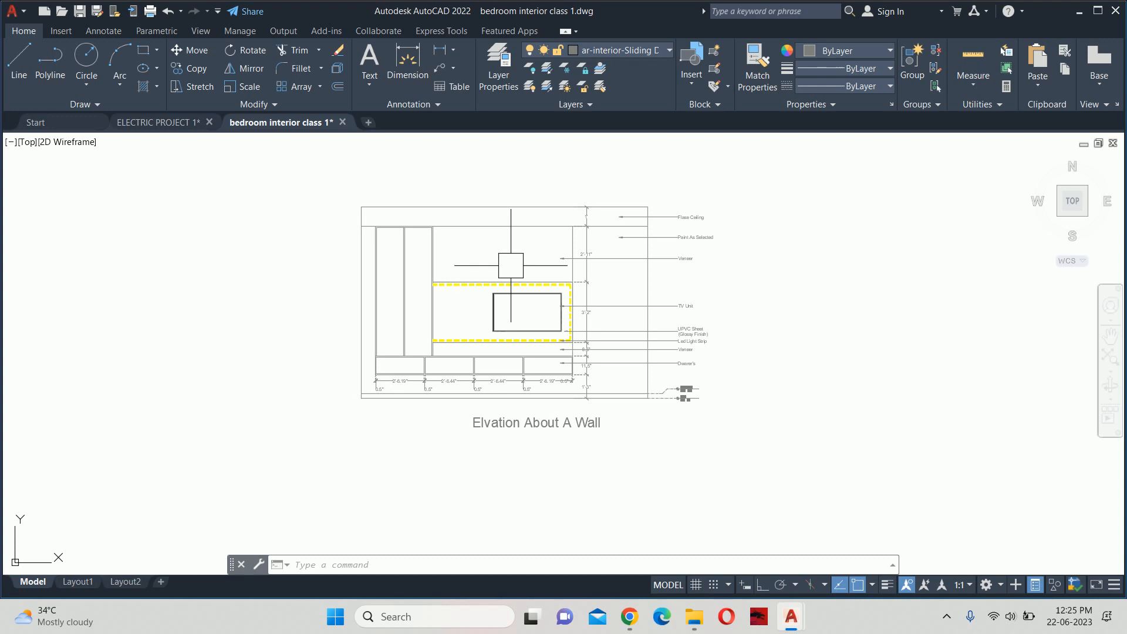
scroll(524, 265, up, 4)
scroll(525, 265, down, 3)
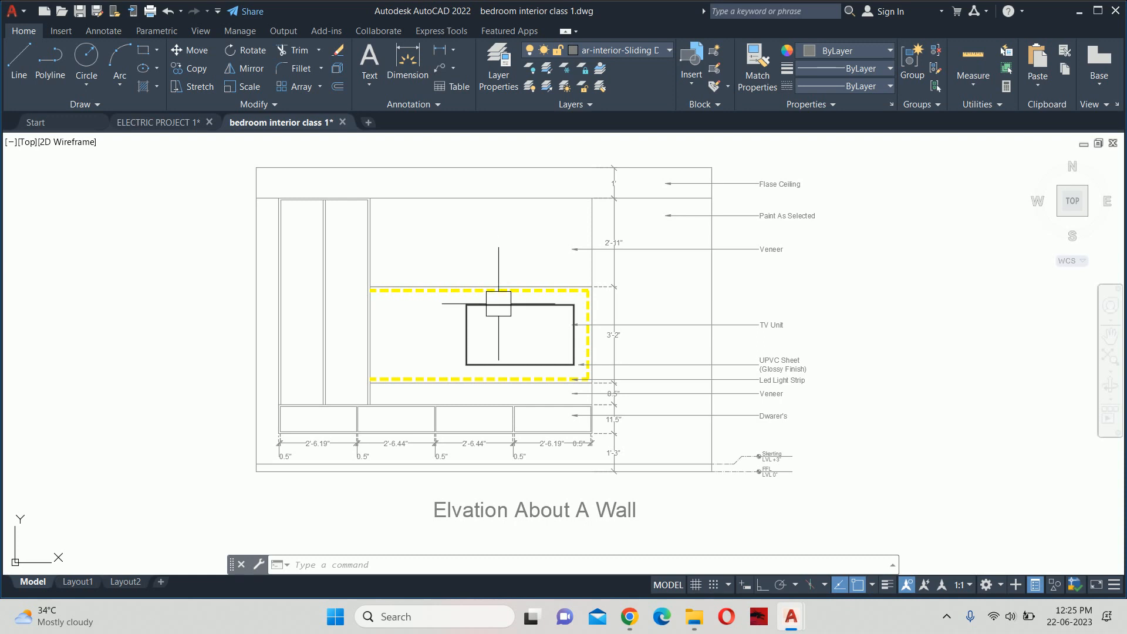
scroll(500, 301, up, 2)
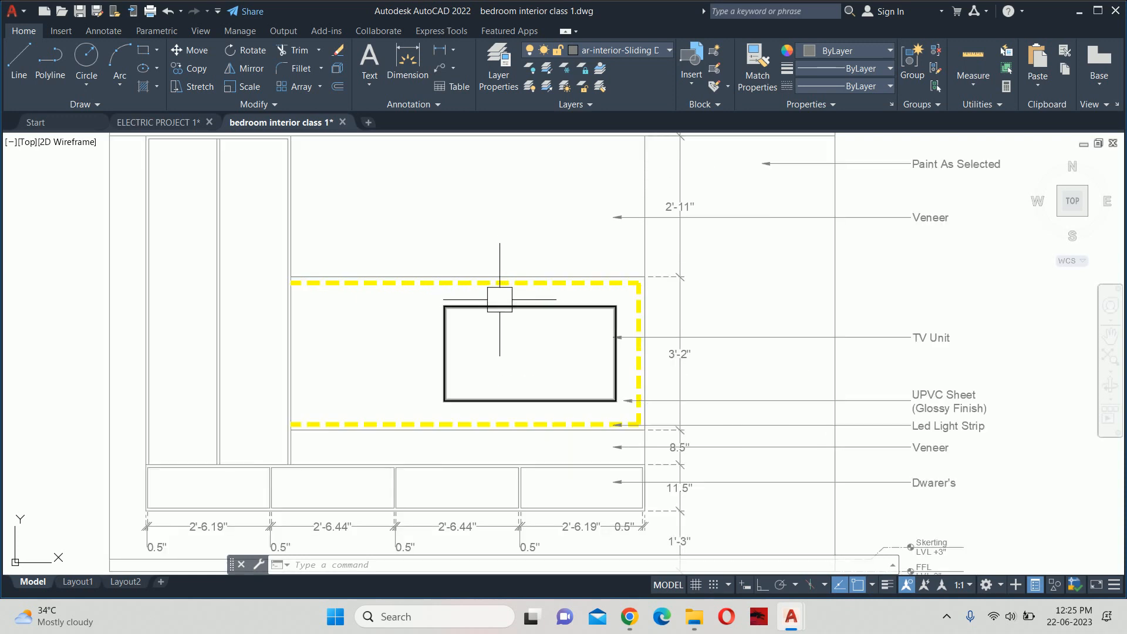
scroll(499, 300, down, 2)
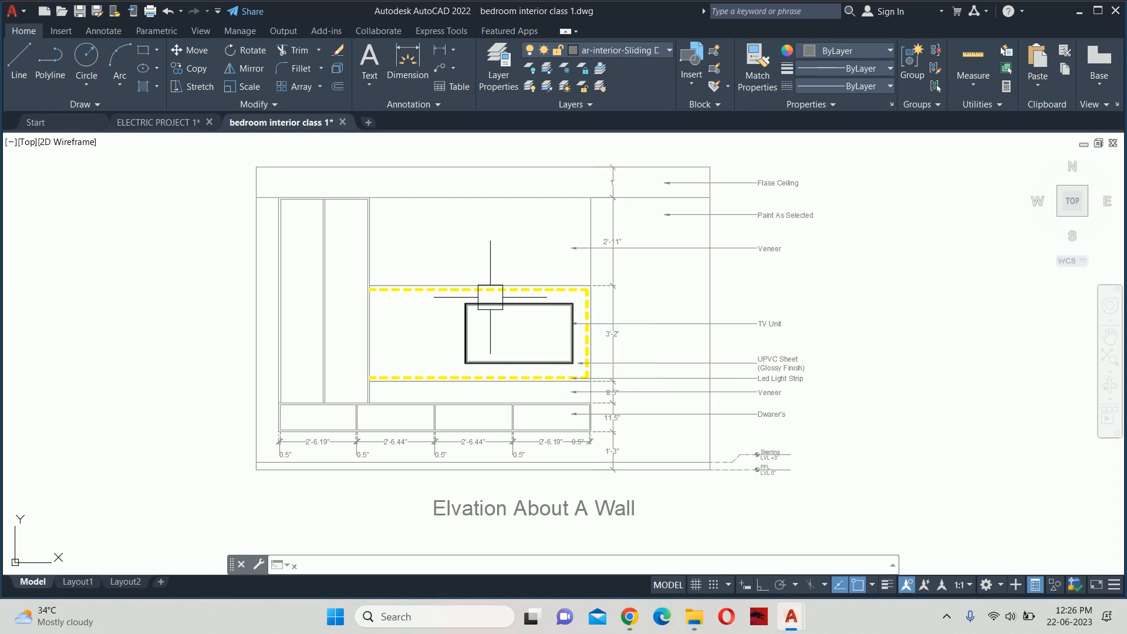
Open the external references and attach the image file 6075689 from the Desktop, accepting the attachment settings
text(XR)
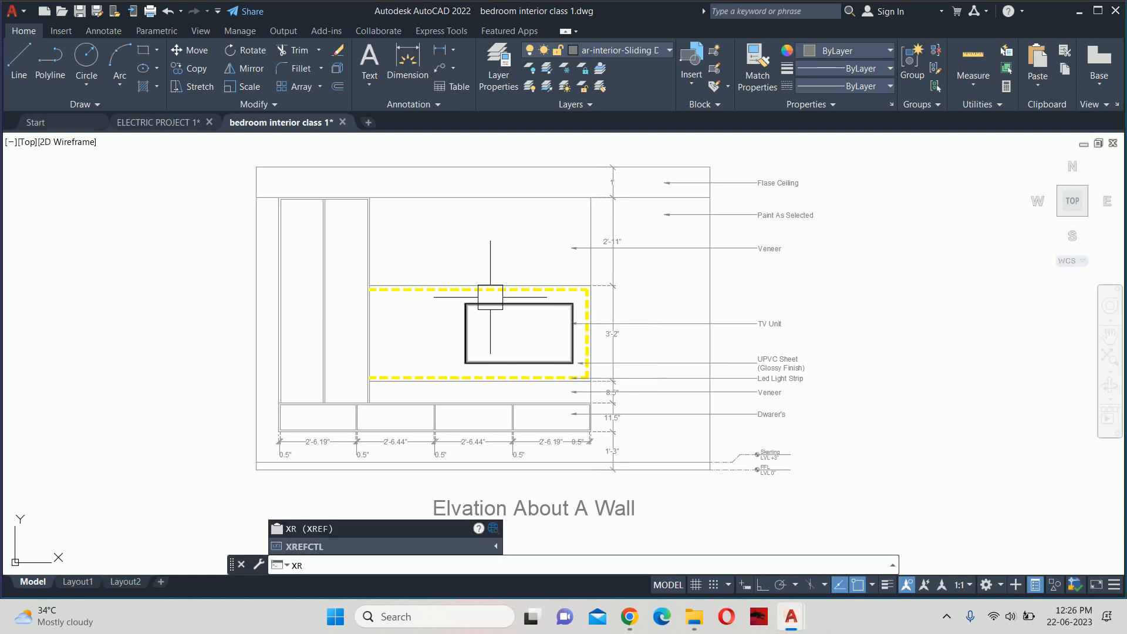
key(Return)
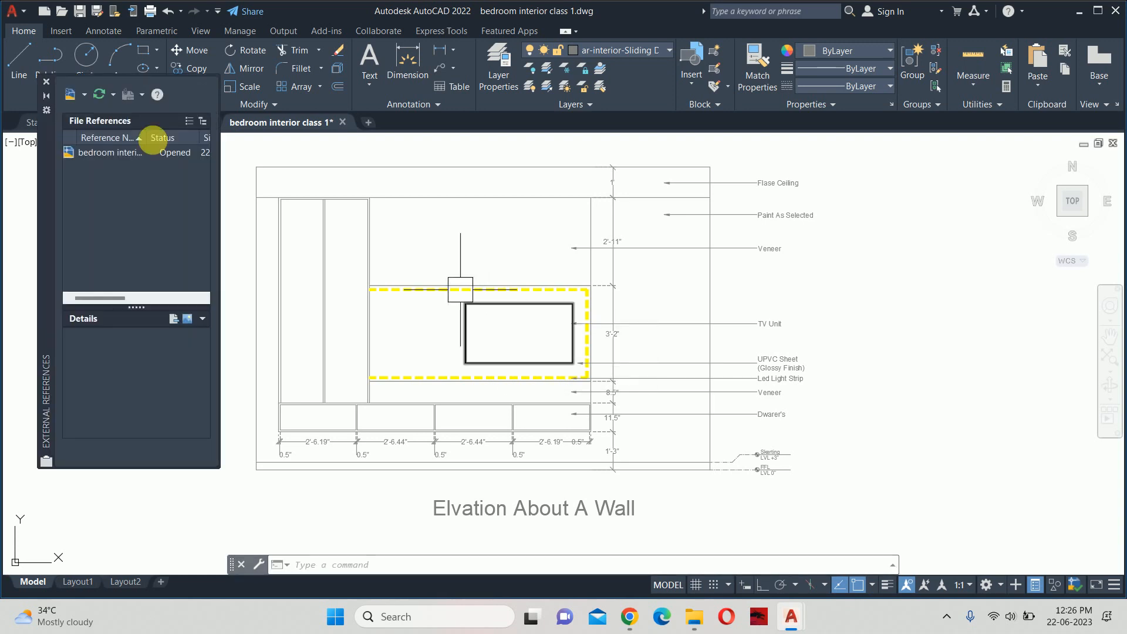
click(84, 96)
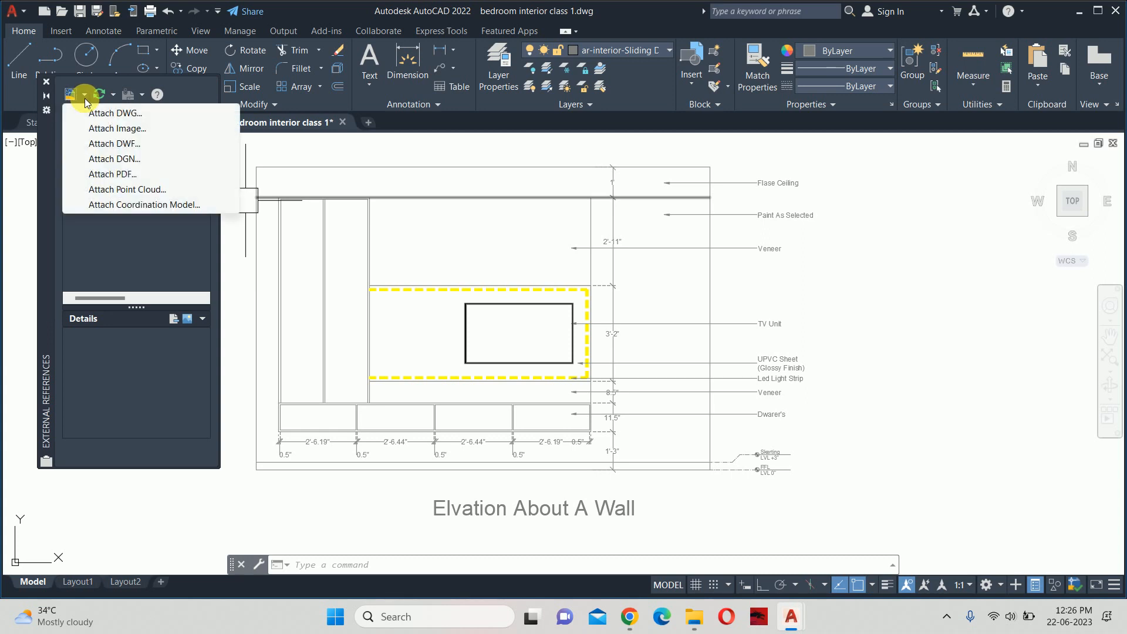
click(125, 129)
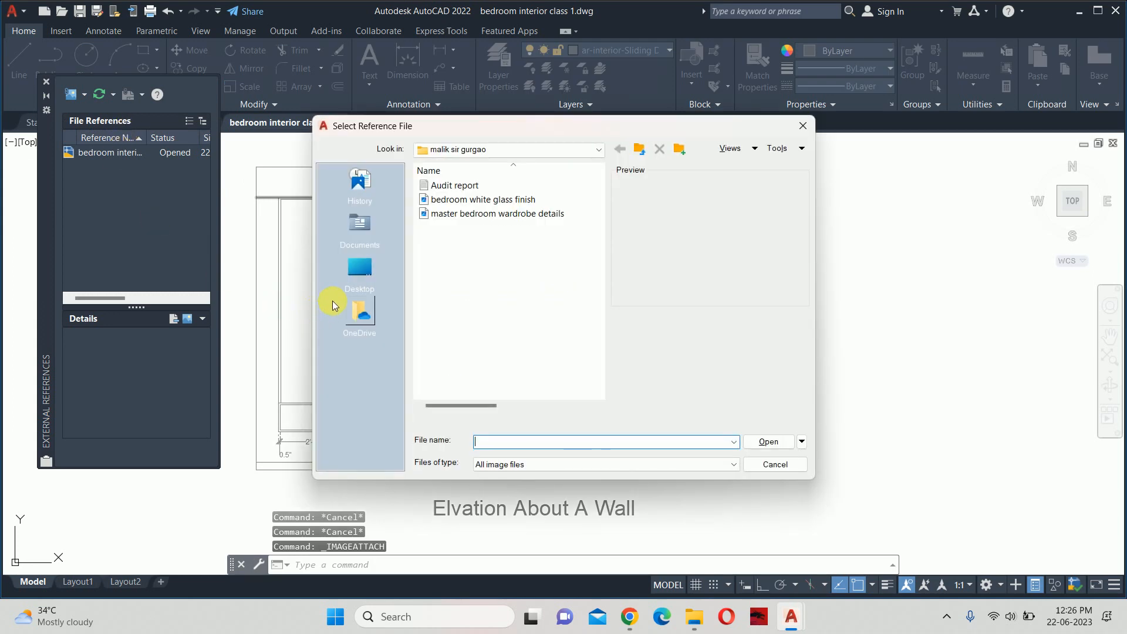
click(372, 278)
scroll(494, 271, down, 4)
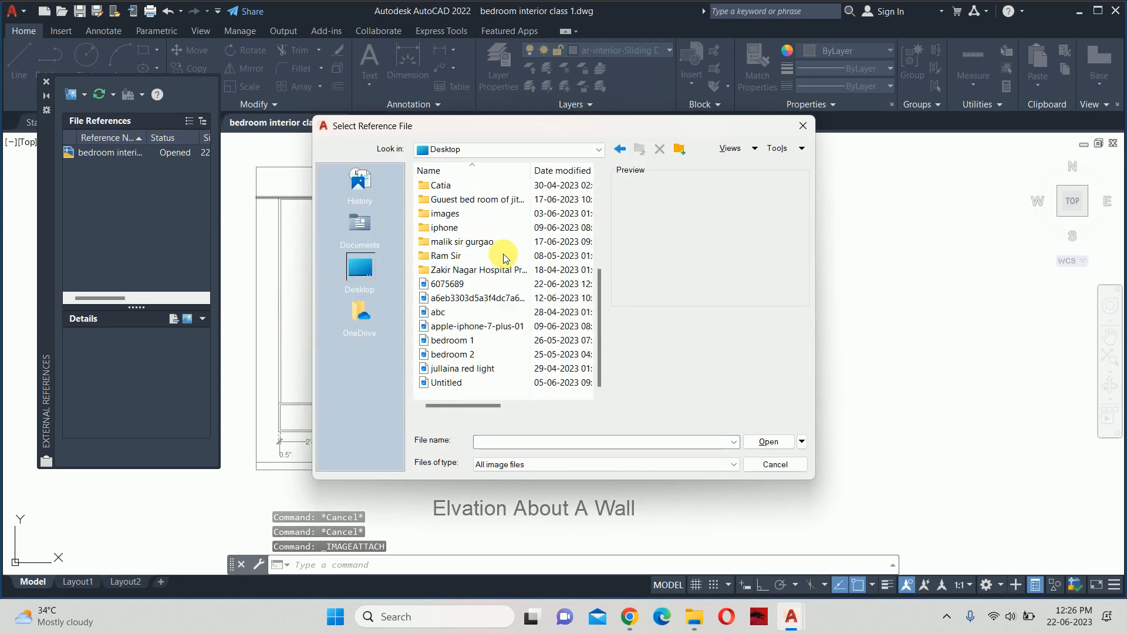
click(484, 298)
click(453, 284)
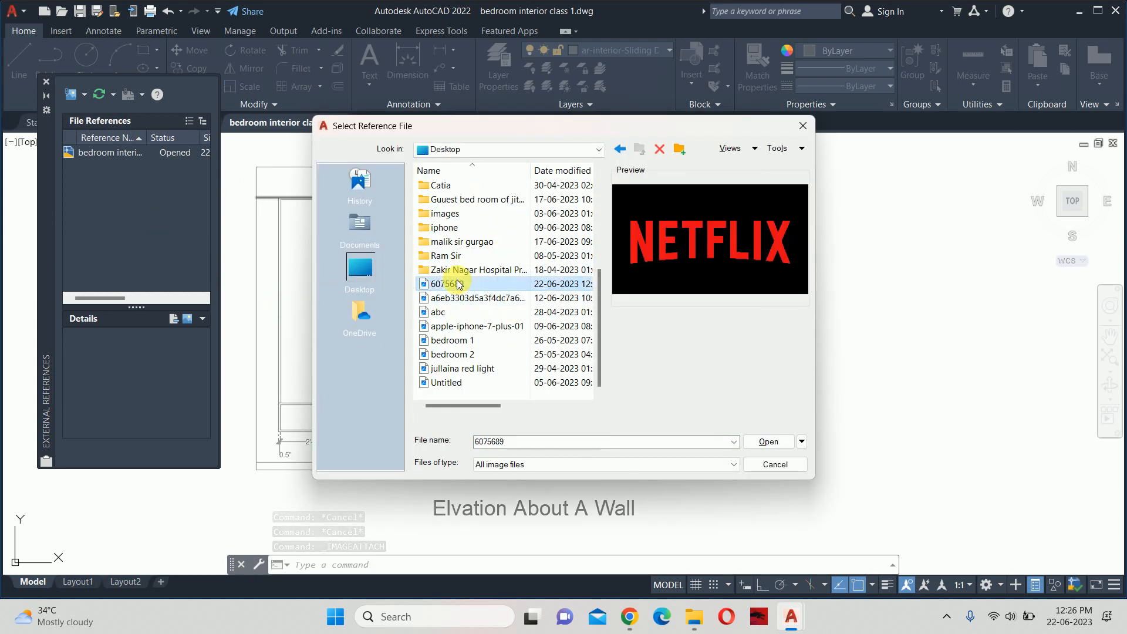
click(776, 443)
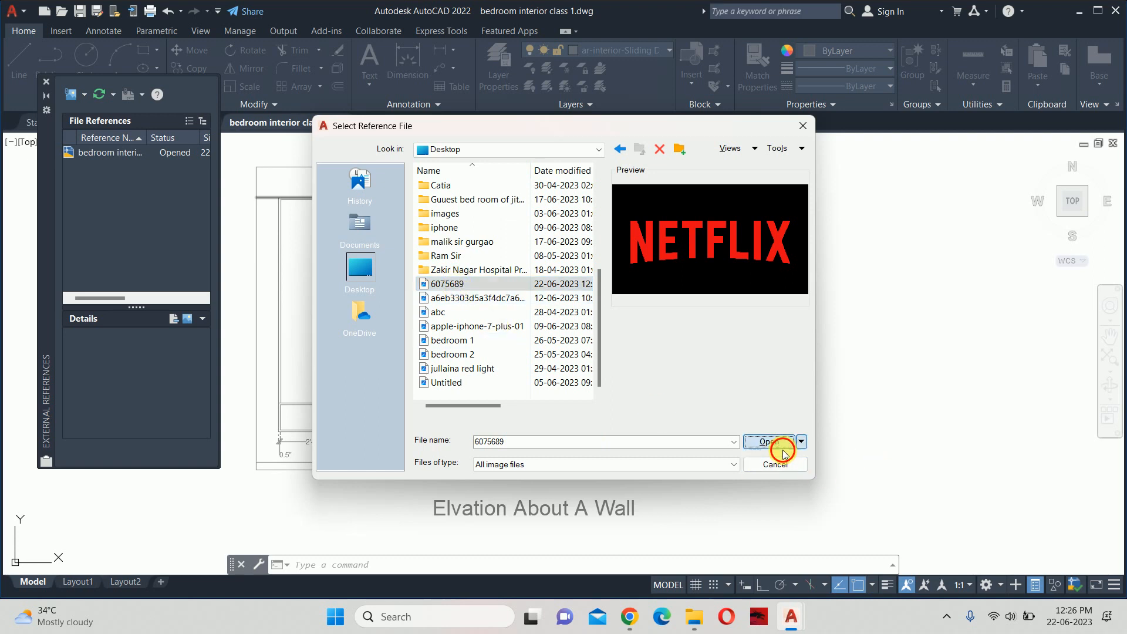
click(561, 413)
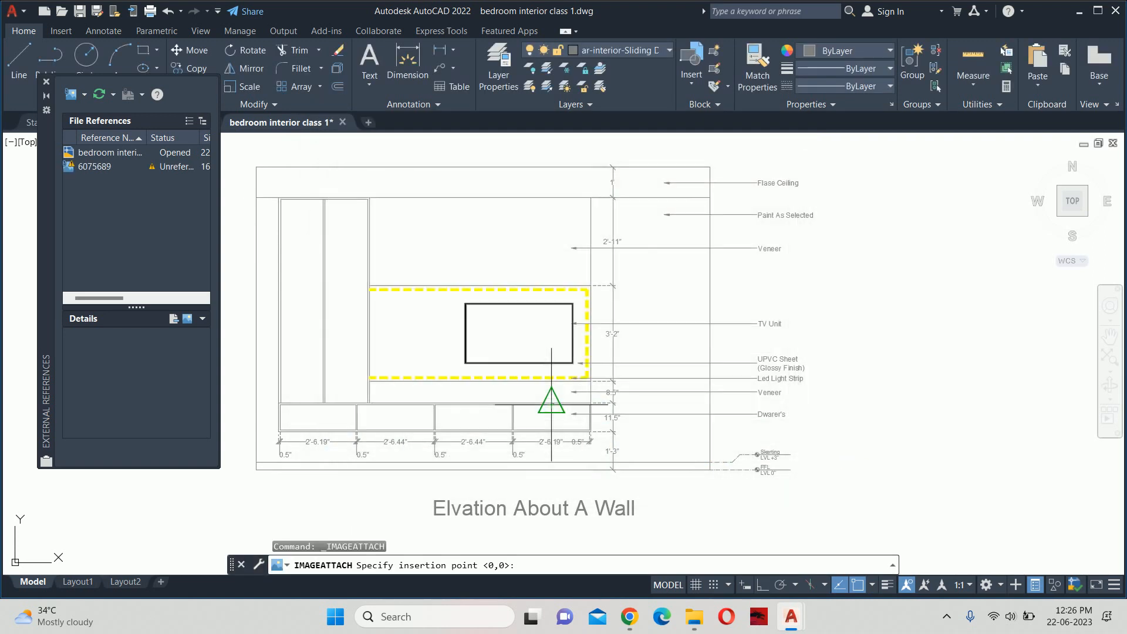
Place the Netflix image at the TV screen's inner lower-left corner, sizing it by eye within the screen outline
scroll(453, 340, up, 4)
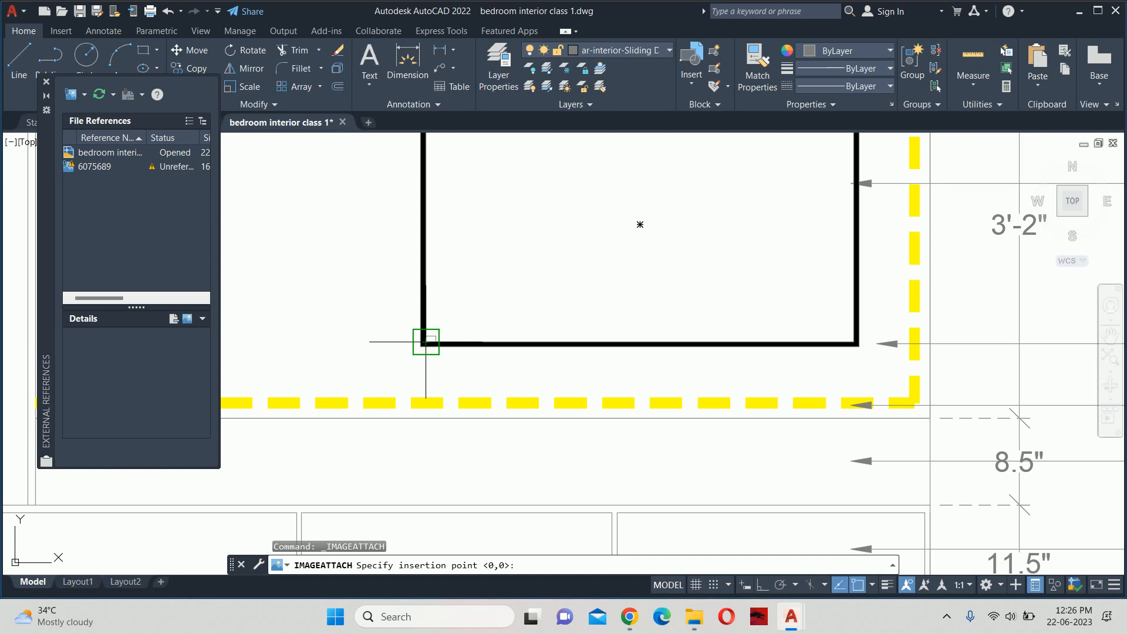
click(426, 341)
scroll(719, 332, down, 4)
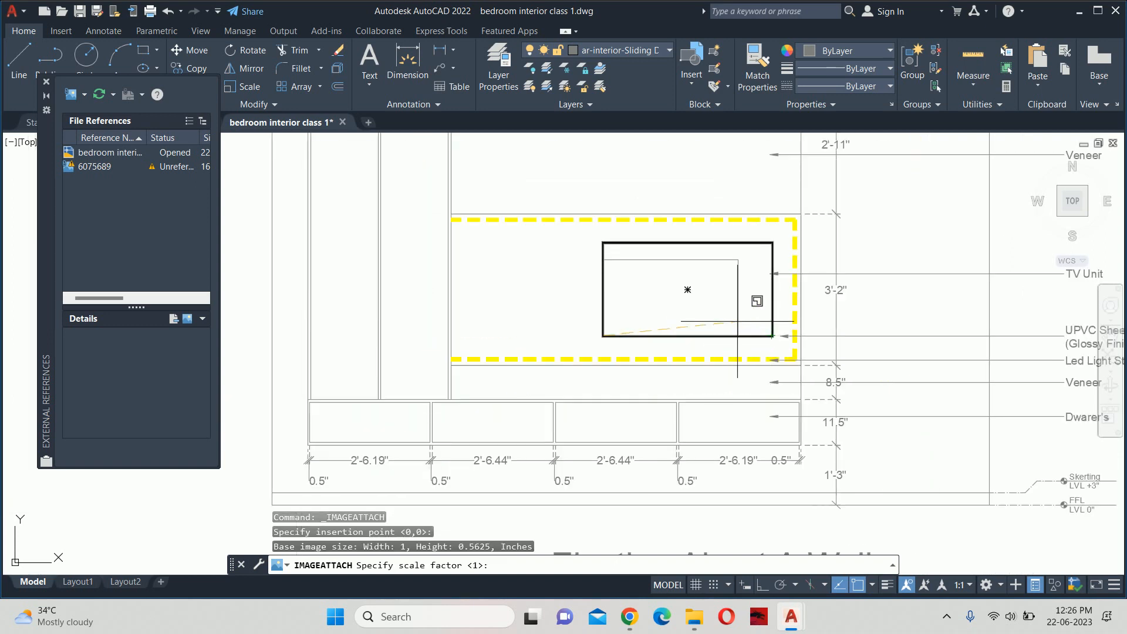
click(727, 296)
scroll(717, 320, up, 2)
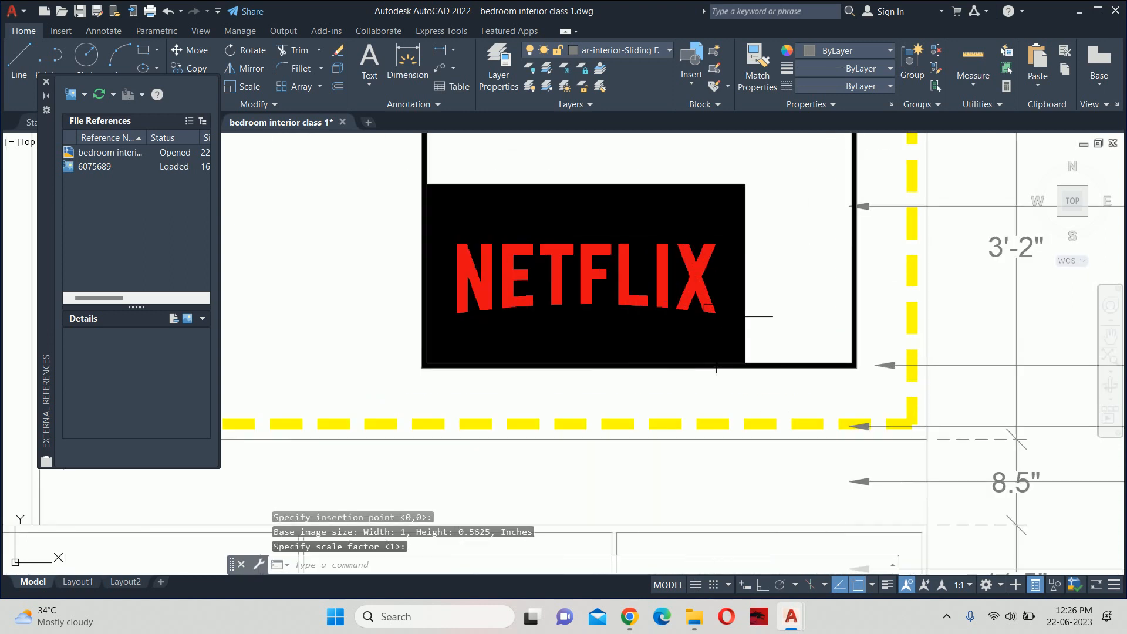
Move the Netflix image out of the TV unit to the empty area right of the elevation's labels
scroll(718, 319, down, 3)
text(m)
key(space)
click(672, 285)
key(space)
click(673, 307)
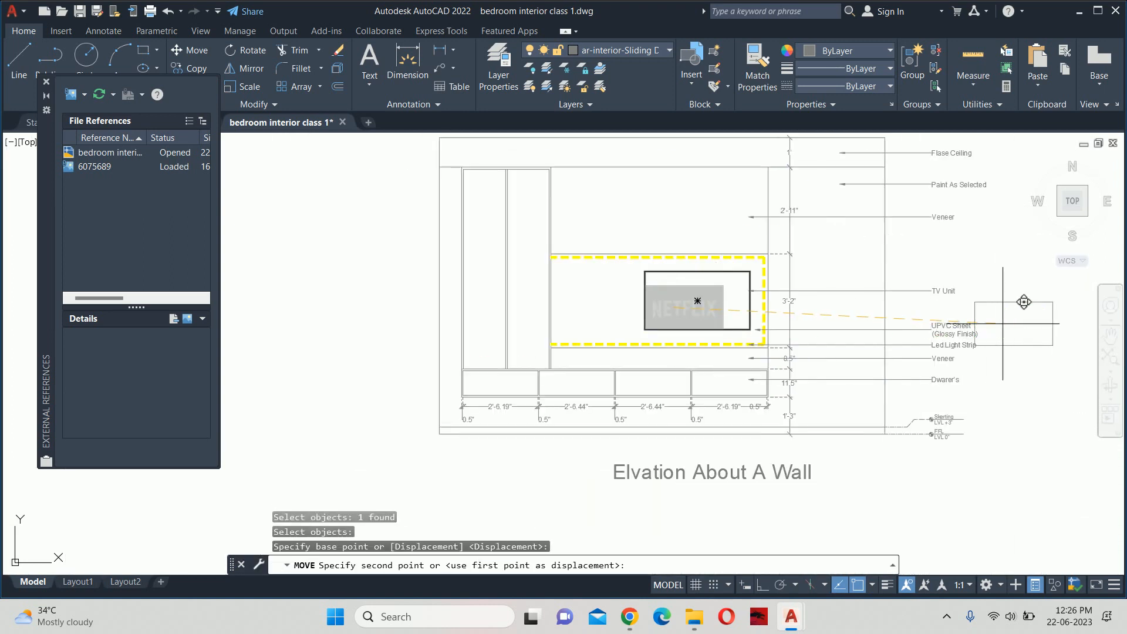
click(1032, 302)
key(Escape)
middle_drag(954, 331, 836, 285)
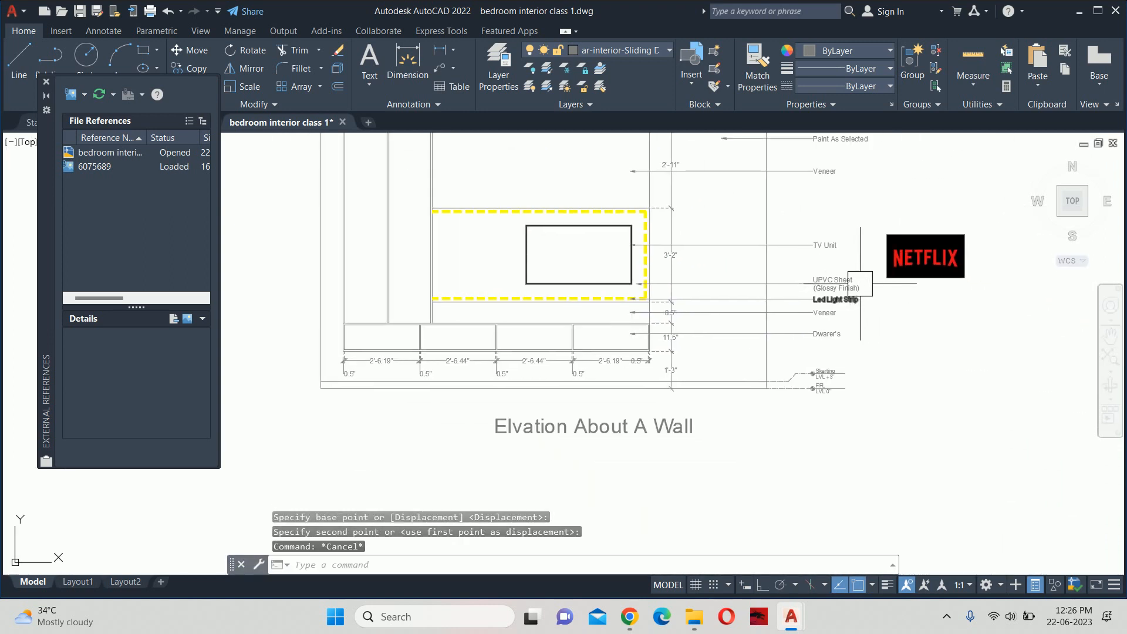
key(Escape)
key(Escape)
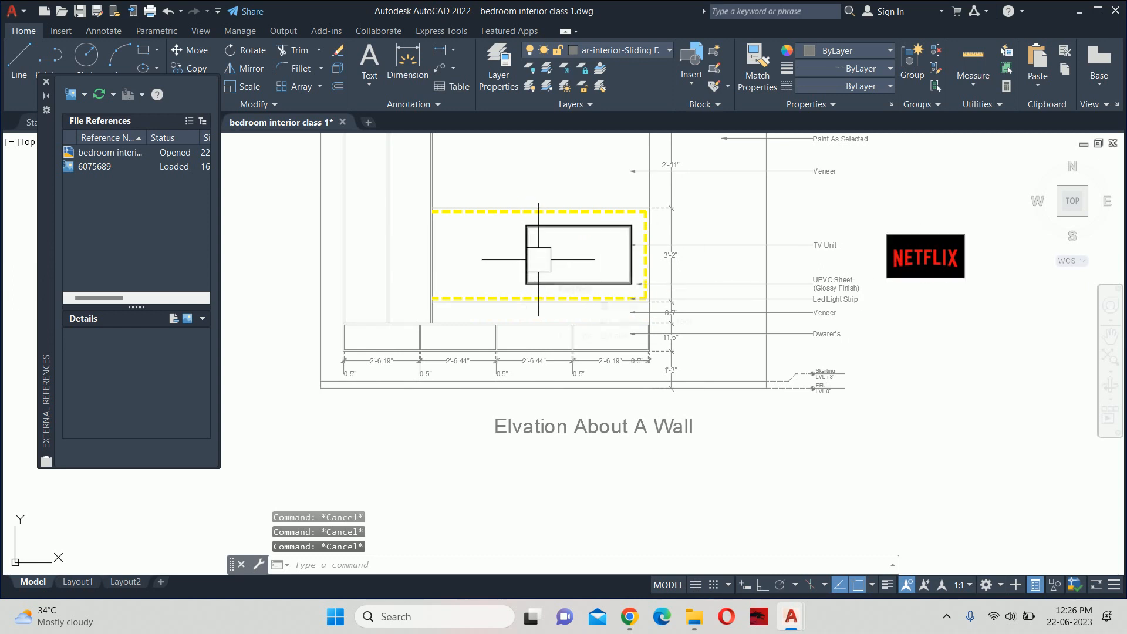
Start scaling the Netflix image with its lower-left corner as the base point
text(SC)
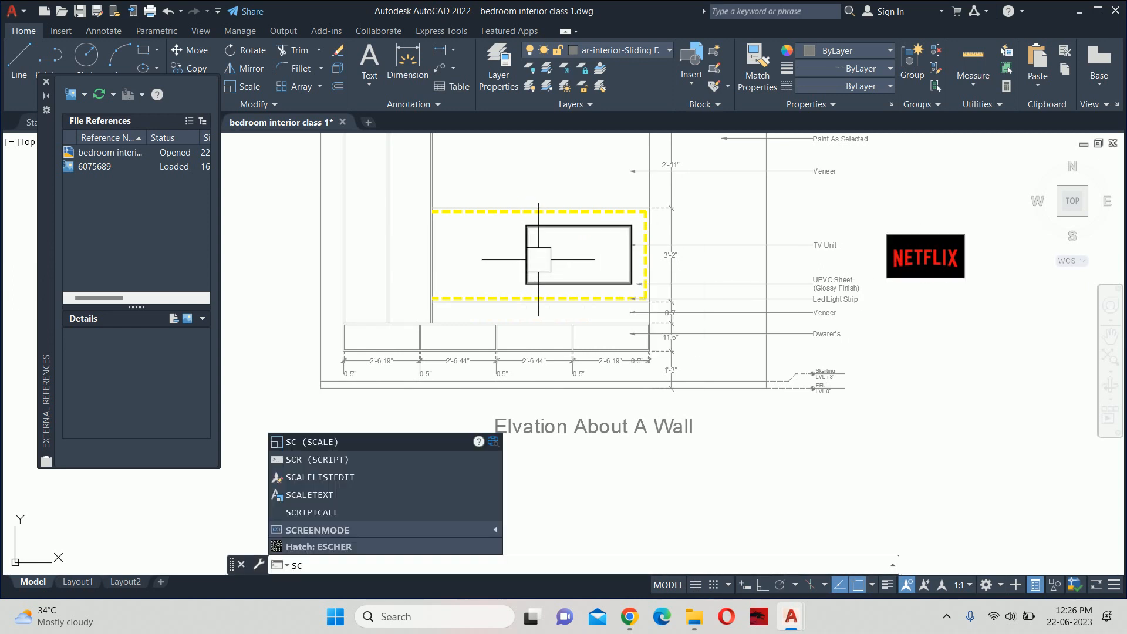
key(Return)
click(962, 264)
key(Return)
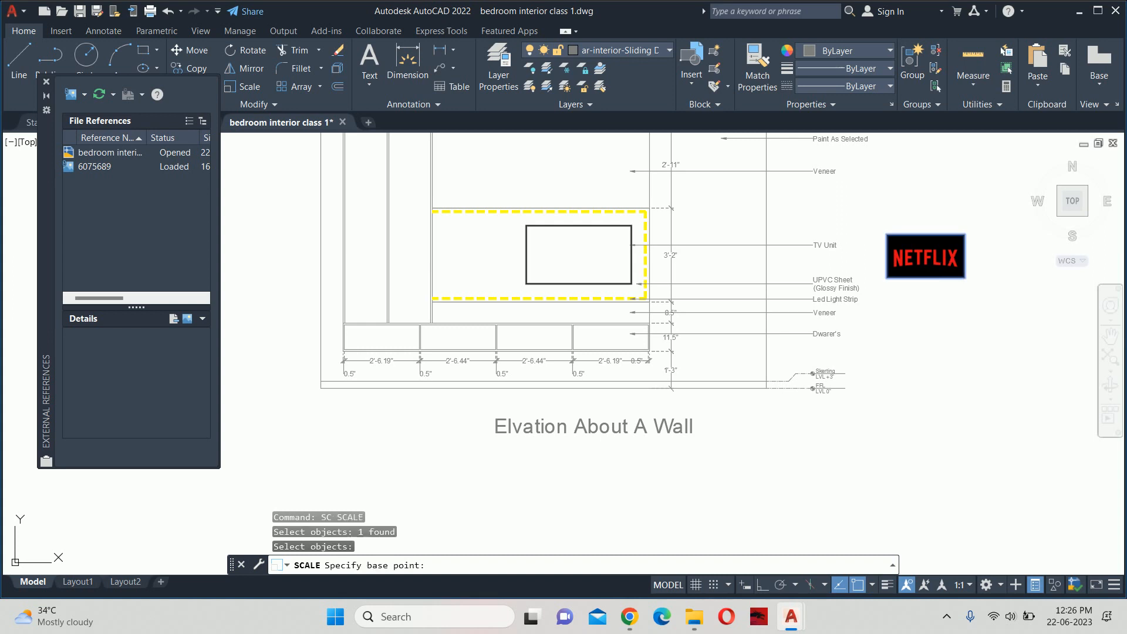
scroll(884, 283, up, 5)
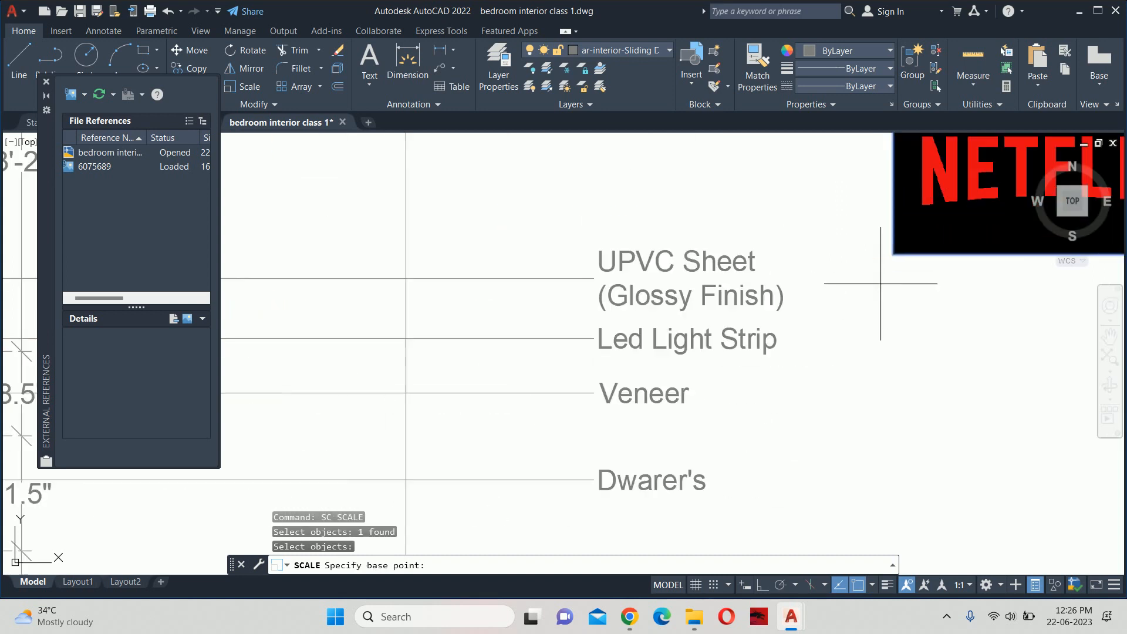
click(892, 256)
scroll(892, 252, down, 5)
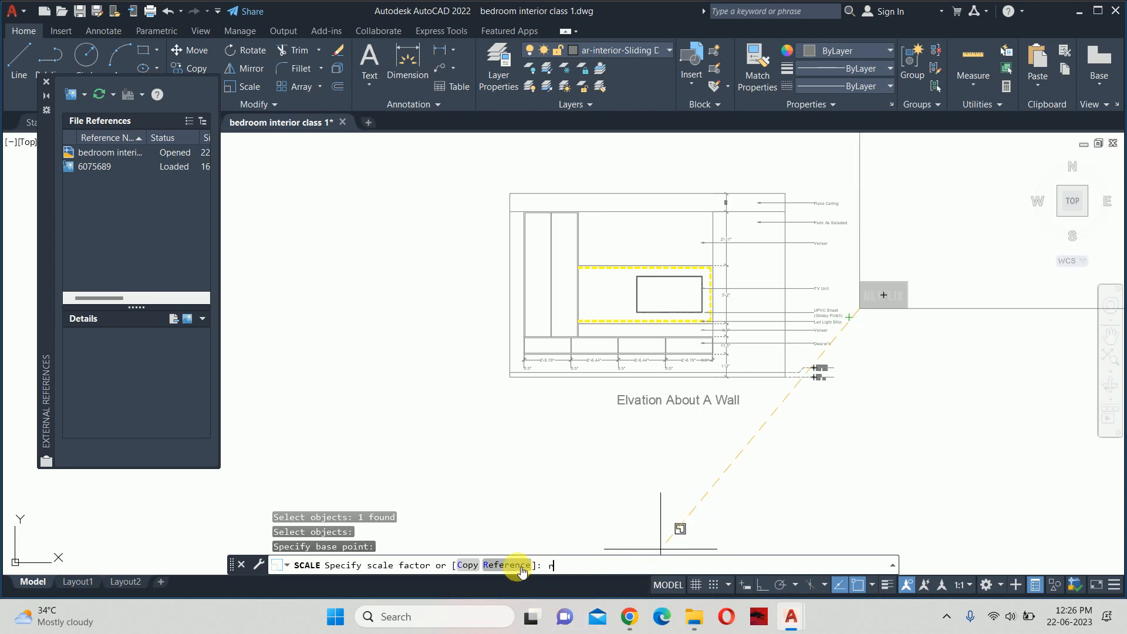
Scale by reference from the image's bottom edge, taking the new length from two points along the TV screen's inner bottom edge
text(r)
key(Return)
scroll(857, 302, up, 2)
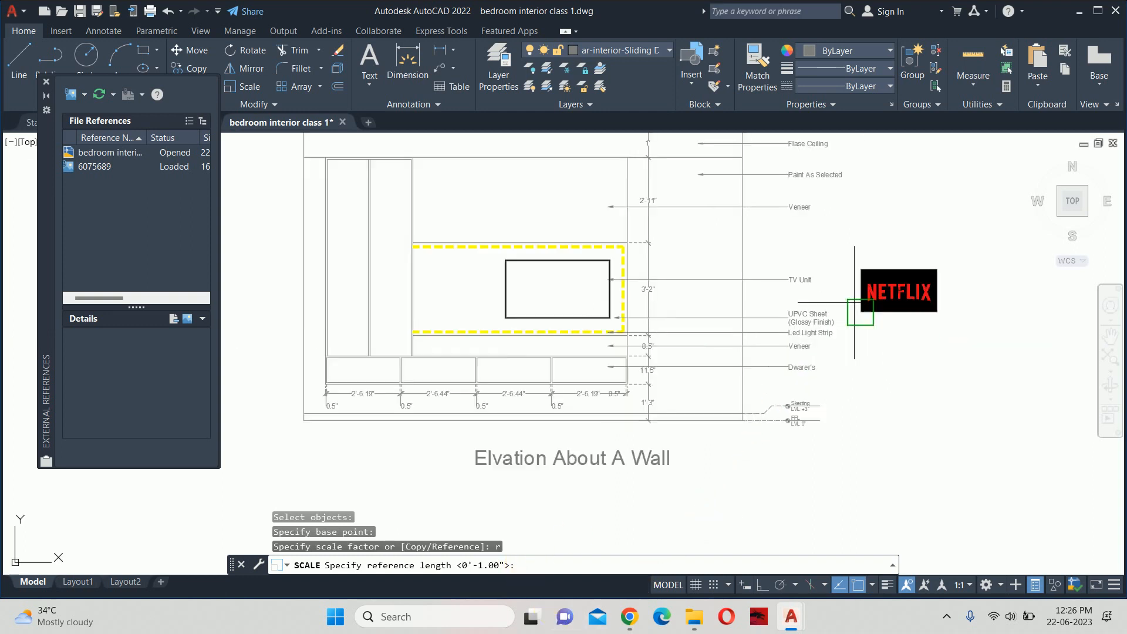
scroll(860, 313, up, 2)
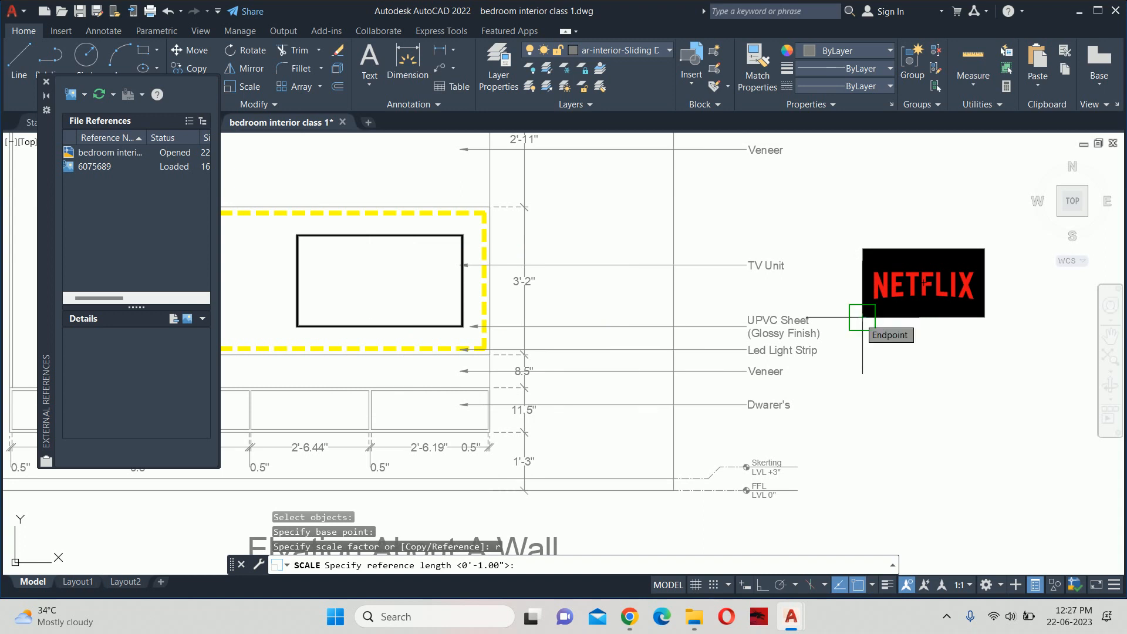
click(862, 317)
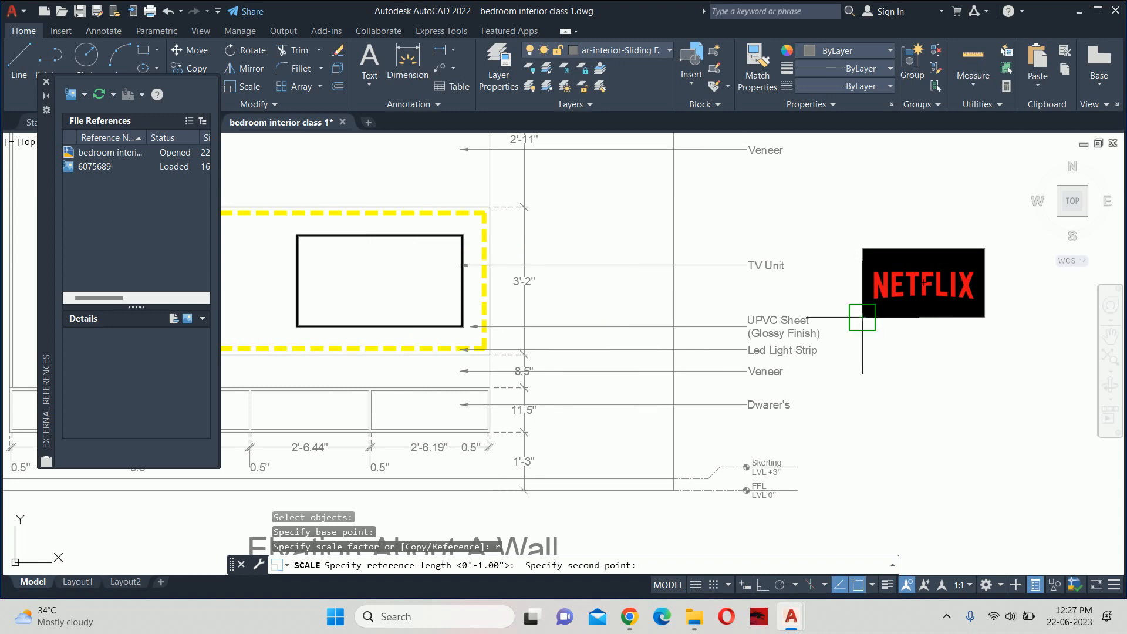
click(984, 317)
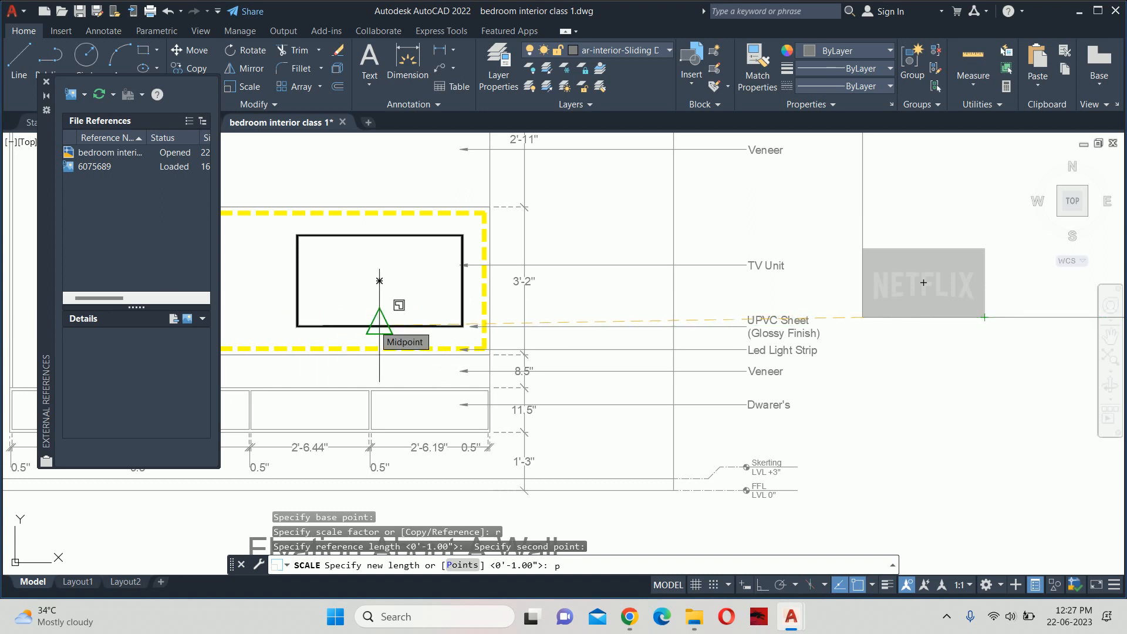
key(Return)
scroll(329, 311, up, 4)
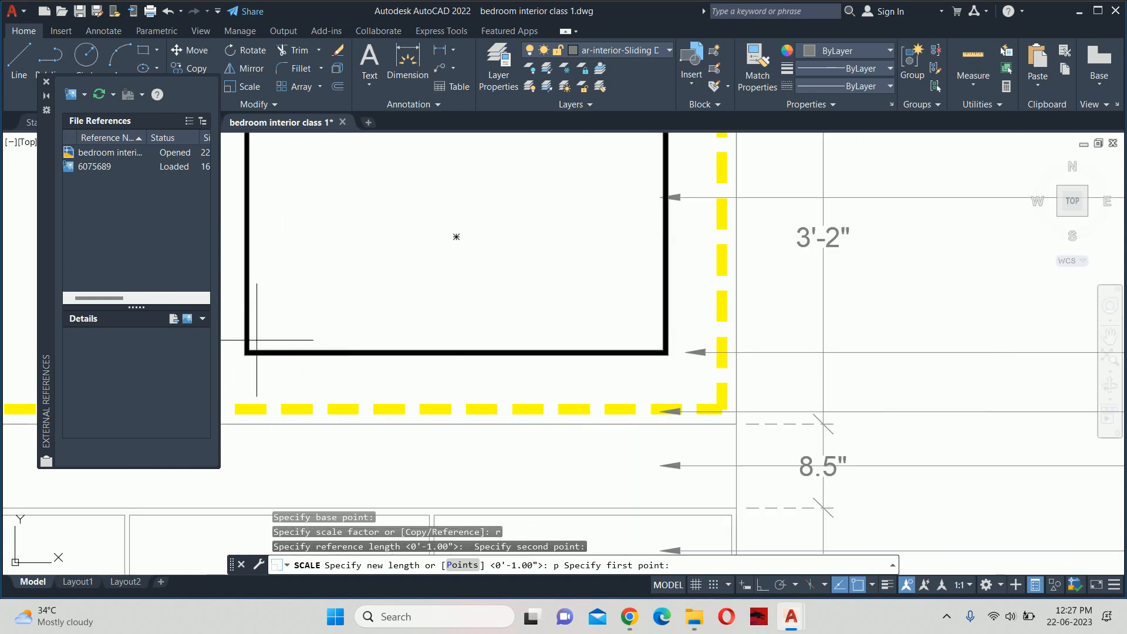
click(249, 351)
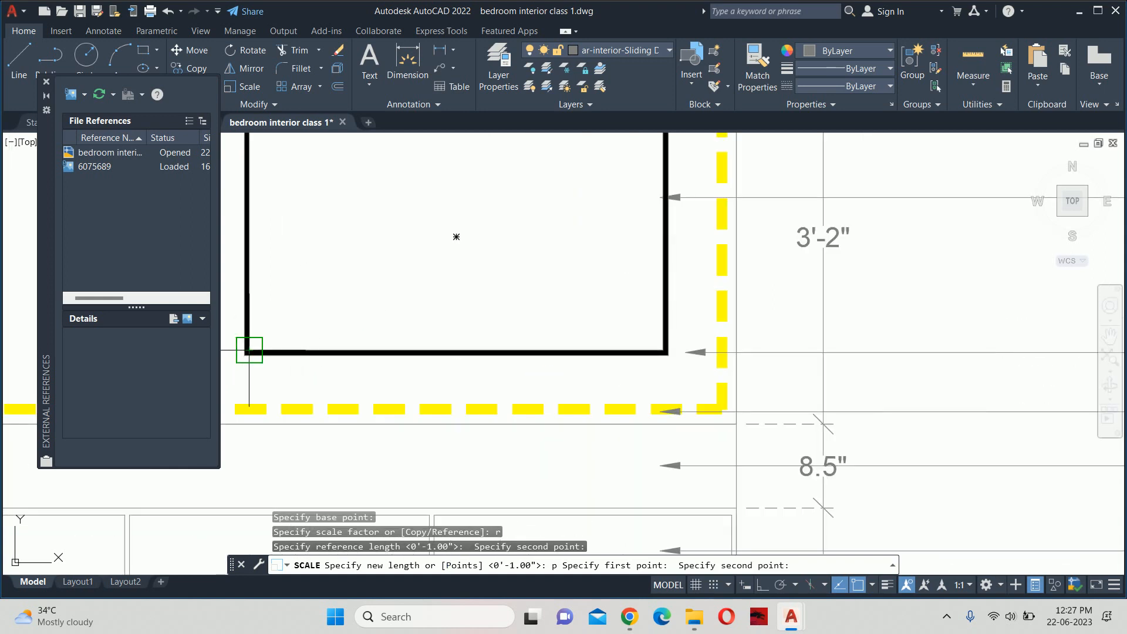
click(663, 351)
scroll(622, 338, down, 5)
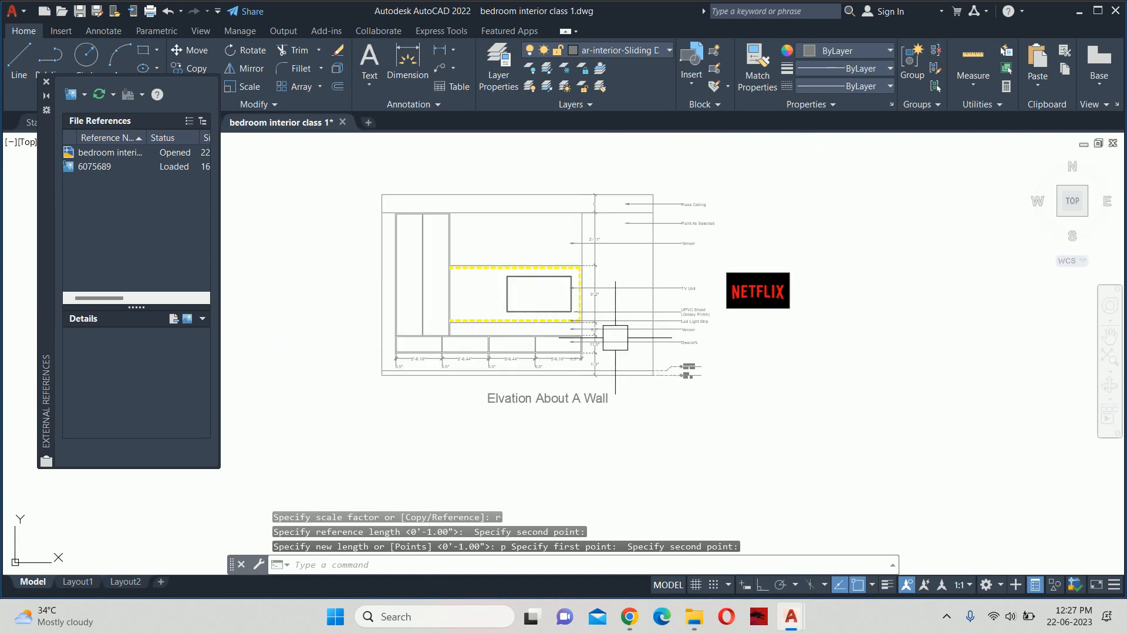
Move the scaled Netflix image by its lower-left corner onto the TV screen's inner lower-left corner
text(m)
key(Return)
click(757, 290)
key(Return)
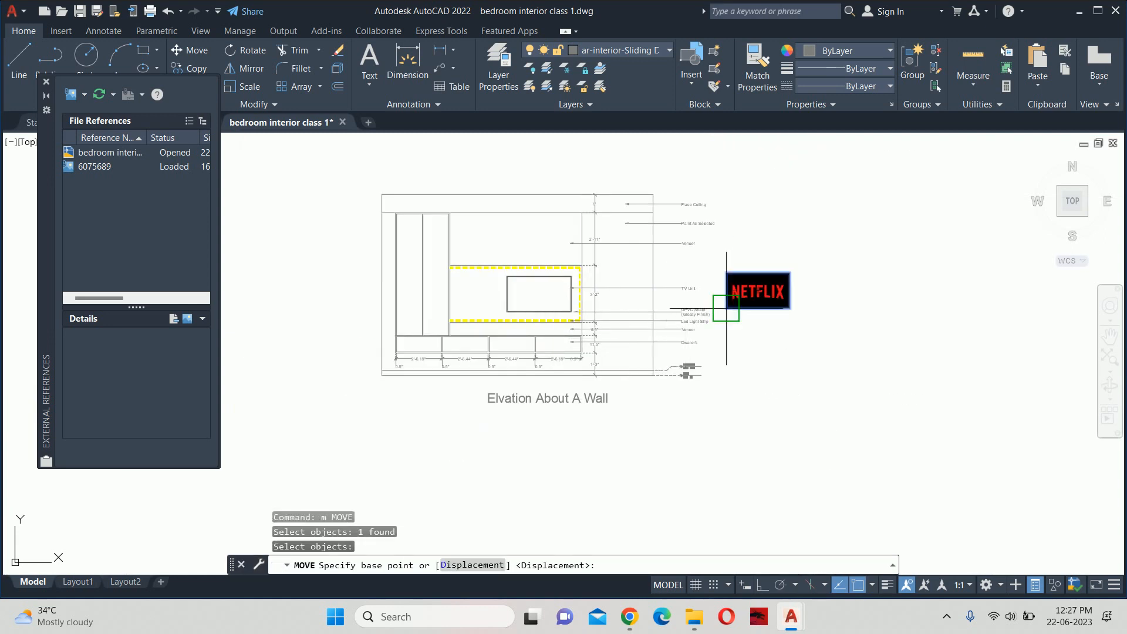
click(726, 308)
scroll(522, 308, up, 6)
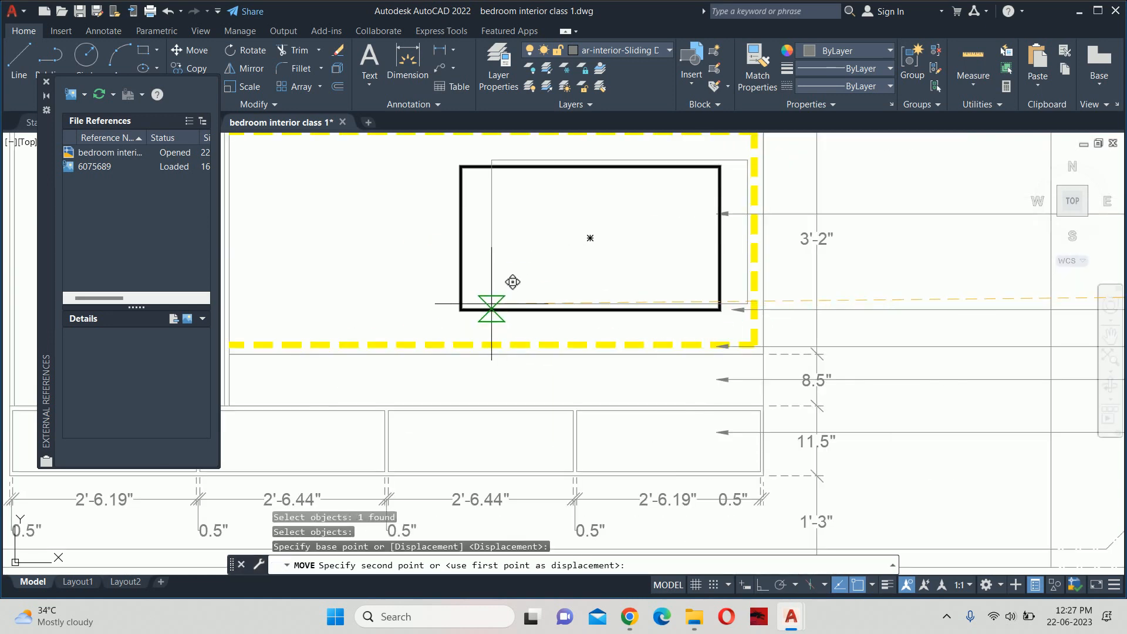
click(462, 309)
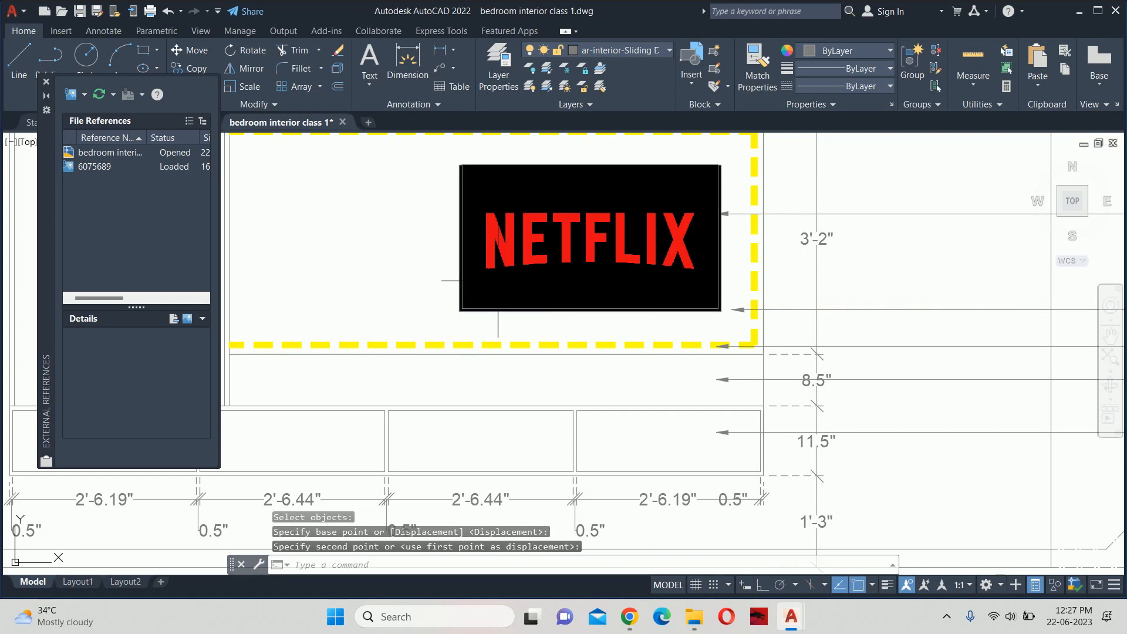
key(Escape)
key(Escape)
scroll(500, 152, up, 5)
middle_drag(471, 205, 522, 358)
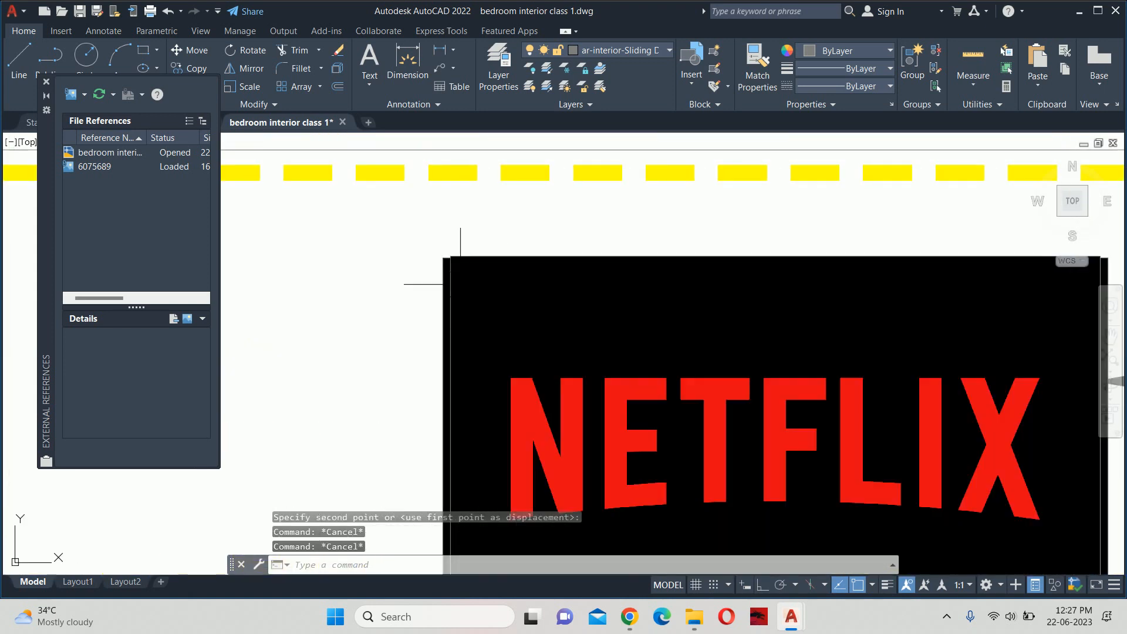
Move the Netflix image out of the TV unit to the empty area right of the elevation's labels
scroll(469, 268, down, 8)
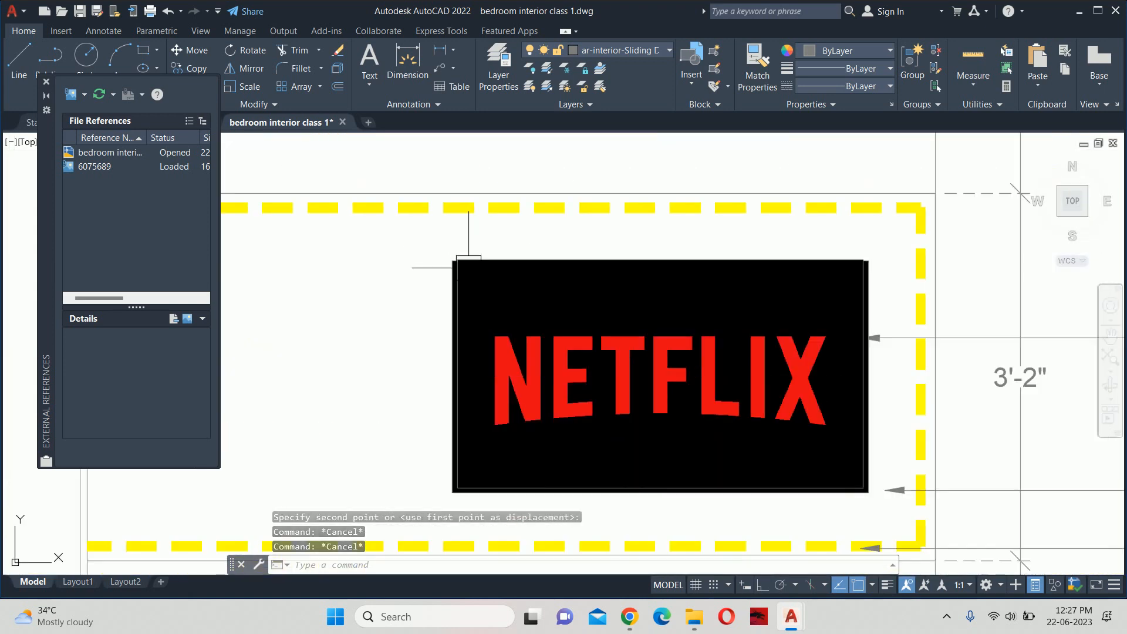
text(m)
key(Return)
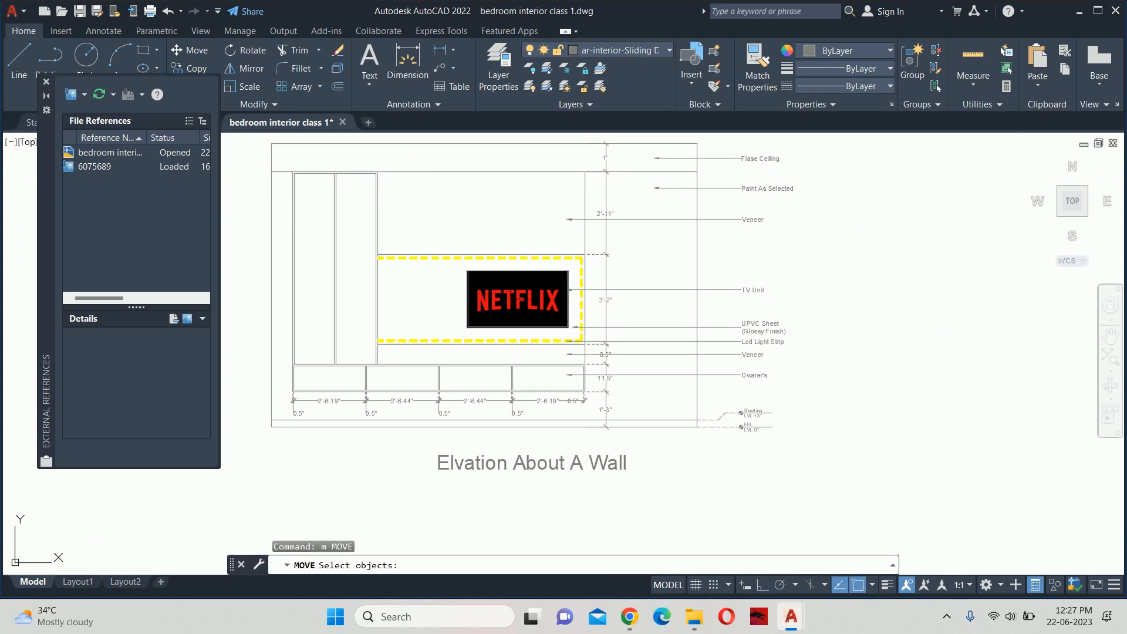
double_click(516, 291)
double_click(516, 291)
scroll(473, 263, up, 8)
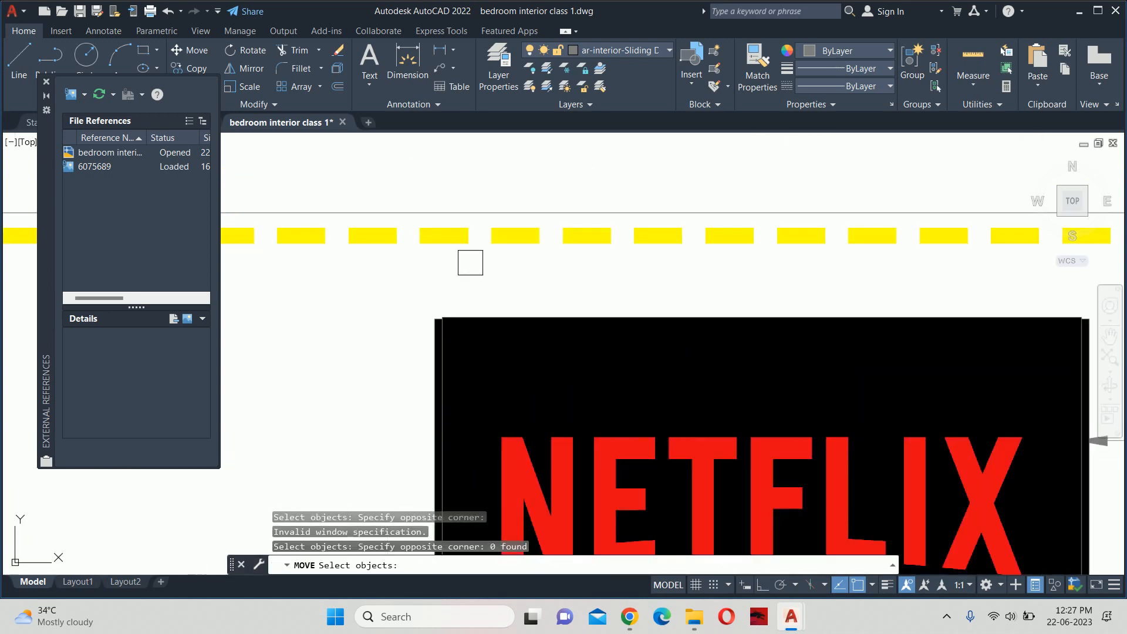
click(453, 307)
key(Return)
click(465, 326)
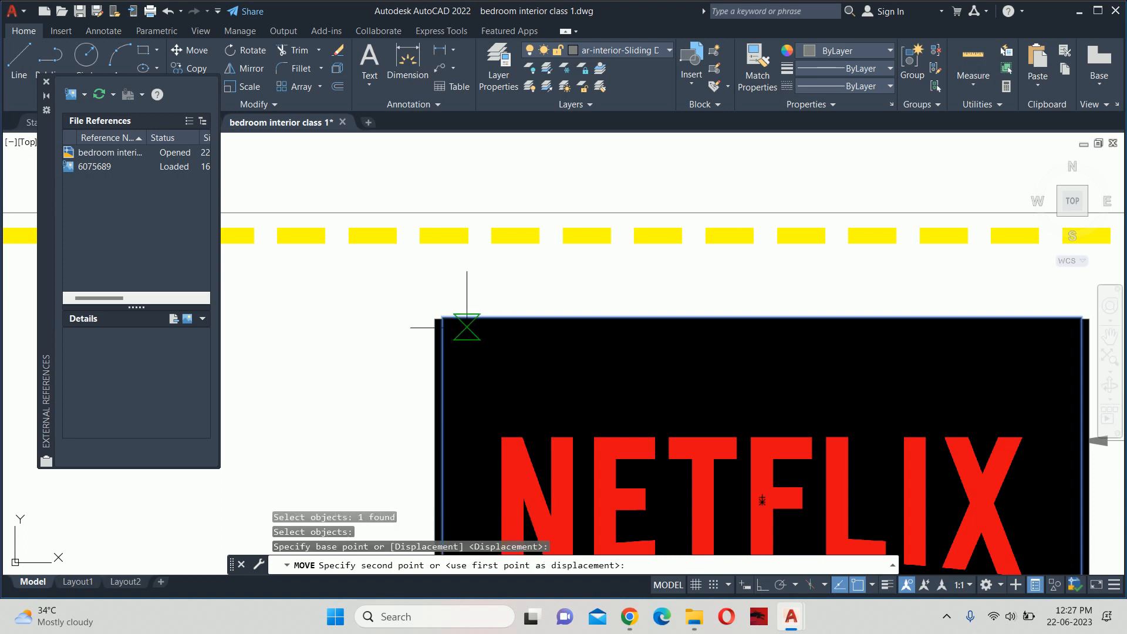
scroll(665, 399, down, 6)
middle_drag(727, 406, 460, 327)
click(918, 325)
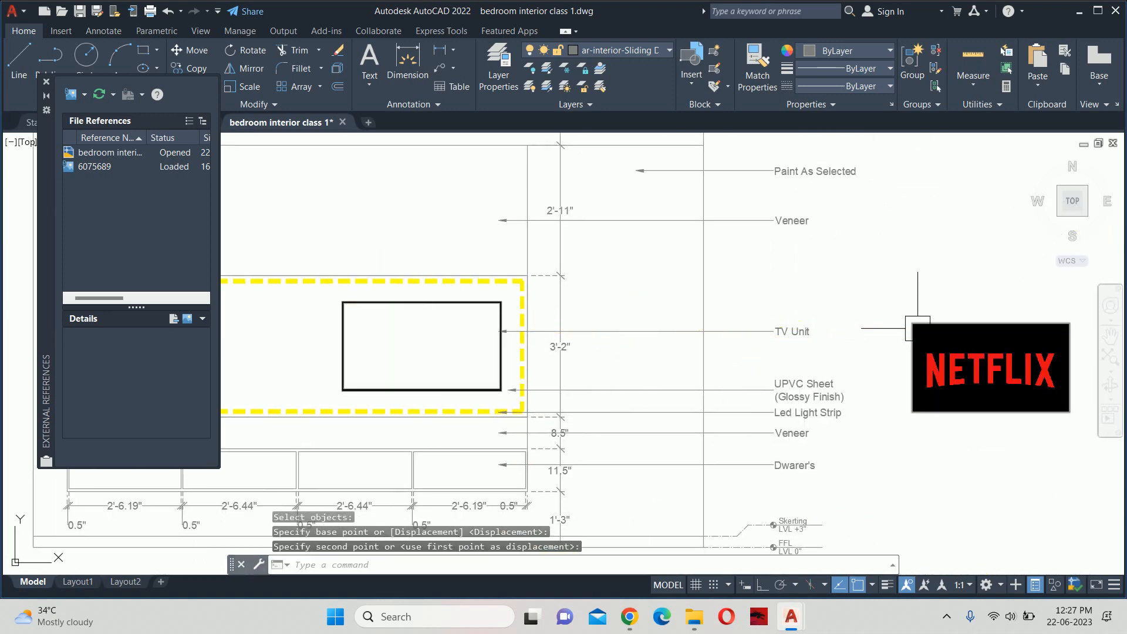
key(Escape)
key(Escape)
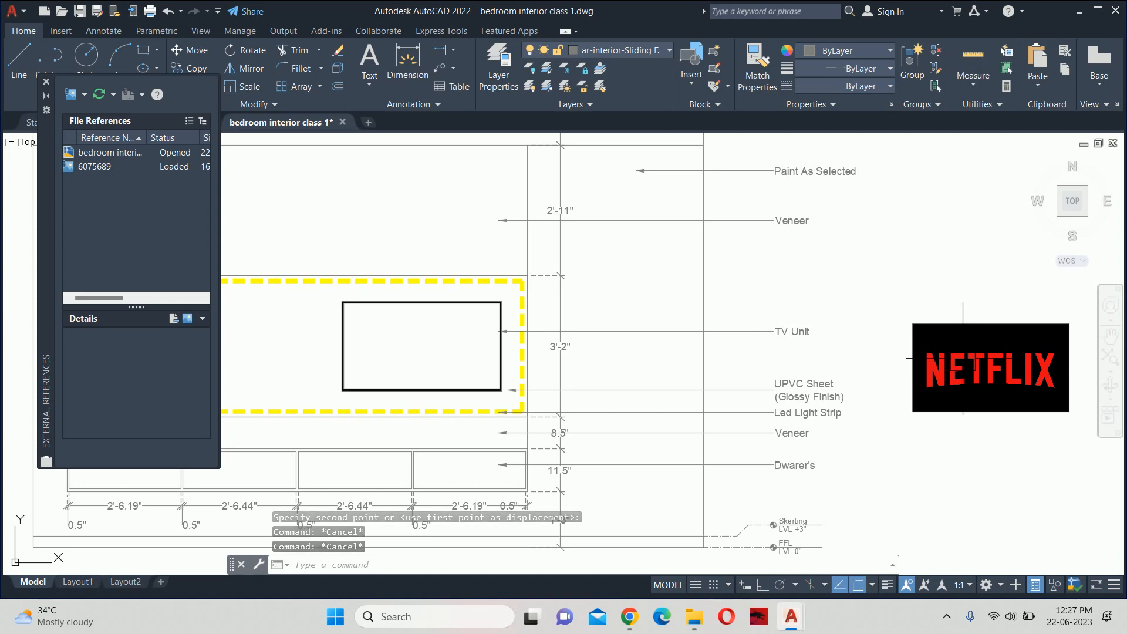
Draw a rectangle over the TV screen's inner opening, from its lower-left corner to its upper-right corner
text(rec)
key(Return)
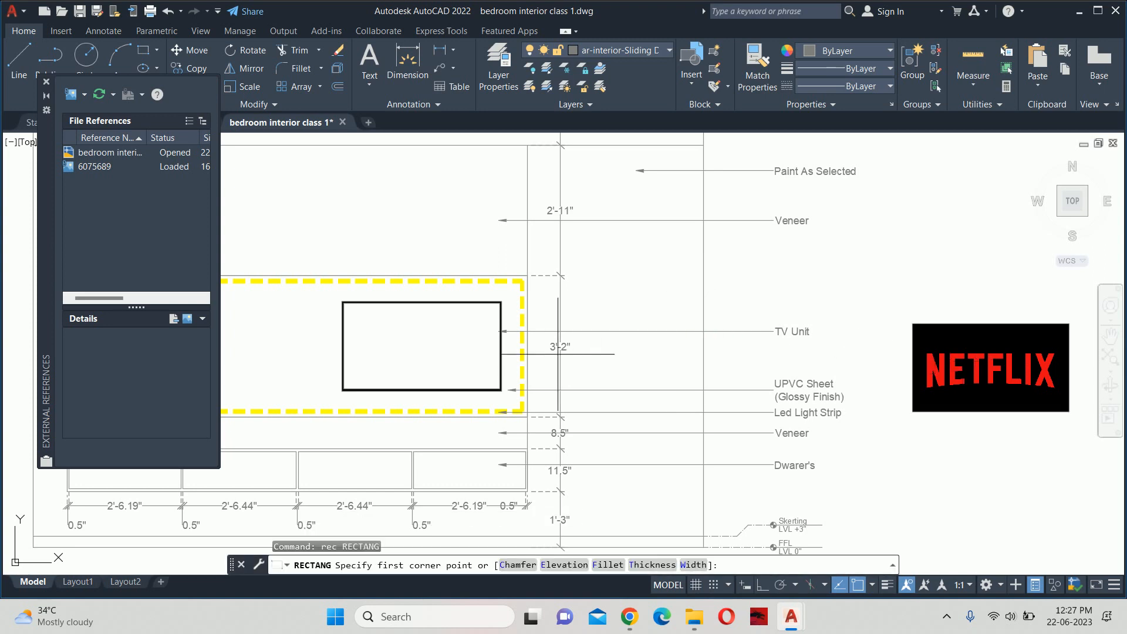
scroll(343, 389, up, 4)
click(332, 389)
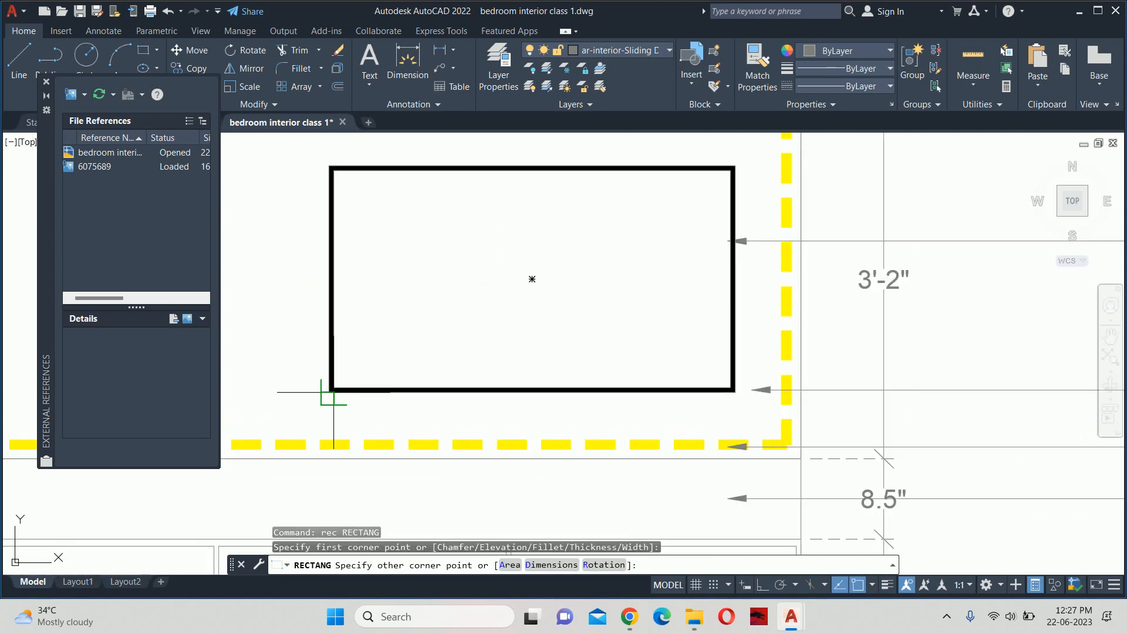
click(731, 170)
Move the new rectangle by its lower-left corner to the empty space right of the Netflix image
click(682, 182)
click(678, 181)
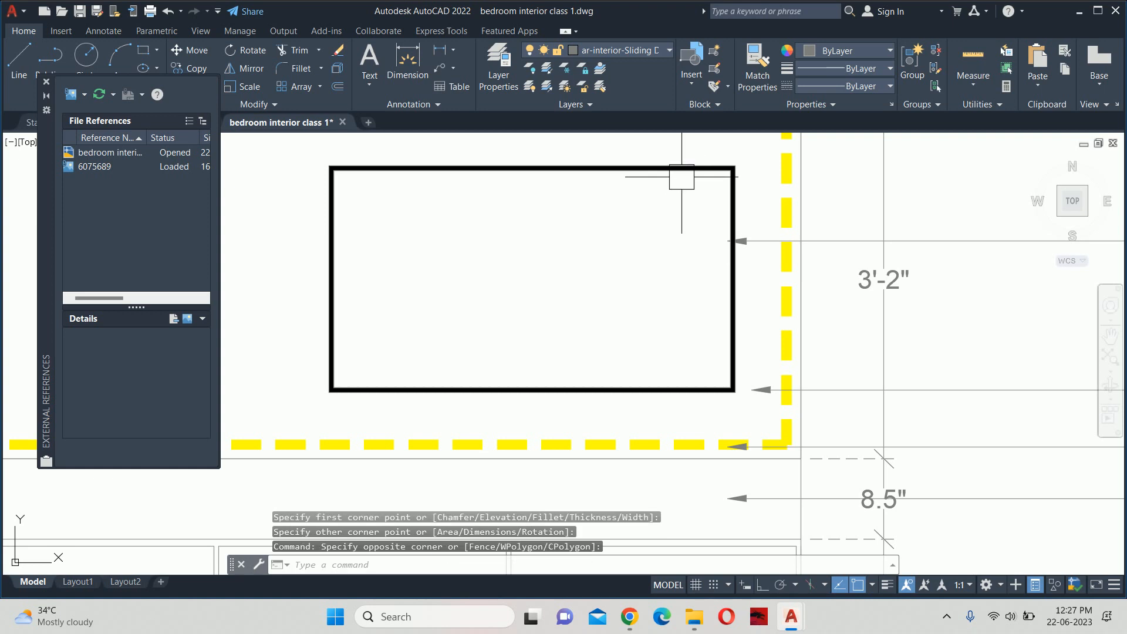
scroll(677, 181, down, 5)
text(m)
key(Return)
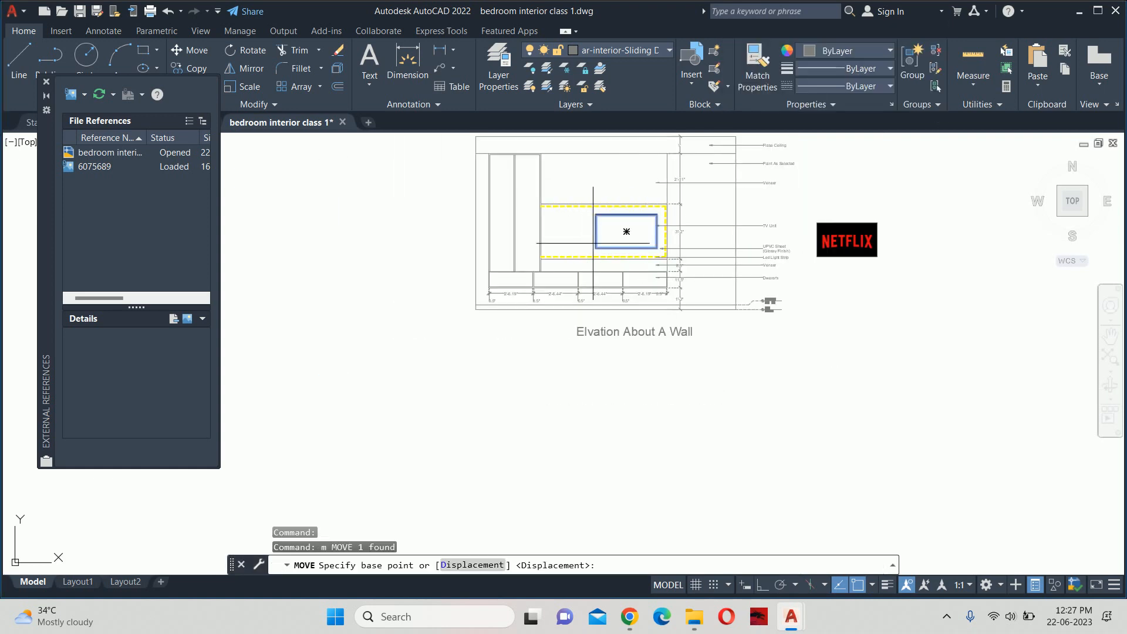
scroll(593, 249, up, 3)
click(592, 249)
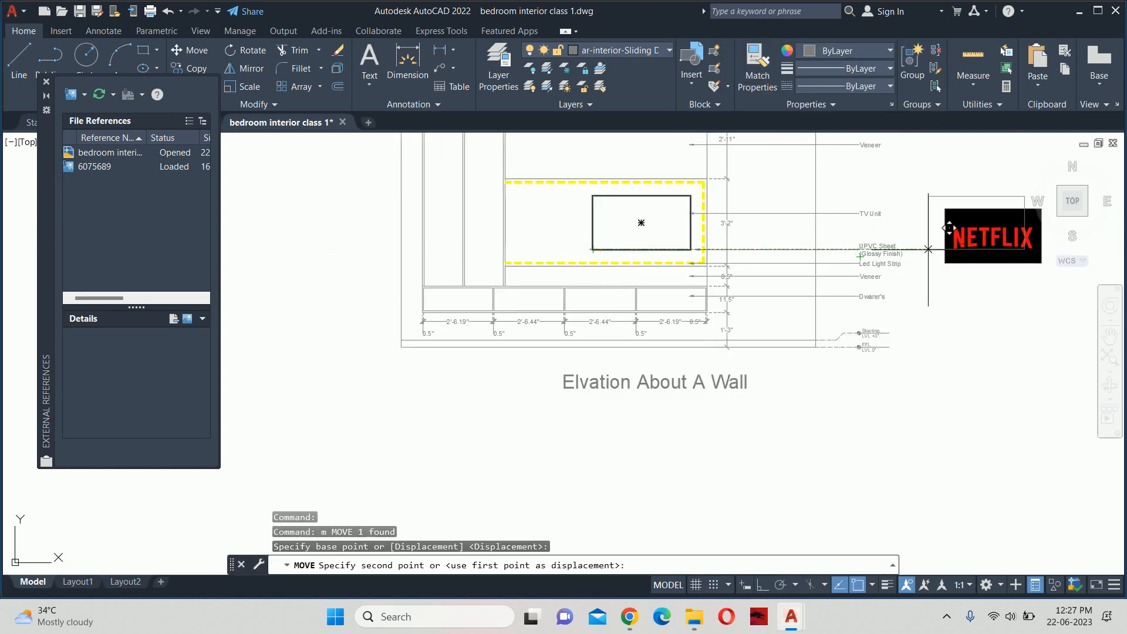
scroll(945, 257, down, 4)
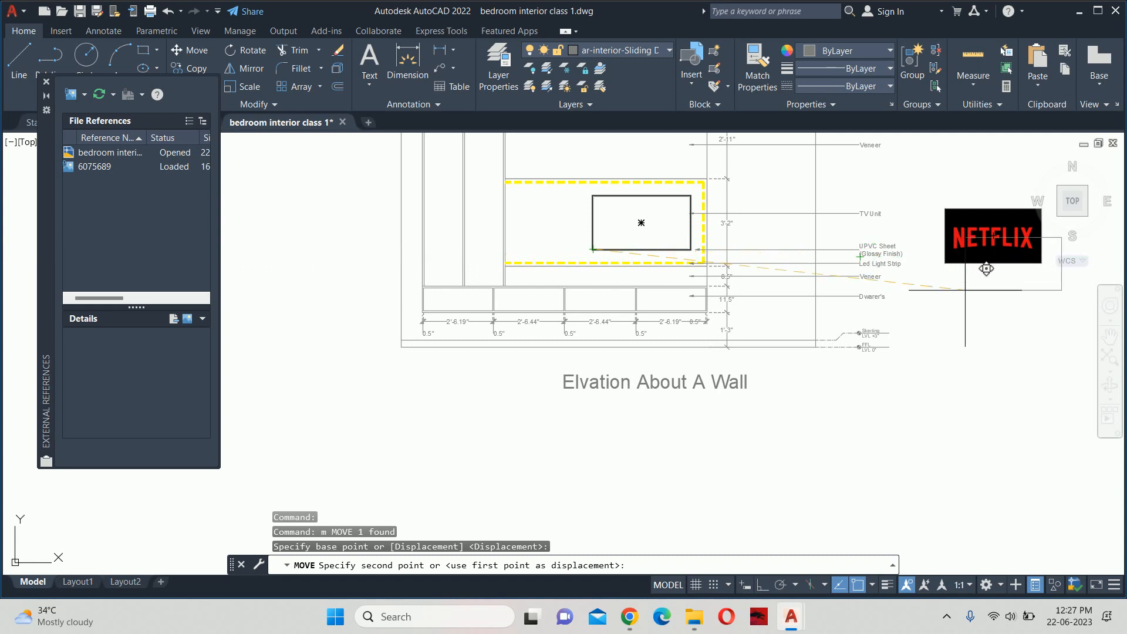
key(Escape)
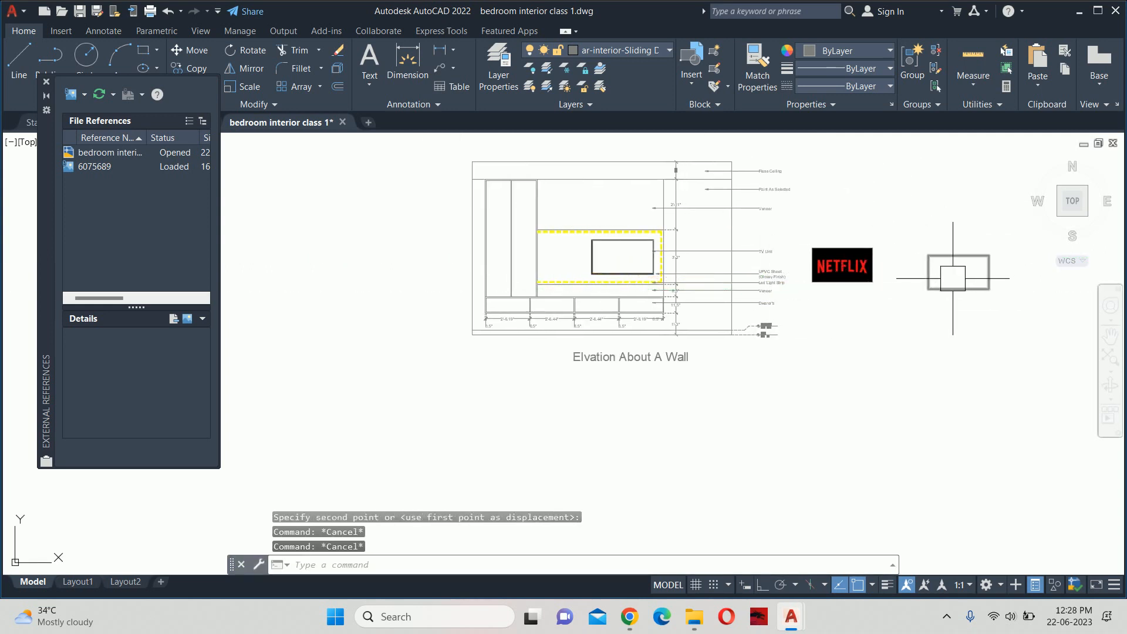
Move the rectangle by its left edge's midpoint onto the midpoint of the Netflix image's left edge
text(m)
key(Return)
click(928, 273)
key(Return)
scroll(935, 272, up, 3)
click(918, 275)
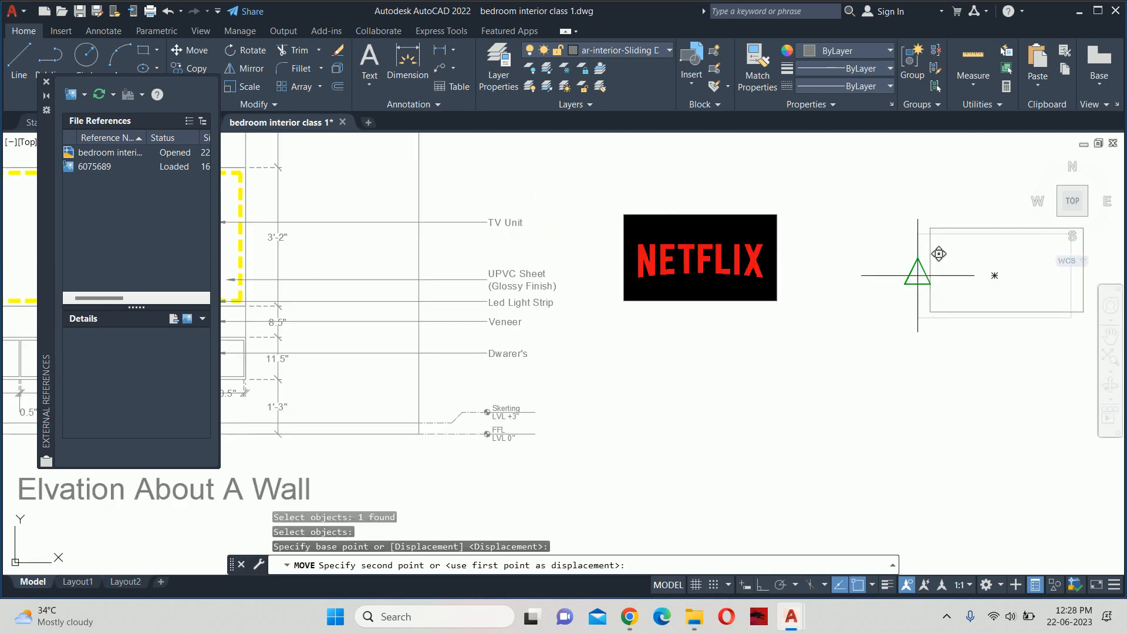
key(Escape)
key(Escape)
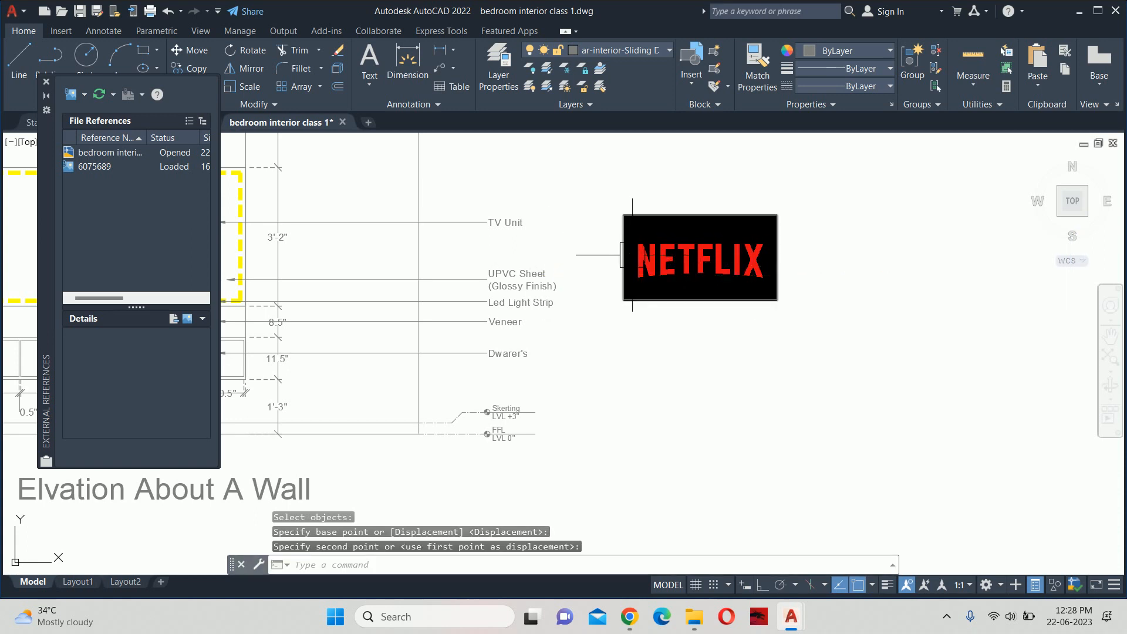
Examine how the rectangle's edges line up with the Netflix image's lower and left edges
scroll(670, 263, up, 4)
scroll(589, 377, up, 5)
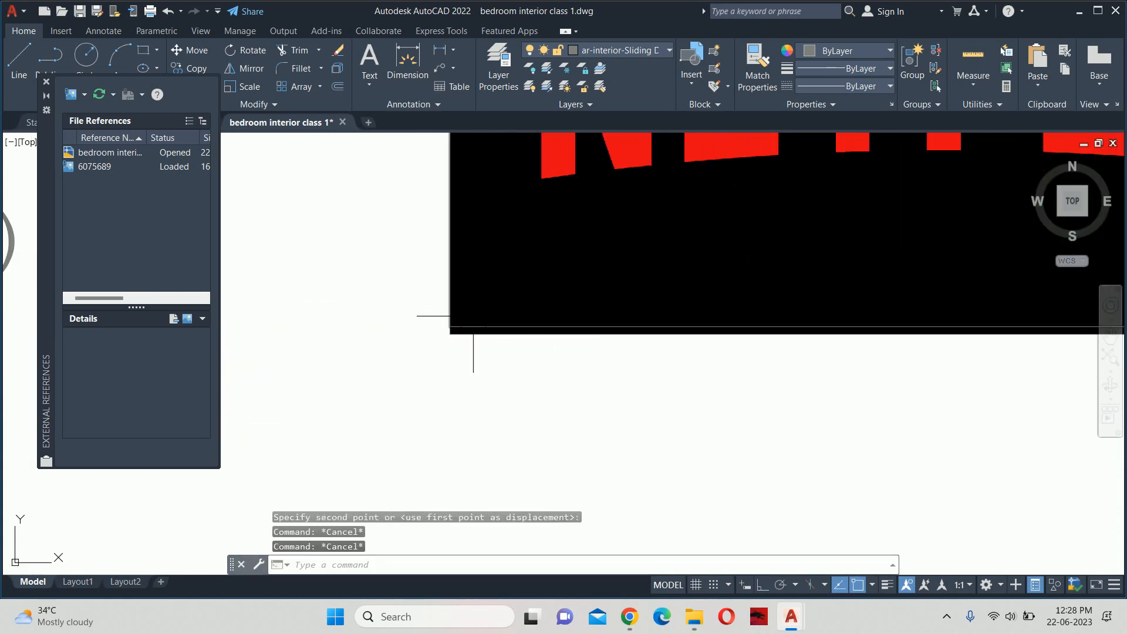
scroll(503, 333, down, 5)
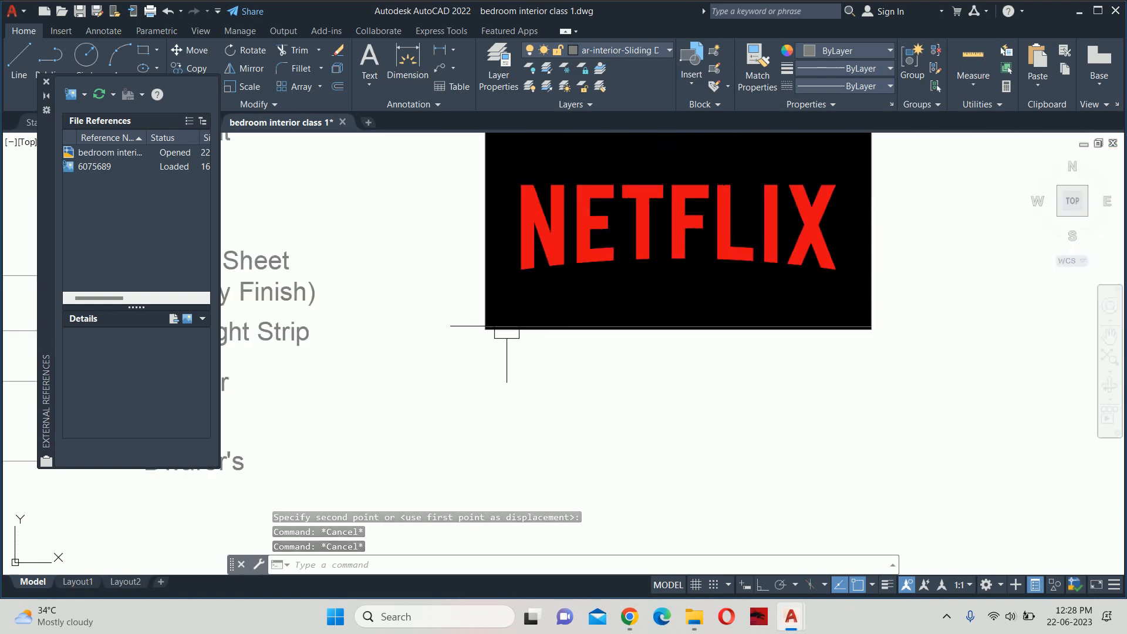
scroll(493, 328, up, 5)
click(515, 300)
scroll(515, 301, down, 7)
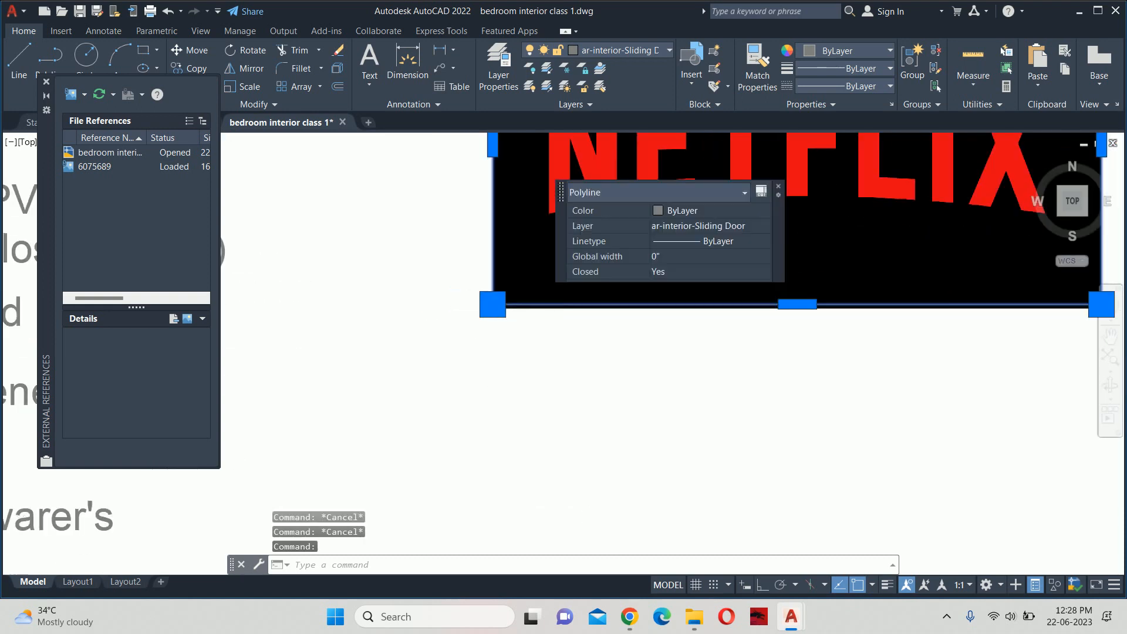
key(Escape)
key(Escape)
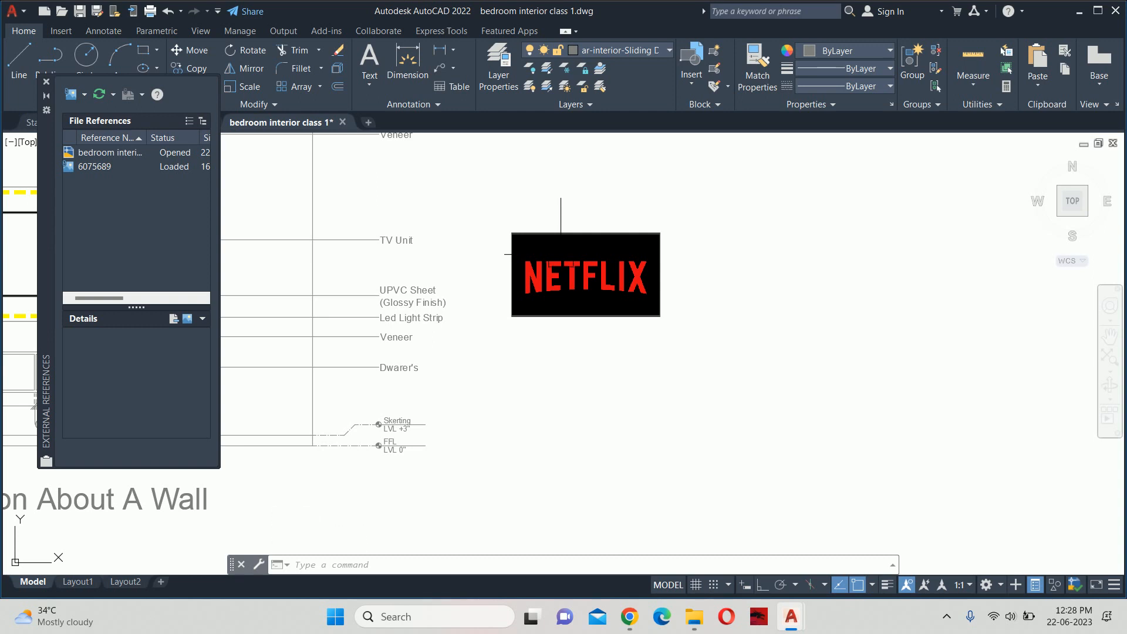
Clip the Netflix image with a new boundary, using the Select polyline option and the overlaid rectangle
text(lip)
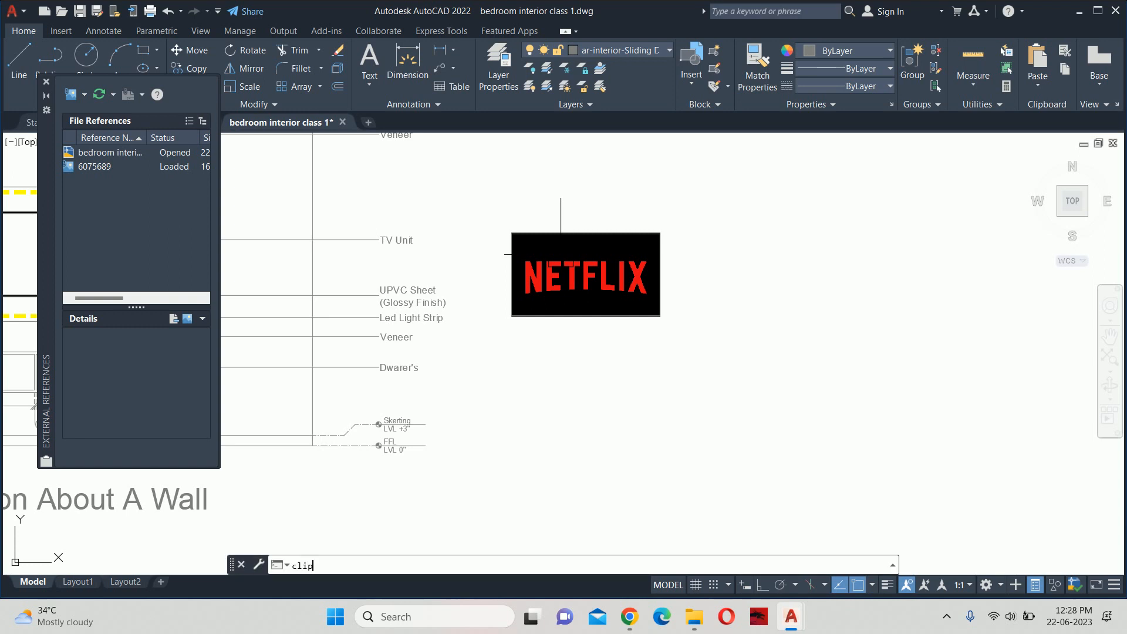
key(Return)
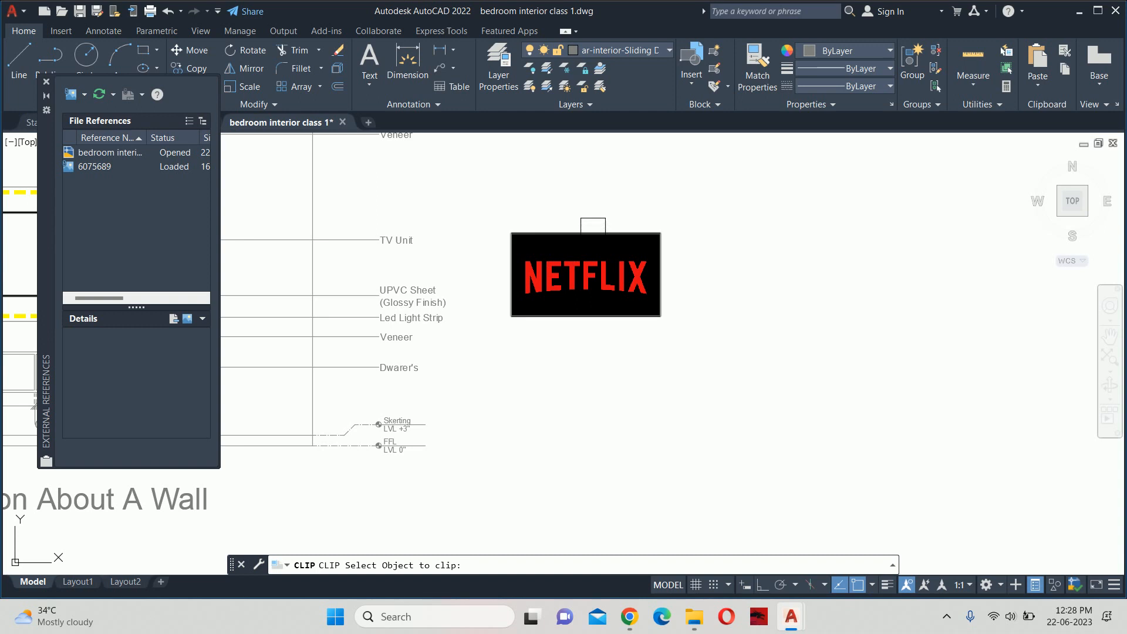
scroll(521, 240, up, 2)
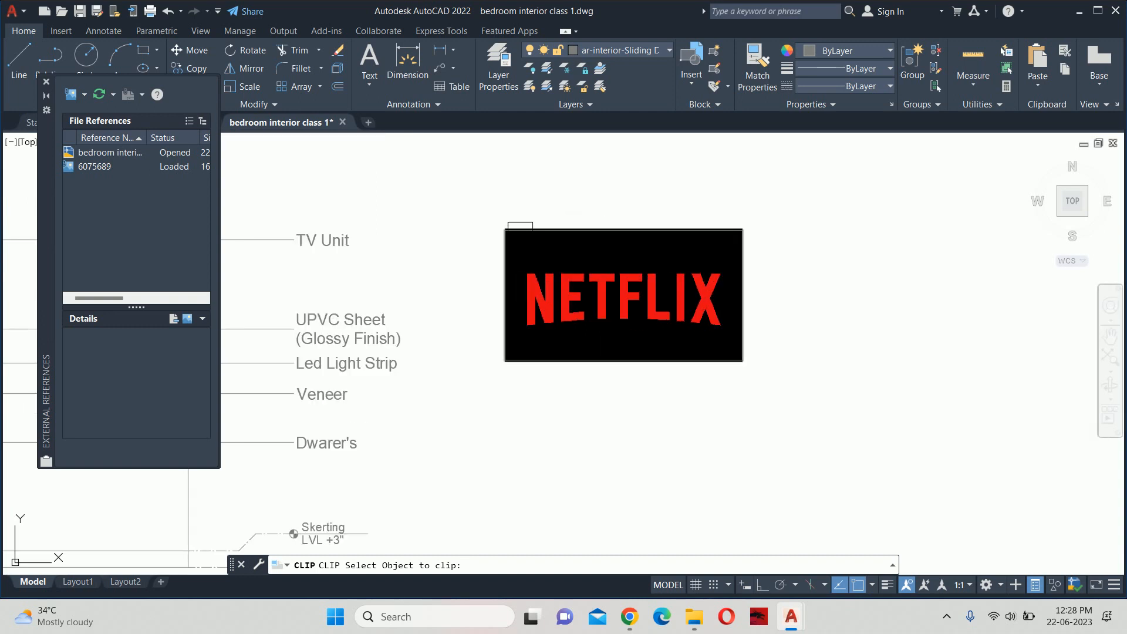
scroll(521, 232, up, 5)
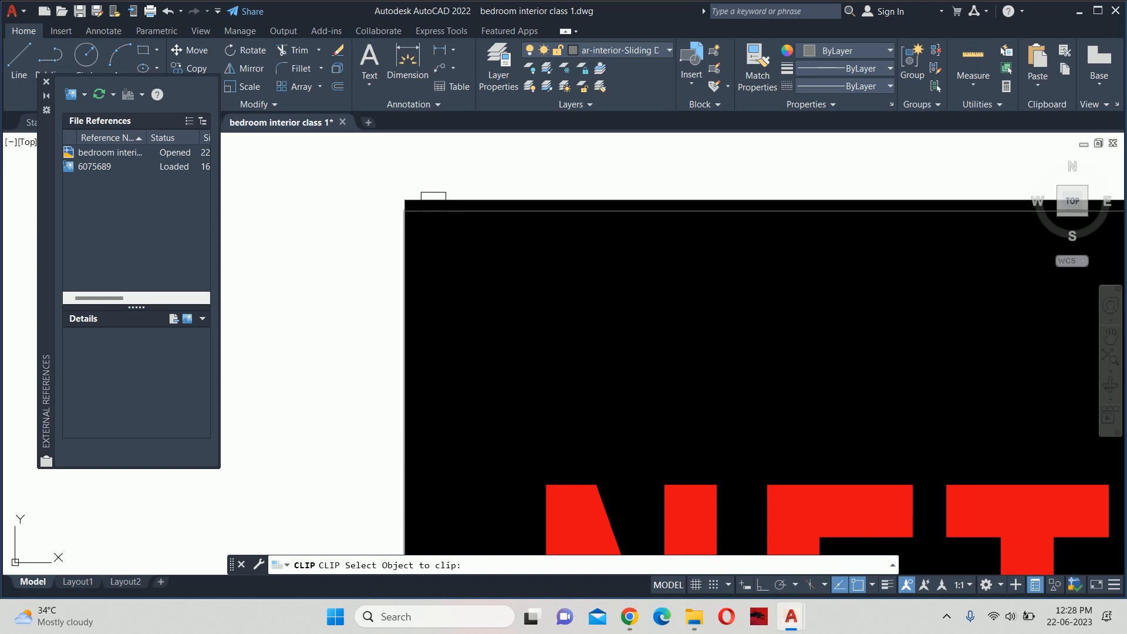
click(434, 194)
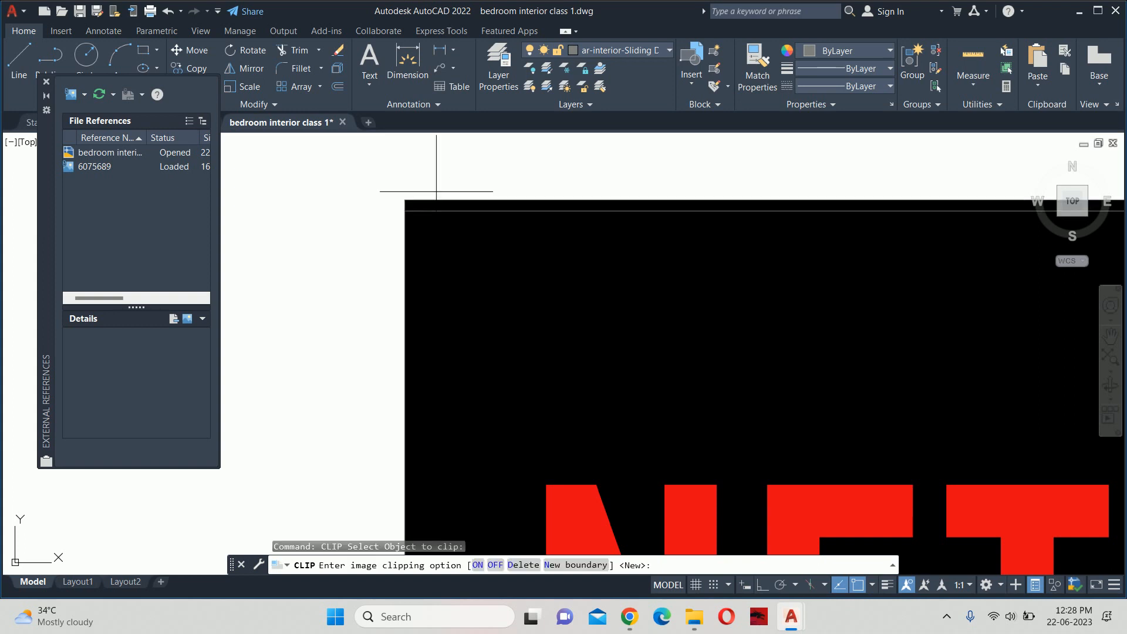
scroll(436, 190, down, 5)
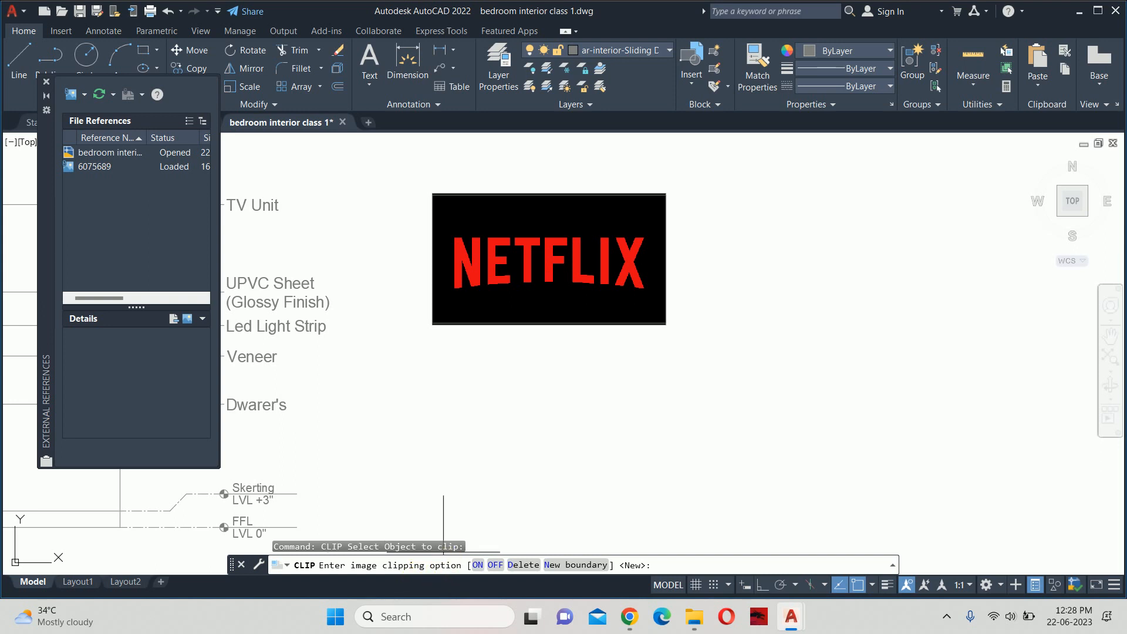
click(563, 566)
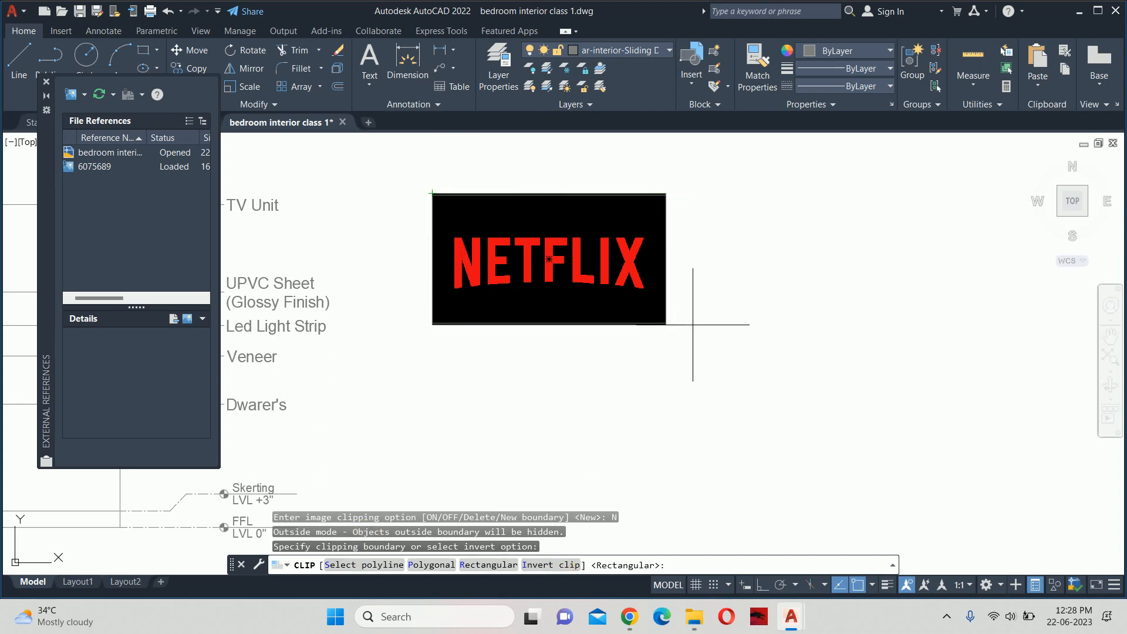
click(364, 566)
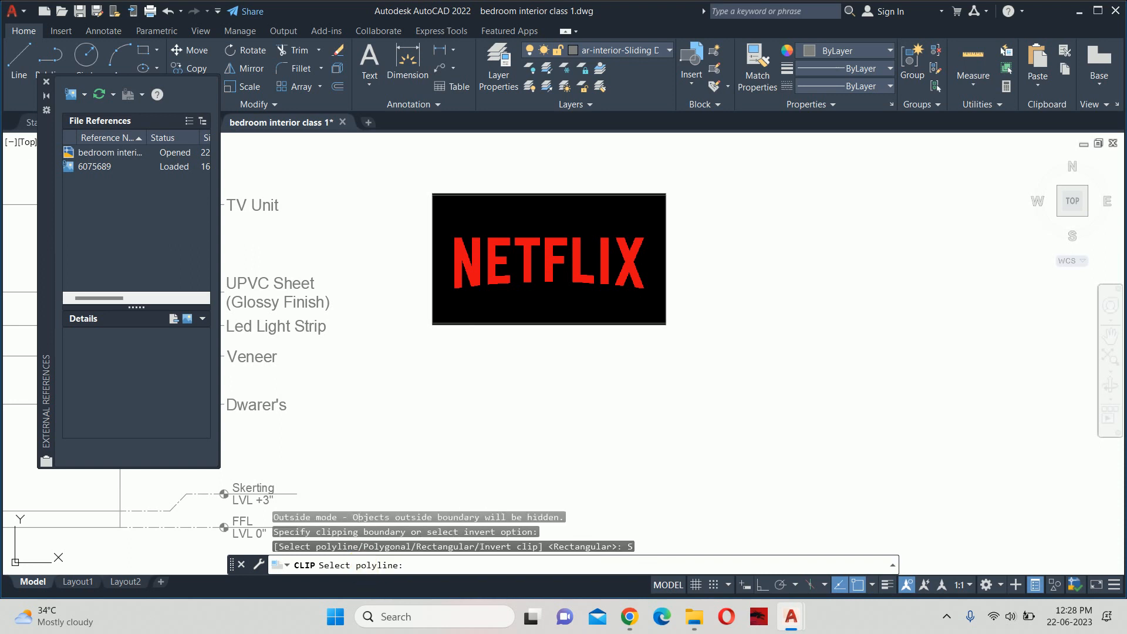
click(430, 225)
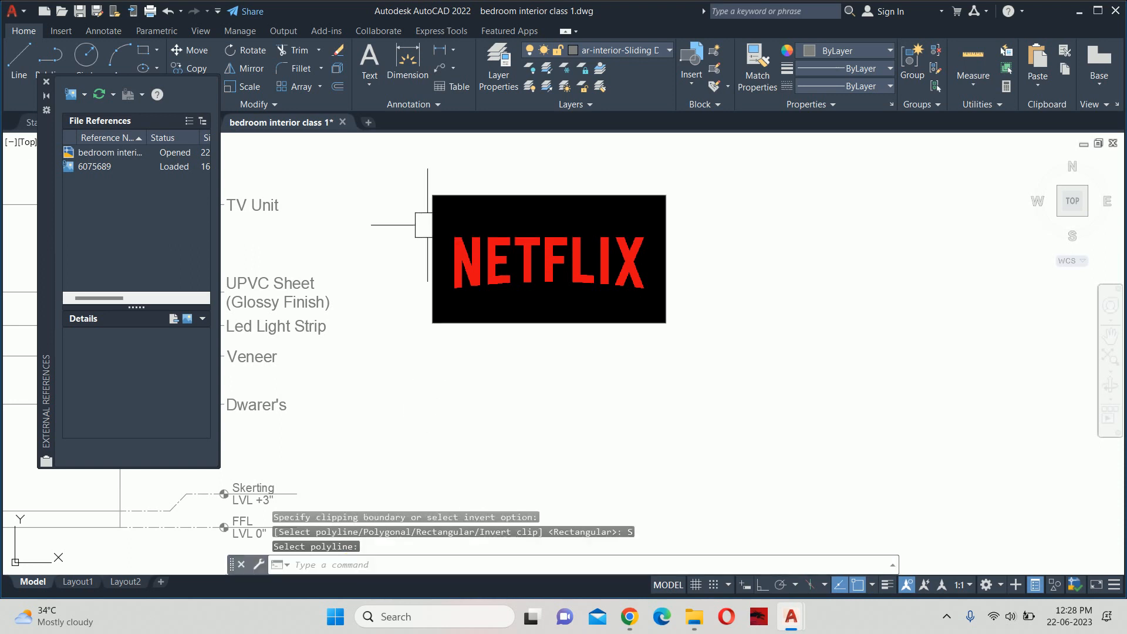
middle_drag(460, 289, 652, 267)
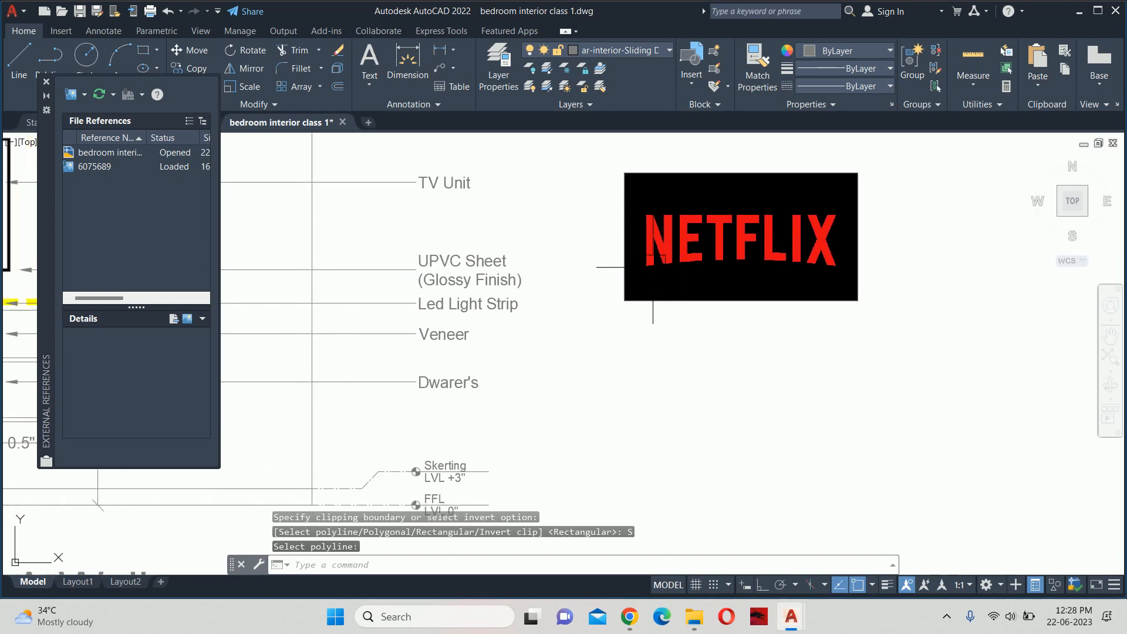
key(Escape)
Delete the rectangle polyline around the clipped Netflix image
scroll(863, 275, down, 2)
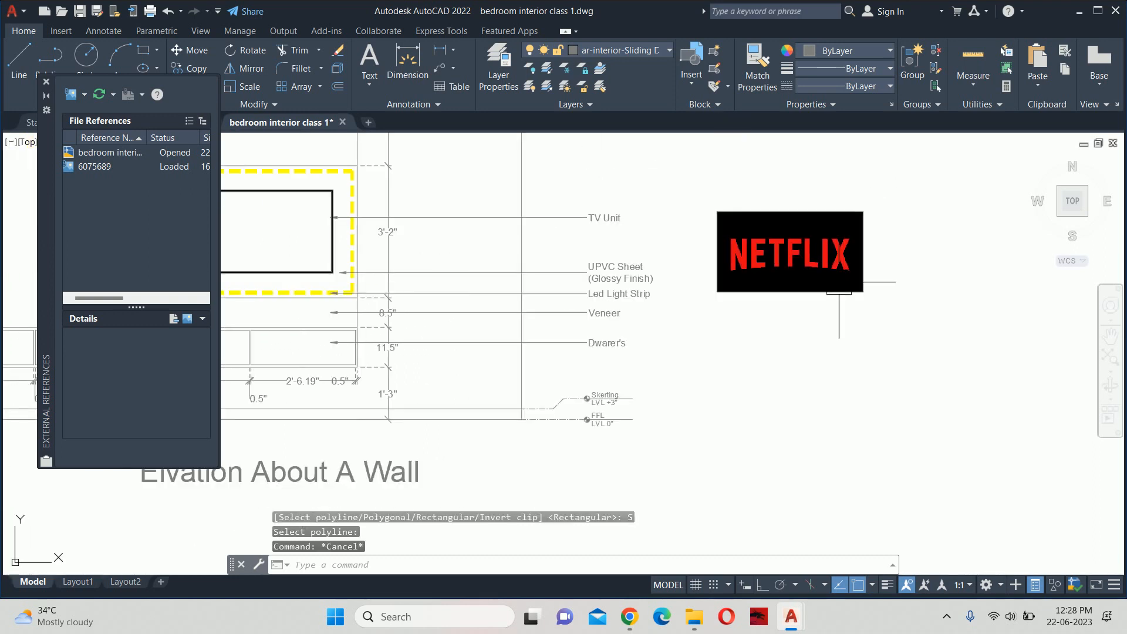
scroll(760, 251, up, 3)
click(734, 245)
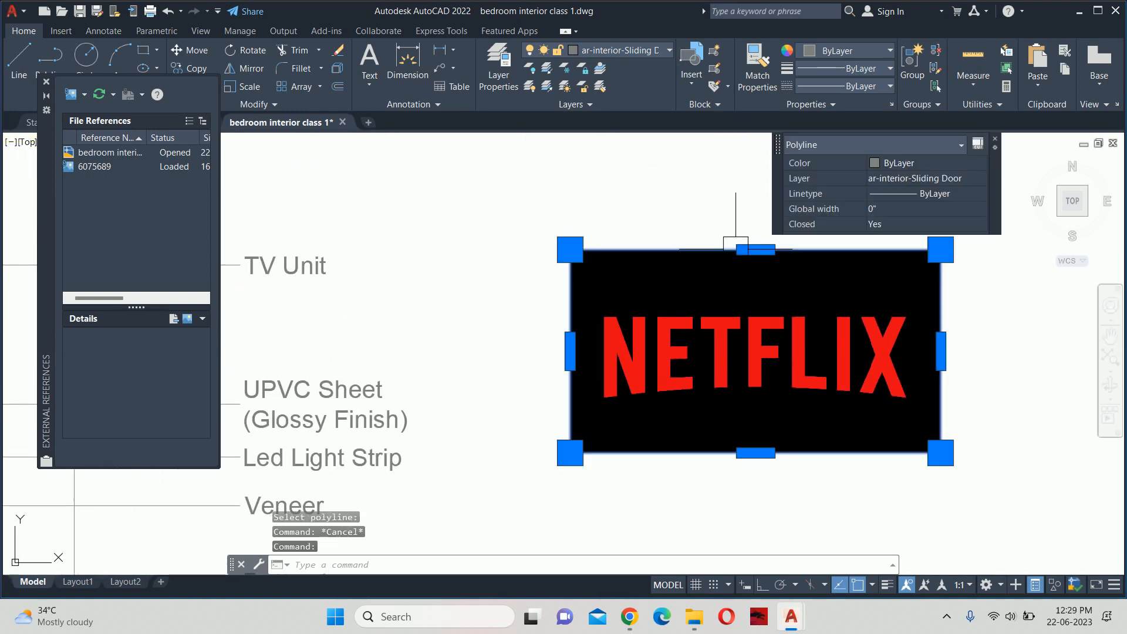
middle_drag(834, 161, 781, 169)
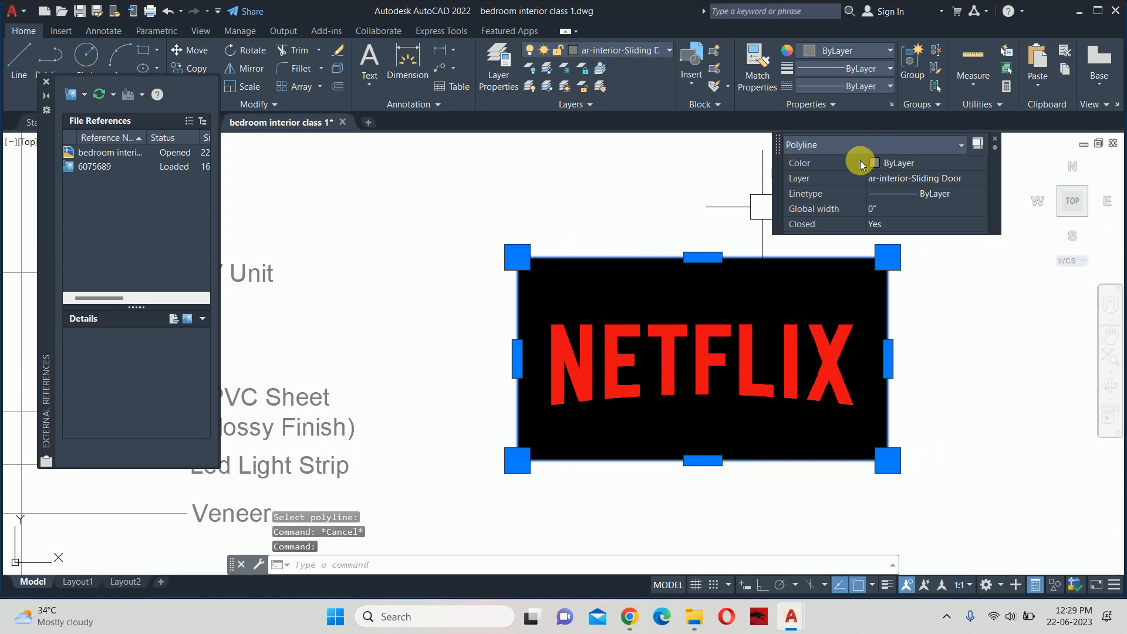
key(Delete)
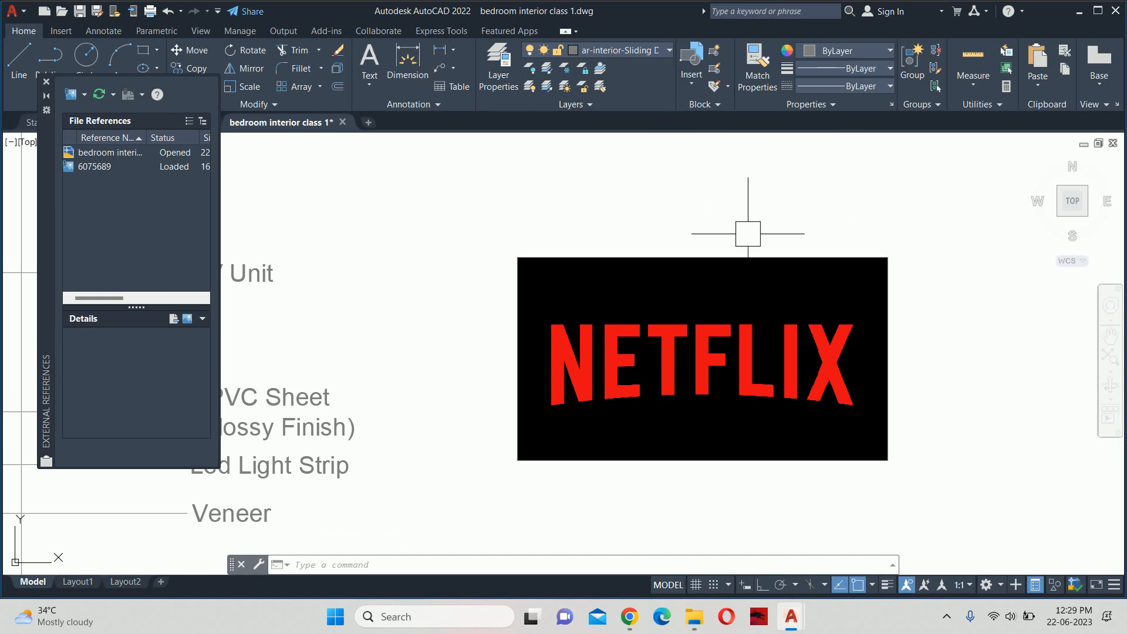
Select the clipped Netflix image to check its boundary, and clear the selection
click(704, 257)
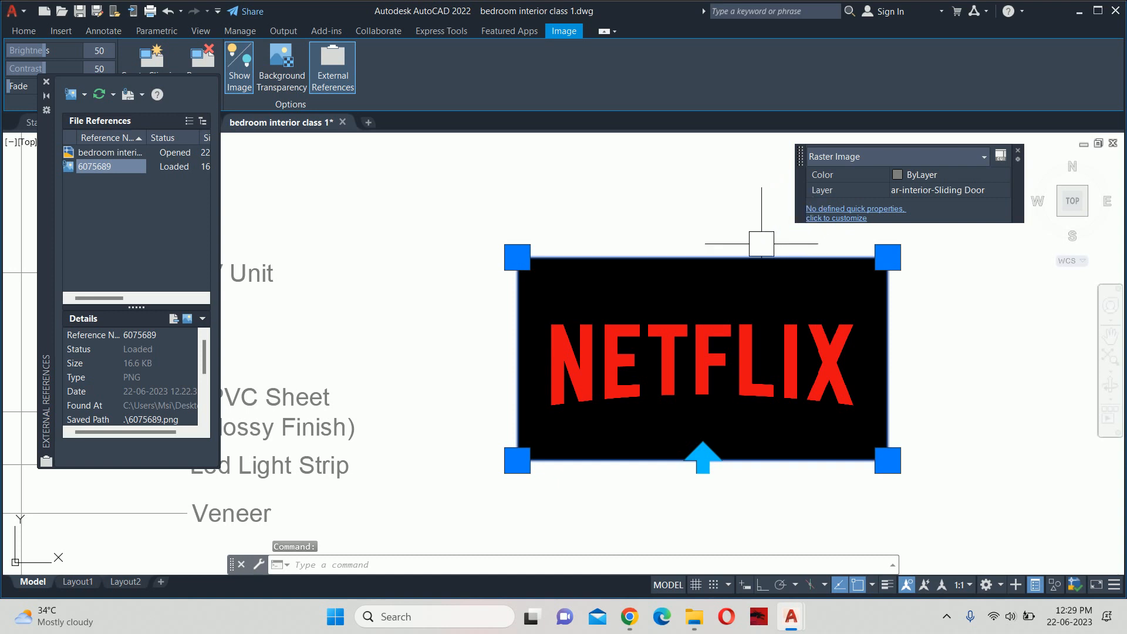
key(Escape)
key(Escape)
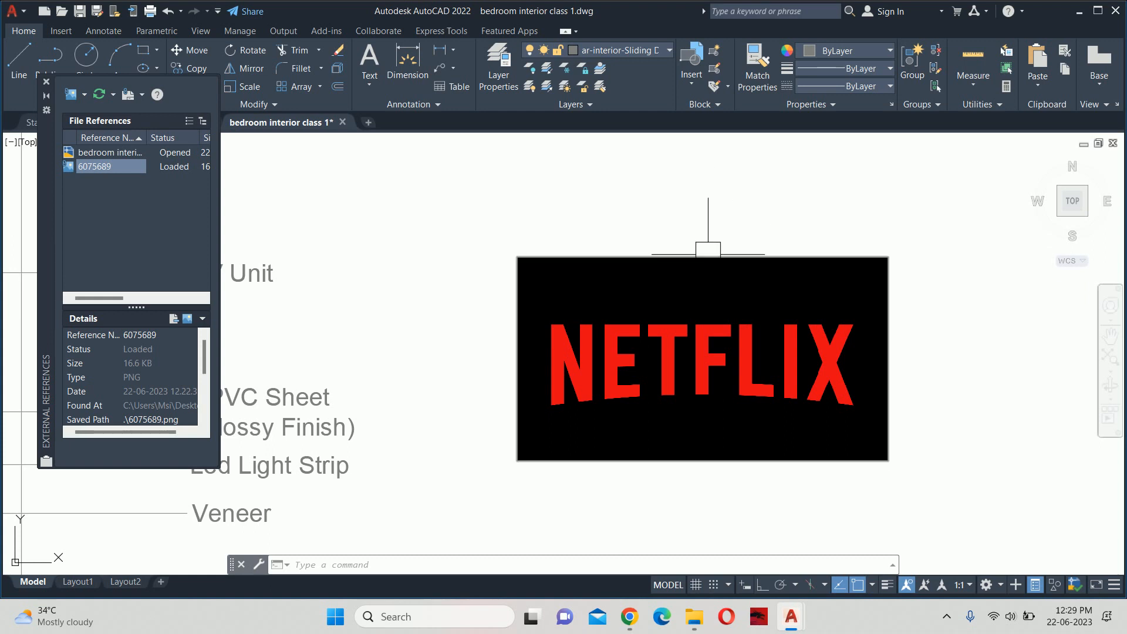
Invert the Netflix image's clip boundary and flip it back to show the inside of the boundary
click(708, 256)
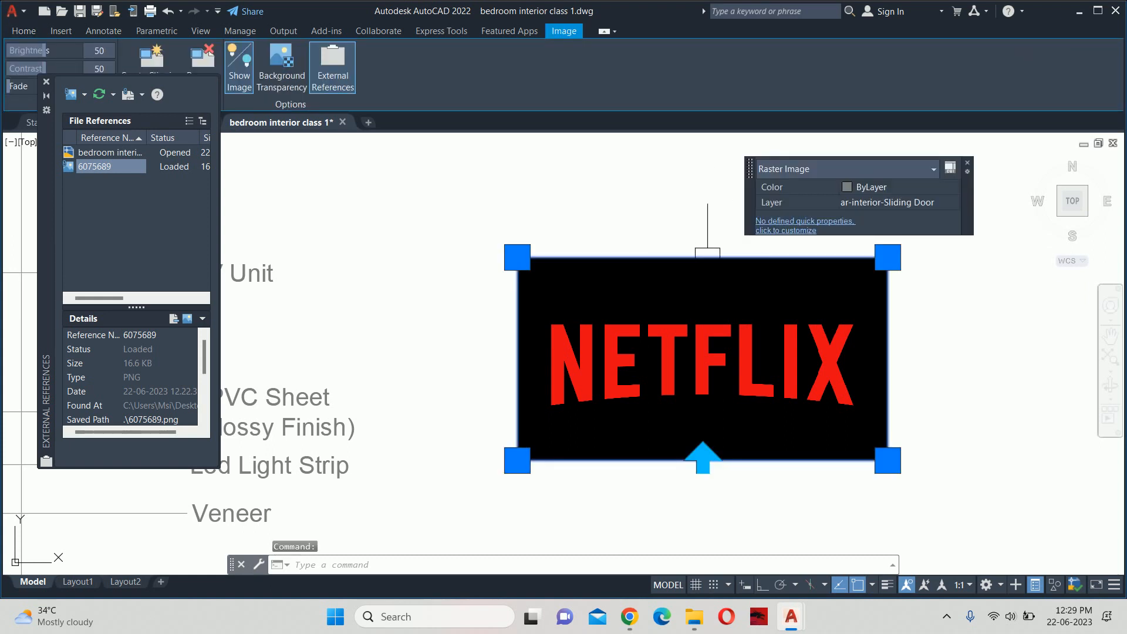
click(702, 456)
key(Escape)
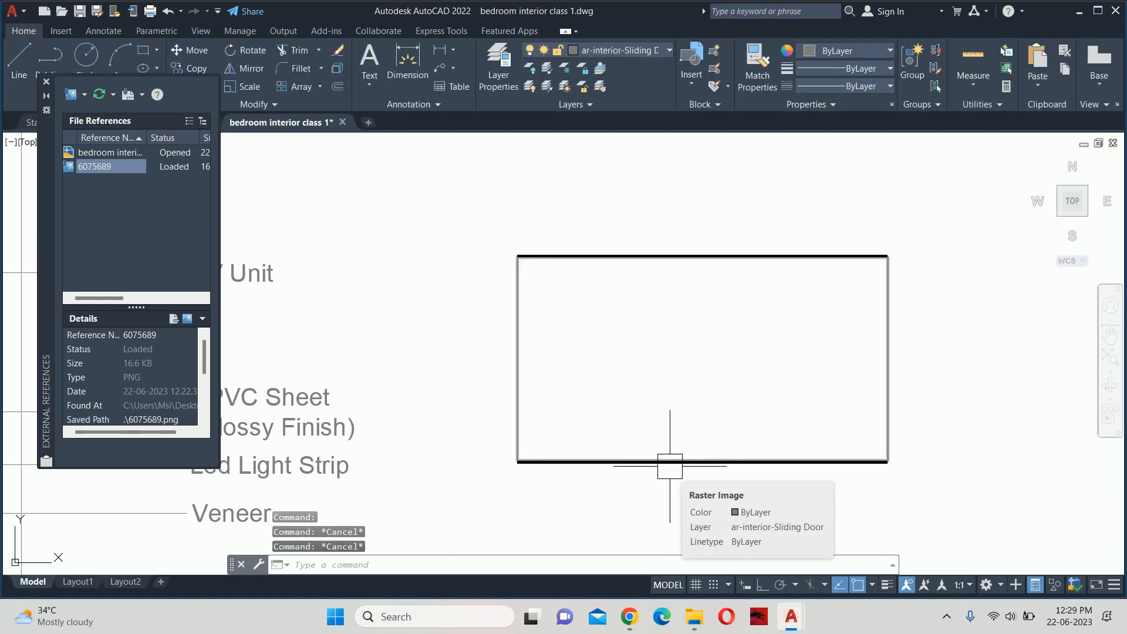
click(670, 462)
click(703, 463)
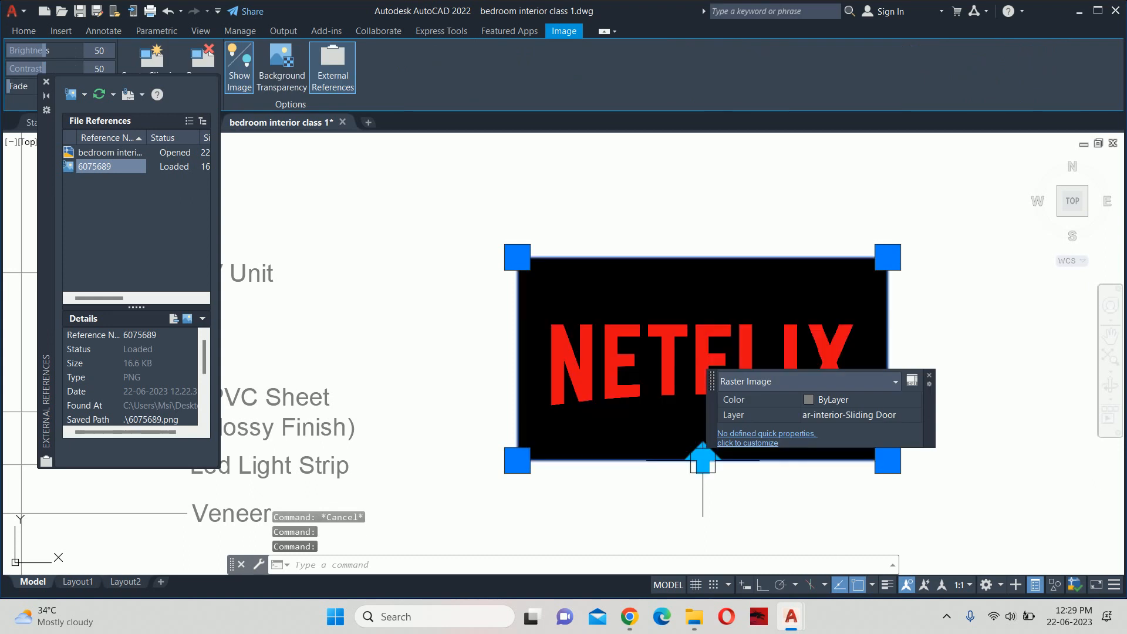
Move the clipped Netflix image by its lower-left corner onto the TV screen frame in the wall elevation
scroll(687, 429, down, 6)
text(m)
key(Return)
click(645, 426)
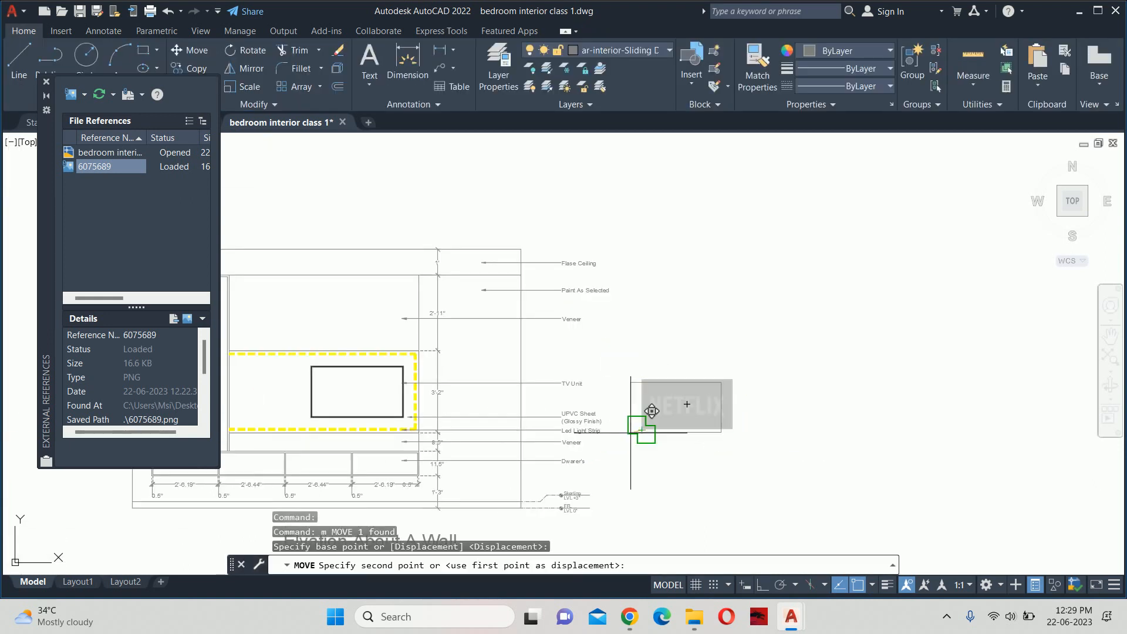
scroll(314, 399, up, 4)
scroll(300, 411, up, 5)
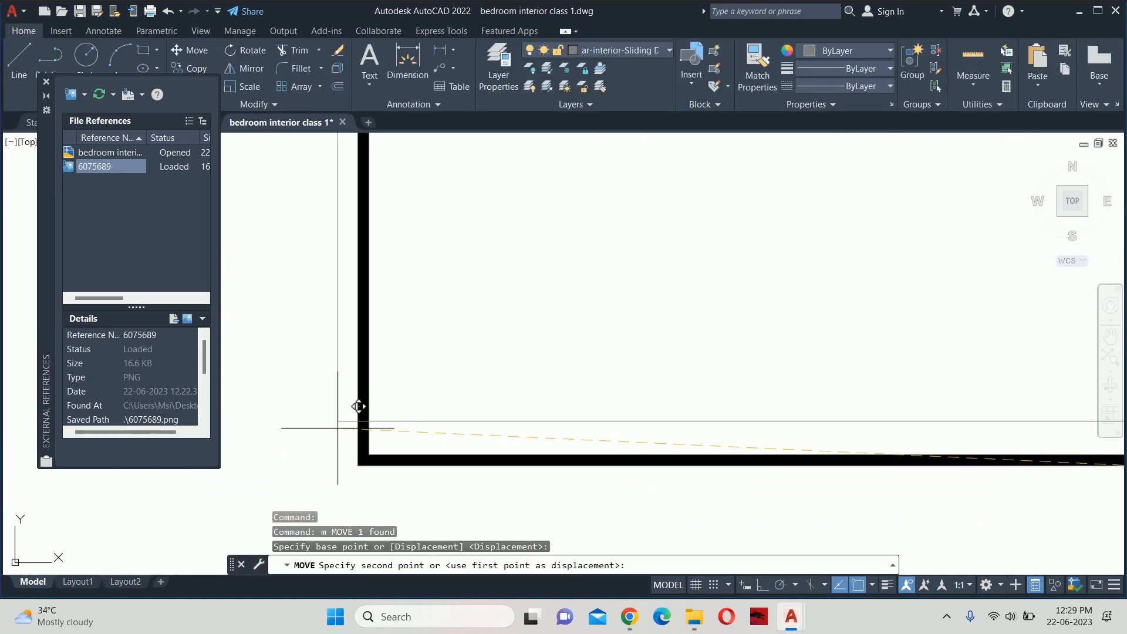
click(371, 458)
scroll(429, 457, down, 3)
scroll(452, 442, up, 2)
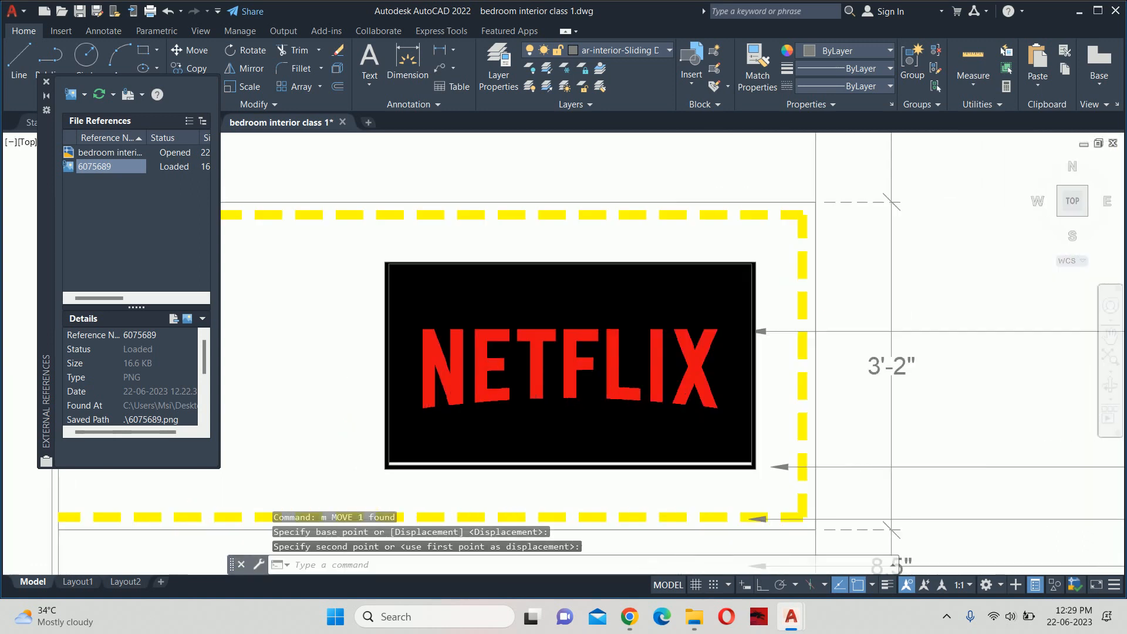
middle_drag(452, 444, 564, 374)
click(538, 360)
key(Escape)
key(Escape)
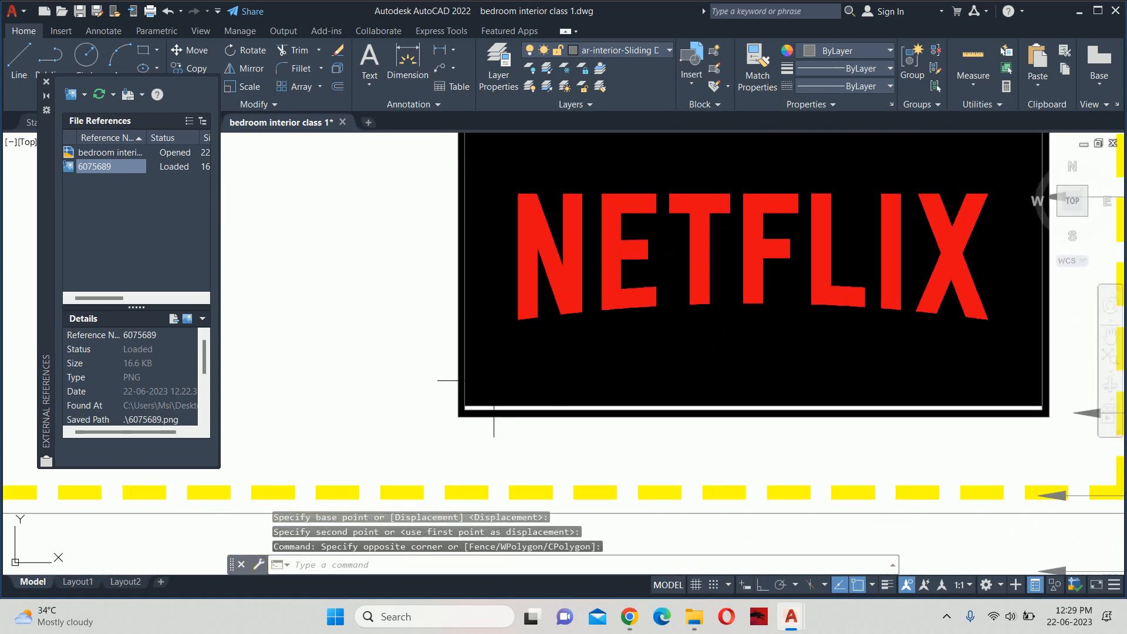
Regenerate the drawing and move the Netflix image down so its lower-left corner meets the TV frame's inner corner
scroll(452, 403, up, 4)
text(re)
key(Return)
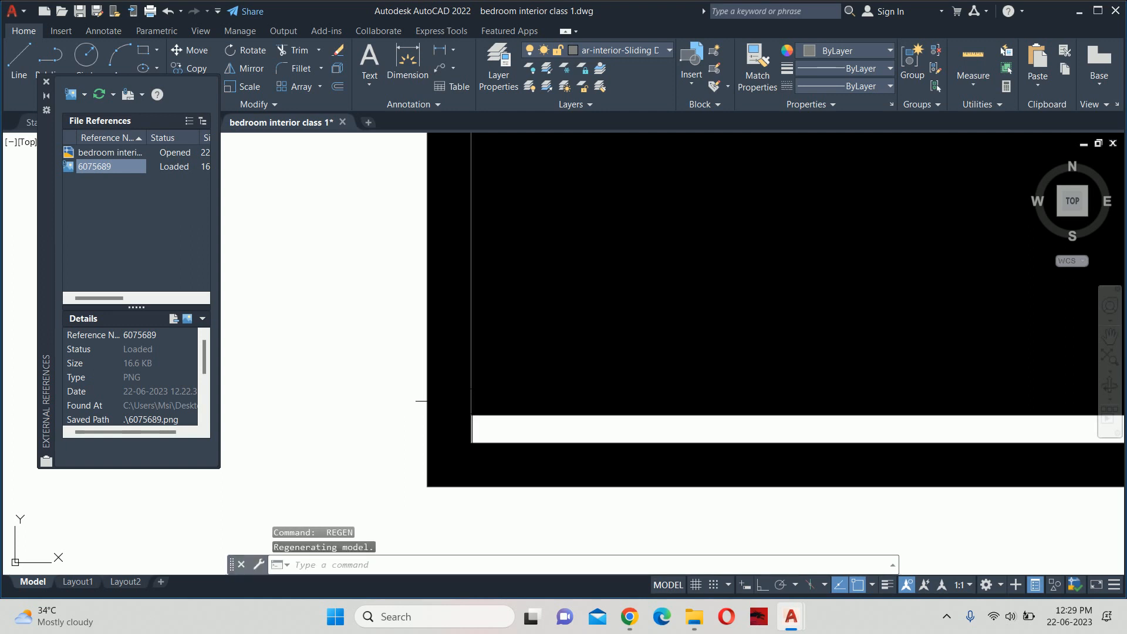
click(472, 387)
text(m)
key(Return)
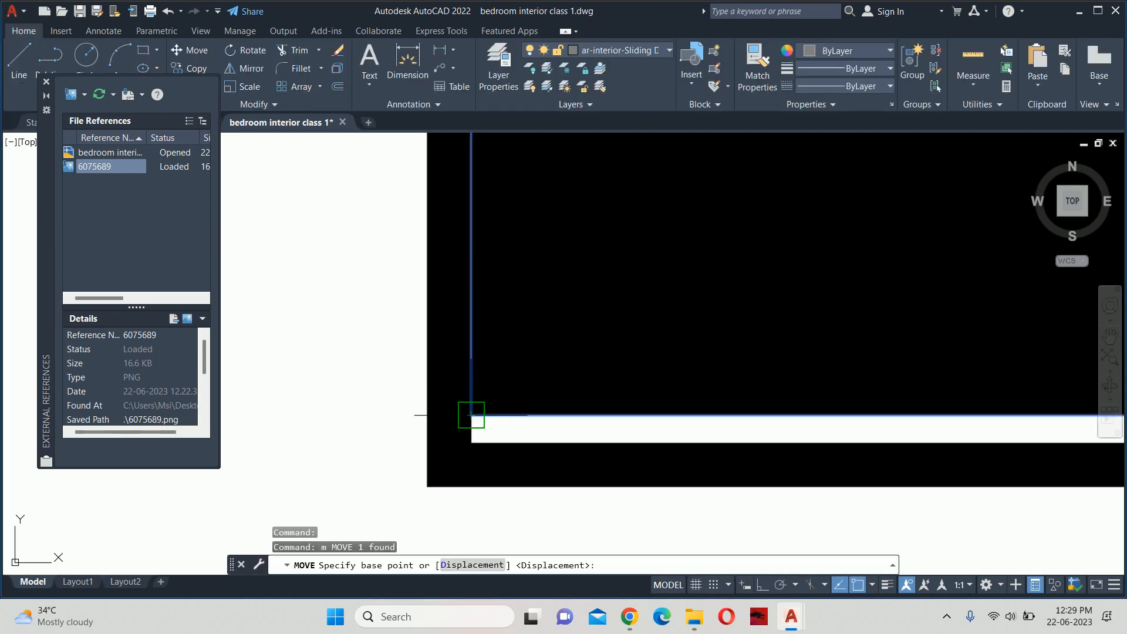
click(471, 415)
key(Escape)
key(Escape)
key(Escape)
scroll(505, 399, down, 5)
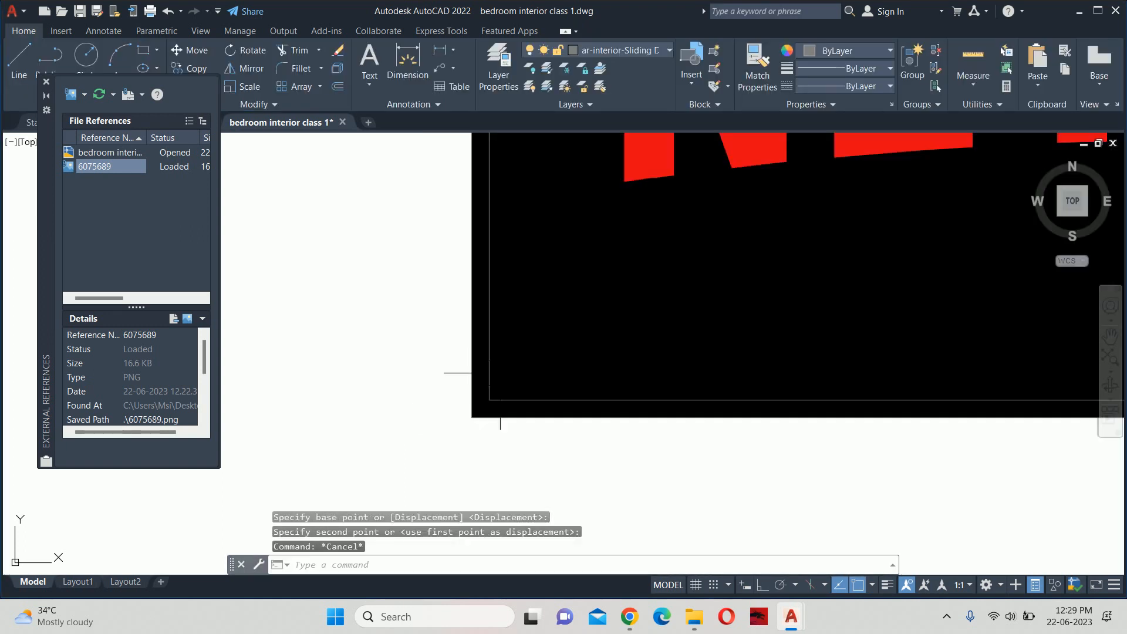
scroll(527, 358, up, 2)
scroll(527, 358, up, 2)
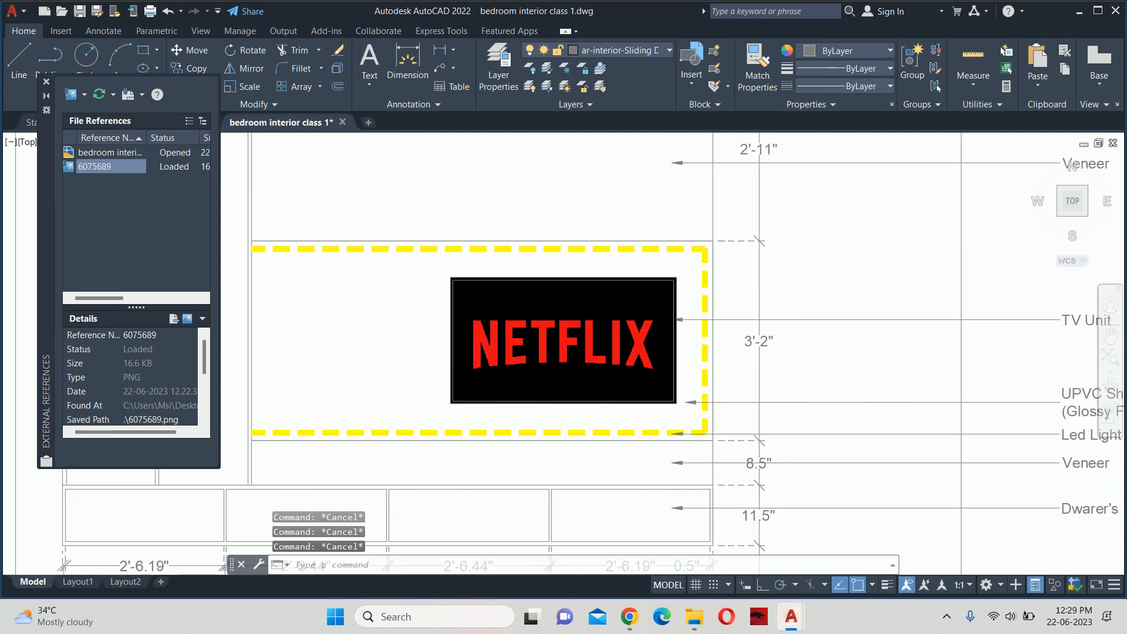
scroll(511, 496, down, 3)
scroll(472, 320, up, 1)
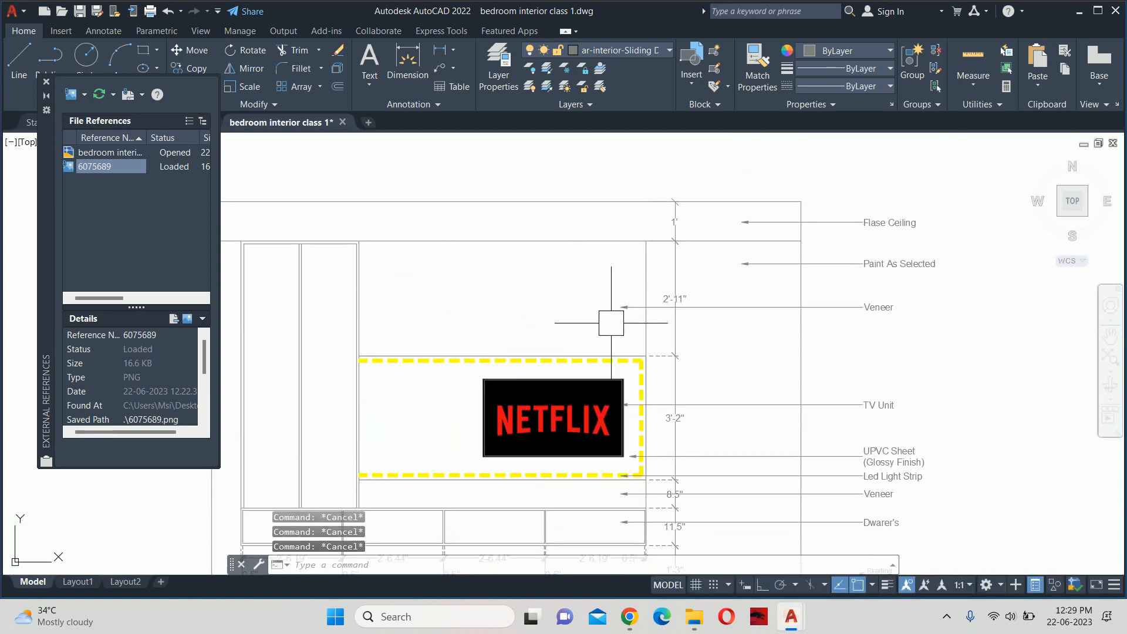
Attach the Giorgia - kaolin marble image from the Downloads folder as an image reference
text(xr)
key(Return)
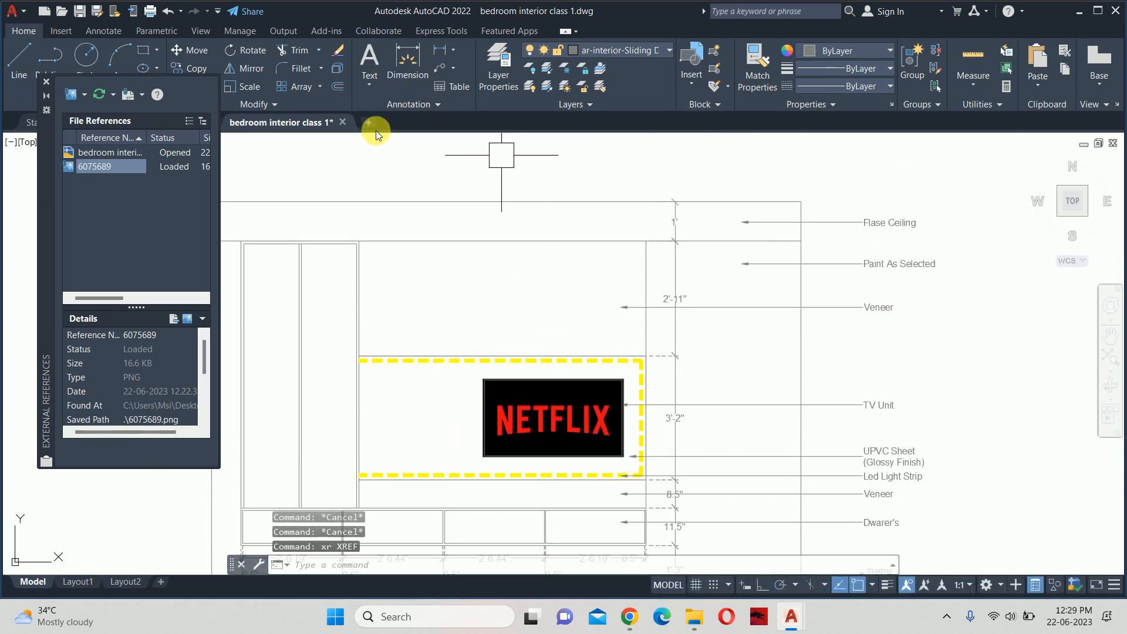
click(75, 89)
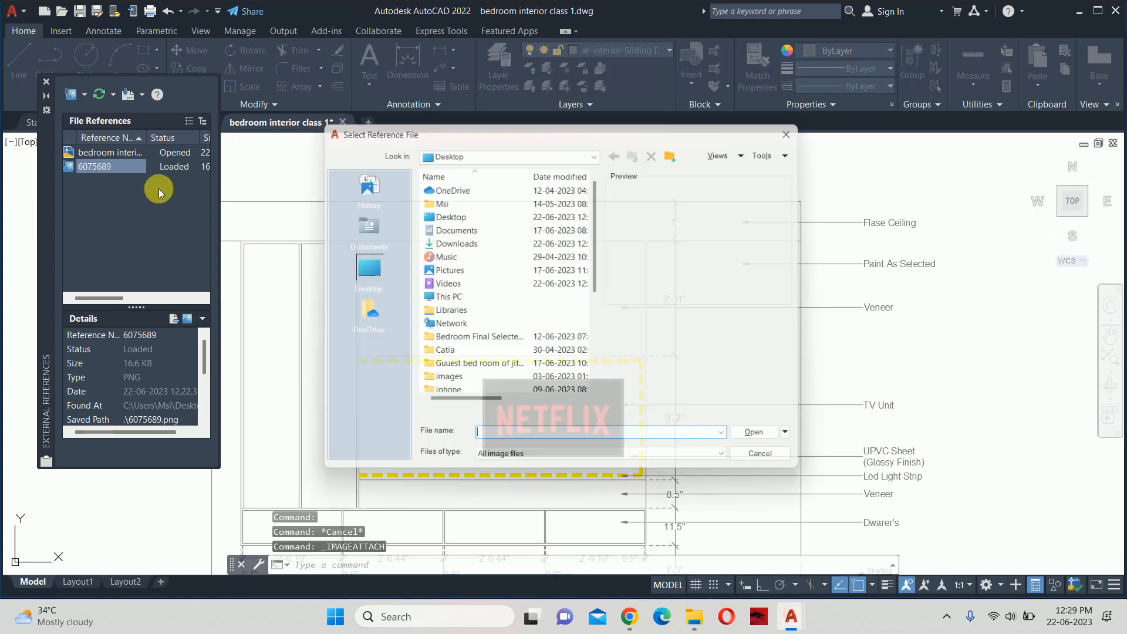
click(432, 243)
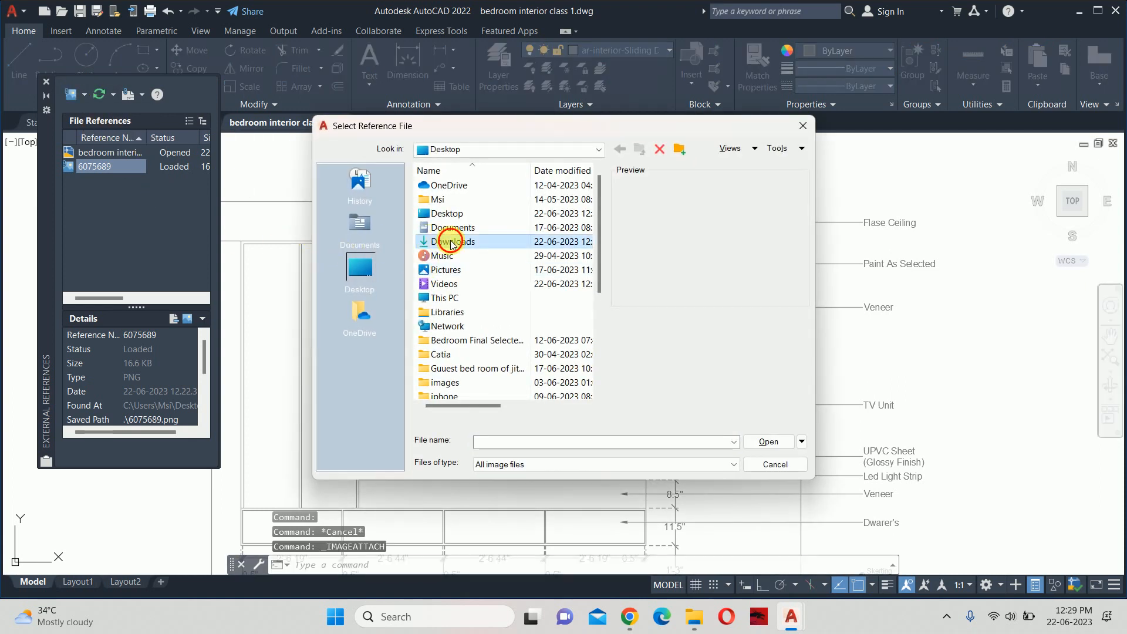
double_click(452, 242)
click(461, 200)
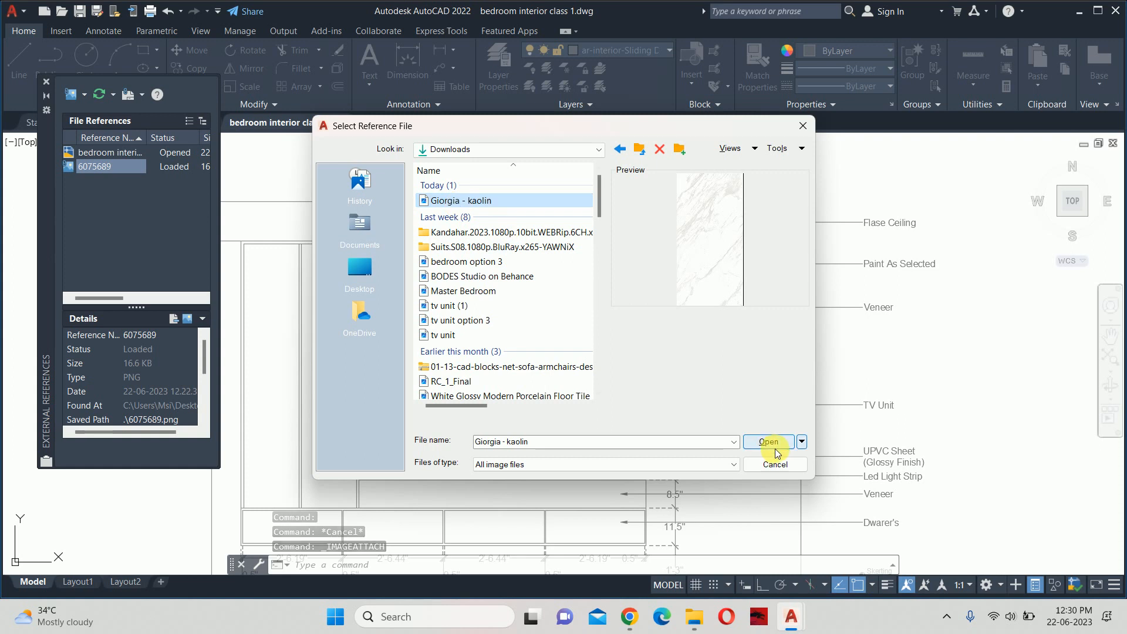
click(769, 442)
click(589, 422)
Place the marble image beside the wall elevation's labels, picking its insertion point and scale in the drawing
scroll(486, 259, down, 5)
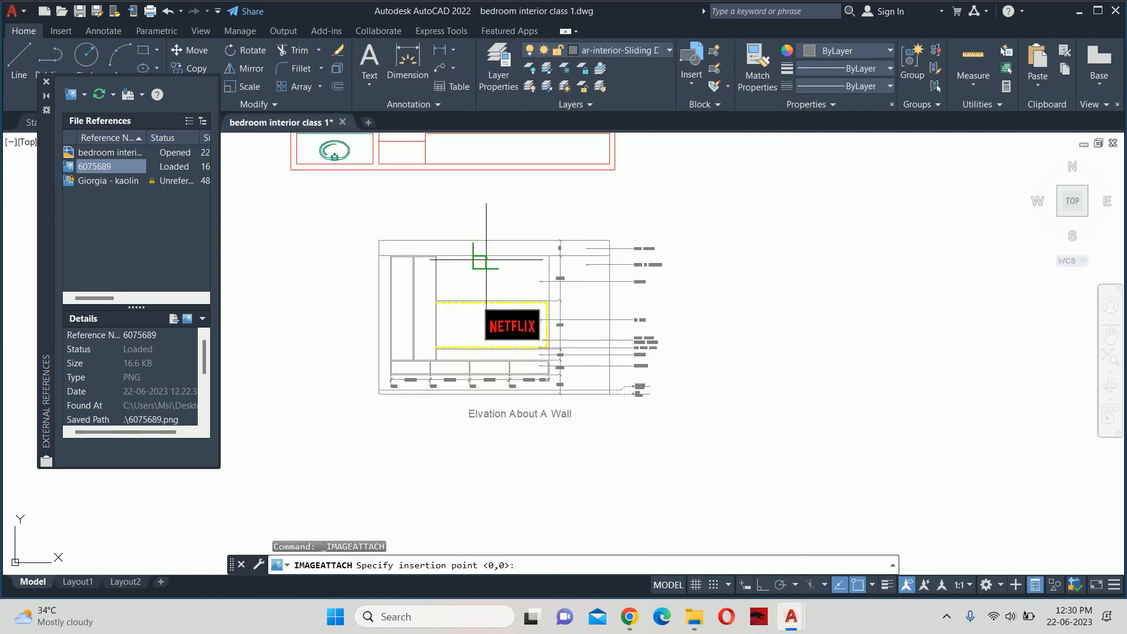
scroll(588, 301, down, 3)
scroll(604, 253, up, 3)
click(600, 270)
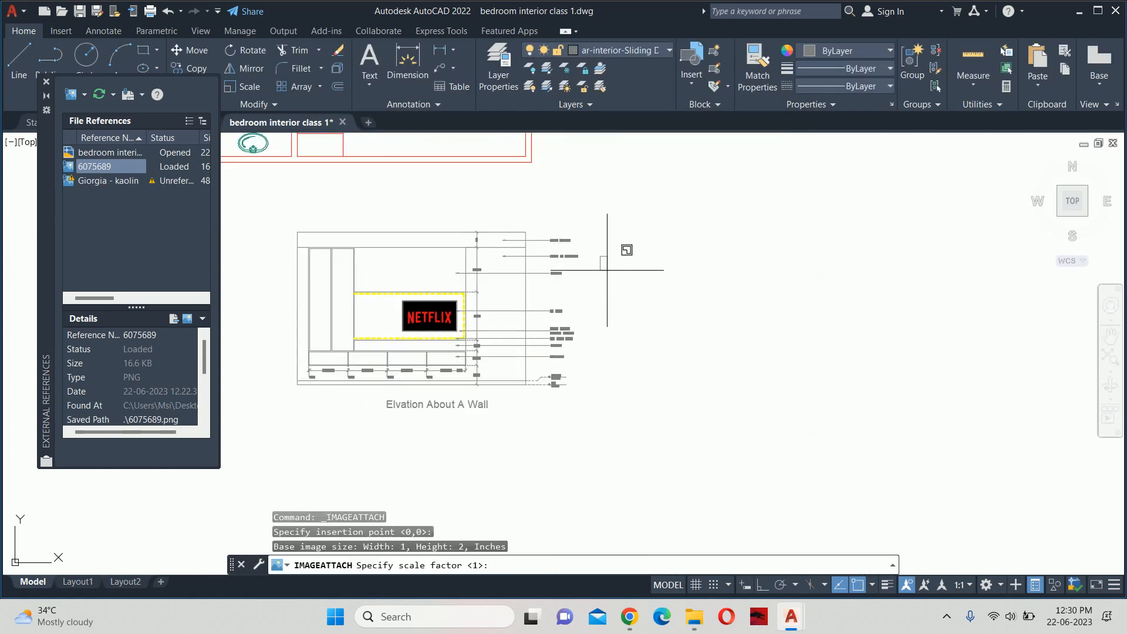
click(655, 269)
key(Escape)
key(Escape)
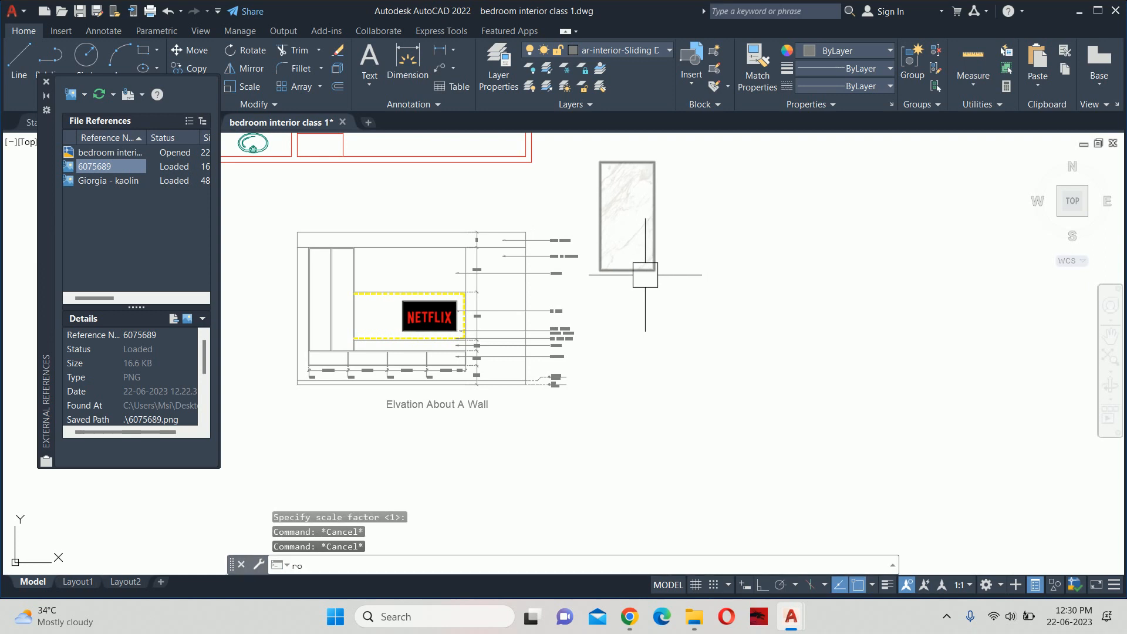
Rotate the marble image 90 degrees about its lower-right corner
text(ro)
key(Return)
click(646, 271)
key(Return)
click(654, 272)
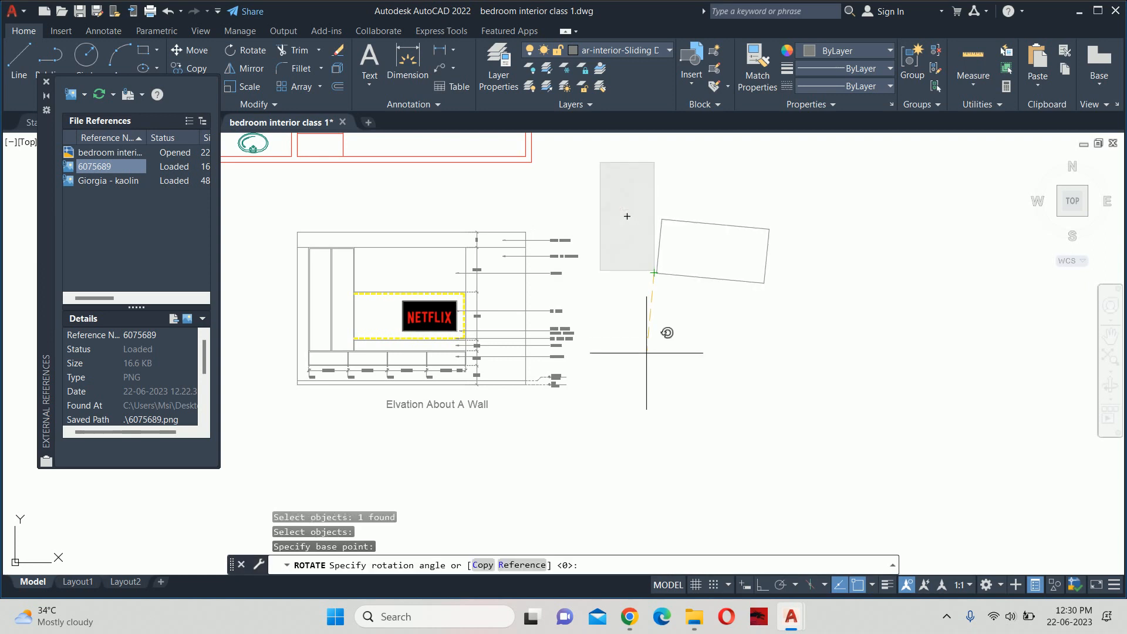
text(90)
key(Return)
key(Escape)
key(Escape)
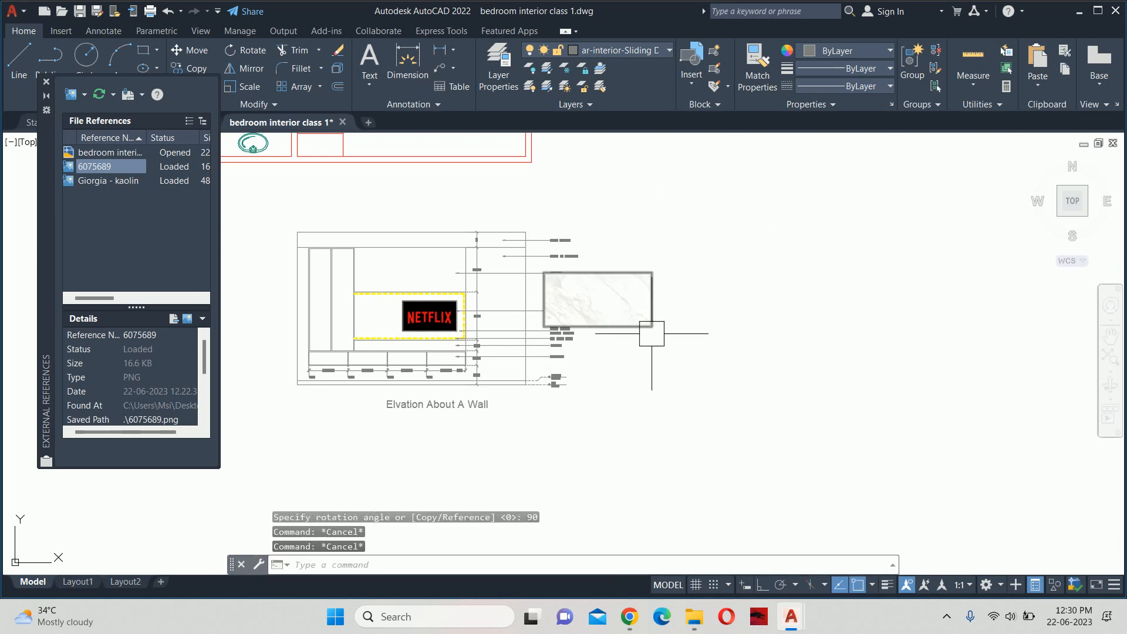
Move the rotated marble image to the empty area clear of the elevation's labels
text(m)
key(Return)
click(651, 327)
click(737, 322)
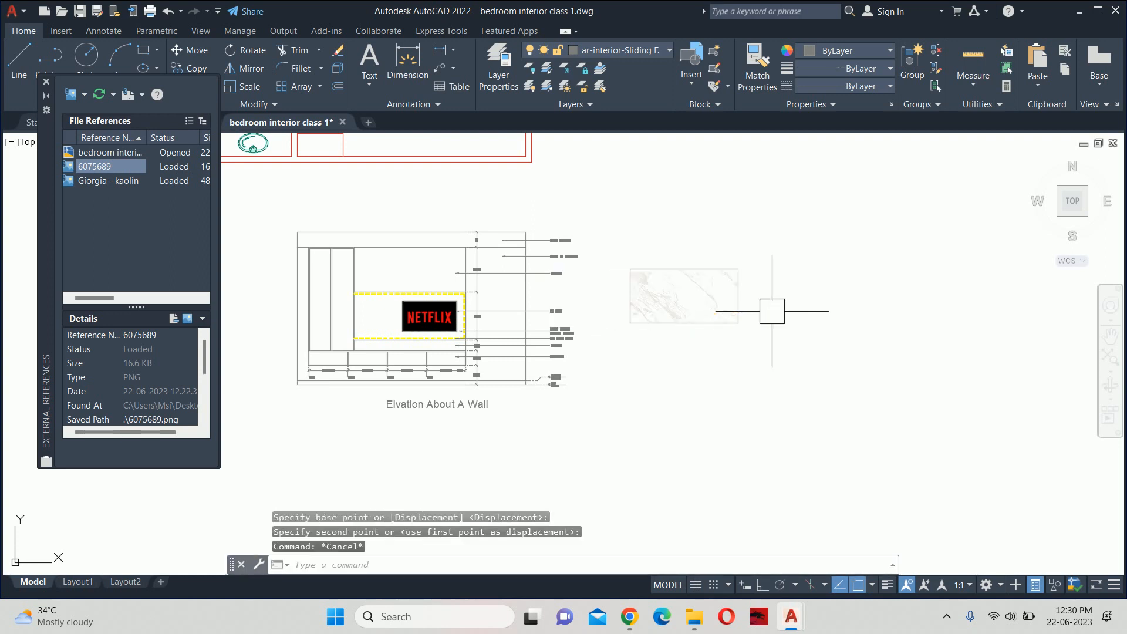
key(Escape)
key(Escape)
key(Escape)
Scale the marble image by reference so its top edge matches the width of the veneer panel beside the wardrobe
text(sc)
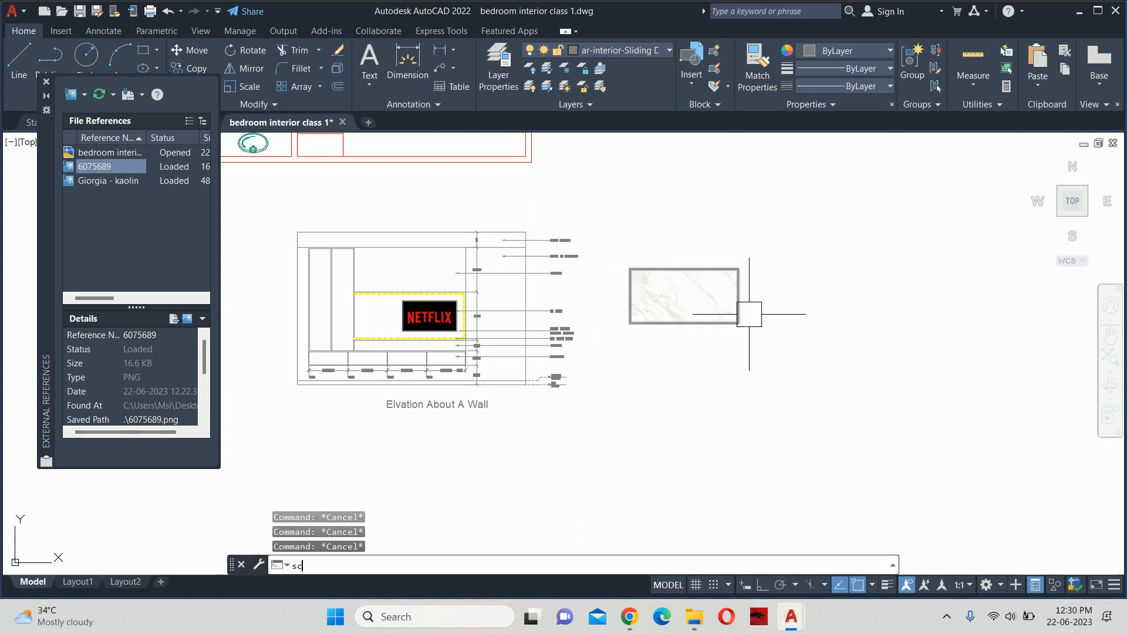
key(Return)
click(720, 317)
key(Return)
click(629, 270)
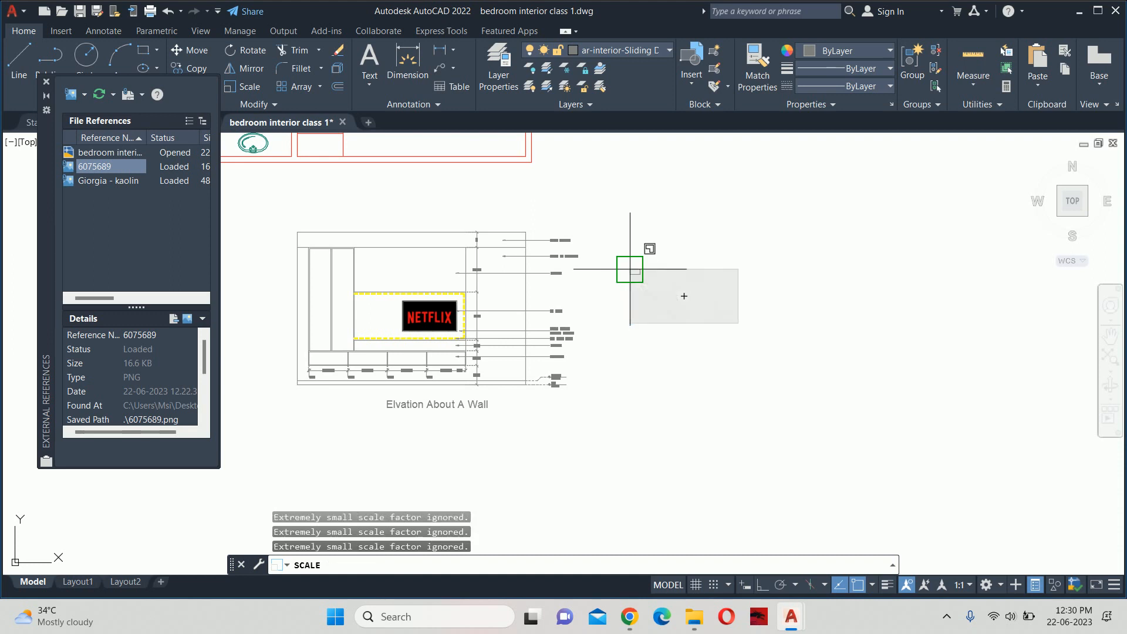
text(r)
key(Return)
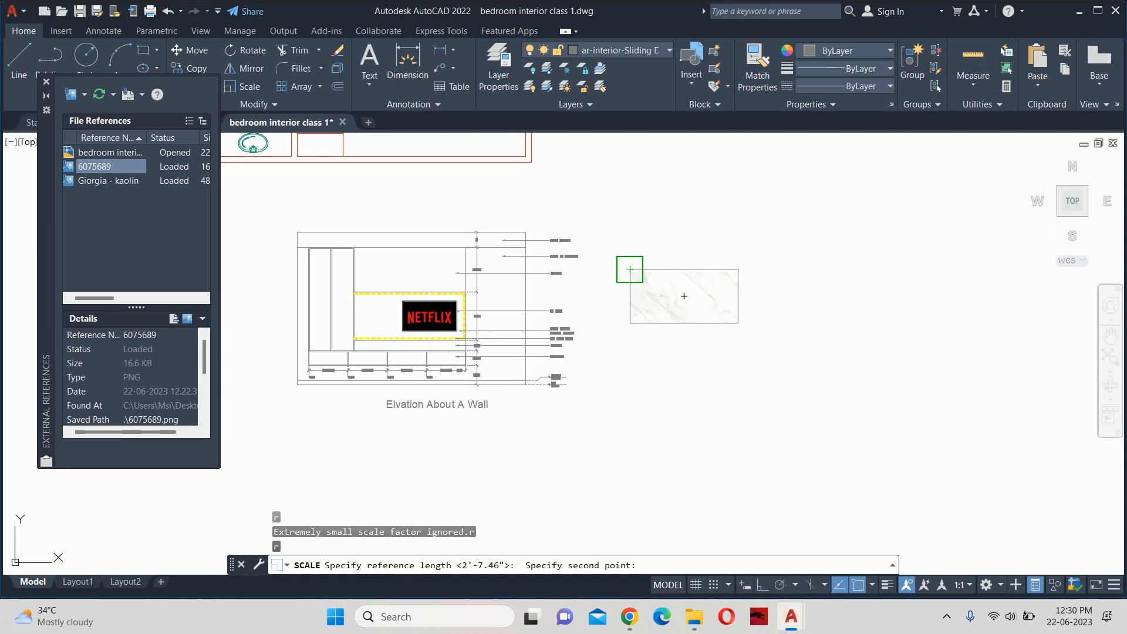
click(737, 269)
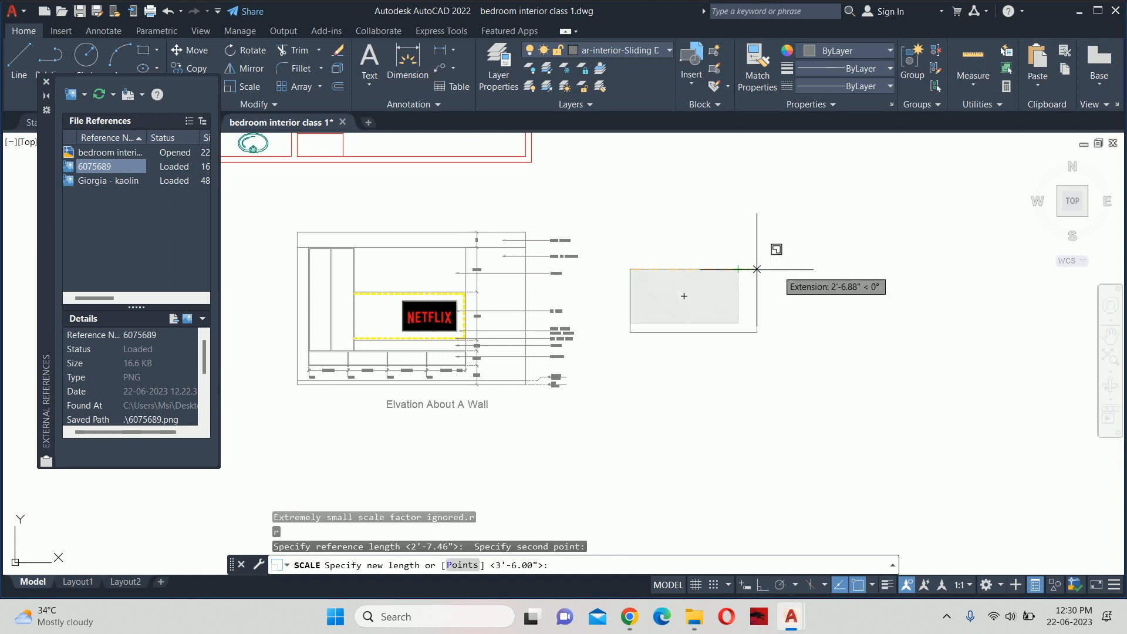
text(p)
key(Return)
scroll(334, 258, up, 6)
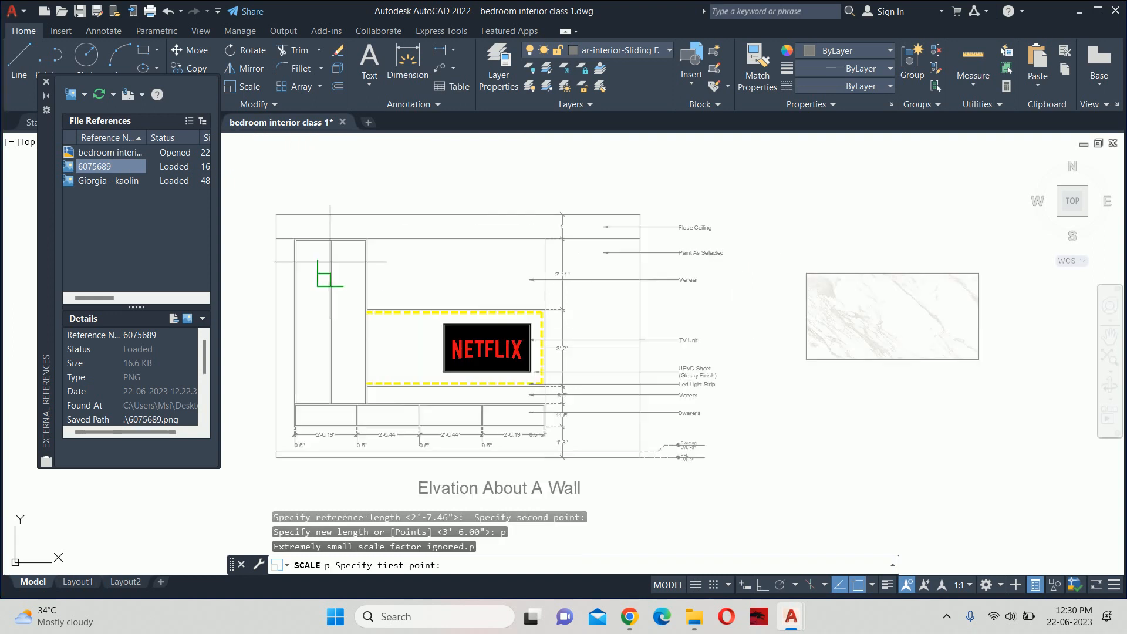
click(420, 202)
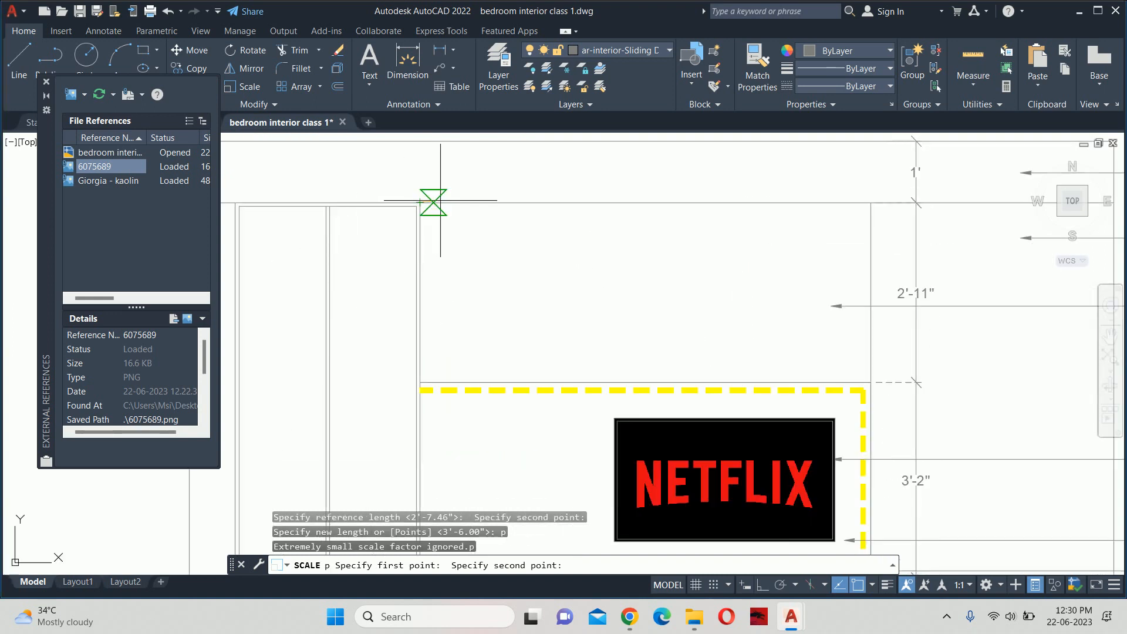
click(871, 202)
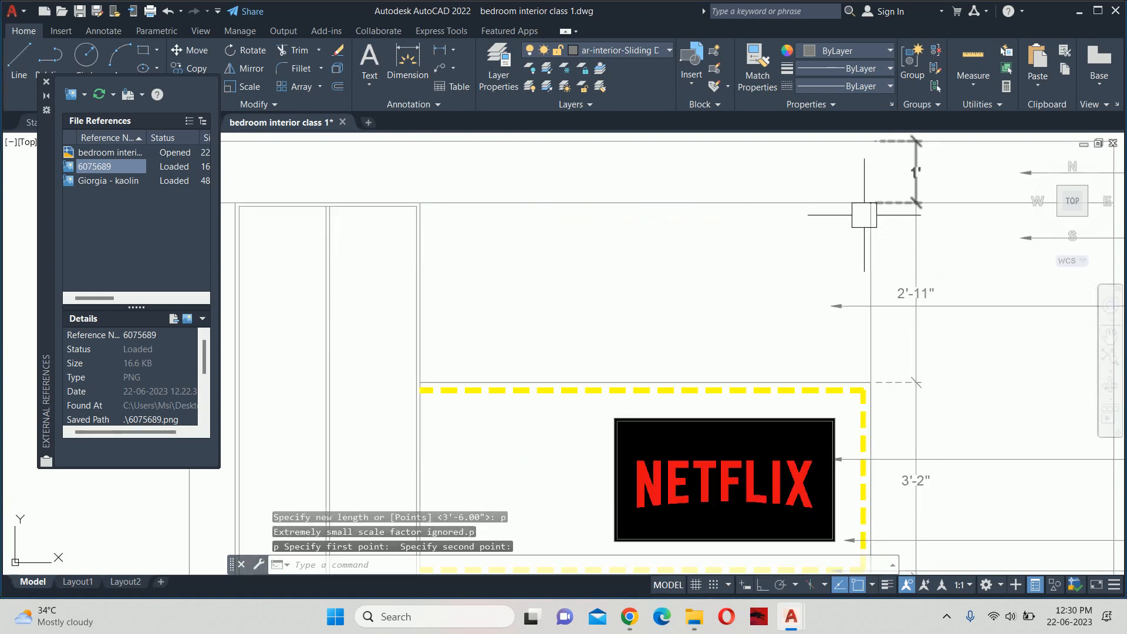
Move the marble image by its upper-left corner to the upper-left corner of the veneer panel beside the wardrobe
scroll(810, 276, down, 8)
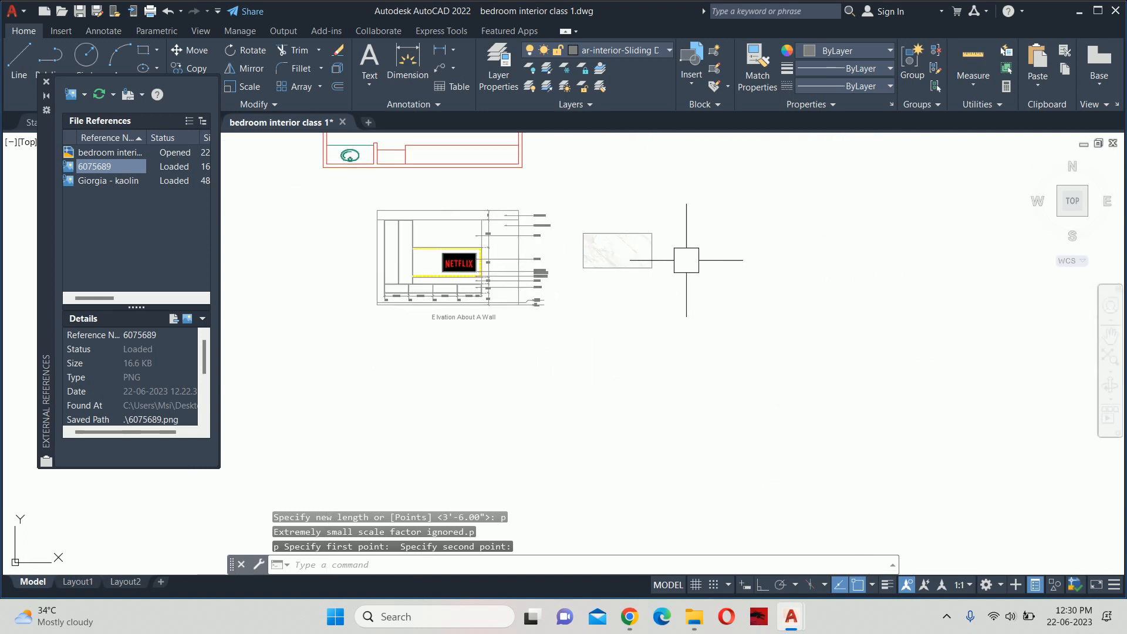
text(m)
key(Return)
click(587, 235)
key(Return)
click(582, 234)
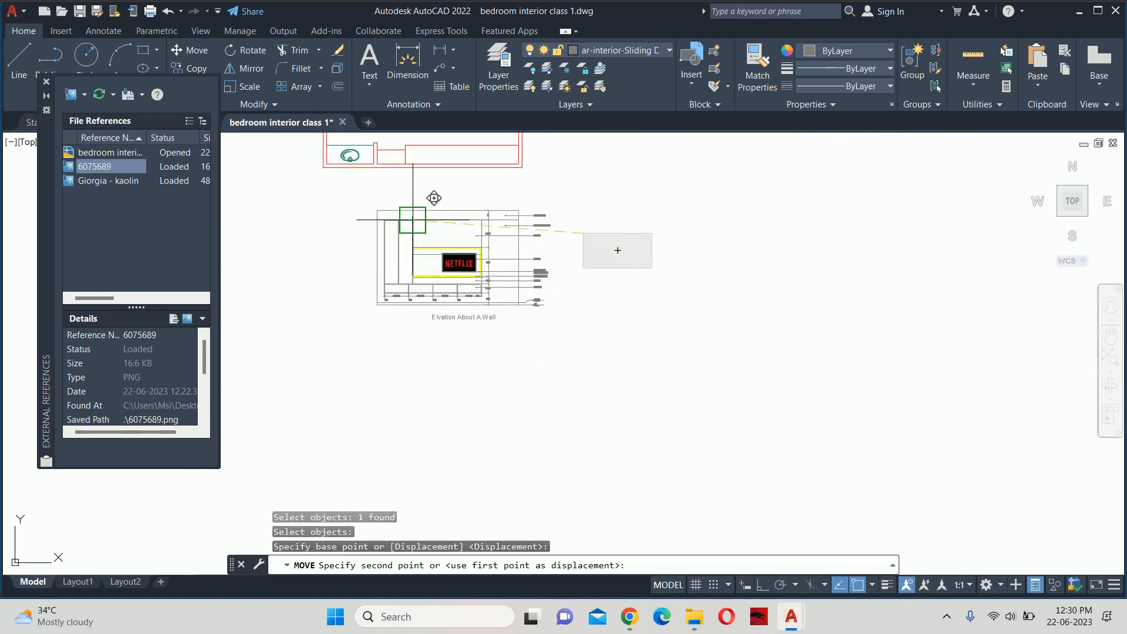
scroll(414, 219, up, 4)
click(405, 218)
key(Escape)
key(Escape)
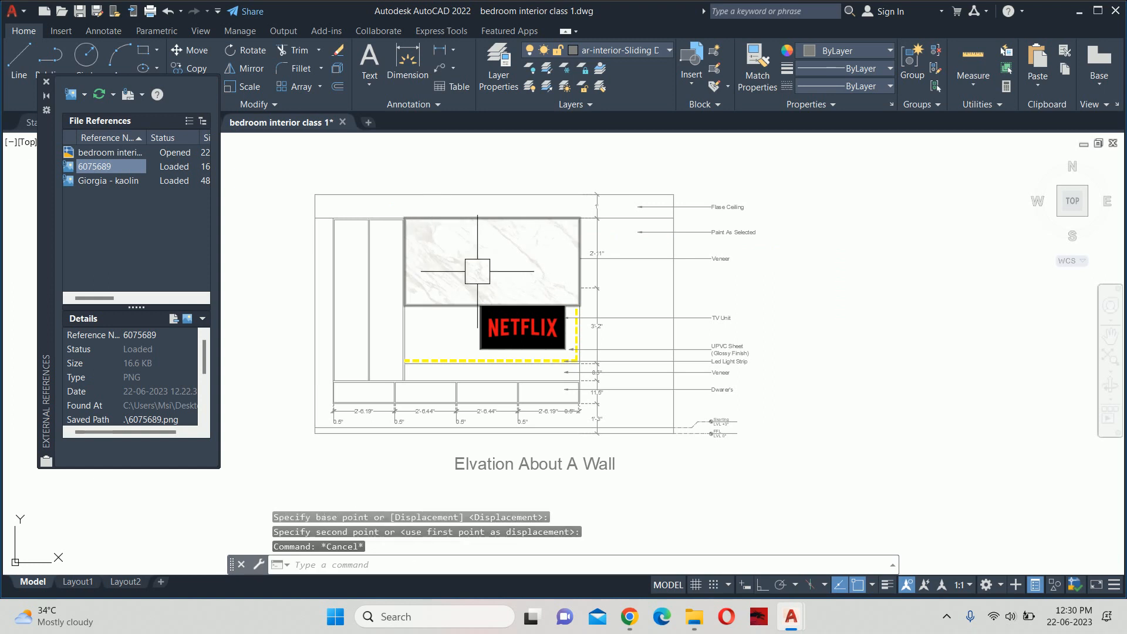
text(m)
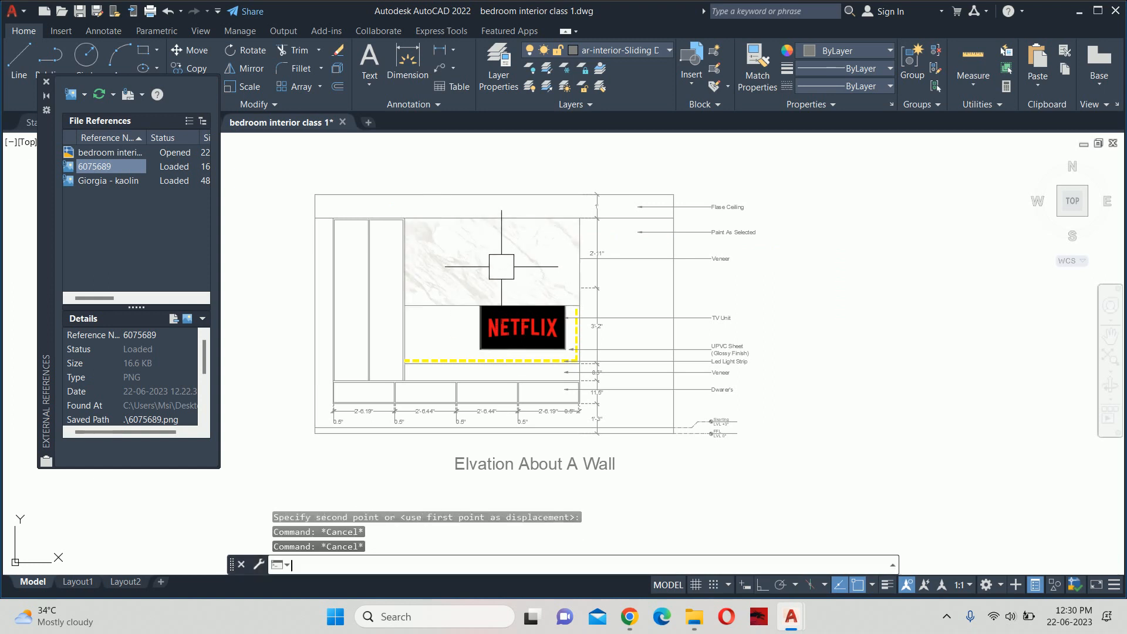
key(Return)
click(497, 249)
click(495, 241)
key(Escape)
key(Escape)
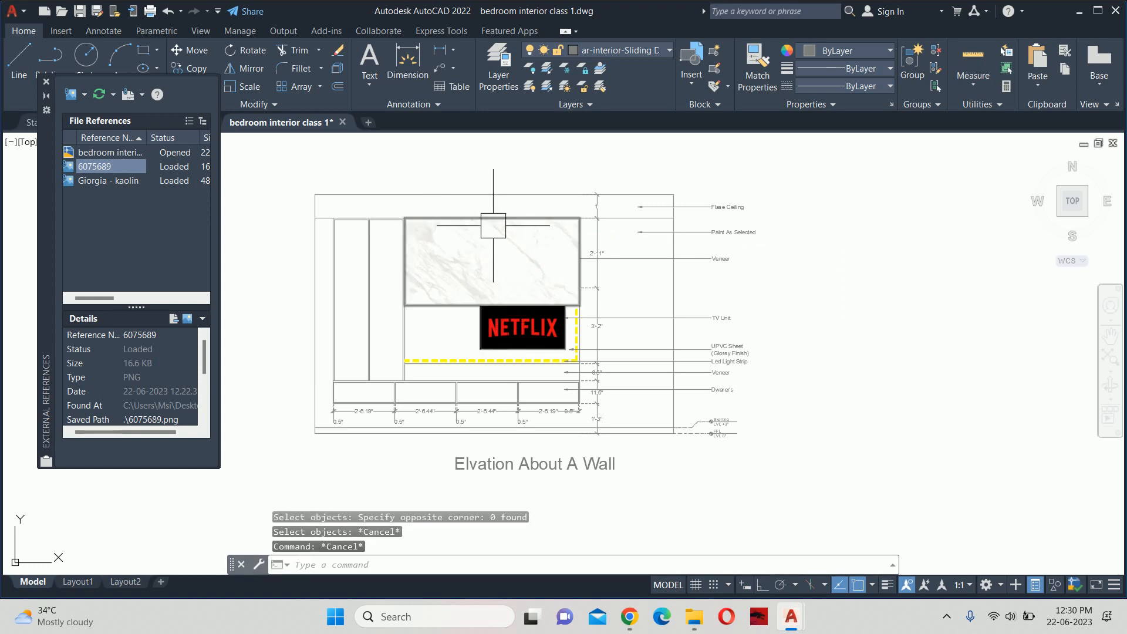
Move the marble image off the veneer panel to the empty area beyond the elevation's labels
click(495, 240)
text(m)
key(Return)
click(495, 241)
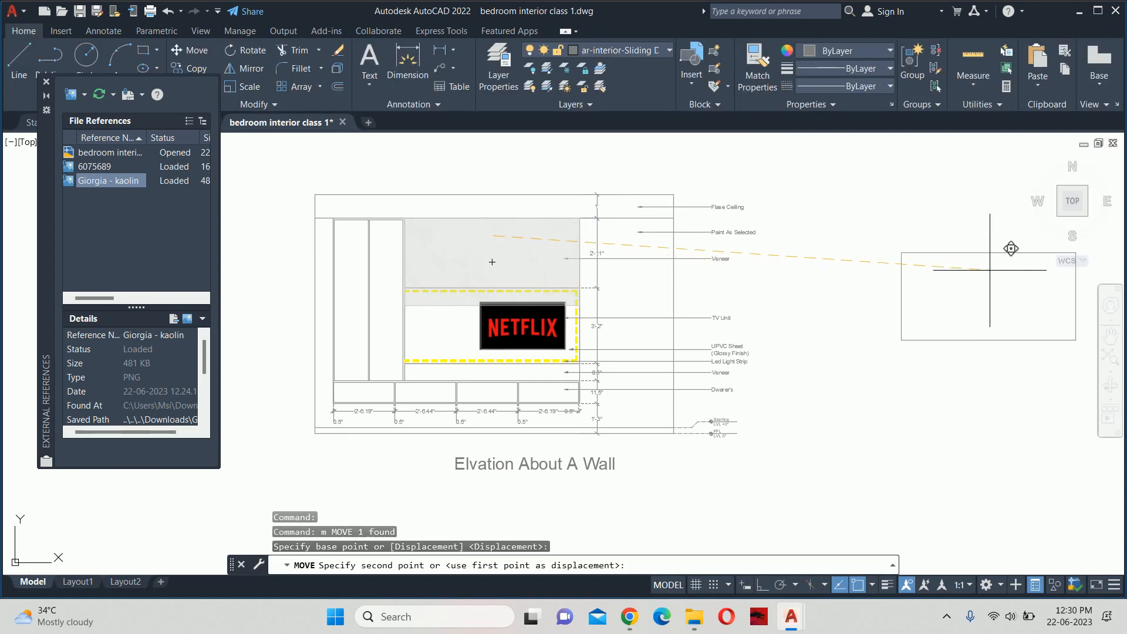
click(944, 267)
key(Escape)
key(Escape)
Draw a rectangle over the upper veneer panel beside the wardrobe, from its upper-left corner to its lower-right corner
text(rex)
key(Return)
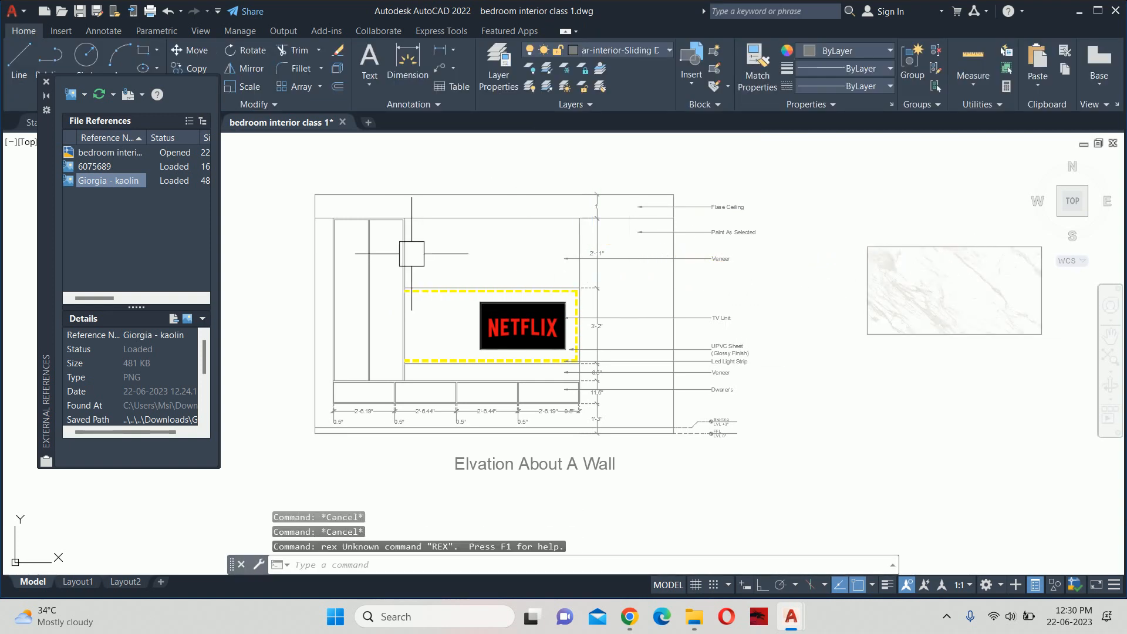
key(Escape)
text(rec)
key(Return)
scroll(411, 214, up, 4)
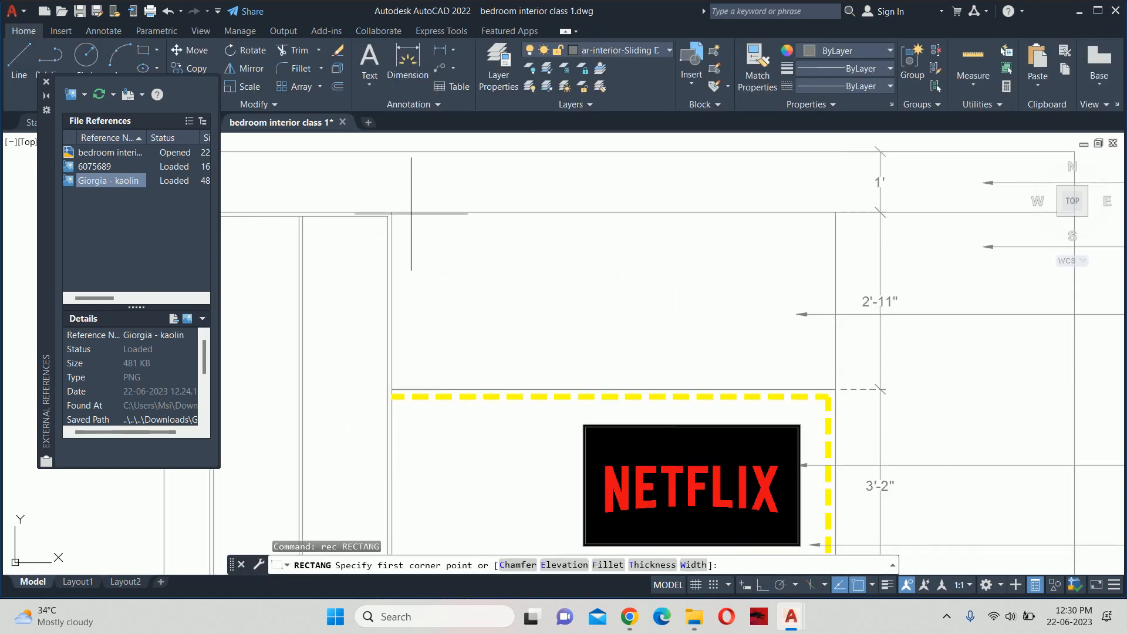
click(391, 211)
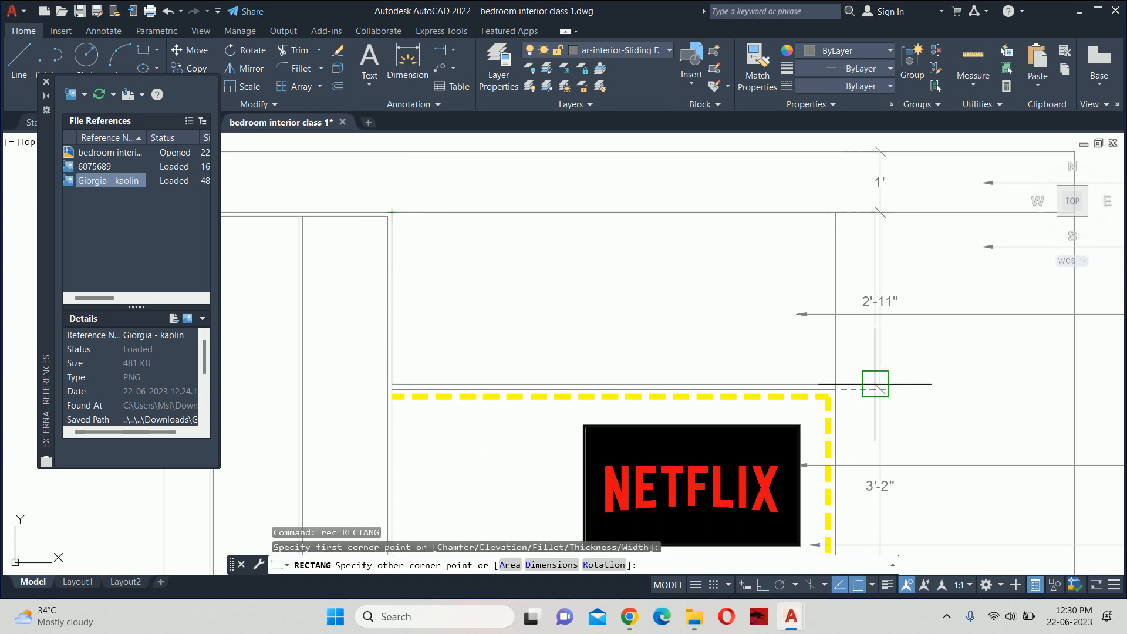
key(Escape)
Move the veneer panel rectangle by its upper-left corner to the upper-left corner of the marble image
scroll(817, 372, down, 4)
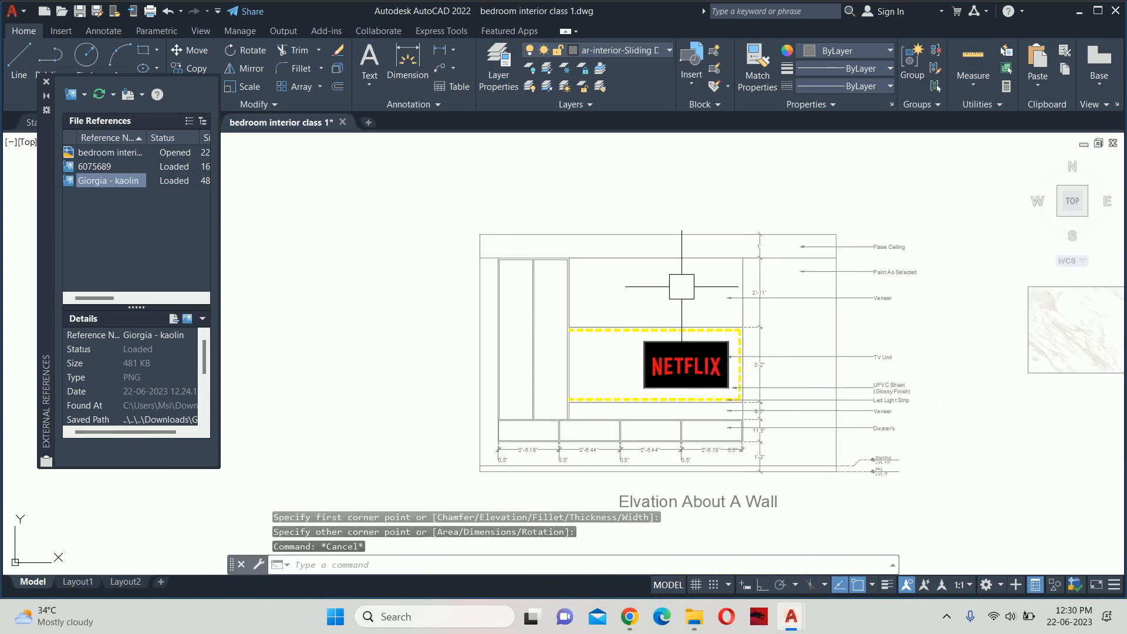
middle_drag(655, 295, 485, 277)
text(m)
key(Return)
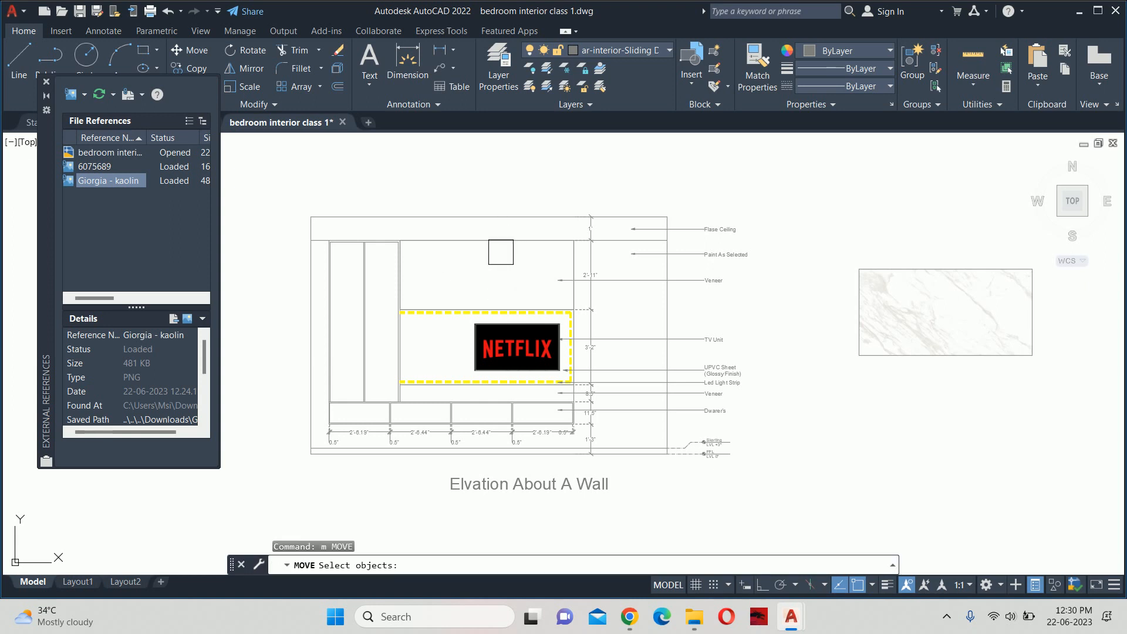
click(486, 249)
key(Return)
click(400, 240)
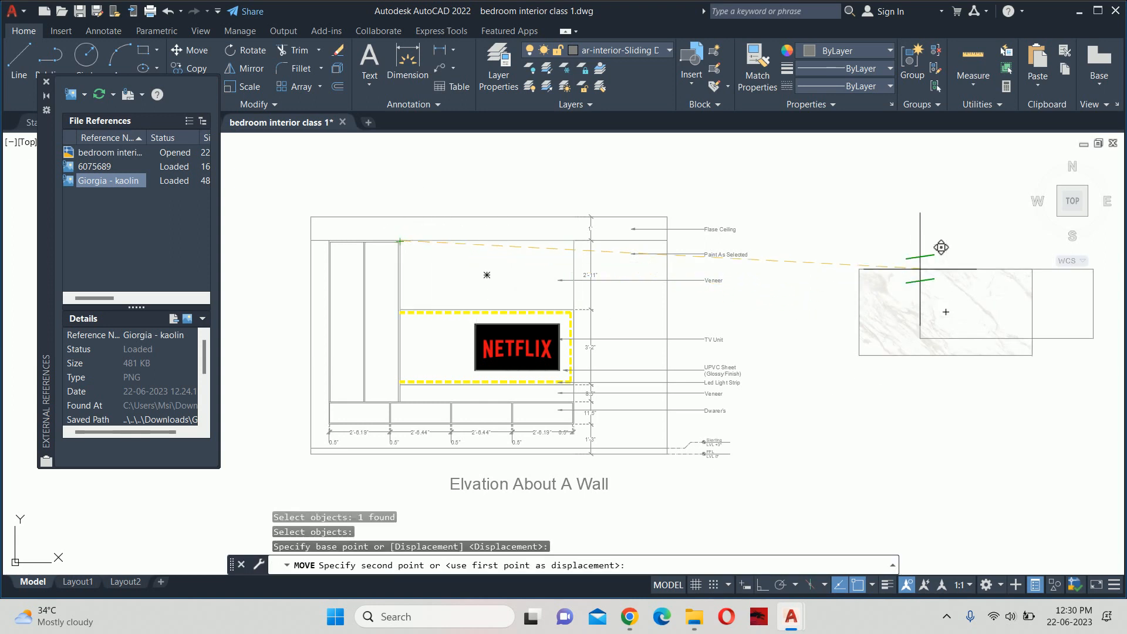
click(850, 269)
key(Escape)
key(Escape)
middle_drag(880, 340, 846, 324)
key(Escape)
text(c)
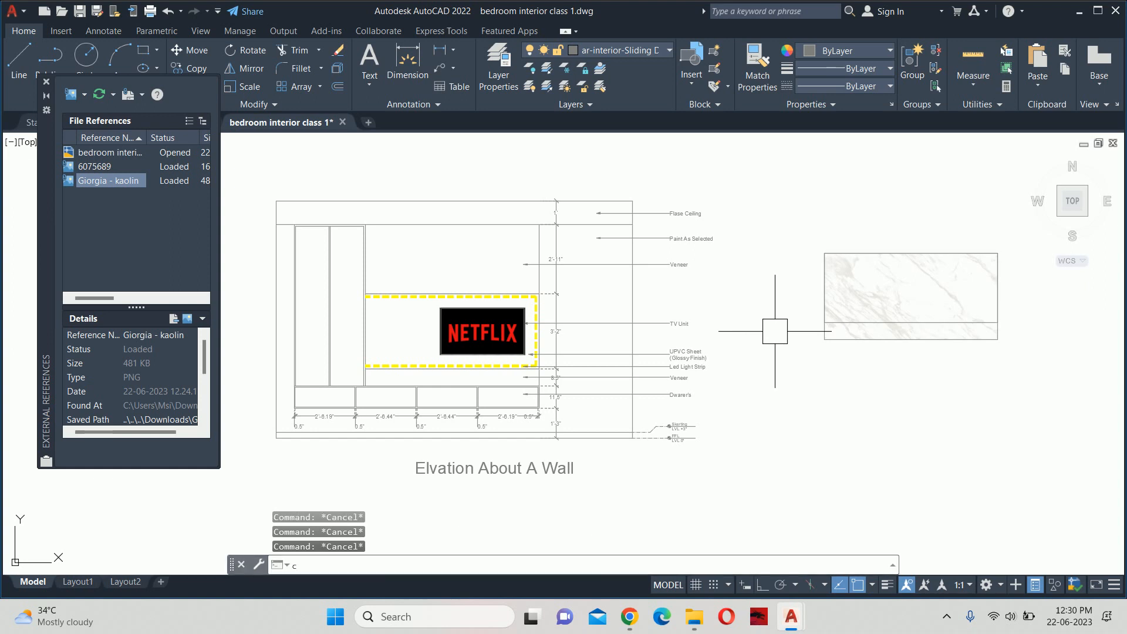
text(lip)
key(Return)
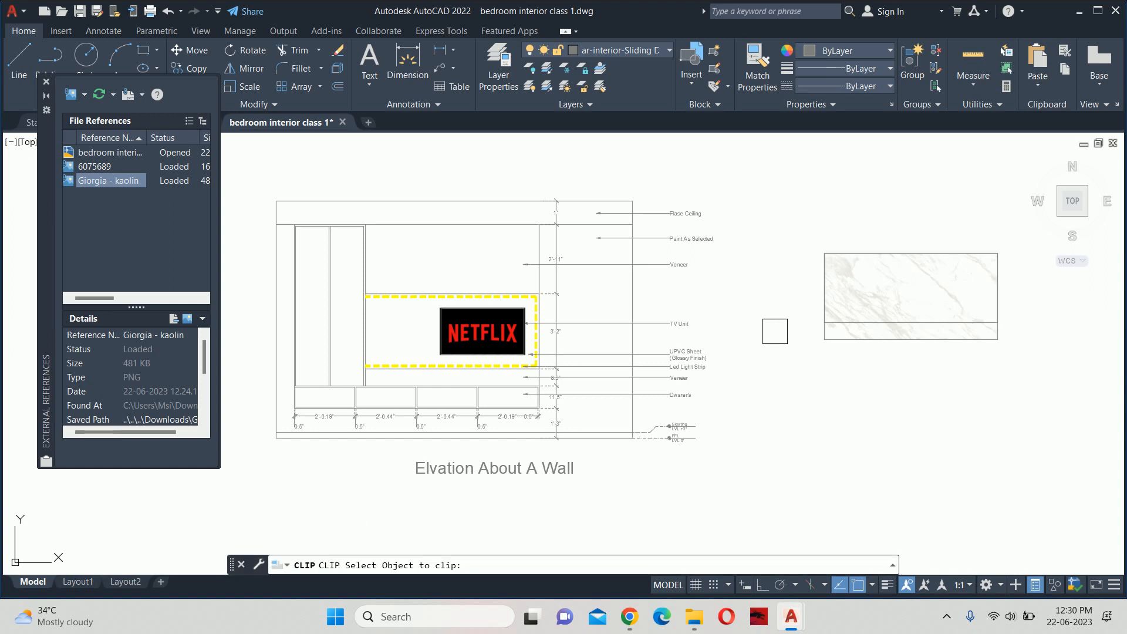
key(Escape)
key(Escape)
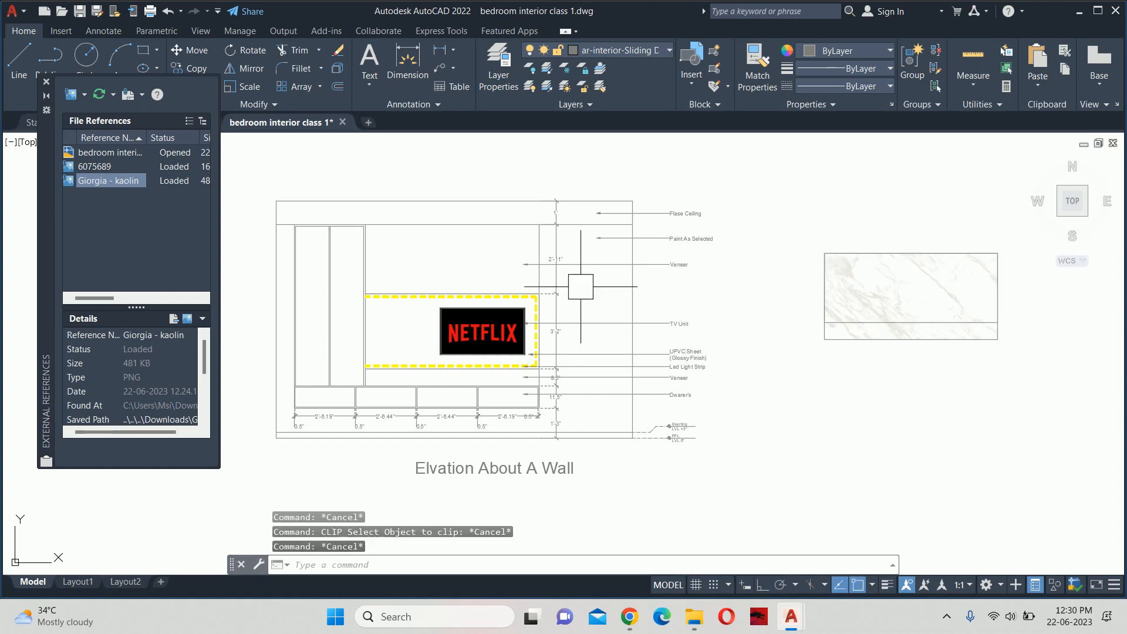
Examine the material labels beside the elevation, from the upper veneer panel down to the TV unit, UPVC sheet and light strip
scroll(505, 270, up, 2)
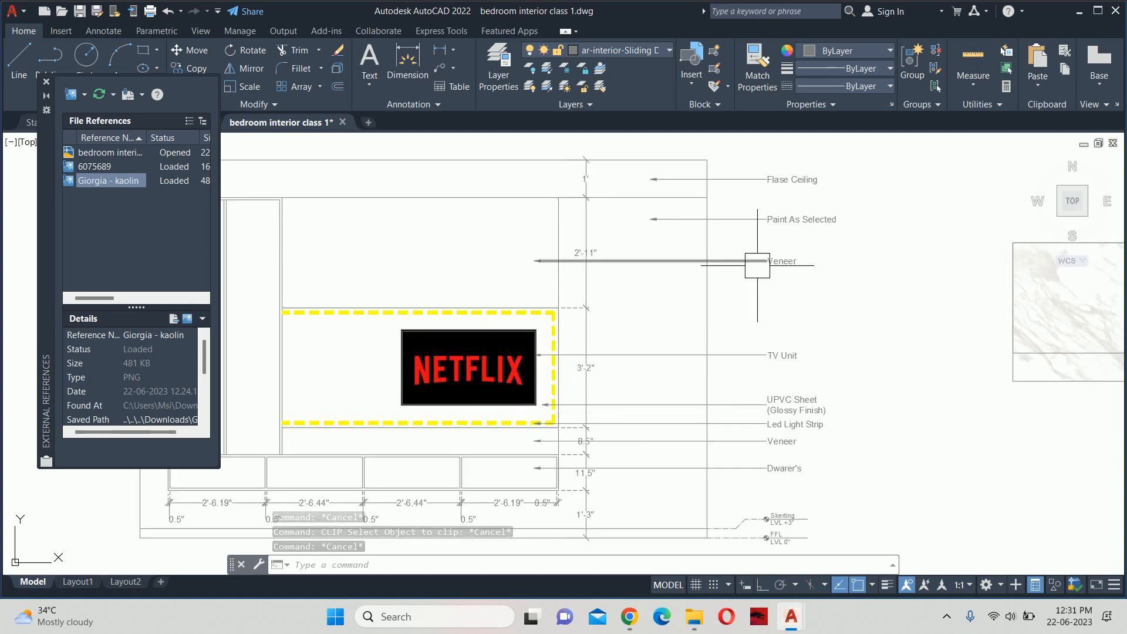
scroll(762, 265, up, 5)
scroll(775, 267, down, 5)
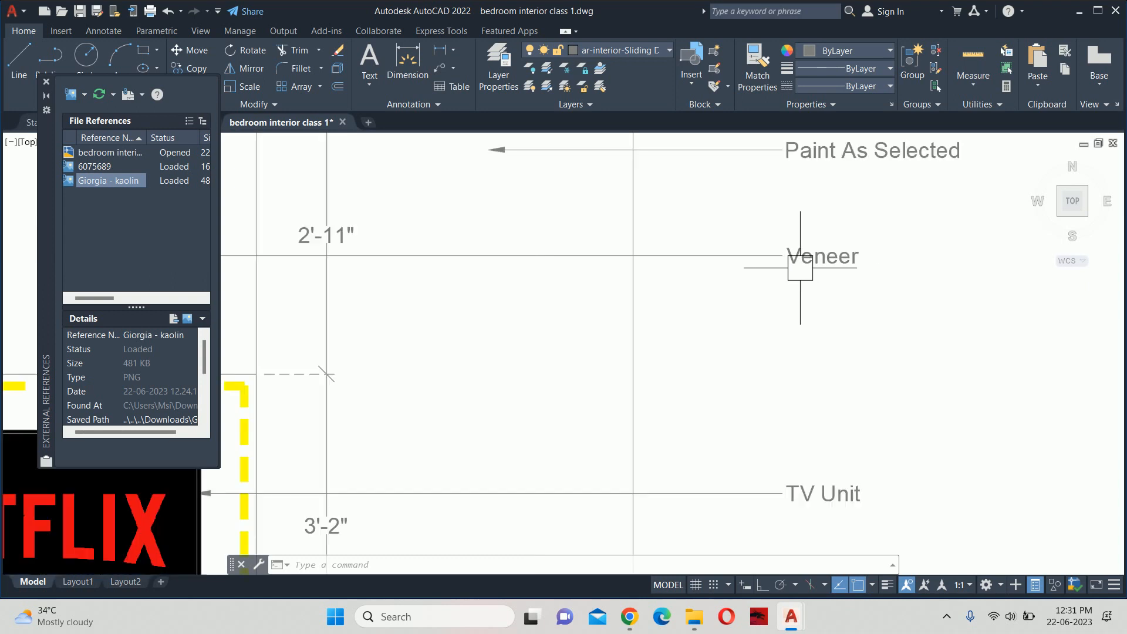
scroll(755, 280, up, 5)
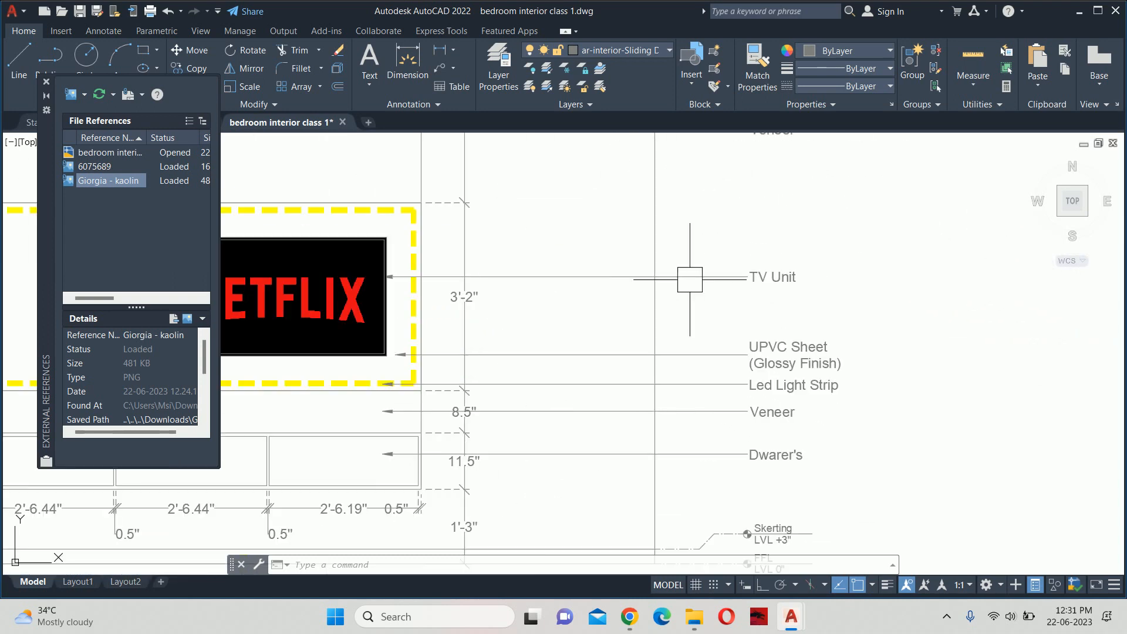
scroll(747, 300, down, 2)
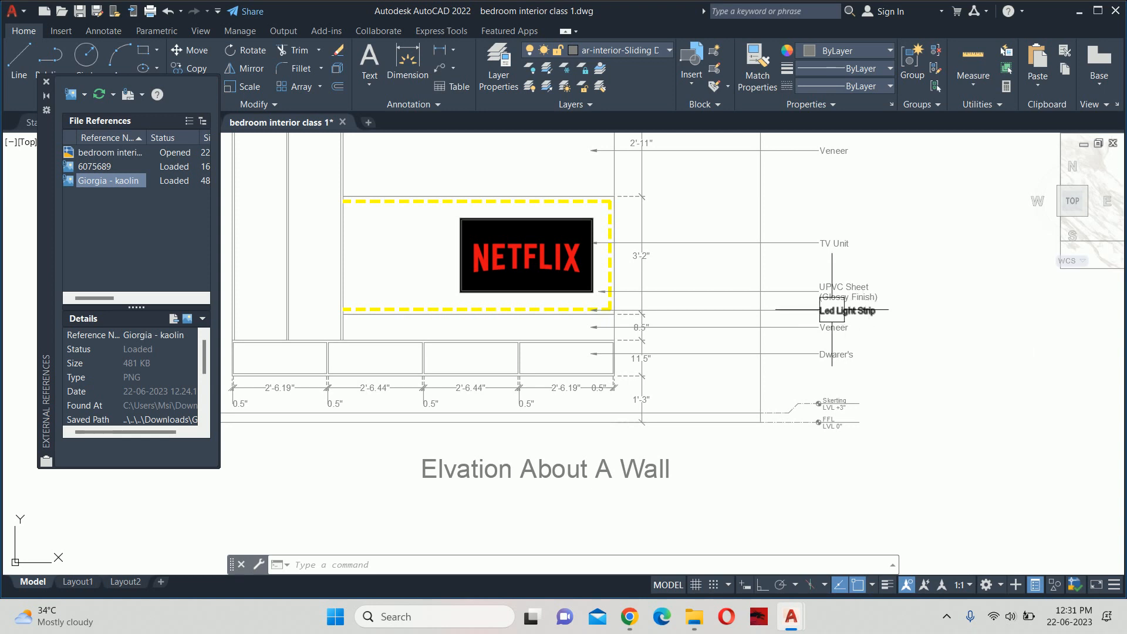
middle_drag(826, 301, 825, 301)
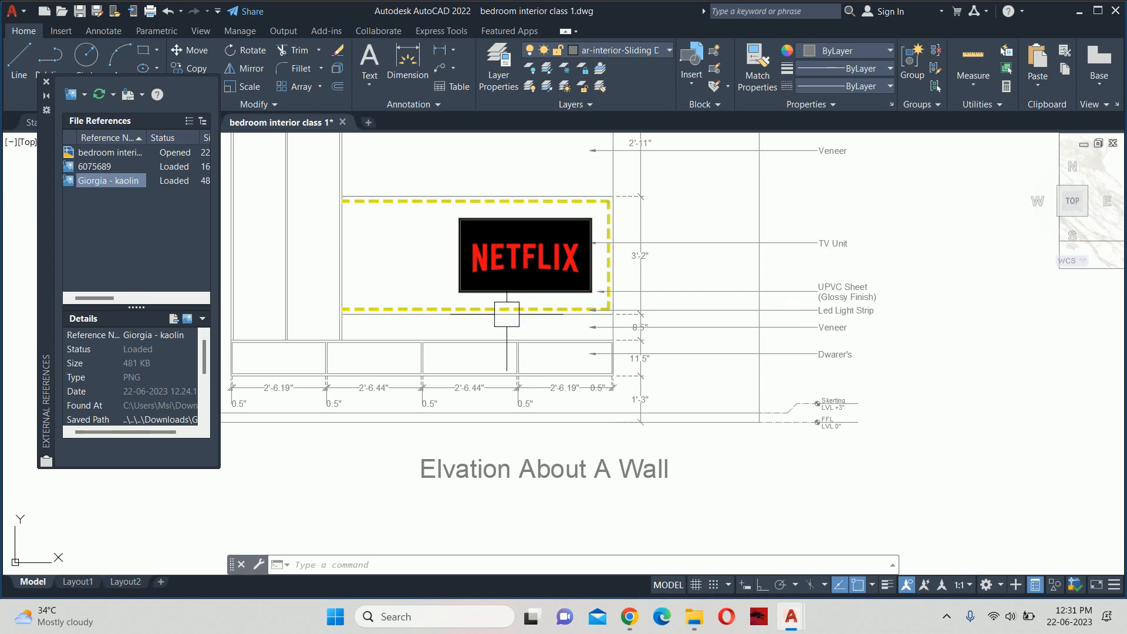
key(Escape)
key(Escape)
key(Escape)
Draw a rectangle over the panel behind the TV, from its upper-left to its lower-right corner, just outside the dashed light strip
scroll(405, 280, down, 2)
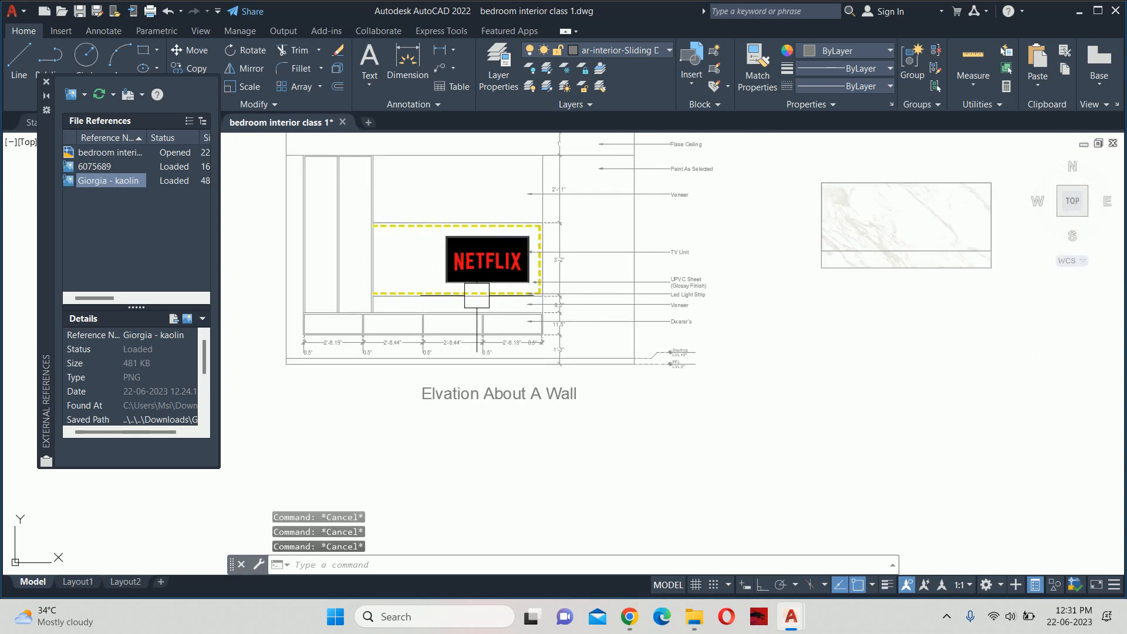
text(rec)
key(Return)
scroll(411, 235, up, 5)
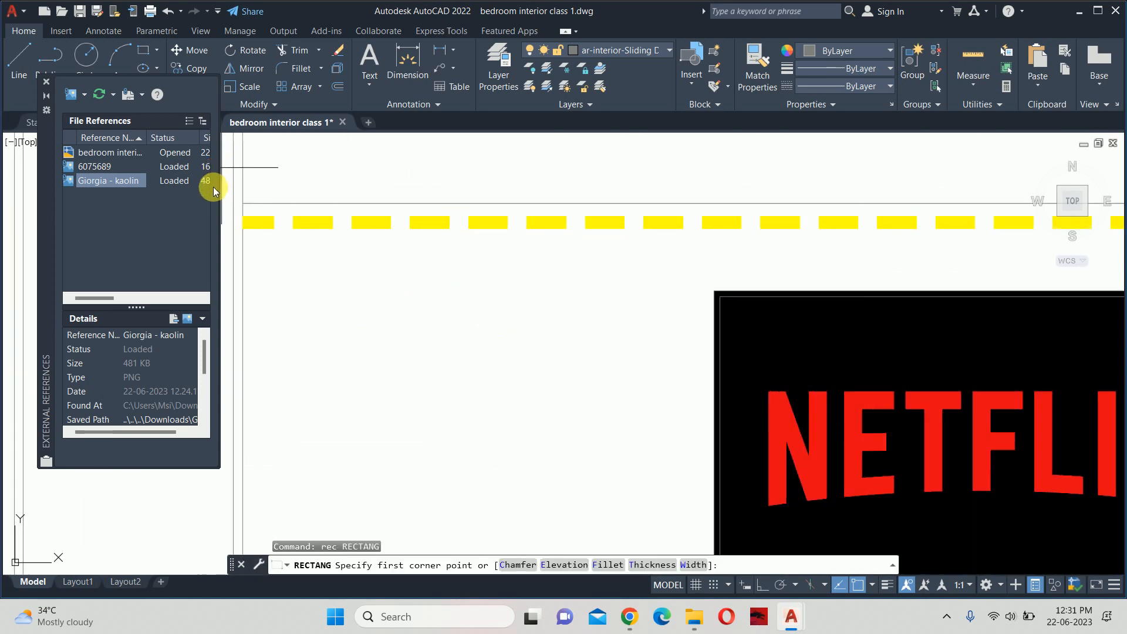
click(243, 203)
scroll(456, 301, down, 5)
middle_drag(578, 361, 528, 292)
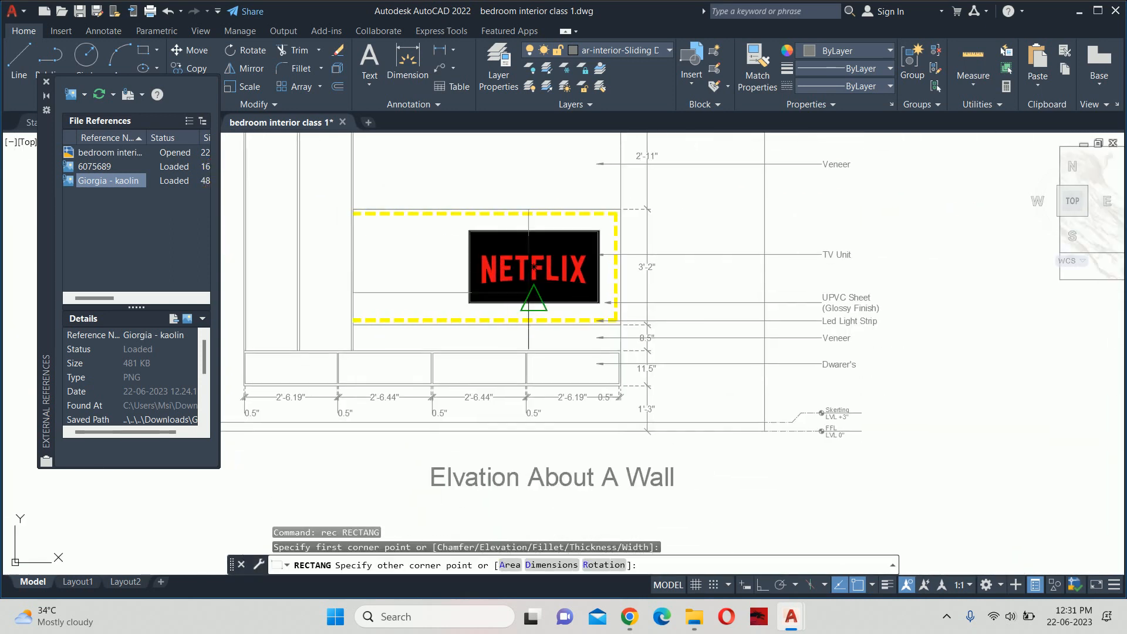
scroll(616, 321, up, 2)
scroll(613, 321, up, 6)
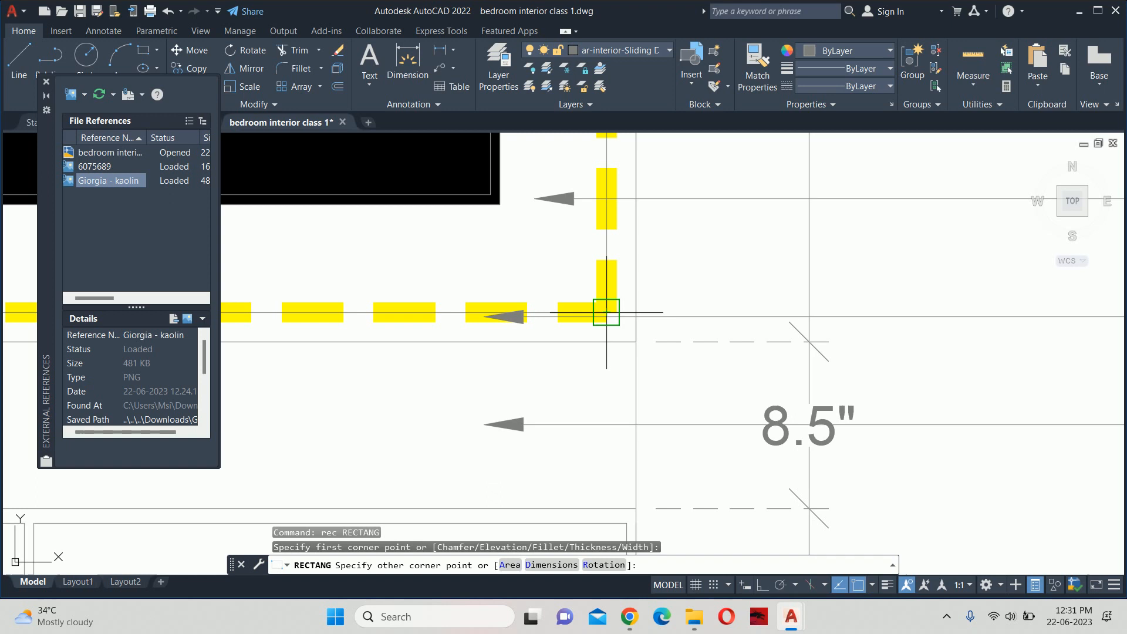
click(636, 341)
scroll(642, 342, down, 6)
key(Escape)
key(Escape)
click(642, 284)
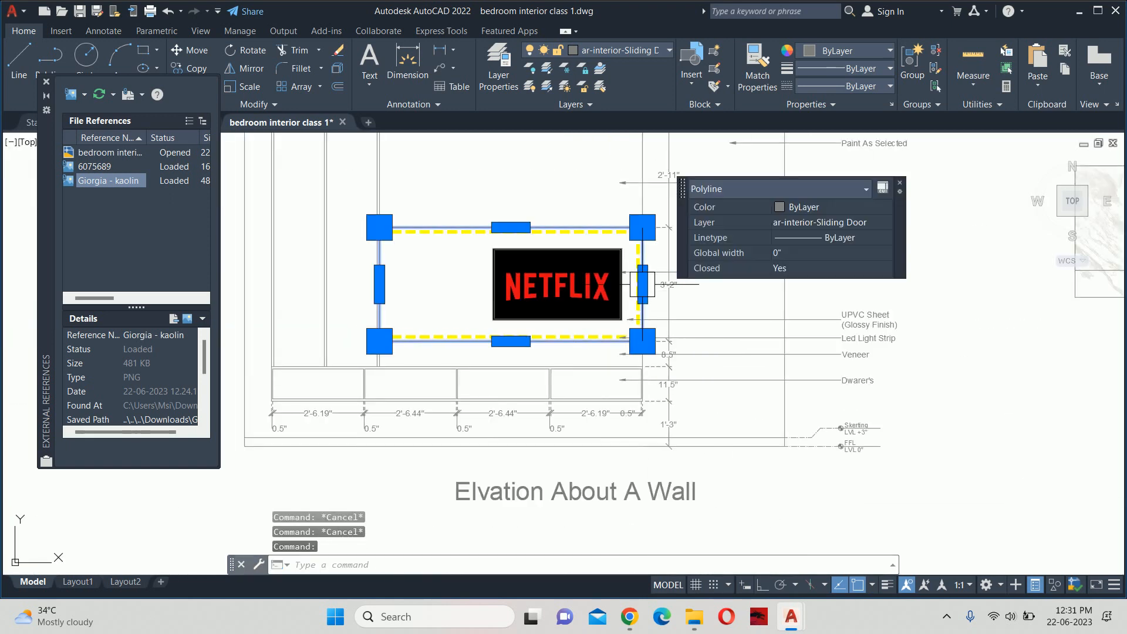
key(Return)
click(379, 227)
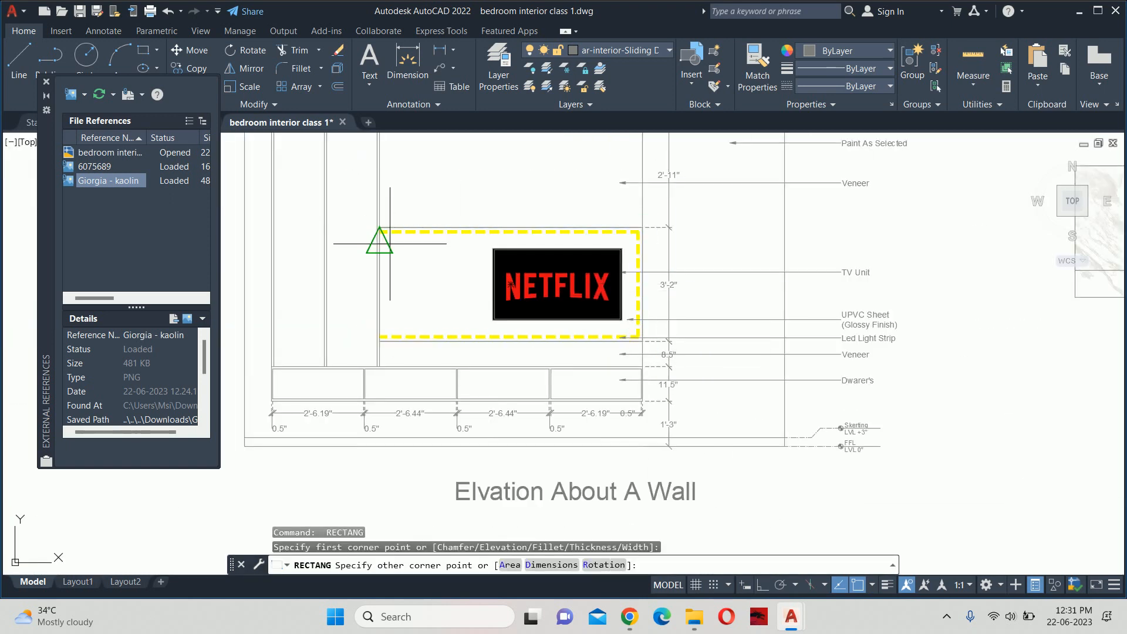
scroll(528, 276, down, 6)
scroll(669, 262, up, 3)
key(Escape)
key(Escape)
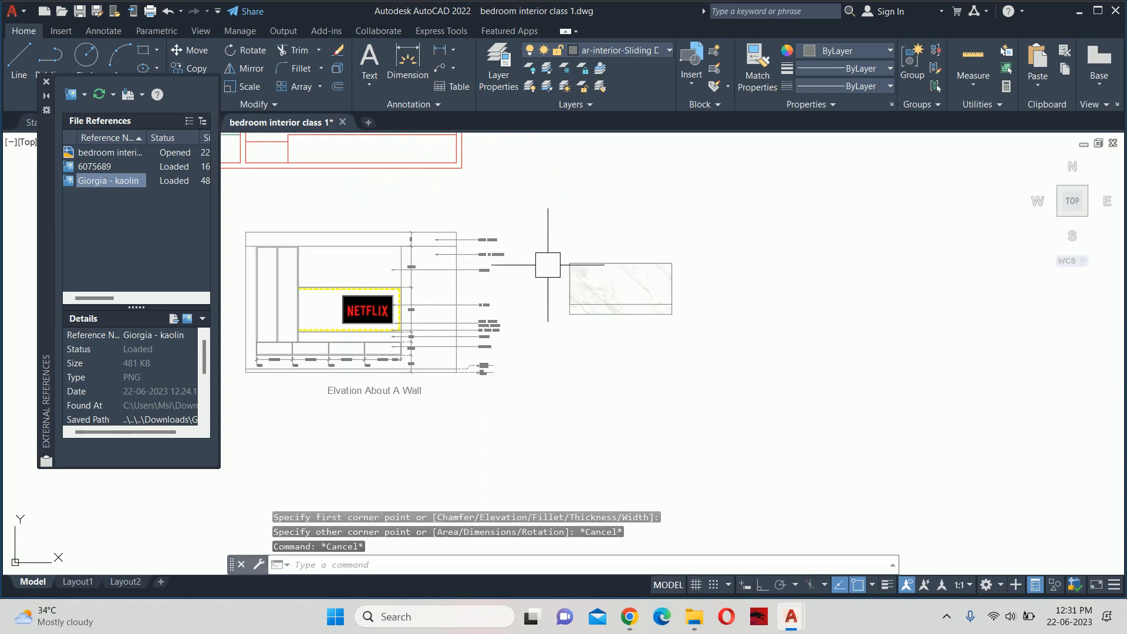
click(343, 289)
mouse_move(343, 290)
key(Escape)
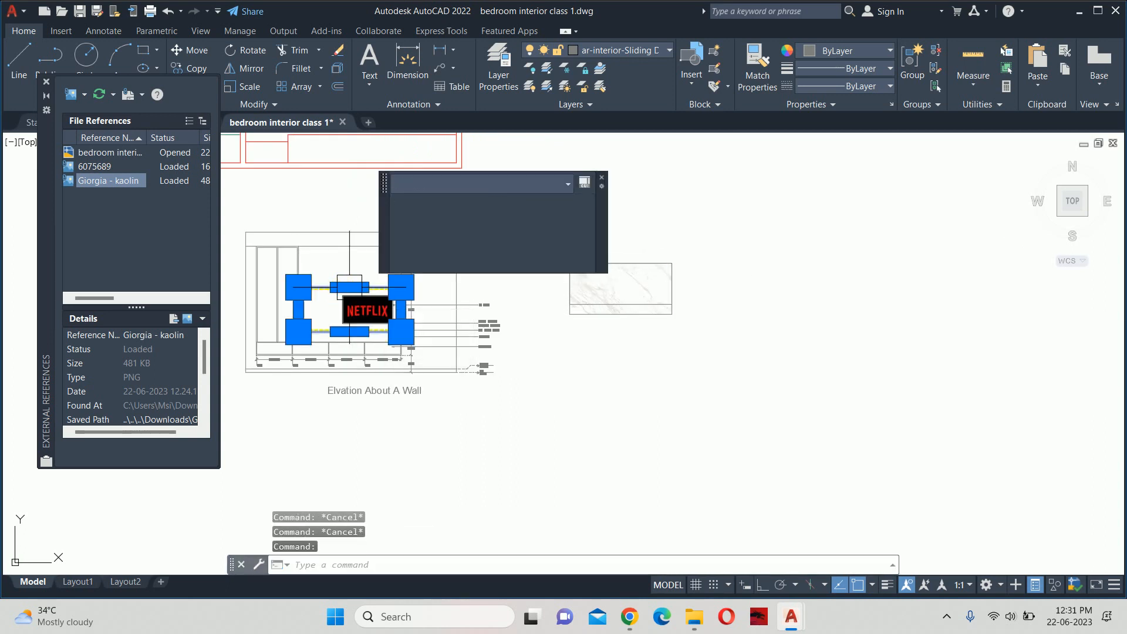
key(Return)
scroll(301, 282, up, 6)
click(304, 306)
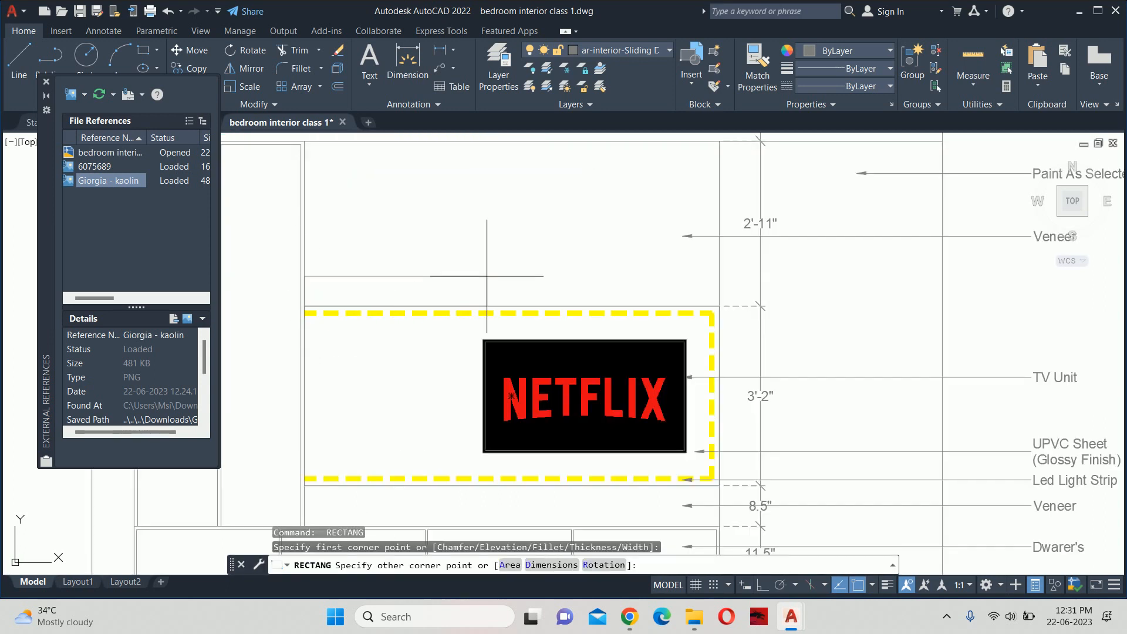
scroll(485, 244, down, 5)
scroll(516, 276, up, 6)
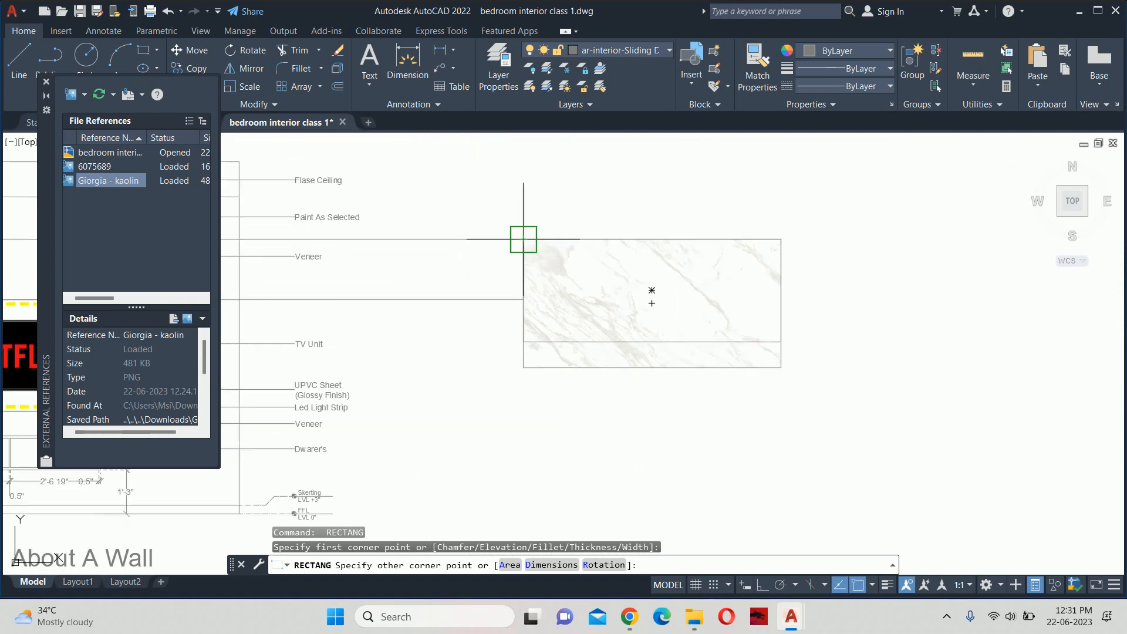
click(523, 239)
scroll(453, 297, down, 5)
key(Return)
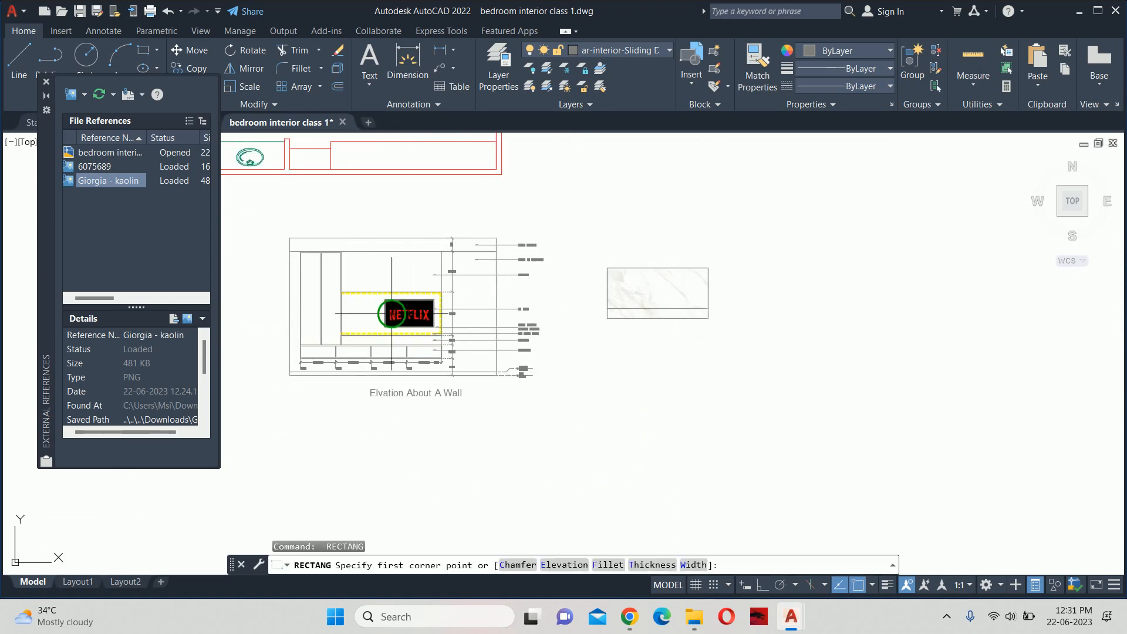
scroll(354, 280, up, 4)
key(Escape)
Move the TV panel rectangle by its upper-left corner to the upper-left corner of the marble image
text(m)
key(Return)
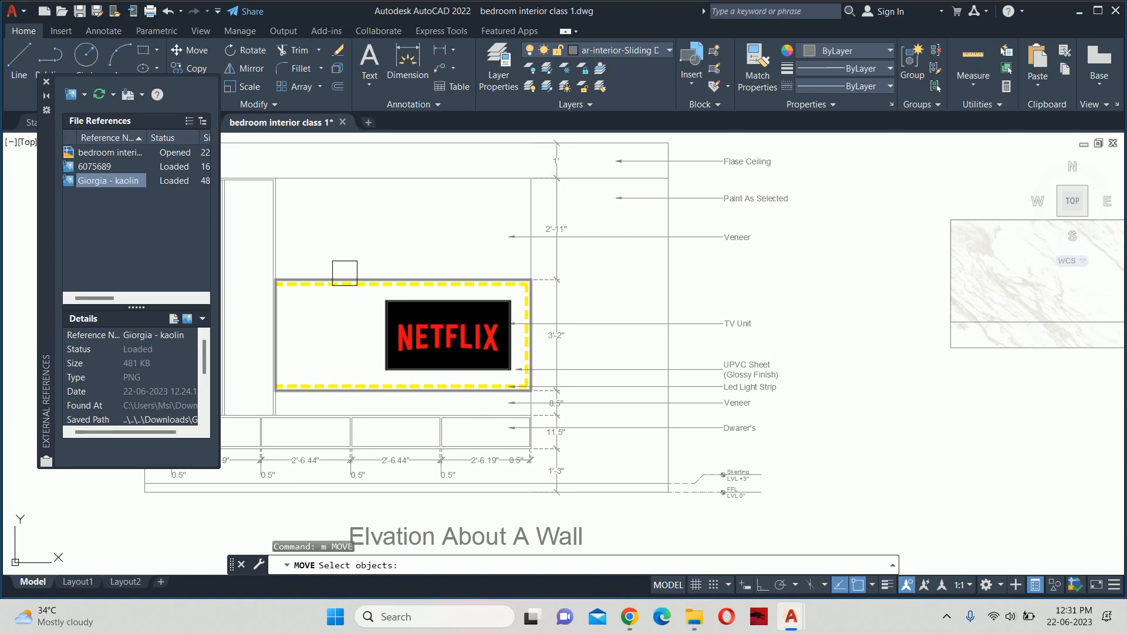
click(344, 272)
key(Return)
click(276, 281)
middle_drag(684, 246, 483, 246)
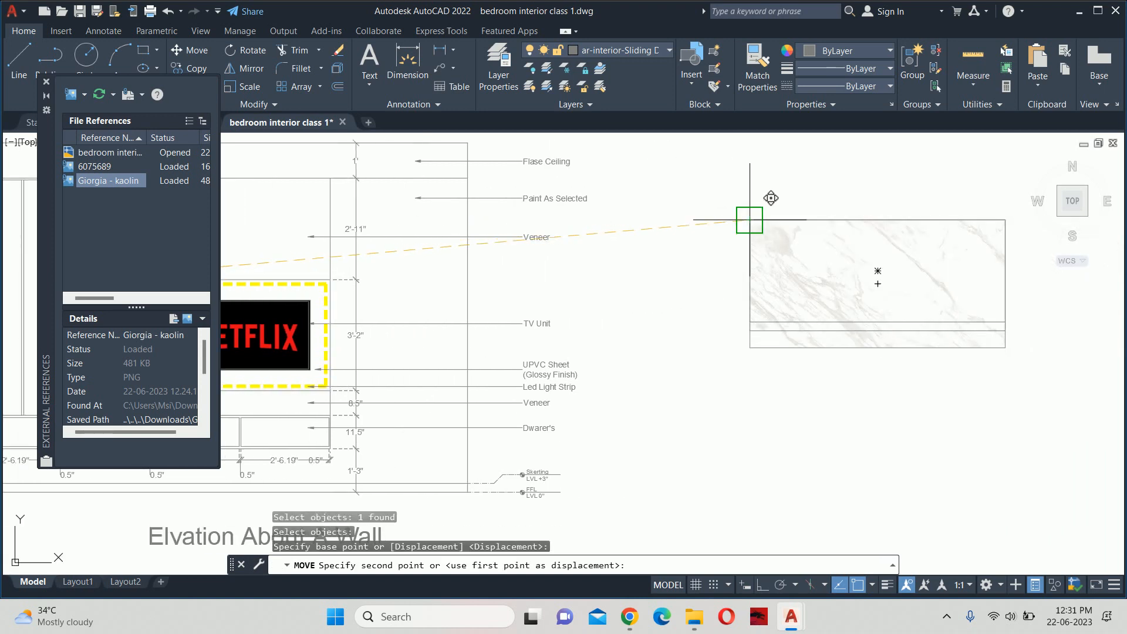
key(Escape)
key(Escape)
key(Escape)
Delete the shorter of the two rectangles lying on the marble image
scroll(786, 305, up, 4)
click(786, 328)
key(Escape)
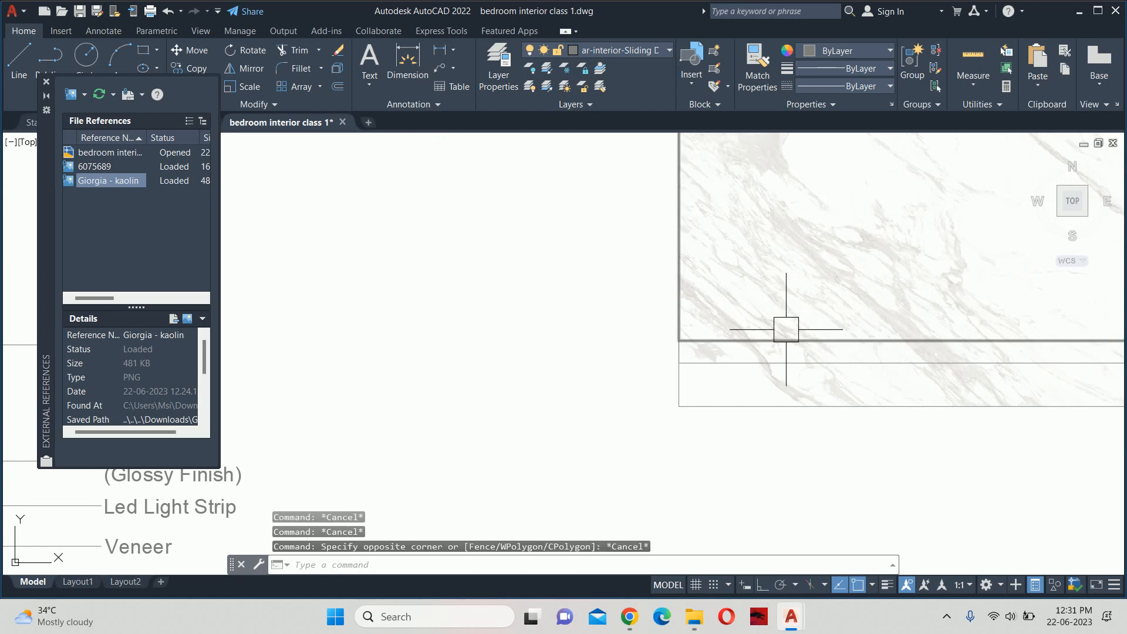
click(786, 330)
key(Delete)
scroll(796, 322, down, 2)
scroll(860, 338, up, 1)
key(Escape)
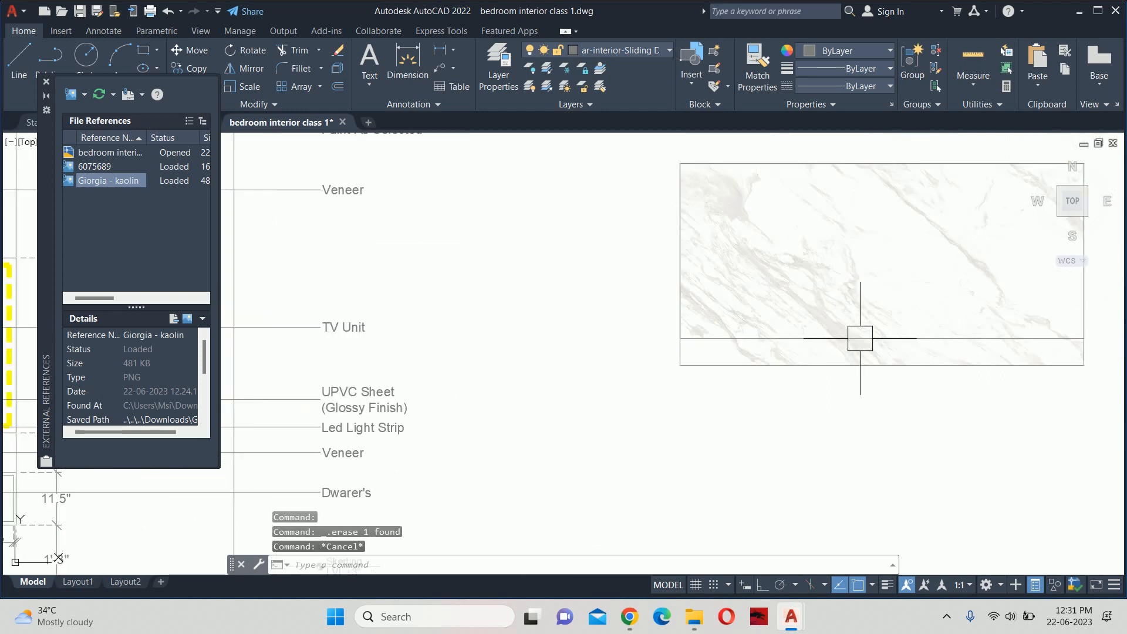
key(Escape)
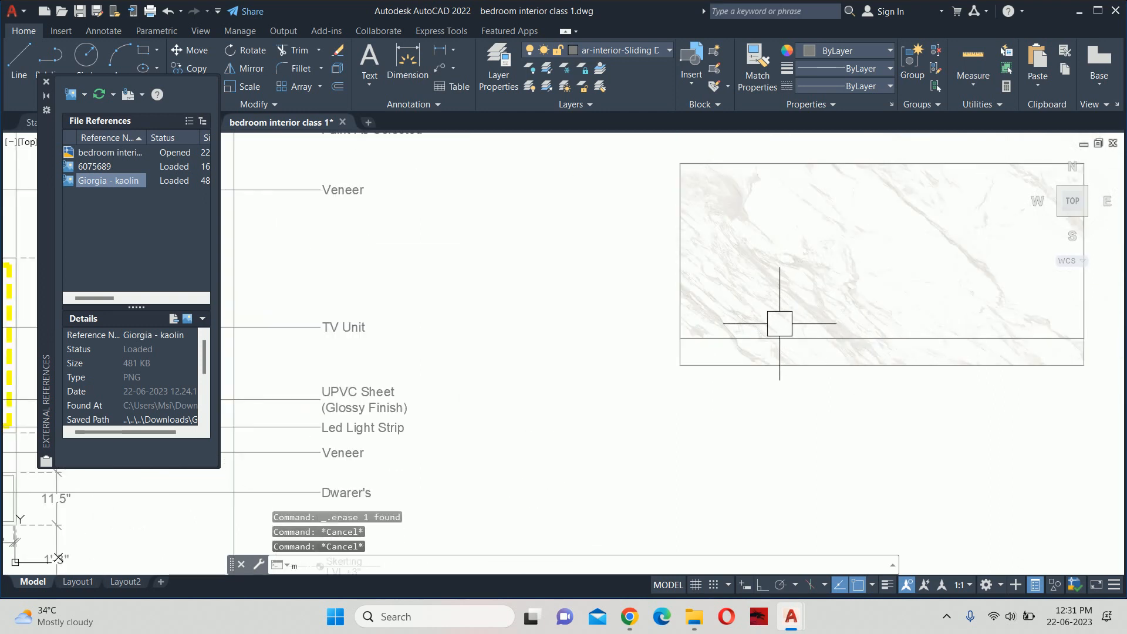
Move the remaining rectangle from its left edge's midpoint to the midpoint of the marble image's left edge, centring it vertically
text(m)
key(Return)
click(747, 334)
key(Return)
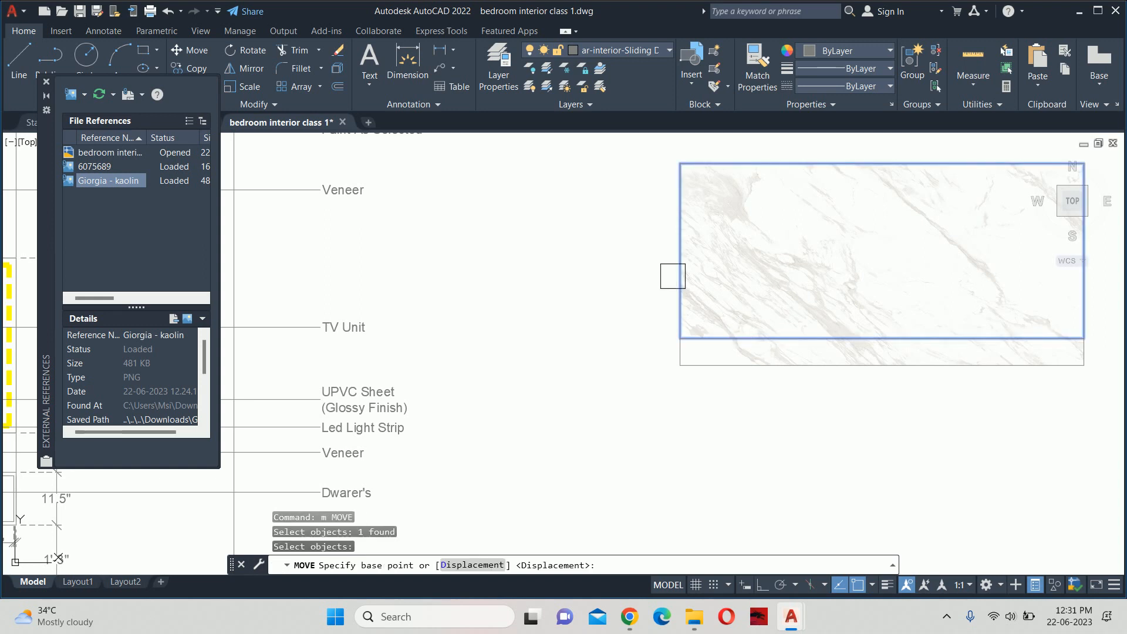
click(882, 264)
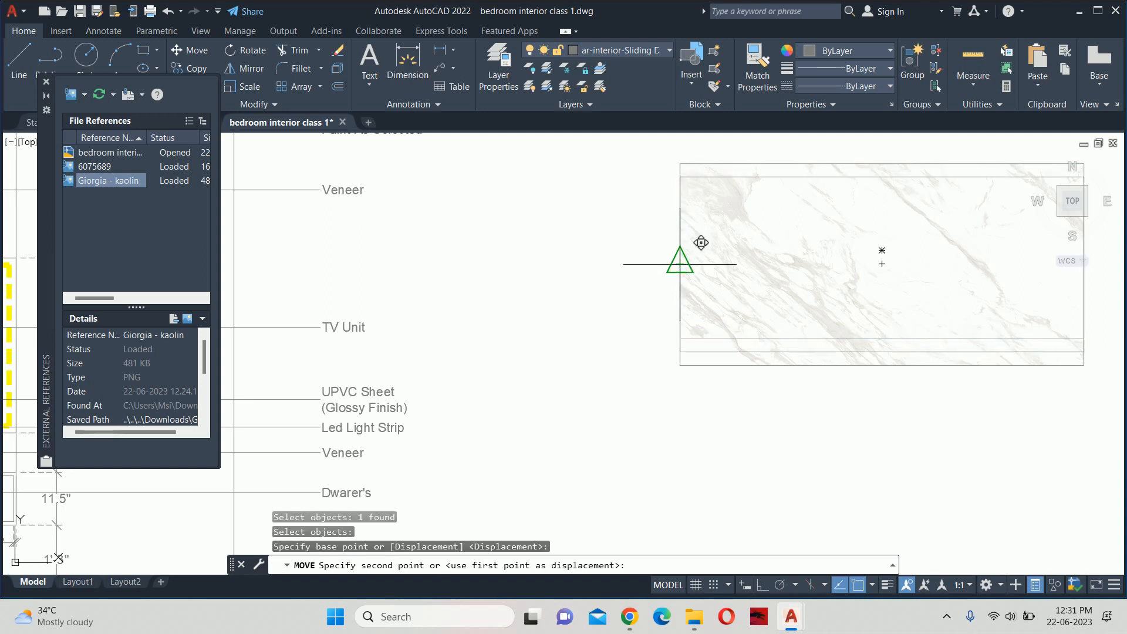
key(Escape)
key(Escape)
Clip the marble image with a new boundary, selecting the rectangle lying on it as the clipping polyline
scroll(755, 273, down, 2)
middle_drag(755, 273, 735, 270)
text(c)
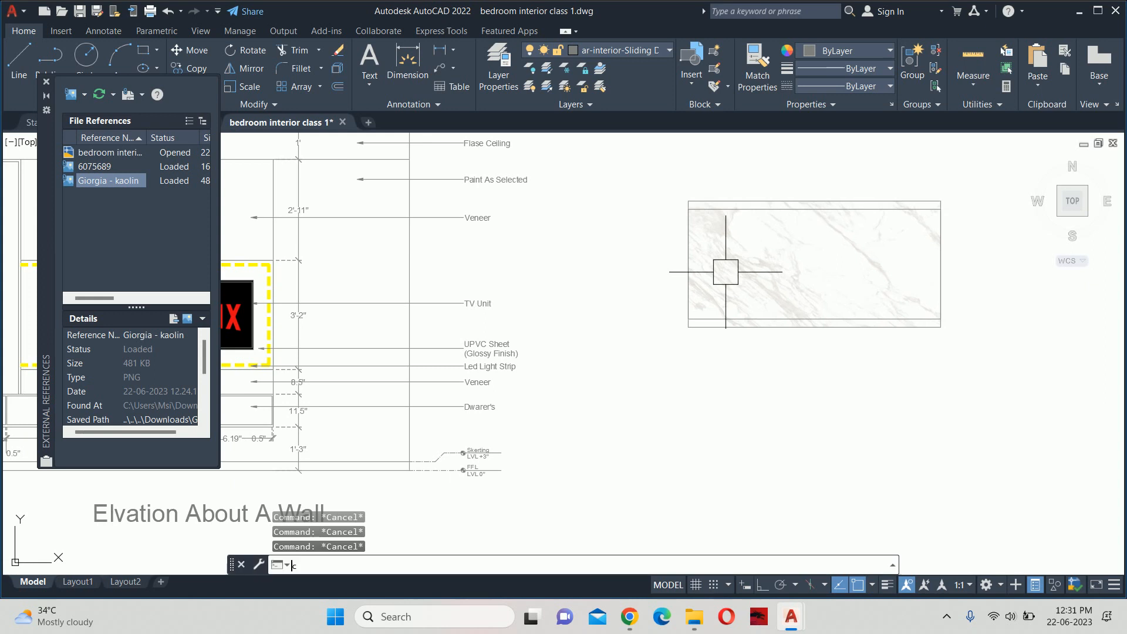
text(lip)
key(Return)
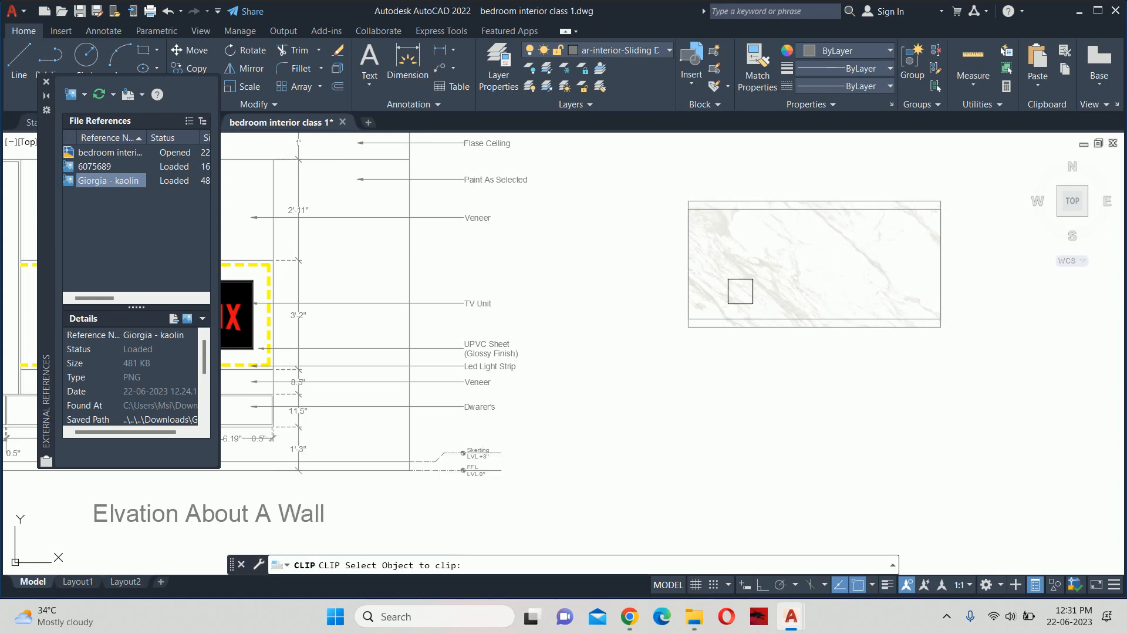
click(743, 331)
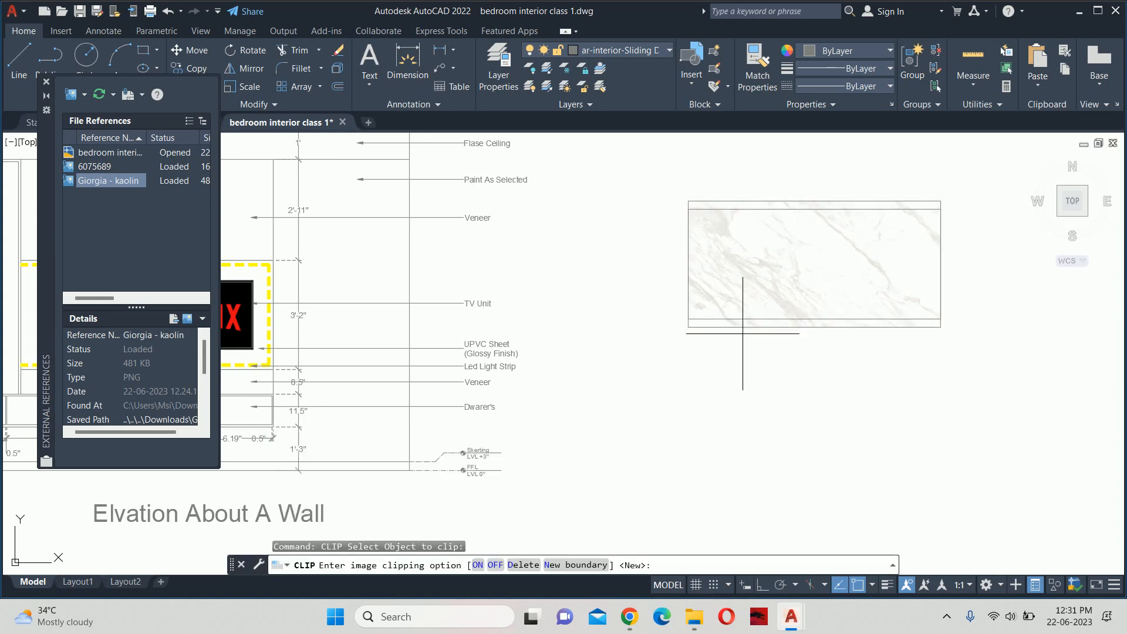
click(555, 565)
click(381, 565)
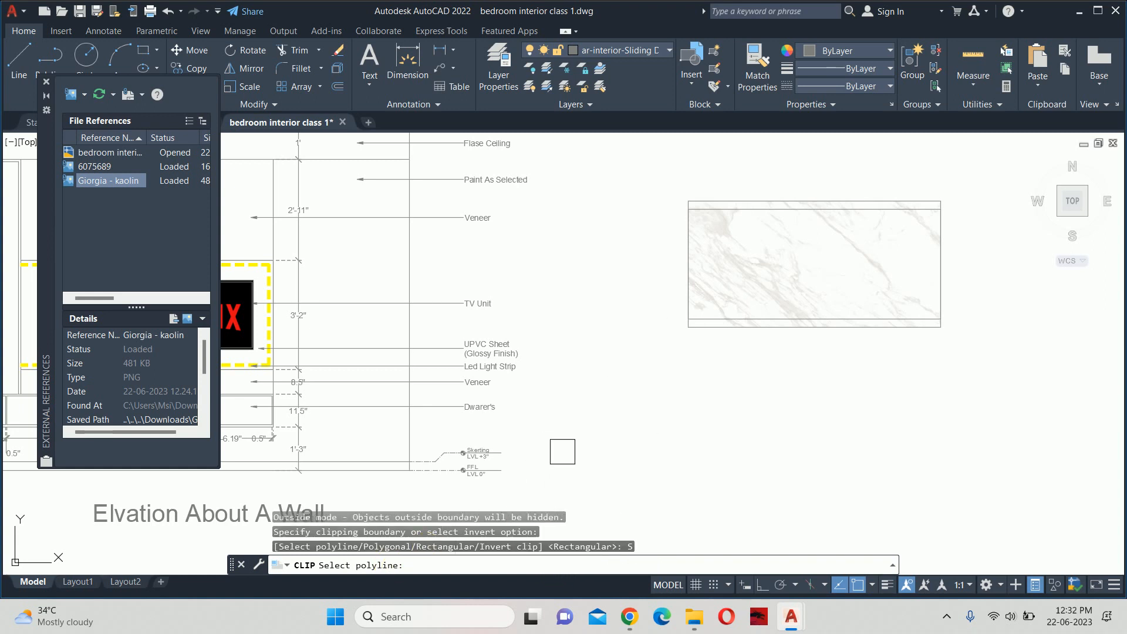
click(716, 314)
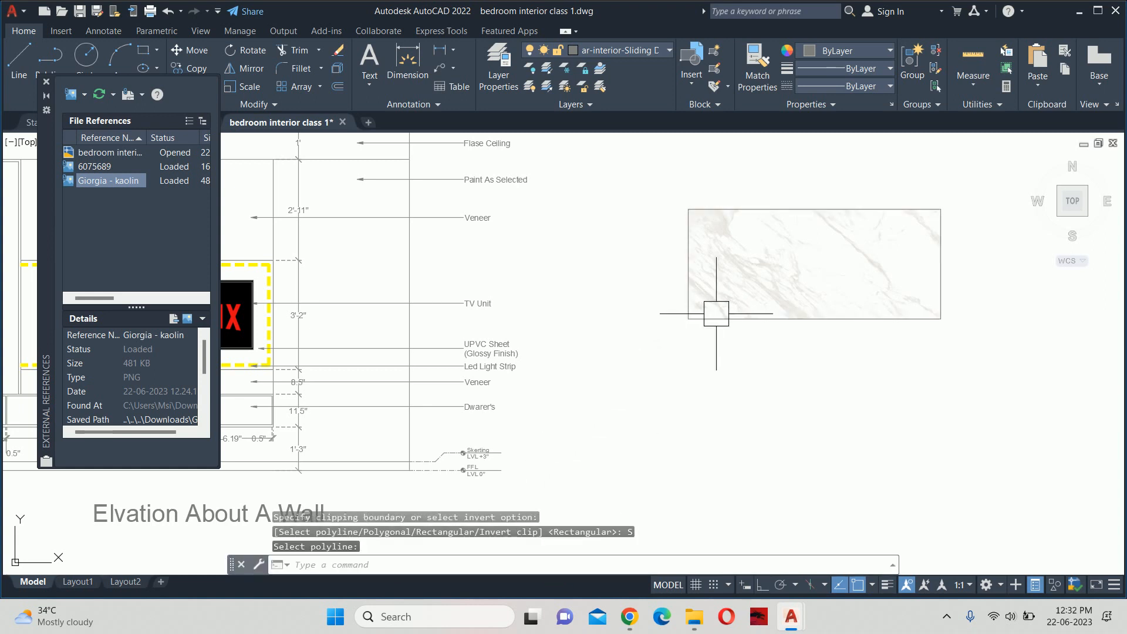
Delete the rectangle that outlines the clipped marble image
click(741, 314)
key(Delete)
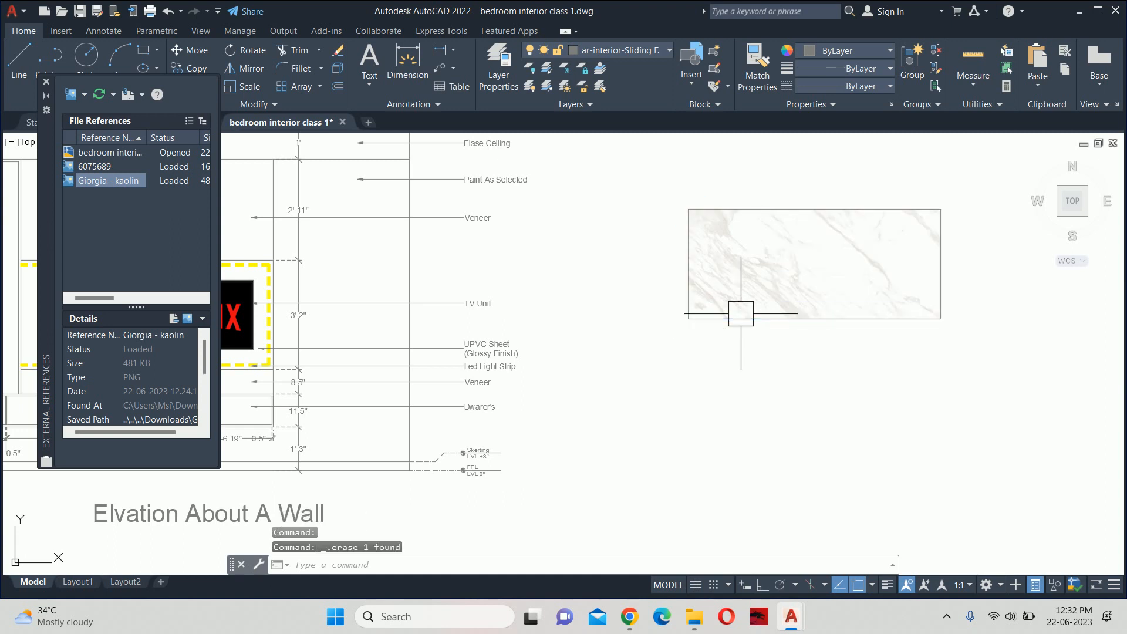
key(Escape)
key(Escape)
Move the clipped marble image by its upper-left corner to the upper-left corner of the panel behind the TV
text(m)
key(Return)
click(748, 326)
key(Return)
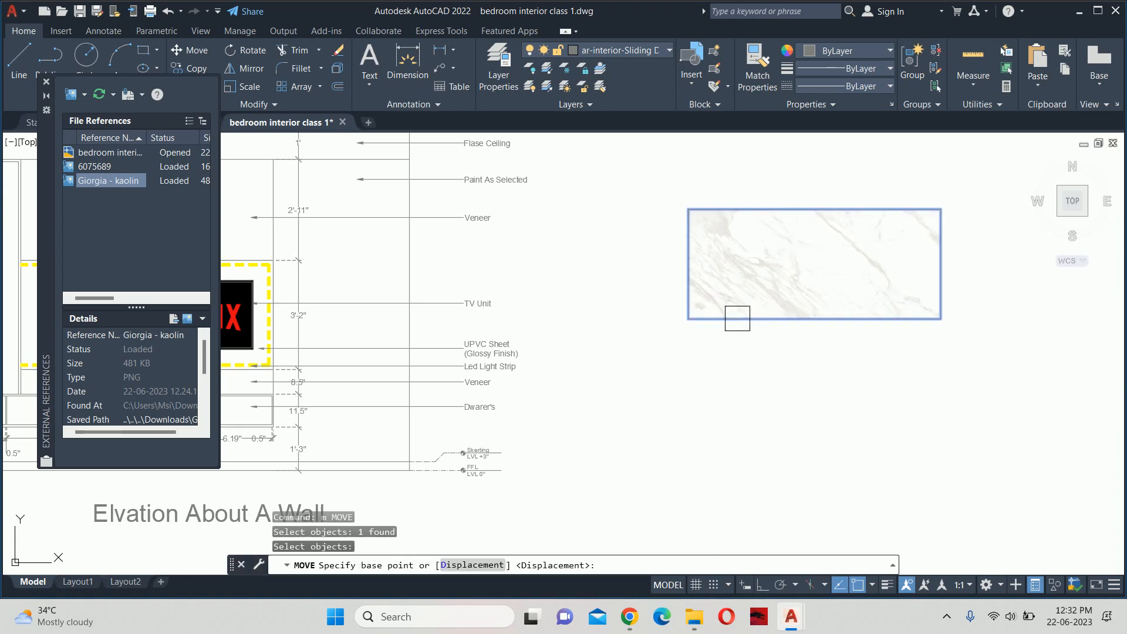
click(688, 209)
middle_drag(634, 377, 951, 307)
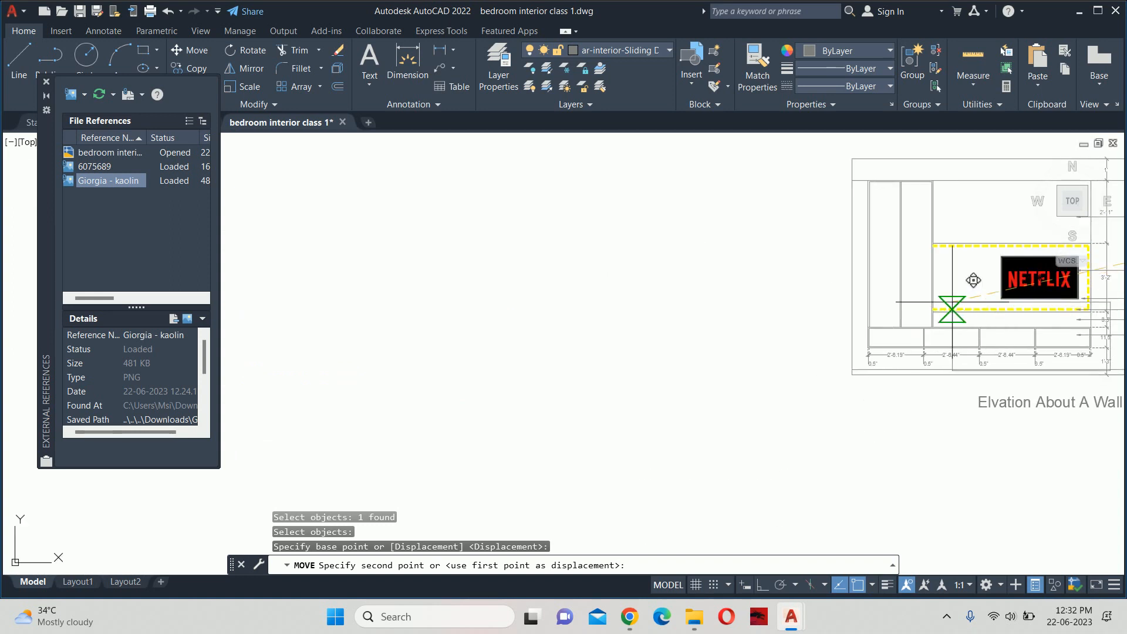
scroll(931, 239, up, 10)
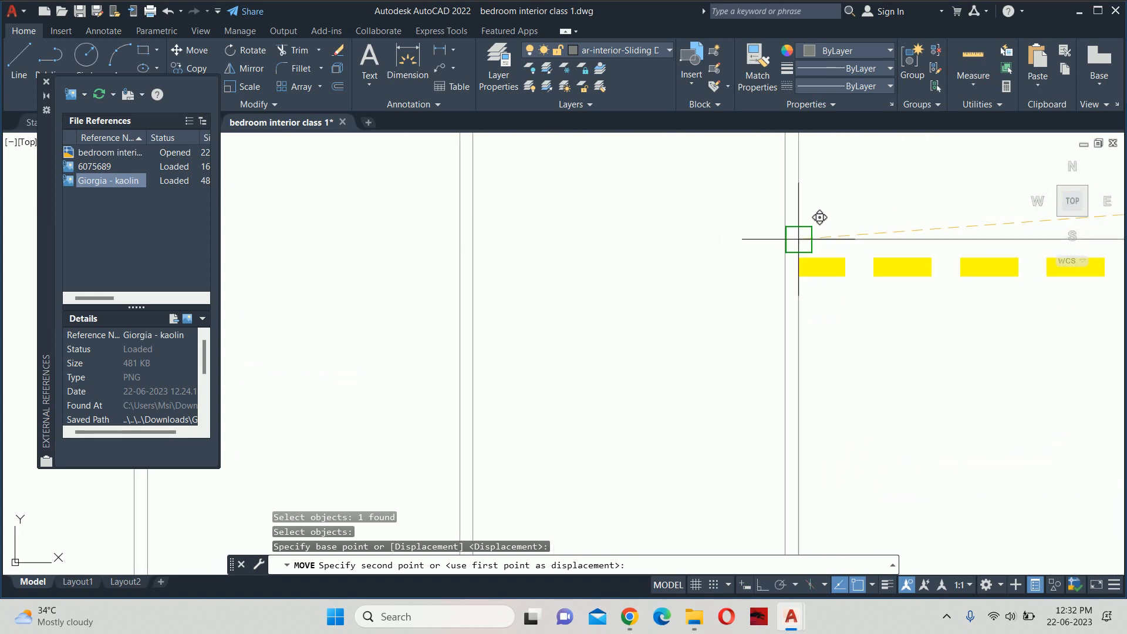
click(798, 240)
key(Escape)
key(Escape)
Send the marble image to the back of the draw order, behind the light strip and the Netflix screen
scroll(808, 312, down, 3)
middle_drag(772, 329, 342, 276)
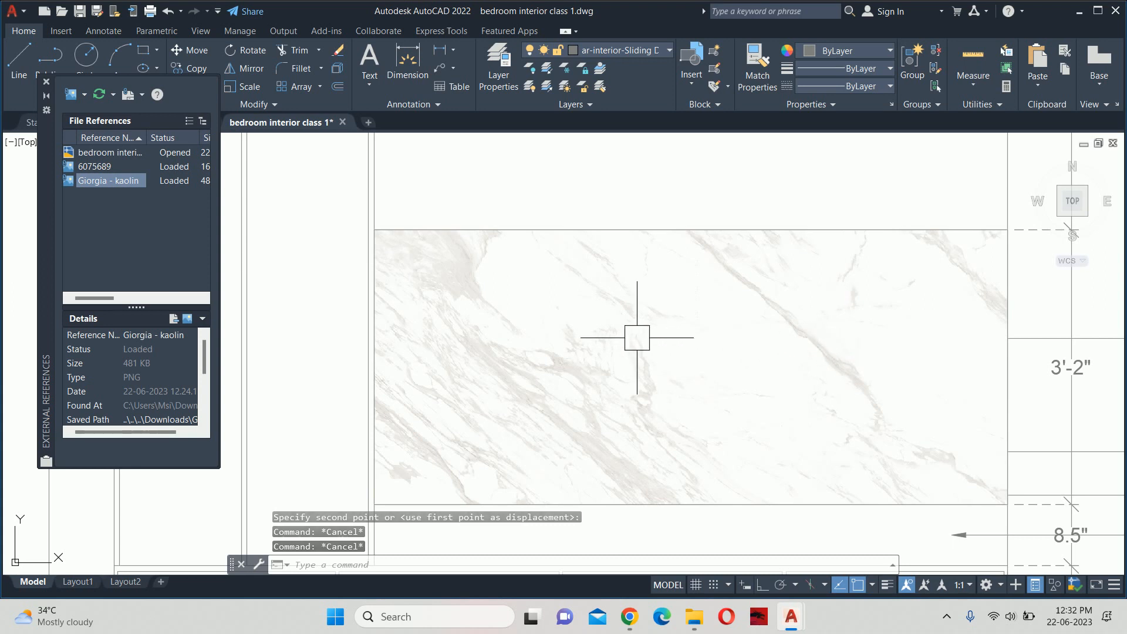
click(590, 326)
click(510, 234)
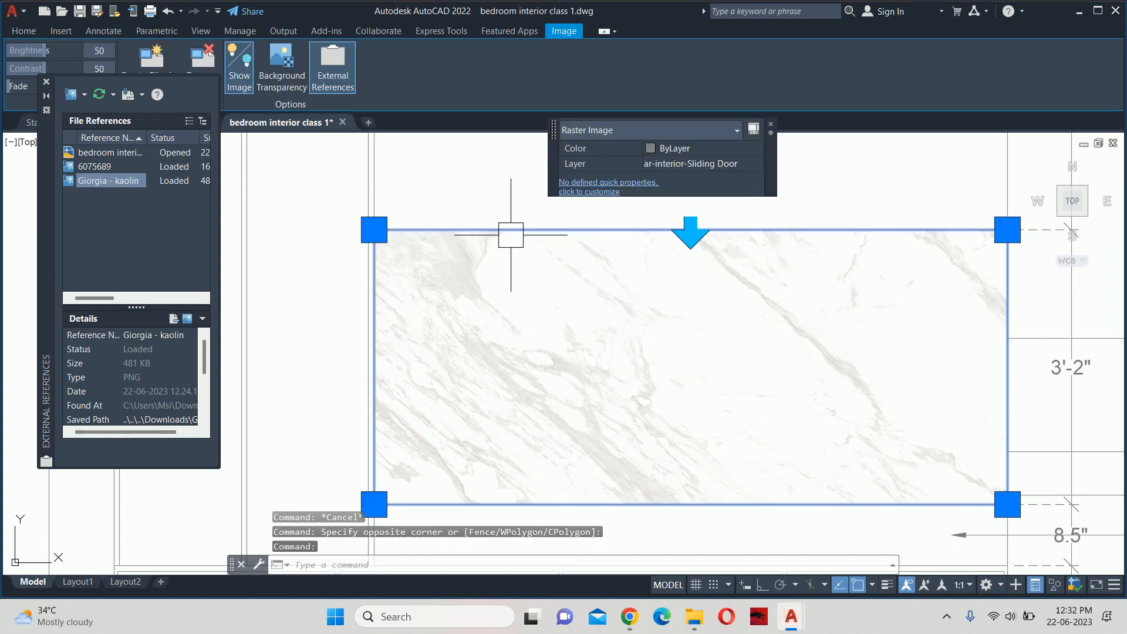
scroll(512, 237, down, 5)
right_click(833, 267)
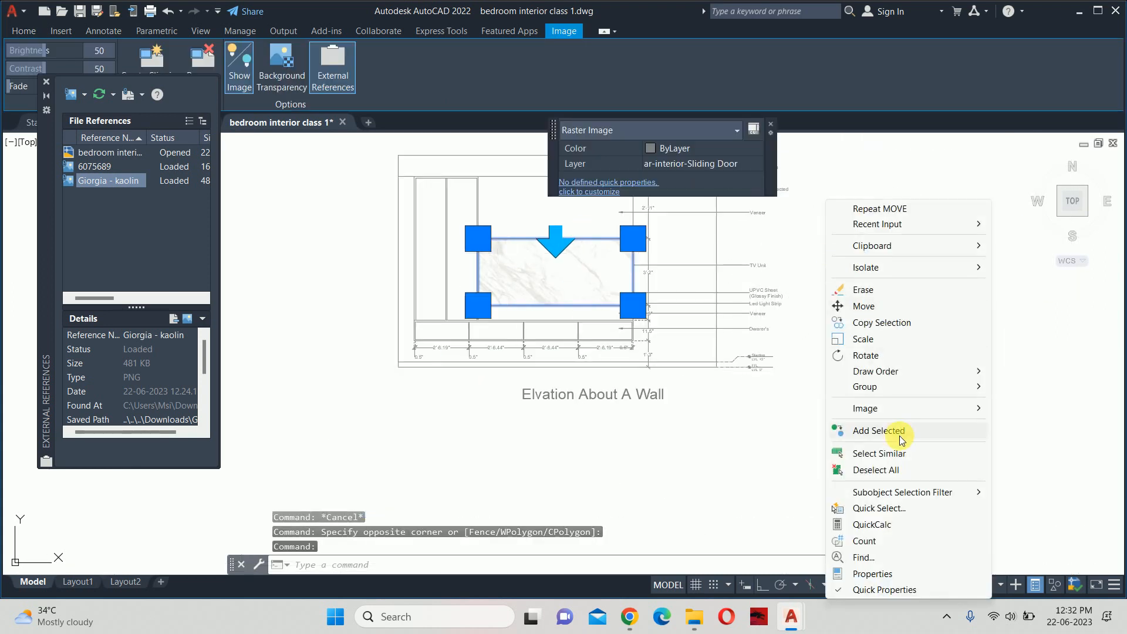
mouse_move(897, 376)
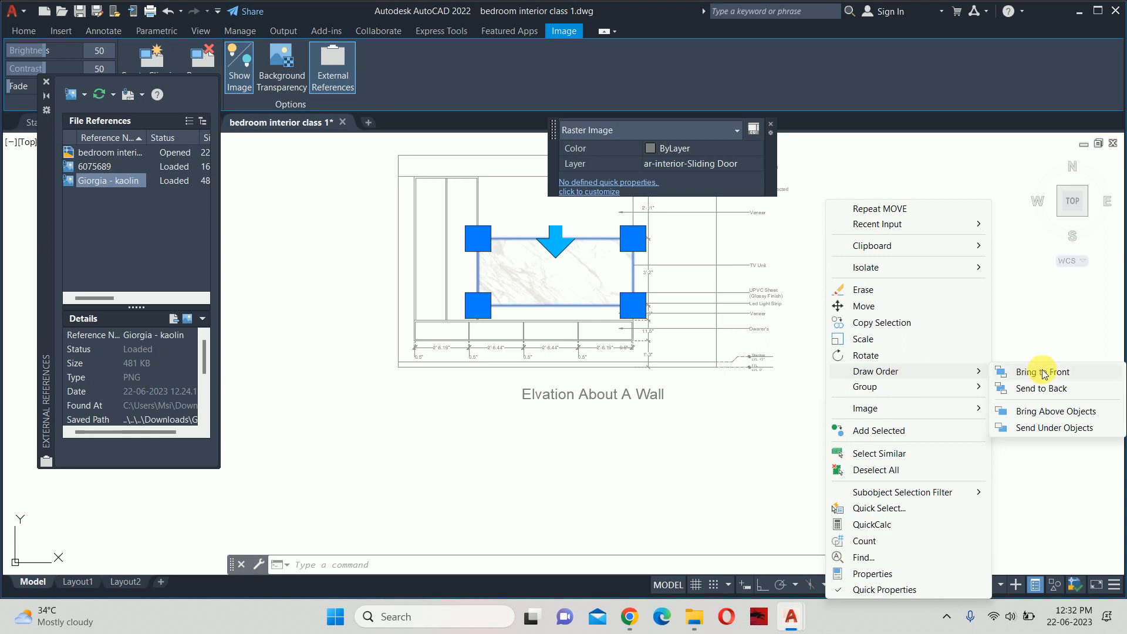
click(1034, 387)
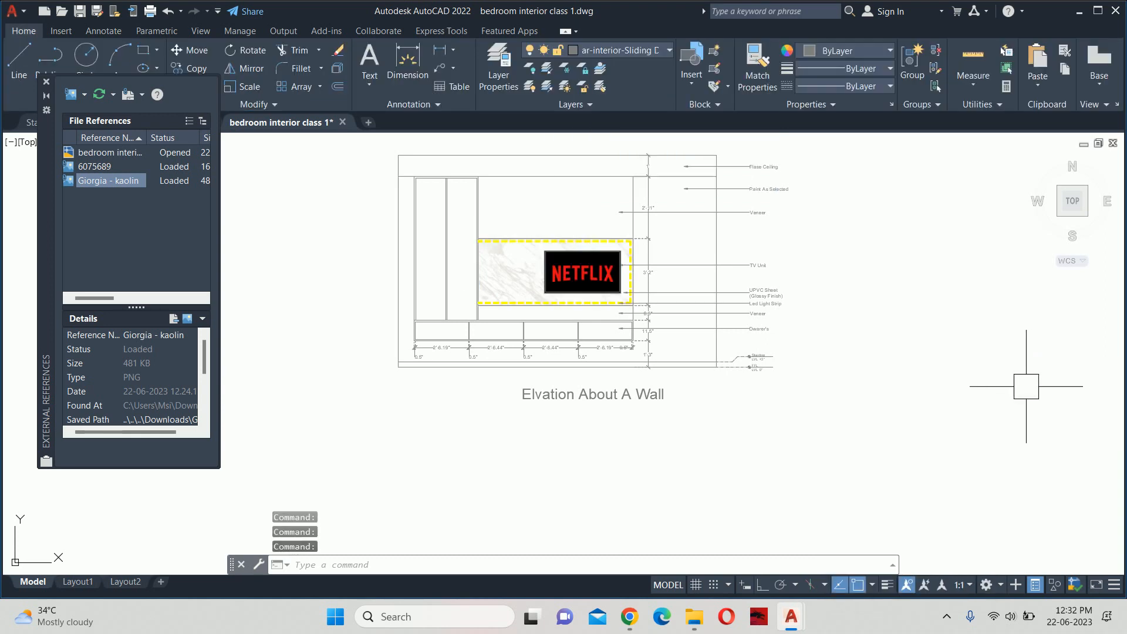
key(Escape)
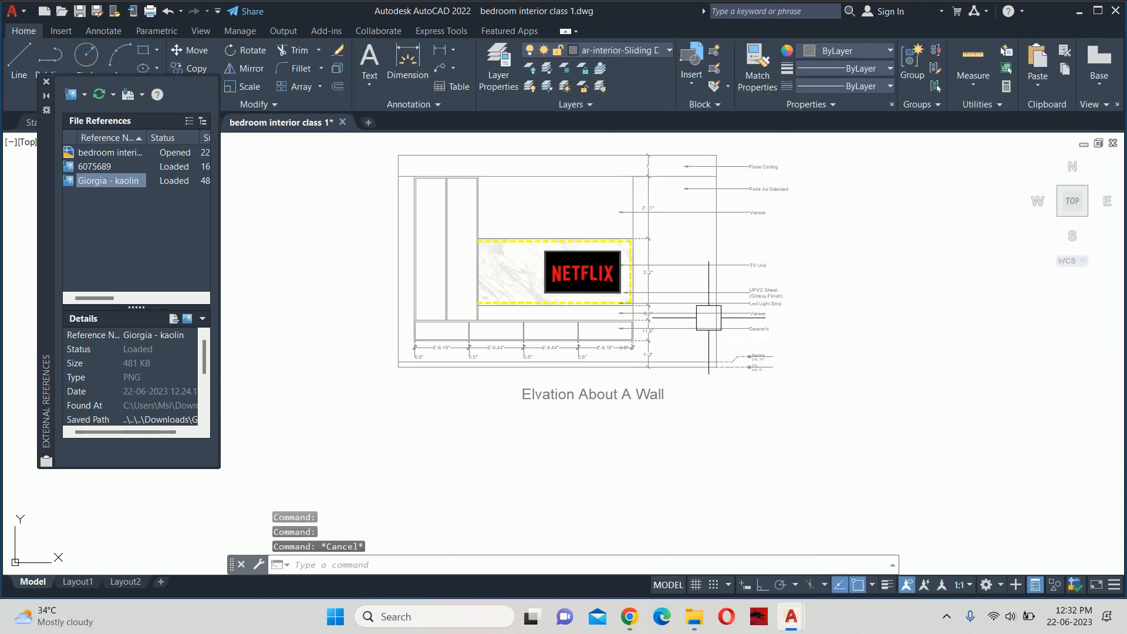
scroll(474, 244, up, 4)
middle_drag(547, 309, 480, 294)
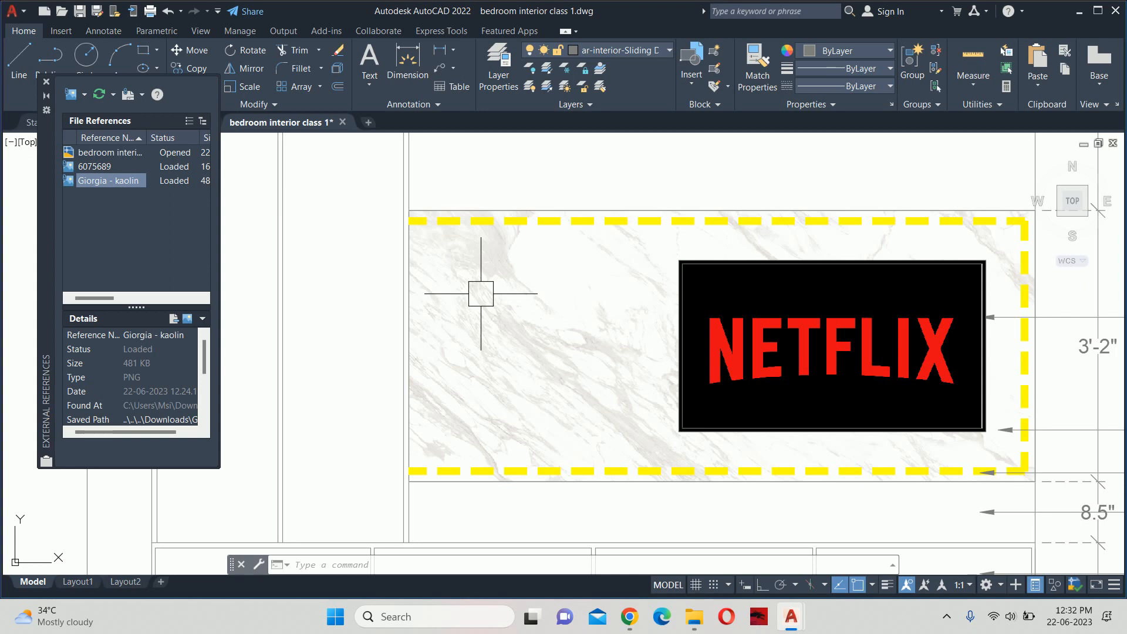
scroll(502, 273, down, 2)
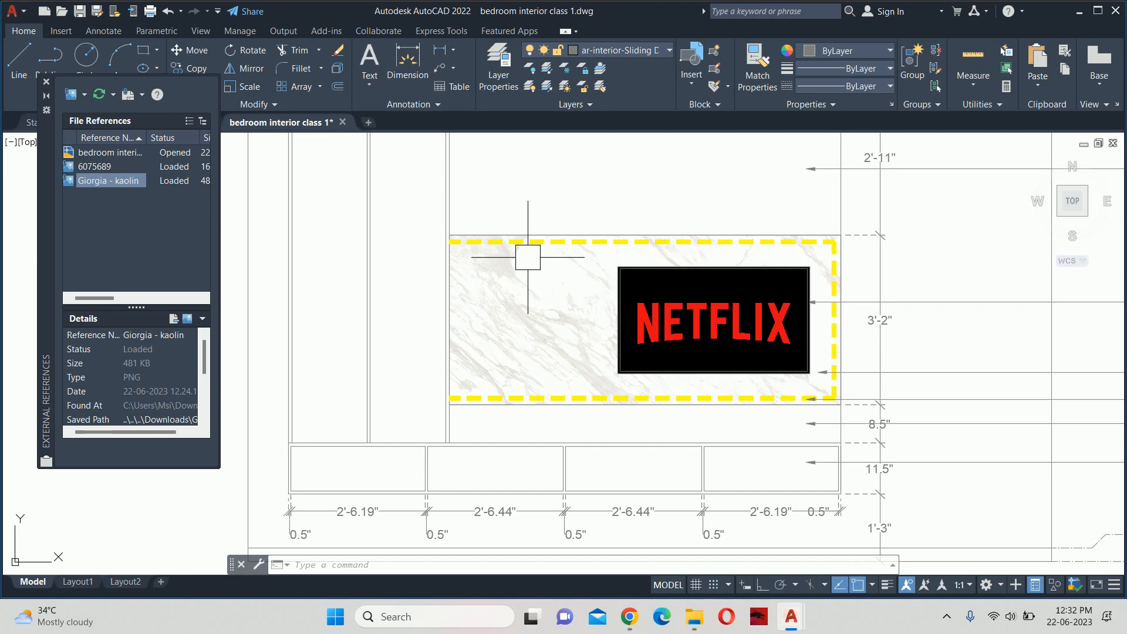
scroll(528, 257, down, 2)
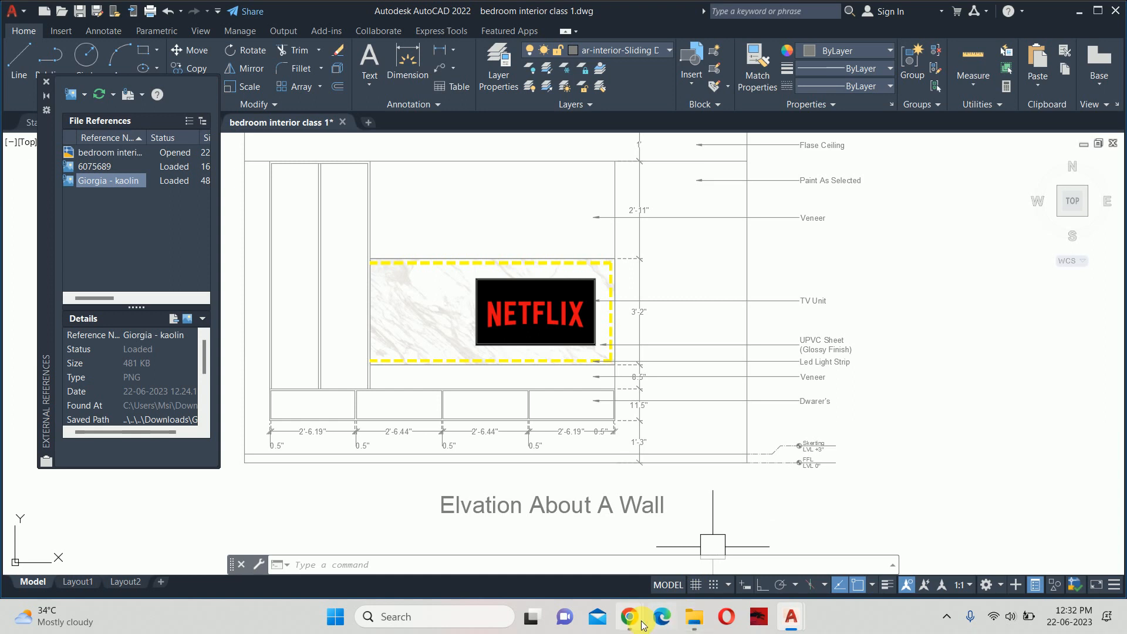
mouse_move(629, 613)
click(558, 516)
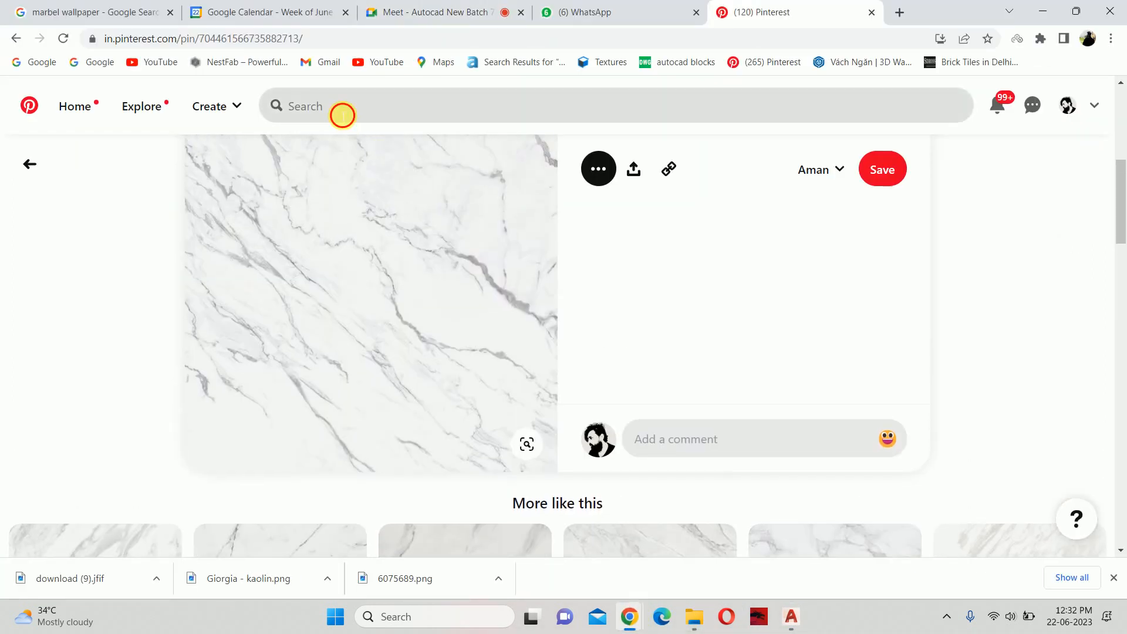
click(342, 115)
text(ve)
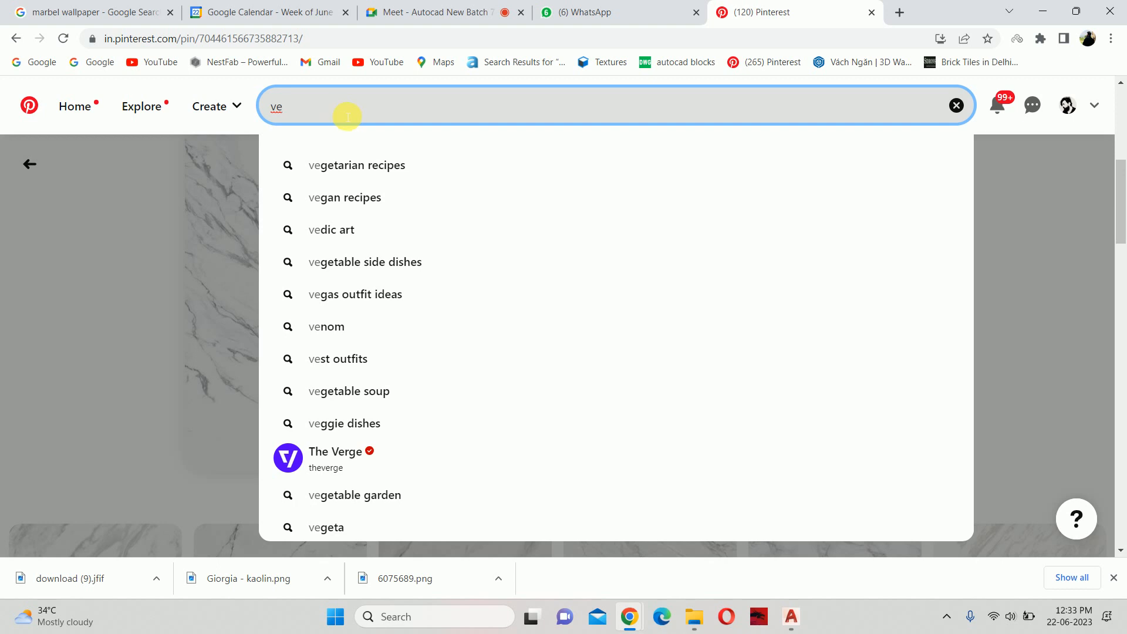
click(791, 616)
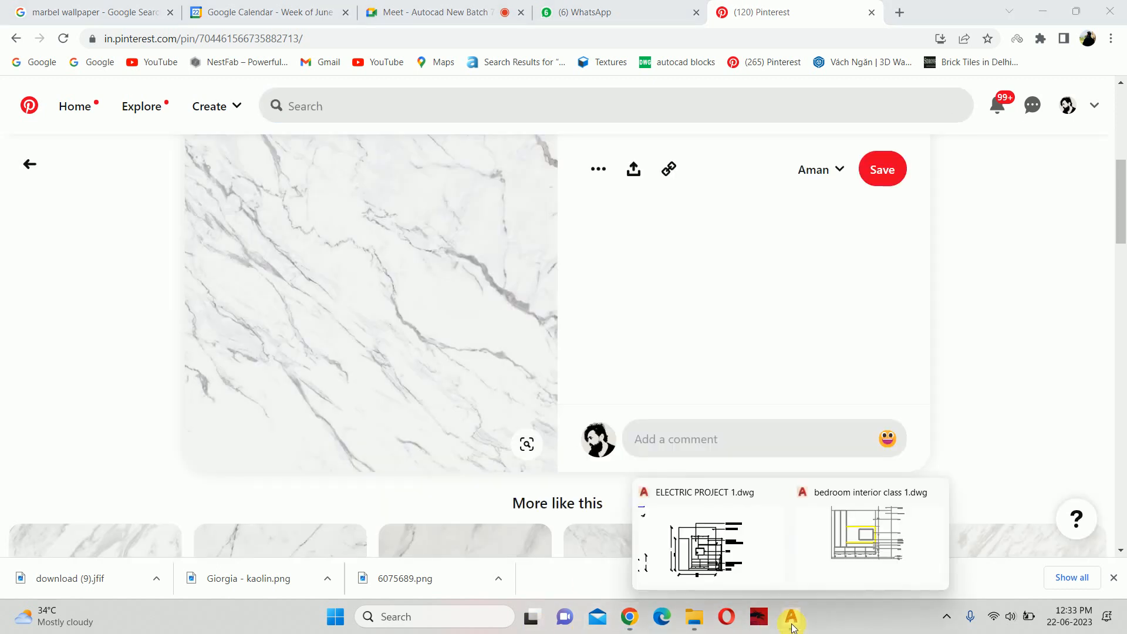
click(919, 568)
Switch to Pinterest in Chrome and search for "veneer"
mouse_move(640, 621)
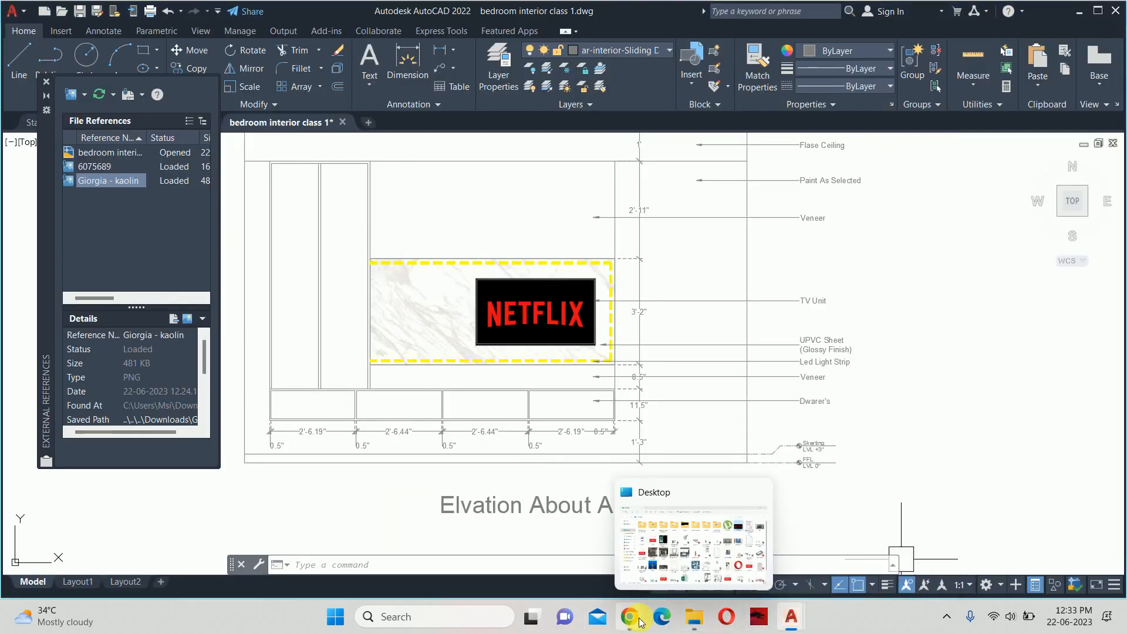
click(605, 545)
click(425, 116)
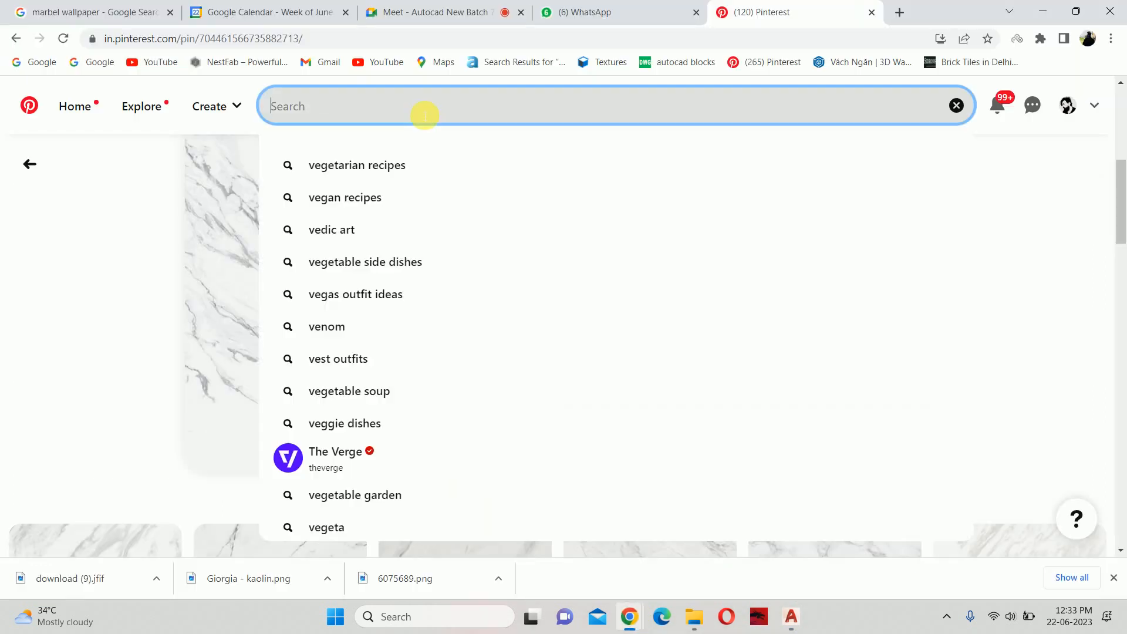
text(veneer)
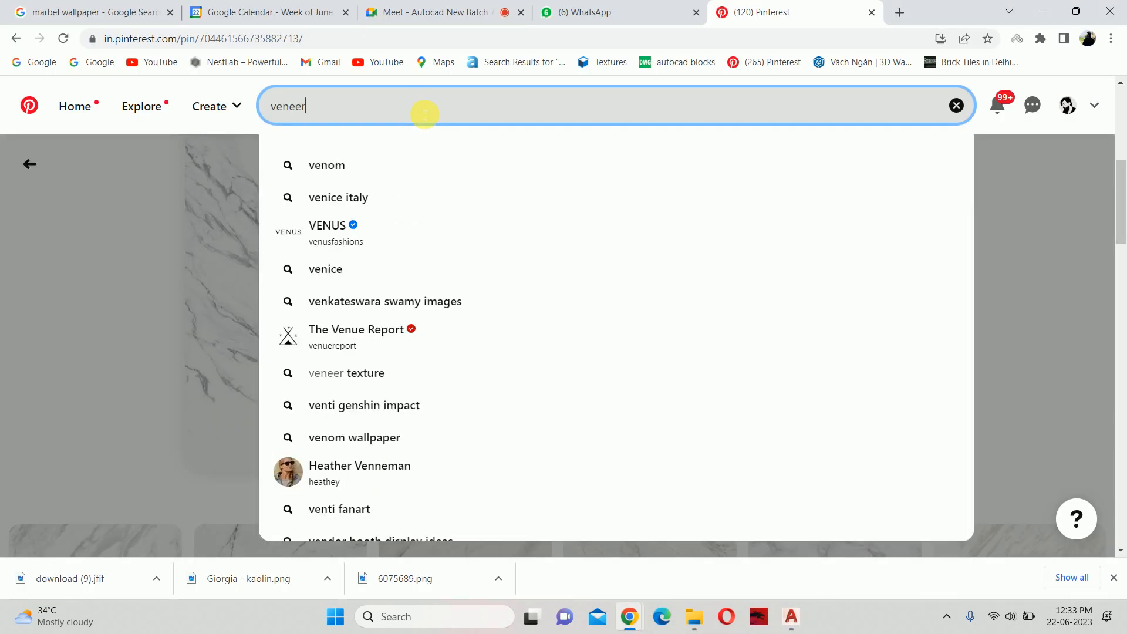
key(Return)
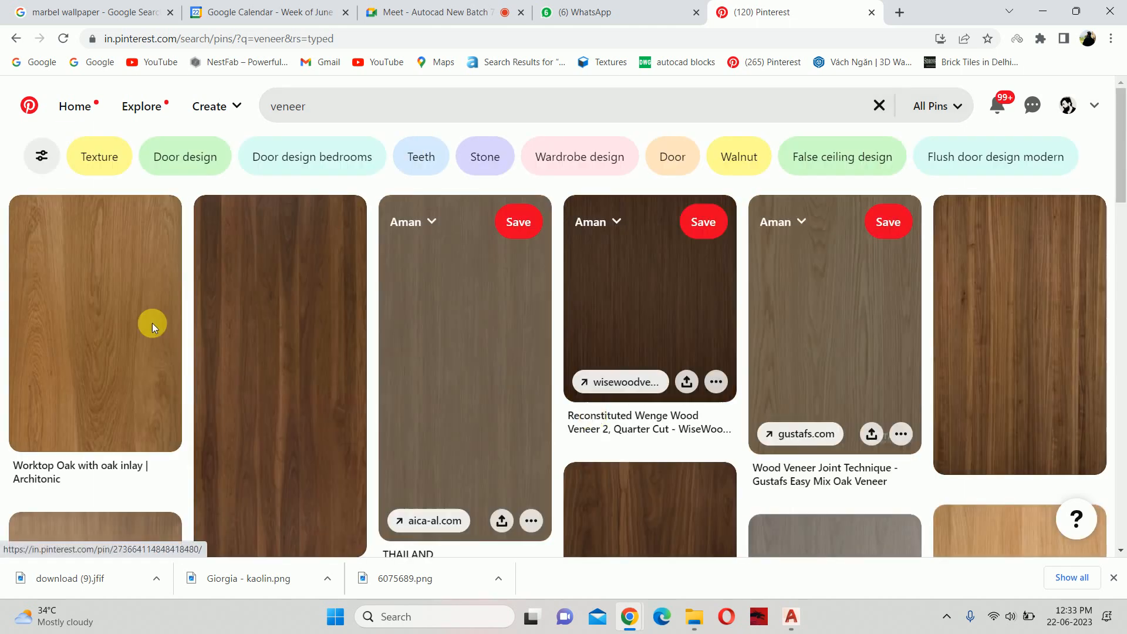
Open the "Worktop Oak with oak inlay" pin and download its image
click(82, 305)
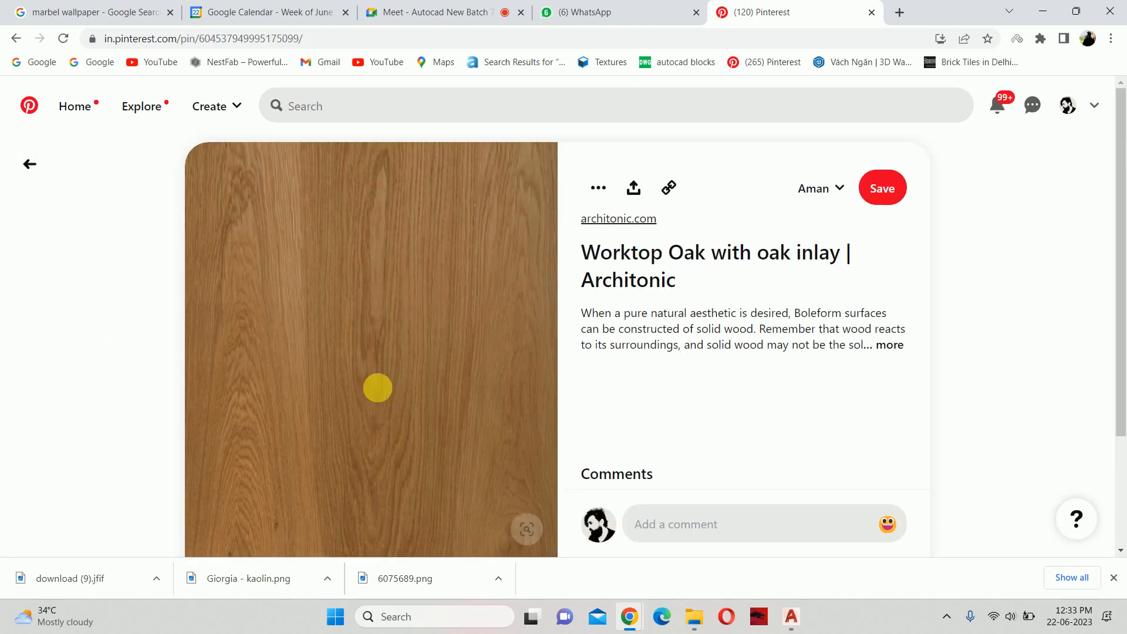
click(601, 190)
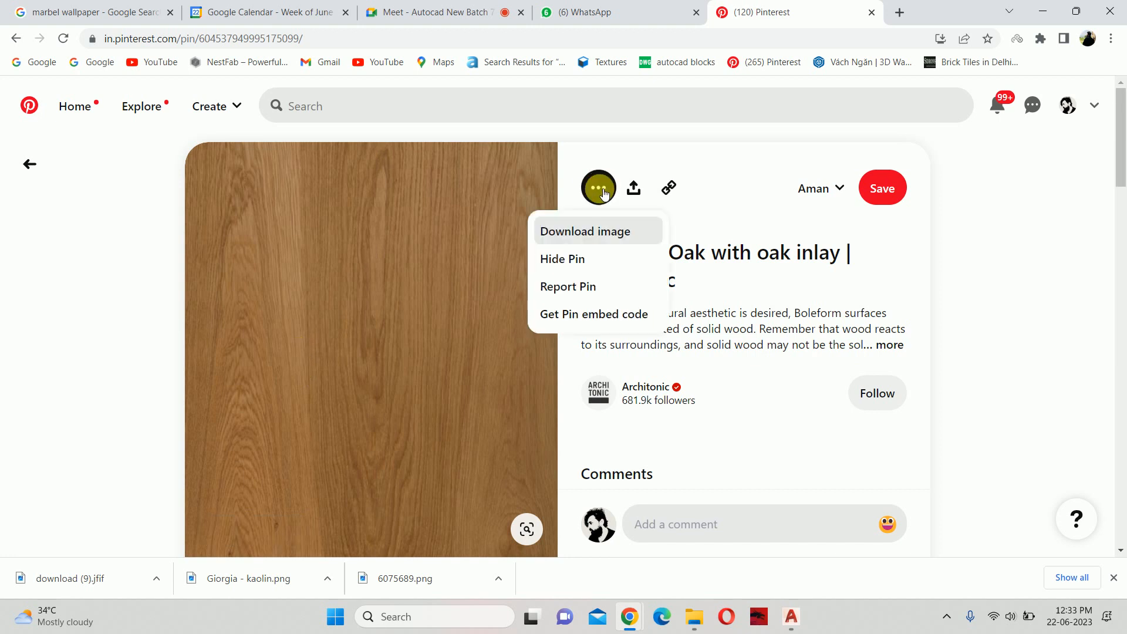
click(594, 235)
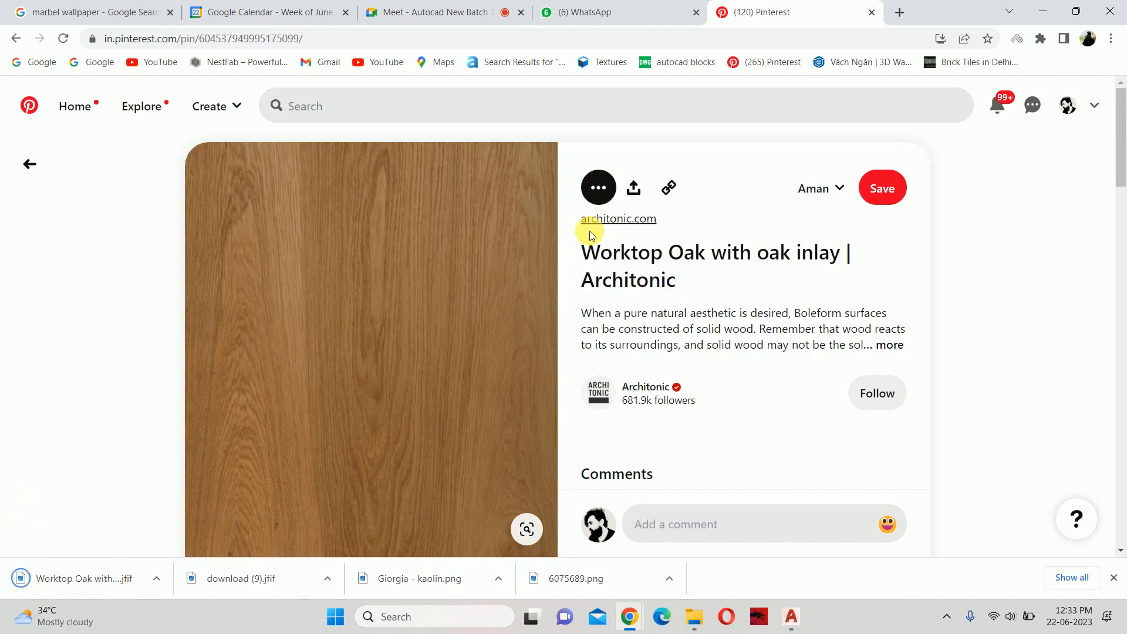
Open the light "Oak Natural - Querkus by Decospan" pin among the similar veneers and download its image
scroll(348, 297, down, 3)
scroll(348, 296, down, 5)
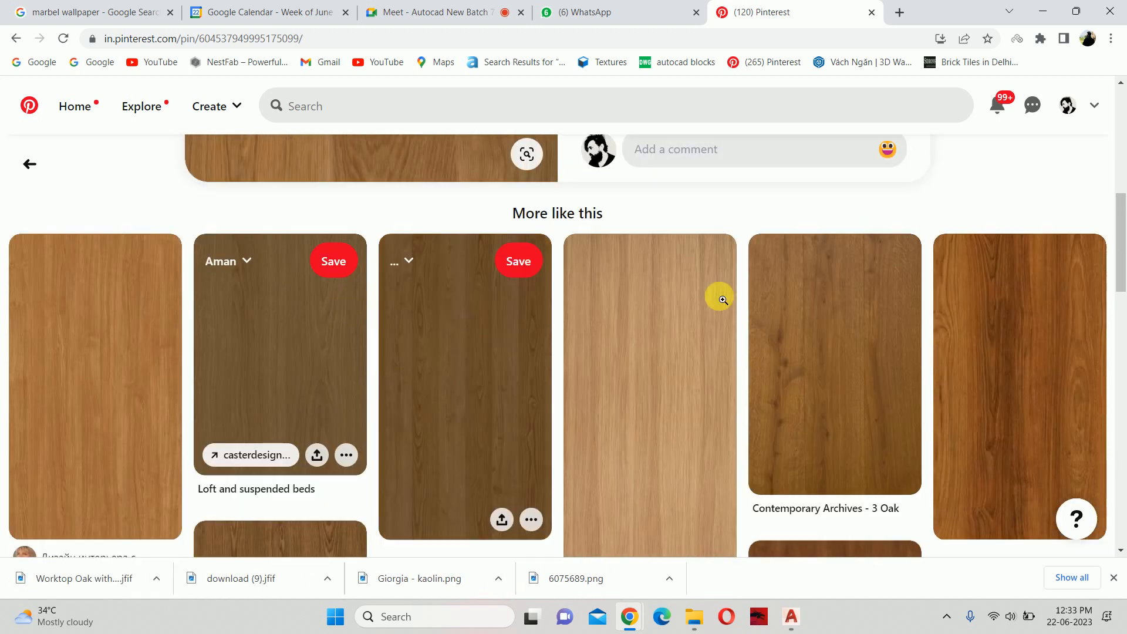
click(684, 314)
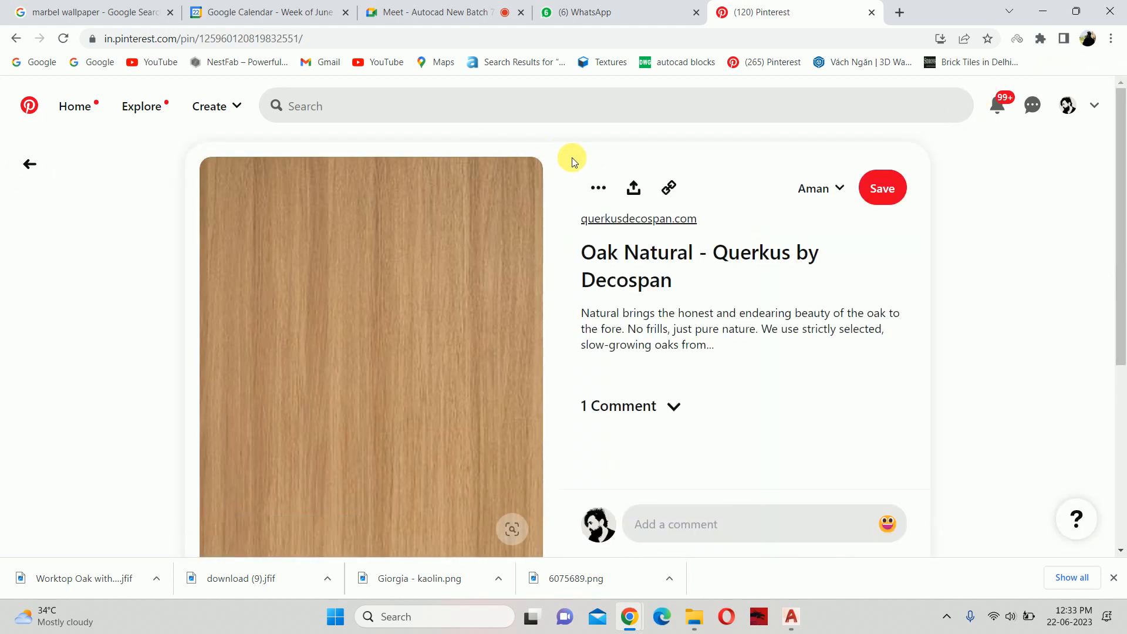
click(598, 187)
click(568, 227)
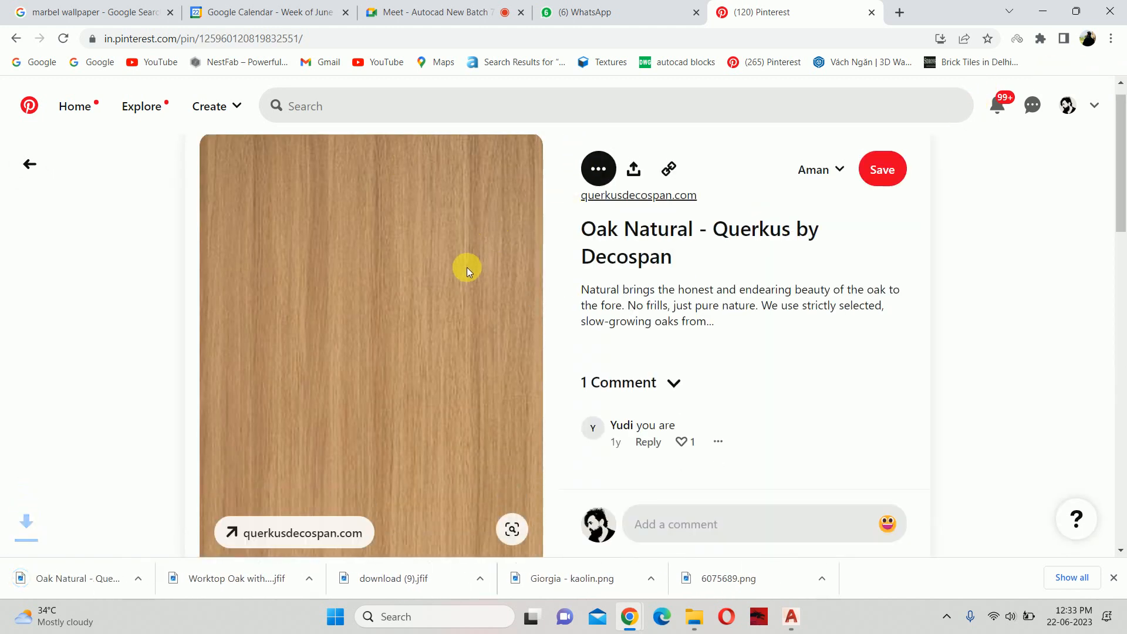
scroll(445, 283, down, 7)
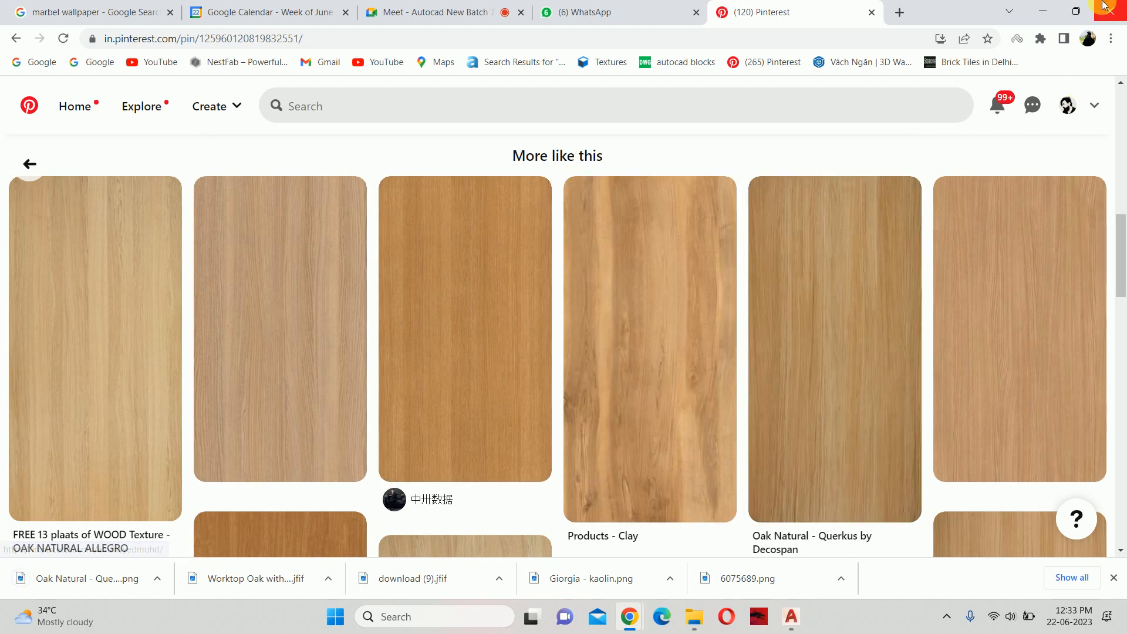
Switch back to AutoCAD, attach the image "Oak Natural - Querkus by Decospan" and place it beside the wall elevation's labels
click(1042, 12)
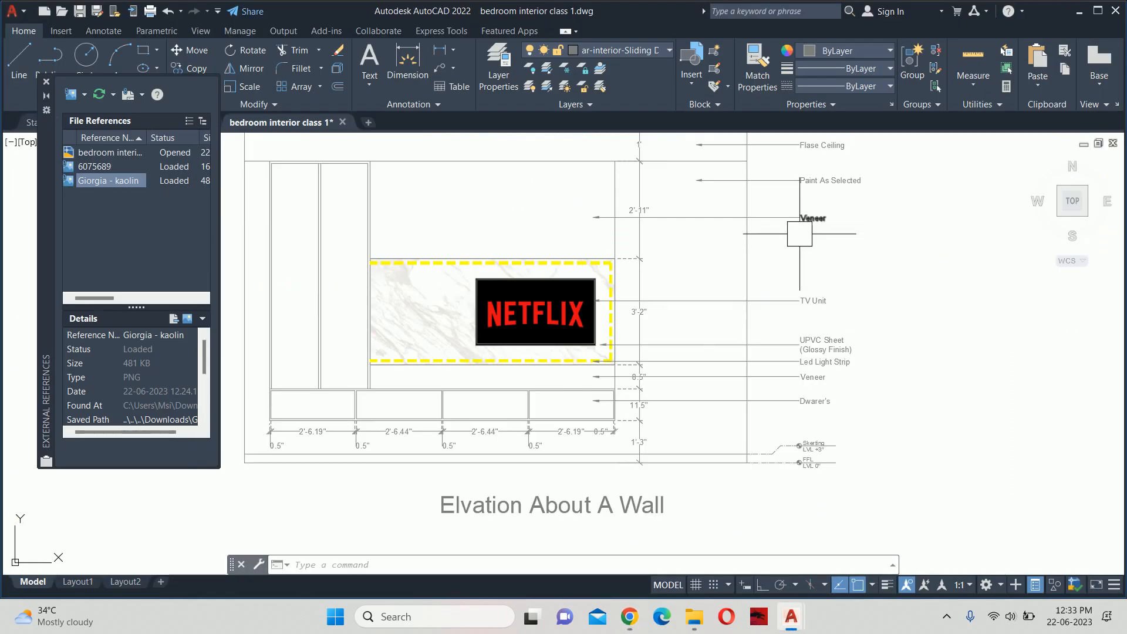
click(40, 89)
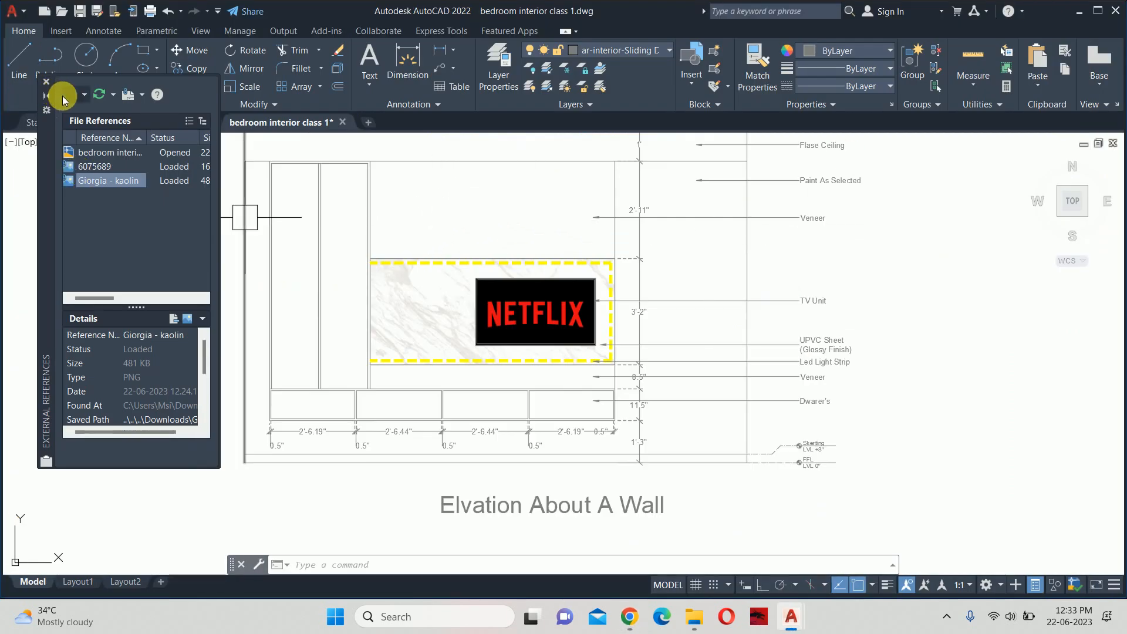
click(62, 96)
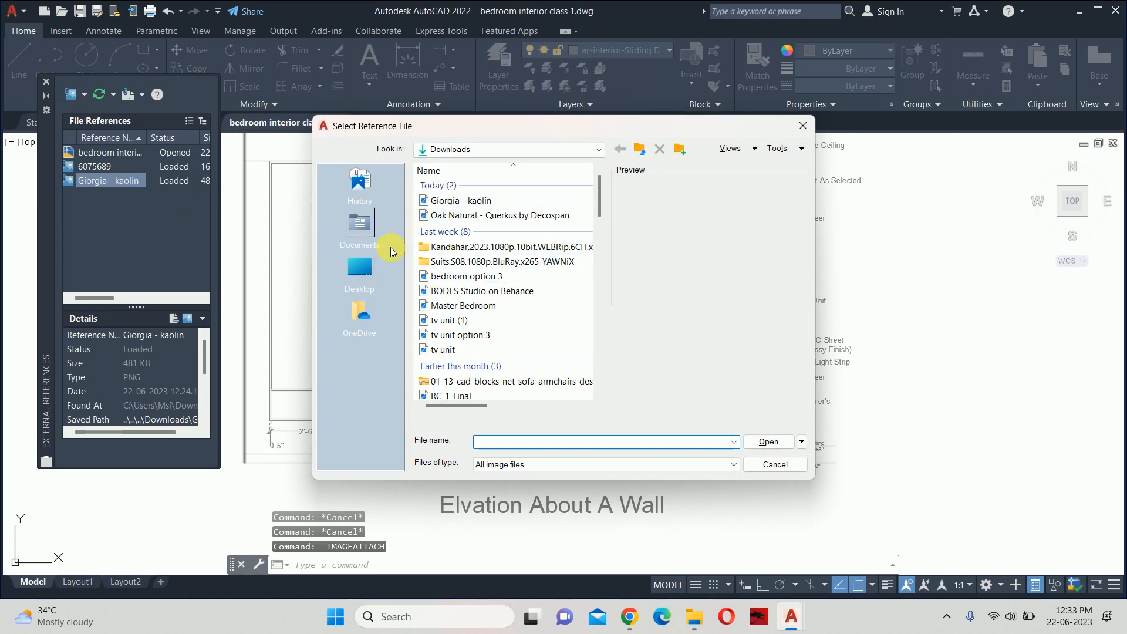
click(500, 215)
click(764, 444)
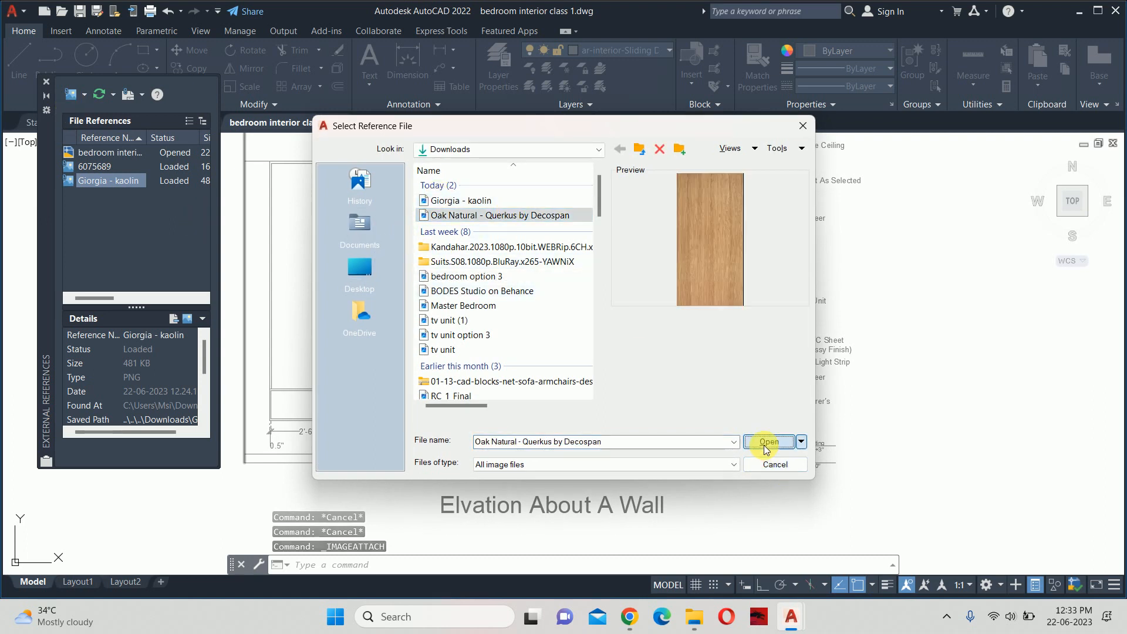
click(594, 414)
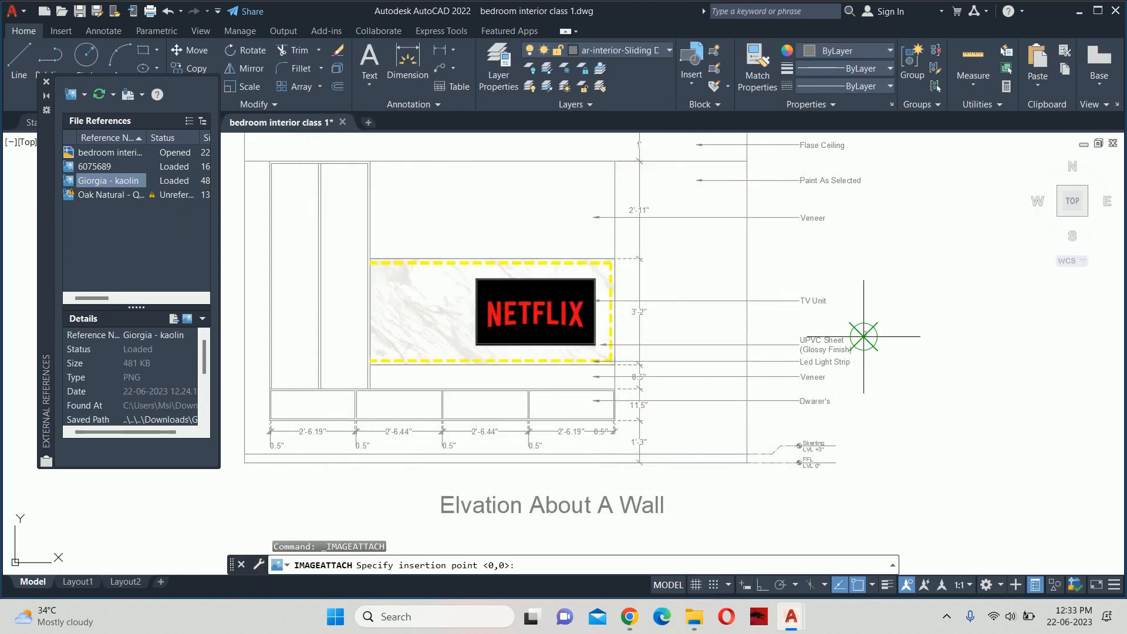
click(889, 348)
click(954, 326)
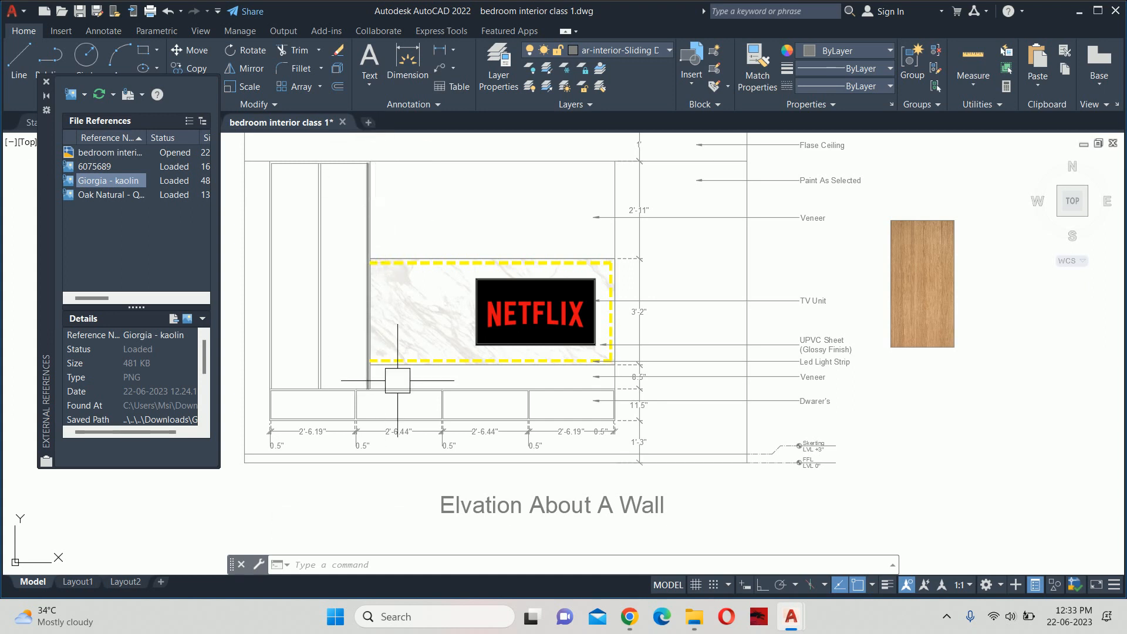
key(Escape)
key(Escape)
key(Escape)
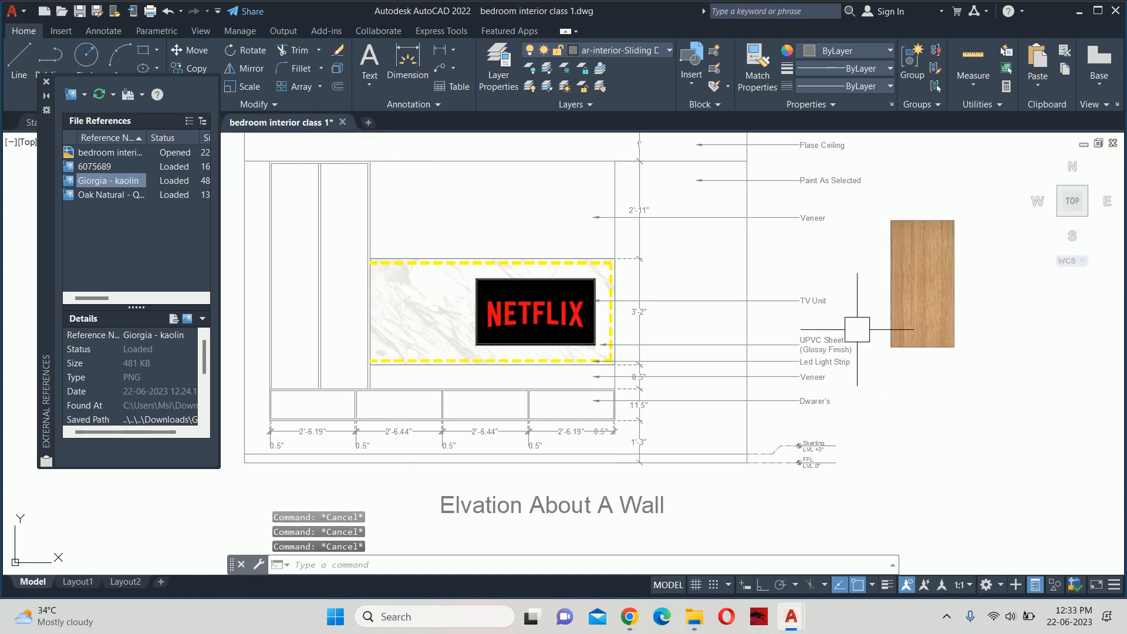
Scale the oak image by reference so its height matches the distance from the wardrobe's upper inner corner to the top of the drawers
text(sc)
key(Return)
click(915, 317)
key(Return)
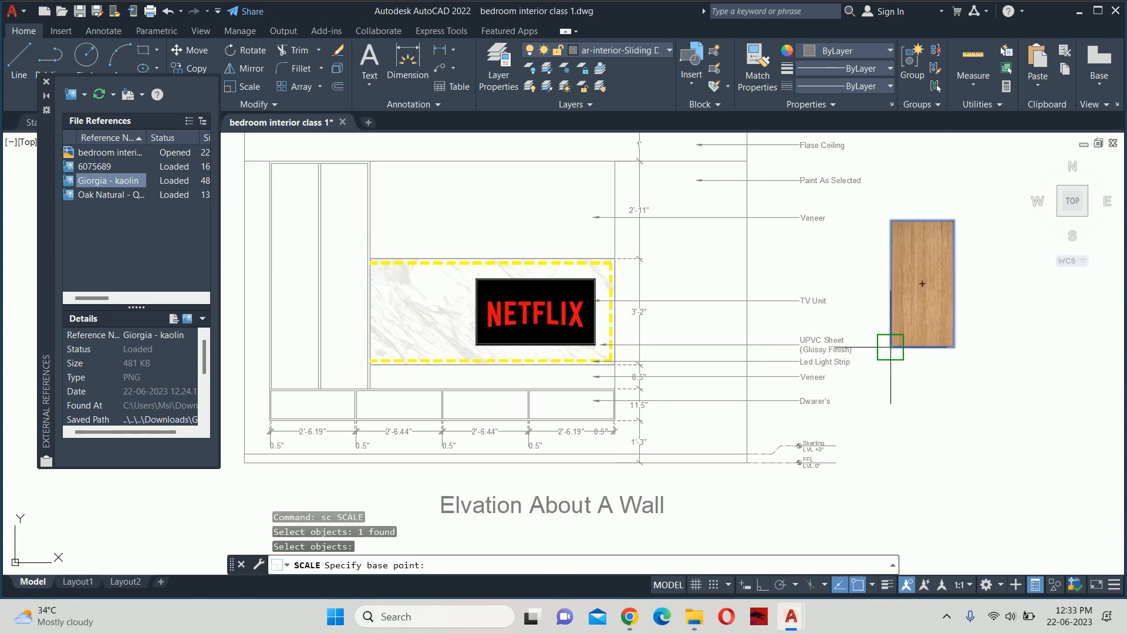
click(890, 347)
text(r)
key(Return)
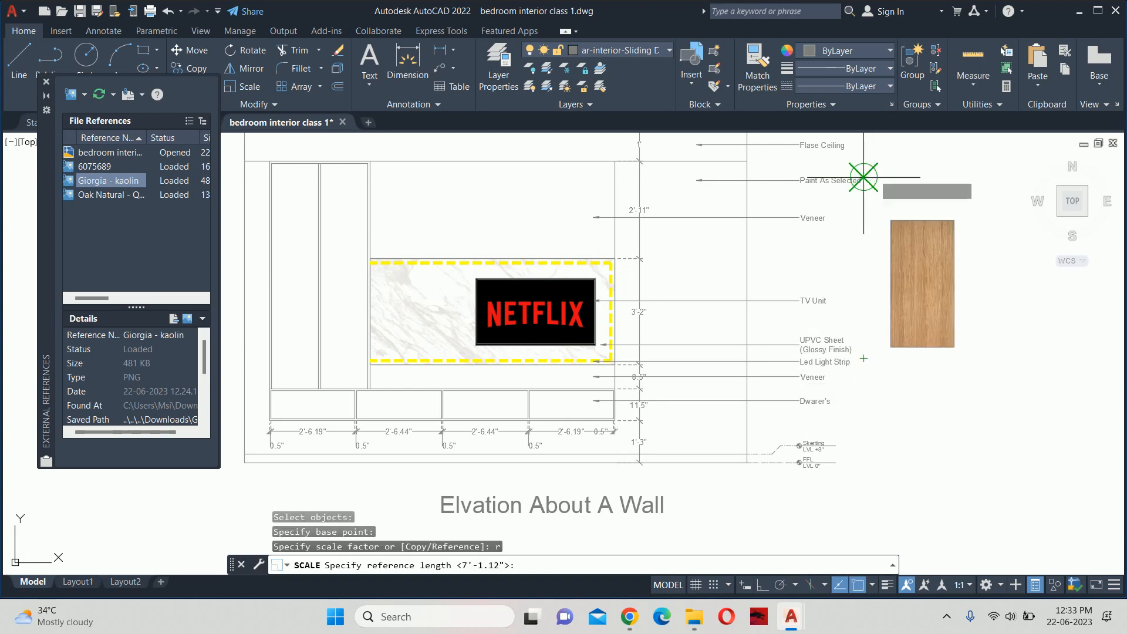
click(890, 347)
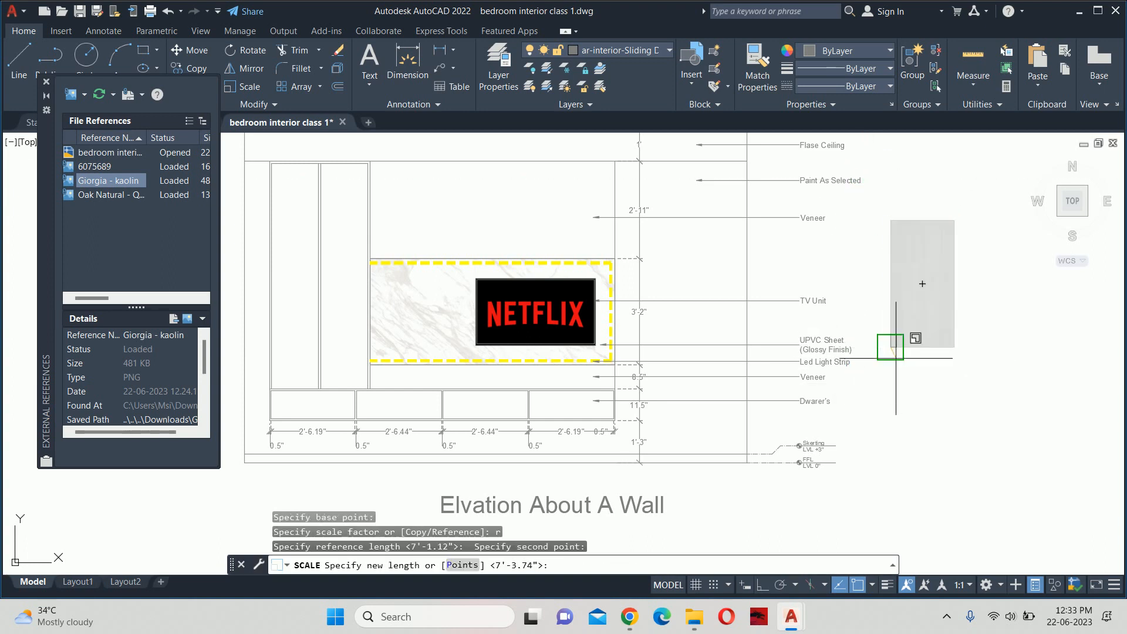
key(Return)
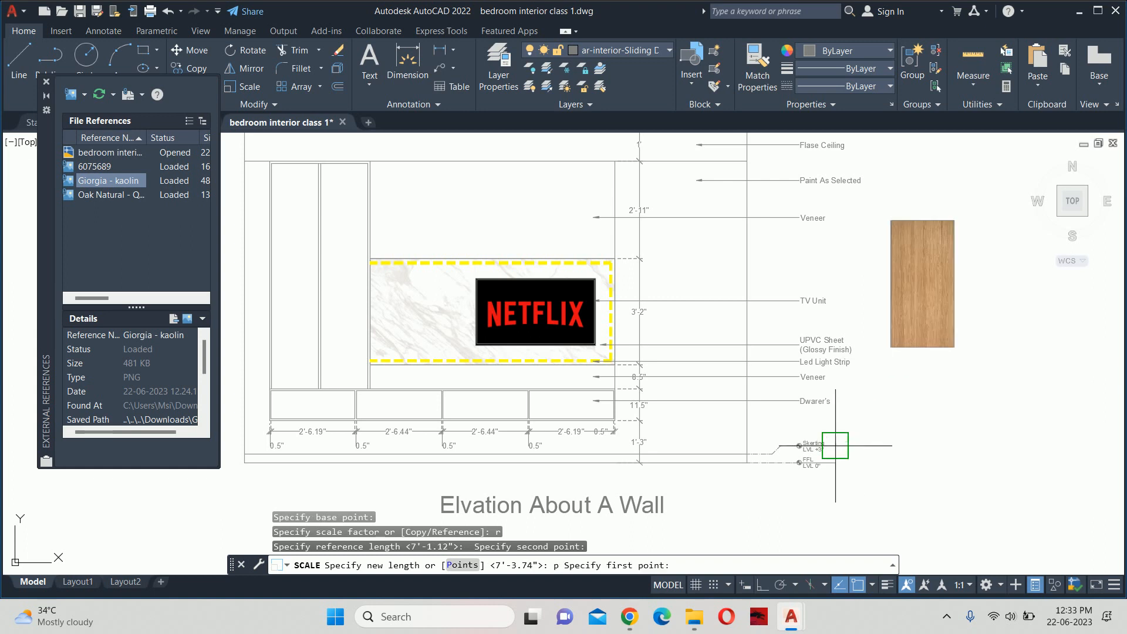
click(370, 161)
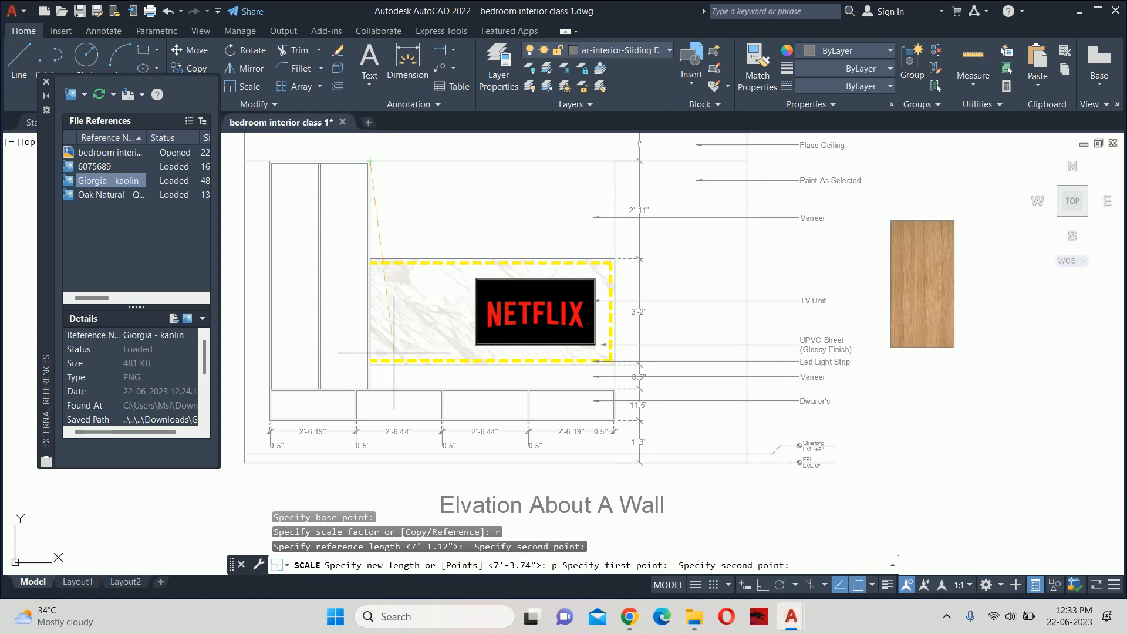
scroll(376, 387, up, 4)
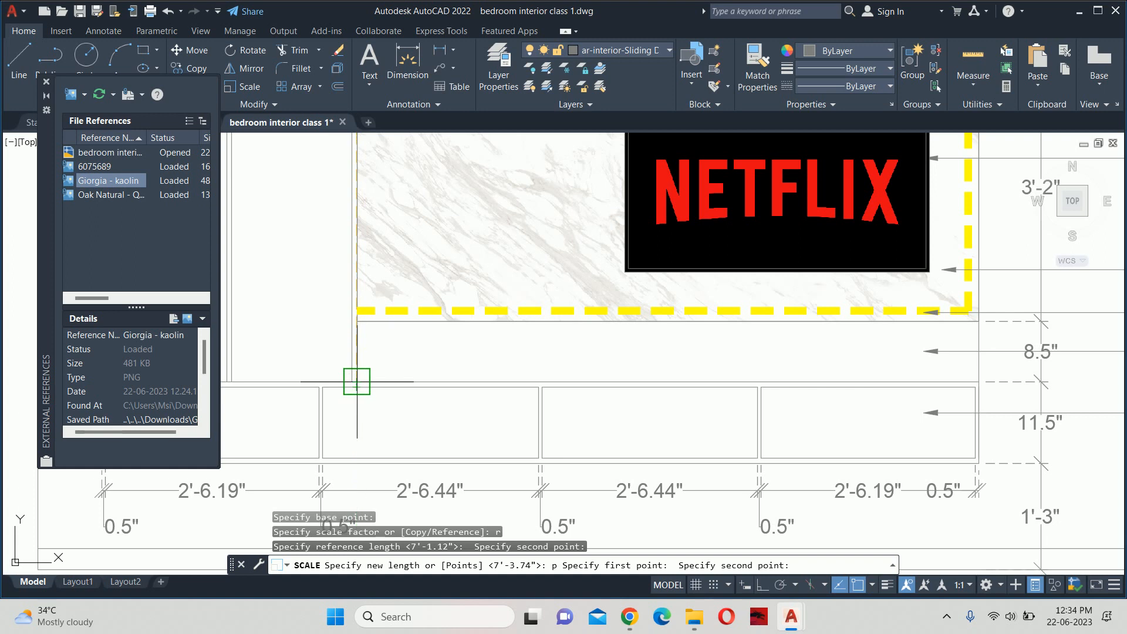
click(357, 382)
scroll(419, 382, down, 12)
key(Escape)
key(Escape)
key(Escape)
Move the oak image by its upper-left corner onto the veneer wall area, against the wardrobe and under the false ceiling line
scroll(506, 345, up, 6)
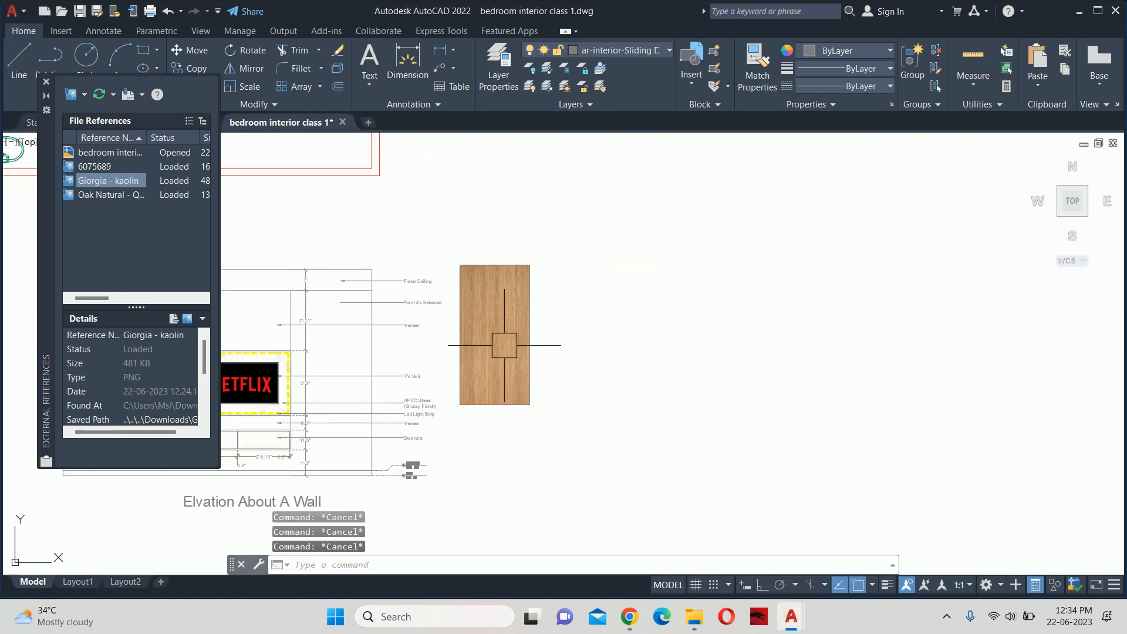
middle_drag(504, 346, 677, 355)
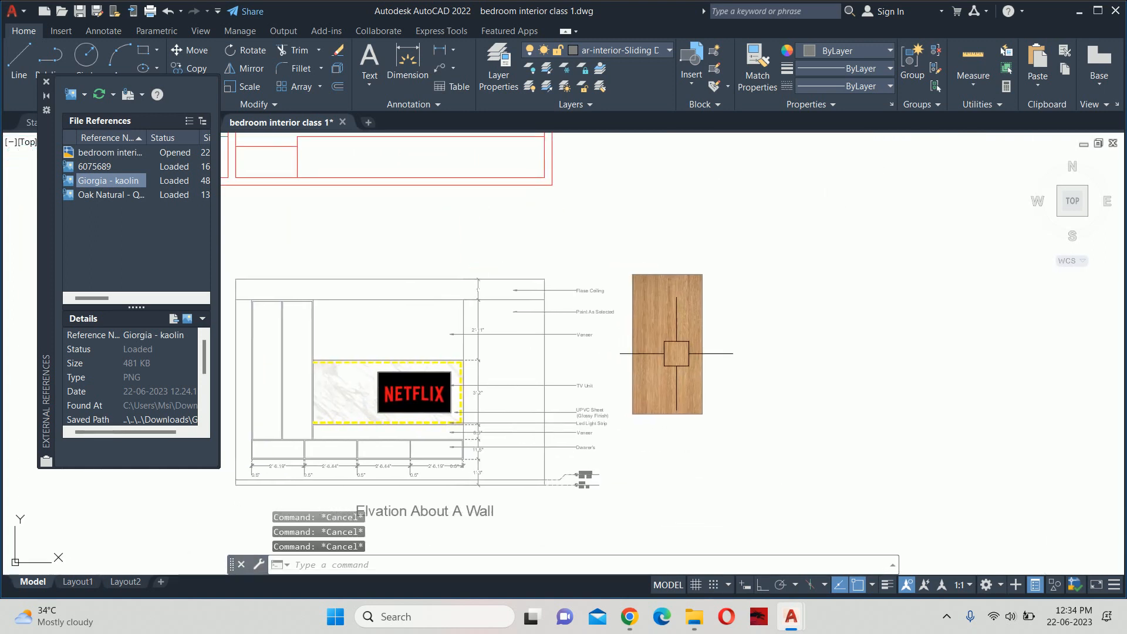
text(m)
key(Return)
click(642, 308)
key(Return)
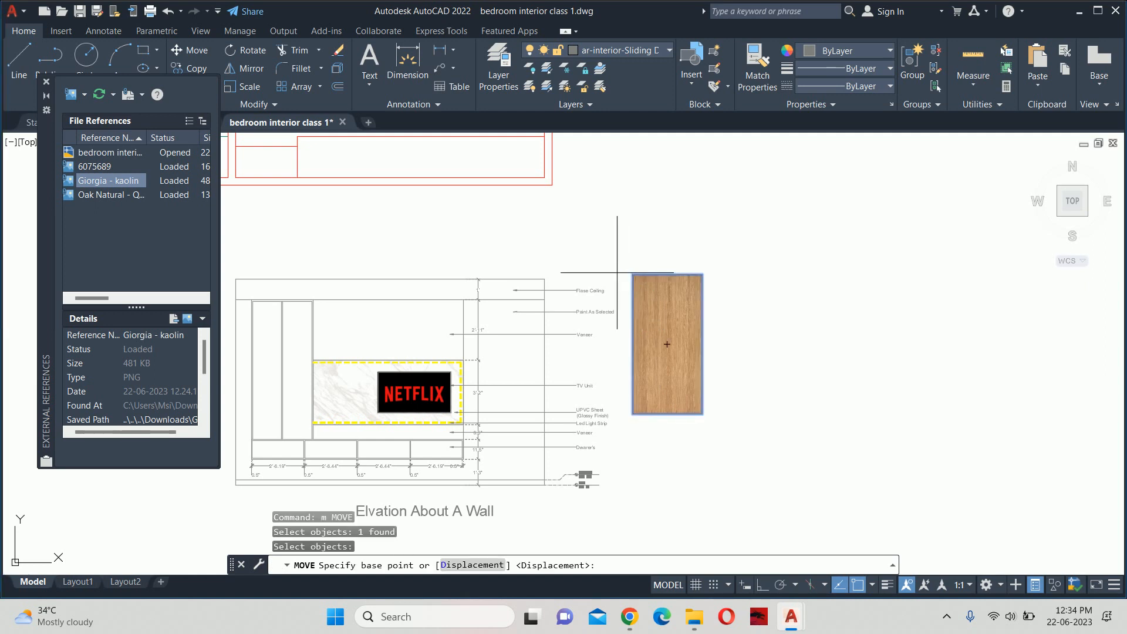
click(633, 273)
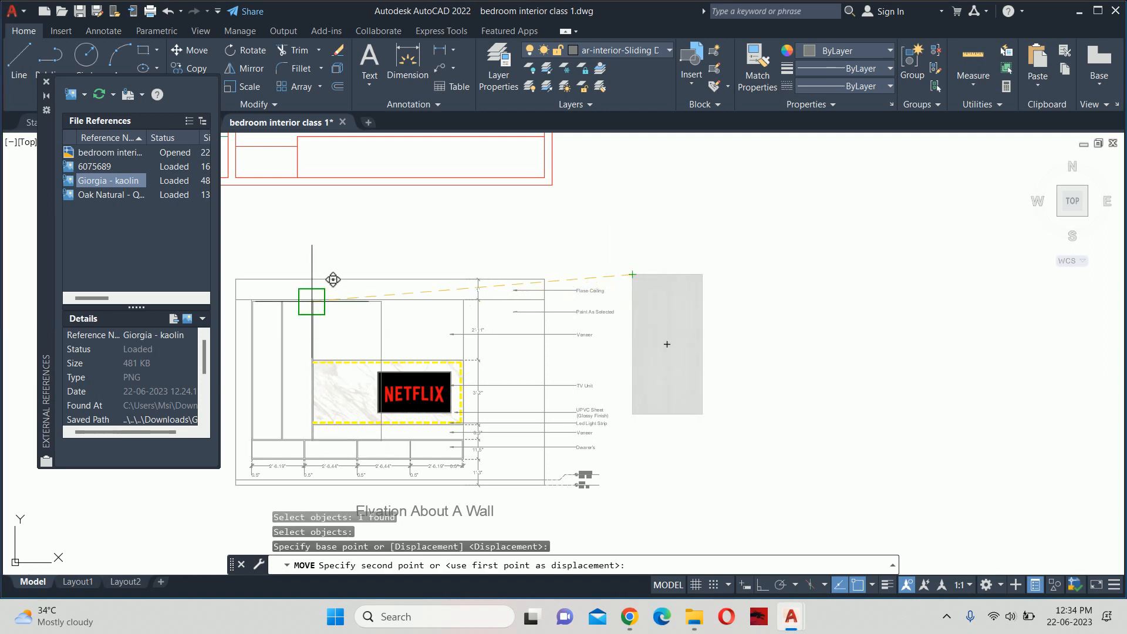
scroll(310, 299, up, 2)
scroll(310, 299, up, 2)
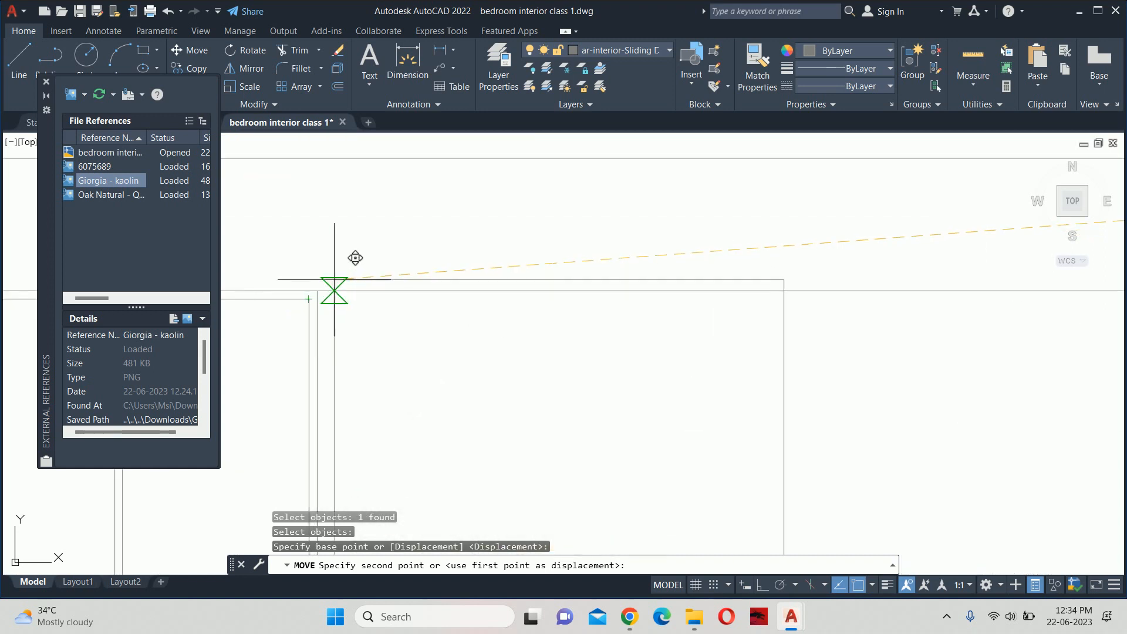
scroll(516, 294, down, 4)
key(Escape)
key(Escape)
key(Escape)
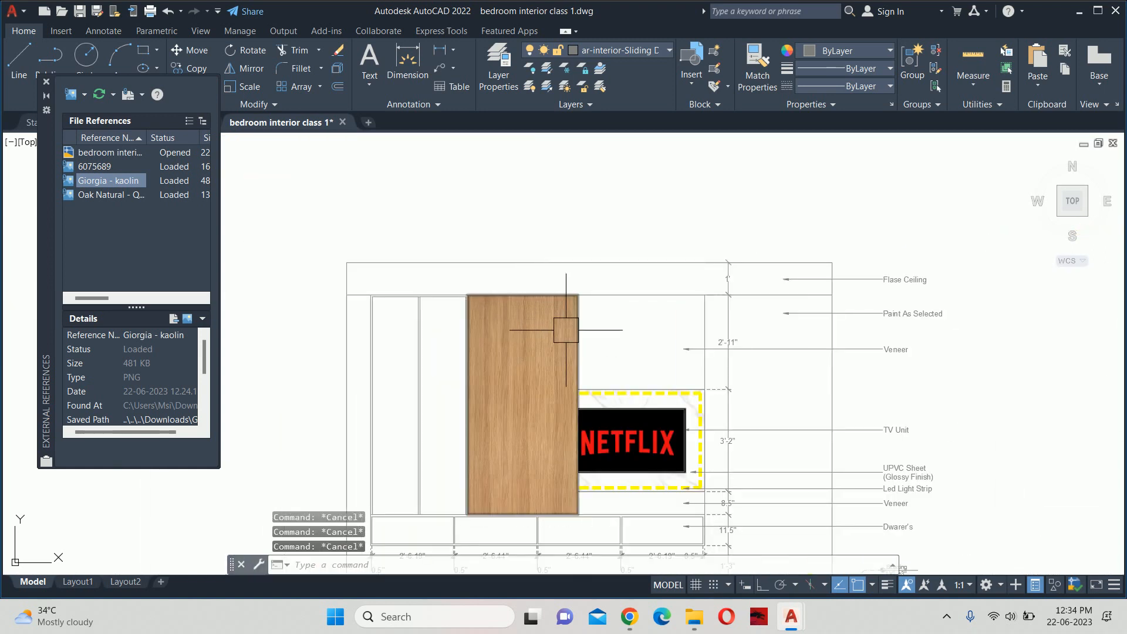
Copy the oak image twice, end to end, across the rest of the veneer wall area
text(co)
key(Return)
click(566, 330)
key(Return)
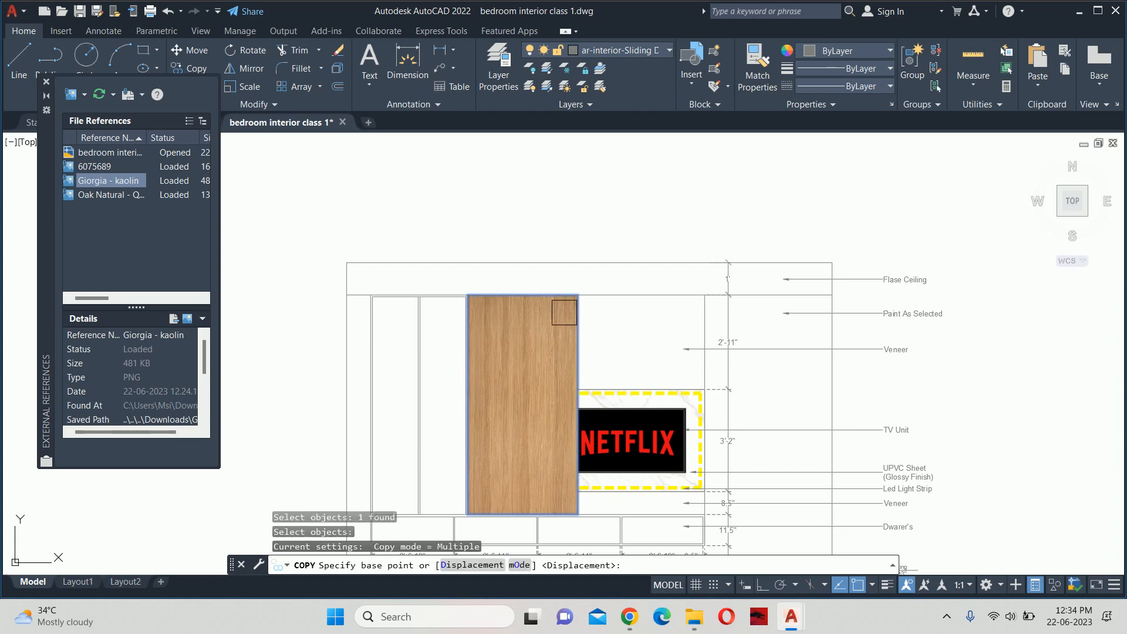
scroll(469, 285, up, 2)
click(466, 300)
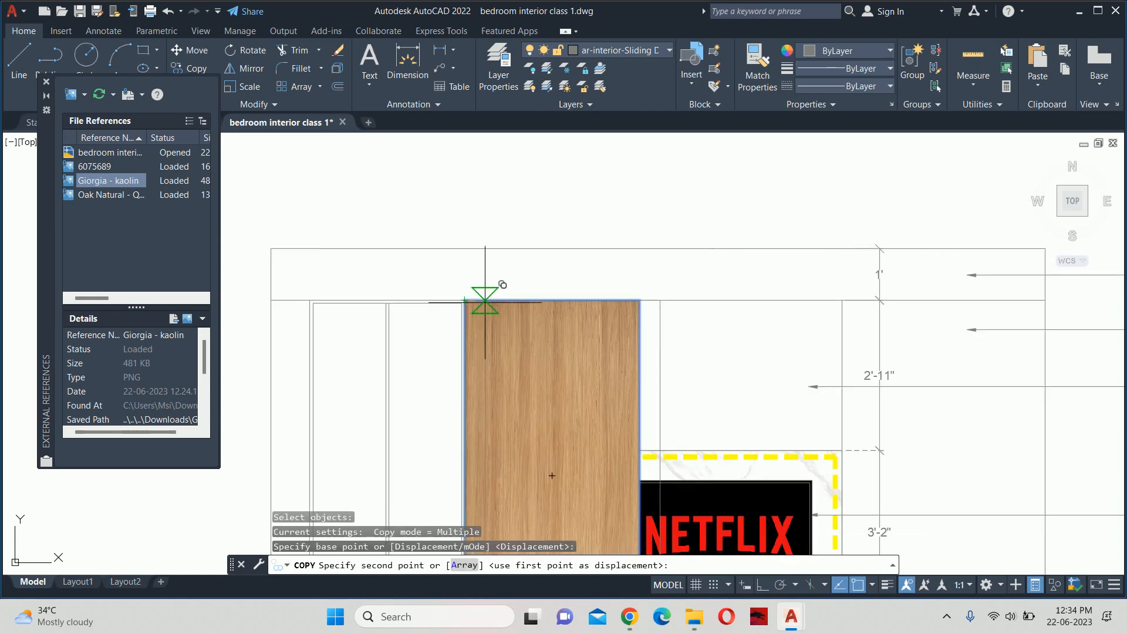
click(639, 300)
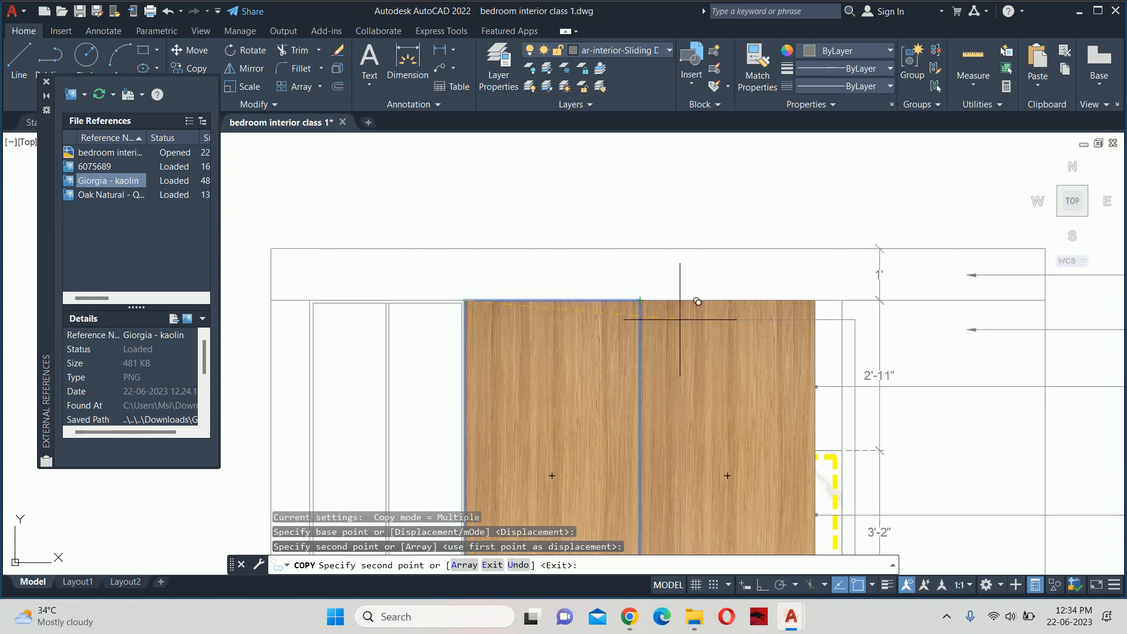
click(814, 300)
key(Escape)
Move the third oak image, which overhangs the wall unit, to the empty space beyond the elevation's labels
scroll(812, 335, down, 4)
text(m)
key(Return)
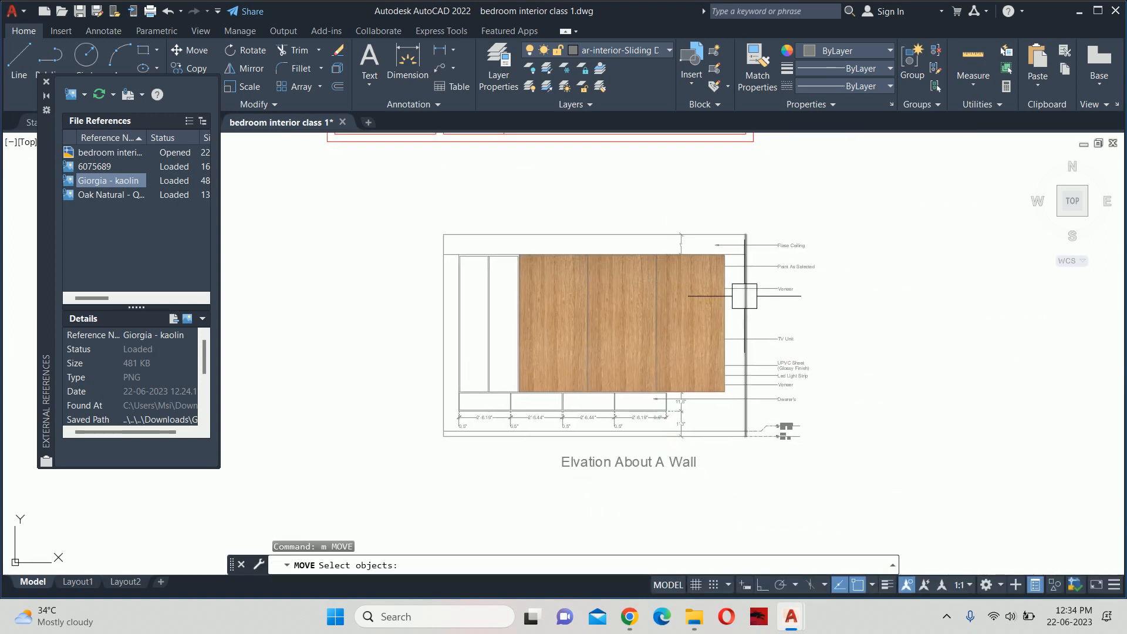
scroll(722, 281, up, 6)
click(727, 267)
key(Return)
click(676, 278)
scroll(904, 295, down, 2)
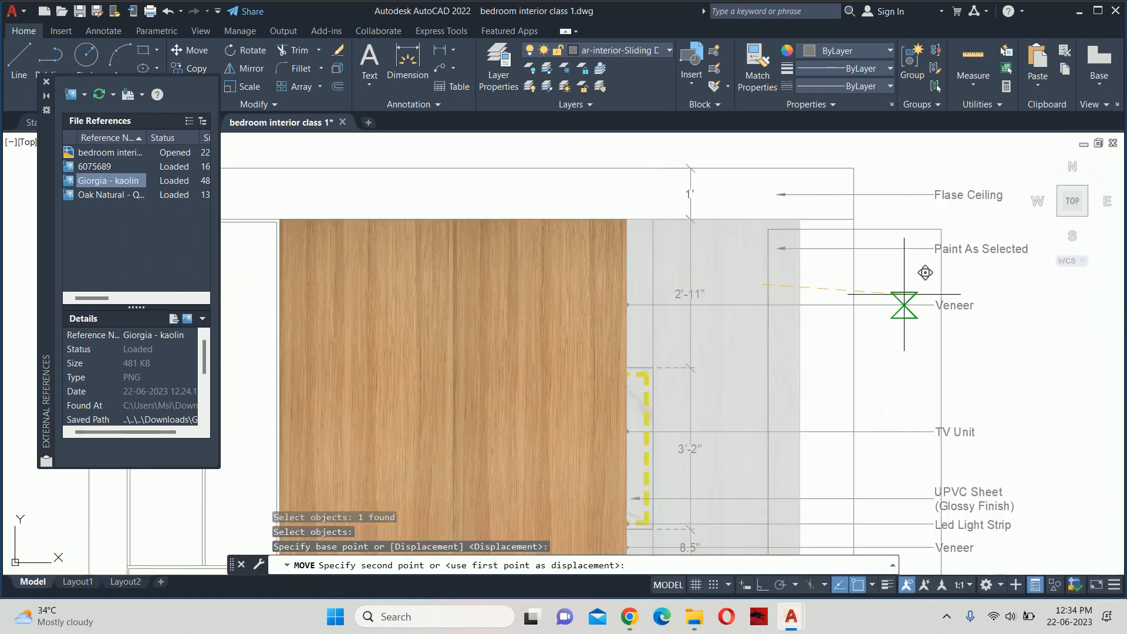
scroll(903, 293, down, 4)
click(834, 217)
key(Escape)
key(Escape)
key(Escape)
Draw a rectangle over the uncovered strip between the second oak image and the unit's outer edge, down to the drawer top
scroll(459, 232, up, 2)
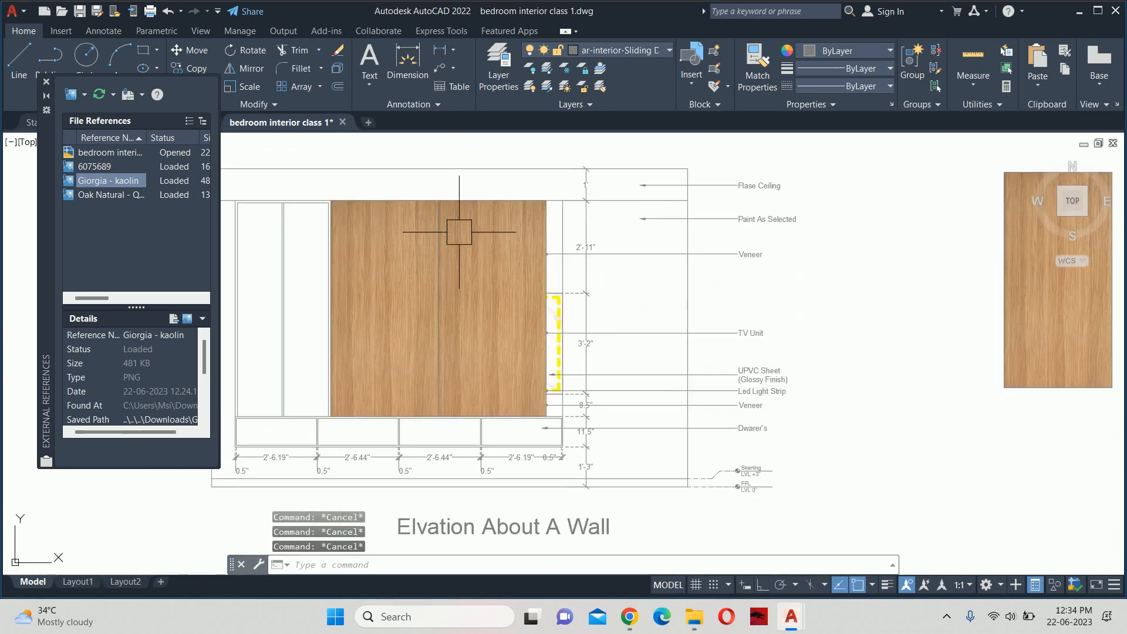
scroll(459, 232, up, 2)
text(rec)
key(Return)
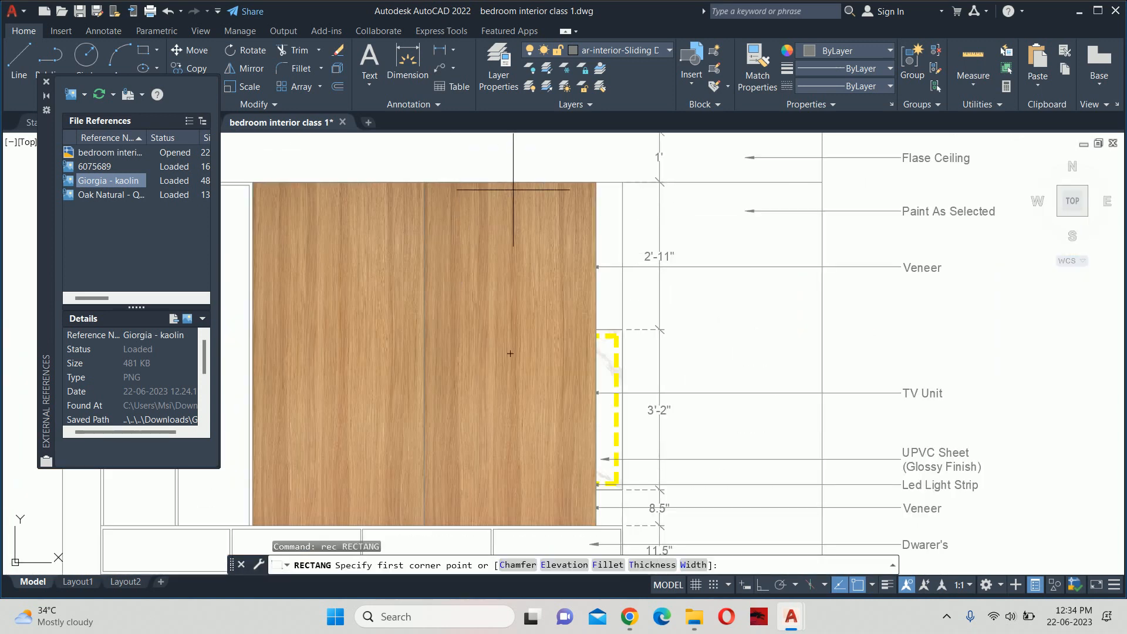
click(596, 182)
scroll(579, 317, down, 5)
scroll(577, 226, up, 8)
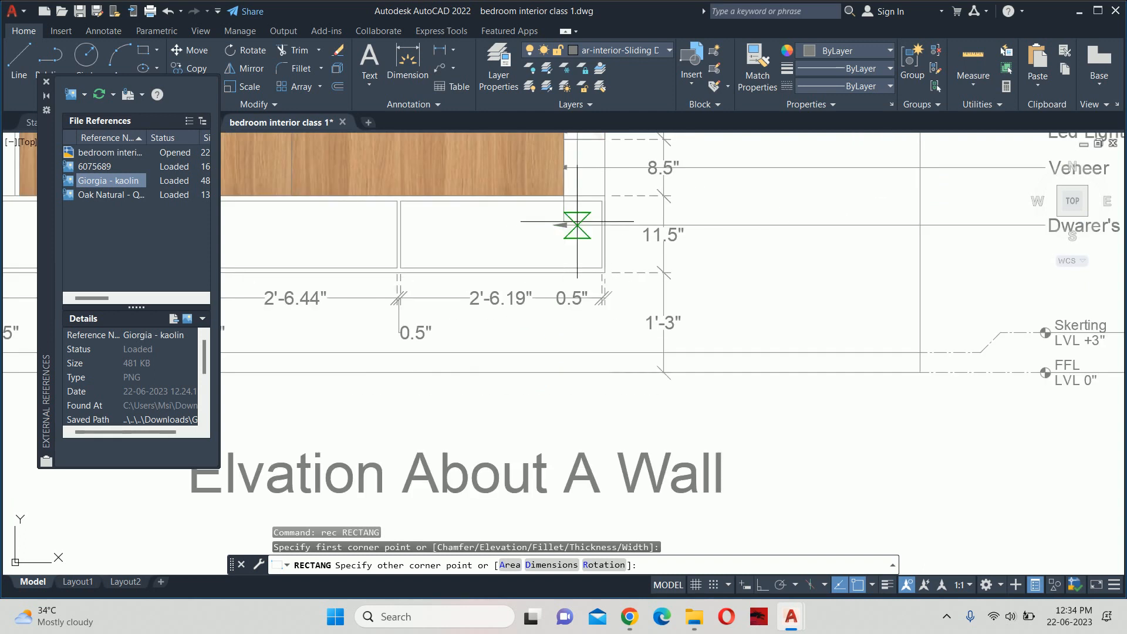
scroll(611, 193, up, 2)
key(Escape)
key(Escape)
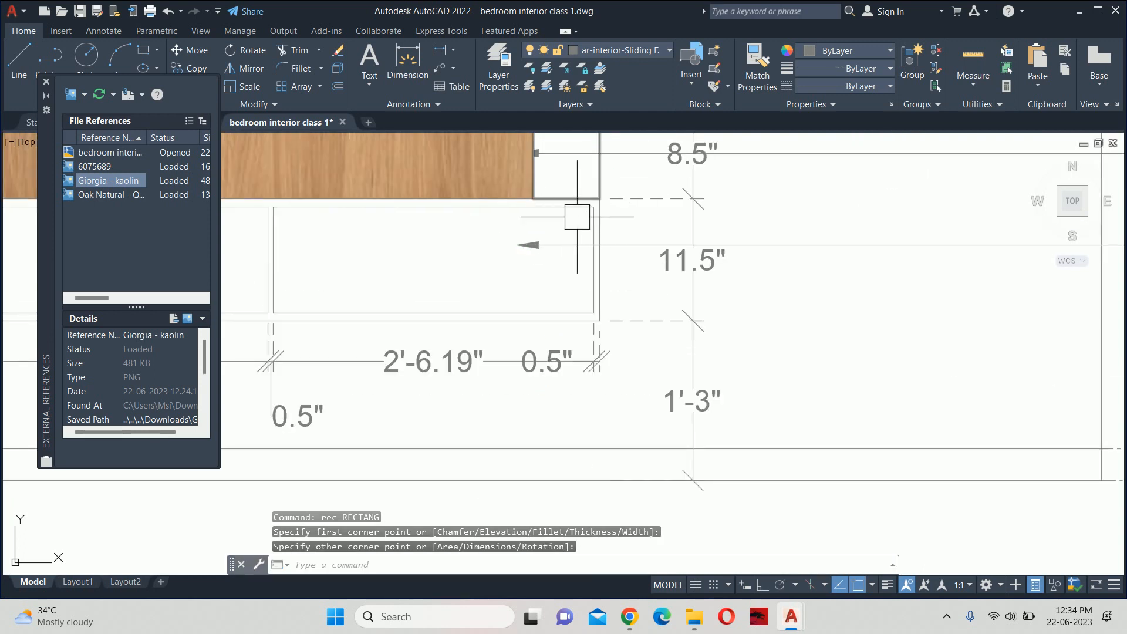
Move the strip rectangle by its upper-left corner onto the upper-left corner of the spare oak image
scroll(574, 213, down, 8)
middle_drag(525, 255, 508, 342)
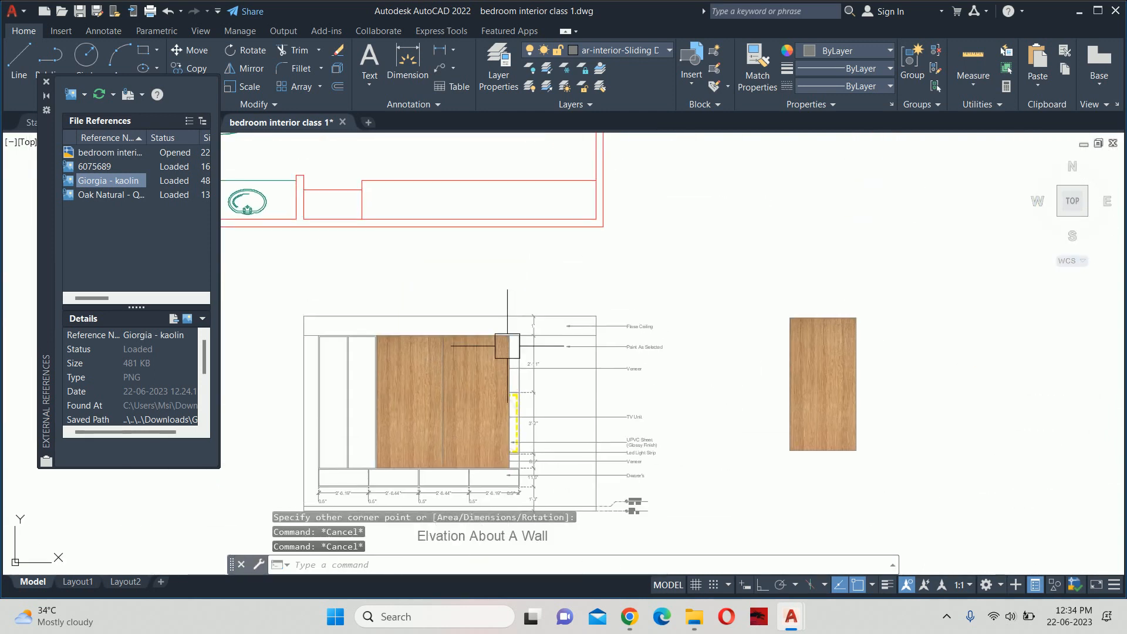
text(m)
key(Return)
scroll(513, 341, up, 5)
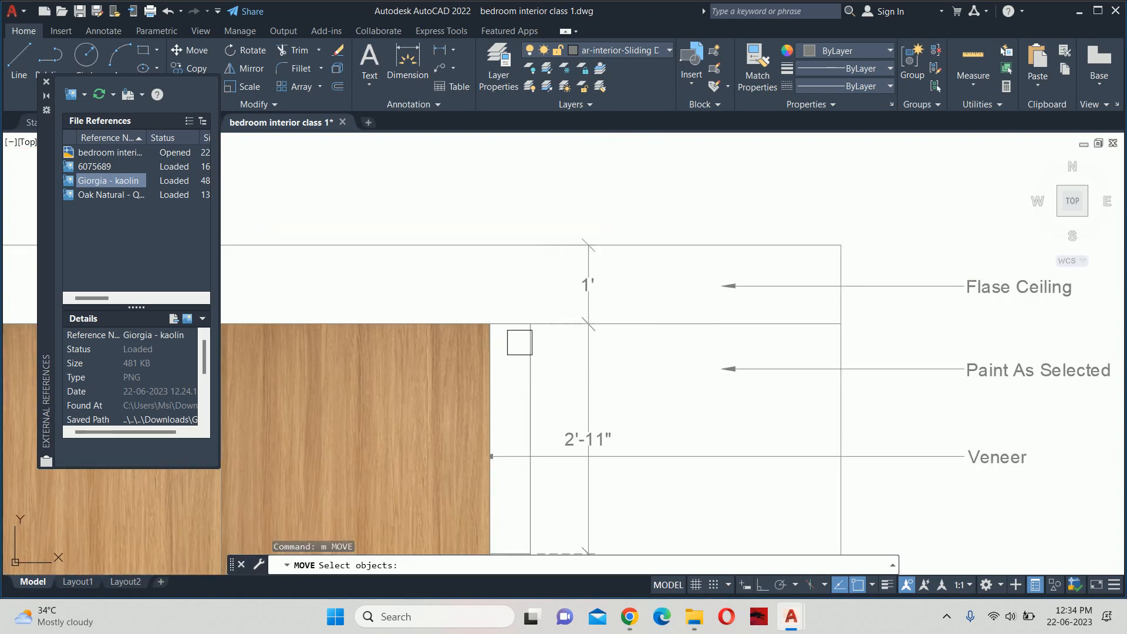
click(519, 342)
key(Return)
click(491, 323)
scroll(528, 372, down, 6)
middle_drag(528, 372, 476, 320)
click(654, 300)
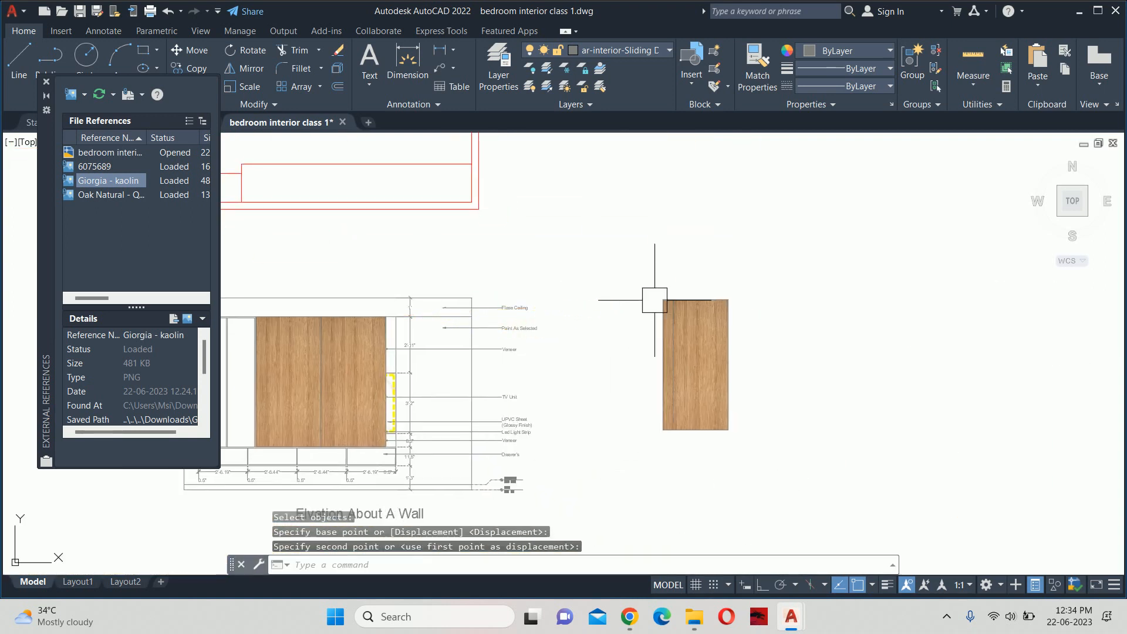
key(Escape)
key(Escape)
Send the two oak images on the wall unit to the back of the draw order
scroll(427, 345, up, 6)
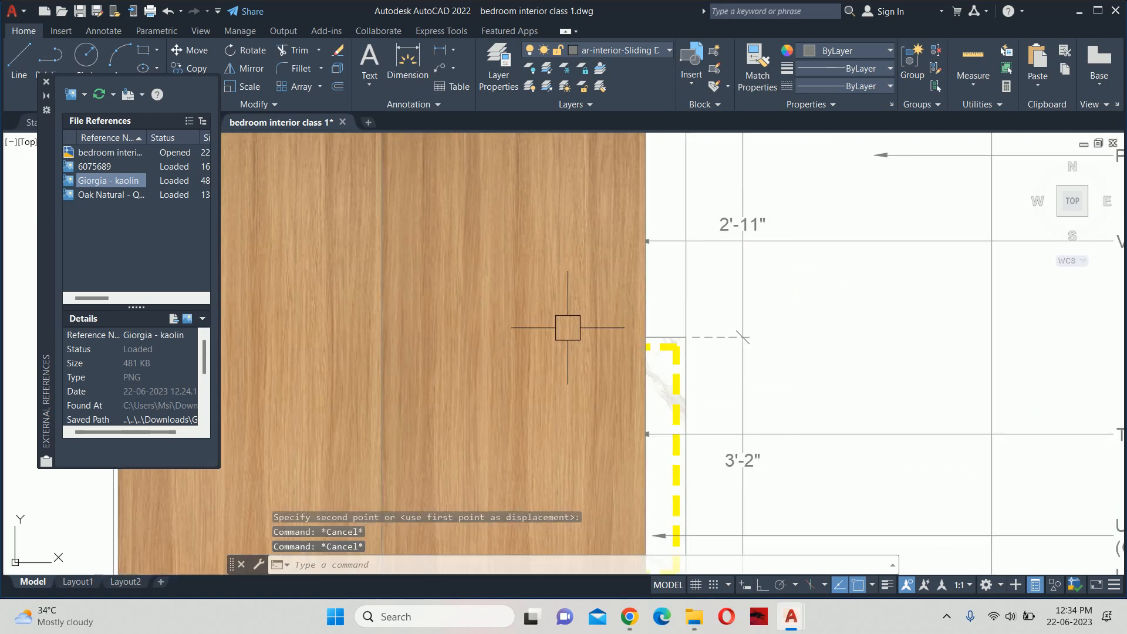
scroll(567, 328, down, 6)
scroll(531, 308, up, 2)
key(Escape)
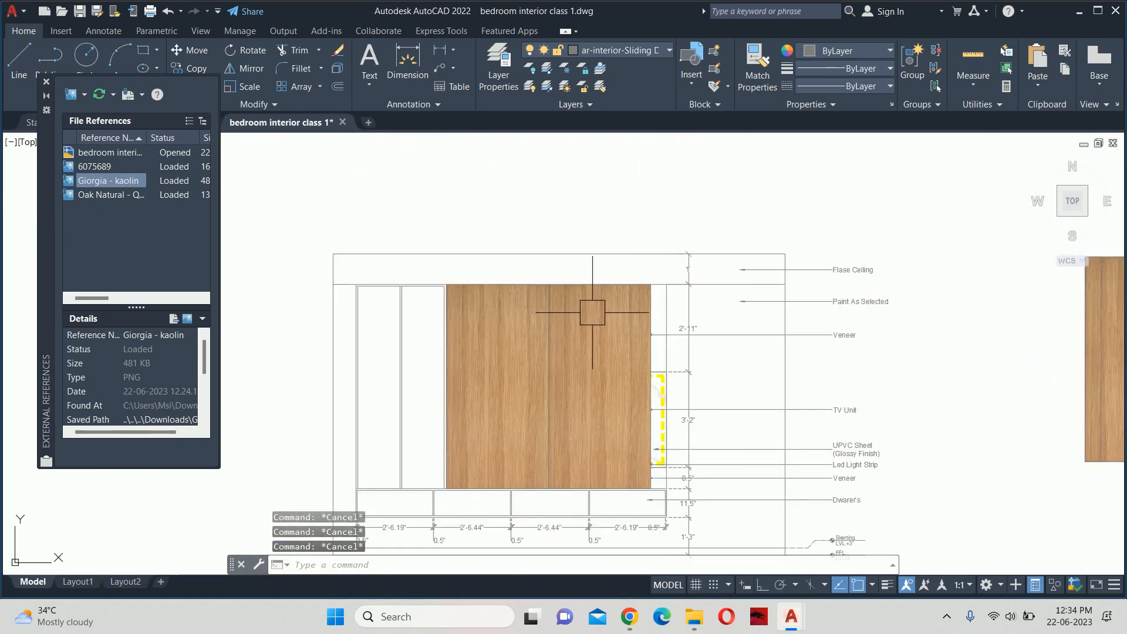
scroll(616, 308, up, 2)
click(656, 293)
click(629, 294)
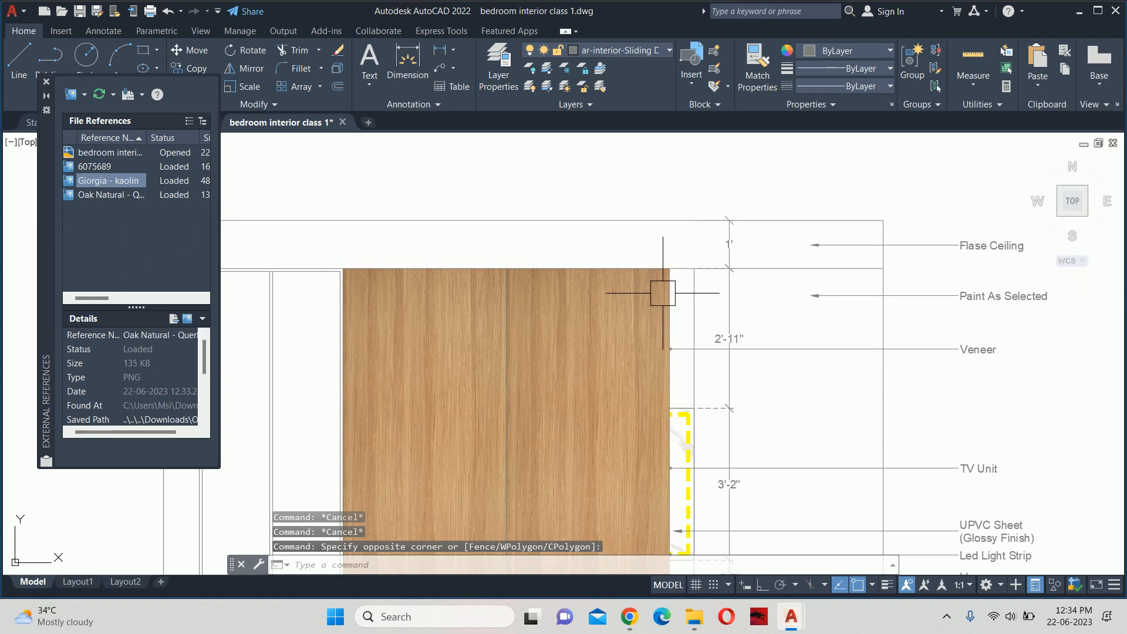
click(663, 294)
click(423, 268)
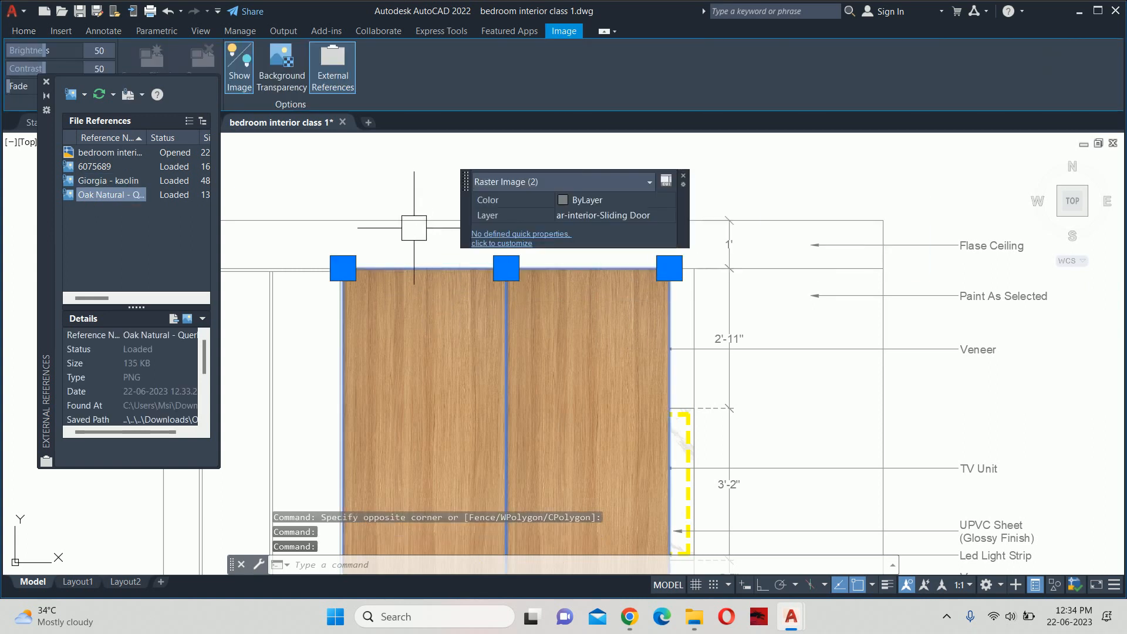
right_click(399, 183)
mouse_move(469, 353)
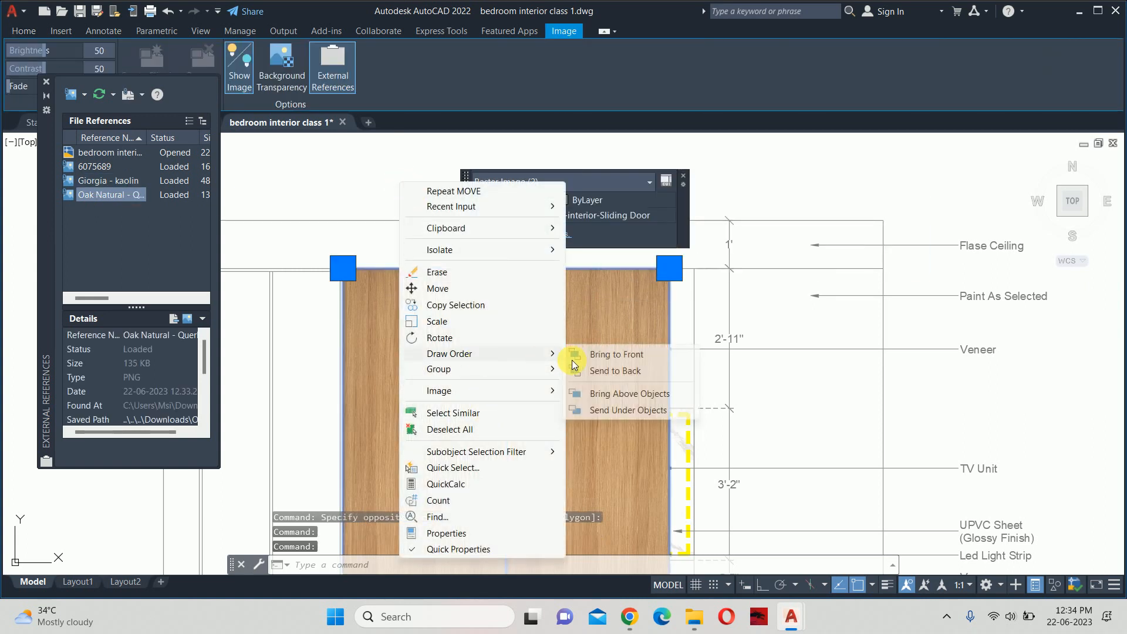
click(615, 370)
key(Escape)
key(Escape)
scroll(551, 320, down, 4)
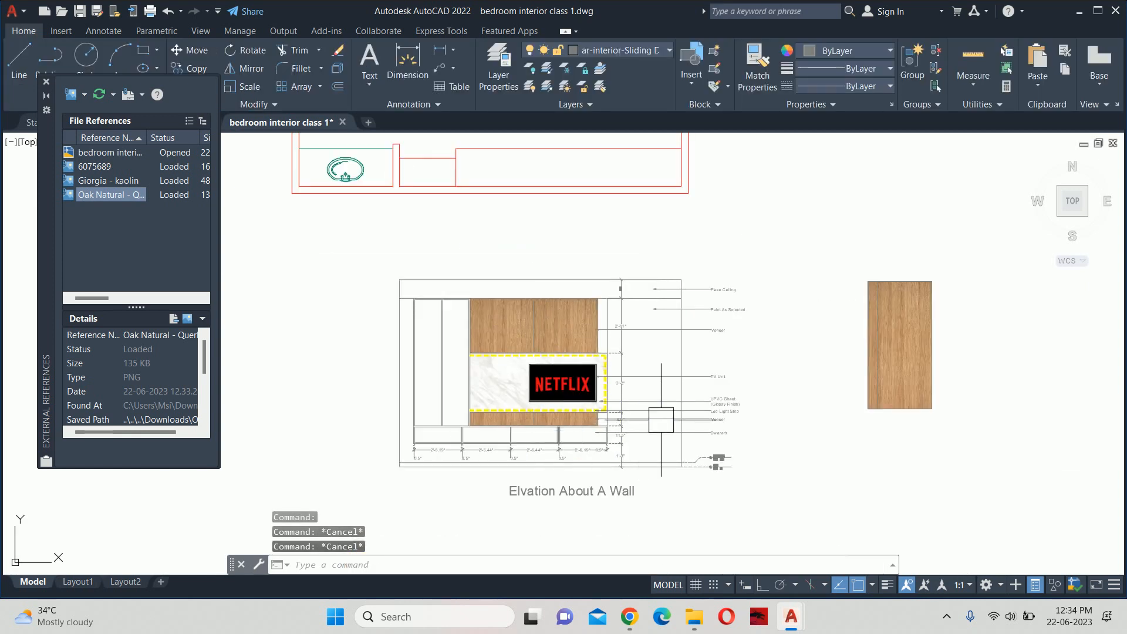
Clip the spare oak image to the strip rectangle, using the rectangle's polyline as a new clipping boundary
scroll(805, 394, up, 2)
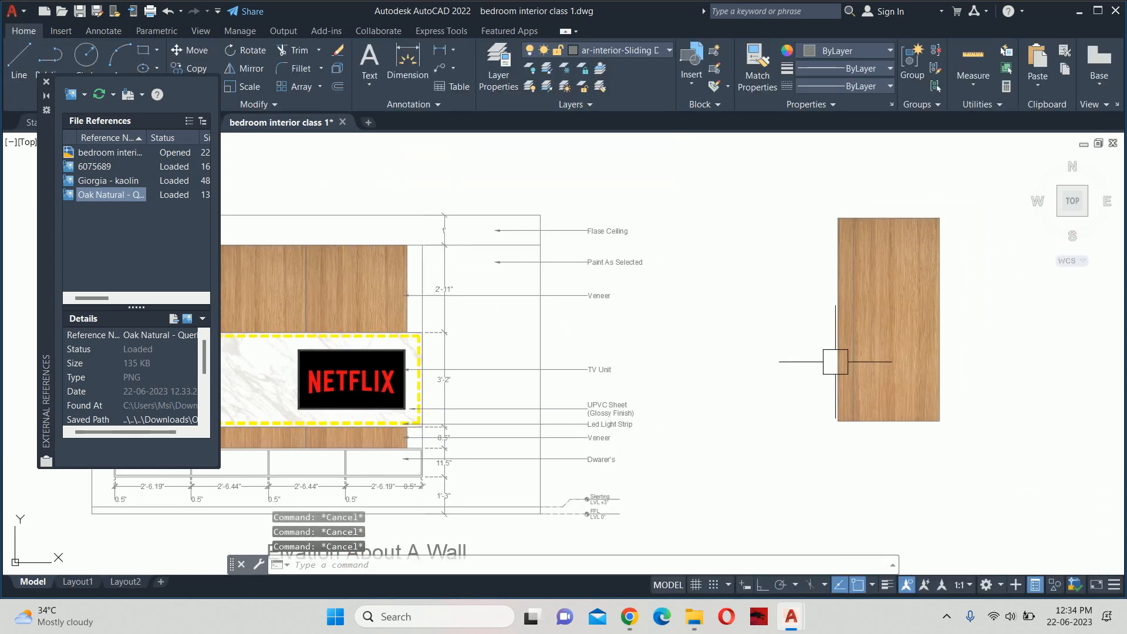
middle_drag(835, 361, 753, 388)
text(clip)
key(Return)
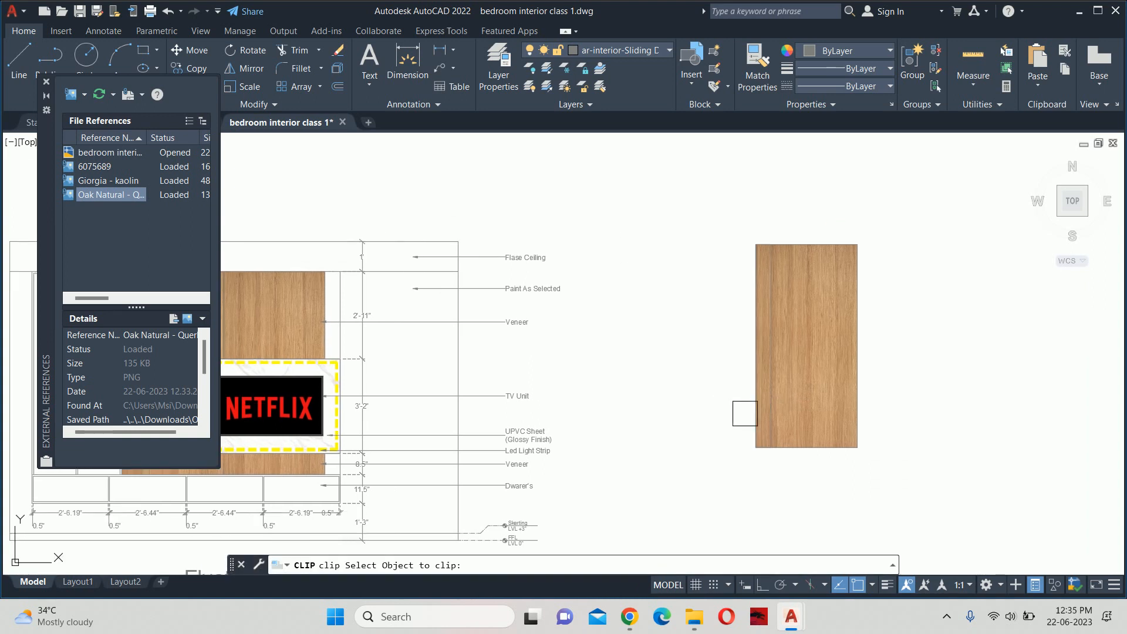
click(853, 298)
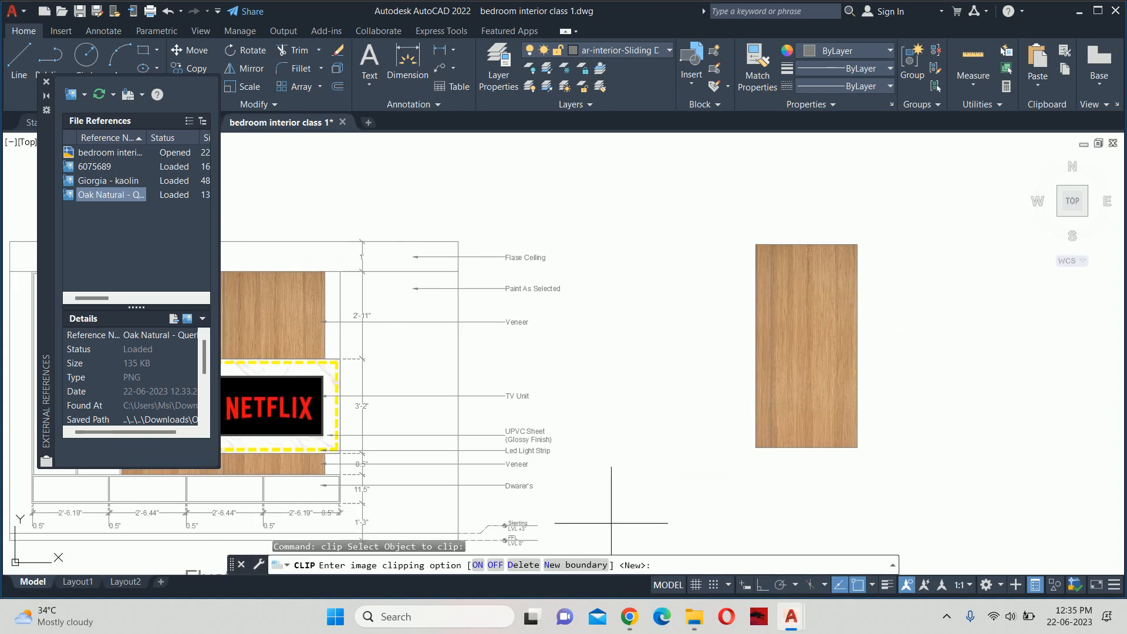
click(575, 564)
click(375, 565)
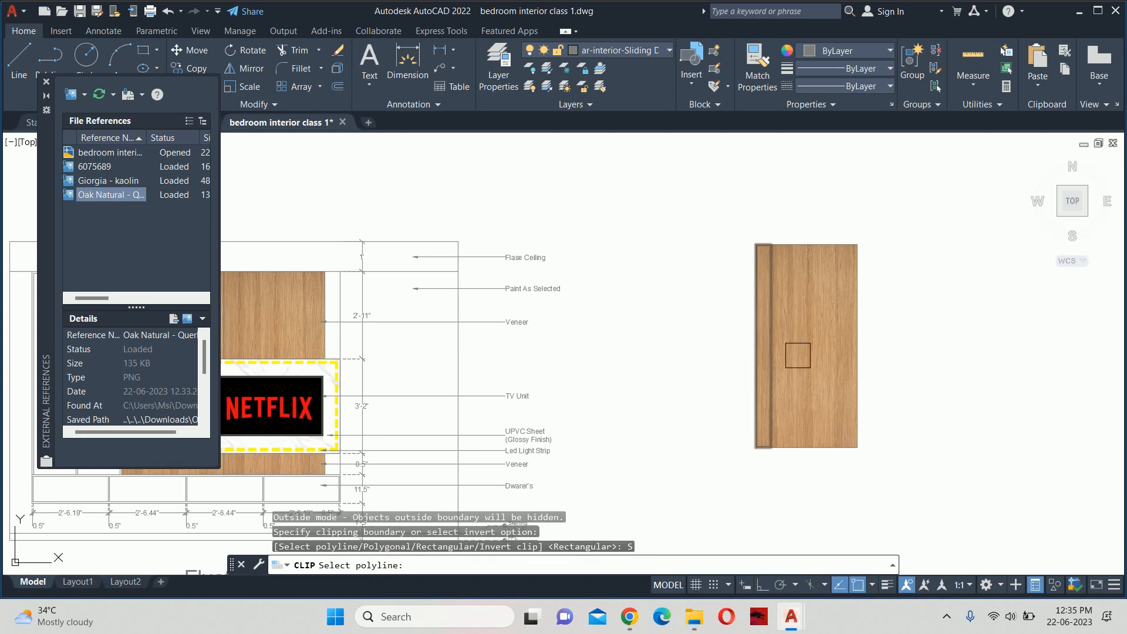
click(769, 329)
key(Escape)
key(Escape)
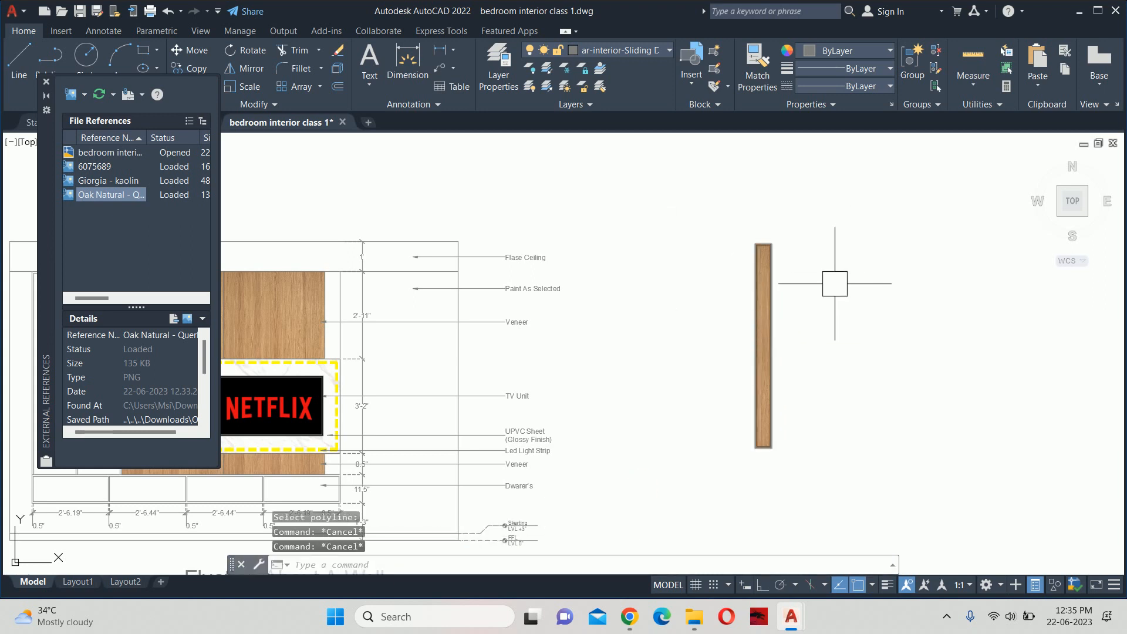
text(m)
key(Return)
click(768, 311)
key(Return)
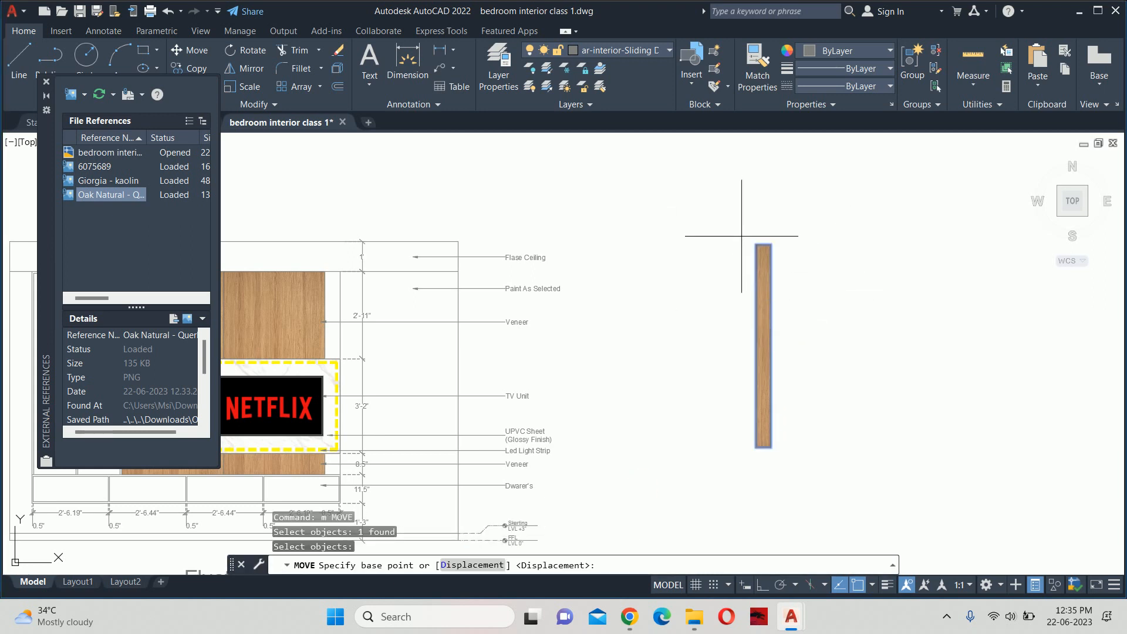
key(Escape)
click(753, 246)
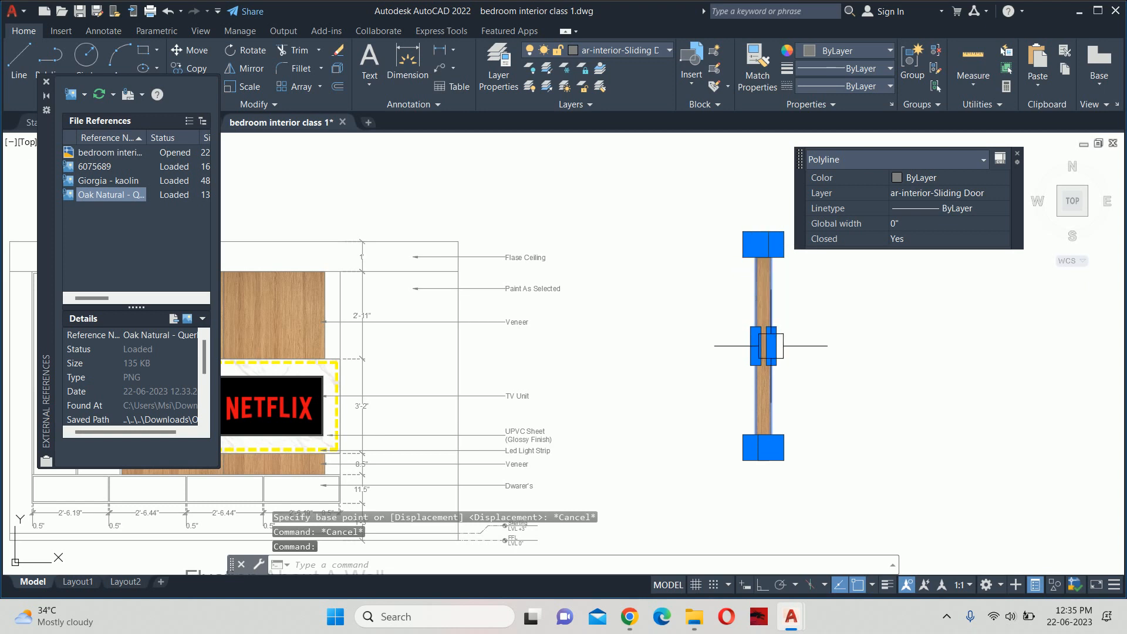
key(Escape)
Move the clipped oak strip by its upper-left corner onto the upper-right corner of the second oak image
text(m)
key(Return)
click(757, 323)
key(Return)
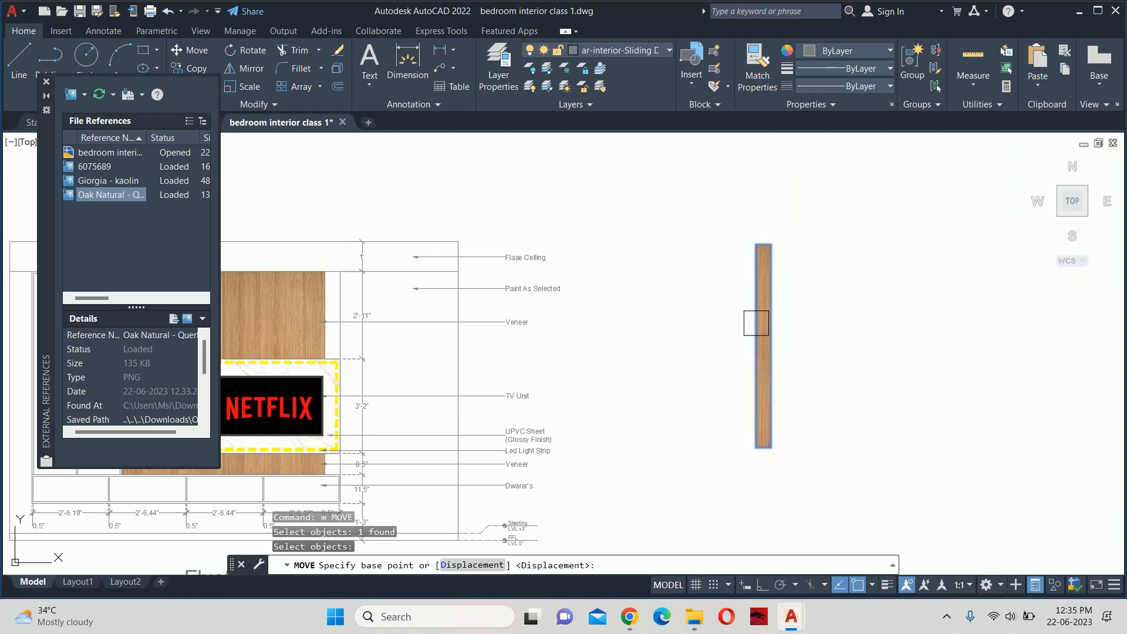
click(756, 244)
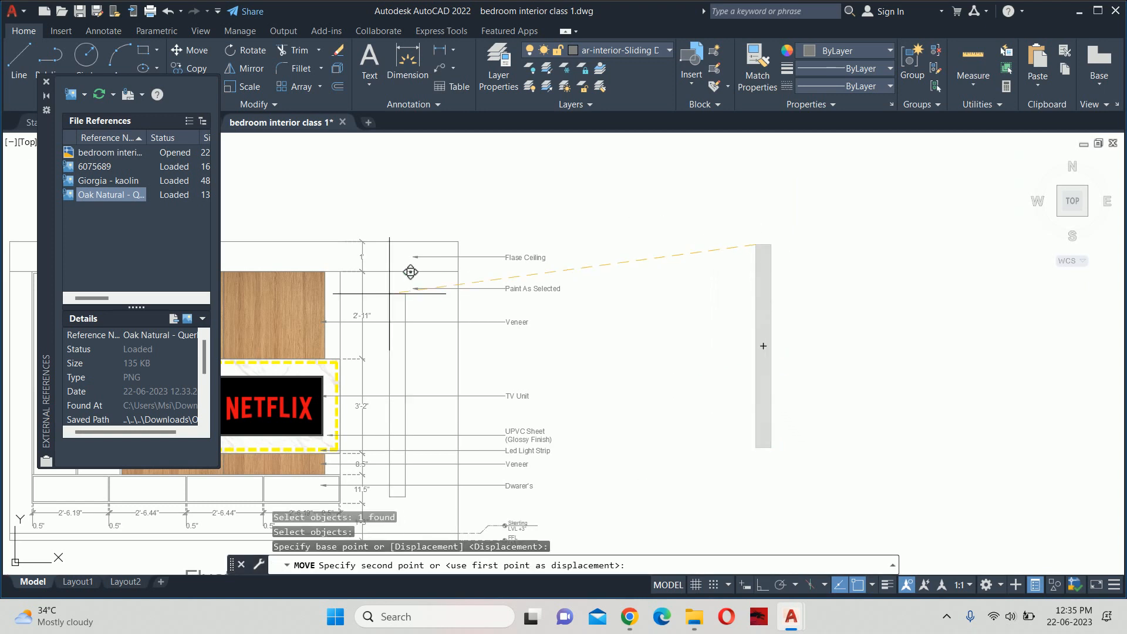
click(324, 271)
key(Escape)
key(Escape)
scroll(324, 335, down, 2)
scroll(644, 267, up, 5)
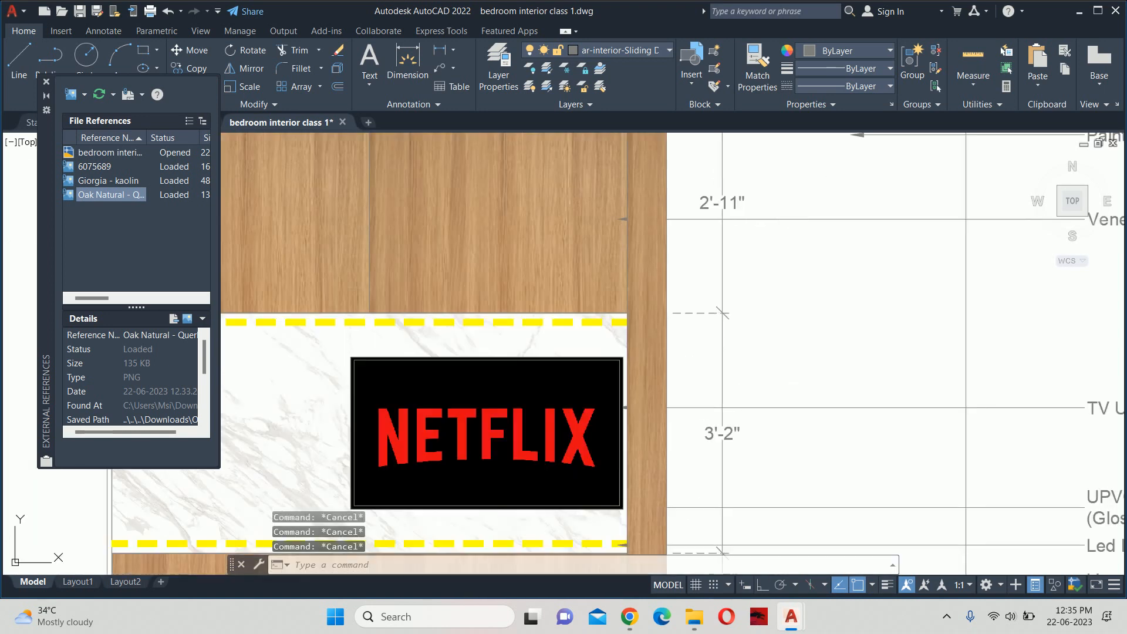
Send the clipped oak strip at the wall unit's outer edge to the back of the draw order
click(641, 226)
key(Escape)
click(644, 284)
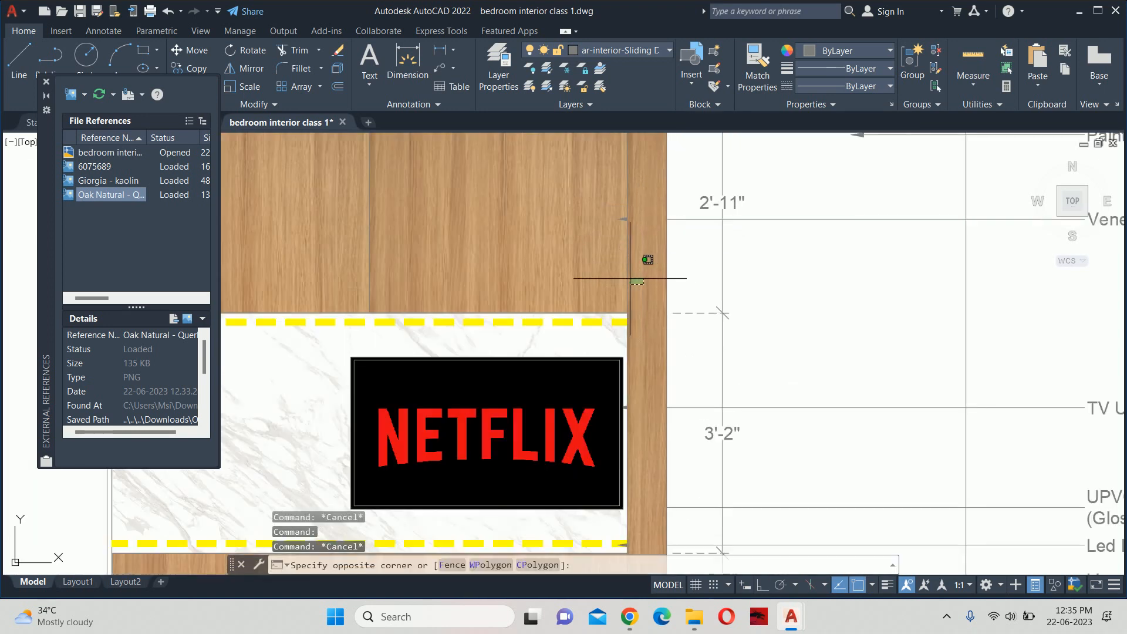
click(604, 206)
key(Escape)
click(666, 283)
middle_drag(547, 277, 400, 275)
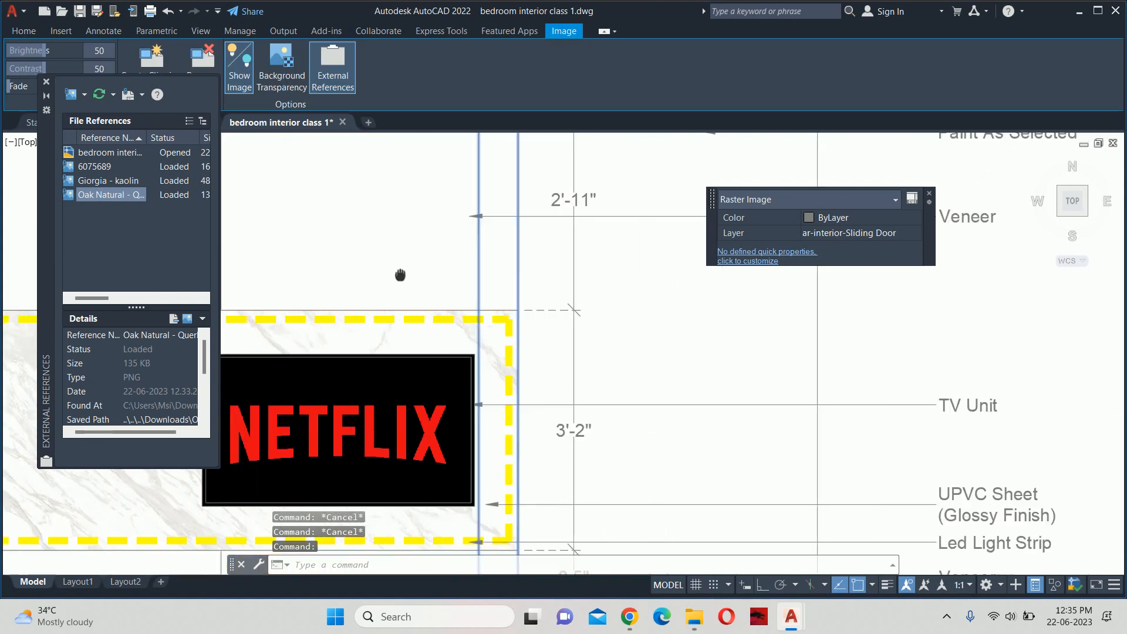
scroll(399, 274, down, 4)
right_click(677, 201)
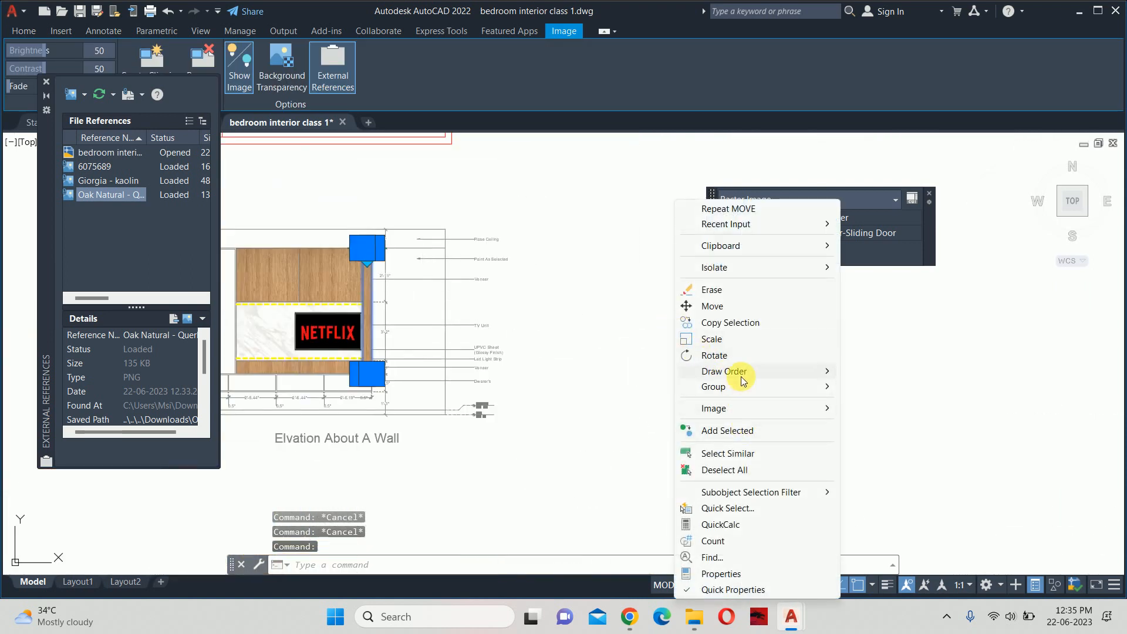
mouse_move(743, 371)
click(868, 388)
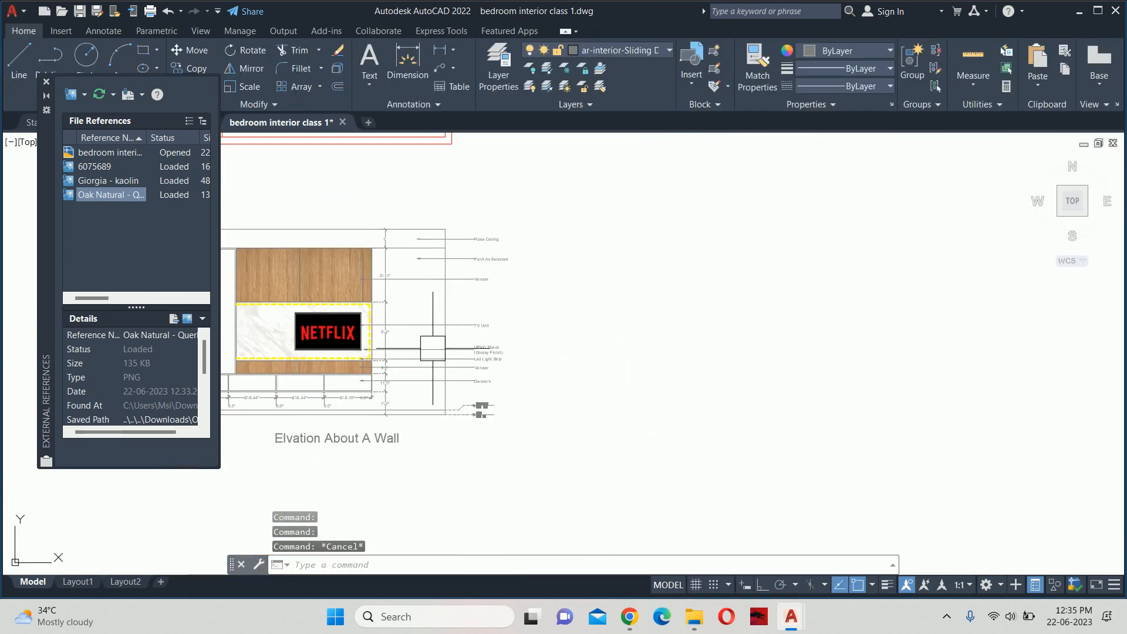
key(Escape)
middle_drag(350, 319, 697, 312)
scroll(697, 310, up, 4)
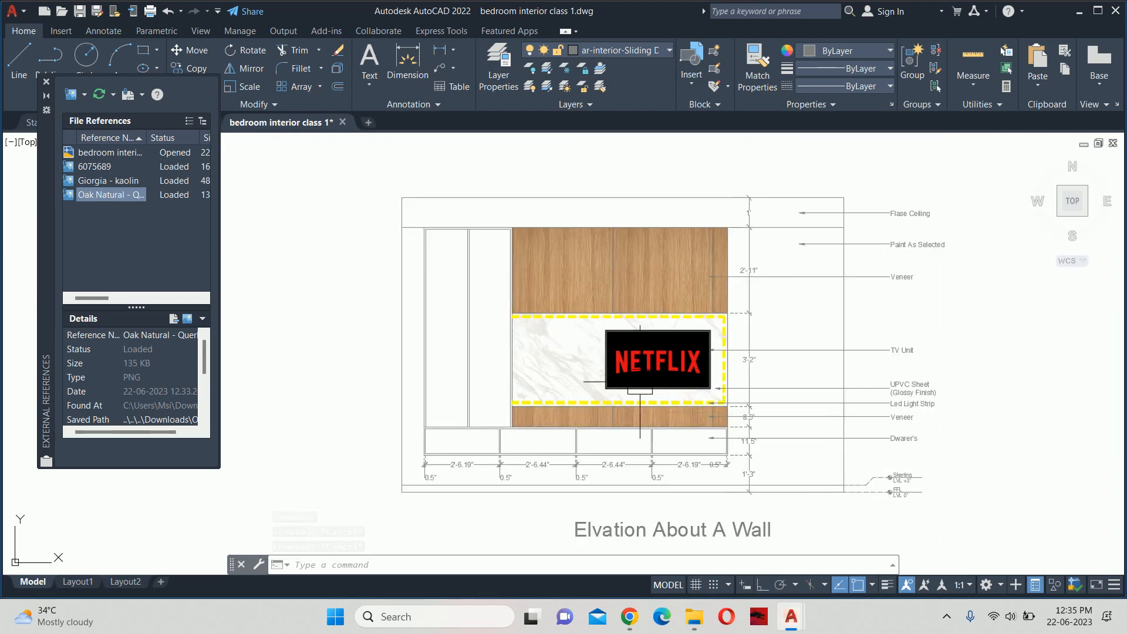
scroll(583, 311, up, 2)
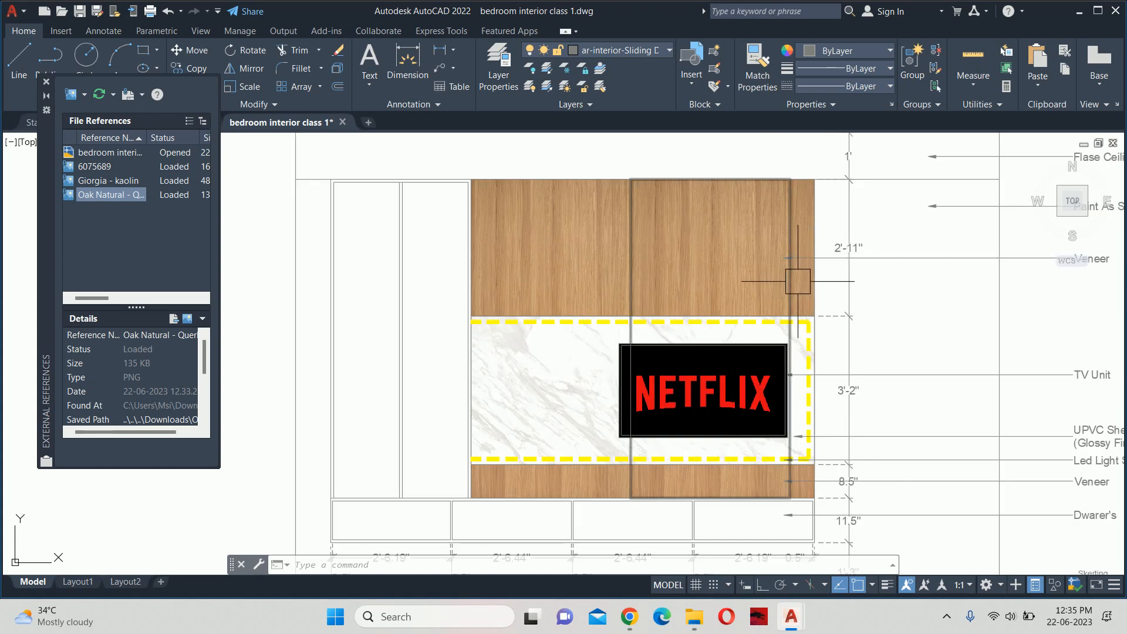
scroll(732, 337, up, 2)
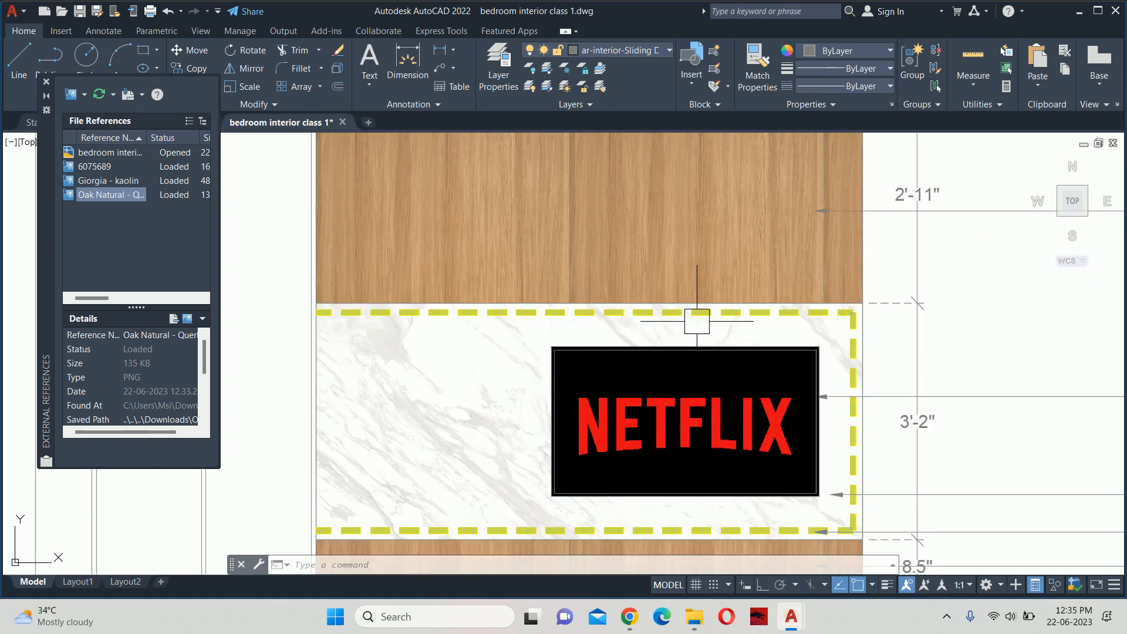
scroll(687, 329, down, 2)
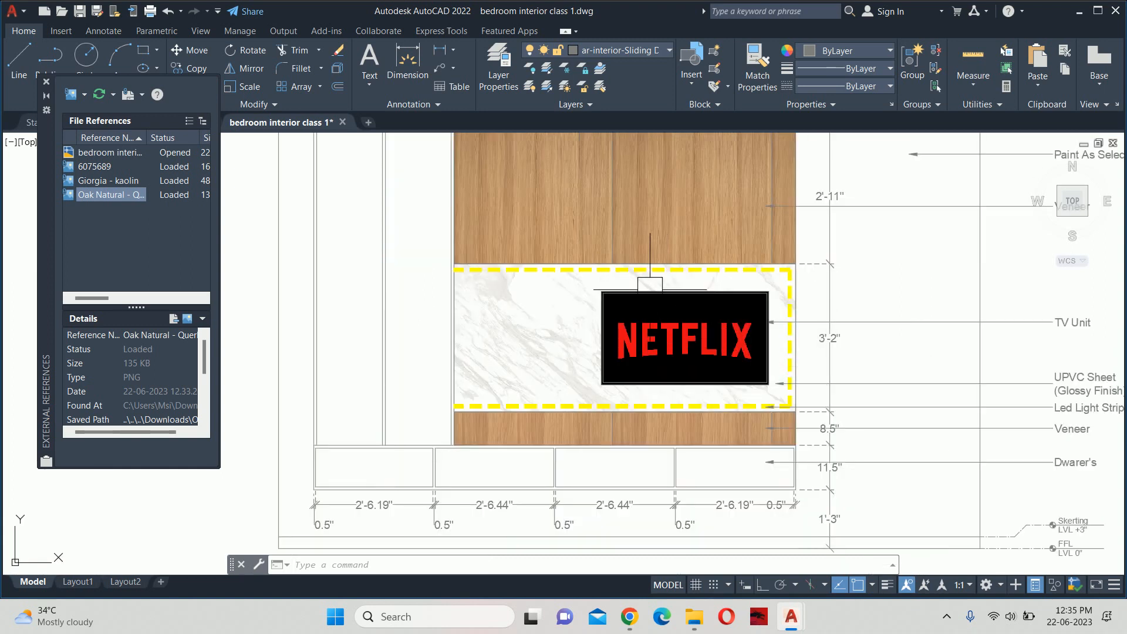
scroll(648, 285, down, 2)
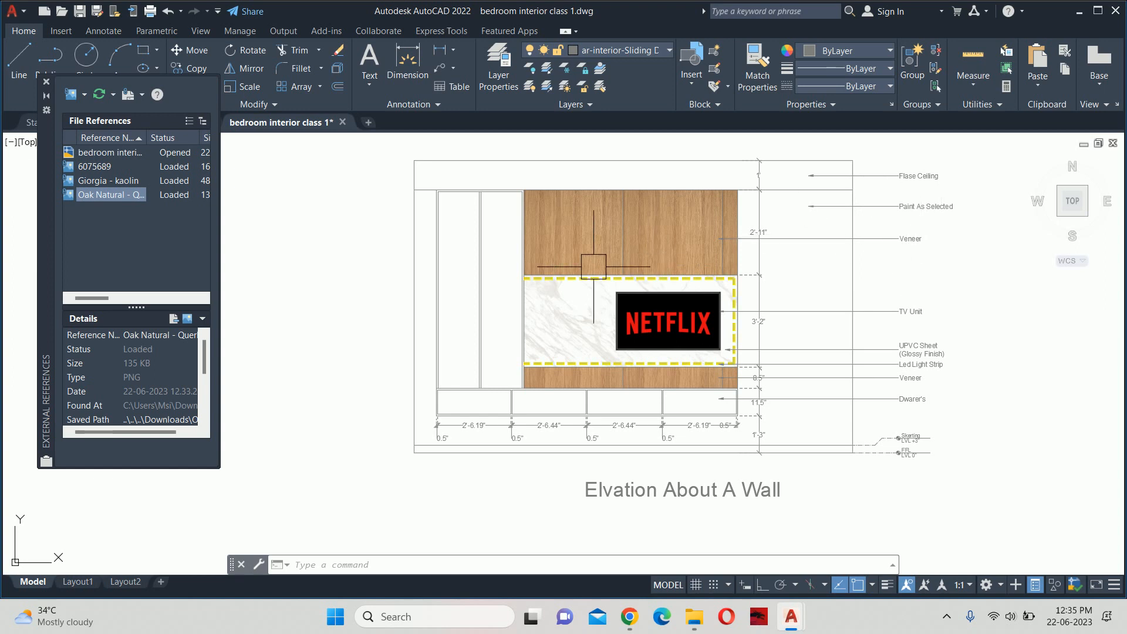
Copy the whole dressed elevation with its labels and title horizontally into the empty space beside it, with Ortho on
middle_drag(609, 273, 452, 293)
scroll(508, 277, down, 5)
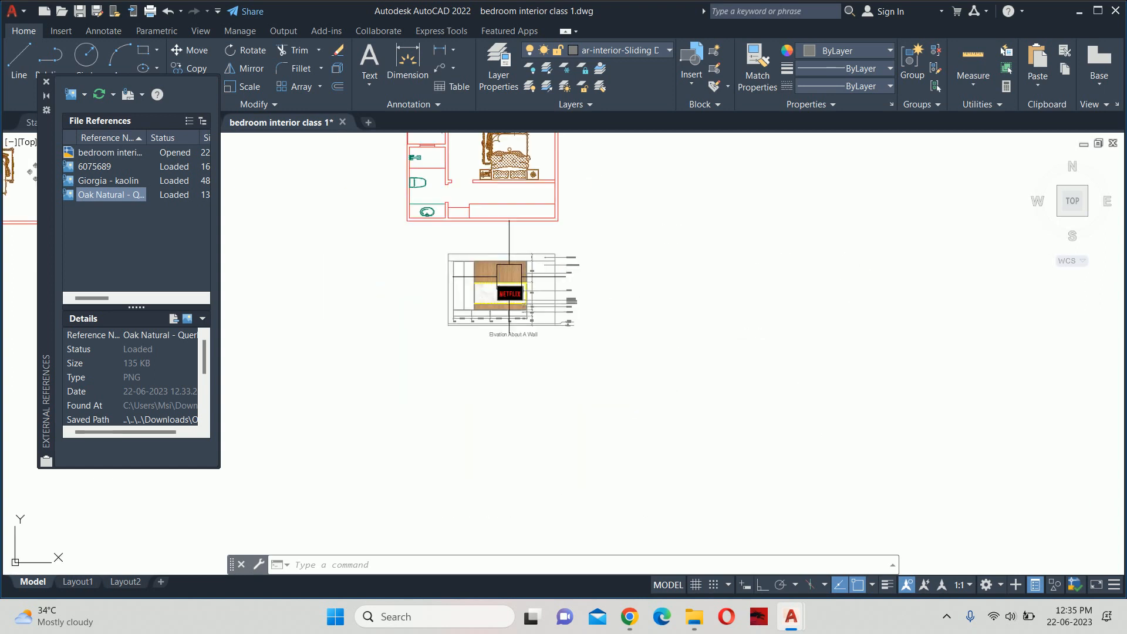
text(co)
key(Return)
scroll(469, 235, up, 1)
click(398, 238)
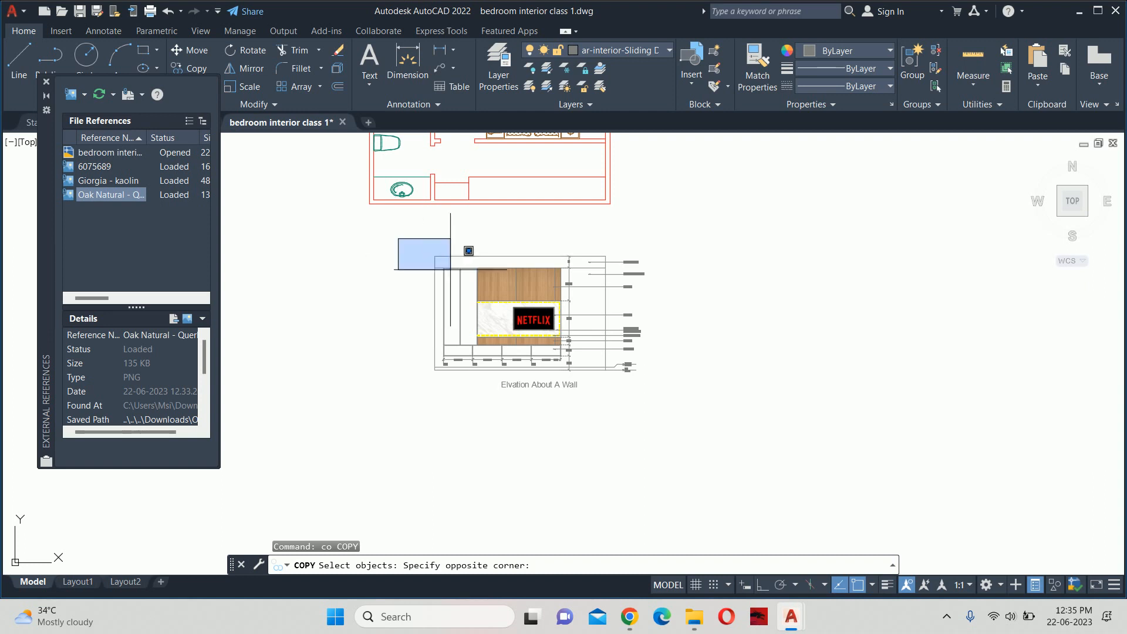
click(821, 463)
key(Return)
click(493, 425)
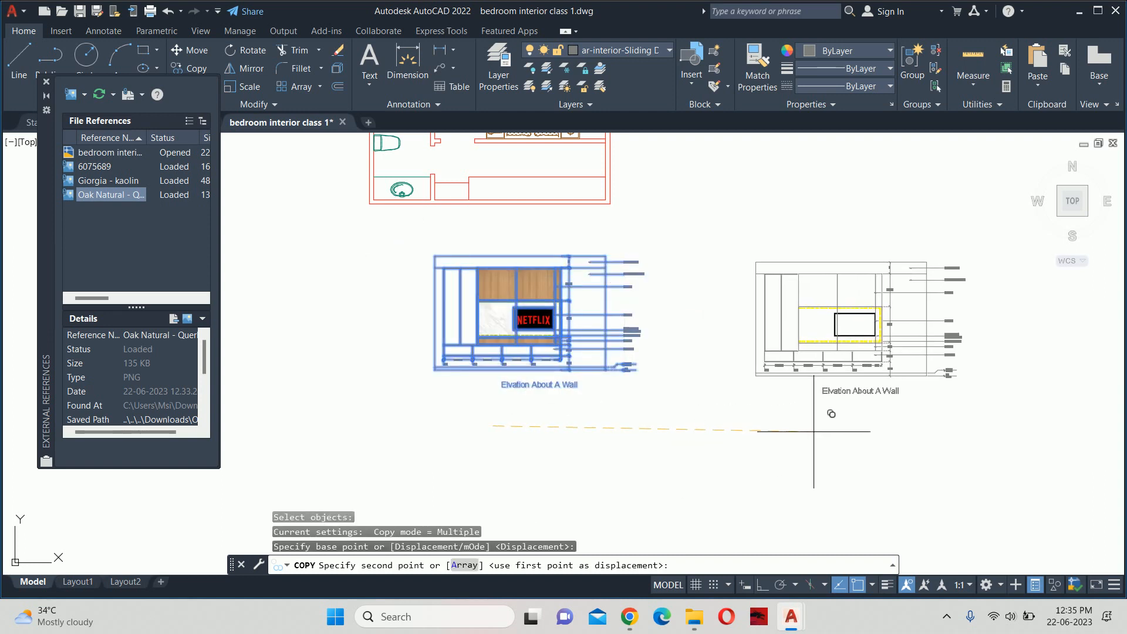
click(763, 586)
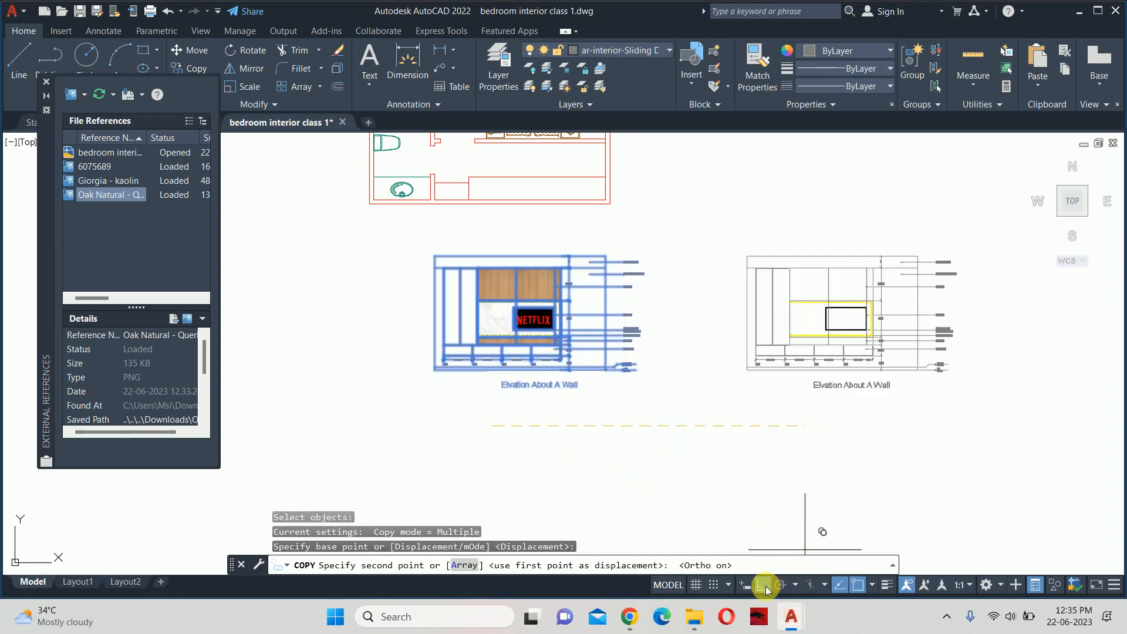
click(754, 429)
key(Escape)
key(Escape)
Delete the two full oak images and the narrow oak strip from the copied elevation
scroll(800, 298, up, 5)
click(750, 301)
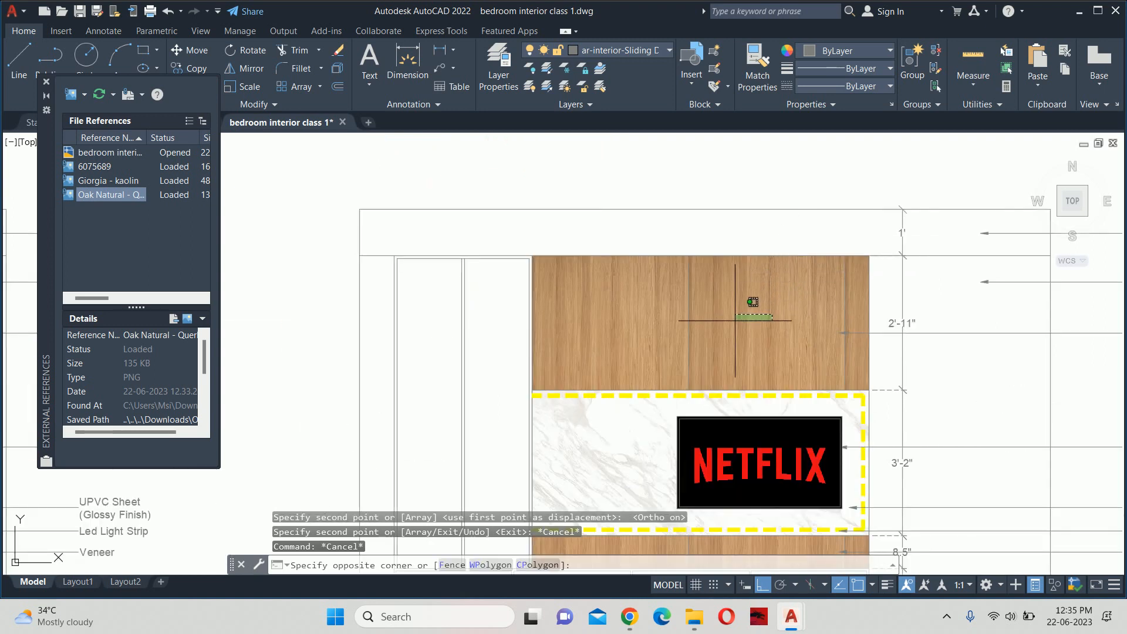
click(684, 317)
key(Delete)
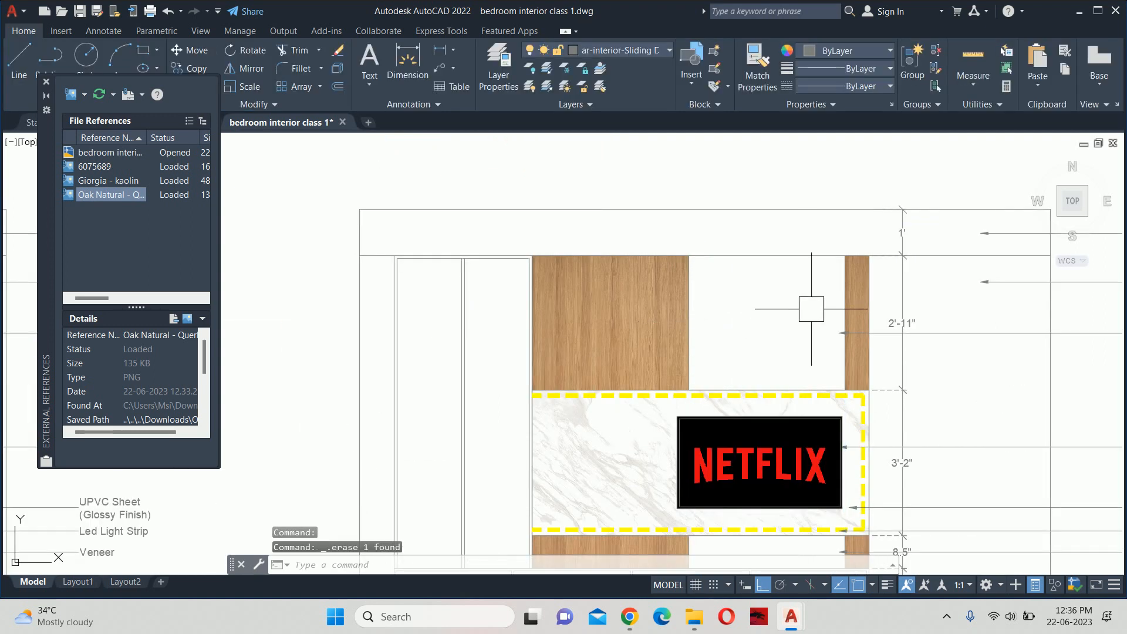
click(830, 299)
key(Delete)
click(674, 305)
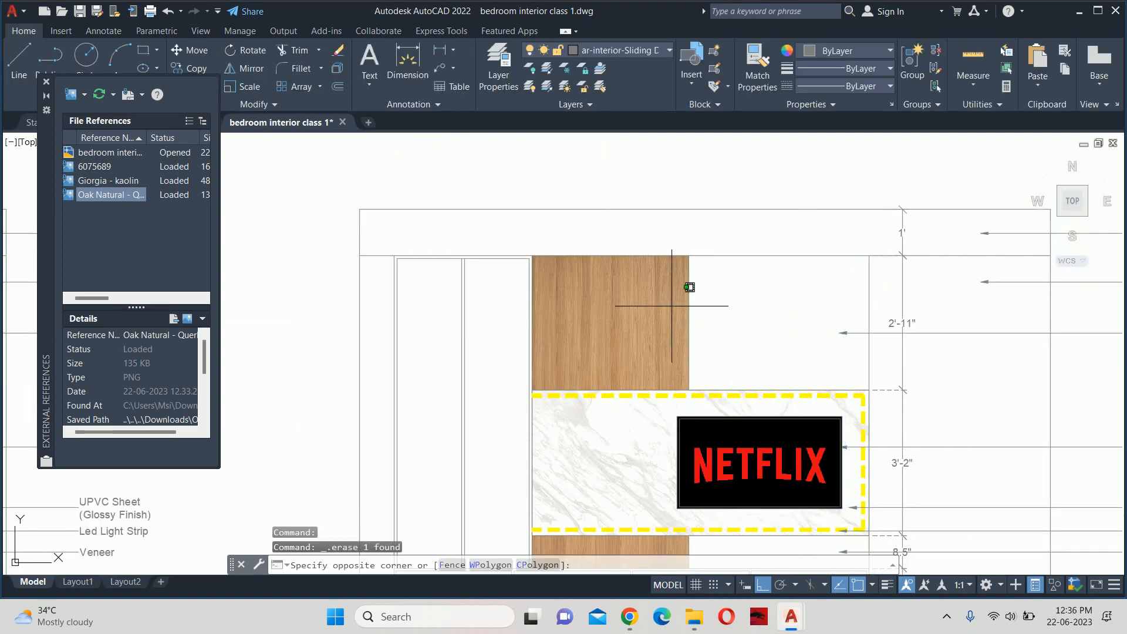
click(677, 307)
click(681, 307)
key(Delete)
scroll(599, 326, down, 4)
scroll(598, 326, up, 4)
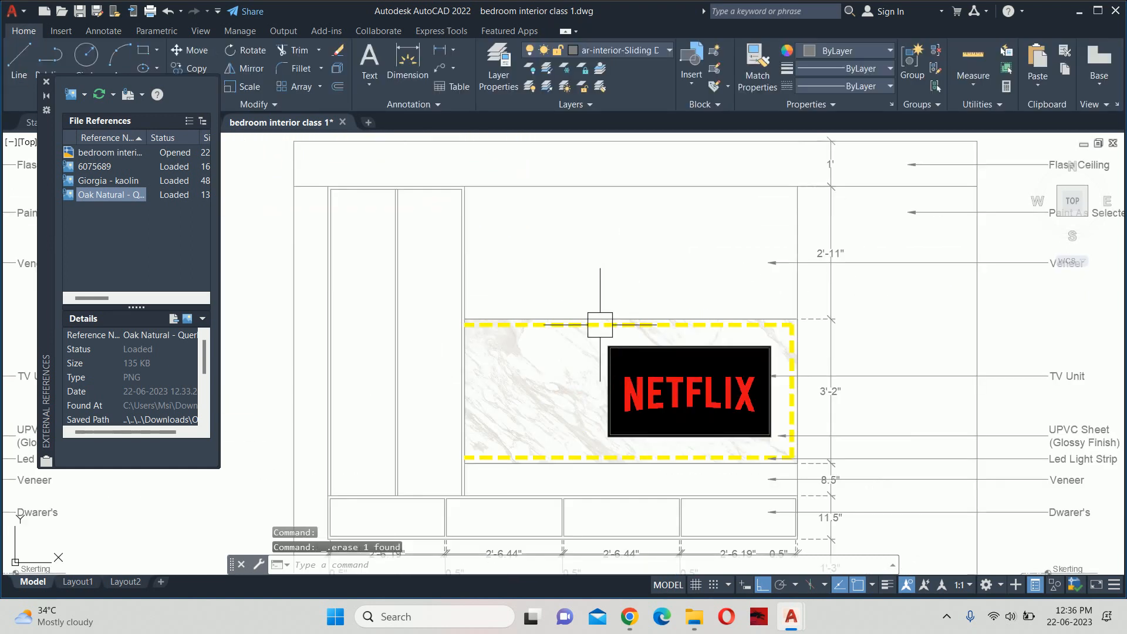
Try deleting the polyline along the upper edge of the copied elevation's marble panel, and undo the deletion
click(599, 325)
key(Escape)
scroll(546, 320, up, 4)
click(575, 279)
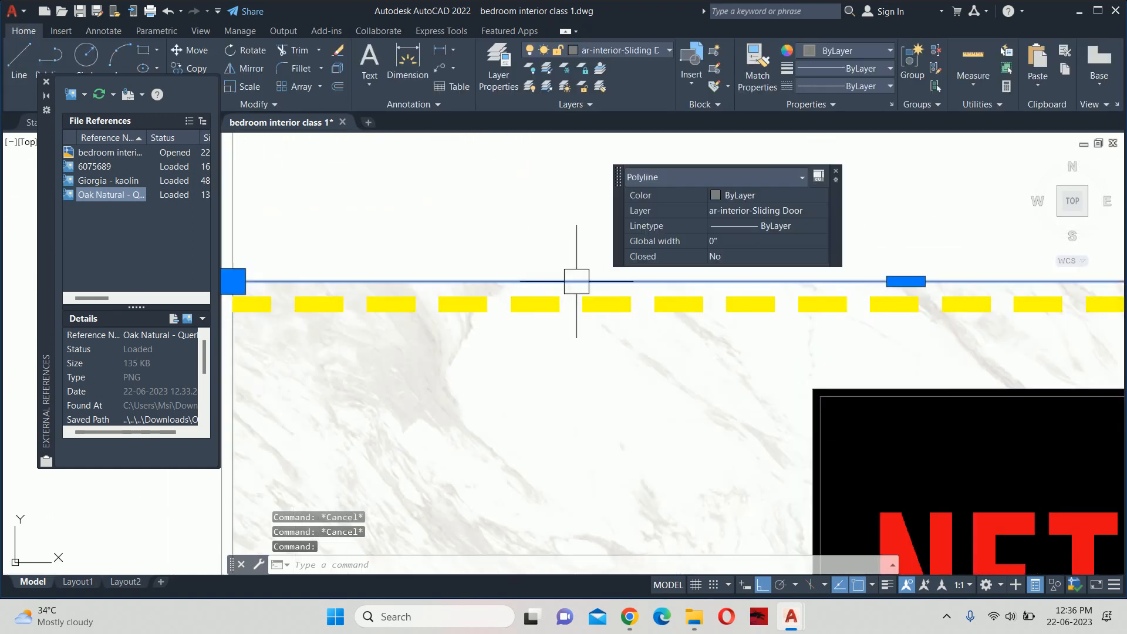
scroll(578, 288, down, 5)
key(Delete)
key(ctrl+z)
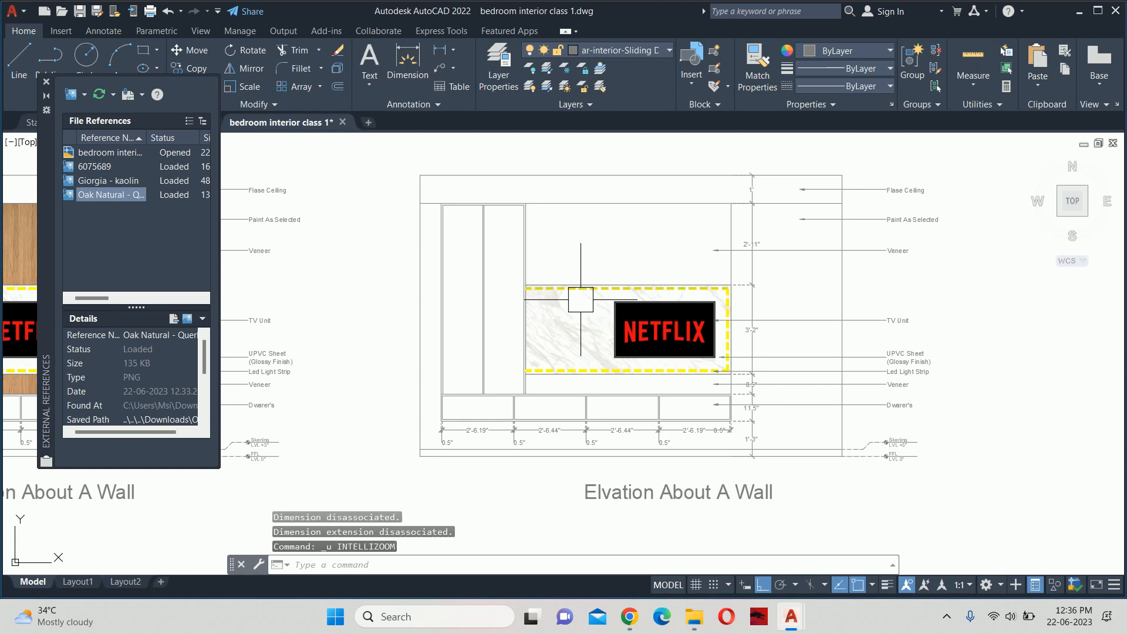
Delete the marble image together with the lines crossing its upper edge in the copied elevation
click(580, 311)
key(Escape)
key(ctrl+z)
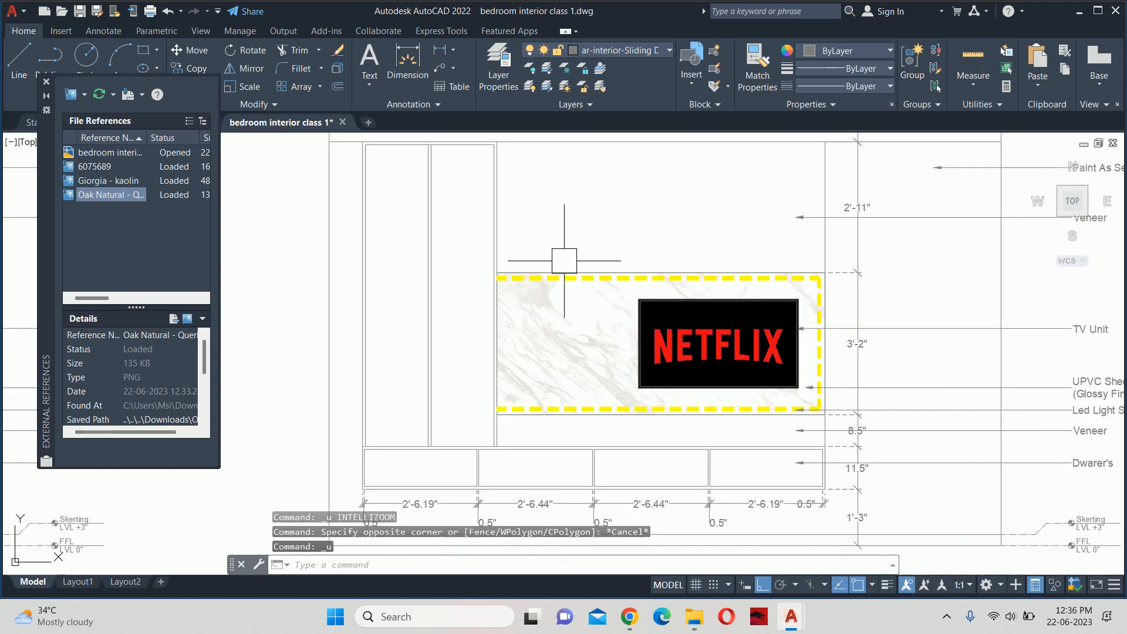
click(586, 261)
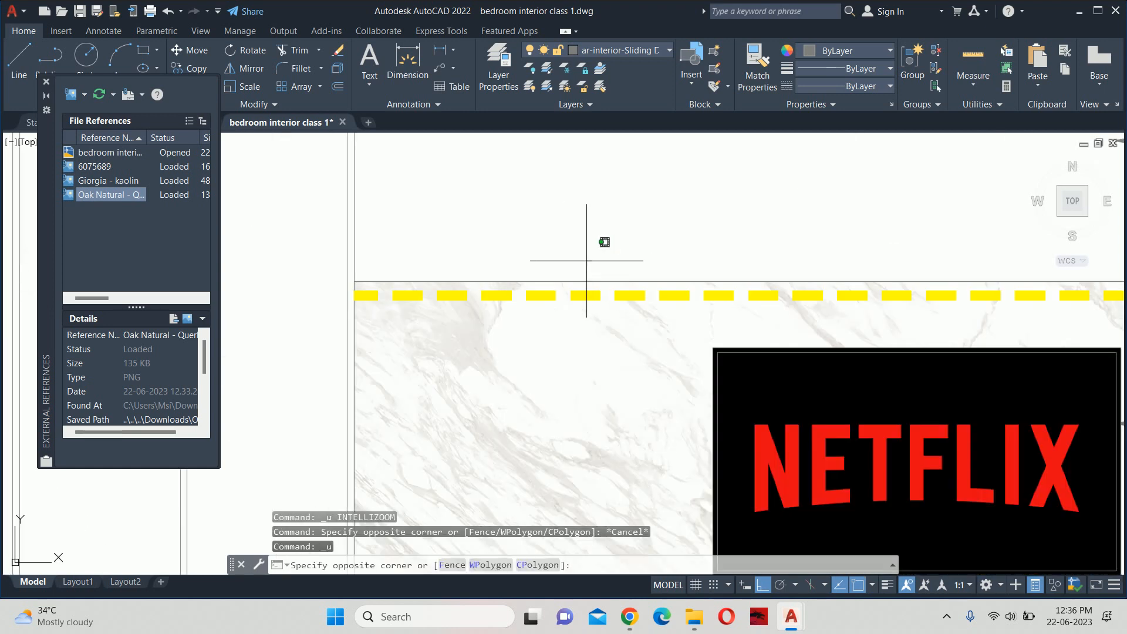
click(560, 280)
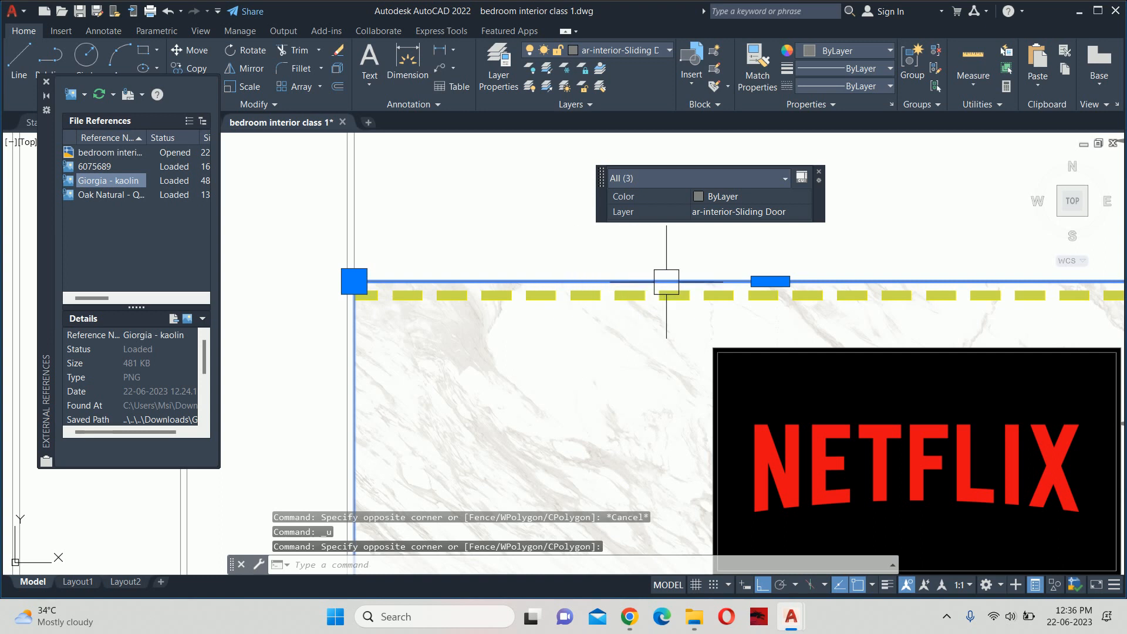
key(Delete)
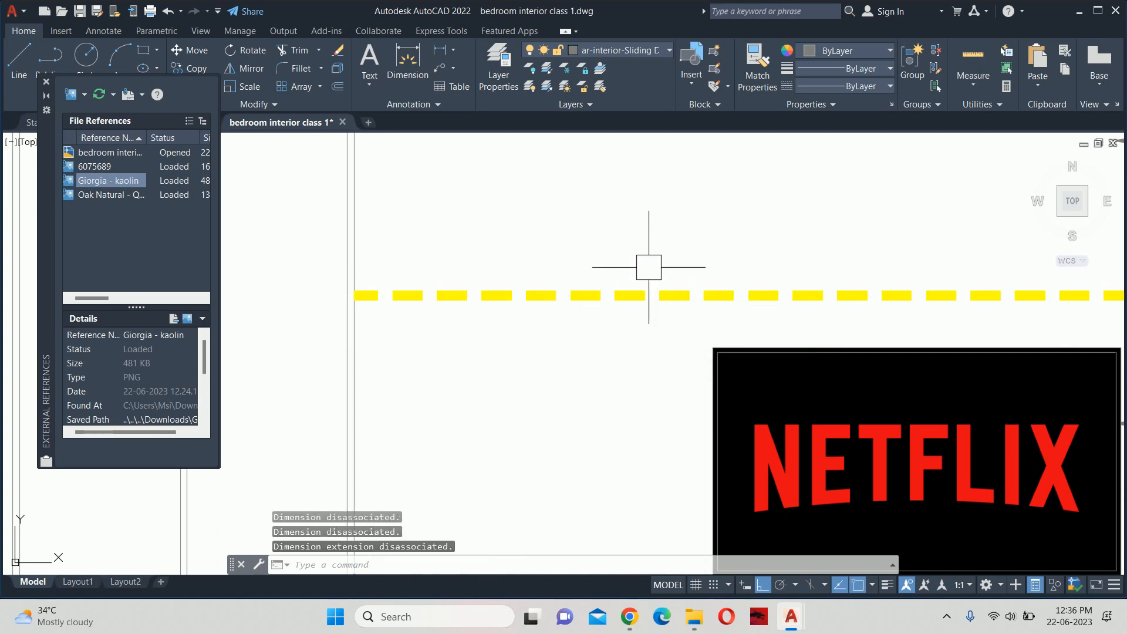
scroll(649, 267, down, 5)
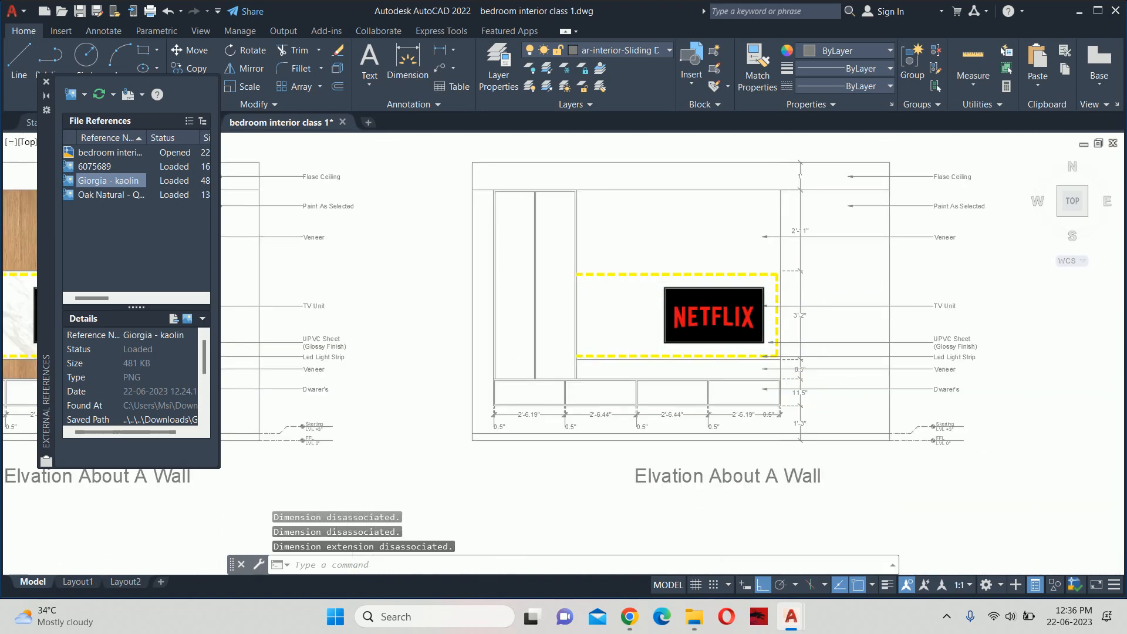
Draw a horizontal line above the dashed LED strip, from the panel's outer corner to the wardrobe edge in the copied elevation
scroll(657, 295, up, 2)
text(l)
key(Return)
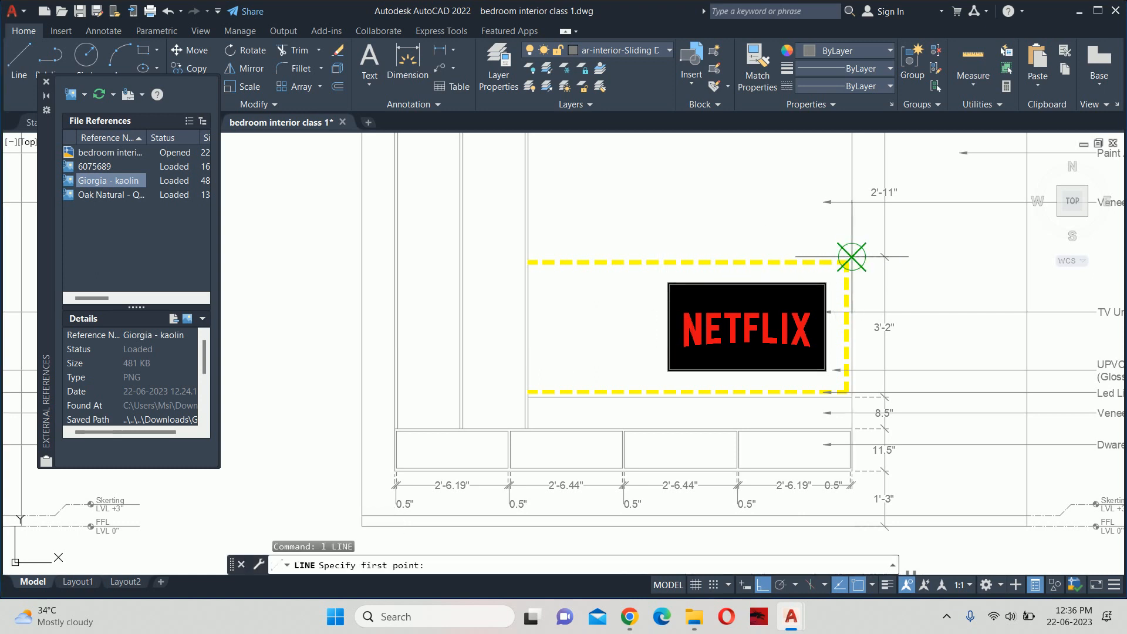
scroll(851, 256, up, 4)
click(837, 252)
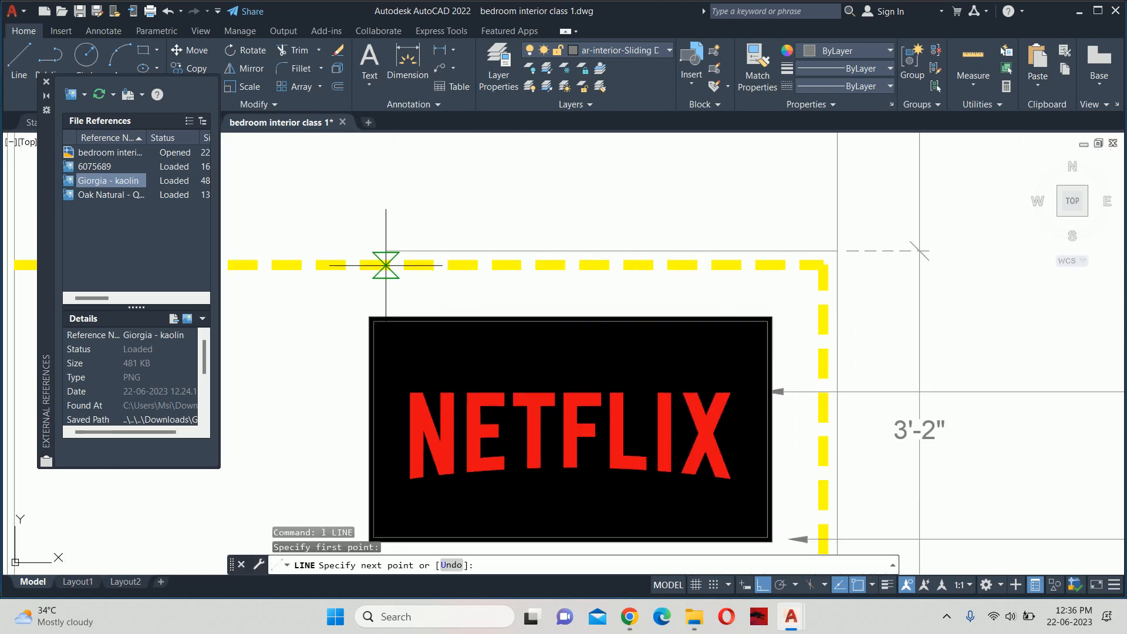
scroll(376, 264, down, 2)
middle_drag(376, 264, 912, 284)
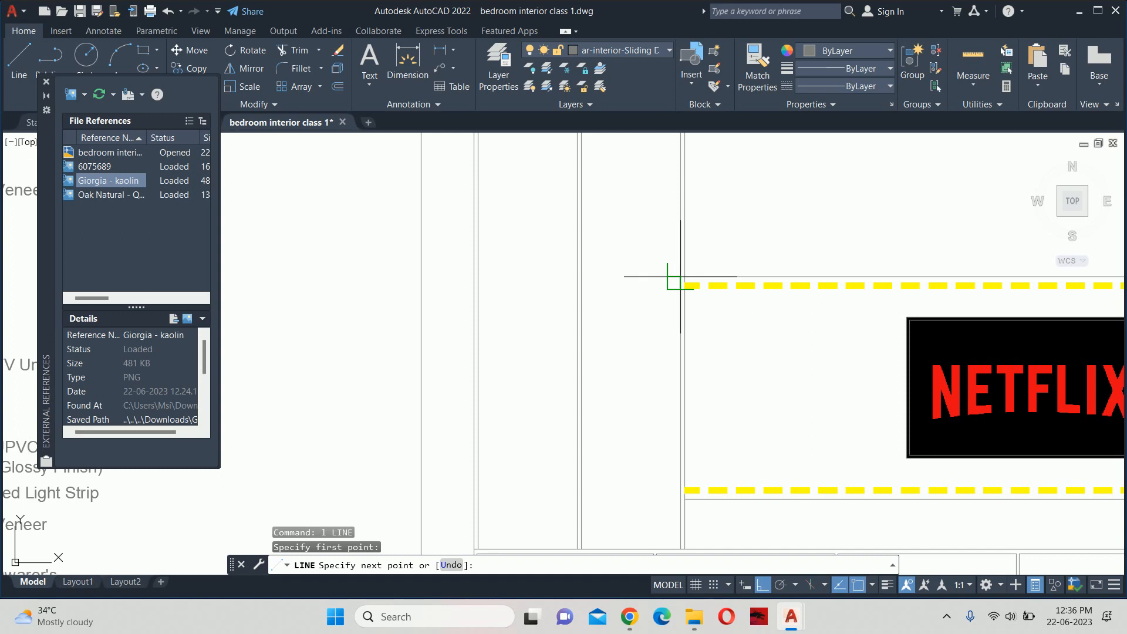
scroll(680, 276, up, 4)
key(Escape)
key(Escape)
key(Escape)
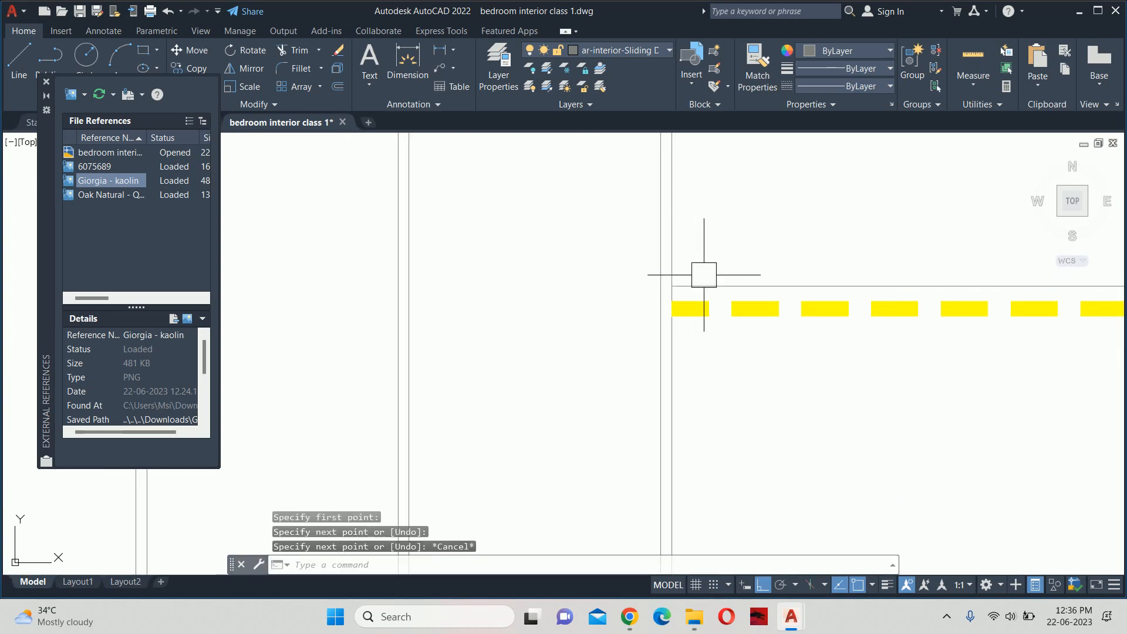
Draw a small rectangle in the empty space beside the copied elevation's Veneer label, with Ortho off
scroll(710, 272, down, 10)
scroll(878, 275, up, 2)
scroll(878, 275, up, 2)
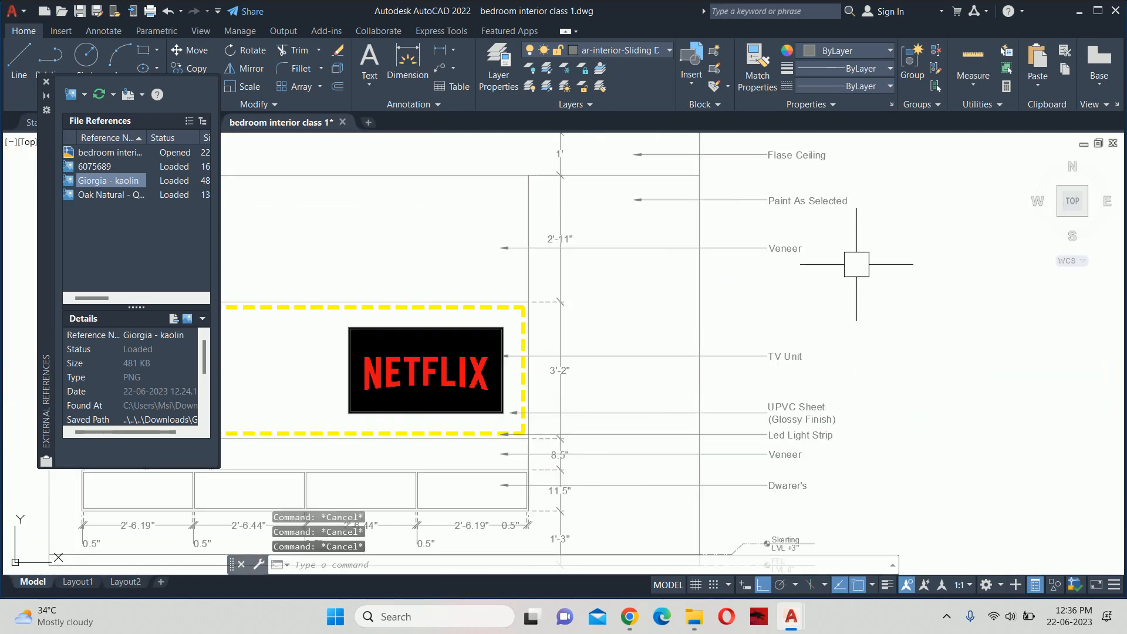
text(rec)
key(Return)
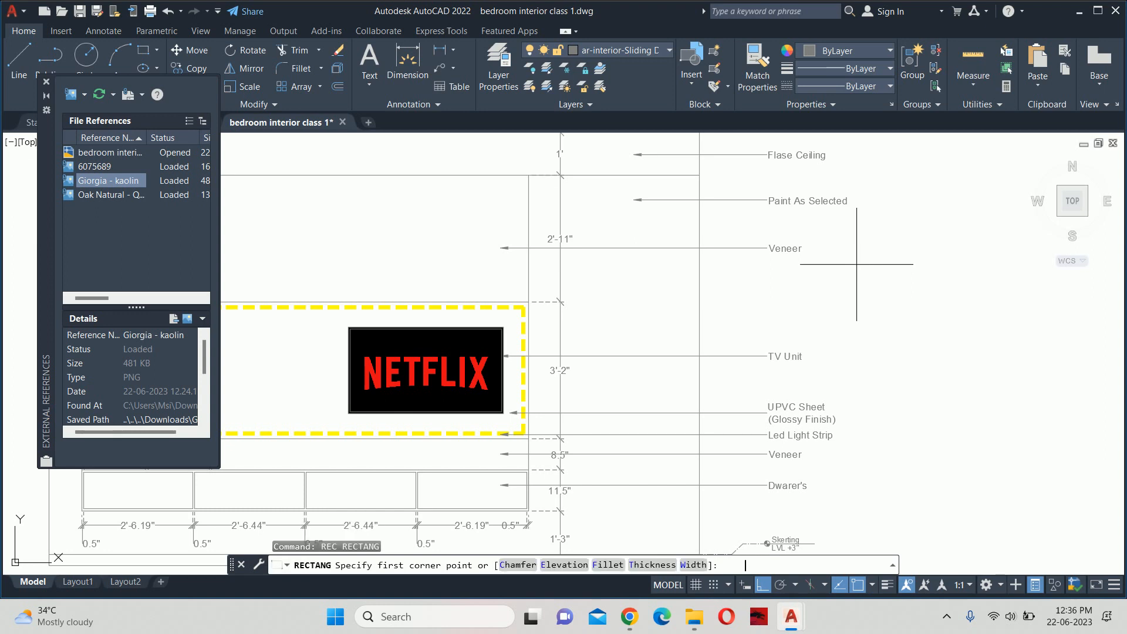
click(856, 230)
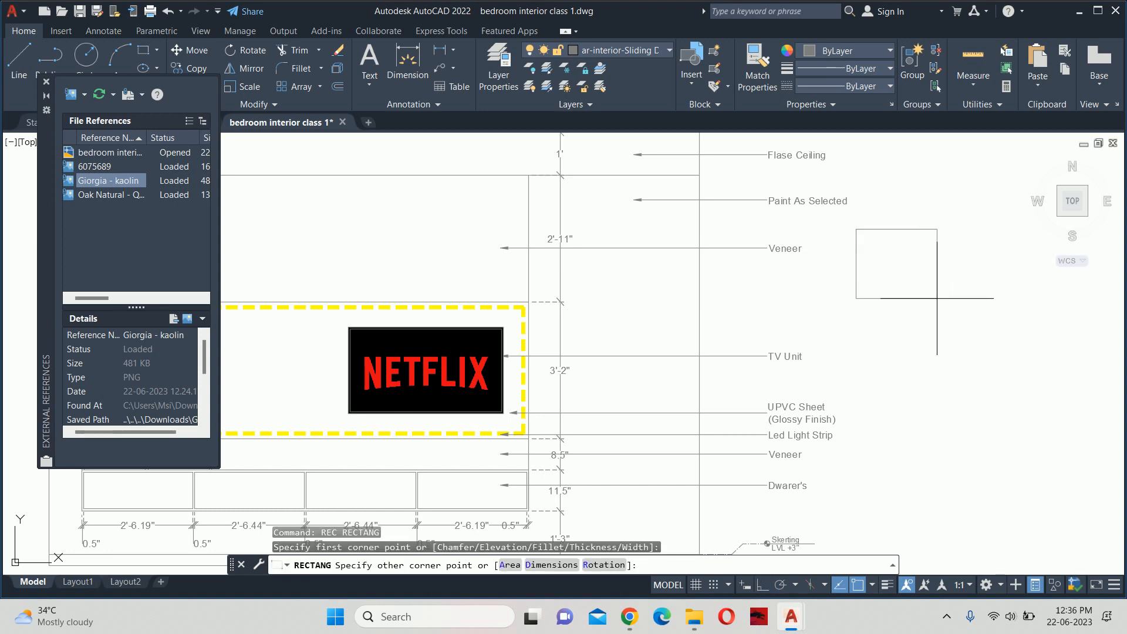
key(Escape)
key(Escape)
key(Escape)
scroll(820, 265, down, 6)
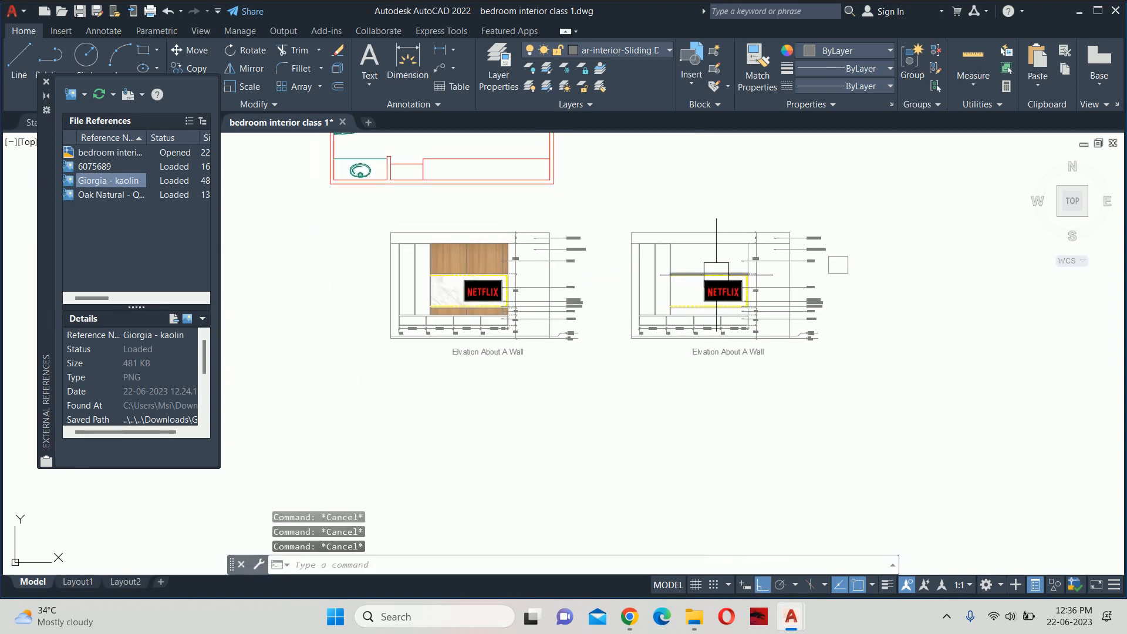
text(co)
key(Return)
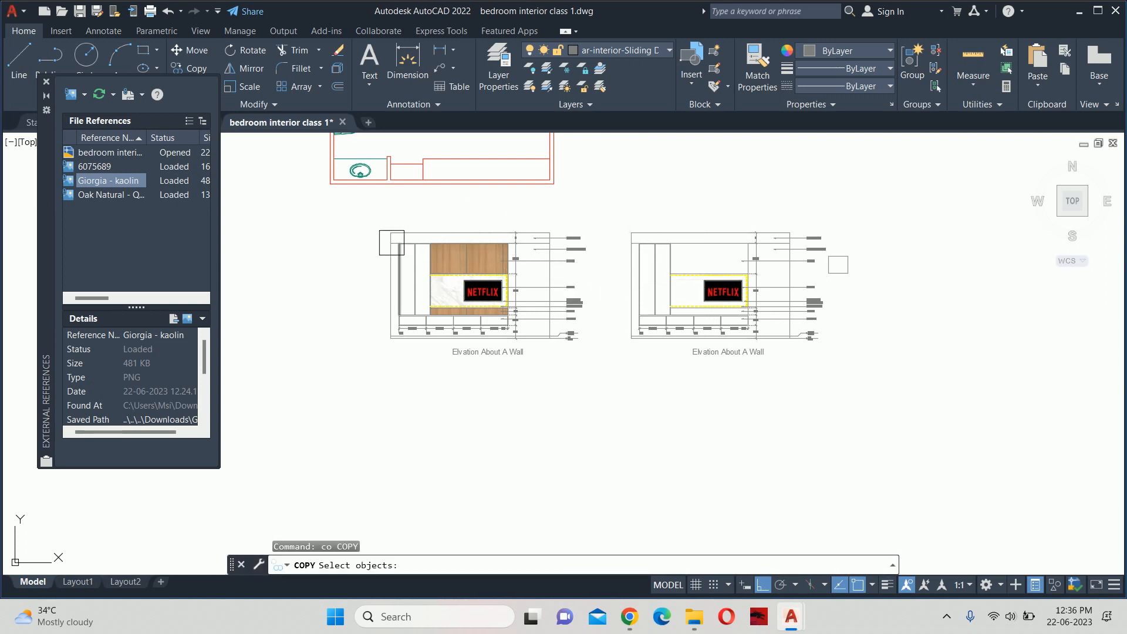
scroll(399, 245, up, 4)
click(551, 288)
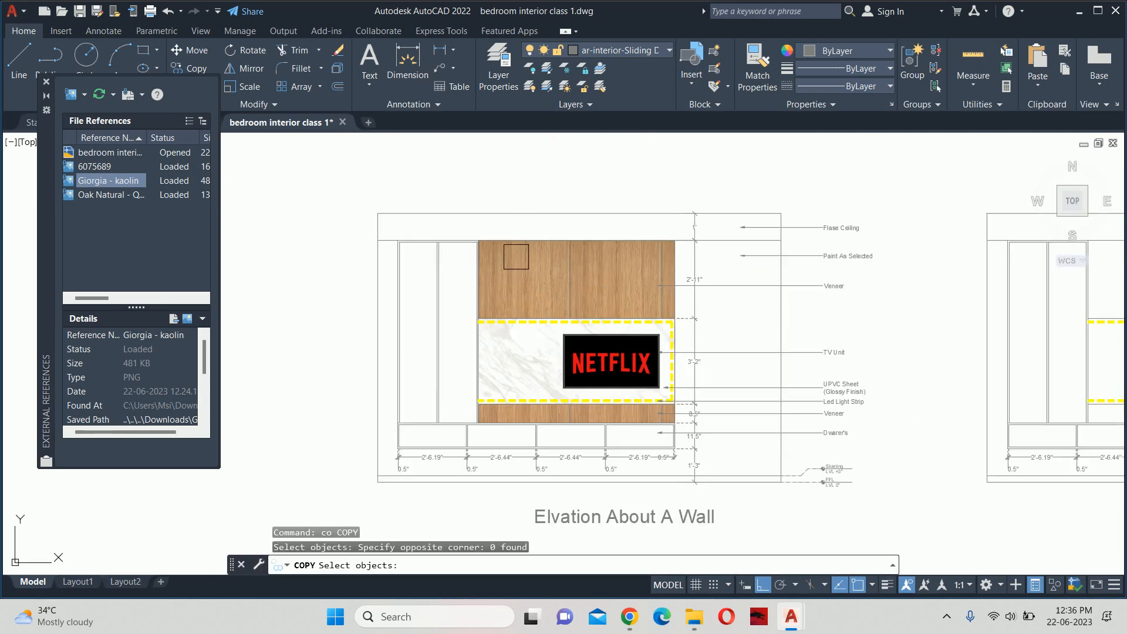
click(516, 247)
key(Escape)
Copy one oak veneer image from the original elevation into the empty space beyond the small rectangle
key(Return)
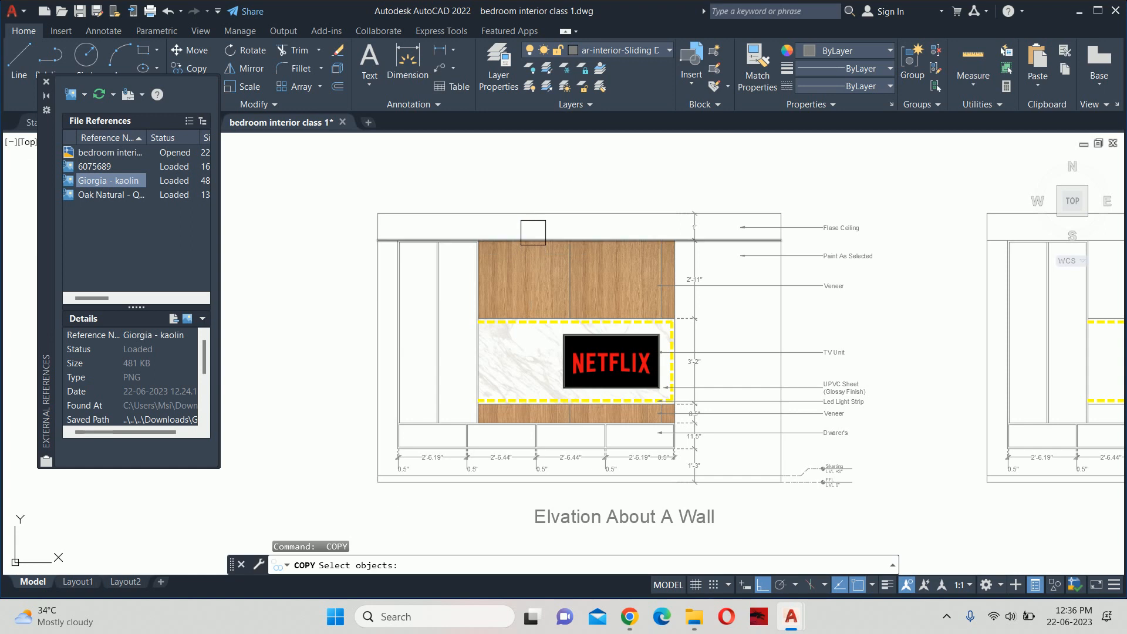
scroll(536, 232, up, 4)
click(532, 227)
click(508, 264)
scroll(509, 263, down, 2)
scroll(541, 266, up, 2)
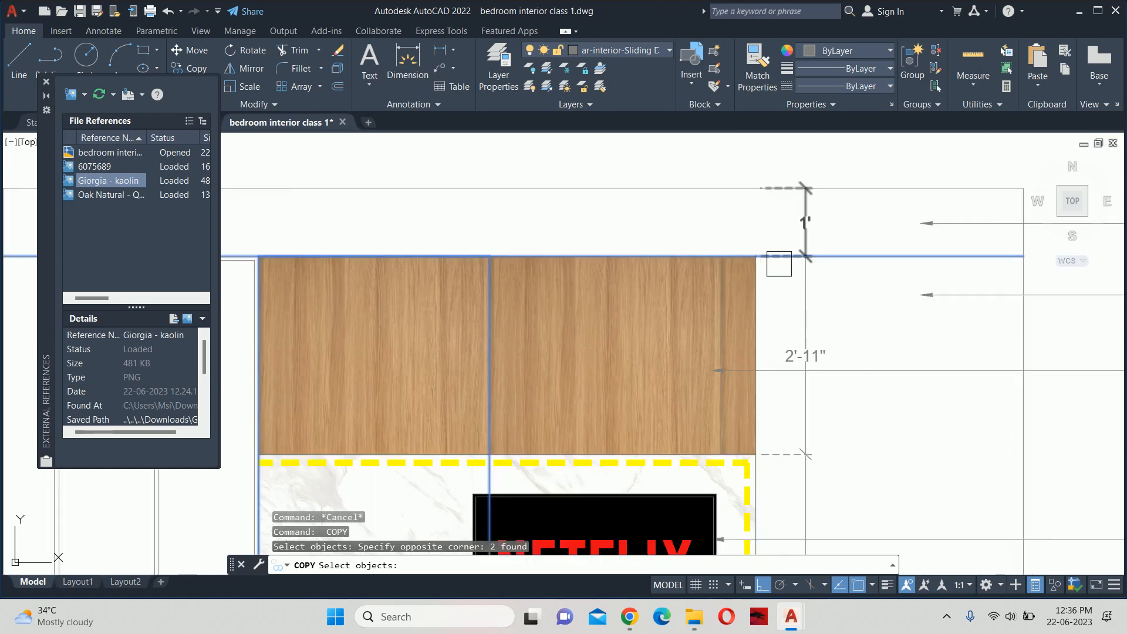
shift+click(843, 256)
key(Return)
scroll(728, 264, down, 5)
click(544, 264)
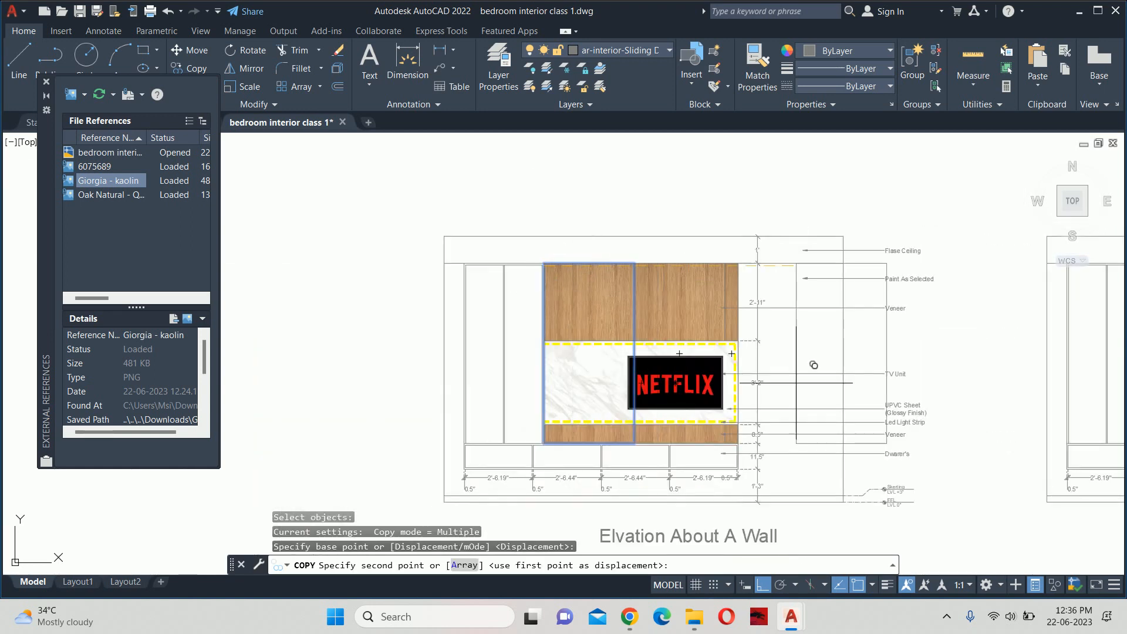
scroll(796, 382, down, 5)
middle_drag(825, 387, 409, 301)
click(746, 264)
scroll(747, 267, up, 4)
key(Return)
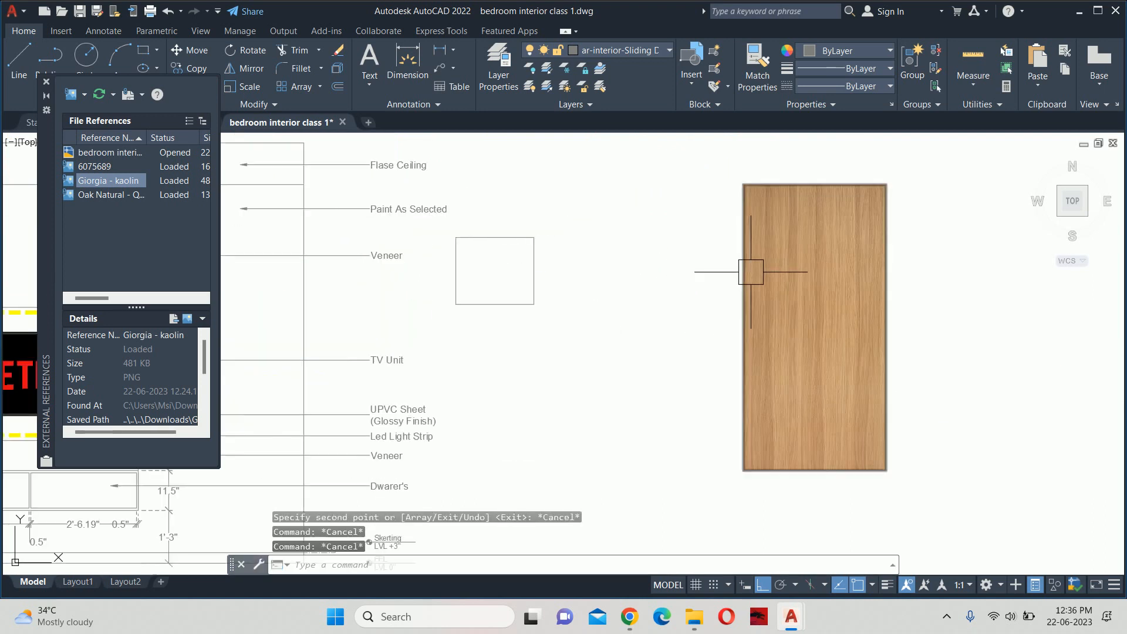
Scale the copied oak image by reference from its lower corner so its height matches the small rectangle
text(sc)
key(Return)
click(744, 329)
key(Return)
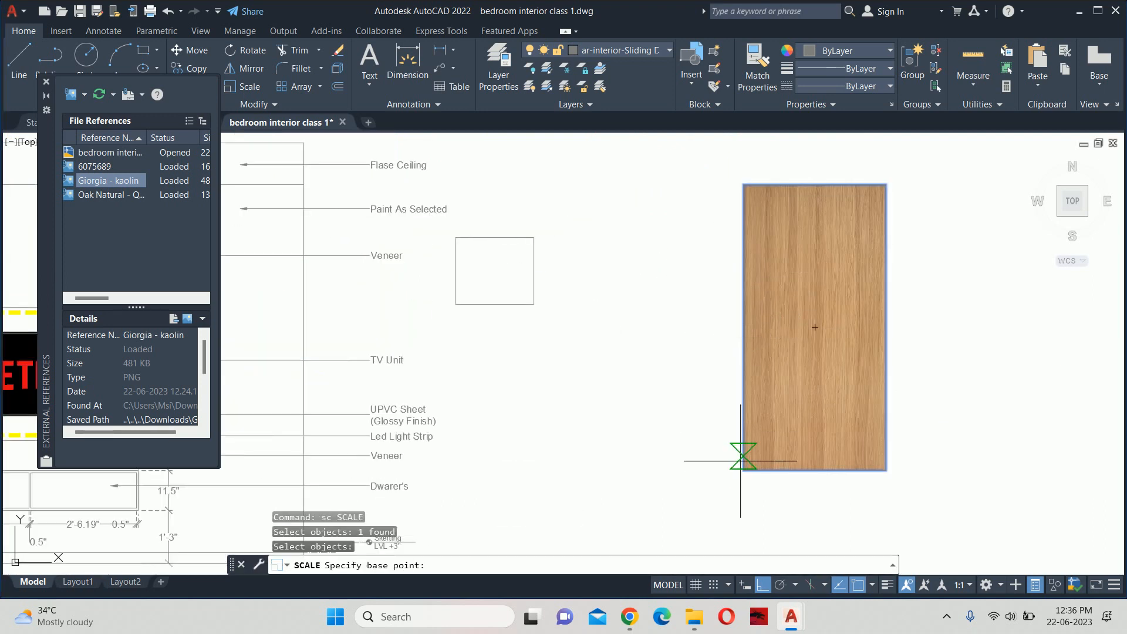
click(743, 470)
text(r)
key(Return)
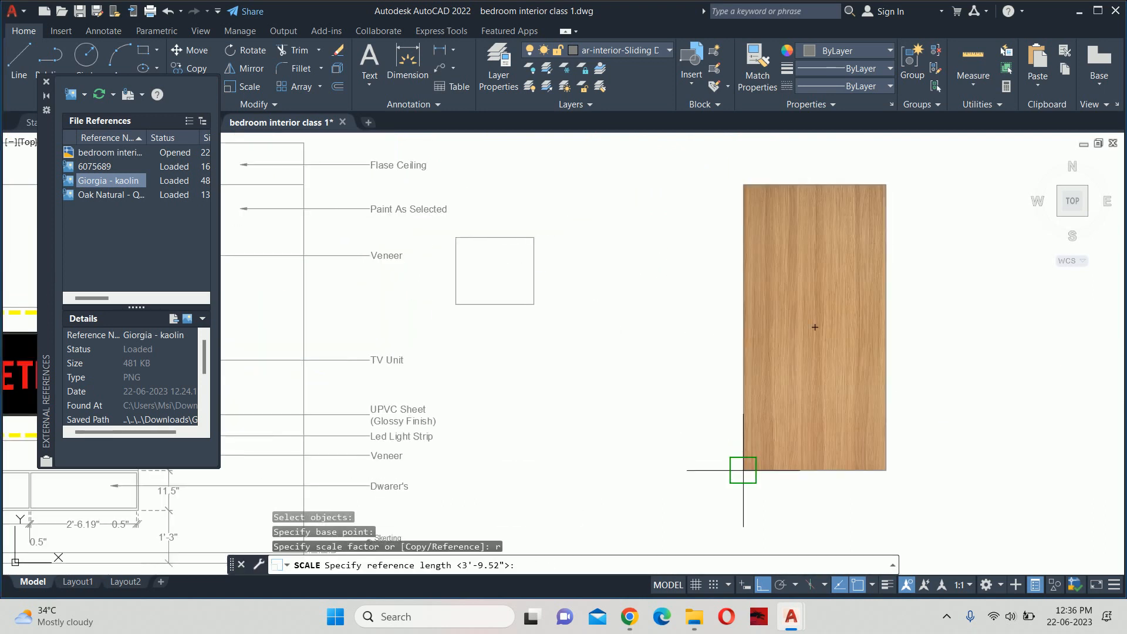
click(743, 186)
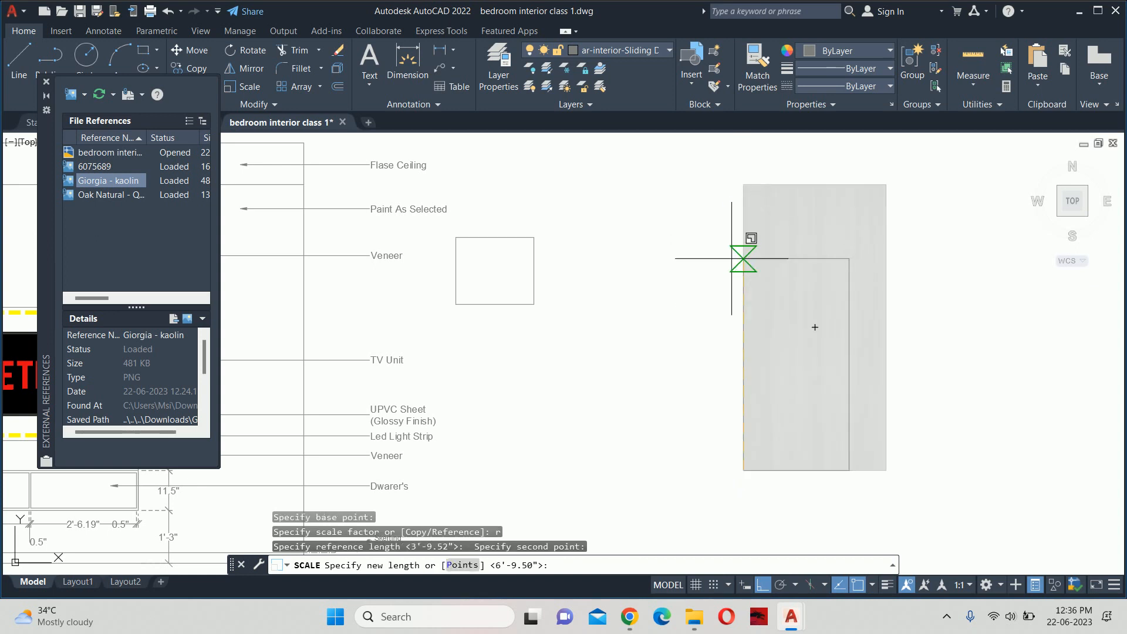
text(p)
key(Return)
click(455, 304)
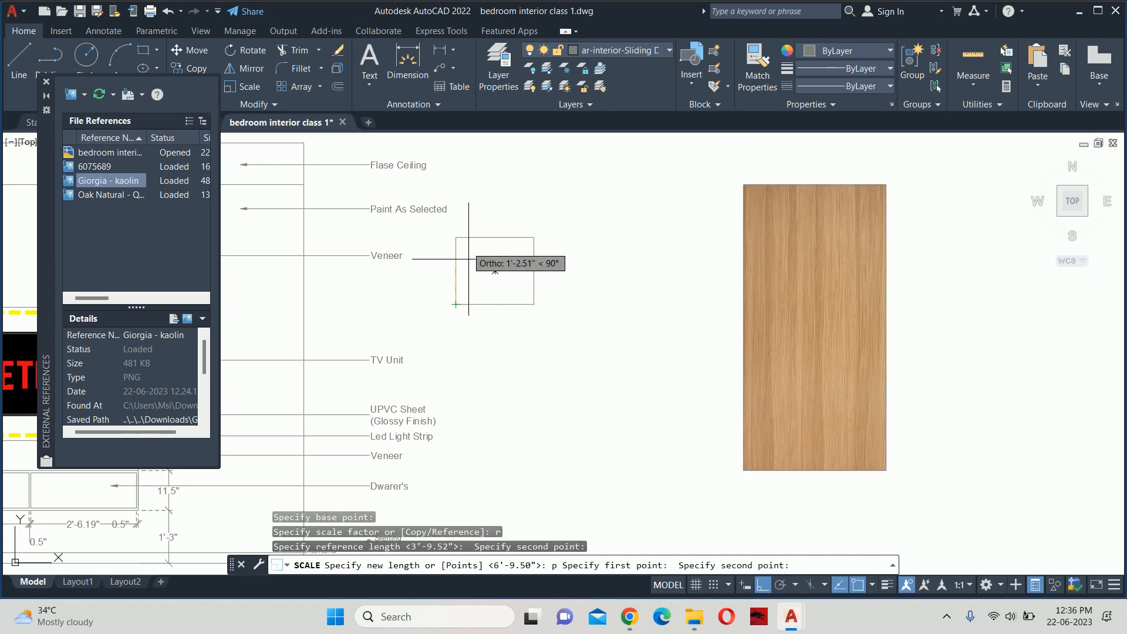
click(455, 237)
key(Escape)
key(Escape)
Move the scaled oak image into the small rectangle, aligning their lower-left corners
text(m)
key(Return)
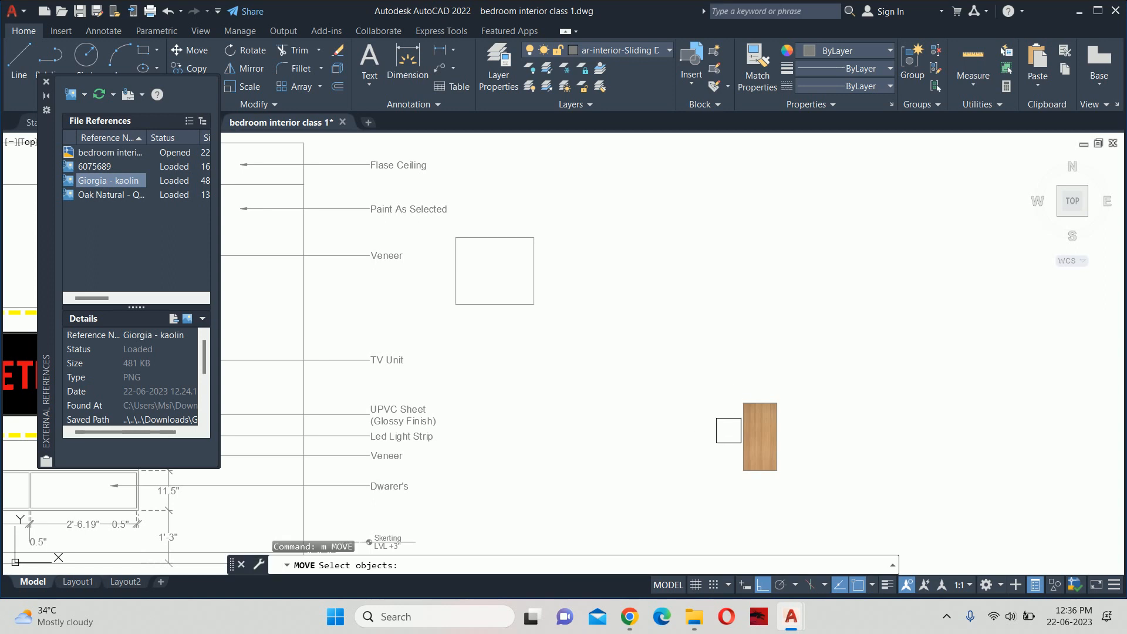
click(740, 433)
key(Return)
click(743, 469)
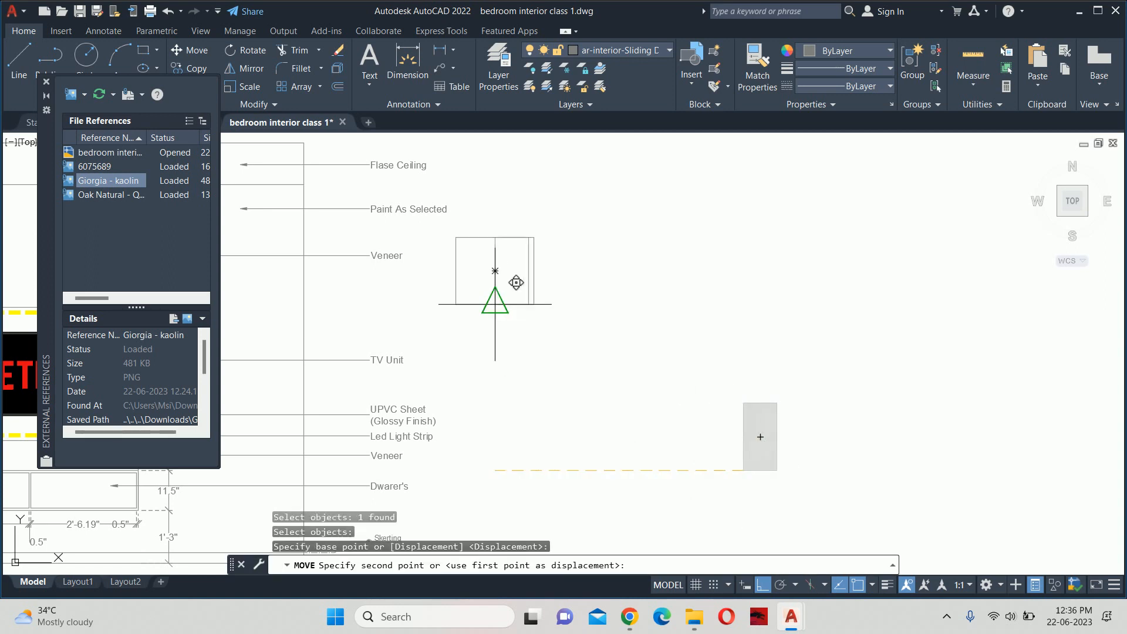
click(455, 304)
Stretch the rectangle's outer side inward to the oak image's edge so it frames the image exactly
click(531, 271)
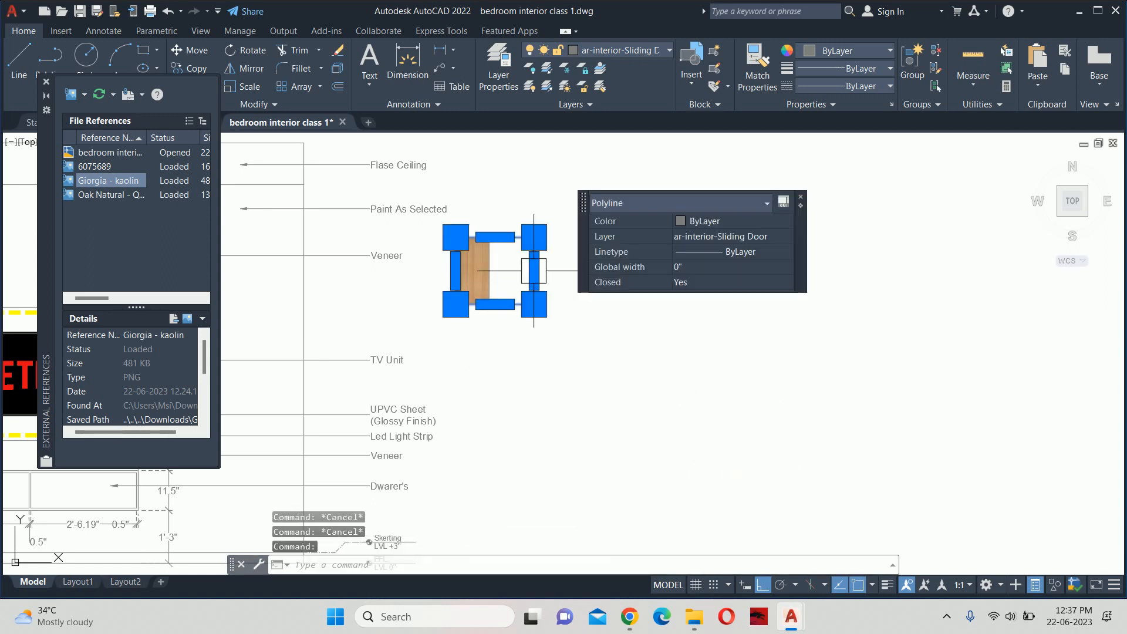
click(533, 271)
scroll(495, 271, up, 5)
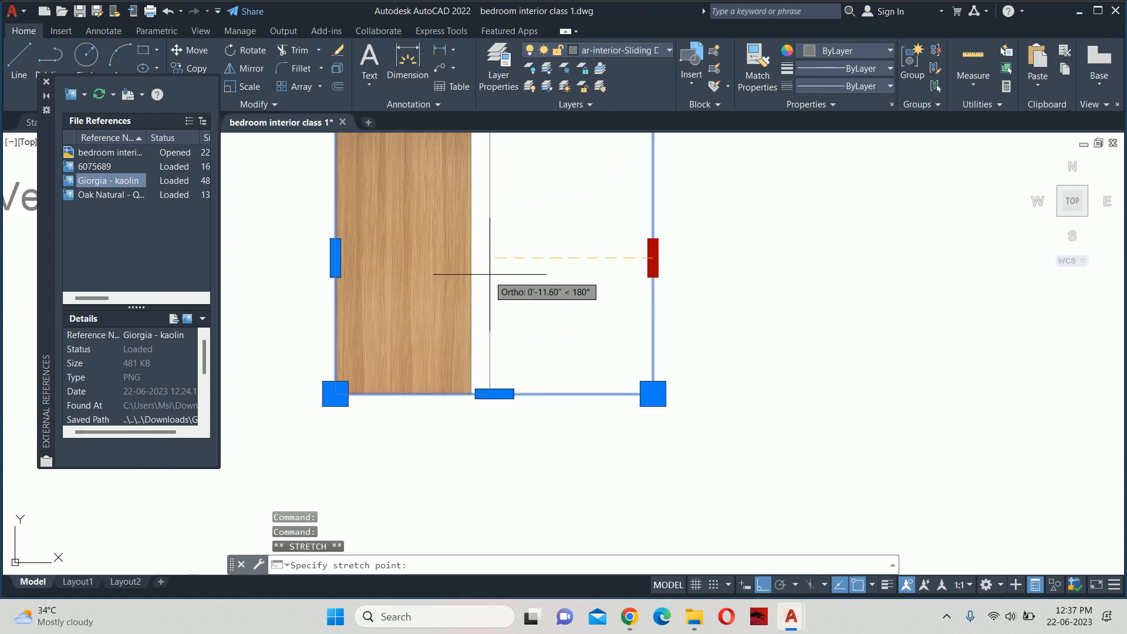
key(Escape)
key(Escape)
scroll(510, 256, down, 4)
middle_drag(420, 246, 526, 264)
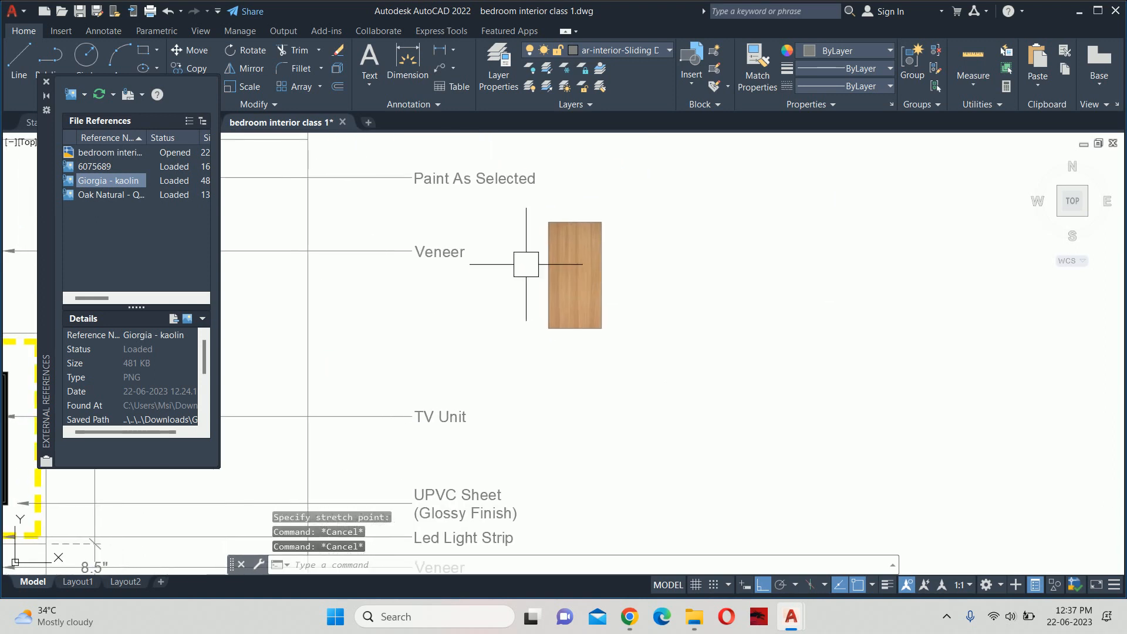
Move the oak swatch and its frame horizontally closer to the upper Veneer label
scroll(505, 256, up, 4)
text(m)
key(Return)
click(737, 254)
click(548, 297)
key(Return)
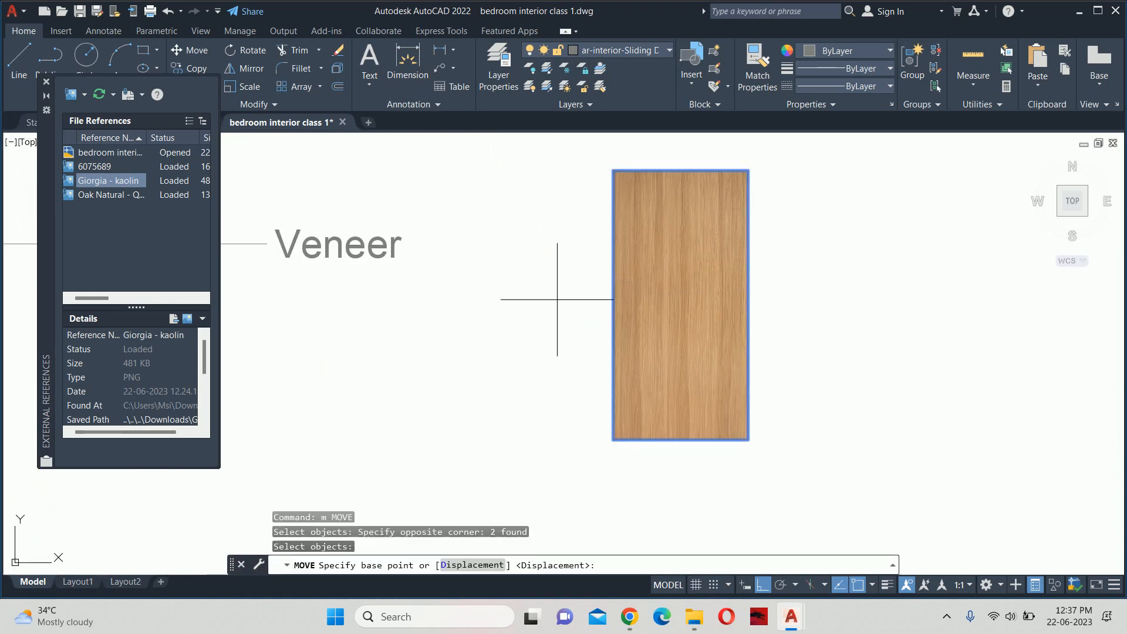
click(554, 302)
click(381, 302)
key(Escape)
key(Escape)
scroll(496, 171, down, 4)
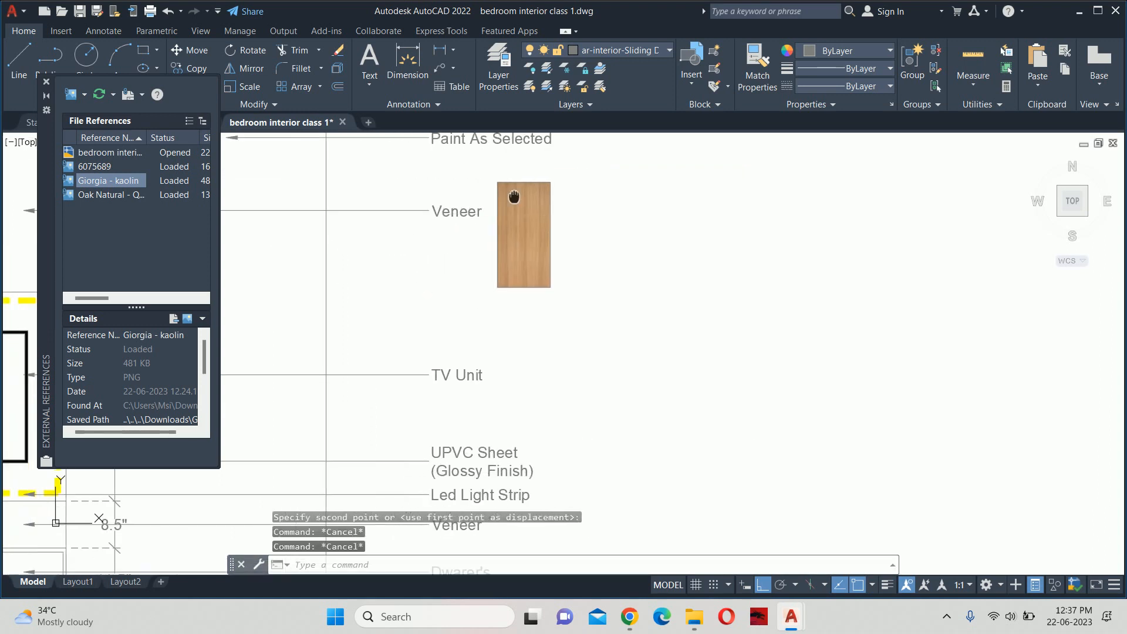
Draw a bent quick leader without text, linking the upper Veneer label to the side of the oak swatch
scroll(496, 172, up, 2)
text(1)
key(Return)
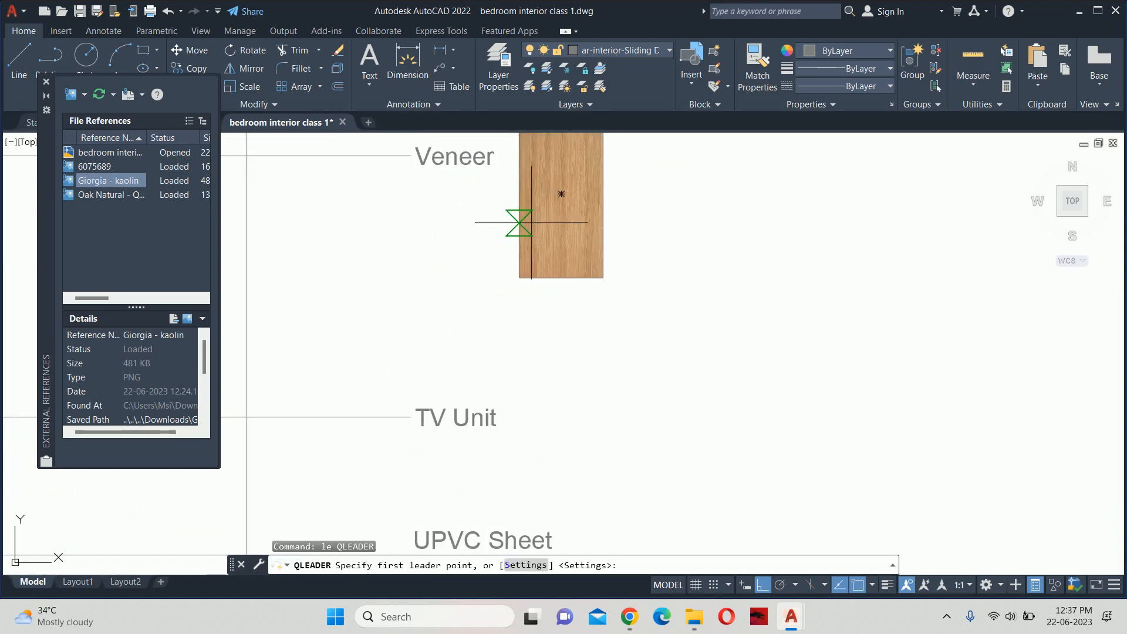
click(520, 218)
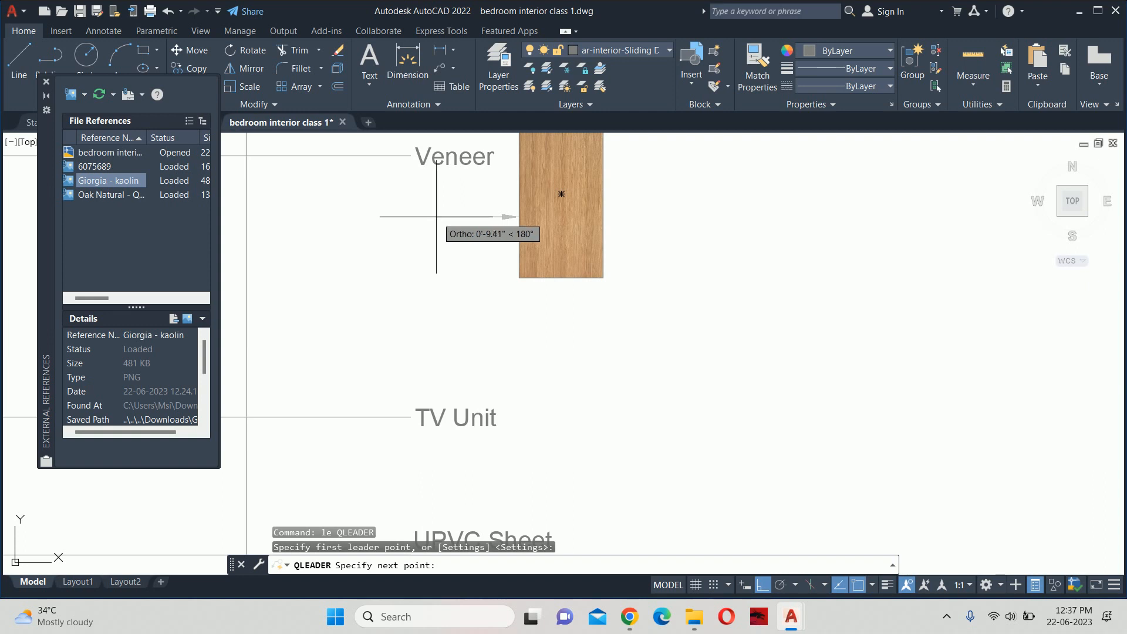
click(436, 217)
click(436, 178)
key(Escape)
key(Escape)
scroll(516, 223, down, 5)
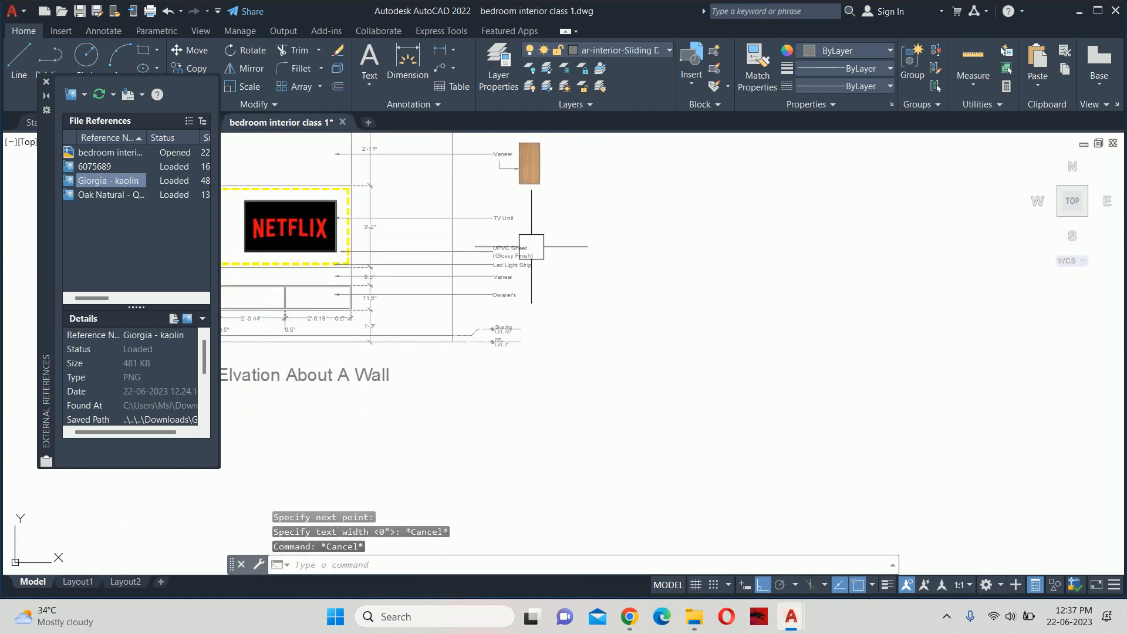
key(Escape)
key(Escape)
scroll(531, 247, up, 2)
middle_drag(519, 245, 677, 296)
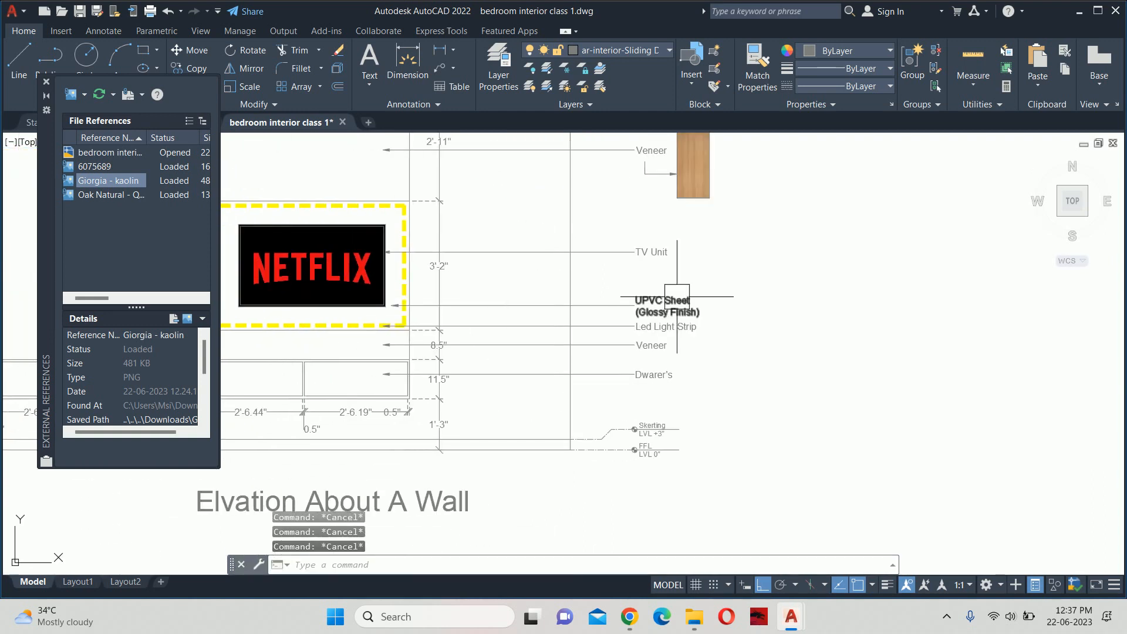
scroll(781, 295, down, 2)
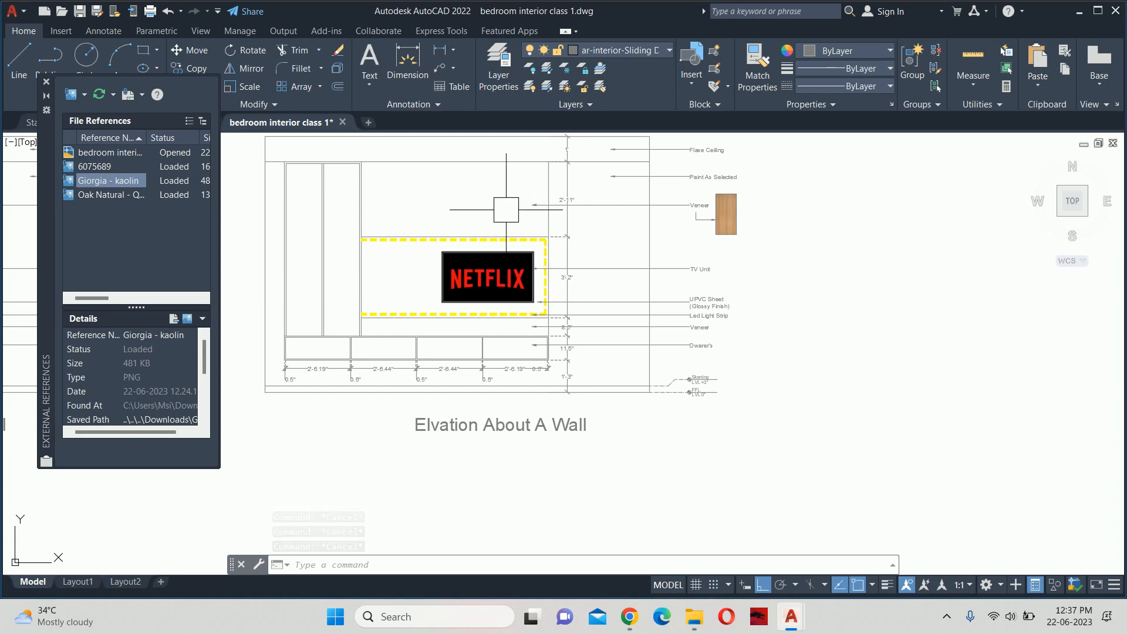
Delete the plain elevation copy together with its labels, title, leader and oak swatch
scroll(507, 223, down, 5)
scroll(692, 272, up, 3)
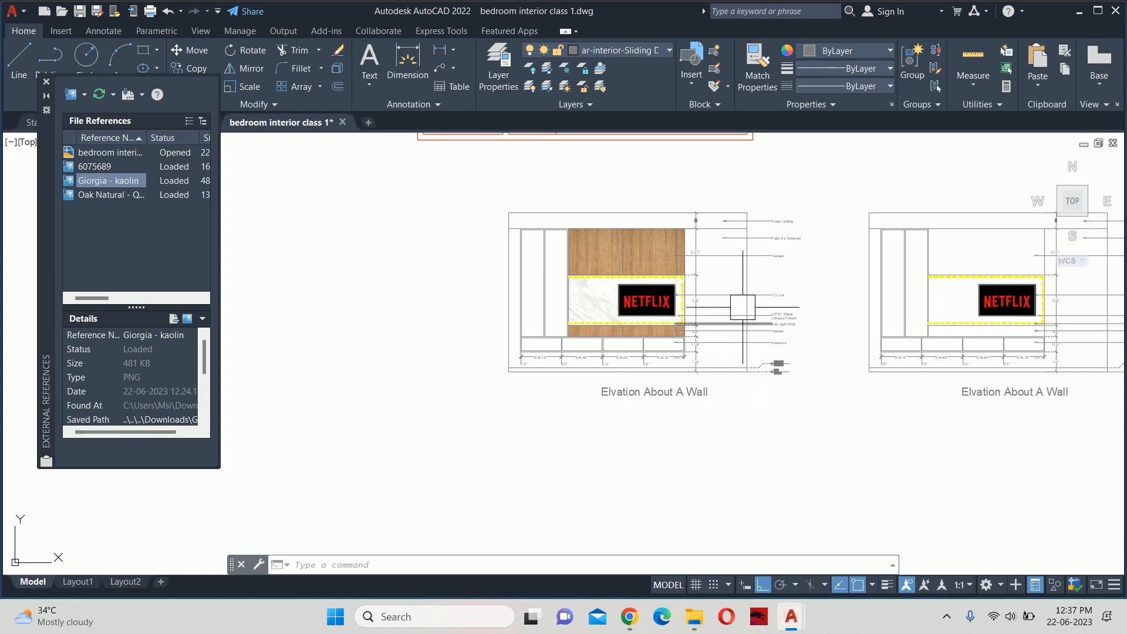
middle_drag(753, 317, 608, 341)
scroll(498, 314, up, 4)
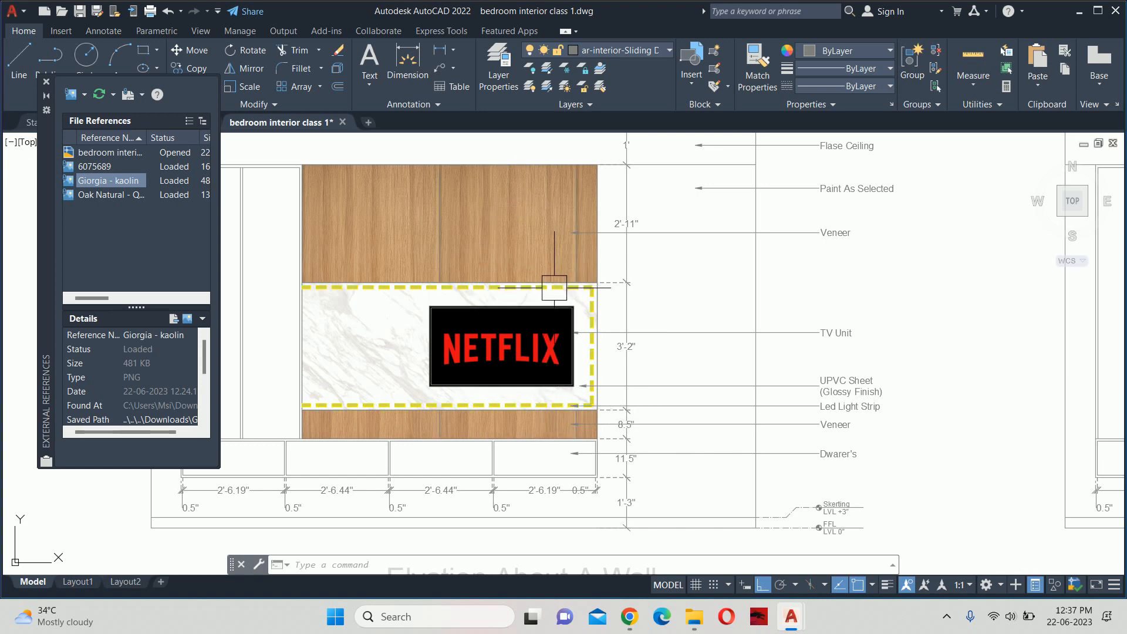
scroll(554, 287, down, 5)
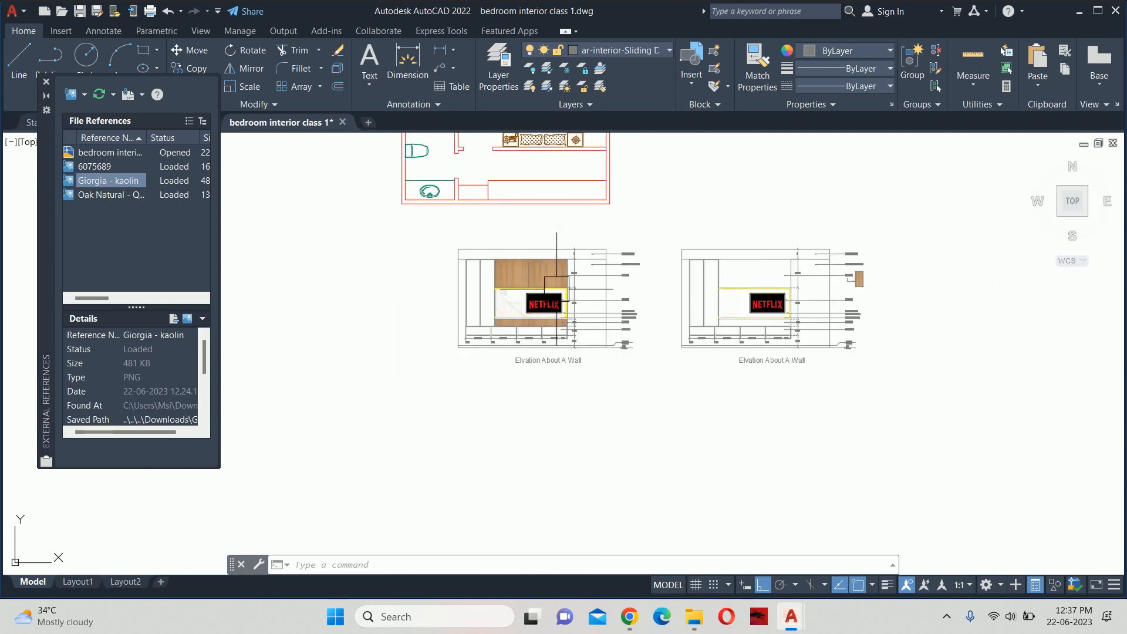
middle_drag(774, 322, 691, 327)
click(913, 430)
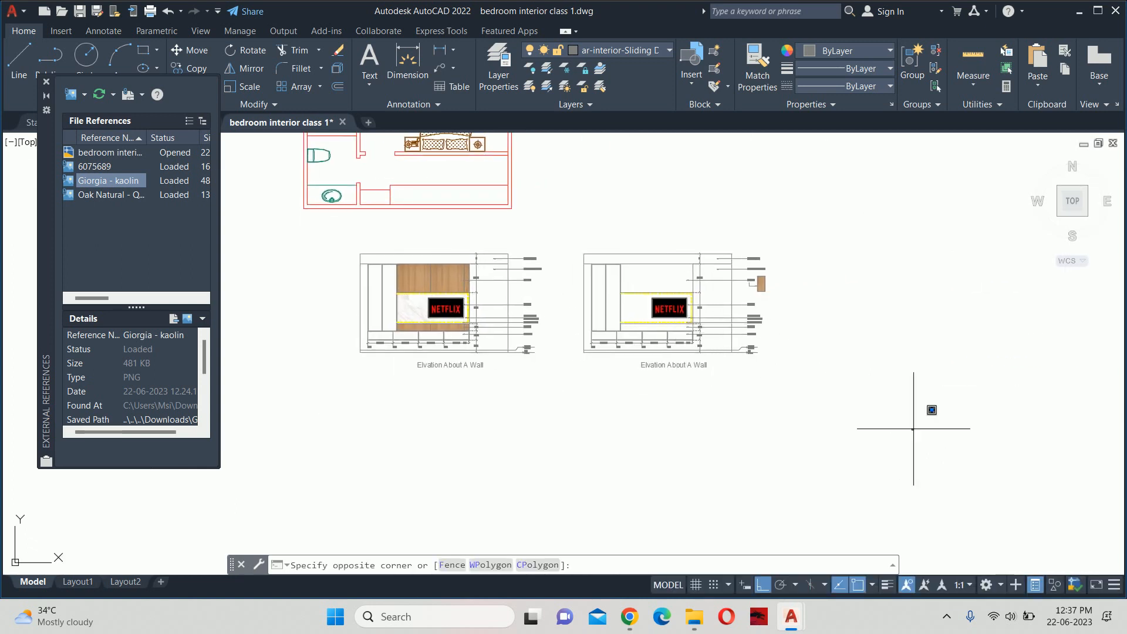
click(557, 179)
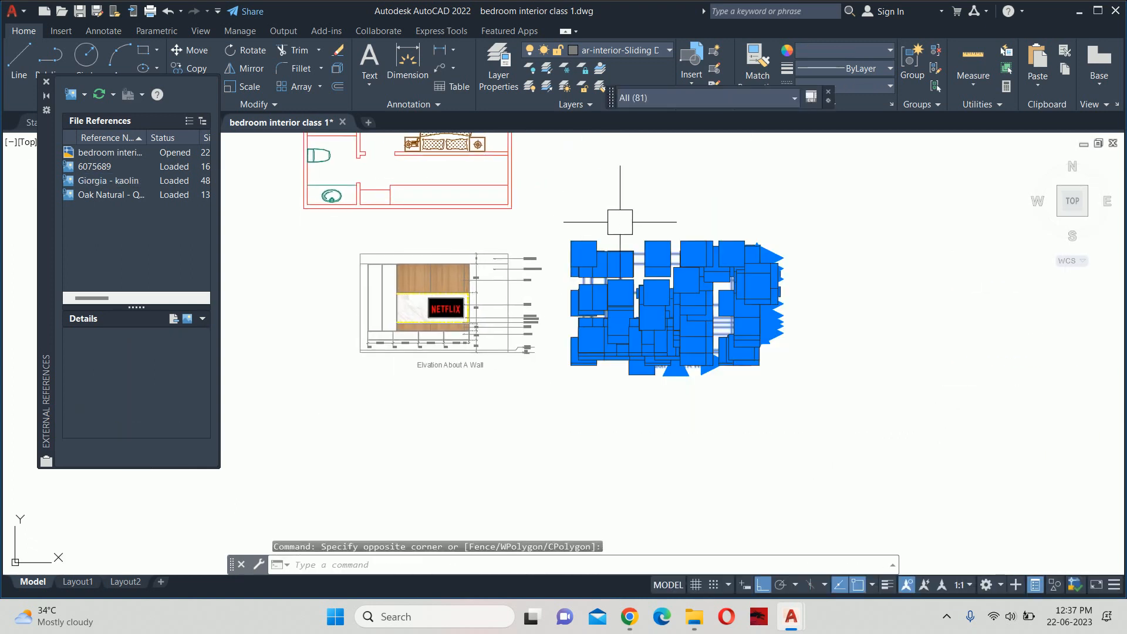
key(Delete)
Close the External References palette
scroll(526, 281, up, 4)
middle_drag(526, 282, 738, 278)
click(46, 82)
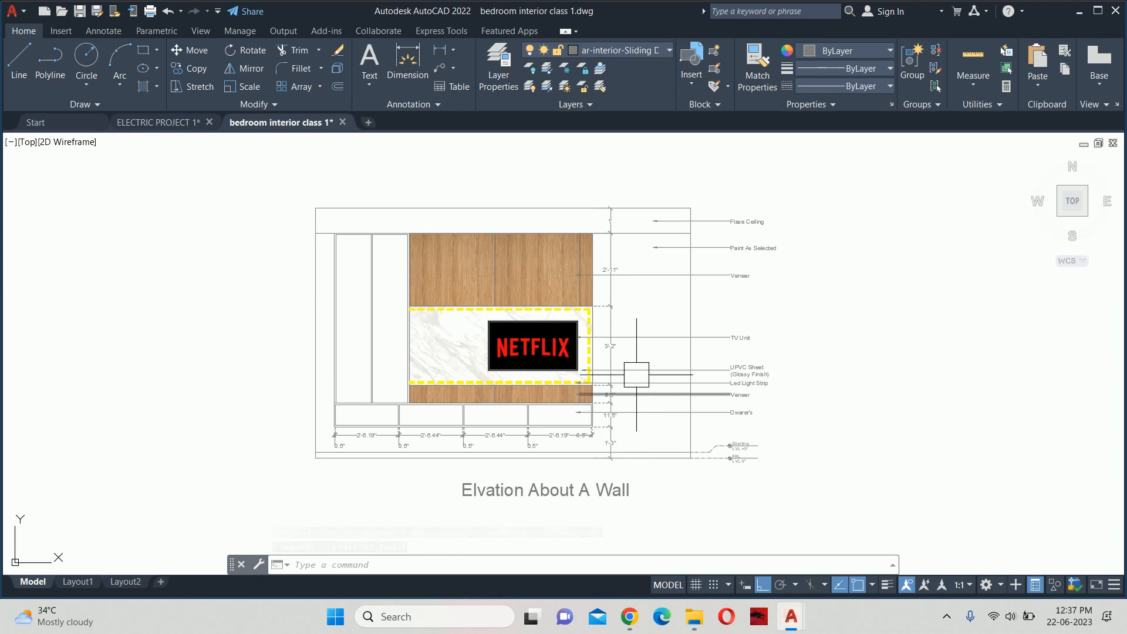
scroll(622, 352, down, 4)
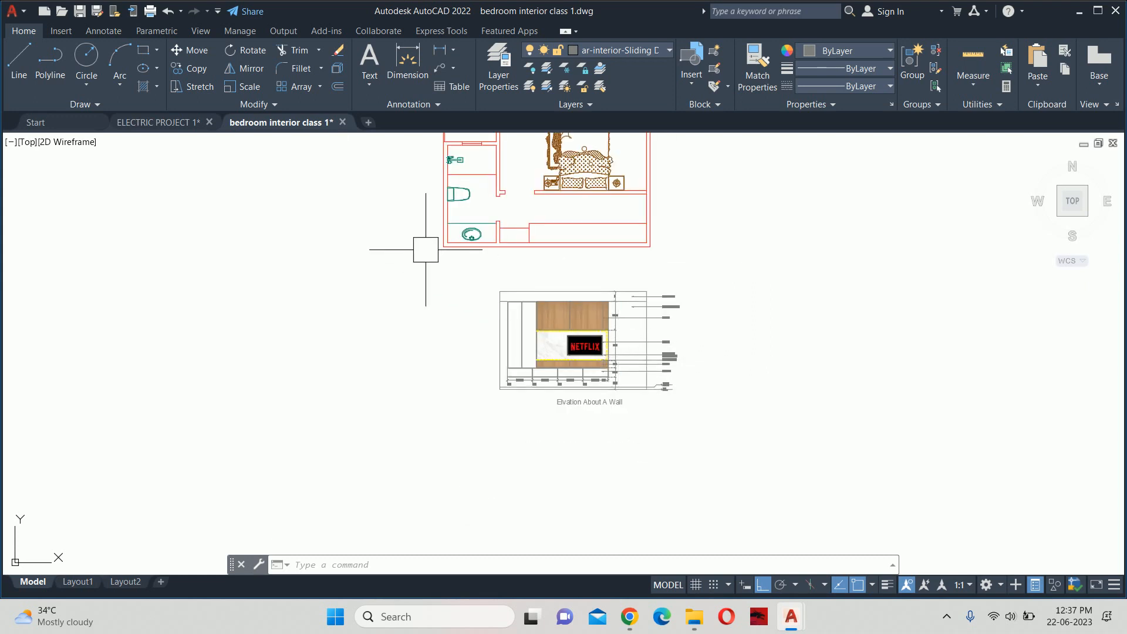
Minimize the browser window with the meeting
click(432, 536)
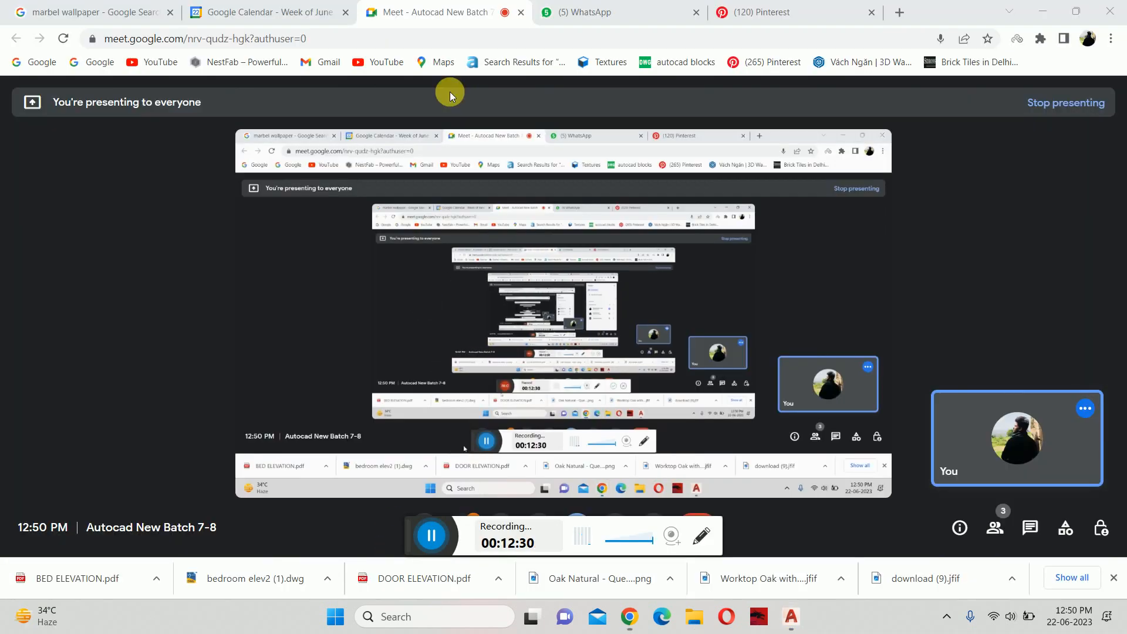
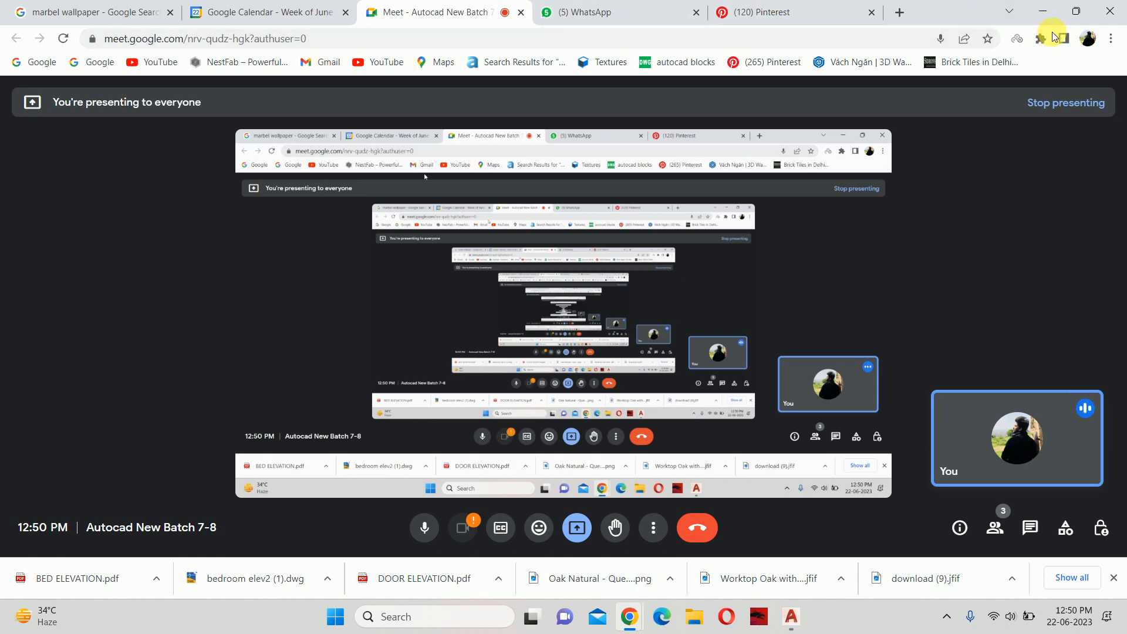
click(1050, 7)
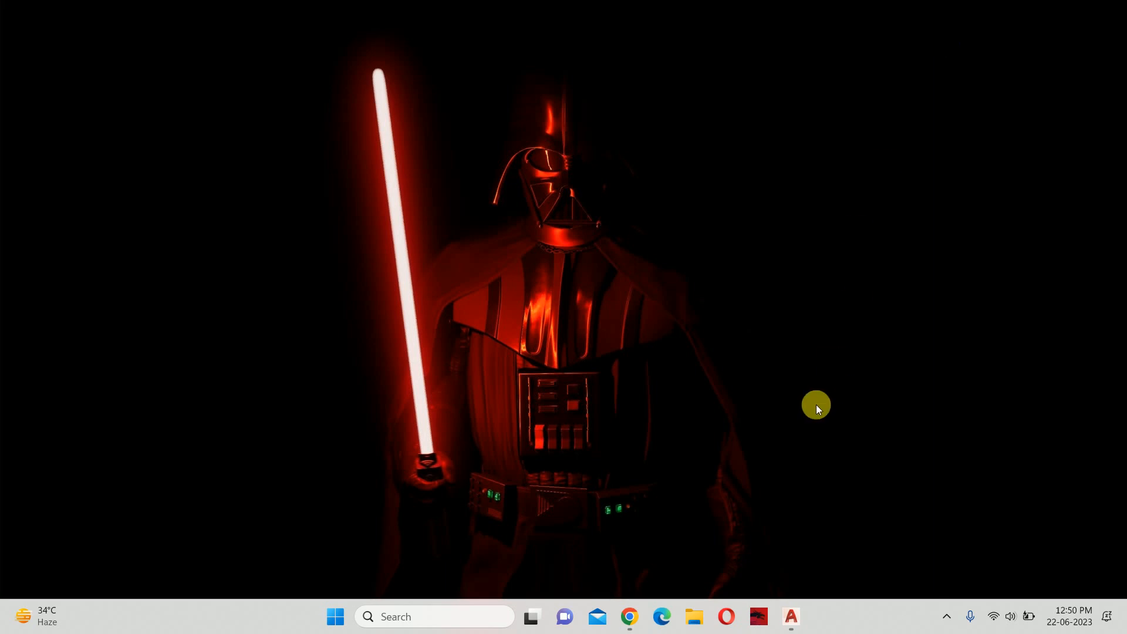
click(759, 616)
mouse_move(791, 600)
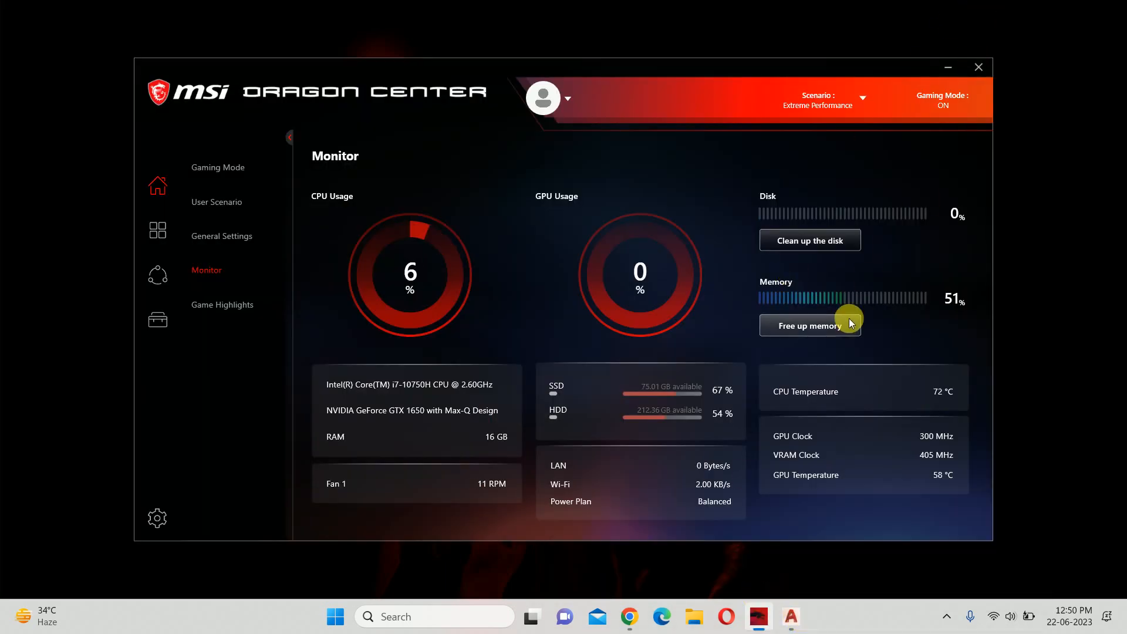
click(977, 68)
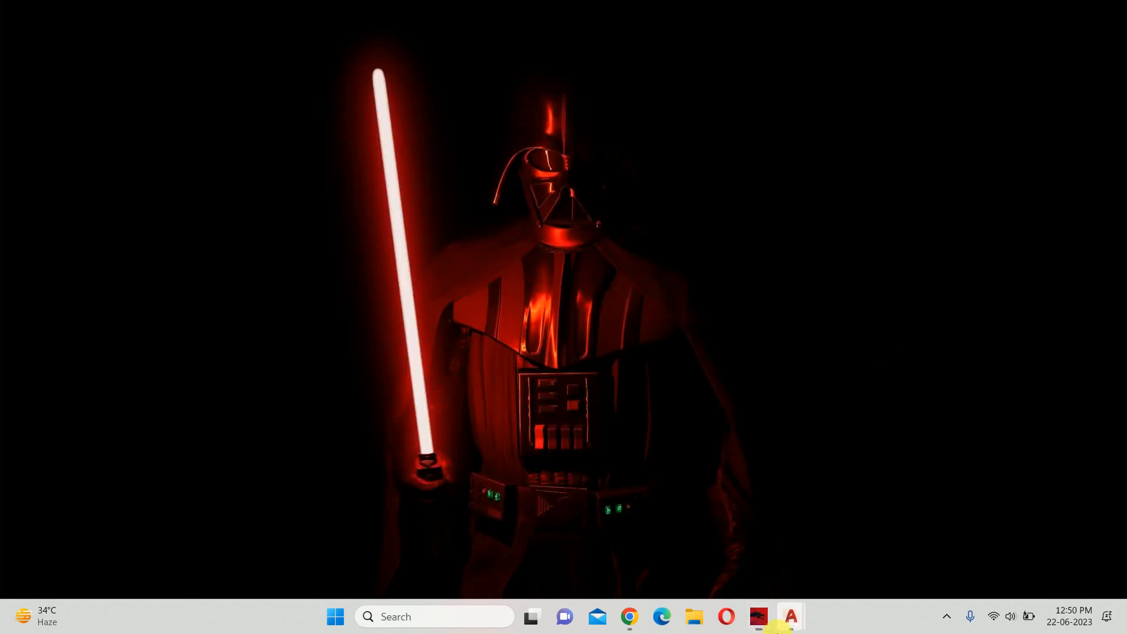
Switch to AutoCAD with the bedroom interior class 1 drawing
click(788, 614)
click(797, 543)
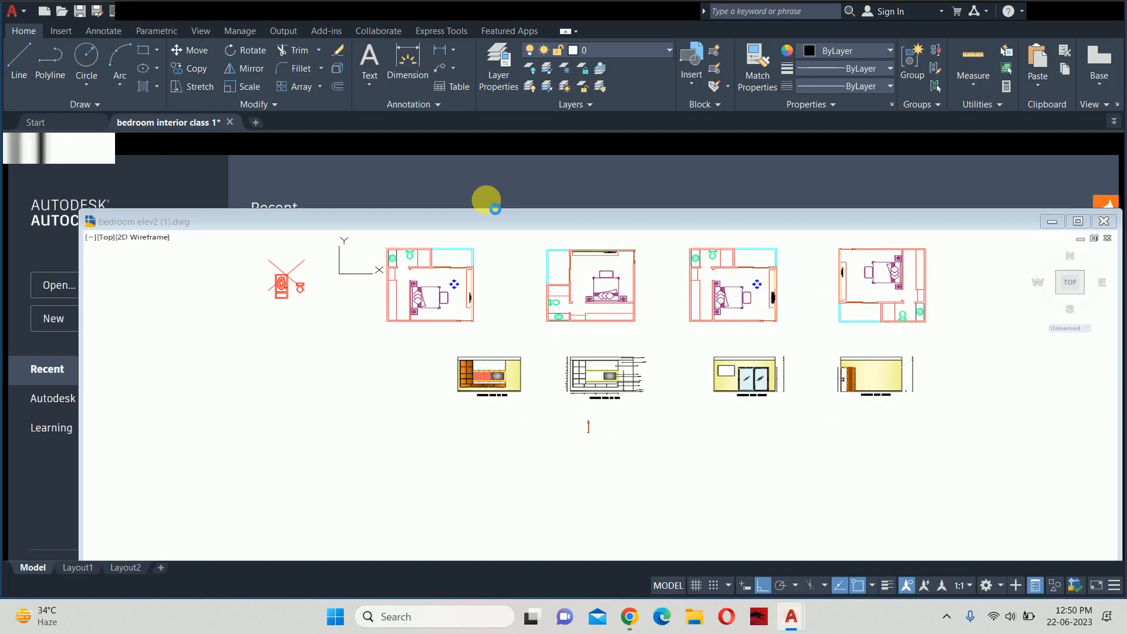
scroll(578, 282, down, 3)
scroll(589, 278, up, 2)
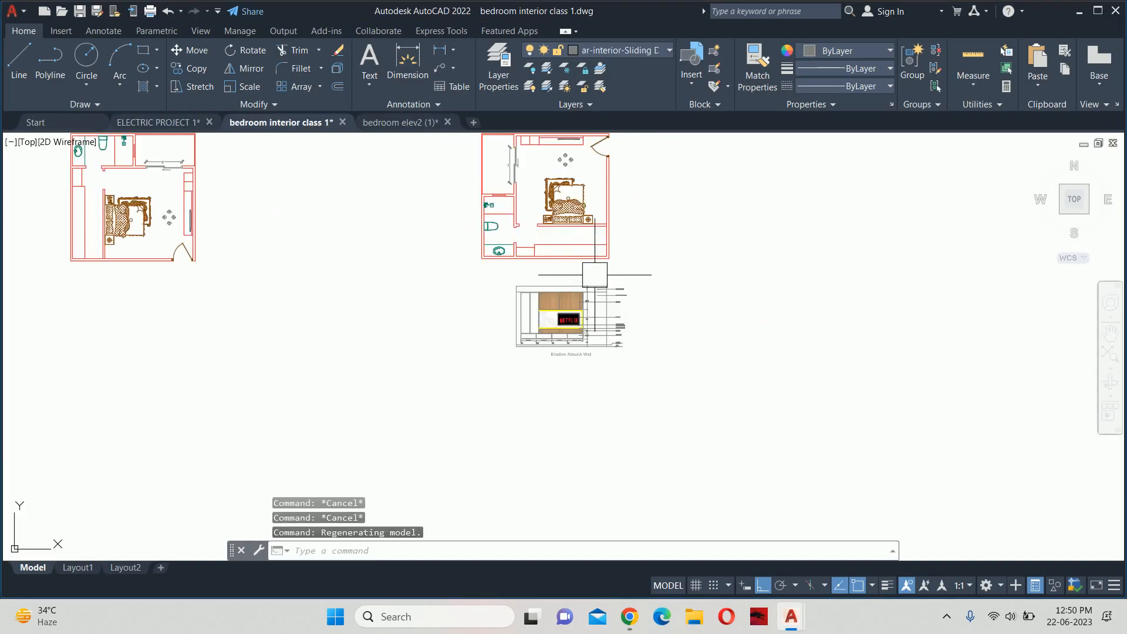
scroll(569, 266, up, 2)
middle_drag(569, 267, 565, 382)
Copy the bedroom plan above the wall elevation horizontally into the empty space on the side away from the first plan
key(Escape)
key(Escape)
key(Escape)
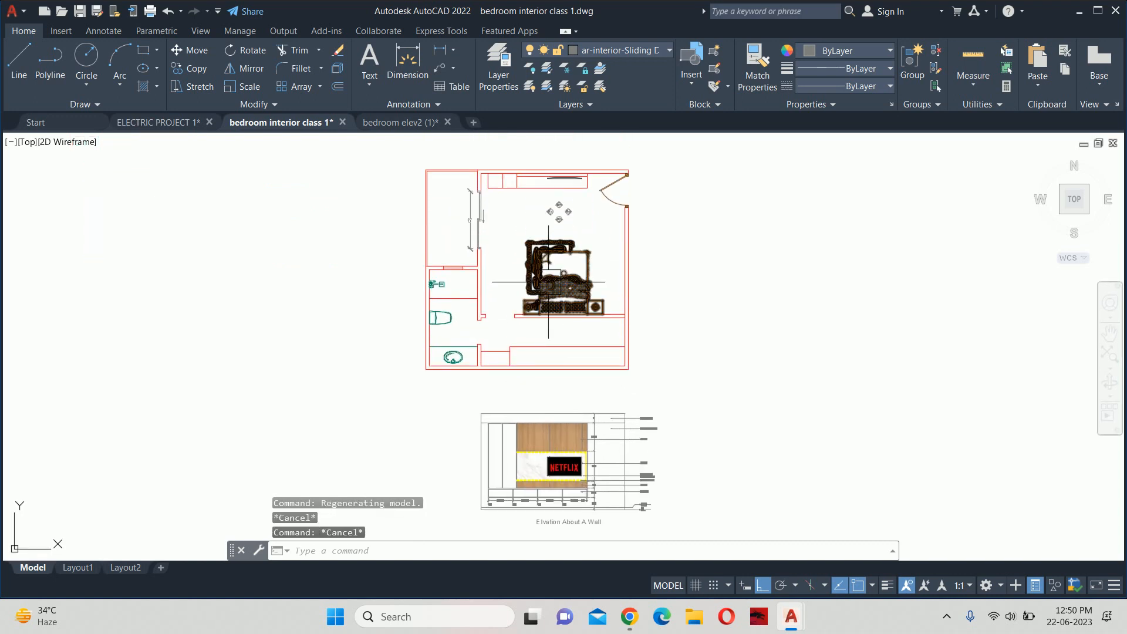
text(co)
key(Return)
scroll(502, 295, down, 3)
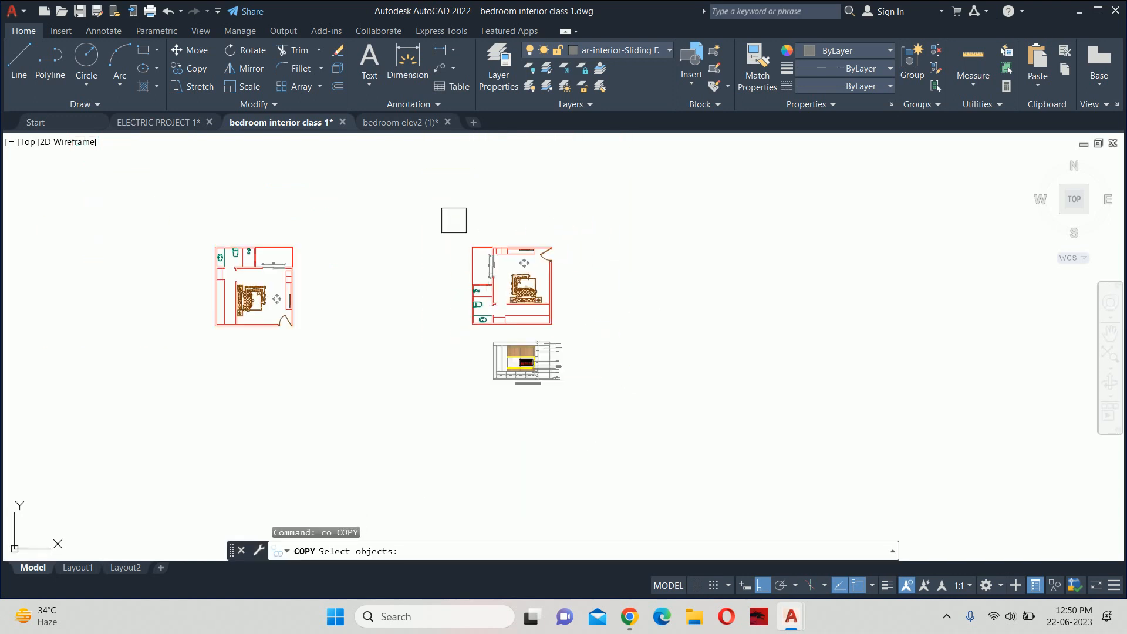
click(582, 327)
key(Return)
click(593, 330)
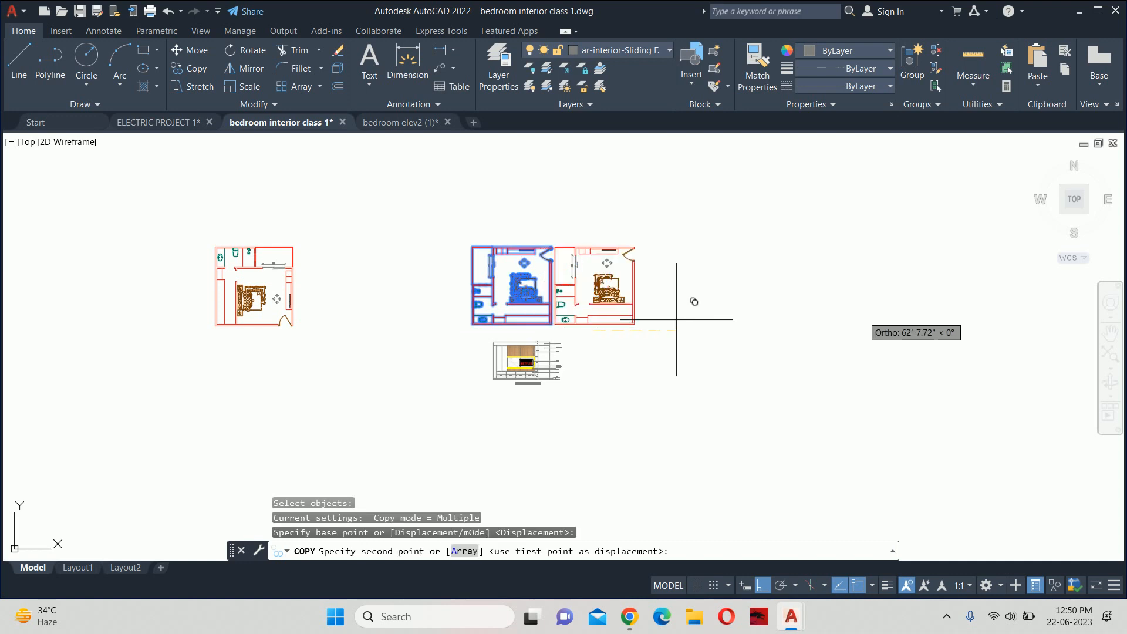
click(888, 327)
key(Escape)
Rotate the copied bedroom plan 180° about a point on its upper wall
text(ro)
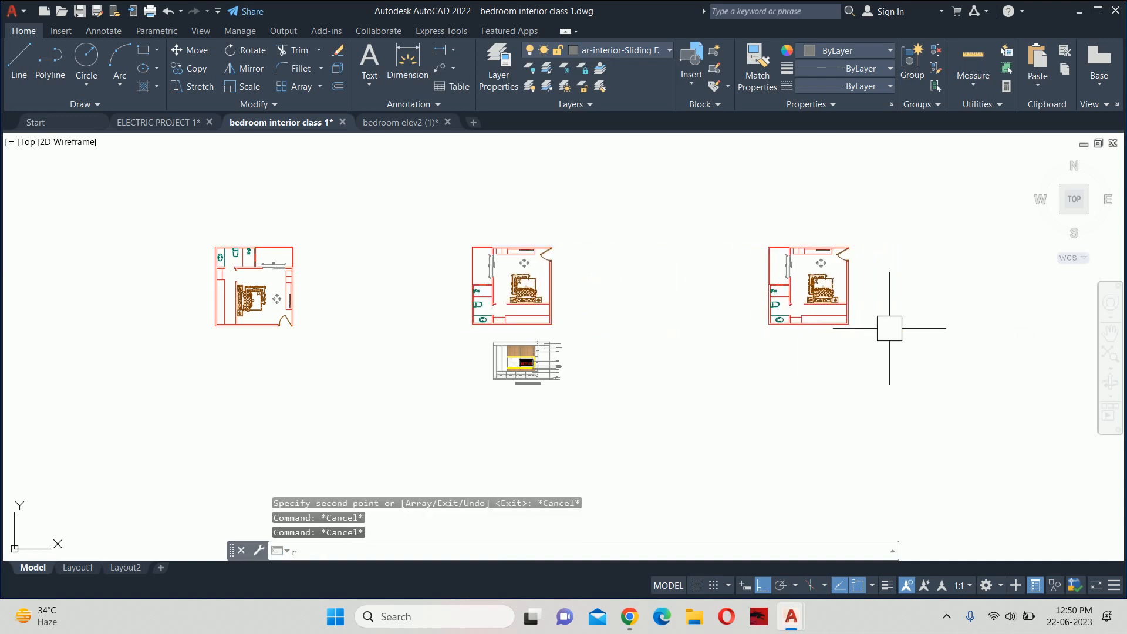
key(Return)
click(730, 201)
key(Return)
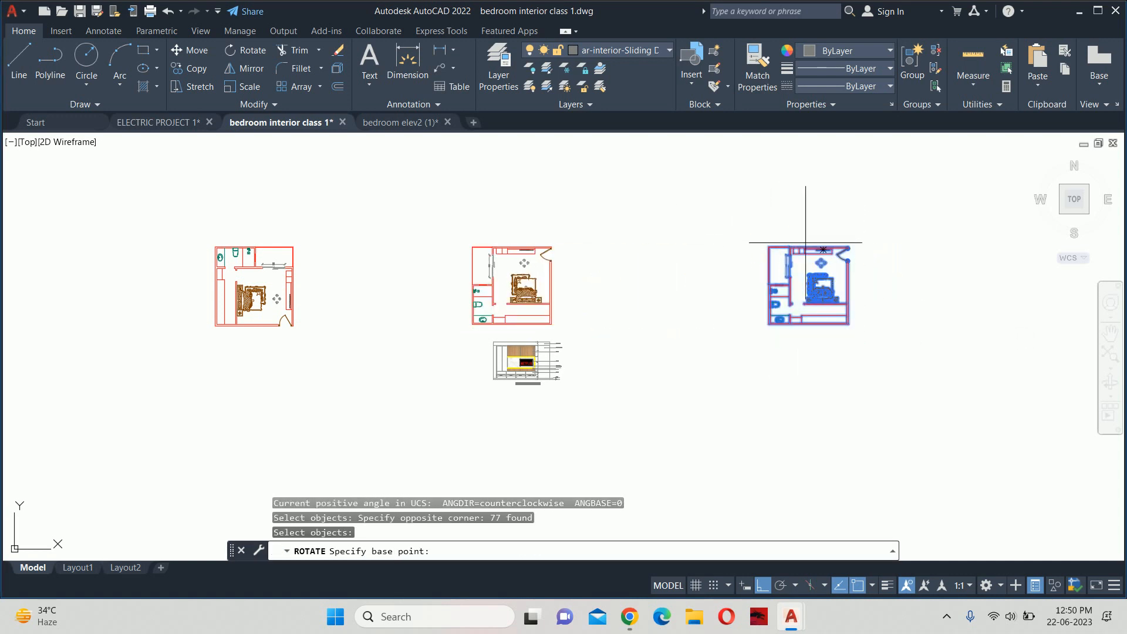
click(805, 248)
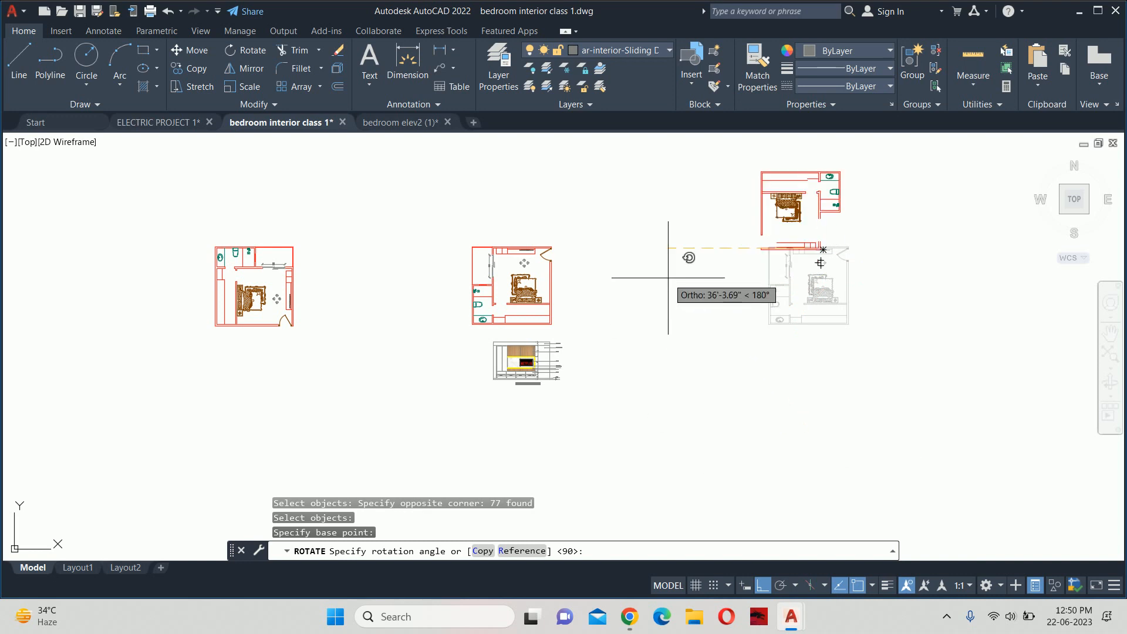
key(Escape)
Move the rotated plan straight down, roughly level with the other bedroom plans
text(m)
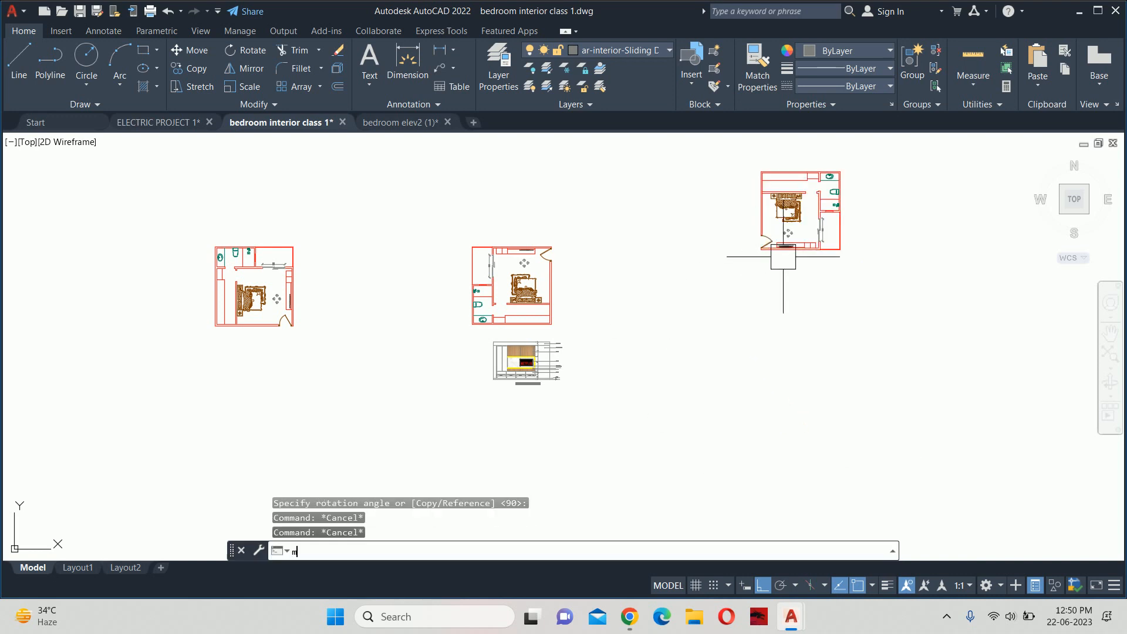
key(Return)
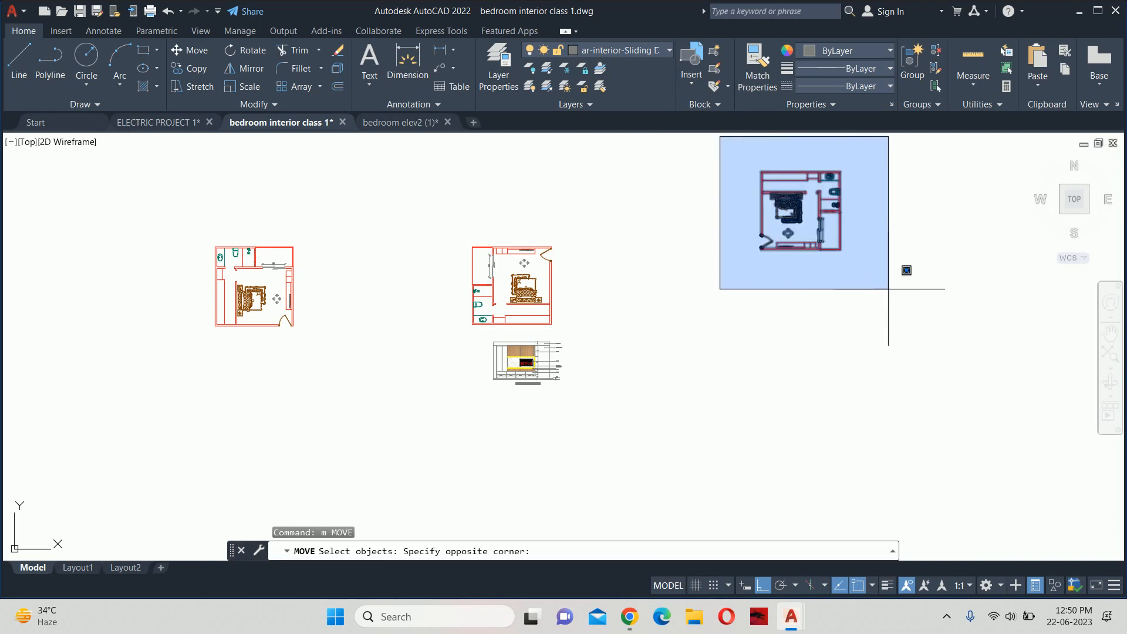
click(888, 290)
key(Return)
click(692, 271)
click(693, 327)
key(Escape)
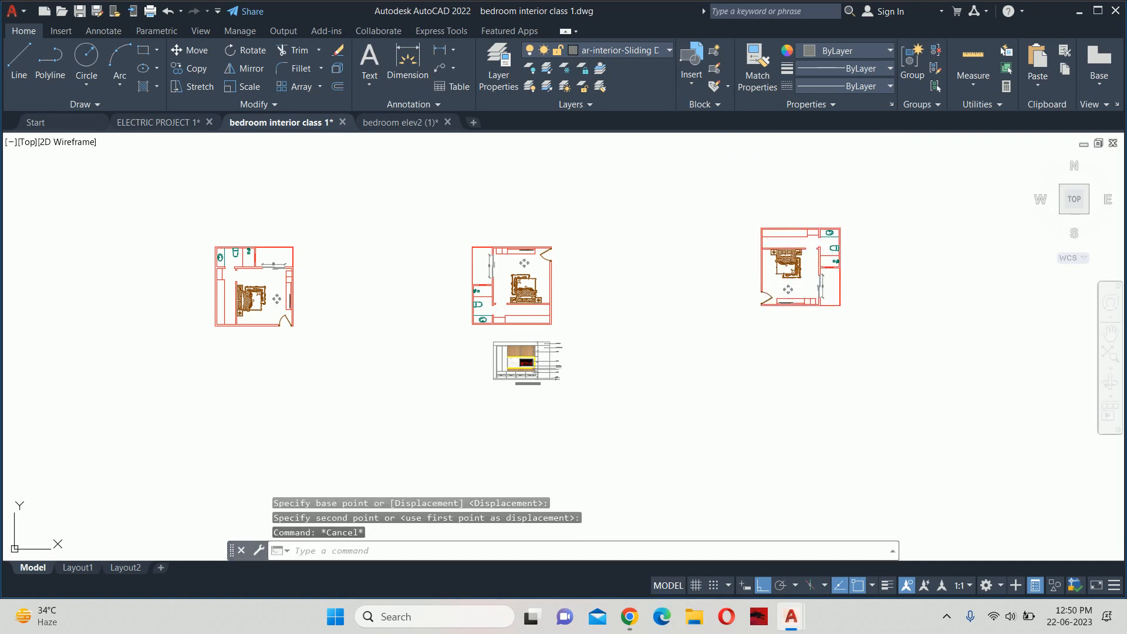
Draw a horizontal construction line through the lower-left corner of the wall elevation
key(Escape)
text(xl)
key(Return)
text(h)
key(Return)
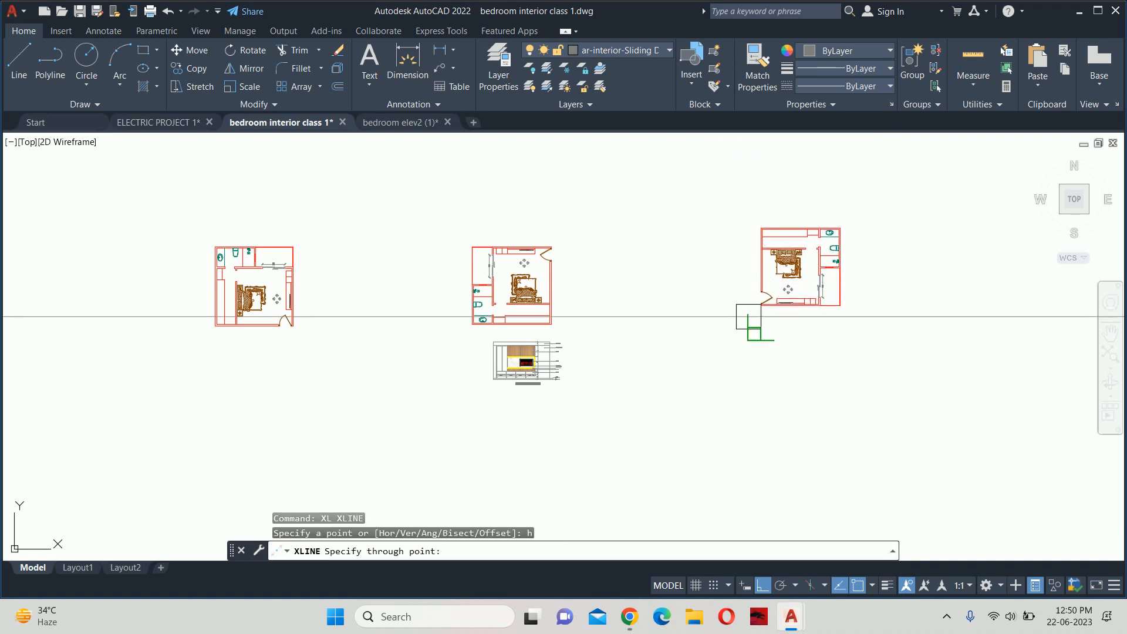
scroll(786, 276, up, 2)
scroll(361, 478, up, 5)
middle_drag(253, 448, 817, 477)
scroll(455, 417, up, 4)
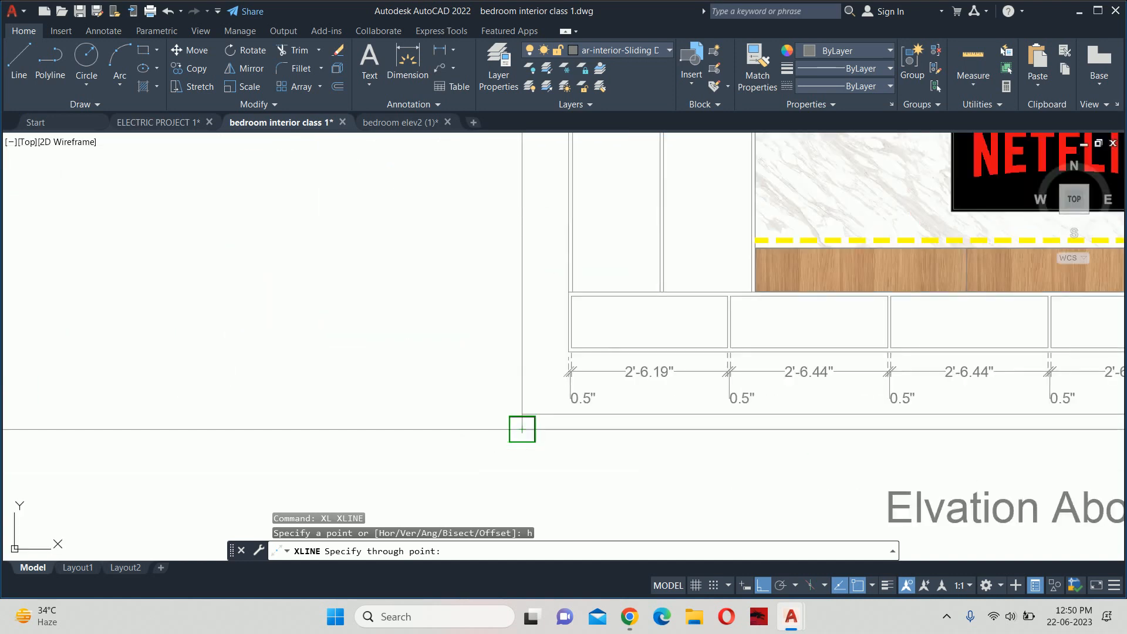
click(521, 429)
Add a second horizontal construction line through the upper-left corner of the wall elevation
scroll(491, 299, down, 6)
middle_drag(491, 298, 491, 449)
scroll(493, 320, up, 4)
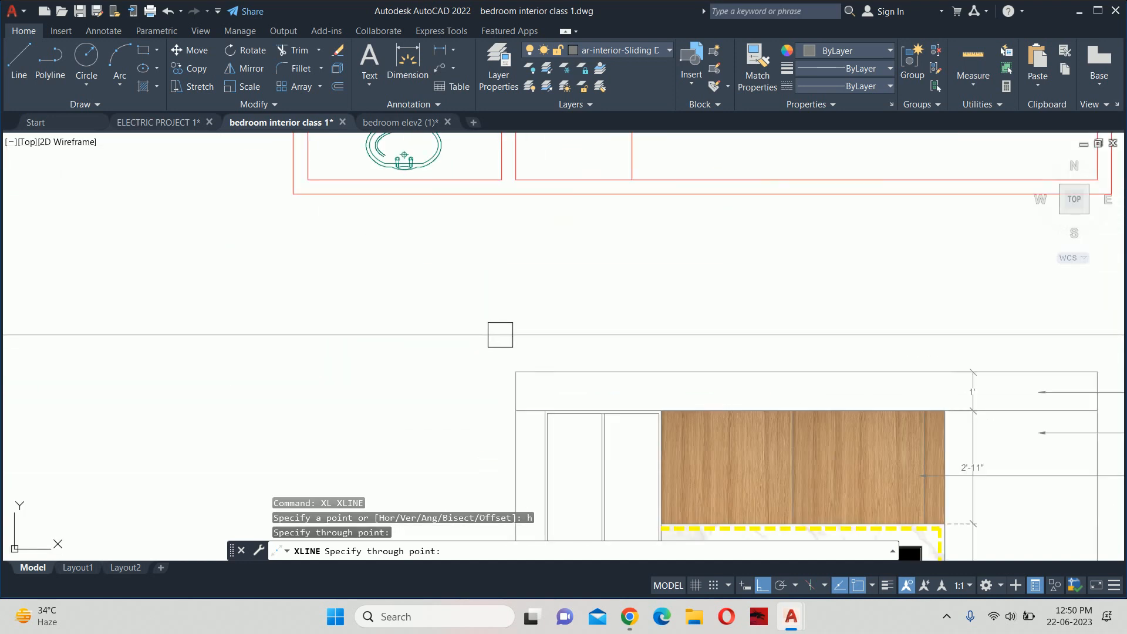
click(516, 369)
scroll(599, 311, down, 6)
key(Escape)
Use Stretch to shift the whole rotated plan horizontally about 28' toward the middle plan
middle_drag(614, 315, 305, 352)
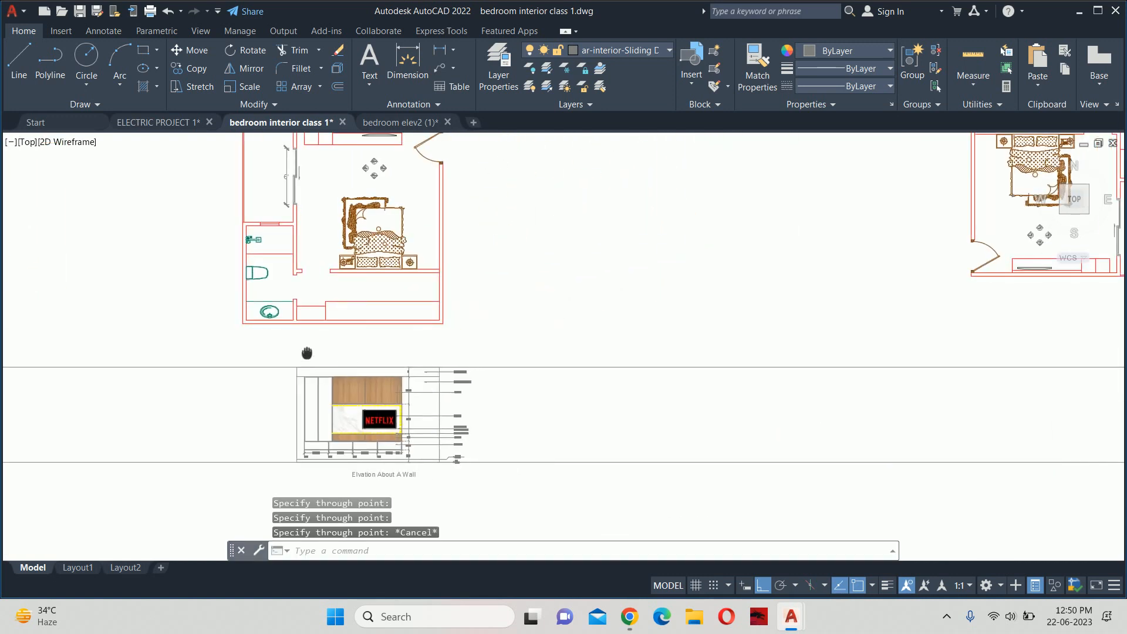
scroll(341, 334, down, 2)
text(s)
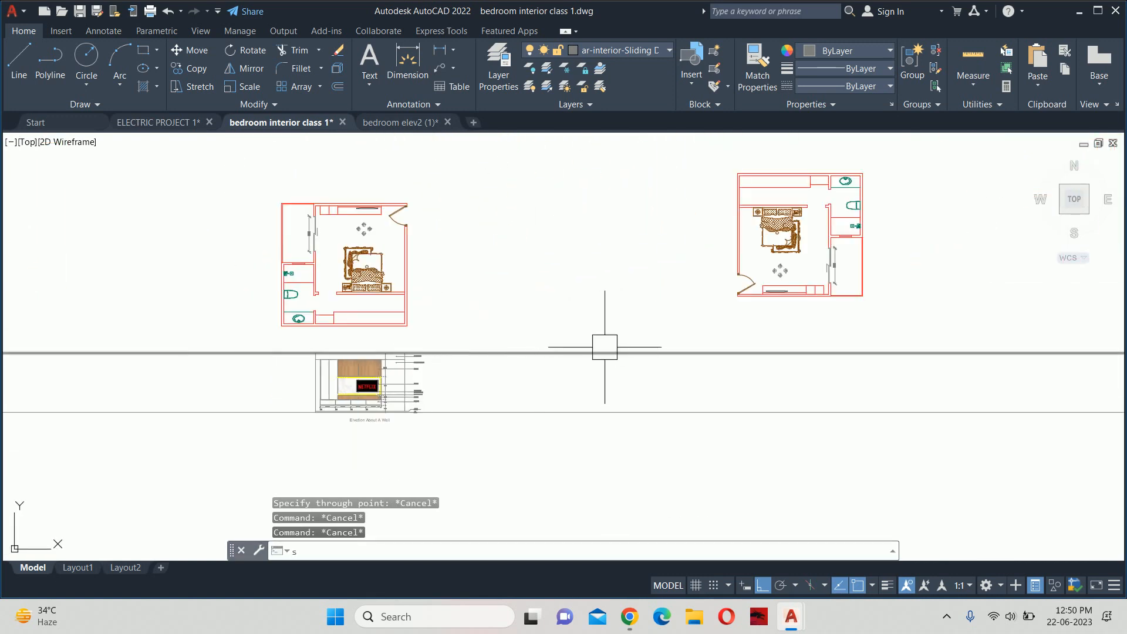
key(Return)
click(906, 320)
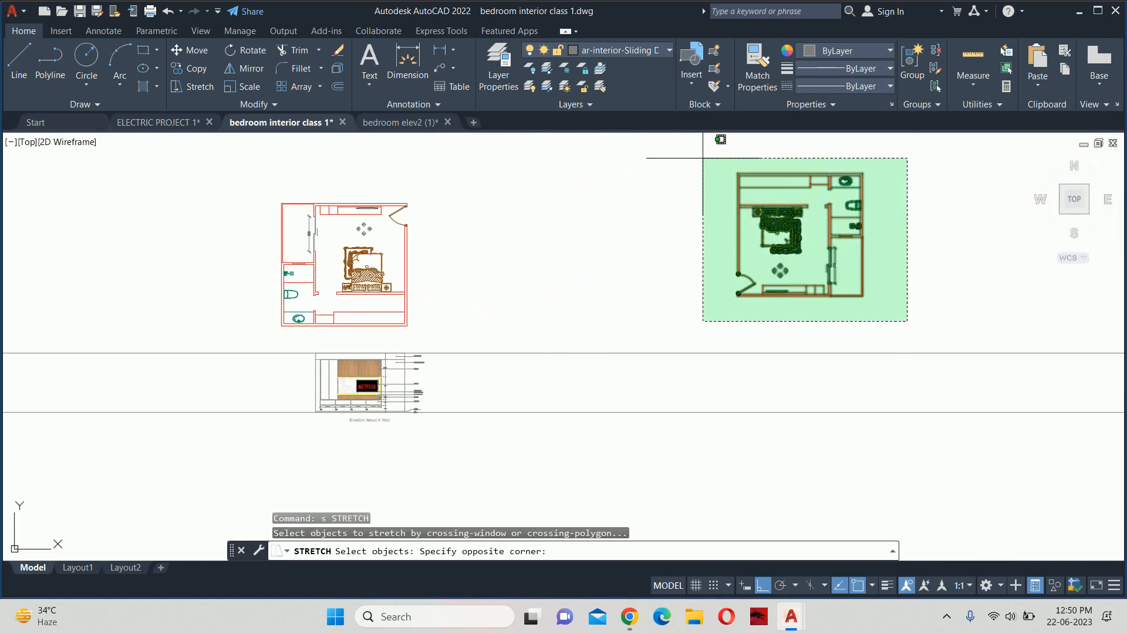
click(730, 156)
key(Return)
click(726, 154)
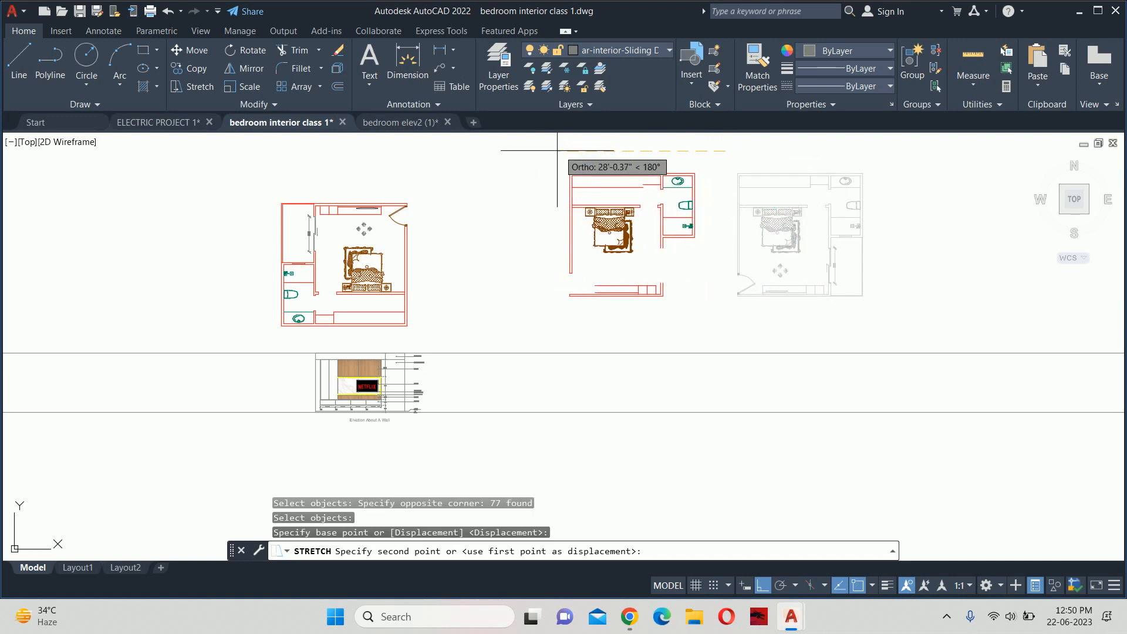
click(560, 148)
key(Escape)
key(Escape)
Draw a vertical construction line along the inner face of the rotated plan's door-side wall
scroll(583, 292, up, 4)
middle_drag(583, 293, 480, 413)
text(xl)
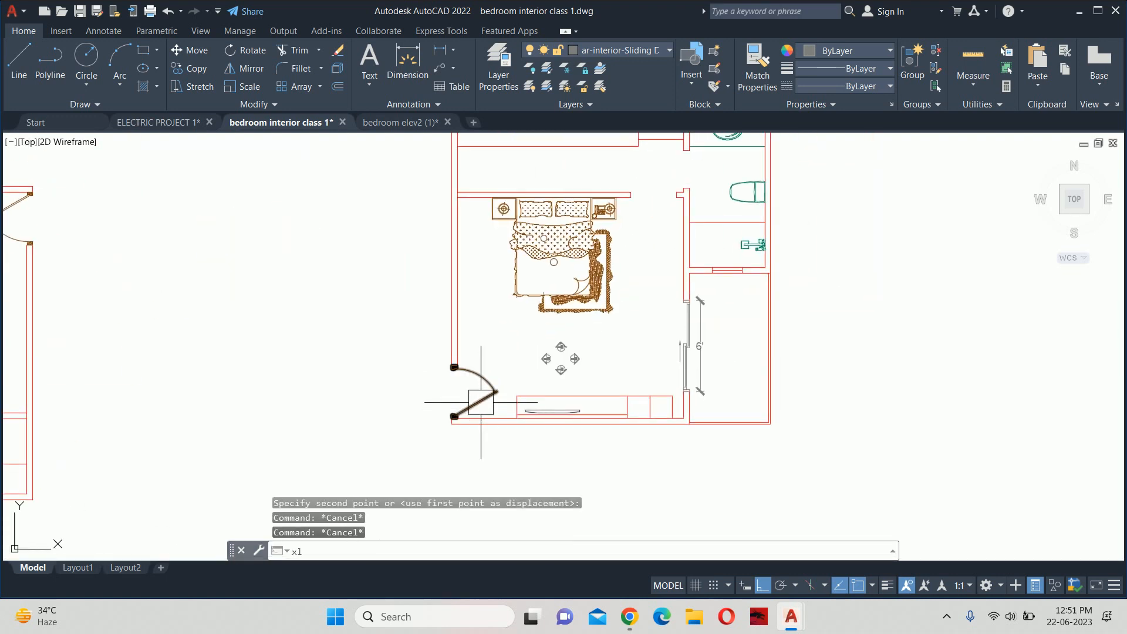
key(Return)
text(v)
key(Return)
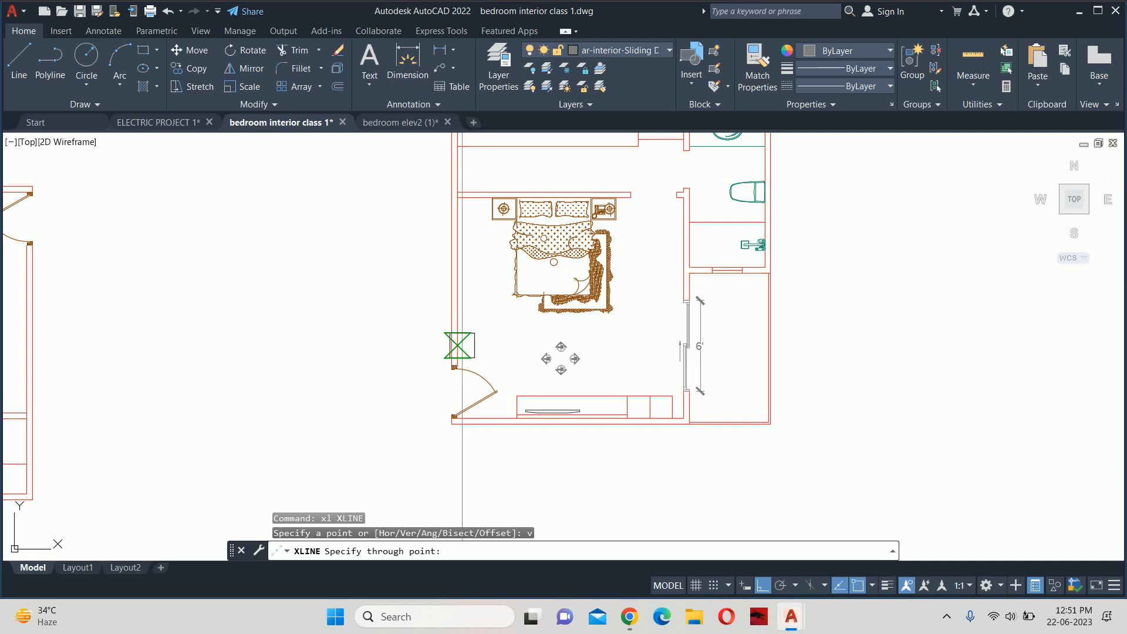
click(459, 345)
Add a second vertical construction line along the bedroom's opposite inner wall face, beside the bathroom and sliding door
scroll(682, 214, up, 4)
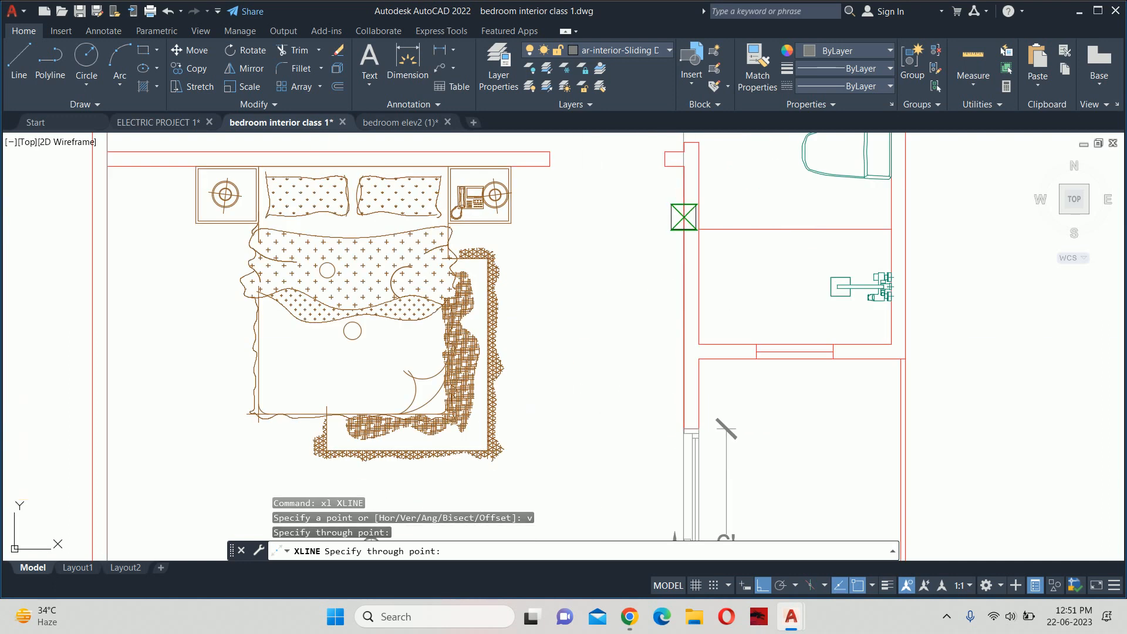
click(675, 165)
scroll(651, 378, down, 8)
key(Escape)
key(Escape)
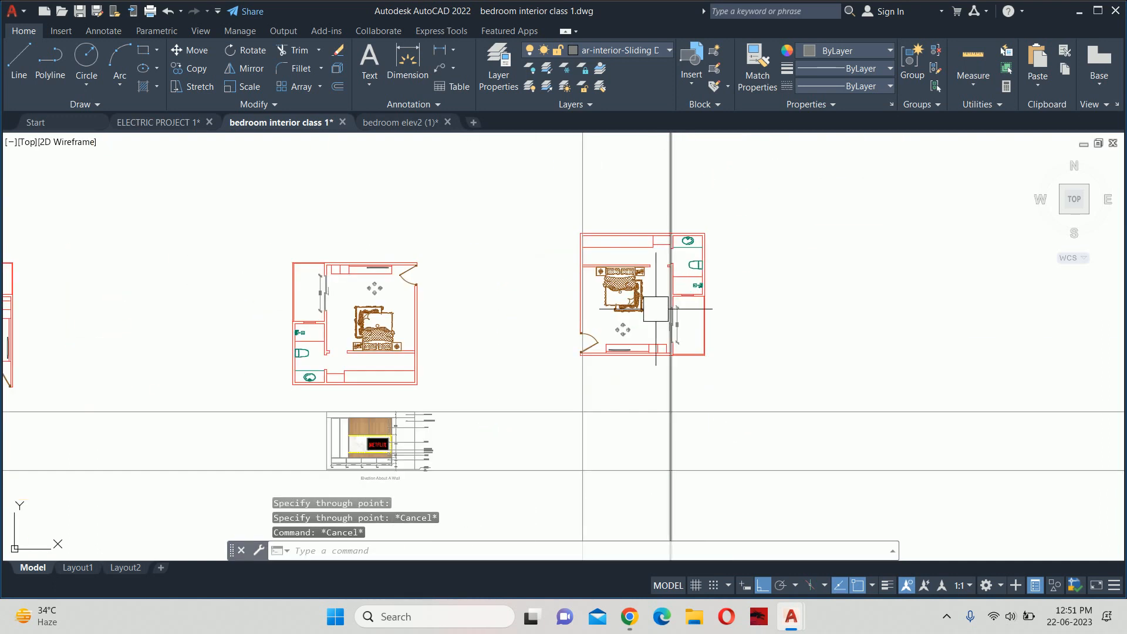
key(Escape)
Trim the vertical construction lines below the lower horizontal line, and both horizontals beyond the door-side vertical, for the second elevation's outline
scroll(650, 394, up, 6)
mouse_move(649, 396)
middle_down()
mouse_move(624, 330)
mouse_move(597, 352)
mouse_move(415, 291)
middle_up()
text(tr)
key(Return)
scroll(598, 350, up, 2)
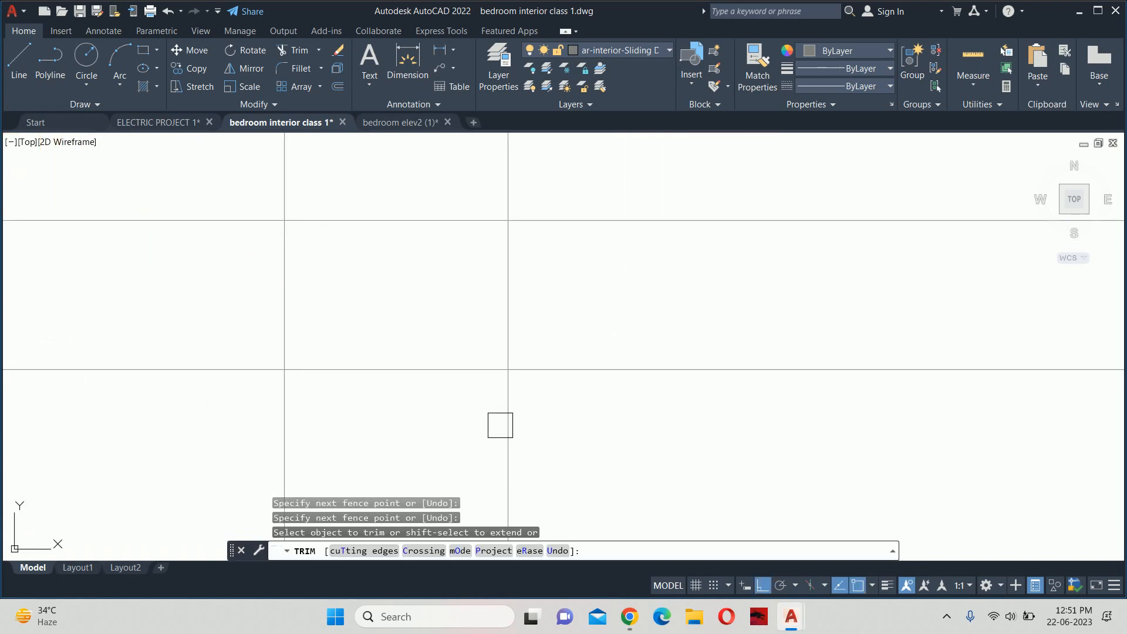
click(548, 422)
click(237, 417)
key(Return)
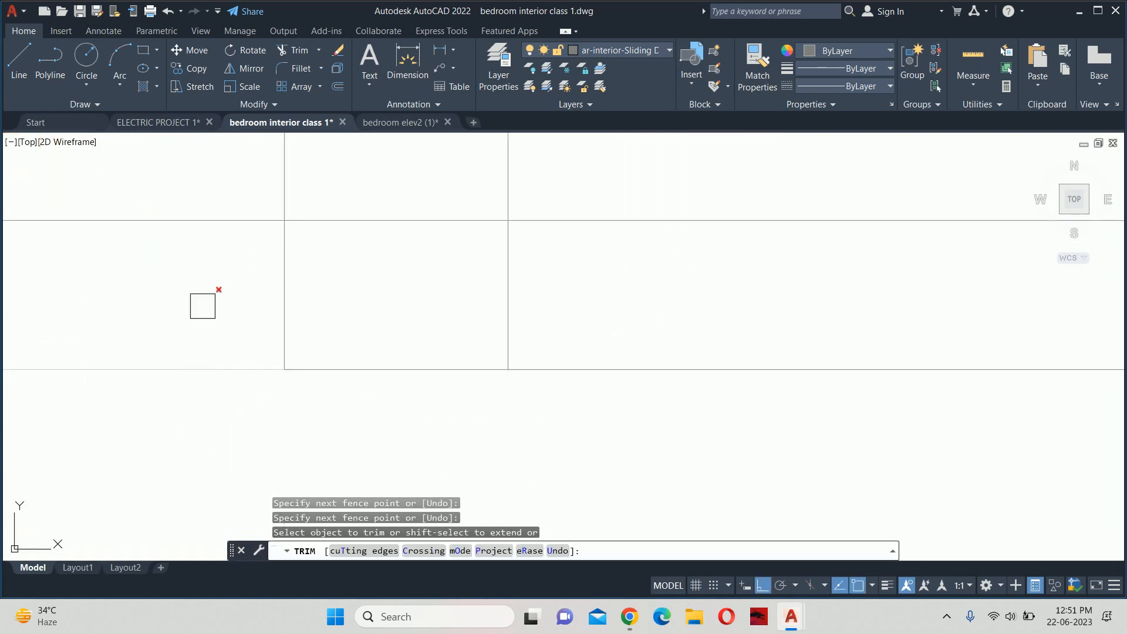
click(184, 432)
click(197, 175)
key(Return)
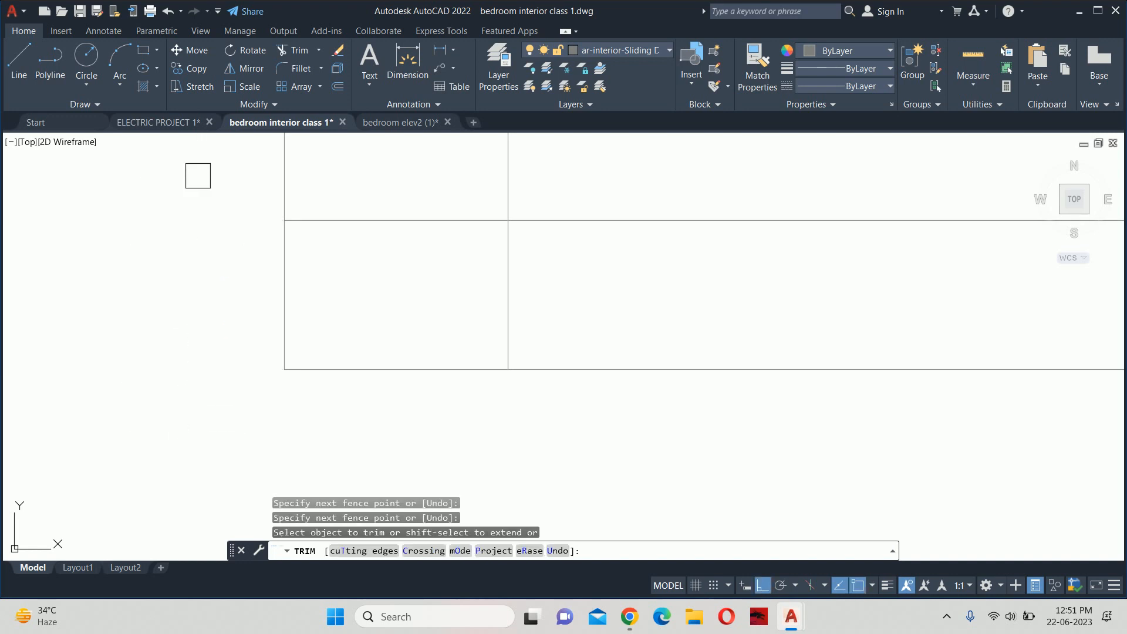
Trim the vertical lines above the upper horizontal and both horizontals beyond the sliding-door side, leaving a closed rectangle below the rotated plan
click(207, 184)
click(722, 199)
key(Return)
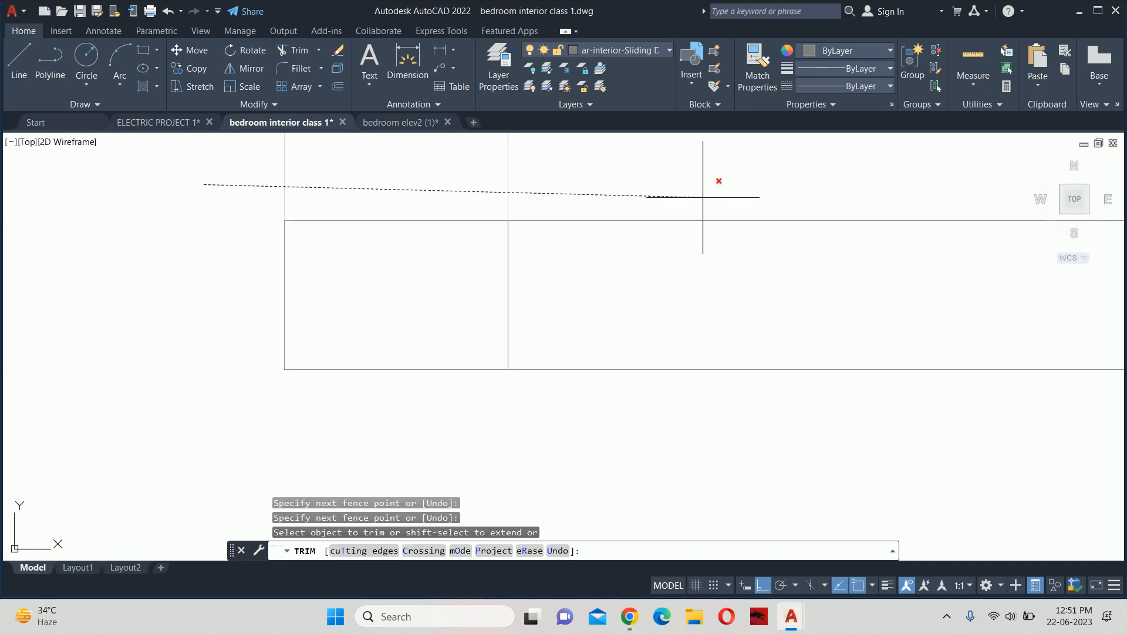
click(634, 182)
click(561, 421)
key(Return)
scroll(526, 329, down, 2)
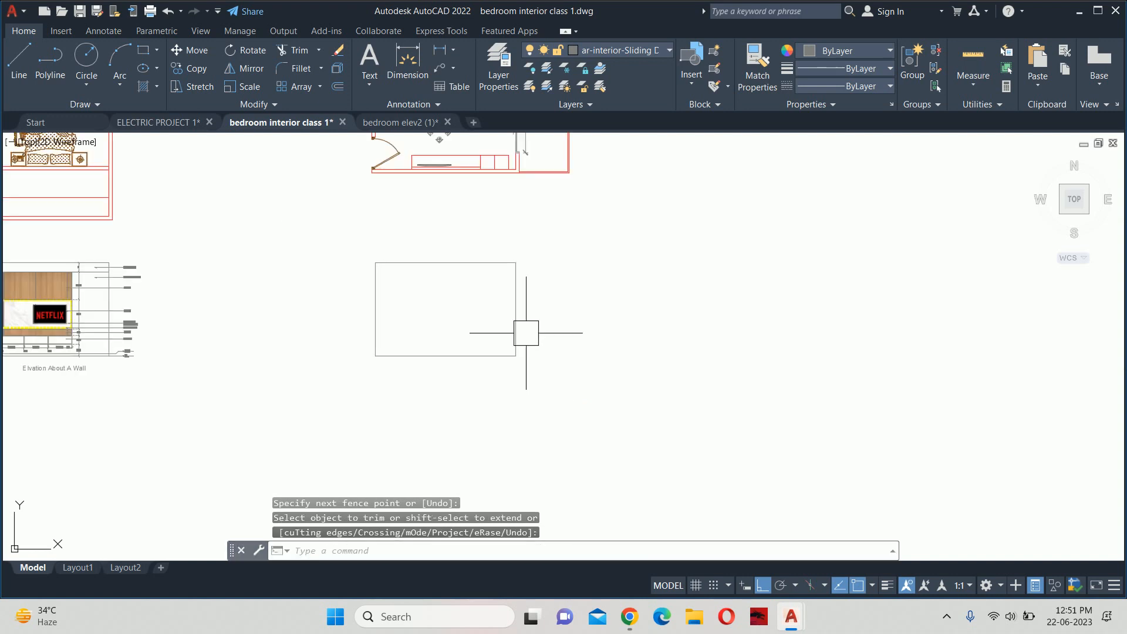
key(Escape)
key(Escape)
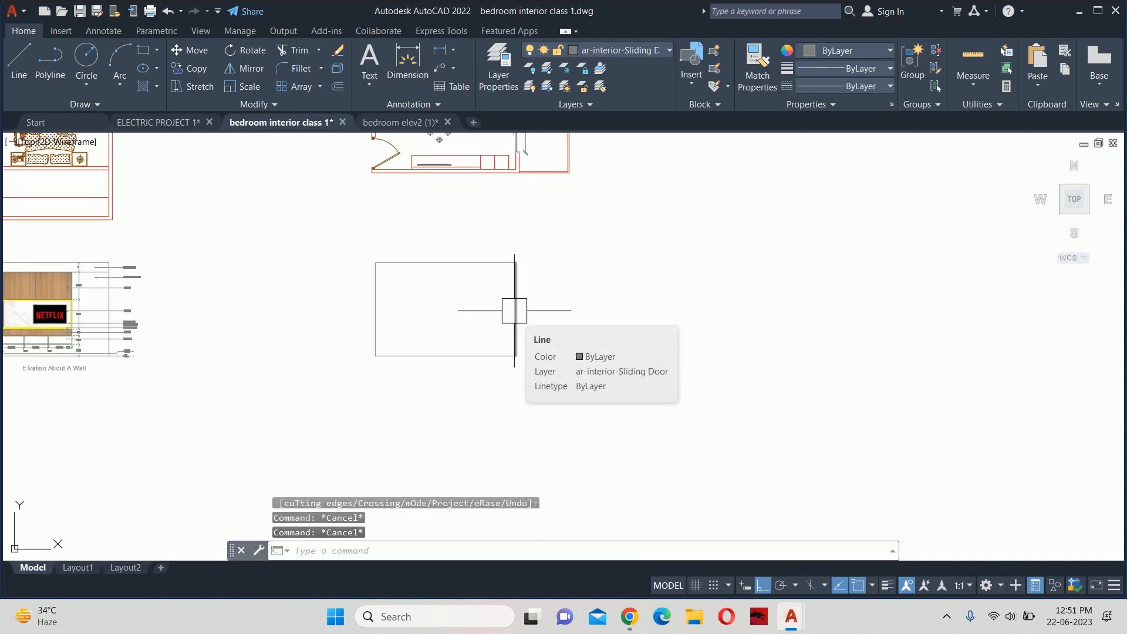
key(Escape)
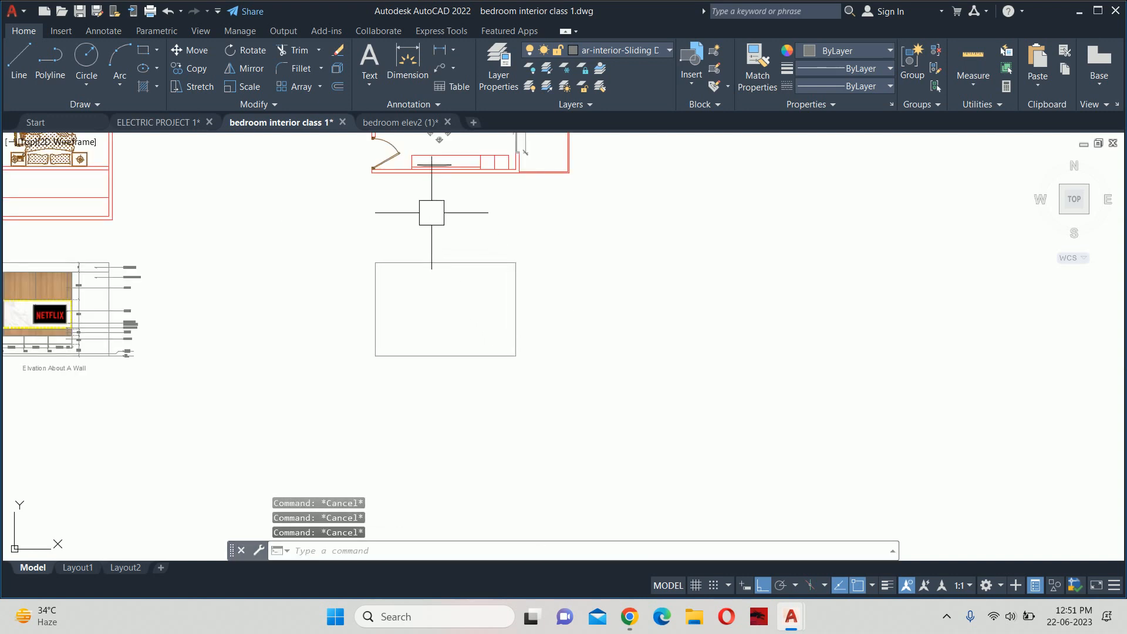
Draw horizontal construction lines through the first elevation's false-ceiling line and its raised floor line just above the base
mouse_move(380, 223)
middle_down()
mouse_move(537, 292)
mouse_move(574, 336)
middle_up()
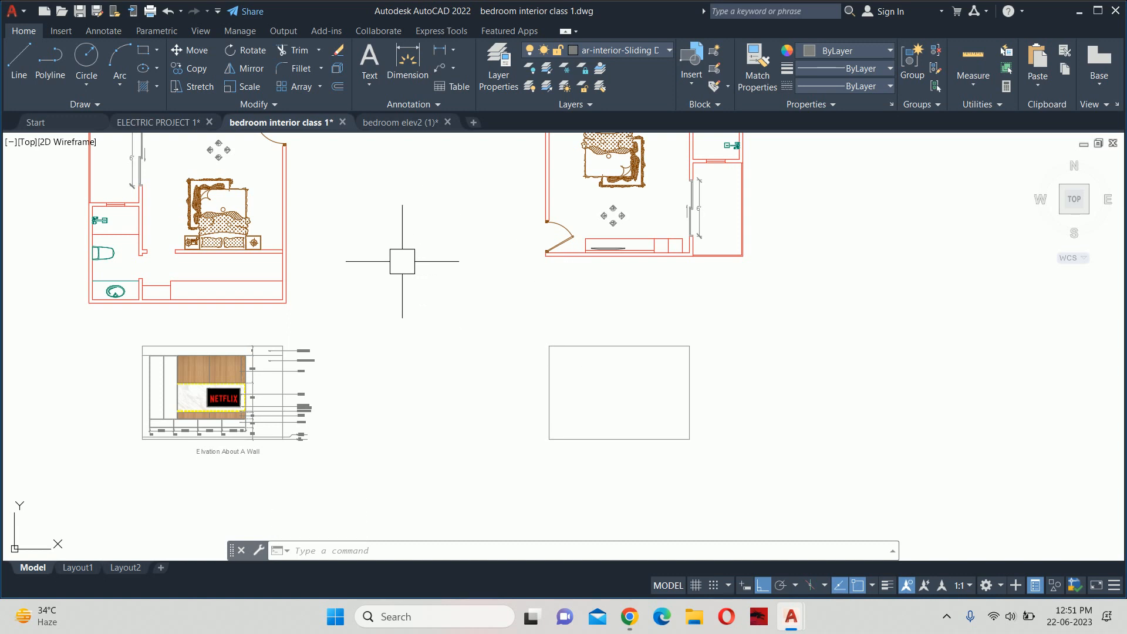
text(xl)
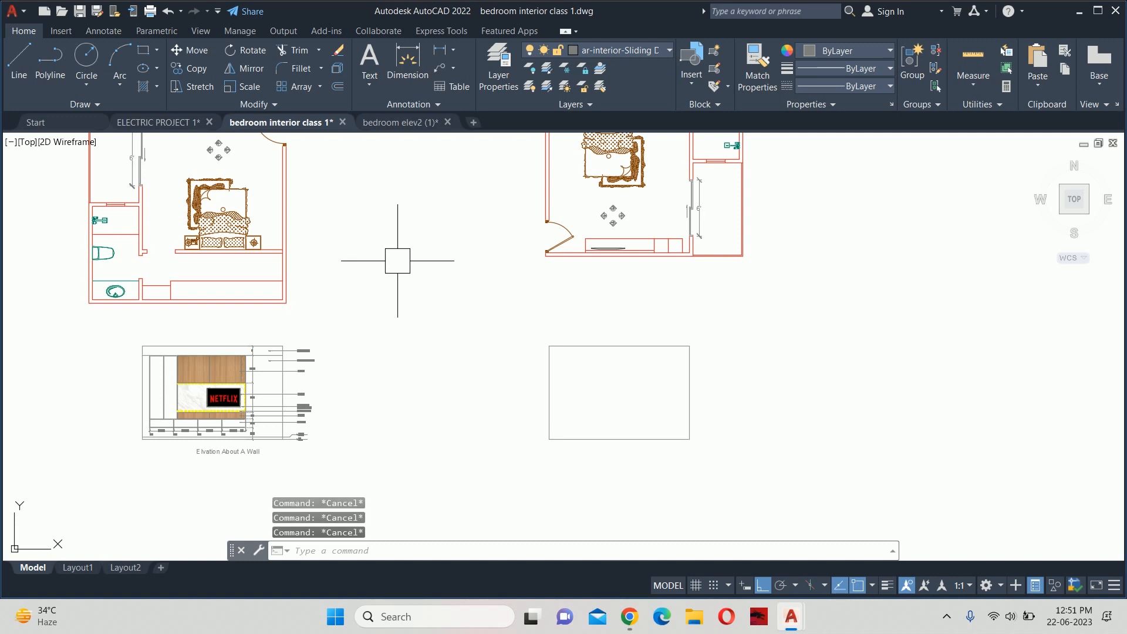
key(Return)
text(h)
key(Return)
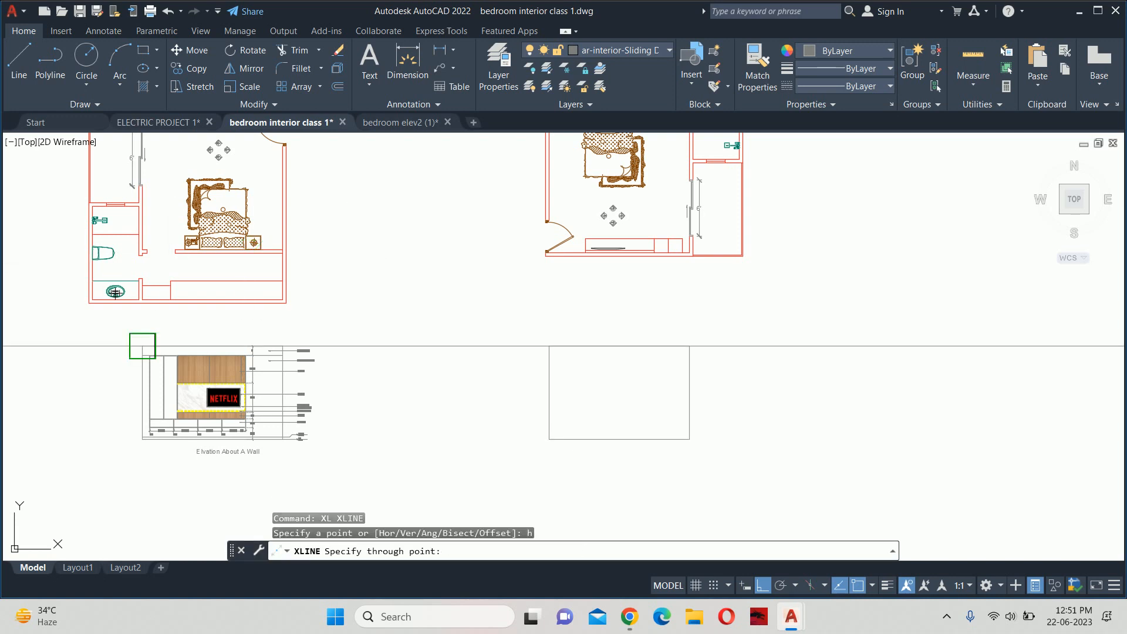
scroll(141, 346, up, 4)
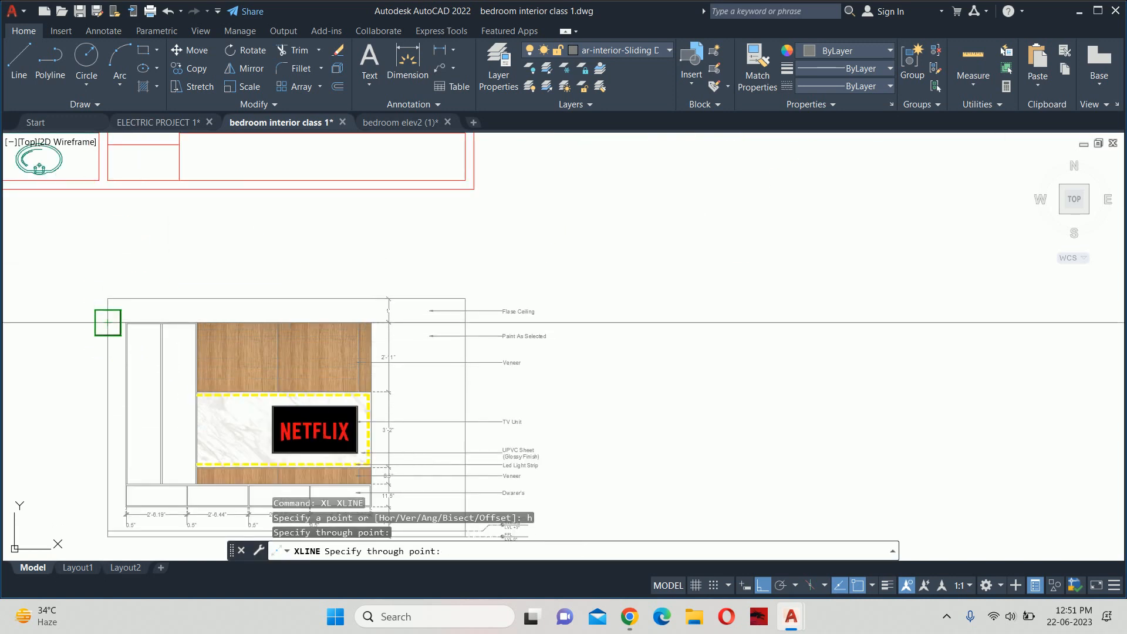
scroll(127, 312, up, 5)
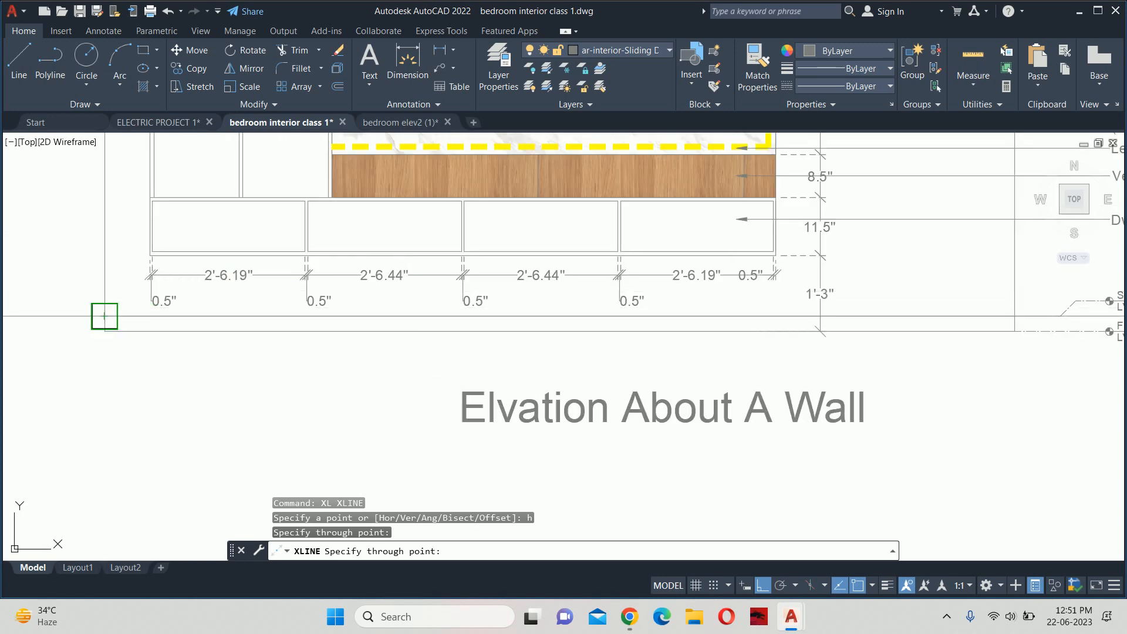
click(107, 329)
key(Escape)
Trim both new horizontal construction lines to the side edges of the second elevation's rectangle
scroll(645, 387, down, 6)
mouse_move(623, 348)
middle_down()
mouse_move(374, 325)
mouse_move(222, 337)
mouse_move(226, 323)
middle_up()
key(Escape)
text(tr)
key(Return)
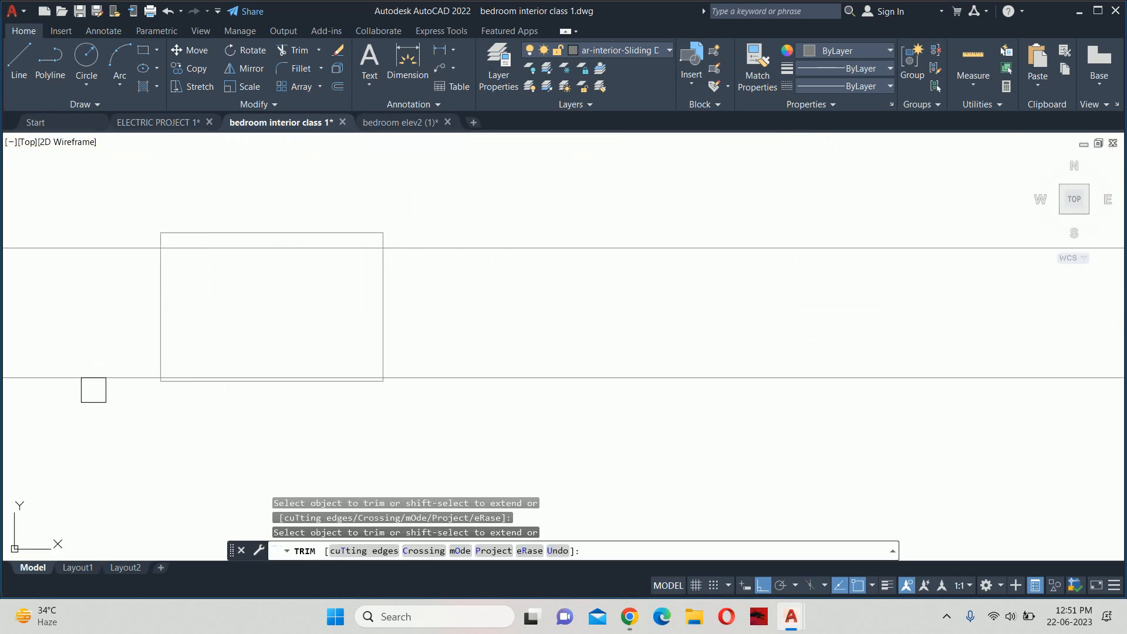
drag(93, 387, 88, 229)
mouse_move(534, 171)
mouse_down()
mouse_move(499, 242)
mouse_move(461, 437)
mouse_up()
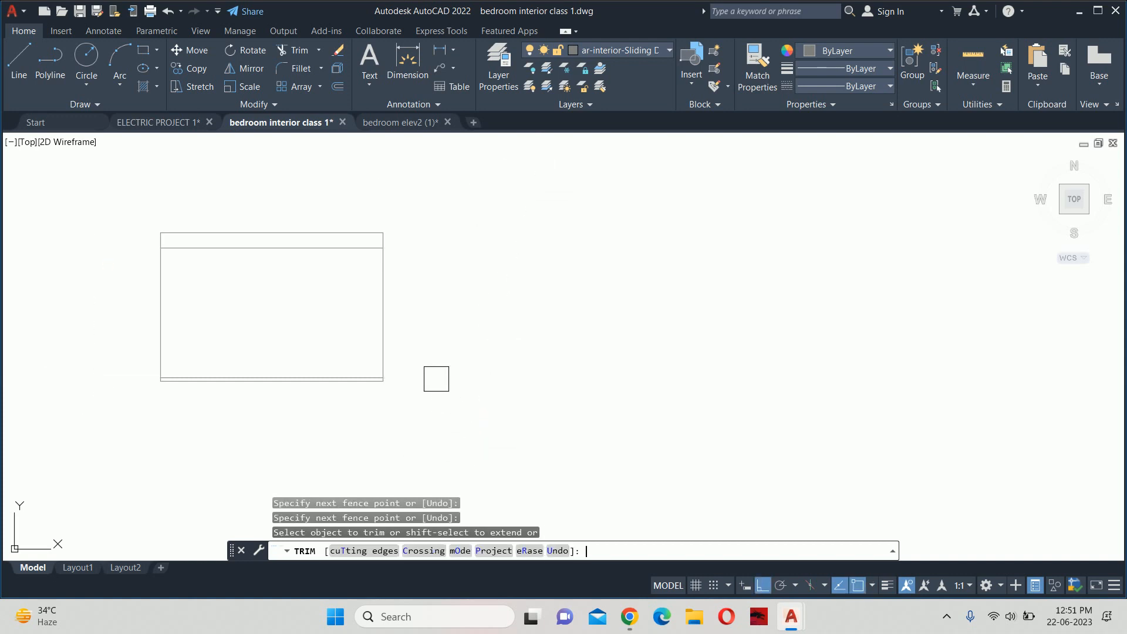
key(Escape)
key(Escape)
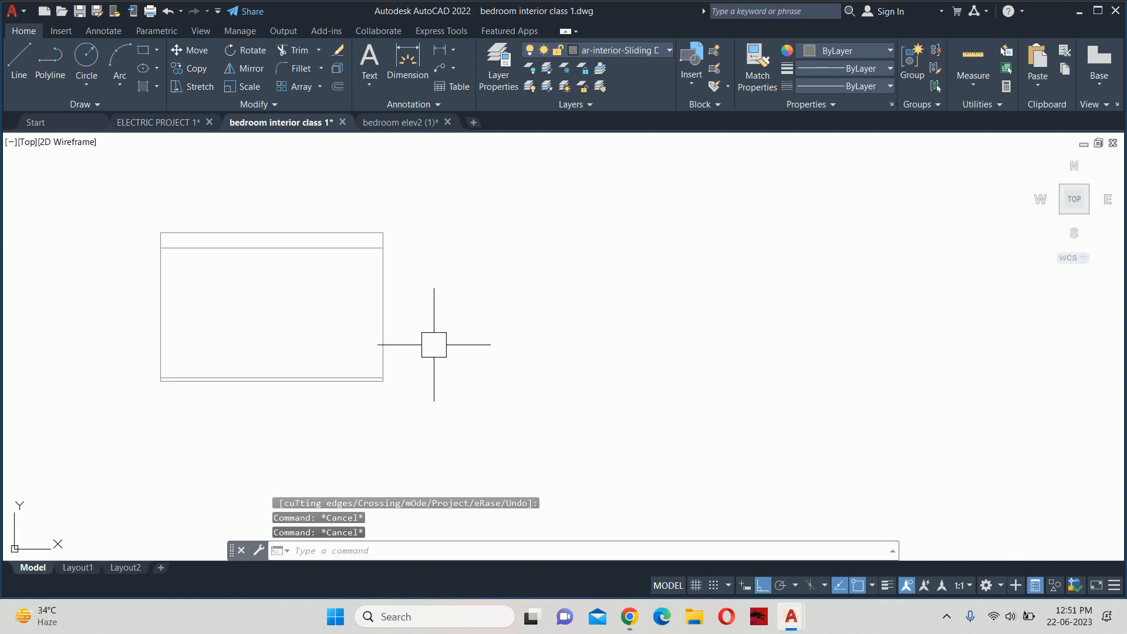
Examine the rotated plan's bed wall and the passage opening between it and the bathroom wall
middle_drag(286, 288, 378, 271)
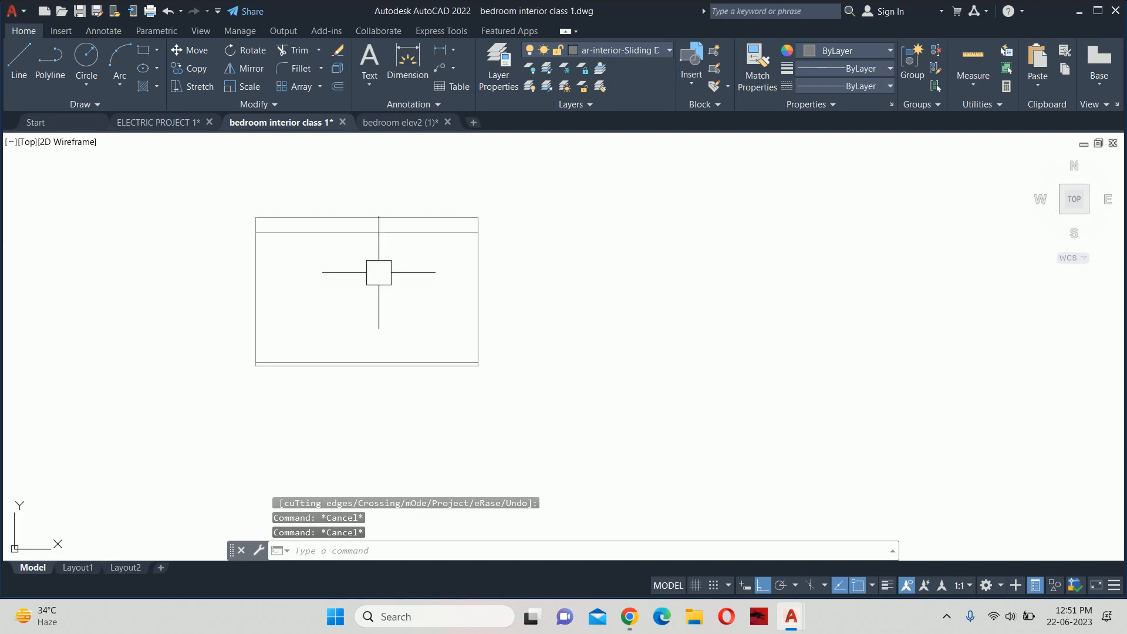
scroll(477, 272, down, 3)
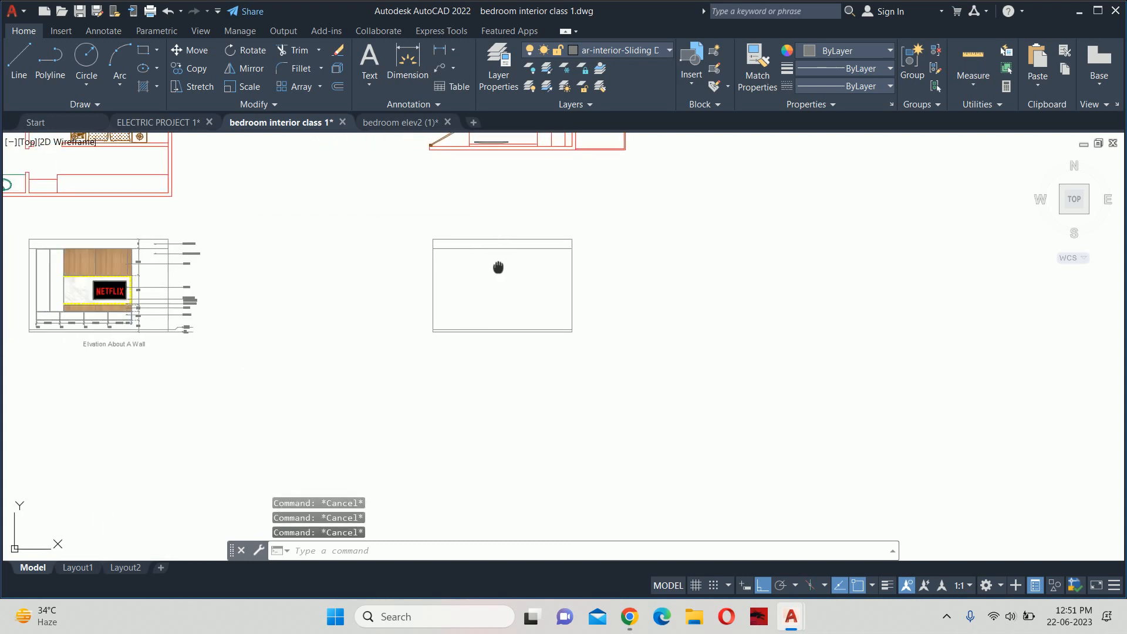
mouse_move(498, 268)
middle_down()
mouse_move(508, 320)
mouse_move(563, 392)
middle_up()
scroll(537, 310, down, 3)
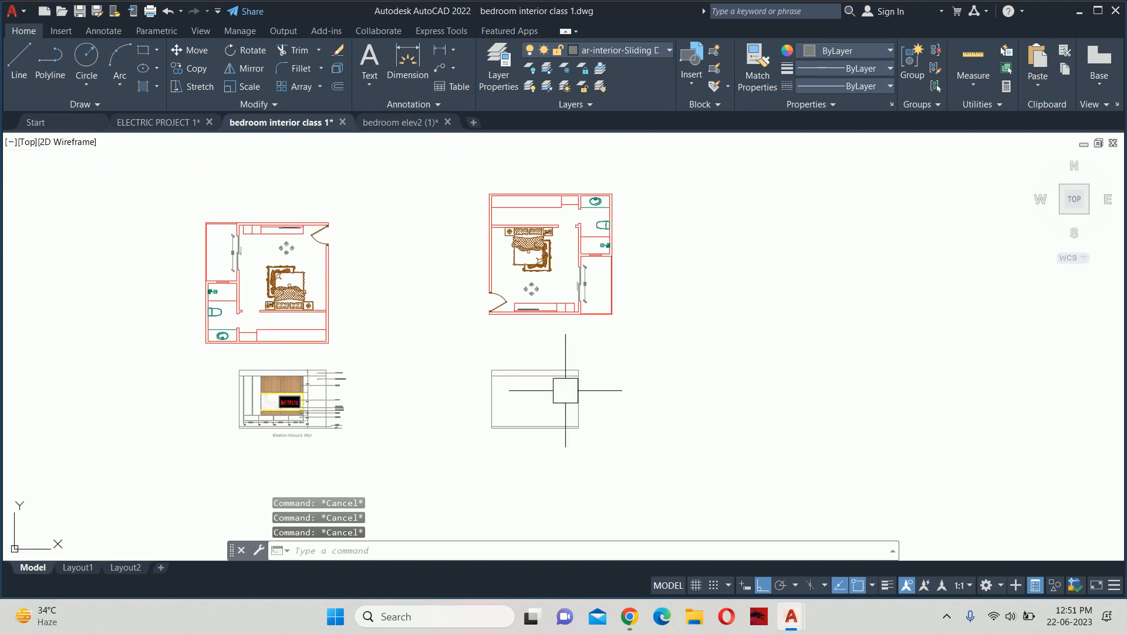
scroll(549, 380, up, 3)
middle_drag(503, 232, 511, 290)
scroll(512, 289, up, 4)
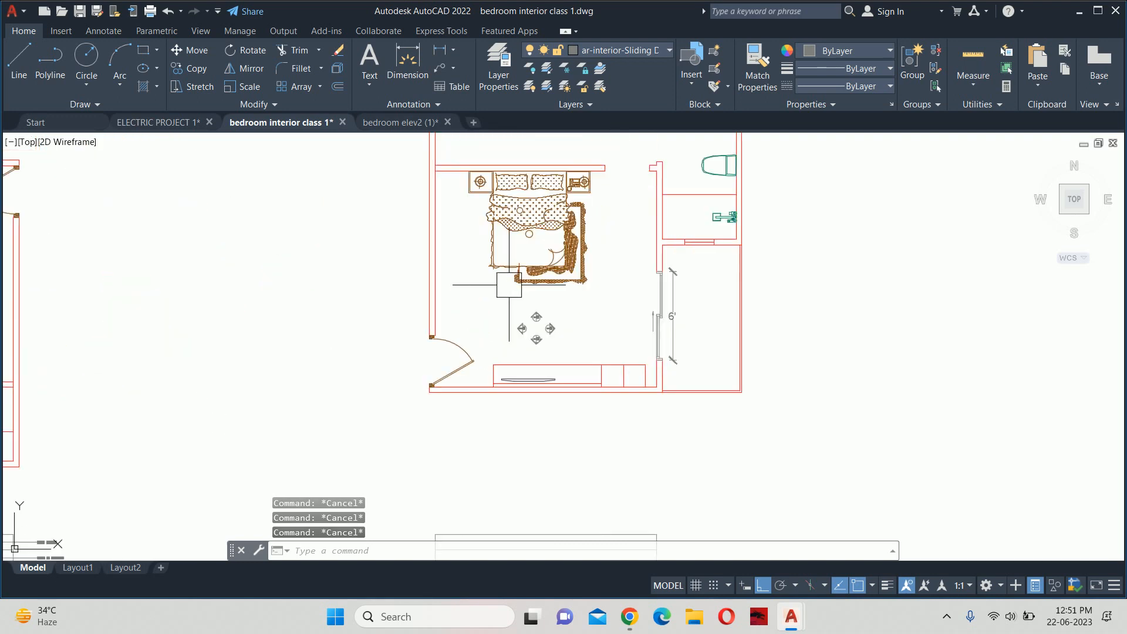
scroll(692, 264, down, 3)
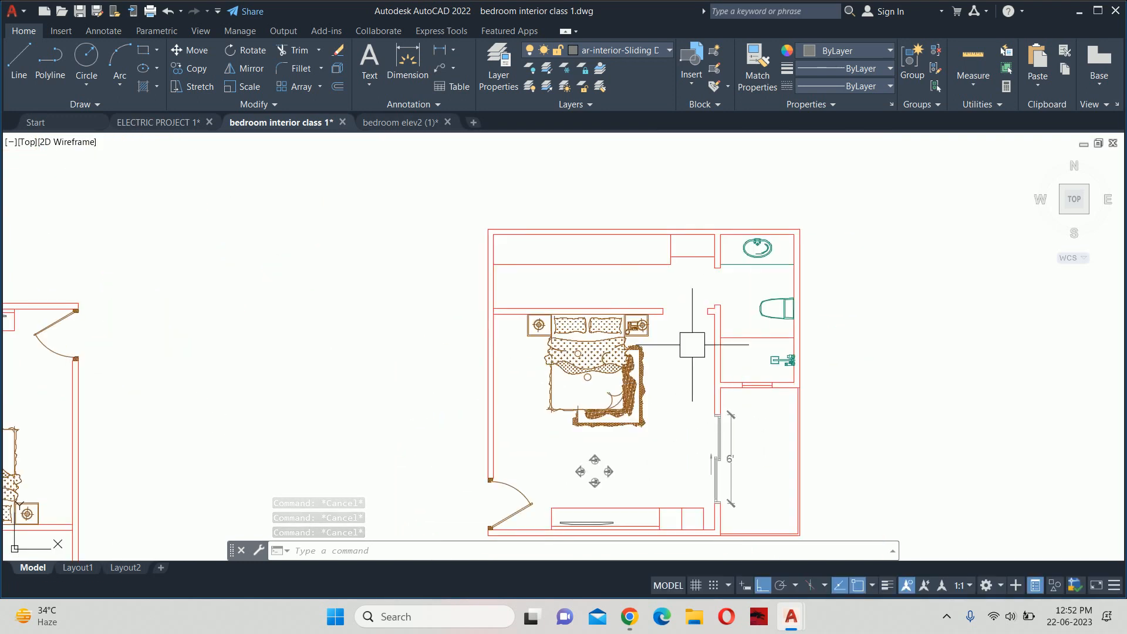
scroll(692, 252, up, 5)
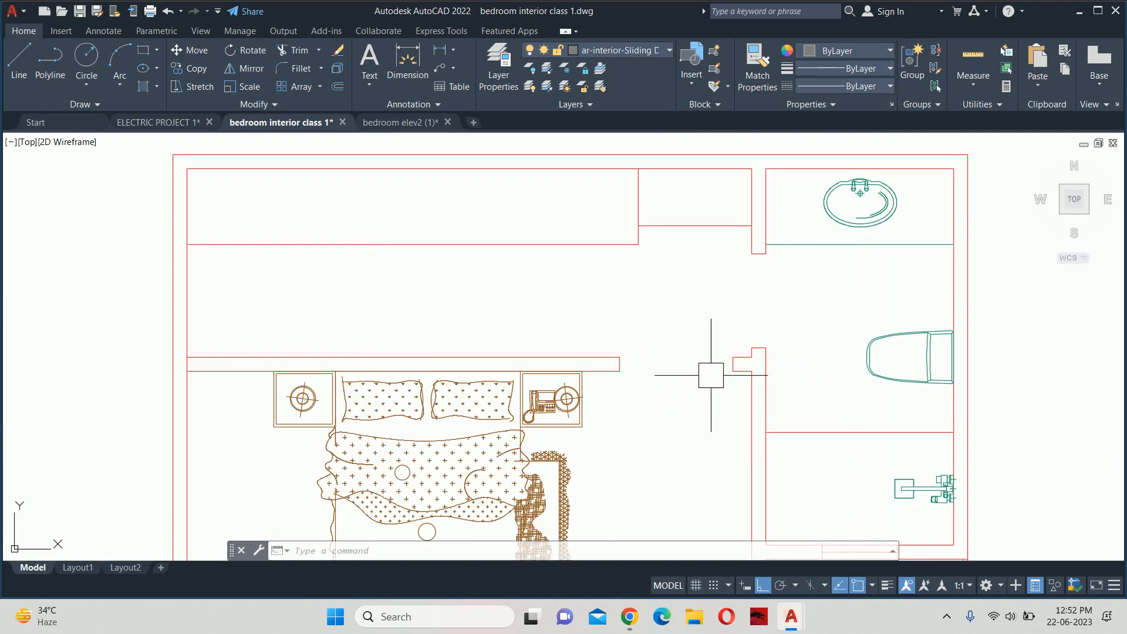
Draw vertical construction lines through the end of the bed wall and the wall stub opposite to project the passage opening
scroll(711, 375, down, 5)
middle_drag(596, 251, 593, 115)
text(xl)
key(Return)
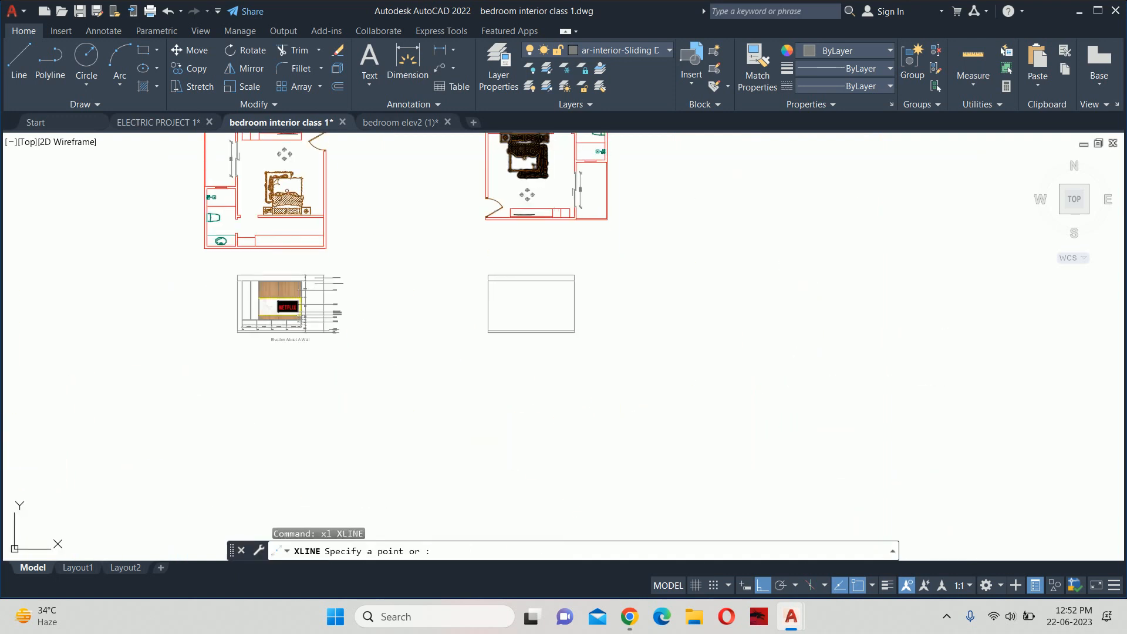
text(v)
key(Return)
scroll(574, 329, up, 5)
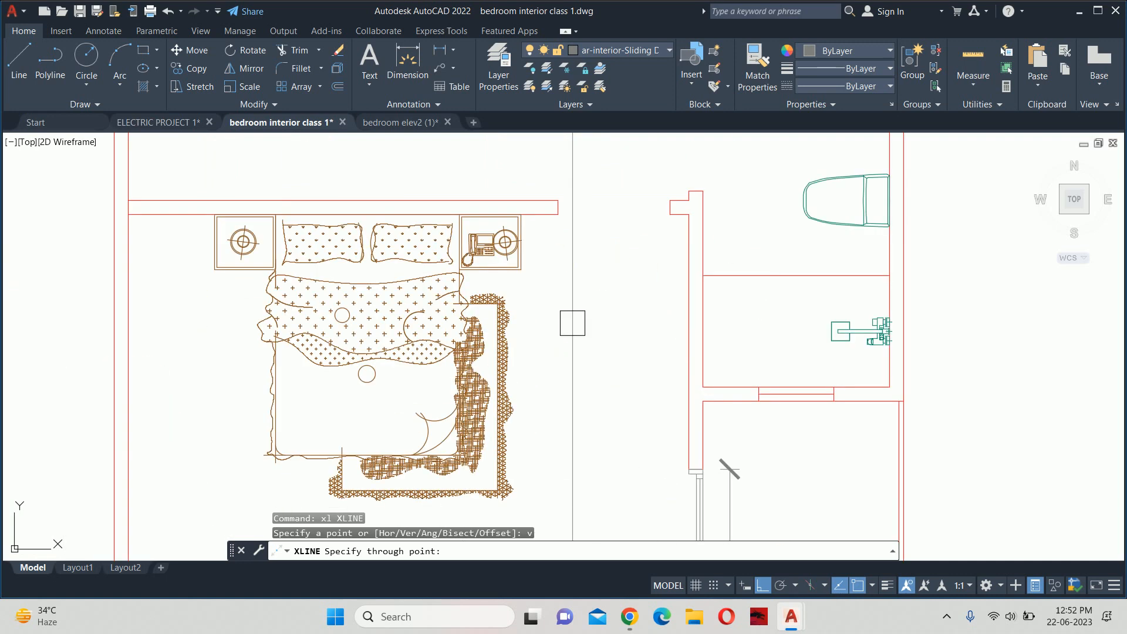
click(558, 214)
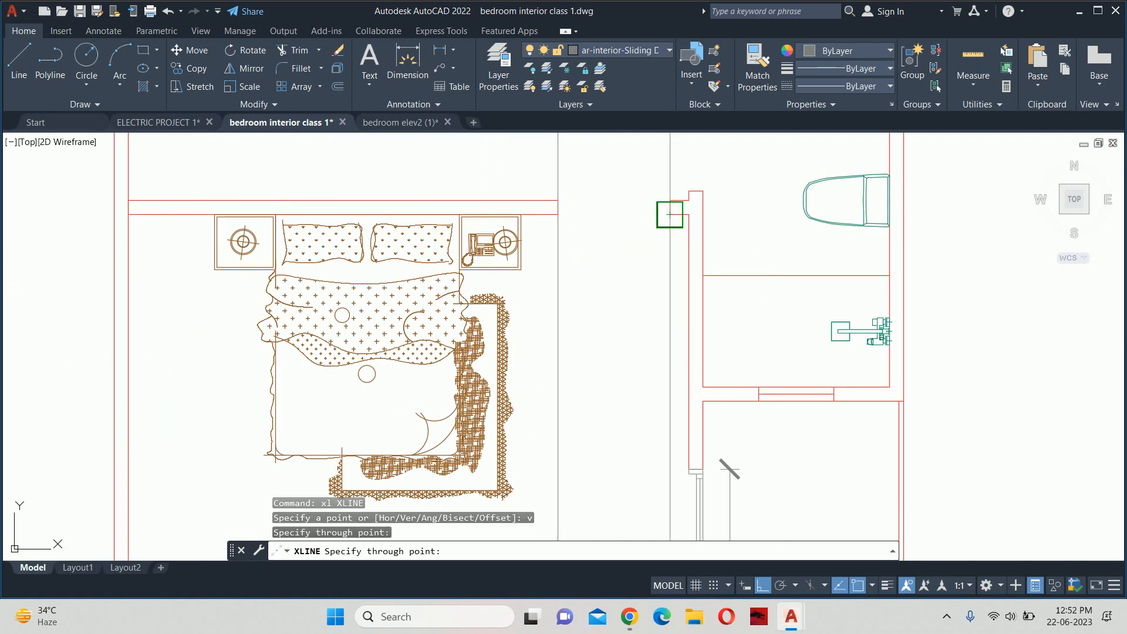
click(669, 214)
key(Escape)
Trim the raised floor line between the two opening verticals at the base of the second elevation
scroll(636, 364, down, 5)
scroll(616, 390, up, 8)
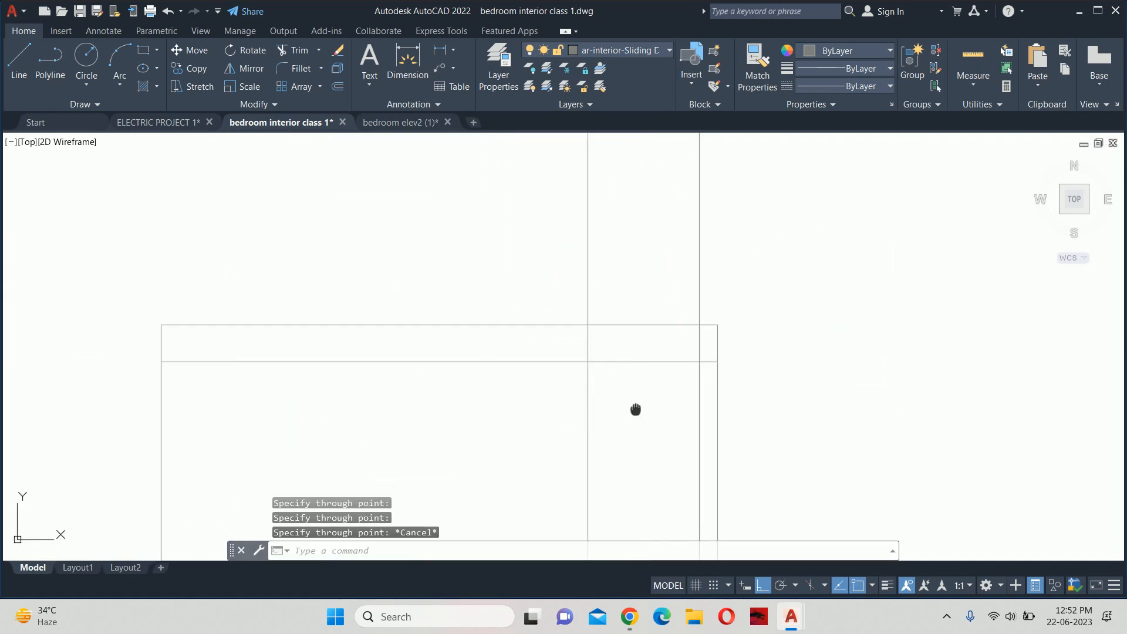
middle_drag(636, 409, 548, 161)
text(tr)
key(Return)
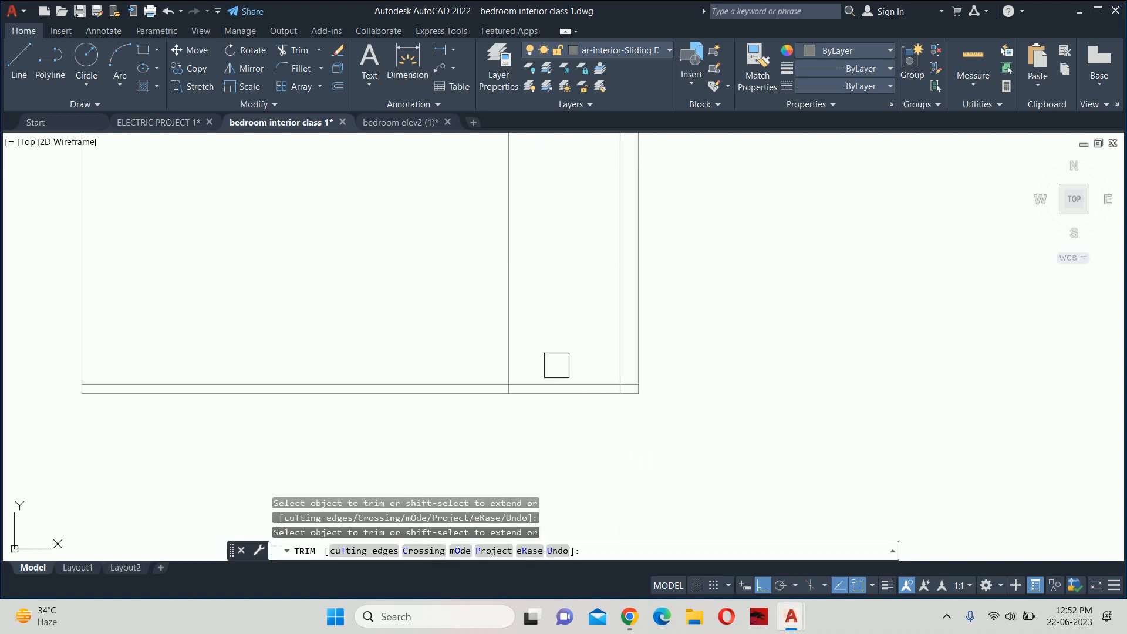
key(Escape)
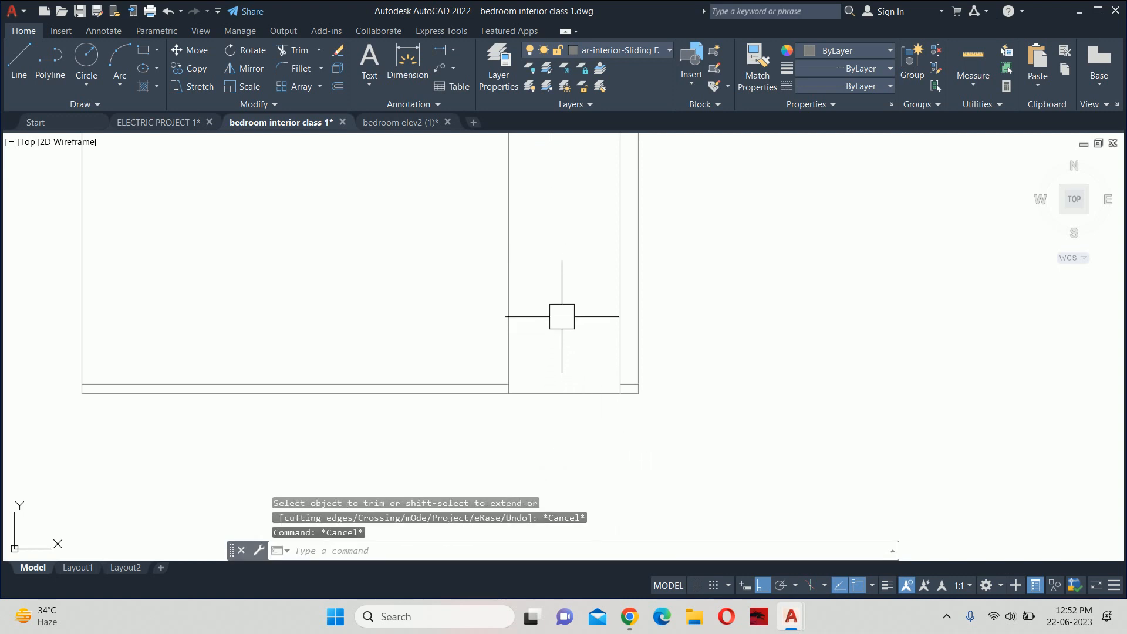
Offset the second elevation's base line upward by 7' to mark the opening's height
text(o)
key(Return)
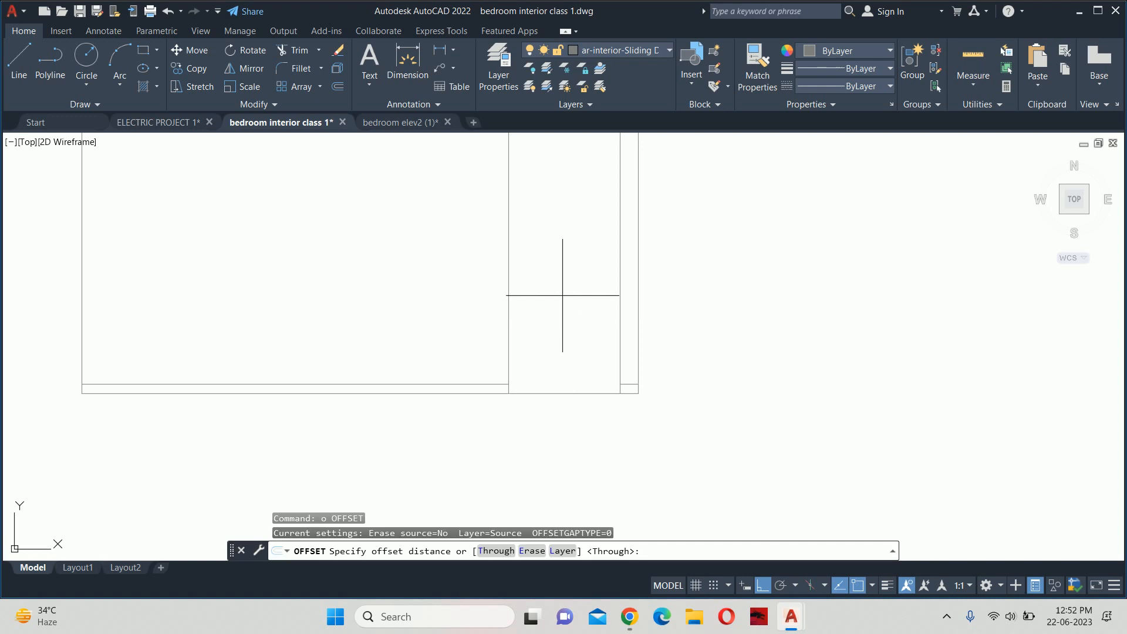
scroll(562, 295, down, 5)
middle_drag(302, 264, 729, 364)
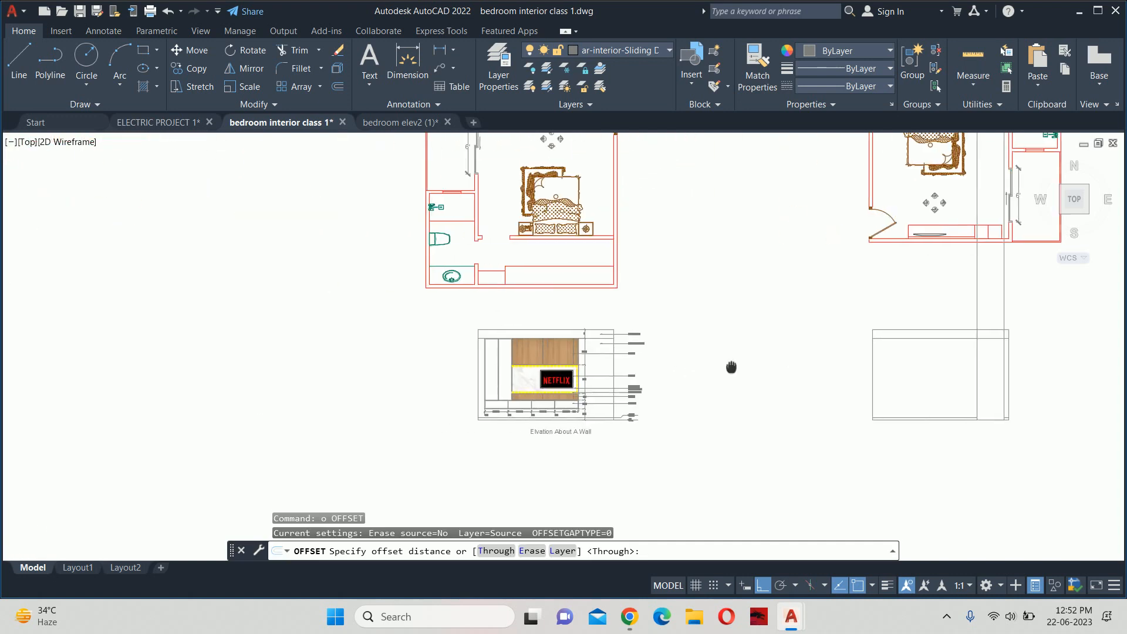
scroll(478, 353, down, 2)
scroll(679, 372, up, 6)
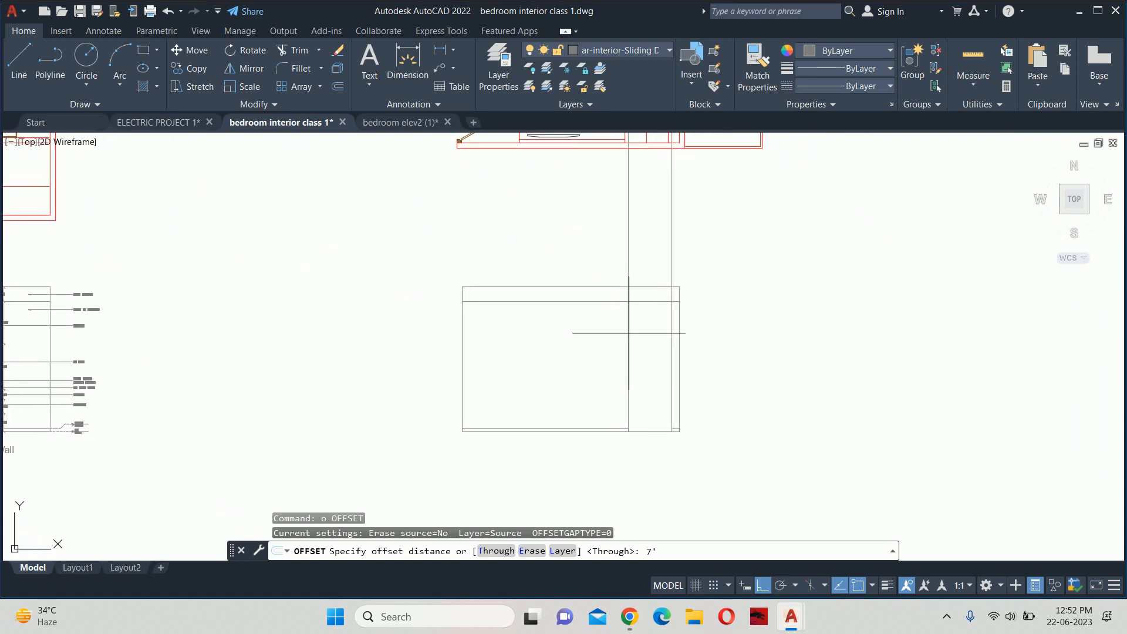
scroll(629, 333, up, 3)
key(Return)
click(702, 454)
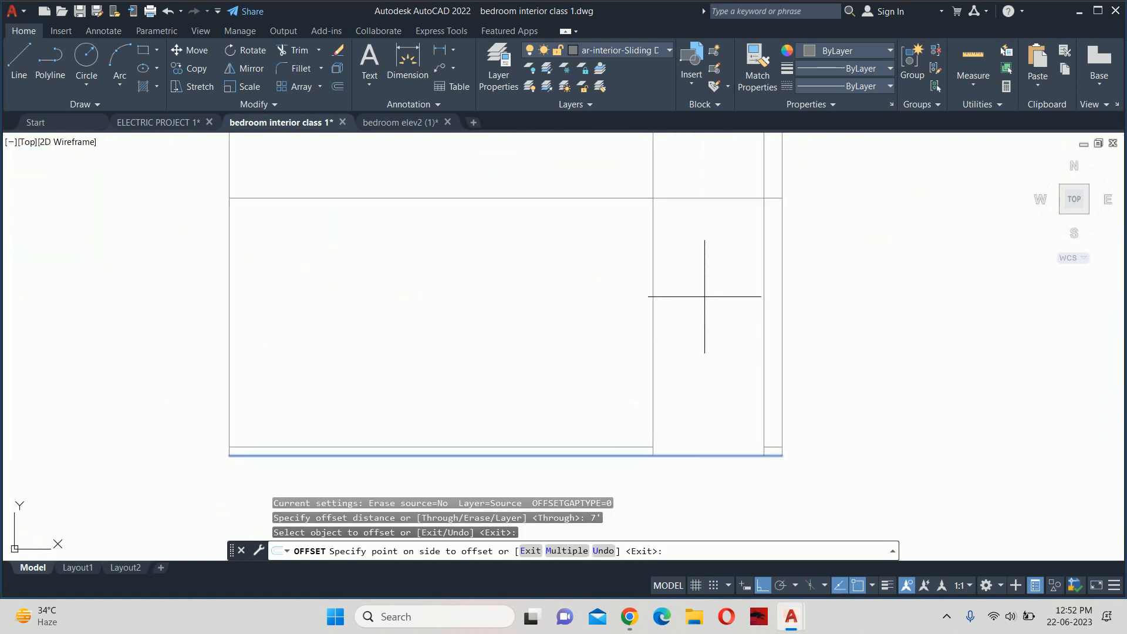
click(704, 296)
key(Return)
scroll(794, 183, up, 5)
key(Escape)
key(Escape)
key(Escape)
Trim the verticals above the offset height line and the height line on both sides, leaving only the passage opening's outline
text(tr)
key(Return)
key(Return)
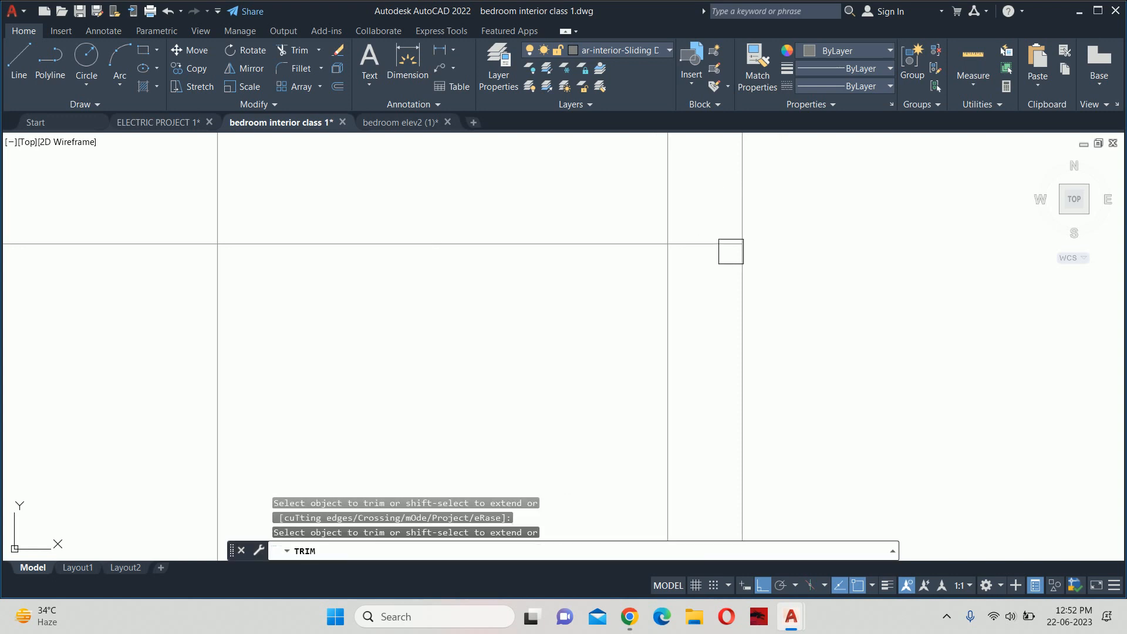
click(708, 254)
key(Return)
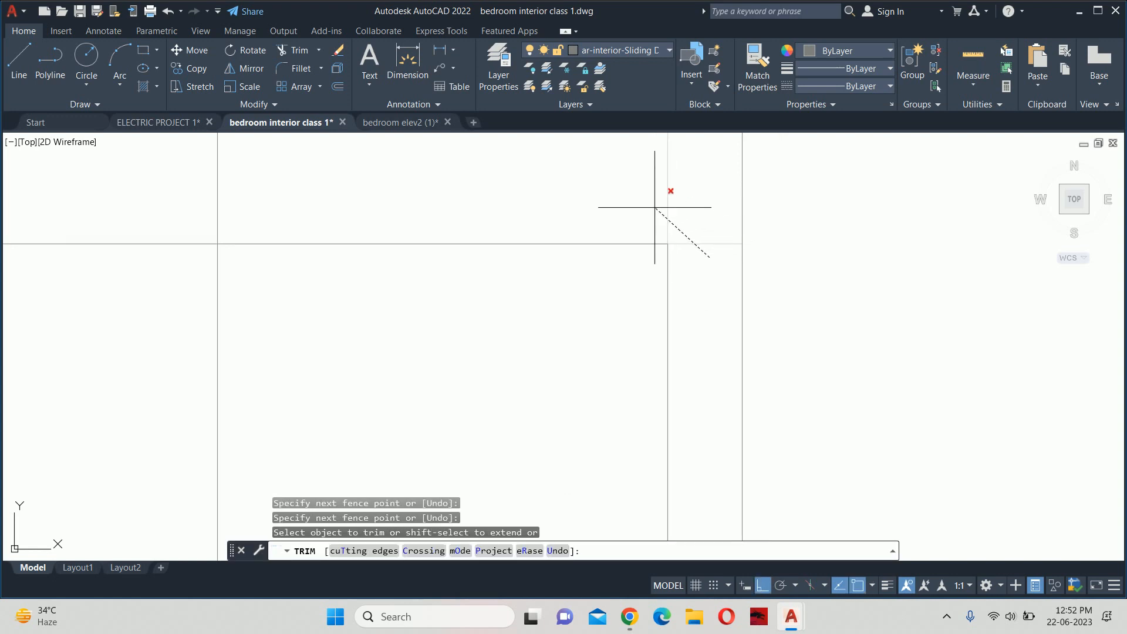
click(284, 168)
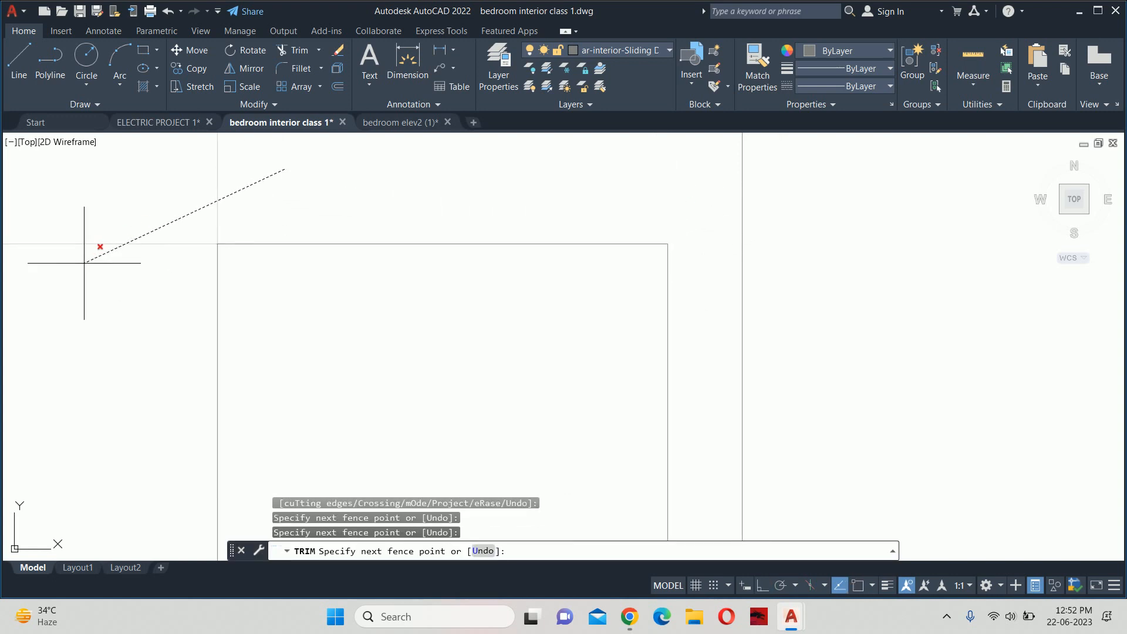
click(86, 262)
key(Return)
key(Escape)
key(Escape)
scroll(317, 287, down, 5)
middle_drag(320, 288, 693, 199)
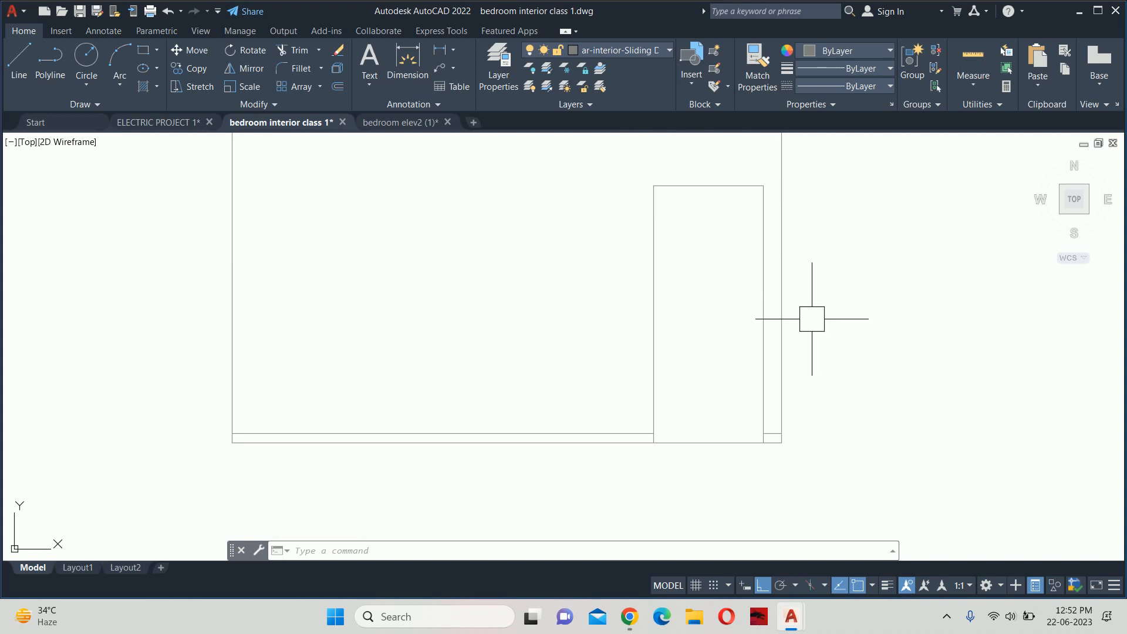
Join the two verticals and the top line of the passage opening into a single polyline
key(Escape)
key(Escape)
key(Escape)
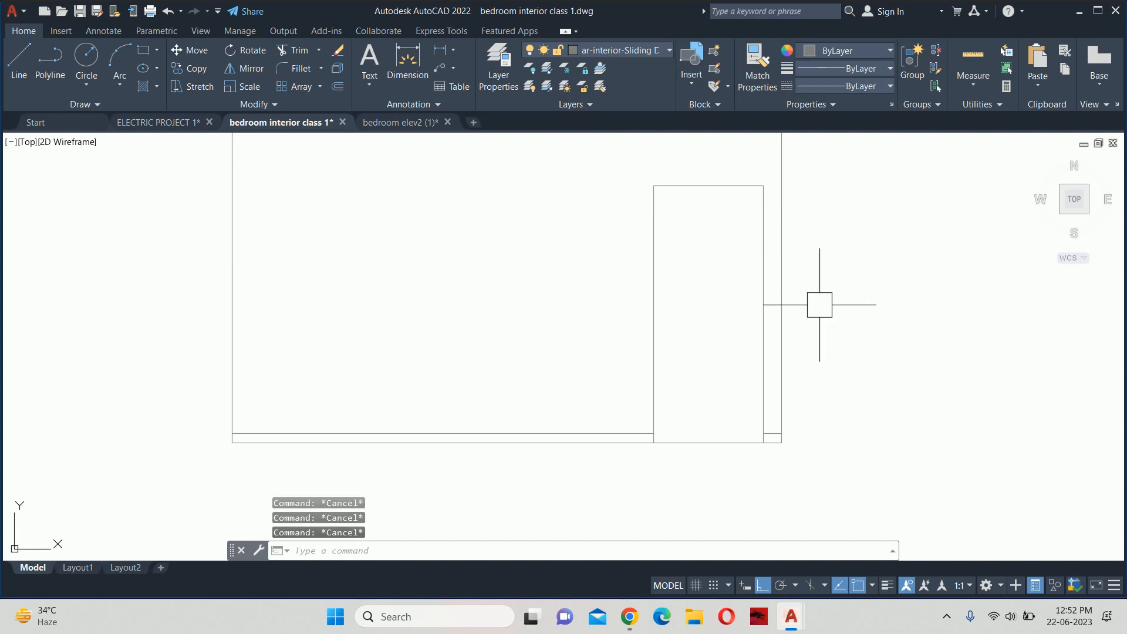
text(j)
key(Return)
scroll(760, 214, up, 2)
click(760, 214)
click(702, 168)
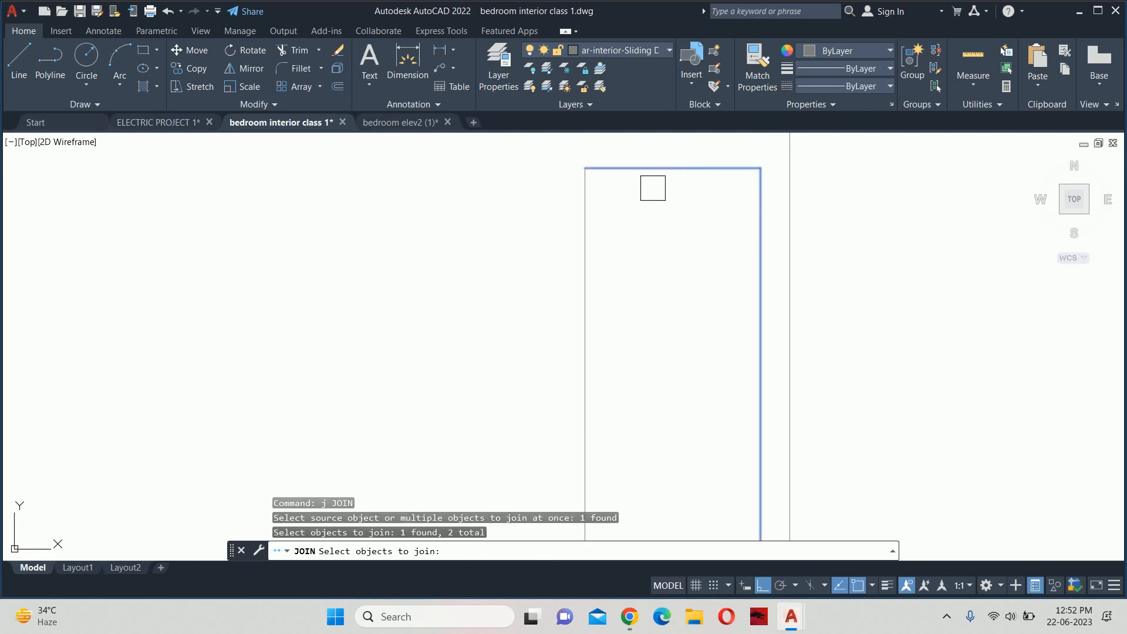
click(586, 235)
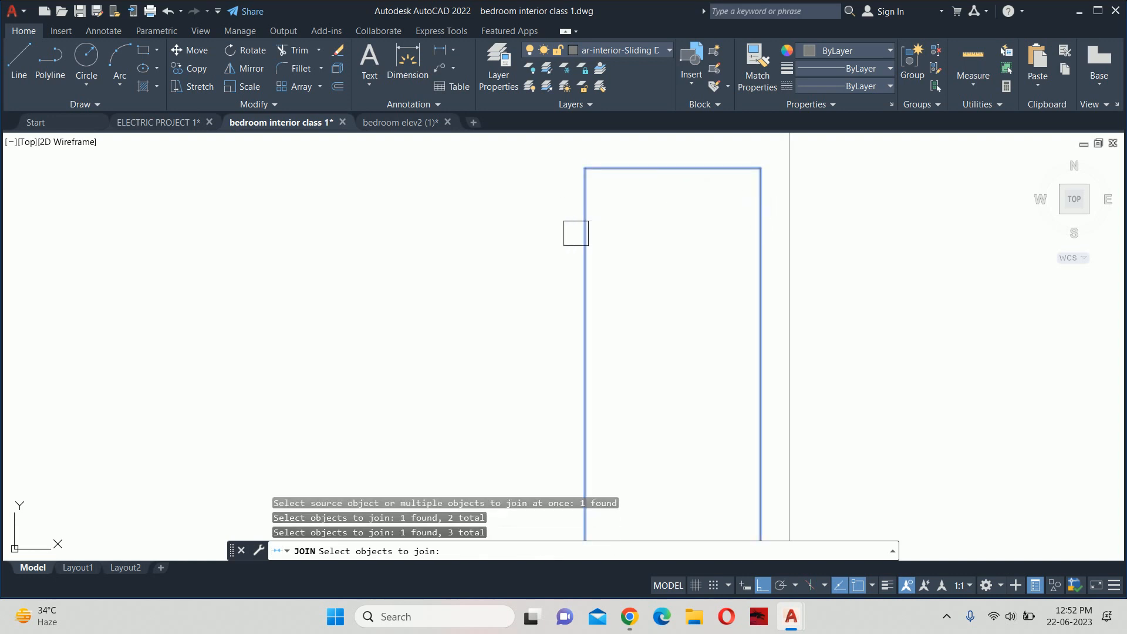
key(Return)
key(Escape)
key(Escape)
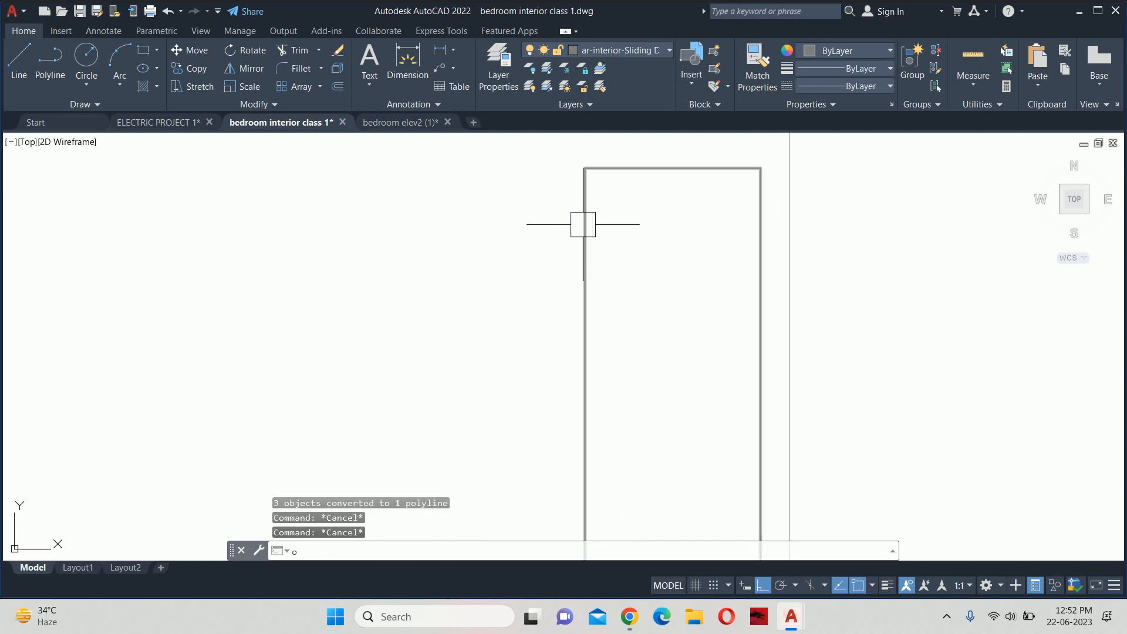
Offset the passage opening's outline outward by 0.5"
text(o)
key(Return)
text(.5)
key(Return)
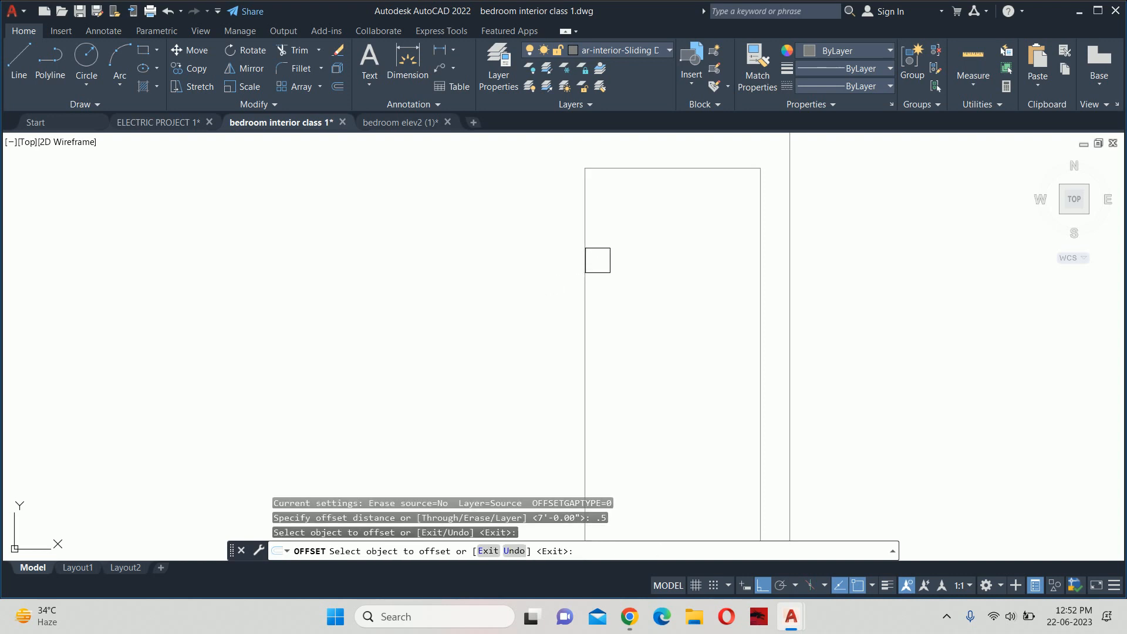
click(585, 258)
click(516, 252)
key(Escape)
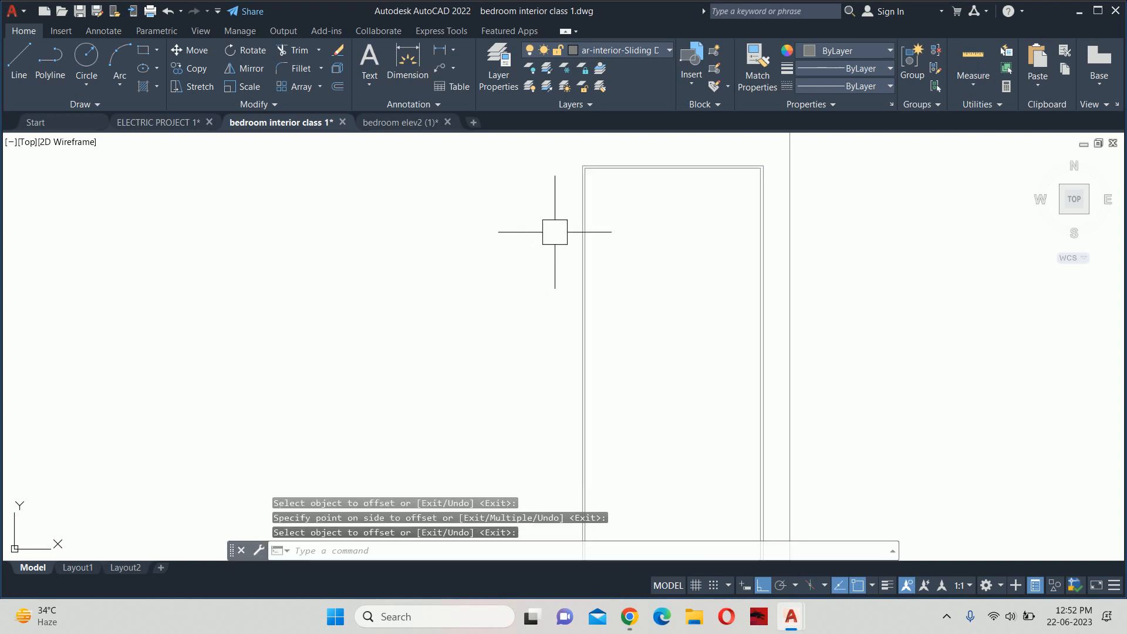
key(Escape)
key(Escape)
key(Escape)
Offset the outer line of the opening's frame outward by 0.75"
key(Return)
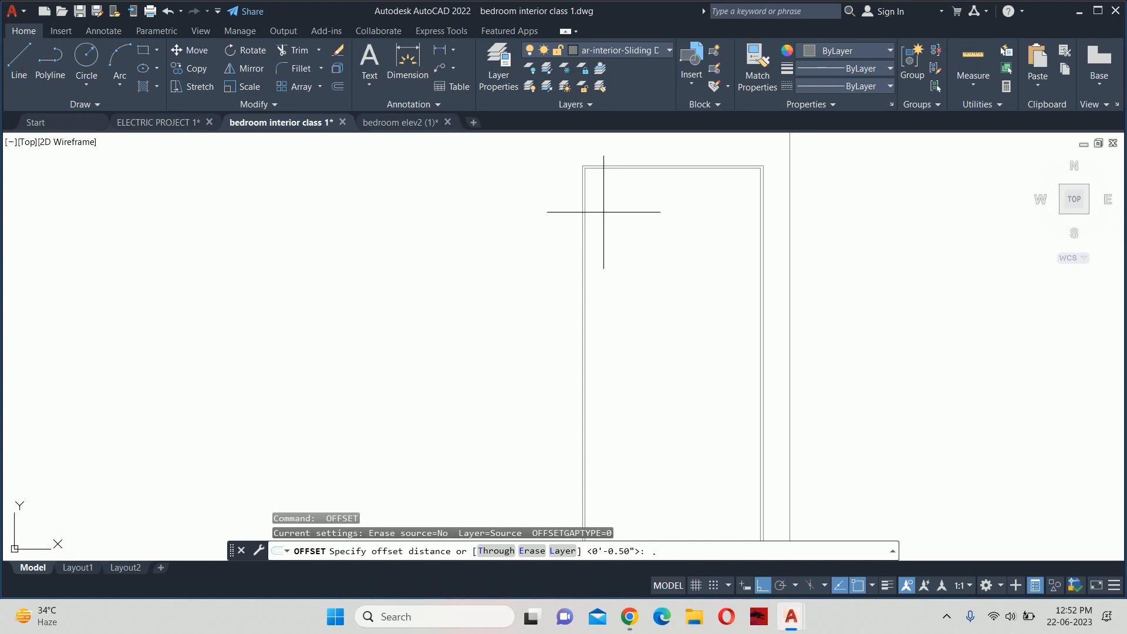
text(.75)
key(Return)
scroll(587, 212, up, 5)
click(586, 199)
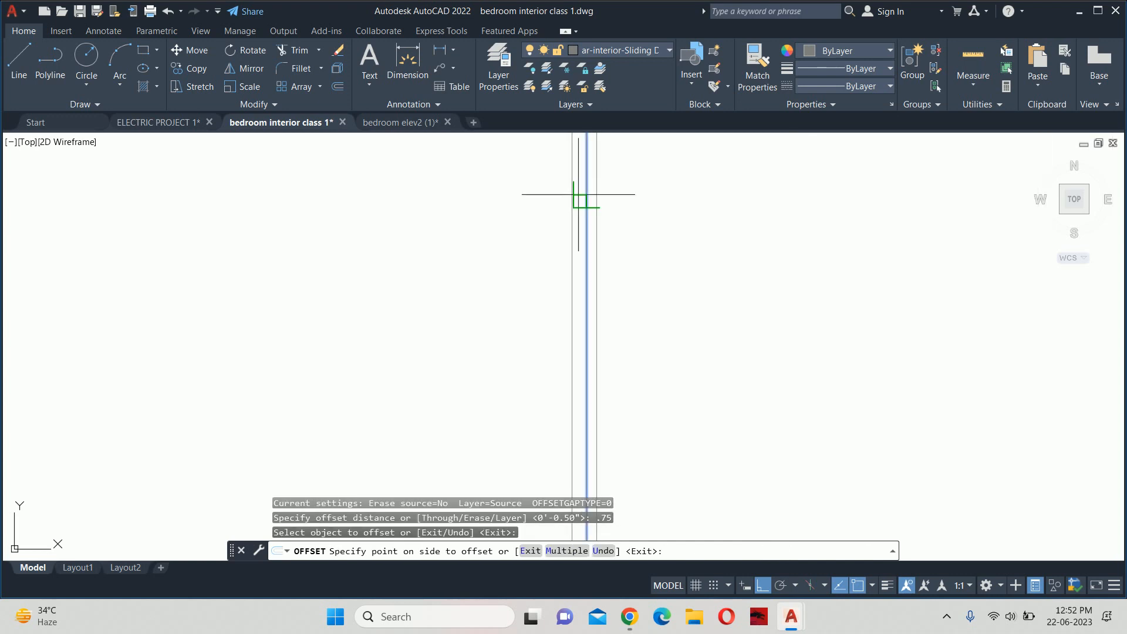
click(475, 214)
key(Escape)
Offset the new outermost frame line outward by another 0.75" to add a second wide band
key(Return)
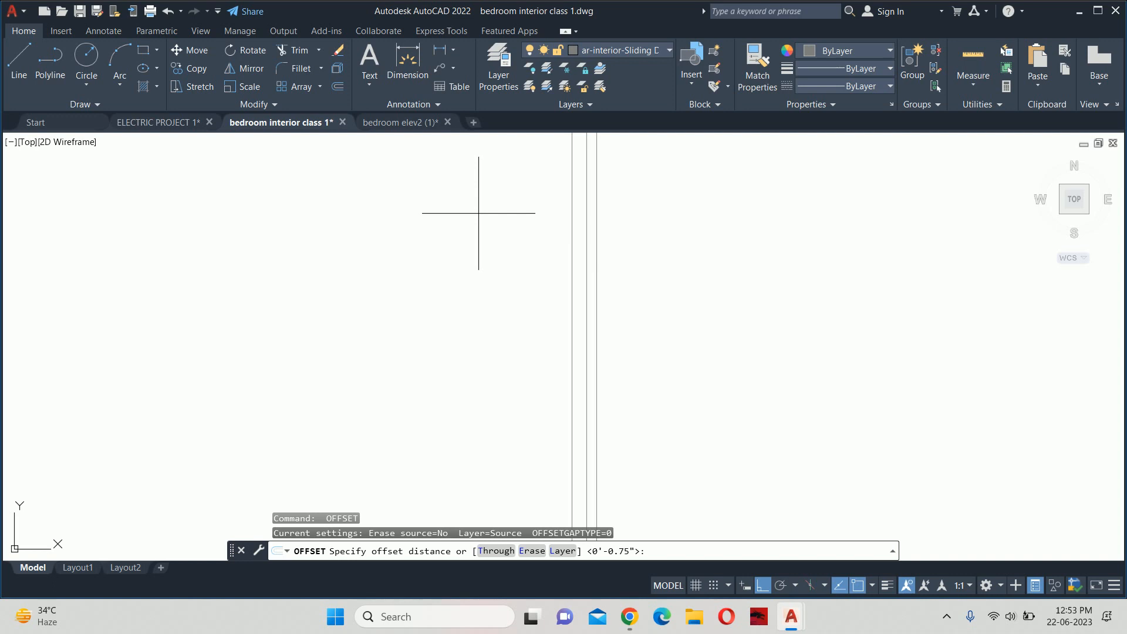
key(Escape)
key(Return)
key(Return)
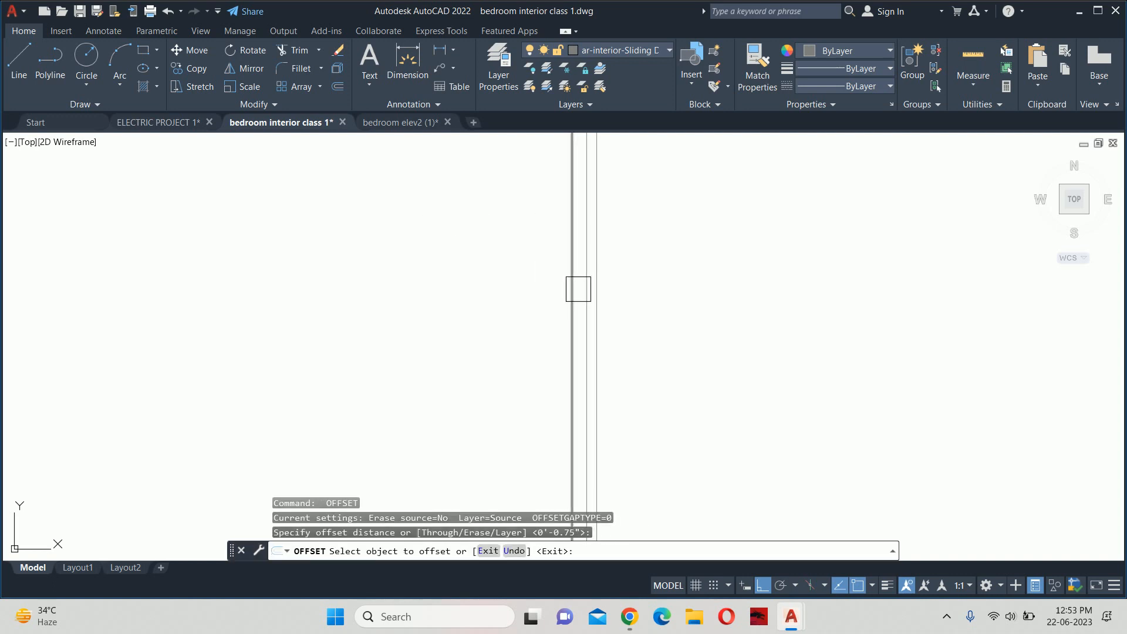
click(579, 289)
click(463, 297)
key(Escape)
Offset the outermost frame line outward once more, matching the 0.5" spacing of the innermost band
key(Return)
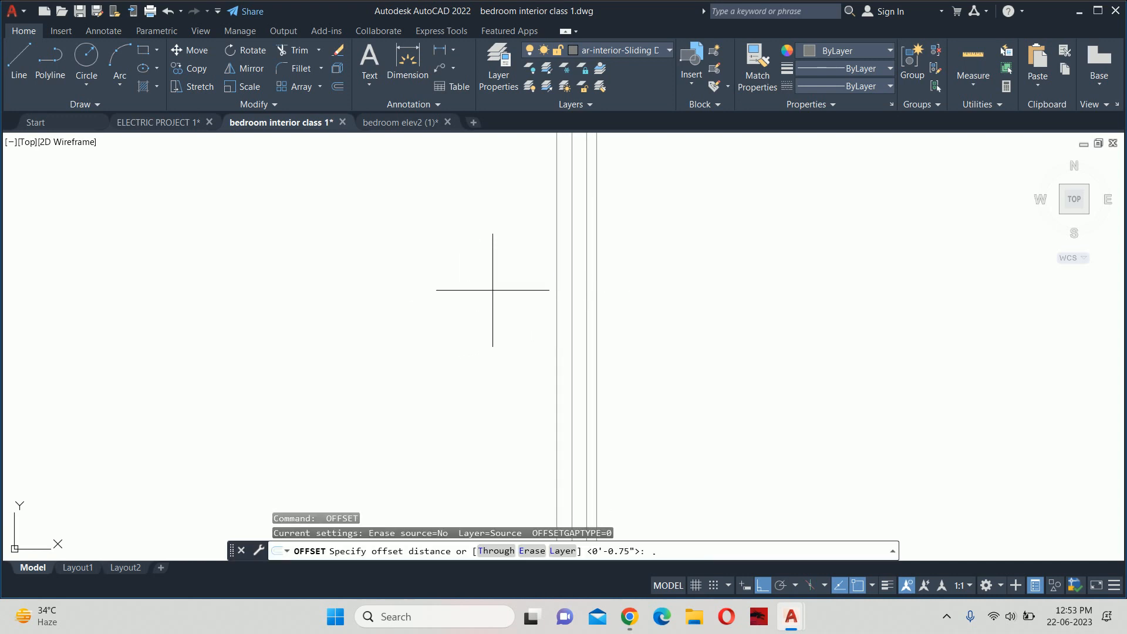
key(Return)
click(545, 293)
click(487, 290)
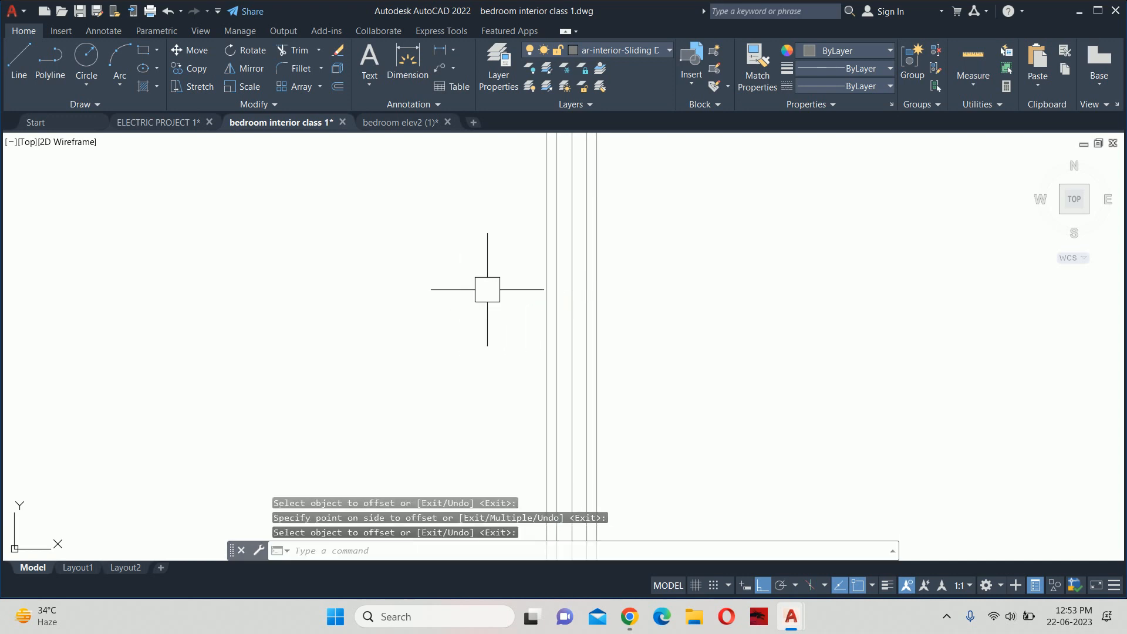
key(Escape)
key(Escape)
scroll(501, 291, down, 5)
scroll(659, 289, down, 3)
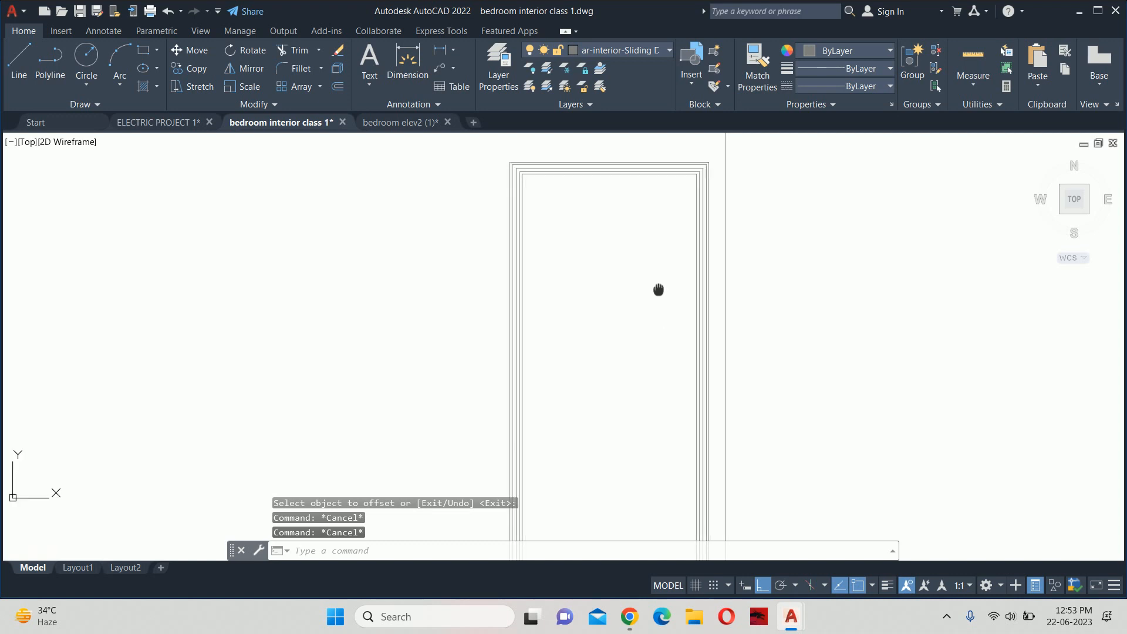
key(Escape)
Try trimming the raised floor line where it crosses the left jamb's frame lines, and undo those trims
scroll(614, 446, up, 8)
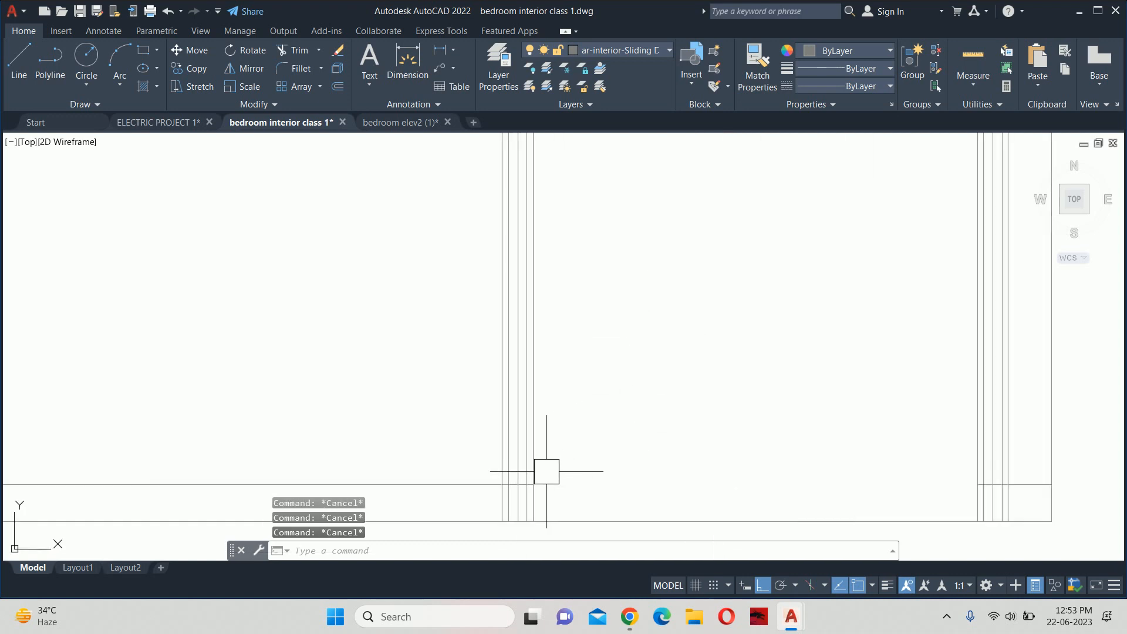
text(tr)
key(Return)
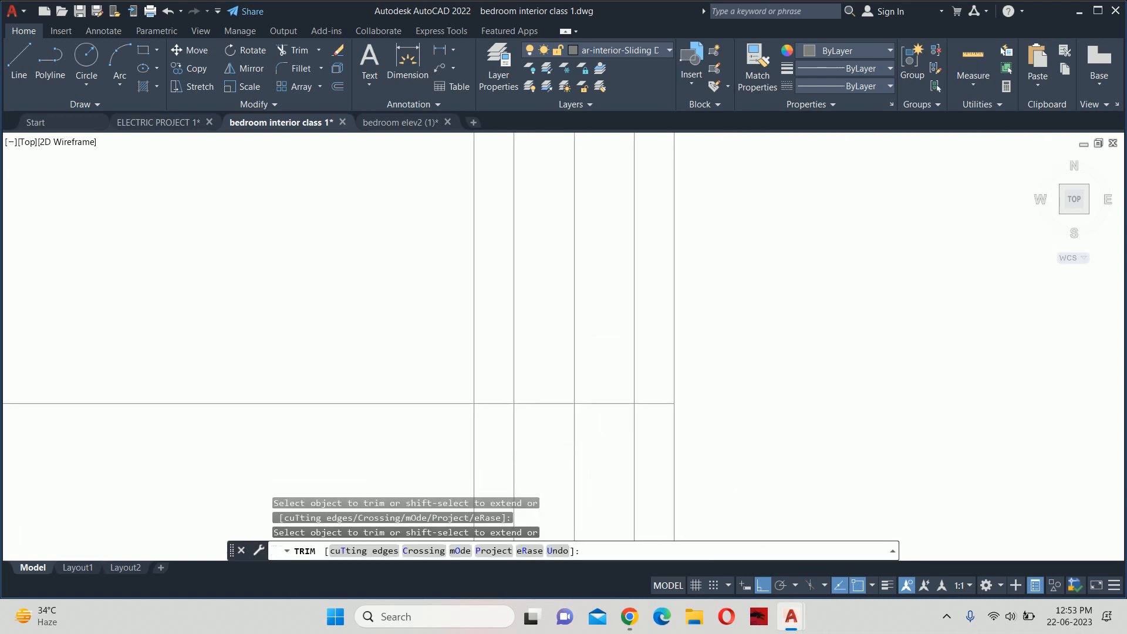
scroll(588, 419, up, 1)
drag(692, 407, 689, 390)
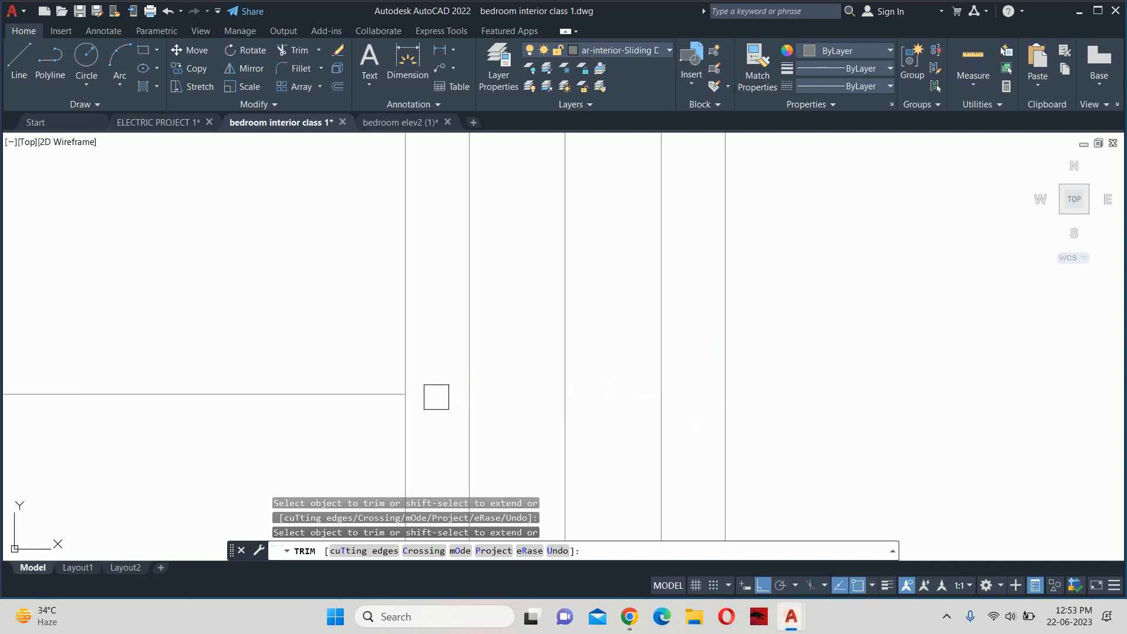
scroll(446, 375, down, 5)
scroll(436, 377, up, 5)
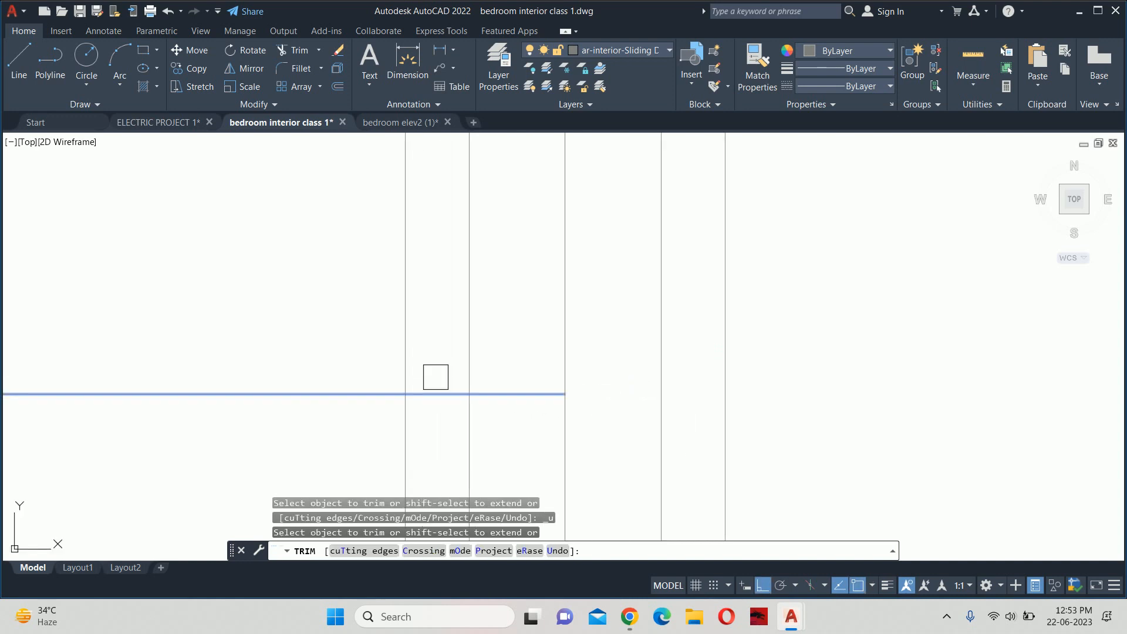
key(ctrl+z)
Trim the frame lines below the raised floor line on both jambs, keeping the innermost line of each down to the base
click(463, 426)
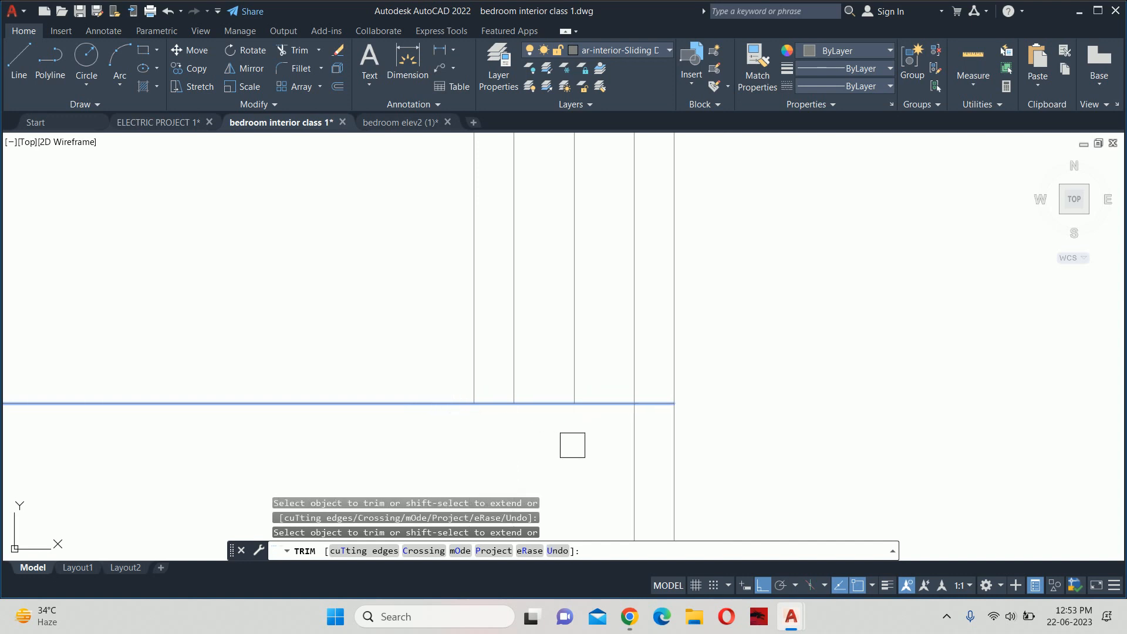
scroll(646, 410, down, 5)
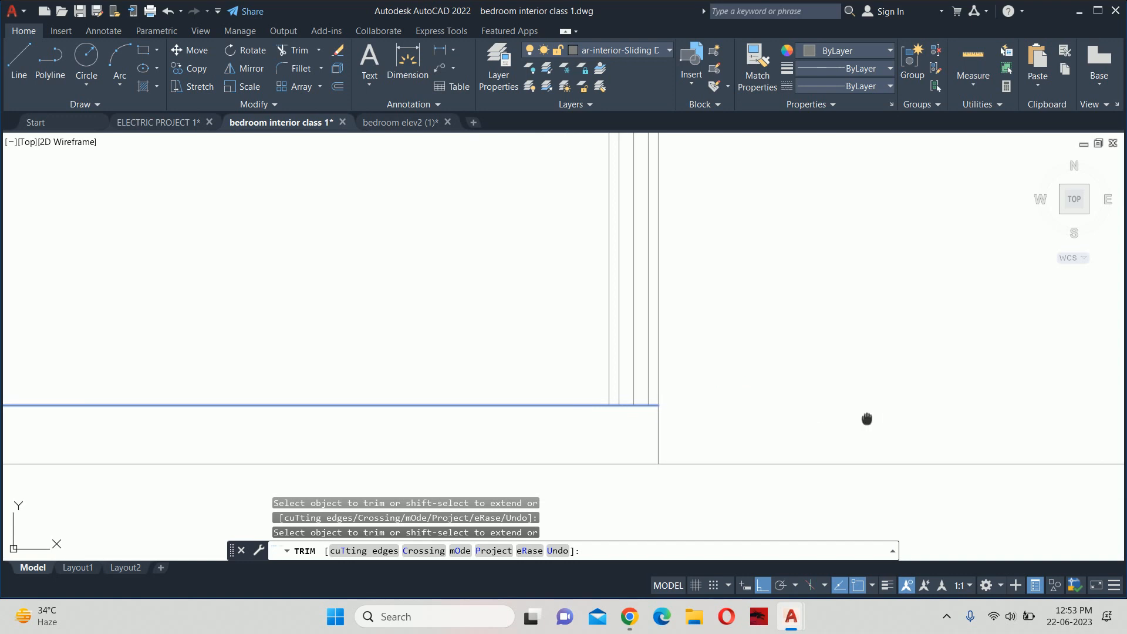
middle_drag(867, 420, 527, 367)
scroll(965, 382, up, 2)
click(1010, 392)
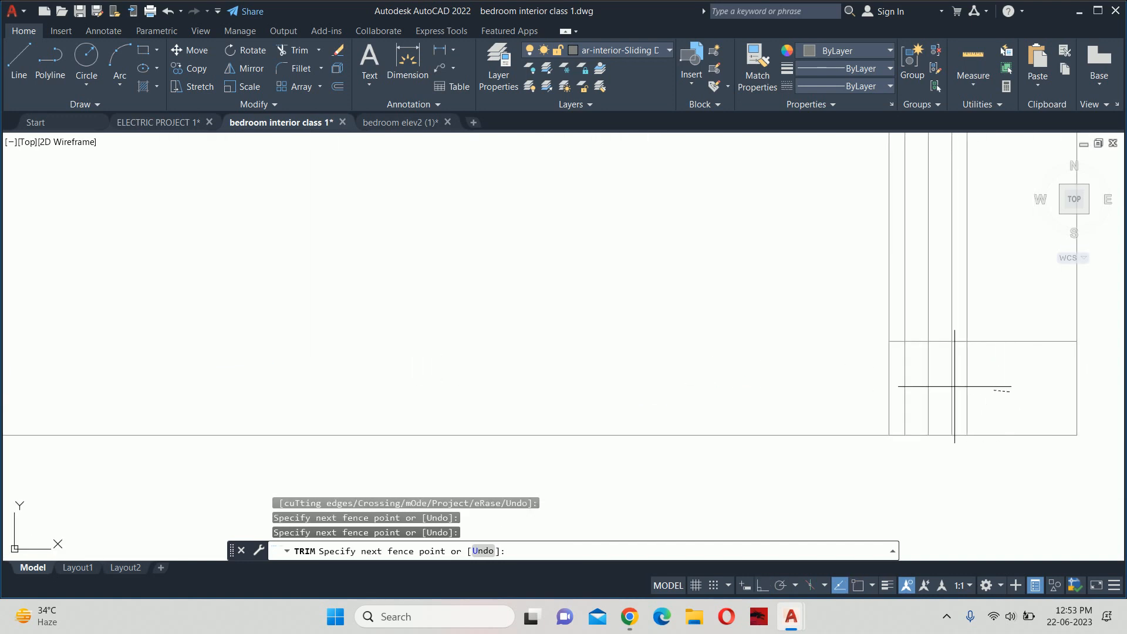
key(Return)
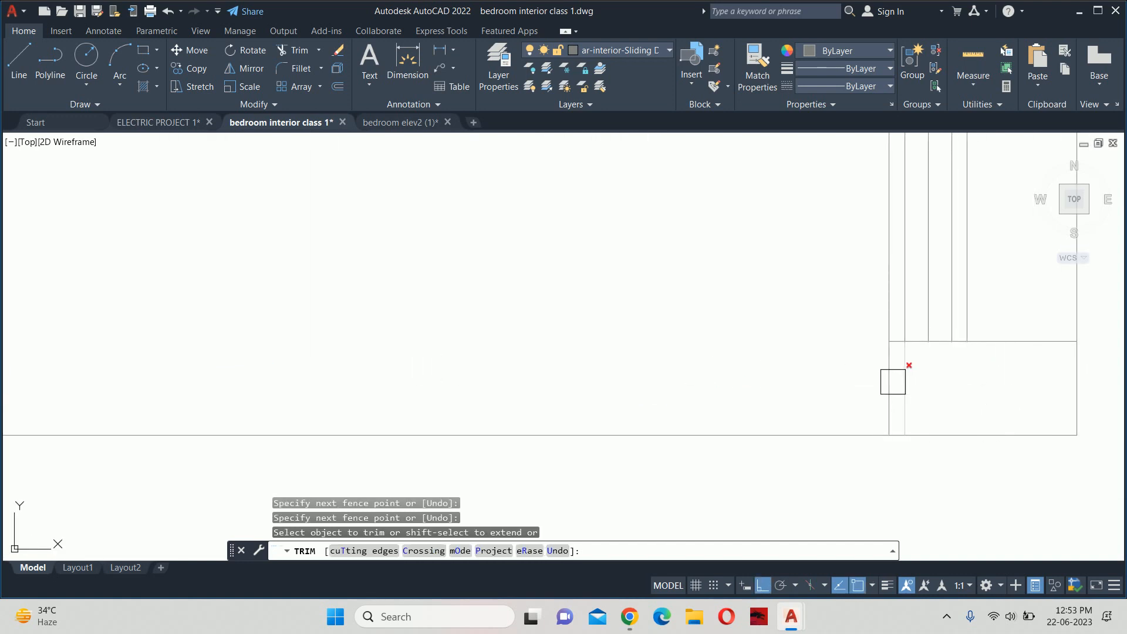
key(Escape)
scroll(767, 354, down, 5)
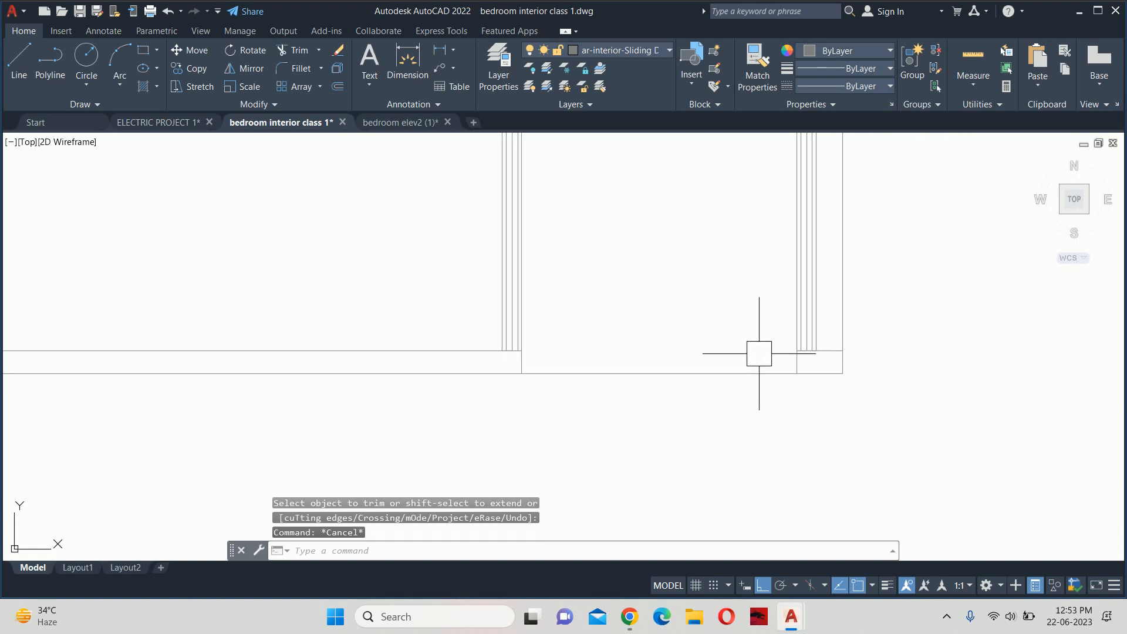
scroll(759, 354, down, 2)
key(Escape)
scroll(670, 355, down, 2)
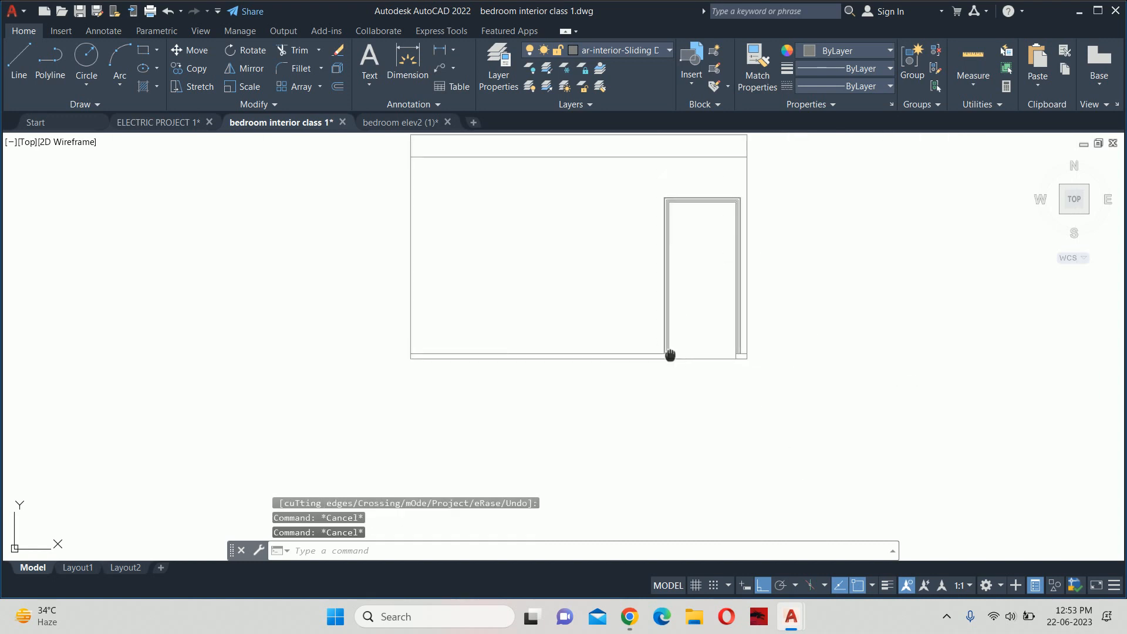
Draw vertical construction lines through both back corners of the bedside table on the plan's left side of the bed
middle_drag(670, 355, 671, 377)
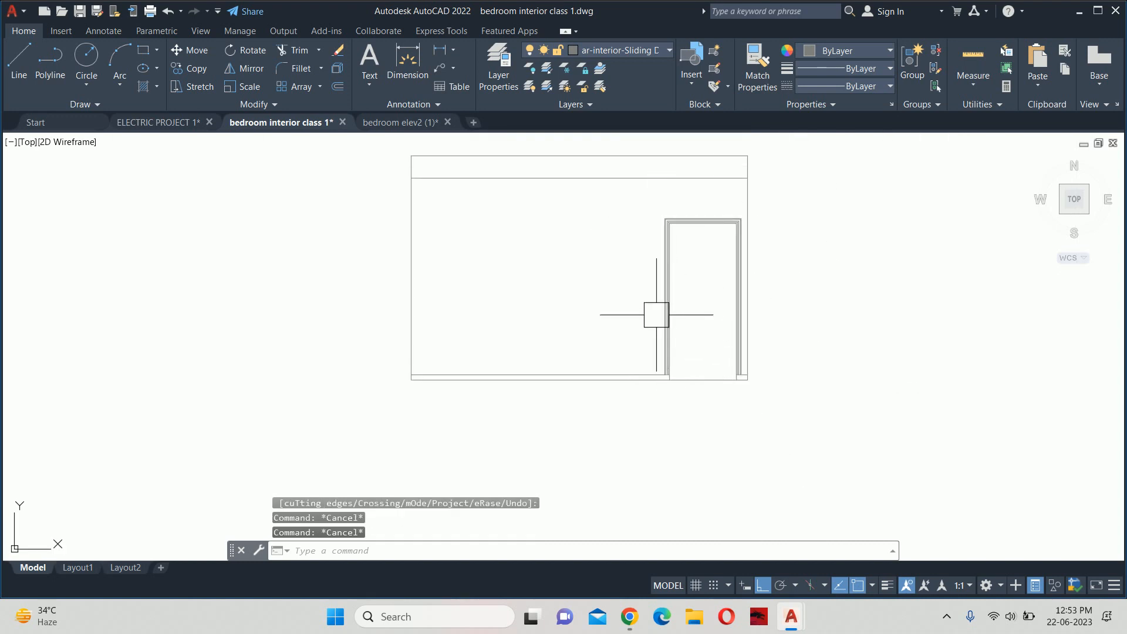
scroll(656, 315, down, 5)
middle_drag(574, 234, 574, 315)
scroll(644, 209, up, 5)
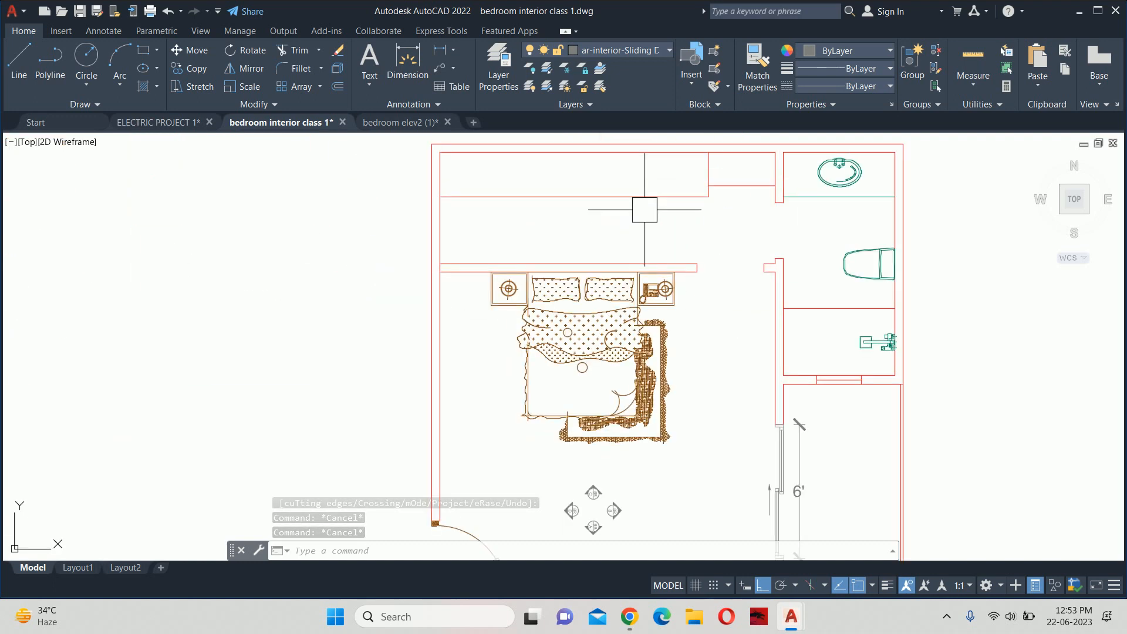
scroll(564, 317, down, 4)
text(xl)
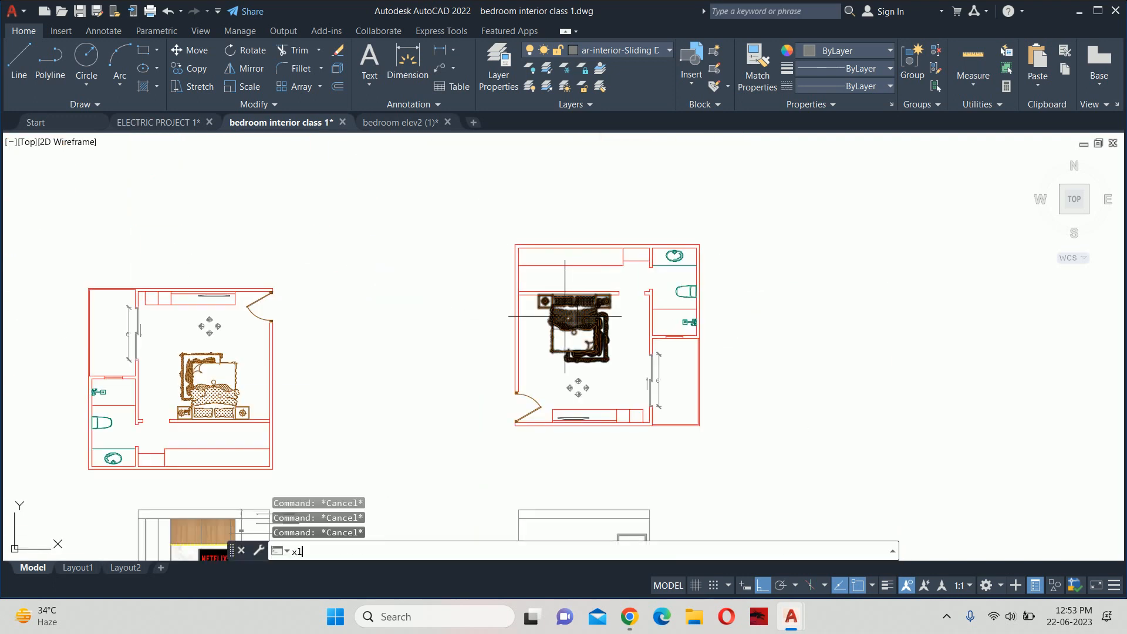
key(Return)
text(v)
key(Return)
scroll(534, 291, up, 4)
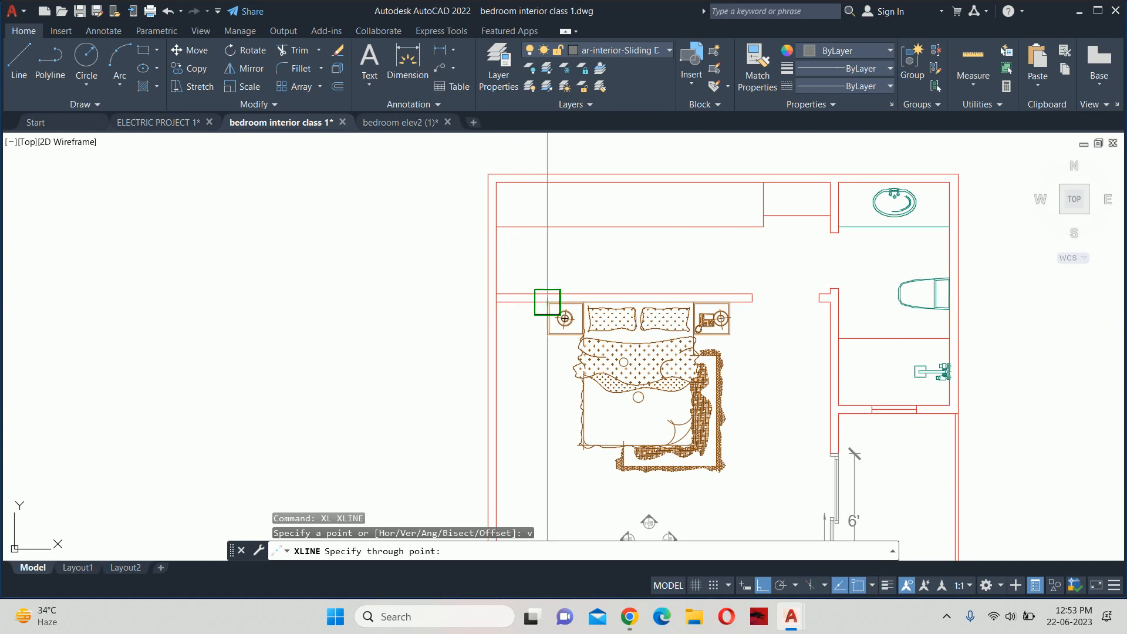
scroll(547, 302, up, 5)
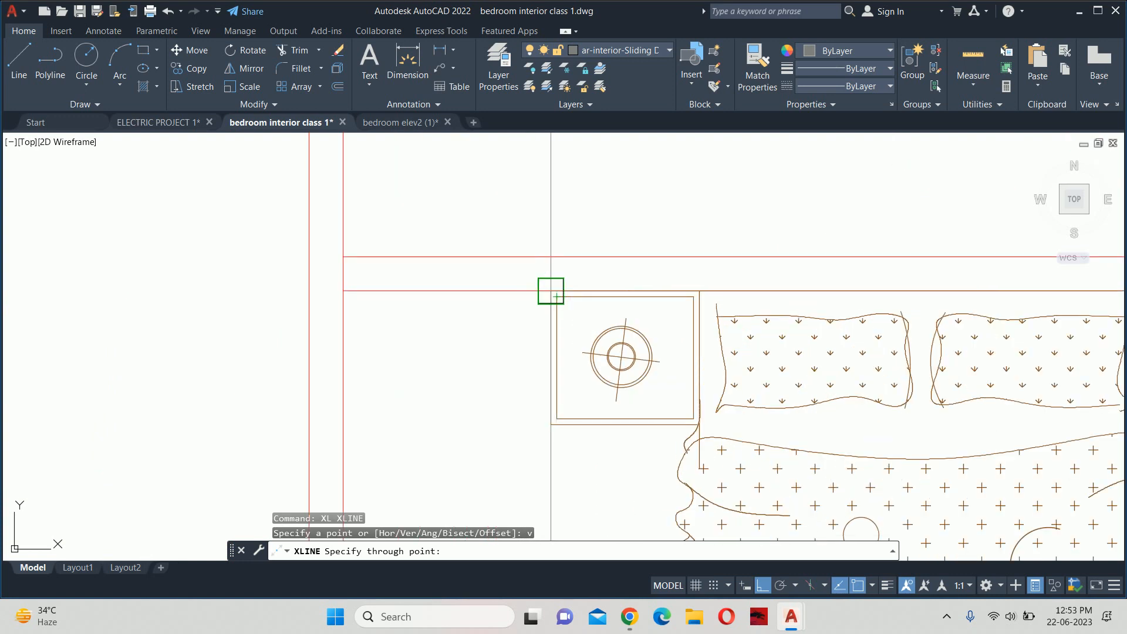
click(550, 290)
scroll(707, 291, up, 3)
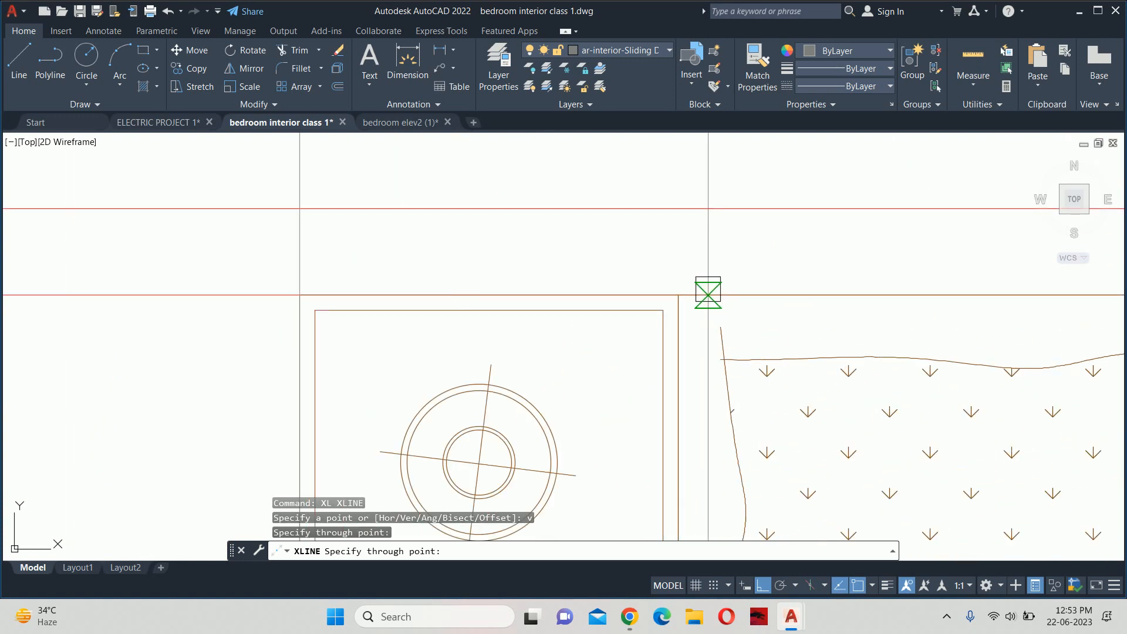
scroll(707, 290, down, 2)
middle_drag(679, 294, 624, 216)
click(623, 215)
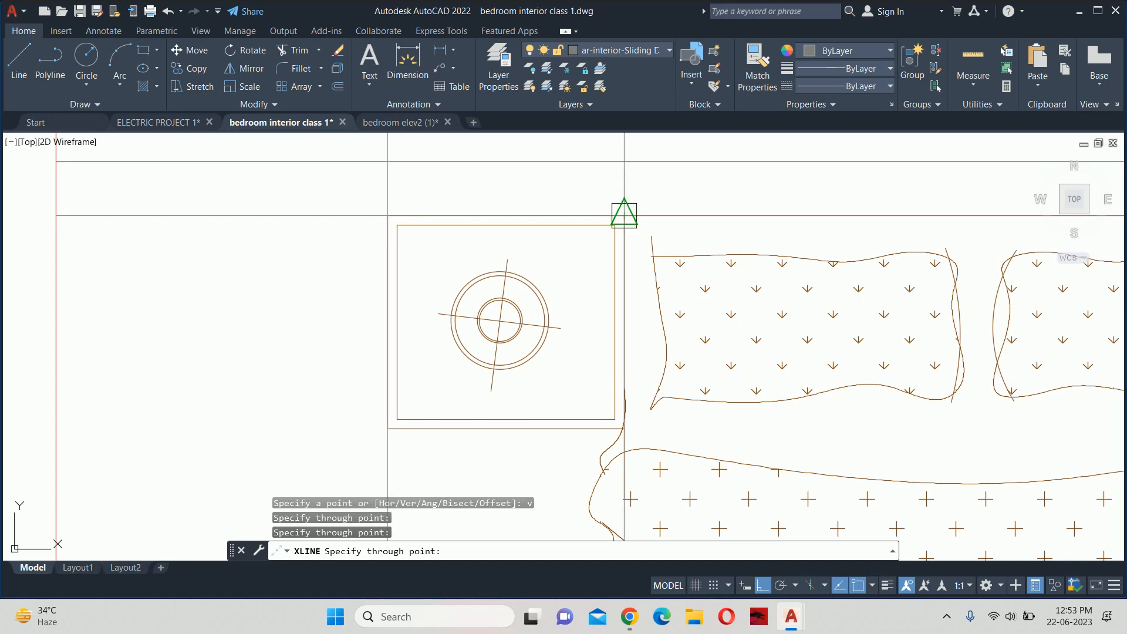
Draw vertical construction lines through both back corners of the bedside table with the telephone, extending down across the elevation
scroll(724, 256, down, 2)
middle_drag(724, 256, 348, 250)
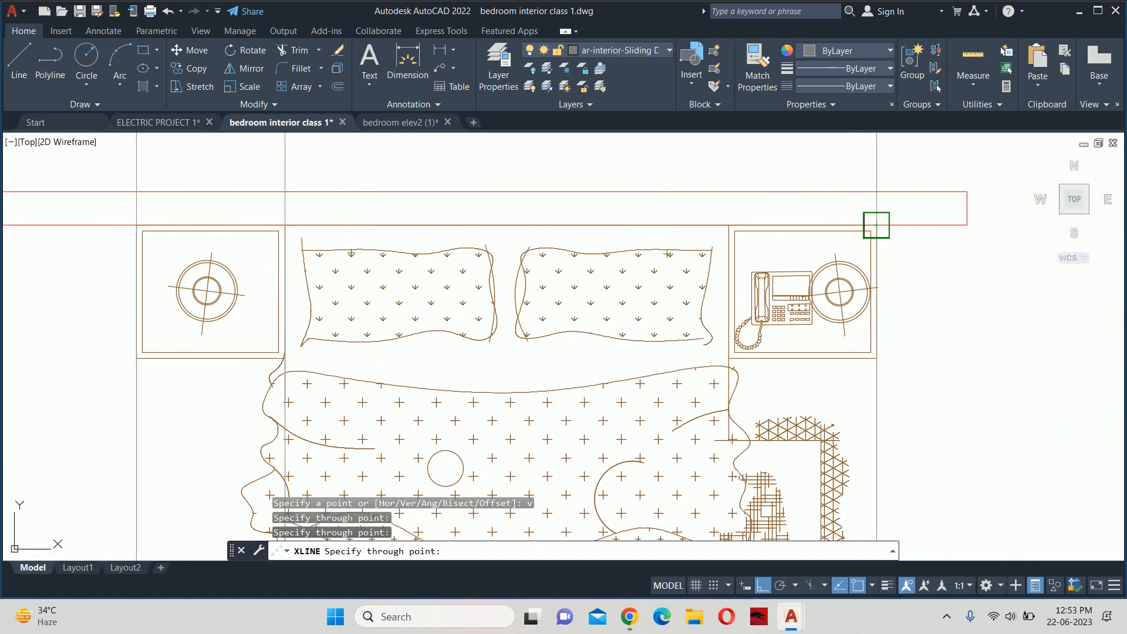
click(876, 224)
key(Escape)
key(Escape)
scroll(729, 223, down, 5)
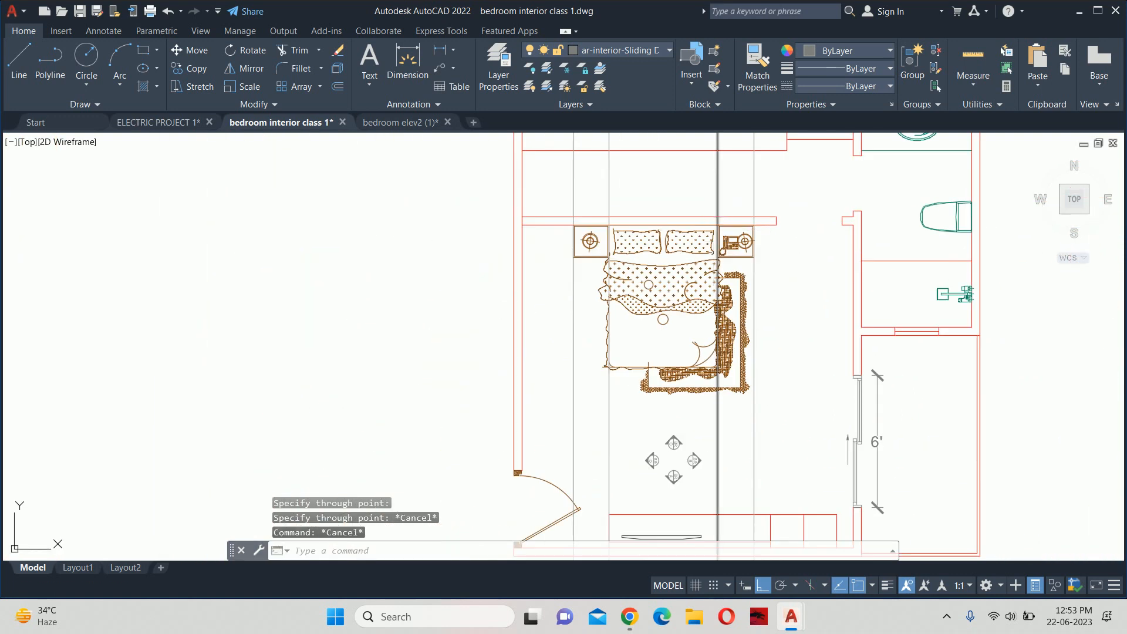
middle_drag(628, 457, 624, 299)
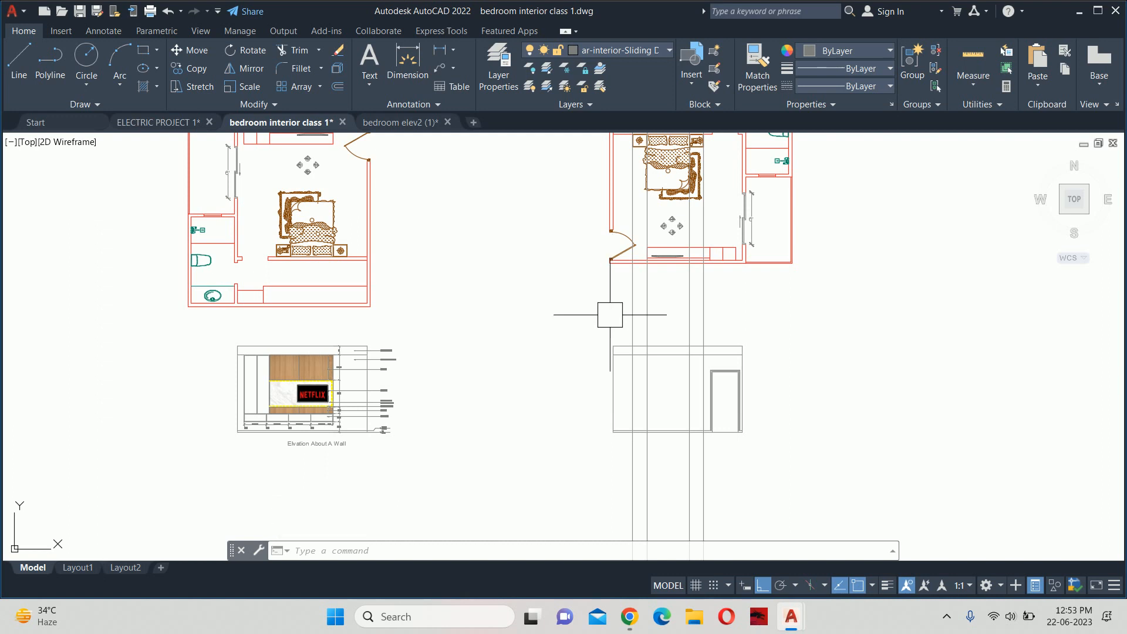
Trim the four vertical construction lines below the floor line of the elevation with the door
mouse_move(632, 604)
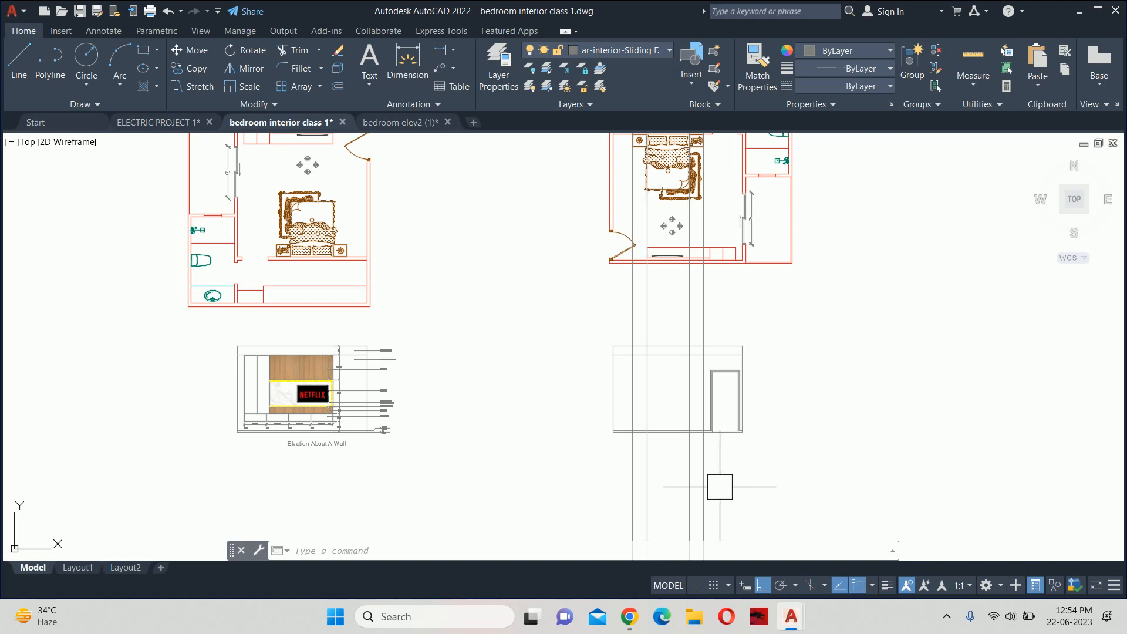
scroll(670, 439, up, 3)
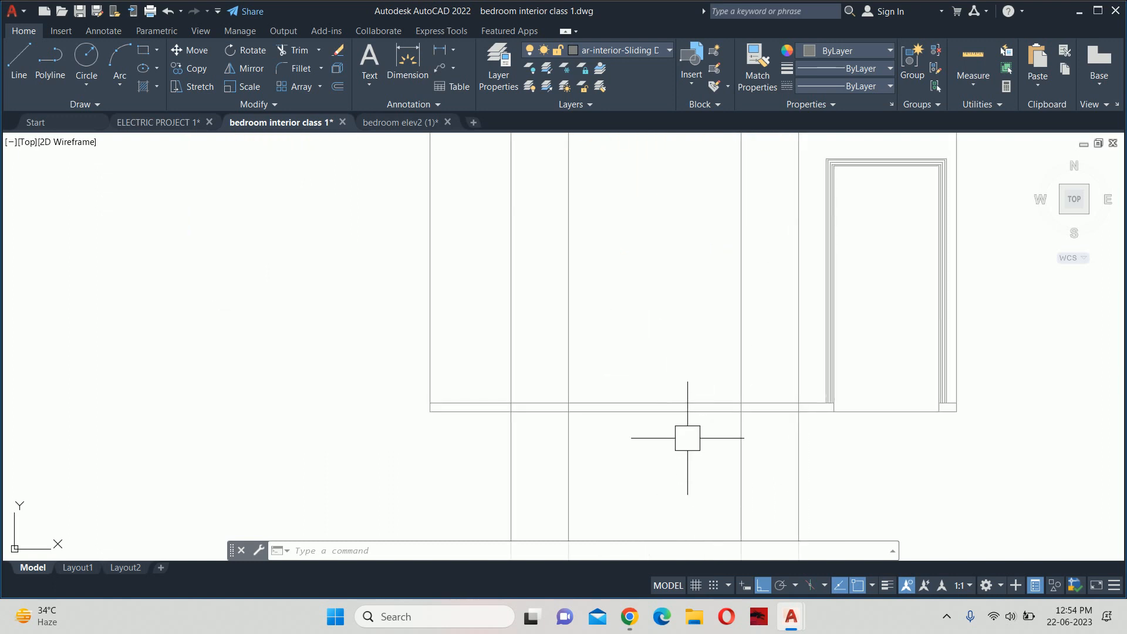
key(Escape)
key(Escape)
key(Escape)
text(tr)
key(Return)
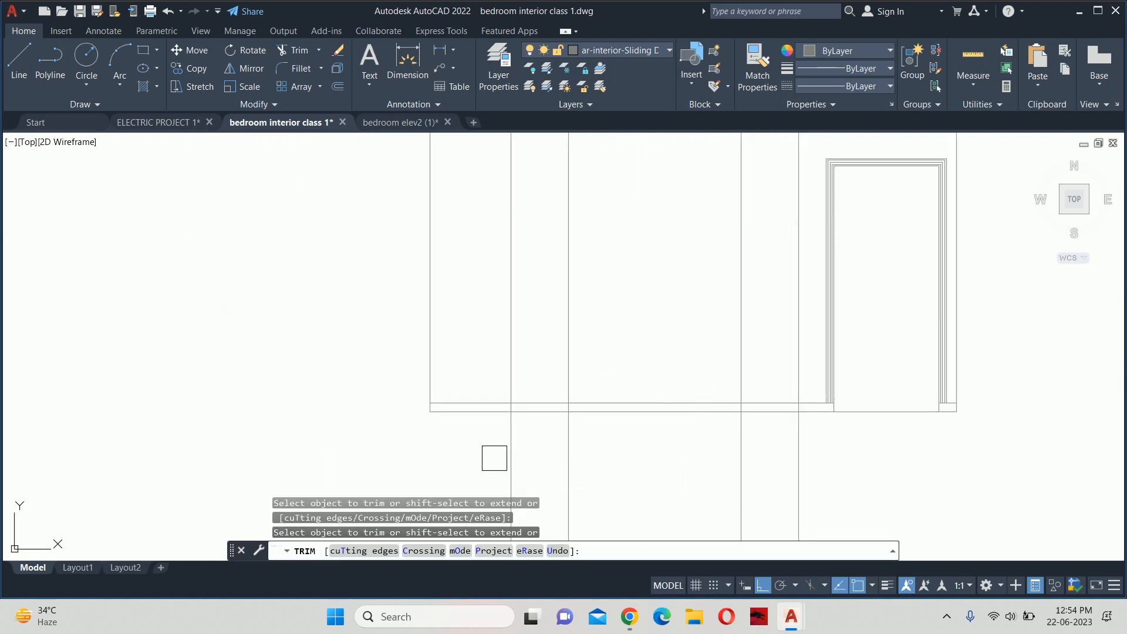
mouse_move(493, 455)
mouse_down()
mouse_move(614, 460)
mouse_move(868, 431)
mouse_up()
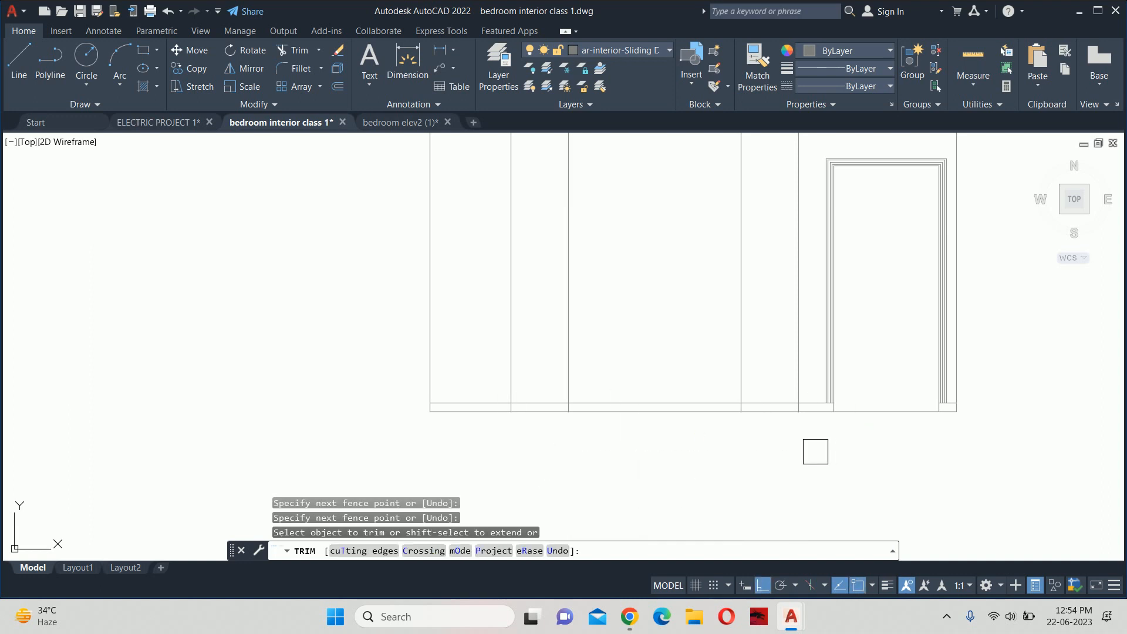
Trim away the skirting line between the outermost two of the four projected bed and bedside table lines
scroll(755, 414, up, 4)
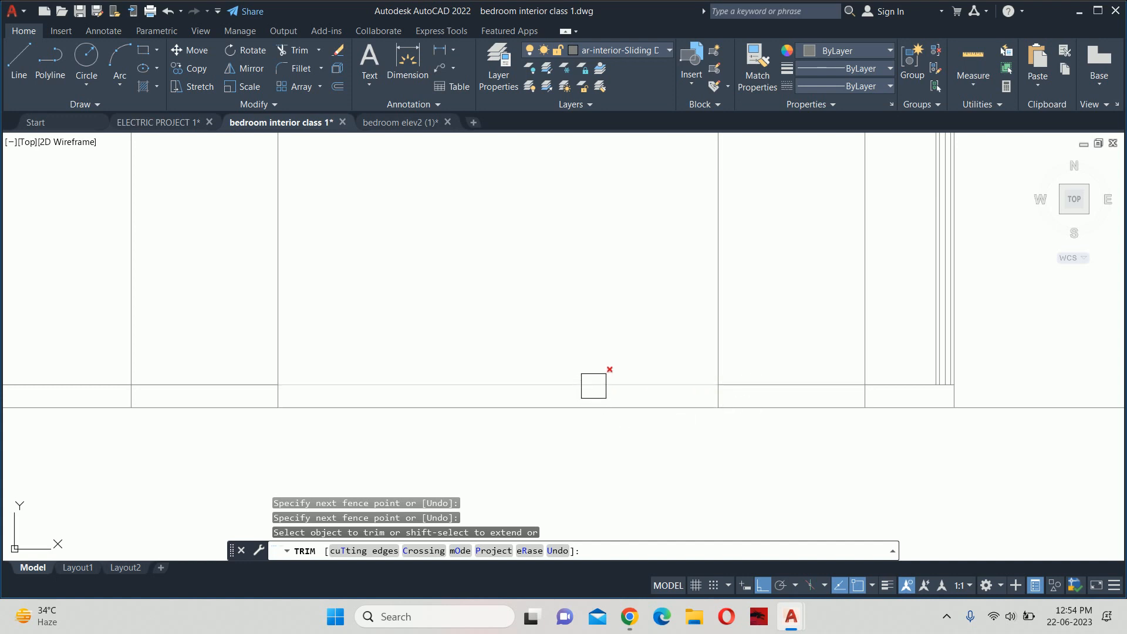
click(595, 383)
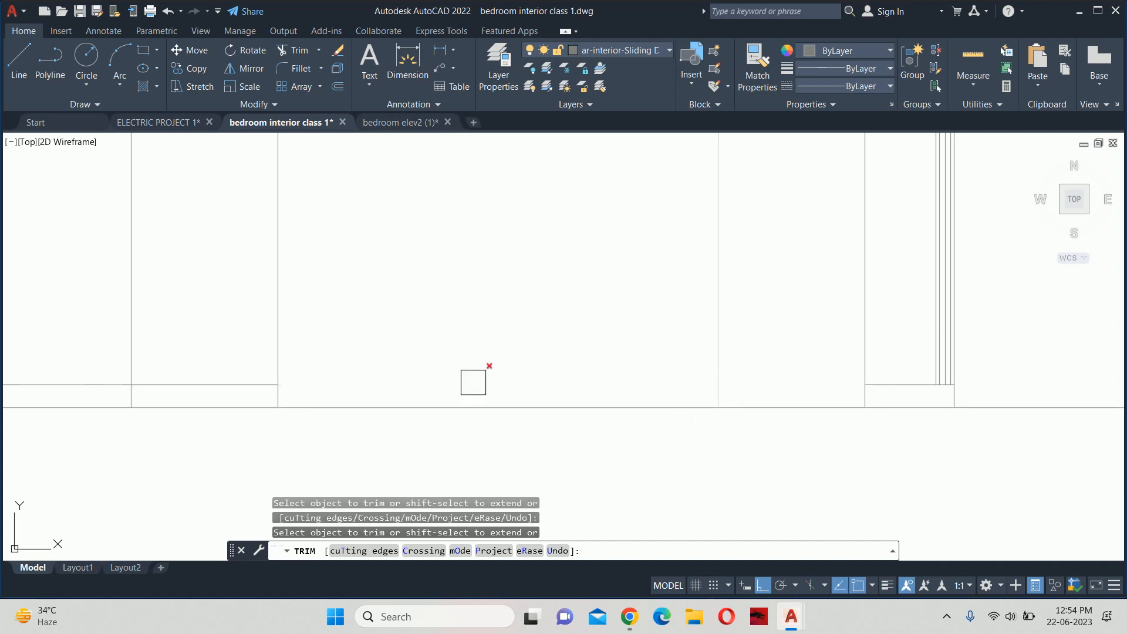
key(Escape)
scroll(243, 383, down, 4)
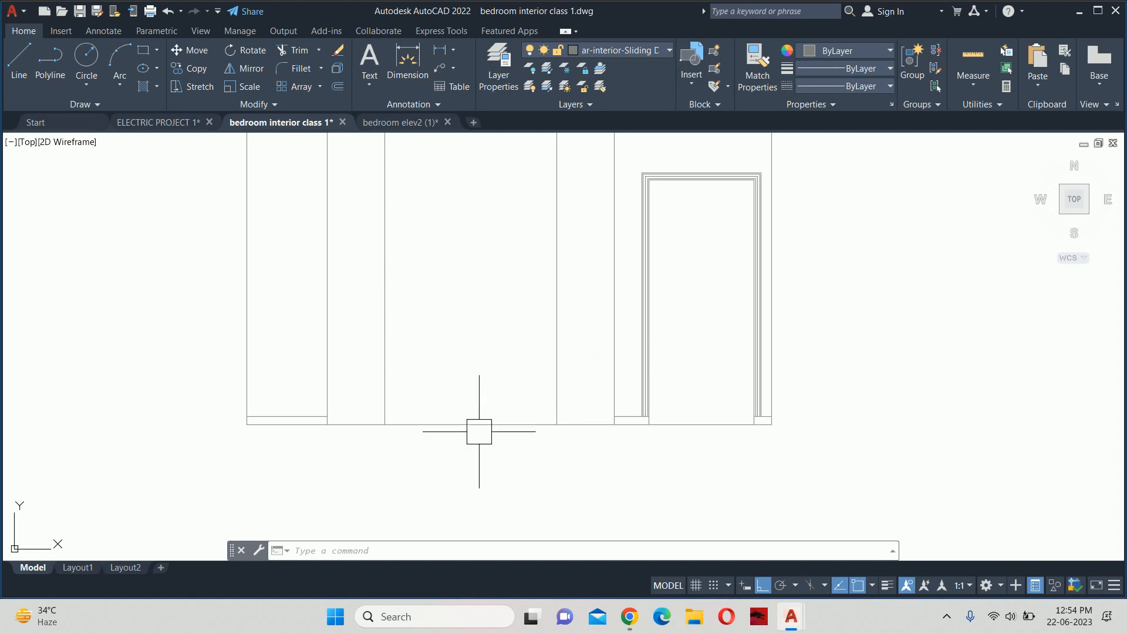
Offset the elevation's floor line 12 inches upward
text(o)
key(Return)
text(12)
key(Return)
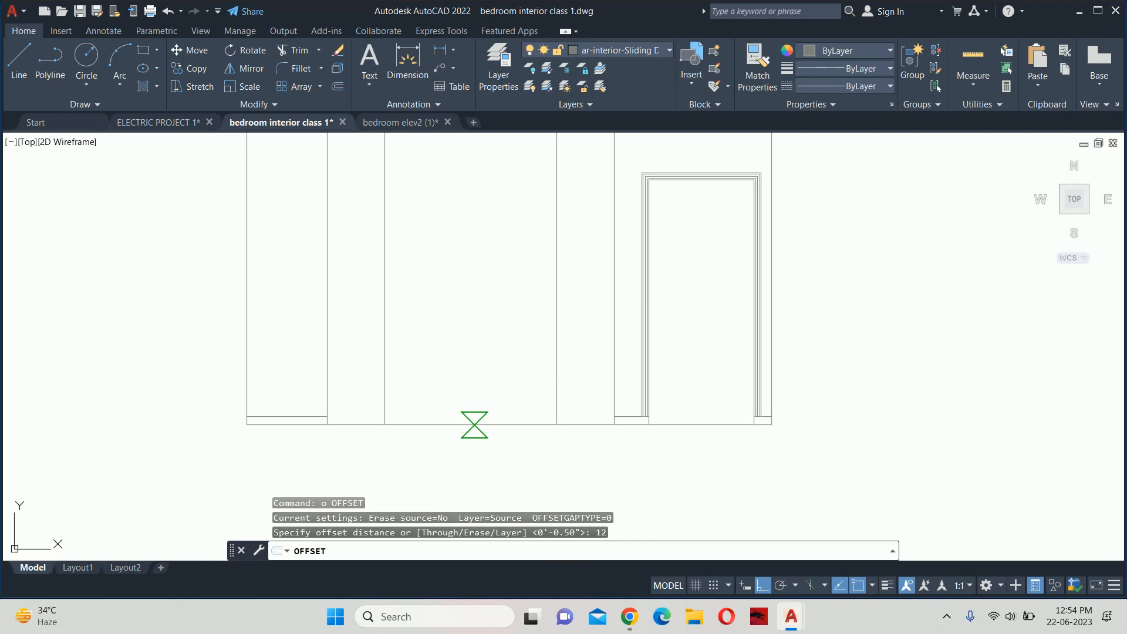
click(473, 424)
click(463, 331)
key(Escape)
key(Escape)
Trim the raised horizontal line on both sides so it spans only between the two bed-width lines
scroll(368, 372, up, 2)
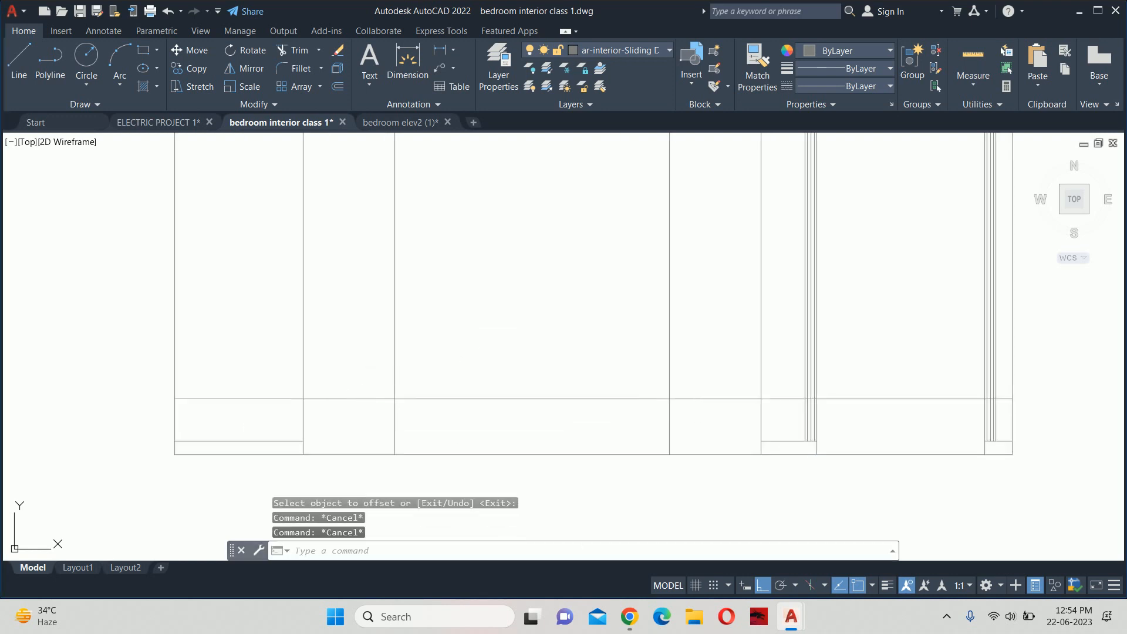
text(tr)
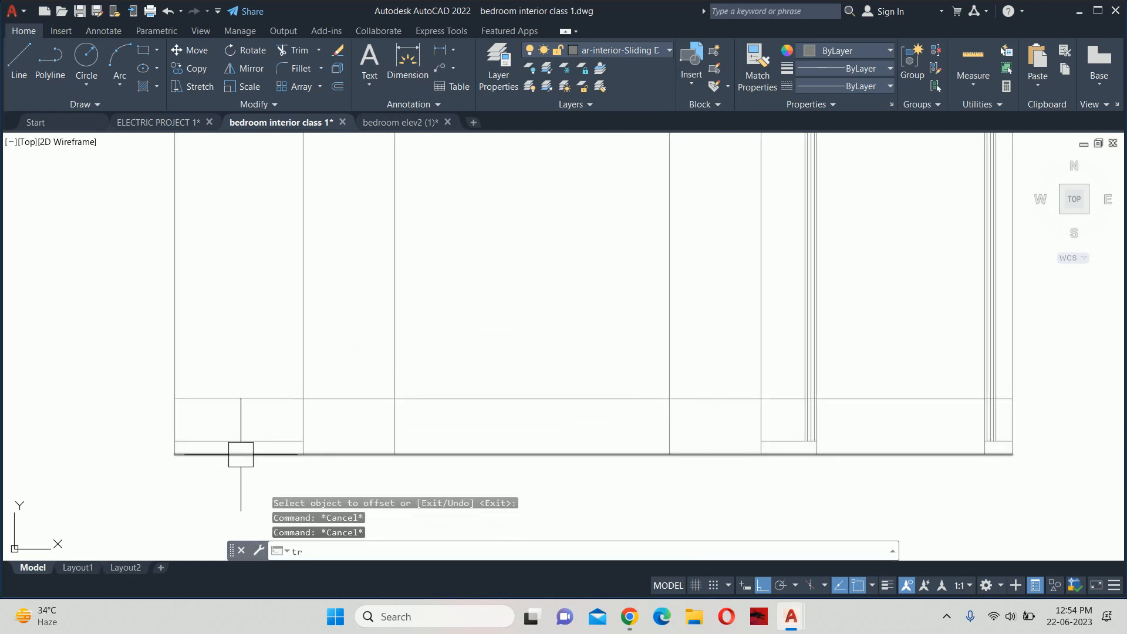
key(Return)
click(240, 409)
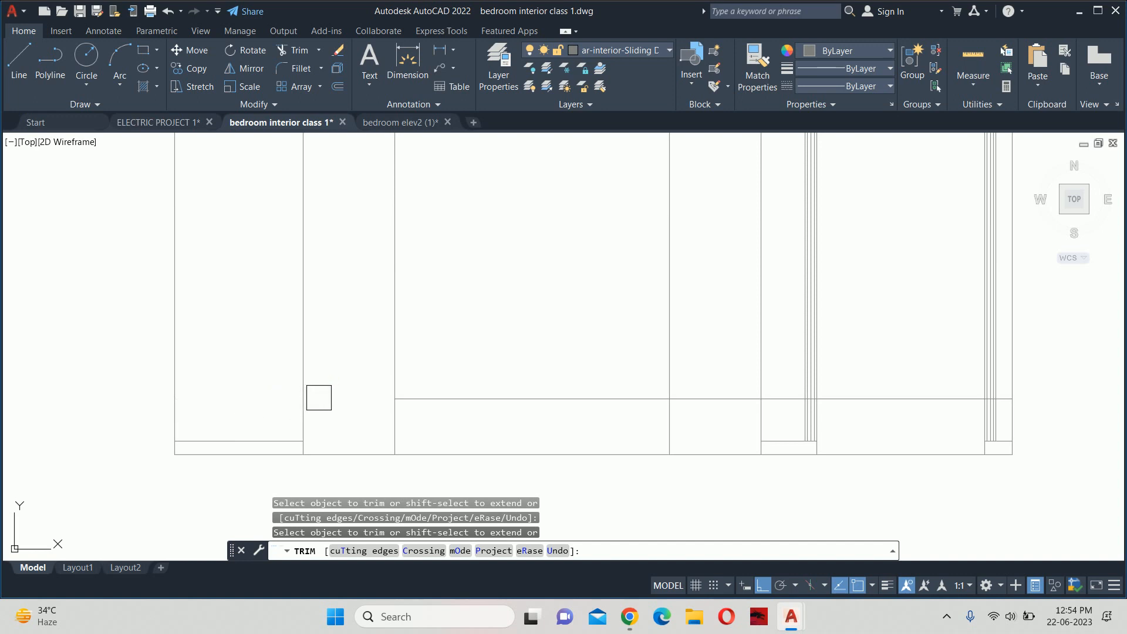
scroll(726, 433, up, 5)
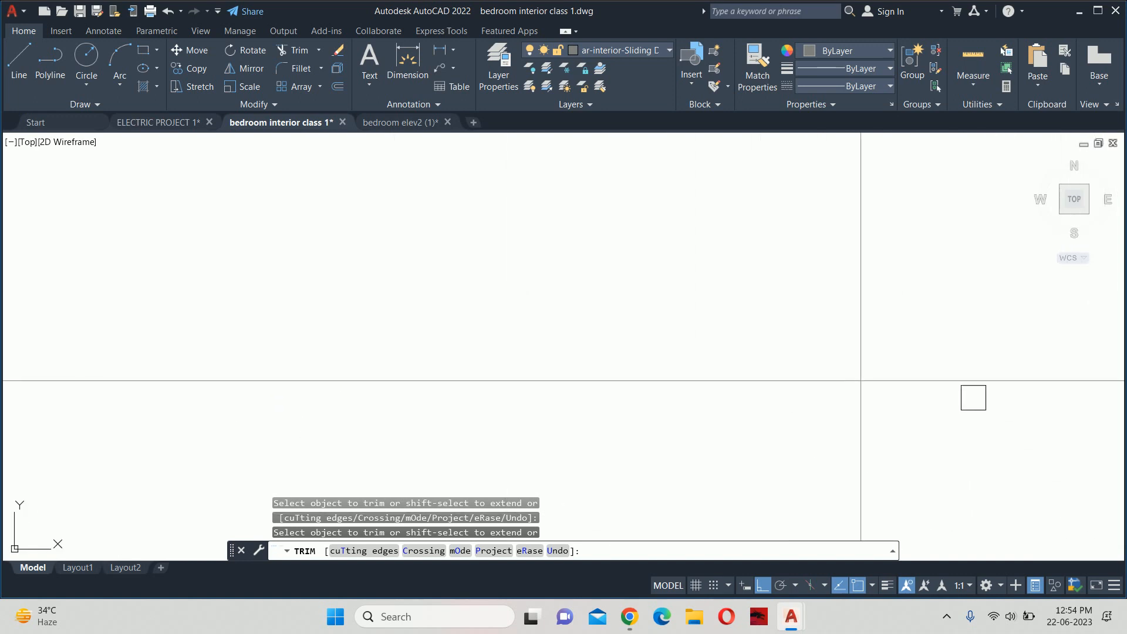
scroll(940, 385, down, 3)
key(Escape)
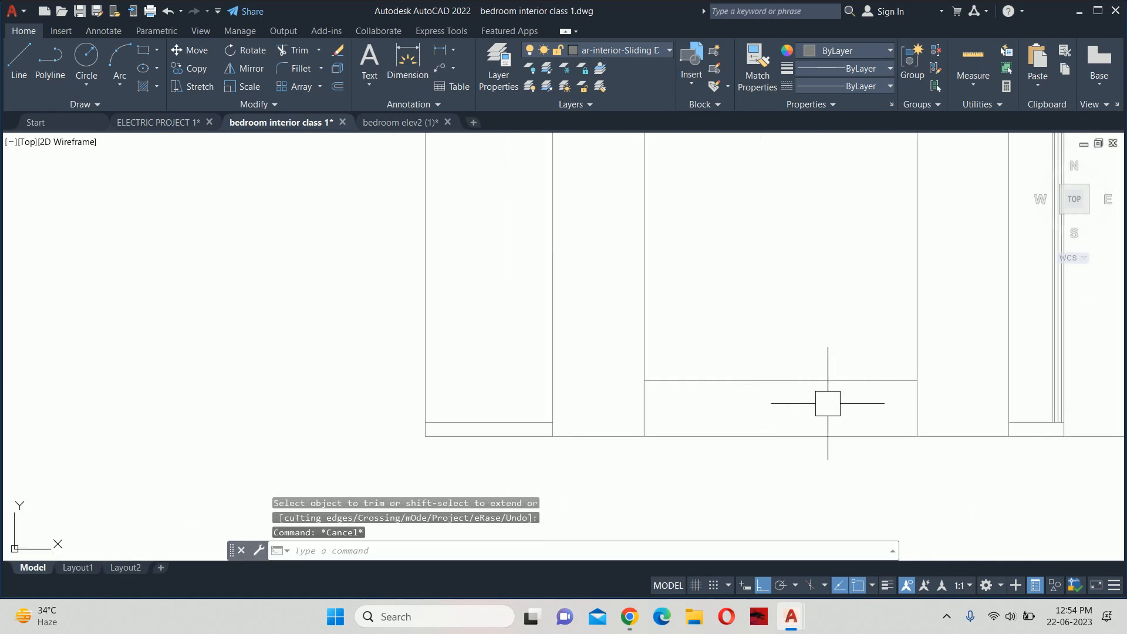
middle_drag(797, 396, 670, 413)
key(Escape)
key(Escape)
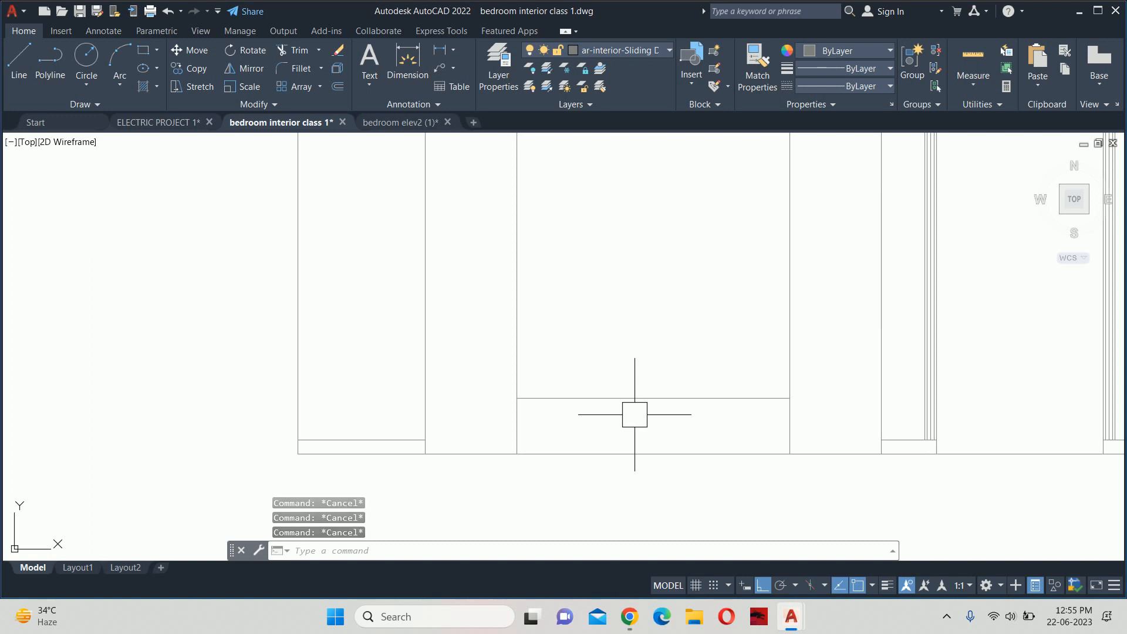
Offset the bed's horizontal line 8 inches upward
text(o)
key(Return)
text(8)
key(Return)
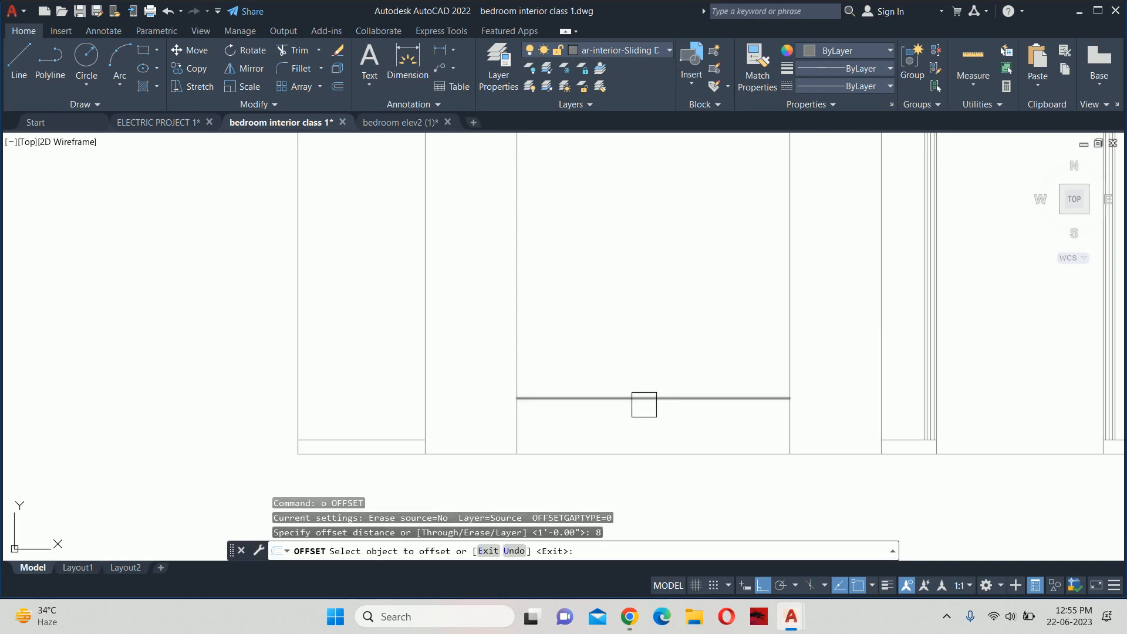
click(643, 398)
click(643, 349)
key(Escape)
key(Escape)
key(Escape)
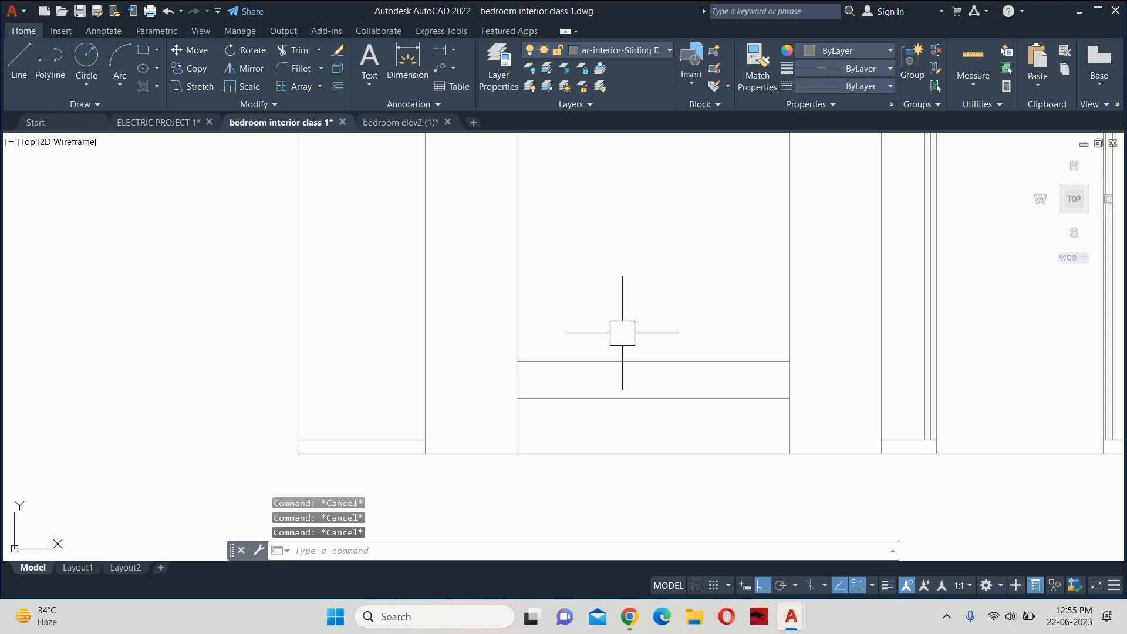
Offset both vertical bed-width lines 0.75 inches inward
text(o)
key(Return)
text(.)
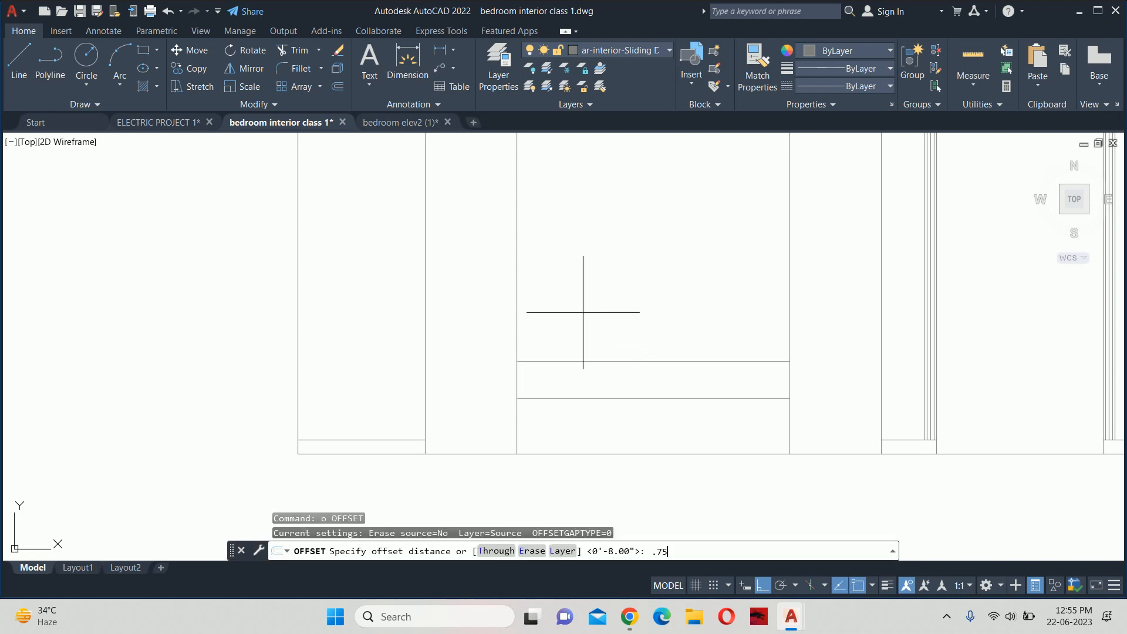
text(75)
key(Return)
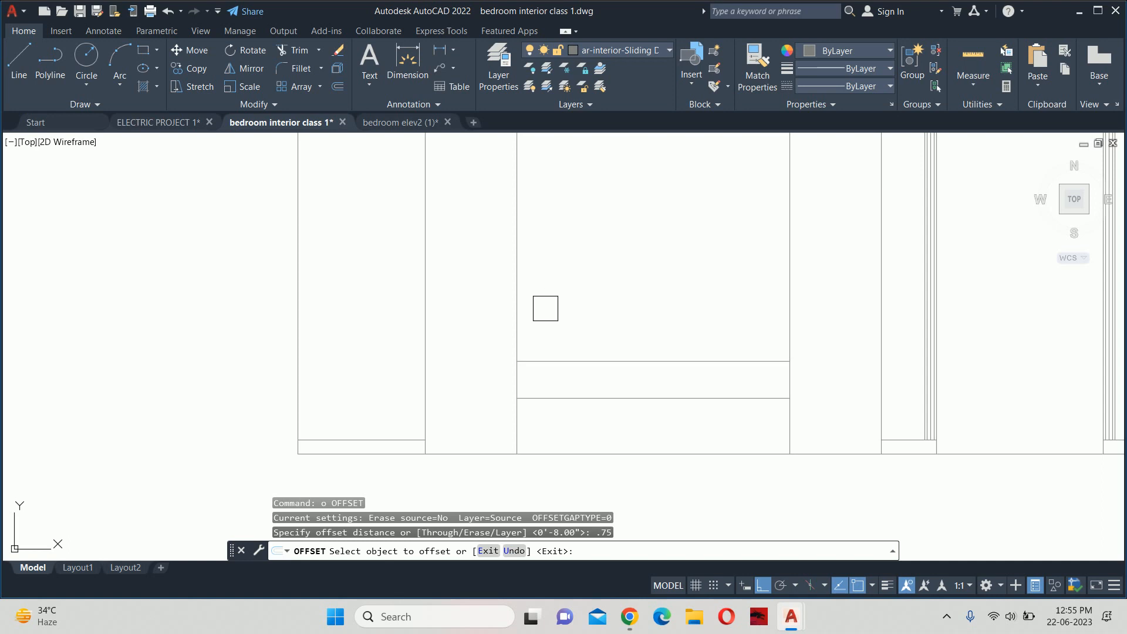
click(517, 321)
click(578, 327)
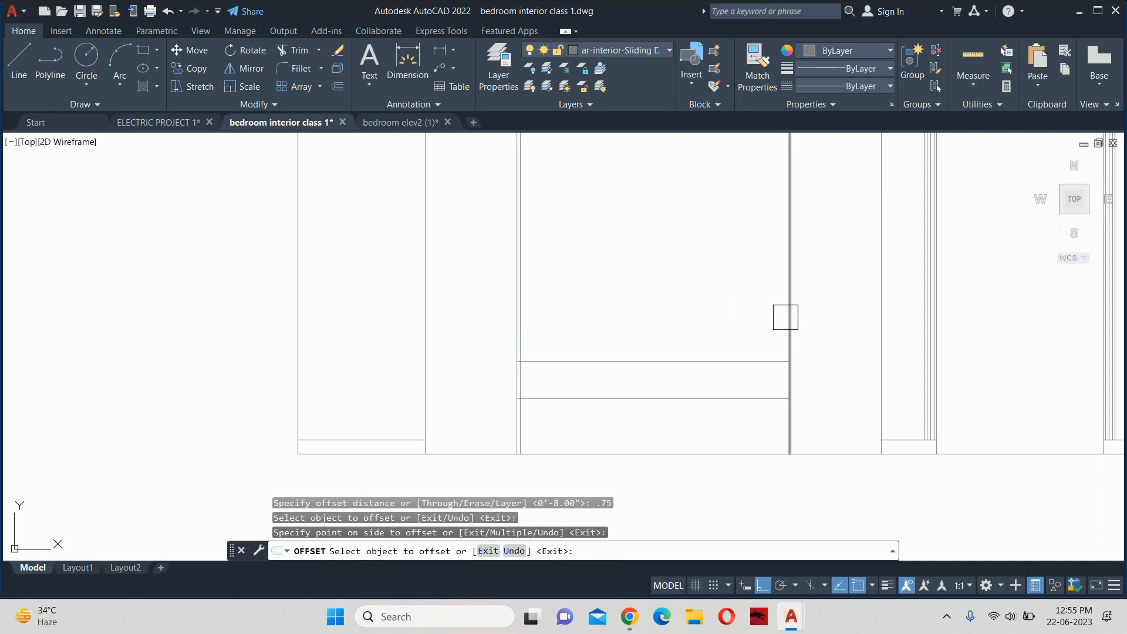
click(786, 317)
click(757, 320)
key(Escape)
key(Escape)
key(Escape)
Trim the inset vertical lines above and below the upper bed band and cut the band's top line back to them
text(tr)
key(Return)
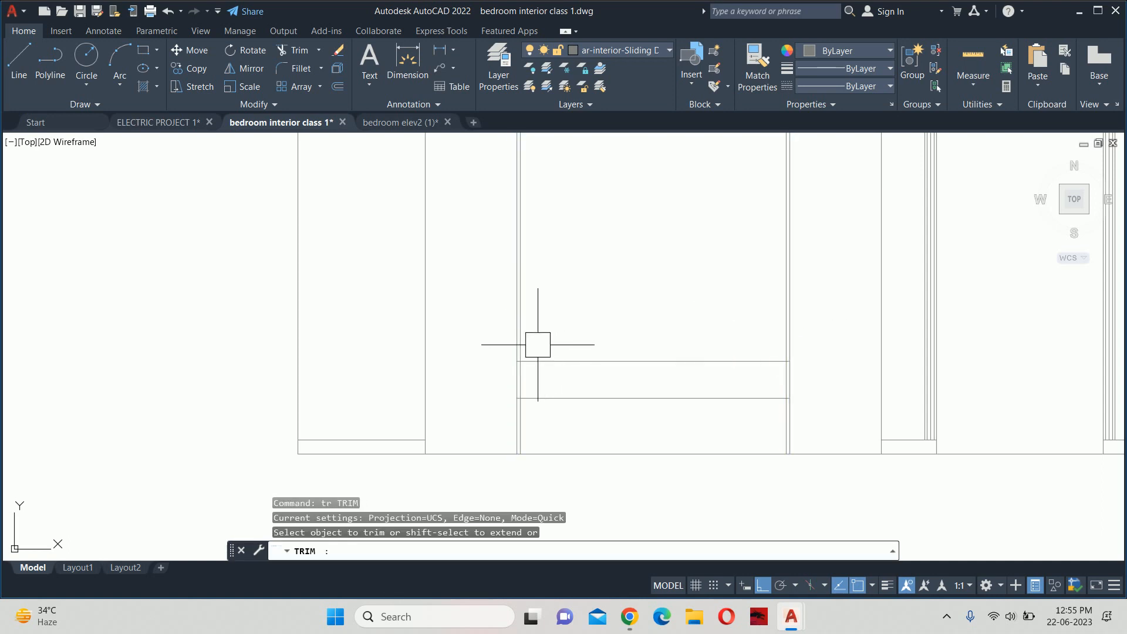
scroll(518, 356, up, 10)
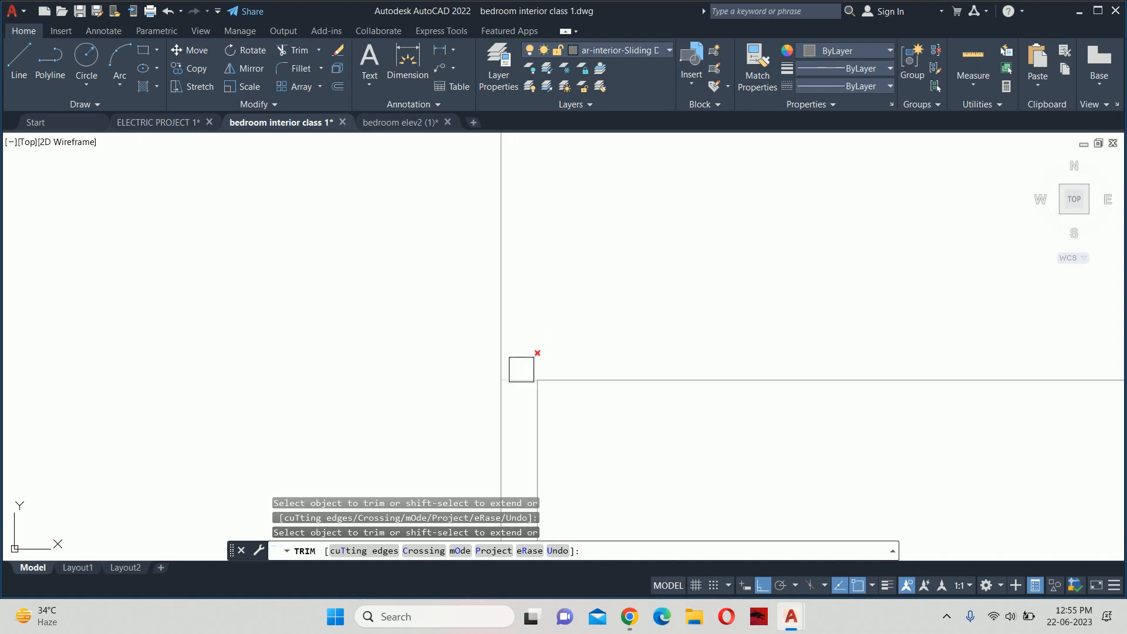
scroll(523, 376, down, 2)
middle_drag(524, 375, 497, 106)
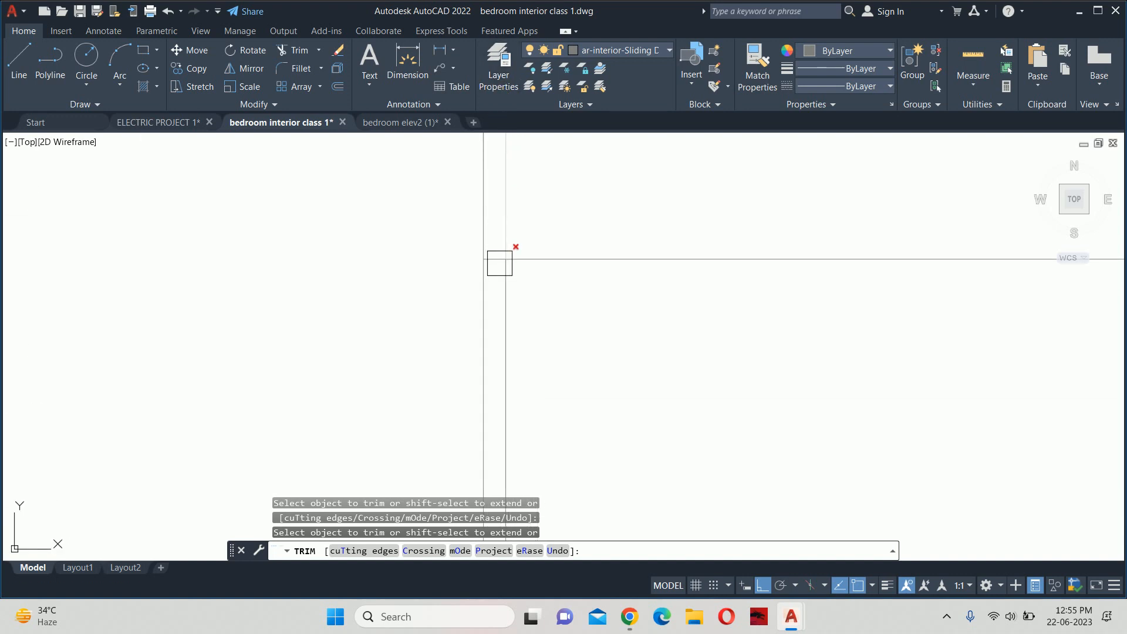
click(505, 317)
scroll(691, 302, down, 4)
middle_drag(752, 310, 134, 362)
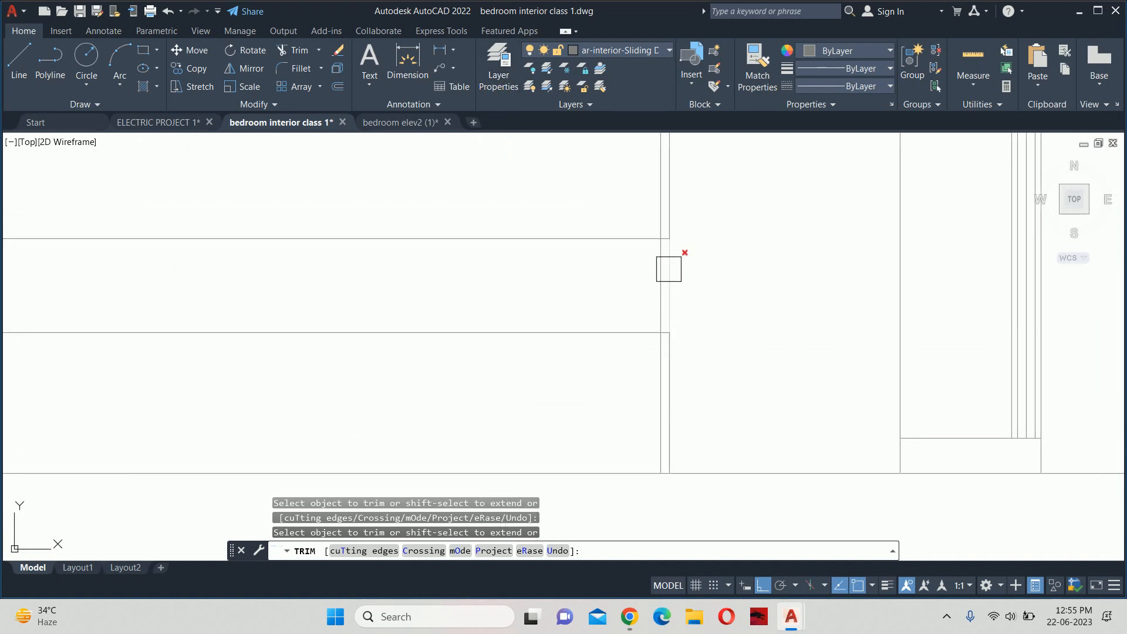
scroll(669, 269, up, 6)
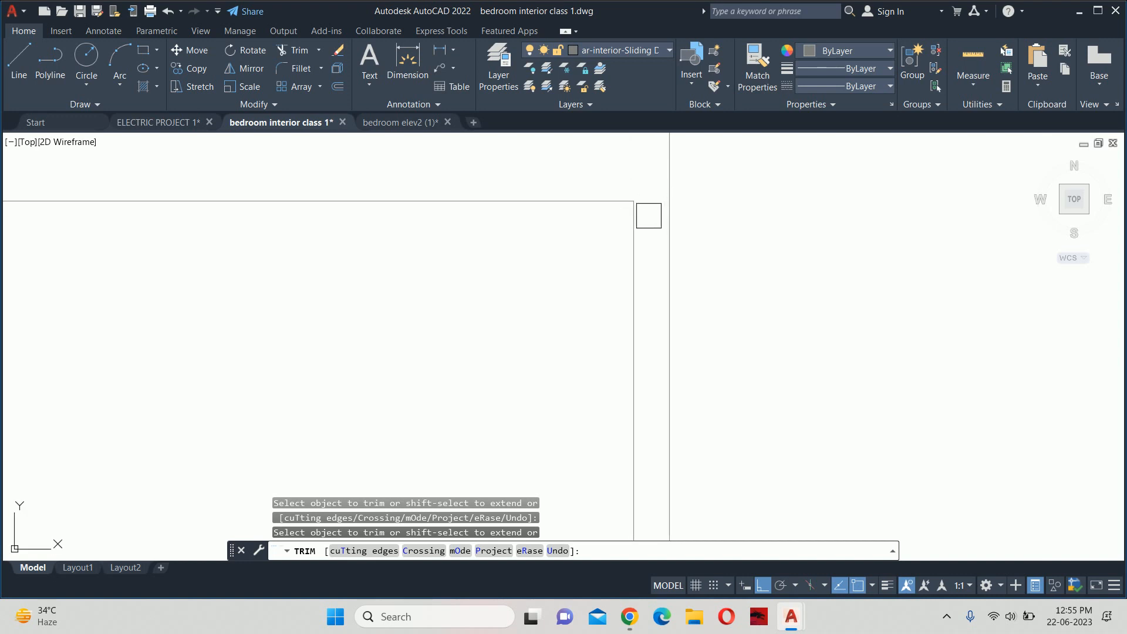
scroll(610, 392, down, 4)
scroll(549, 352, down, 4)
key(Escape)
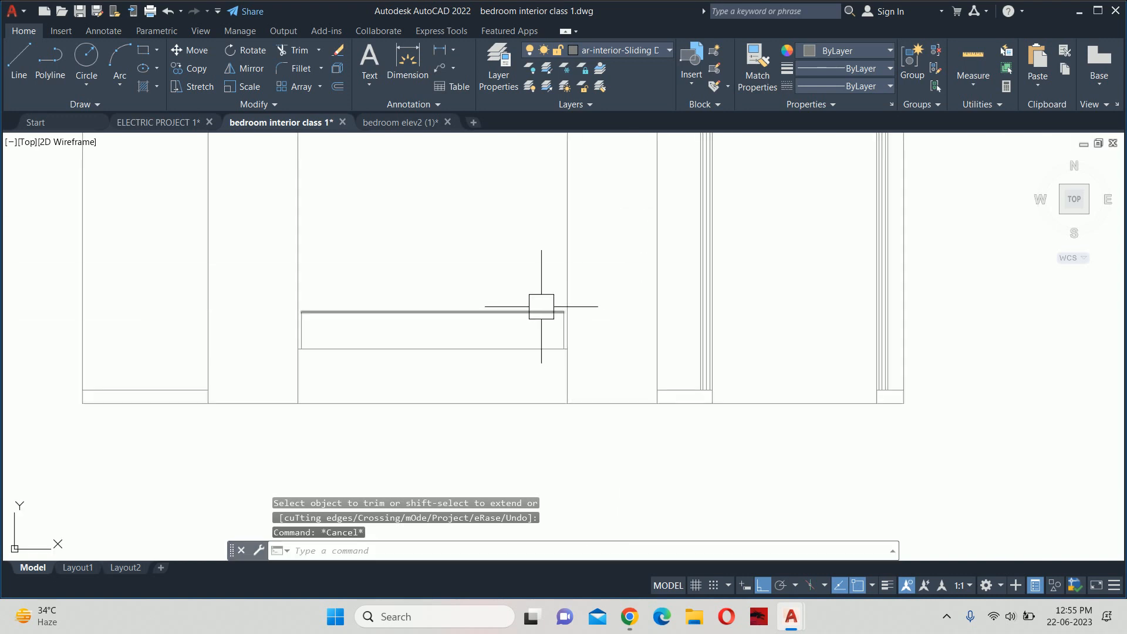
key(Escape)
middle_drag(440, 350, 504, 353)
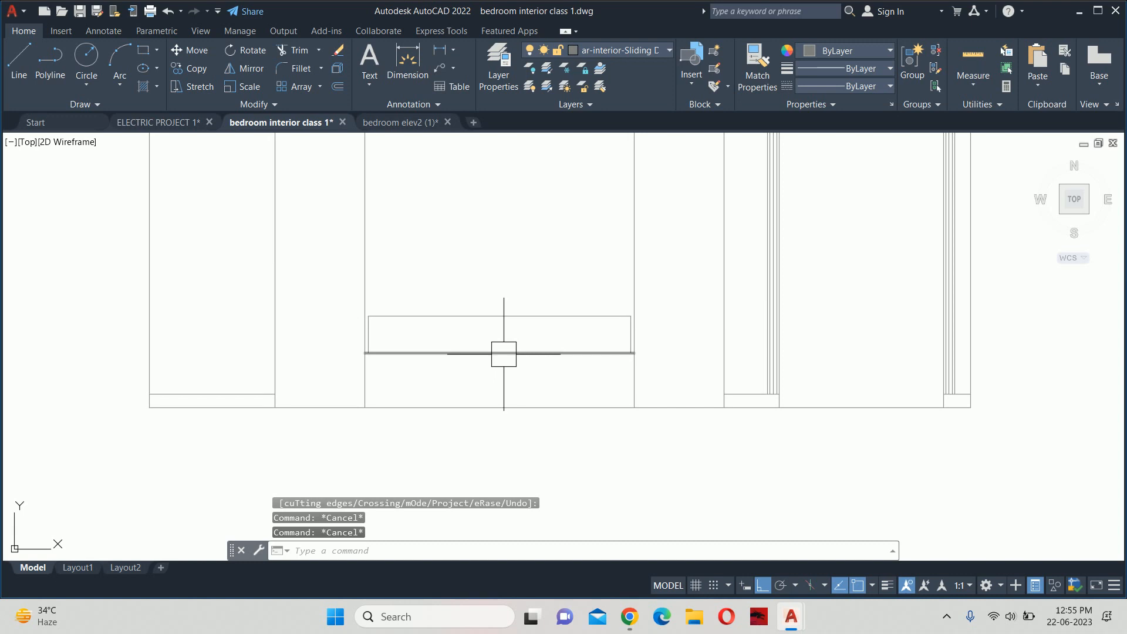
key(Escape)
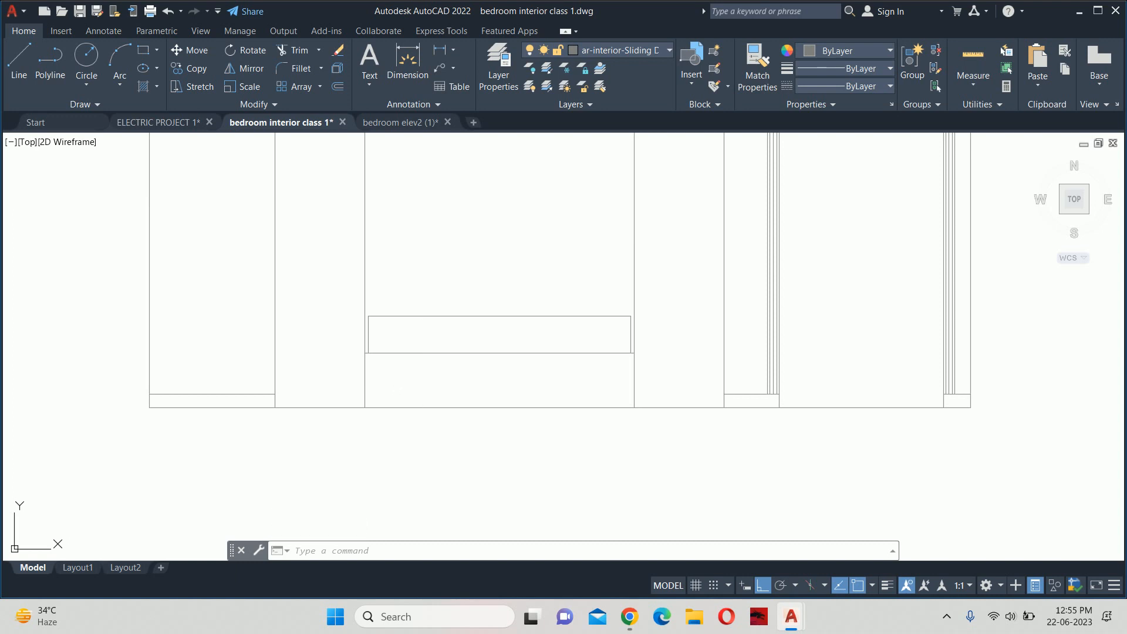
key(Escape)
key(Escape)
key(Escape)
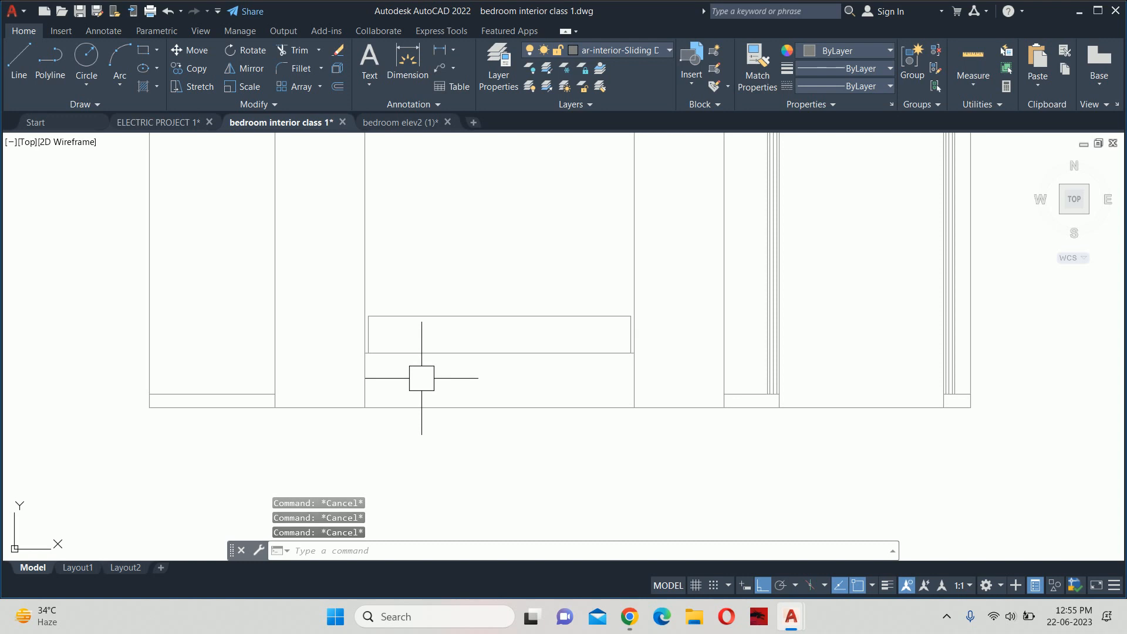
Offset the floor line below the bed 0.5 inches upward
text(o)
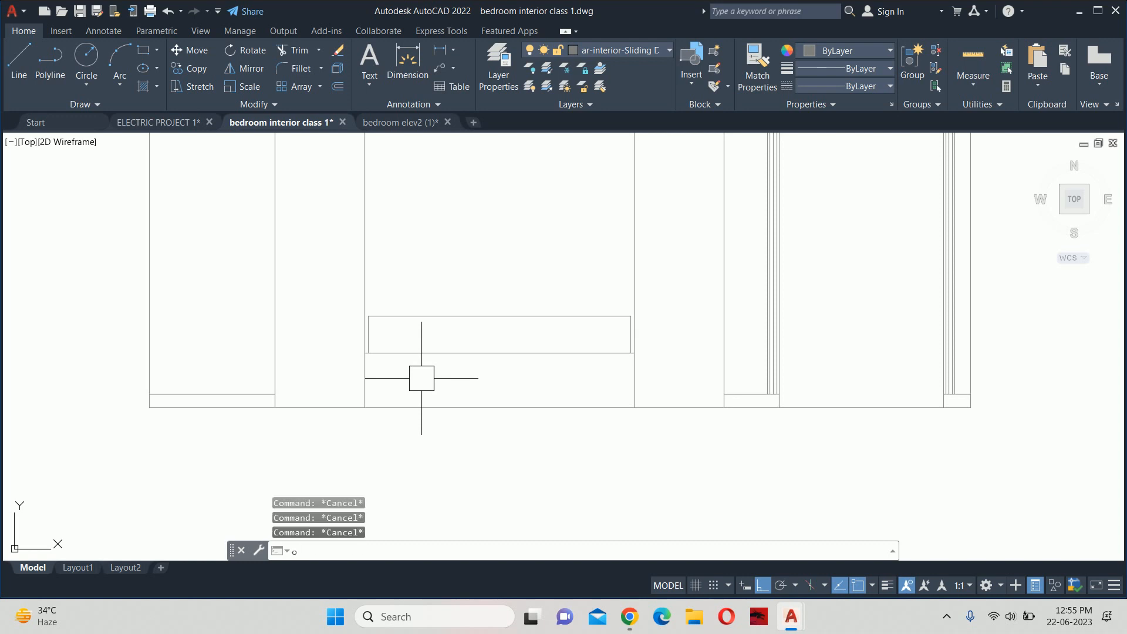
key(Return)
text(.5)
key(Return)
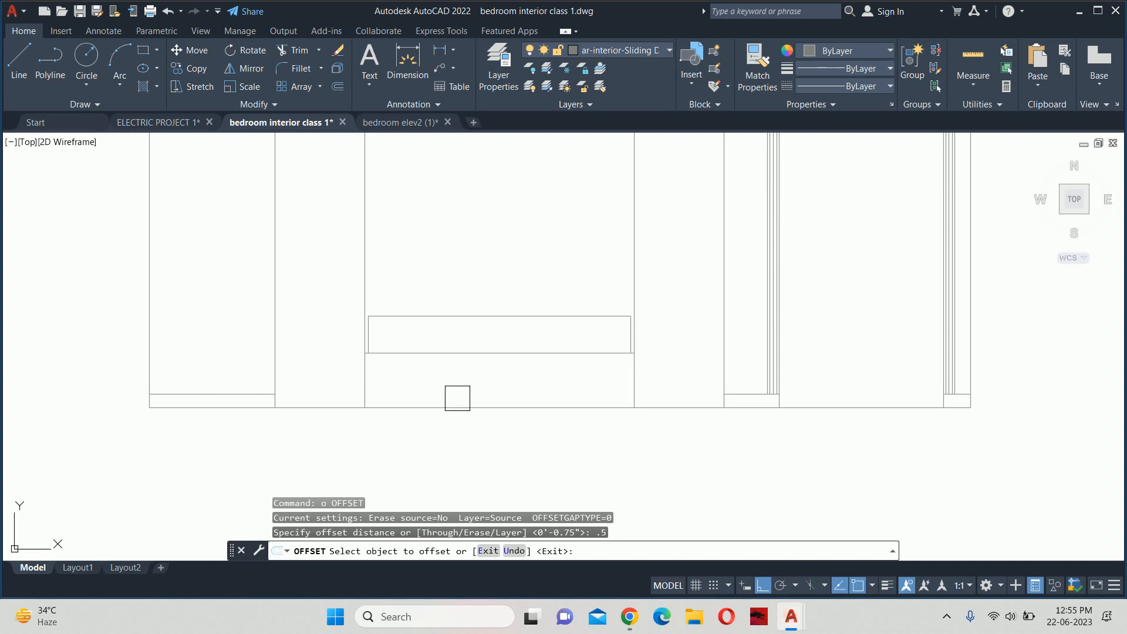
click(456, 406)
key(Escape)
key(Escape)
key(Escape)
Trim the offset line just above the floor on both sides so it spans only between the two bed-width lines
scroll(339, 431, up, 5)
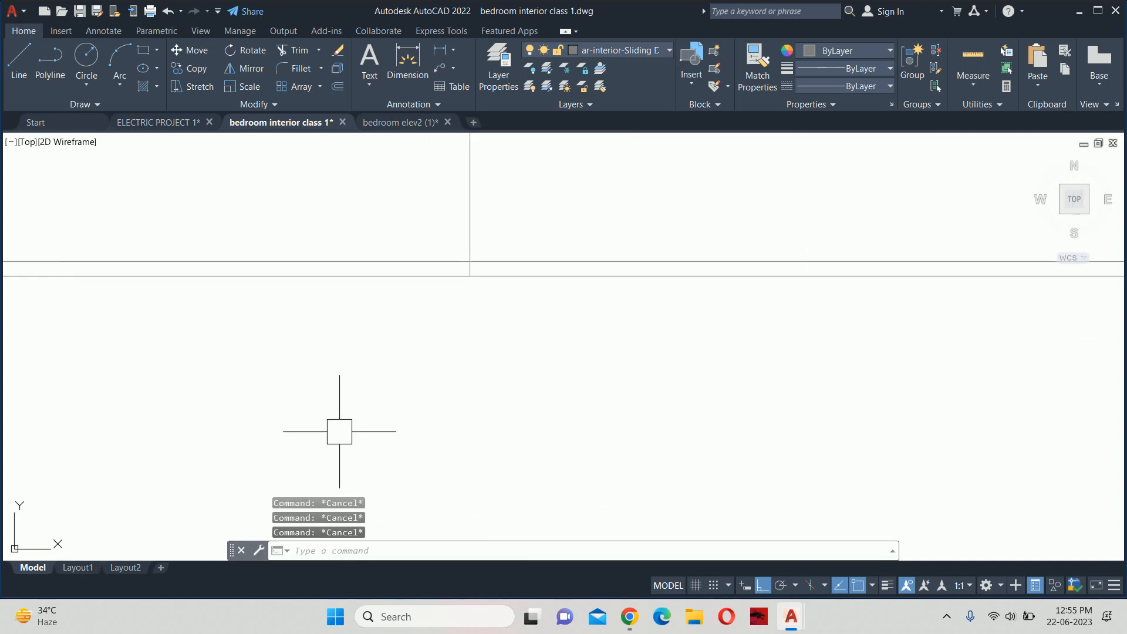
text(tr)
key(Return)
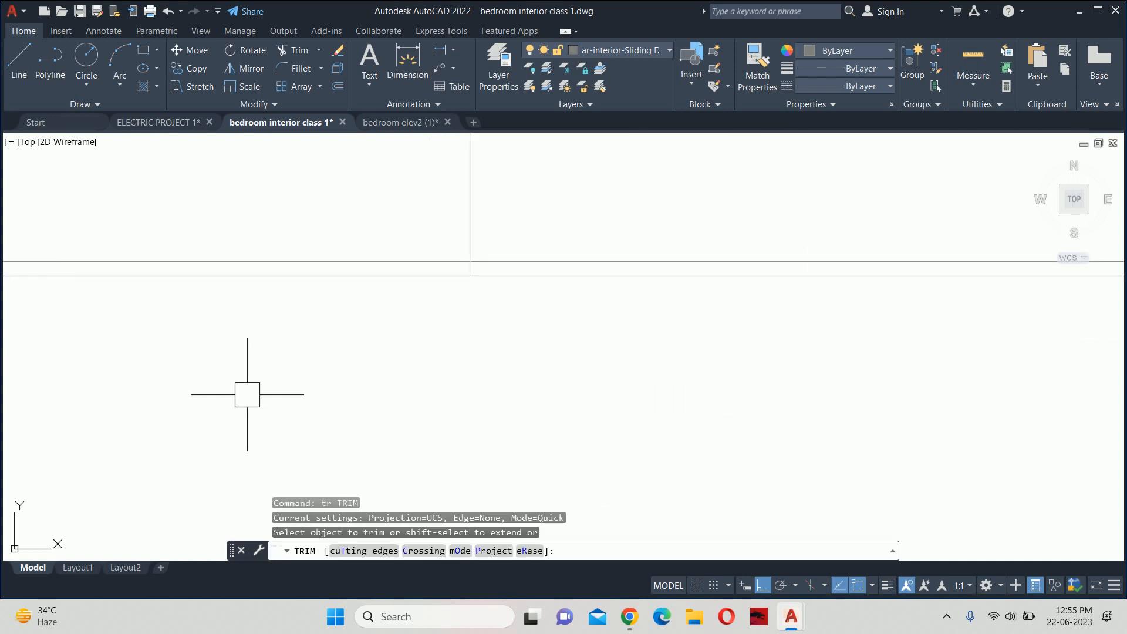
scroll(194, 395, down, 3)
click(37, 321)
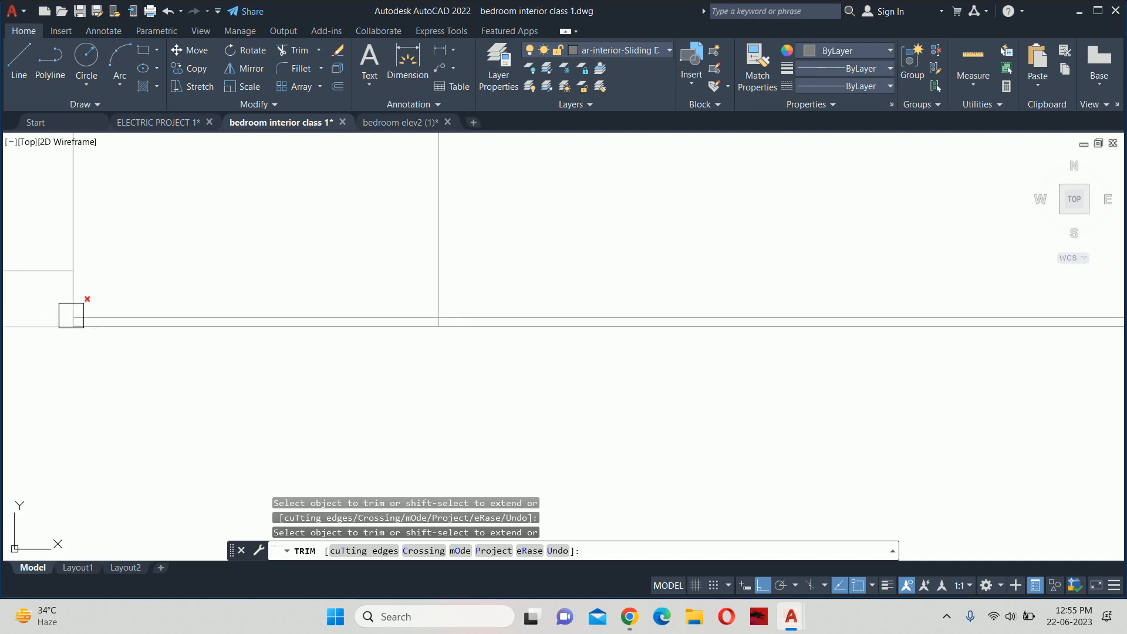
click(236, 311)
scroll(357, 324, down, 2)
middle_drag(833, 352, 875, 430)
scroll(808, 363, up, 2)
scroll(775, 353, up, 1)
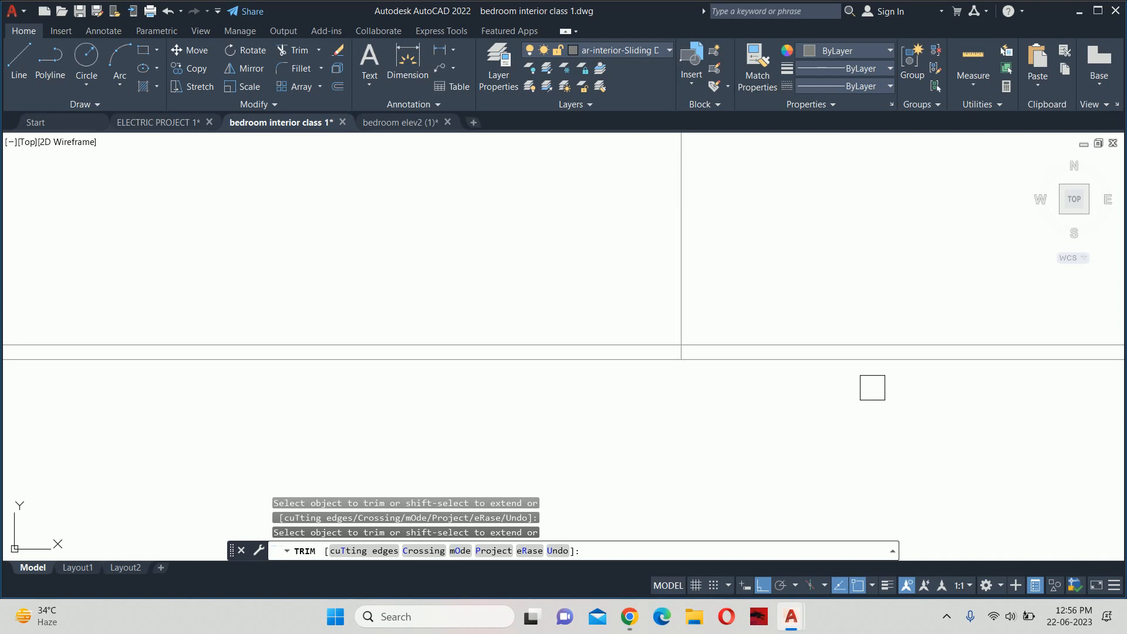
scroll(737, 337, down, 4)
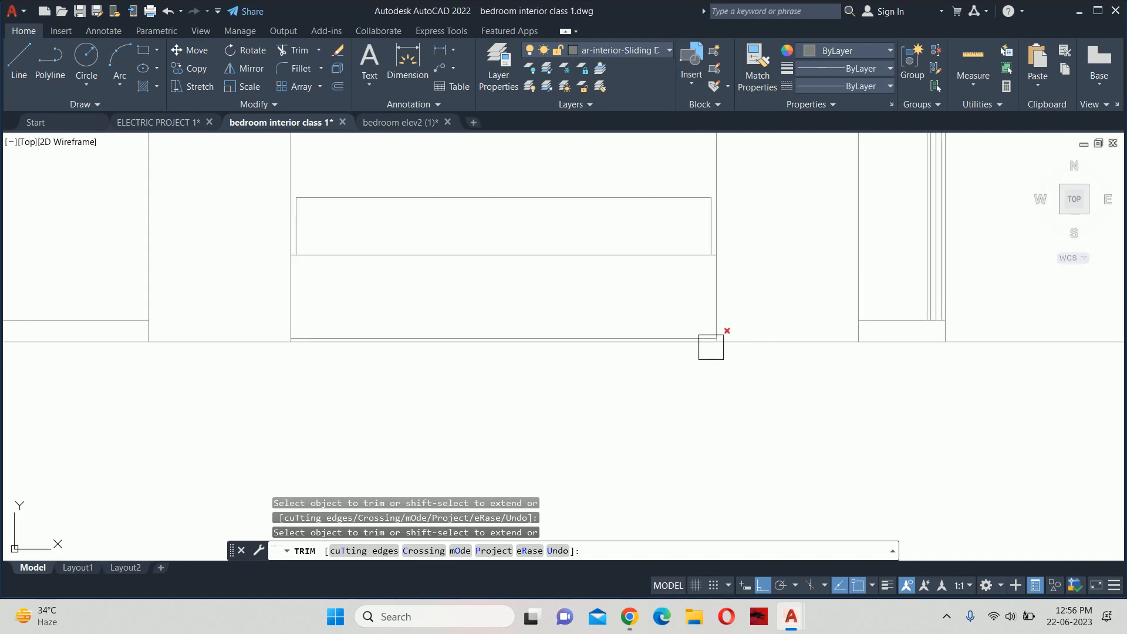
key(Escape)
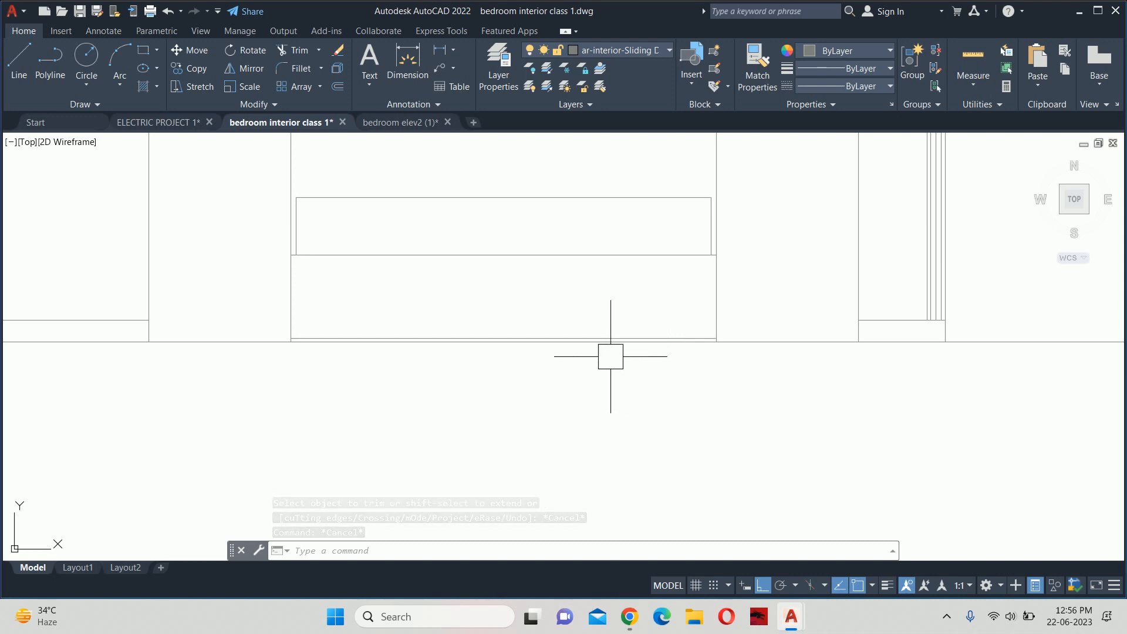
key(Escape)
key(Escape)
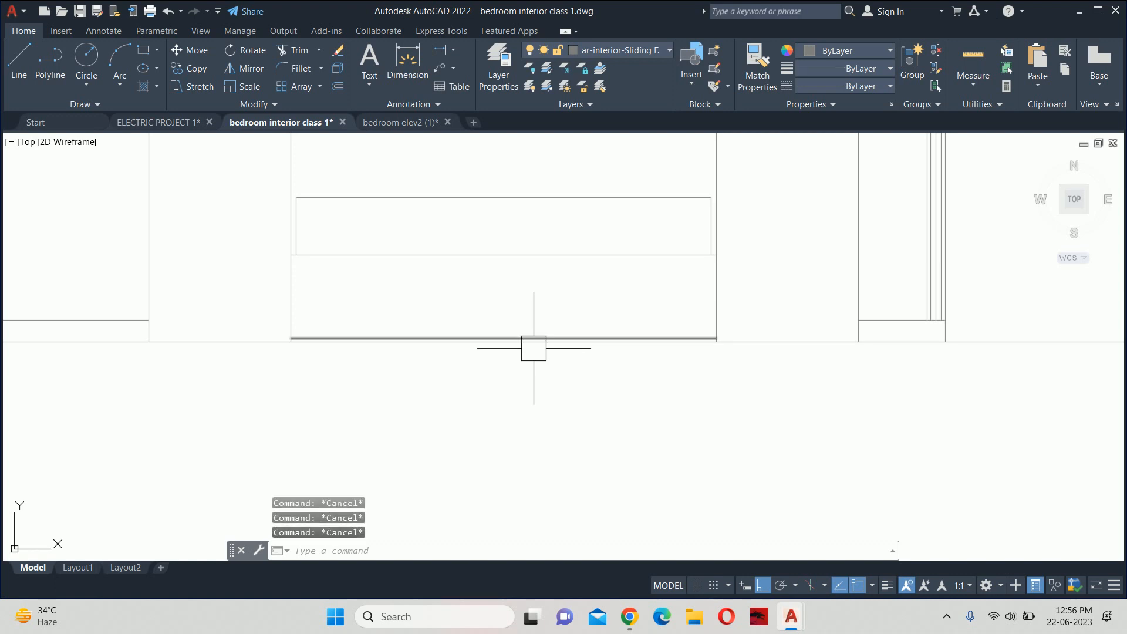
scroll(534, 349, down, 3)
mouse_move(556, 387)
middle_down()
mouse_move(556, 433)
mouse_move(530, 425)
middle_up()
scroll(531, 425, down, 2)
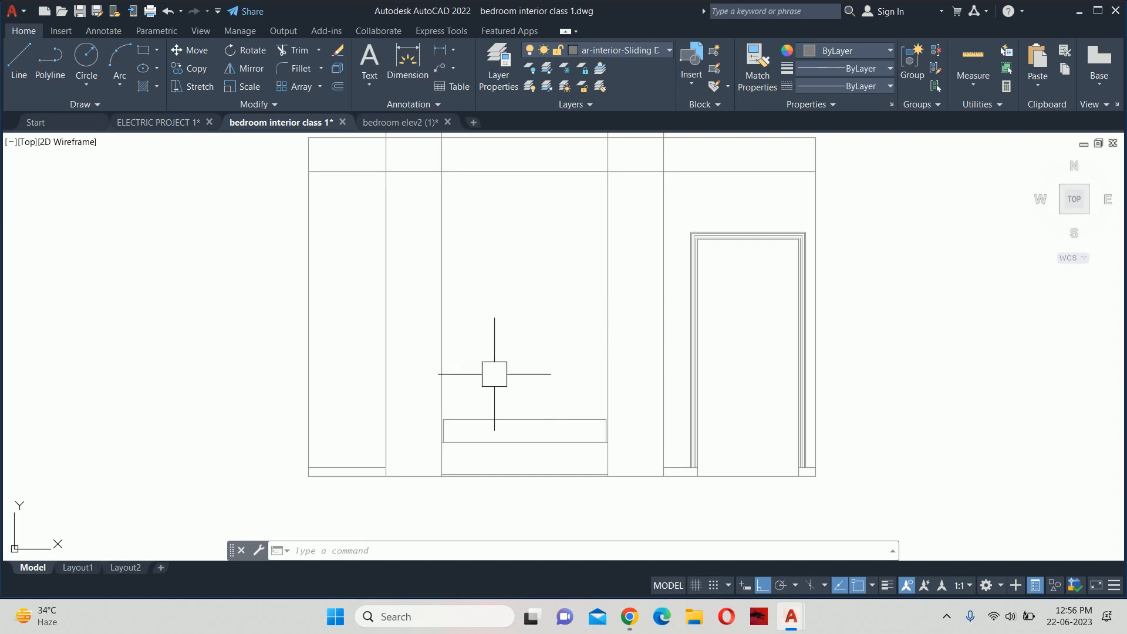
key(Escape)
key(Escape)
key(Escape)
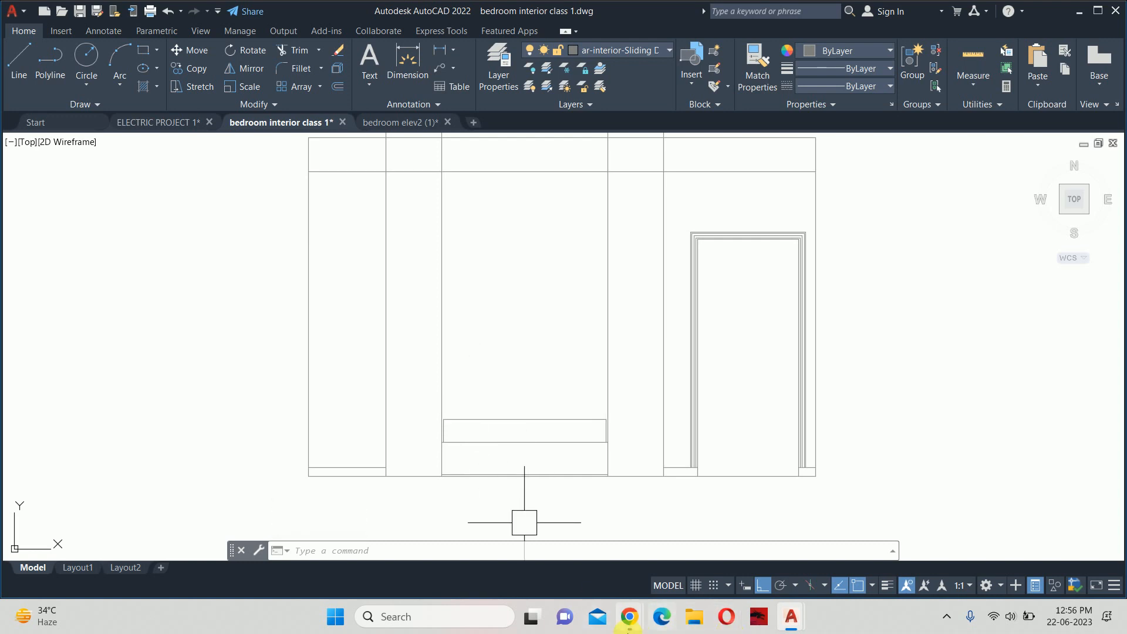
Switch to Pinterest in the Chrome browser and search for "bedroom wall designs"
mouse_move(630, 616)
click(545, 527)
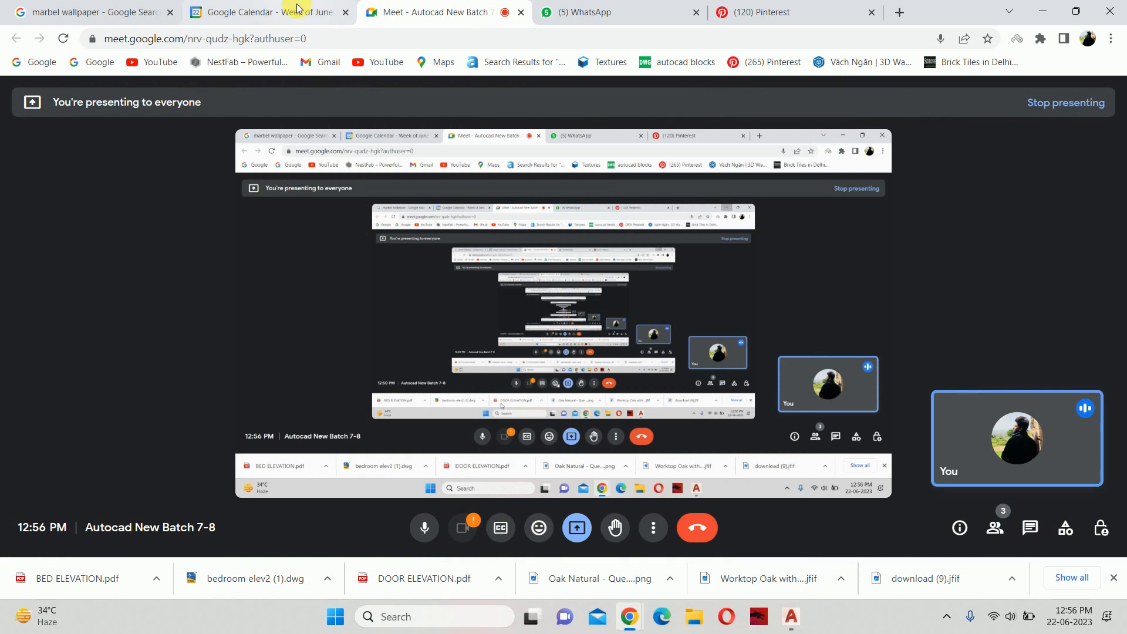
click(740, 11)
click(366, 117)
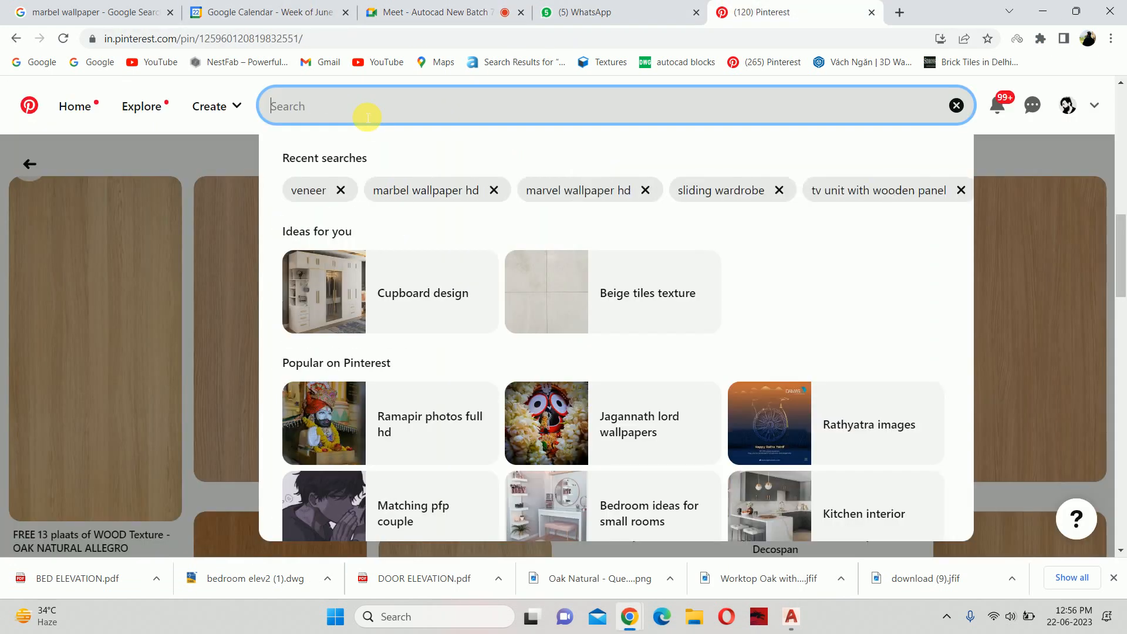
text(bed )
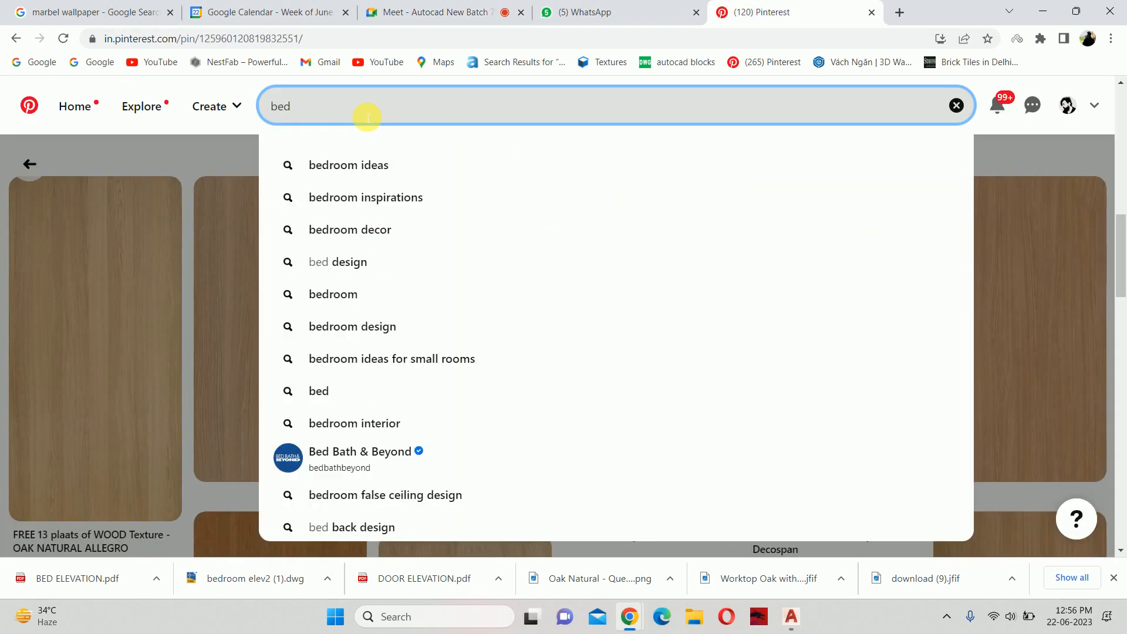
text(room wa)
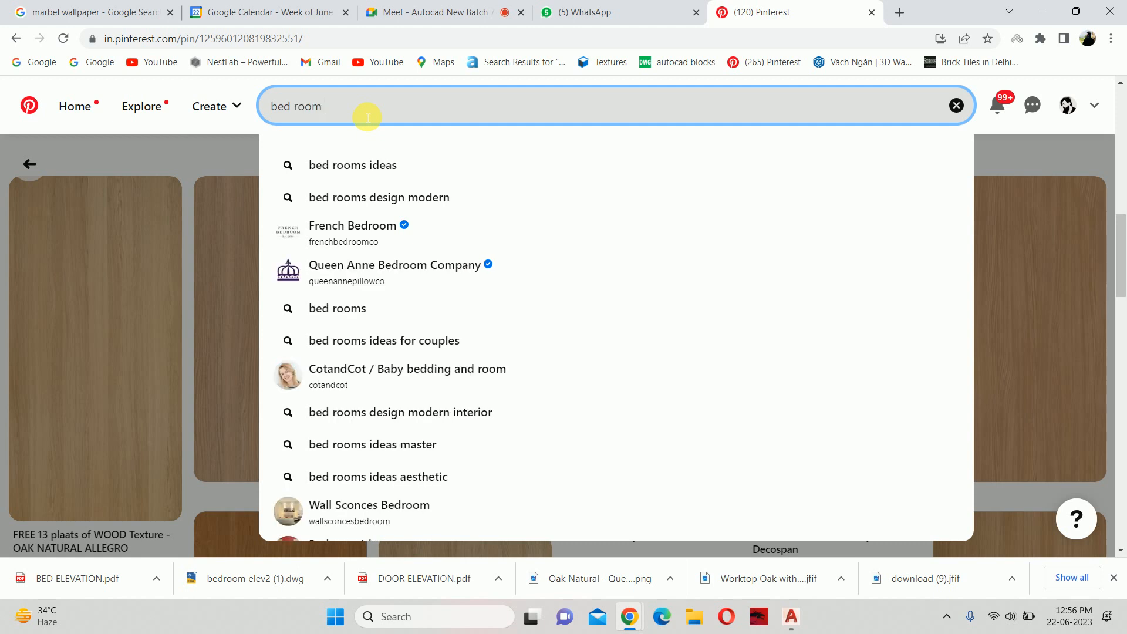
key(Down)
key(Down)
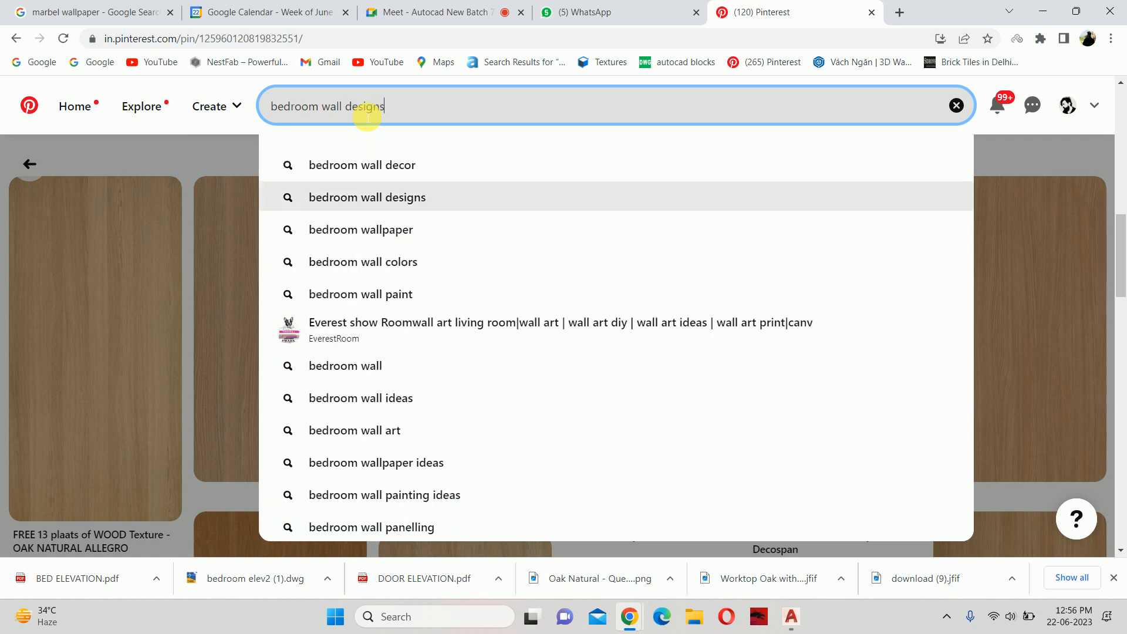
key(Return)
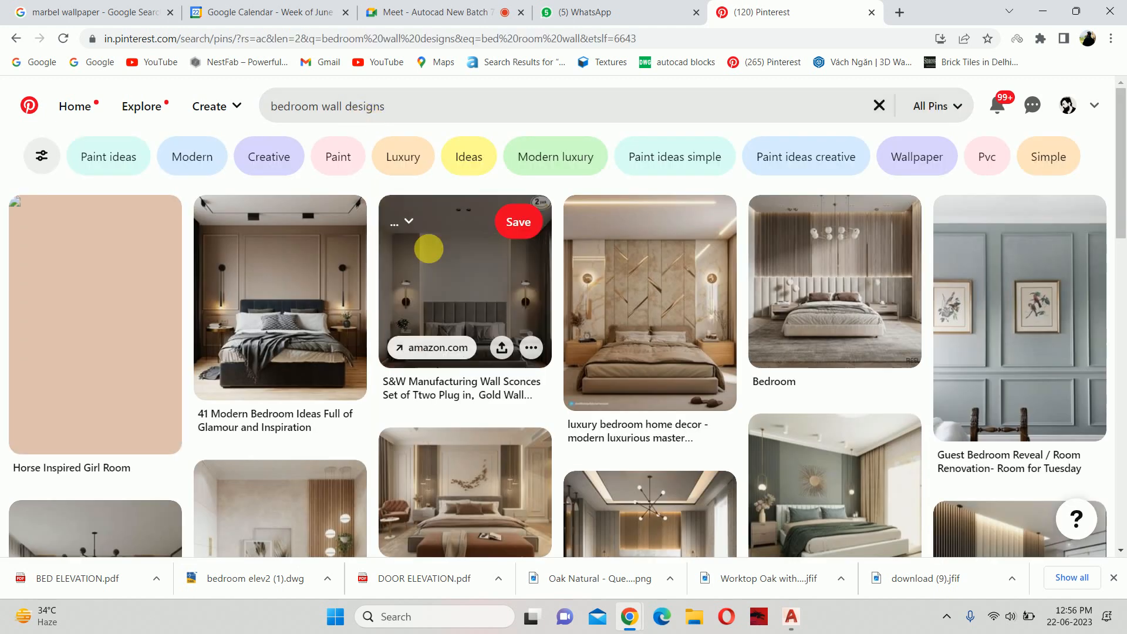
Examine the bedroom pin with wall sconces and a channelled headboard, then a related backlit-wall pin and its similar designs
click(476, 318)
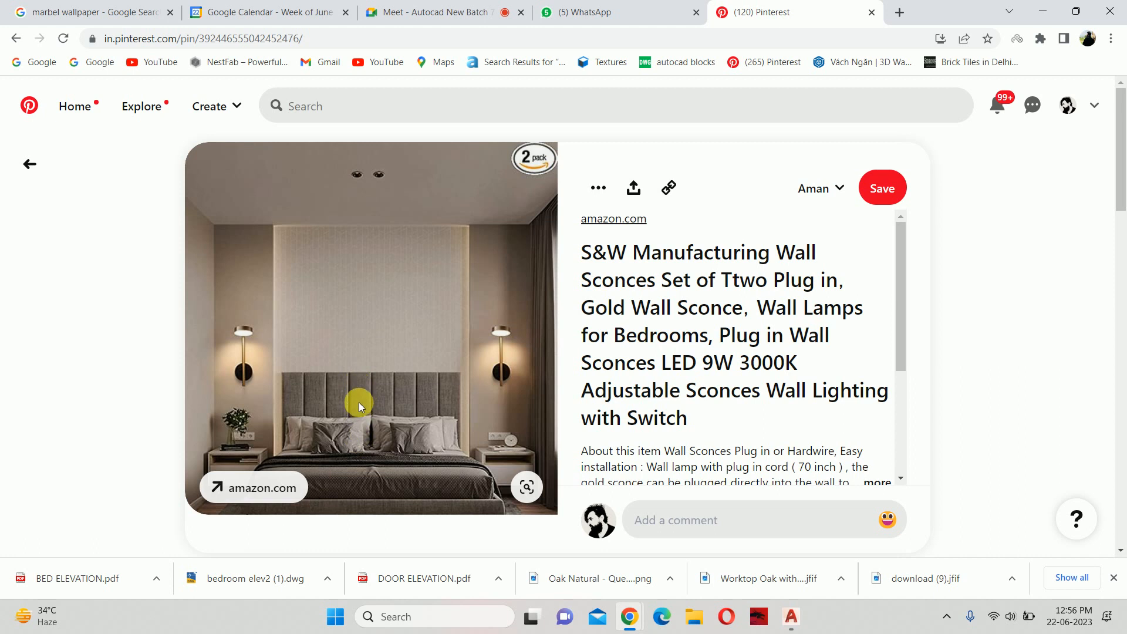
scroll(320, 311, down, 5)
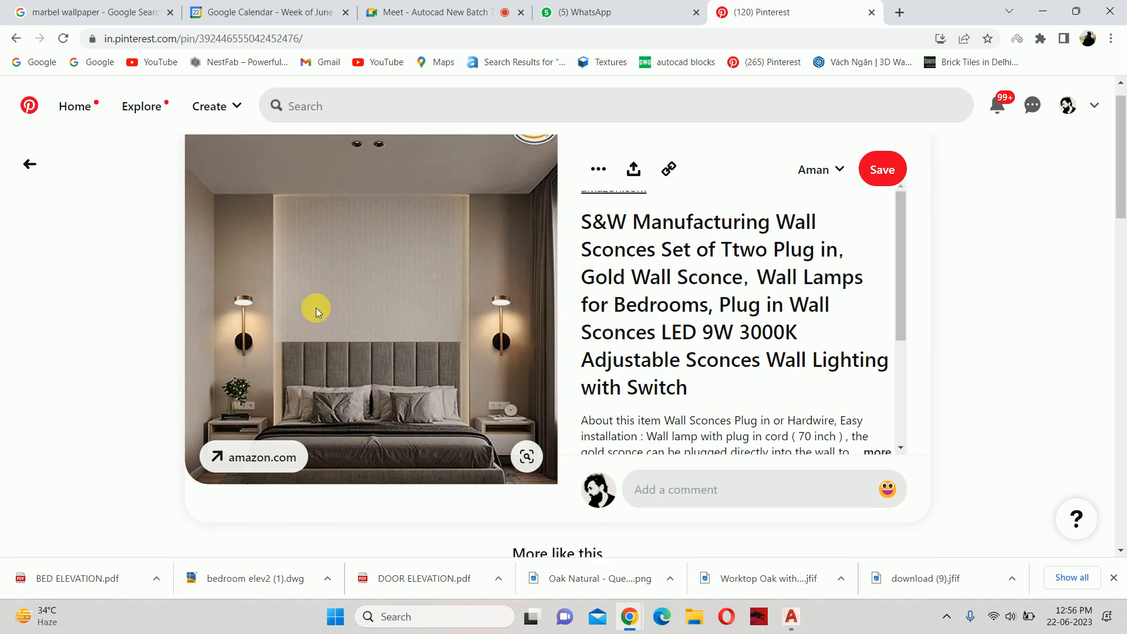
click(307, 405)
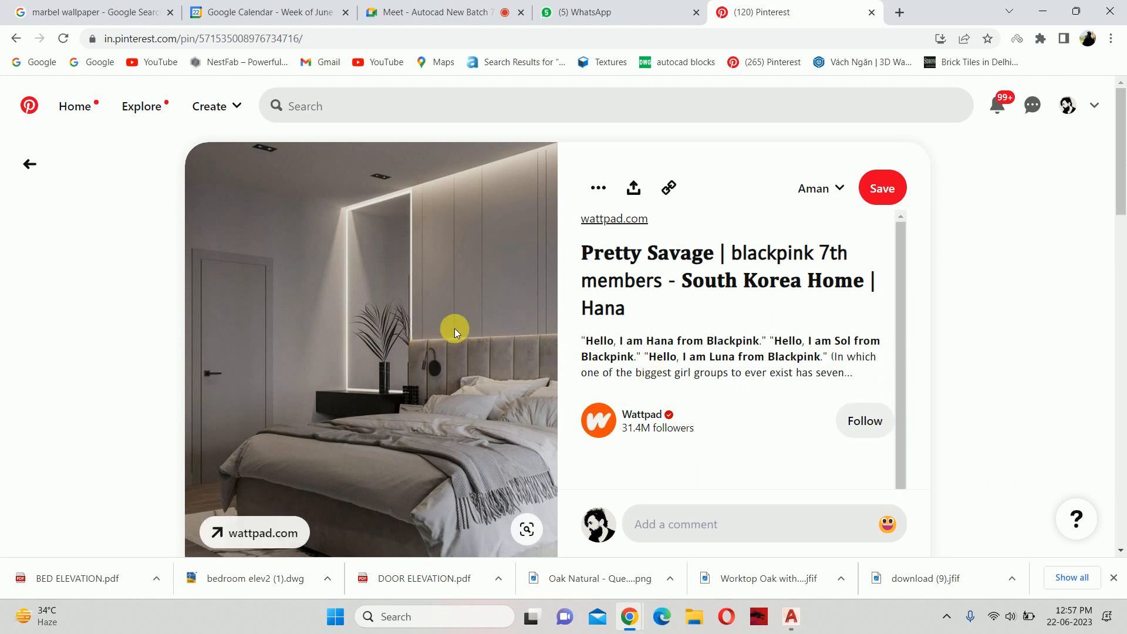
scroll(455, 329, down, 5)
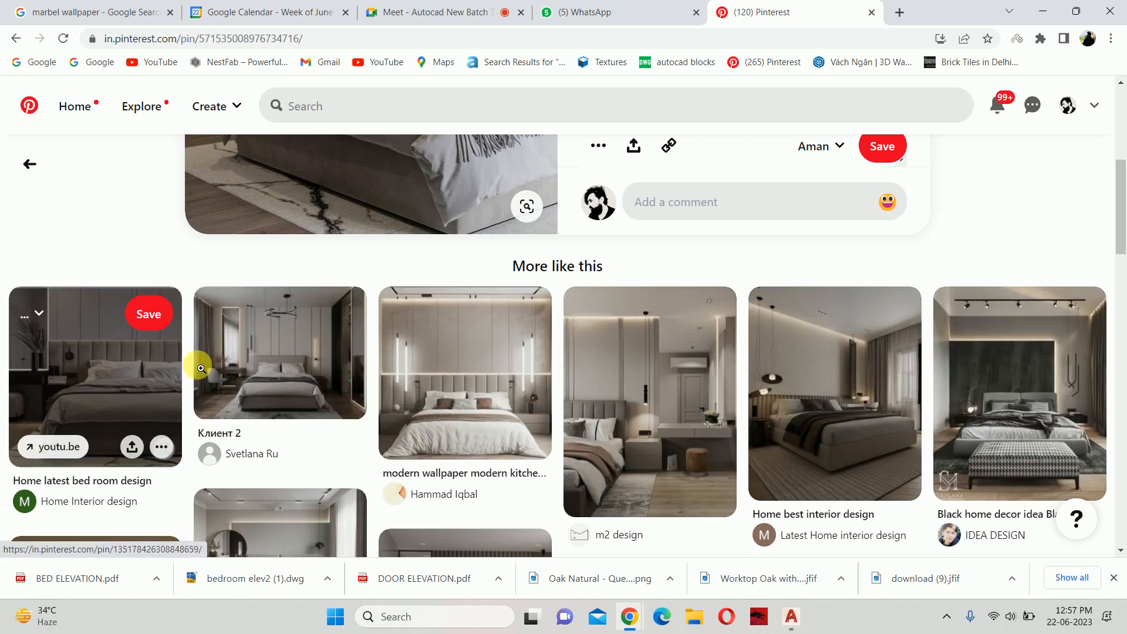
scroll(447, 373, down, 1)
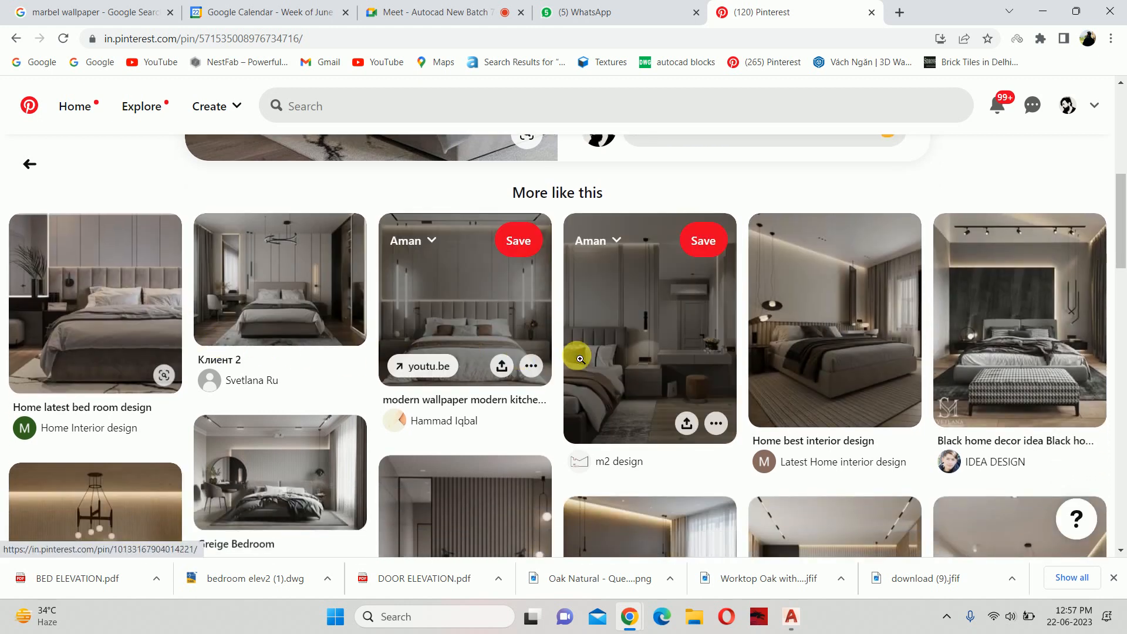
scroll(226, 339, down, 3)
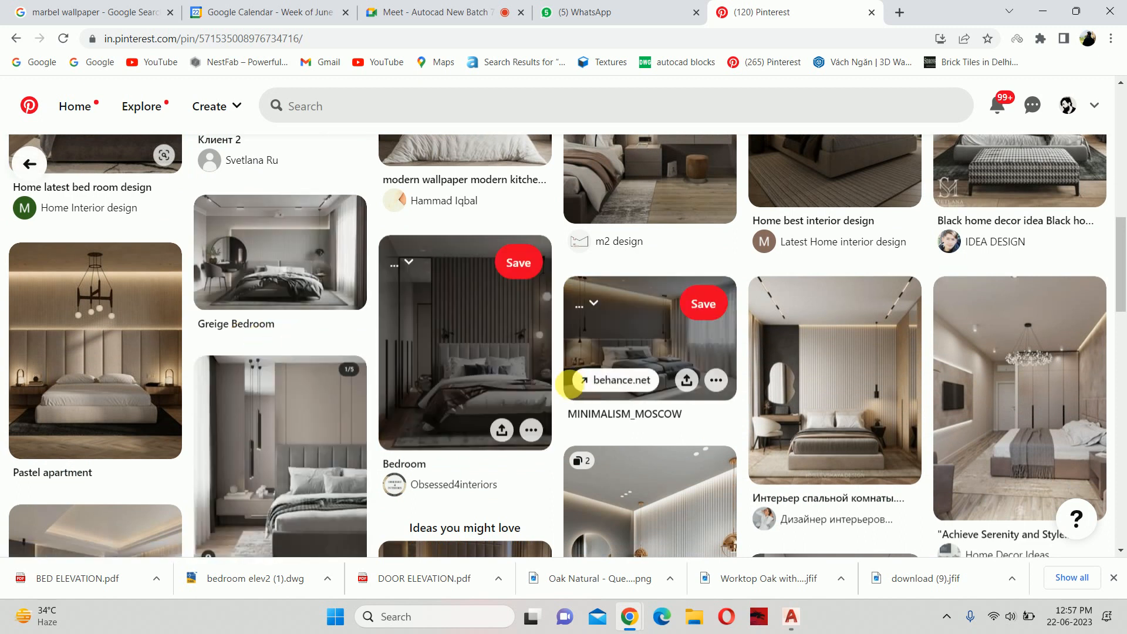
scroll(536, 384, down, 4)
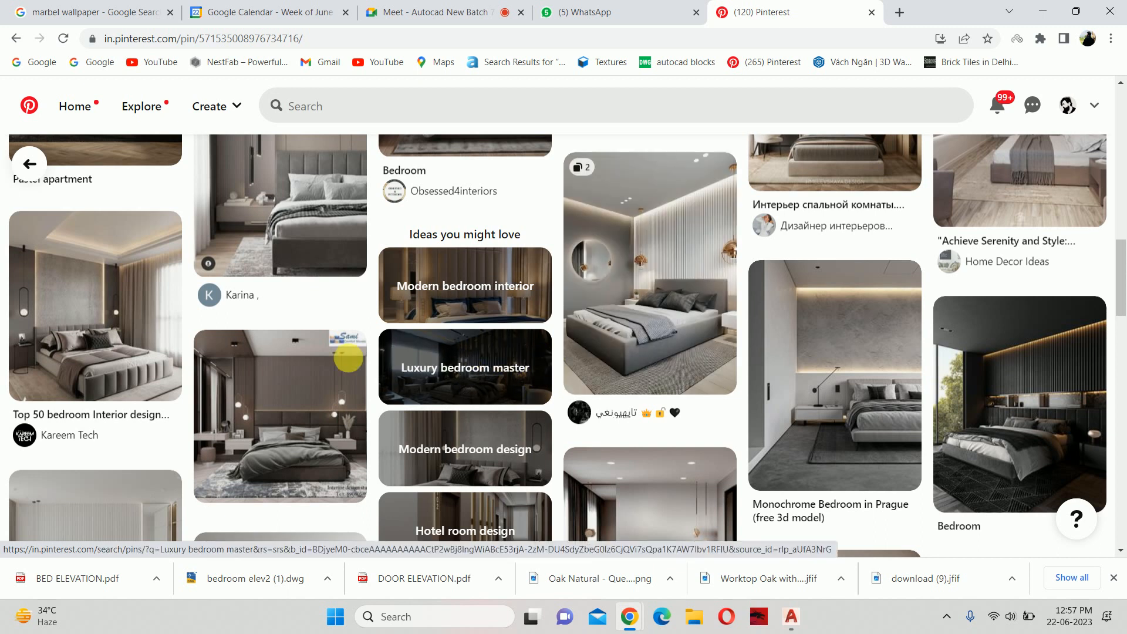
Examine further bed-wall references: the backlit textured panel, the slatted panels with dark or grey walls, and the wood-panelled wall
click(111, 320)
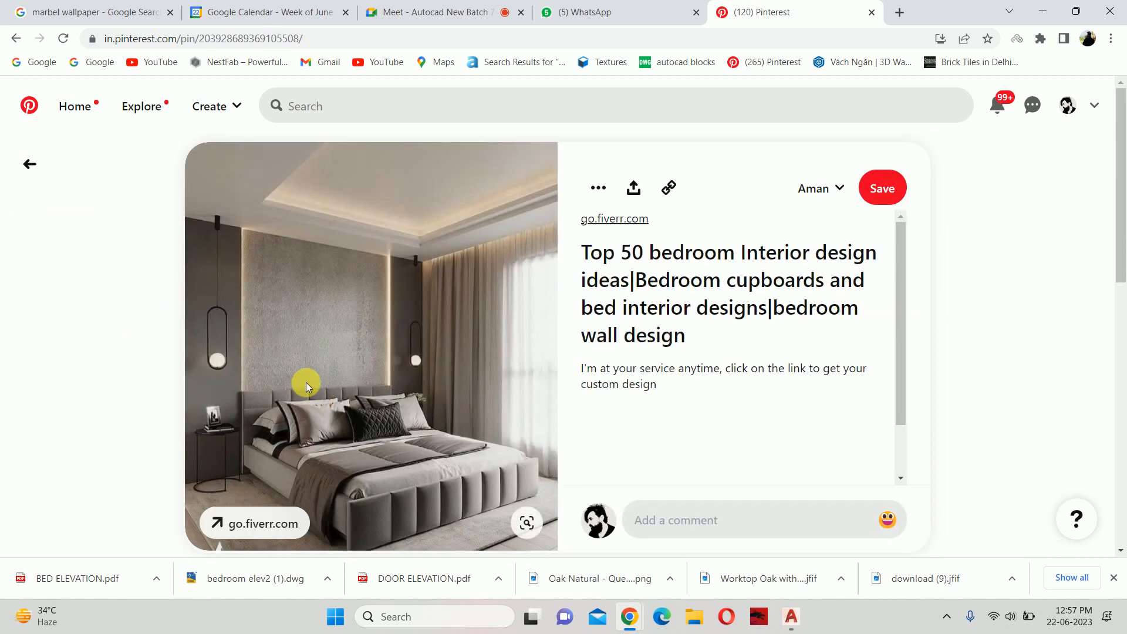
scroll(307, 390, down, 5)
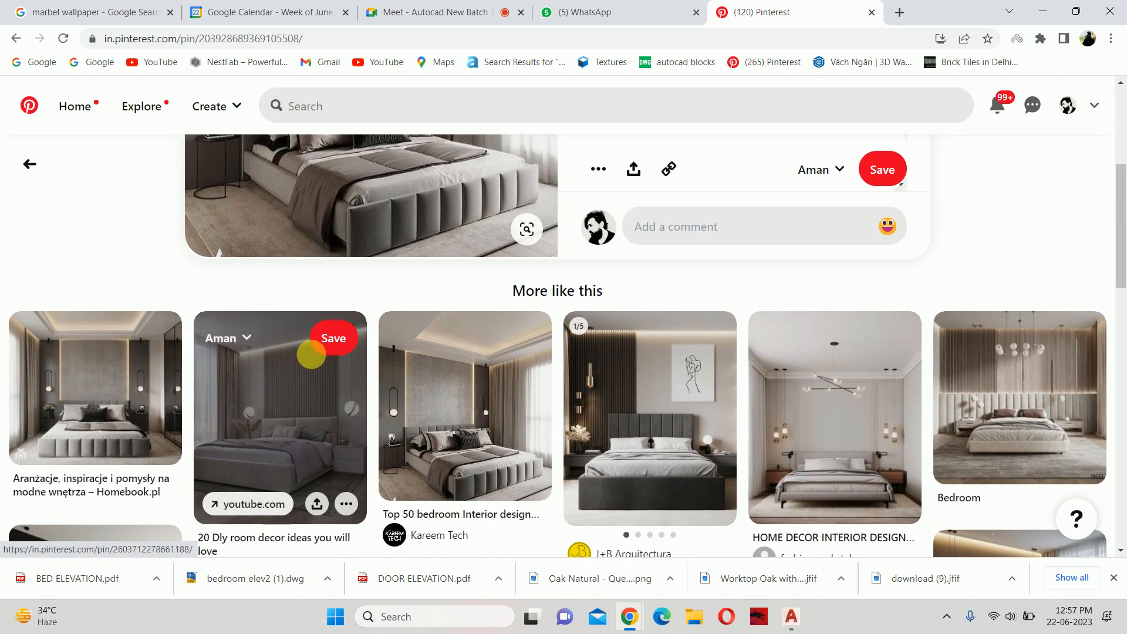
click(616, 421)
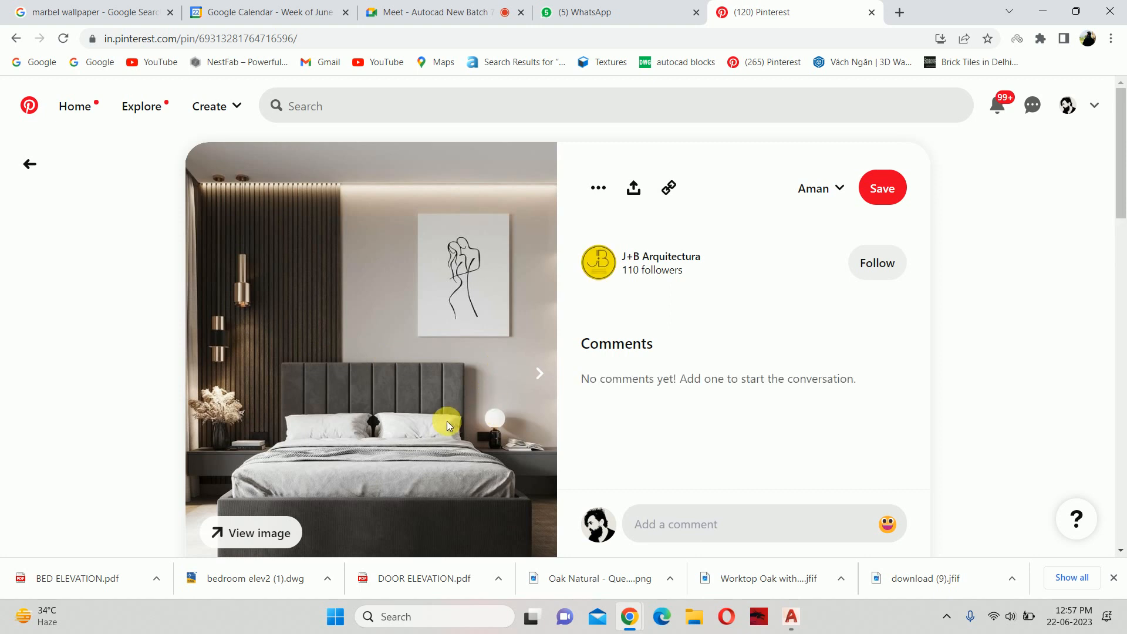
scroll(373, 401, down, 4)
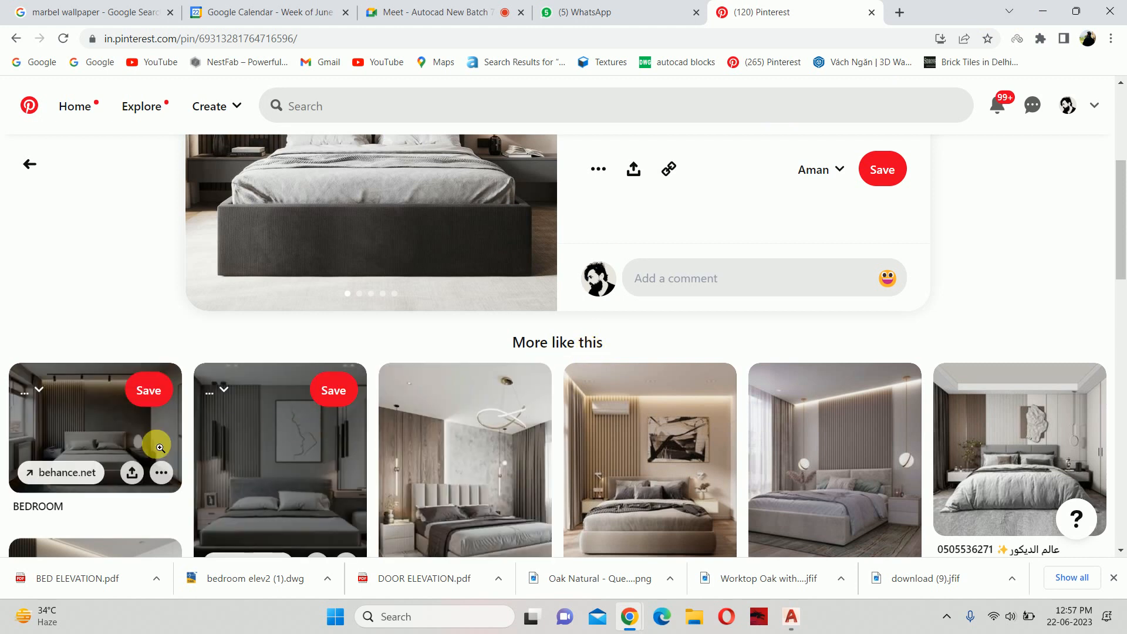
click(153, 442)
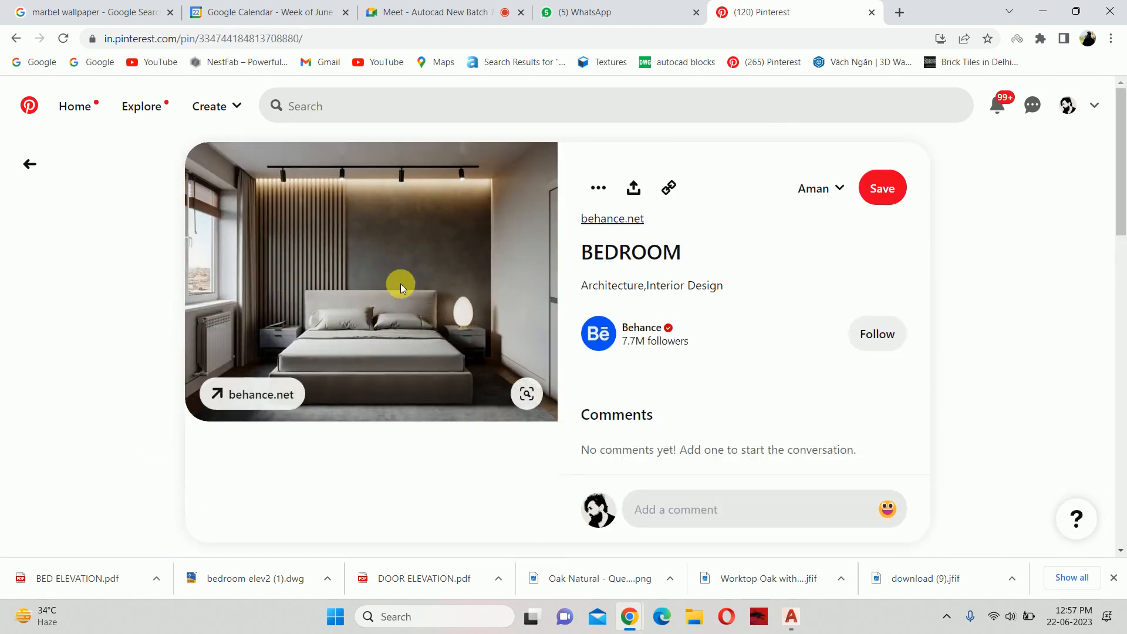
scroll(397, 280, down, 6)
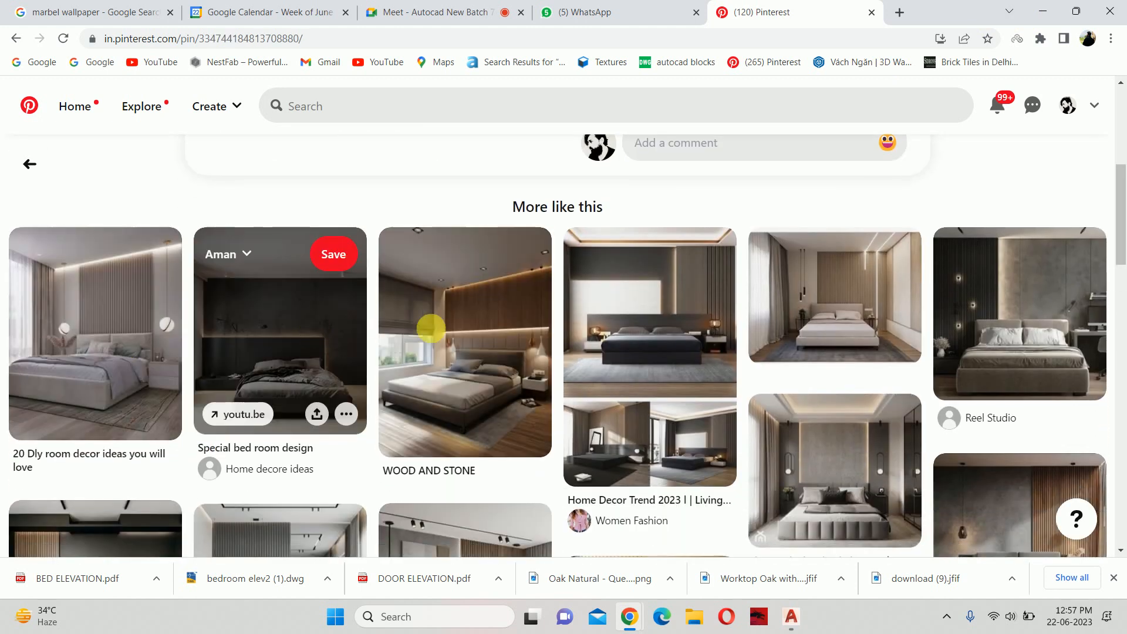
click(456, 338)
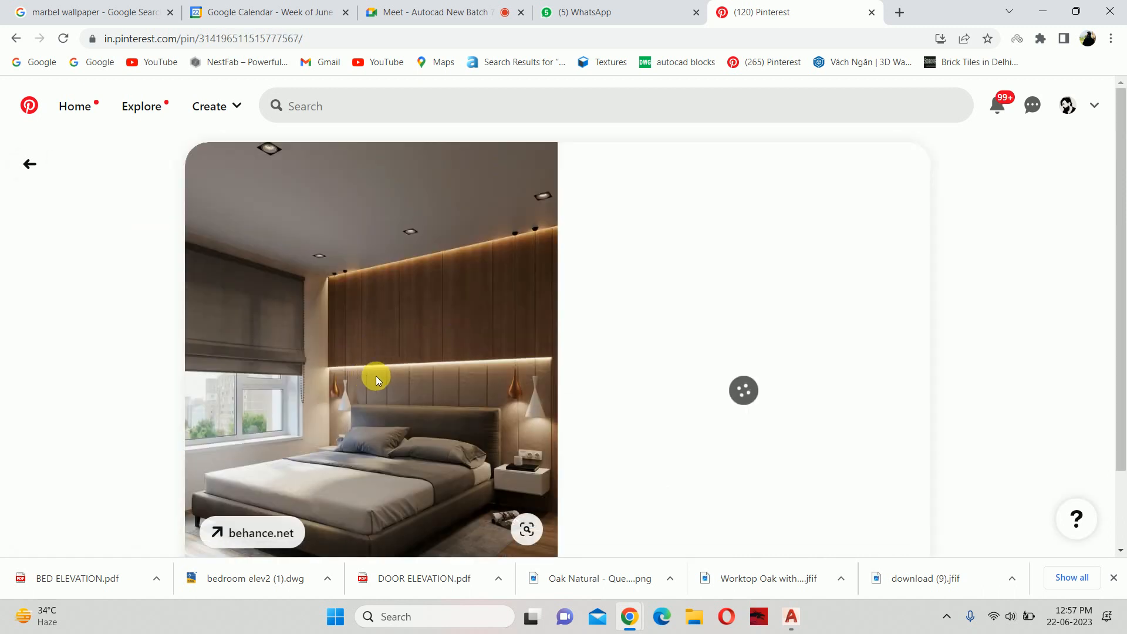
scroll(368, 367, down, 3)
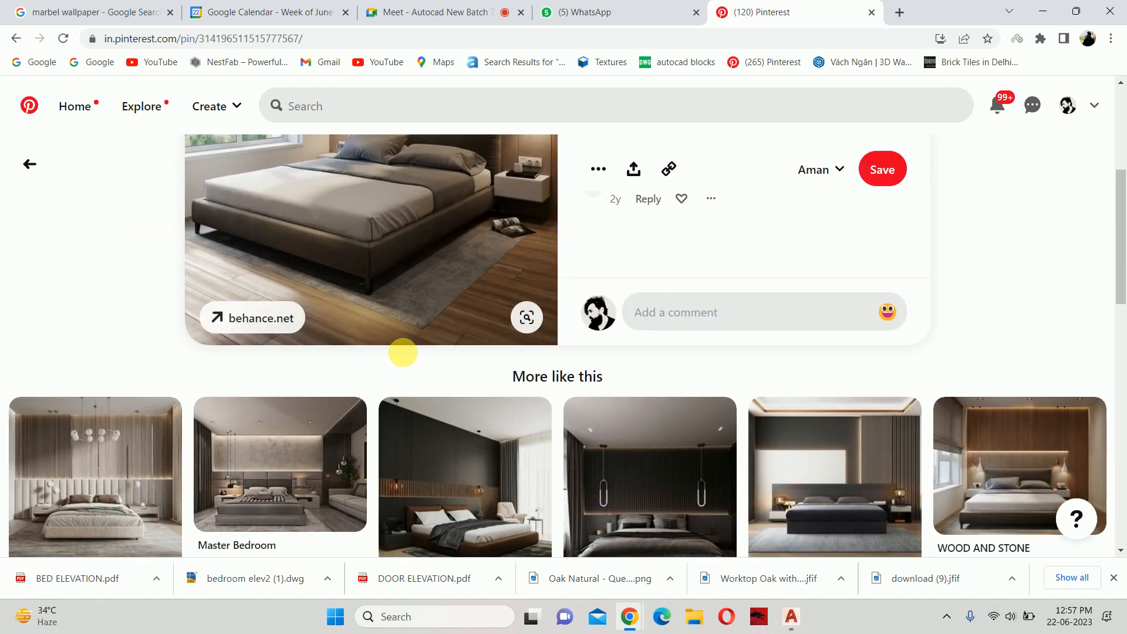
View the "Master Bedroom" pin with the backlit textured wall panel, then switch back to AutoCAD
click(291, 480)
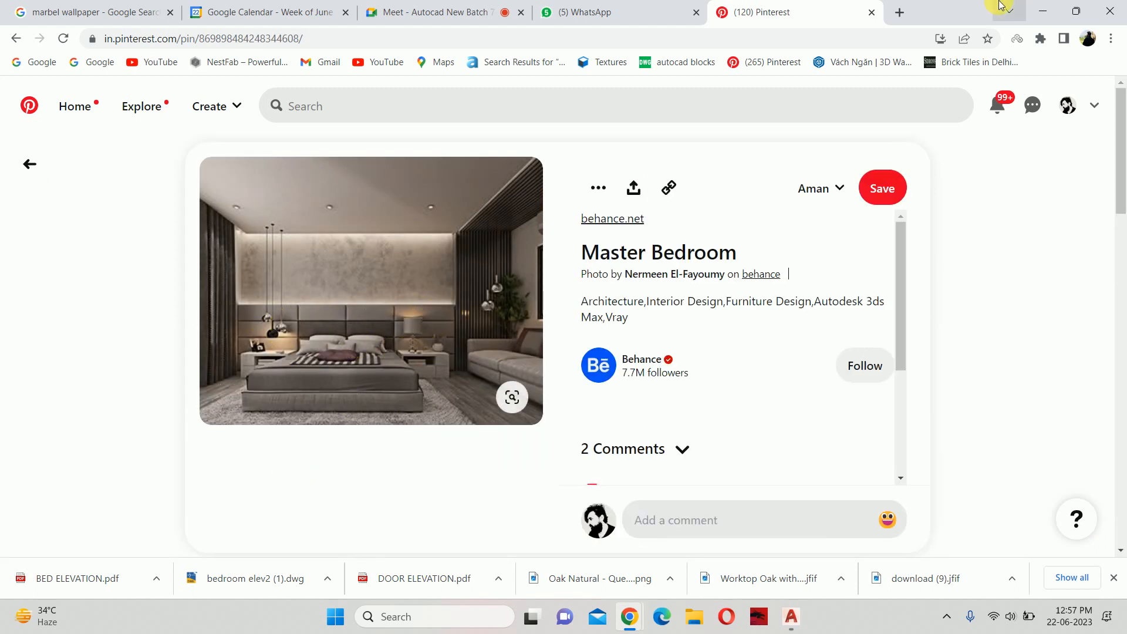
click(1042, 11)
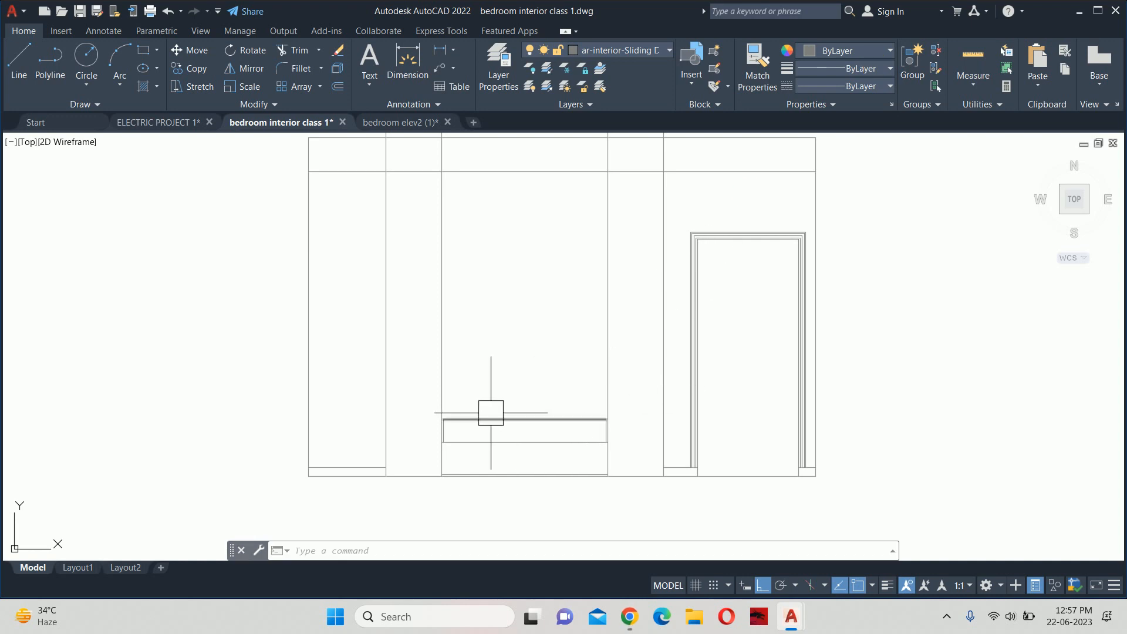
Offset the floor line of the bed-wall elevation 3' upward
text(o)
key(Return)
text(3)
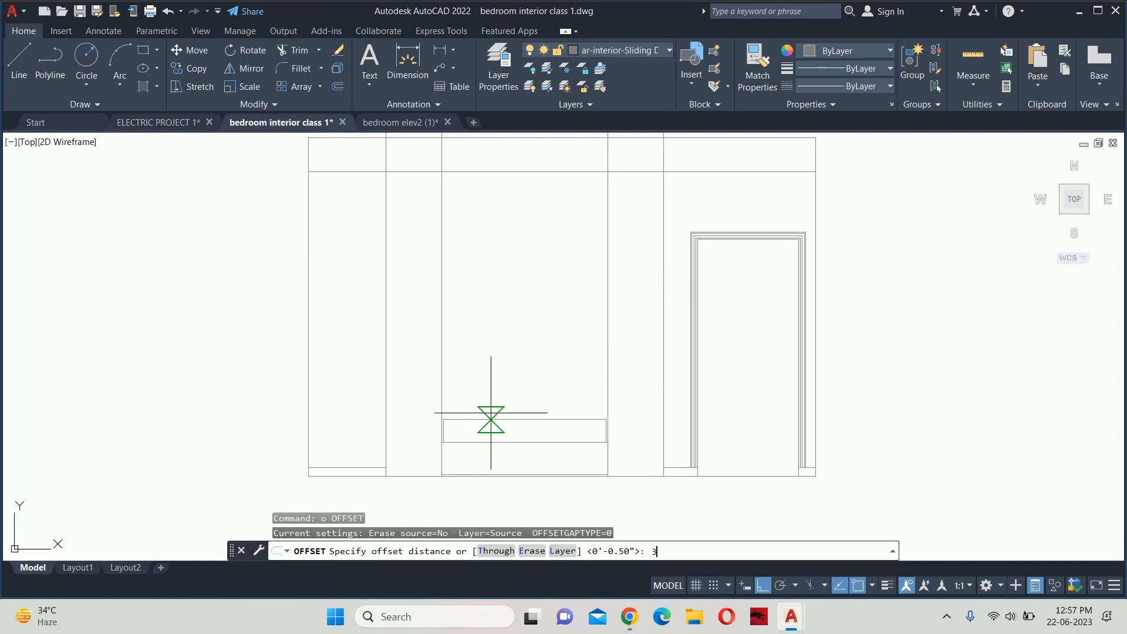
text(')
key(Return)
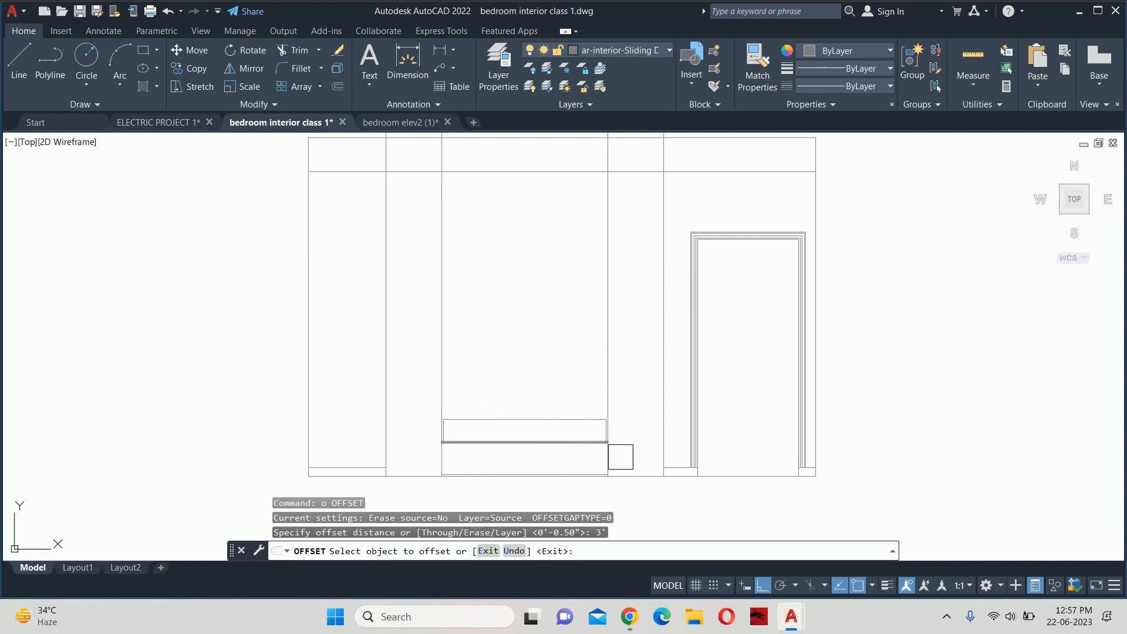
click(622, 476)
click(598, 355)
key(Escape)
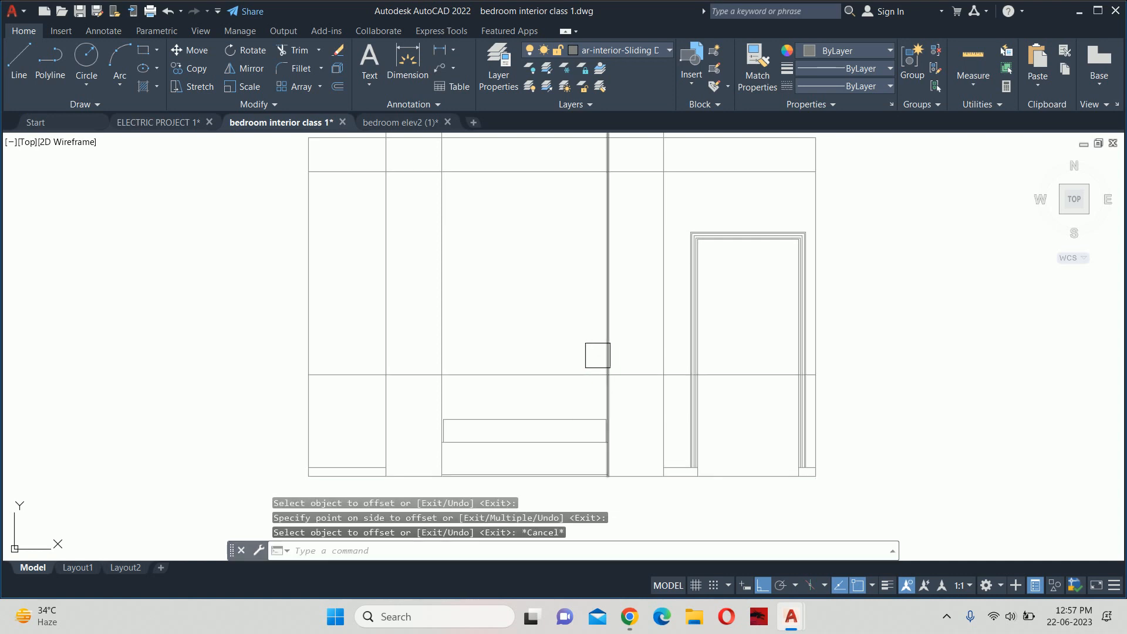
key(Escape)
Trim the new line to the bed width and trim away both bed-width lines above it, closing the headboard outline
scroll(597, 355, up, 3)
scroll(370, 252, up, 2)
key(Escape)
key(Escape)
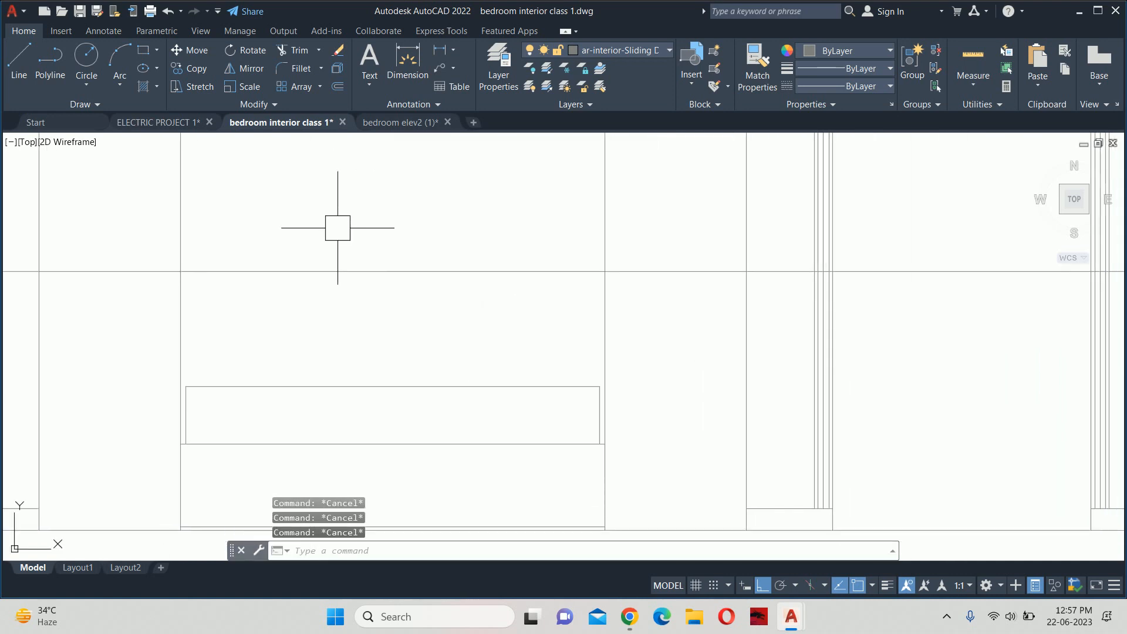
middle_drag(338, 228, 471, 223)
text(tr)
key(Return)
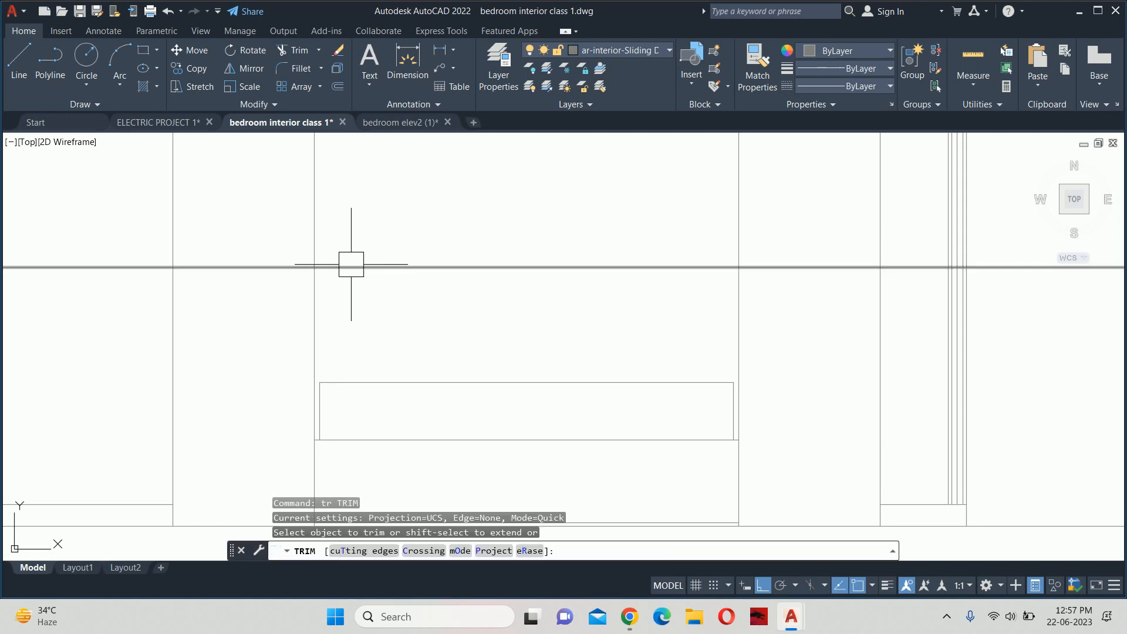
scroll(350, 262, up, 5)
click(126, 252)
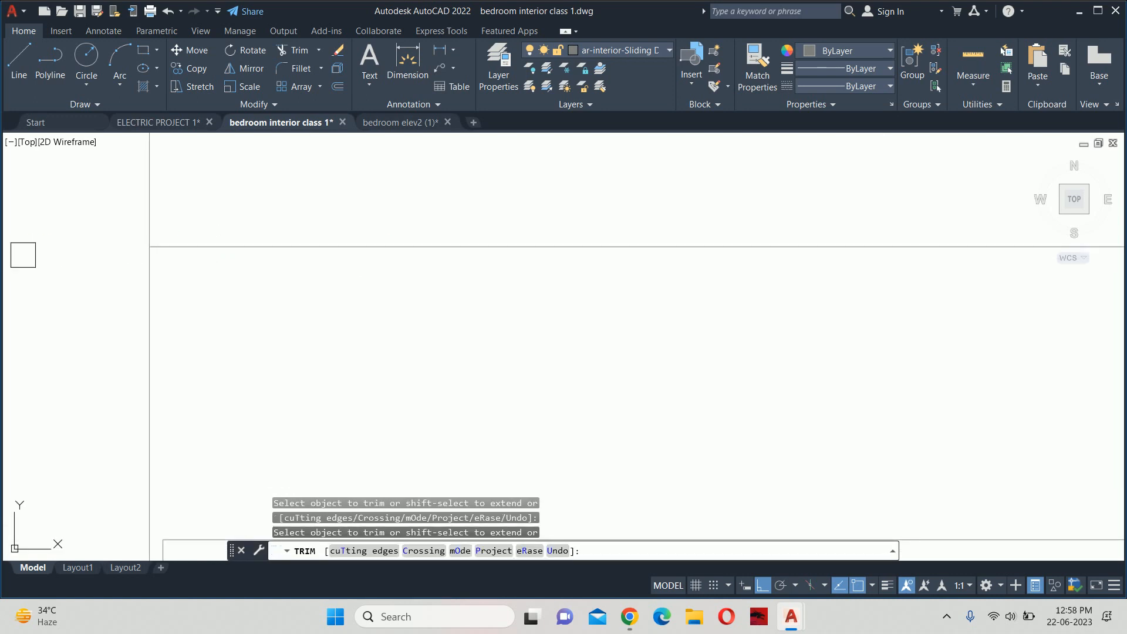
scroll(224, 222, down, 4)
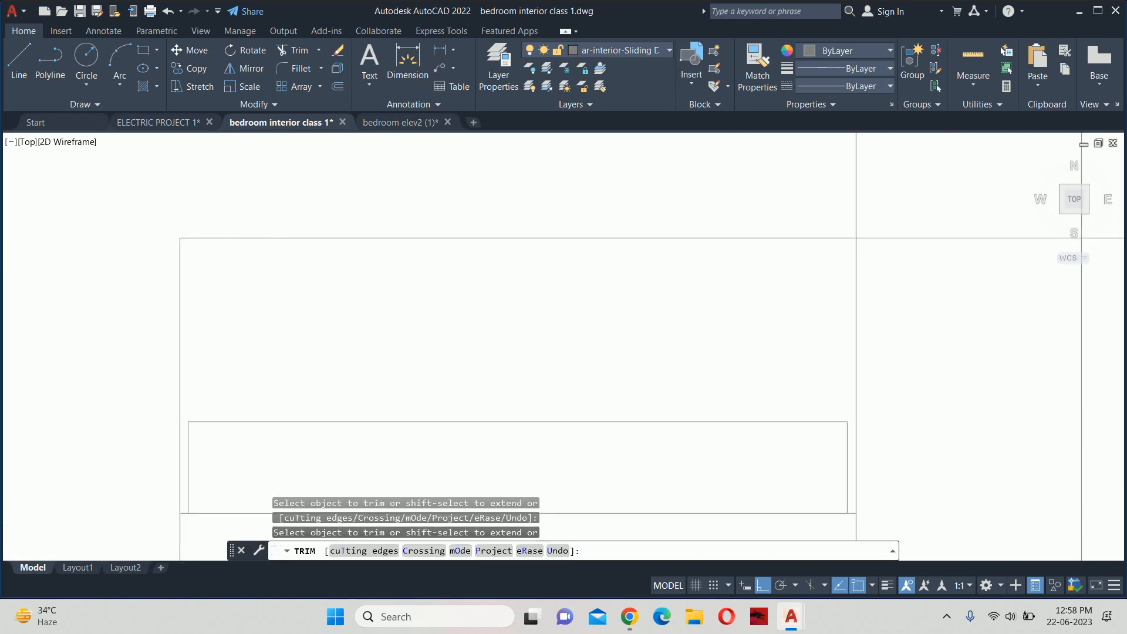
scroll(584, 187, up, 2)
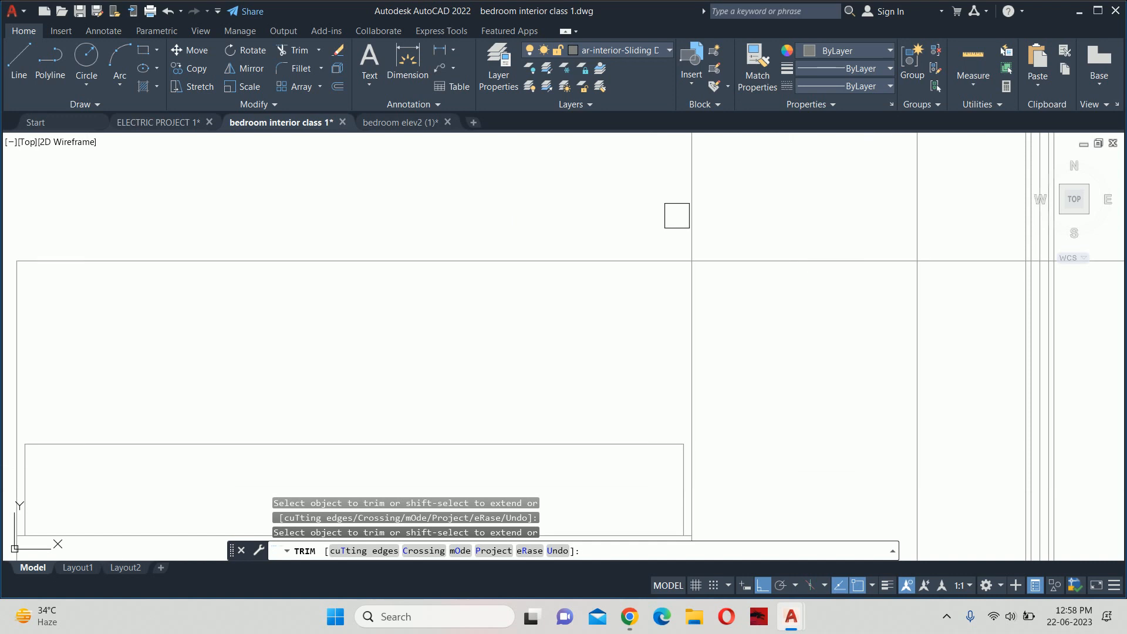
mouse_move(918, 250)
middle_down()
mouse_move(749, 208)
mouse_move(1013, 284)
mouse_move(1018, 338)
middle_up()
scroll(794, 266, down, 5)
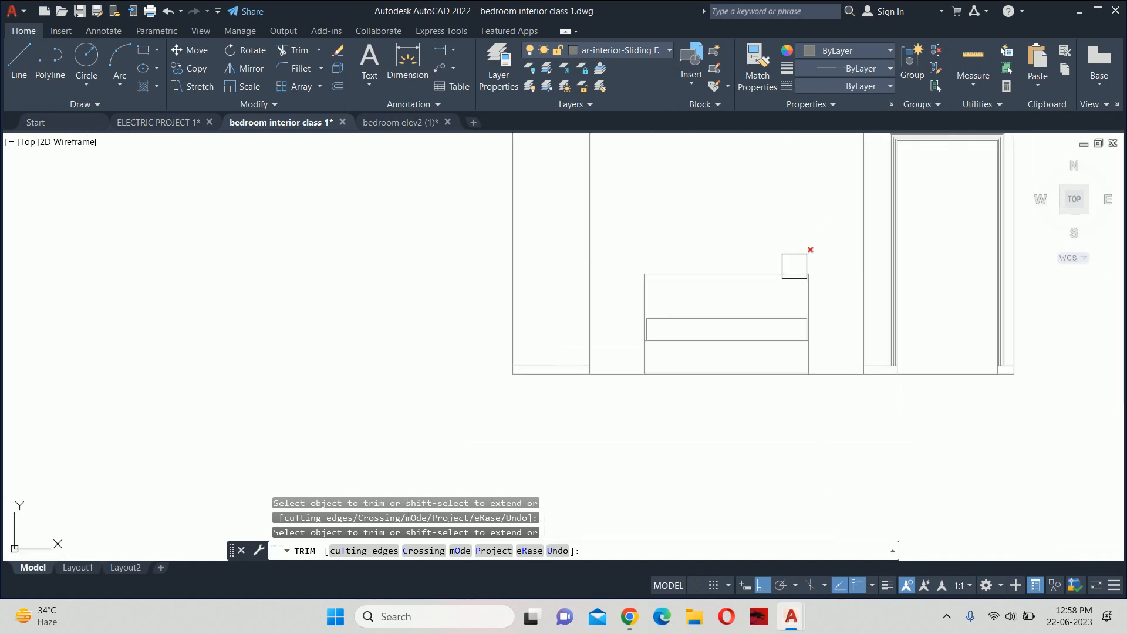
key(Escape)
key(Escape)
key(Escape)
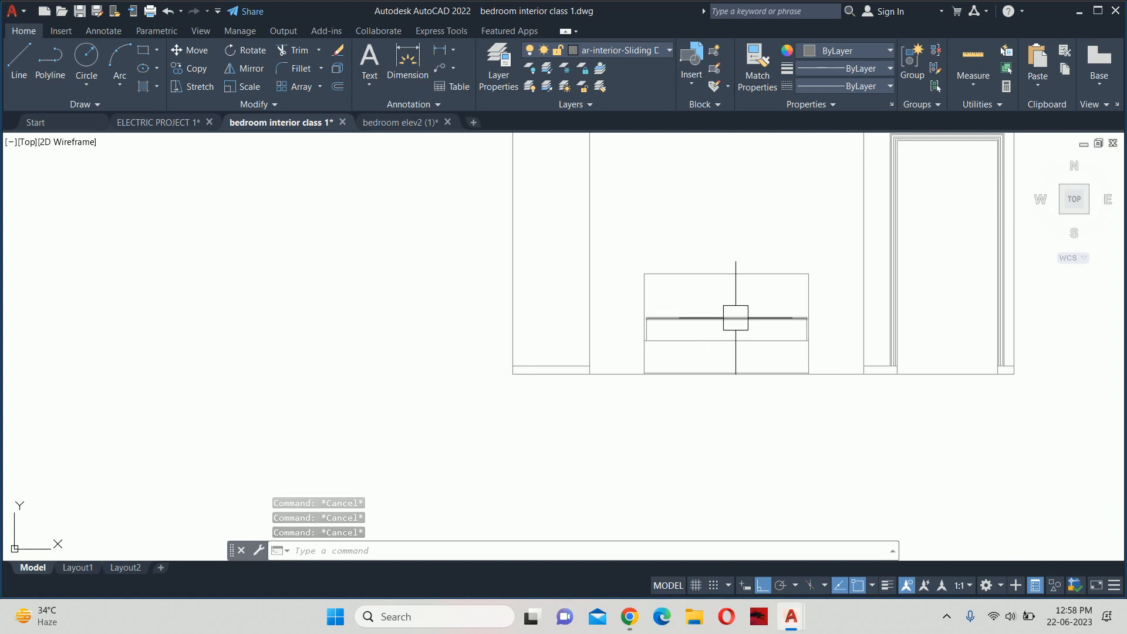
Switch to the Google search tab in Chrome and search the web for "cad blocks"
scroll(735, 318, up, 2)
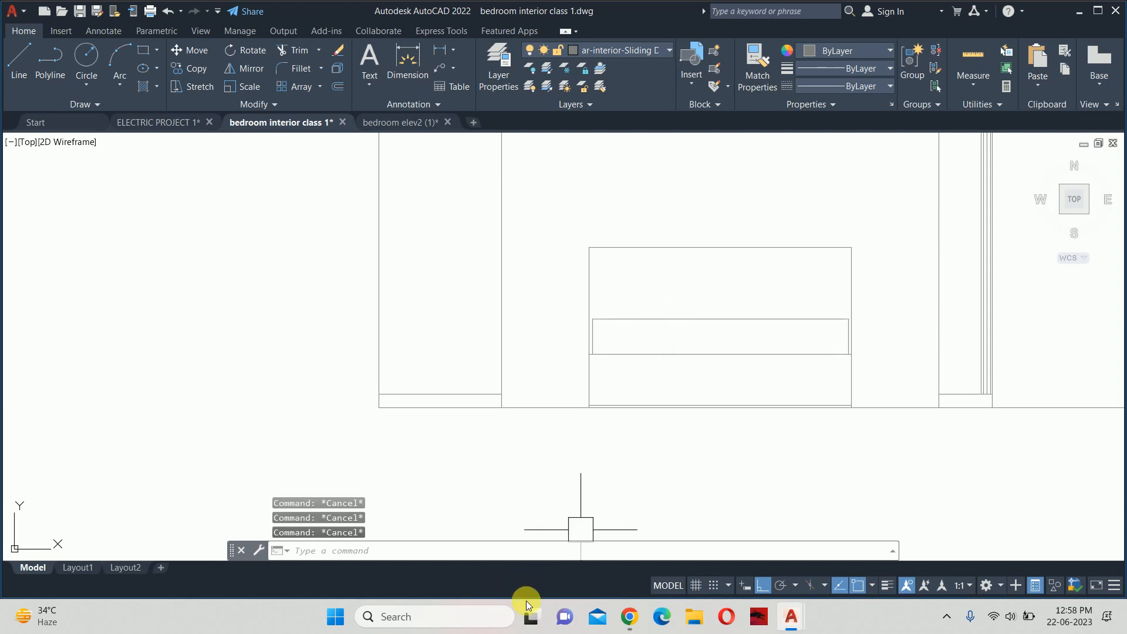
mouse_move(628, 615)
click(554, 537)
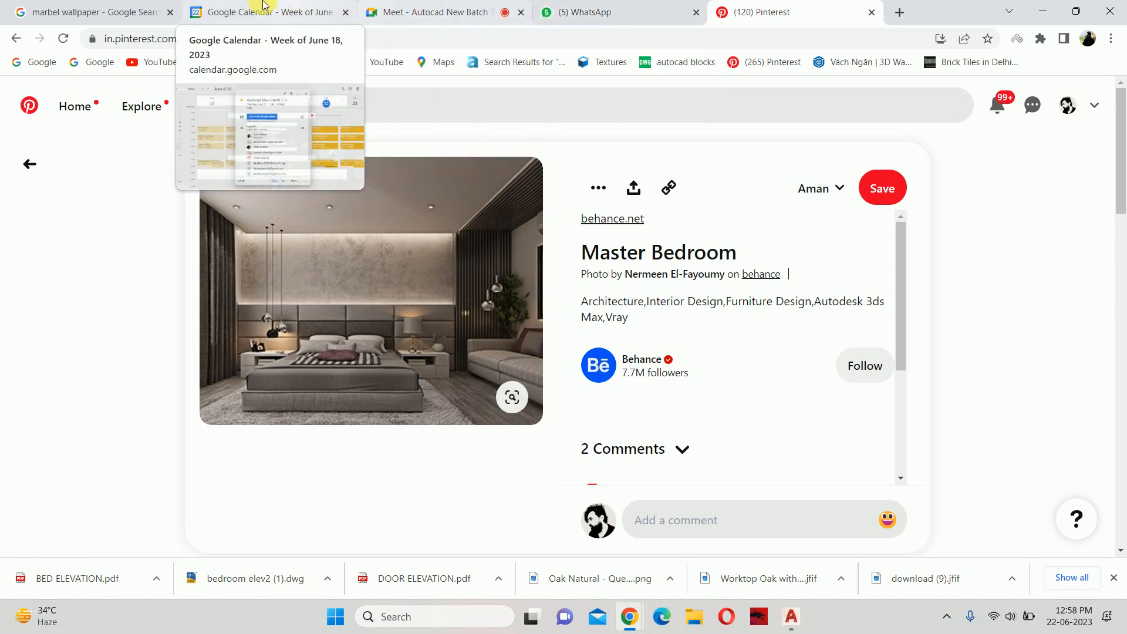
click(59, 13)
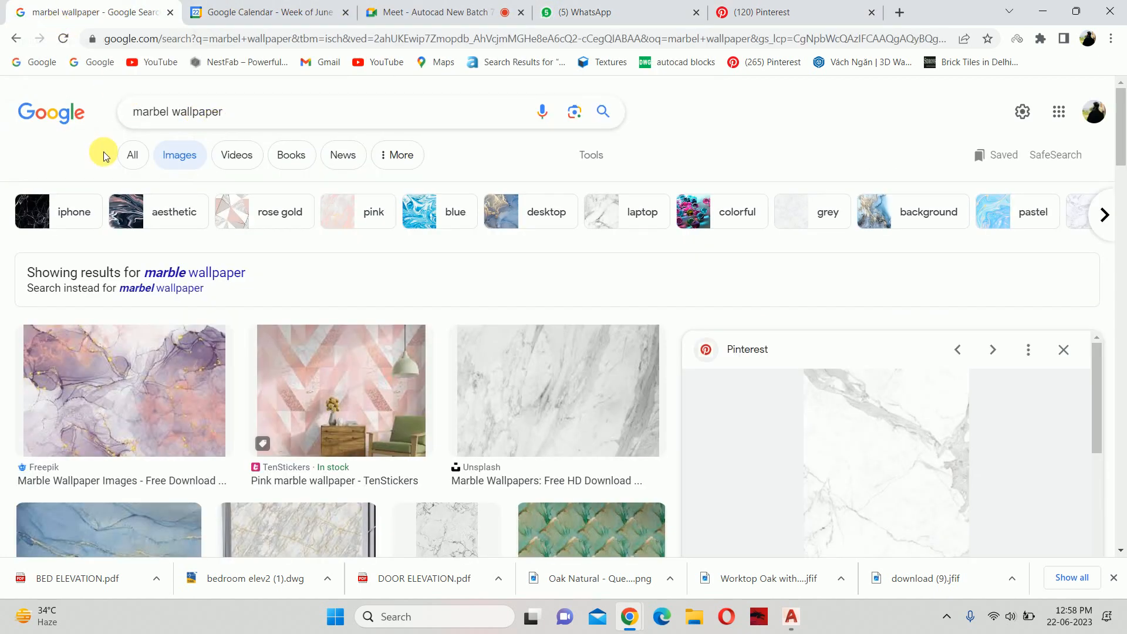
click(133, 154)
key(ctrl+a)
text(cadd)
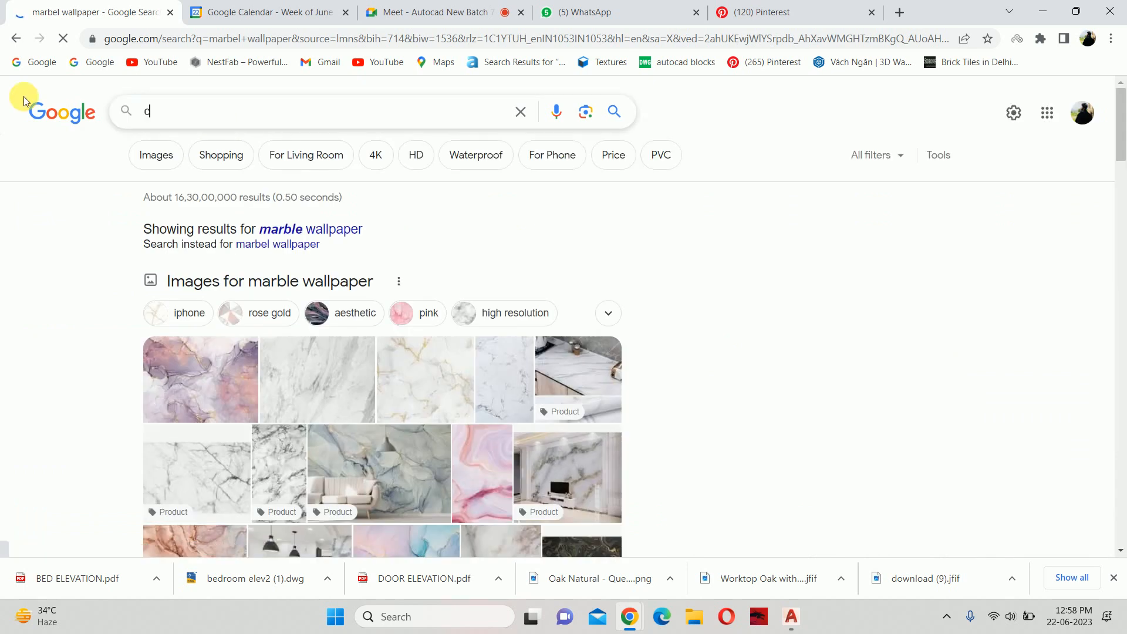
key(Down)
key(BackSpace)
key(BackSpace)
key(BackSpace)
key(BackSpace)
key(BackSpace)
key(BackSpace)
key(BackSpace)
key(BackSpace)
key(BackSpace)
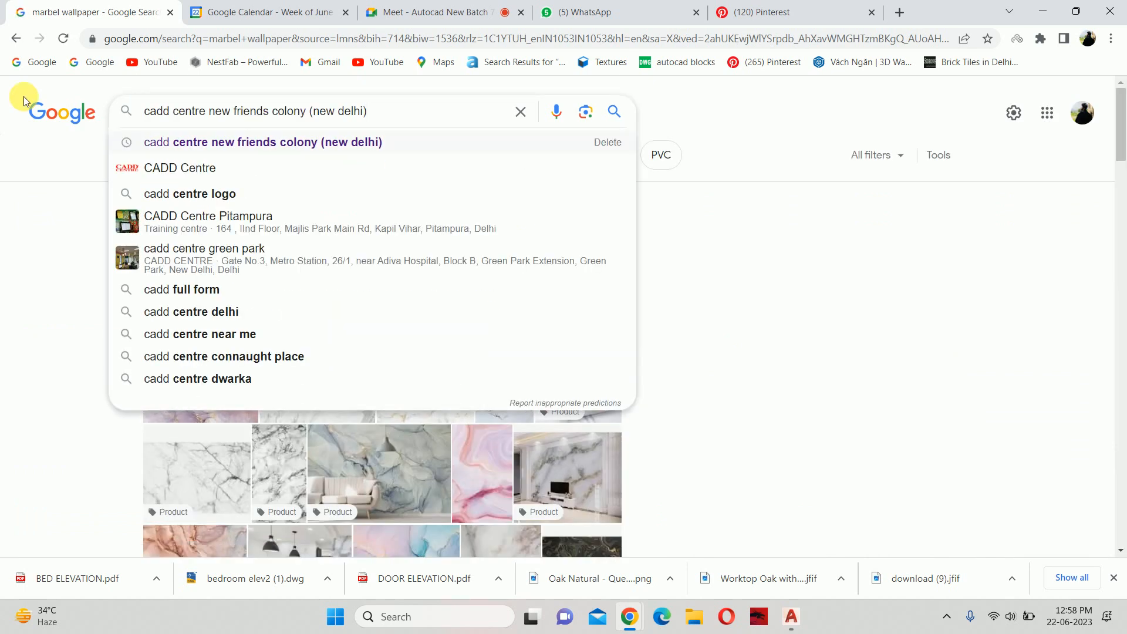
key(BackSpace)
key(BackSpace)
key(BackSpace)
key(BackSpace)
key(BackSpace)
key(BackSpace)
key(BackSpace)
key(BackSpace)
key(BackSpace)
key(BackSpace)
key(BackSpace)
key(BackSpace)
key(BackSpace)
key(BackSpace)
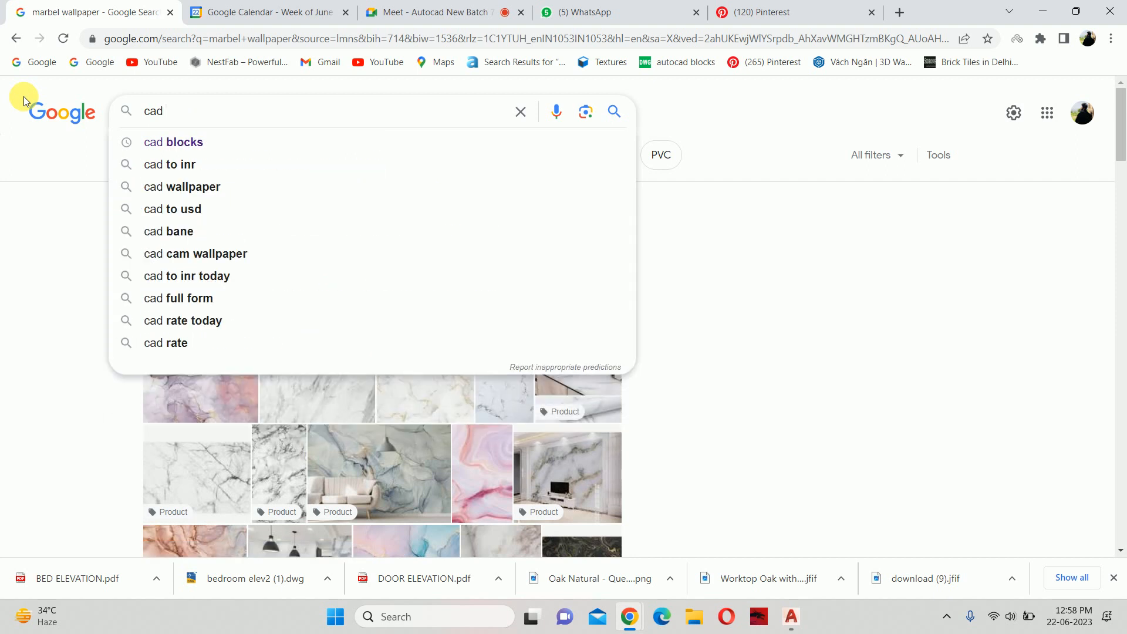
key(Down)
key(Return)
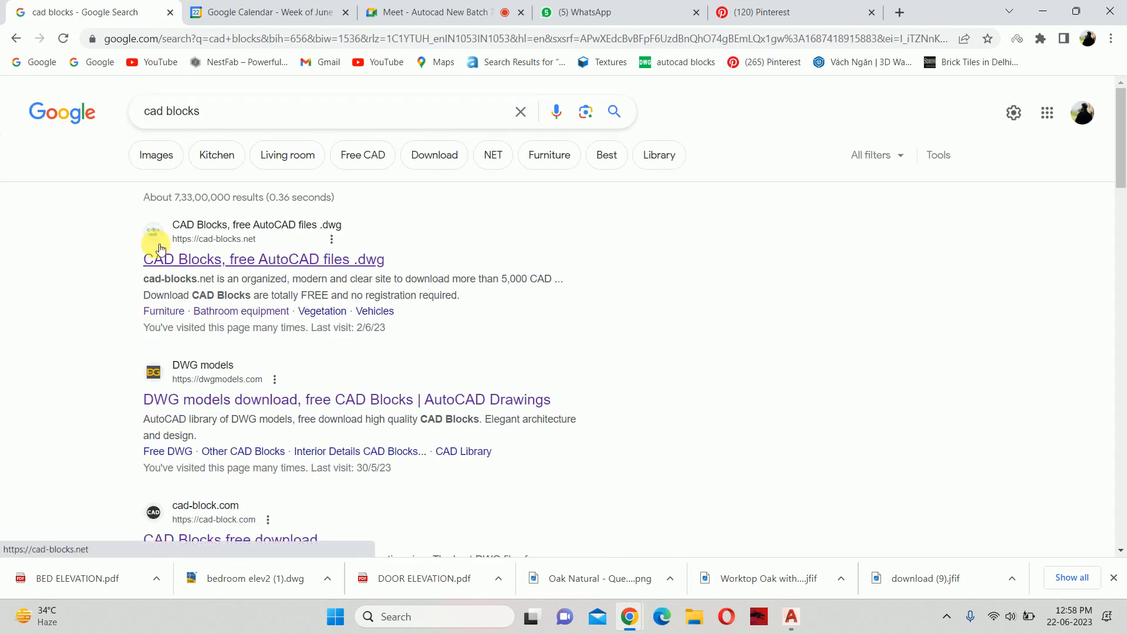
Open the cad-block.com site from the search results and search its library for "bed"
scroll(258, 311, down, 2)
click(226, 397)
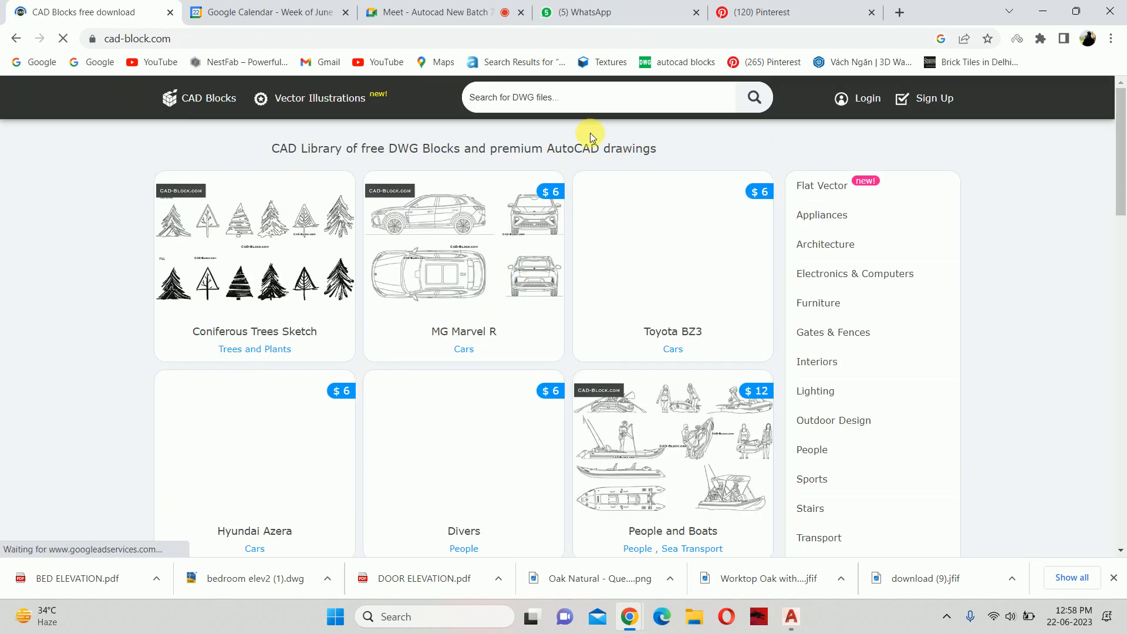
click(561, 109)
text(b)
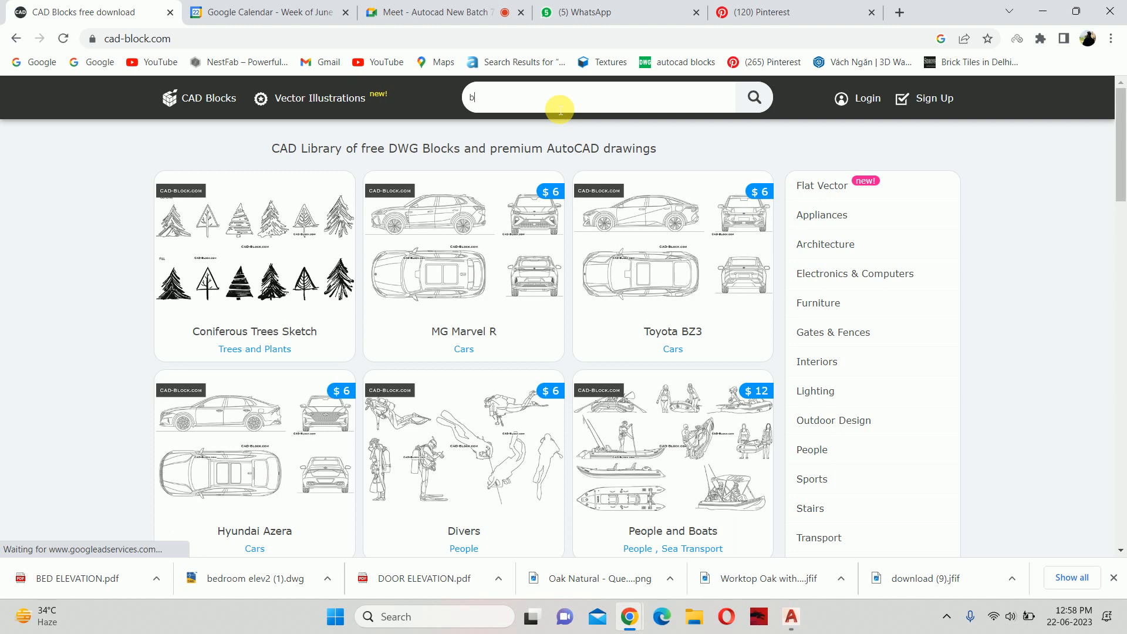
text(ed)
key(Return)
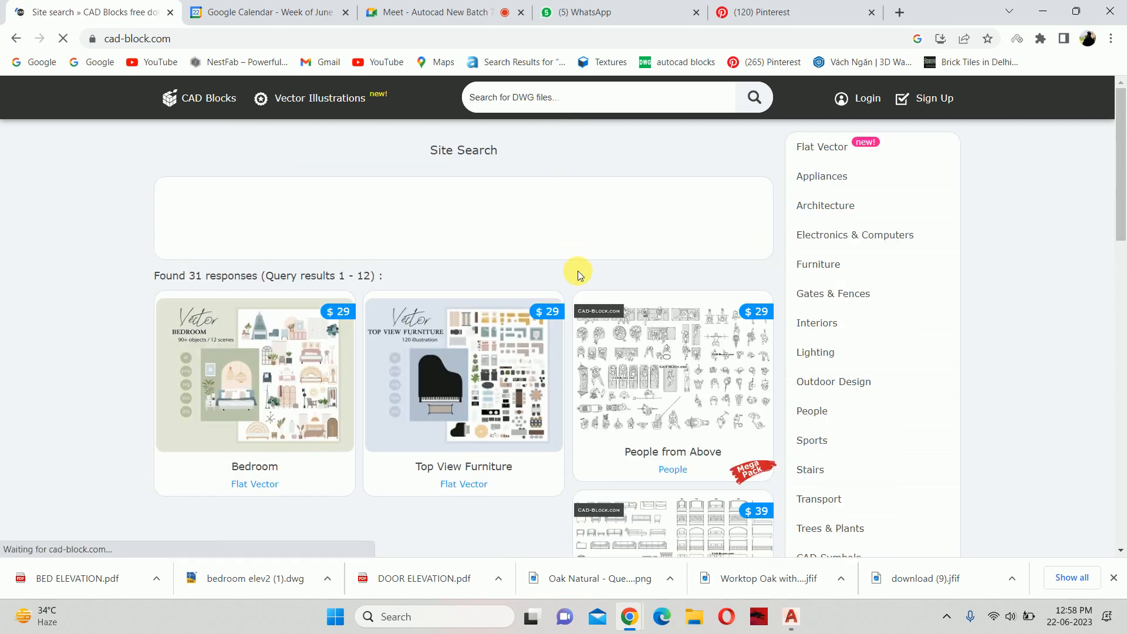
Look through the bed search results, including the second results page, for a suitable bed block
scroll(578, 270, down, 6)
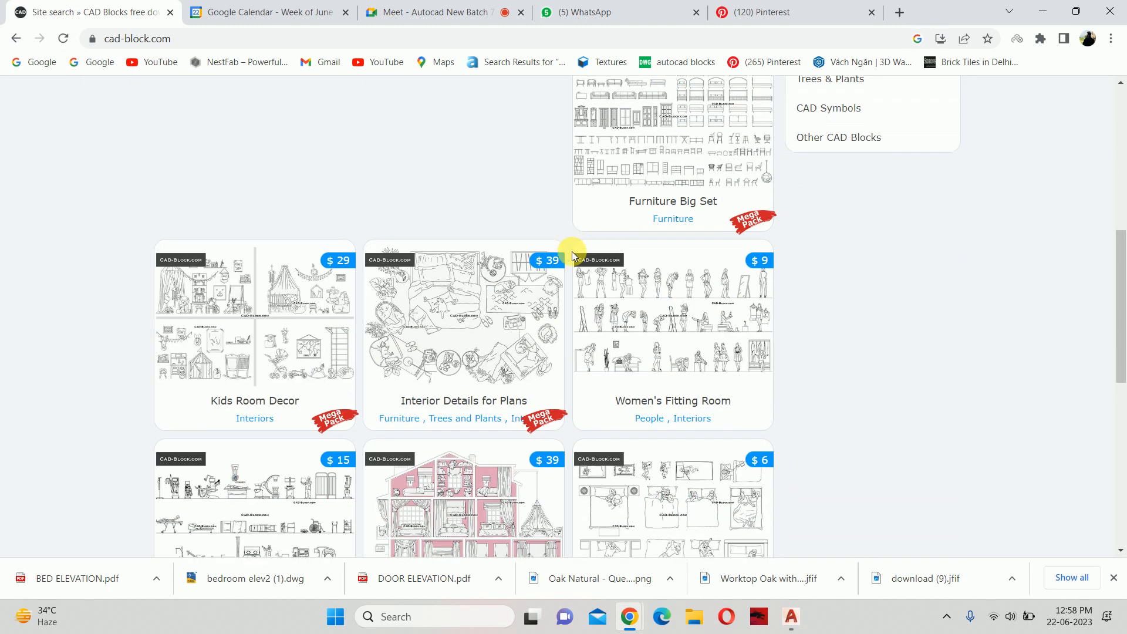
scroll(572, 255, down, 6)
click(250, 501)
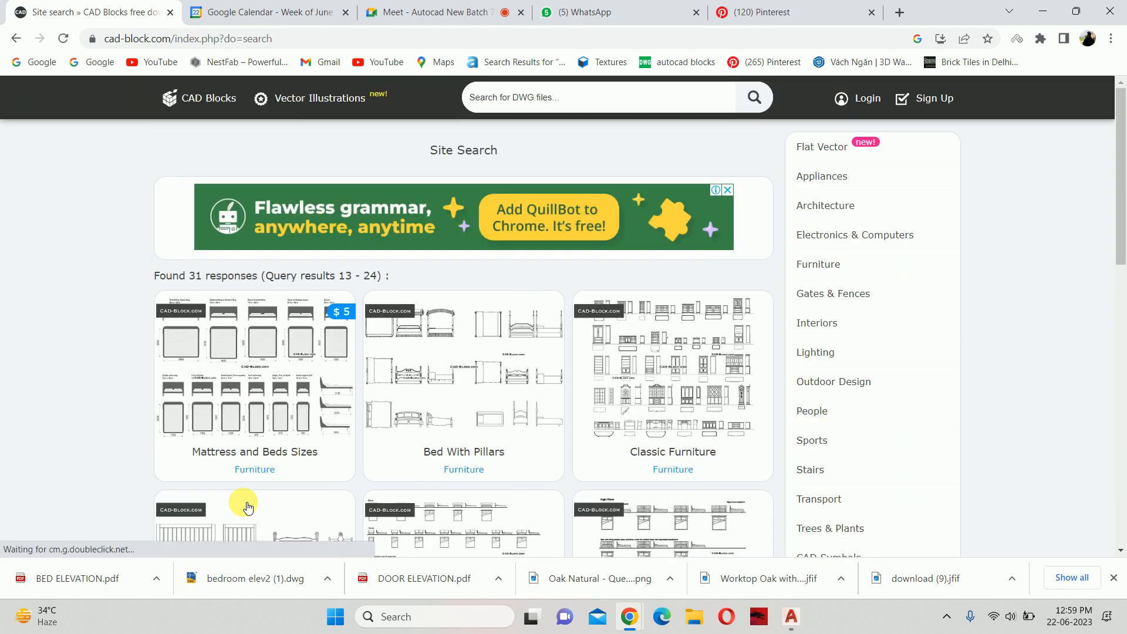
scroll(293, 491, down, 2)
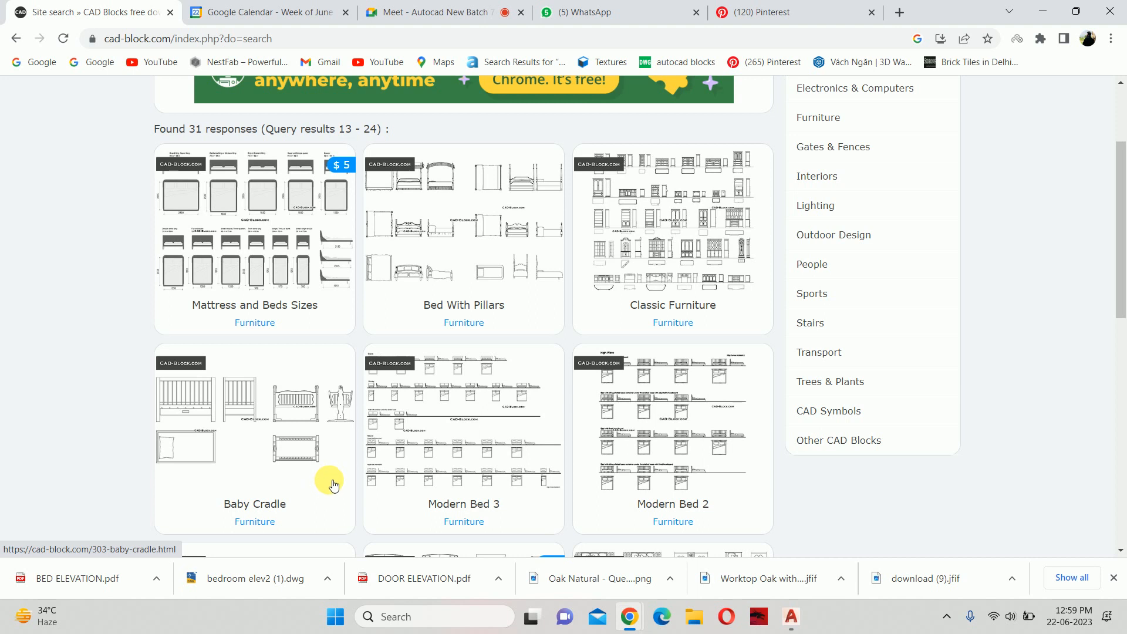
scroll(333, 485, down, 5)
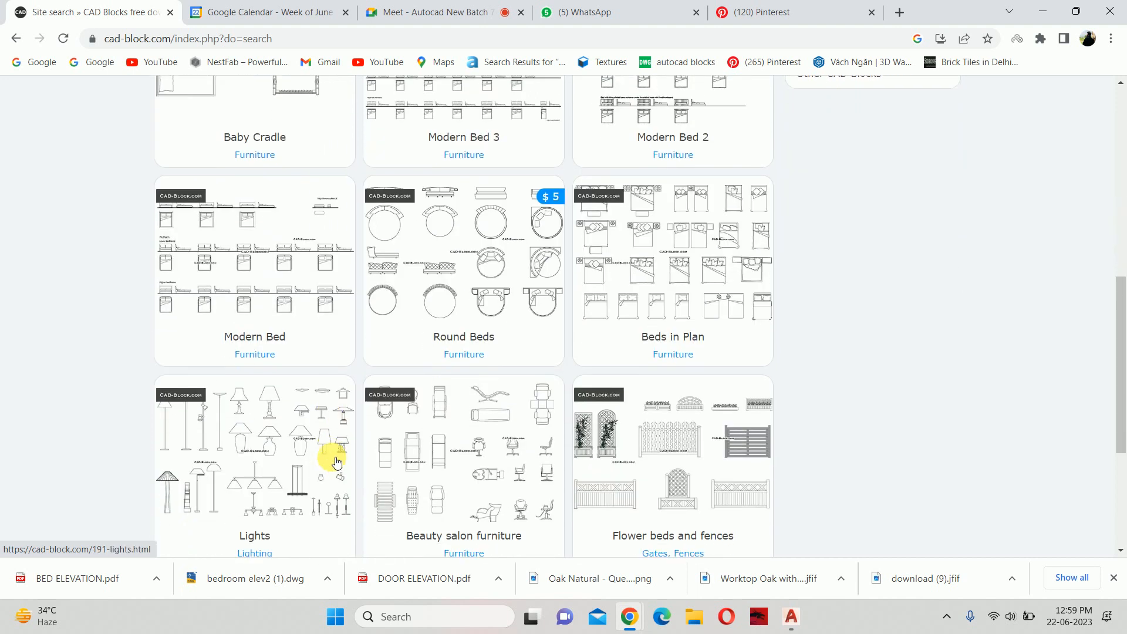
scroll(346, 427, down, 2)
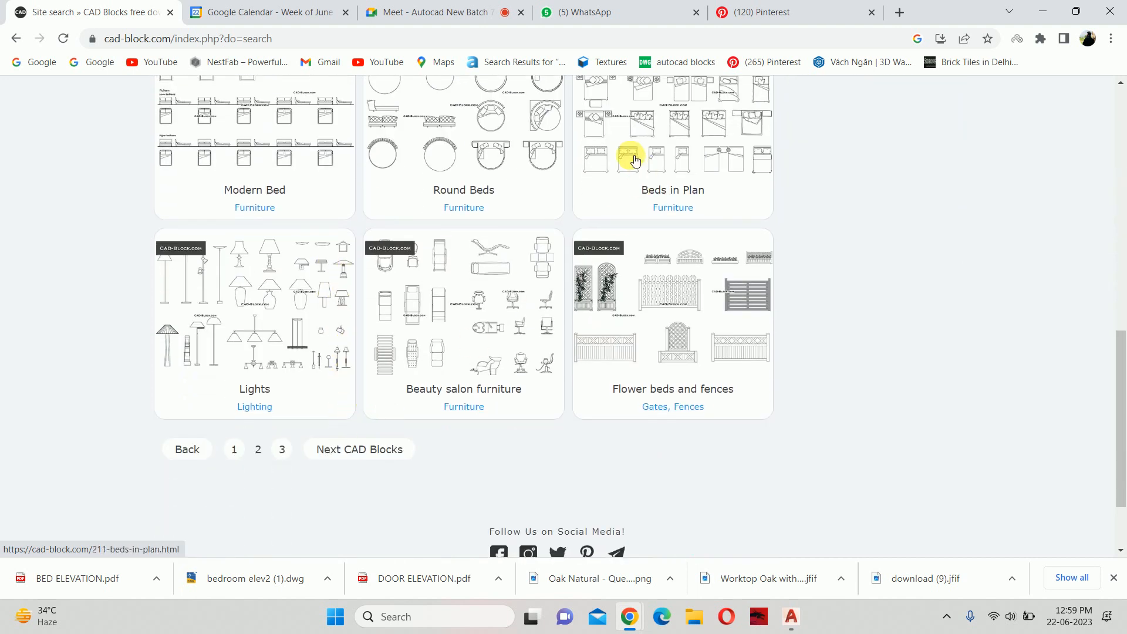
Open the "Beds in Plan" block page and look over its related free bed drawings
click(673, 154)
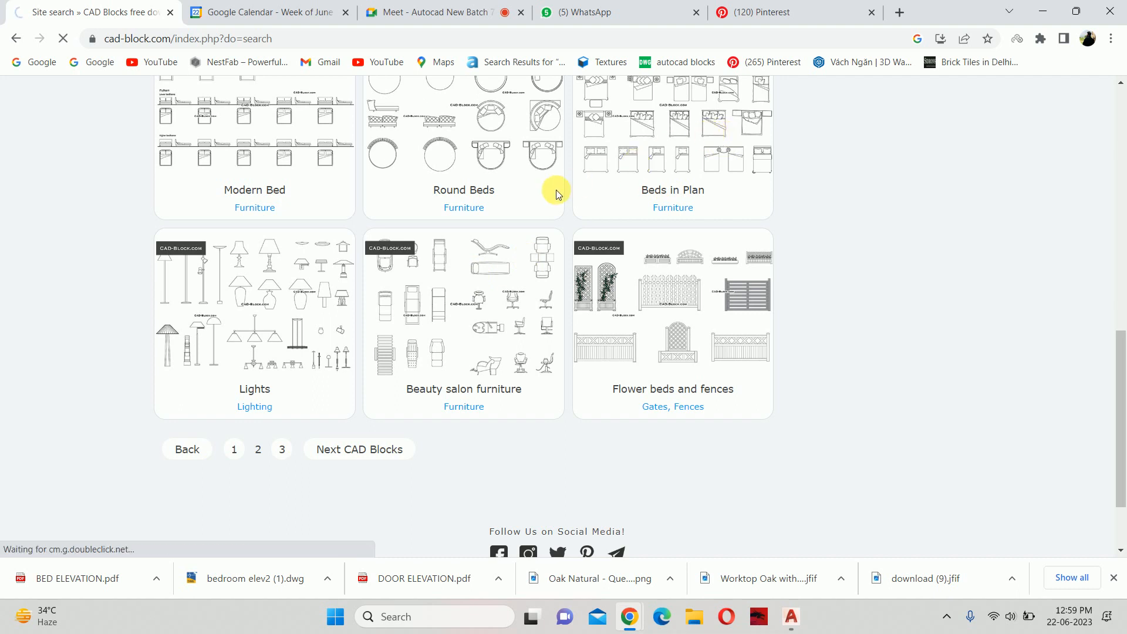
scroll(537, 216, down, 10)
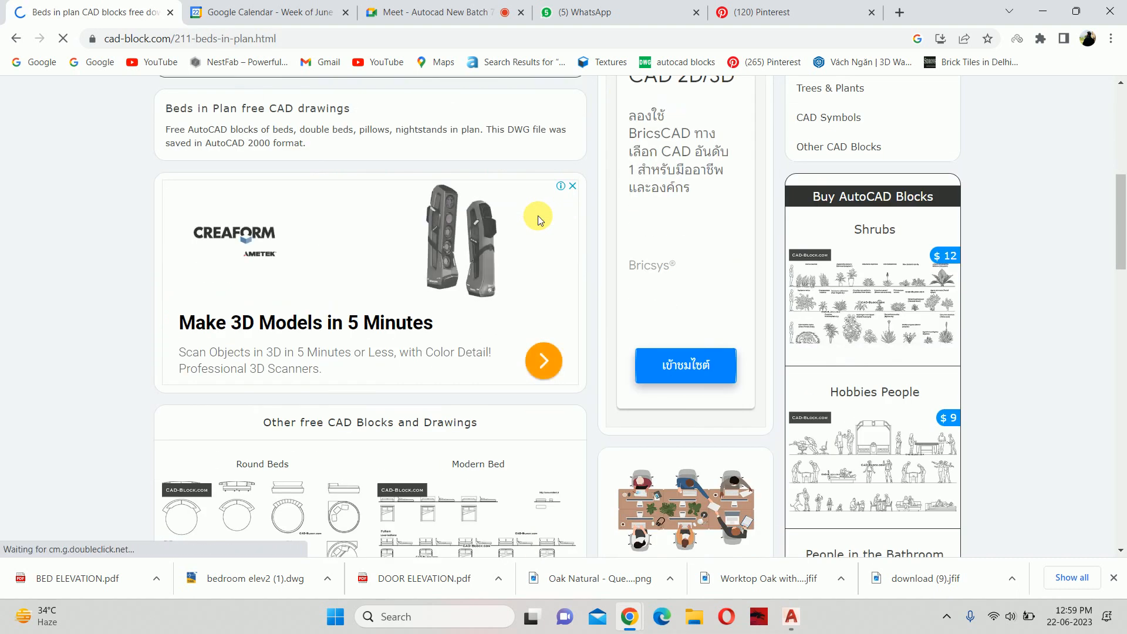
scroll(537, 202, down, 5)
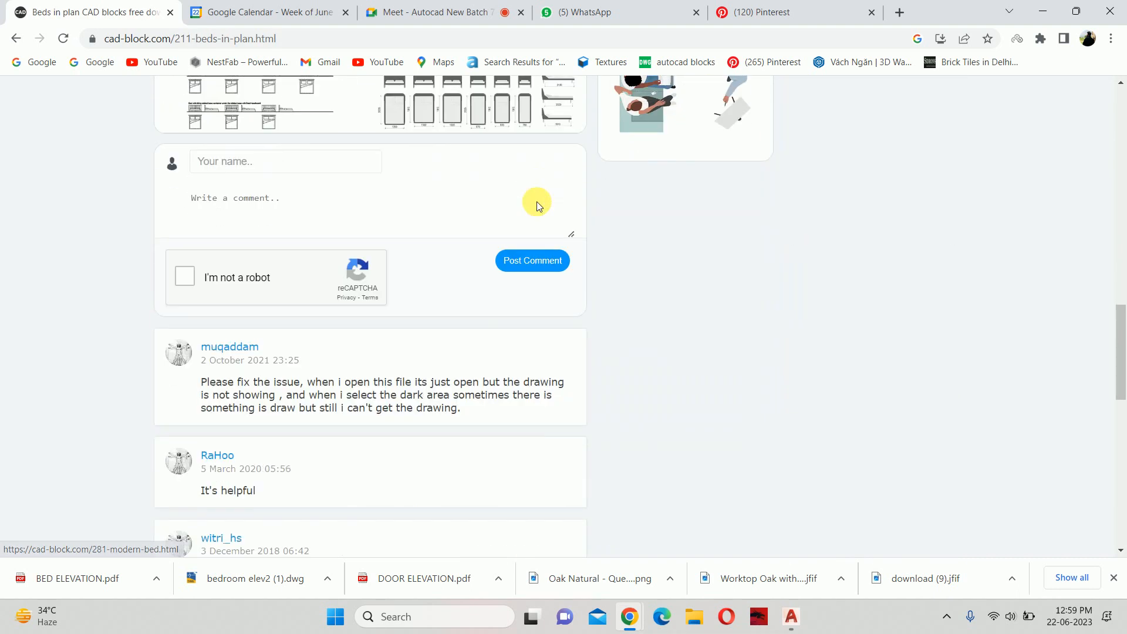
scroll(534, 201, up, 6)
scroll(512, 253, down, 1)
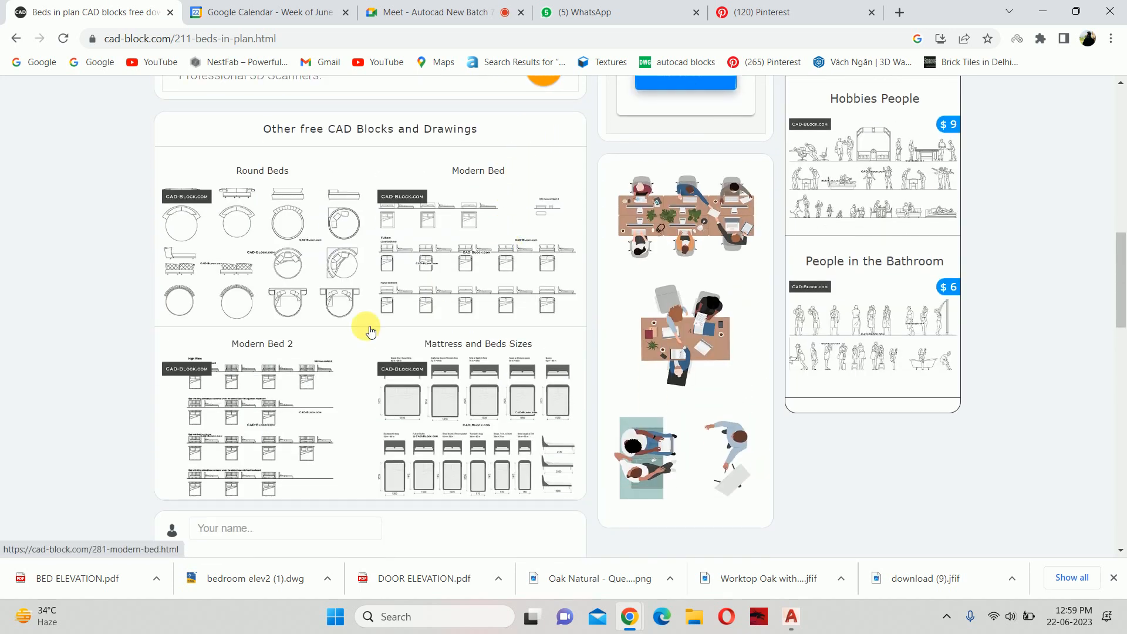
Examine the "Modern Bed 2" block page and its related drawings, then return to the cad-block.com home page
click(281, 401)
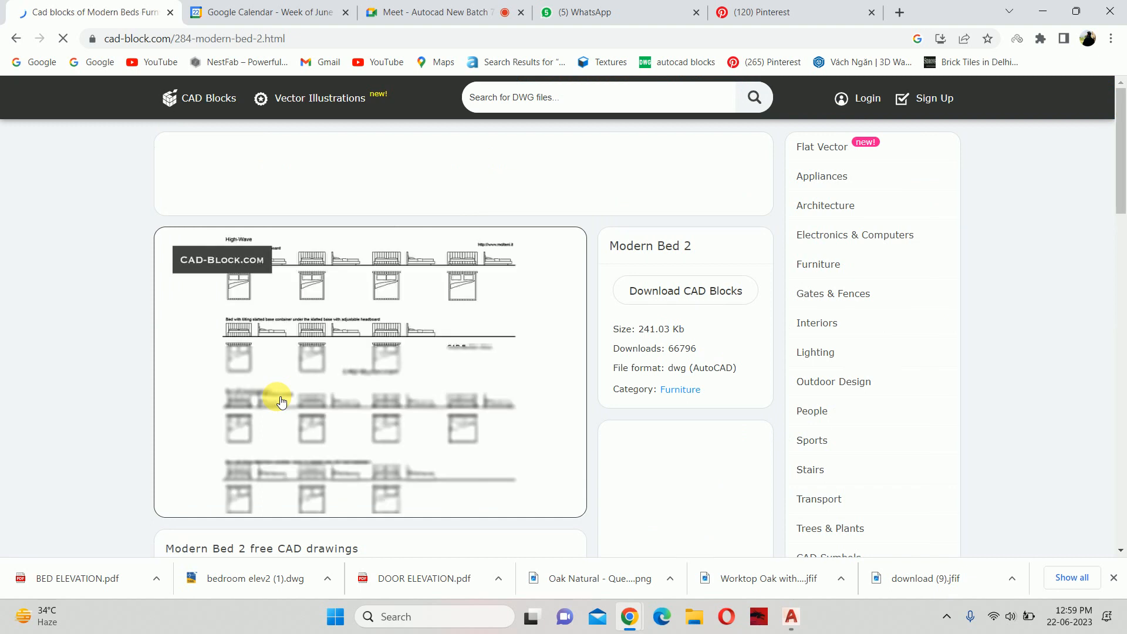
scroll(407, 309, down, 4)
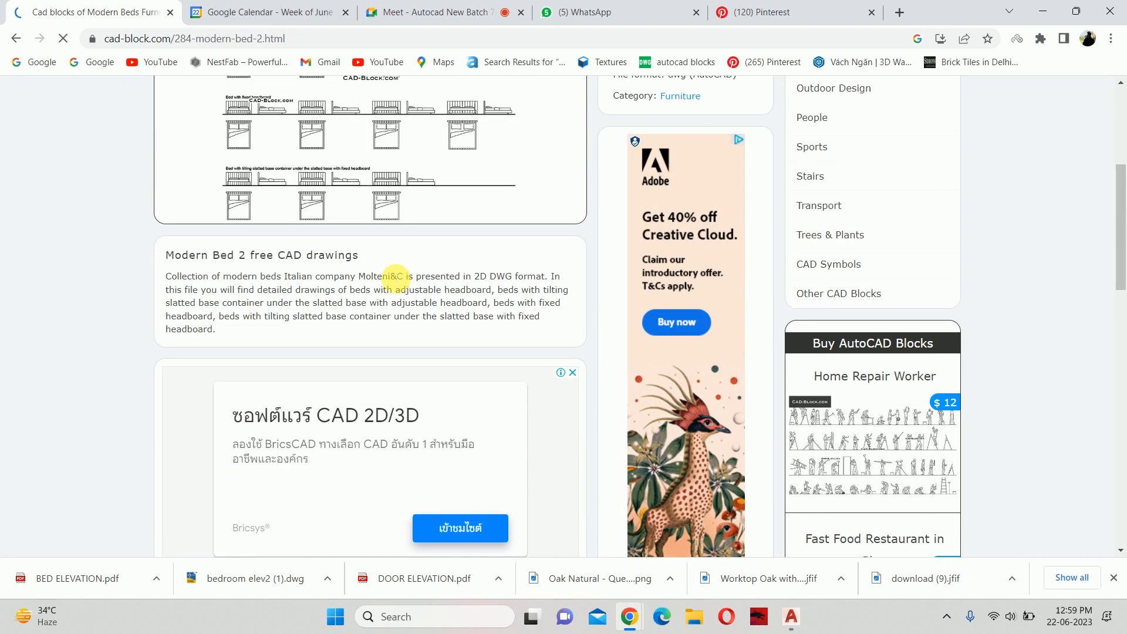
scroll(395, 284, down, 7)
scroll(396, 276, up, 6)
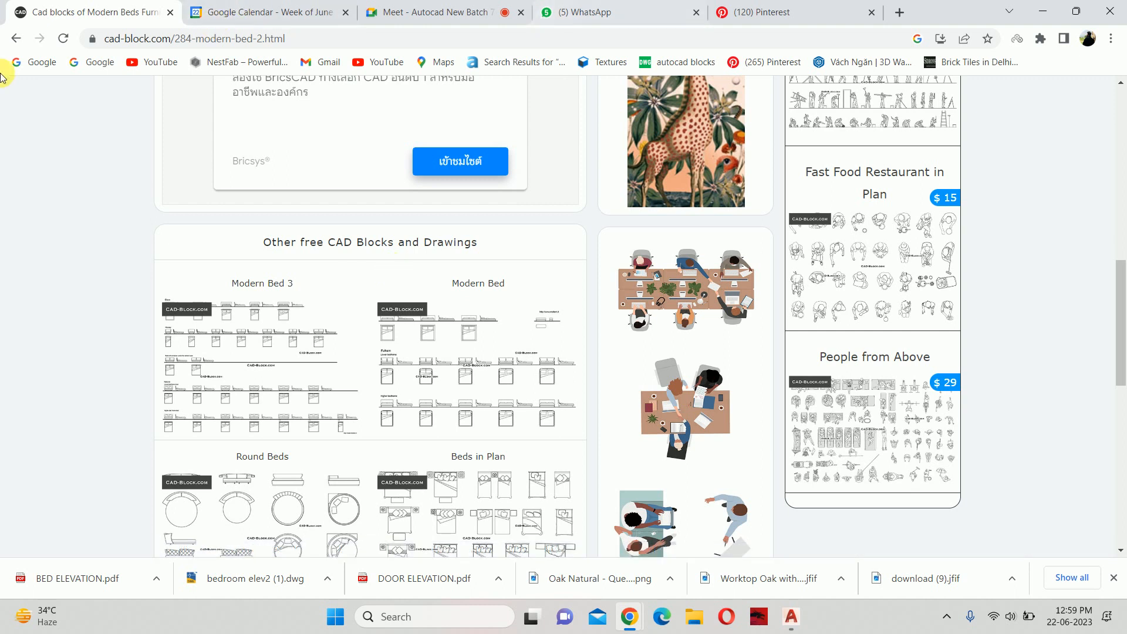
click(16, 39)
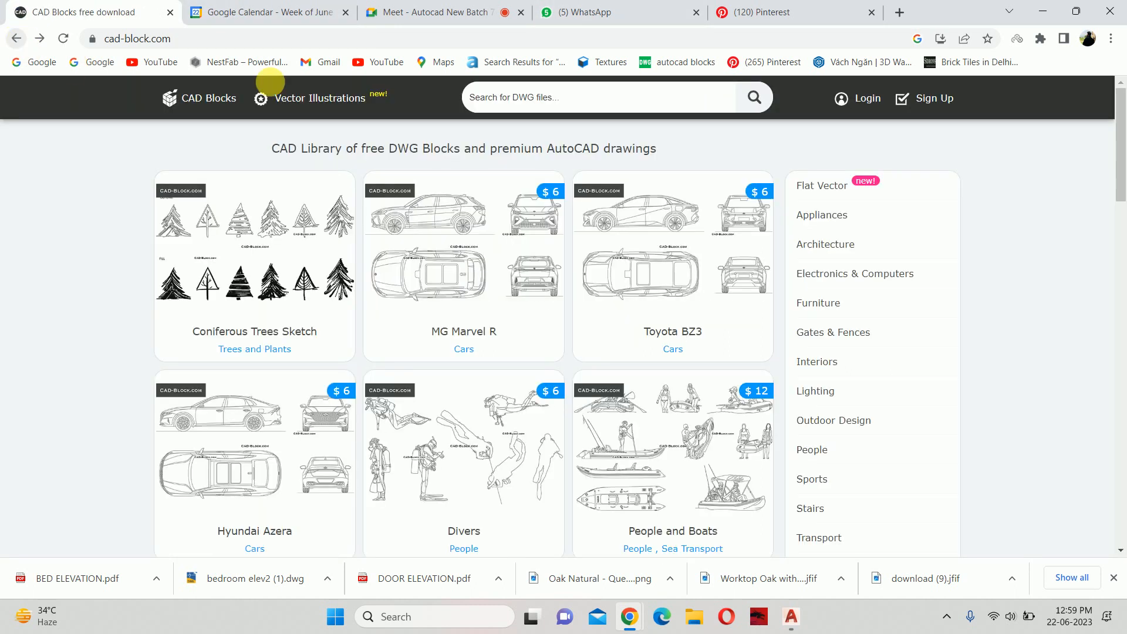
Go back to the "cad blocks" search results and open the Furniture collection on cad-blocks.net
click(18, 38)
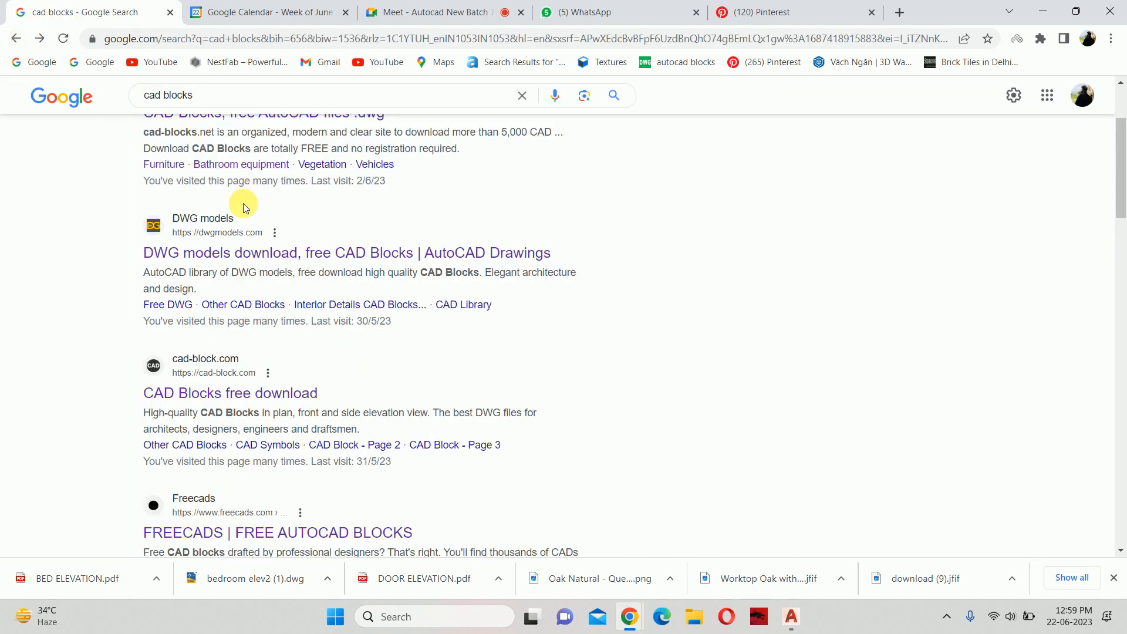
scroll(244, 207, up, 3)
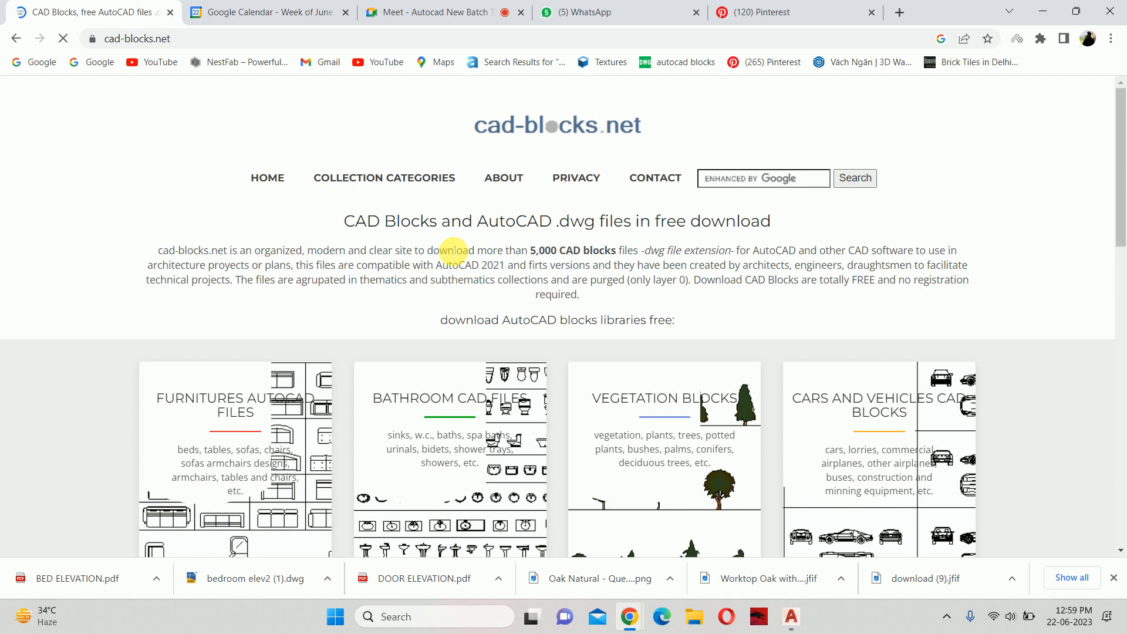
mouse_move(382, 183)
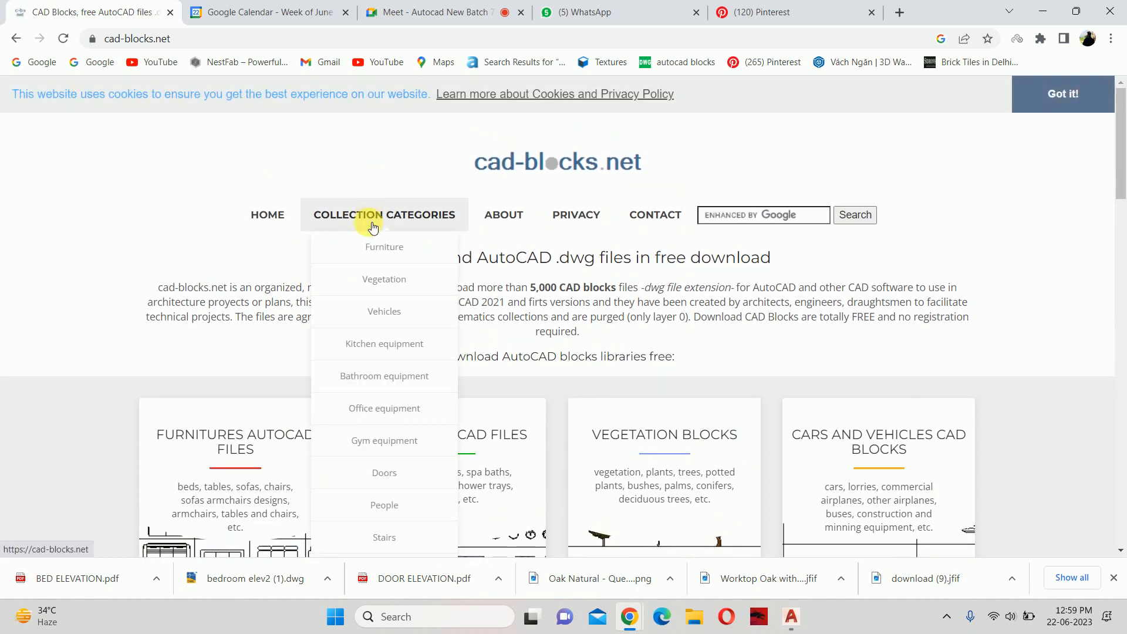
click(392, 246)
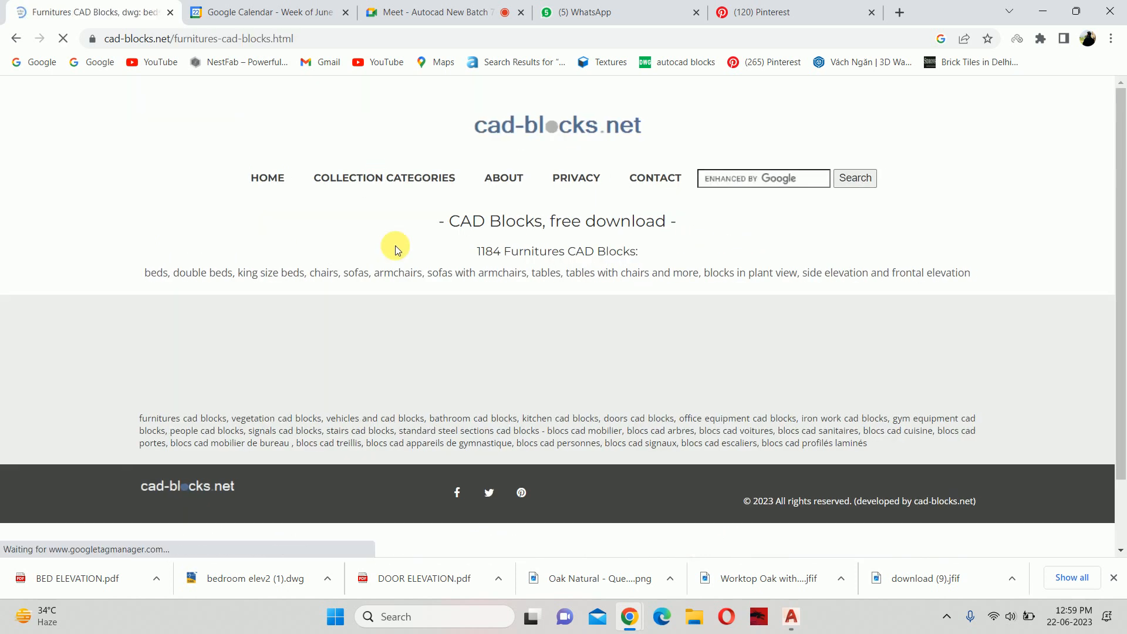
Open the Beds Frontal Elevation CAD Blocks page and download its block archive, dismissing the advertisement
scroll(536, 393, down, 2)
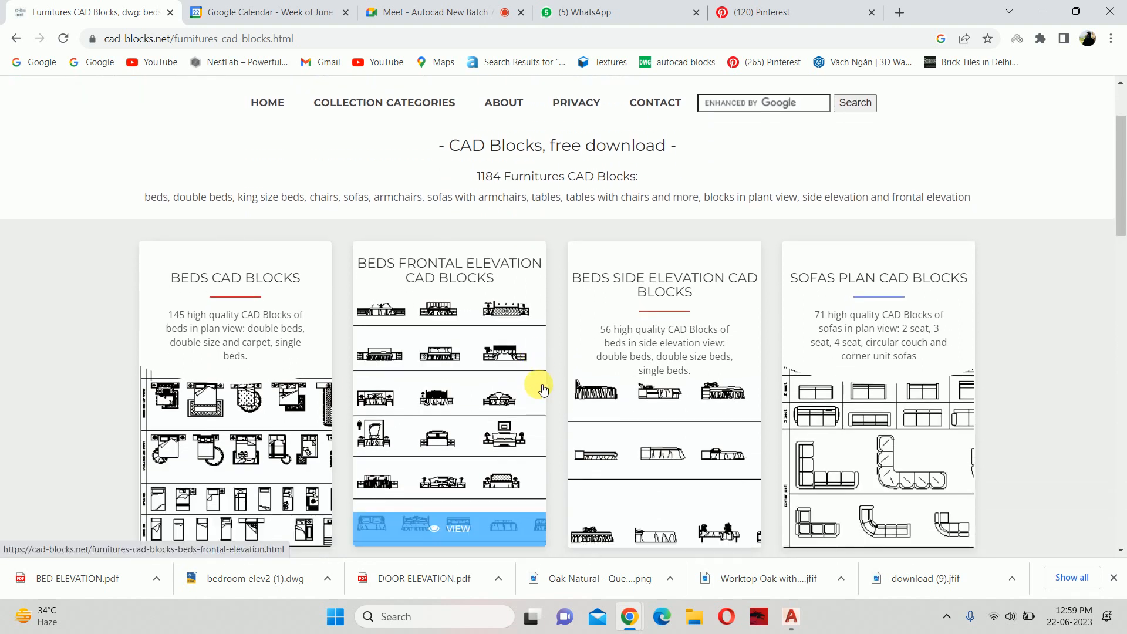
scroll(543, 389, down, 1)
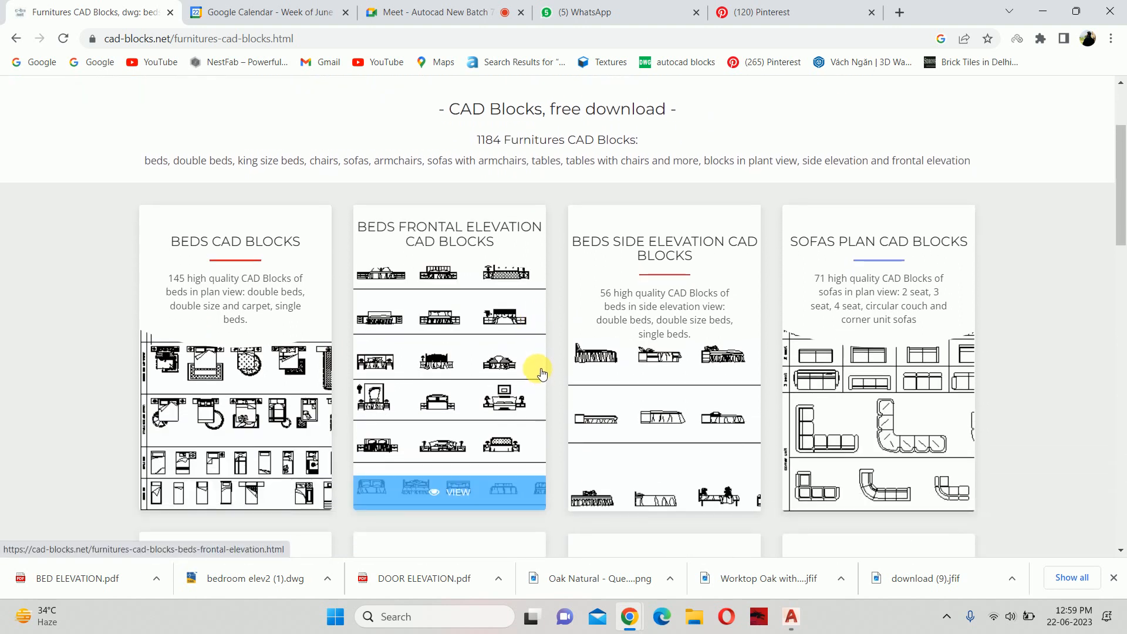
click(443, 245)
scroll(595, 320, down, 3)
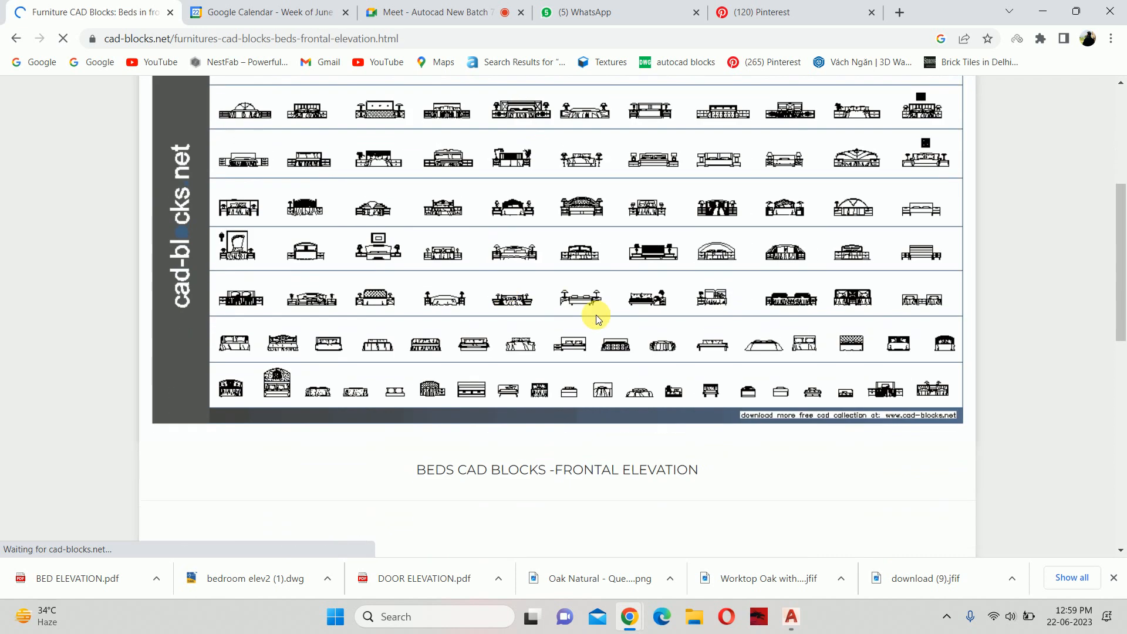
scroll(641, 478, down, 4)
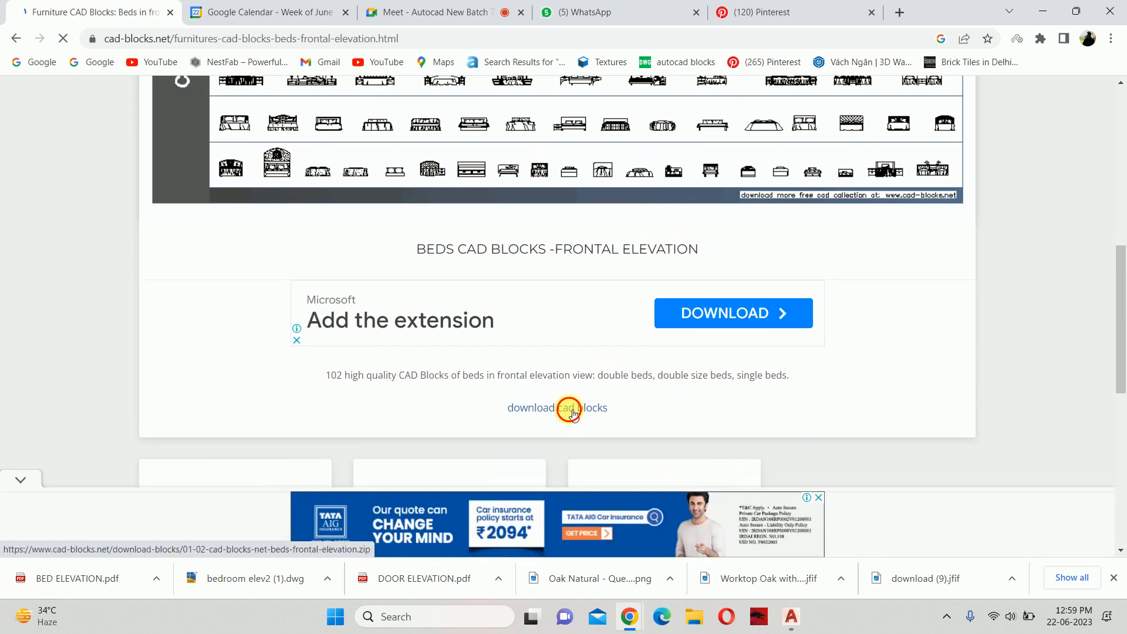
click(570, 409)
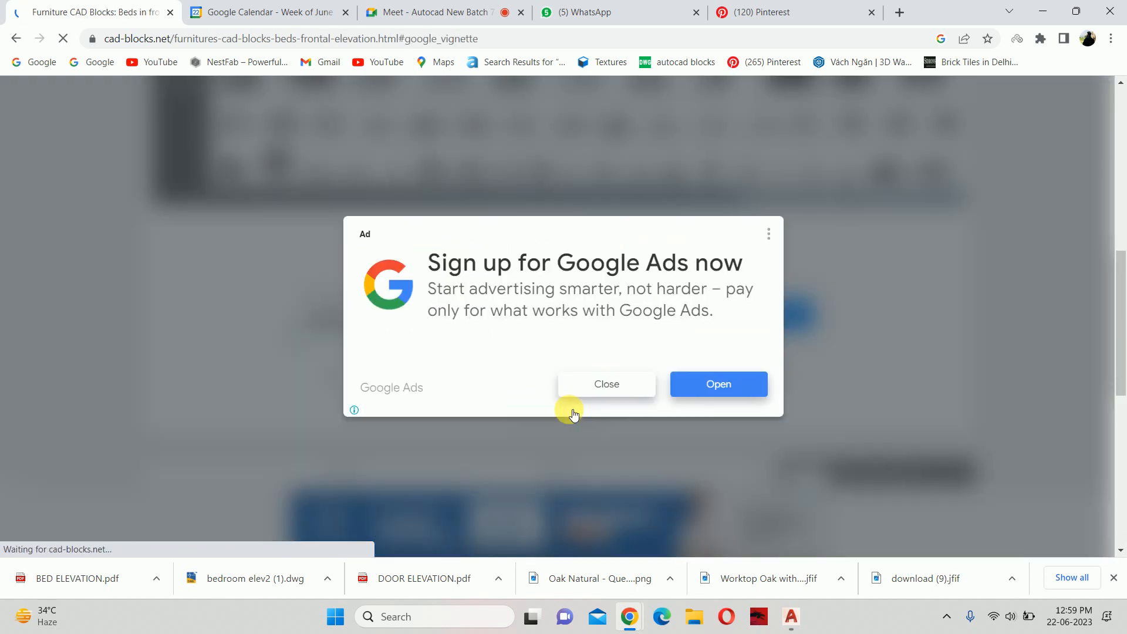
click(616, 388)
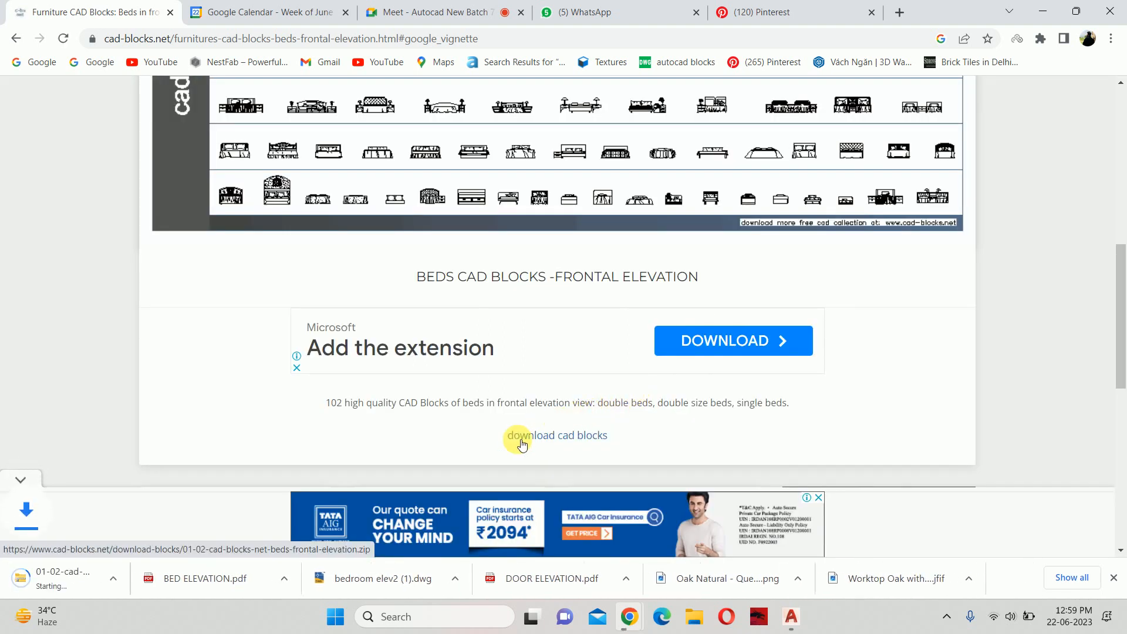
Show the downloaded beds frontal elevation archive in its folder
click(156, 577)
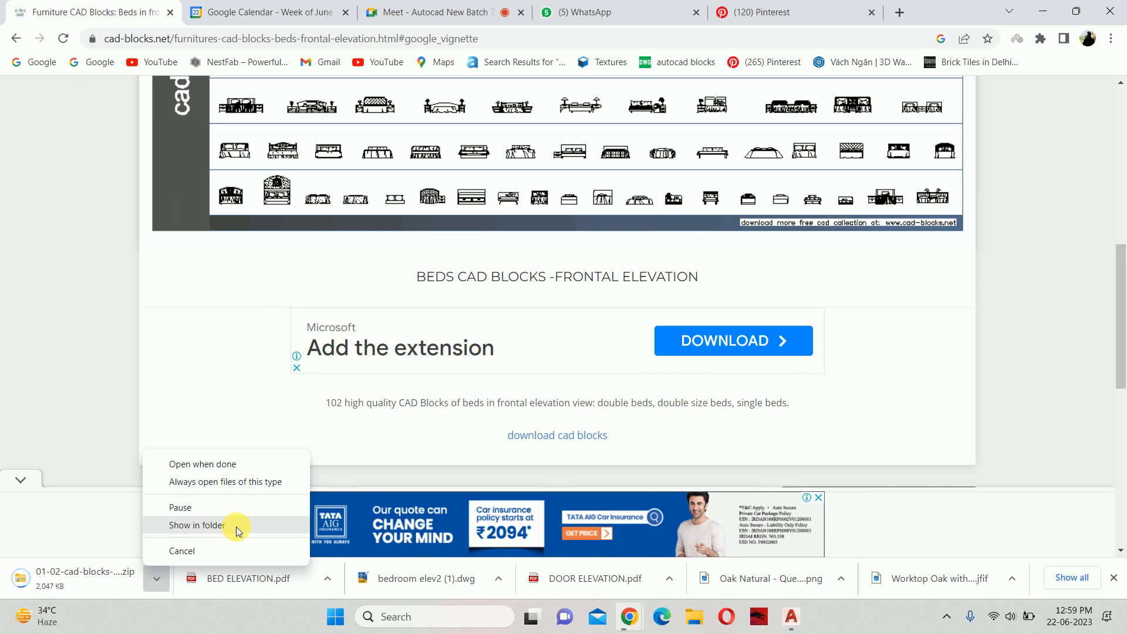
click(64, 409)
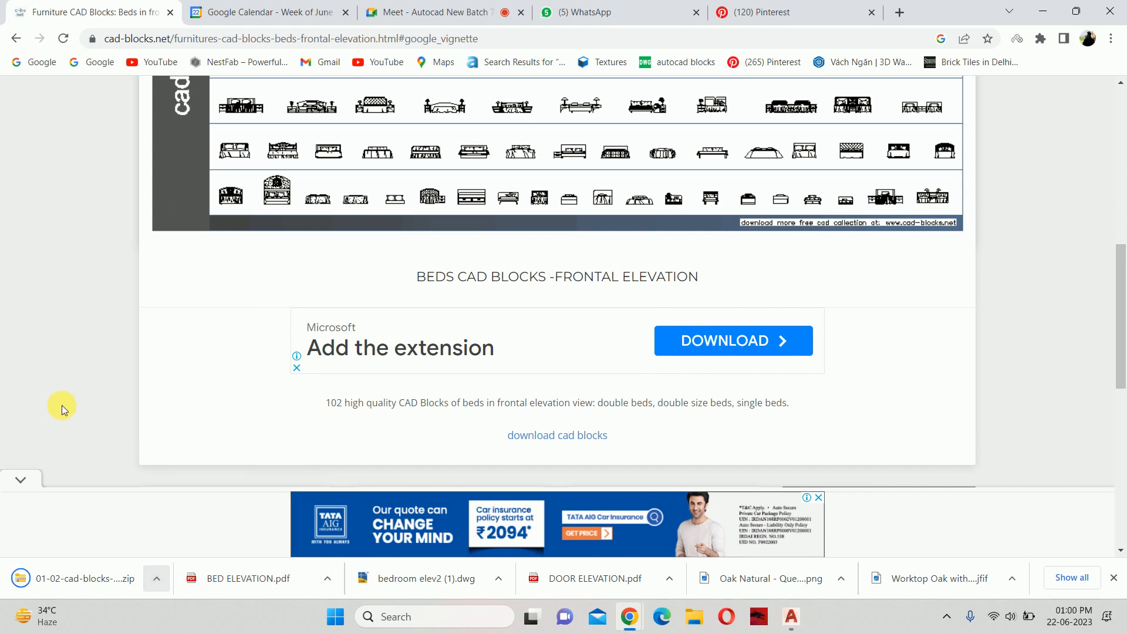
click(156, 580)
click(174, 523)
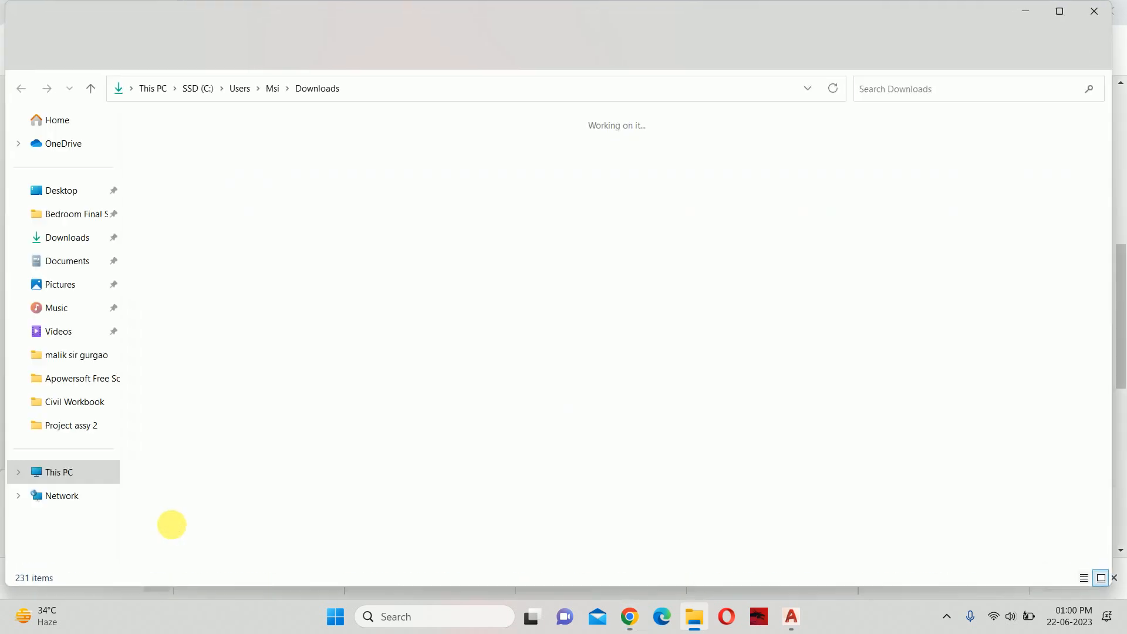
Move the beds frontal elevation archive from Downloads into the Bedroom Final Selected Detail folder on the Desktop
right_click(154, 177)
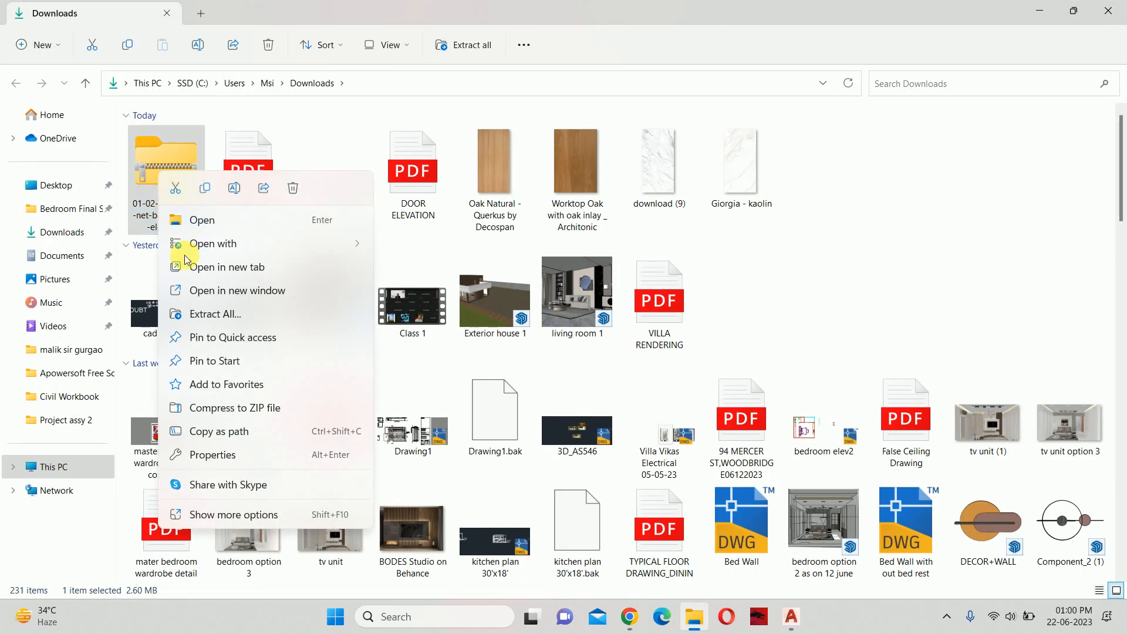
click(203, 188)
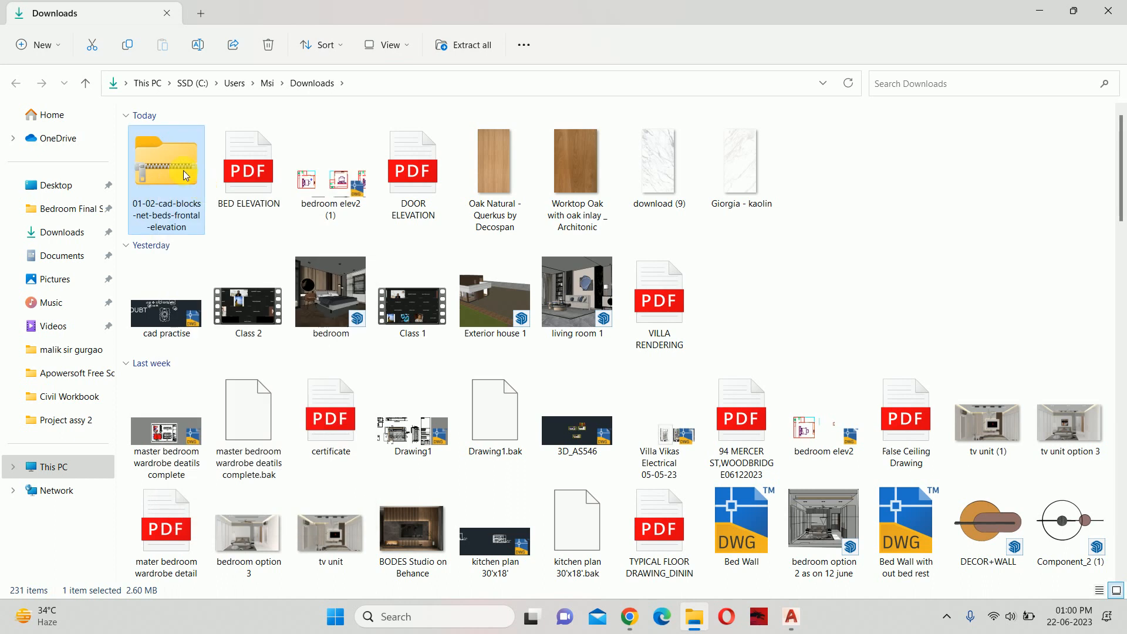
key(ctrl+x)
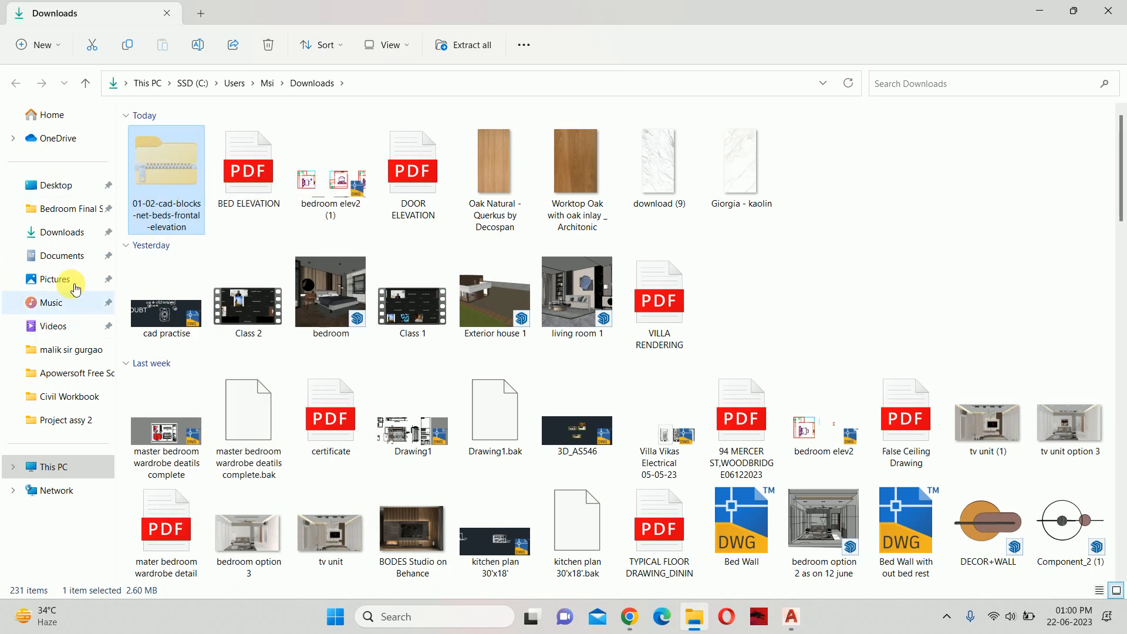
click(62, 187)
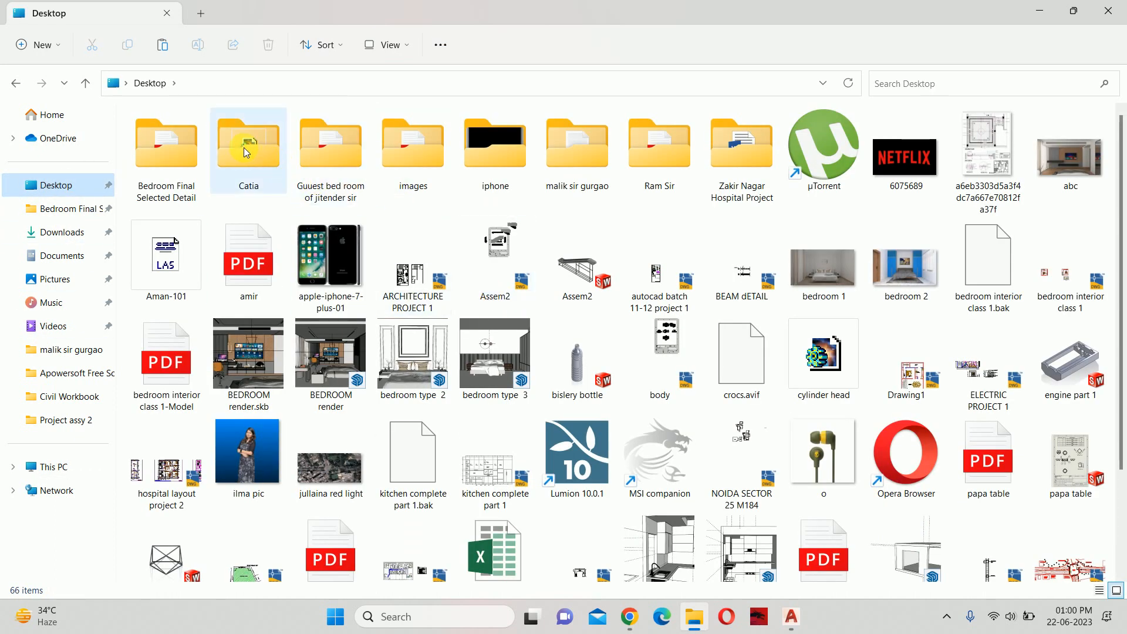
double_click(146, 146)
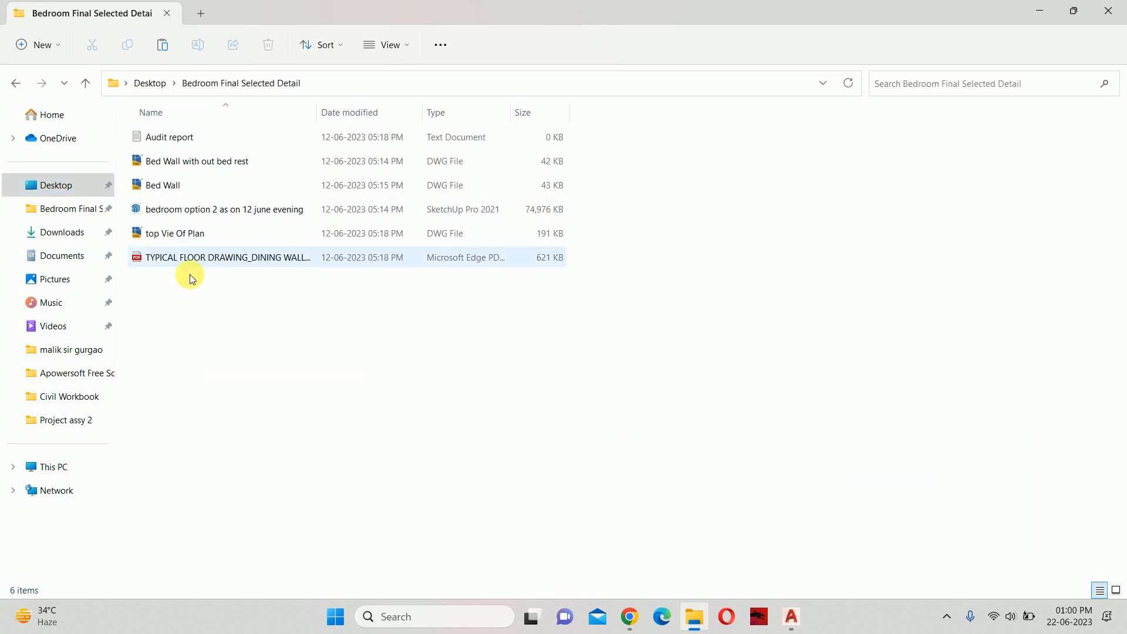
key(ctrl+v)
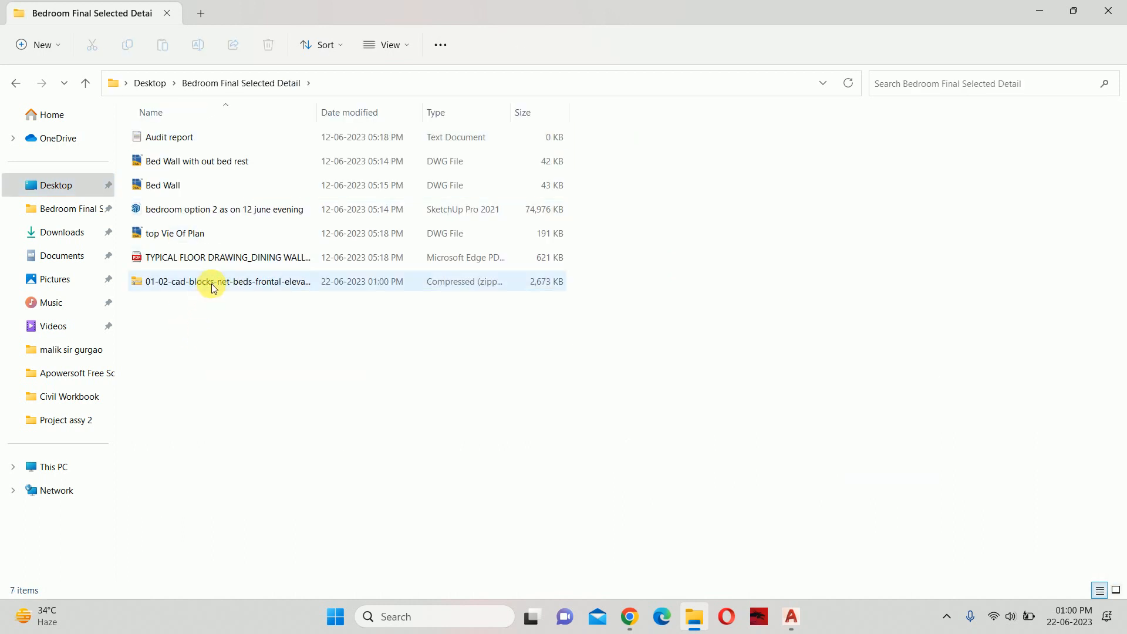
Extract the archive within the same folder and open the extracted beds frontal elevation DWG in AutoCAD
right_click(211, 283)
click(284, 507)
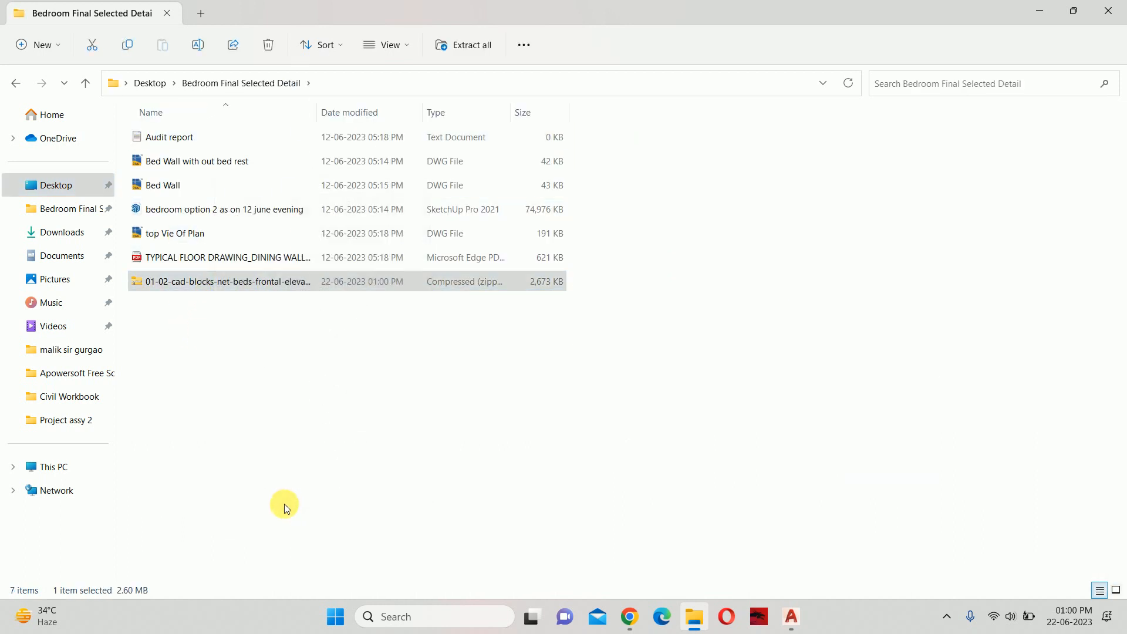
click(341, 237)
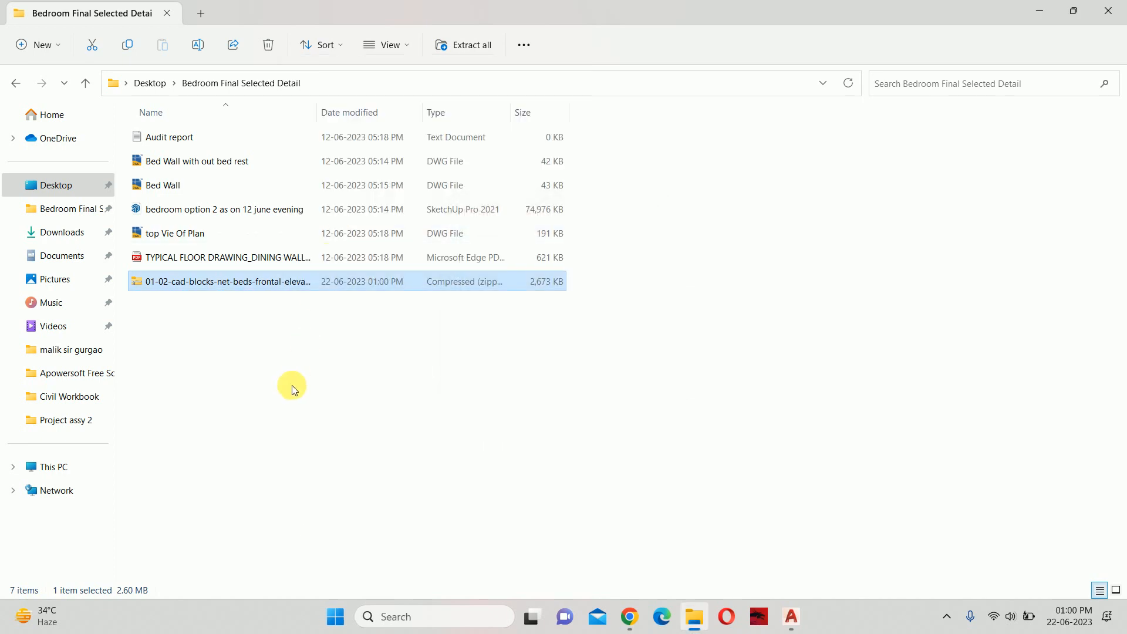
double_click(207, 143)
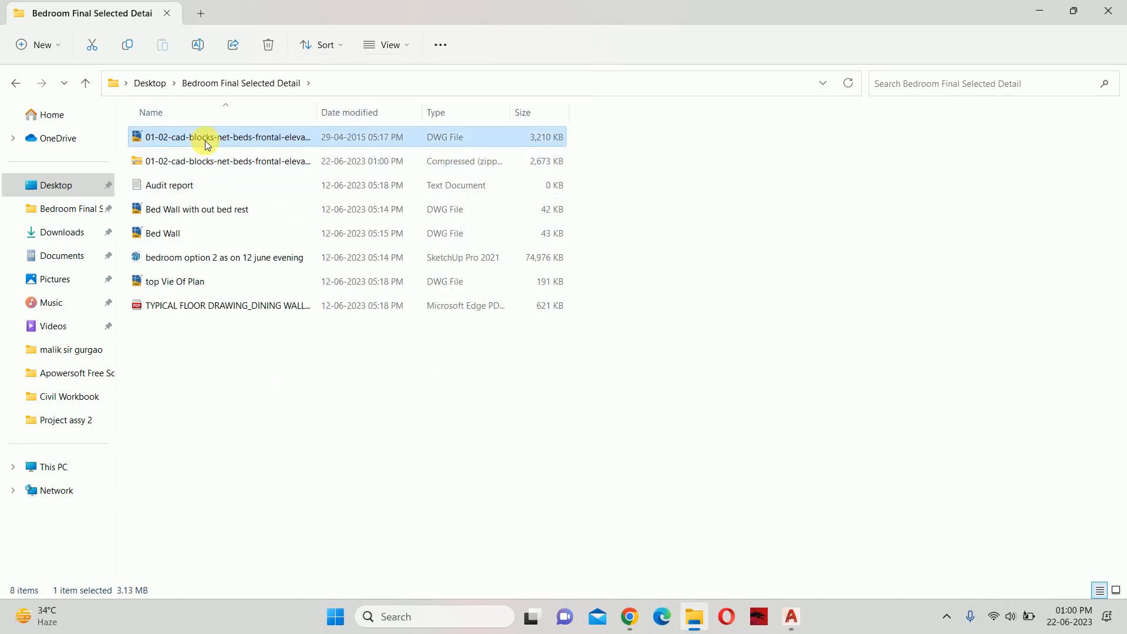
Examine the rows of front-view beds in the block drawing, comparing headboards, pillows and side tables for a suitable bed
scroll(517, 293, up, 8)
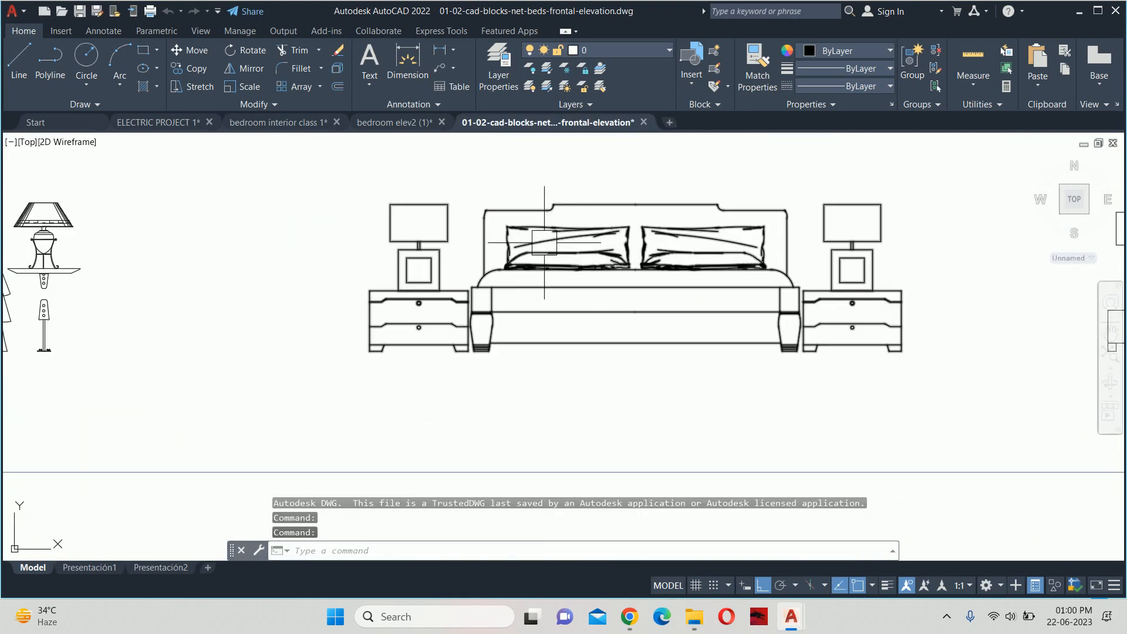
scroll(600, 241, down, 5)
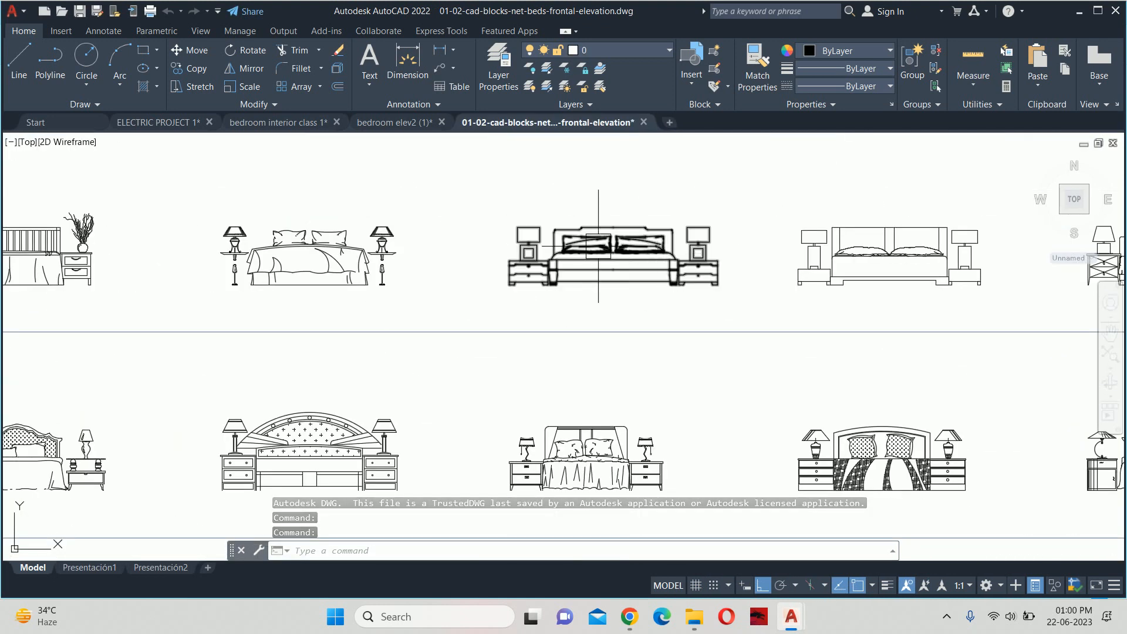
middle_drag(406, 292, 703, 312)
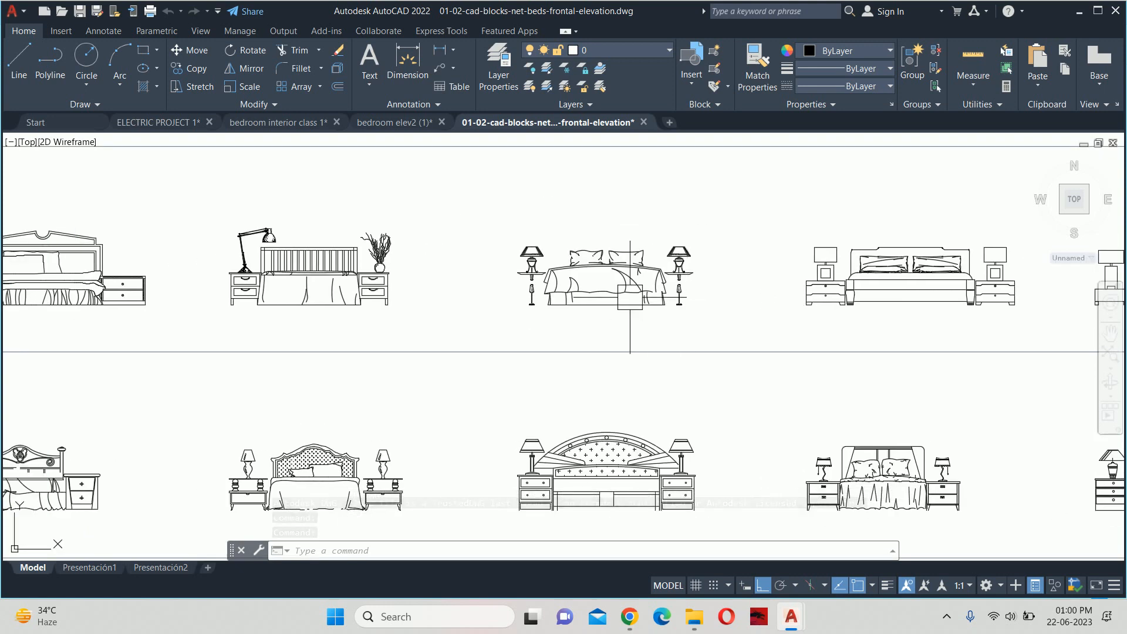
scroll(594, 255, down, 4)
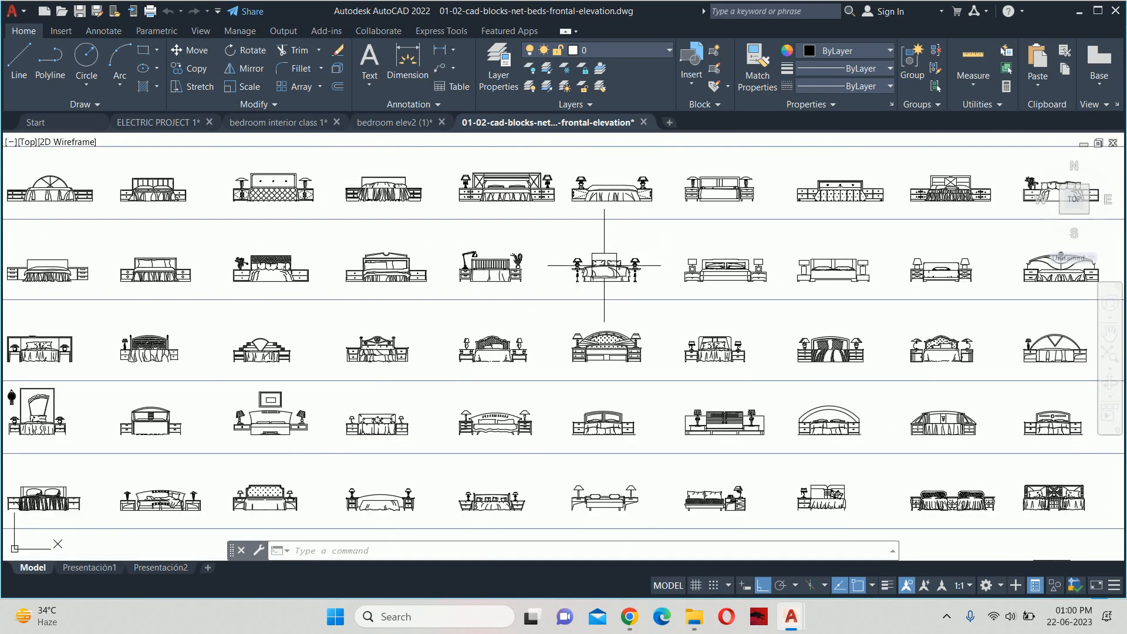
scroll(488, 341, up, 6)
scroll(457, 344, down, 2)
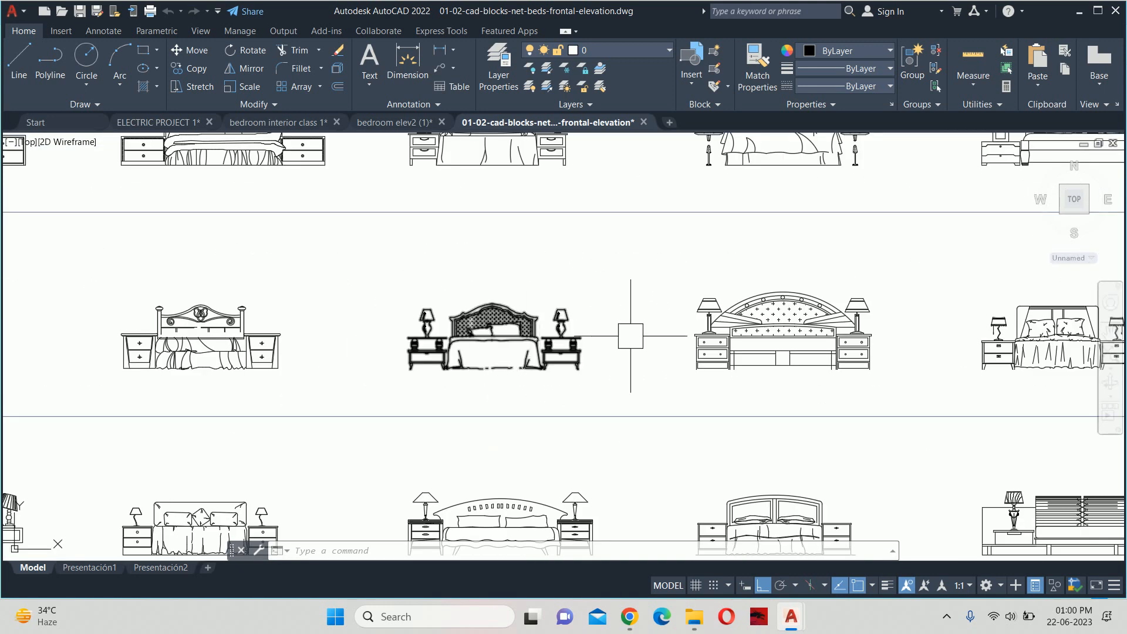
middle_drag(219, 331, 405, 294)
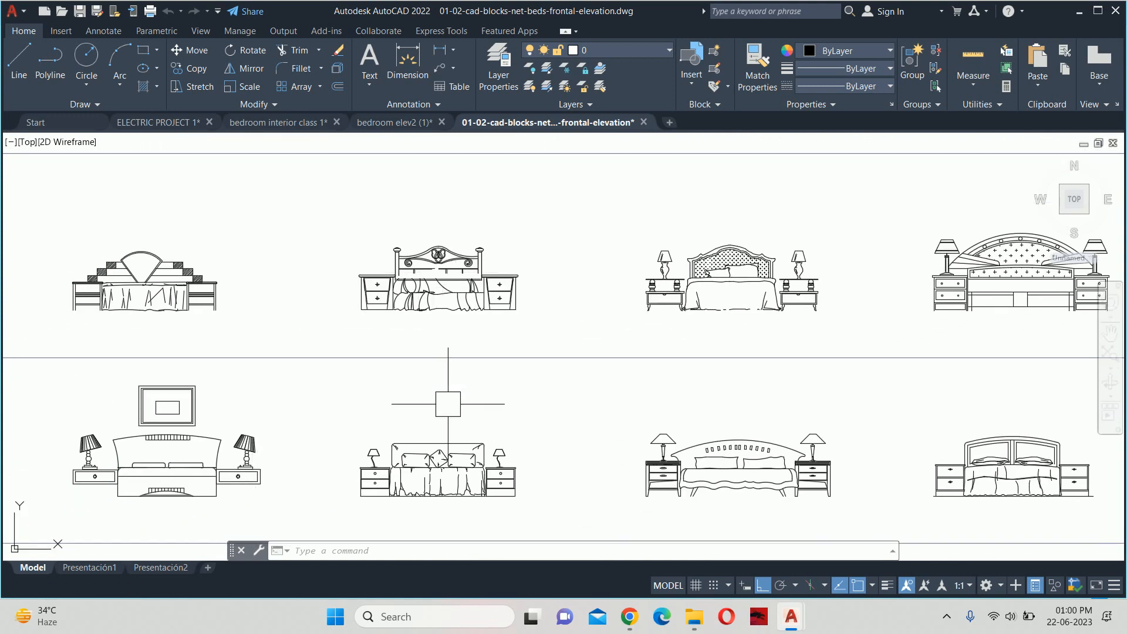
middle_drag(604, 377, 297, 370)
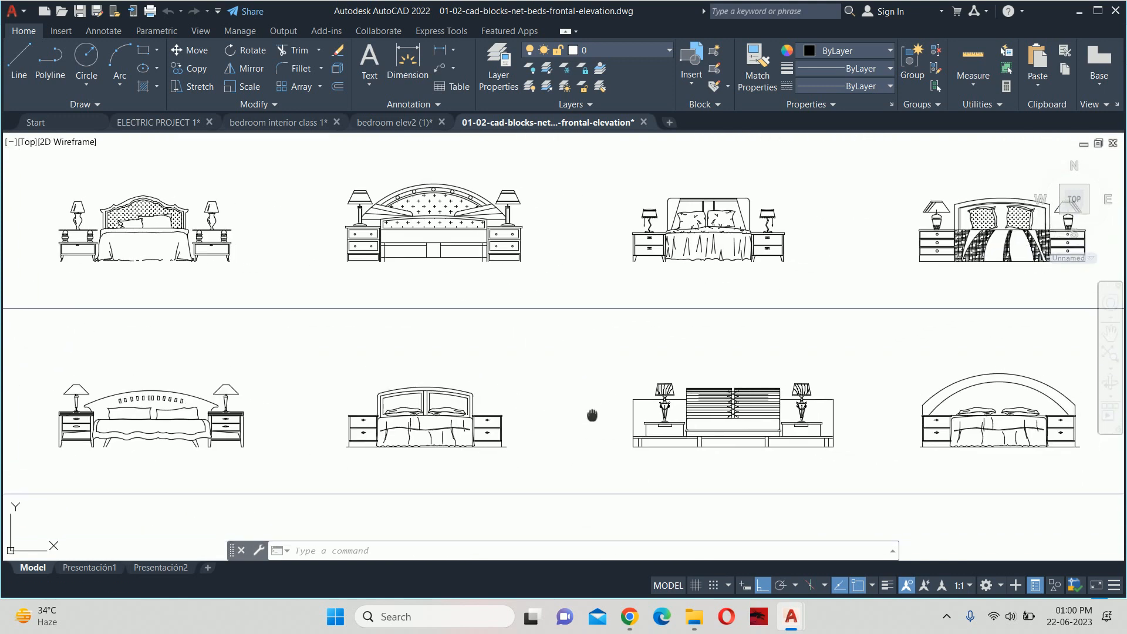
mouse_move(593, 415)
middle_down()
mouse_move(388, 493)
mouse_move(193, 470)
middle_up()
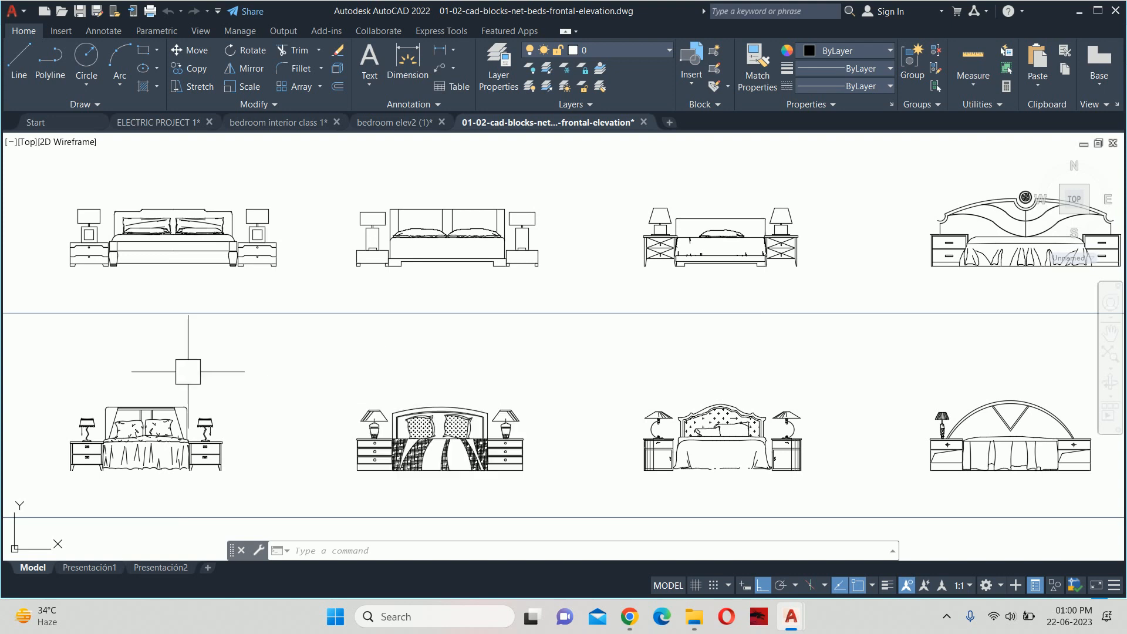
middle_drag(184, 372, 0, 425)
middle_drag(589, 366, 88, 390)
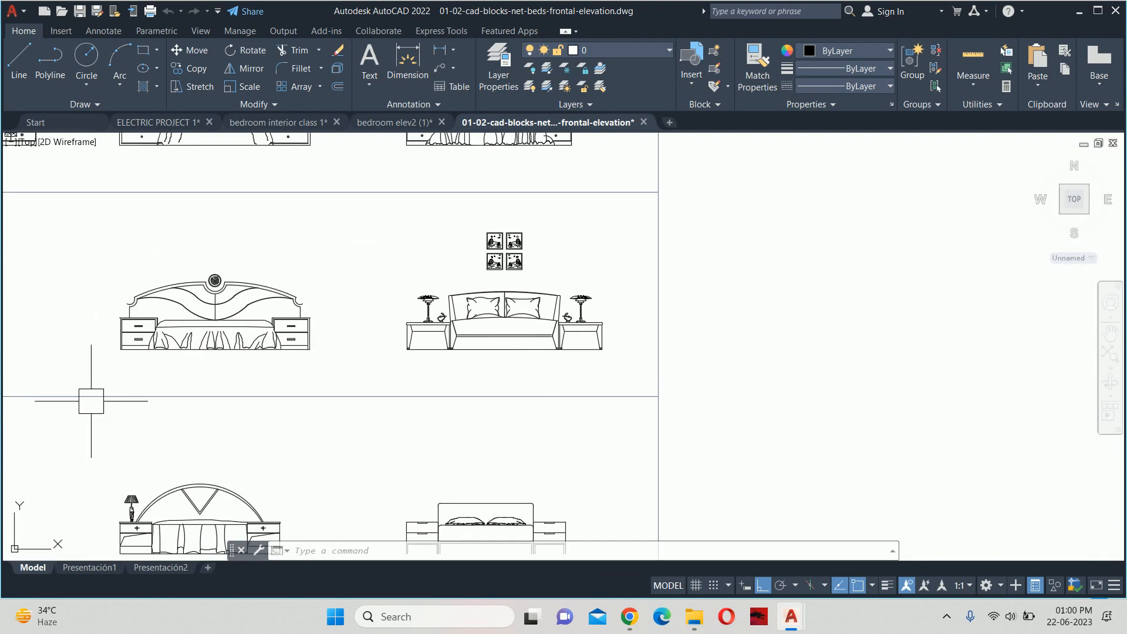
scroll(478, 289, up, 6)
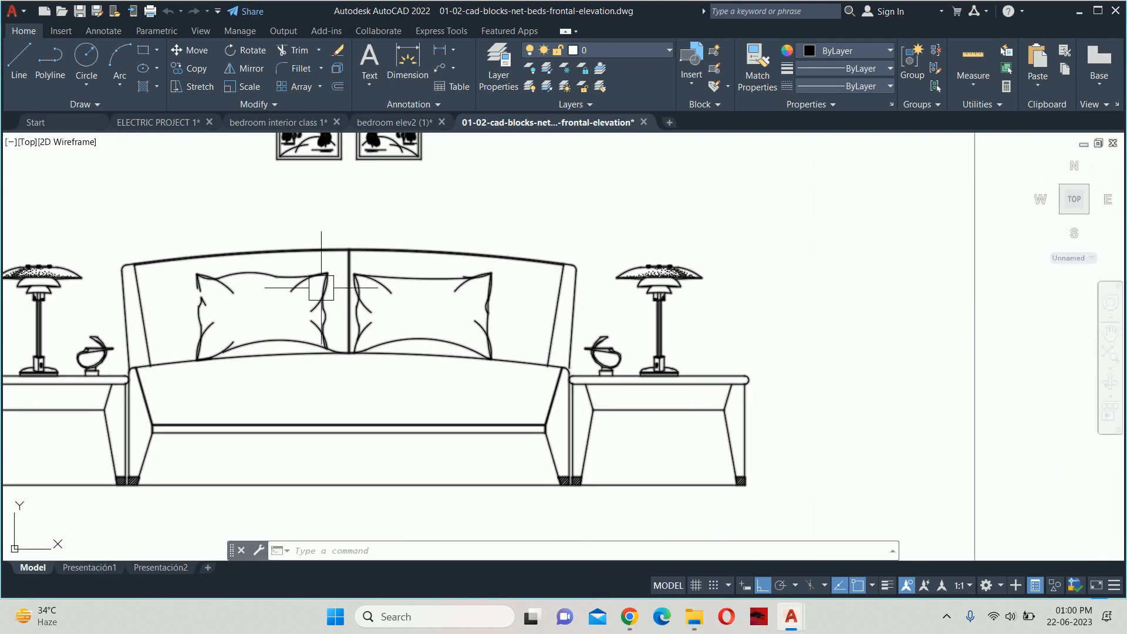
scroll(320, 287, down, 6)
middle_drag(358, 315, 708, 561)
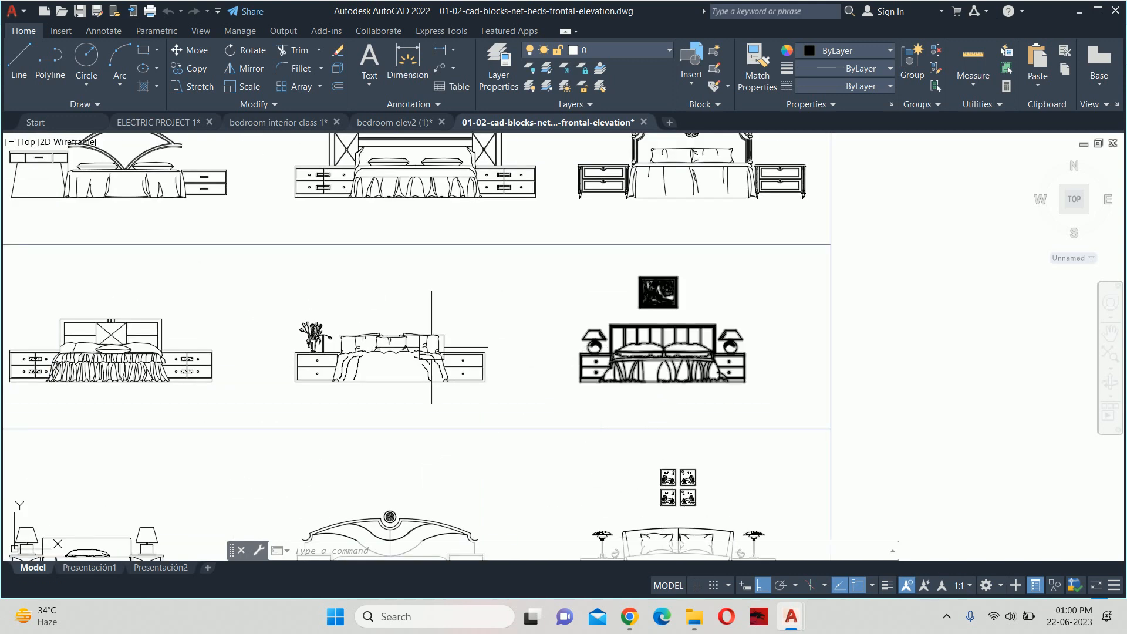
mouse_move(432, 350)
middle_down()
mouse_move(464, 421)
mouse_move(494, 451)
mouse_move(711, 439)
mouse_move(753, 416)
middle_up()
middle_drag(374, 431, 799, 492)
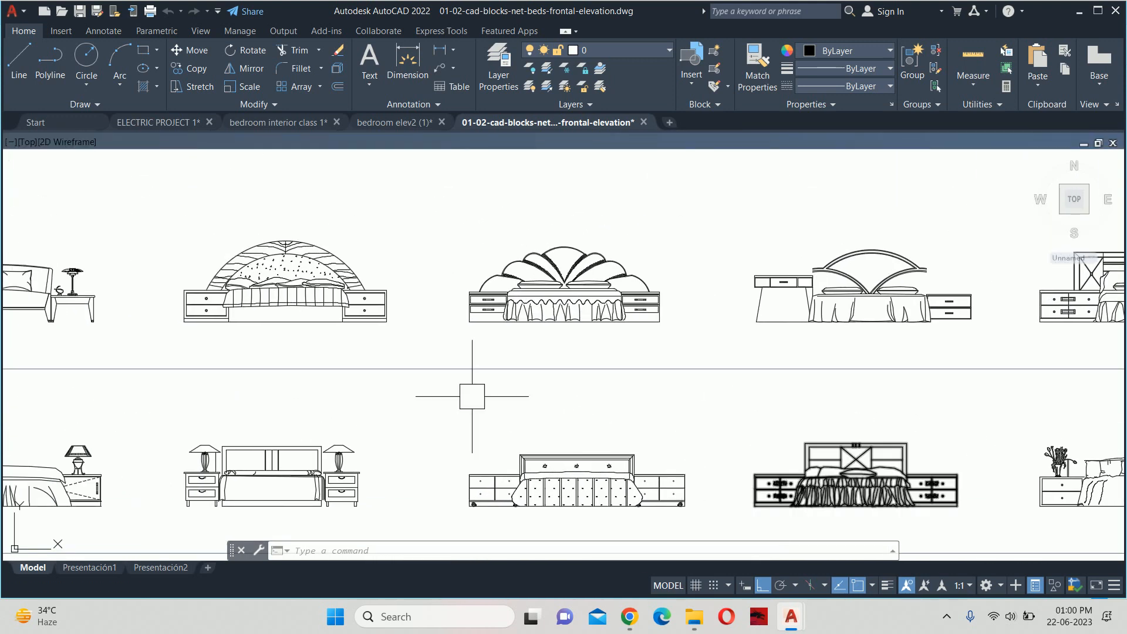
middle_drag(349, 386, 970, 438)
scroll(560, 338, up, 3)
scroll(411, 341, down, 6)
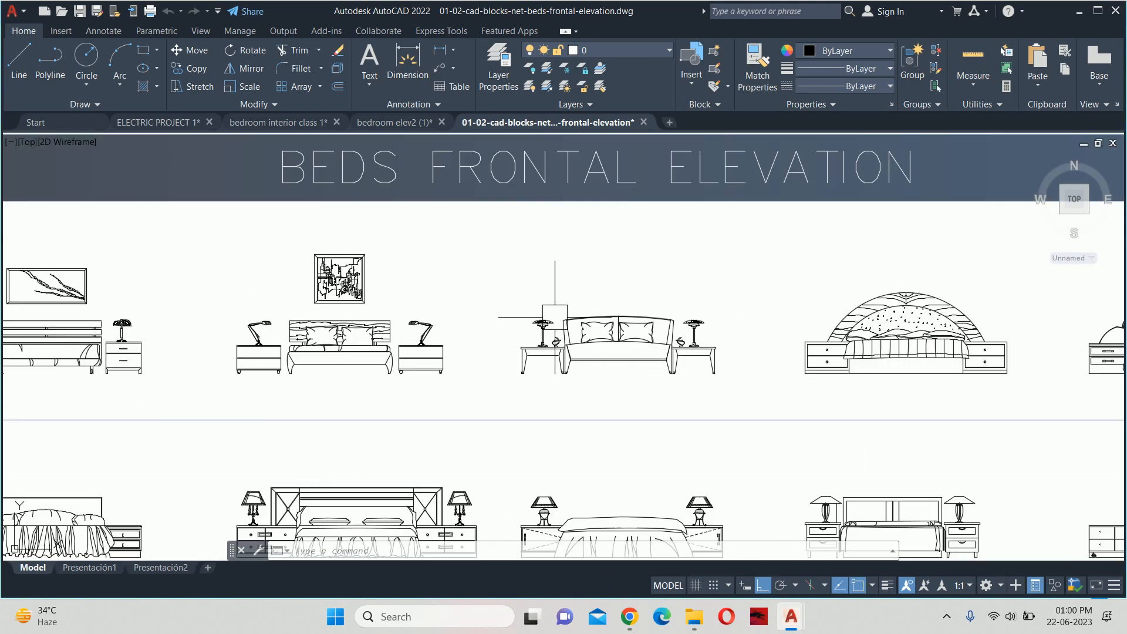
Examine the front-view beds in the upper and middle rows, comparing headboards, pillows and side tables
scroll(410, 343, up, 2)
scroll(410, 344, up, 4)
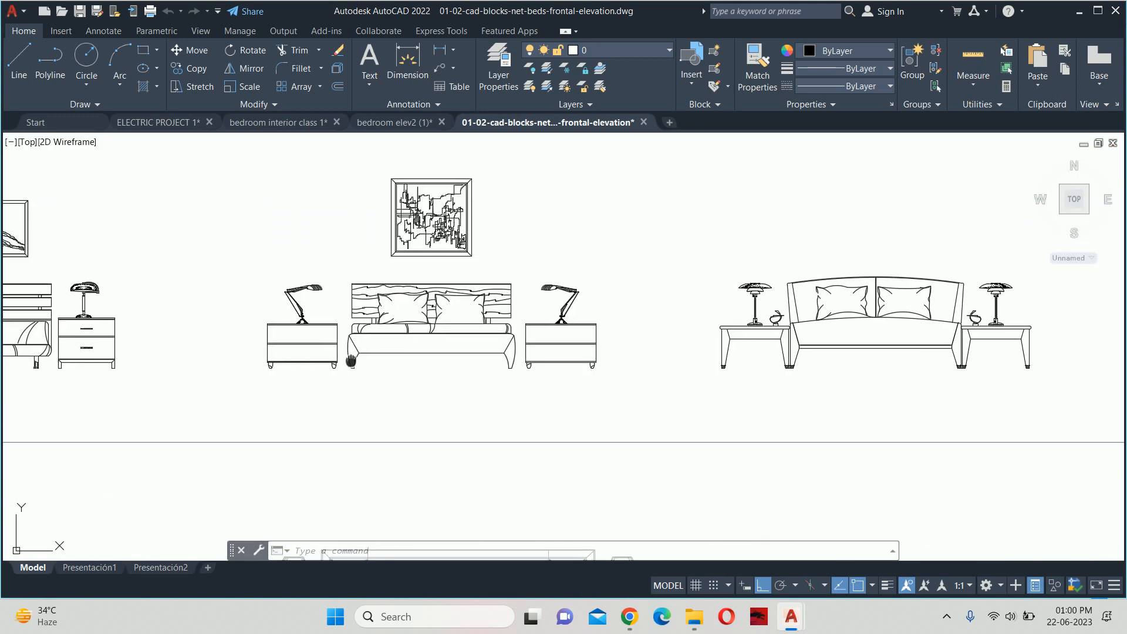
mouse_move(405, 376)
middle_down()
mouse_move(641, 403)
mouse_move(654, 391)
mouse_move(1058, 376)
middle_up()
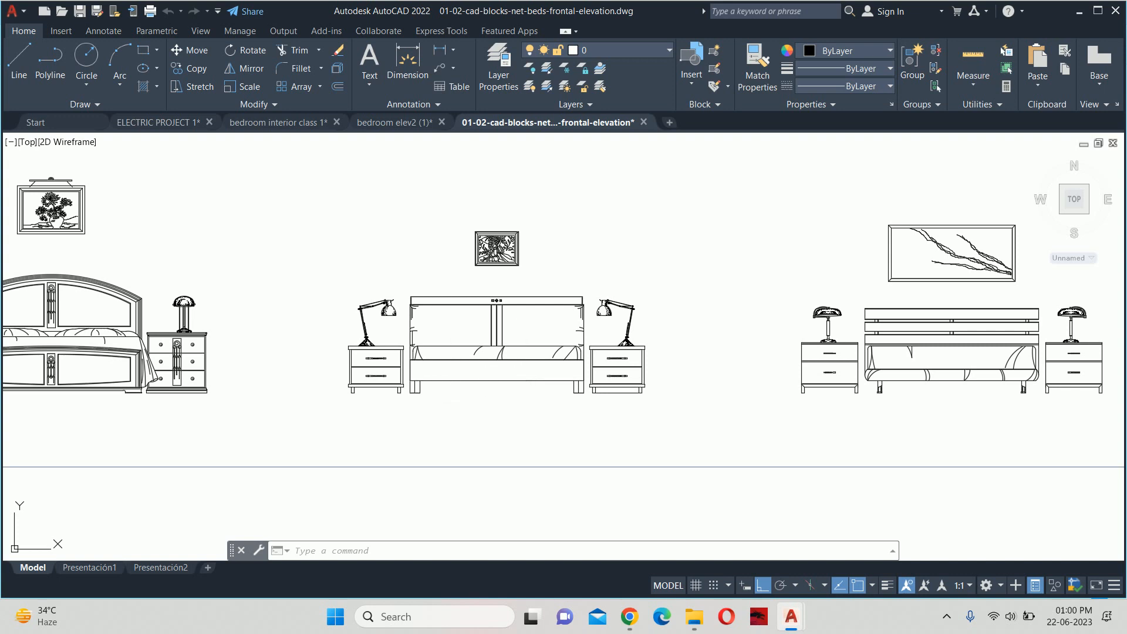
middle_drag(456, 397, 1099, 371)
scroll(425, 315, down, 2)
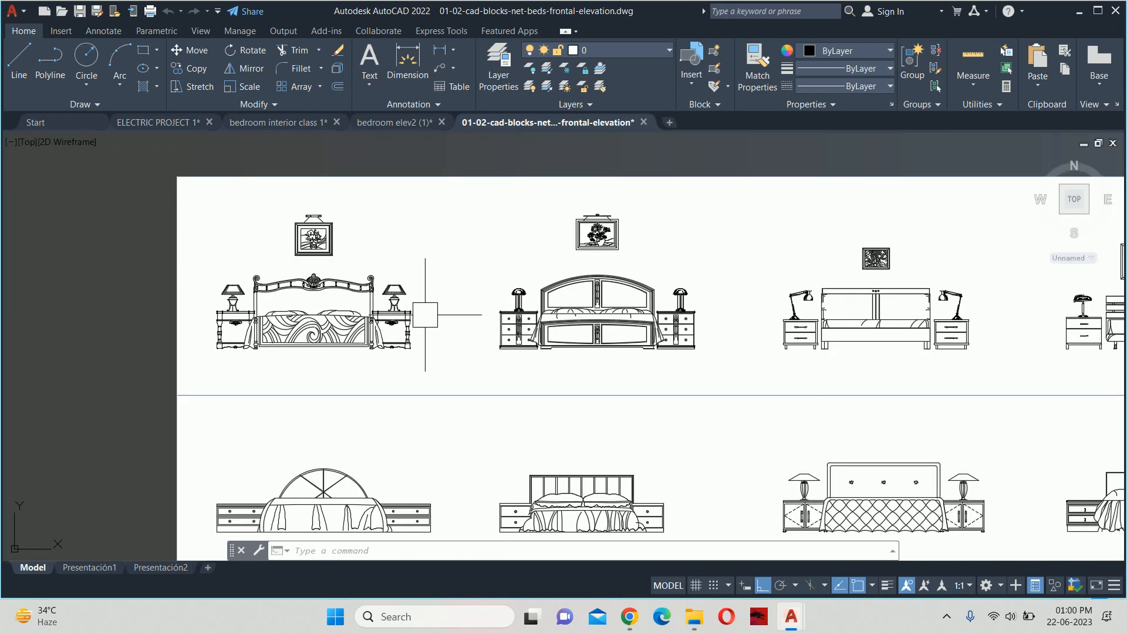
scroll(425, 315, down, 2)
middle_drag(453, 375, 316, 235)
scroll(717, 402, up, 6)
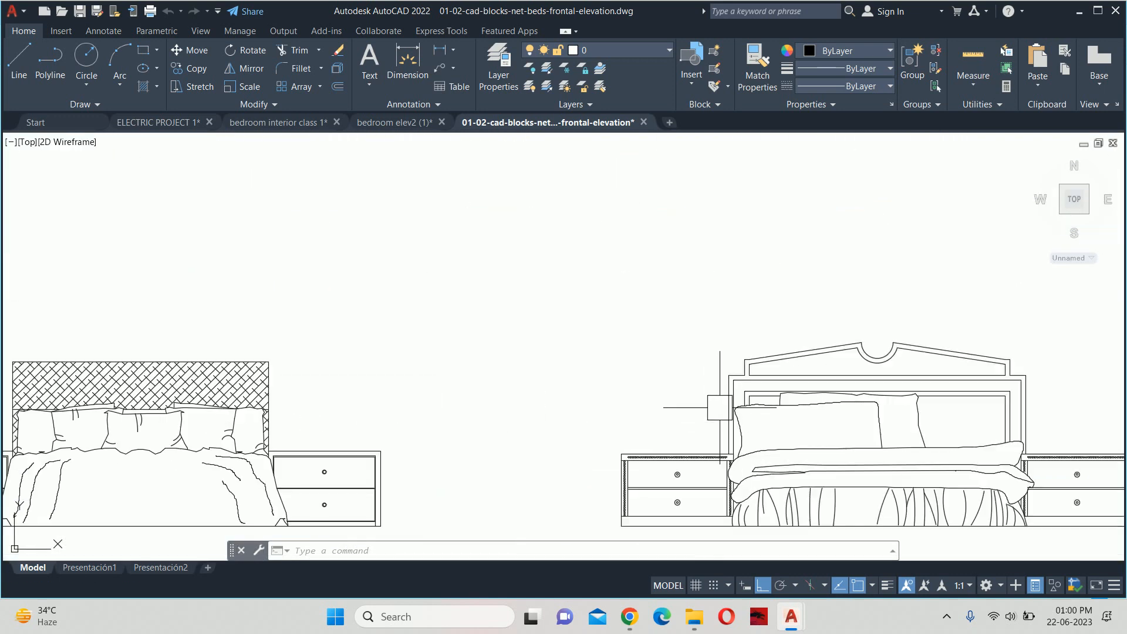
scroll(710, 396, down, 4)
mouse_move(735, 335)
middle_down()
mouse_move(221, 346)
mouse_move(211, 324)
mouse_move(69, 311)
middle_up()
scroll(622, 406, up, 2)
middle_drag(763, 390, 599, 432)
scroll(614, 417, down, 8)
middle_drag(702, 406, 203, 357)
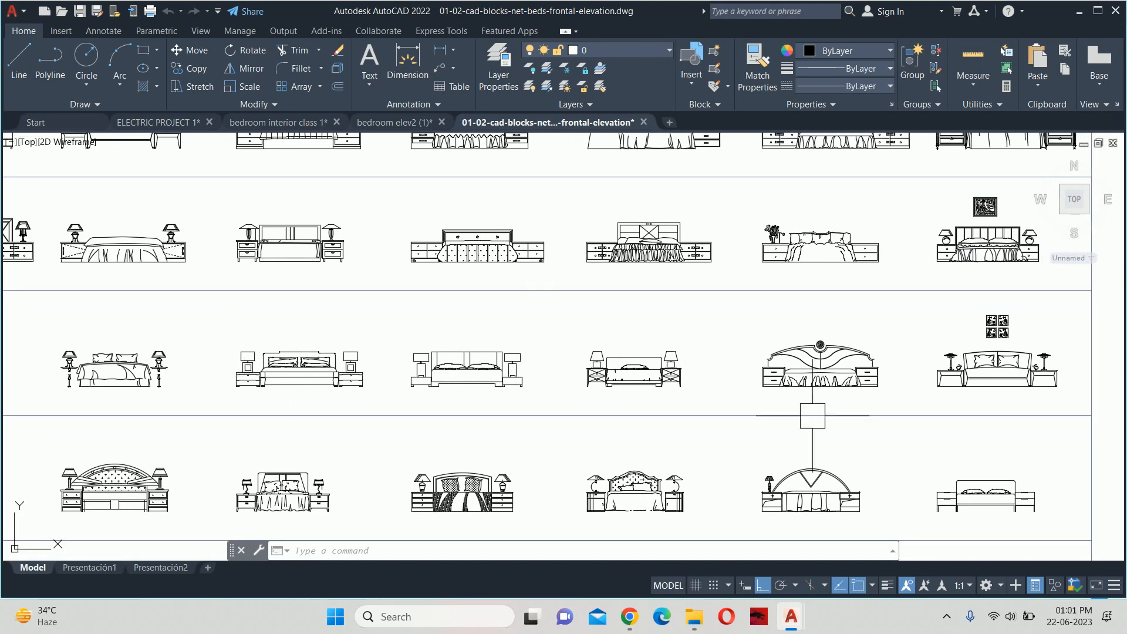
middle_drag(863, 415, 649, 418)
scroll(800, 372, up, 8)
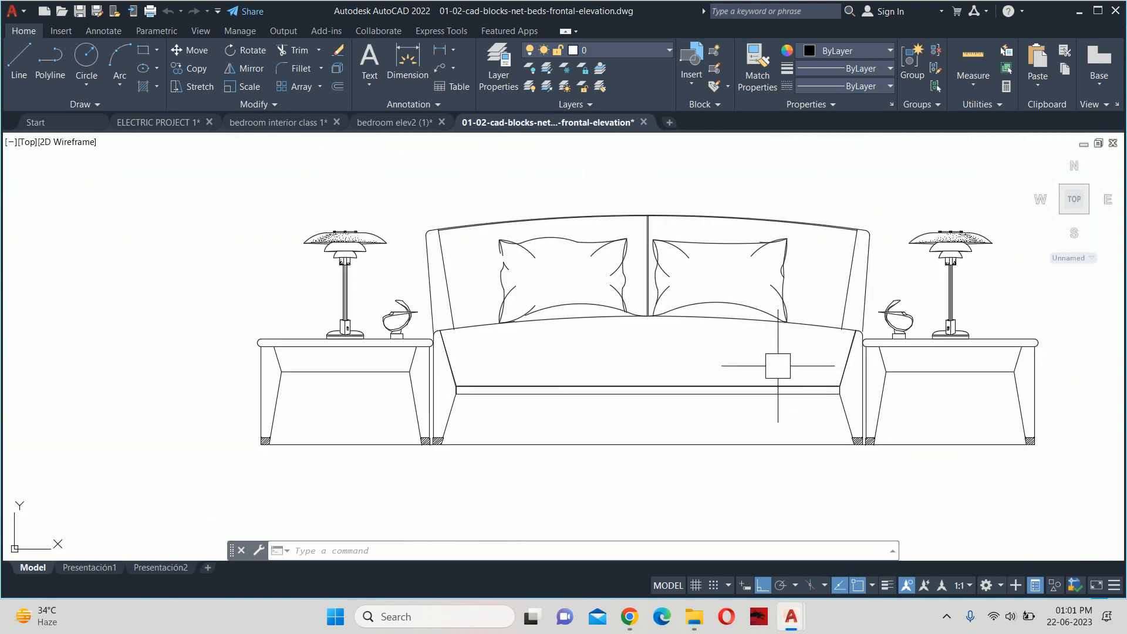
Examine the lower rows of the block sheet for a simple double bed without side tables
scroll(539, 284, down, 10)
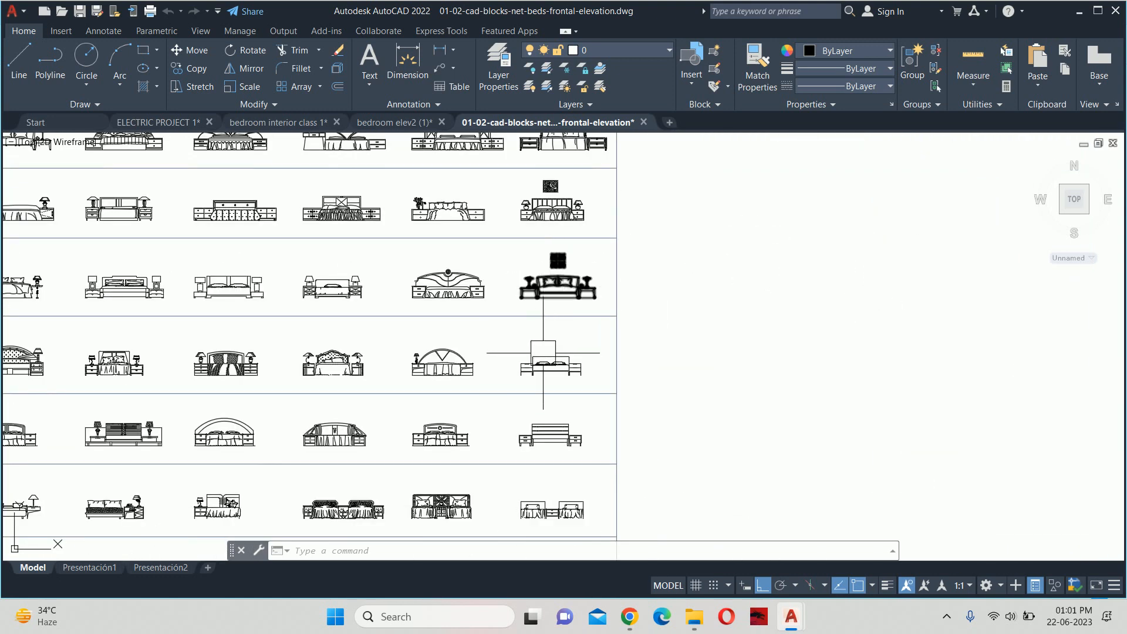
scroll(540, 355, up, 3)
scroll(541, 408, down, 3)
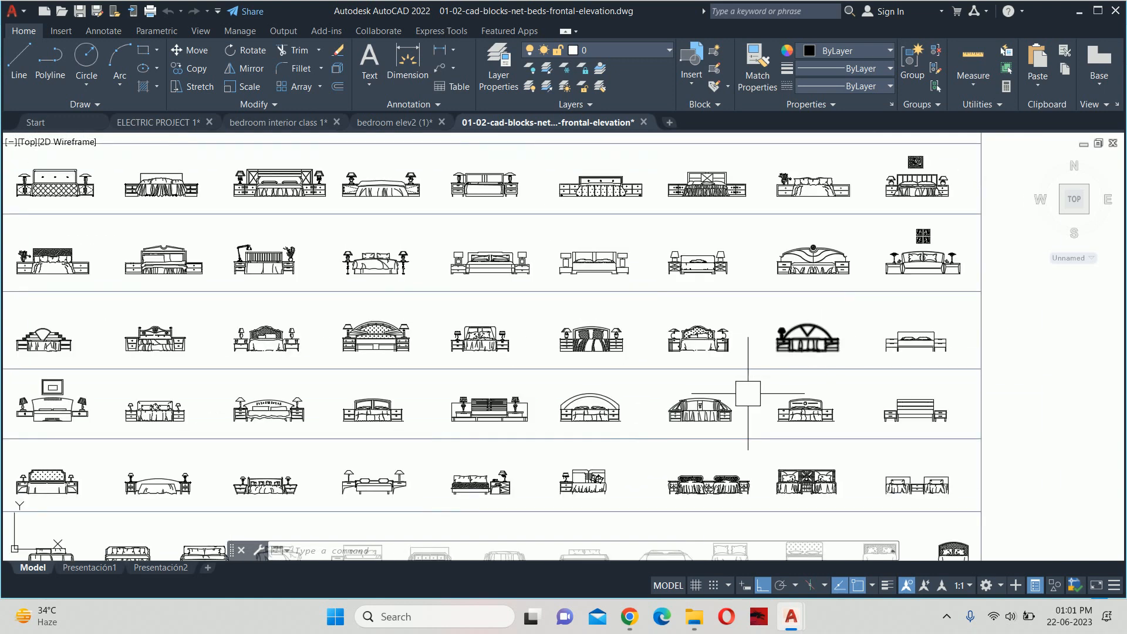
middle_drag(454, 469, 513, 363)
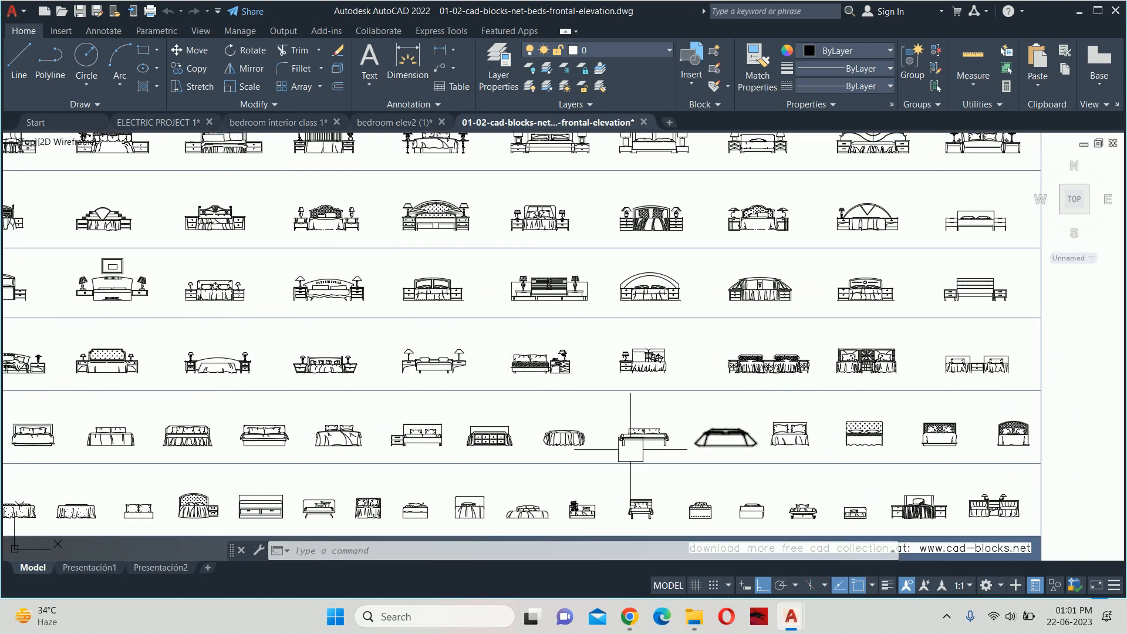
middle_drag(503, 452, 660, 431)
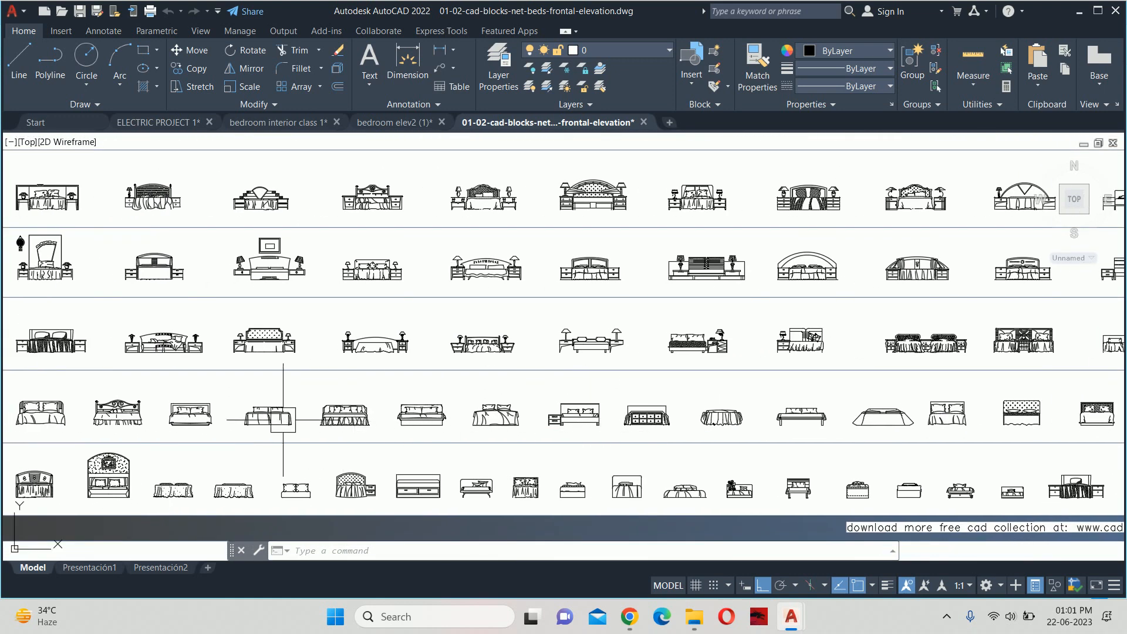
scroll(186, 415, up, 10)
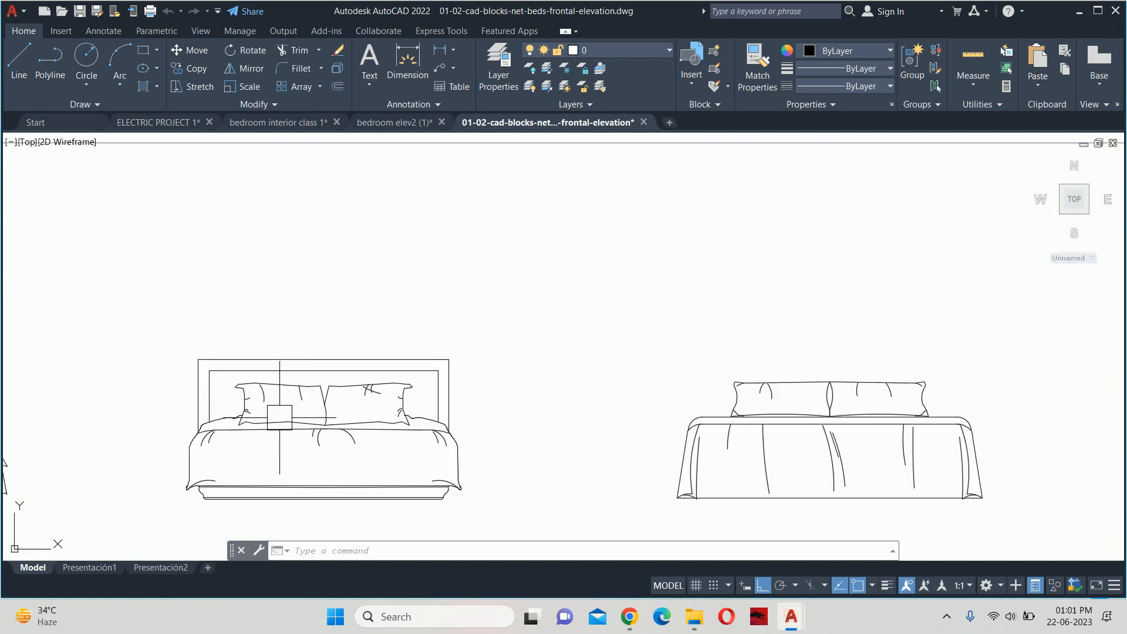
scroll(270, 416, down, 8)
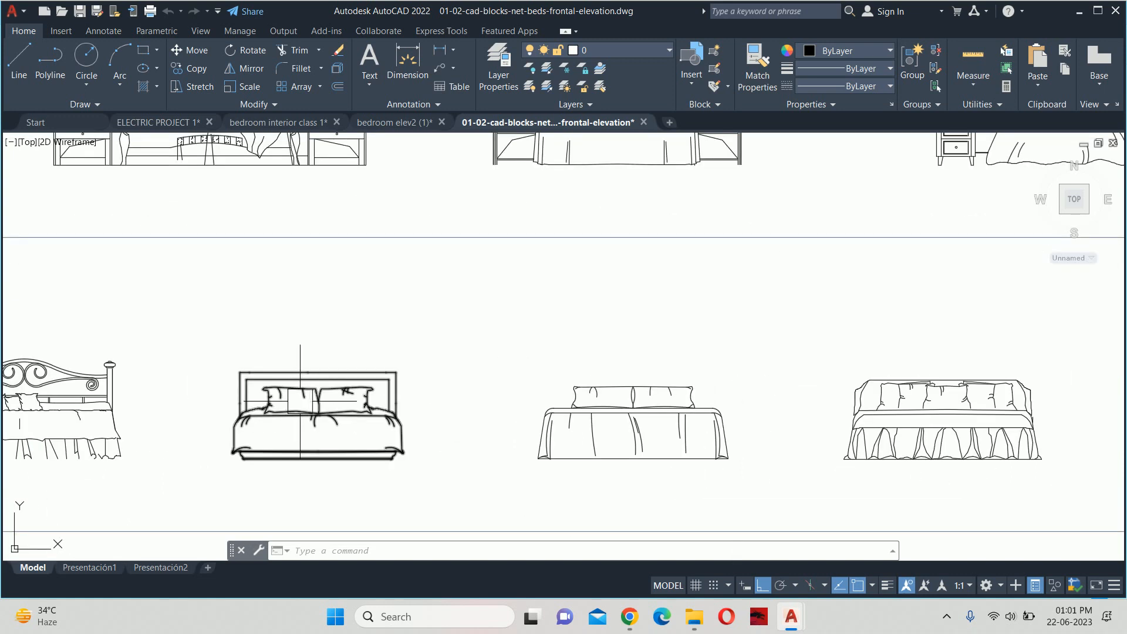
scroll(297, 377, up, 4)
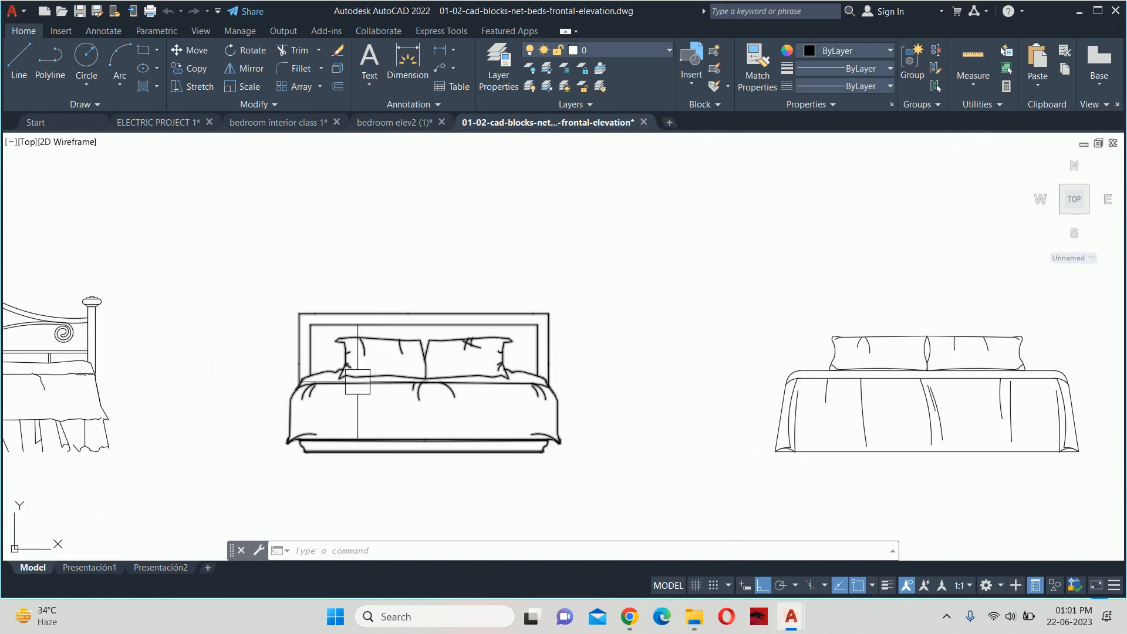
Copy the double bed with the plain rectangular framed headboard and two pillows to the empty area beside the block sheet
text(co)
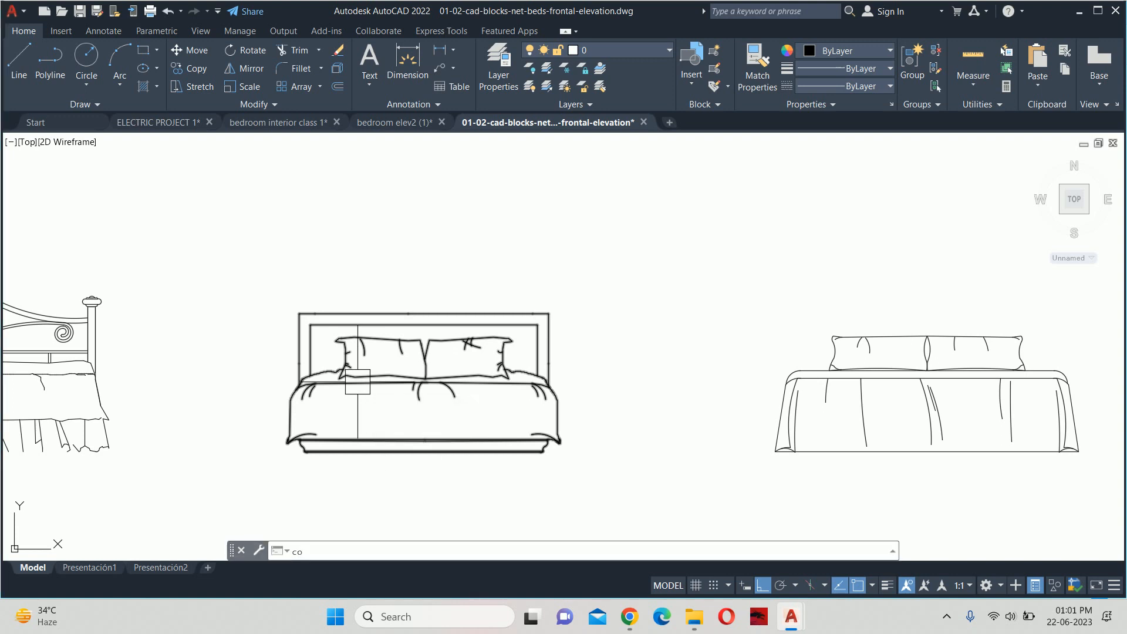
key(Return)
click(348, 388)
key(Return)
click(343, 380)
scroll(631, 399, down, 4)
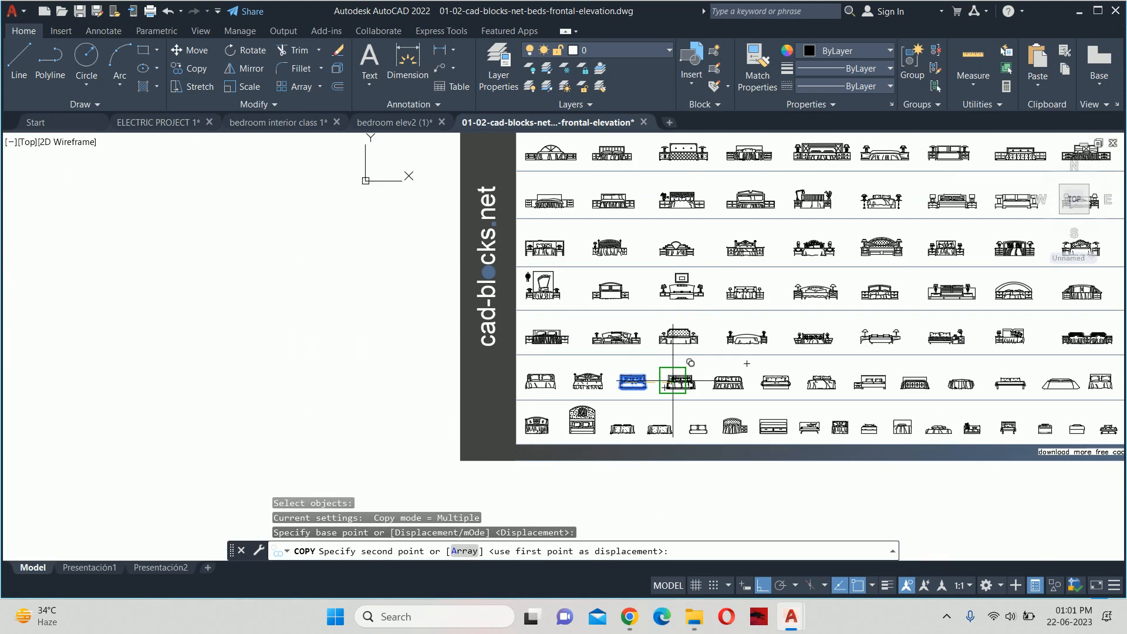
scroll(545, 359, up, 1)
middle_drag(545, 358, 150, 364)
click(734, 386)
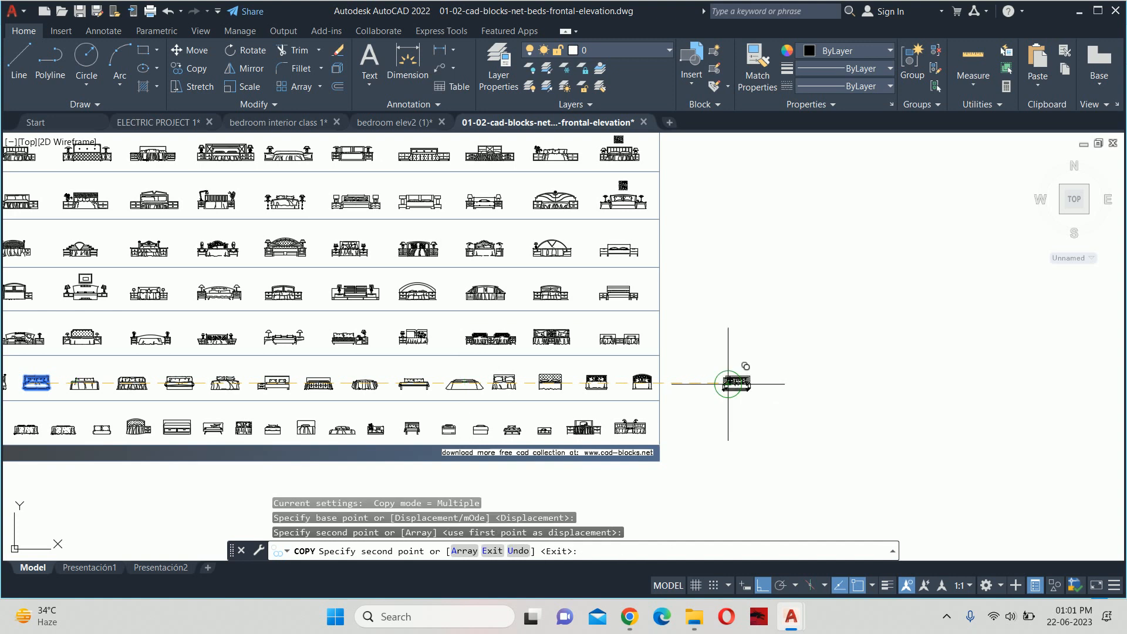
key(Escape)
key(Escape)
key(Escape)
Explode the copied bed block outside the sheet into separate linework
scroll(611, 406, up, 2)
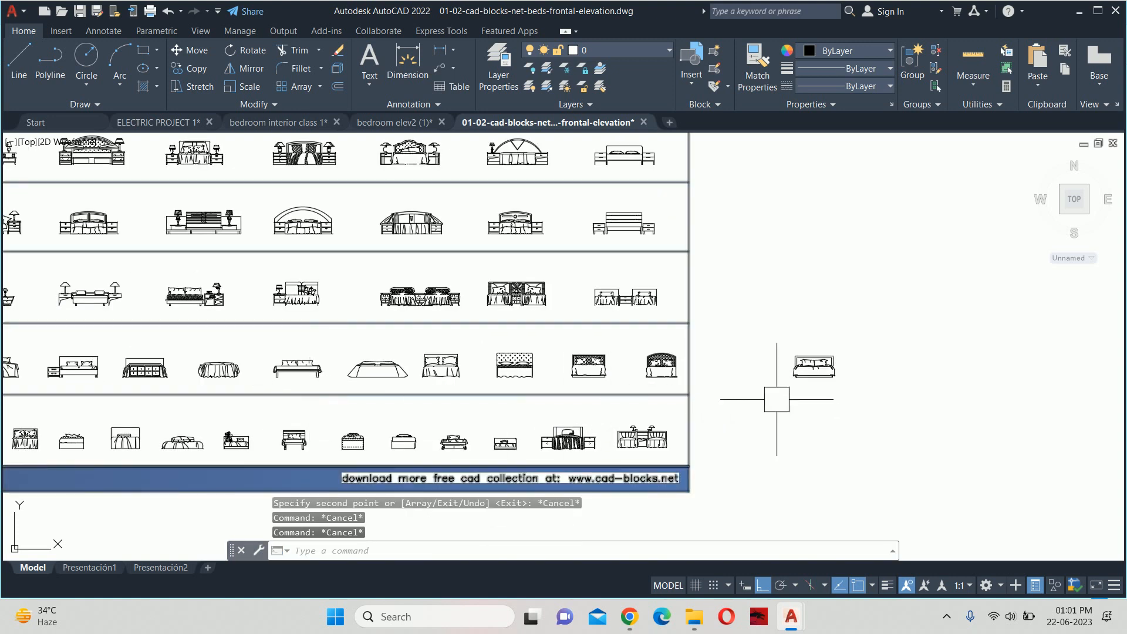
scroll(851, 380, up, 5)
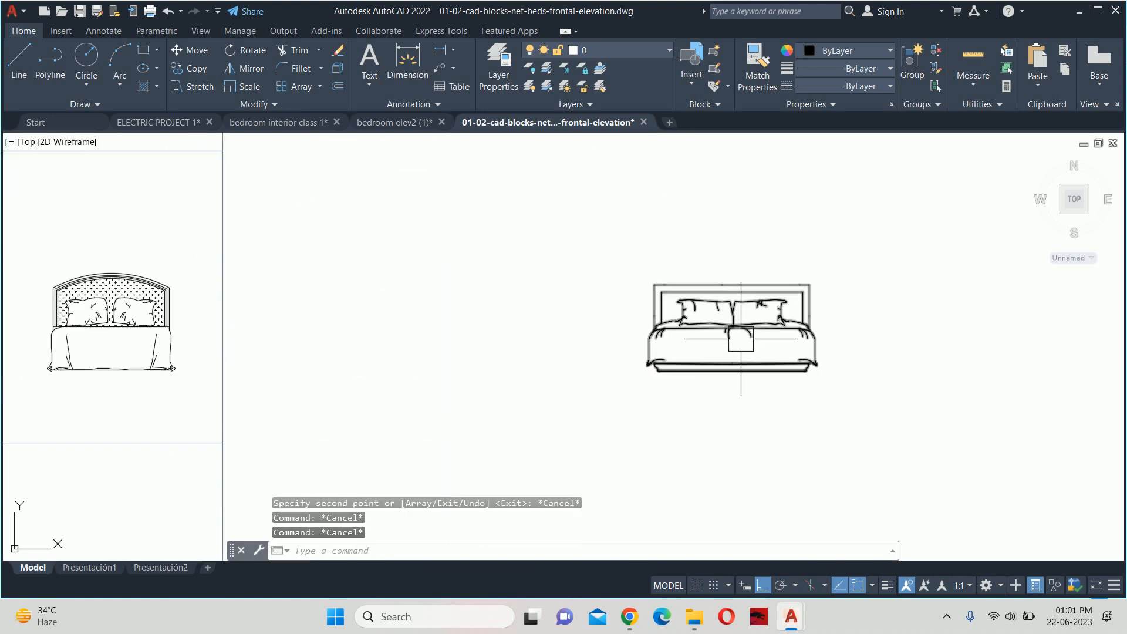
click(724, 329)
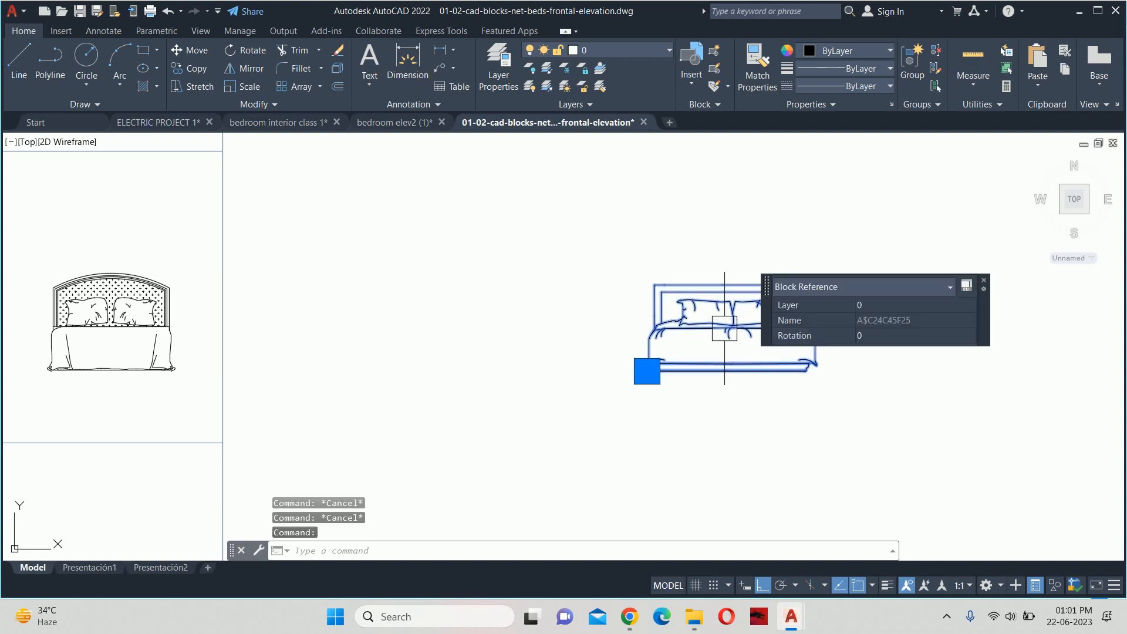
key(Escape)
text(x)
key(Return)
click(732, 339)
key(Return)
scroll(702, 323, up, 6)
key(Escape)
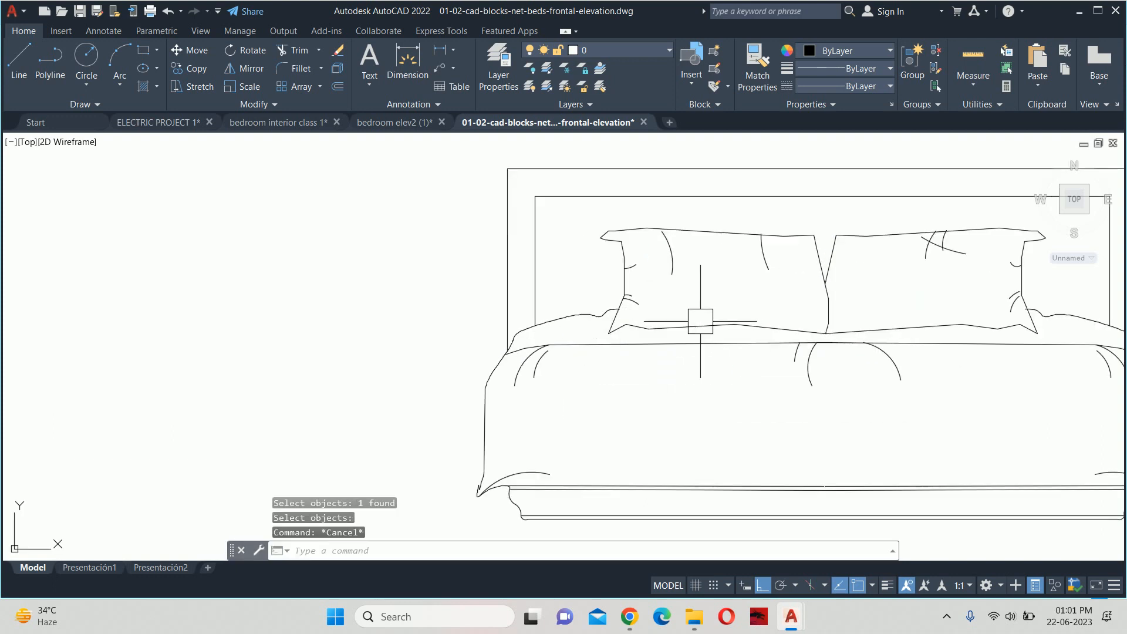
key(Escape)
Copy all the linework of the exploded bed to the clipboard
scroll(700, 321, down, 5)
click(506, 225)
click(1030, 482)
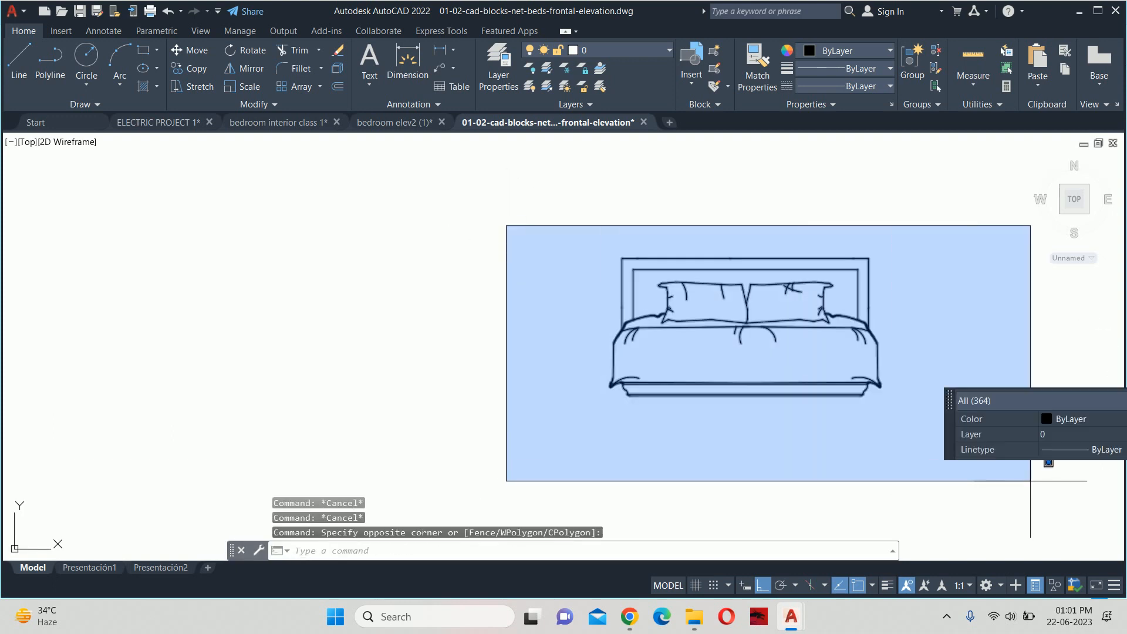
key(ctrl+c)
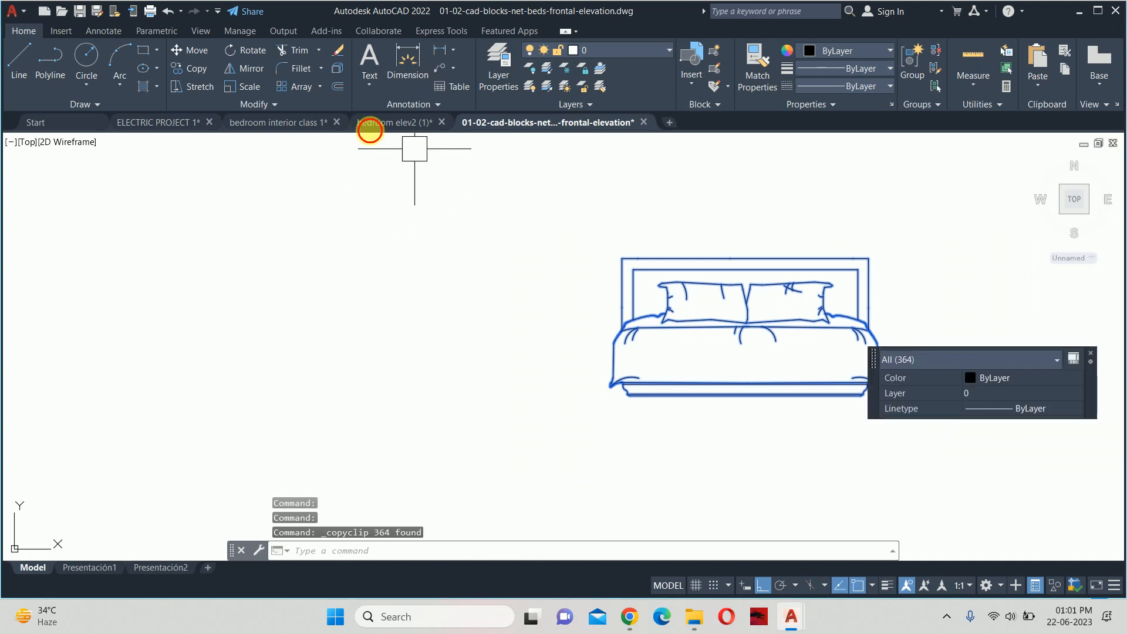
Paste the bed linework into the bedroom interior class 1 drawing, beside the bed-wall elevation with the door
click(163, 118)
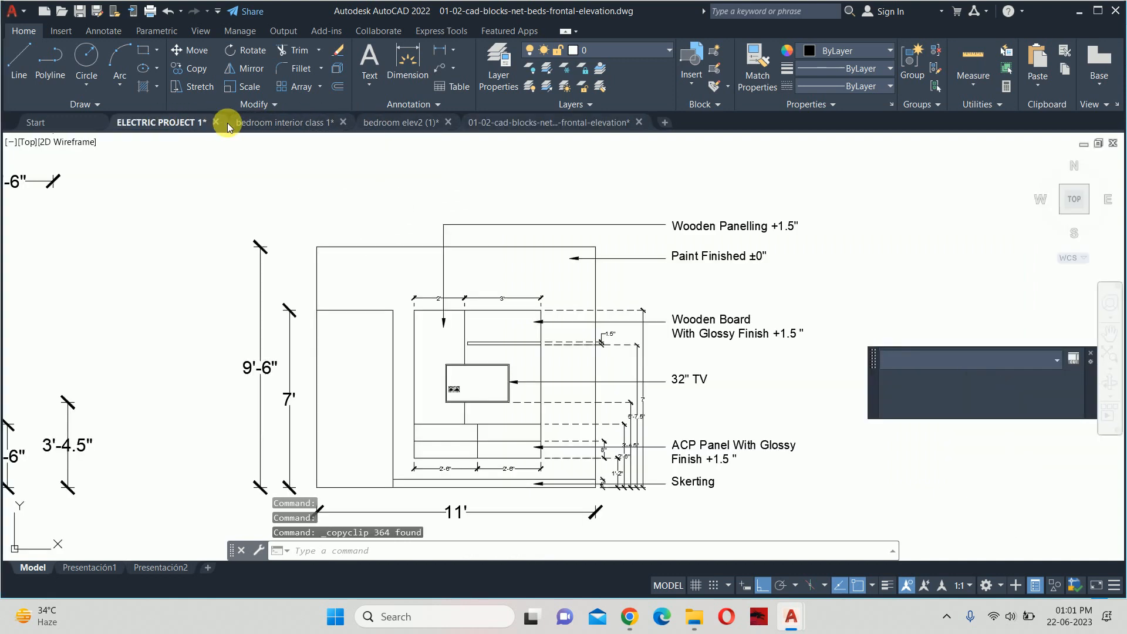
click(255, 122)
scroll(390, 262, down, 5)
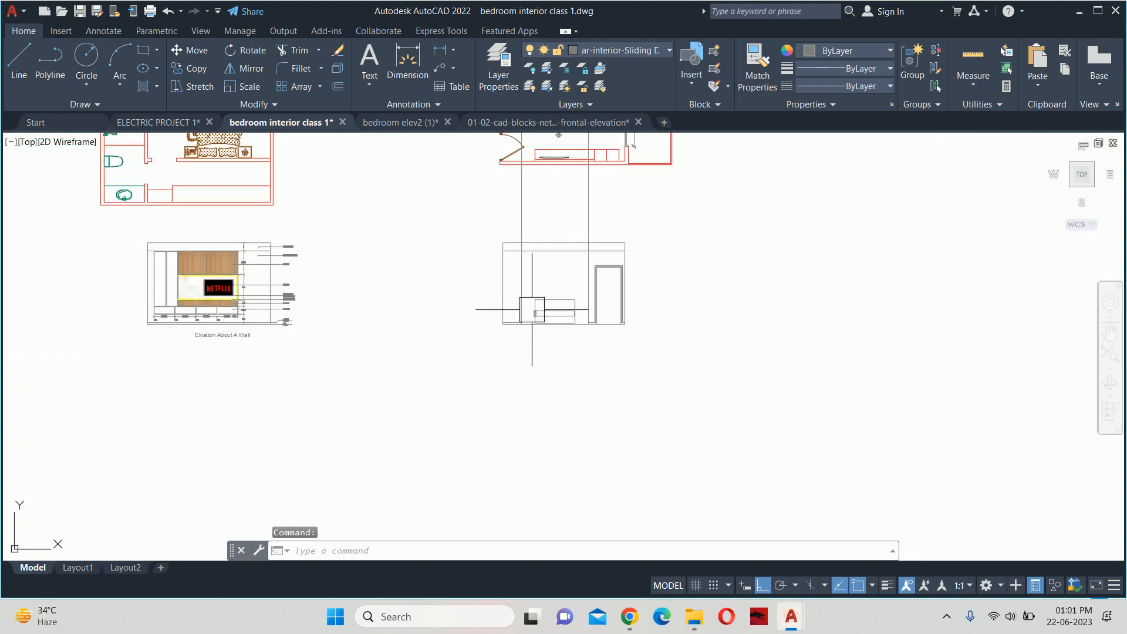
scroll(534, 317, up, 3)
key(ctrl+v)
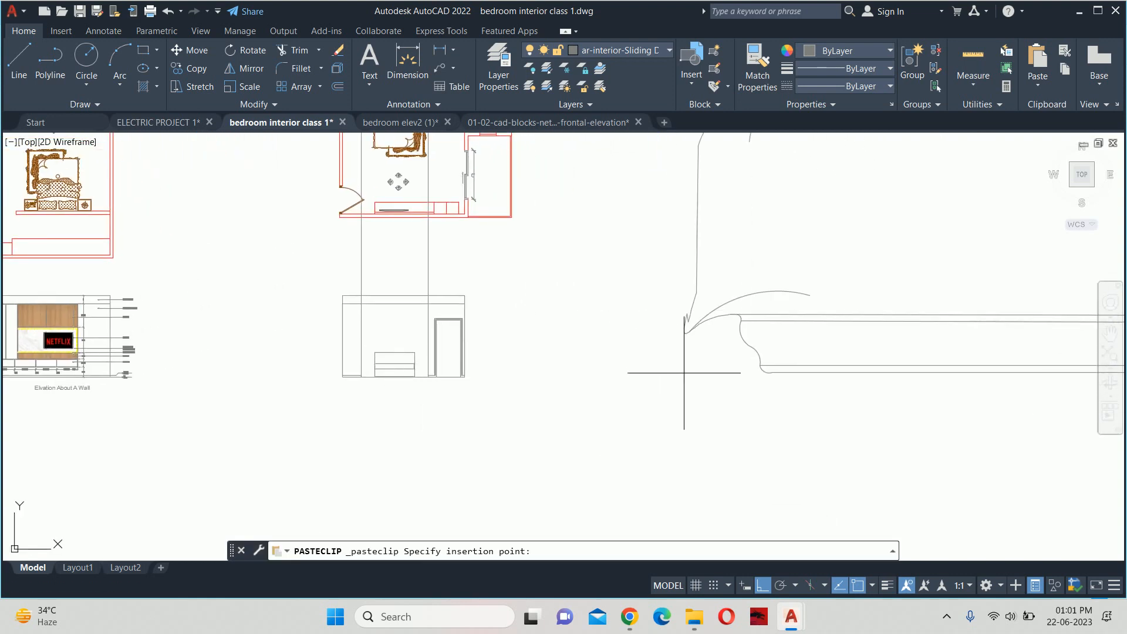
click(640, 375)
key(Escape)
key(Escape)
key(Escape)
Scale the pasted bed by reference, using a reference length of 25.4 and a new length of 1
text(sc)
key(Return)
scroll(687, 393, down, 8)
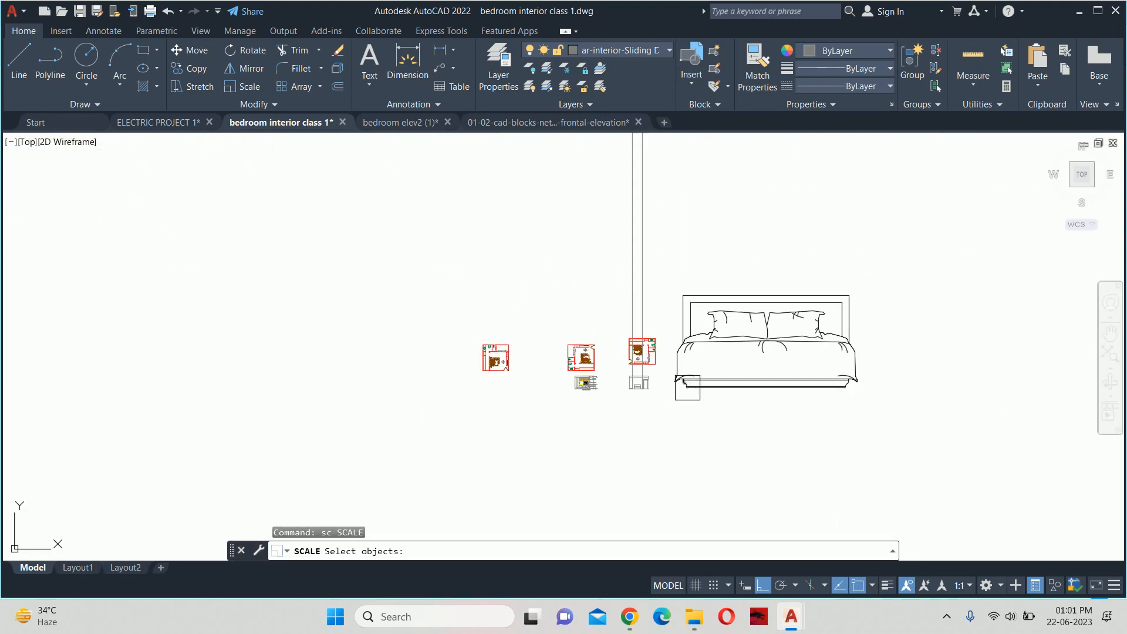
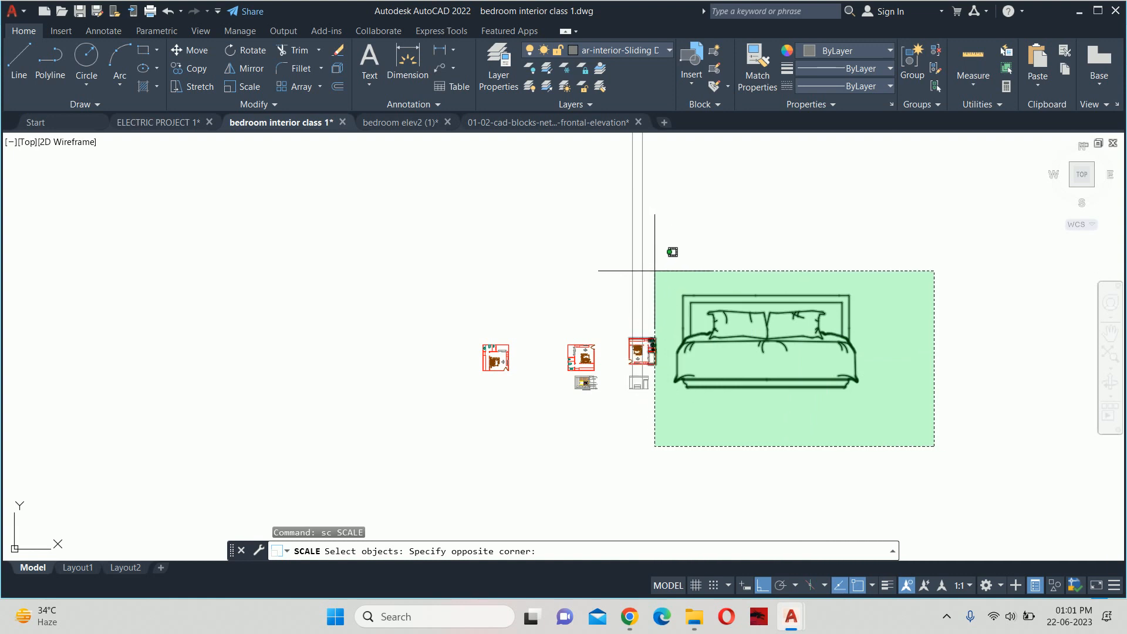
click(661, 272)
key(Return)
scroll(728, 370, up, 4)
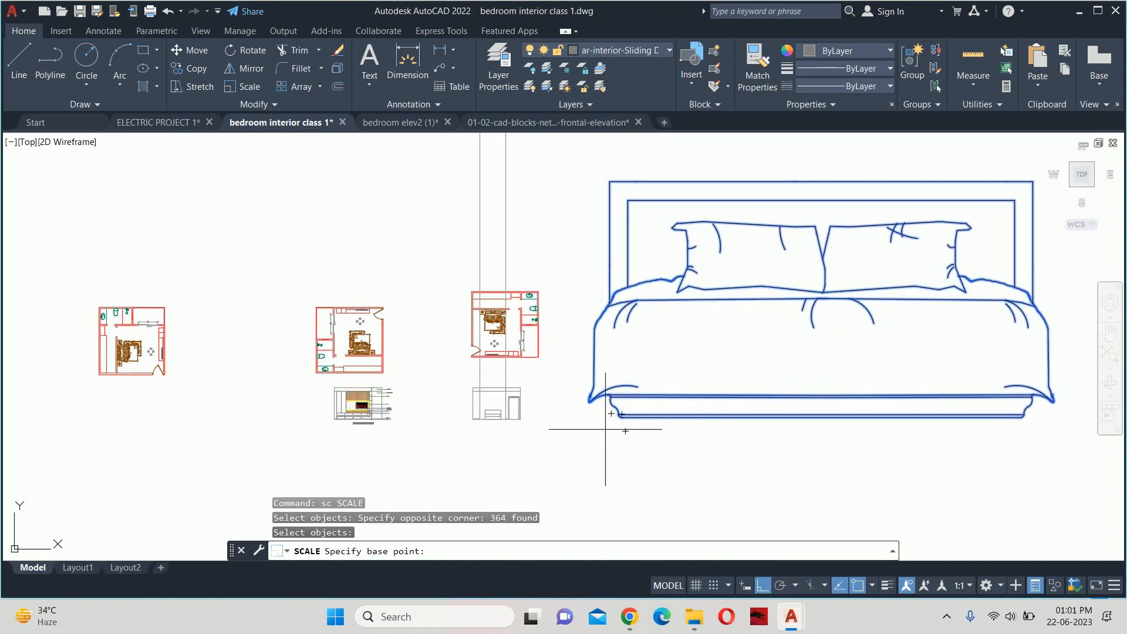
click(625, 430)
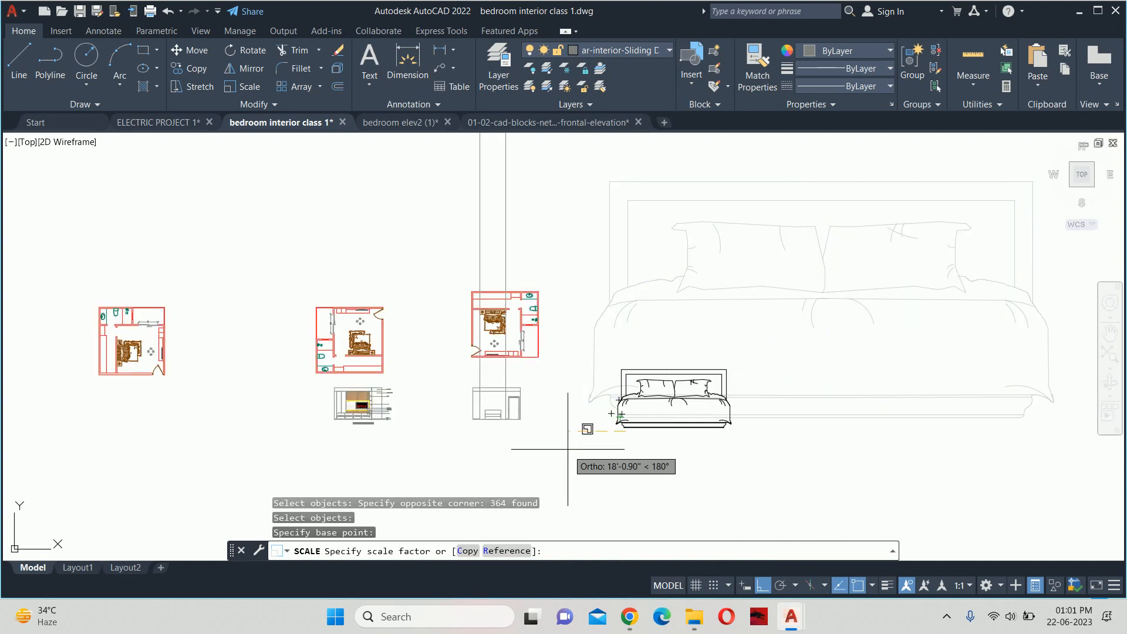
text(r)
key(Return)
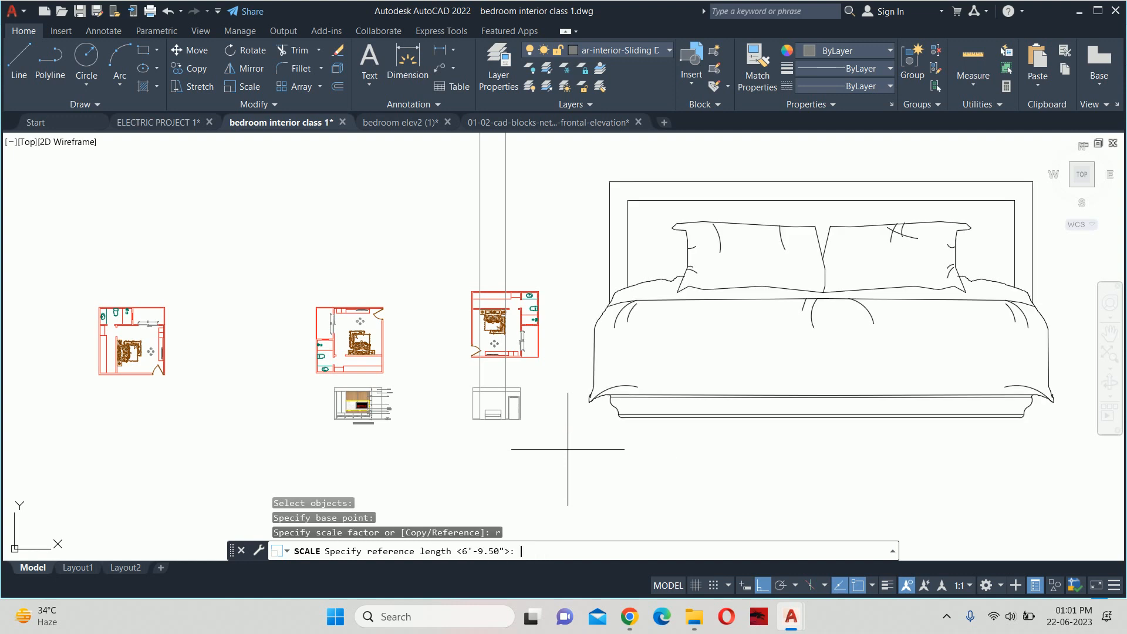
text(25.4)
key(Return)
text(1)
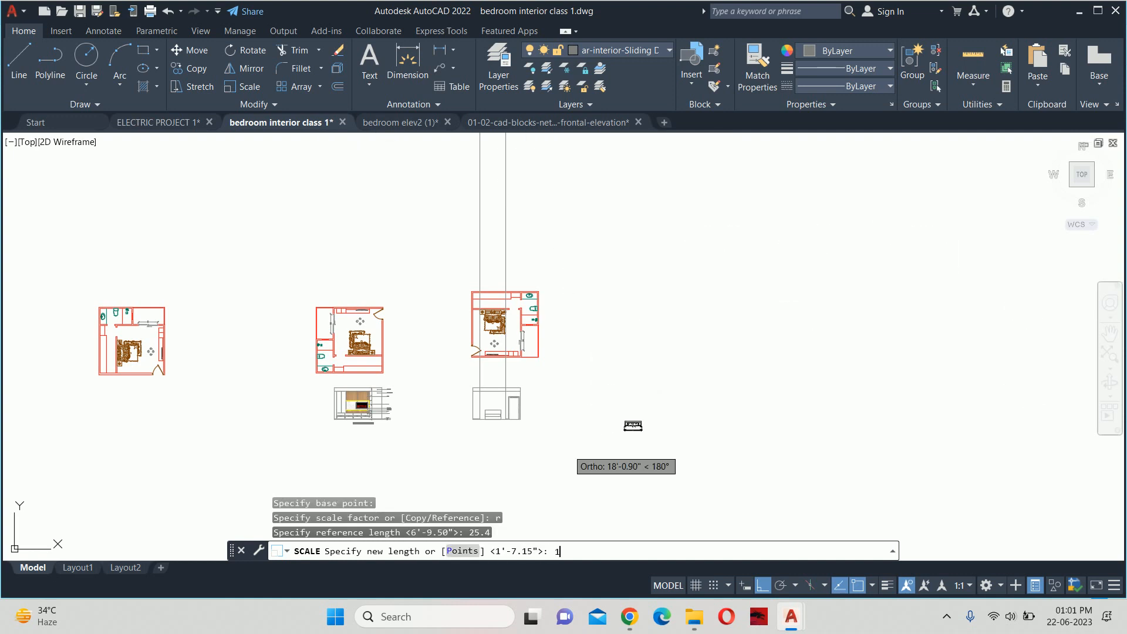
key(Return)
key(Escape)
key(Escape)
key(Escape)
Move the scaled bed horizontally so it sits close beside the bed-wall elevation
scroll(603, 432, up, 5)
text(m)
key(Return)
click(829, 473)
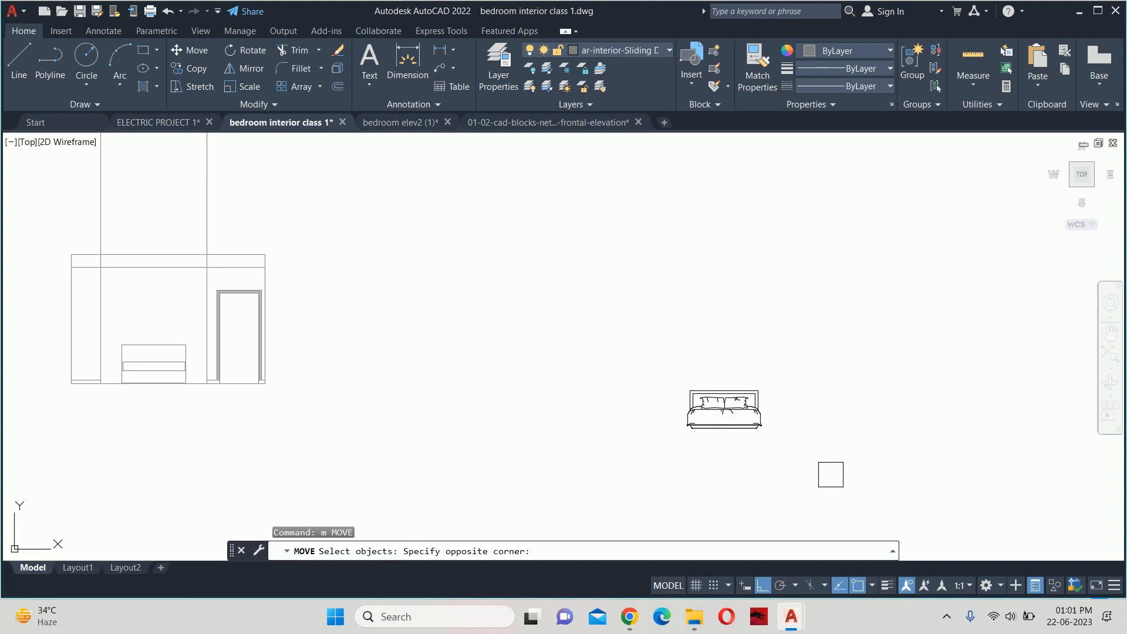
click(645, 345)
key(Return)
click(702, 299)
click(376, 289)
Move the bed straight up from its position beside the bed-wall elevation
key(Return)
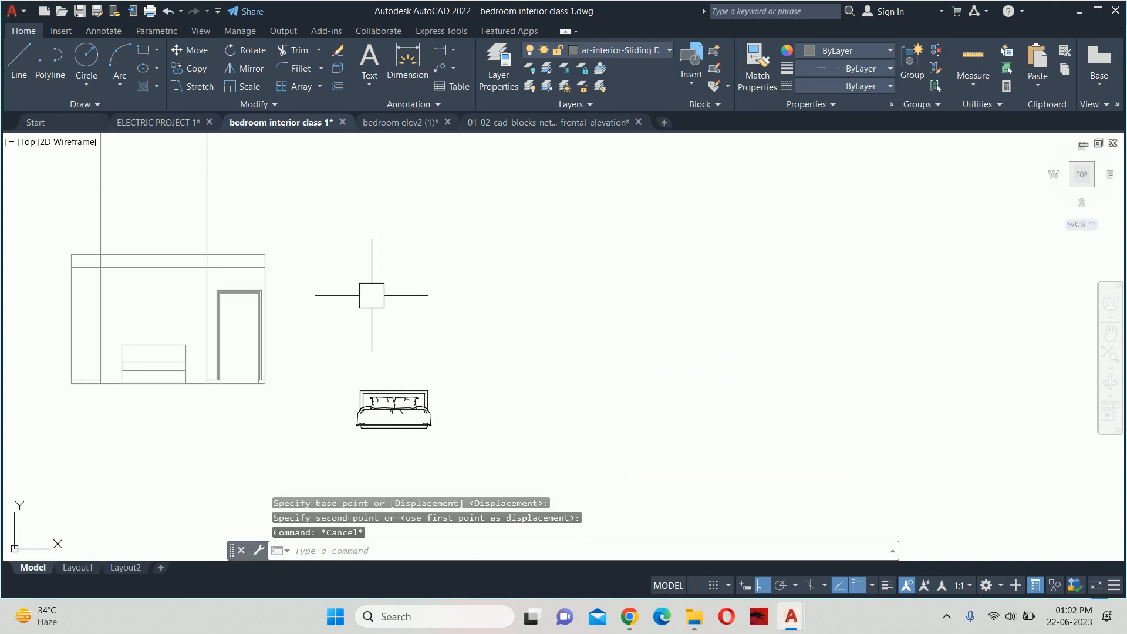
scroll(420, 402, up, 3)
click(229, 342)
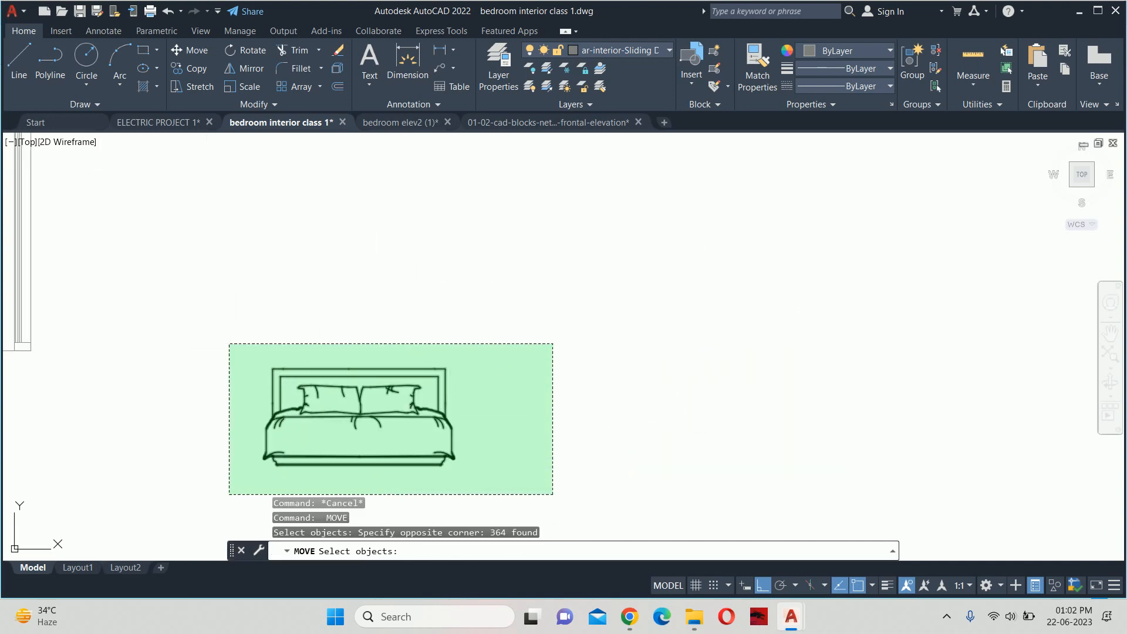
key(Return)
click(229, 340)
click(242, 209)
key(Escape)
key(Escape)
key(Escape)
scroll(322, 233, up, 4)
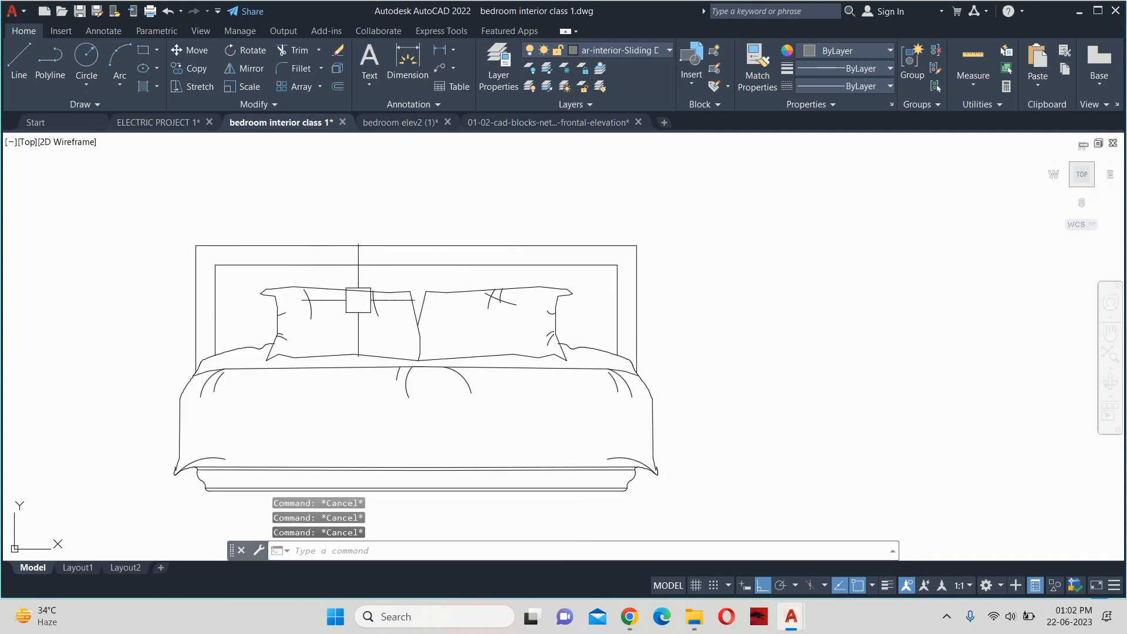
Start a copy of the bed linework and select both pillows inside the headboard
text(co)
key(Return)
scroll(562, 360, up, 4)
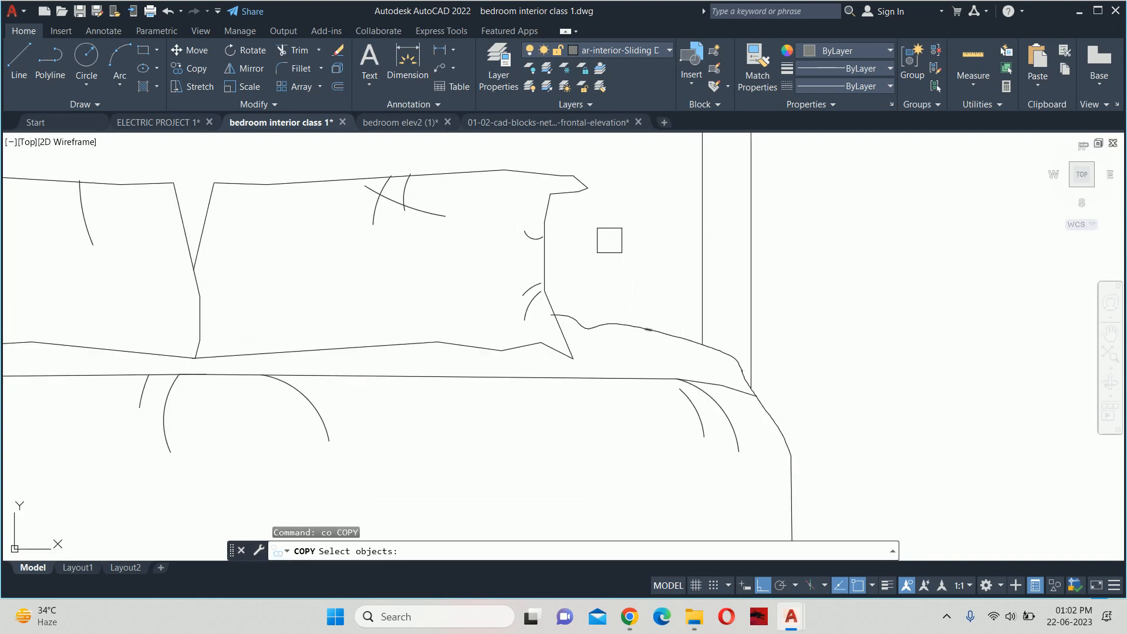
scroll(590, 210, down, 3)
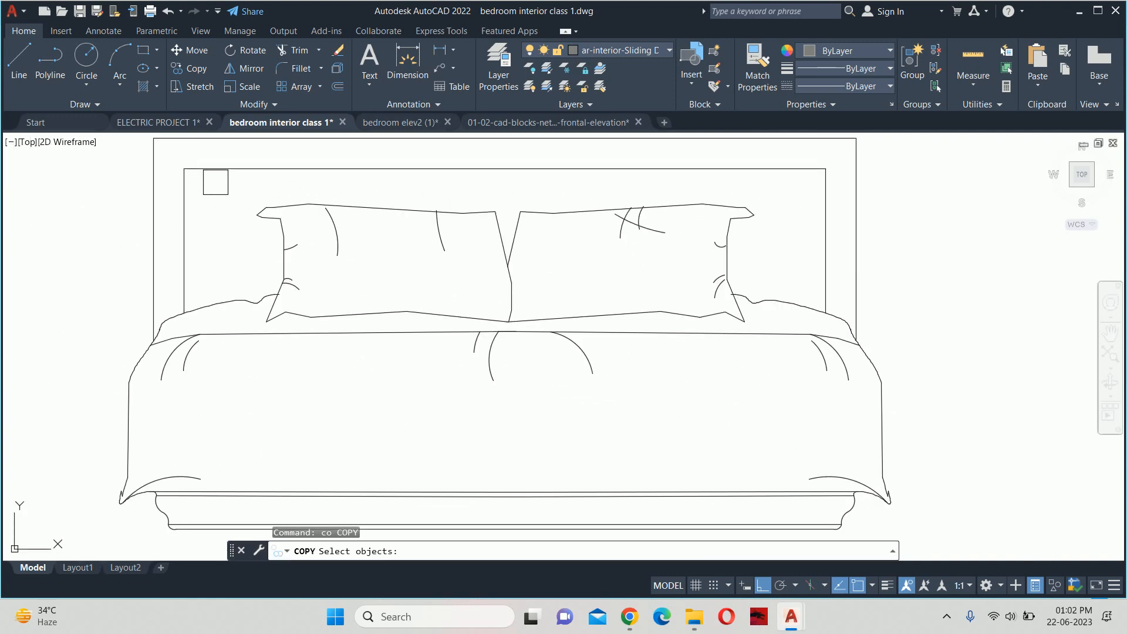
click(215, 182)
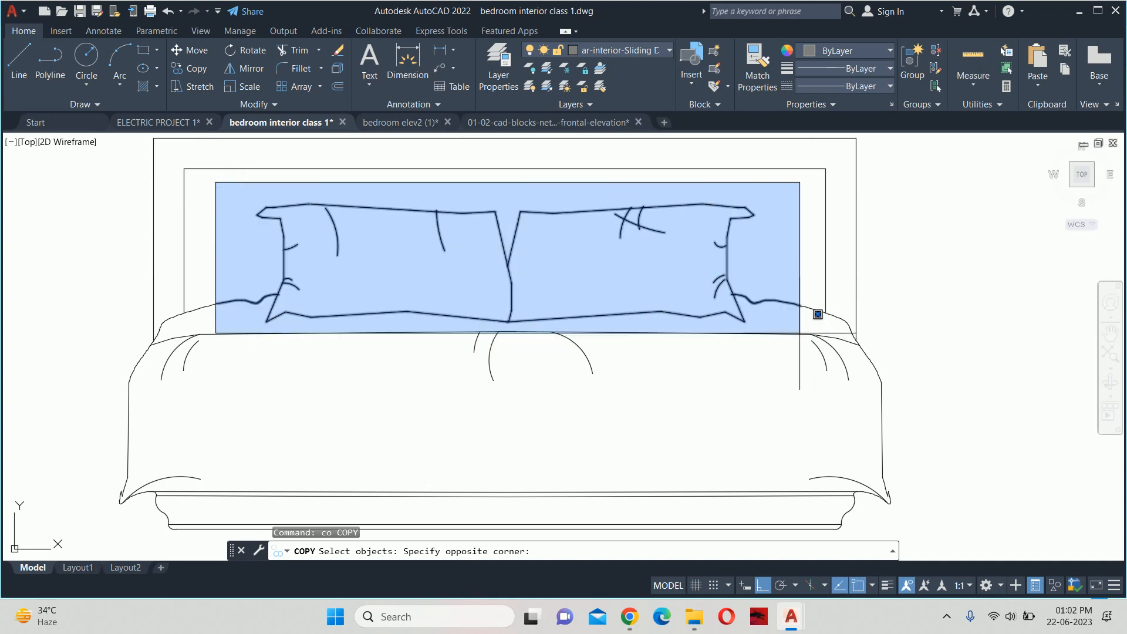
click(784, 312)
Add the blanket's folded outline at the bed's right end and both halves of its top edge to the copy selection
scroll(781, 311, up, 3)
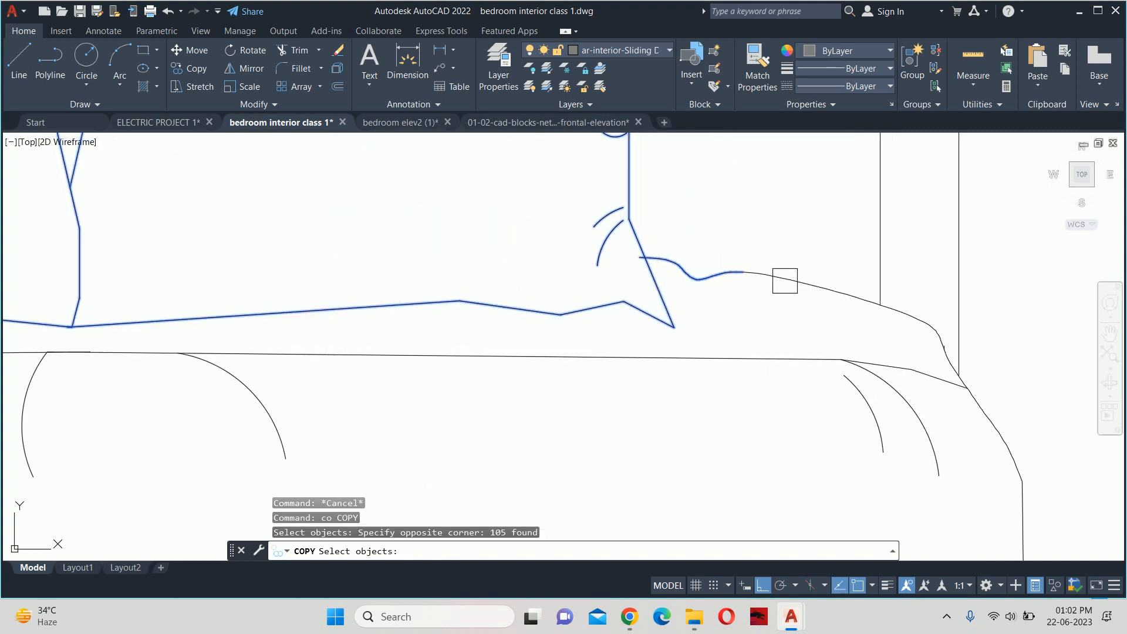
click(719, 310)
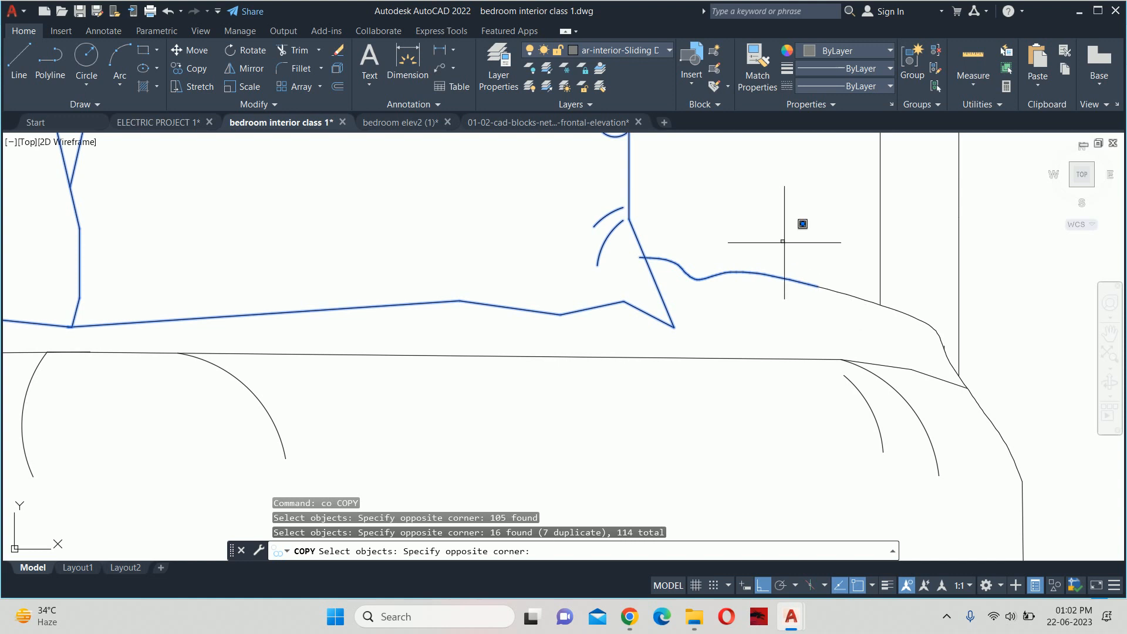
click(998, 405)
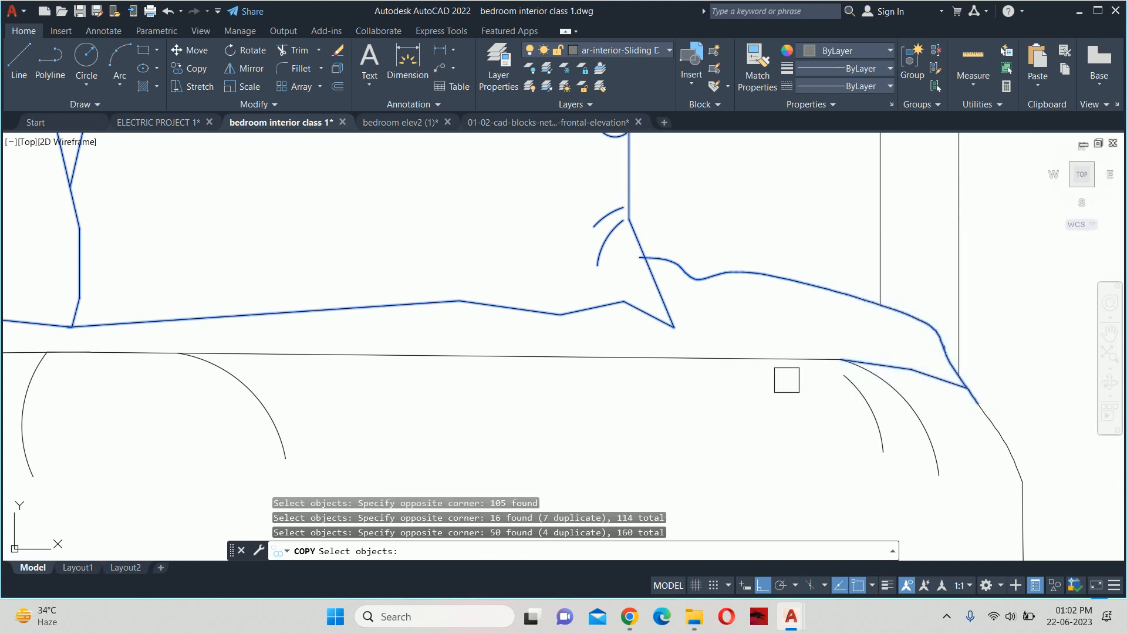
click(682, 359)
scroll(690, 369, down, 3)
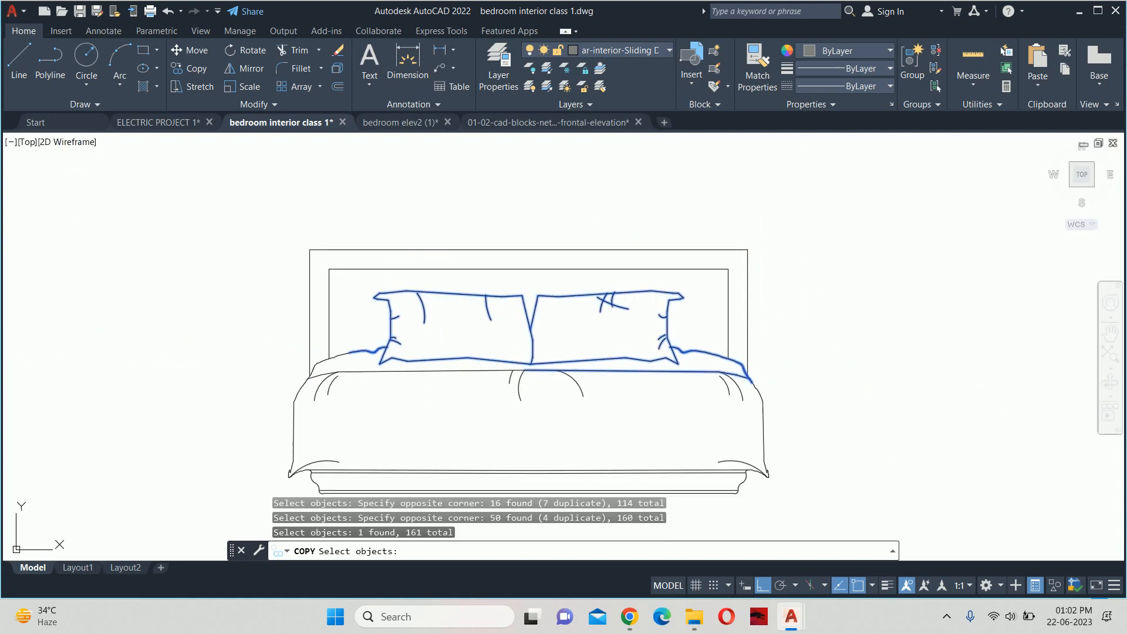
scroll(621, 378, up, 1)
click(621, 378)
Add the blanket's folded outline at the bed's left end, from the corner up to the pillow, to the copy selection
scroll(461, 378, up, 4)
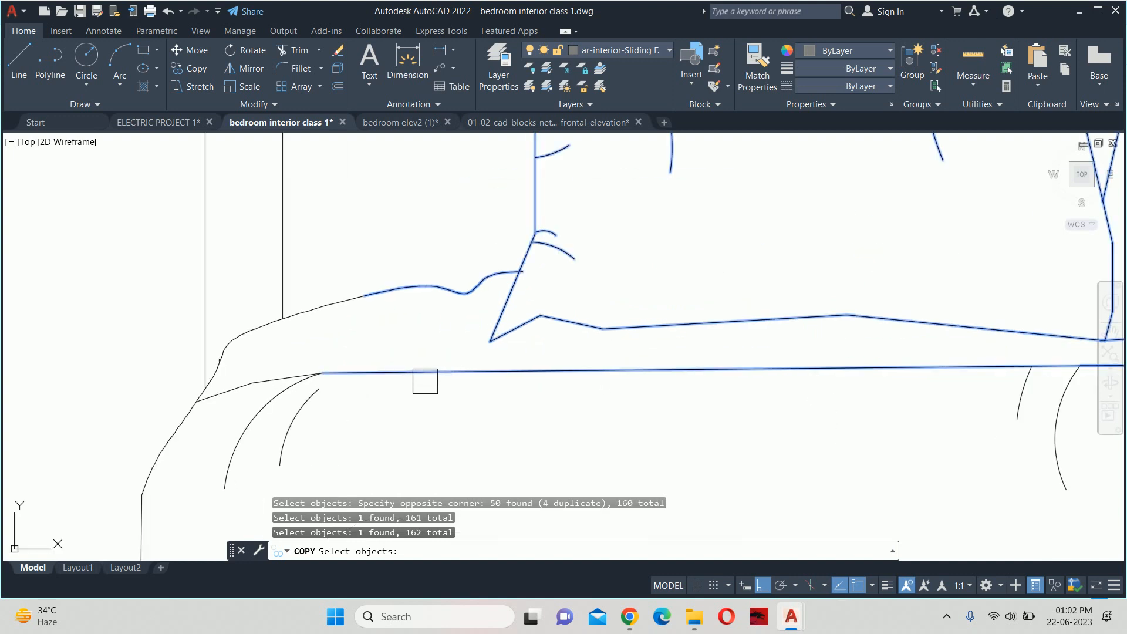
scroll(252, 383, up, 4)
click(301, 389)
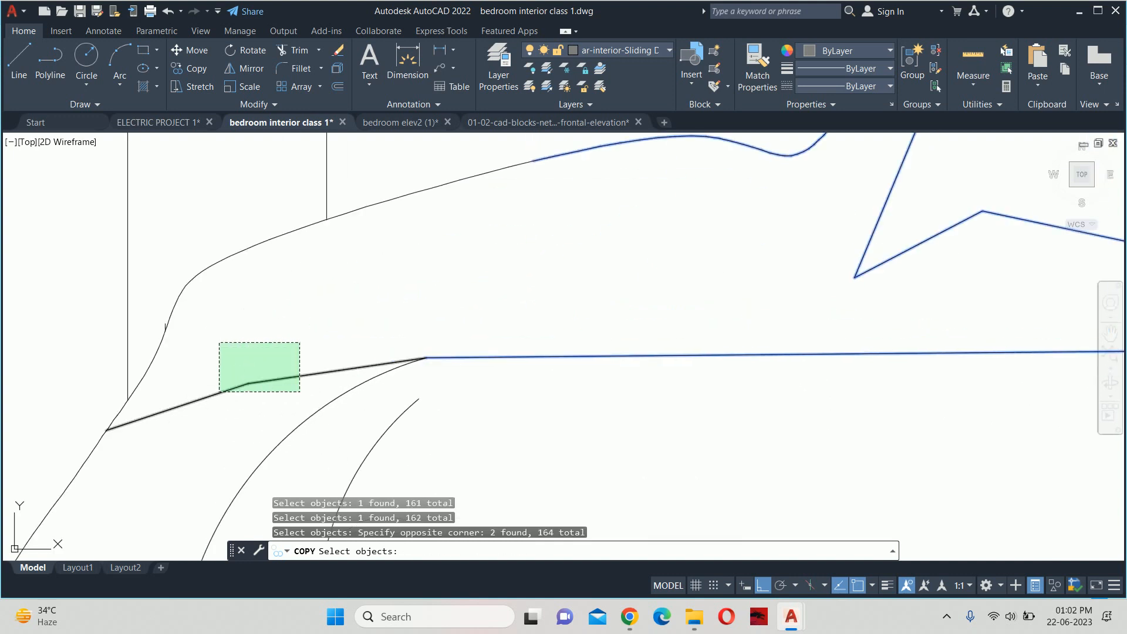
click(221, 347)
click(223, 354)
click(147, 285)
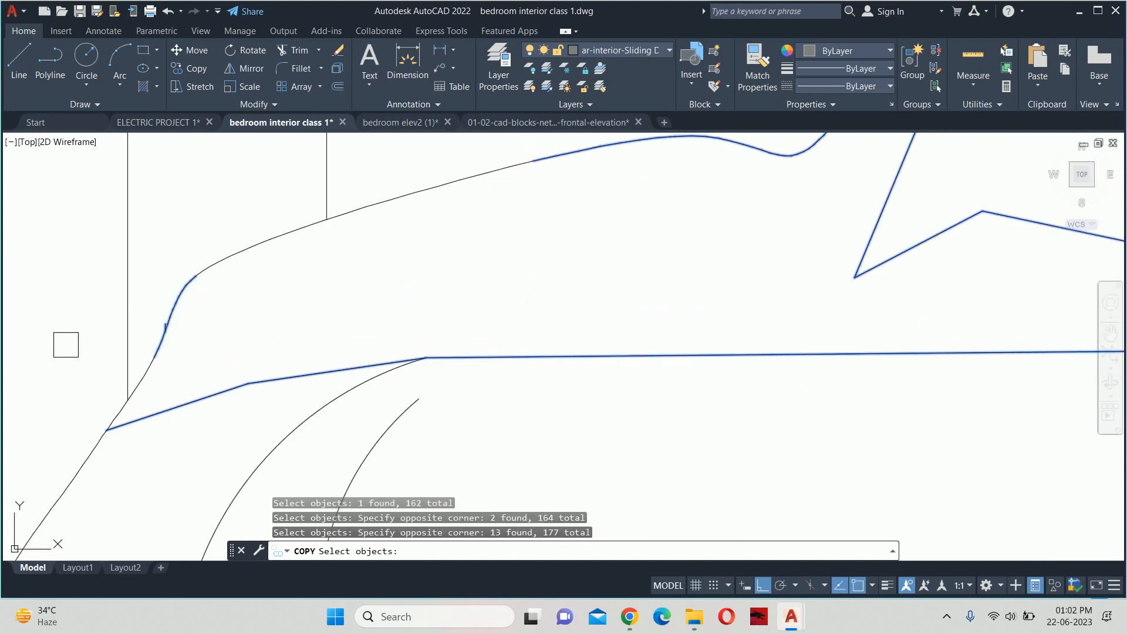
click(49, 320)
click(253, 431)
middle_drag(252, 365, 148, 479)
click(462, 368)
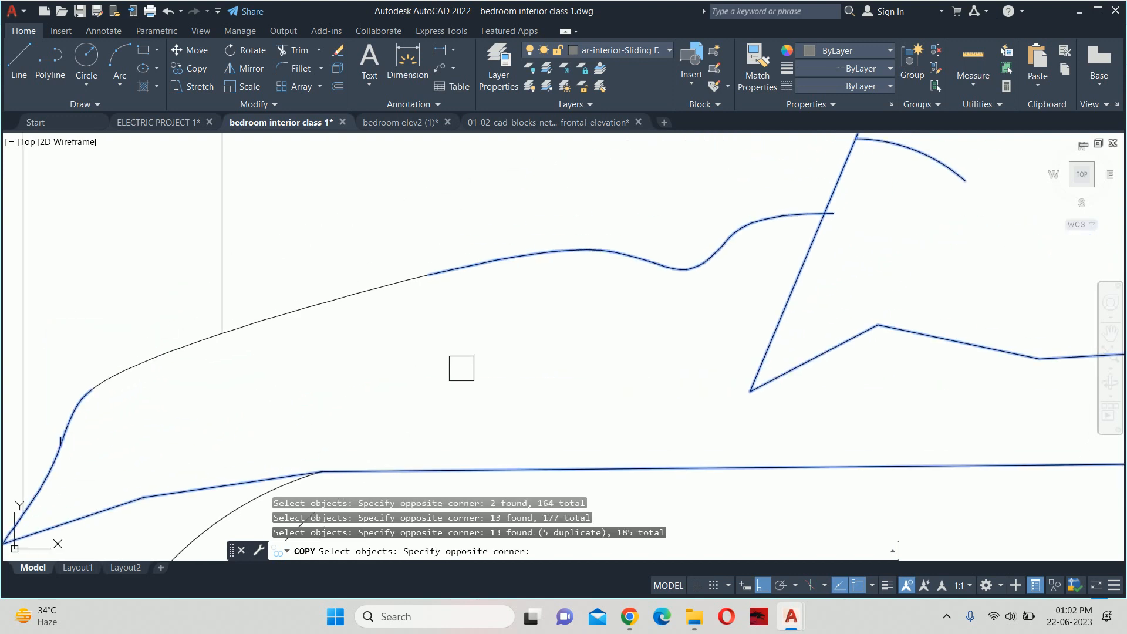
click(364, 238)
scroll(347, 248, down, 2)
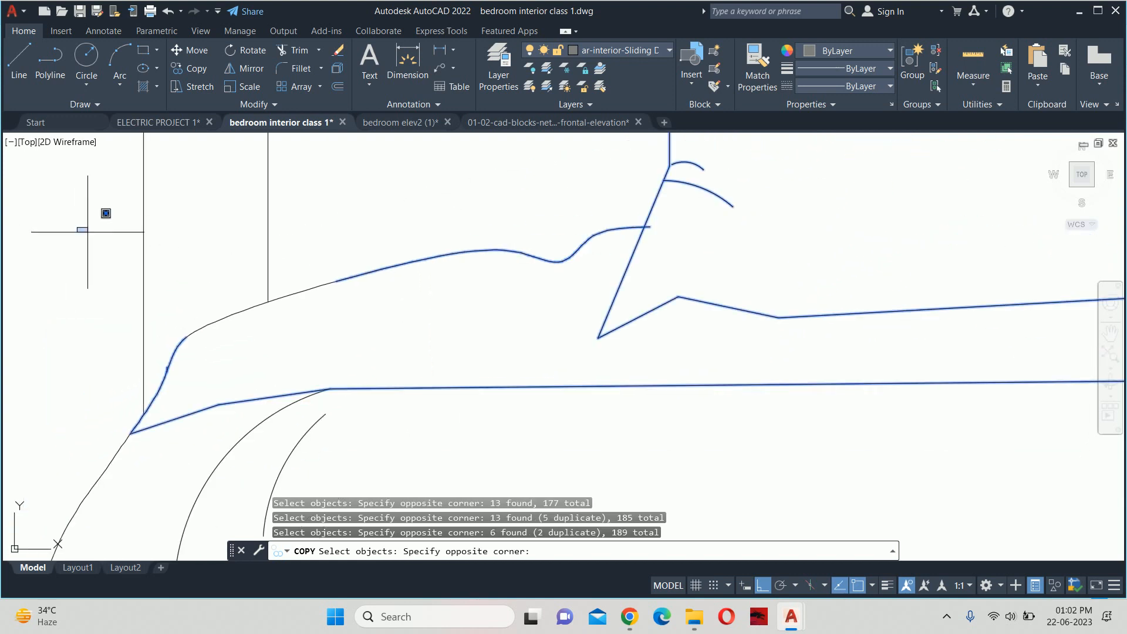
click(564, 334)
Add the blanket's side drops and pointed lower corners at both ends of the bed to the copy selection
scroll(569, 326, down, 8)
scroll(575, 318, up, 6)
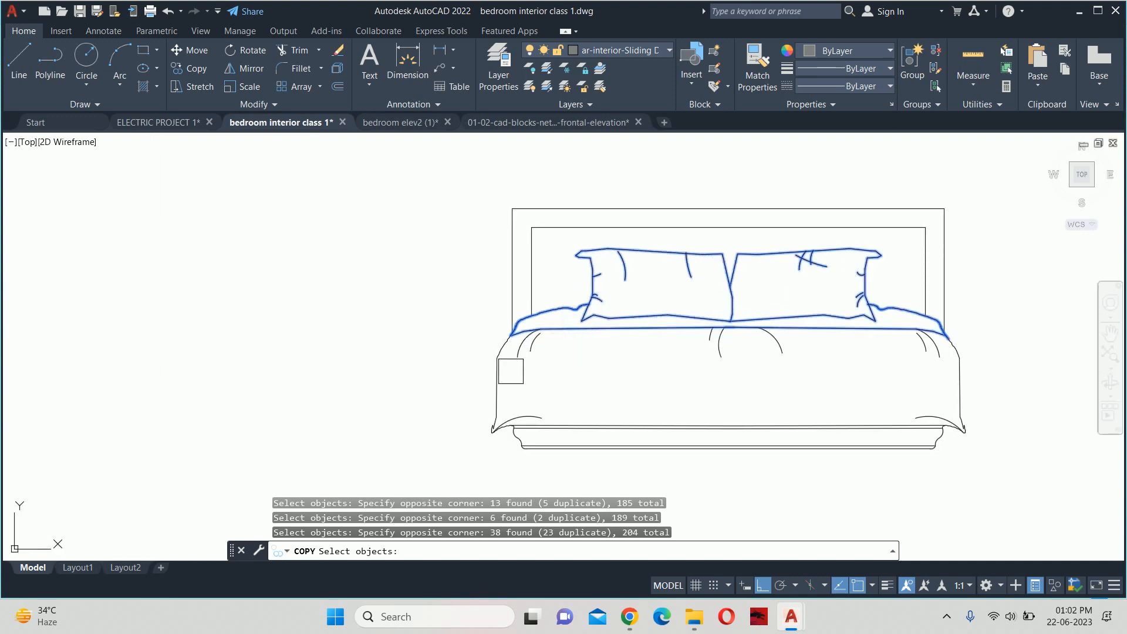
scroll(500, 464, up, 3)
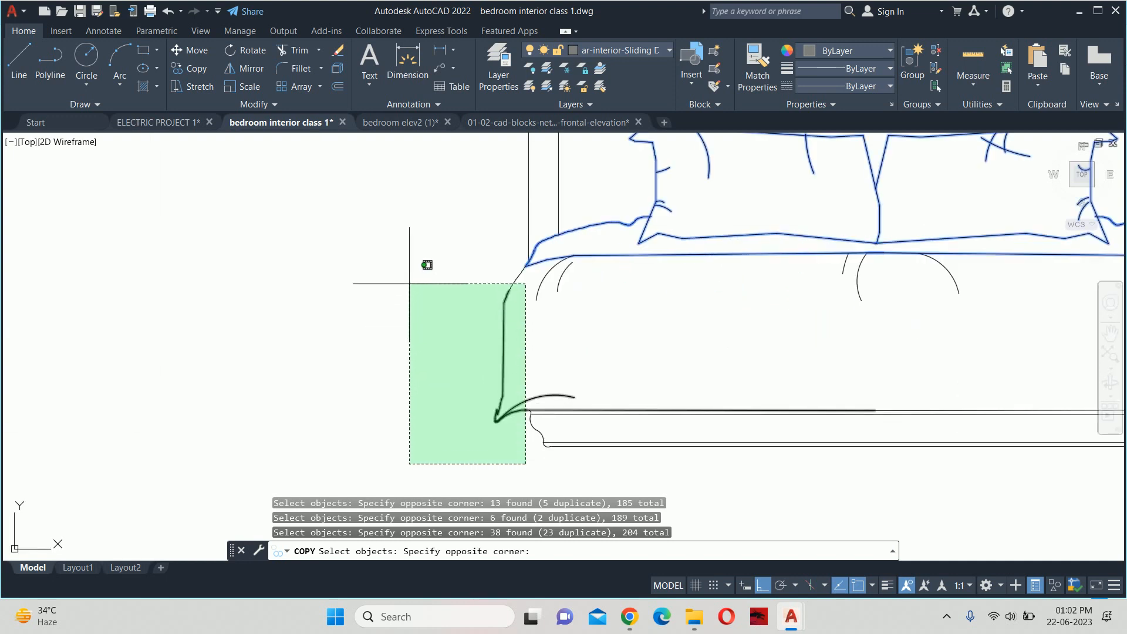
click(384, 268)
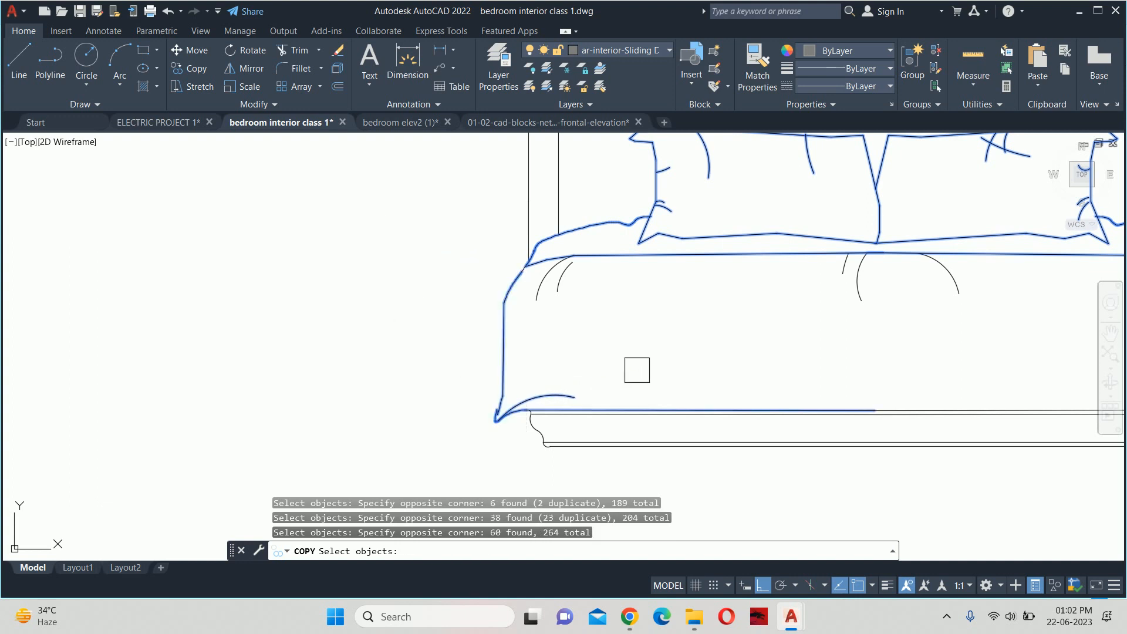
scroll(636, 369, down, 3)
scroll(530, 382, up, 3)
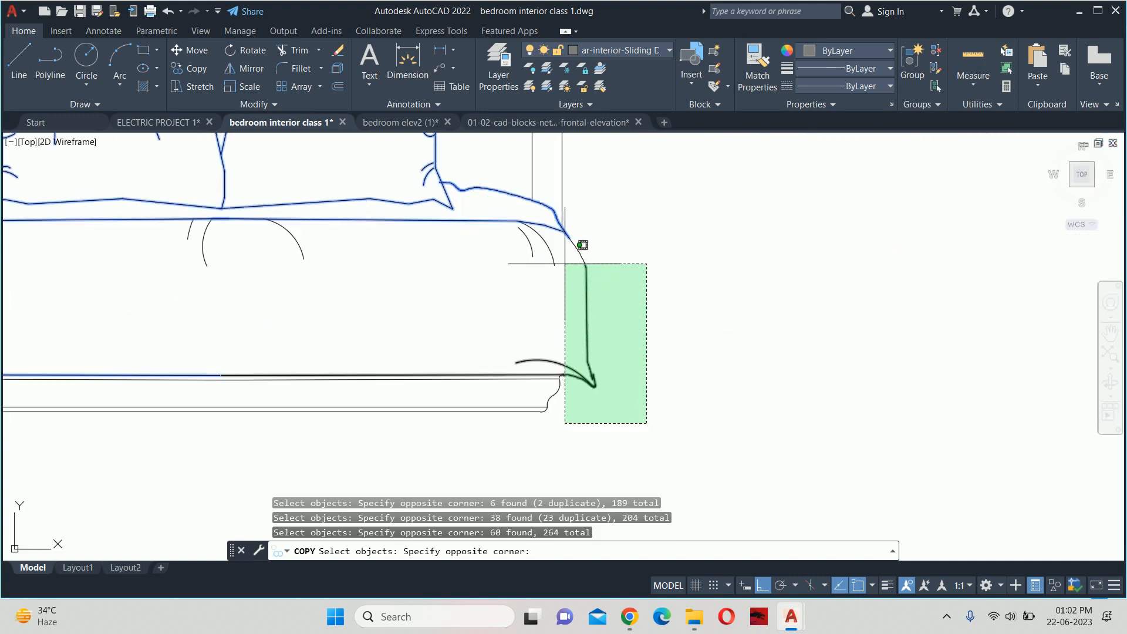
click(565, 265)
click(619, 228)
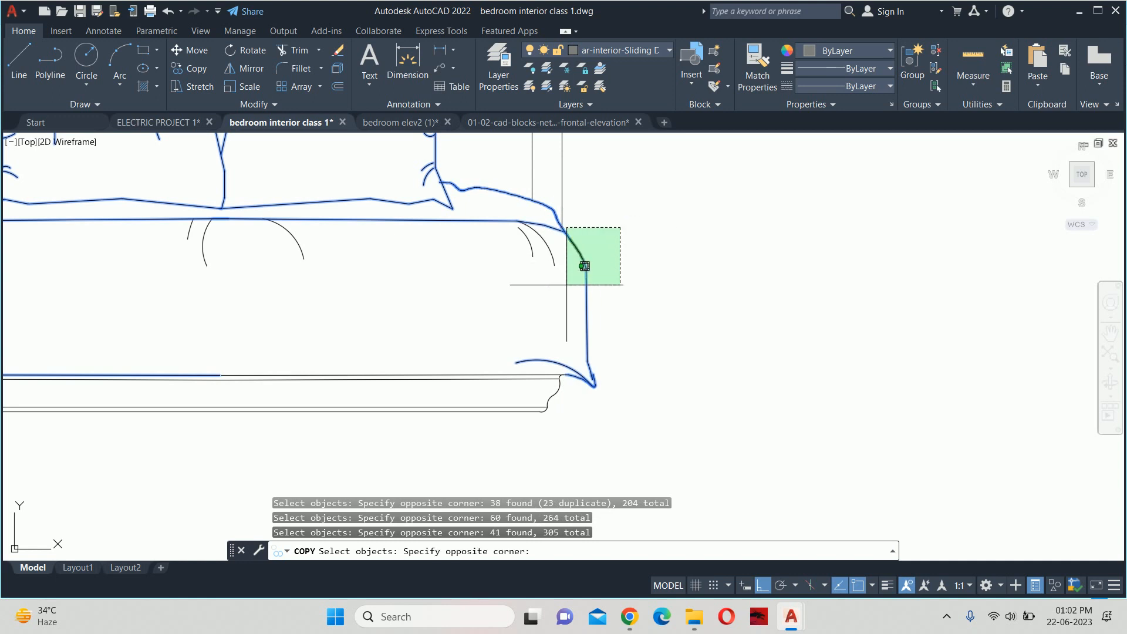
click(567, 285)
Add the crease arcs along the blanket's upper part, at both ends and in the middle, to the copy selection
scroll(565, 292, down, 5)
scroll(544, 293, up, 7)
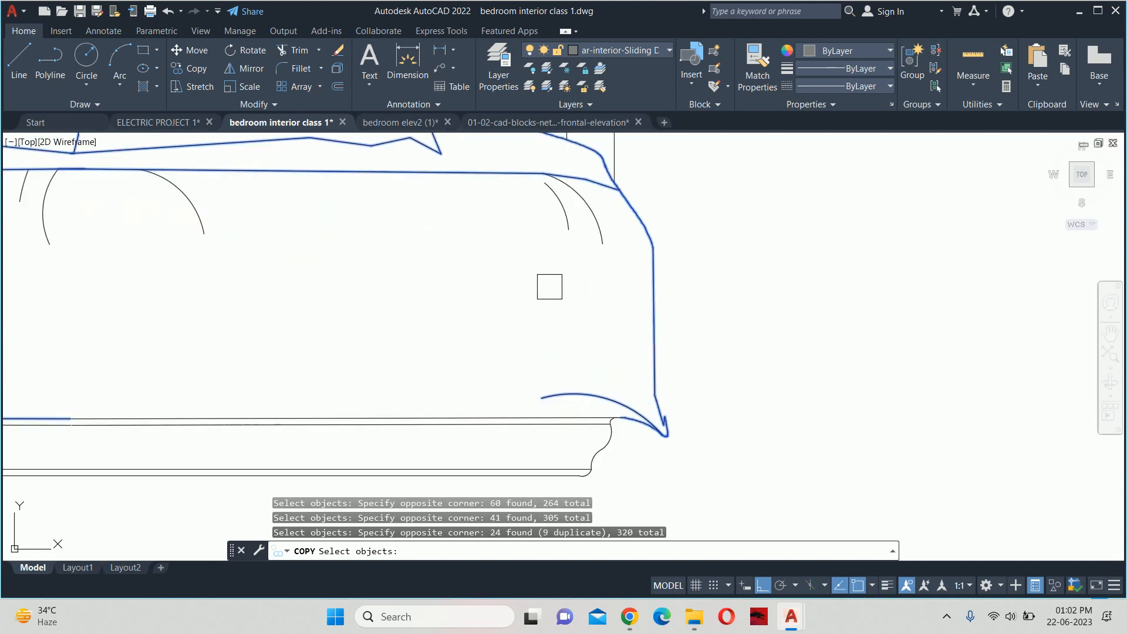
click(615, 281)
click(490, 201)
middle_drag(369, 259, 744, 306)
click(759, 354)
scroll(759, 353, down, 6)
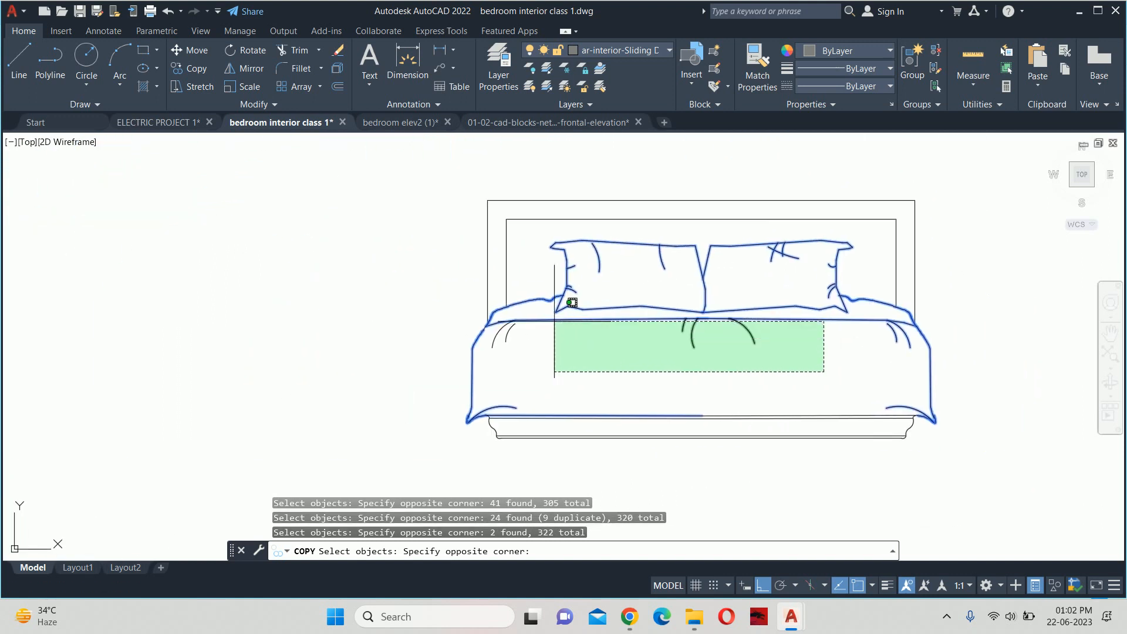
click(473, 324)
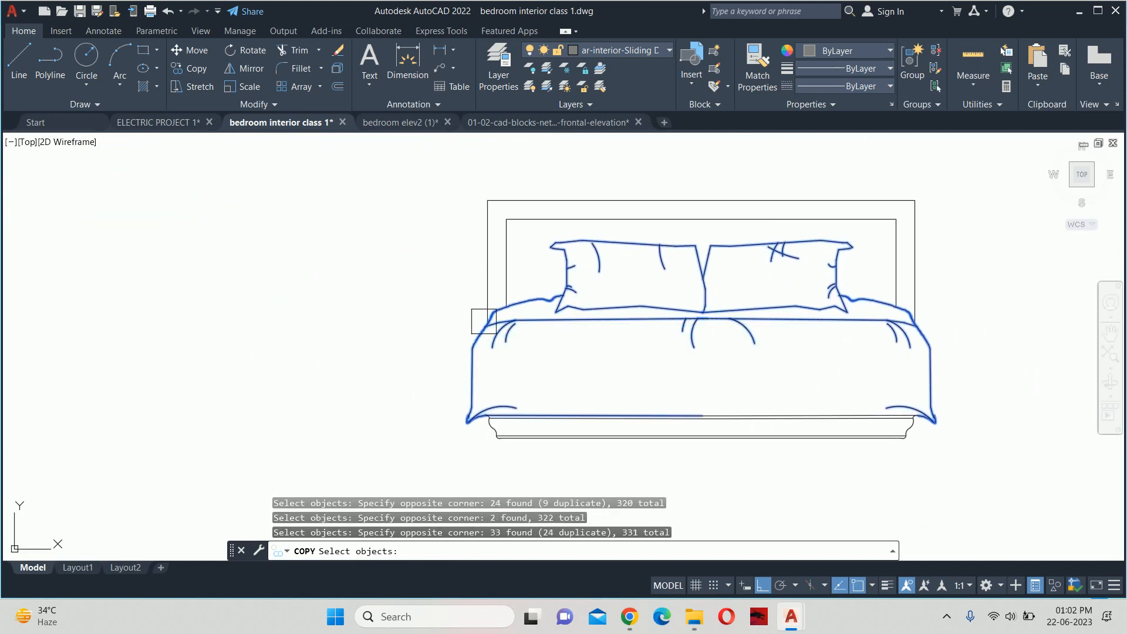
Include the rest of the blanket's lower edge and place the copied pillows and blanket to the right of the original bed
scroll(493, 323, up, 3)
scroll(583, 403, down, 5)
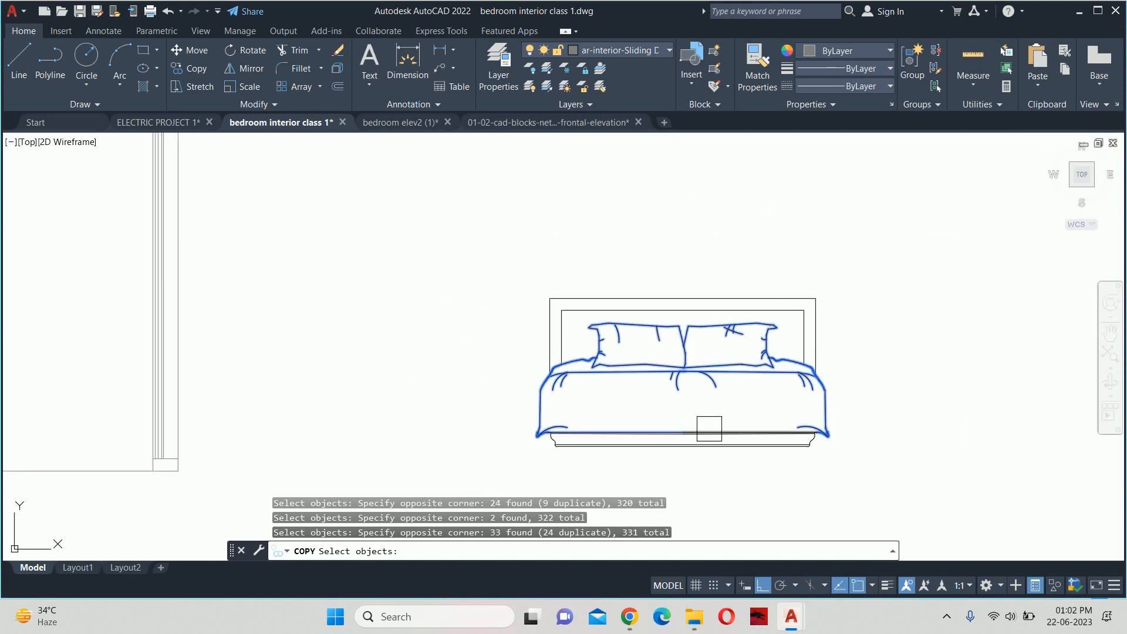
scroll(709, 428, up, 5)
click(761, 425)
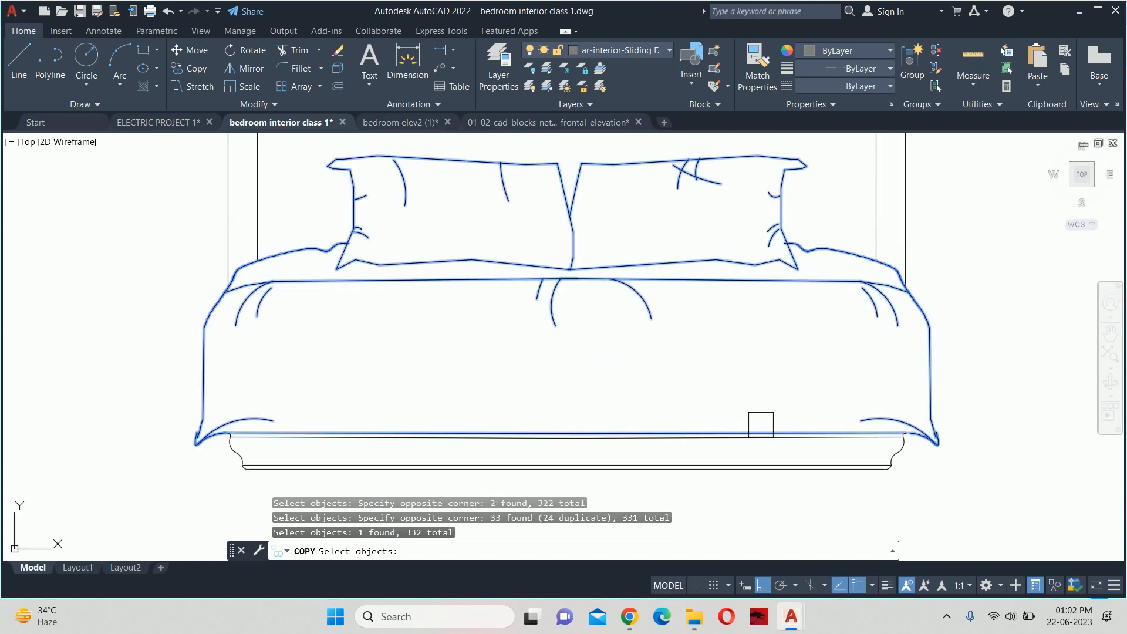
scroll(608, 345, down, 5)
key(Return)
click(569, 358)
middle_drag(816, 361, 82, 372)
click(592, 374)
key(Escape)
key(Escape)
key(Escape)
key(Escape)
Move the full bed with headboard and base straight down, clear of the wall elevation and the copied bedding
scroll(583, 381, down, 6)
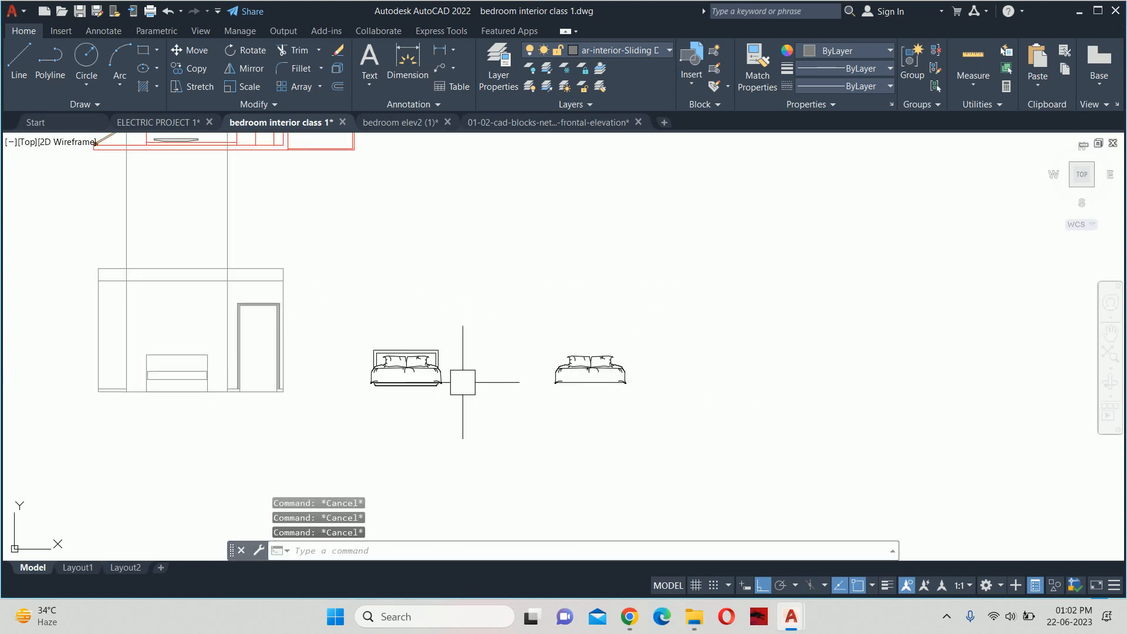
middle_drag(408, 386, 440, 391)
click(355, 327)
click(502, 427)
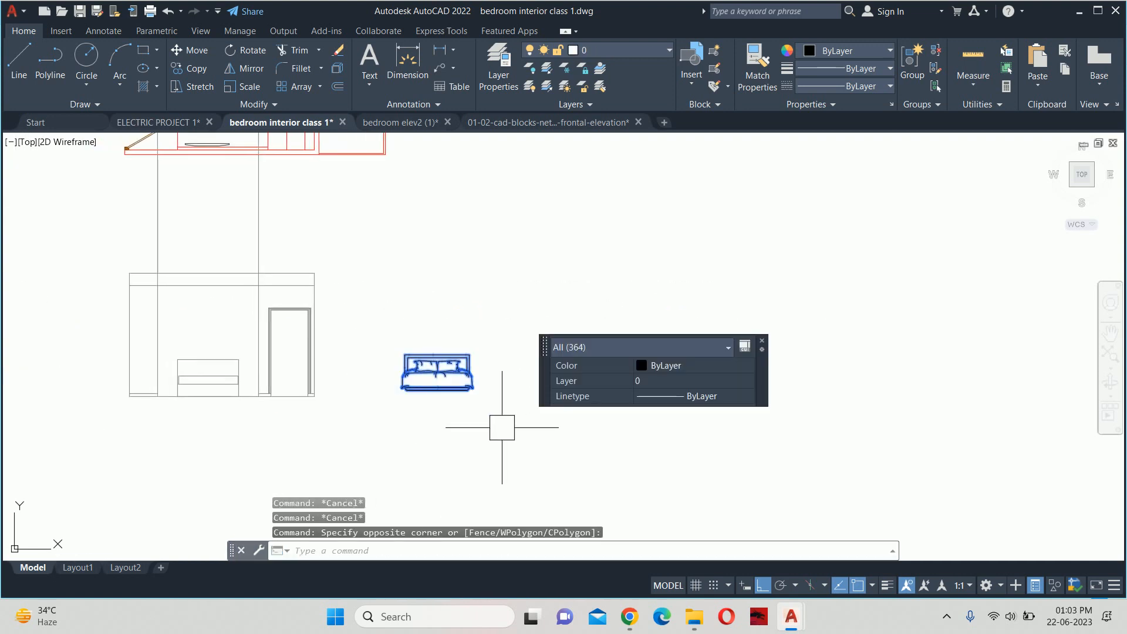
key(Return)
click(486, 304)
click(496, 484)
key(Escape)
key(Escape)
key(Escape)
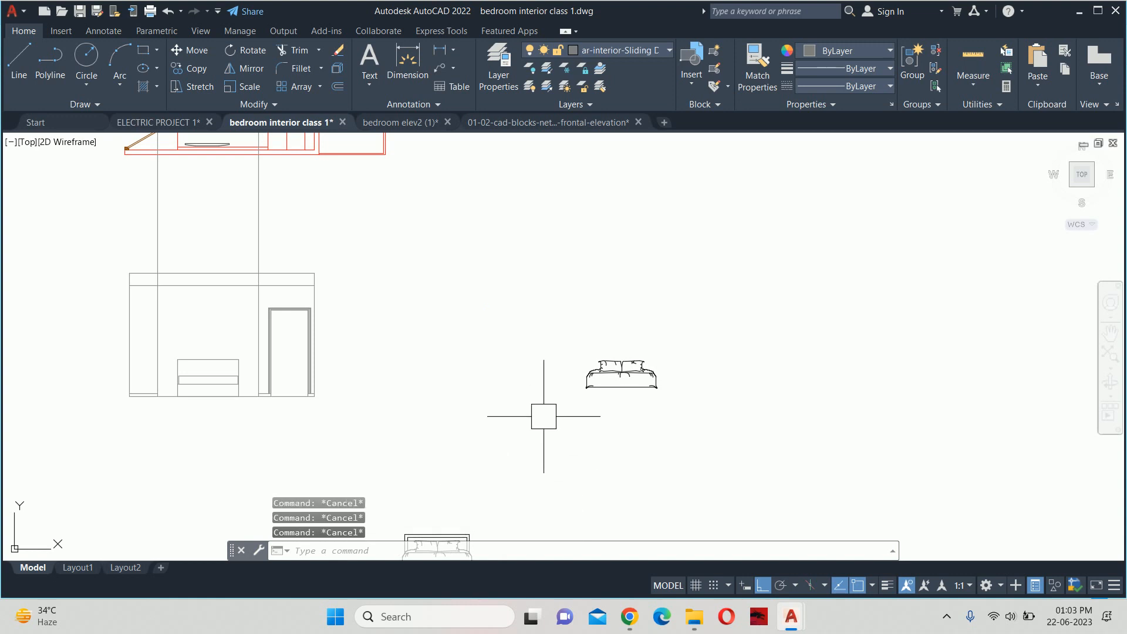
Move the copied pillows and blanket from the middle of the blanket's top edge onto the centre of the bed outline in the elevation
text(m)
key(Return)
click(505, 305)
click(741, 410)
key(Return)
scroll(628, 393, up, 8)
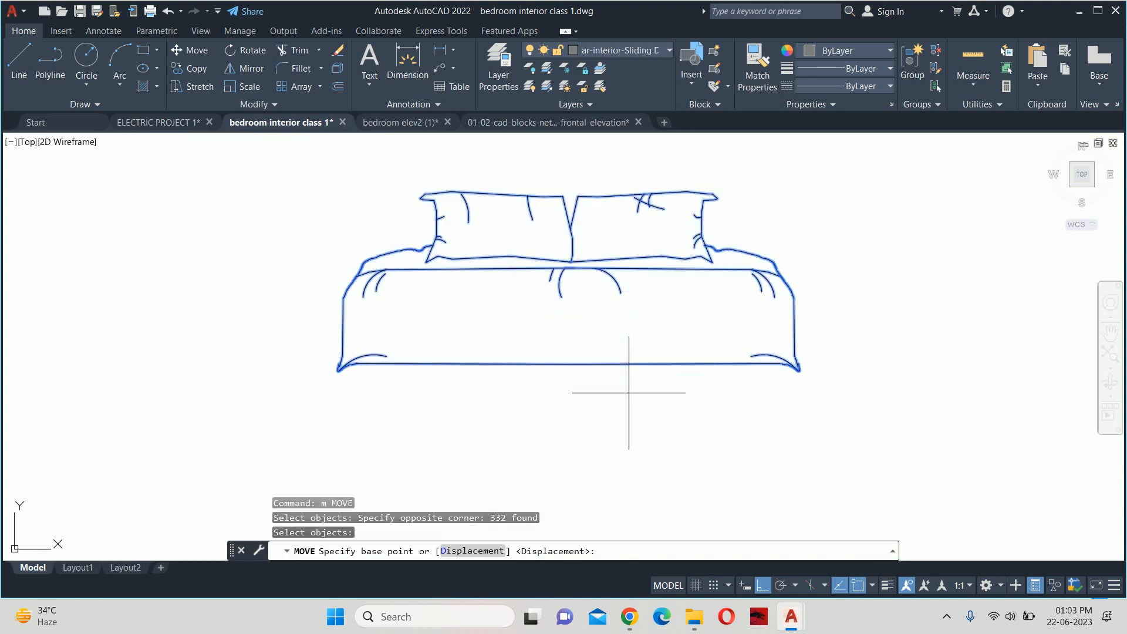
scroll(572, 279, up, 4)
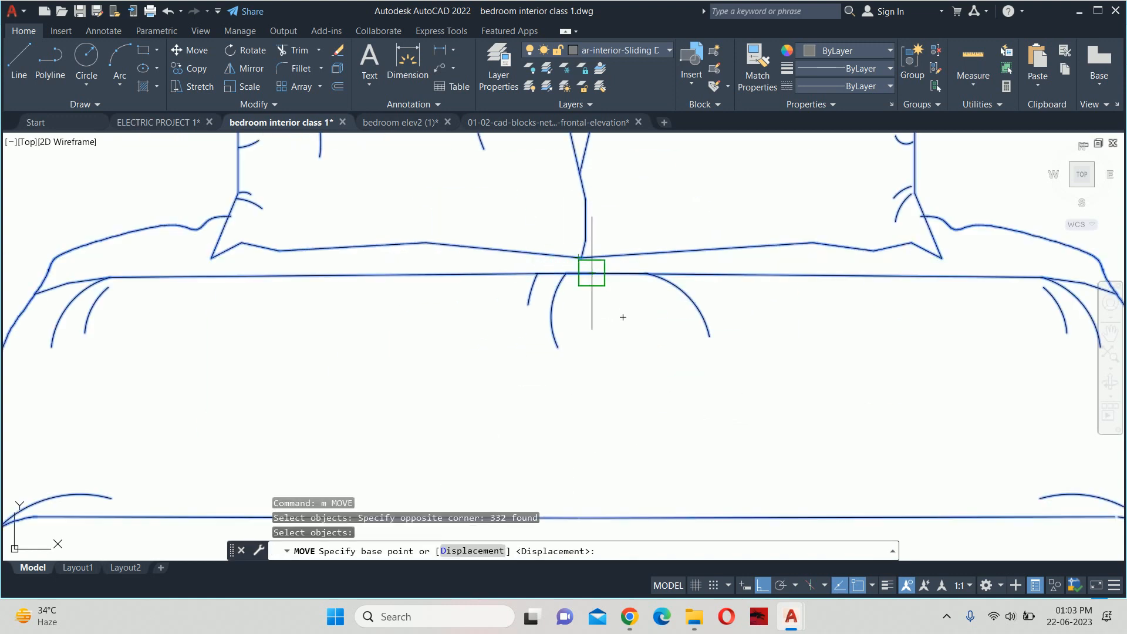
click(592, 273)
scroll(554, 332, down, 10)
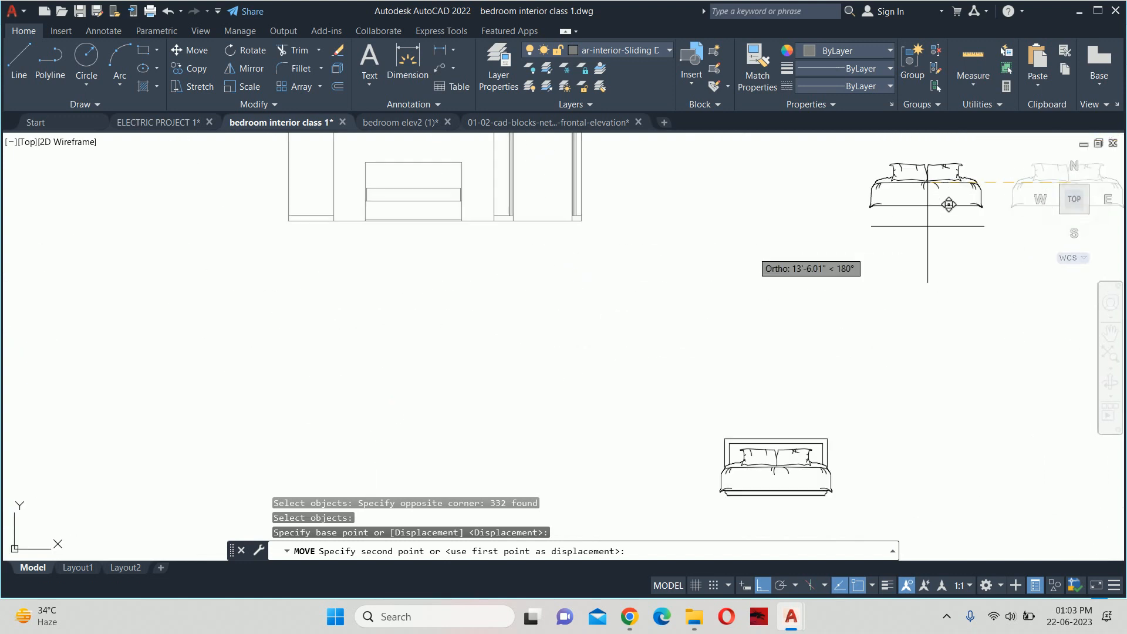
middle_drag(621, 286, 729, 337)
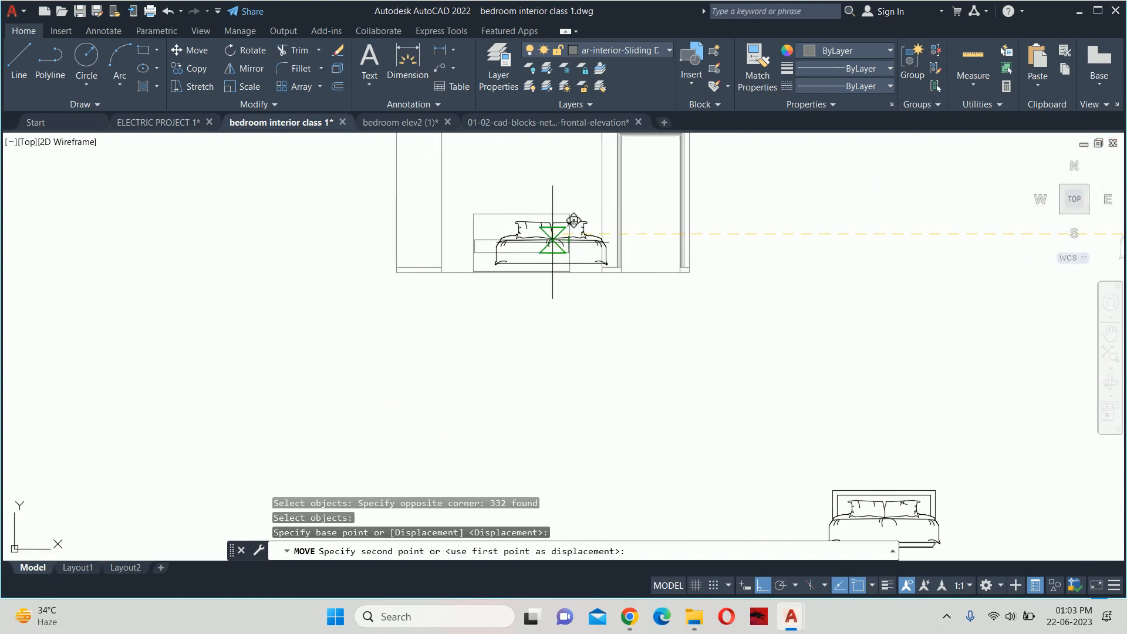
scroll(552, 241, up, 4)
click(500, 244)
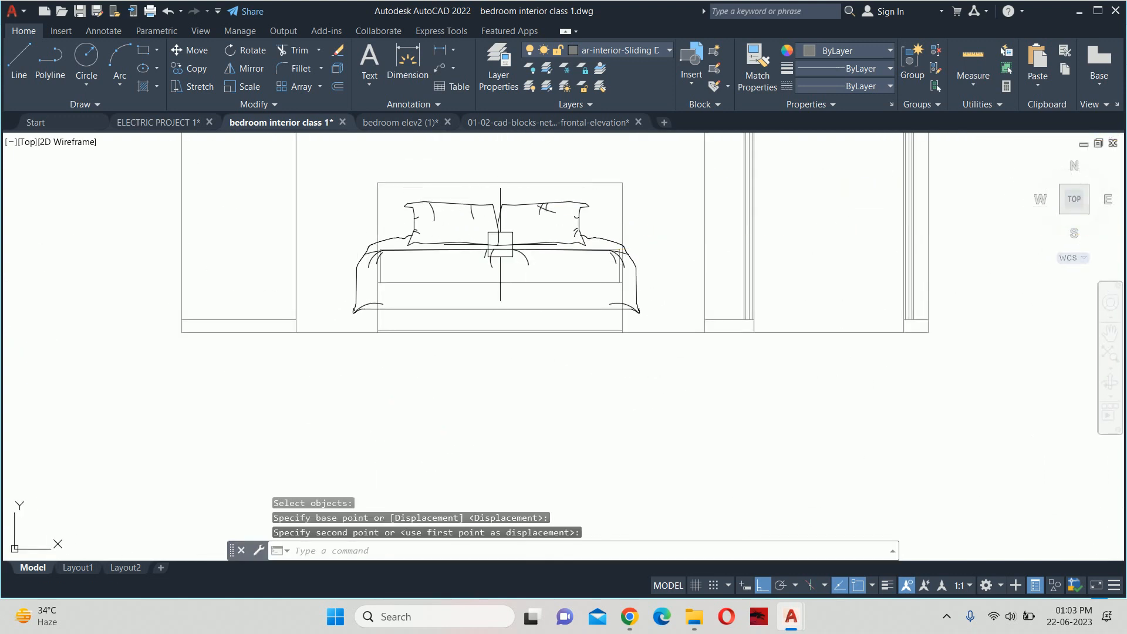
key(Escape)
key(Escape)
key(Escape)
Select the pillows and blanket for scaling and set the base point at the middle of the blanket's top edge
scroll(365, 285, up, 2)
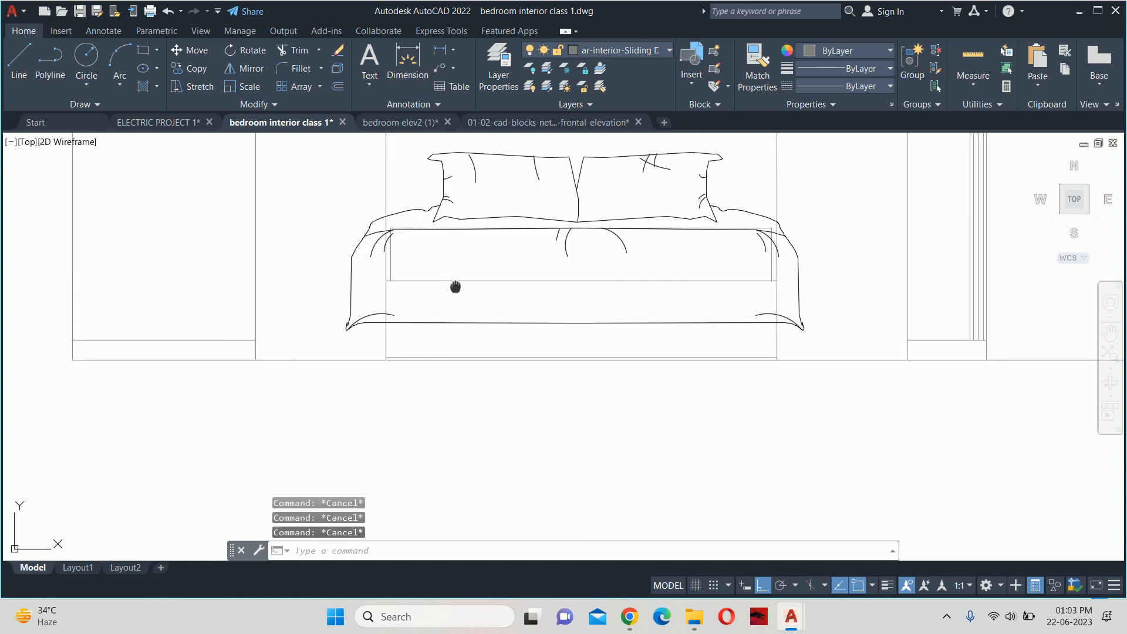
middle_drag(455, 286, 465, 302)
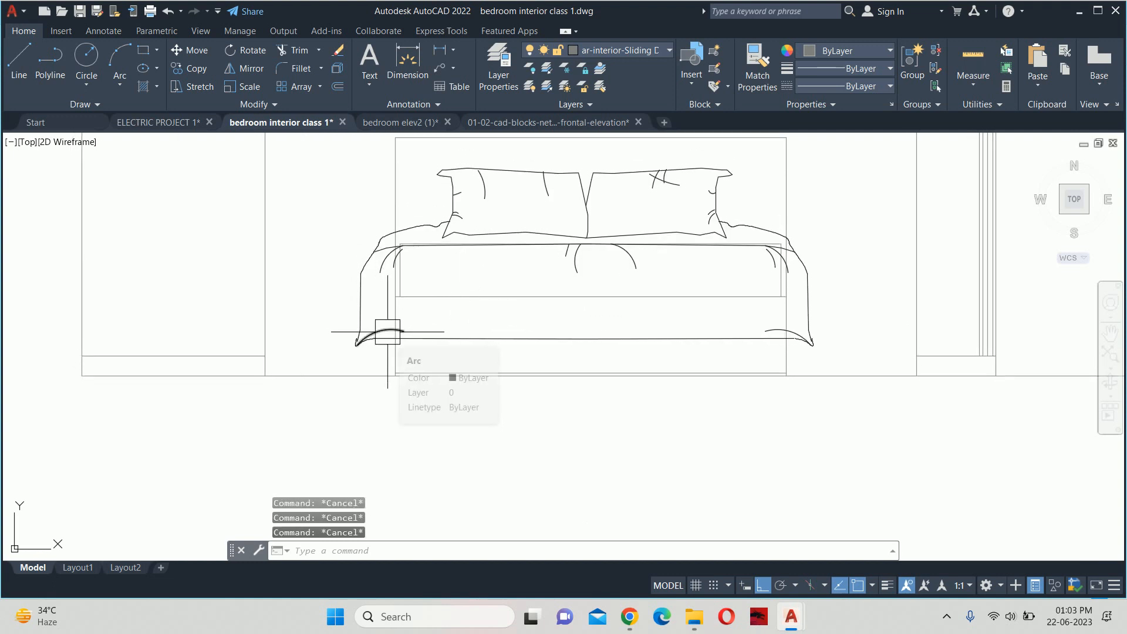
text(sc)
key(Return)
middle_drag(316, 257, 373, 324)
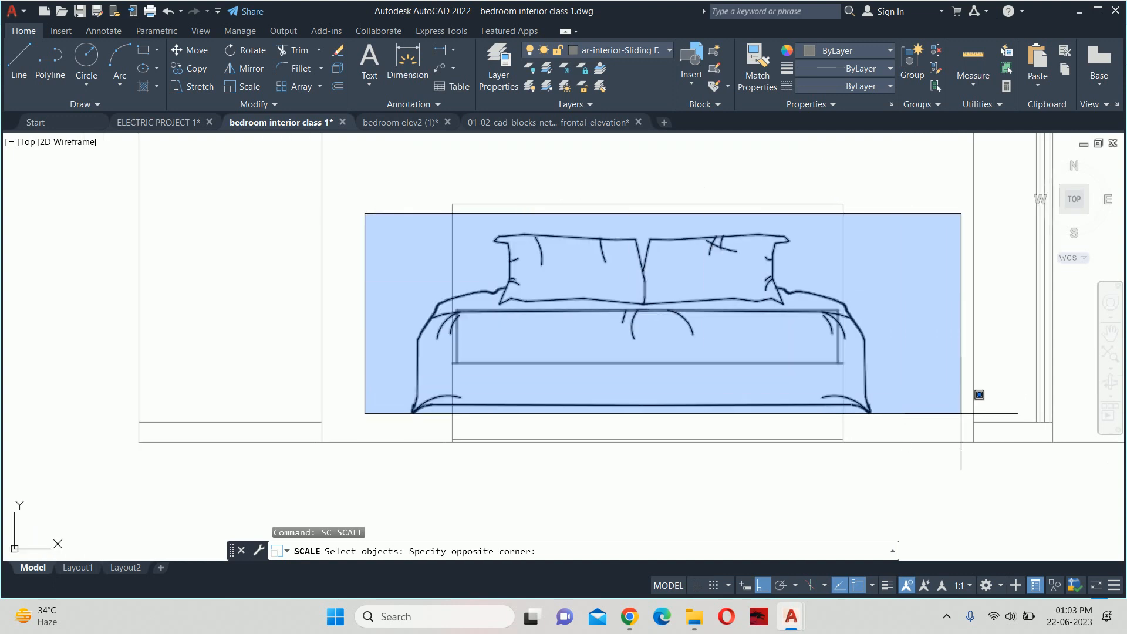
click(937, 428)
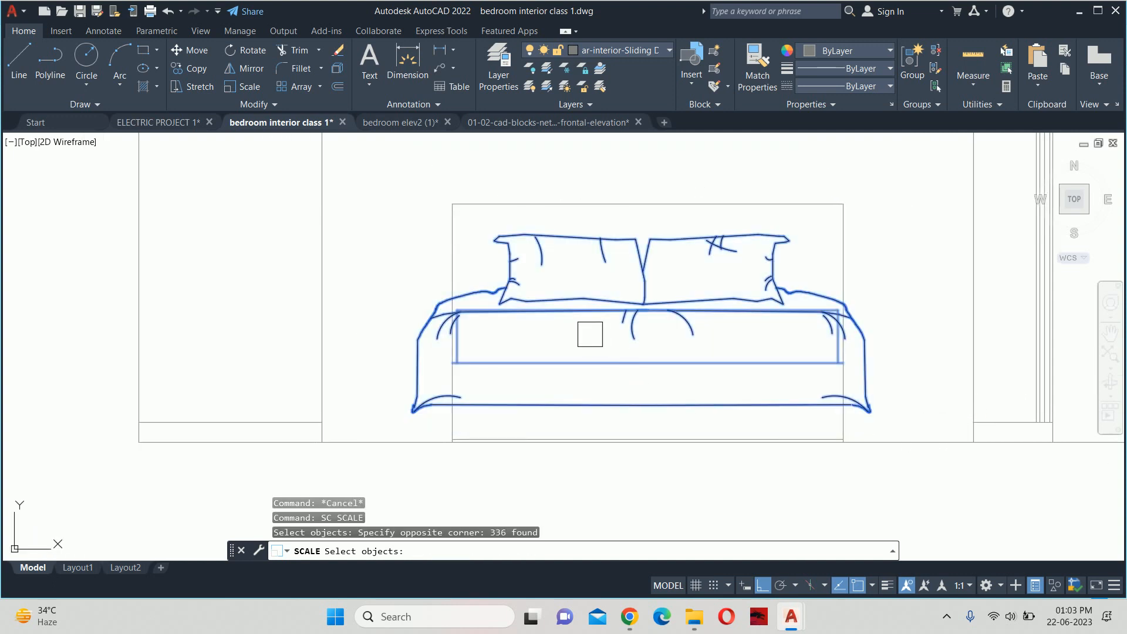
key(Return)
scroll(668, 329, up, 2)
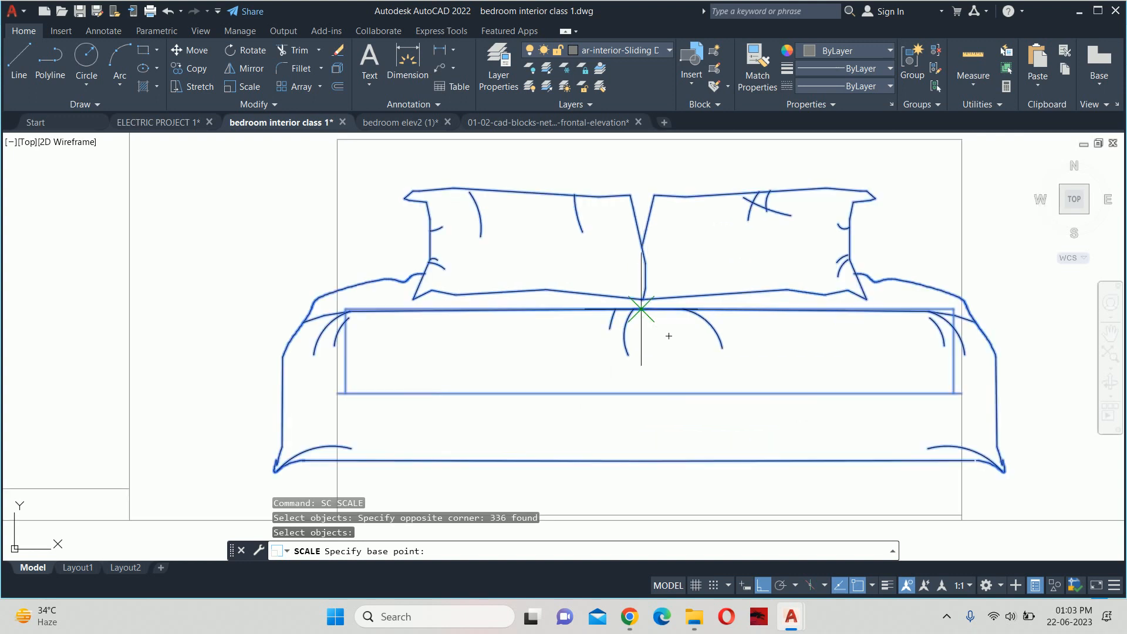
scroll(646, 309, up, 4)
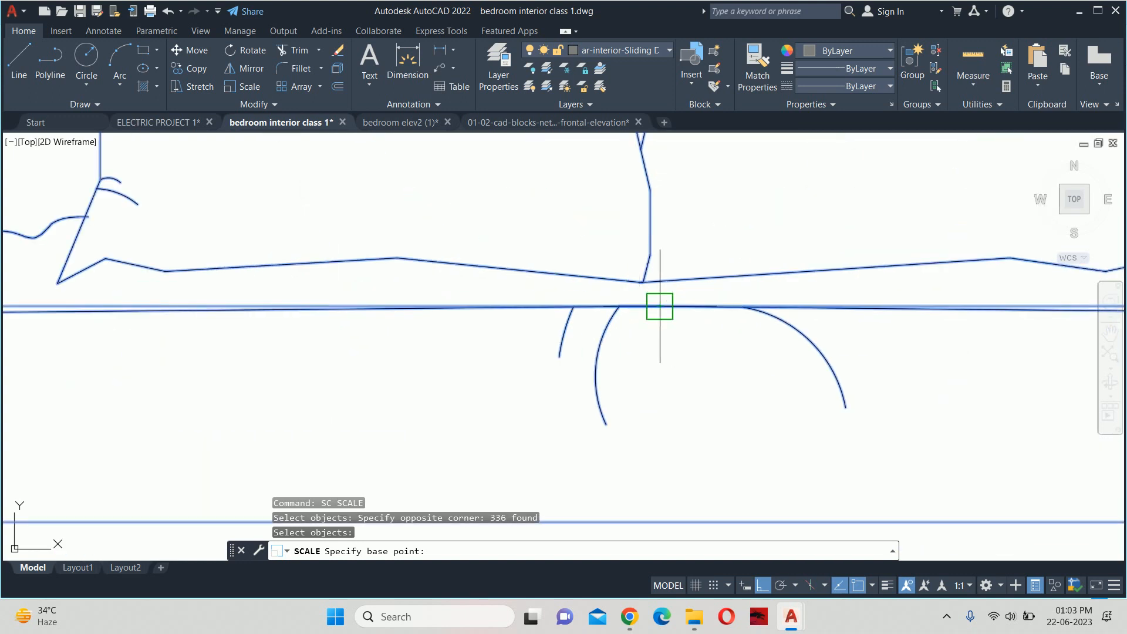
click(660, 306)
Use the Reference option and define the reference length from the blanket's lower-left corner to its lower-right corner
scroll(624, 355, down, 5)
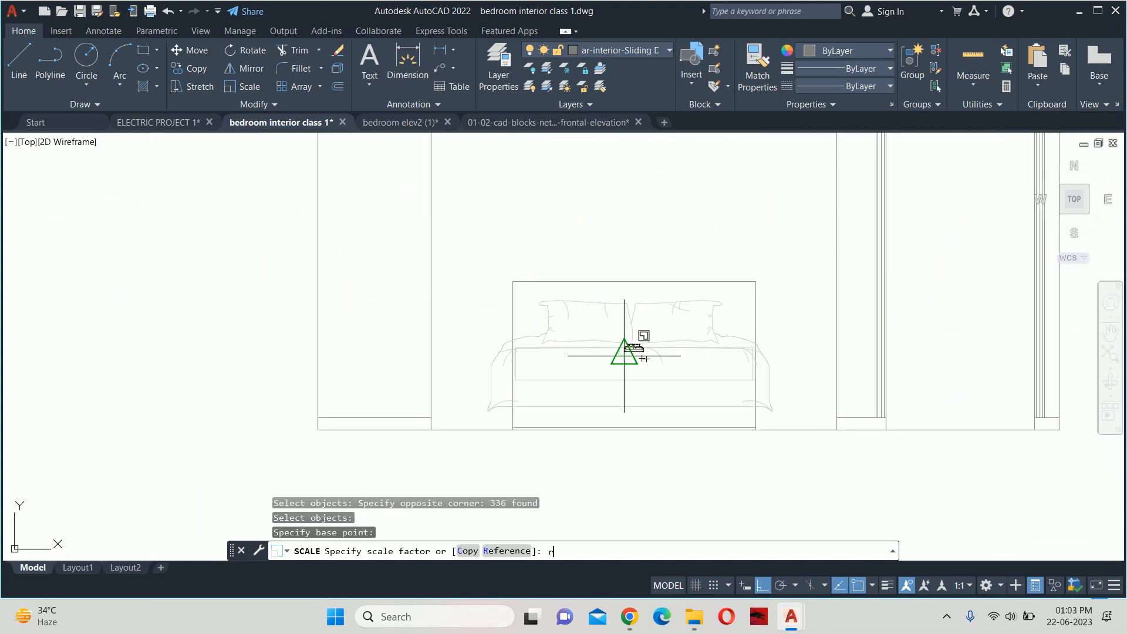
text(r)
key(Return)
scroll(478, 395, up, 4)
scroll(466, 401, up, 2)
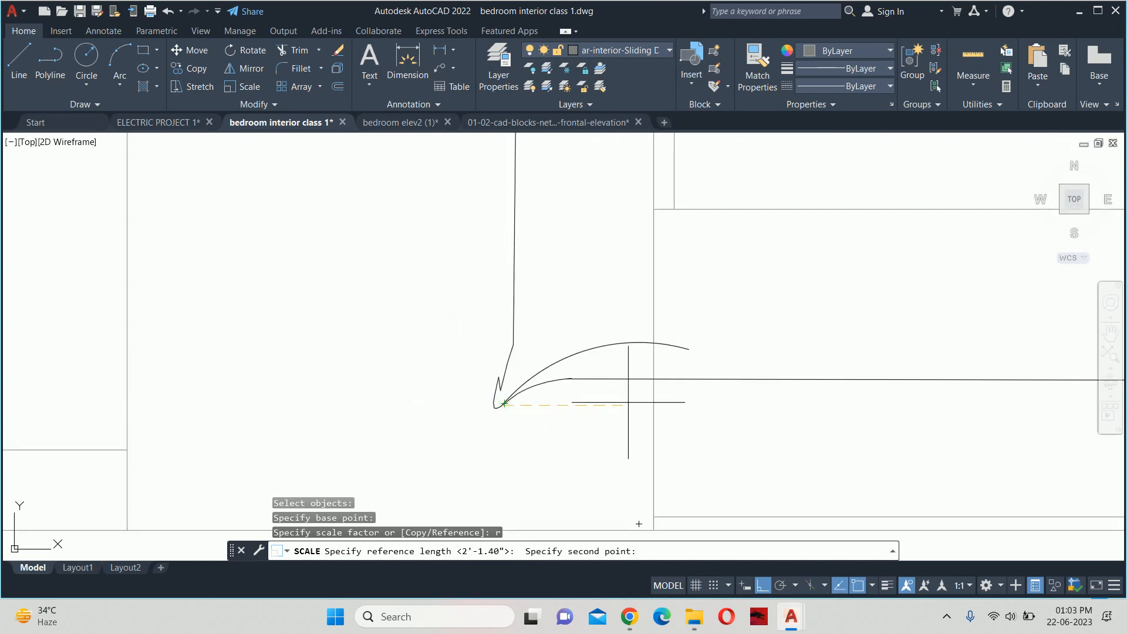
scroll(630, 400, down, 3)
middle_drag(636, 394, 308, 388)
scroll(651, 398, up, 3)
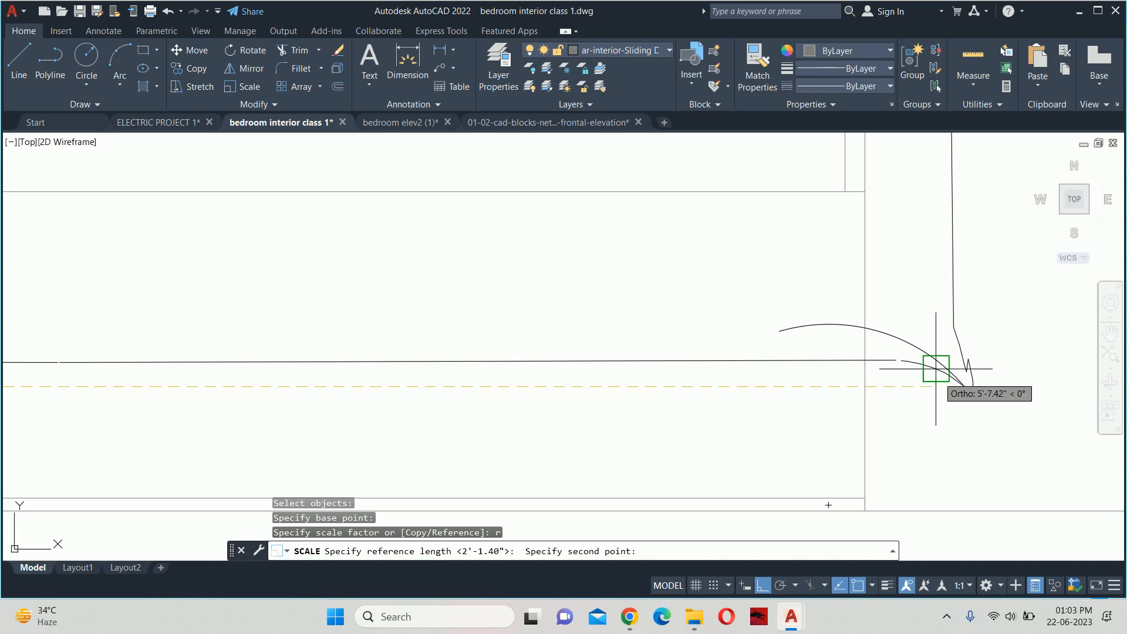
scroll(951, 376, up, 2)
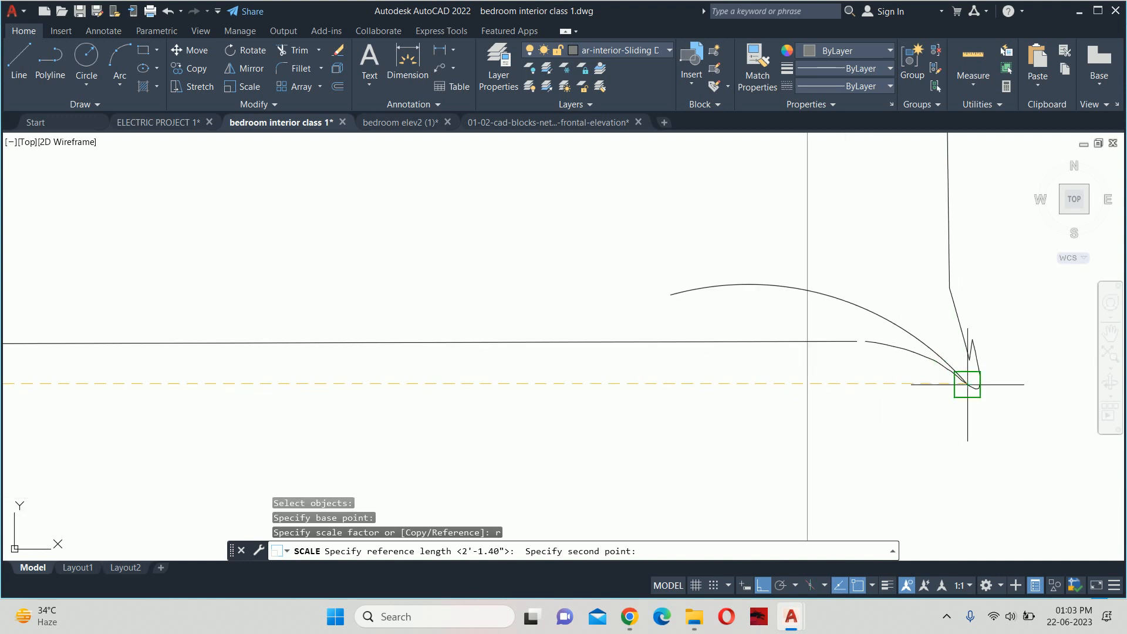
scroll(959, 378, up, 3)
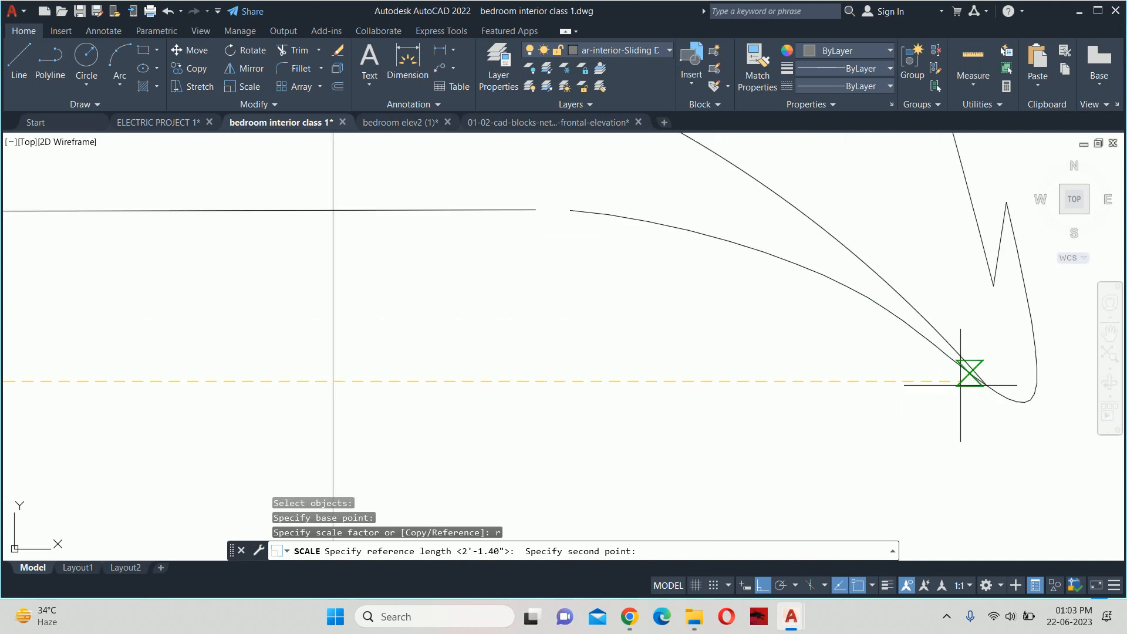
click(986, 385)
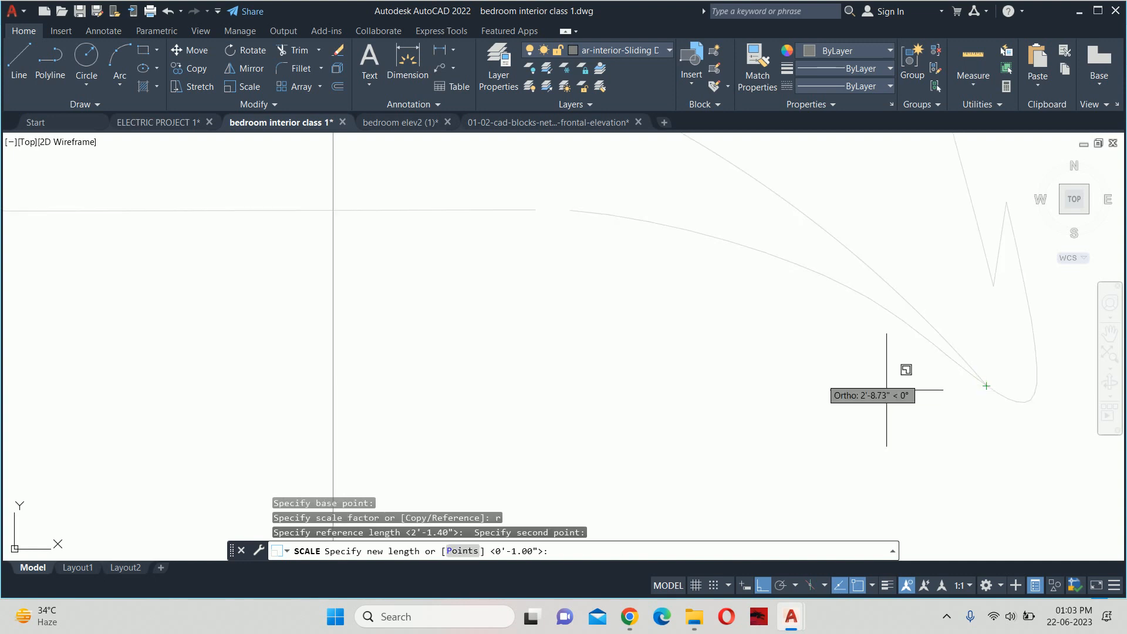
Scale the bedding to the bed outline's width by picking the outline's two lower corners as the new length
scroll(684, 390, down, 5)
text(p)
key(Return)
scroll(682, 375, down, 4)
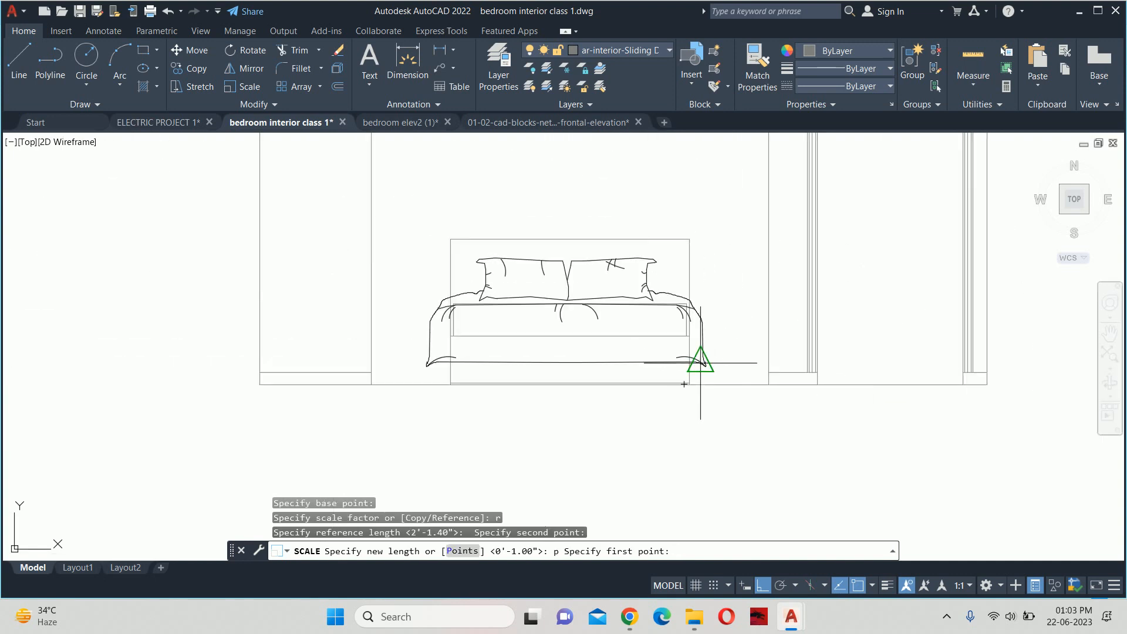
scroll(468, 378, up, 6)
click(362, 421)
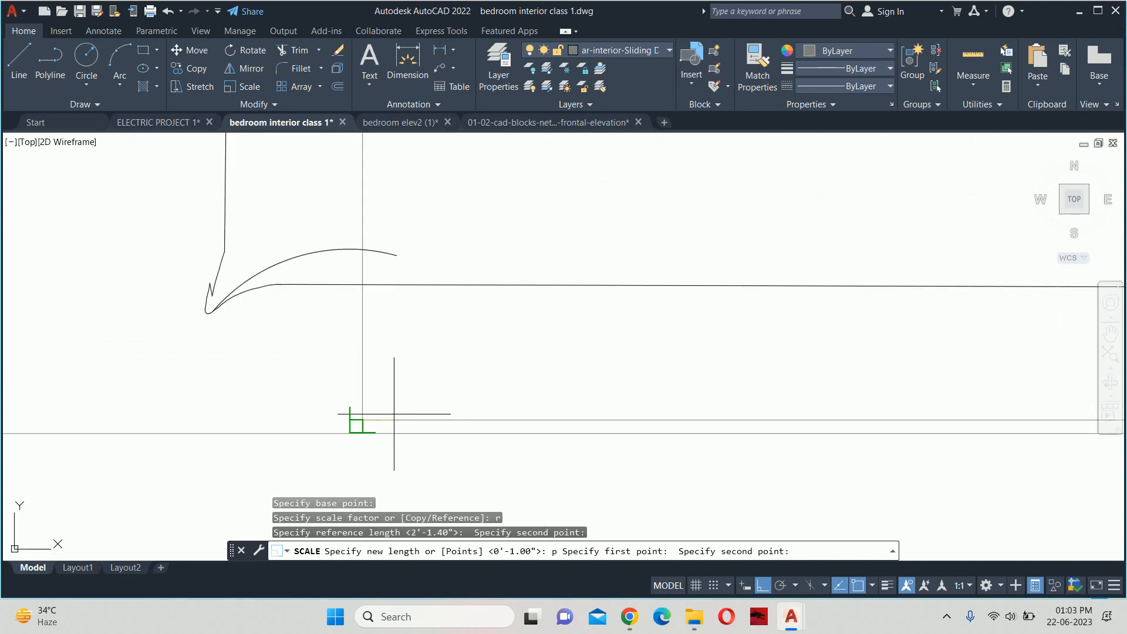
scroll(687, 353, down, 5)
middle_drag(687, 353, 429, 360)
scroll(747, 372, up, 7)
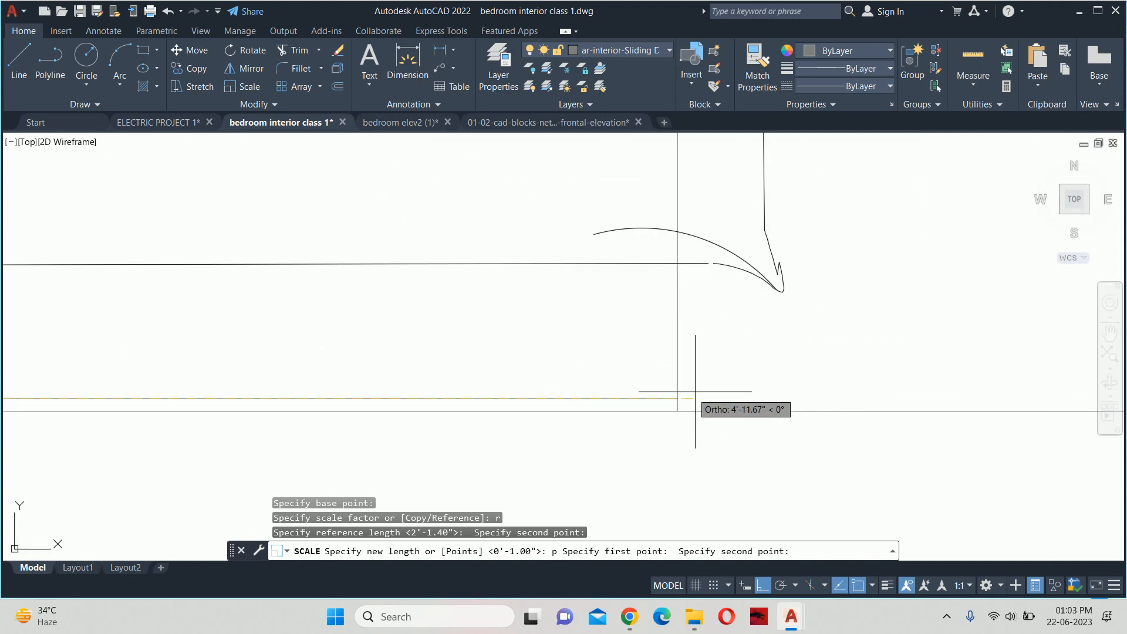
key(Escape)
key(Escape)
key(Escape)
key(Escape)
scroll(653, 314, down, 6)
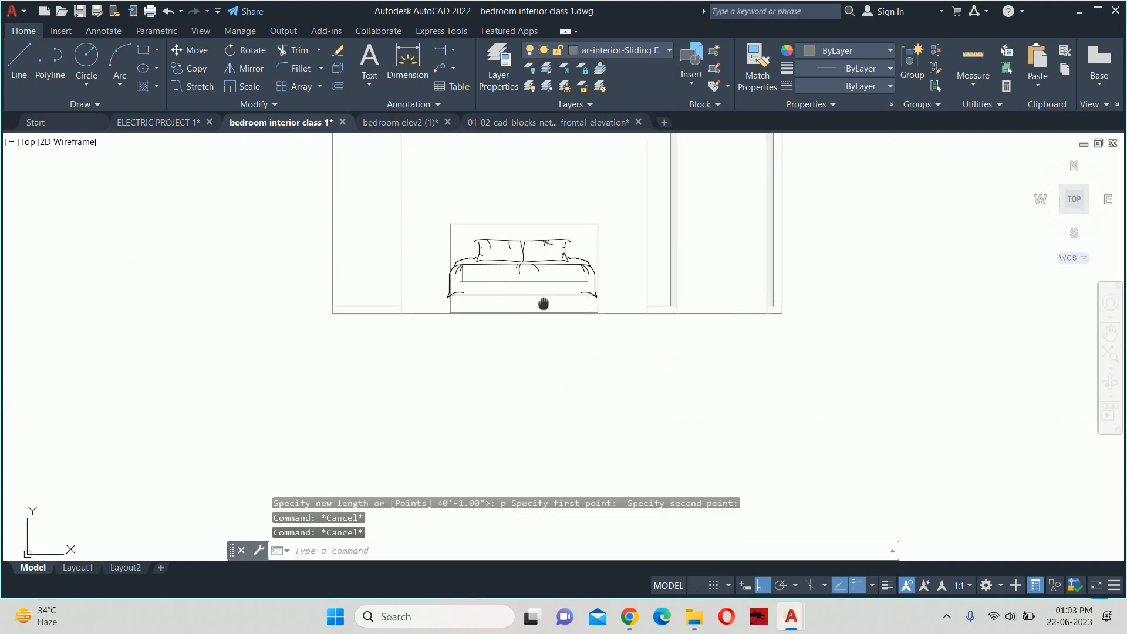
Move the scaled pillows and blanket 1 inch to the right within the bed outline
scroll(537, 308, up, 4)
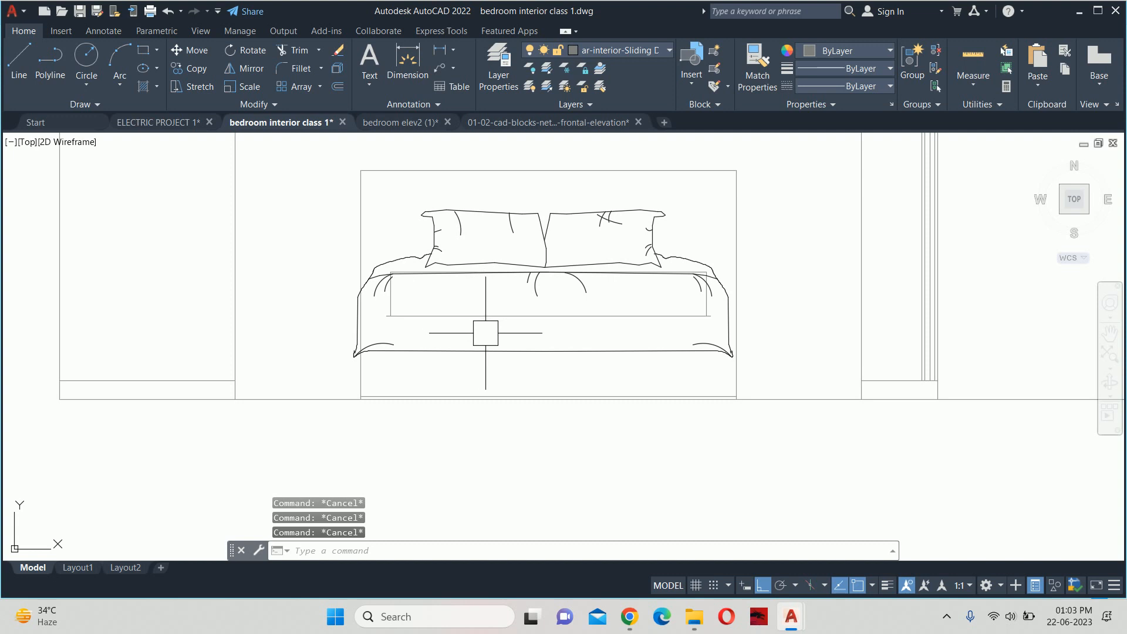
text(m)
key(Return)
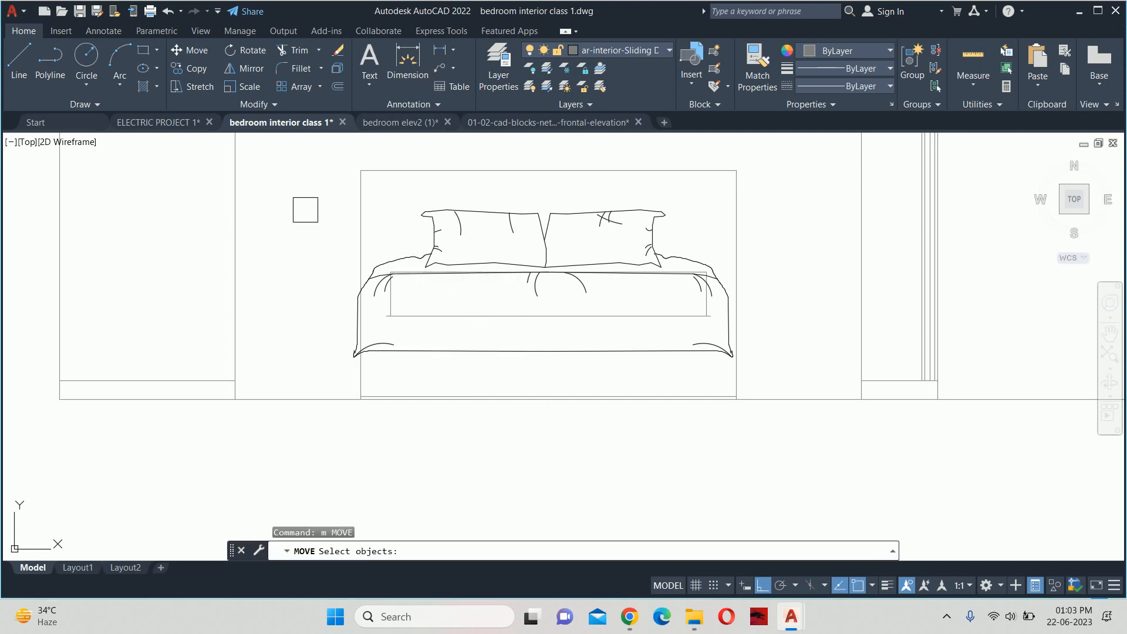
click(845, 371)
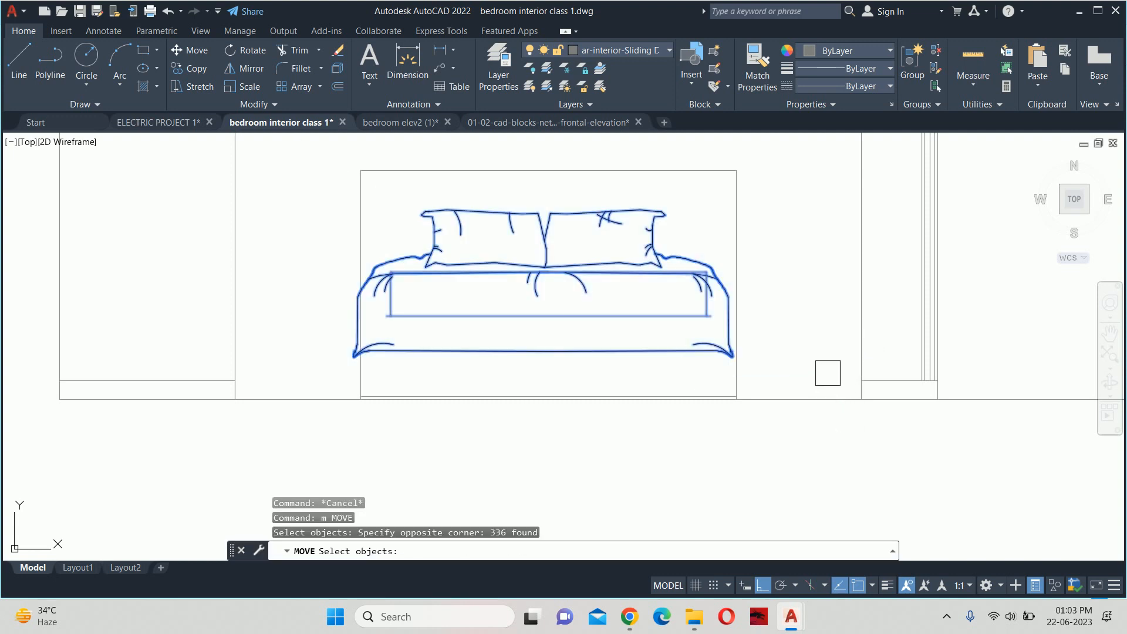
scroll(707, 338, up, 2)
scroll(792, 467, down, 2)
key(Return)
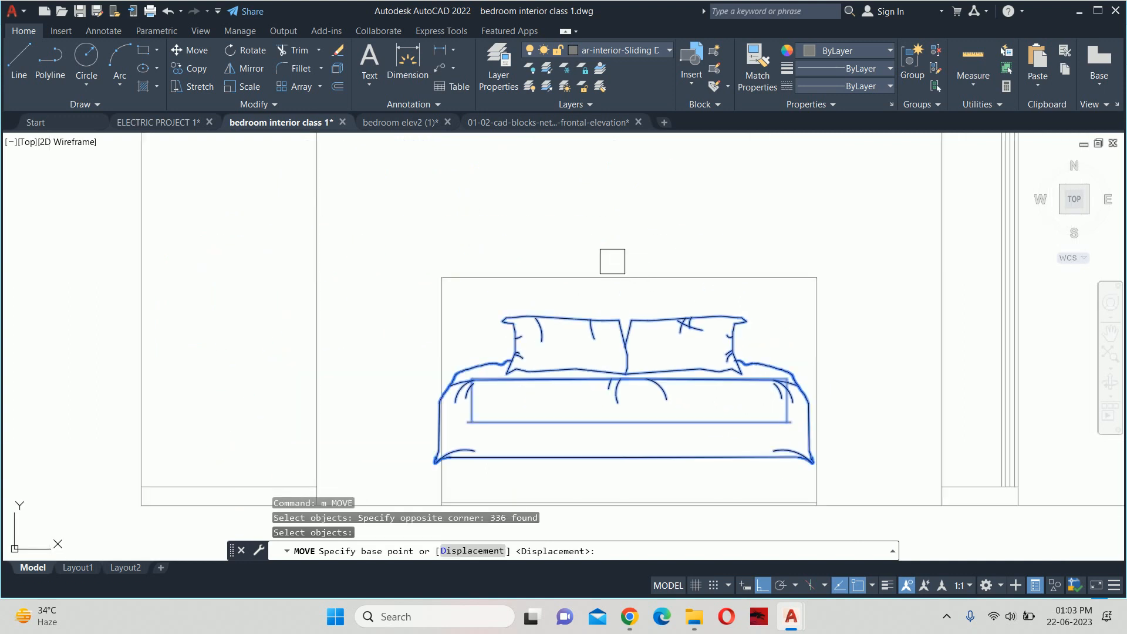
click(591, 234)
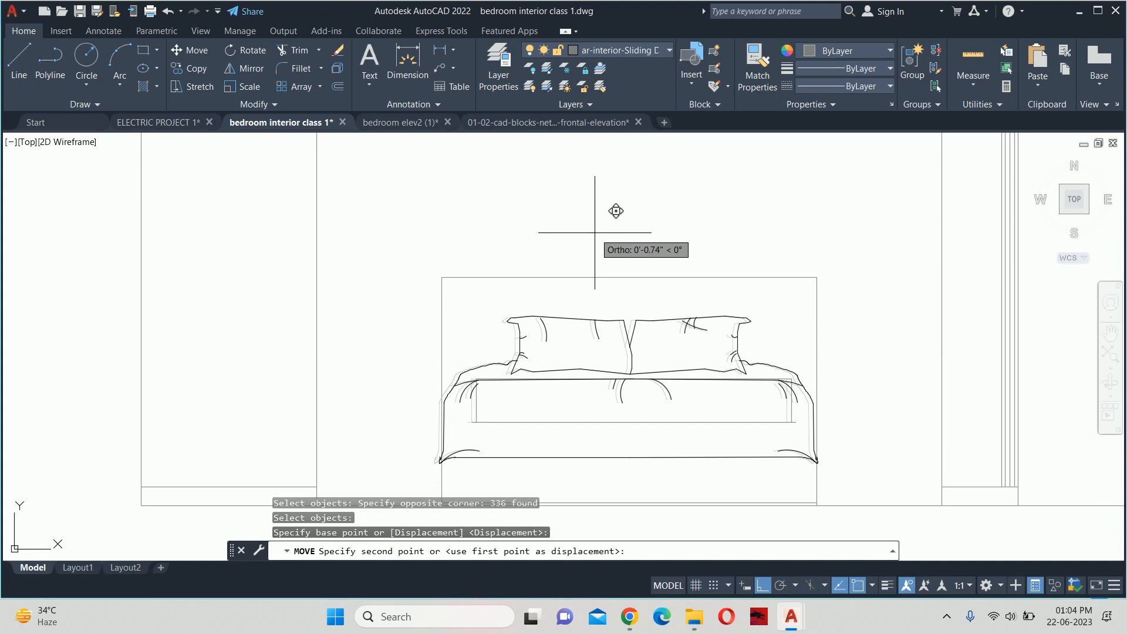
text(1)
key(Return)
key(Escape)
key(Escape)
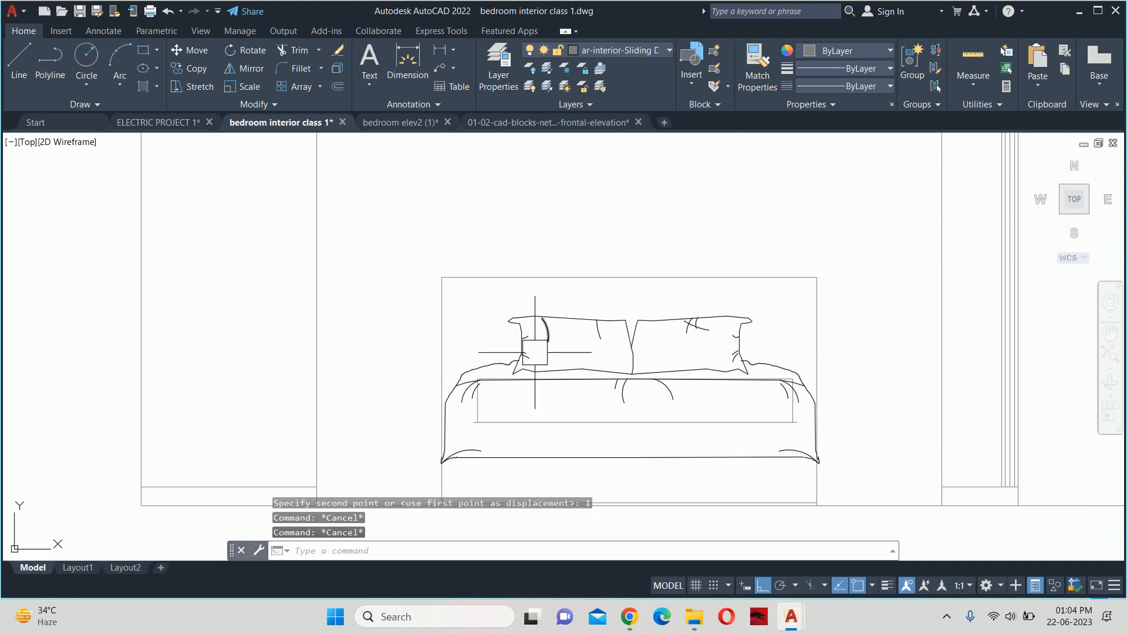
middle_drag(531, 362, 530, 353)
key(space)
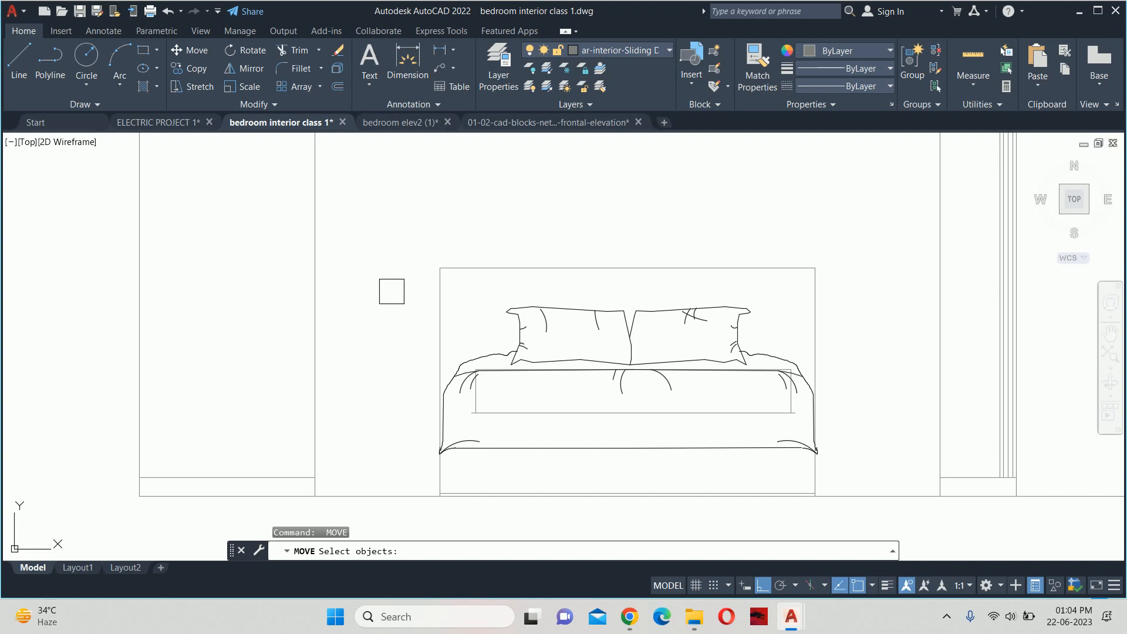
key(Escape)
key(Escape)
key(Escape)
Move the blanket's left side edge, corner fold and lower crease arc 1 inch to the left
scroll(438, 421, up, 5)
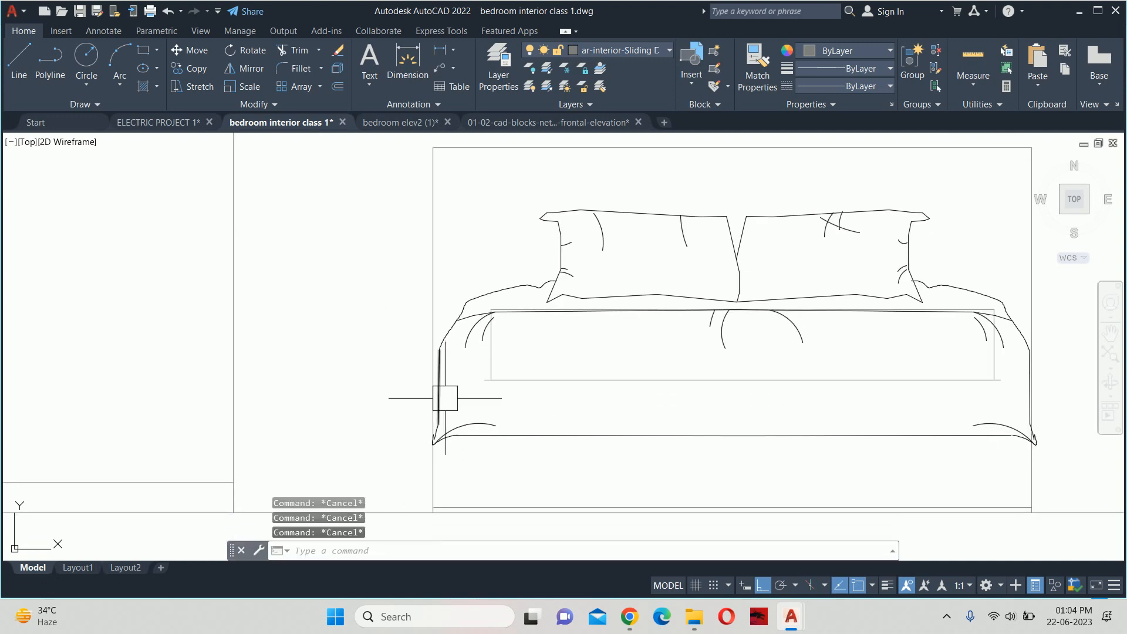
text(m)
key(Return)
click(475, 418)
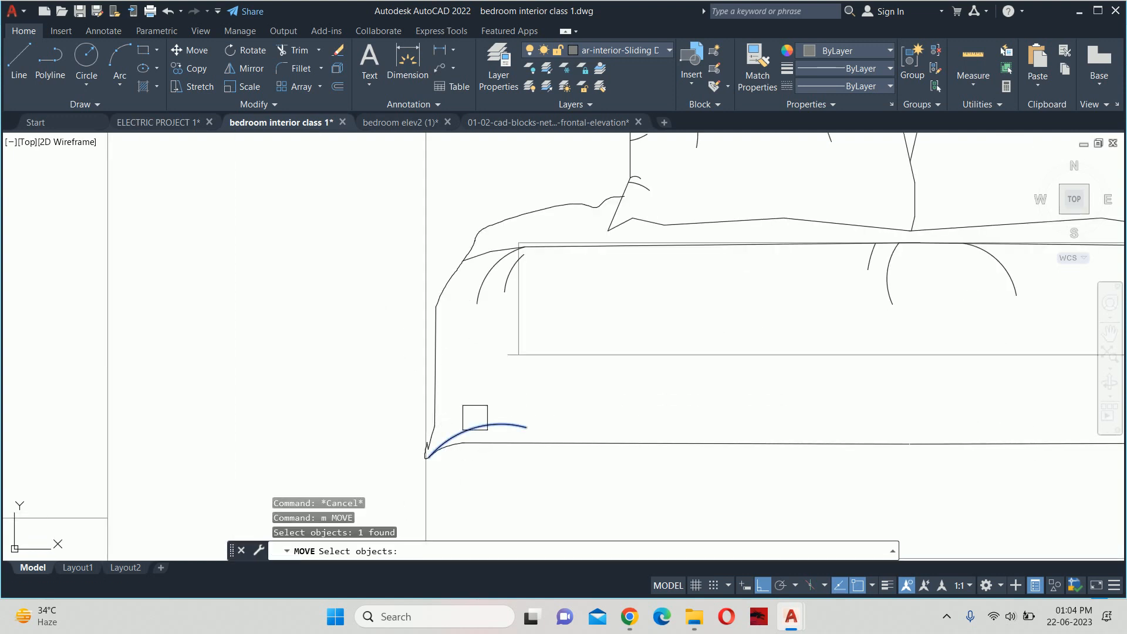
click(461, 475)
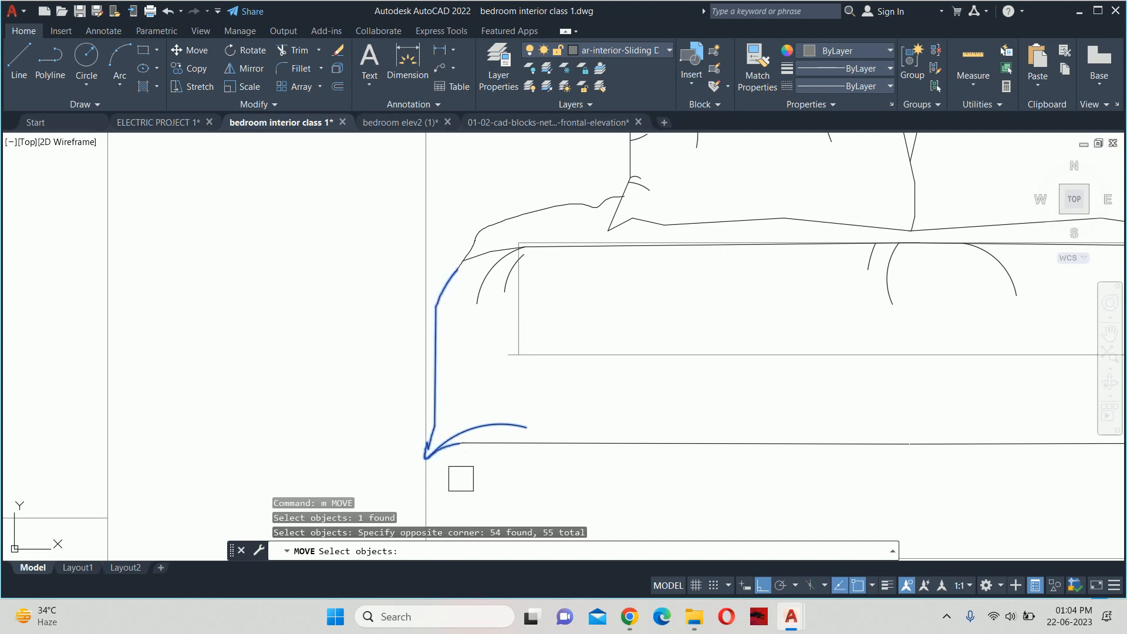
key(Return)
click(616, 381)
text(1)
key(Return)
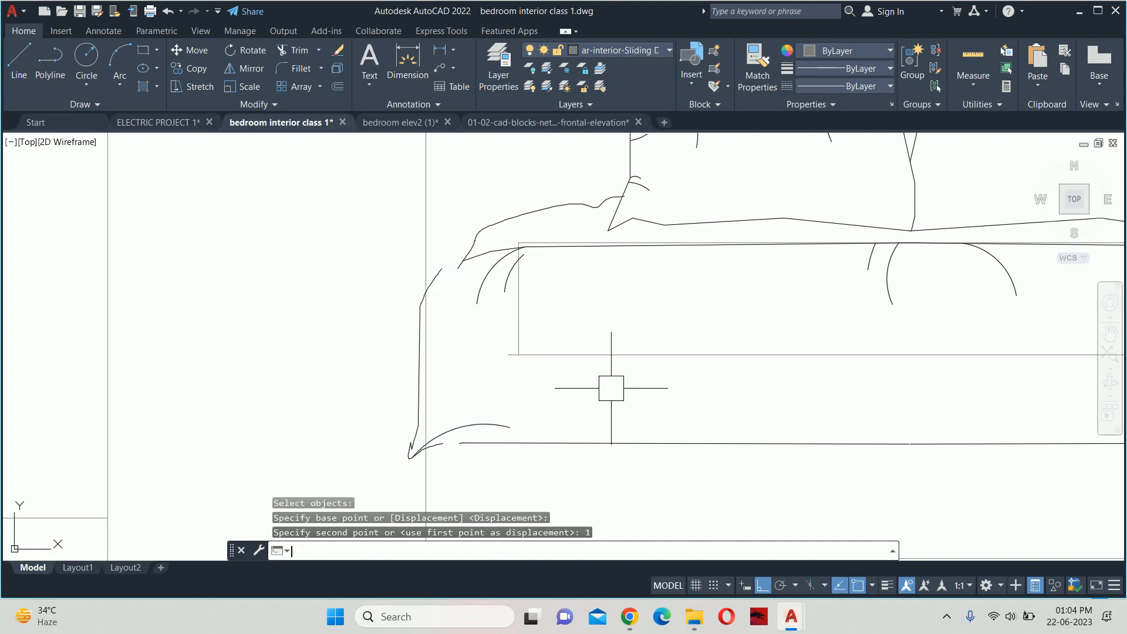
key(Escape)
key(Escape)
Stretch the end of the blanket's upper-left fold line to meet the shifted left side edge
scroll(416, 253, up, 3)
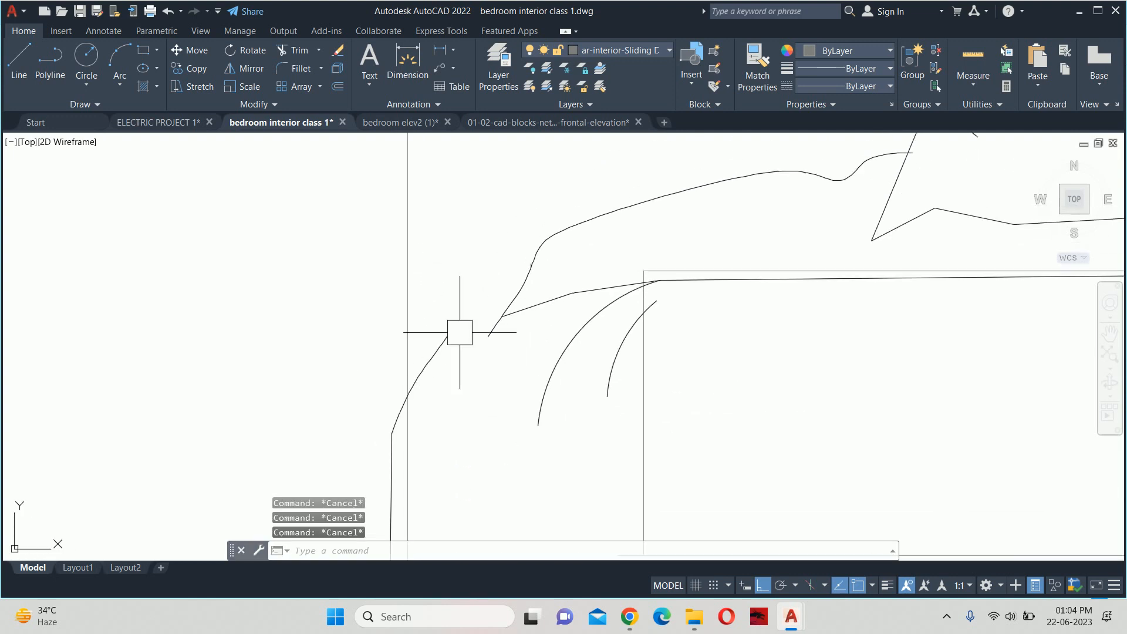
click(445, 341)
click(444, 341)
key(Escape)
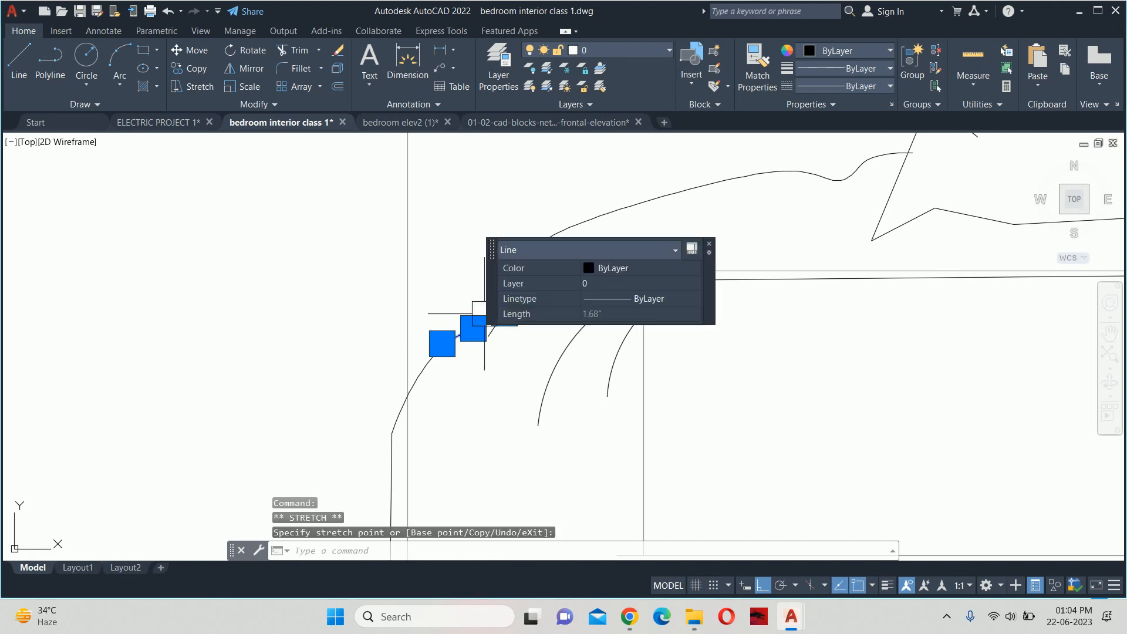
key(Escape)
scroll(495, 352, down, 3)
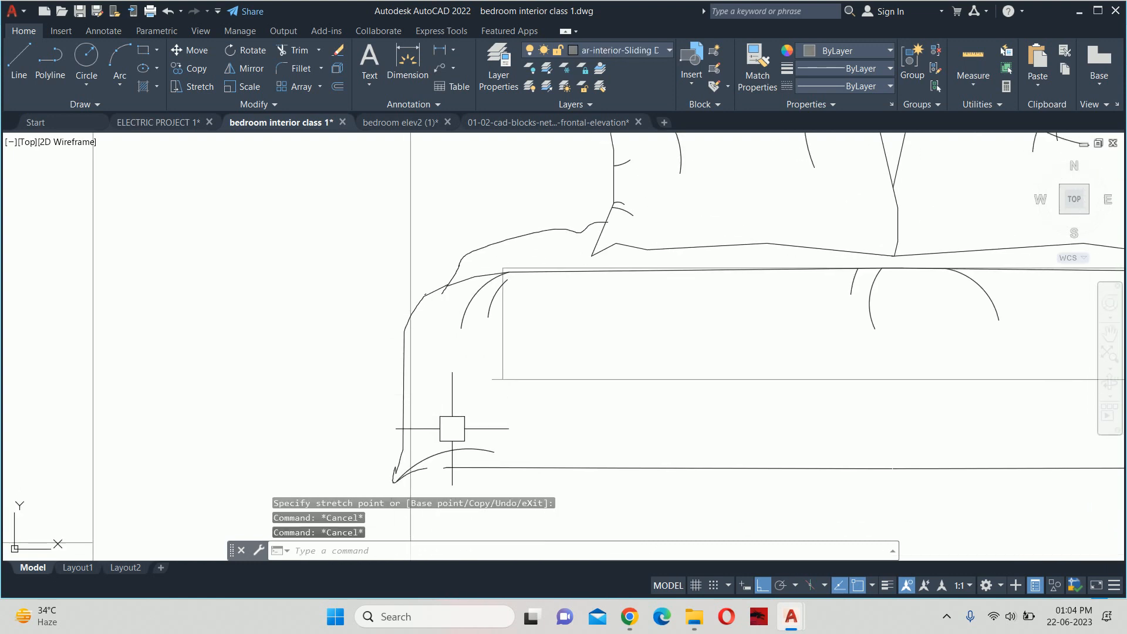
Extend the left end of the blanket's lower edge to meet the shifted corner crease
scroll(398, 353, up, 2)
text(e)
click(389, 380)
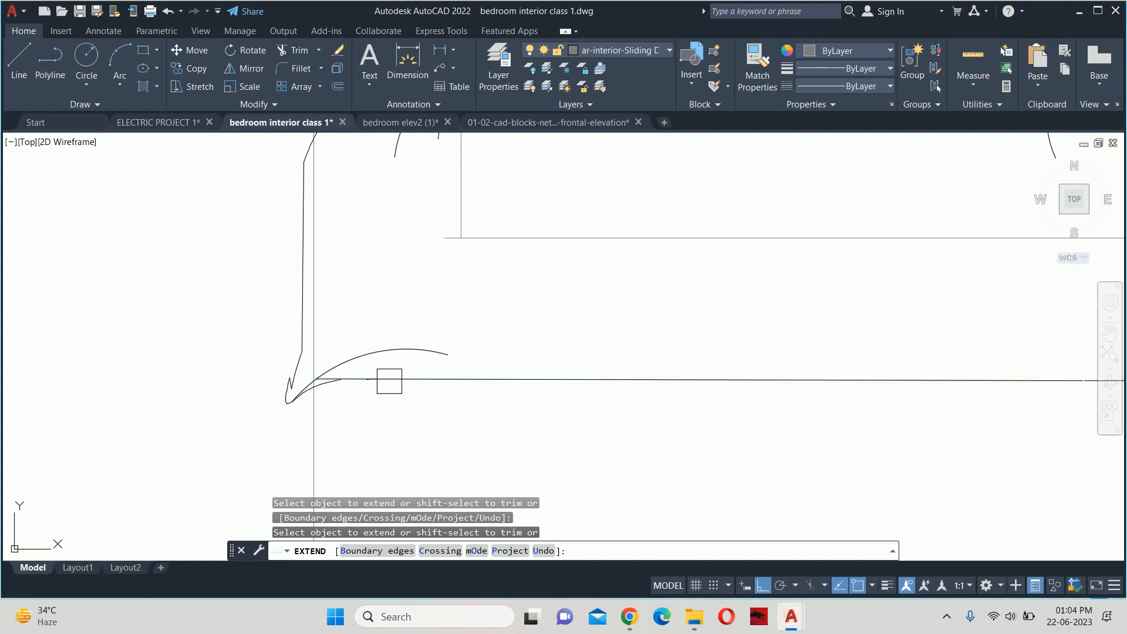
scroll(345, 341, down, 5)
scroll(711, 333, up, 5)
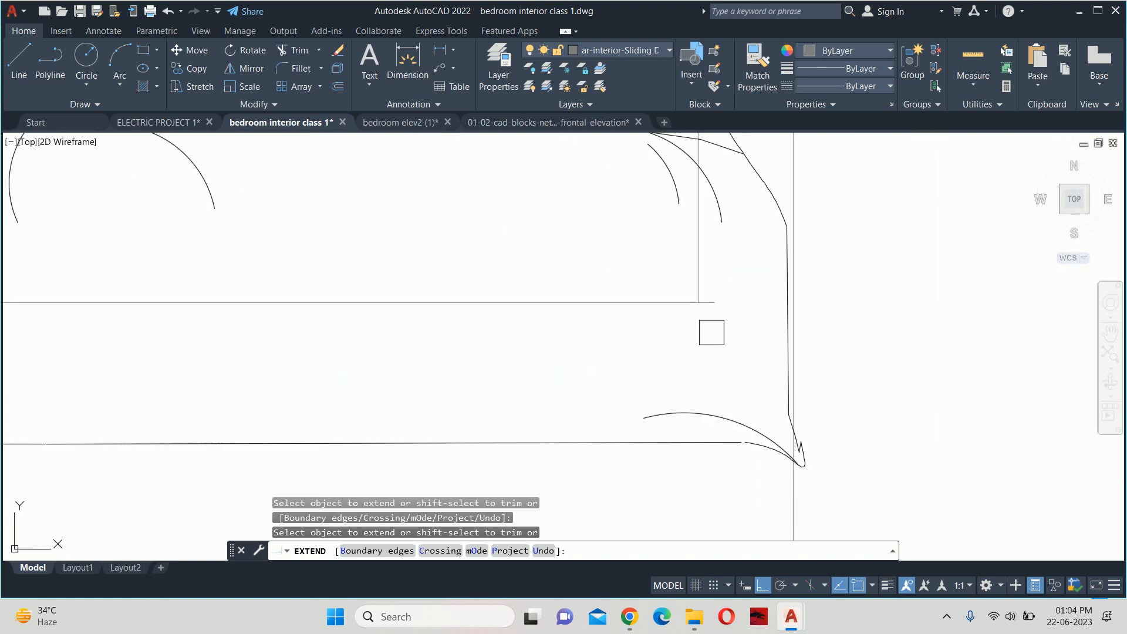
middle_drag(696, 327, 572, 323)
key(Escape)
key(Escape)
Move the blanket's right side edge, corner fold and lower crease arc 0.5 inch to the right
key(Return)
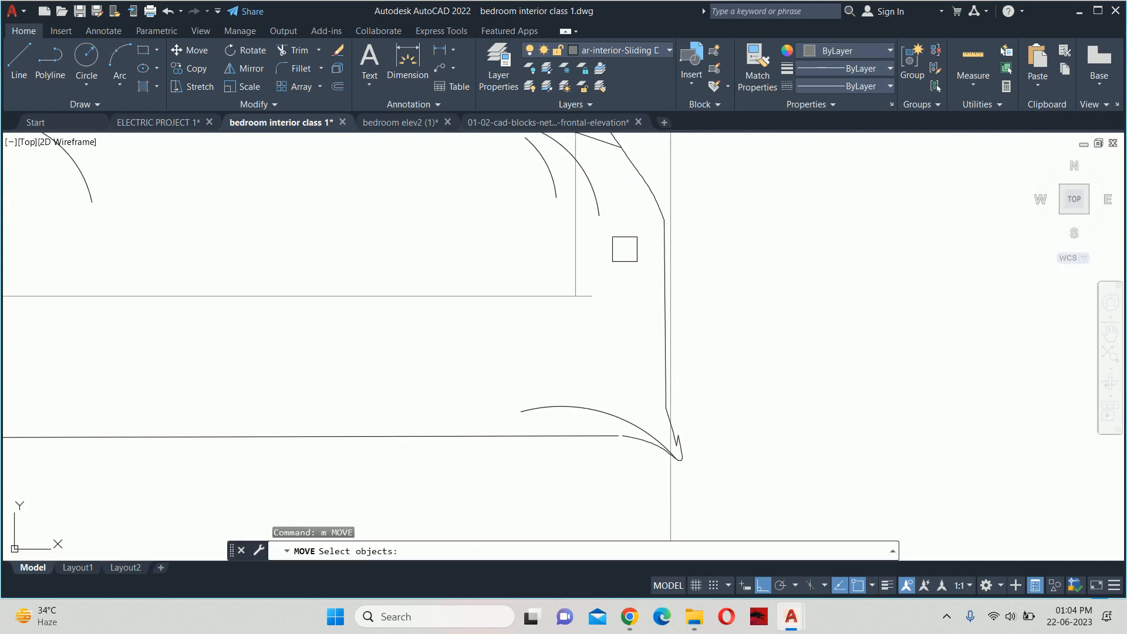
click(620, 196)
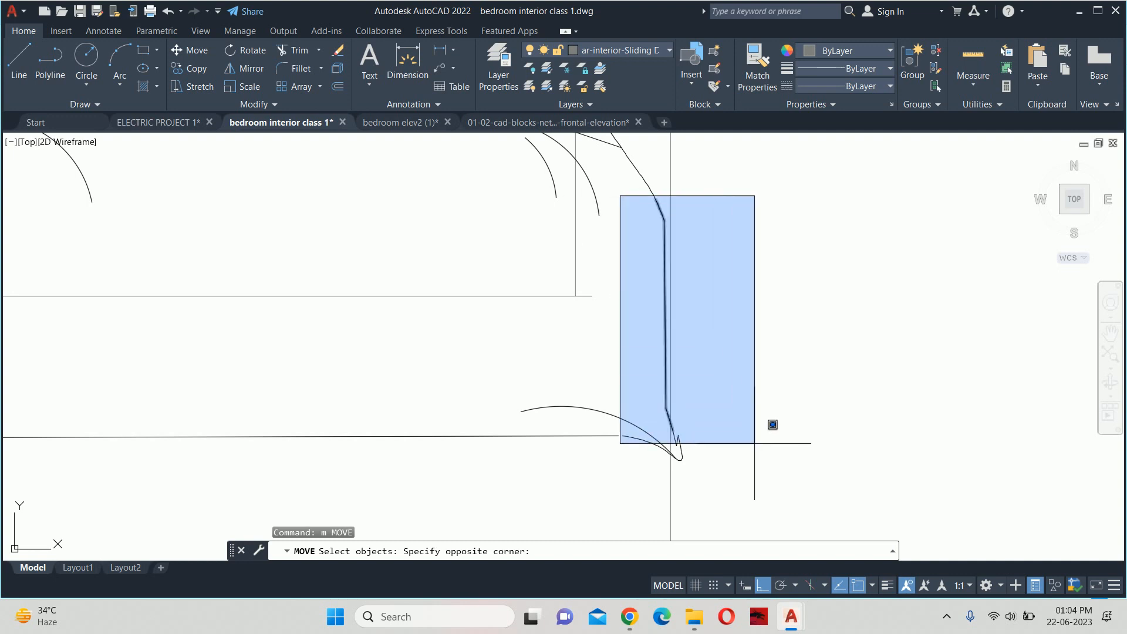
click(792, 459)
click(536, 406)
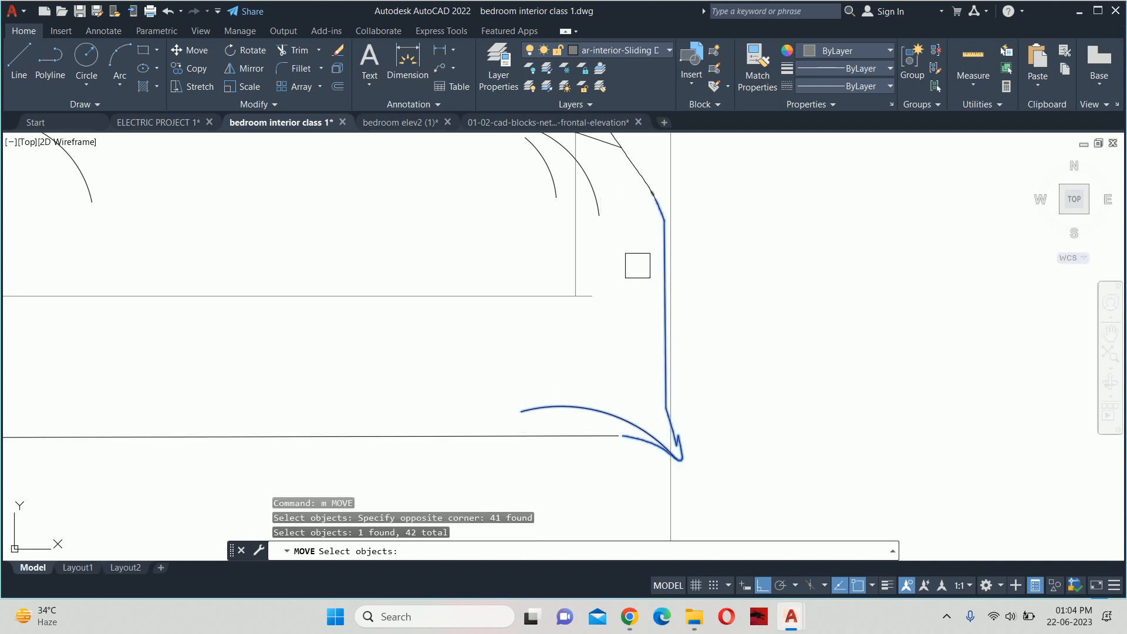
scroll(658, 212, up, 6)
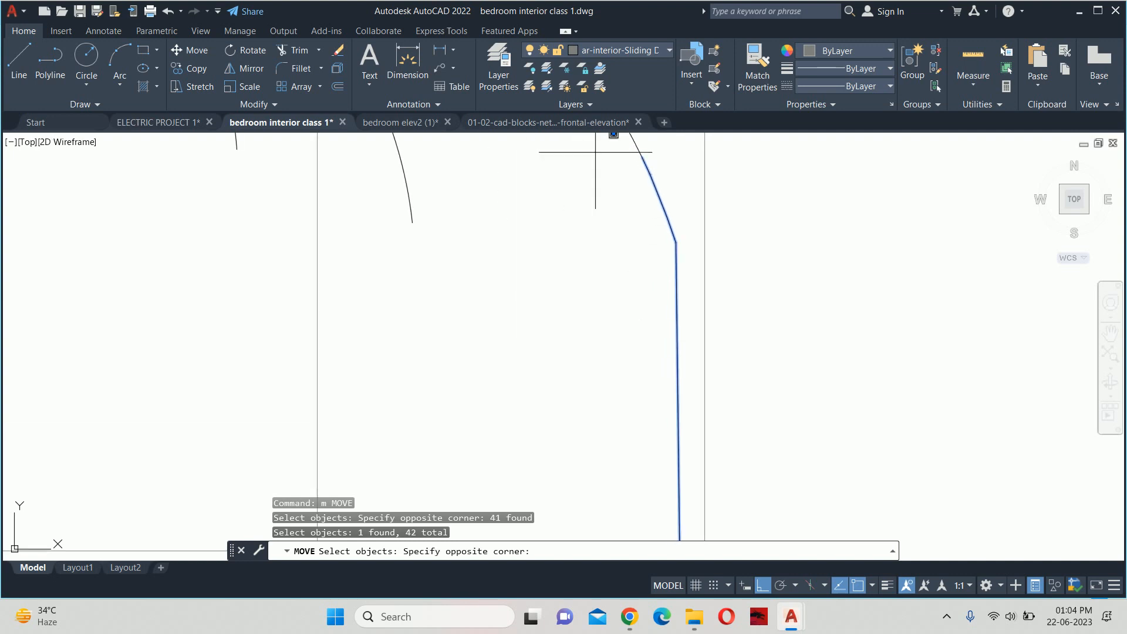
shift+click(758, 246)
scroll(689, 236, down, 4)
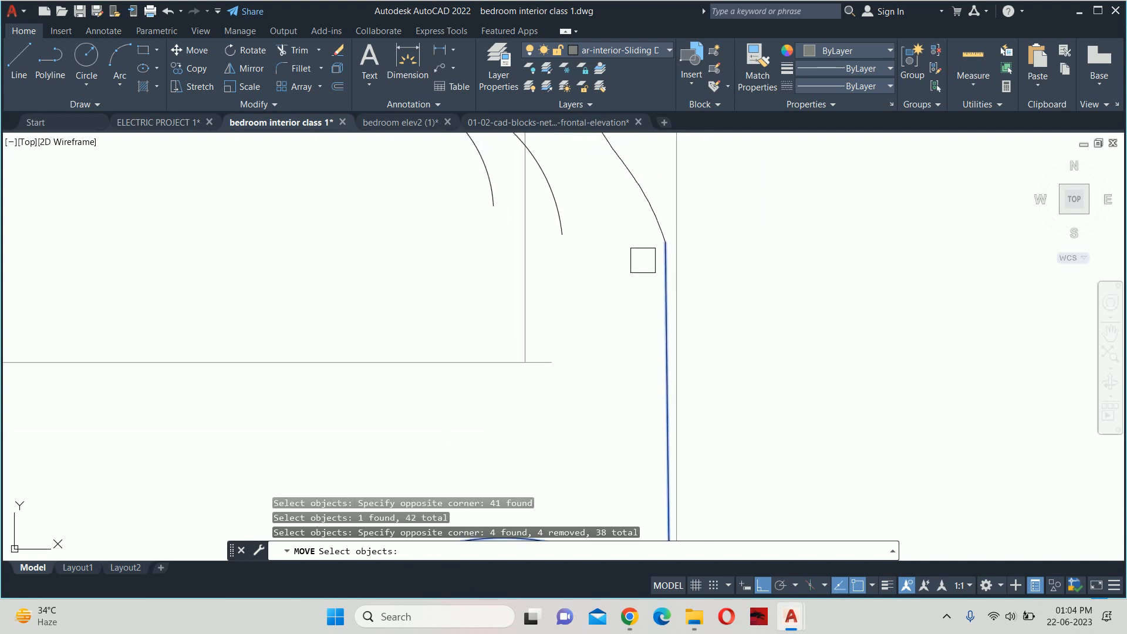
key(Return)
click(598, 306)
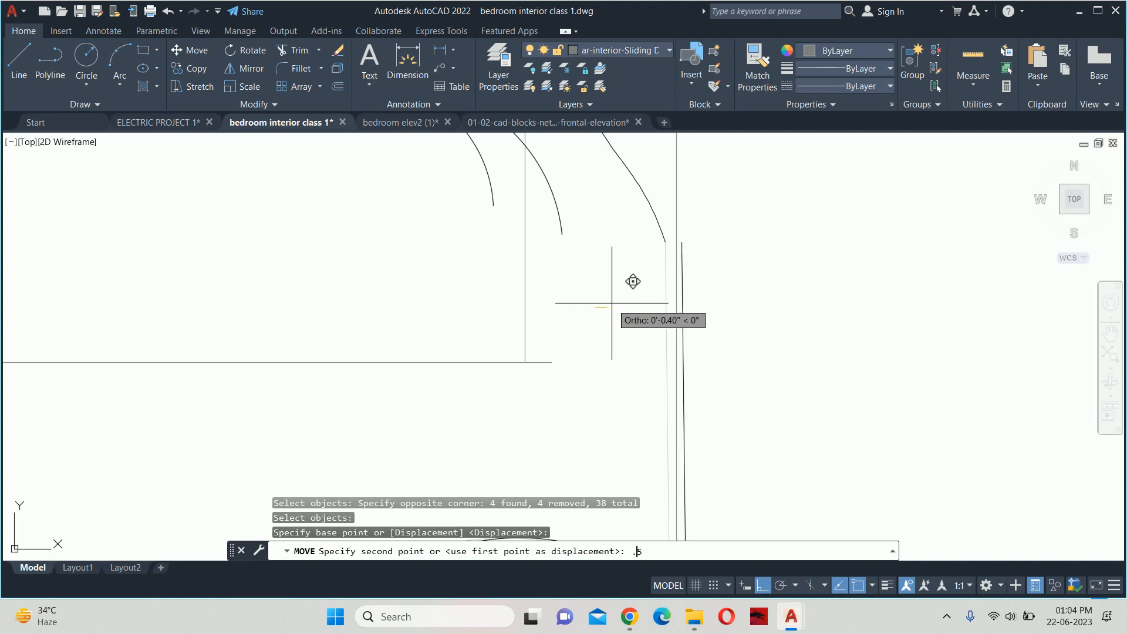
key(Return)
key(Escape)
key(Escape)
Stretch the lower end of the blanket's upper-right curve segment to meet the top of the shifted right side edge
click(662, 236)
scroll(680, 248, up, 3)
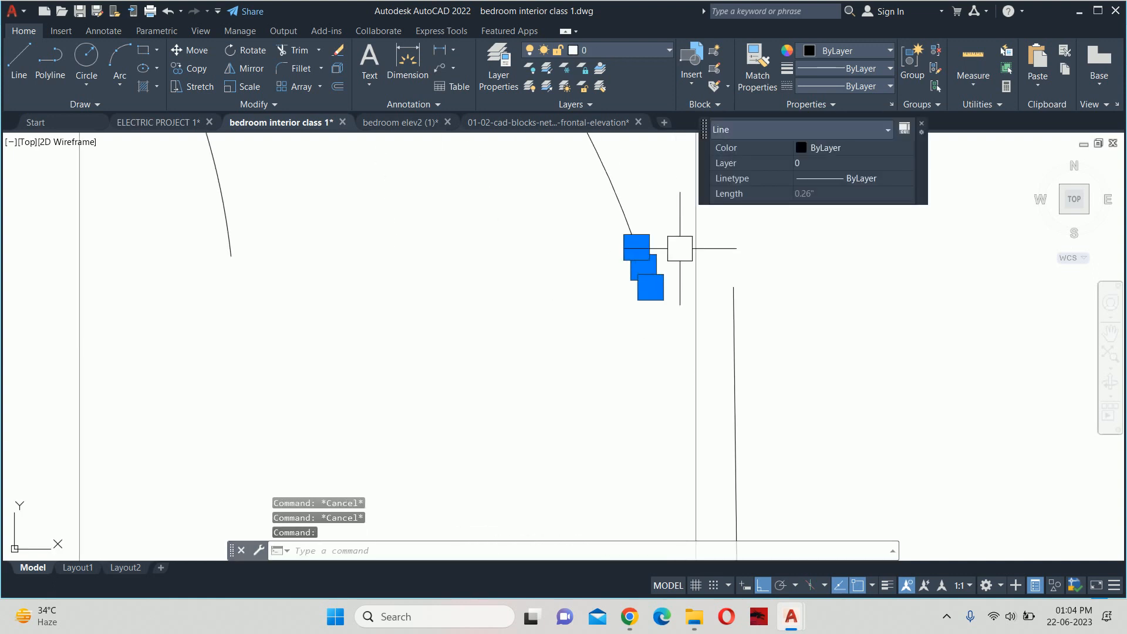
click(650, 287)
click(733, 286)
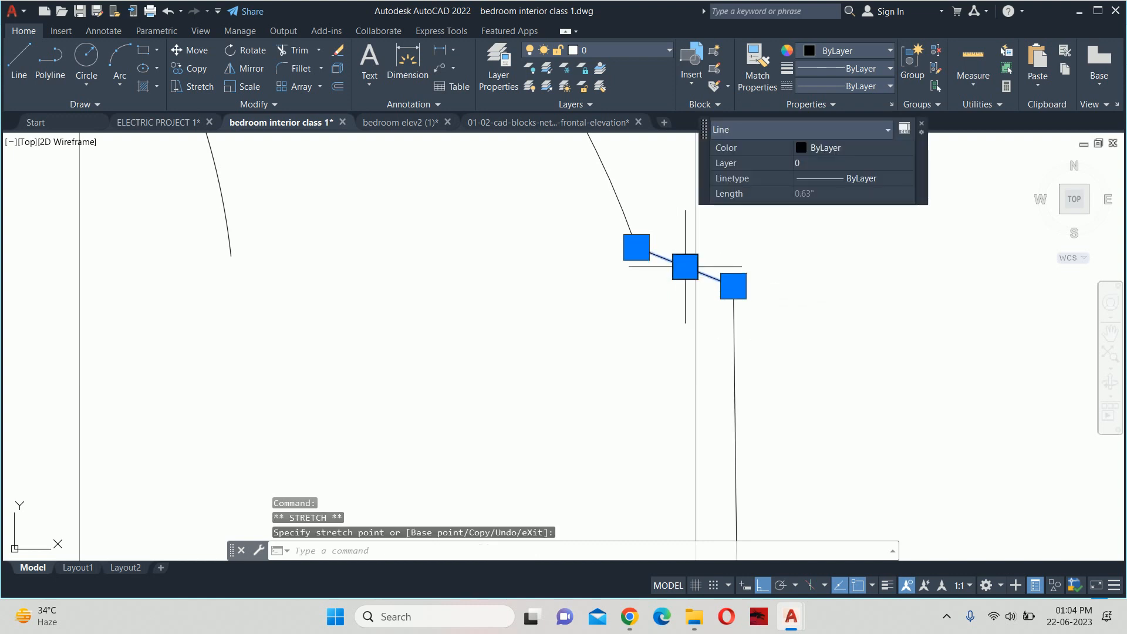
click(646, 278)
click(629, 230)
click(636, 247)
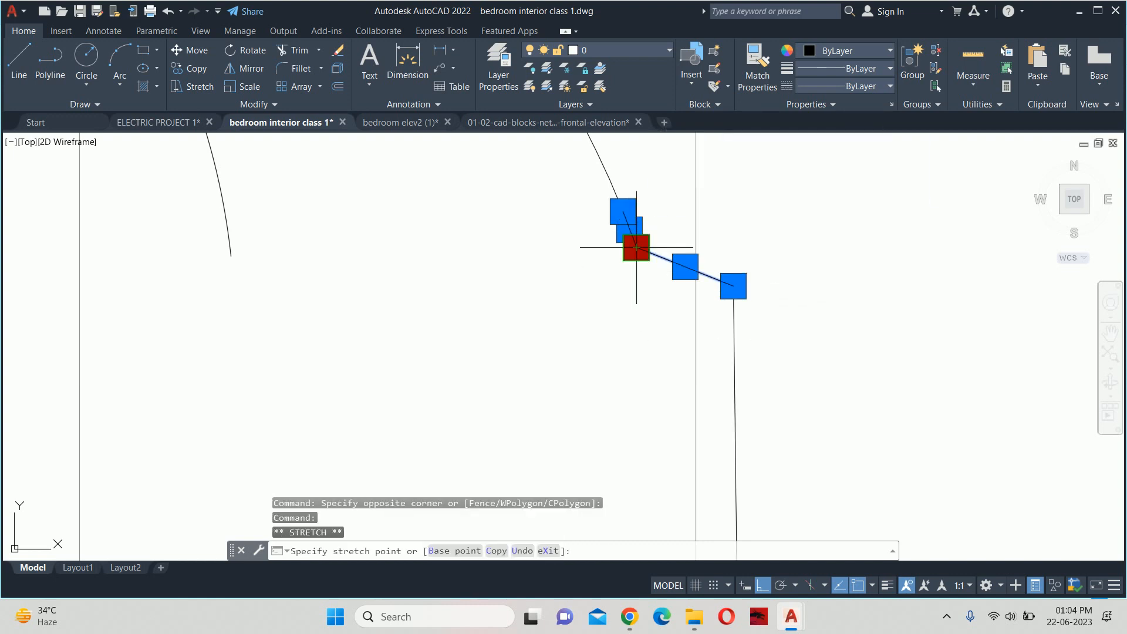
middle_drag(611, 183, 659, 281)
key(Escape)
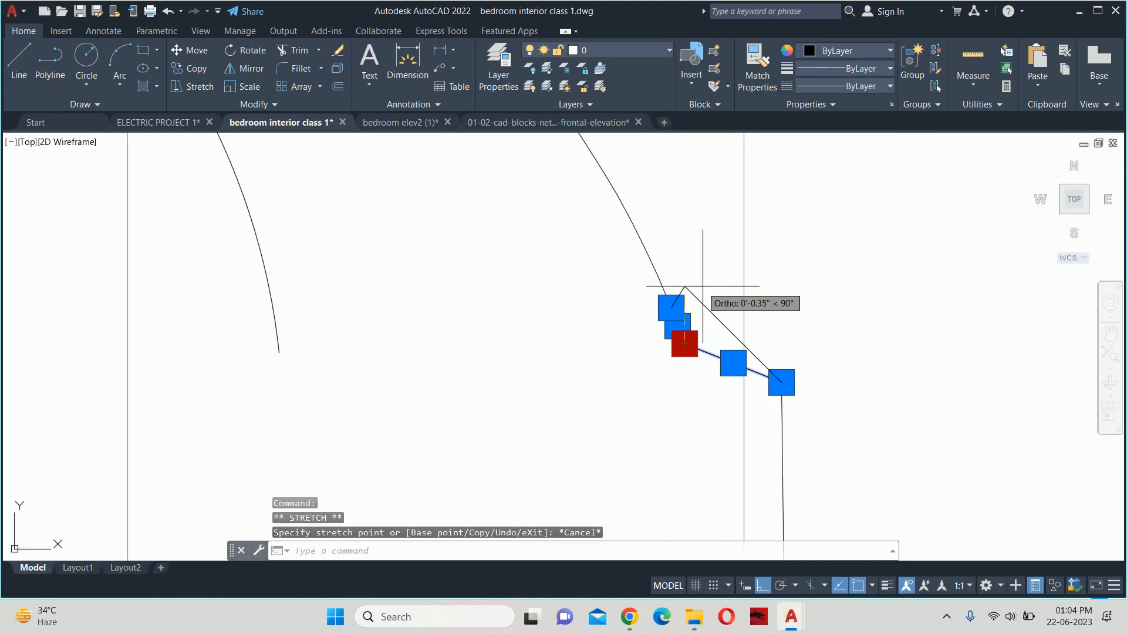
key(Escape)
Stretch the upper end of the slanted connecting segment to a point higher up the blanket's right shoulder curve
click(688, 345)
click(685, 343)
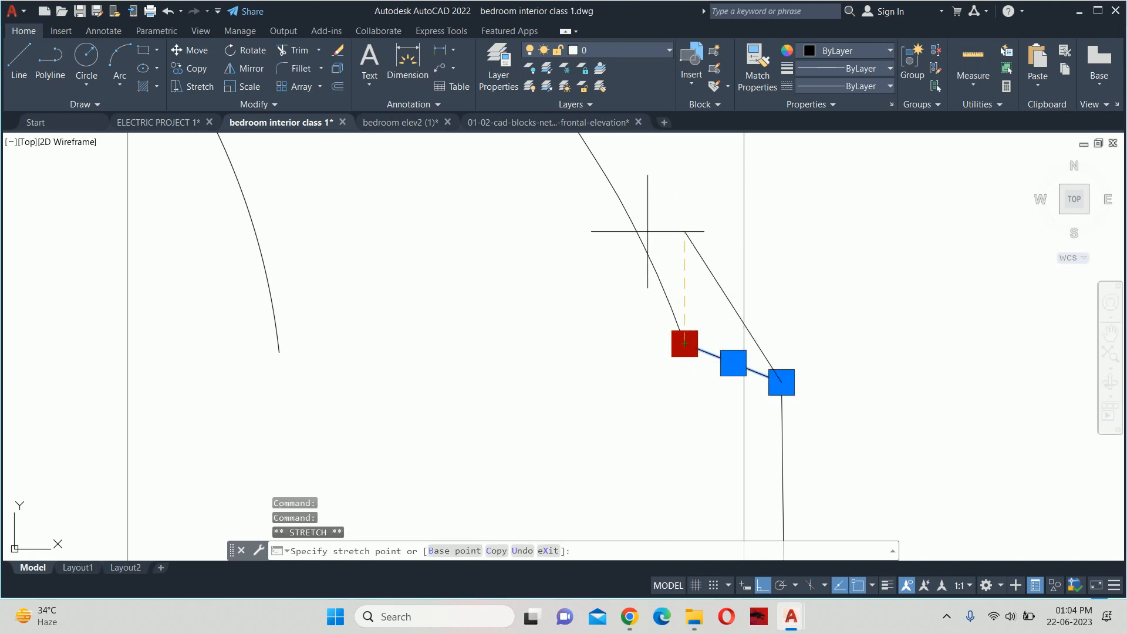
click(638, 233)
key(Escape)
key(Escape)
key(Escape)
Trim and delete the leftover shoulder-curve segments below the new slanted connecting line
text(tr)
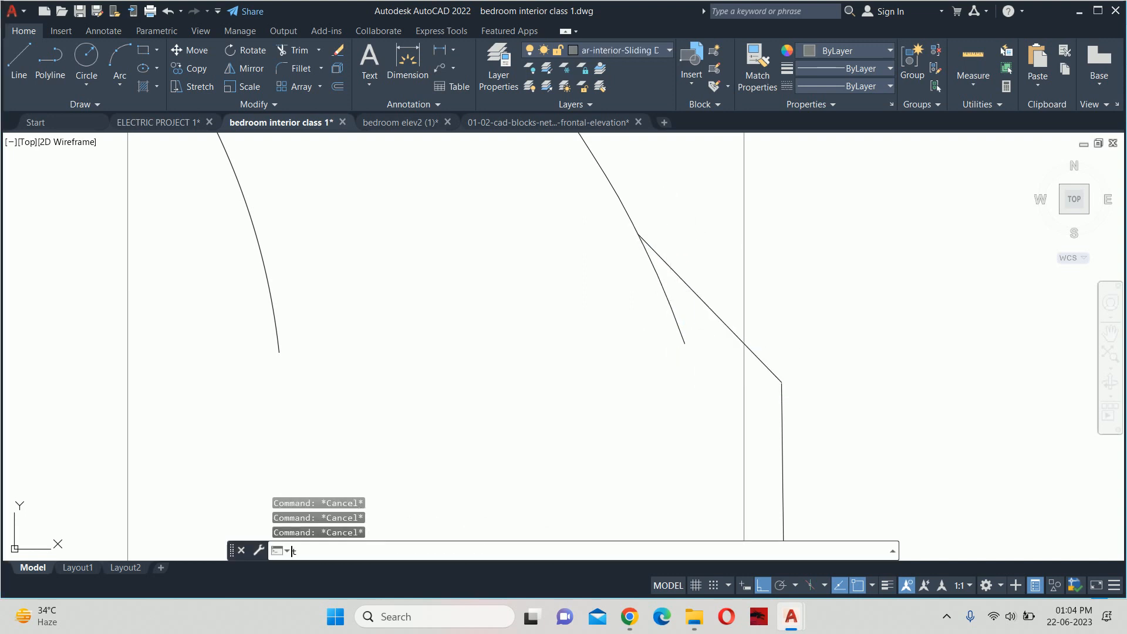
key(Return)
scroll(649, 264, up, 2)
scroll(648, 253, up, 2)
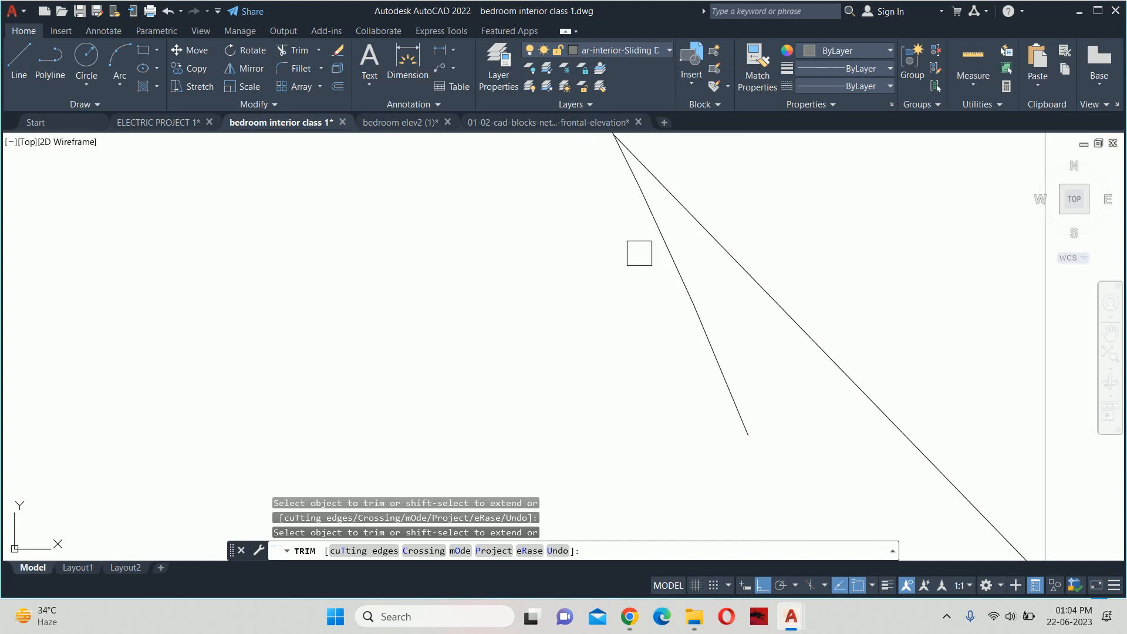
key(Escape)
click(702, 326)
scroll(704, 326, down, 3)
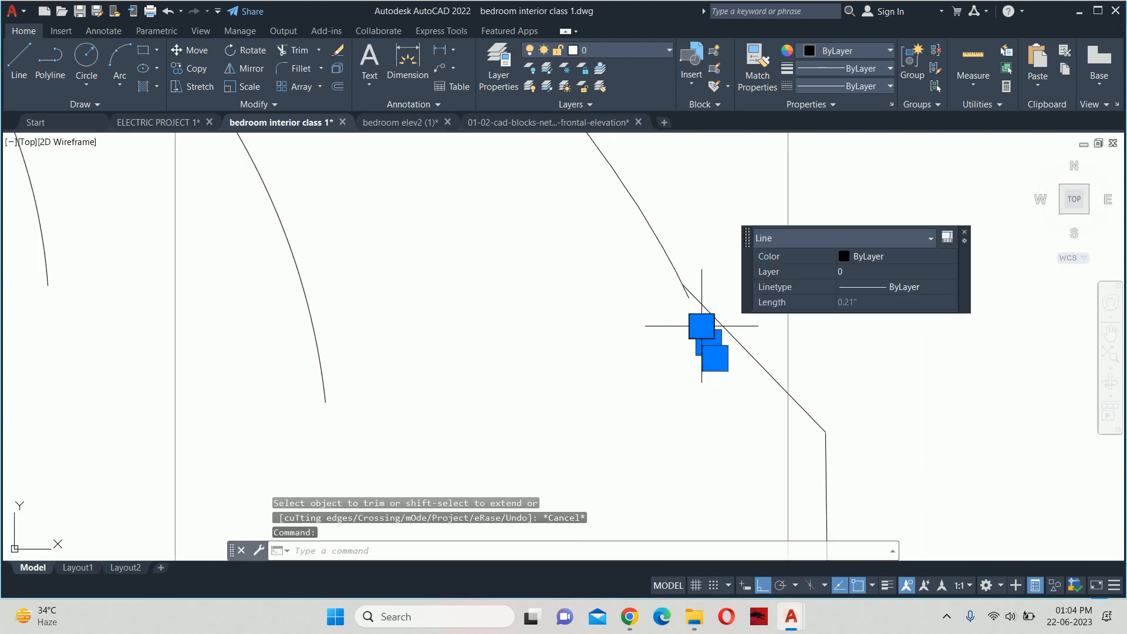
key(Delete)
scroll(653, 315, up, 3)
scroll(652, 315, down, 3)
key(Escape)
key(Escape)
key(Escape)
Extend the right end of the blanket's lower edge to meet the shifted corner crease
middle_drag(679, 384, 736, 319)
scroll(716, 379, up, 3)
text(ex)
key(Return)
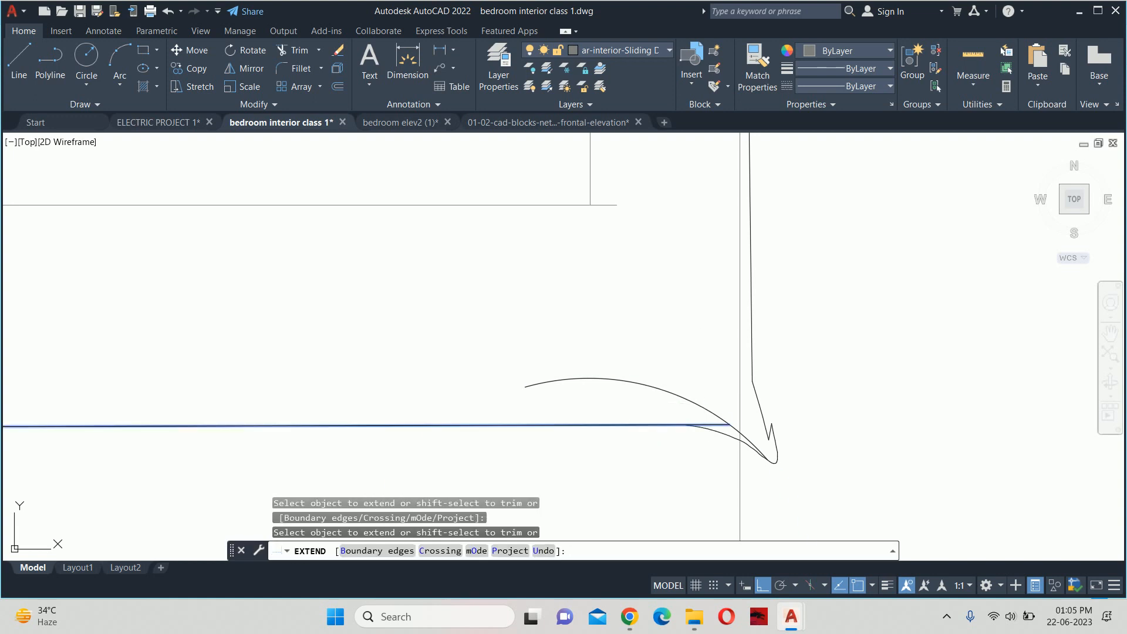
click(645, 424)
scroll(712, 428, up, 3)
scroll(681, 439, up, 6)
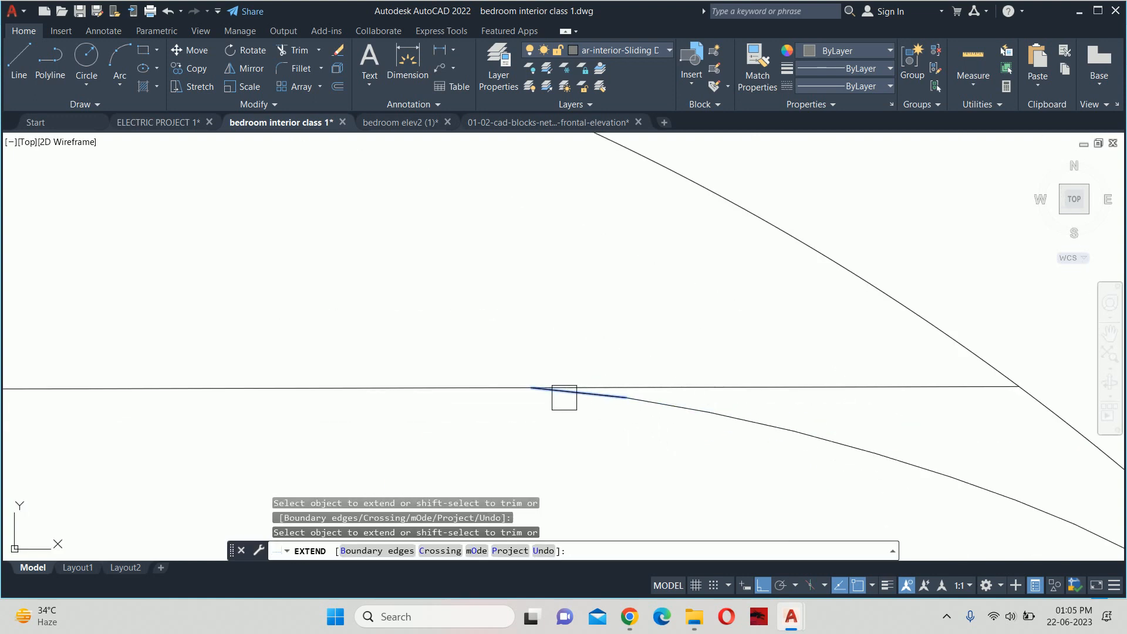
key(Return)
scroll(704, 364, down, 5)
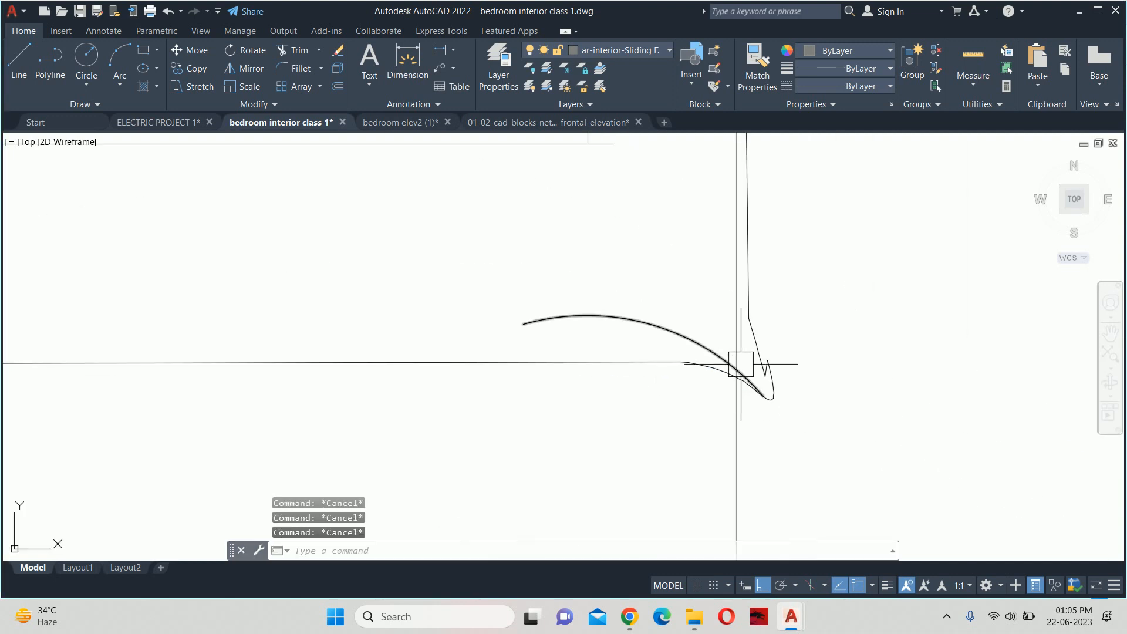
Trim the bed outline's left and right vertical lines where they pass behind the blanket
text(tr)
key(Return)
scroll(730, 312, down, 5)
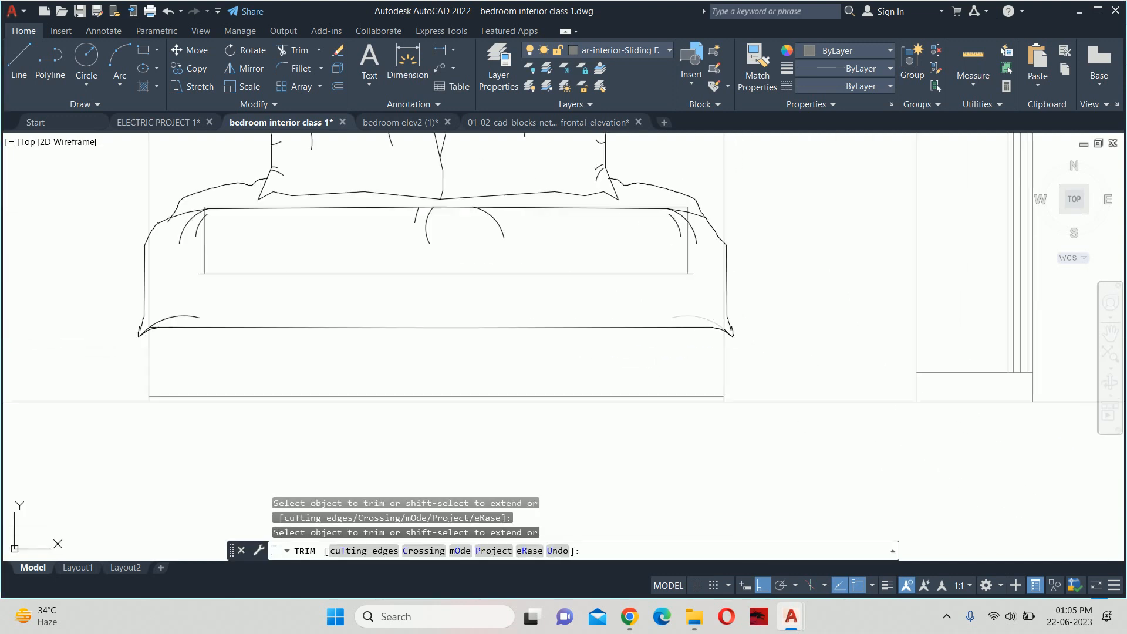
scroll(726, 349, up, 4)
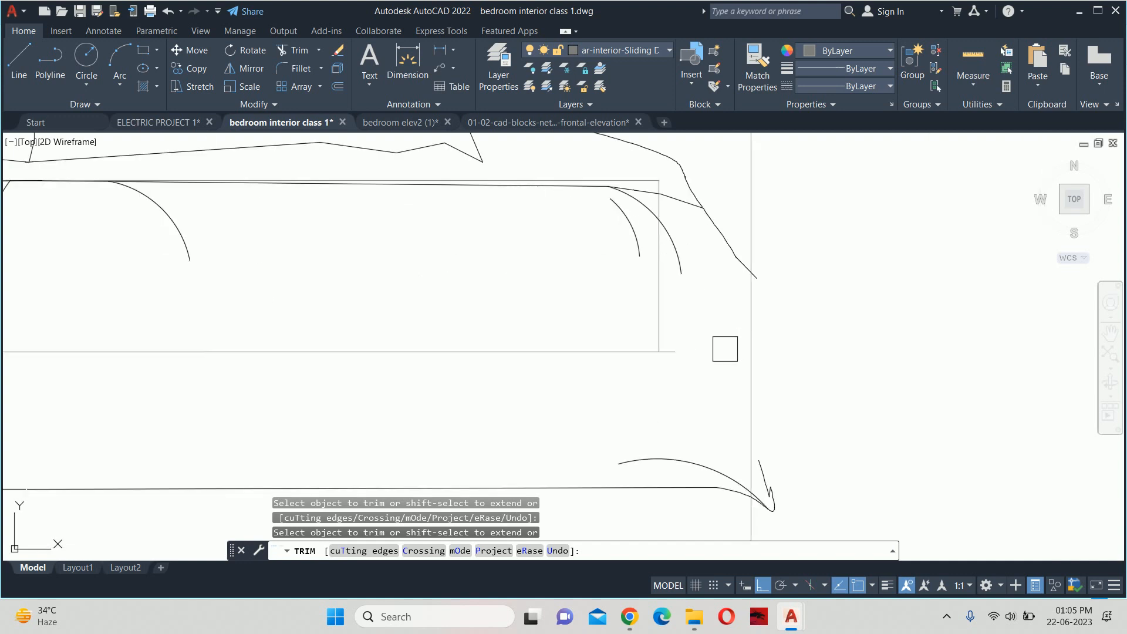
key(ctrl+z)
scroll(733, 357, up, 2)
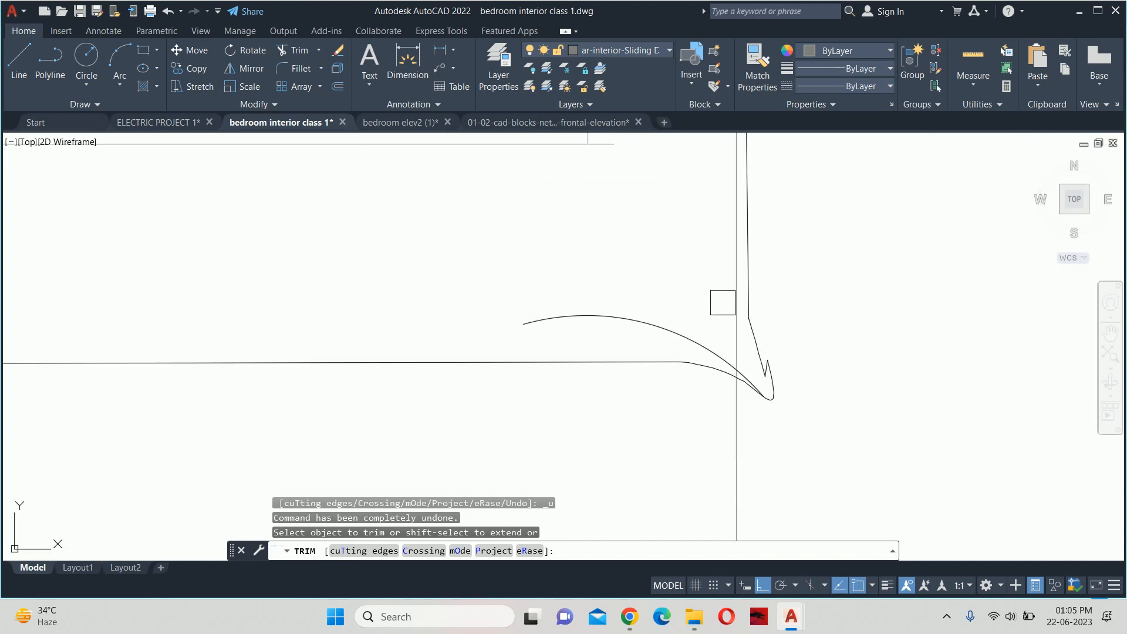
scroll(724, 305, down, 3)
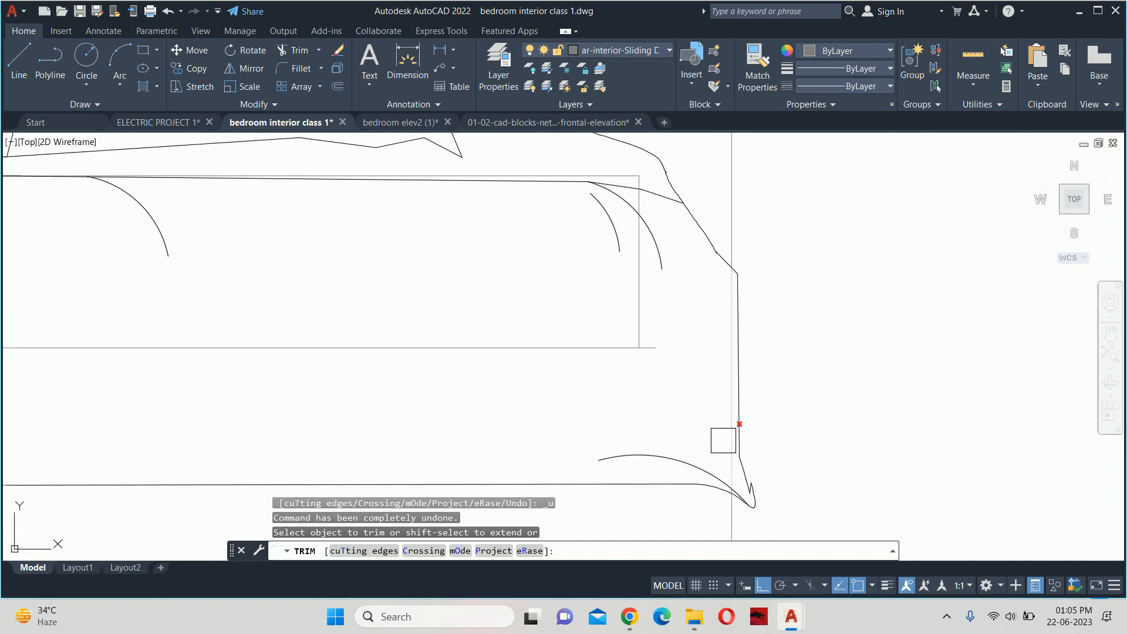
click(723, 440)
scroll(632, 395, down, 3)
scroll(591, 398, up, 3)
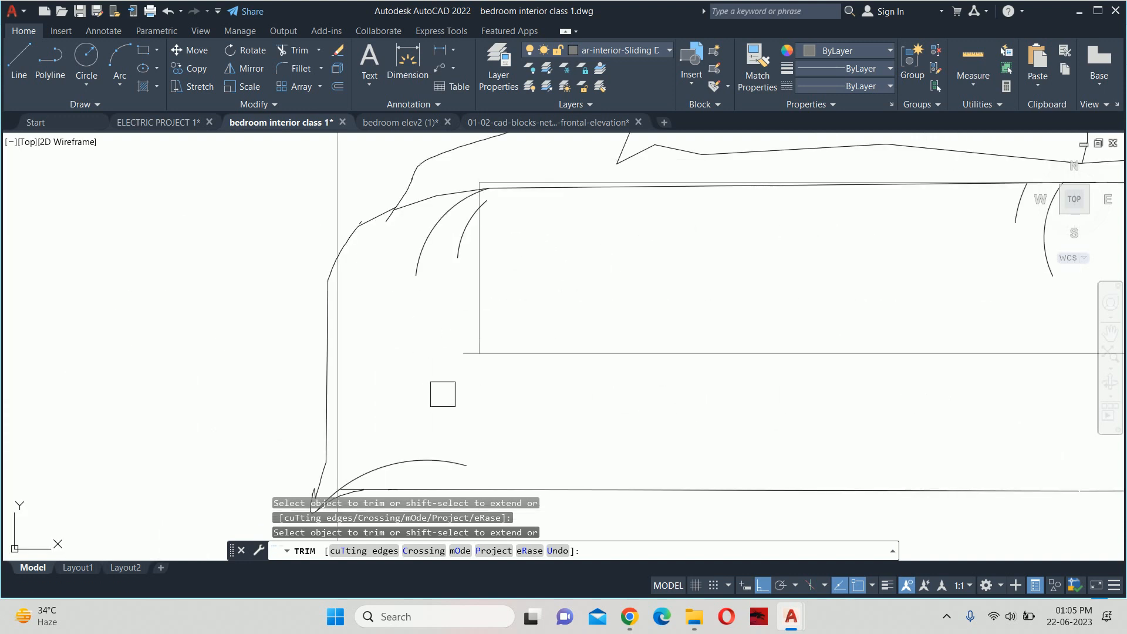
scroll(342, 355, down, 5)
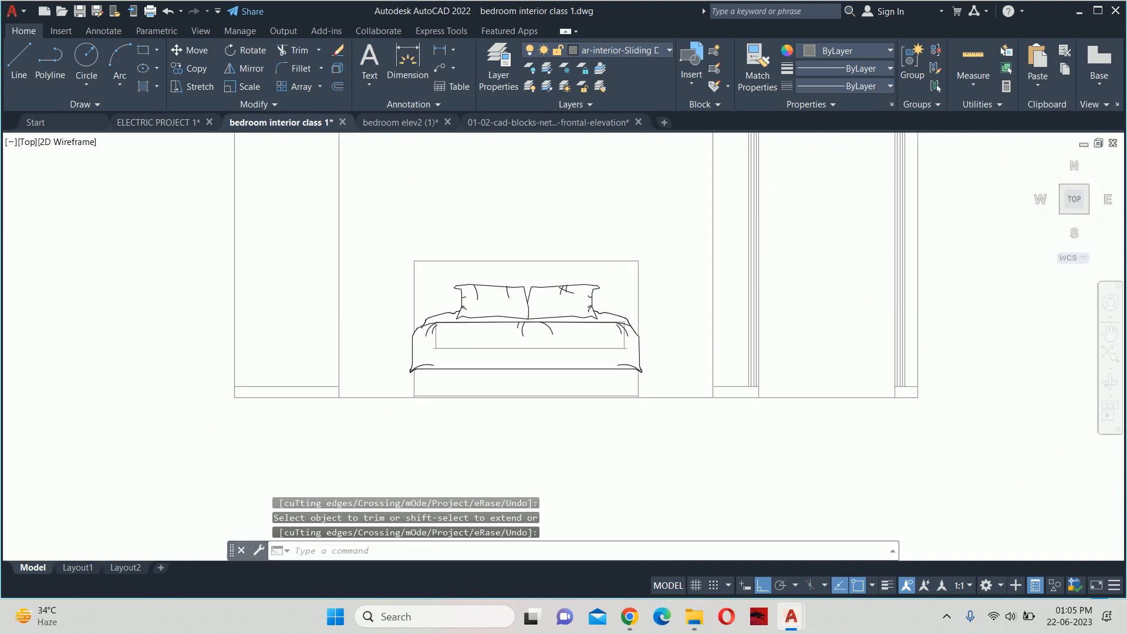
key(Escape)
key(Escape)
scroll(473, 343, up, 2)
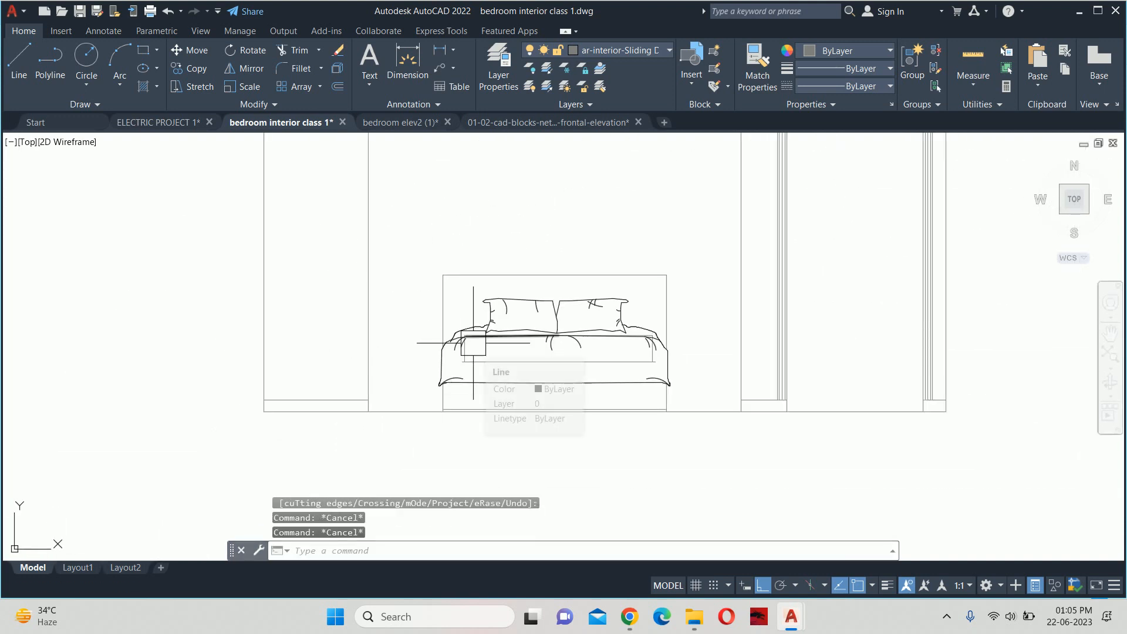
key(Escape)
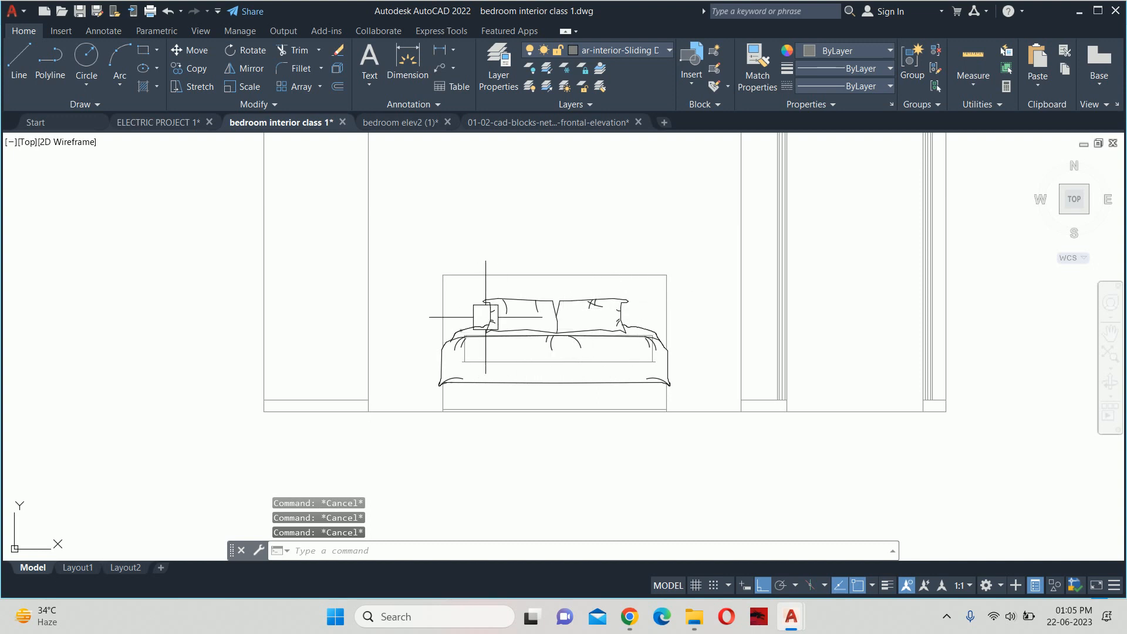
Offset the floor line 18 inches upward across the elevation
middle_drag(488, 329, 517, 336)
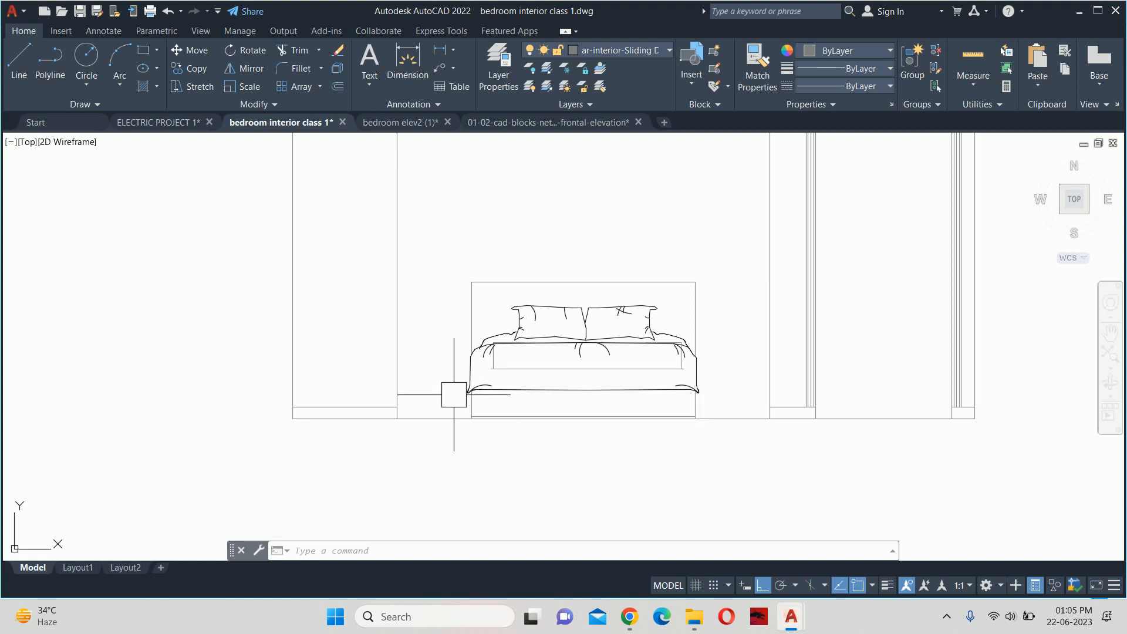
text(o)
key(Return)
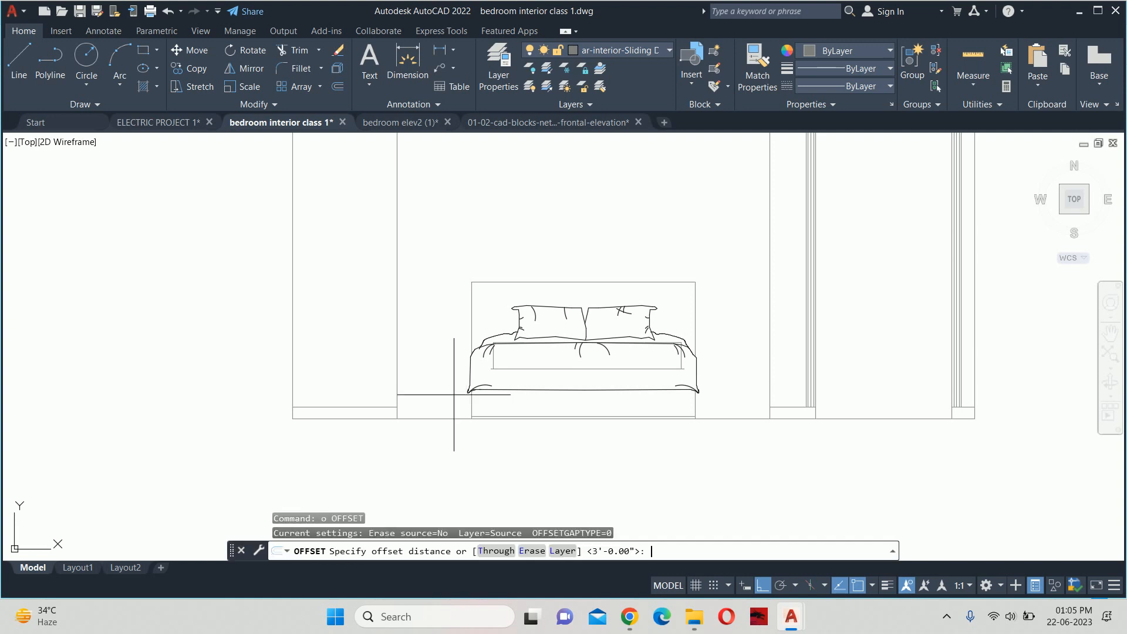
text(18)
key(Return)
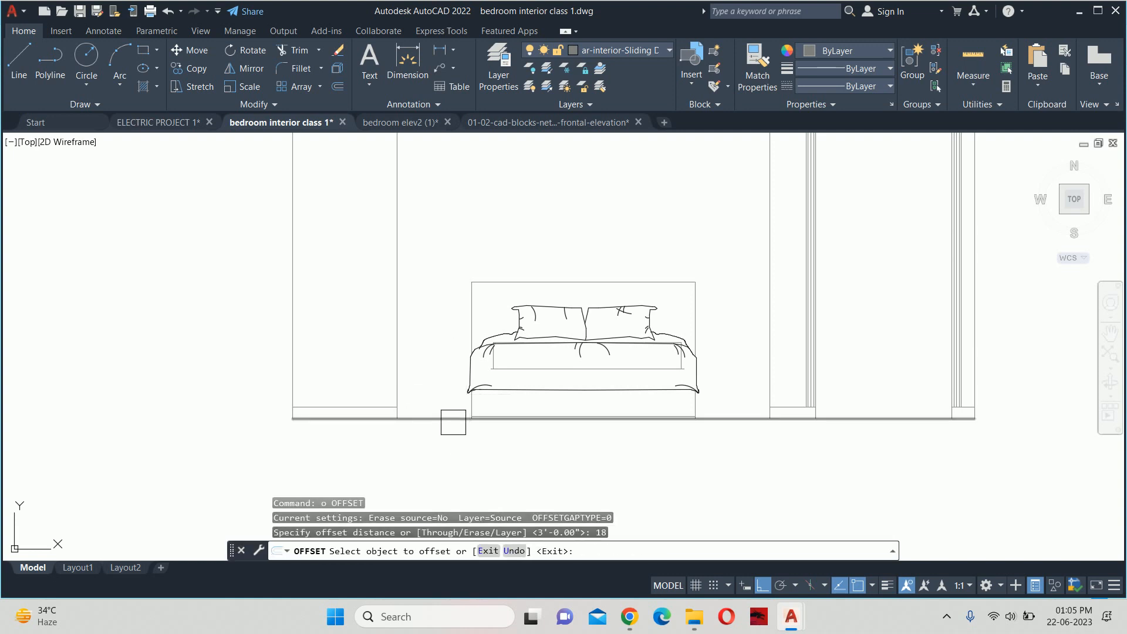
click(452, 419)
key(Escape)
key(Escape)
key(Escape)
scroll(432, 340, up, 6)
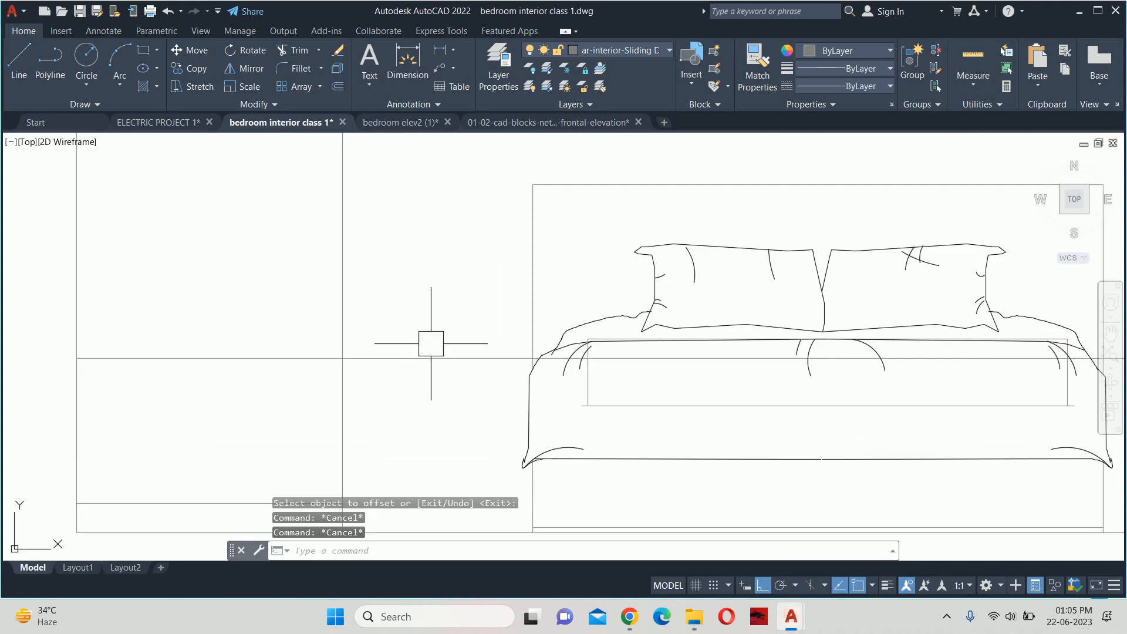
Trim the offset line across the left and right wall units and between the bed outline and the blanket's edges
text(tr)
key(Return)
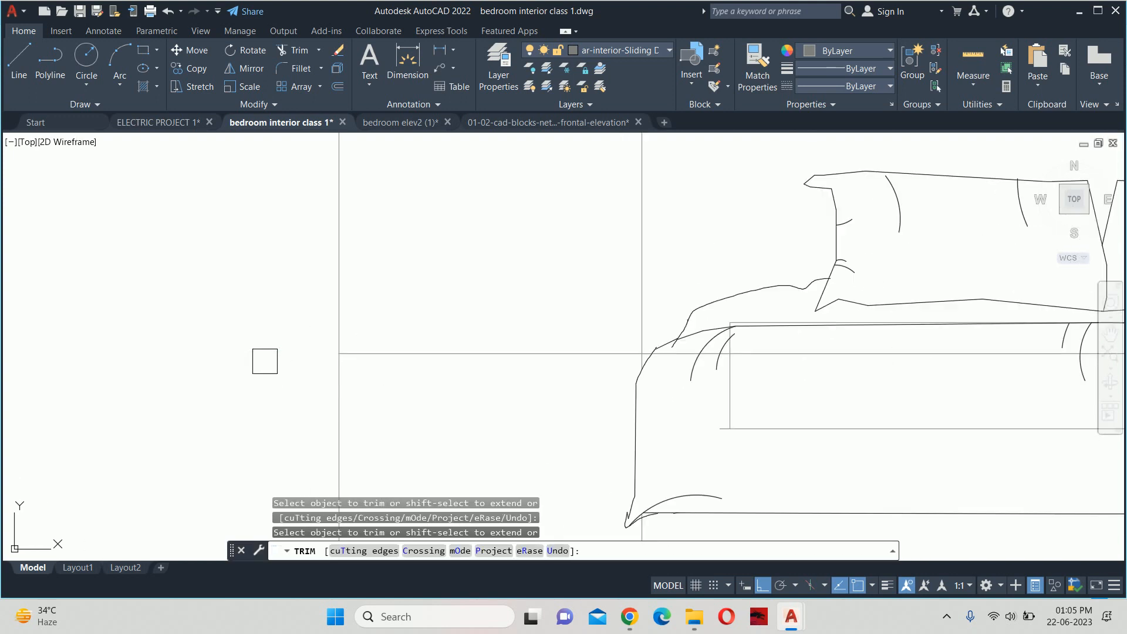
scroll(407, 328, up, 3)
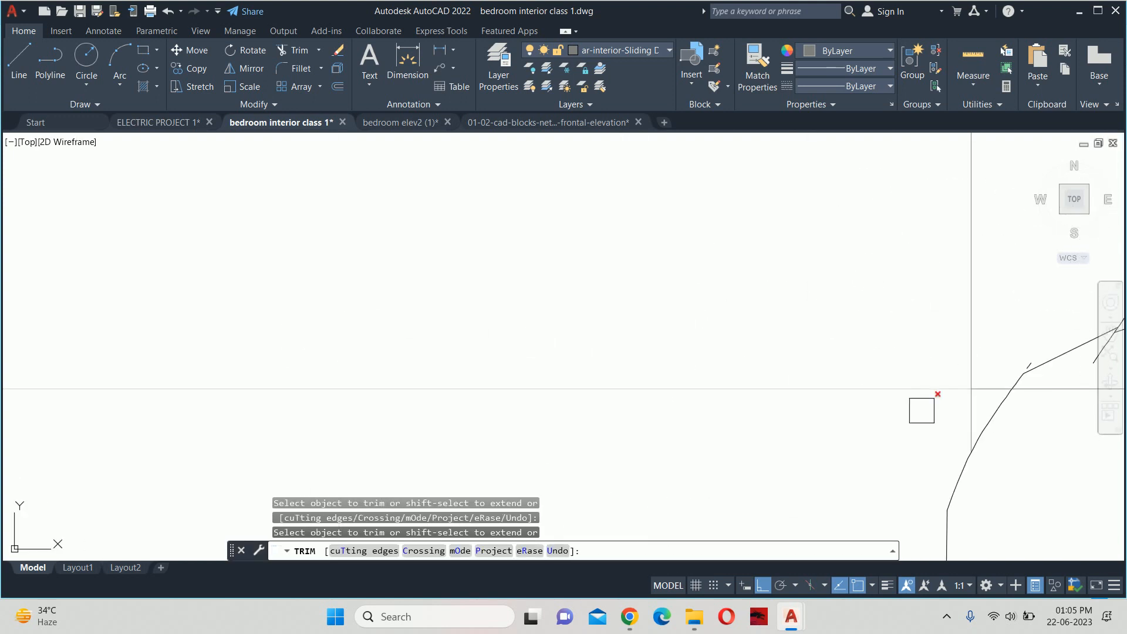
scroll(974, 399, up, 3)
scroll(974, 375, down, 8)
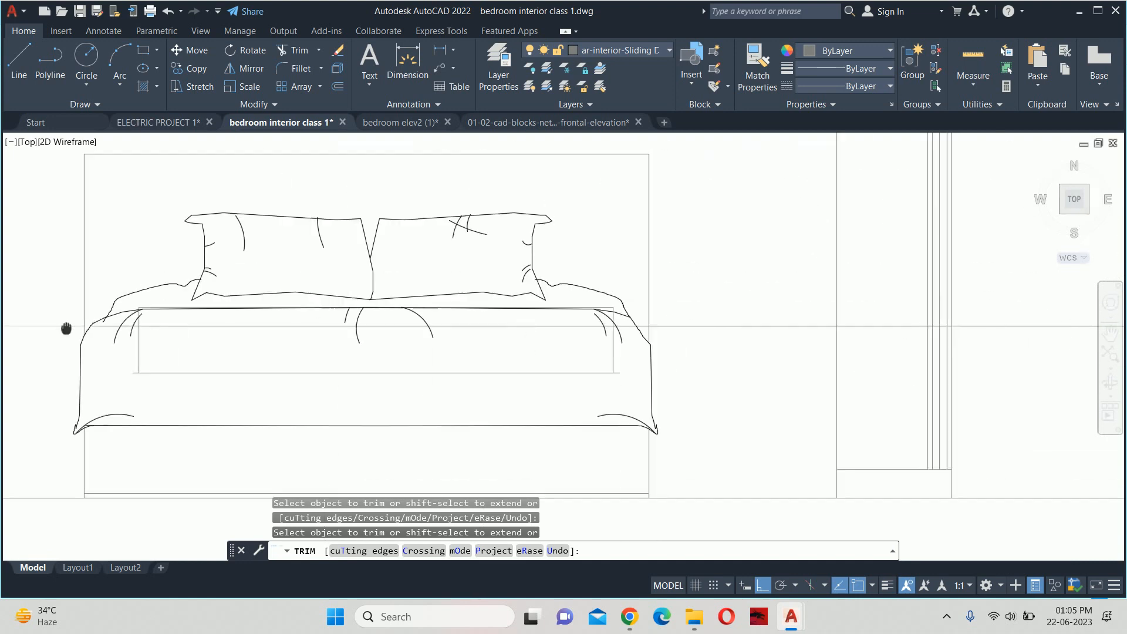
scroll(376, 340, up, 5)
scroll(437, 356, up, 3)
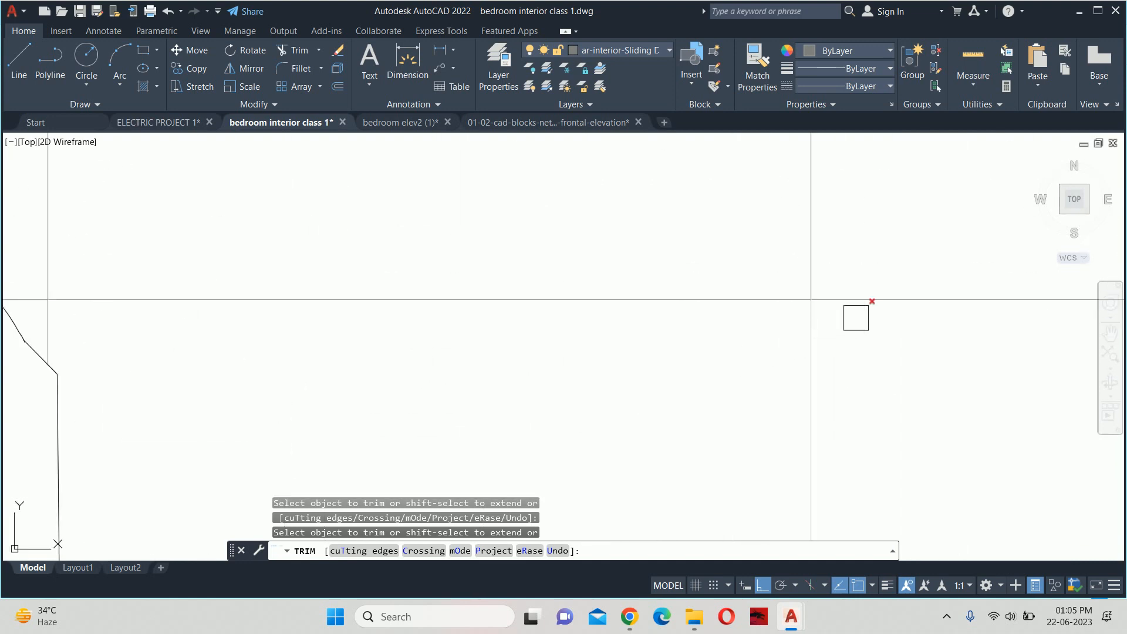
middle_drag(161, 329, 766, 374)
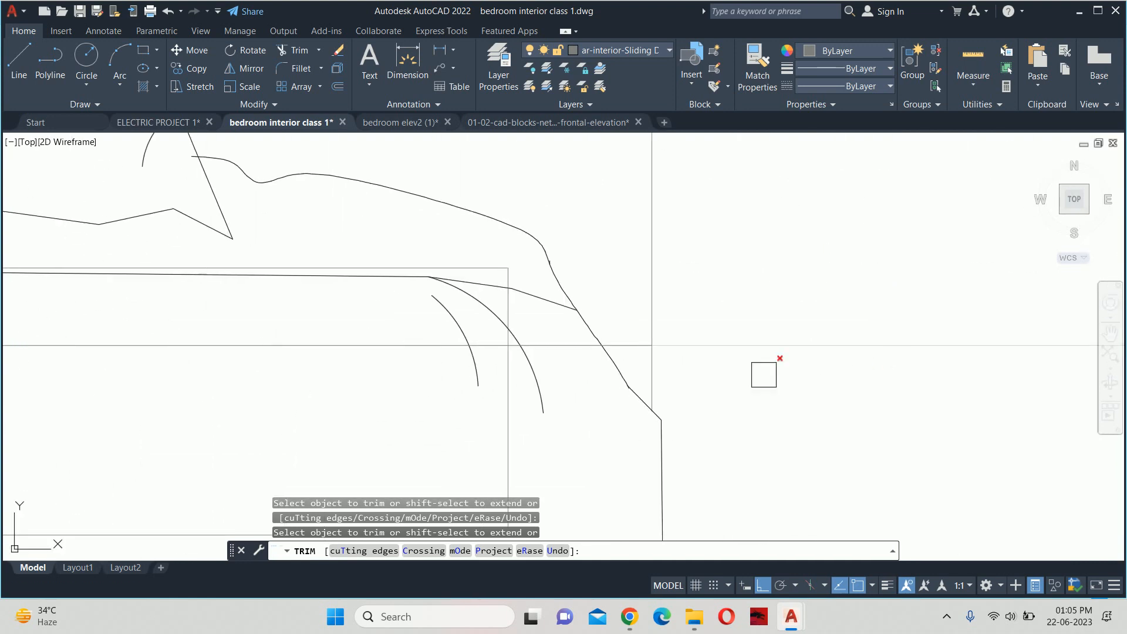
scroll(549, 375, up, 3)
key(Escape)
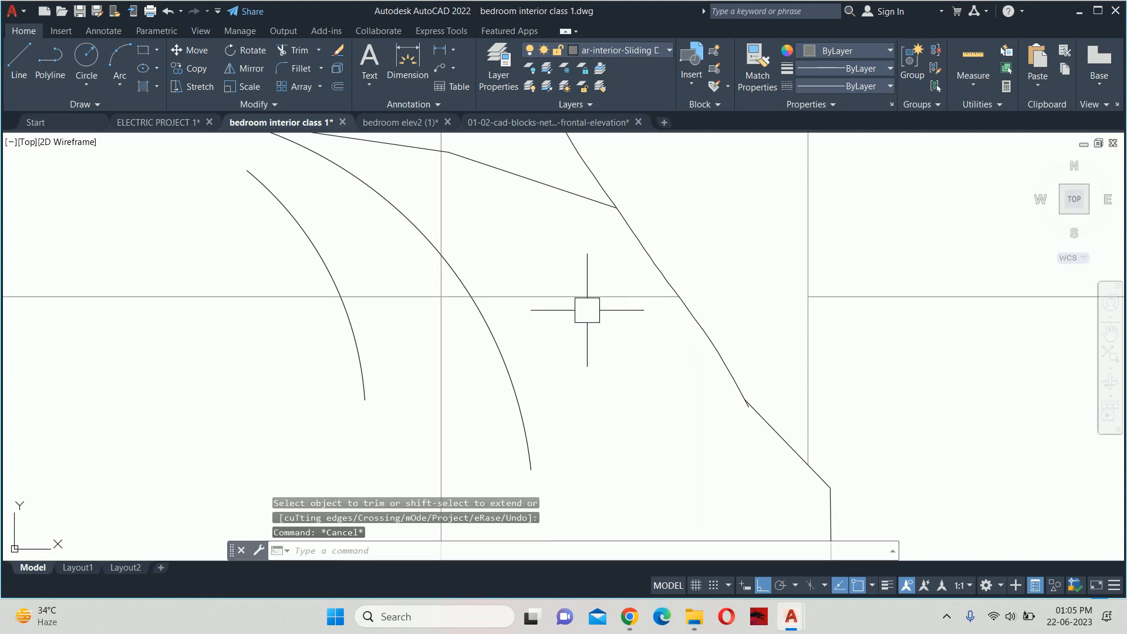
Erase the remaining piece of the 18-inch offset line that crosses the blanket
click(584, 294)
click(567, 300)
key(Delete)
scroll(562, 292, down, 3)
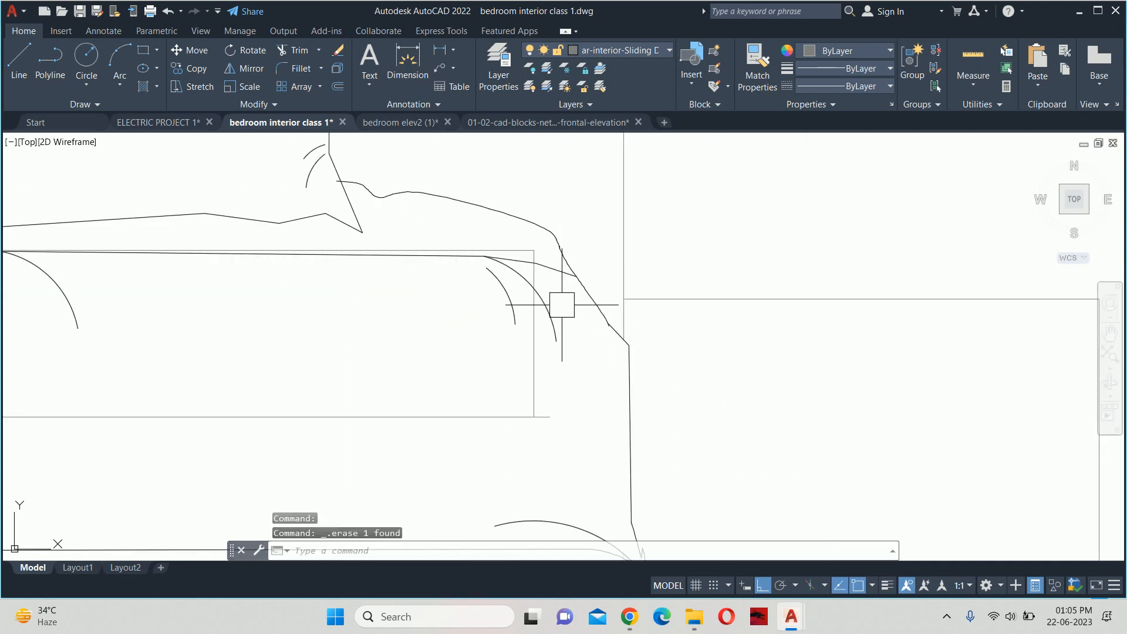
middle_drag(551, 312, 630, 300)
key(Escape)
key(Escape)
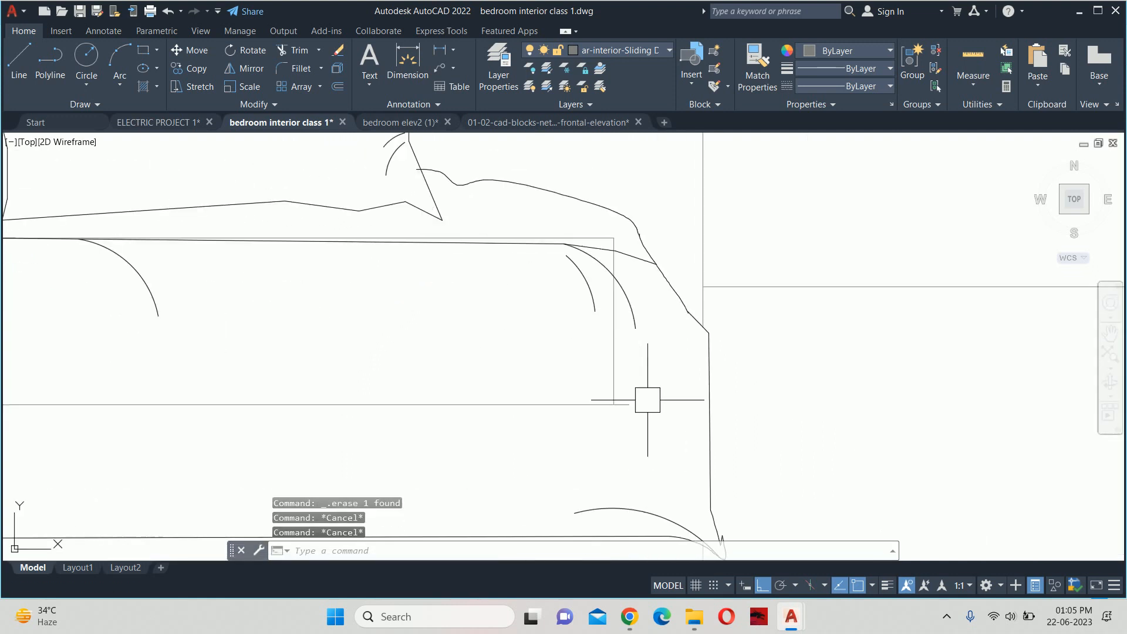
Erase the four lines of the mattress rectangle that show through the blanket
click(646, 397)
click(561, 364)
scroll(561, 364, down, 3)
mouse_move(547, 381)
middle_down()
mouse_move(499, 409)
mouse_move(756, 417)
middle_up()
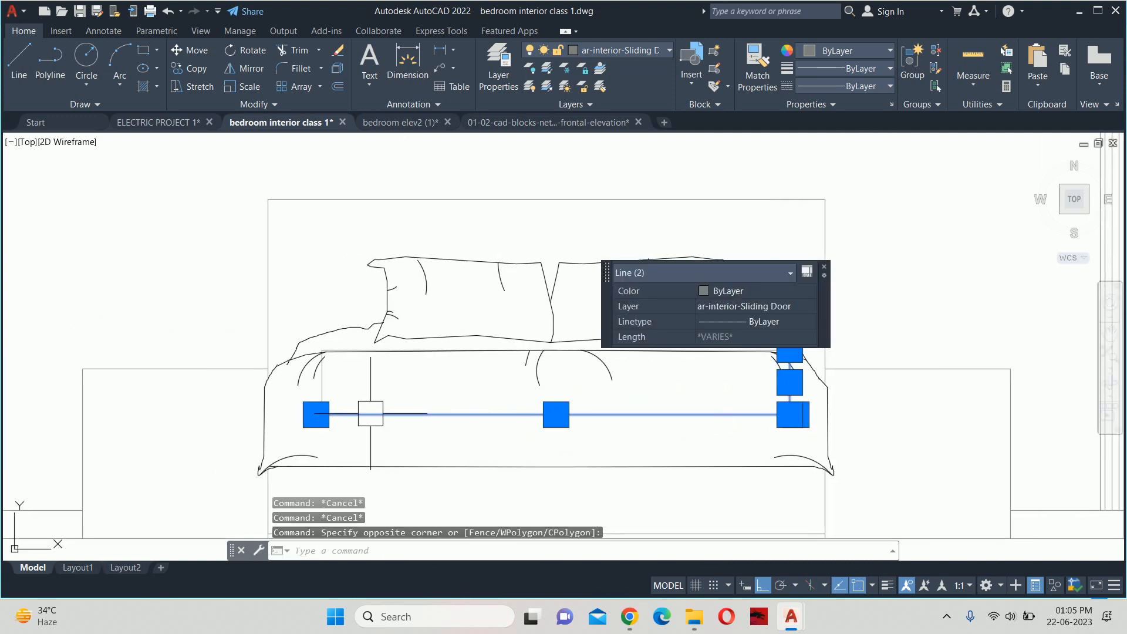
scroll(276, 388, up, 3)
click(407, 364)
click(359, 384)
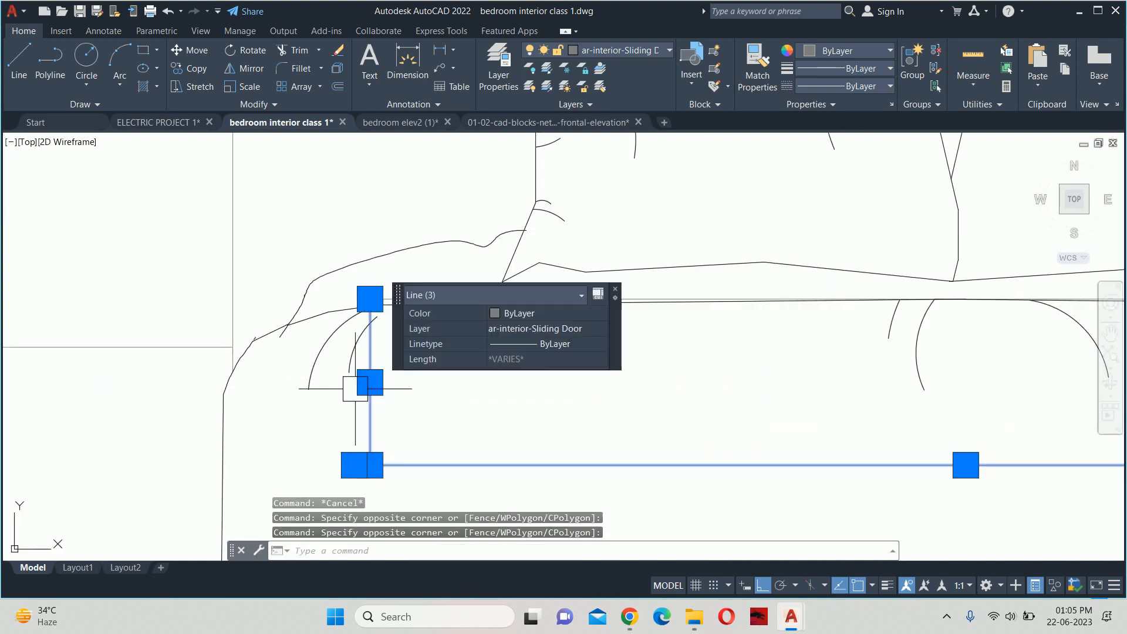
scroll(388, 284, up, 3)
click(362, 312)
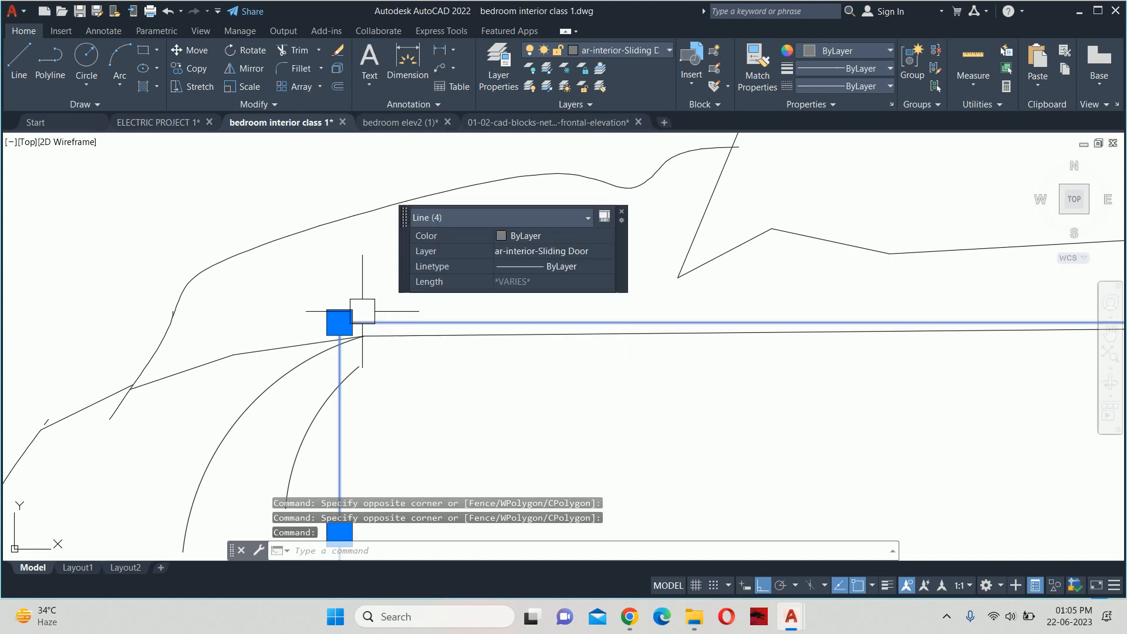
scroll(357, 308, down, 3)
key(Delete)
scroll(411, 326, down, 4)
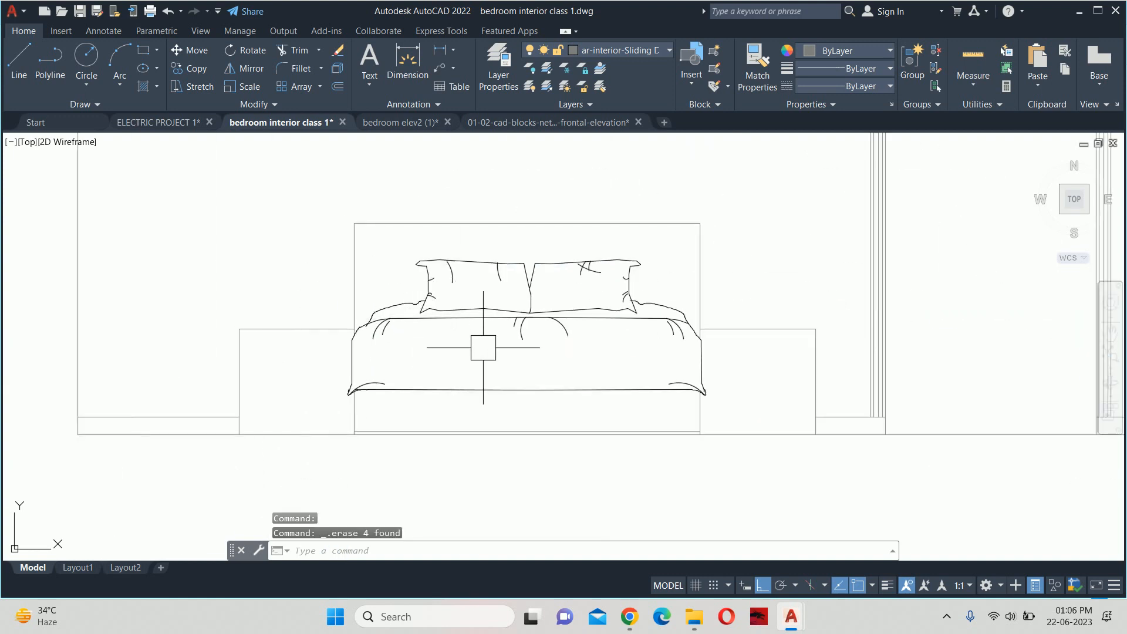
scroll(496, 361, down, 1)
key(Escape)
key(Escape)
key(Escape)
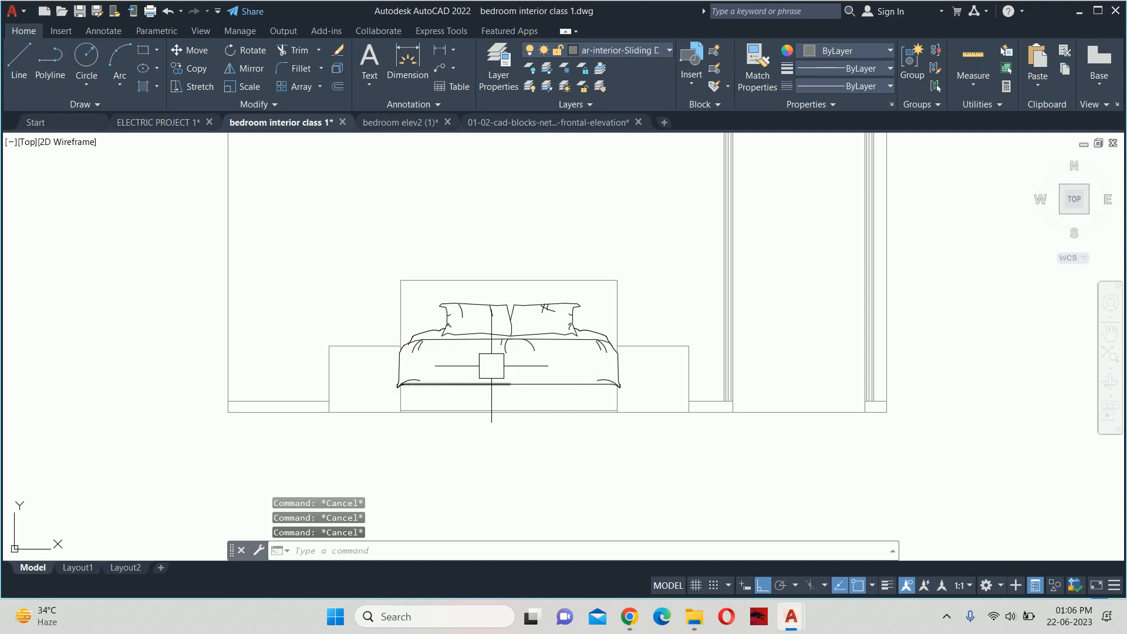
Check the distance from the blanket's upper edge to the floor line with a temporary linear dimension
text(dli)
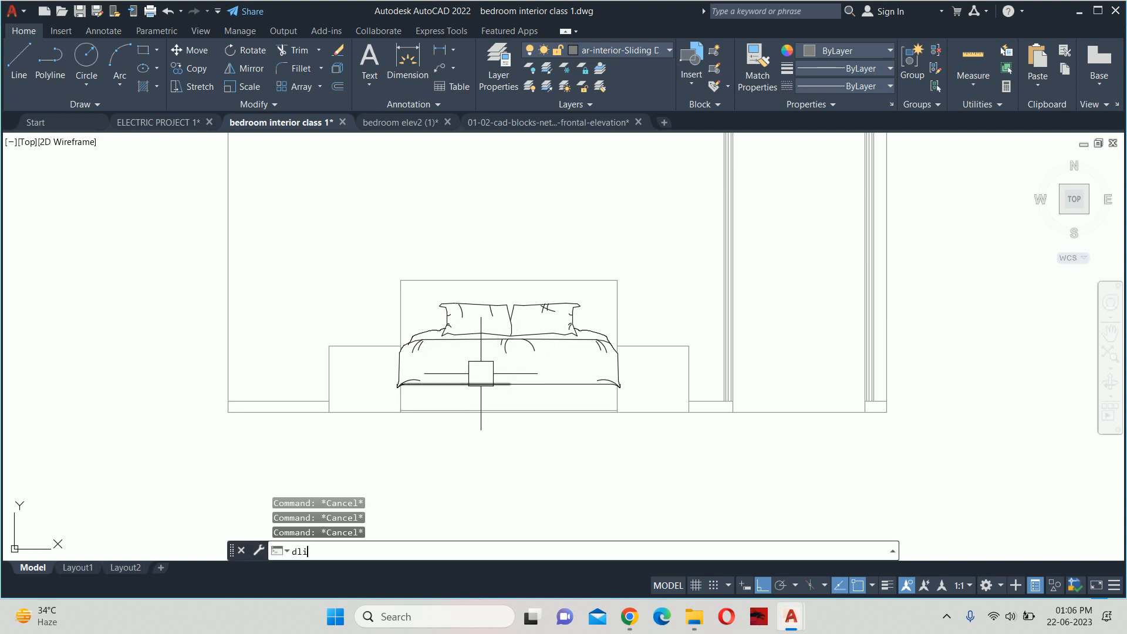
key(Return)
scroll(562, 350, up, 4)
click(590, 333)
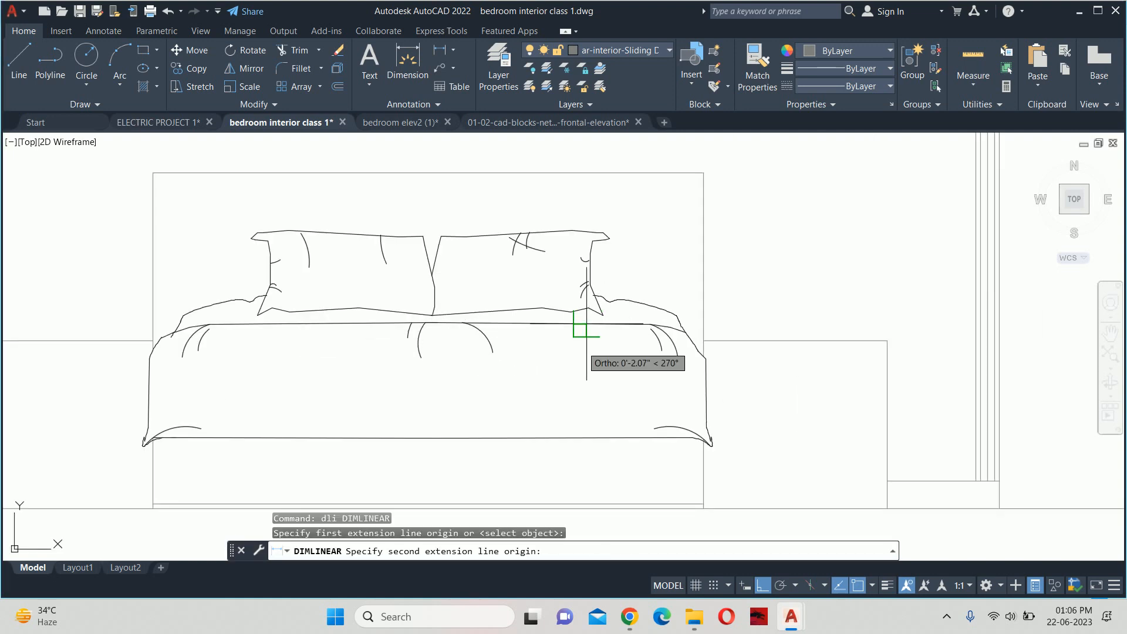
click(703, 508)
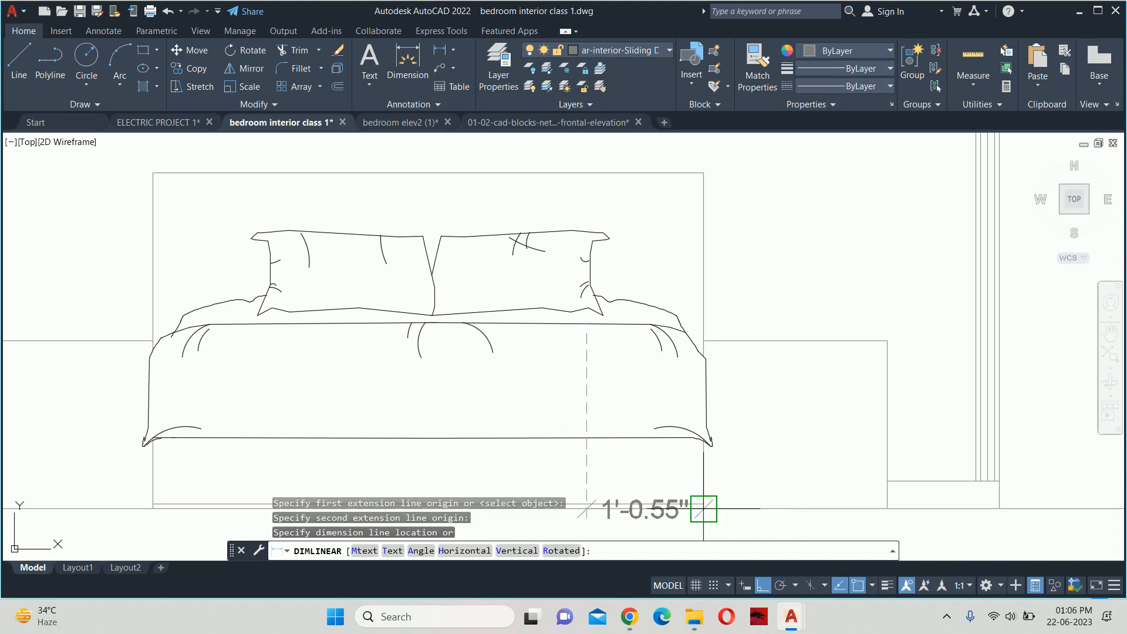
key(Escape)
key(Escape)
key(Escape)
scroll(772, 426, down, 4)
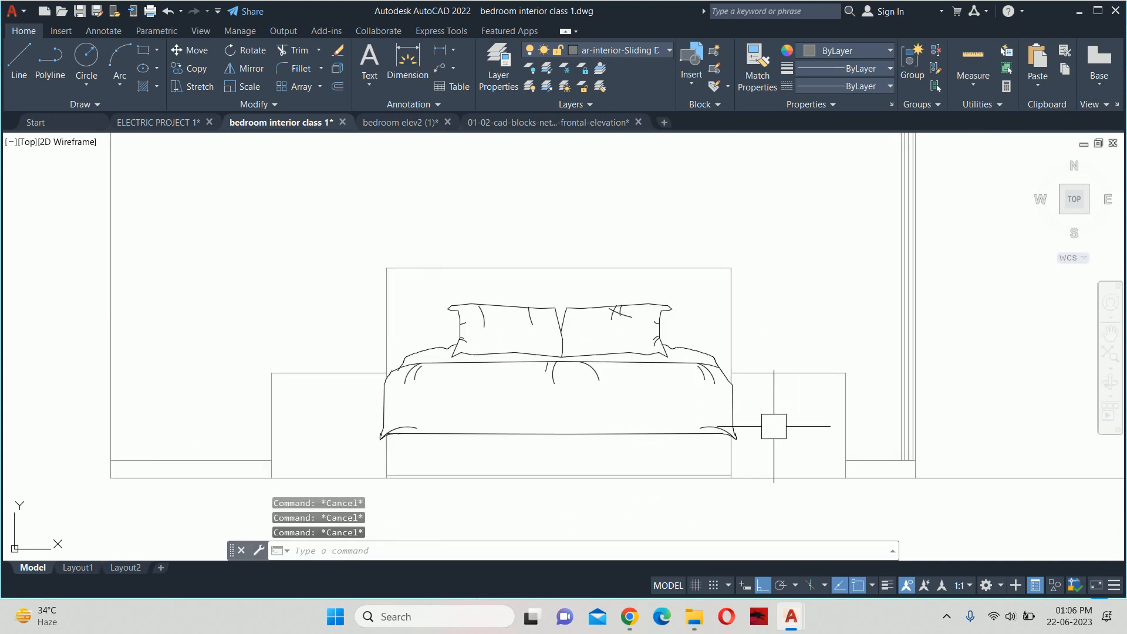
Stretch the pillows and blanket together straight down by 3 inches
text(s)
key(Return)
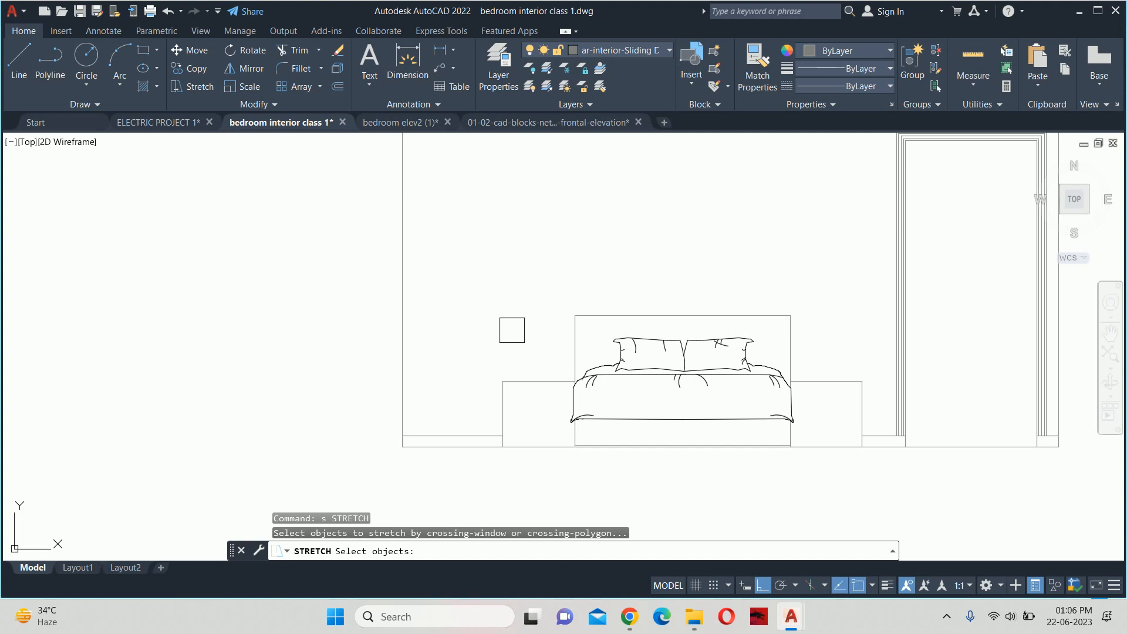
click(536, 334)
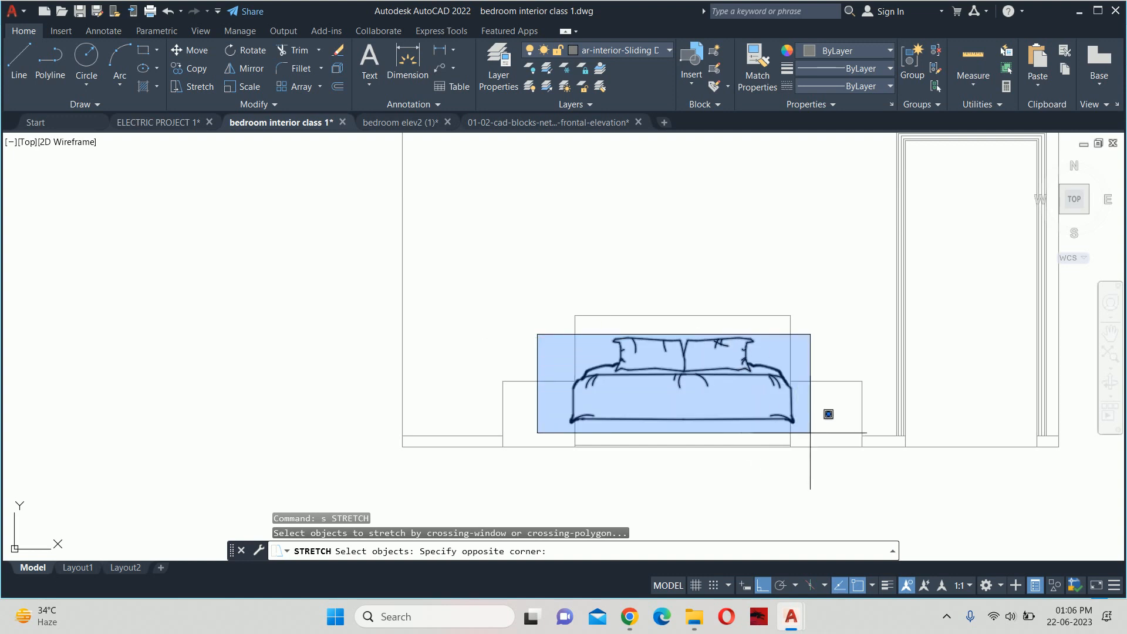
click(808, 431)
scroll(774, 403, up, 2)
key(Return)
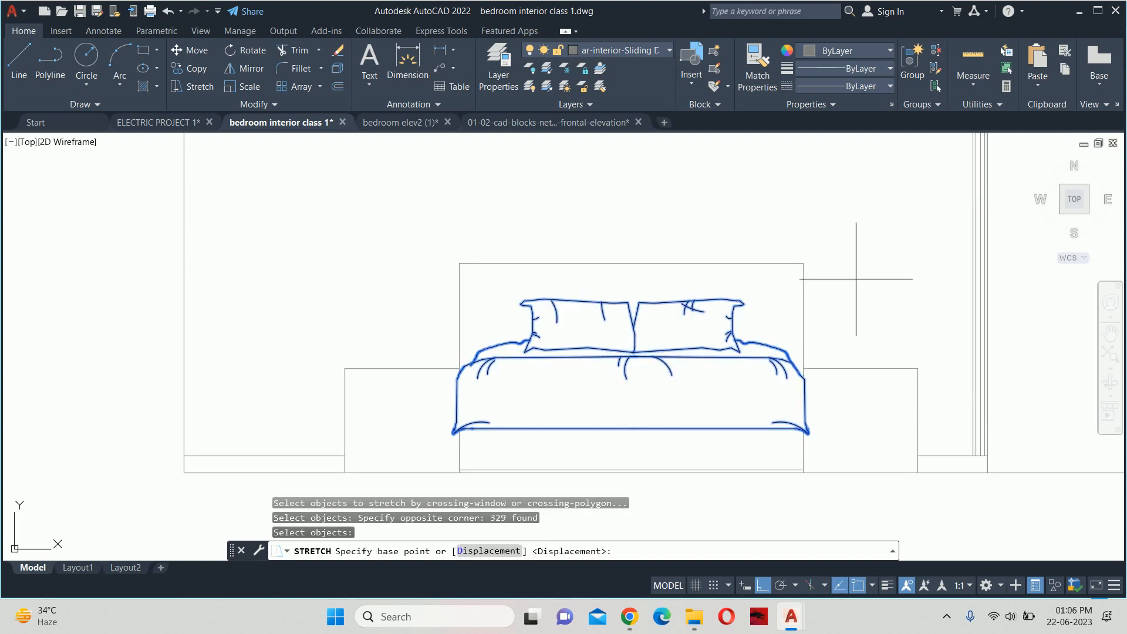
click(859, 277)
key(Escape)
key(Escape)
key(Escape)
key(Escape)
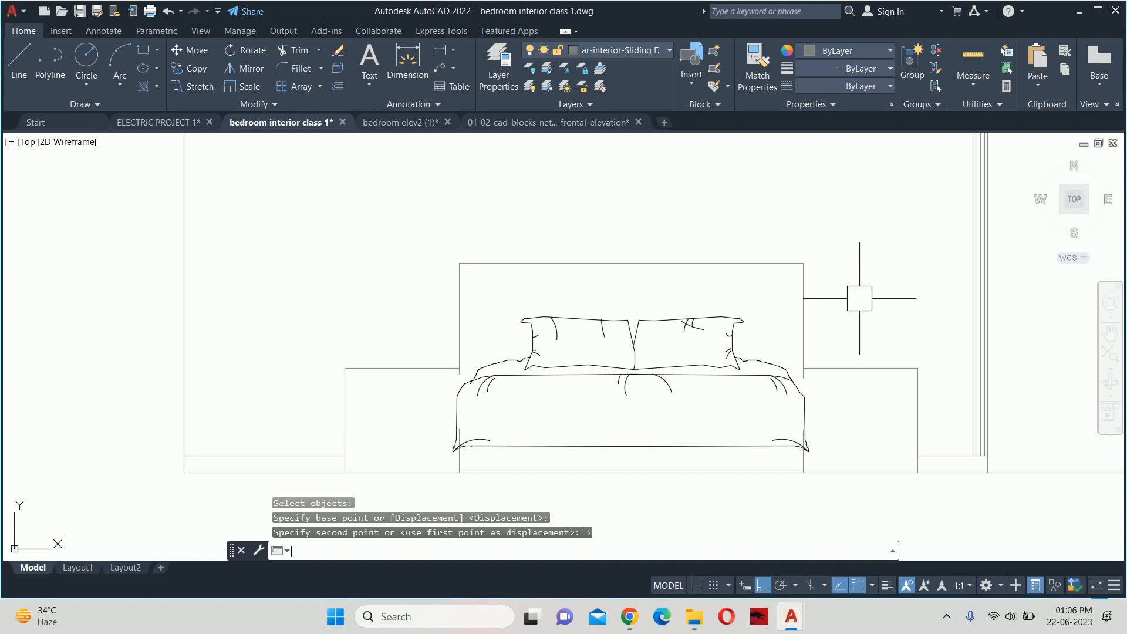
Extend the headboard's left and right vertical edges down to the lowered blanket
scroll(418, 389, up, 2)
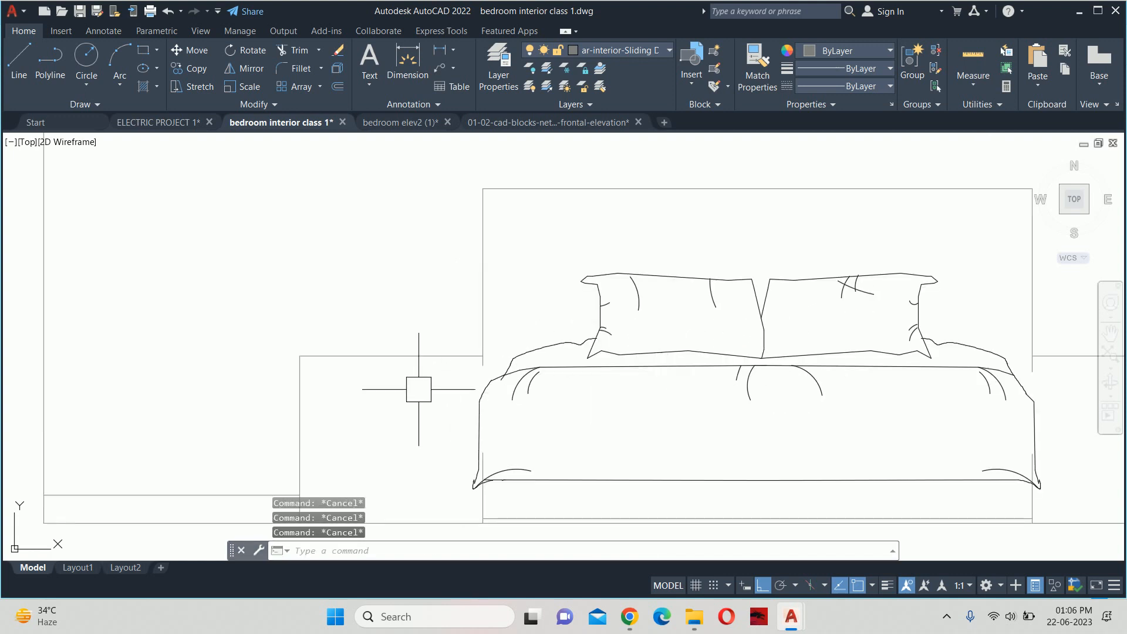
text(ex)
key(Return)
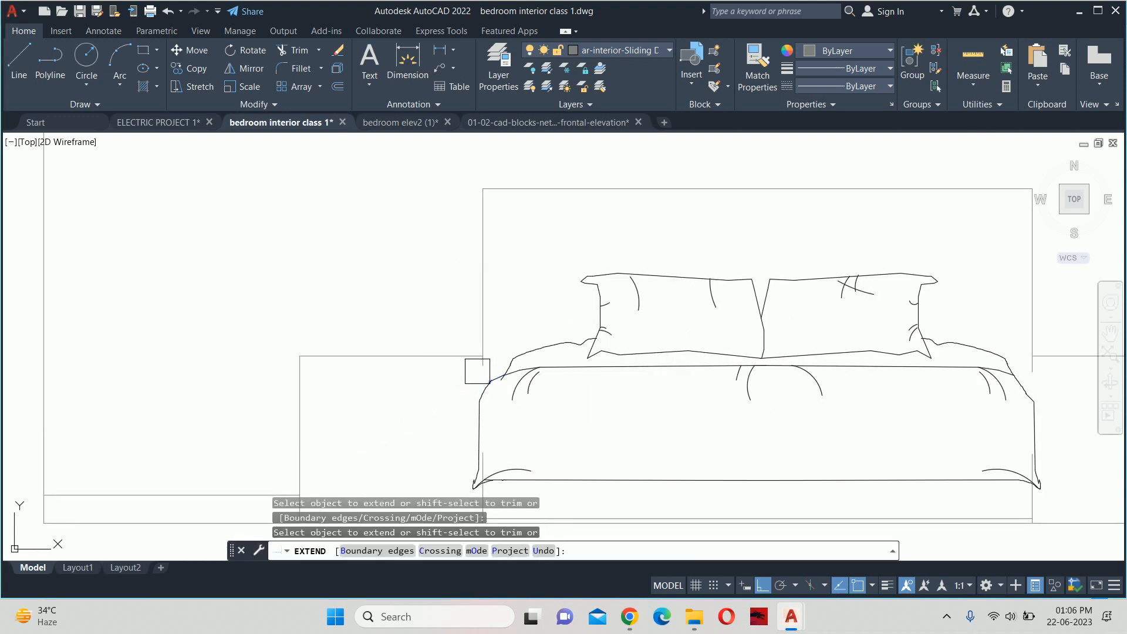
scroll(477, 371, up, 3)
click(482, 360)
scroll(482, 360, down, 3)
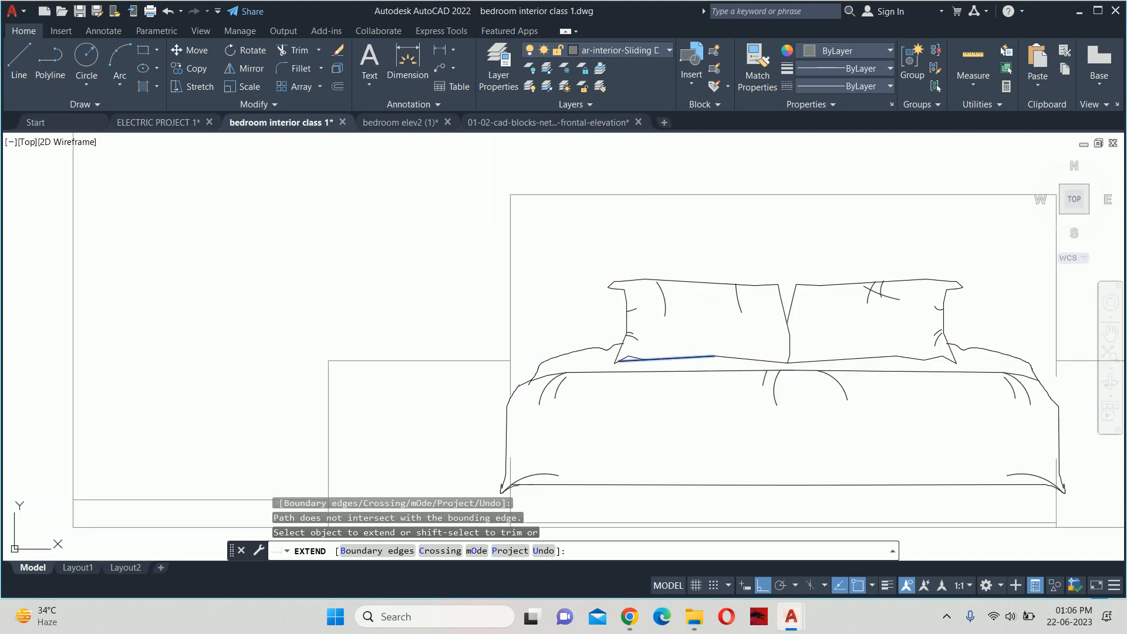
middle_drag(930, 359, 433, 364)
click(558, 345)
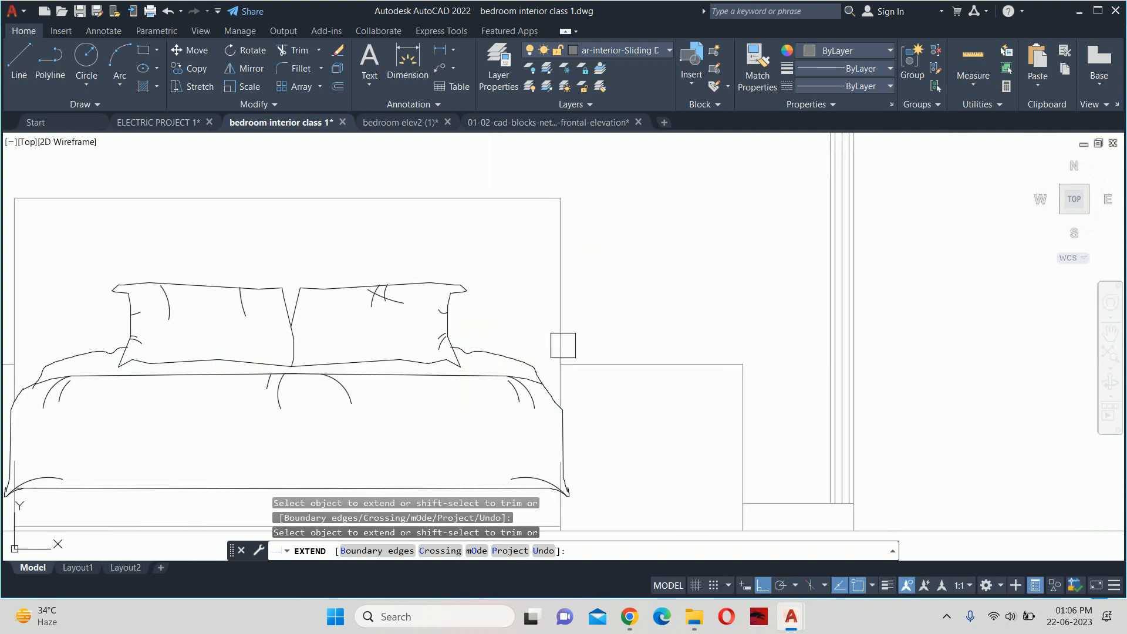
key(Escape)
key(Escape)
Match the properties of the blanket's upper edge onto the headboard outline and both side tables
scroll(558, 345, down, 3)
text(m)
key(Return)
click(510, 356)
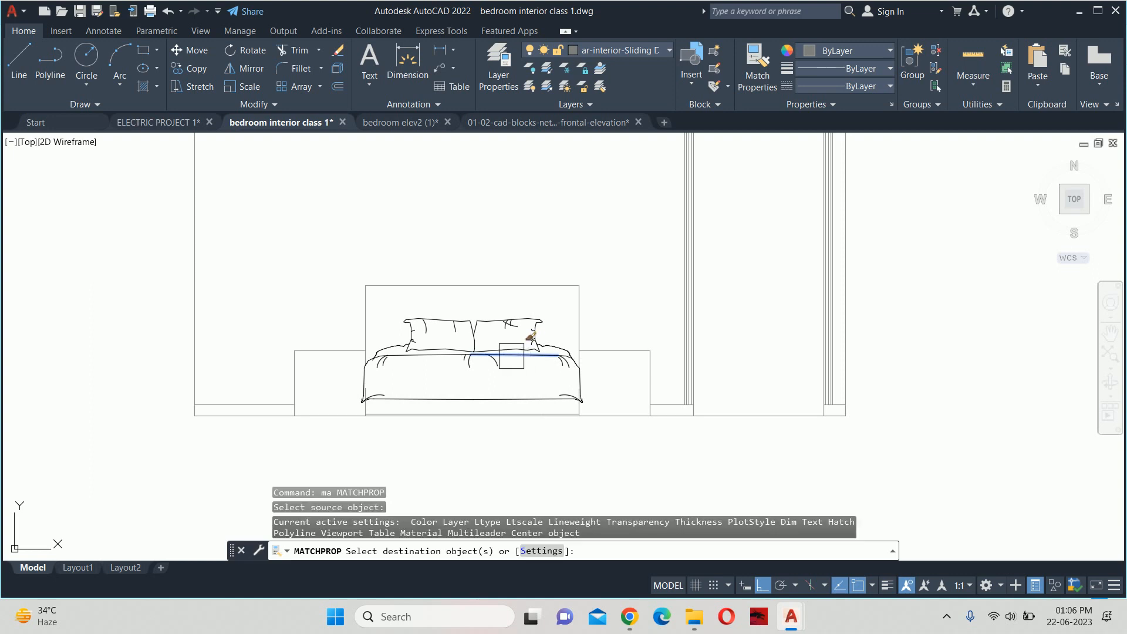
click(587, 269)
click(320, 305)
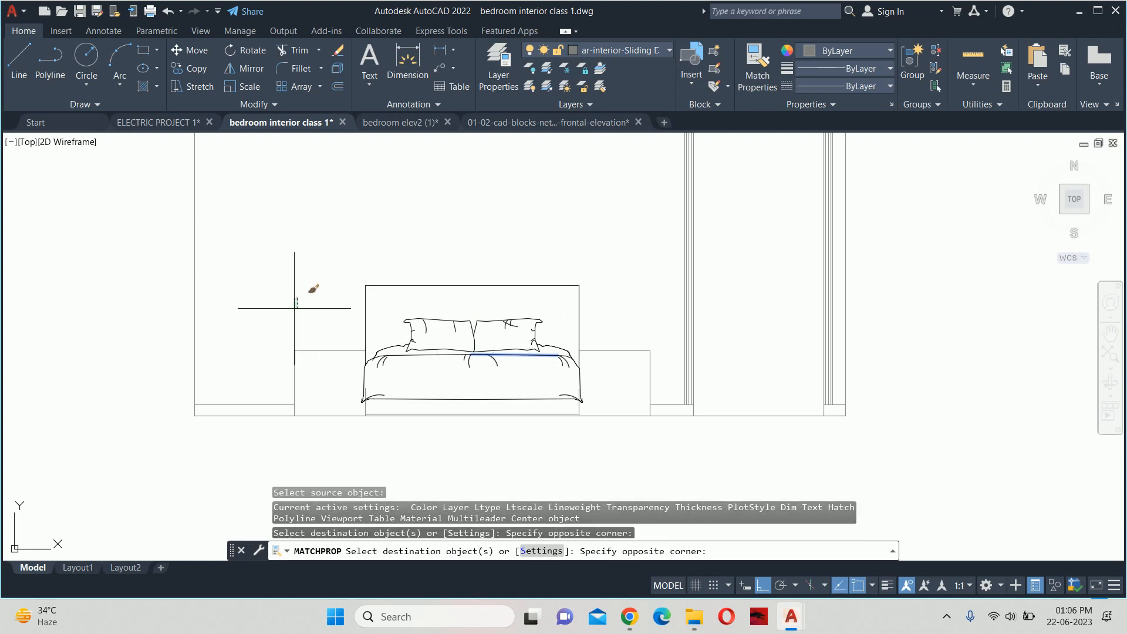
click(281, 340)
scroll(593, 331, up, 4)
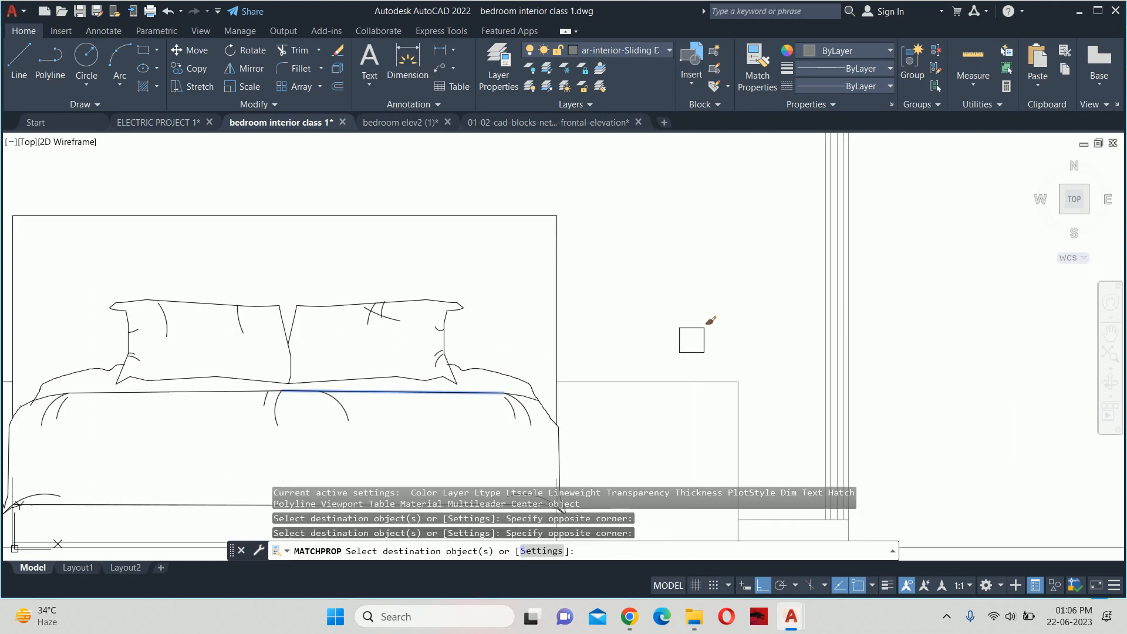
click(752, 342)
click(675, 389)
middle_drag(634, 422, 665, 216)
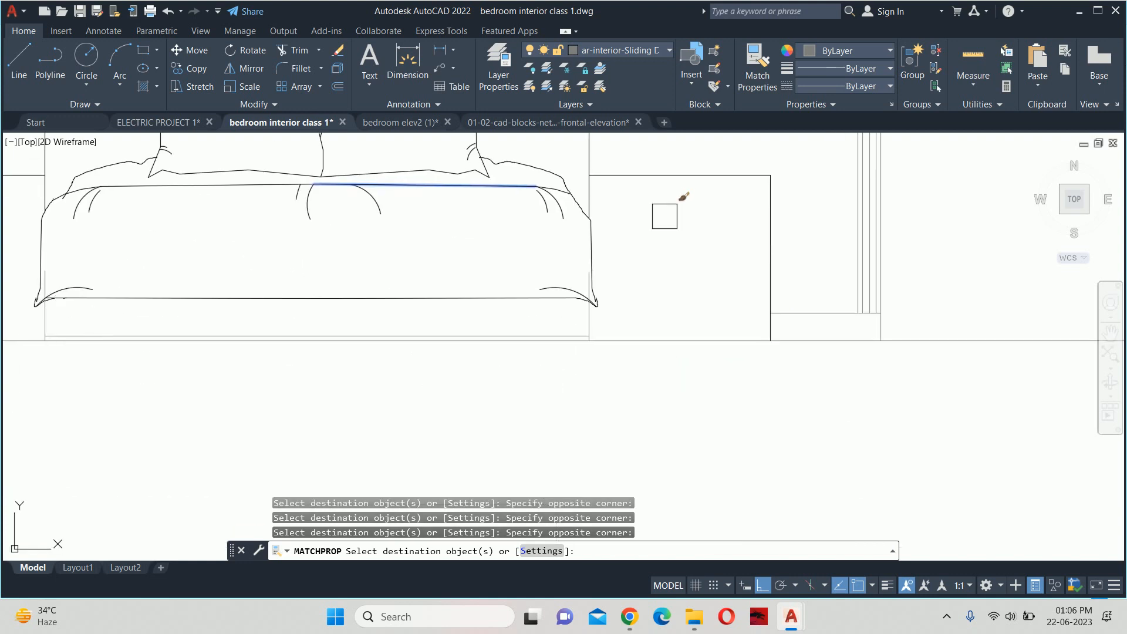
Match the same blanket line properties onto the bed base's bottom line and its vertical side lines
scroll(631, 309, up, 4)
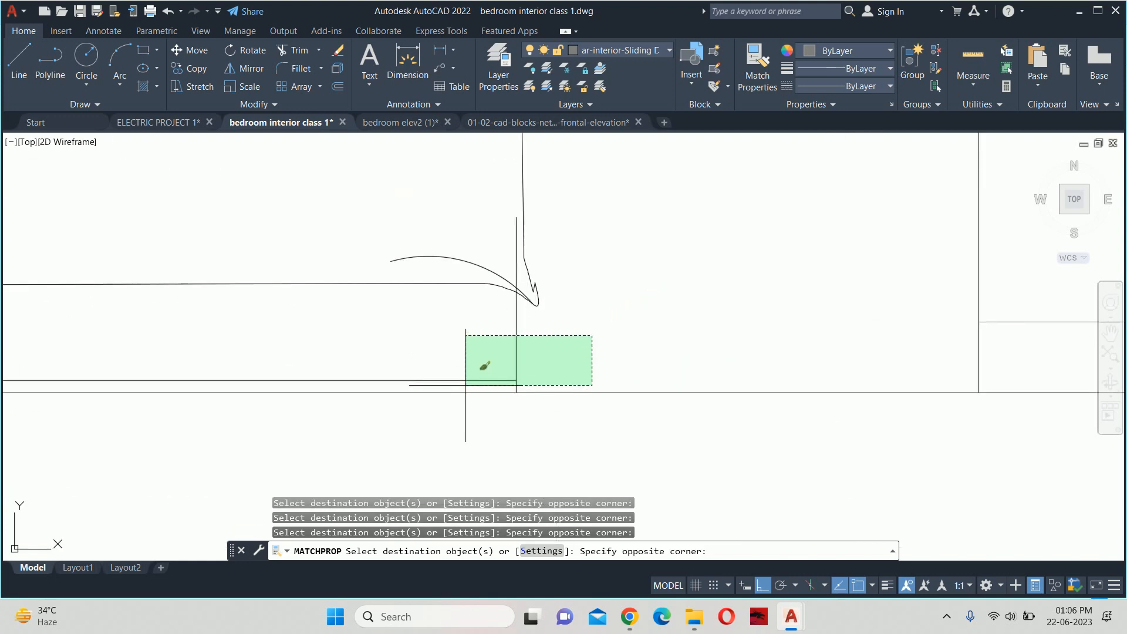
click(466, 386)
scroll(470, 371, down, 5)
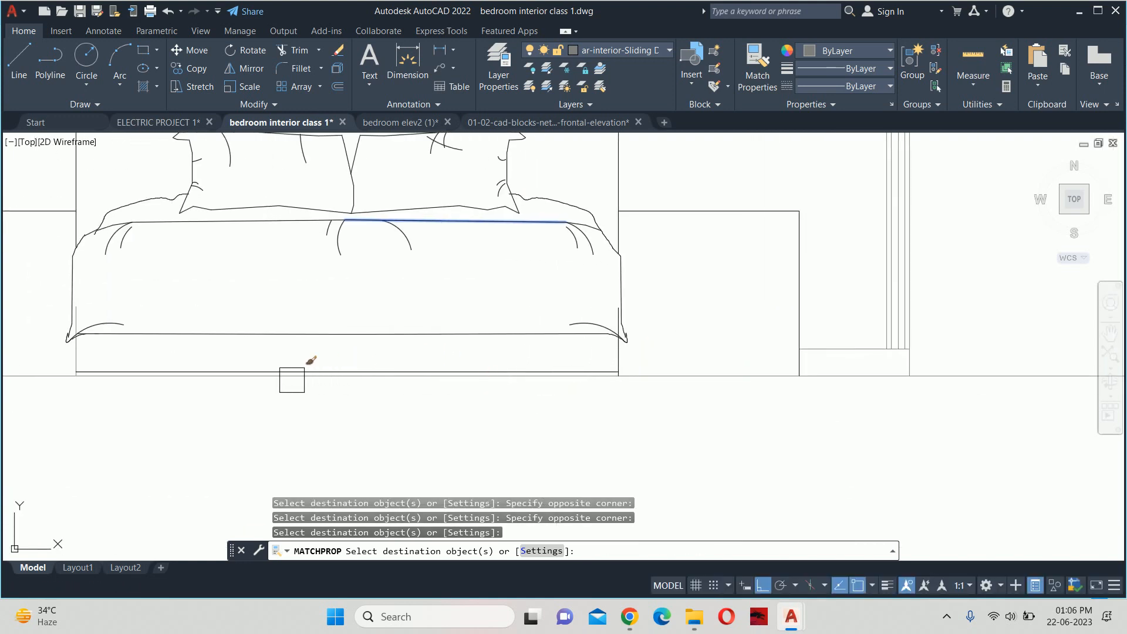
middle_drag(154, 379, 546, 390)
scroll(459, 366, up, 4)
click(520, 366)
click(467, 383)
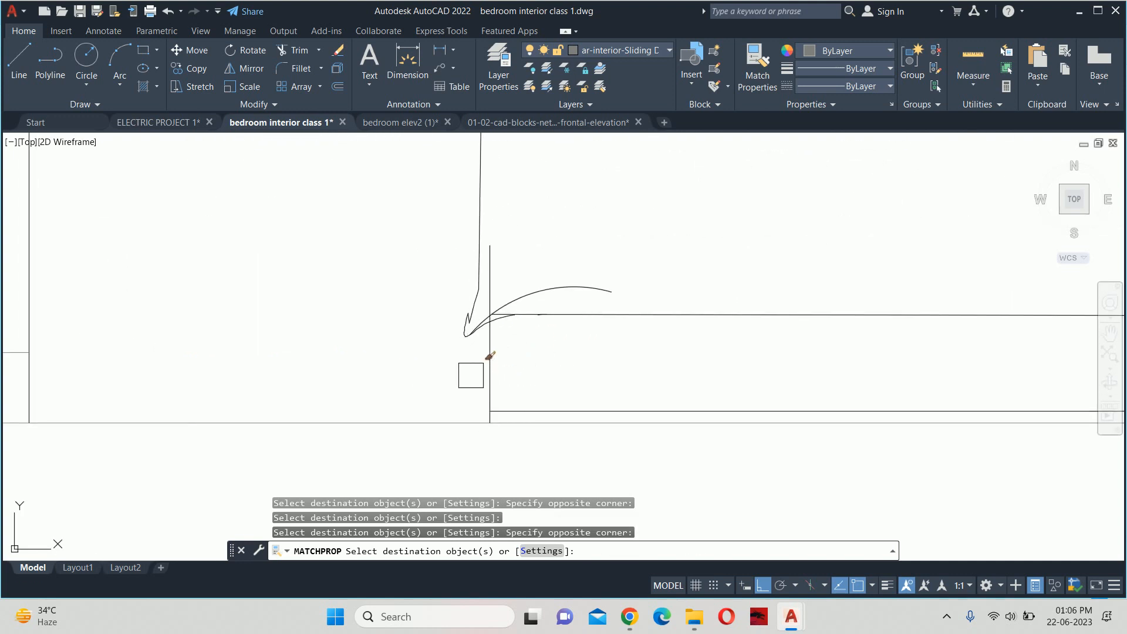
key(Escape)
Stretch the upper end of the bed base's left vertical line down by 3 inches
scroll(493, 312, up, 4)
text(s)
key(Return)
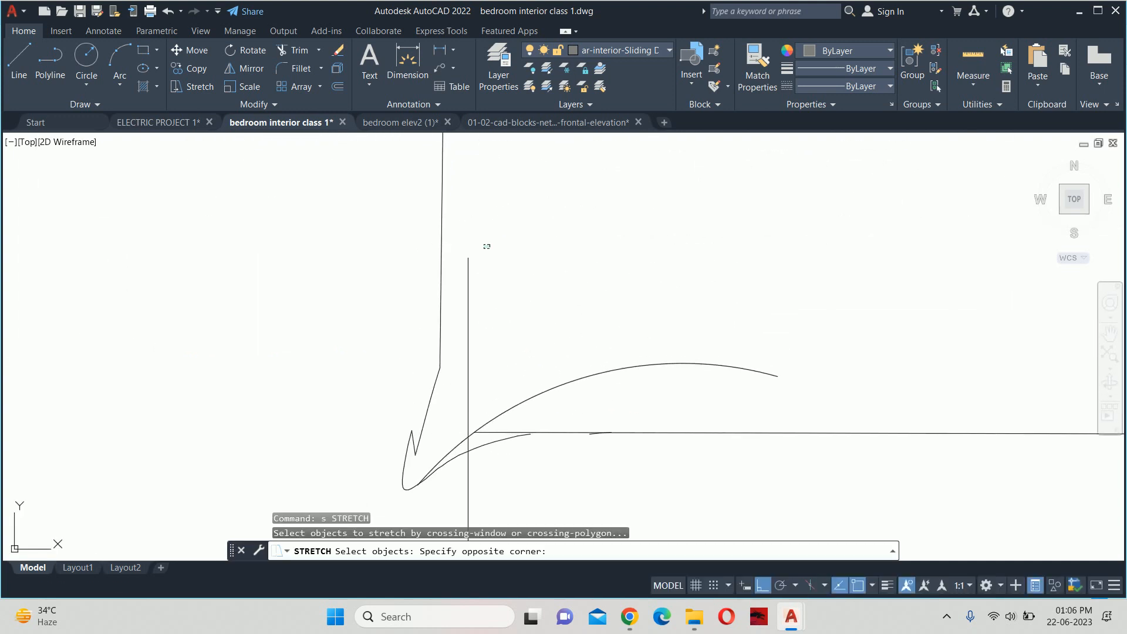
click(461, 283)
key(Return)
click(575, 231)
text(3)
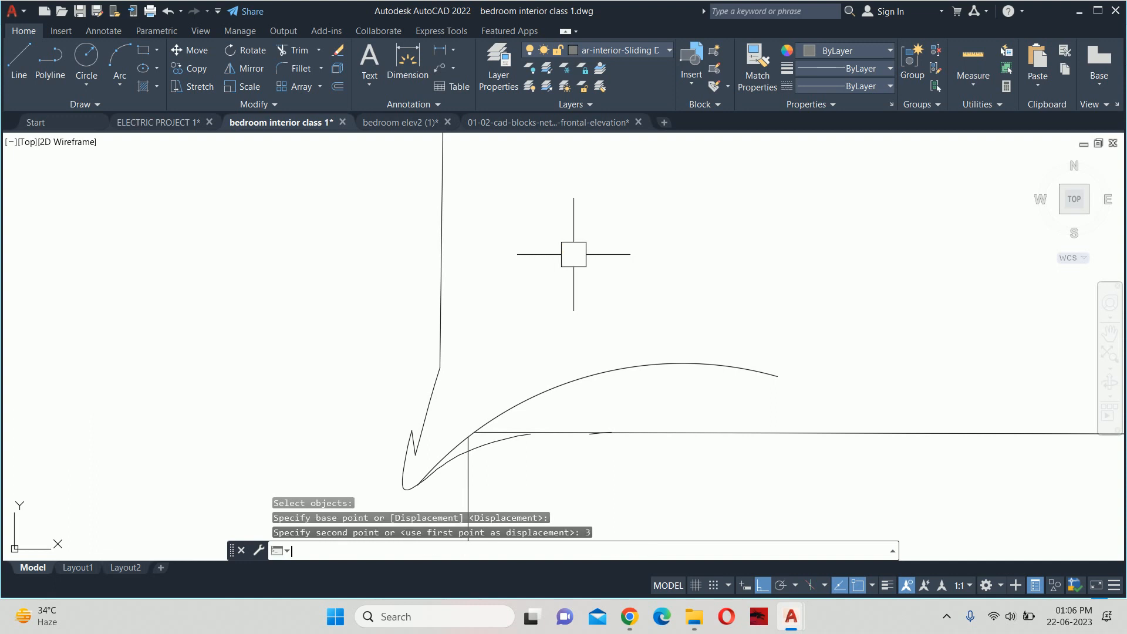
key(Escape)
key(Escape)
Stretch the upper end of the bed base's right vertical line down by 3 inches
scroll(716, 272, down, 3)
middle_drag(717, 272, 169, 296)
key(Return)
scroll(553, 251, up, 8)
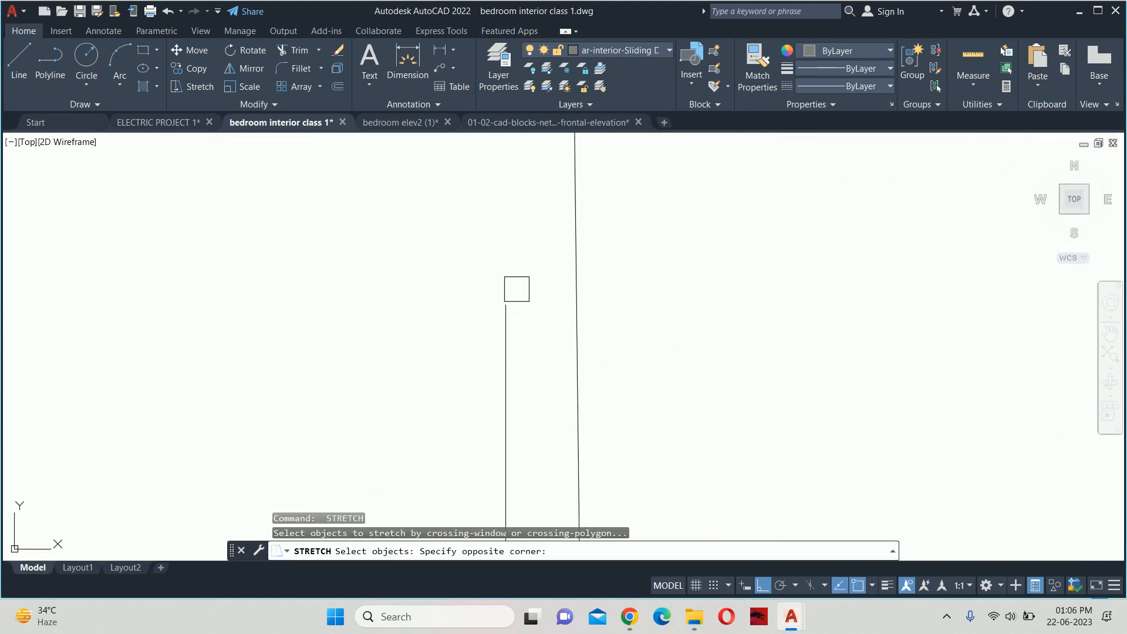
click(459, 330)
key(Return)
click(453, 326)
text(1)
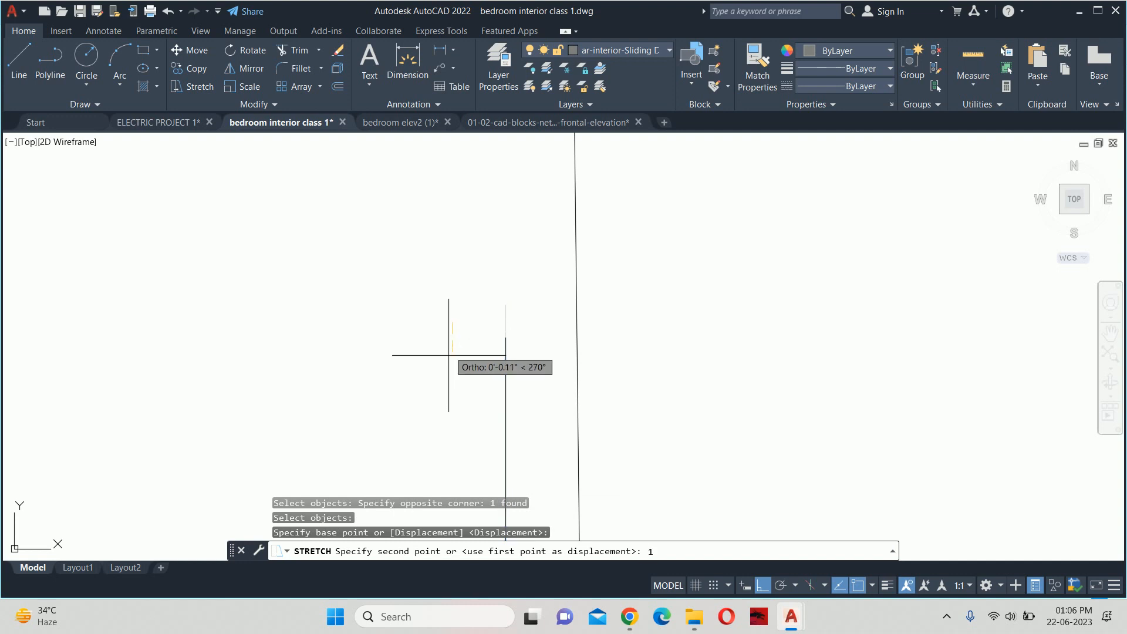
key(Escape)
scroll(513, 276, down, 5)
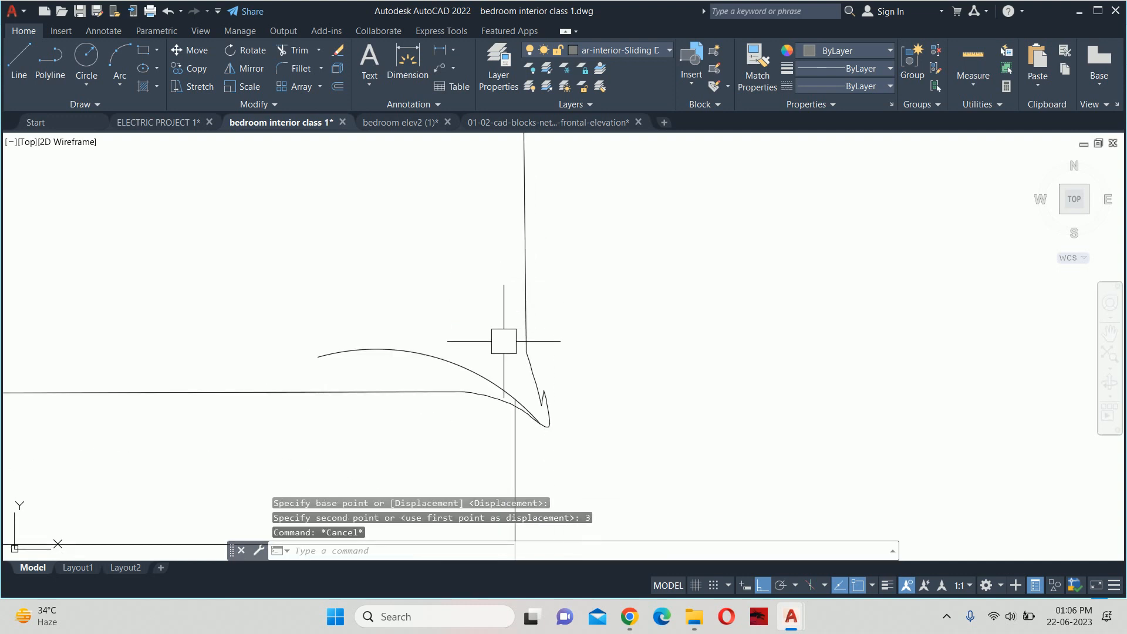
Trim the protruding upper ends of the bed base's two side lines back to the blanket's lower corner folds
scroll(516, 388, up, 3)
text(tr)
key(Return)
scroll(521, 428, up, 4)
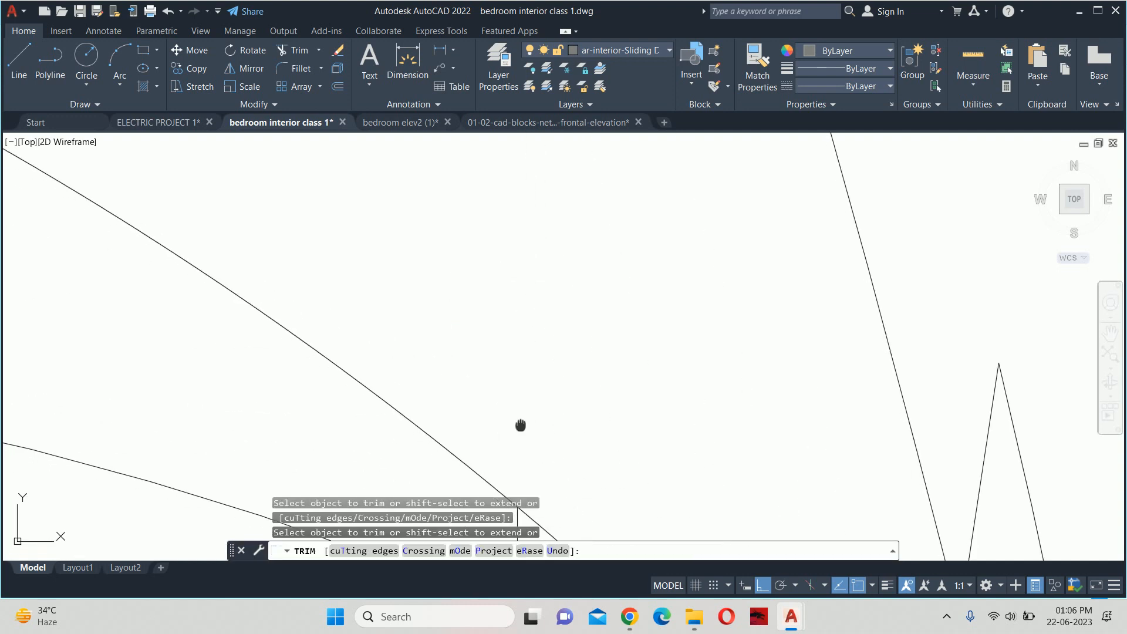
scroll(501, 236, down, 6)
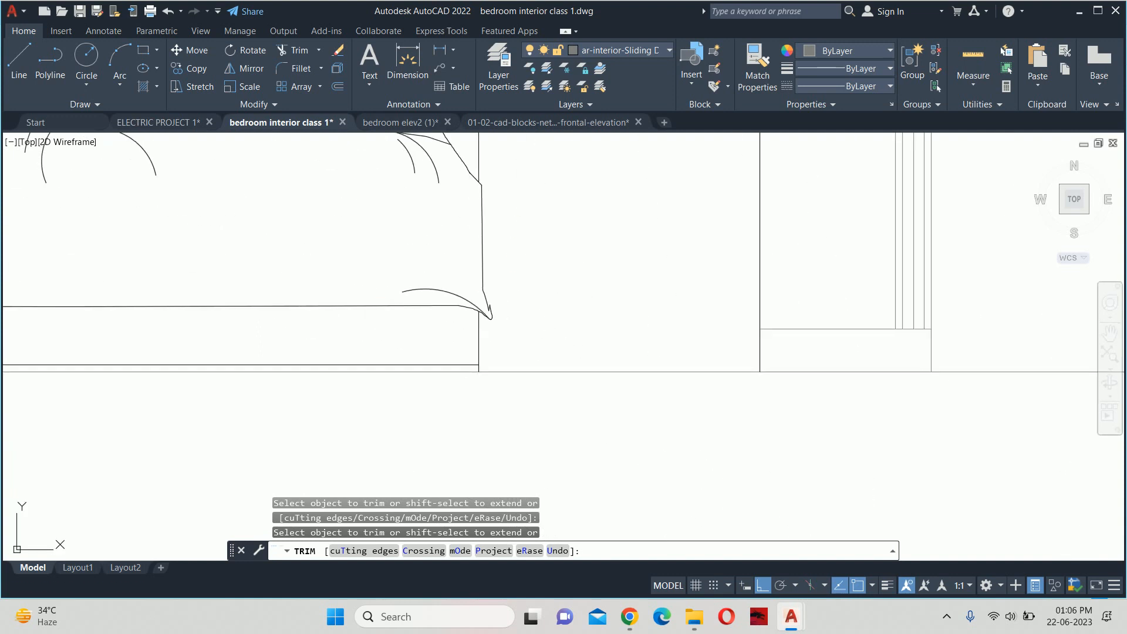
scroll(571, 277, up, 6)
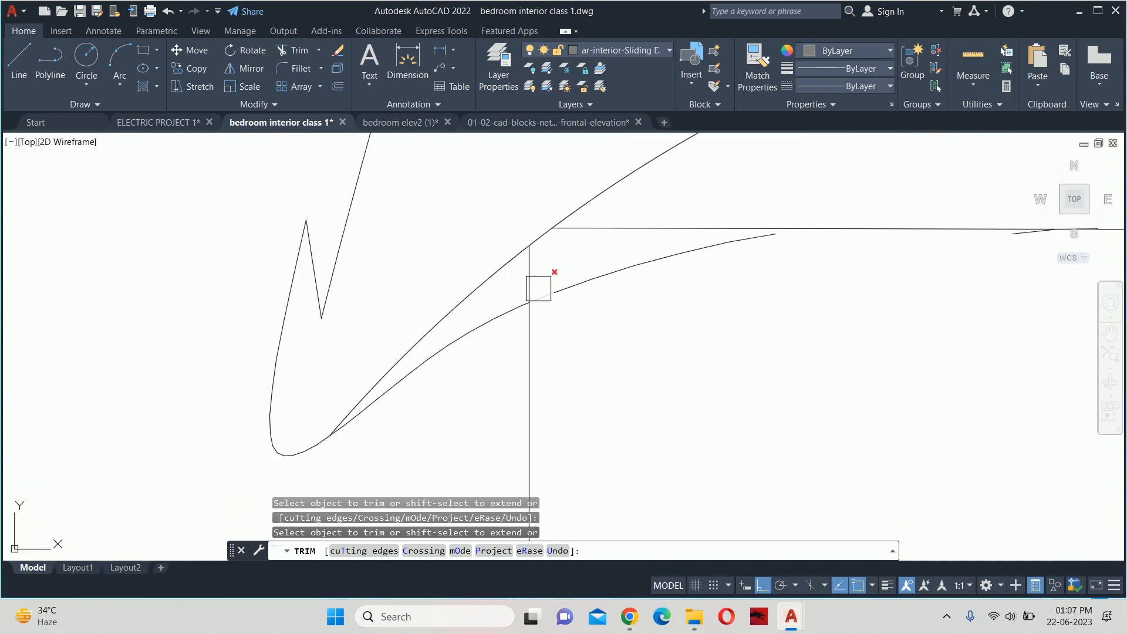
scroll(611, 235, down, 4)
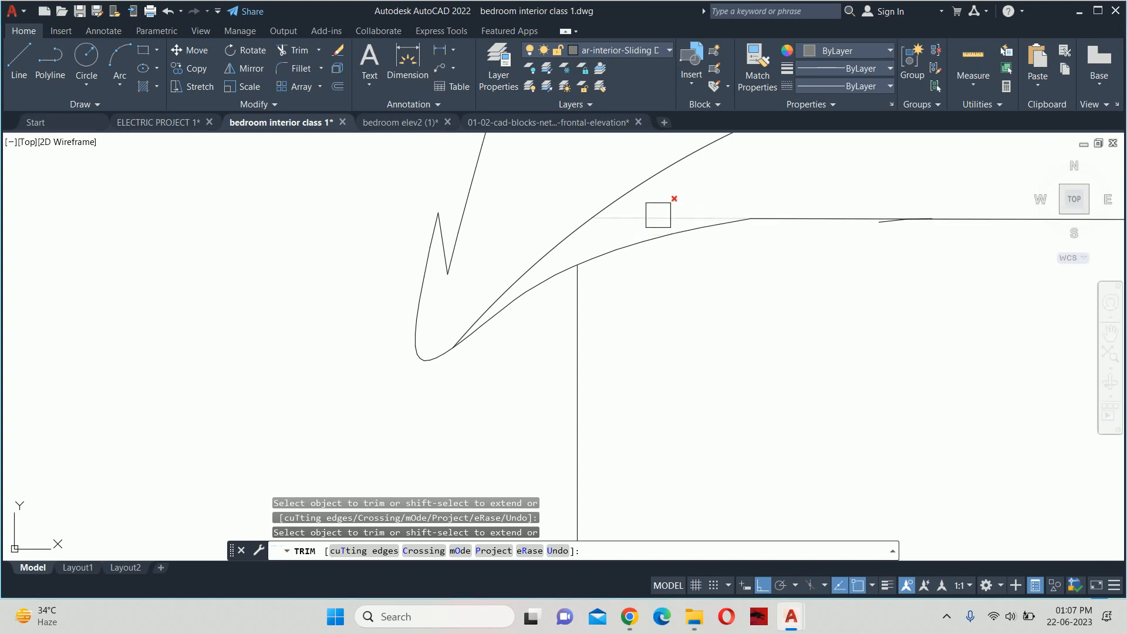
scroll(666, 270, down, 8)
key(Escape)
key(Escape)
key(Escape)
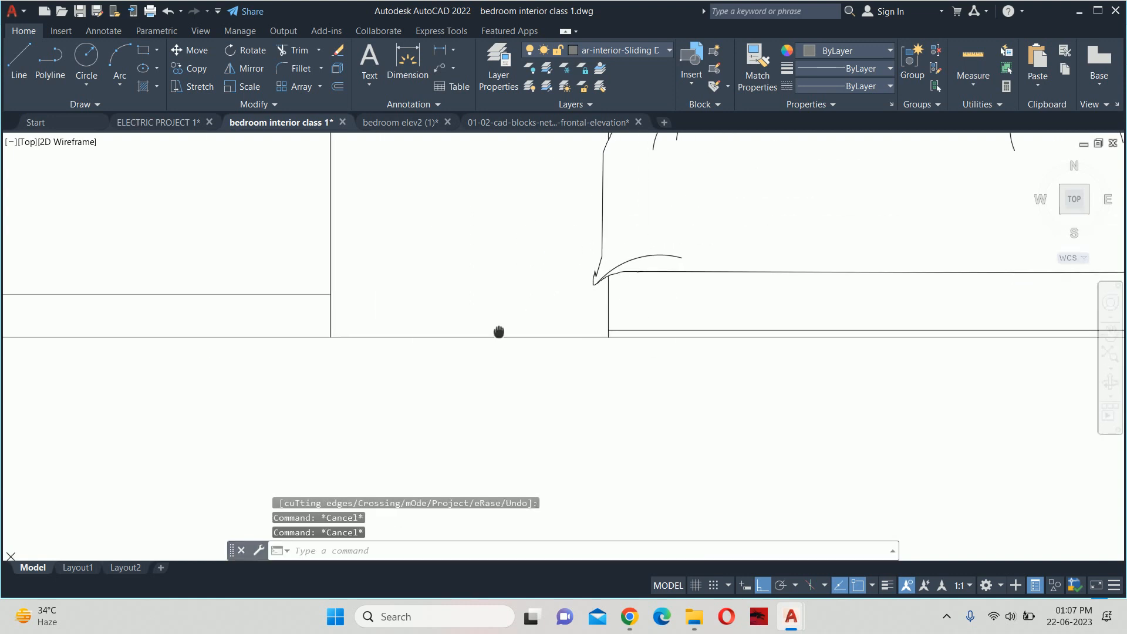
Join the headboard's top line and two side lines into a single polyline
scroll(518, 359, up, 6)
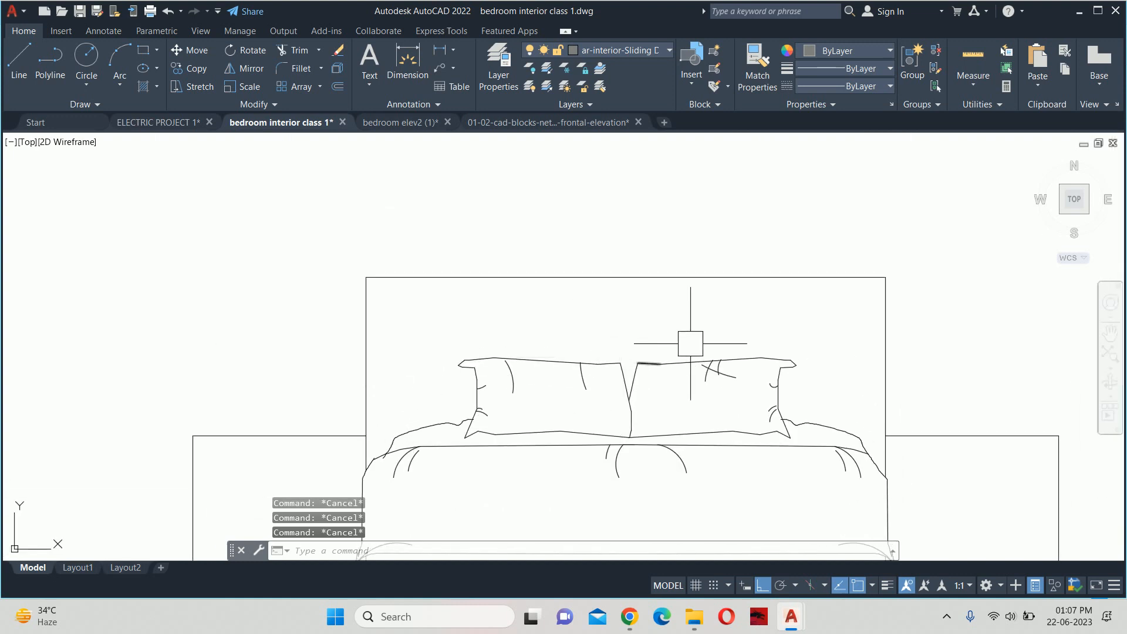
text(j)
key(Return)
click(847, 302)
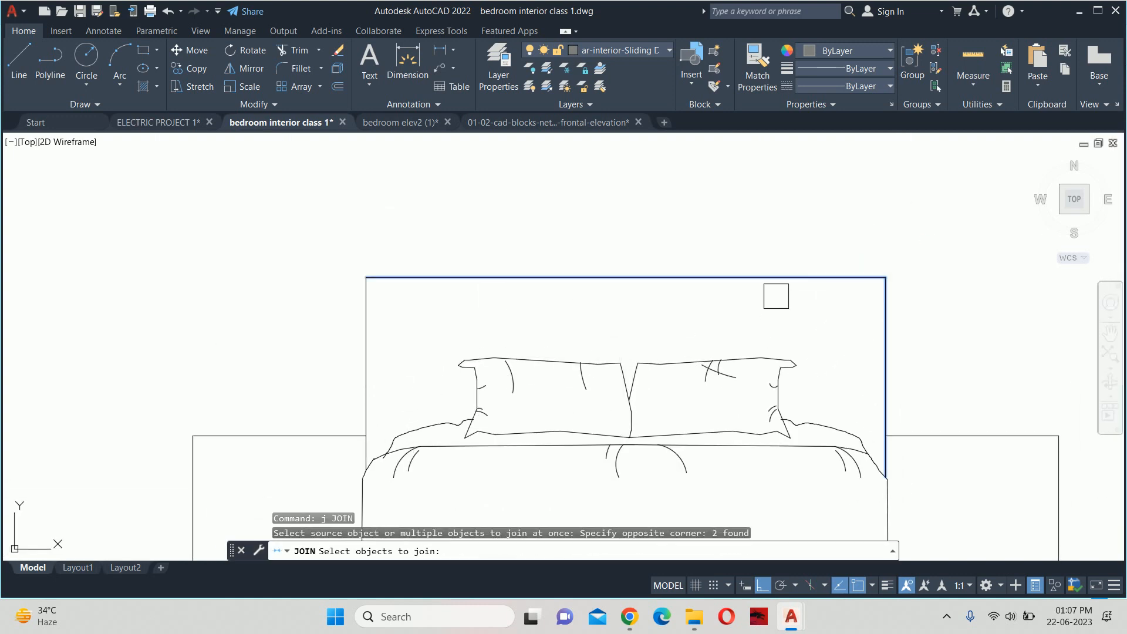
click(365, 278)
key(Return)
key(Escape)
key(Escape)
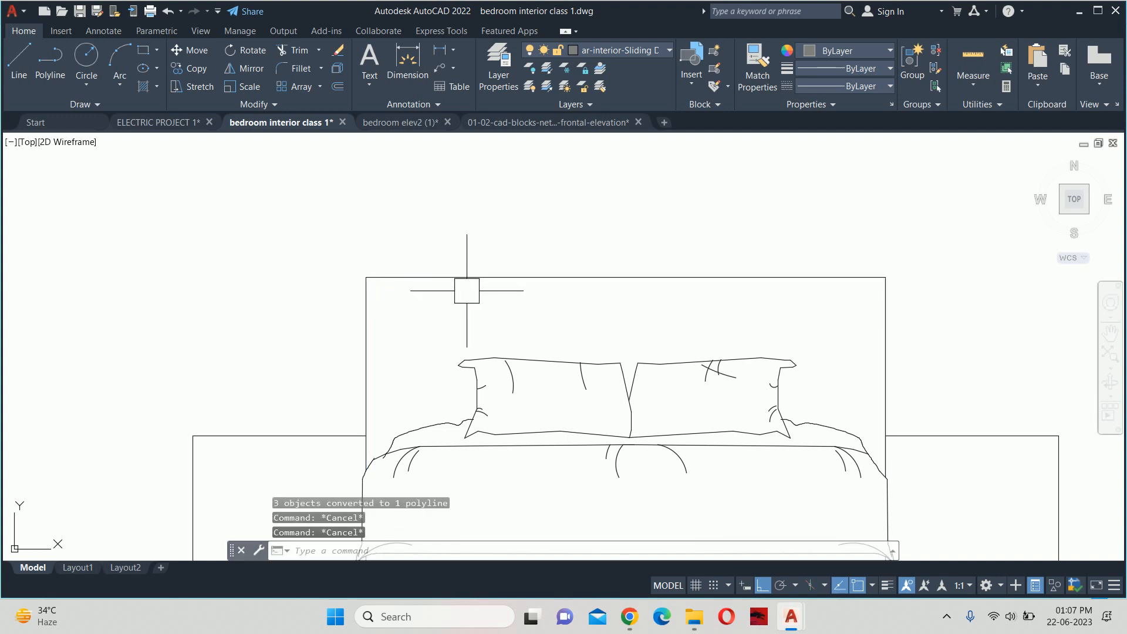
Offset the headboard outline inward by 2.5 inches to form its inner frame line
text(o)
key(Return)
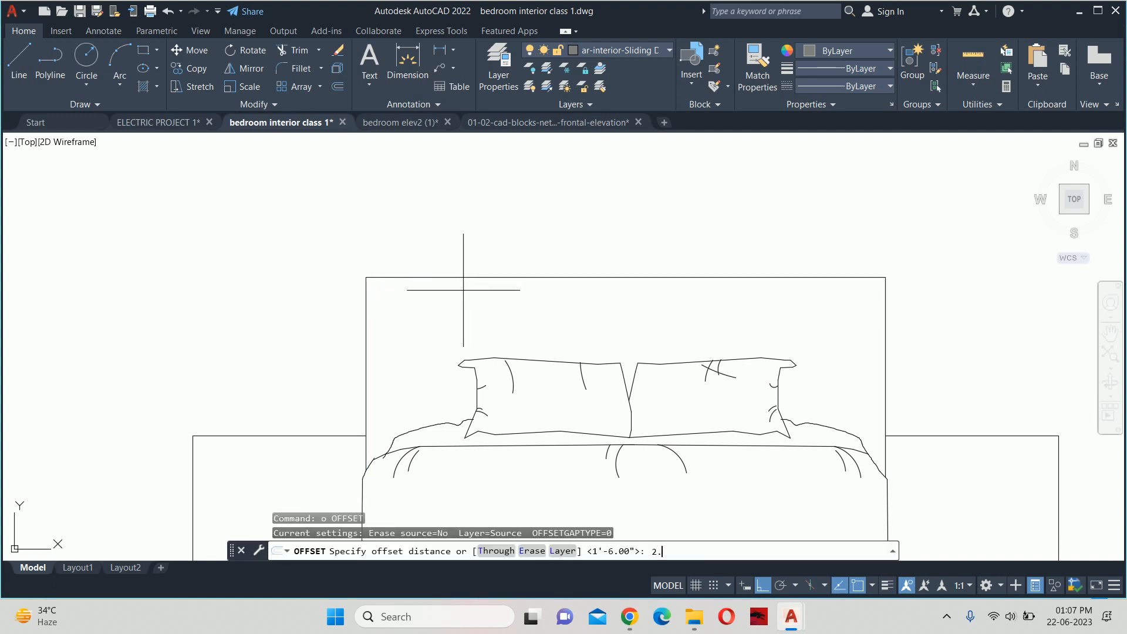
text(2.)
key(Return)
click(457, 277)
click(462, 308)
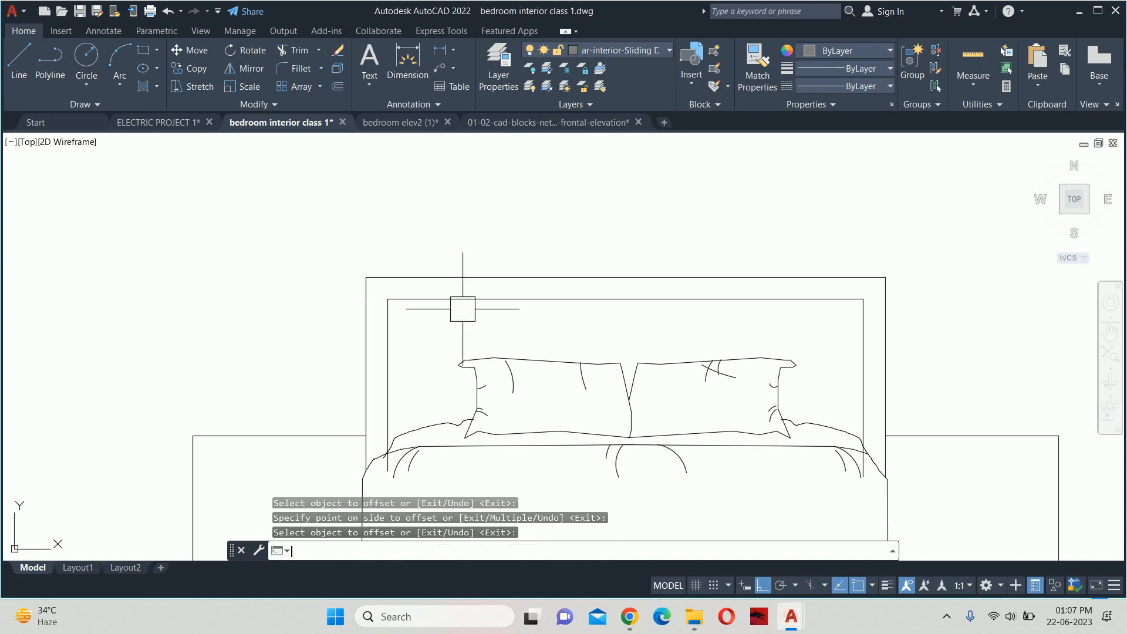
key(Escape)
Trim the lower end of the inner headboard frame line where it crosses the blanket at the bed's left side
scroll(411, 399, up, 3)
text(tr)
key(Return)
scroll(340, 469, up, 3)
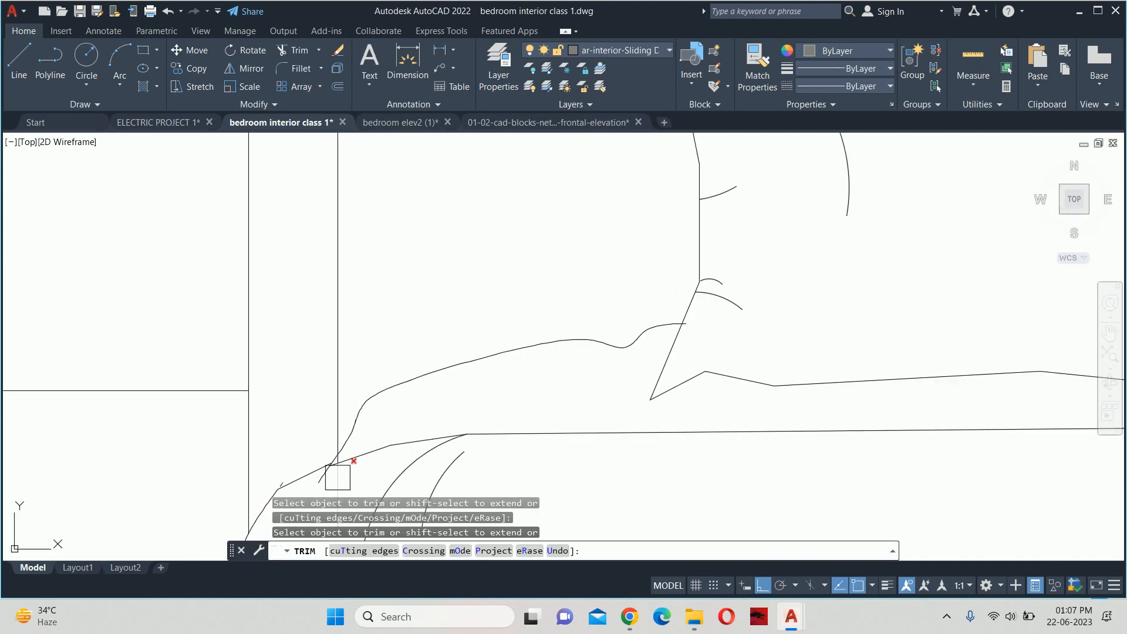
scroll(336, 481, up, 5)
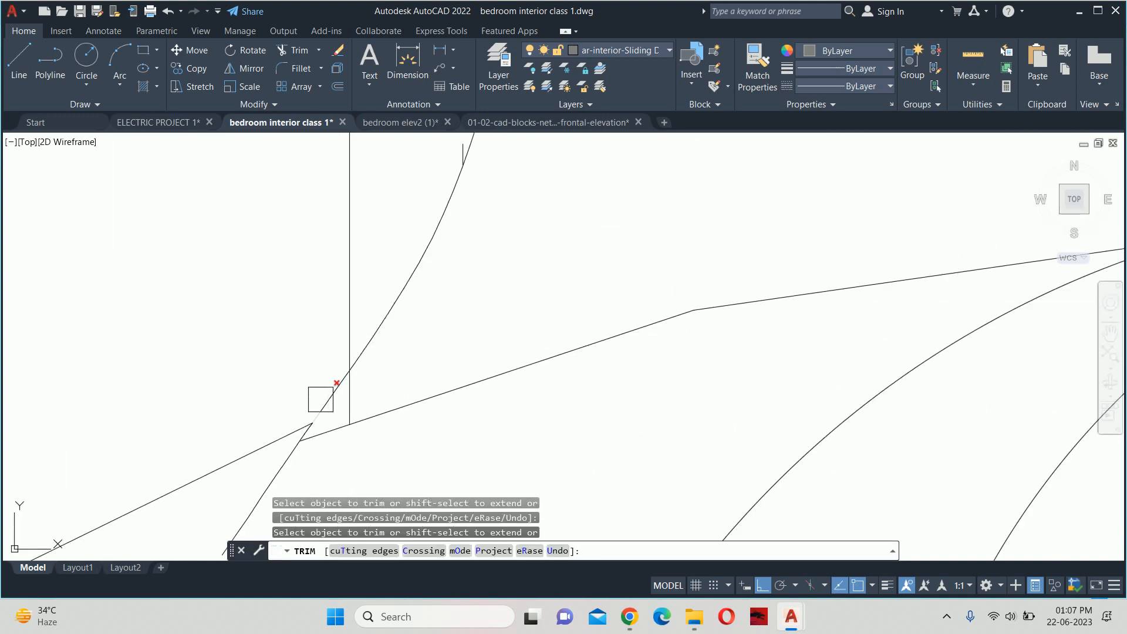
scroll(659, 347, down, 6)
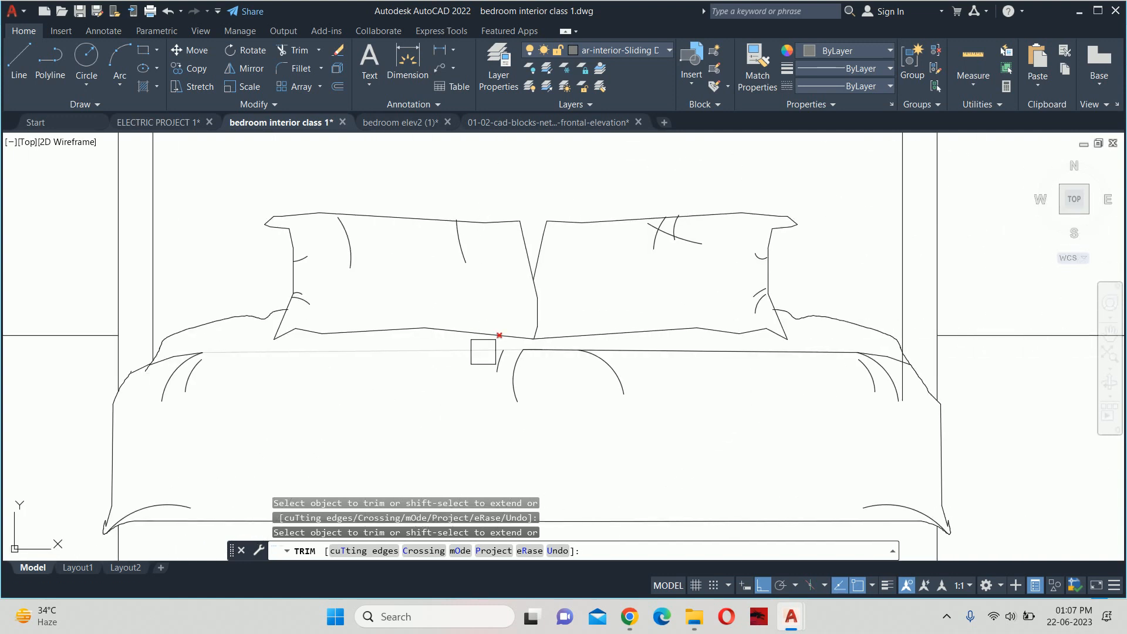
Trim the lower end of the inner headboard frame line where it crosses the blanket at the bed's right side
scroll(966, 372, up, 8)
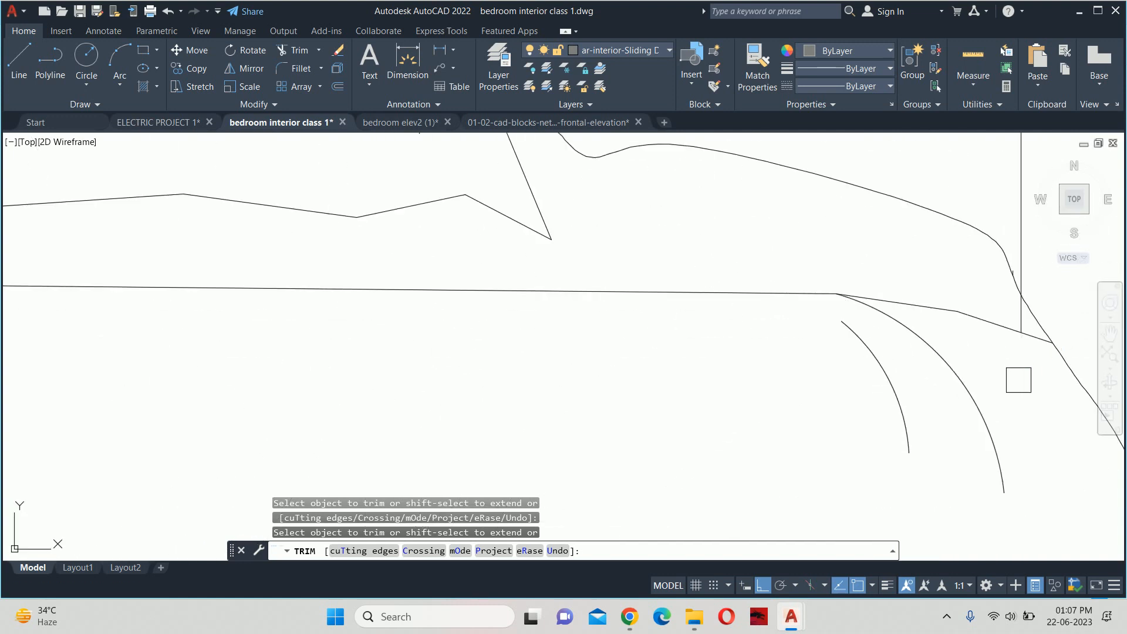
scroll(1013, 322, up, 4)
scroll(1013, 317, down, 8)
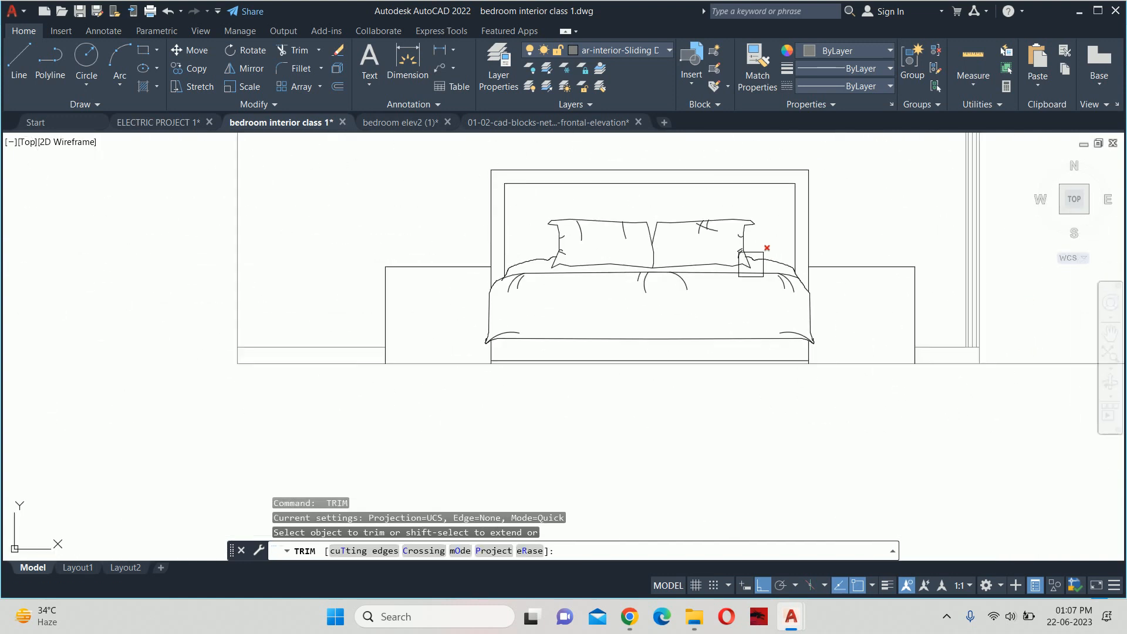
scroll(733, 364, up, 2)
key(Escape)
key(Escape)
key(Escape)
Draw a diagonal line joining the inner and outer upper-right corners of the headboard frame
text(l)
key(Return)
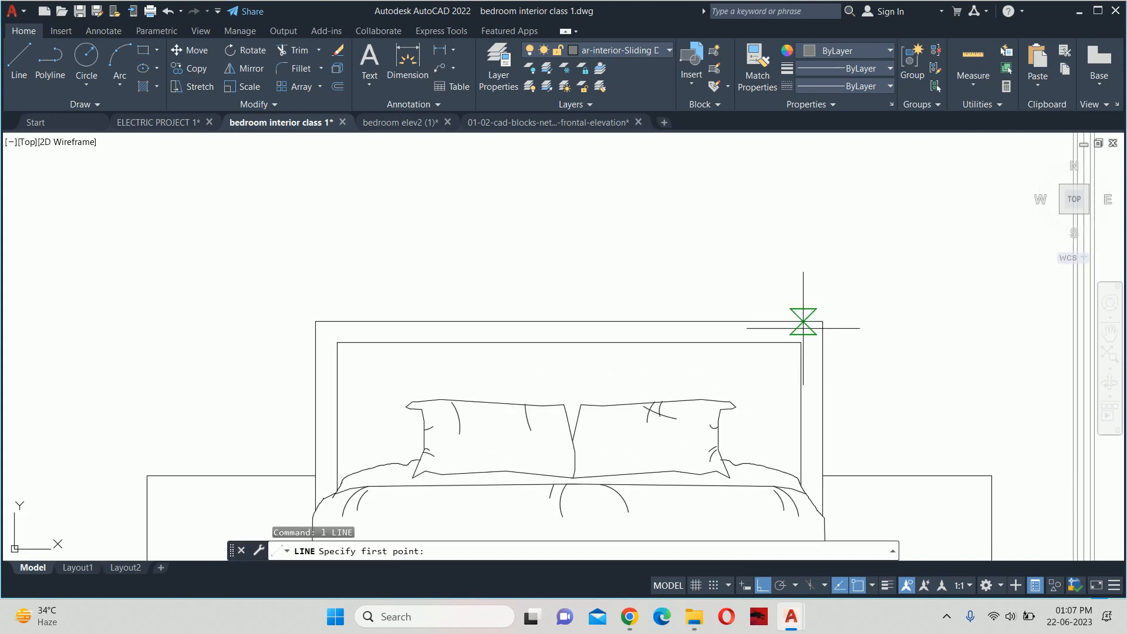
click(802, 343)
click(823, 321)
key(Escape)
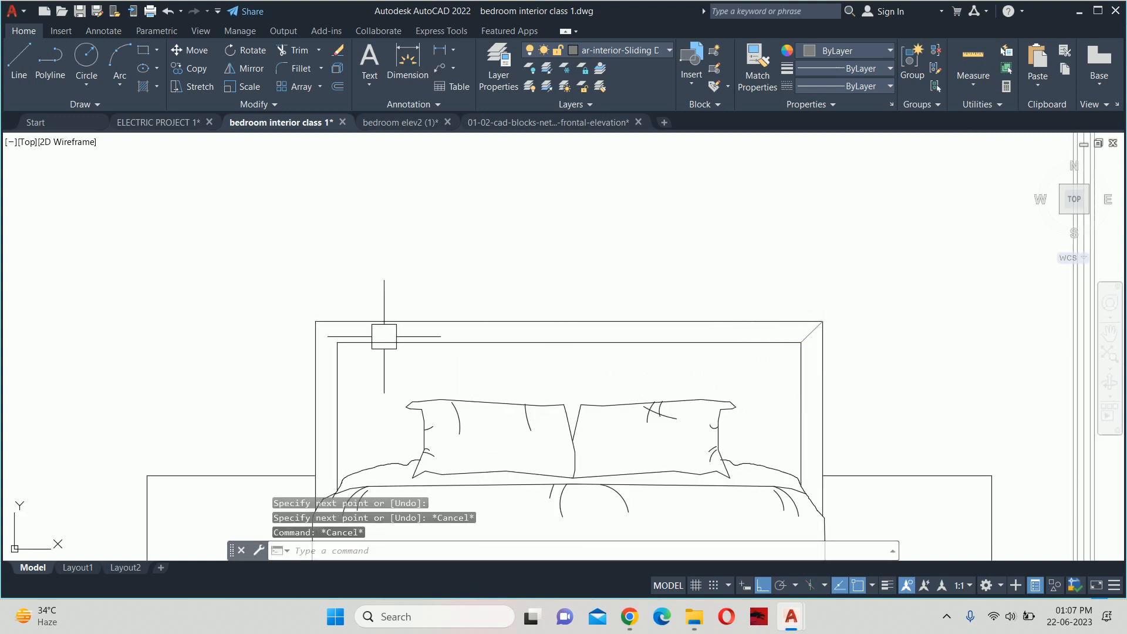
key(Return)
click(337, 342)
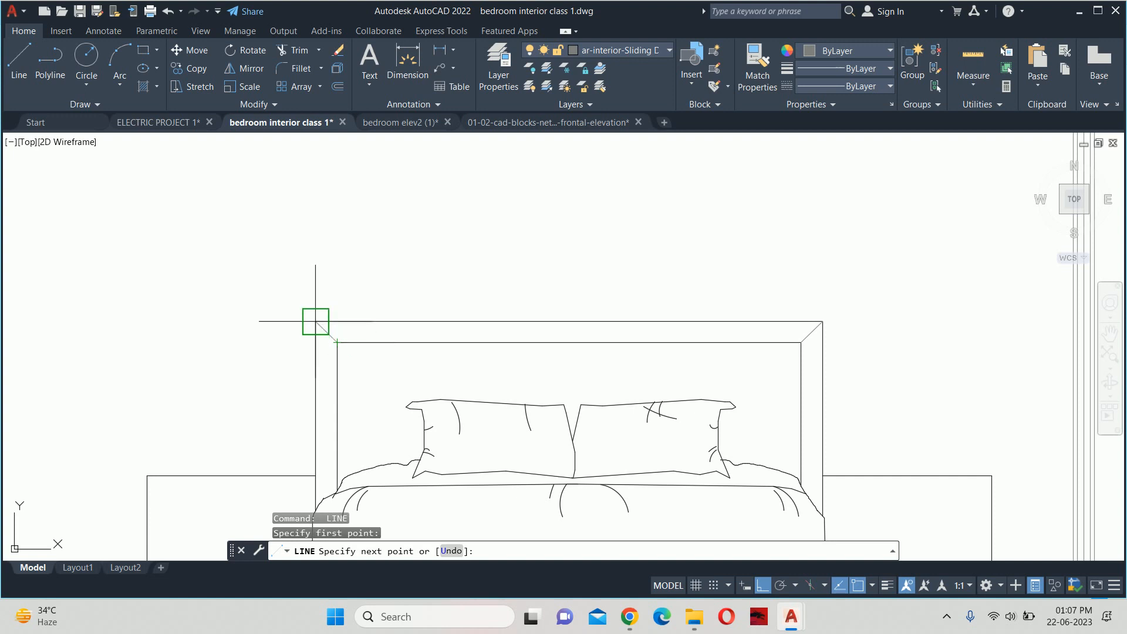
key(Escape)
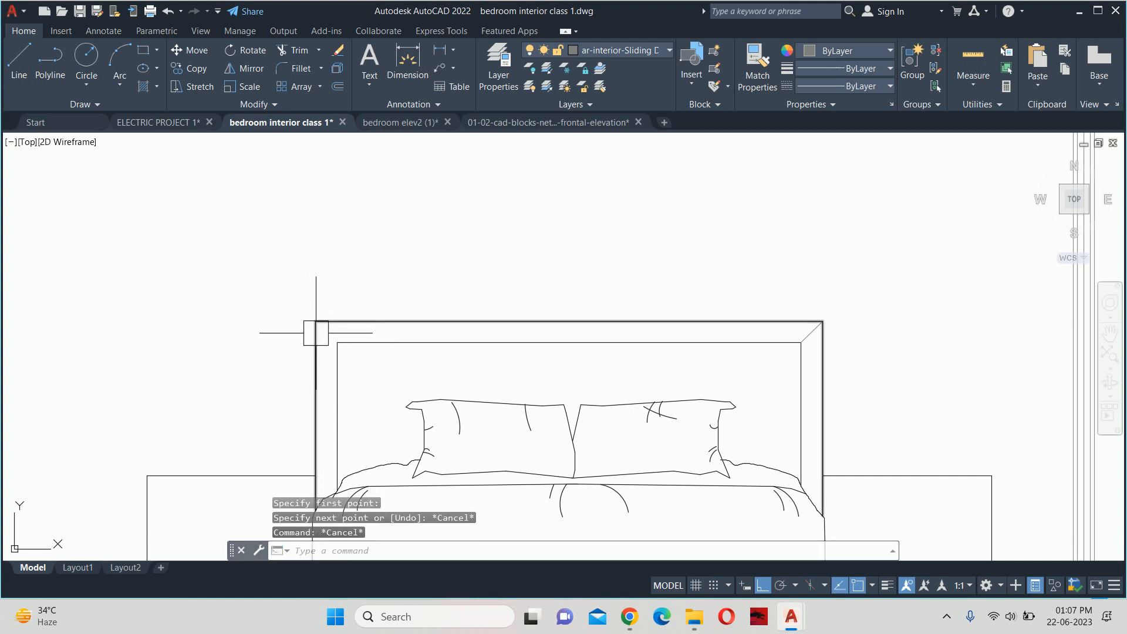
Draw a start-end-direction arc from the outer to the inner upper-left corner of the headboard frame
text(a)
key(Return)
scroll(311, 316, up, 3)
click(304, 290)
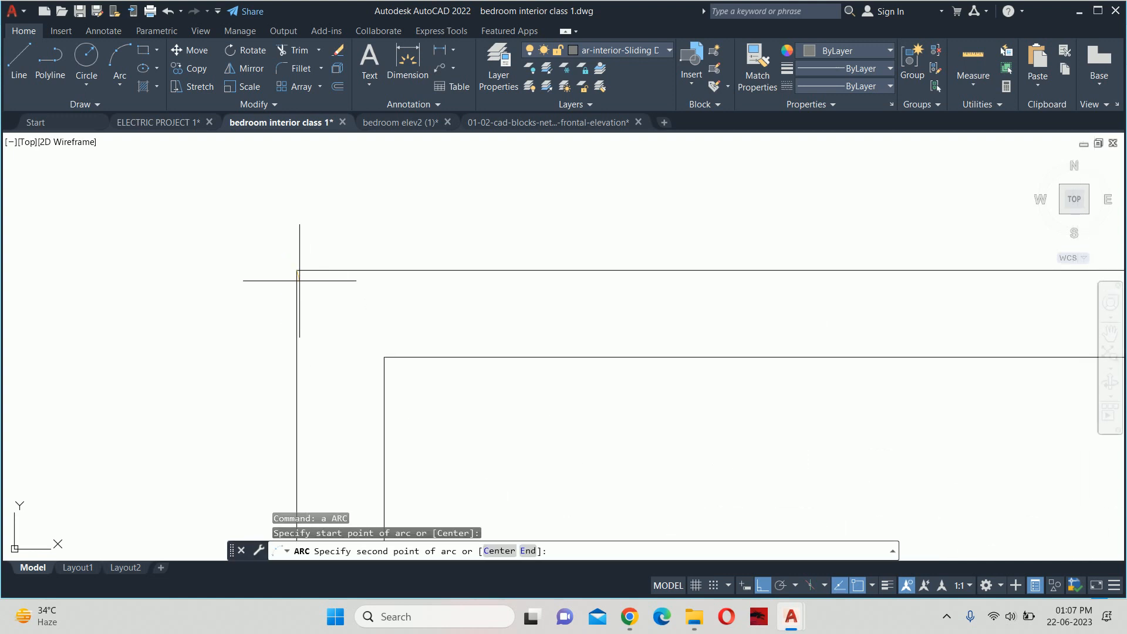
key(Return)
click(377, 354)
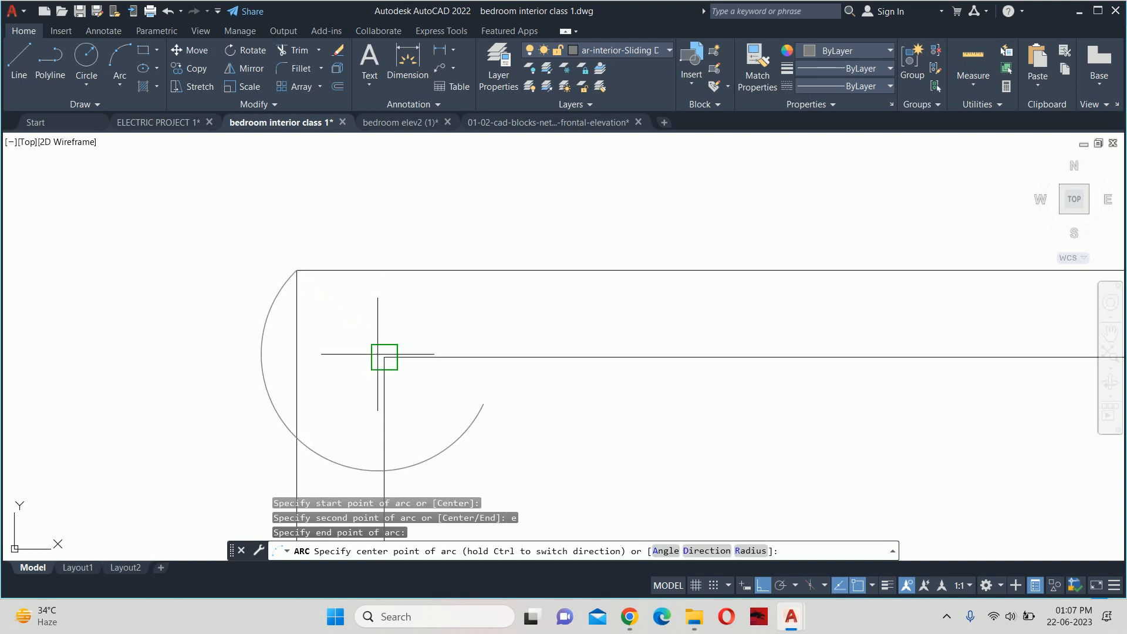
text(d)
key(Return)
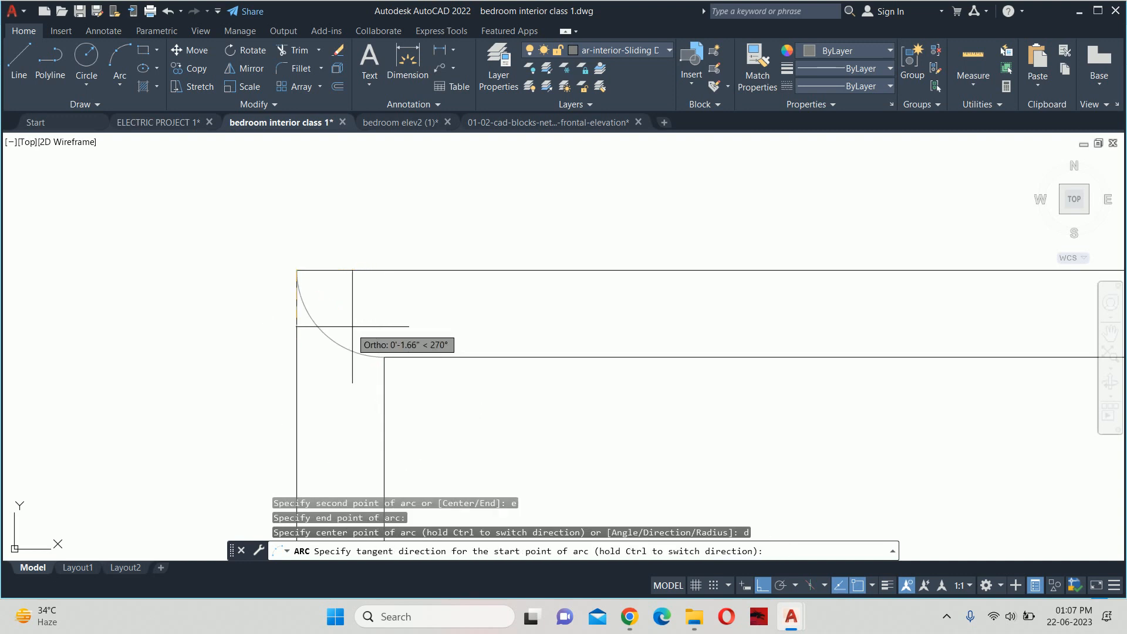
key(Escape)
key(Escape)
key(Escape)
scroll(357, 320, down, 4)
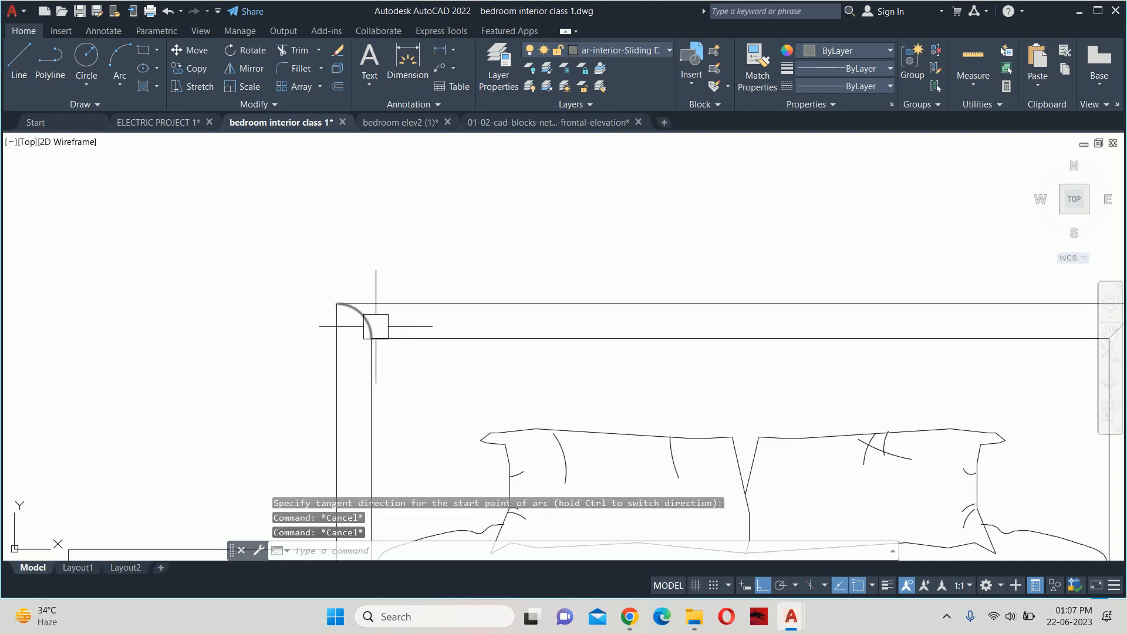
key(Escape)
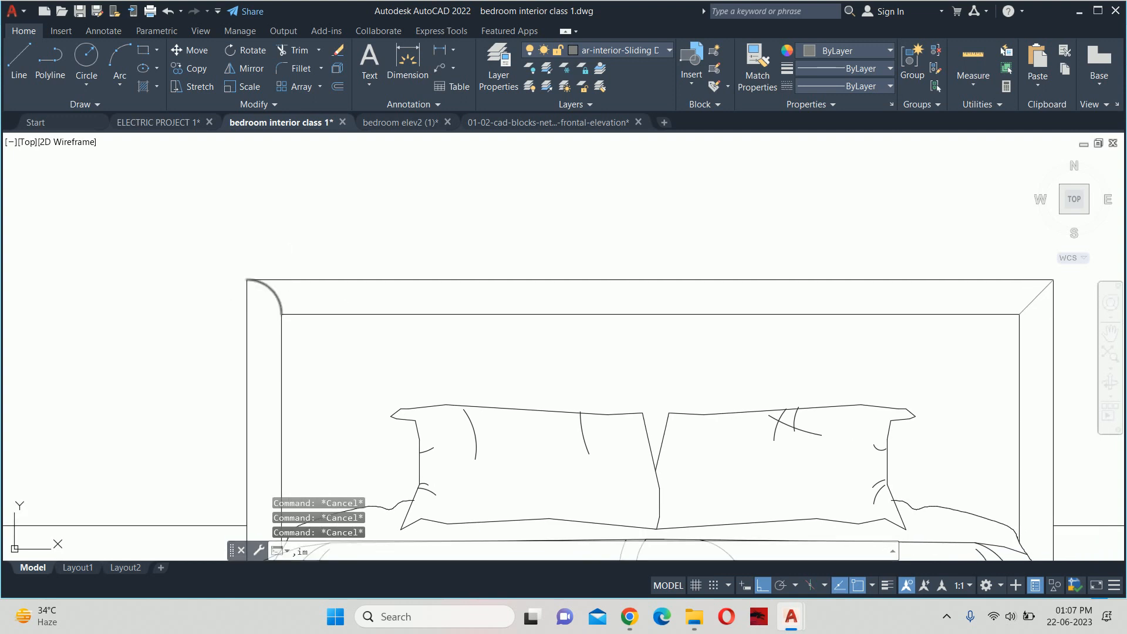
text(la)
key(Return)
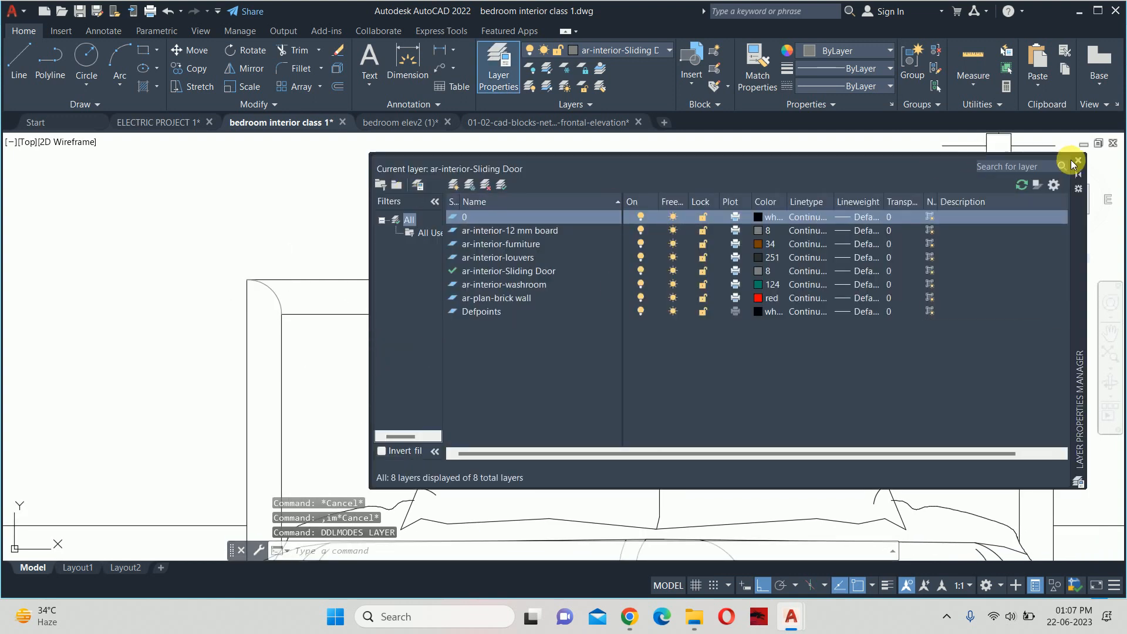
click(1078, 162)
text(n)
key(Escape)
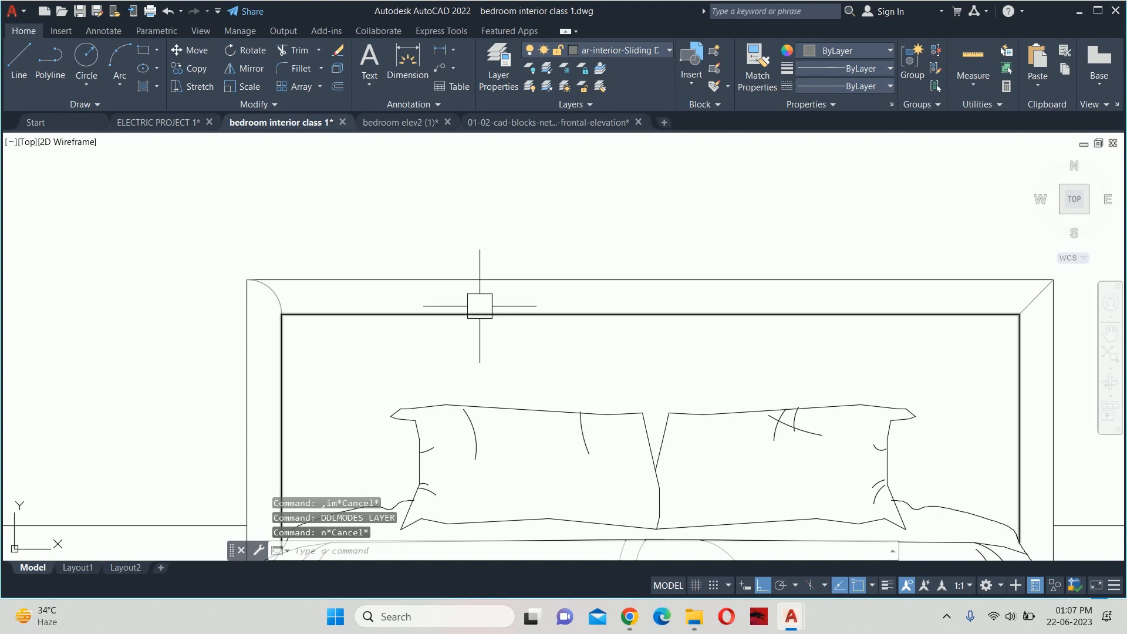
text(mi)
key(Return)
key(Escape)
key(Escape)
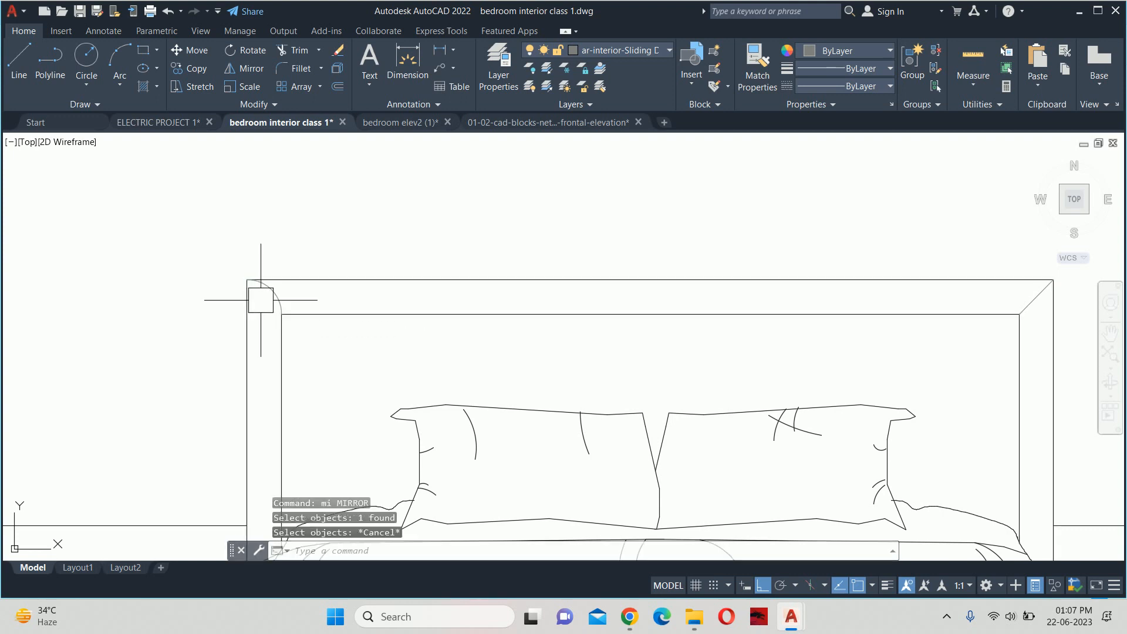
Delete the arc at the headboard frame's upper-left corner
click(273, 300)
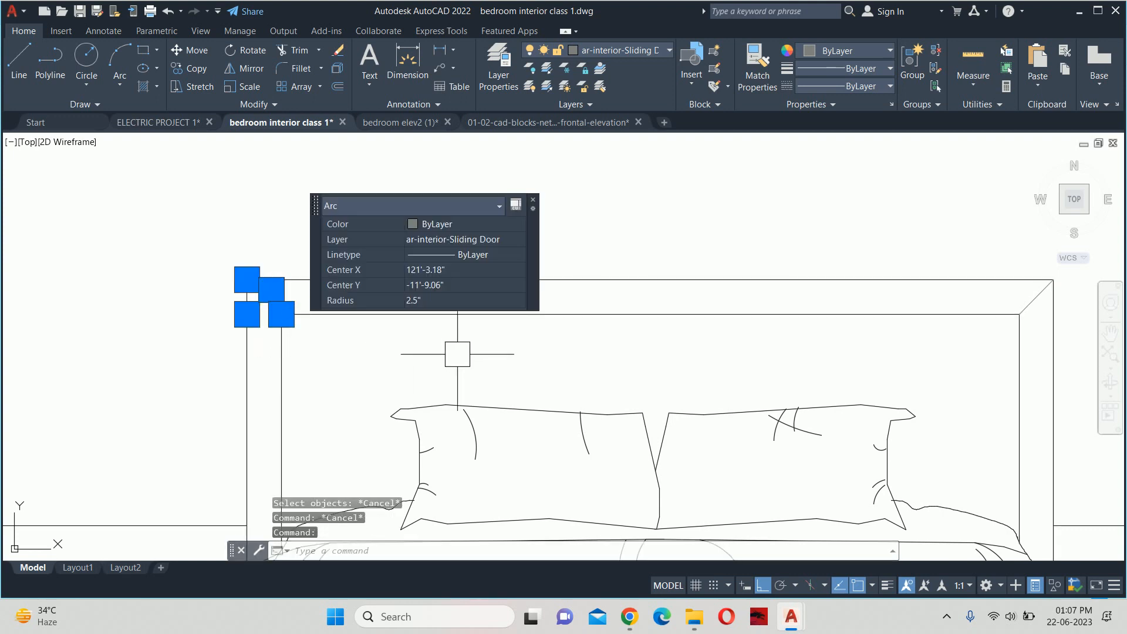
key(Escape)
Mirror the upper-right diagonal corner line about the headboard's vertical centreline to the upper-left corner, keeping the original
text(mi)
key(Return)
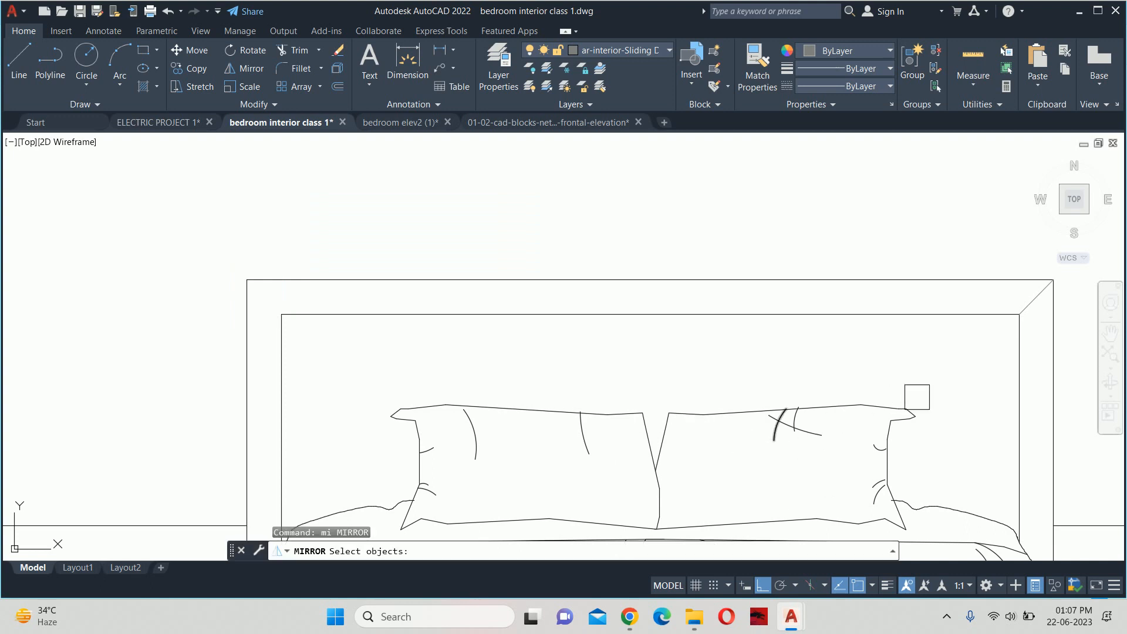
click(1037, 297)
key(Return)
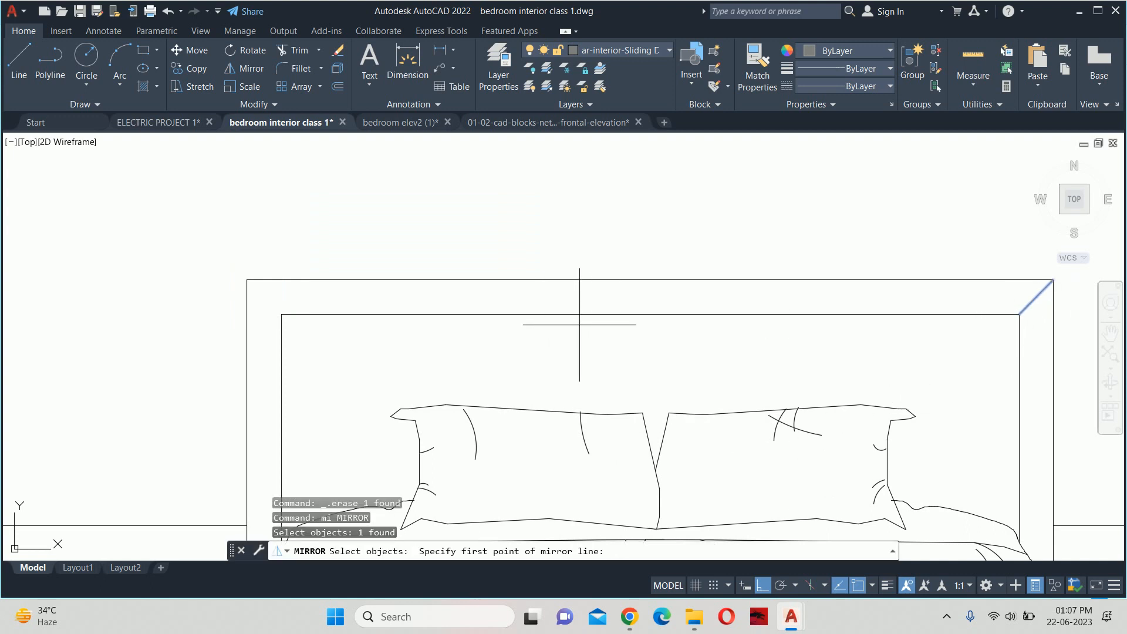
click(650, 311)
click(650, 253)
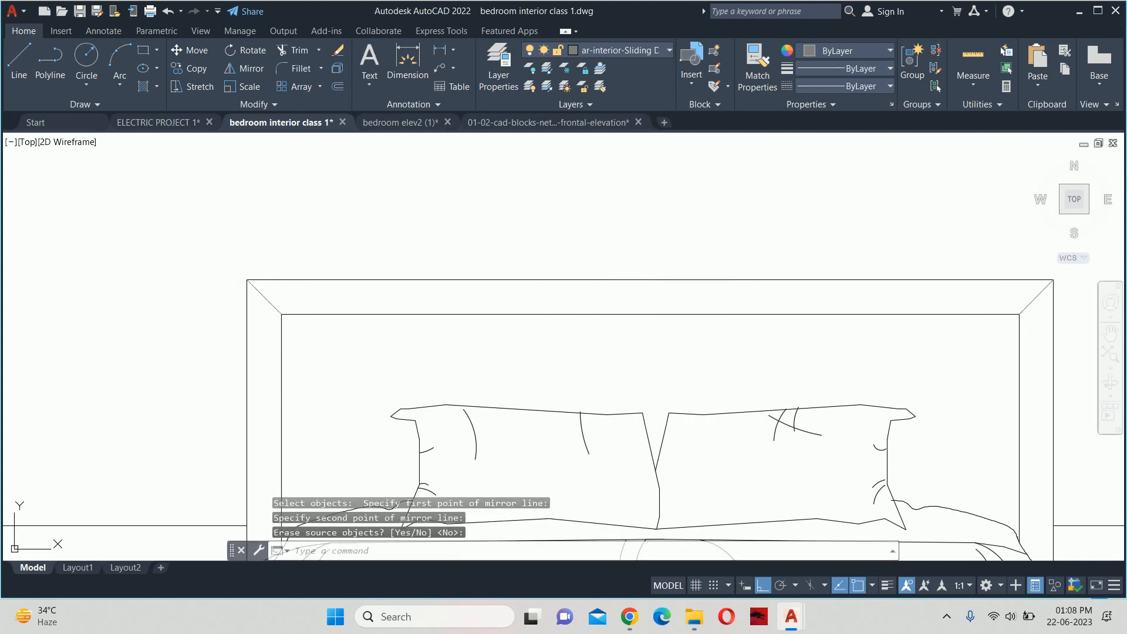
key(Return)
key(Escape)
key(Escape)
Offset the left side table's top line down by 0.5 inch
scroll(643, 264, down, 4)
scroll(528, 346, up, 3)
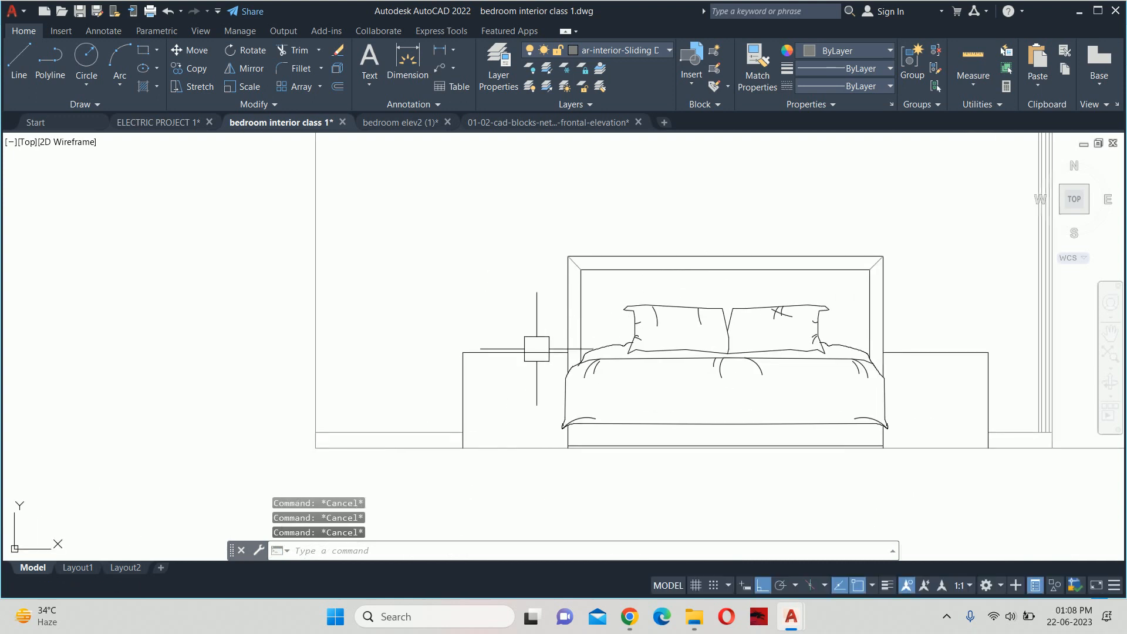
middle_drag(503, 369, 458, 372)
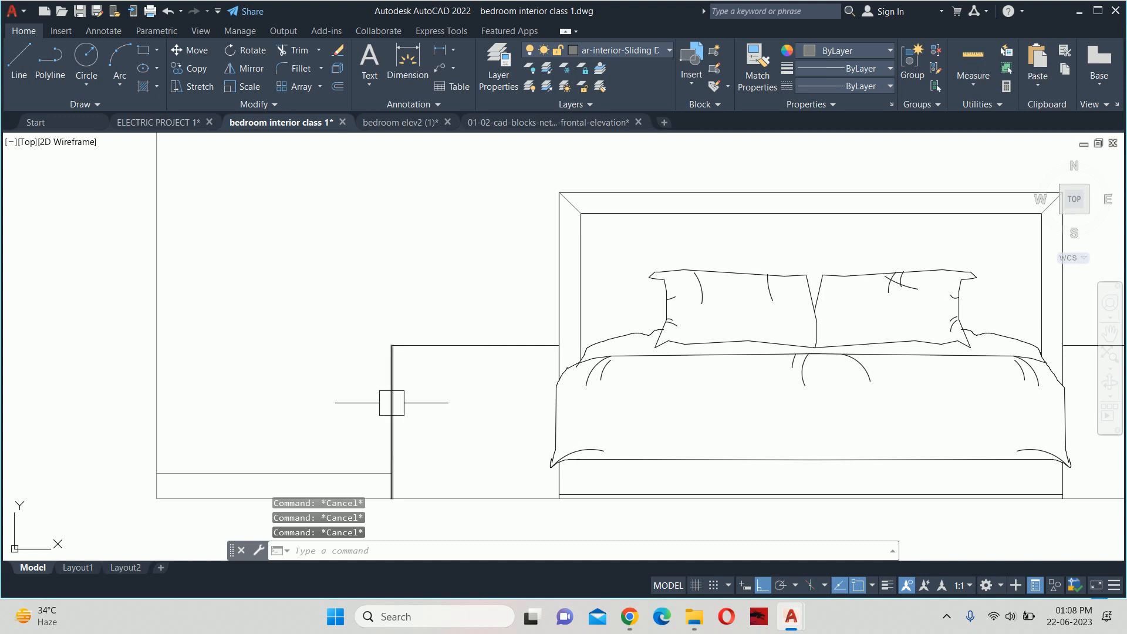
text(o)
key(Return)
text(.)
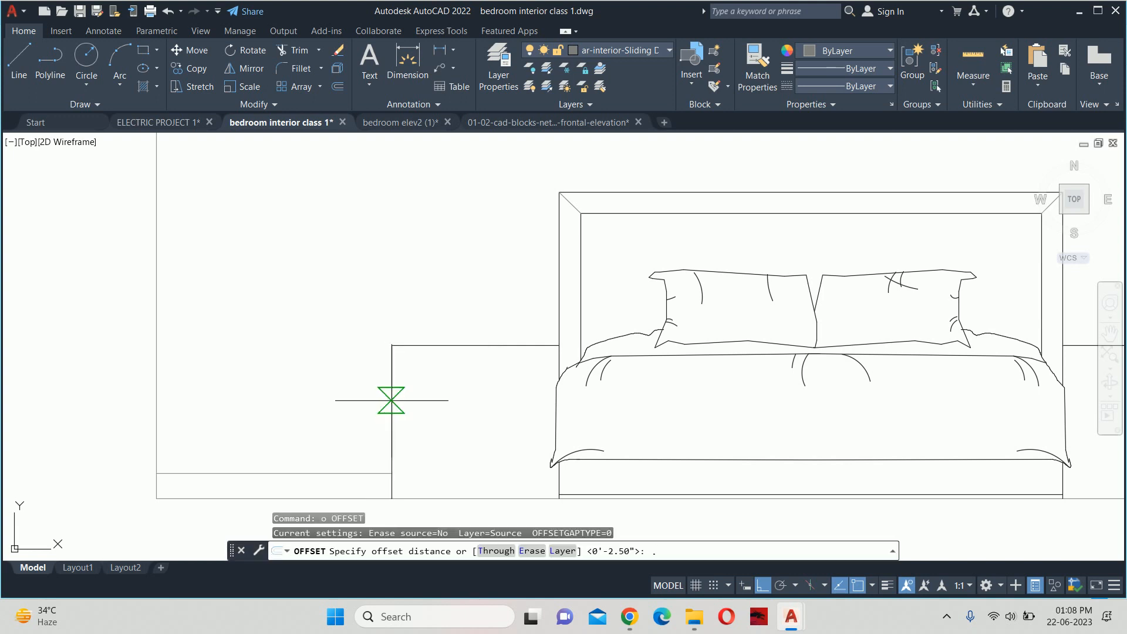
text(5)
key(Return)
click(442, 351)
click(430, 376)
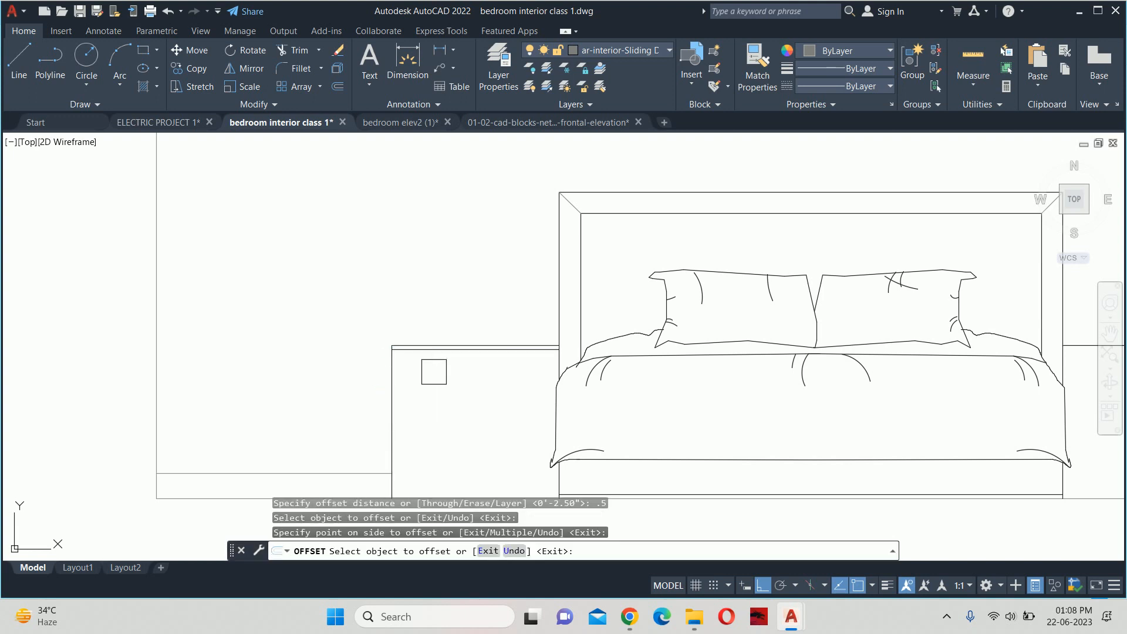
key(Escape)
key(Return)
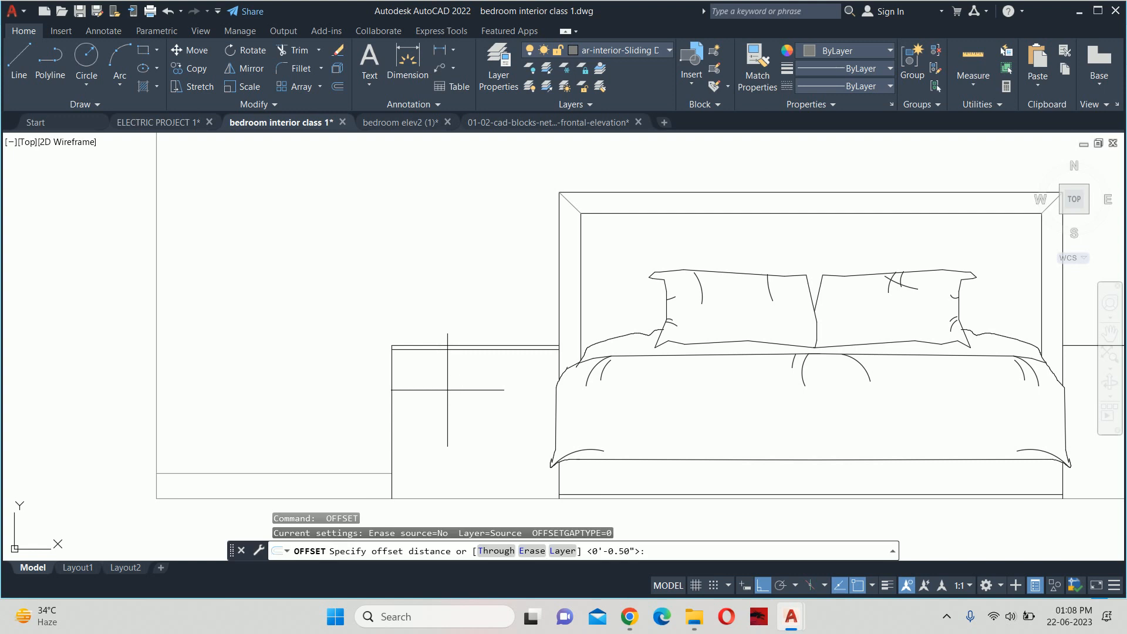
text(4)
key(Return)
click(440, 361)
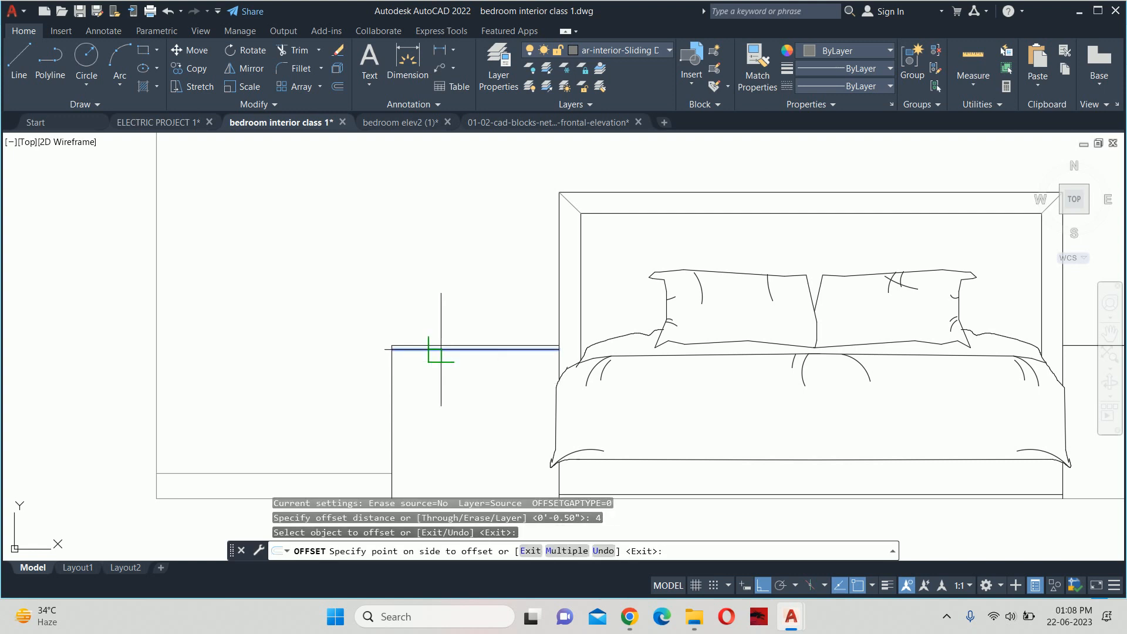
key(Escape)
Offset the left side table's second top line down by 6 inches
key(Return)
text(6)
key(Return)
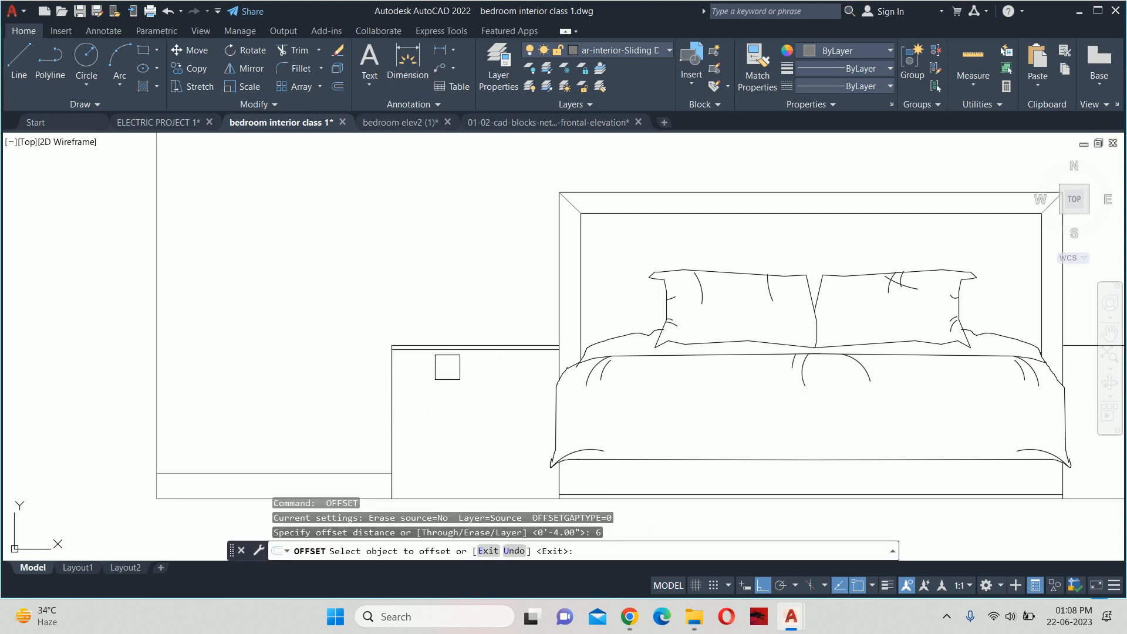
click(441, 352)
click(440, 390)
key(Escape)
middle_drag(452, 409, 417, 355)
key(Escape)
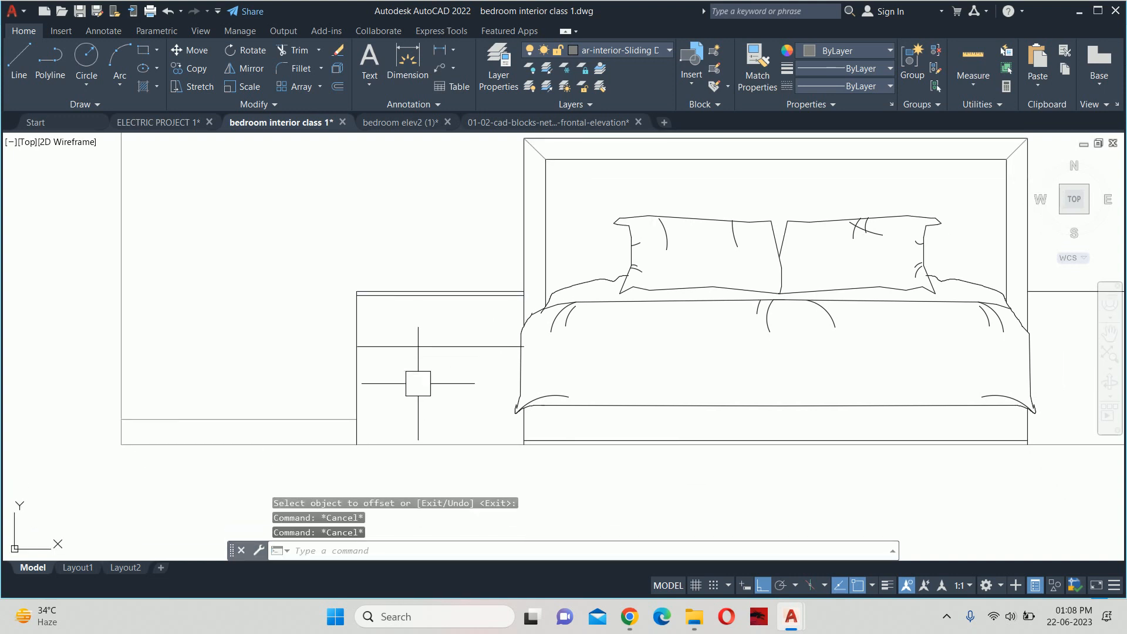
key(Escape)
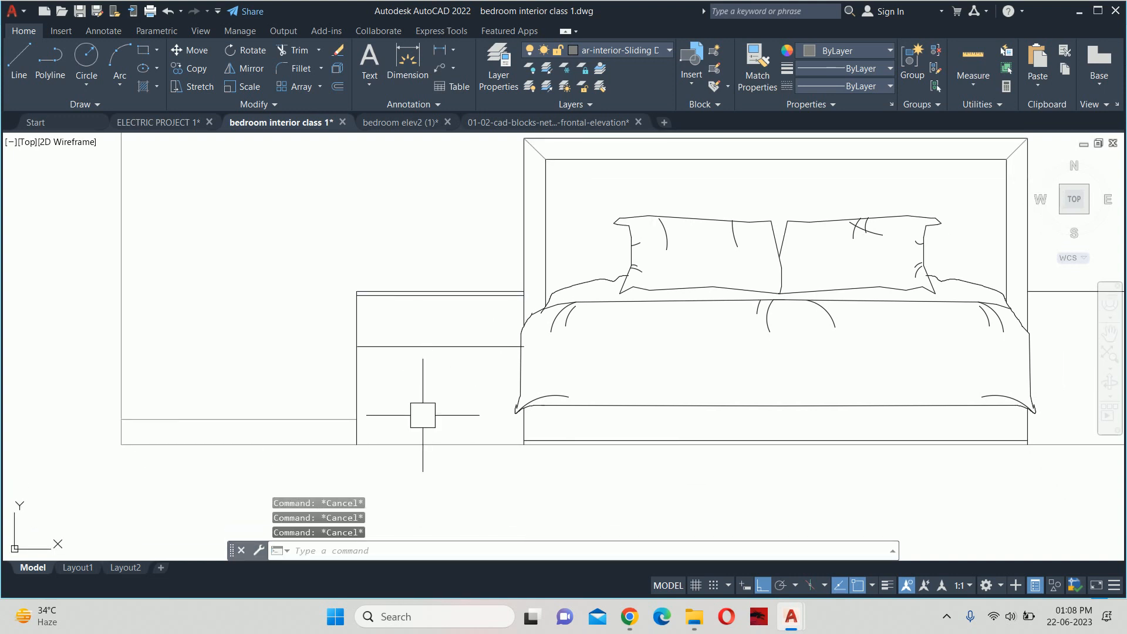
Offset the floor line up by 0.5 inch across the base of the left side table
key(Return)
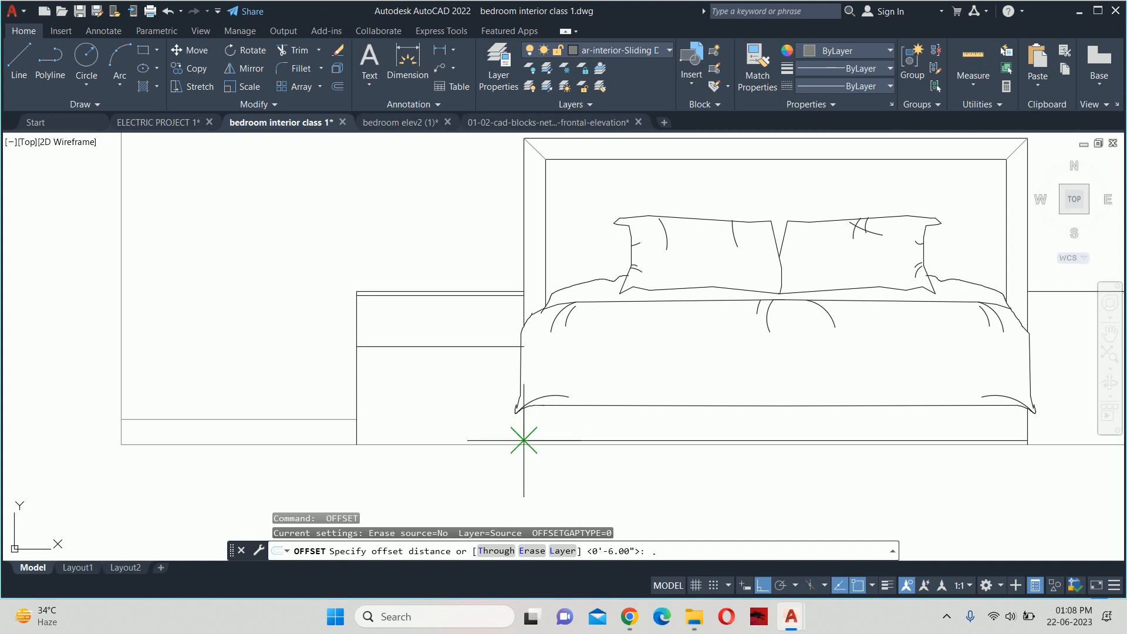
key(Return)
click(524, 440)
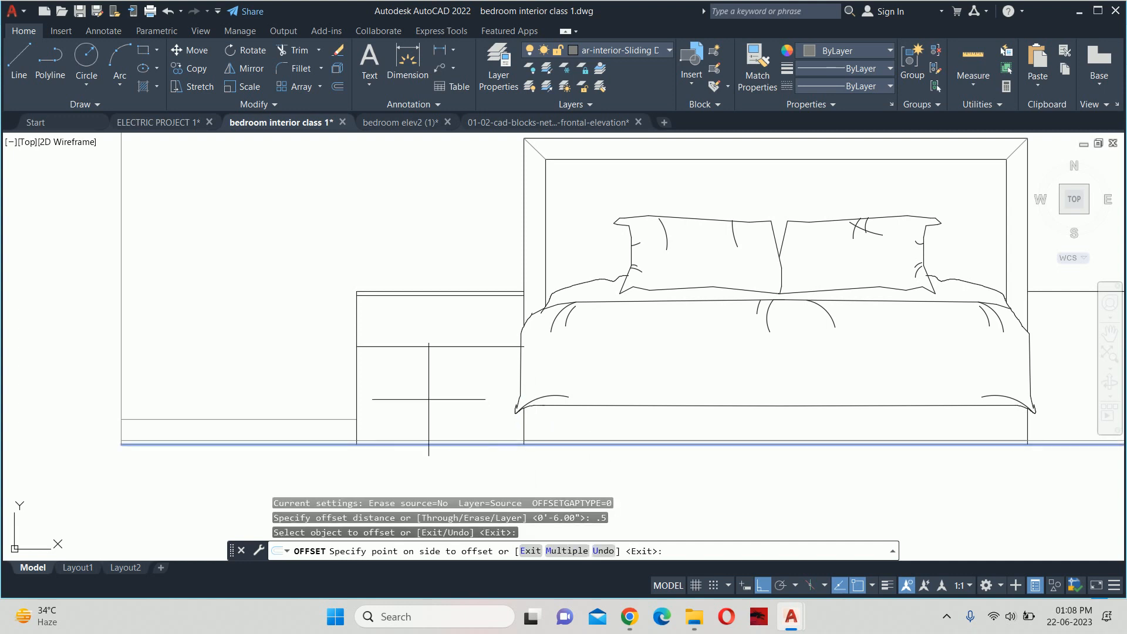
key(Escape)
key(Escape)
key(Escape)
Offset the left side table's two vertical side edges inward by 0.75 inch
scroll(392, 424, up, 5)
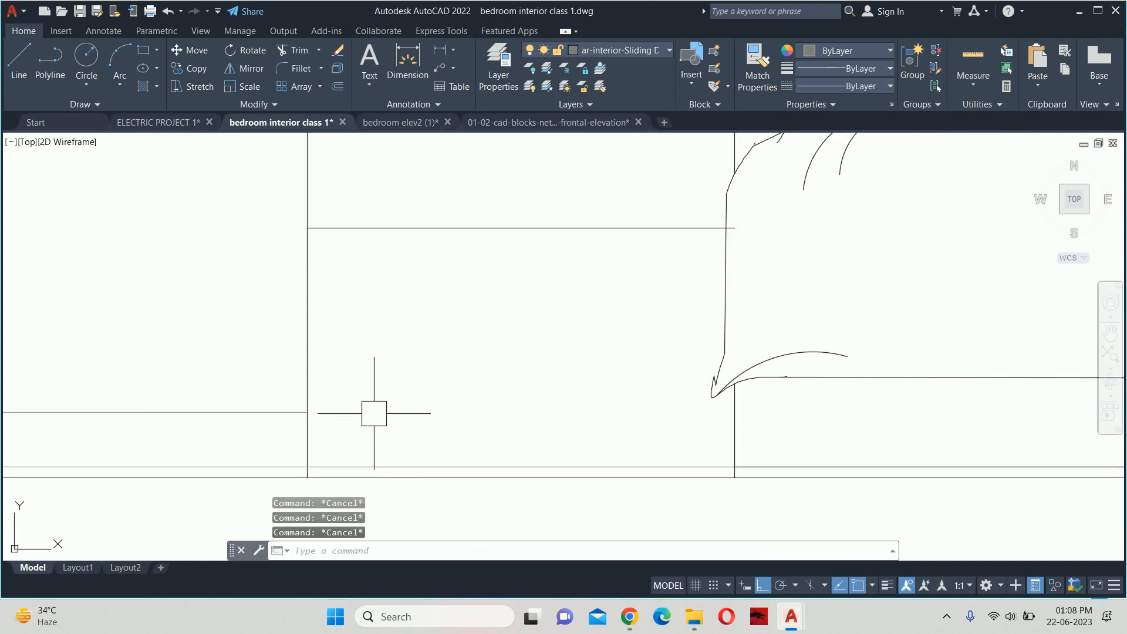
middle_drag(374, 413, 347, 392)
key(Return)
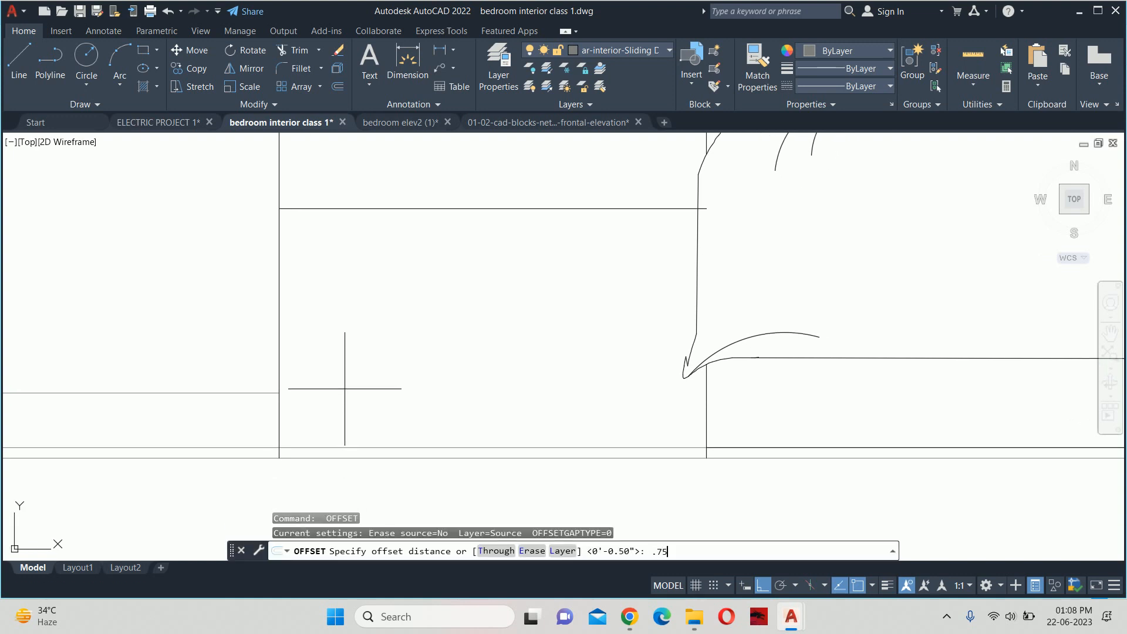
key(Return)
click(279, 346)
click(439, 357)
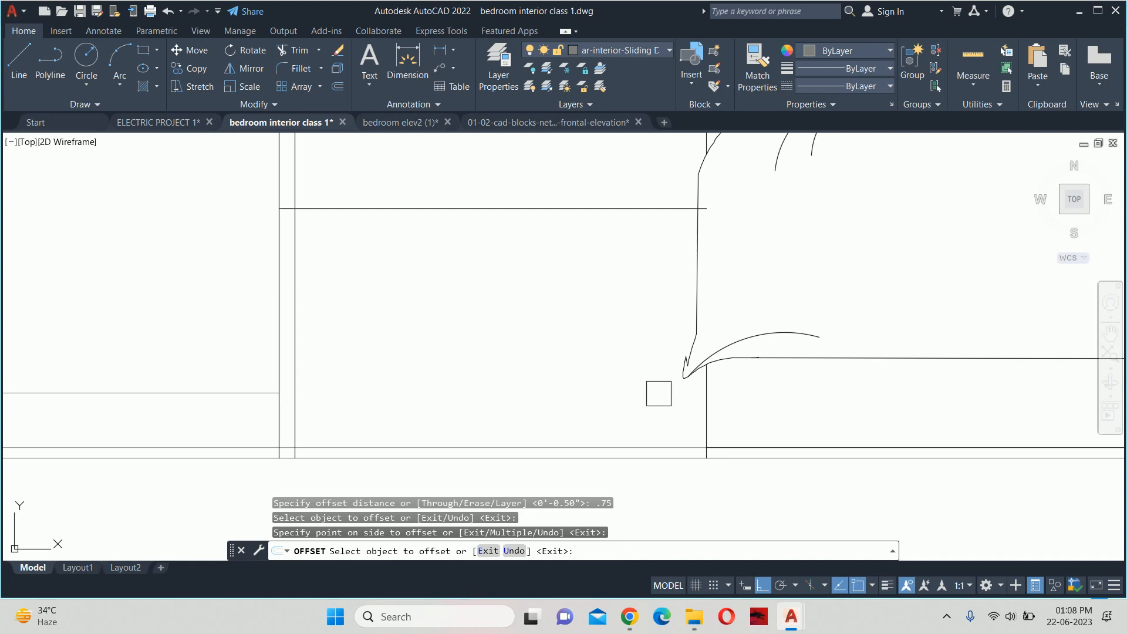
click(700, 399)
click(669, 402)
key(Escape)
key(Escape)
key(Escape)
key(Escape)
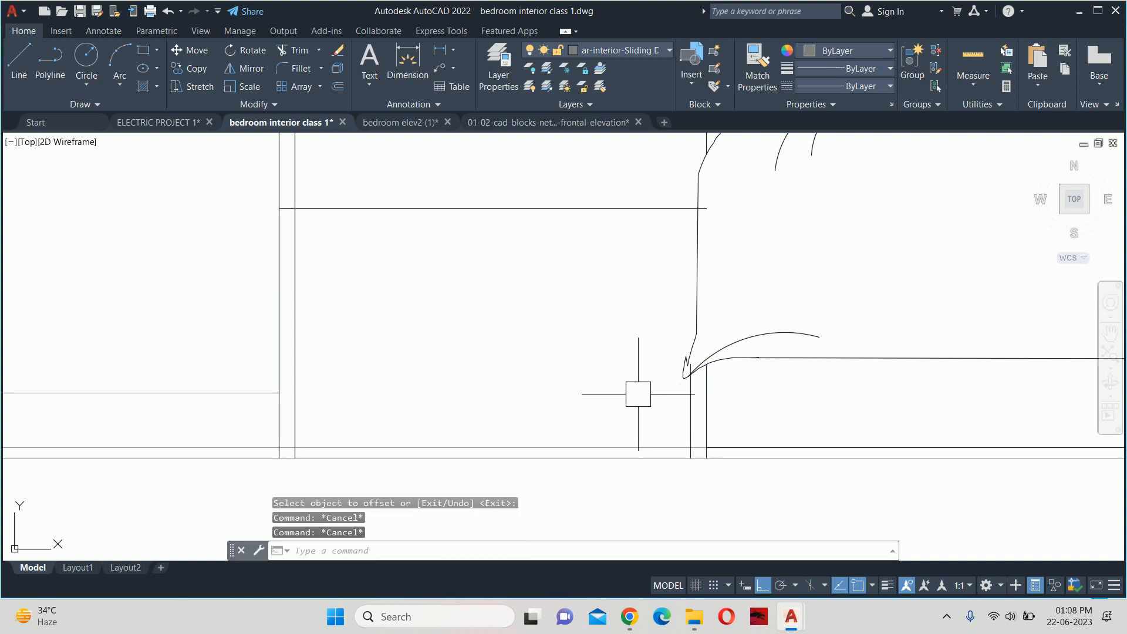
Trim the line just above the floor outside the left side table and across its outer side panel
middle_drag(521, 388, 536, 407)
text(tr)
key(Return)
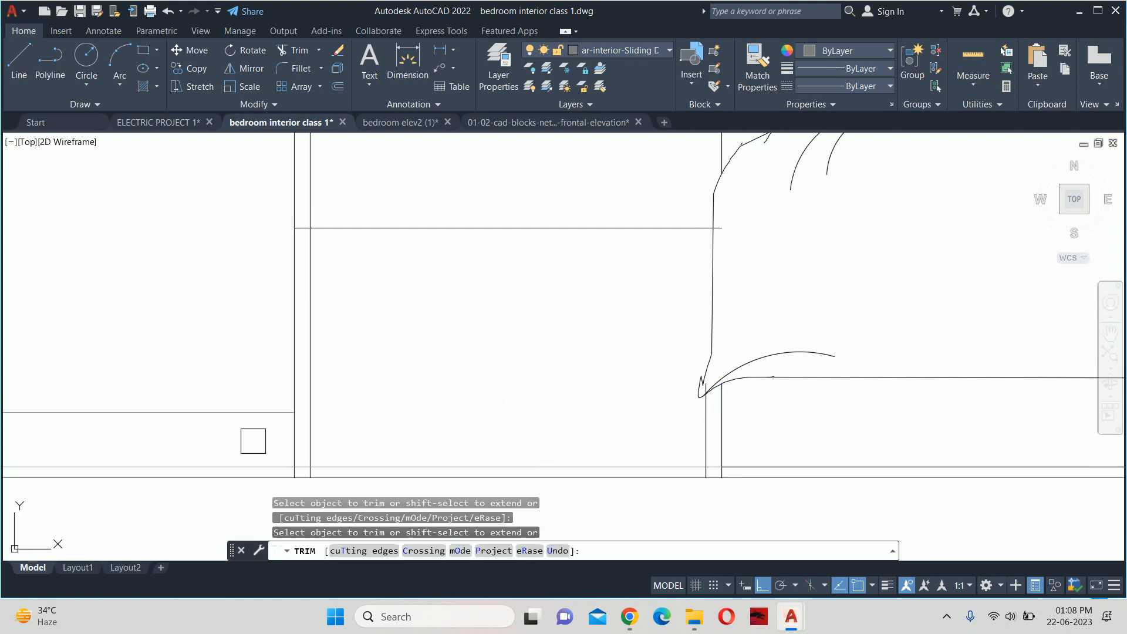
click(244, 465)
scroll(304, 473, up, 6)
click(294, 451)
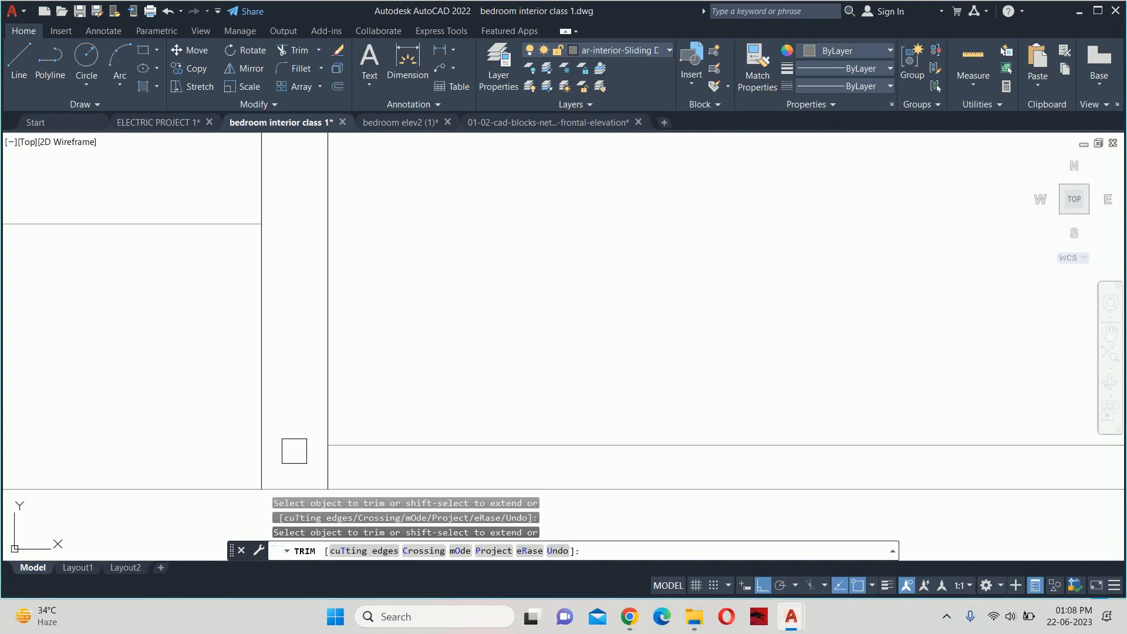
scroll(307, 447, down, 5)
middle_drag(657, 430, 472, 431)
scroll(760, 429, up, 5)
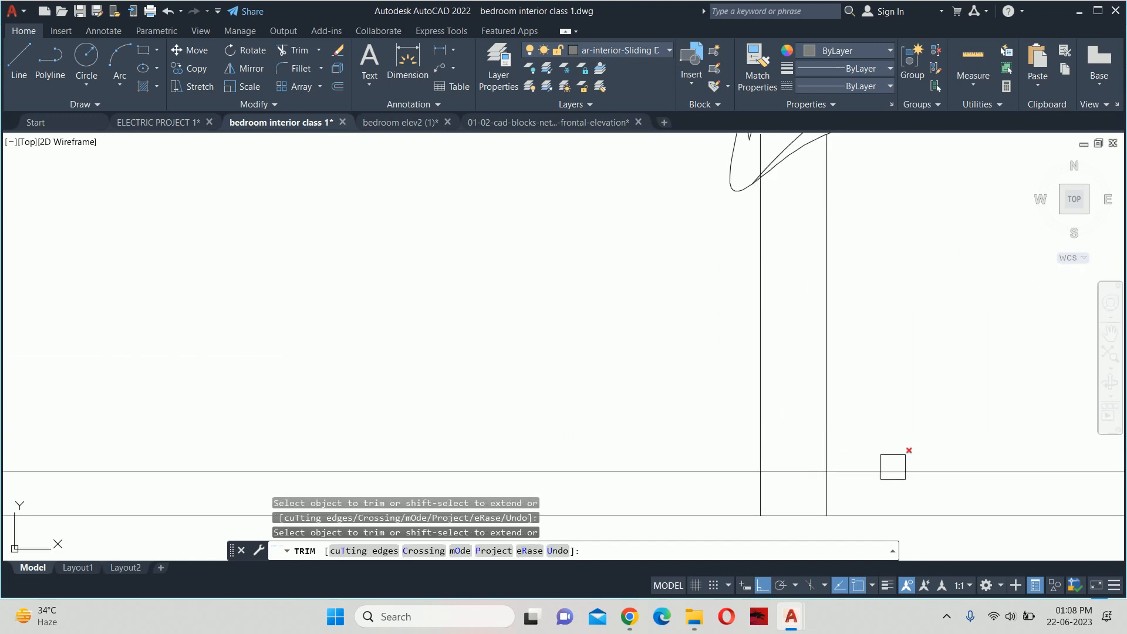
Trim the inner edge line of the side table's bed-side panel where it overlaps the bedspread's corner
scroll(759, 443, down, 2)
middle_drag(734, 412, 712, 534)
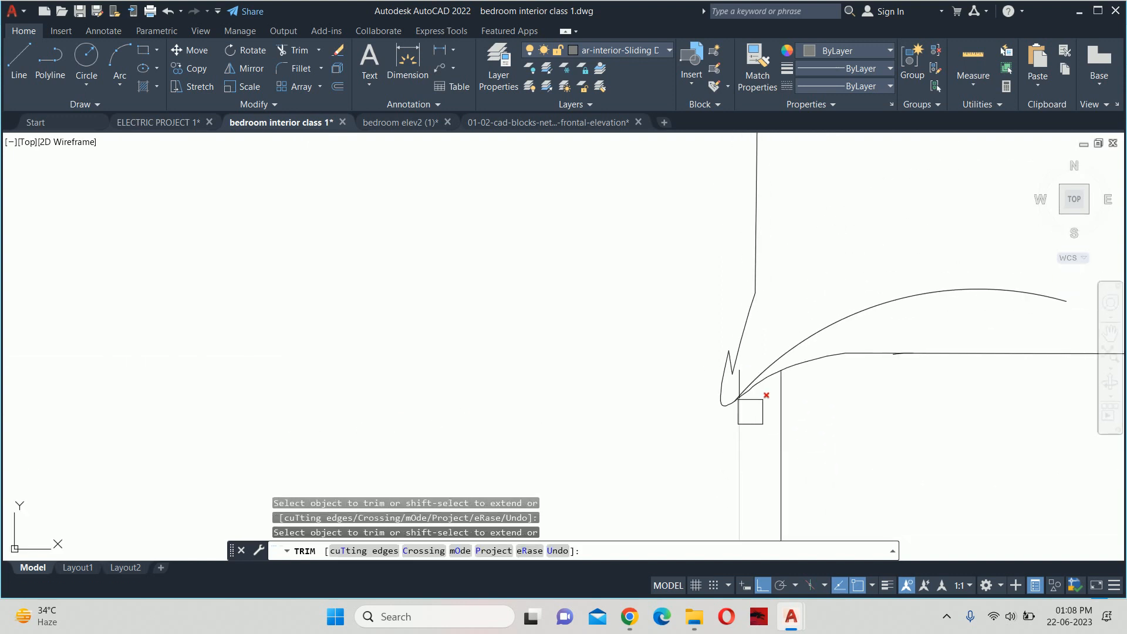
scroll(753, 399, up, 4)
middle_drag(718, 398, 741, 516)
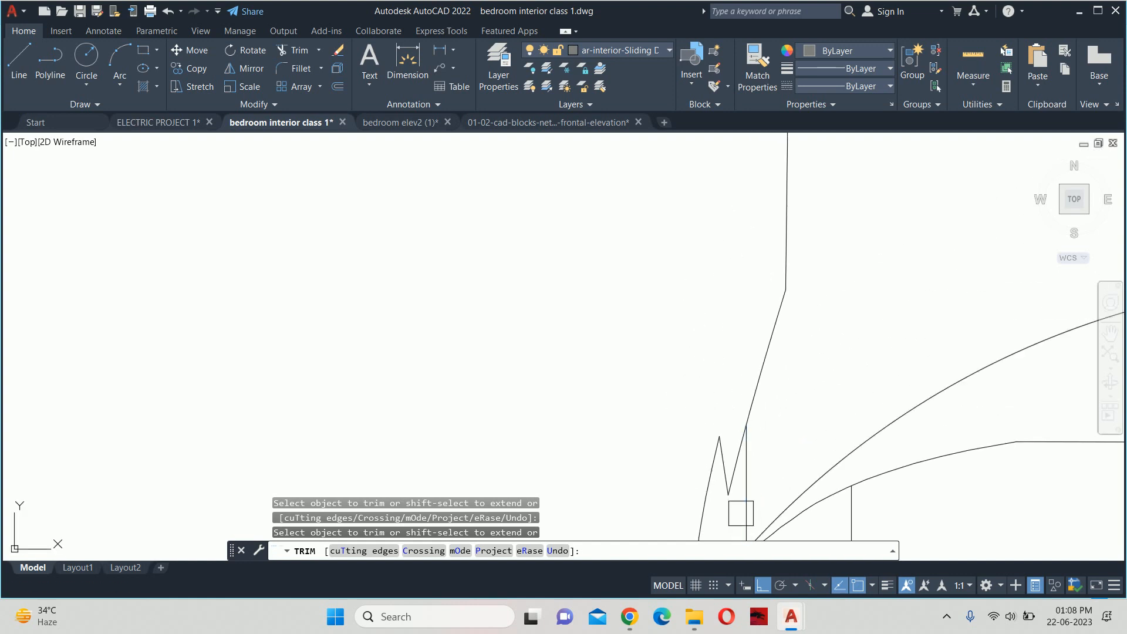
click(745, 478)
Extend the bed-side panel's inner edge line up to the side table's lower horizontal drawer line
scroll(746, 475, down, 3)
middle_drag(750, 474, 791, 454)
scroll(824, 529, down, 2)
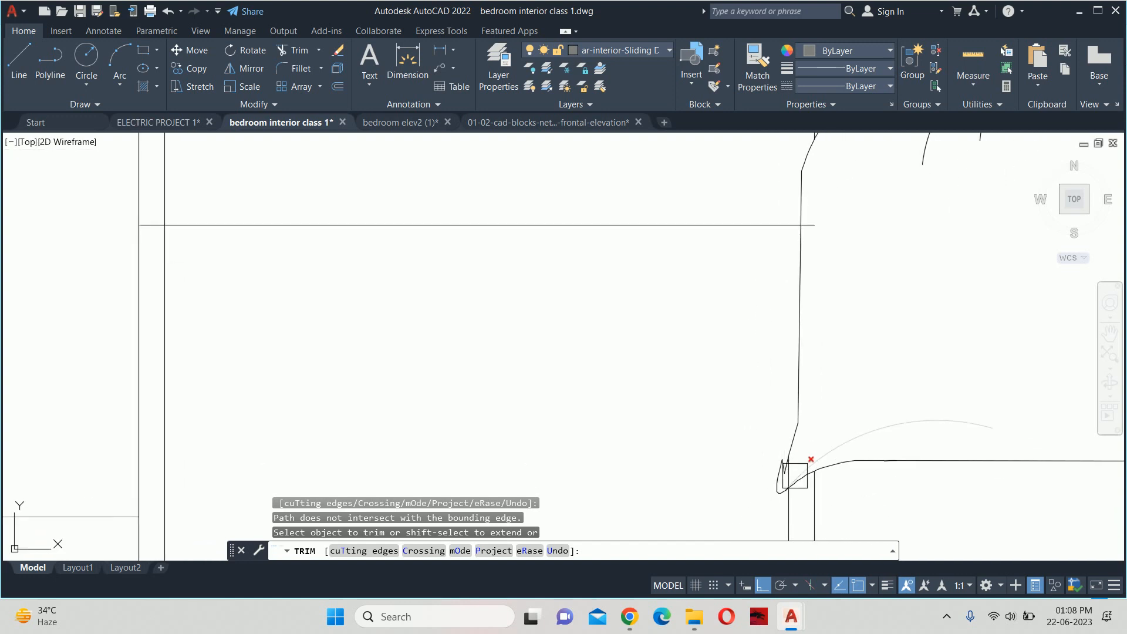
shift+click(787, 510)
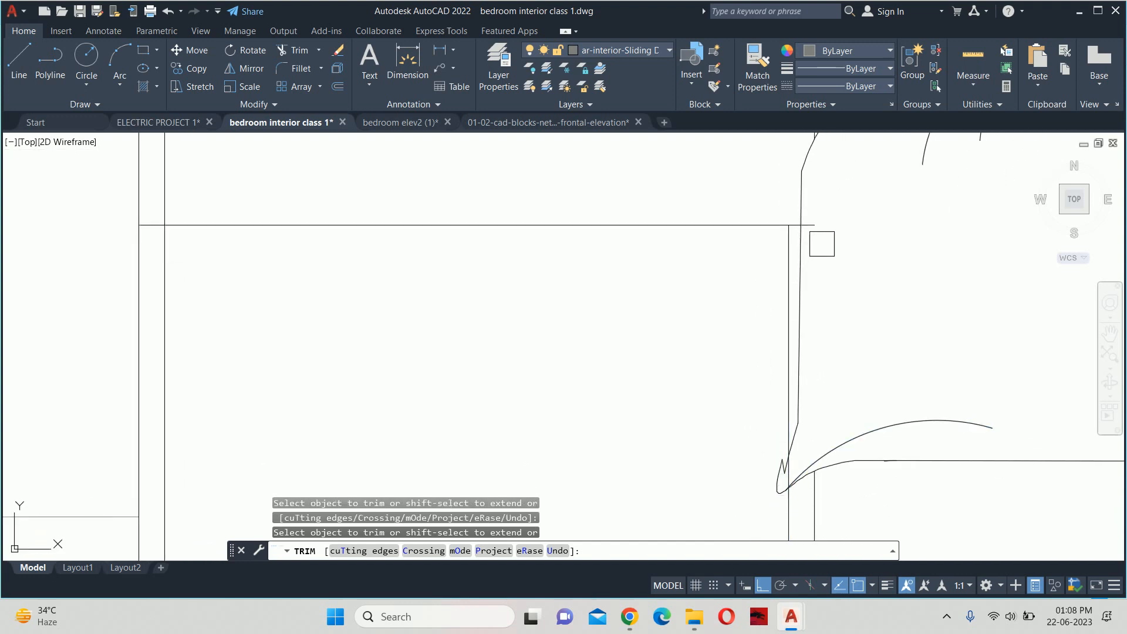
scroll(783, 446, up, 5)
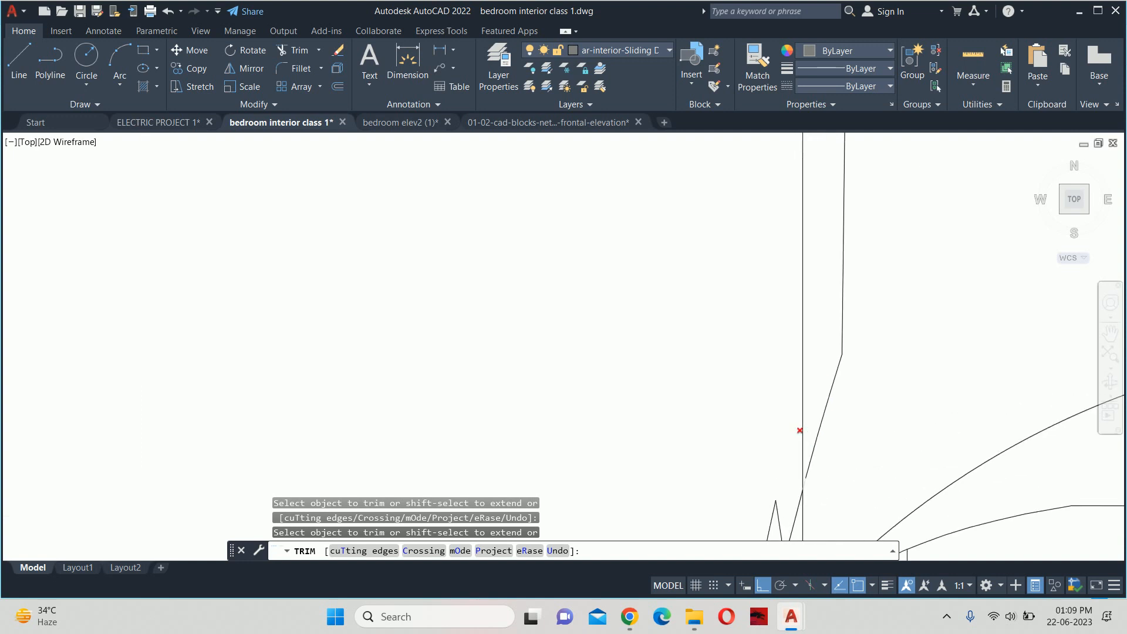
middle_drag(804, 502, 703, 312)
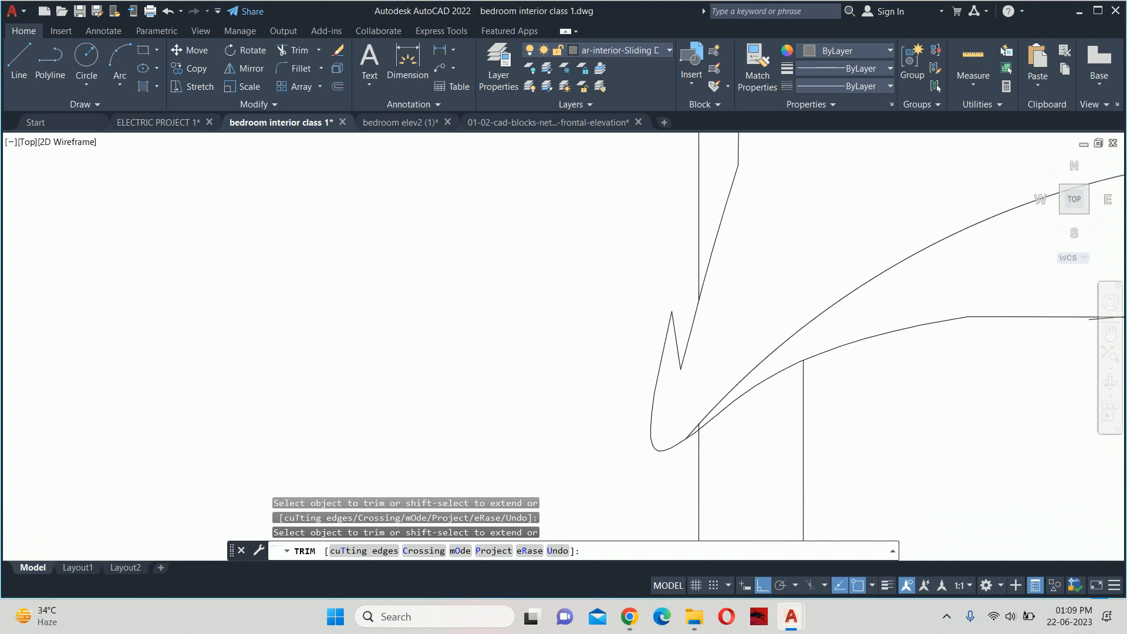
Trim the nightstand's side line and the stray bits where it crosses the blanket's lower corner
scroll(709, 337, down, 3)
scroll(704, 351, up, 2)
scroll(710, 388, up, 3)
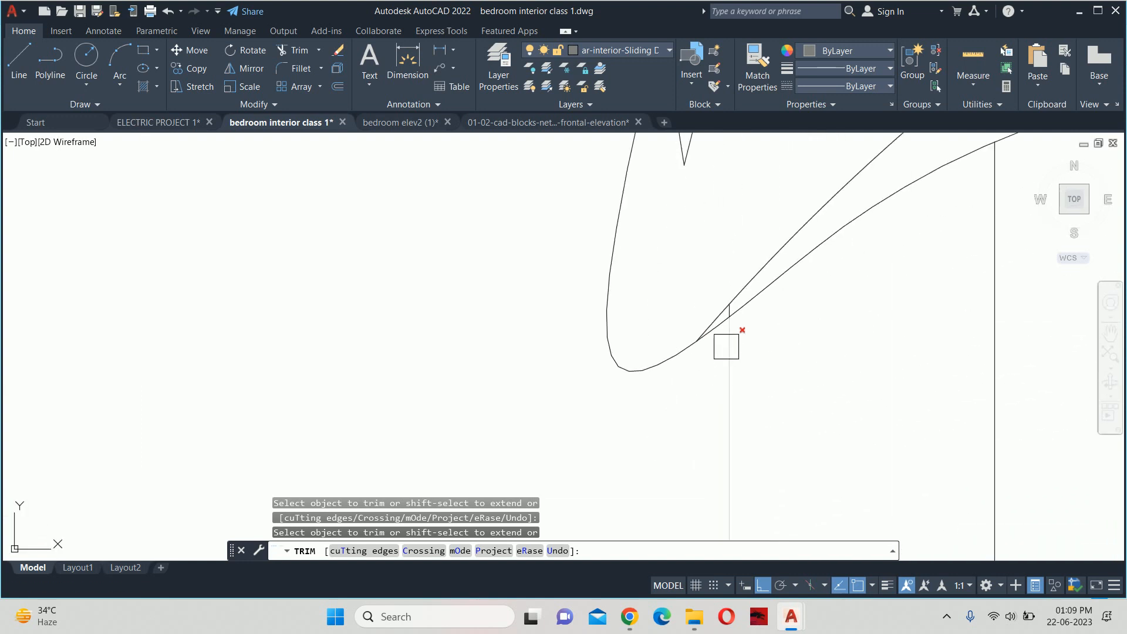
scroll(726, 346, up, 5)
scroll(558, 382, down, 6)
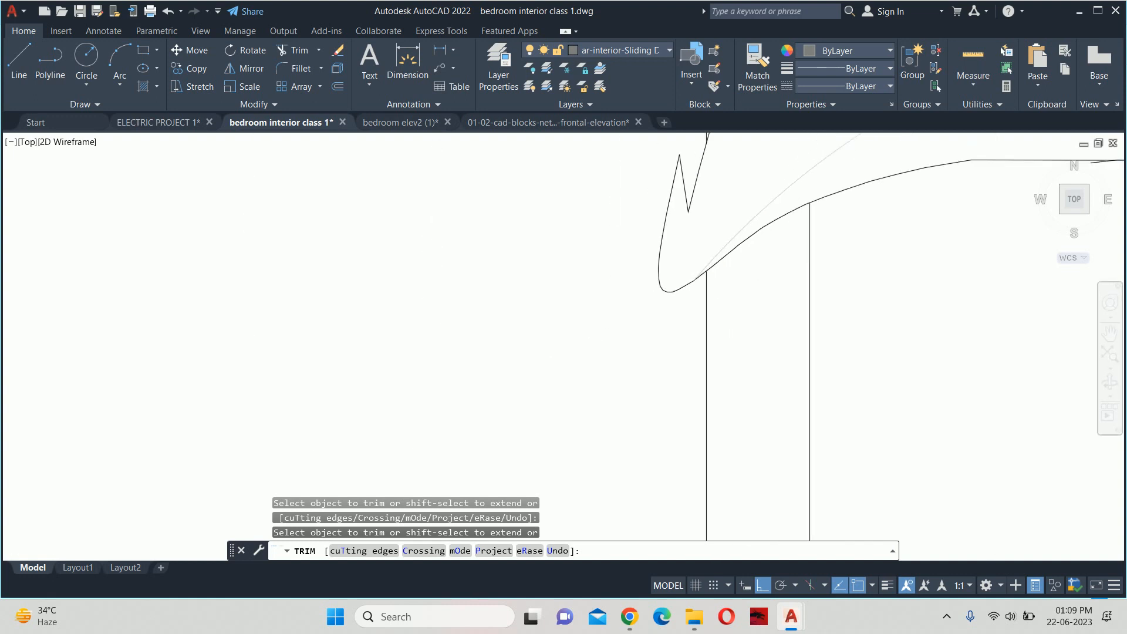
scroll(528, 339, up, 3)
key(Escape)
key(Escape)
key(Escape)
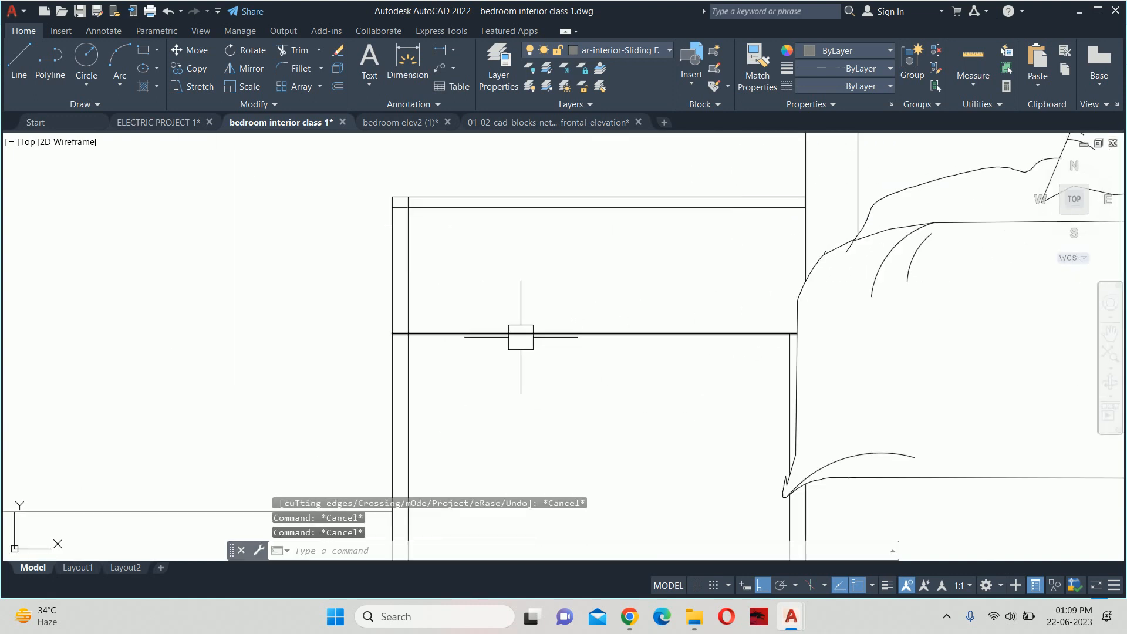
Draw a vertical line from the nightstand shelf's bed-side end up to the top panel, continuing the inner side line
text(tr)
key(Escape)
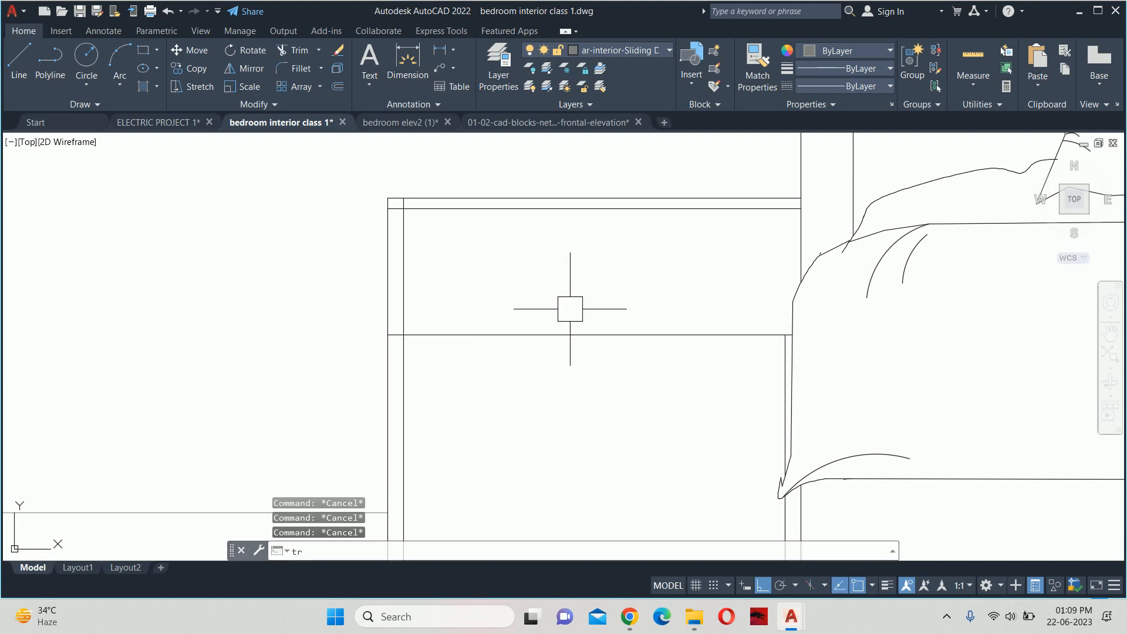
scroll(693, 273, down, 2)
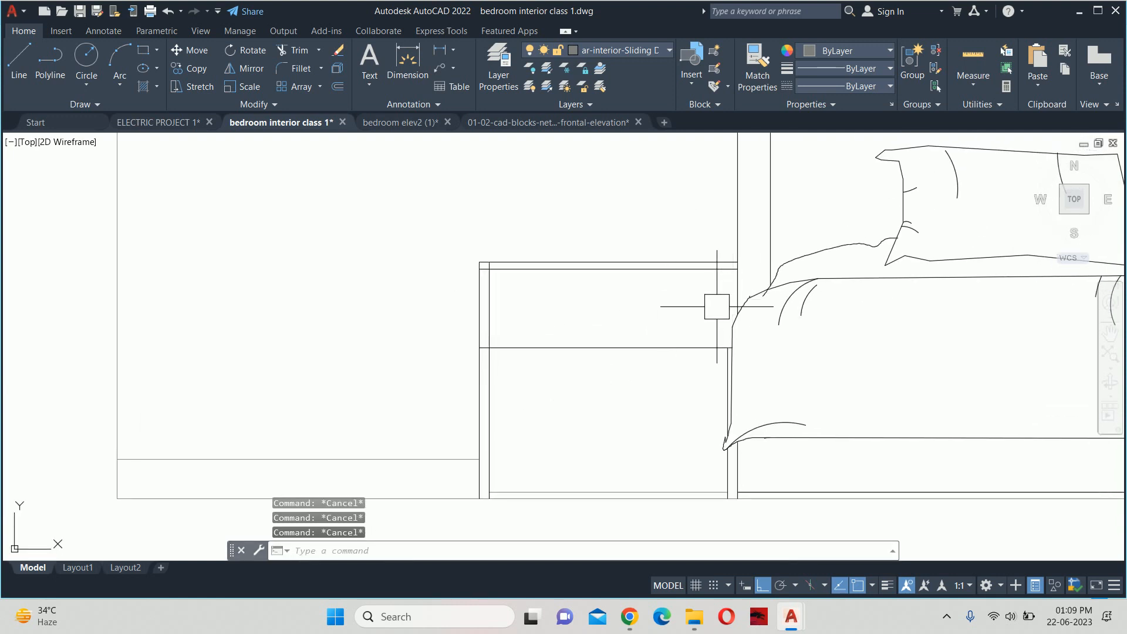
text(l)
key(Return)
click(728, 348)
scroll(723, 236, up, 2)
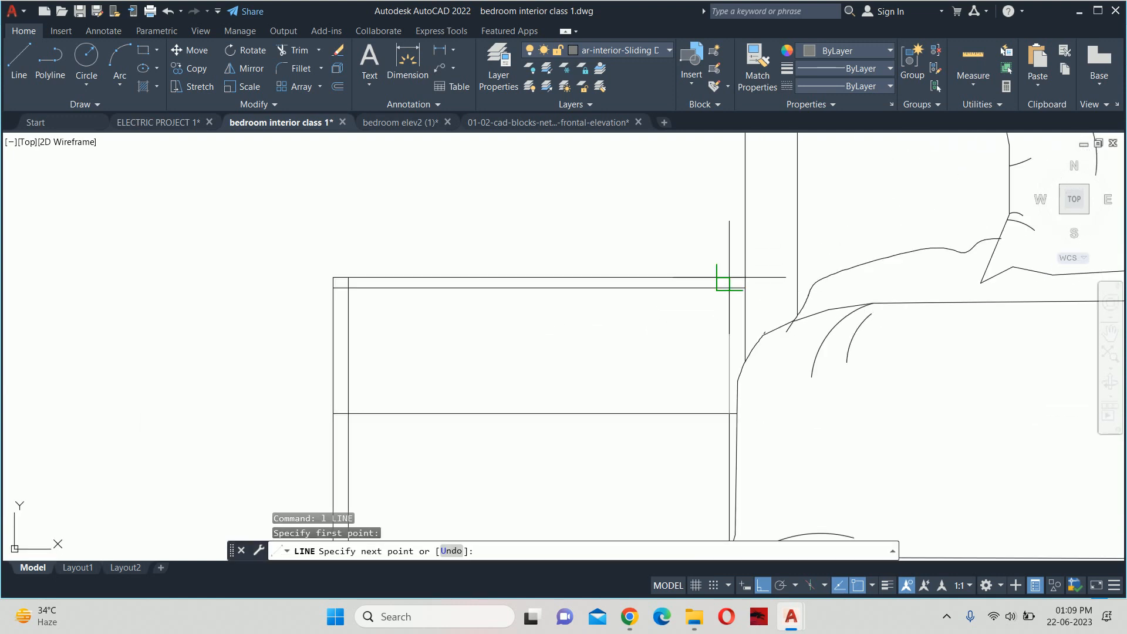
key(Escape)
key(Escape)
key(Escape)
Trim the overlapping line ends at the nightstand's upper corner beside the bed
text(tr)
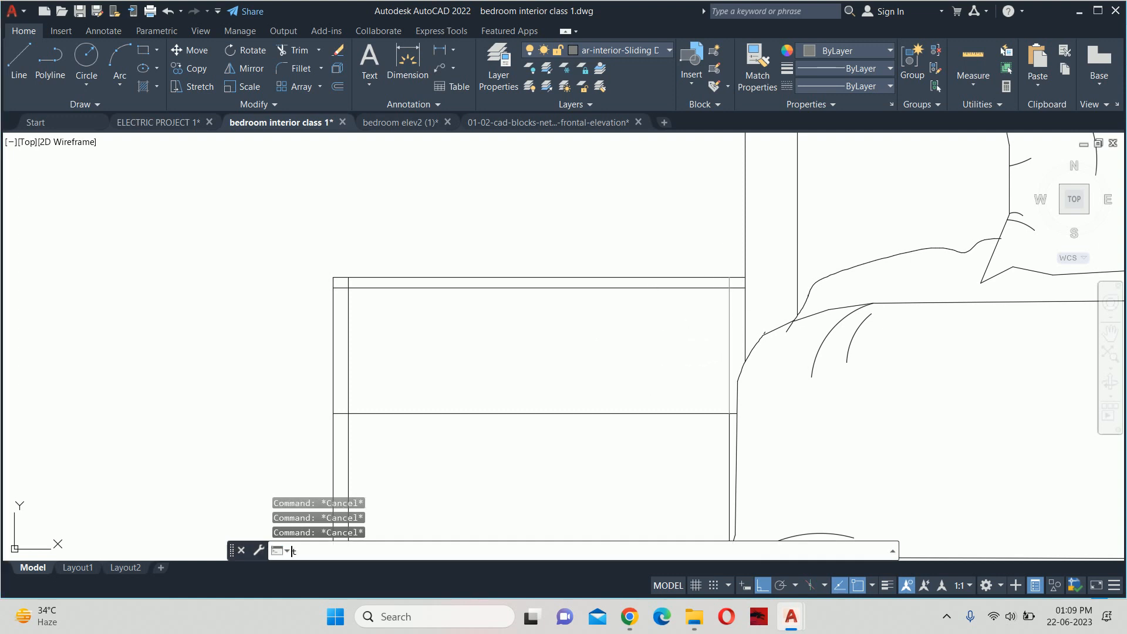
key(Return)
scroll(746, 279, up, 6)
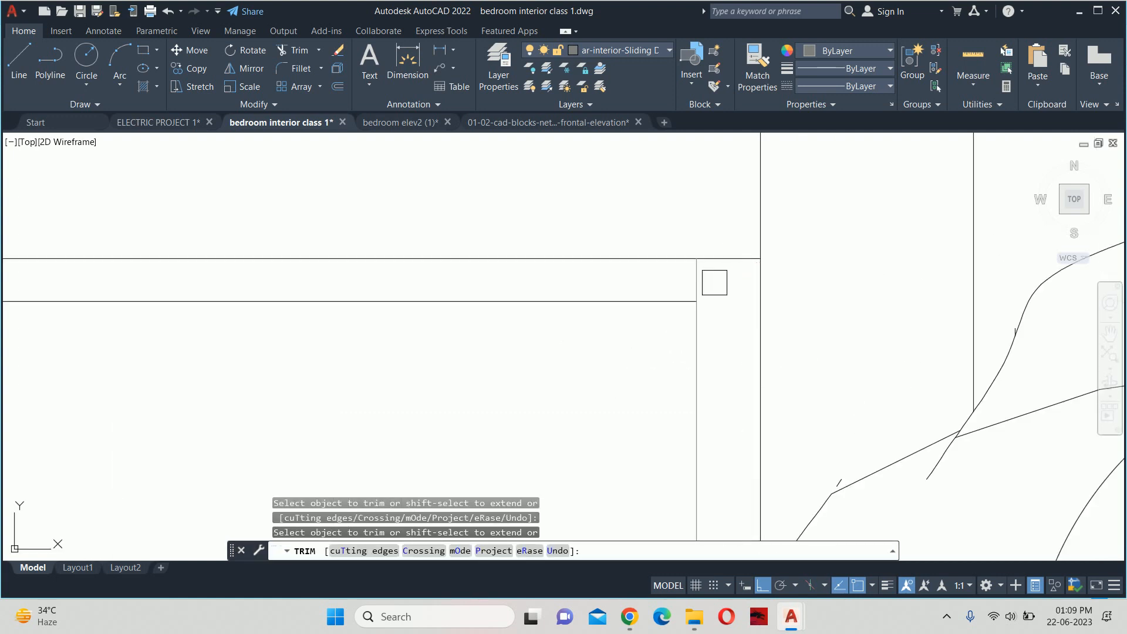
scroll(188, 350, down, 3)
scroll(475, 264, down, 2)
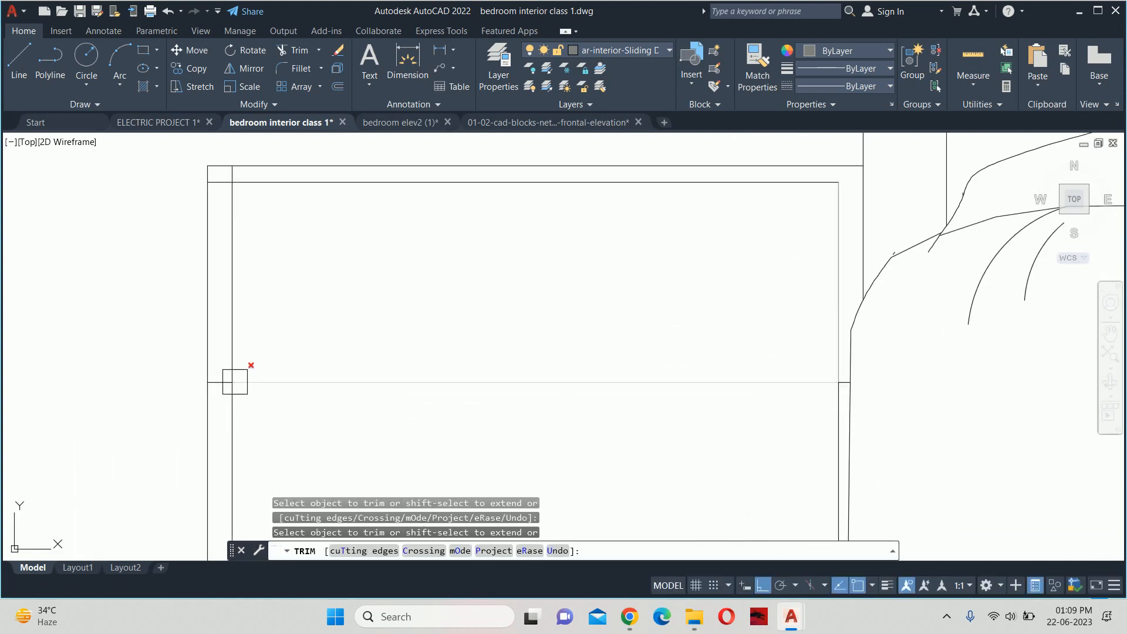
Trim the shelf line and the inner side line at the nightstand's outer side so they stop at the adjoining panels
scroll(212, 389, up, 5)
scroll(198, 309, down, 2)
middle_drag(194, 304, 260, 509)
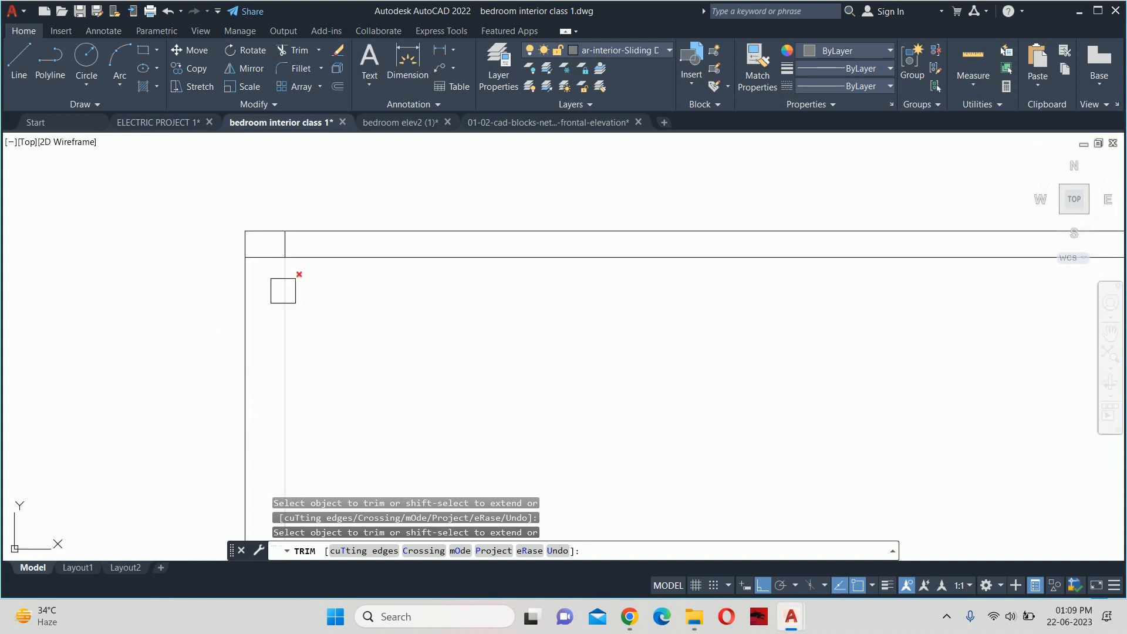
scroll(286, 252, up, 4)
scroll(298, 248, down, 4)
scroll(546, 307, up, 3)
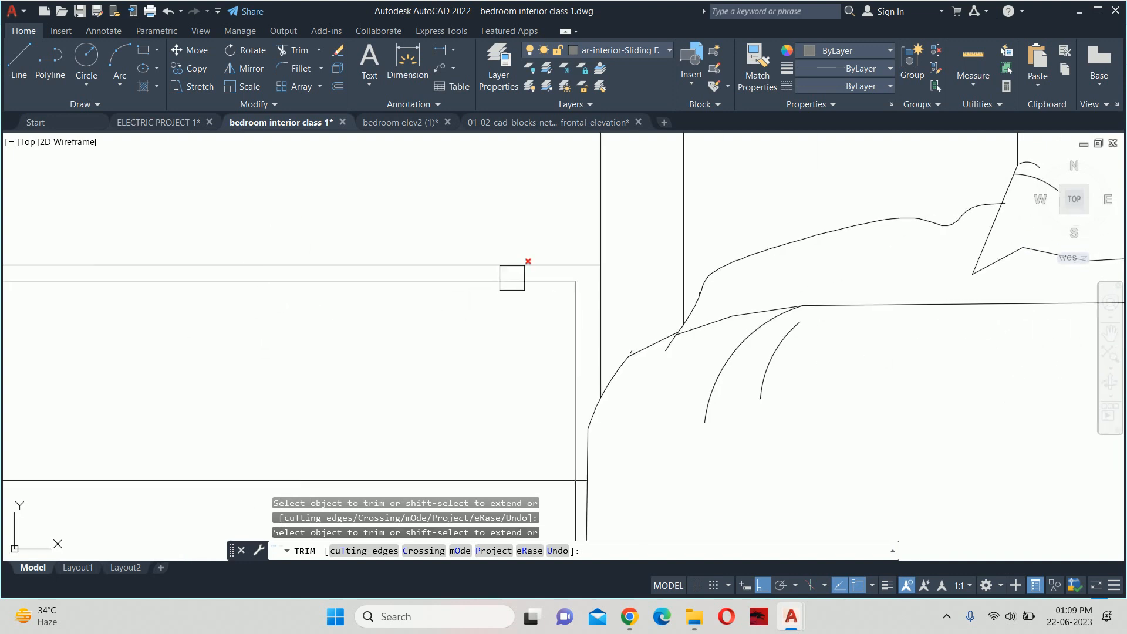
scroll(514, 301, down, 4)
middle_drag(486, 330, 613, 316)
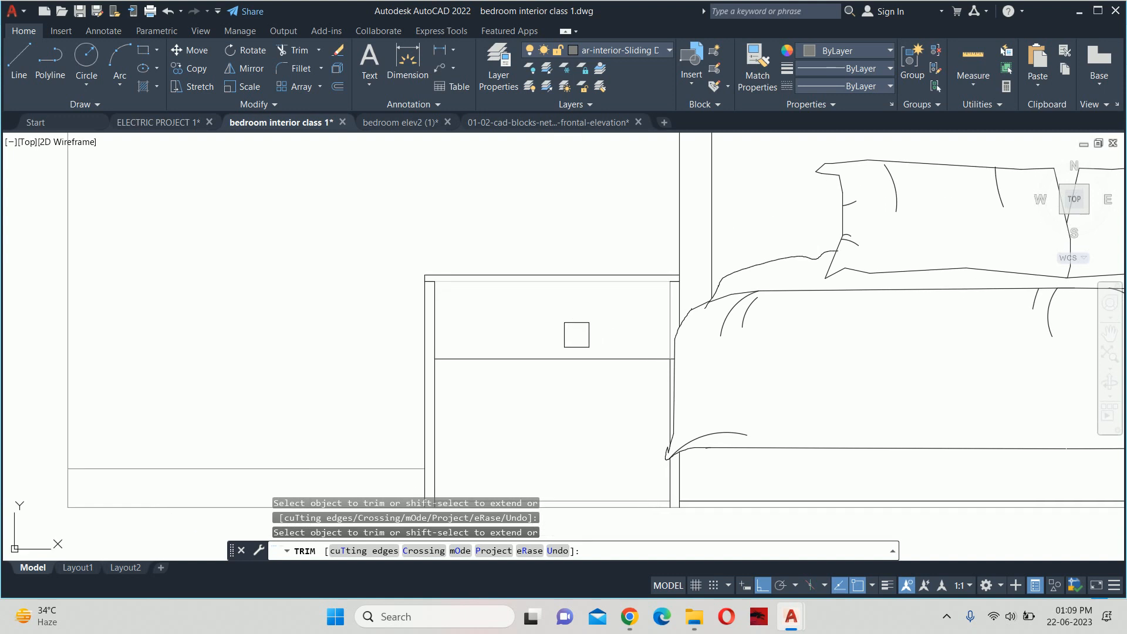
key(Escape)
key(Escape)
key(Escape)
key(Escape)
Offset the nightstand's shelf line 0.5 inch downward to give the shelf thickness
text(o)
key(Return)
text(.5)
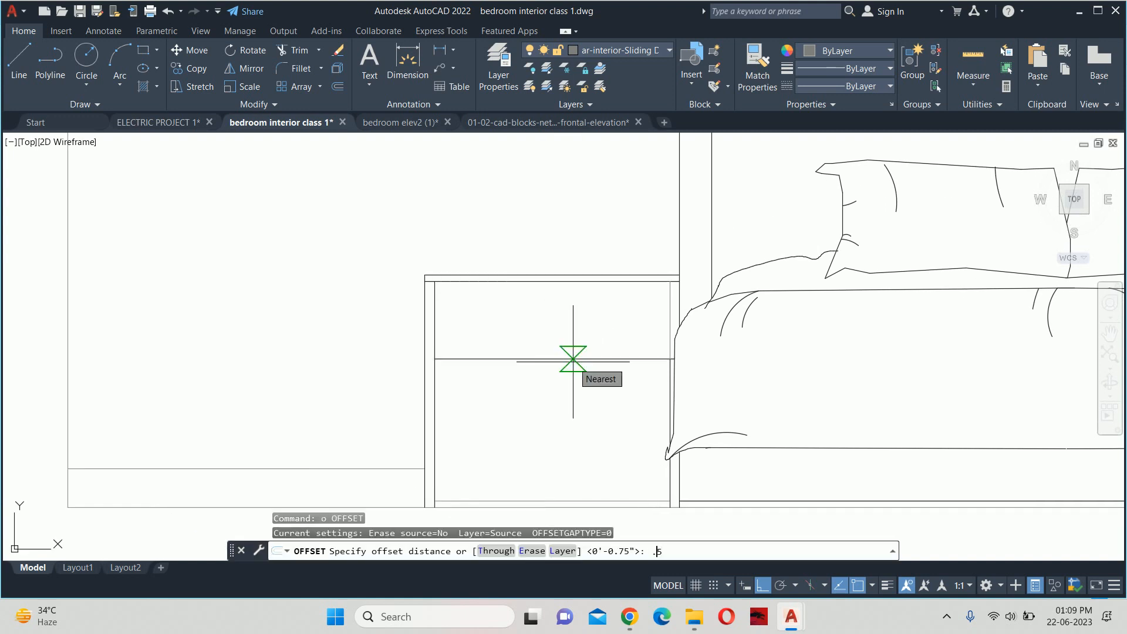
key(Return)
click(566, 359)
click(546, 380)
key(Escape)
key(Escape)
key(Escape)
Trim the shelf line ends and the inner side lines between the two shelf lines at both sides of the nightstand
text(t)
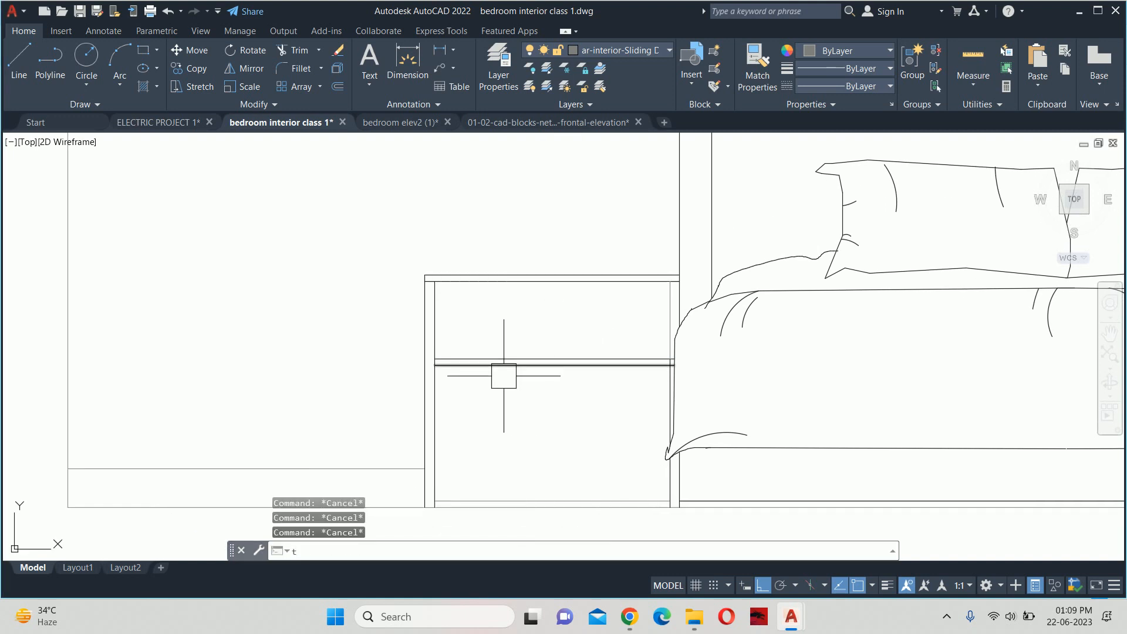
text(r)
key(Return)
scroll(674, 365, up, 5)
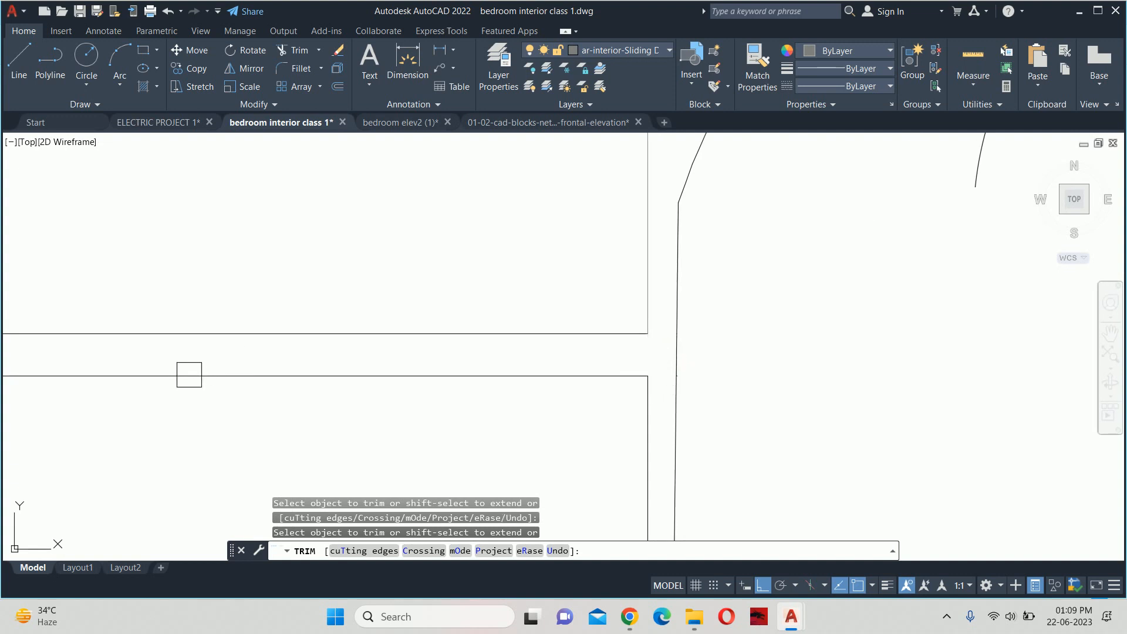
middle_drag(189, 374, 939, 388)
scroll(335, 371, down, 3)
scroll(100, 372, up, 3)
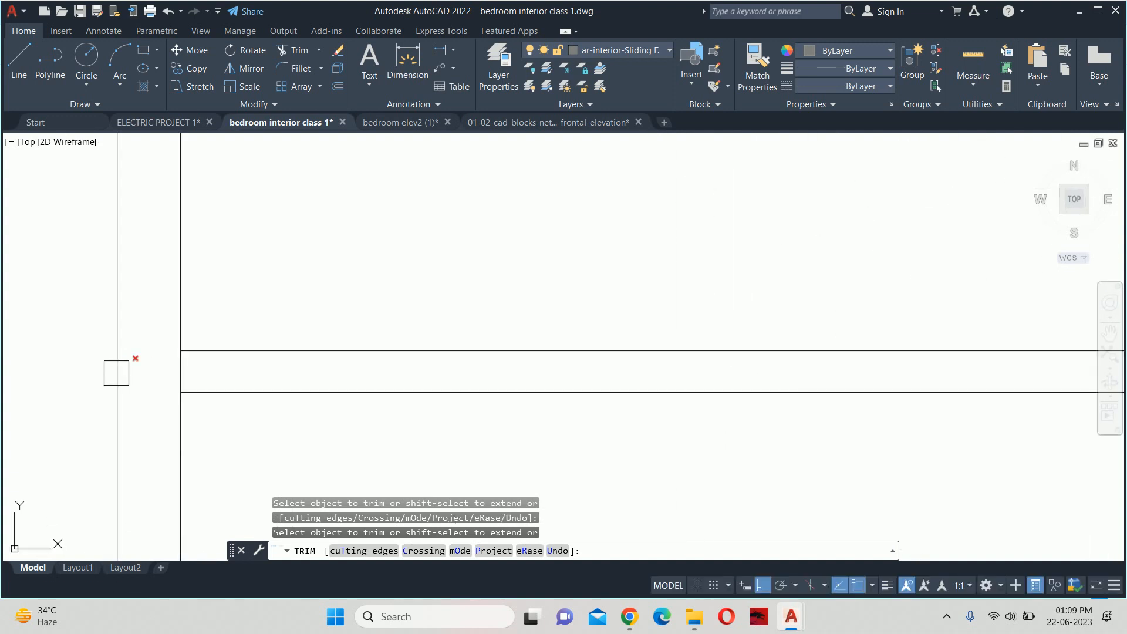
scroll(231, 382, down, 4)
key(Escape)
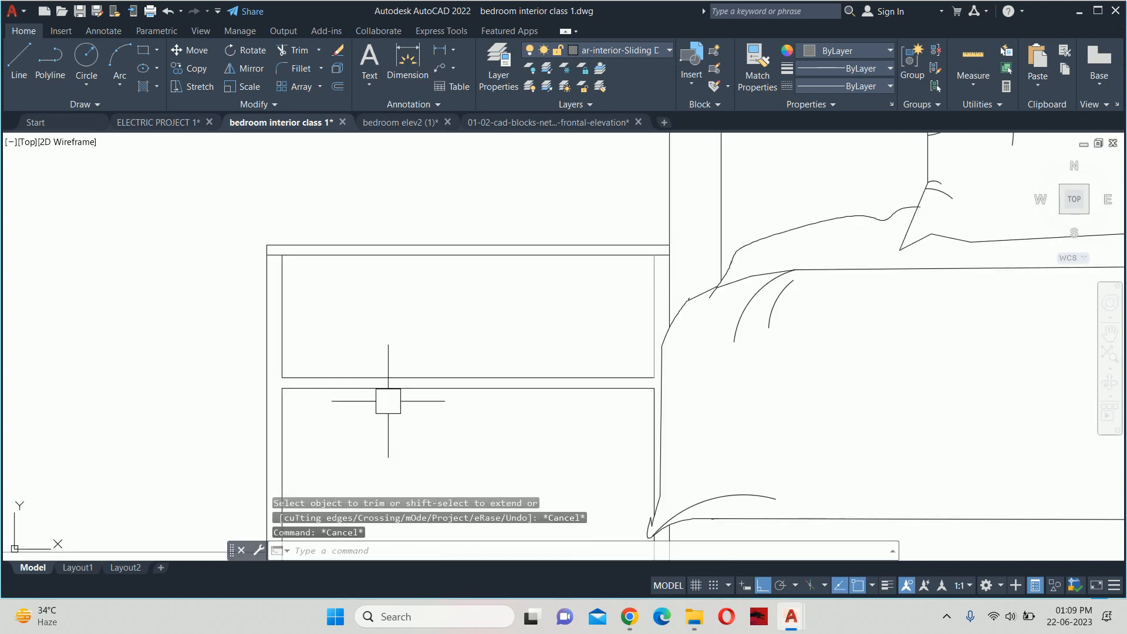
key(Escape)
key(Escape)
Measure the nightstand's lower compartment with a linear dimension without placing it
scroll(447, 428, down, 5)
scroll(477, 446, up, 4)
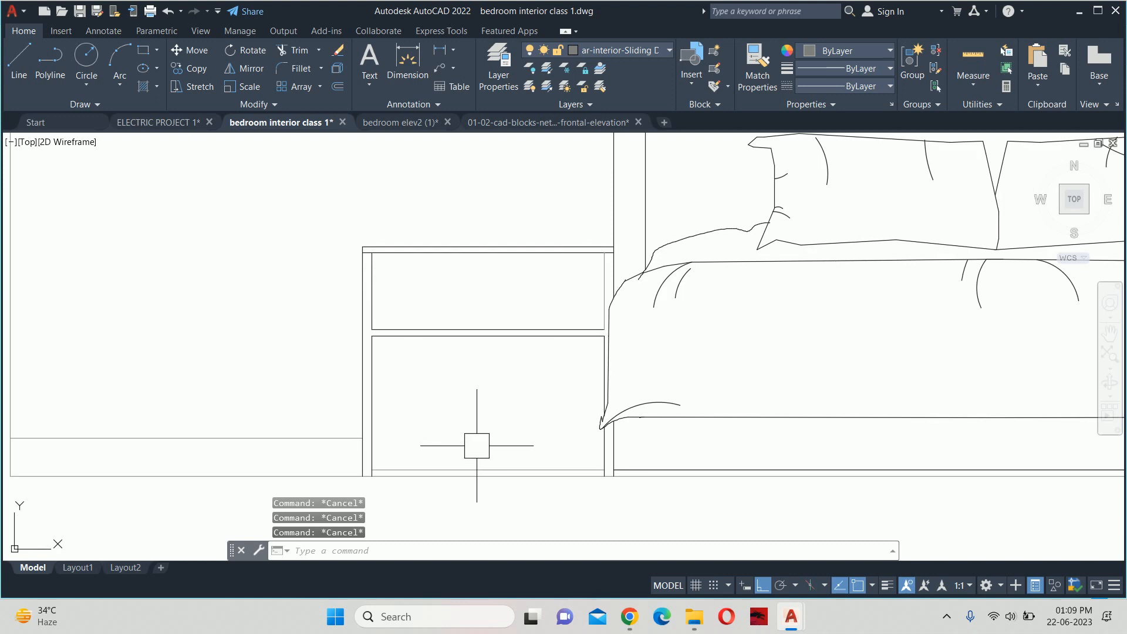
text(dli)
key(Return)
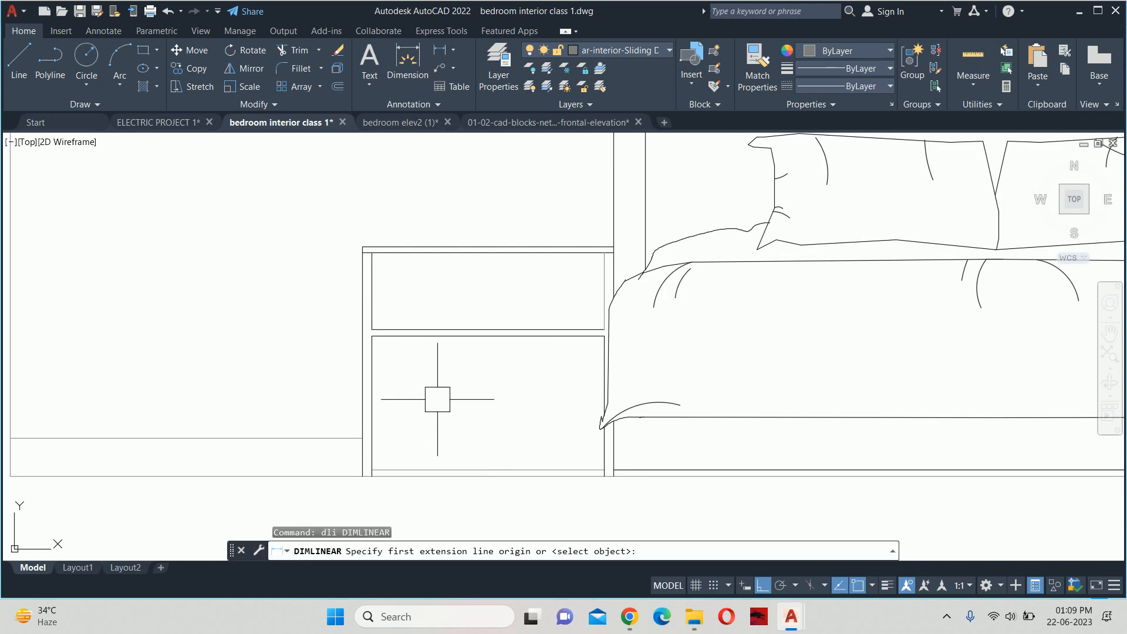
key(Escape)
key(Escape)
key(Escape)
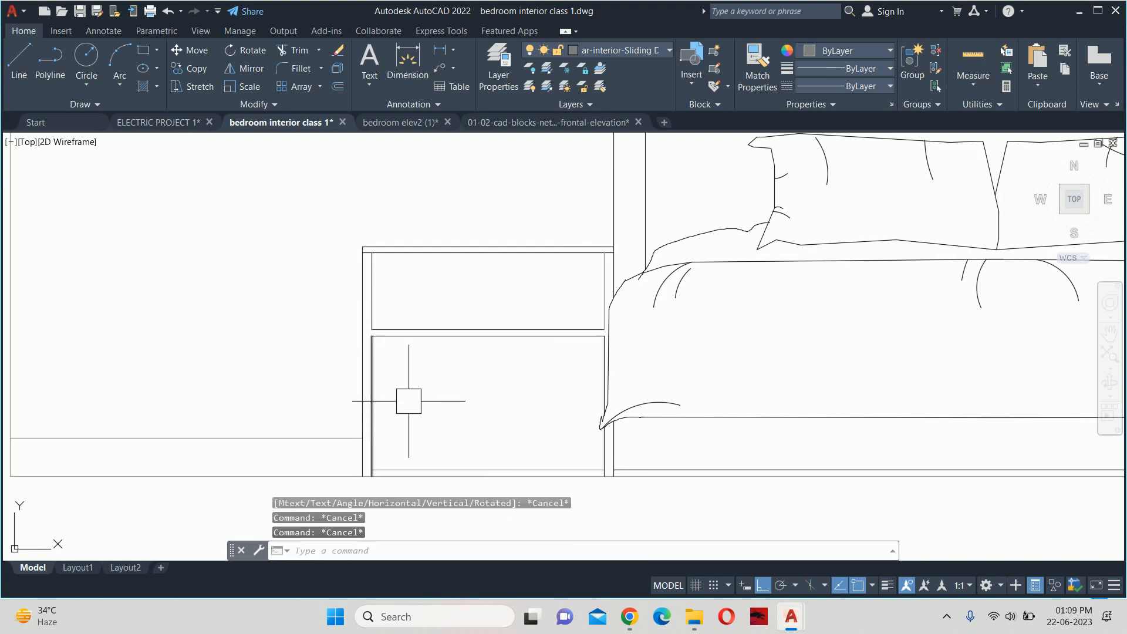
key(Escape)
text(rec)
key(Return)
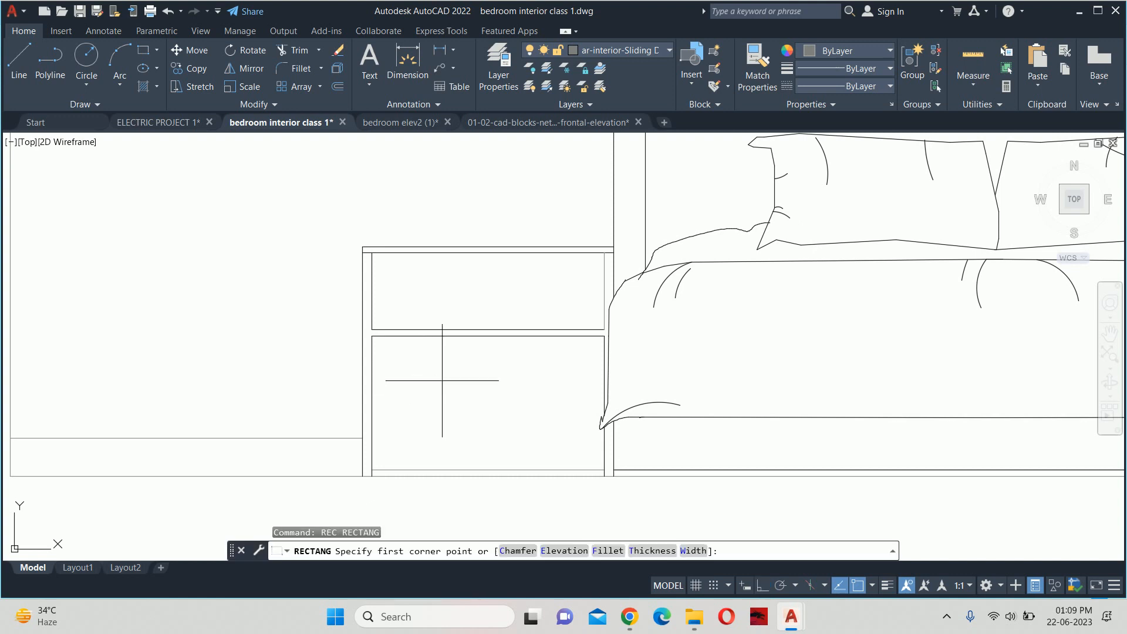
key(Escape)
Draw a circle of 1.5 inch diameter centred on the upper edge of the nightstand's lower compartment
text(c)
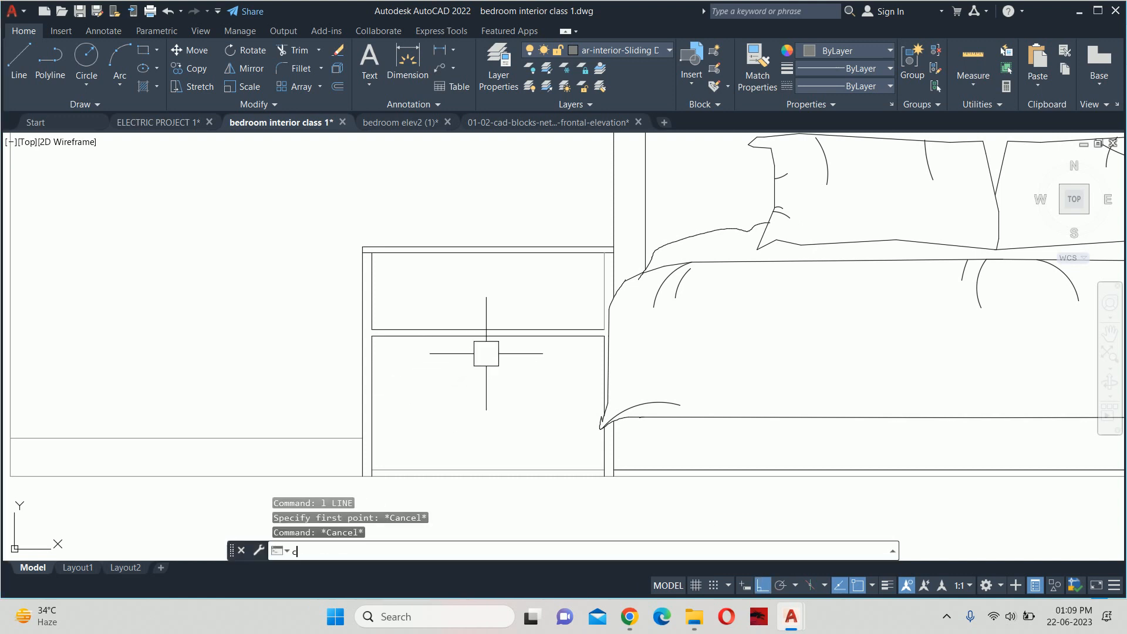
key(Return)
click(488, 332)
text(d)
key(Return)
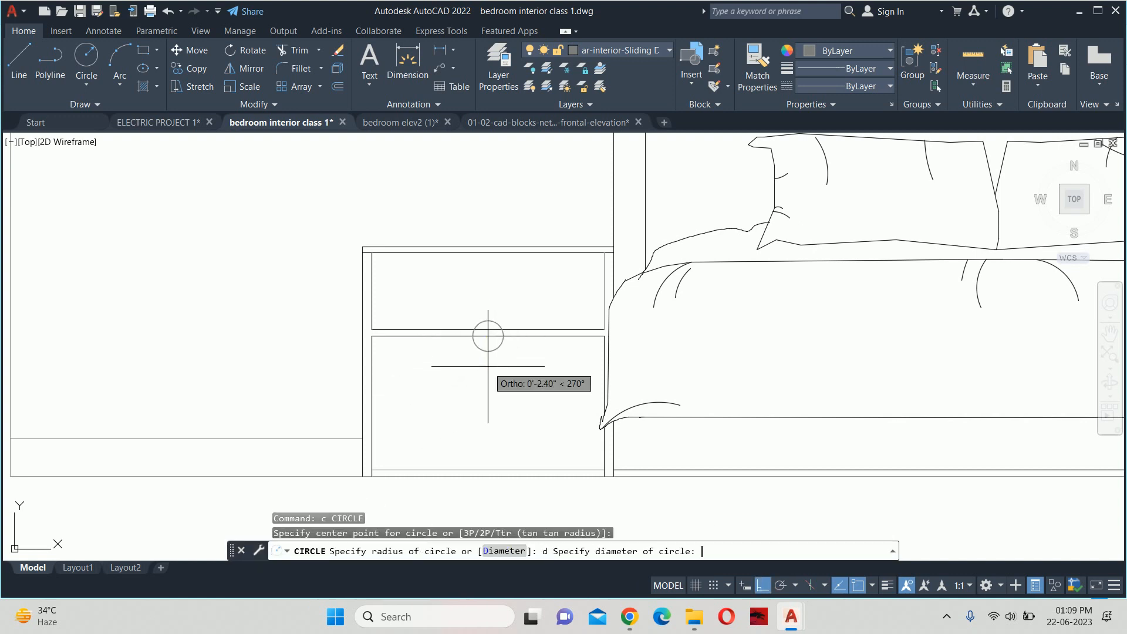
text(1.5)
key(Return)
key(Escape)
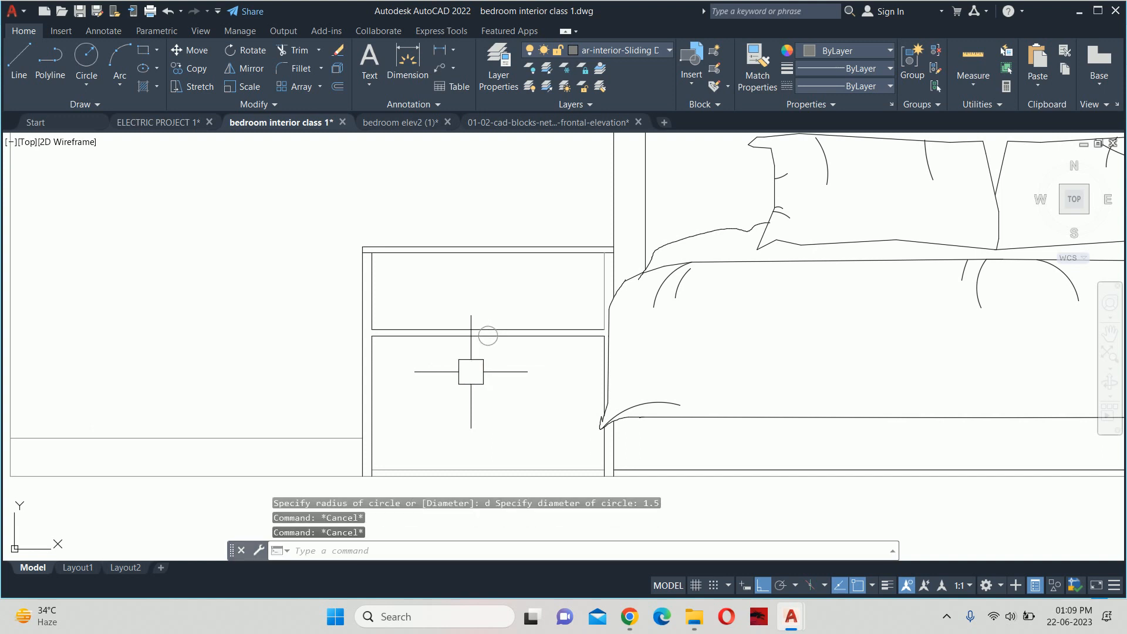
Move the circle 1.5 inches straight down into the lower compartment as its knob
text(m)
key(Return)
click(488, 345)
key(Return)
click(488, 372)
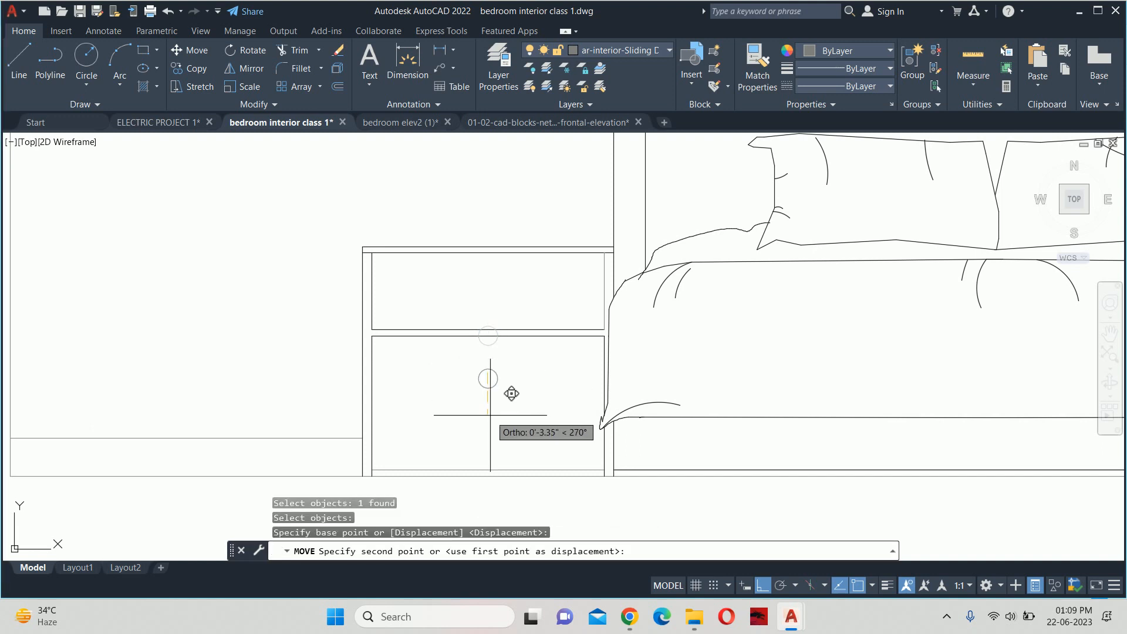
text(1.5)
key(Return)
key(Escape)
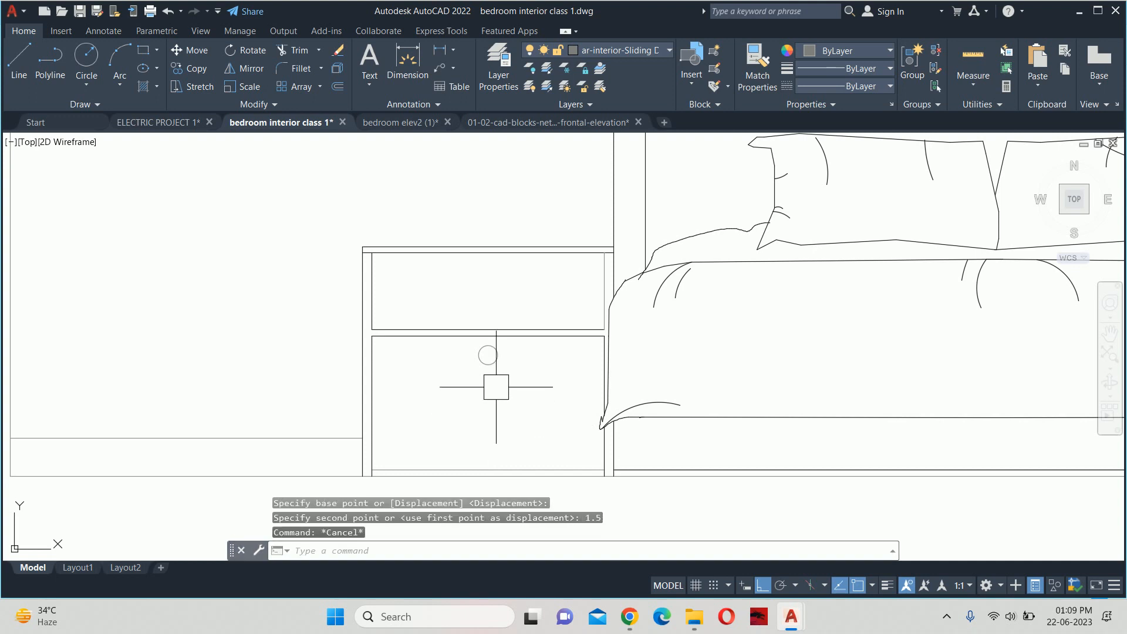
scroll(490, 388, down, 5)
key(Escape)
key(Escape)
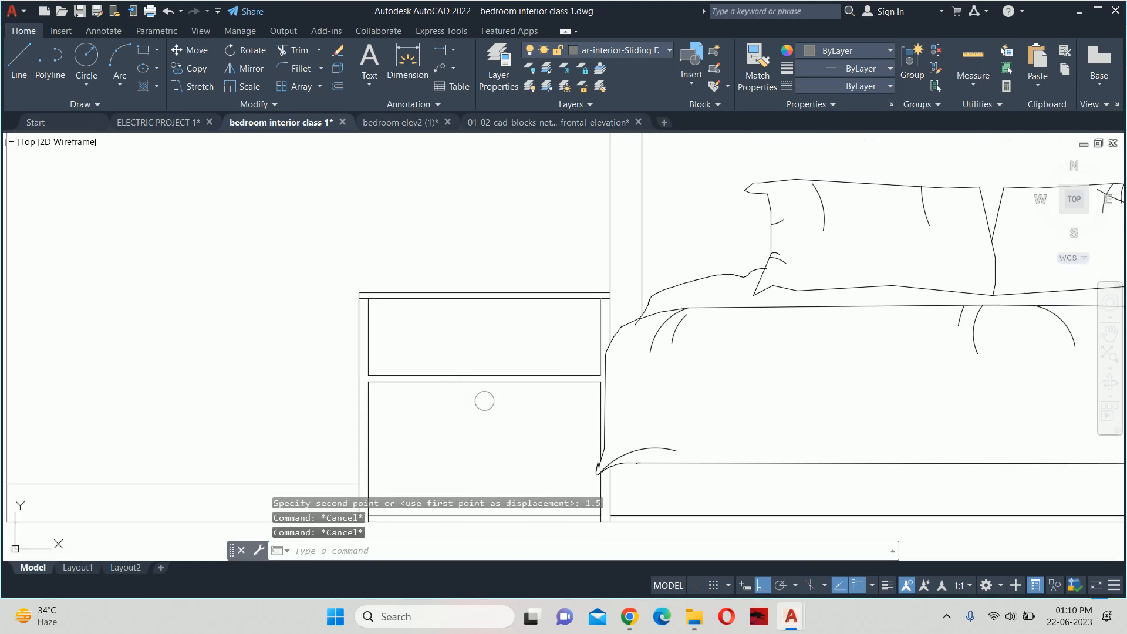
Delete the plain nightstand outline on the opposite side of the bed
scroll(449, 434, down, 3)
scroll(441, 446, up, 4)
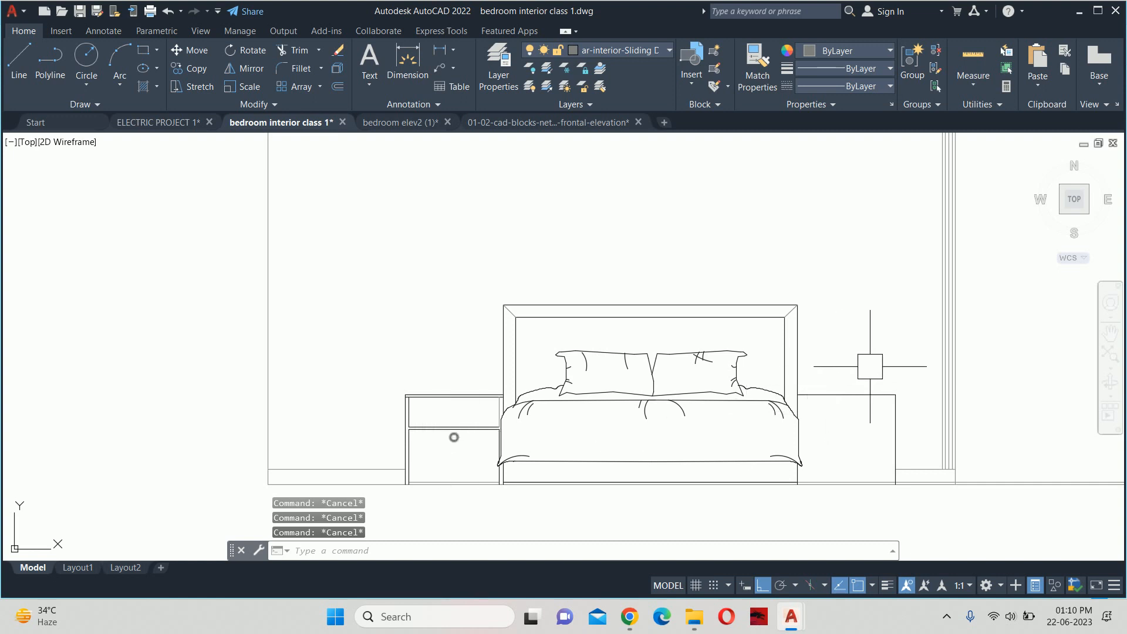
click(869, 373)
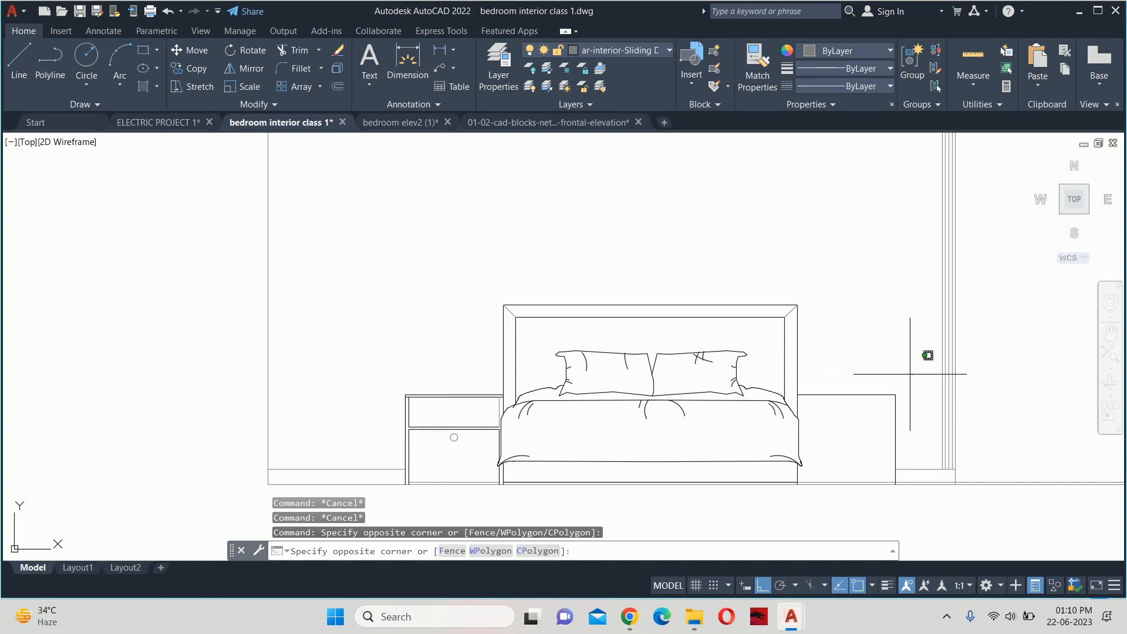
click(886, 430)
key(Delete)
key(Escape)
key(Escape)
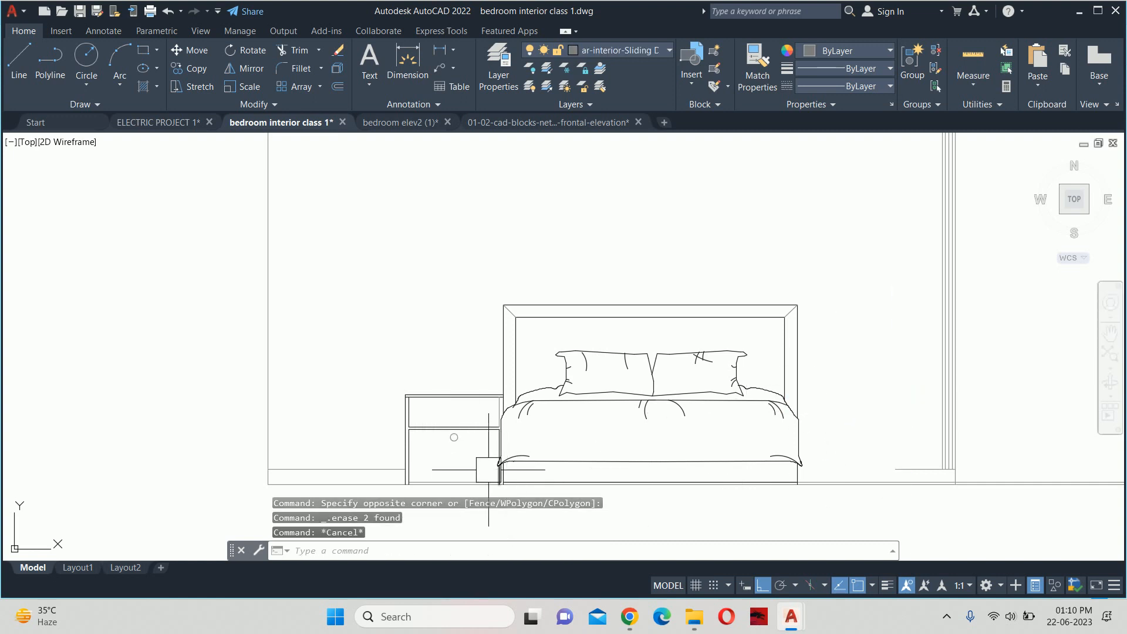
Mirror the complete detailed nightstand about the headboard's vertical centreline to the bed's other side, keeping the original
scroll(483, 466, up, 2)
scroll(483, 466, up, 1)
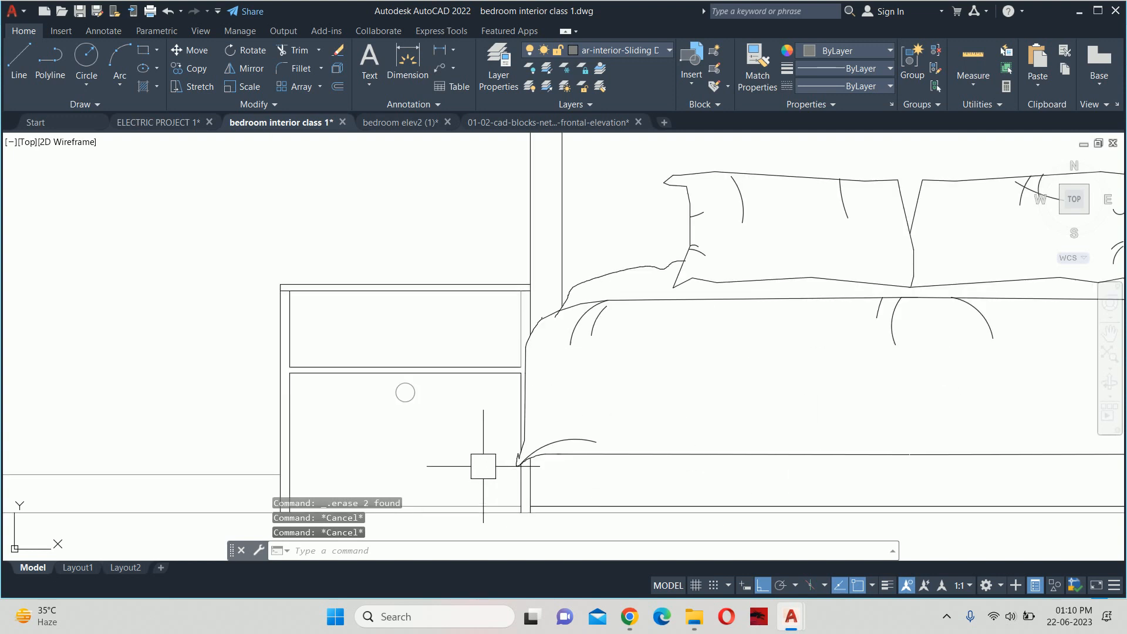
text(mi)
key(Return)
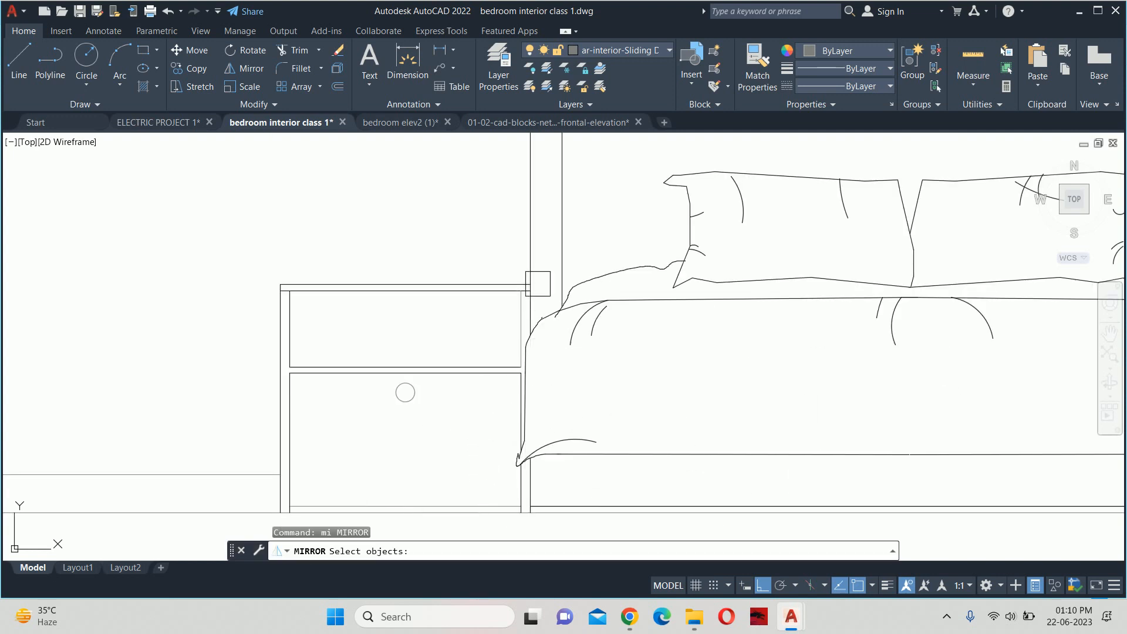
scroll(529, 325, up, 5)
scroll(377, 279, down, 3)
scroll(611, 272, up, 4)
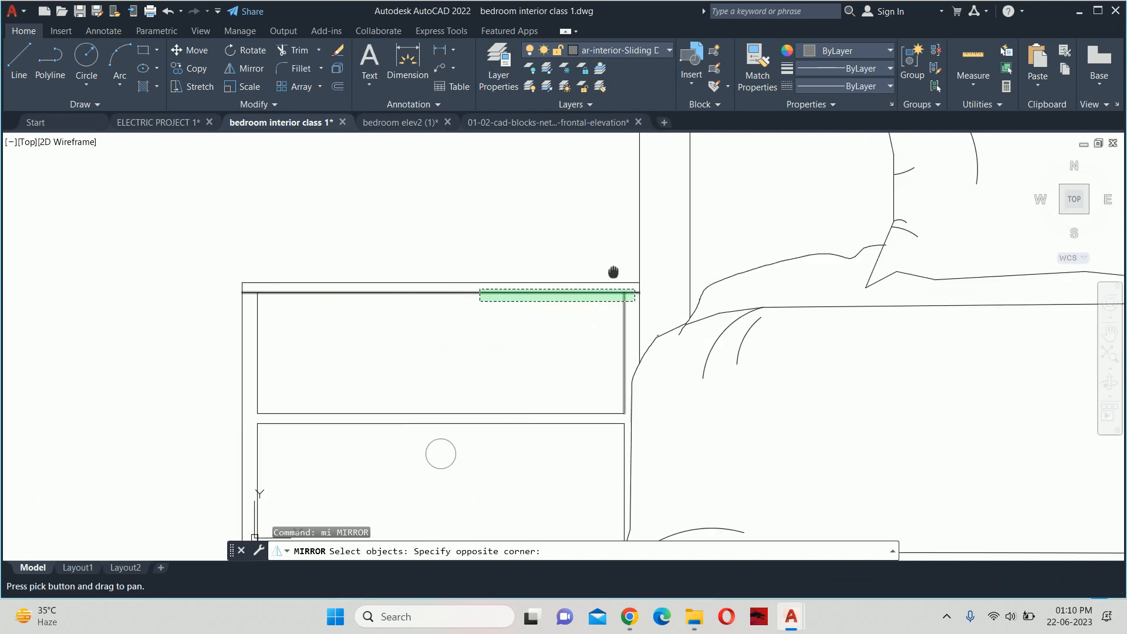
click(560, 224)
click(712, 174)
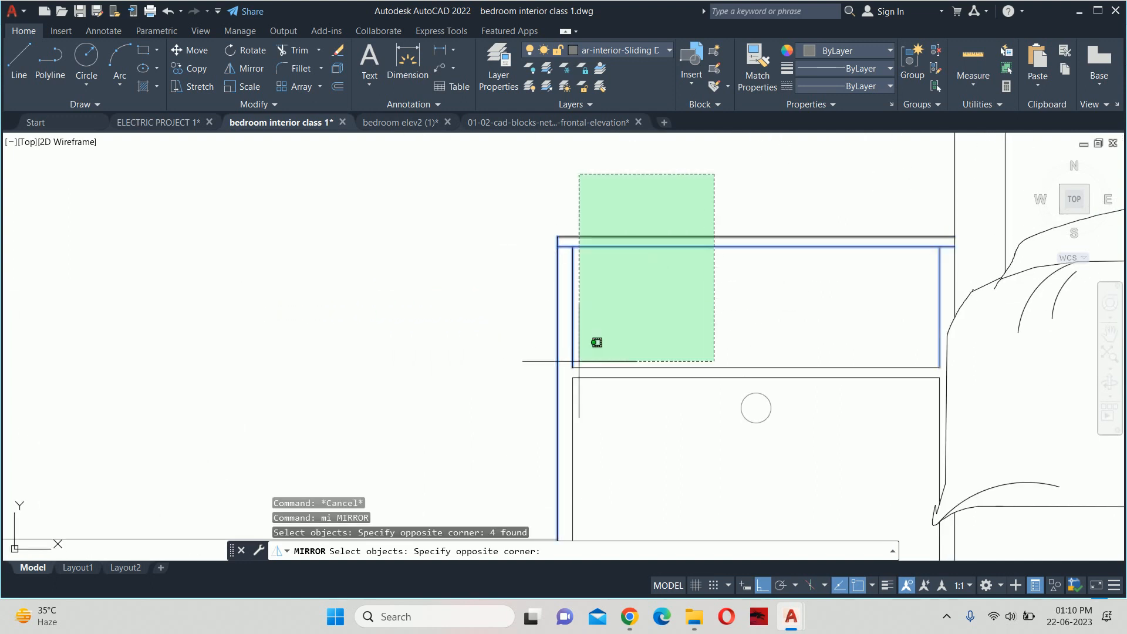
click(498, 411)
click(674, 317)
click(863, 452)
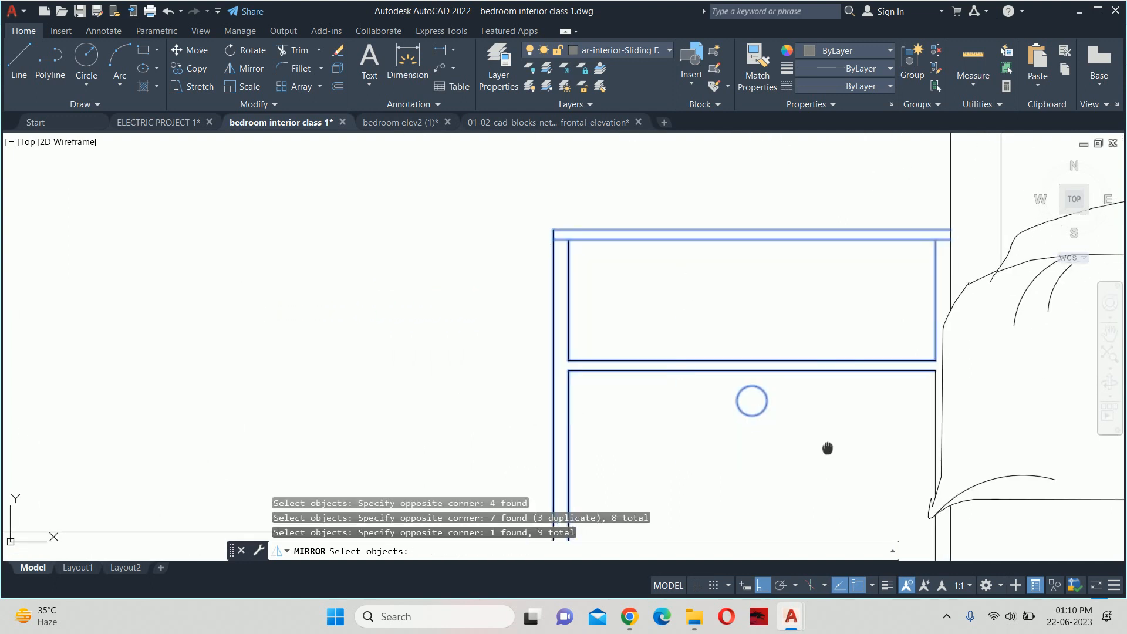
middle_drag(934, 476, 765, 219)
click(769, 202)
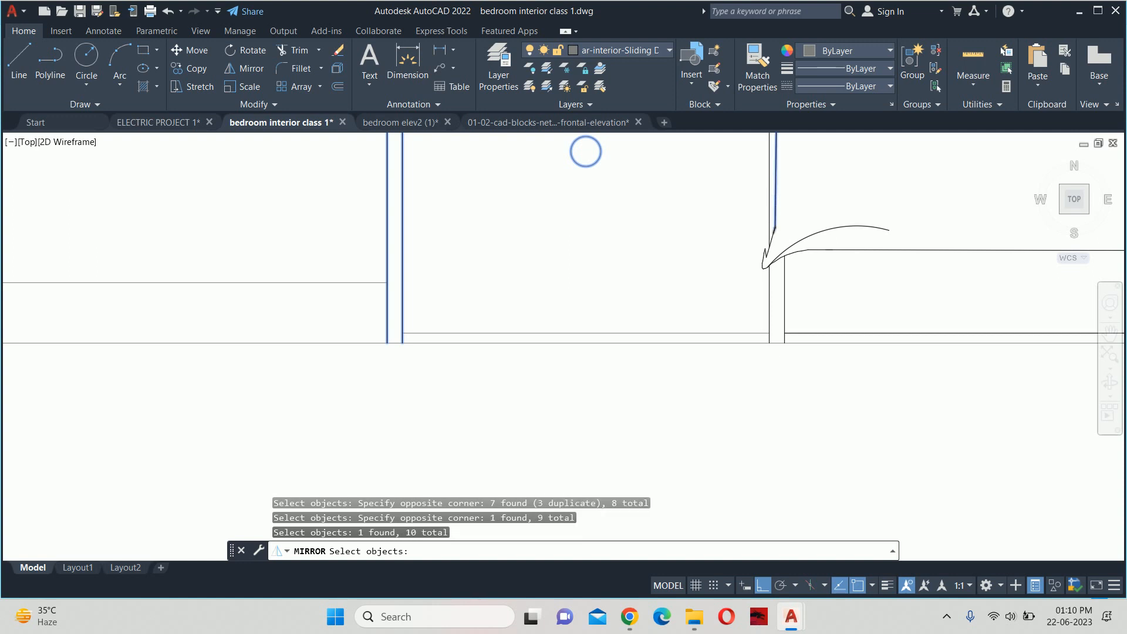
scroll(763, 207, up, 4)
click(763, 205)
shift+click(793, 202)
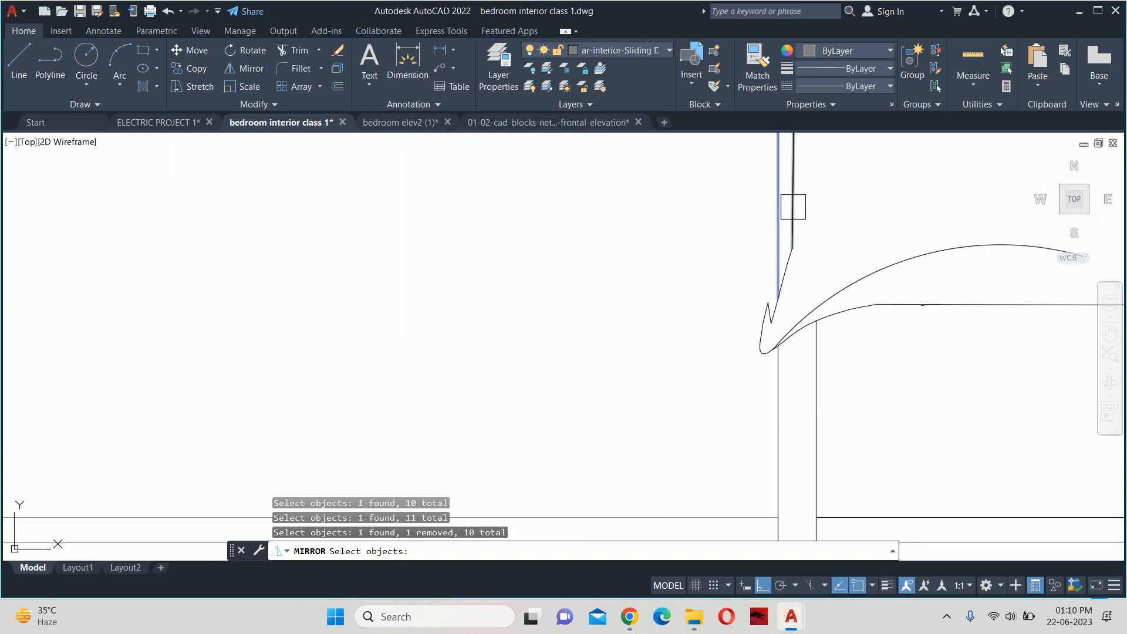
click(769, 400)
scroll(757, 411, down, 2)
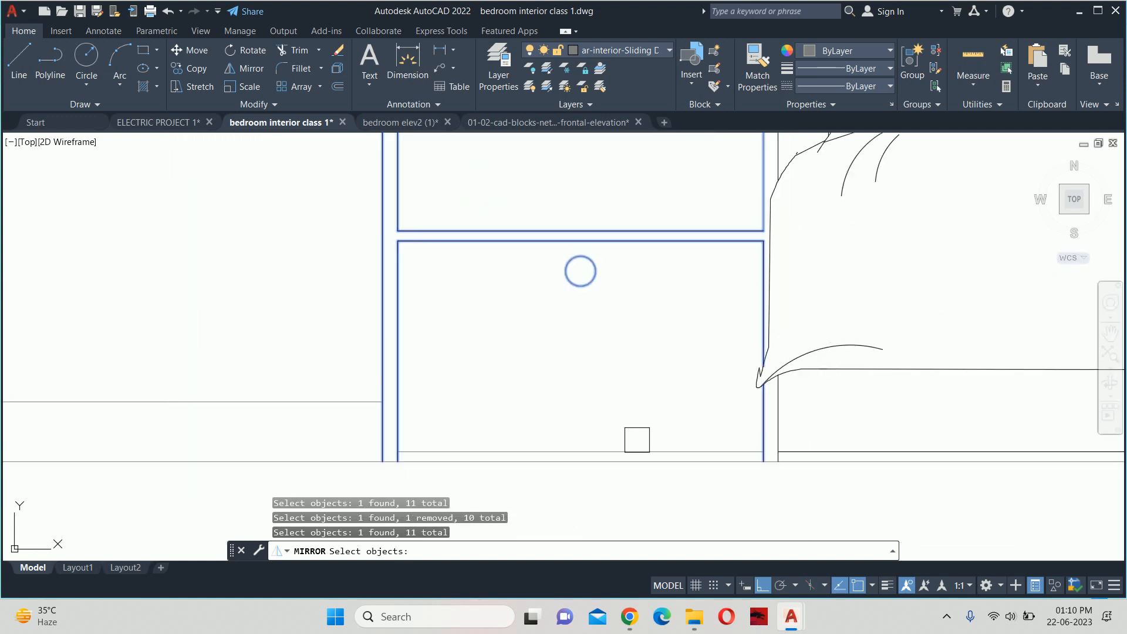
click(637, 440)
scroll(621, 435, down, 4)
key(Return)
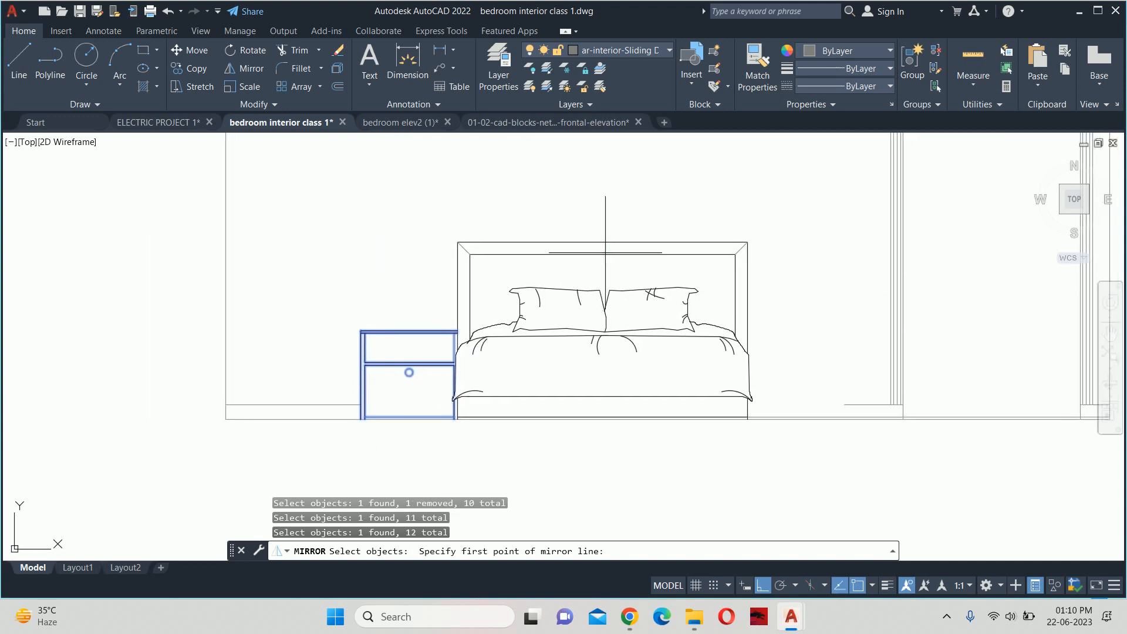
click(602, 242)
click(605, 173)
key(Return)
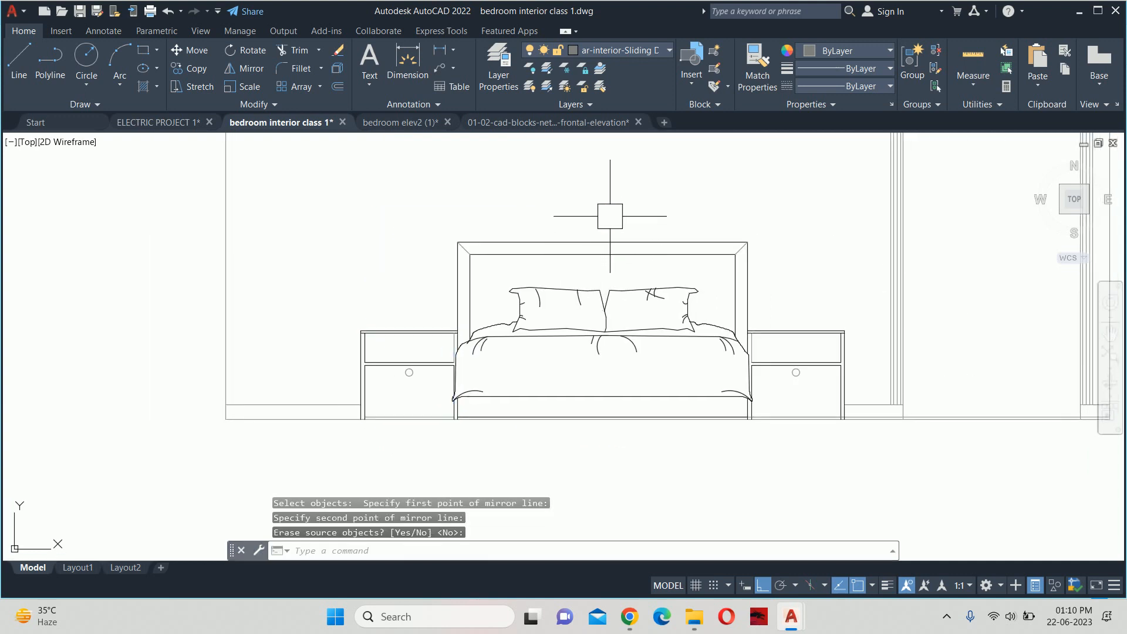
key(Escape)
key(Escape)
key(Escape)
scroll(449, 366, down, 2)
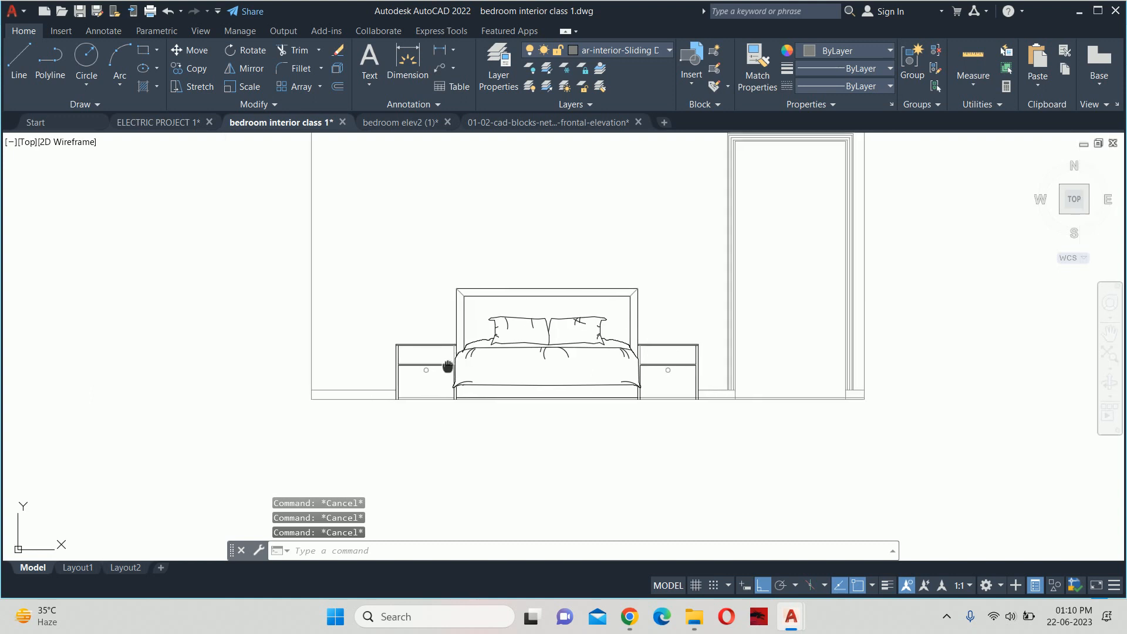
middle_drag(448, 366, 468, 384)
scroll(469, 384, down, 2)
middle_drag(550, 330, 559, 347)
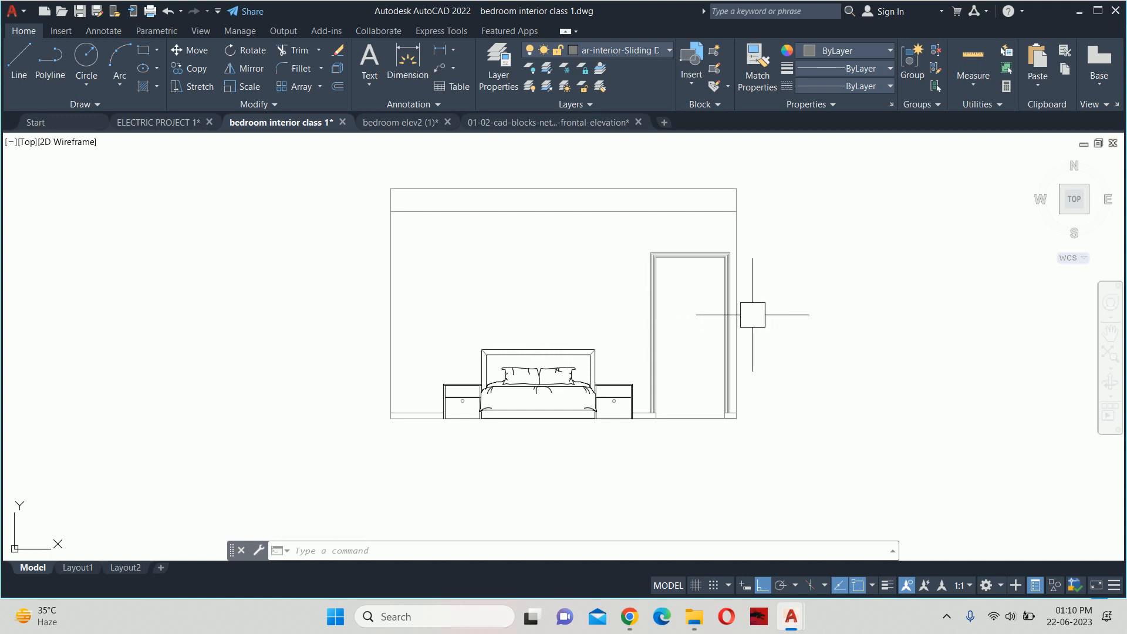
key(Escape)
key(Escape)
key(Escape)
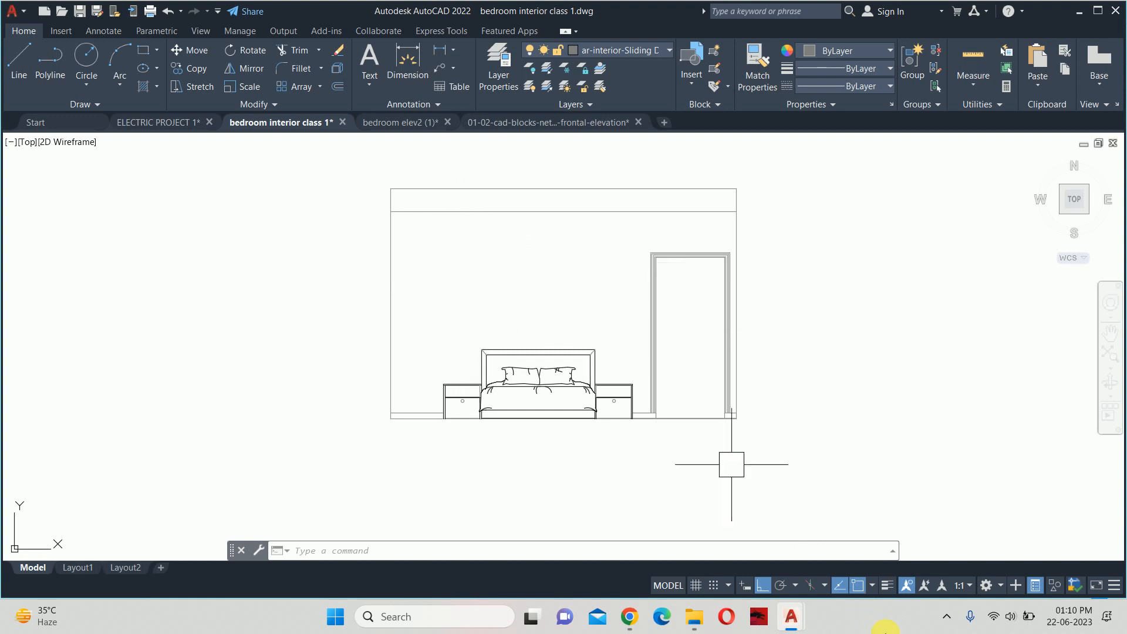
Switch to Chrome and bring up the open Pinterest page
mouse_move(630, 617)
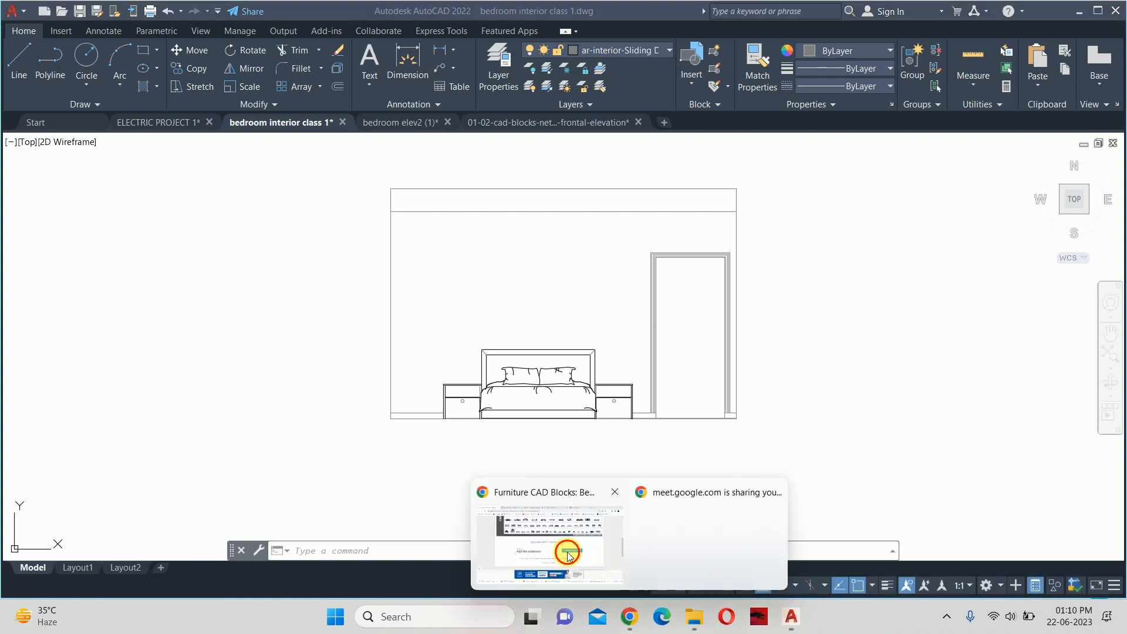
click(568, 554)
click(239, 13)
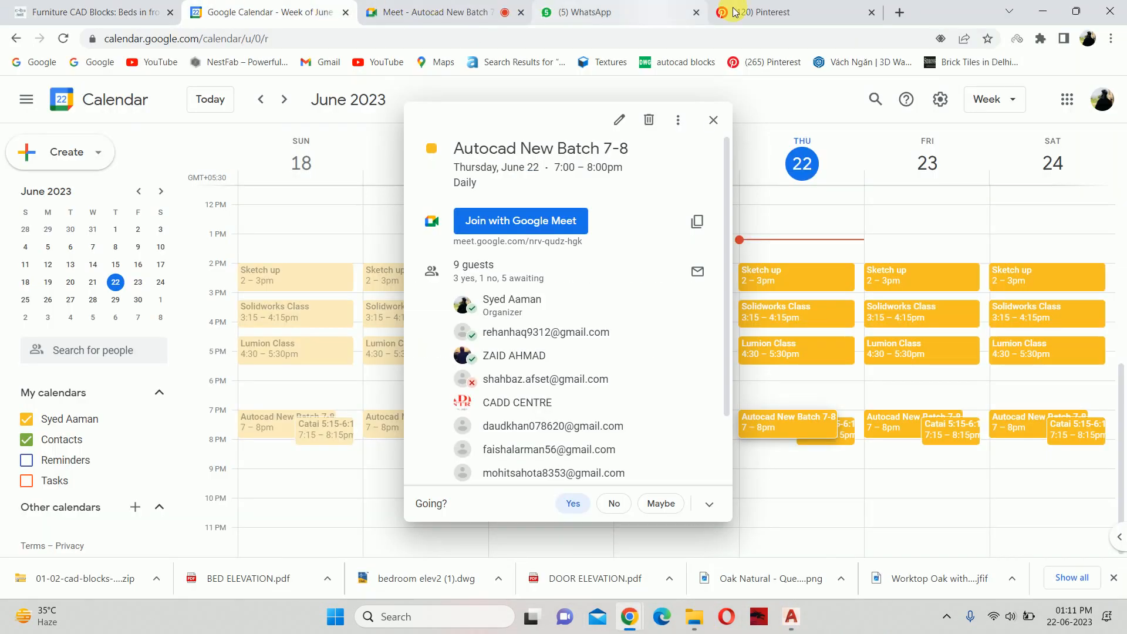
click(734, 12)
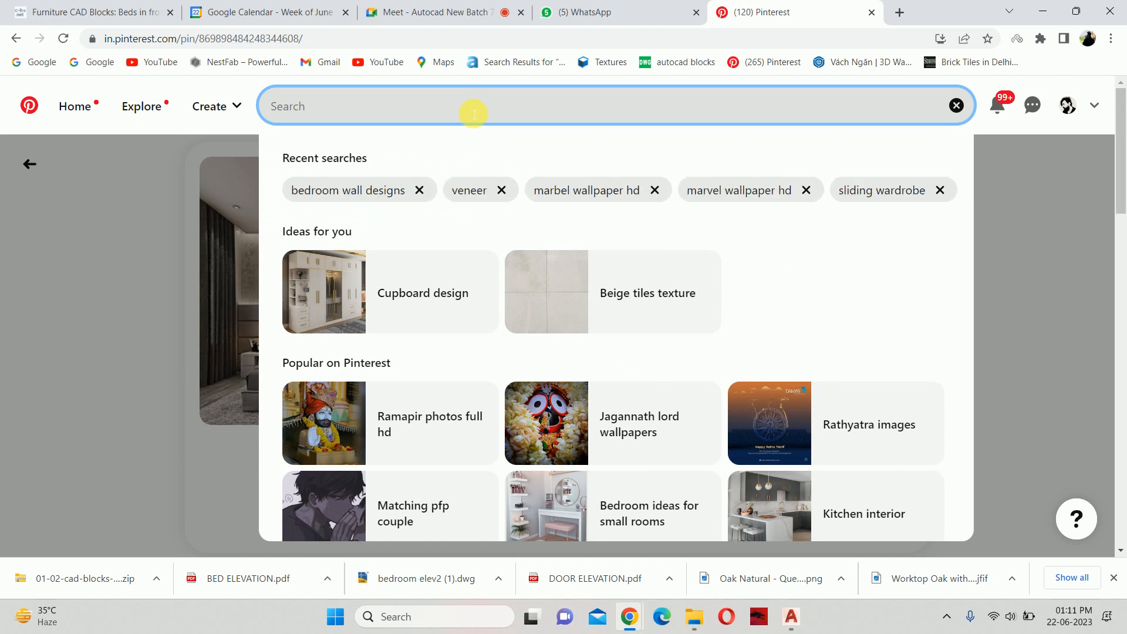
Search Pinterest for "french design bedroom" and open the "Palvanoff visuals" bedroom image
text(french de)
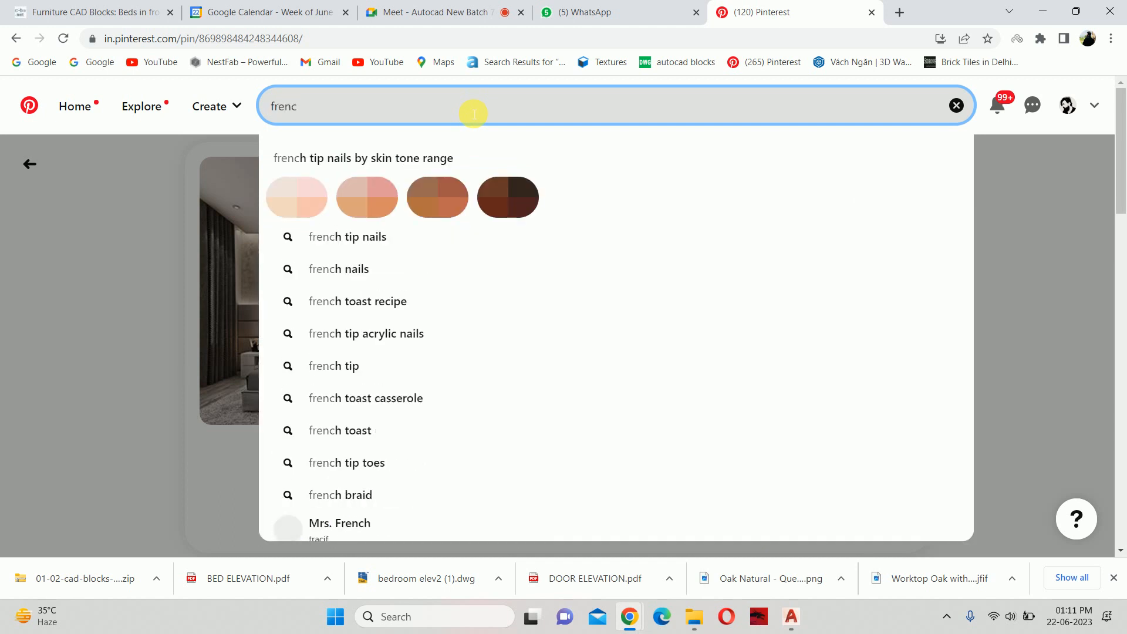
text(sign wa)
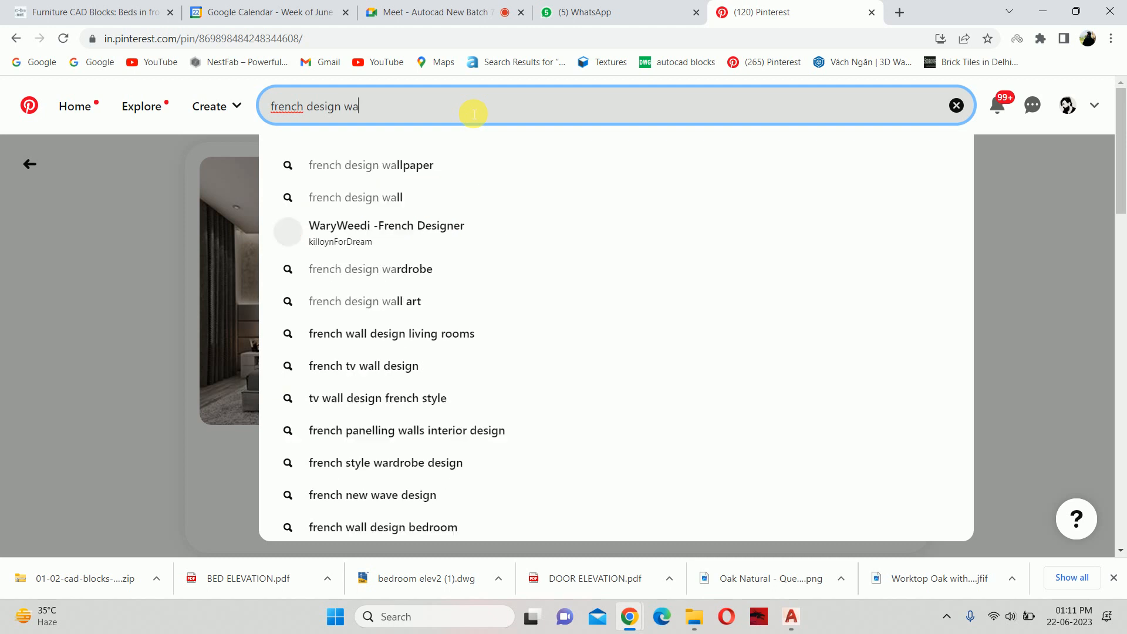
key(BackSpace)
key(BackSpace)
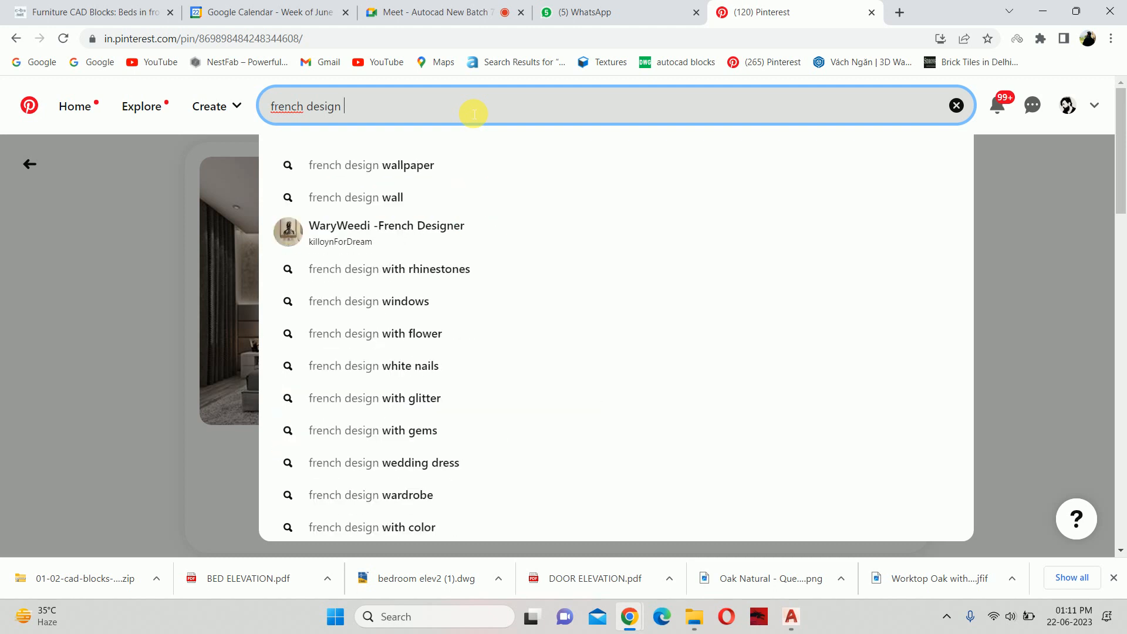
text(be)
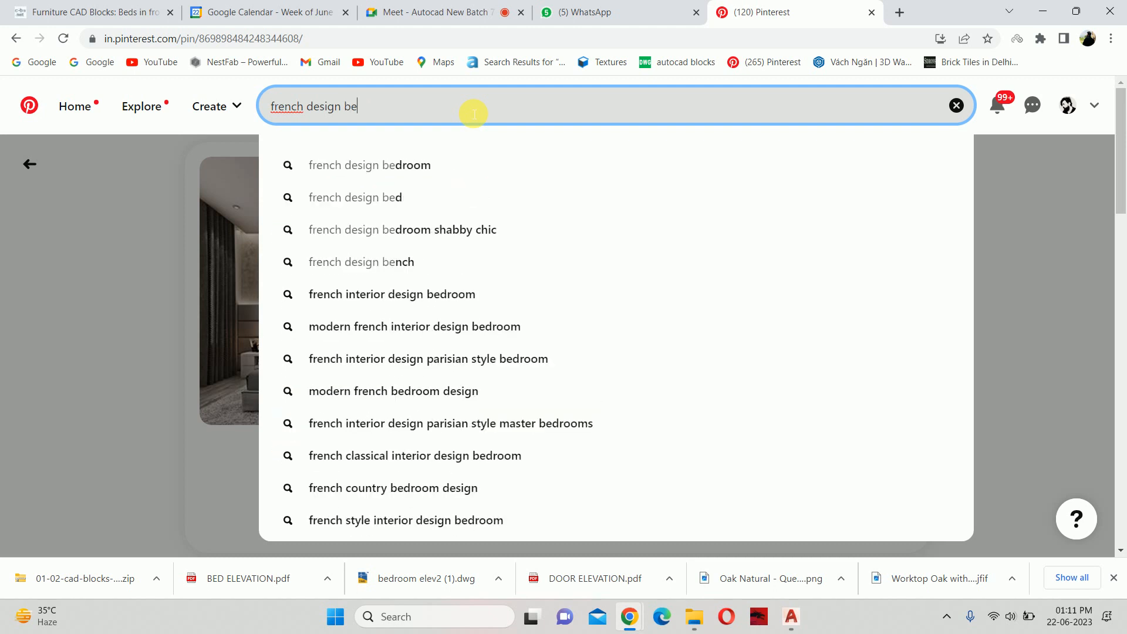
text(d)
key(Down)
key(Return)
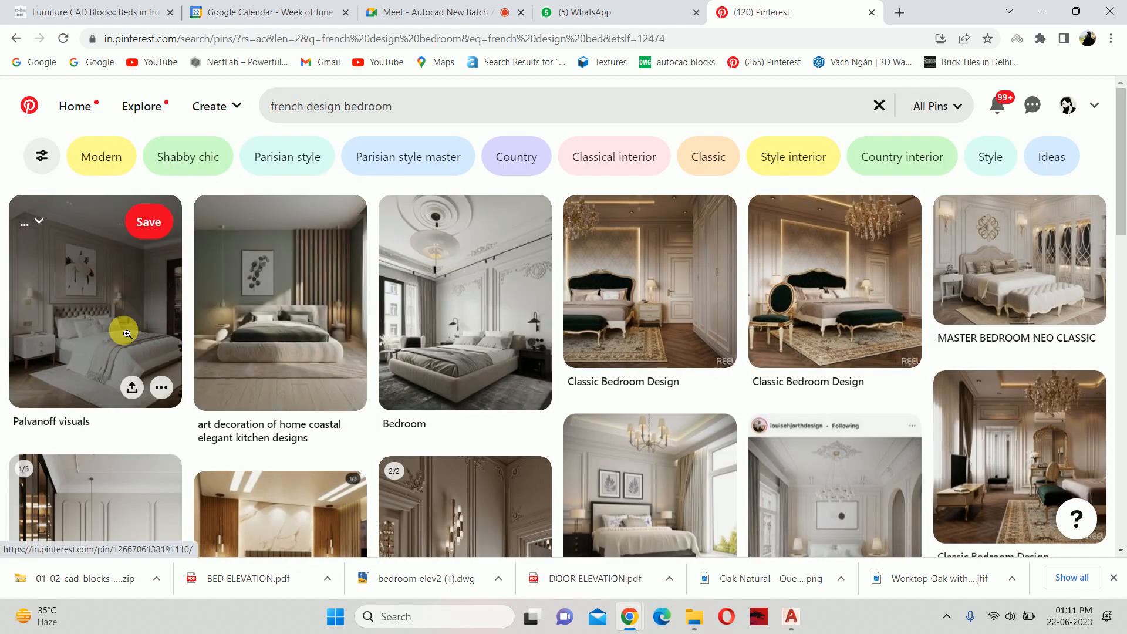
click(125, 332)
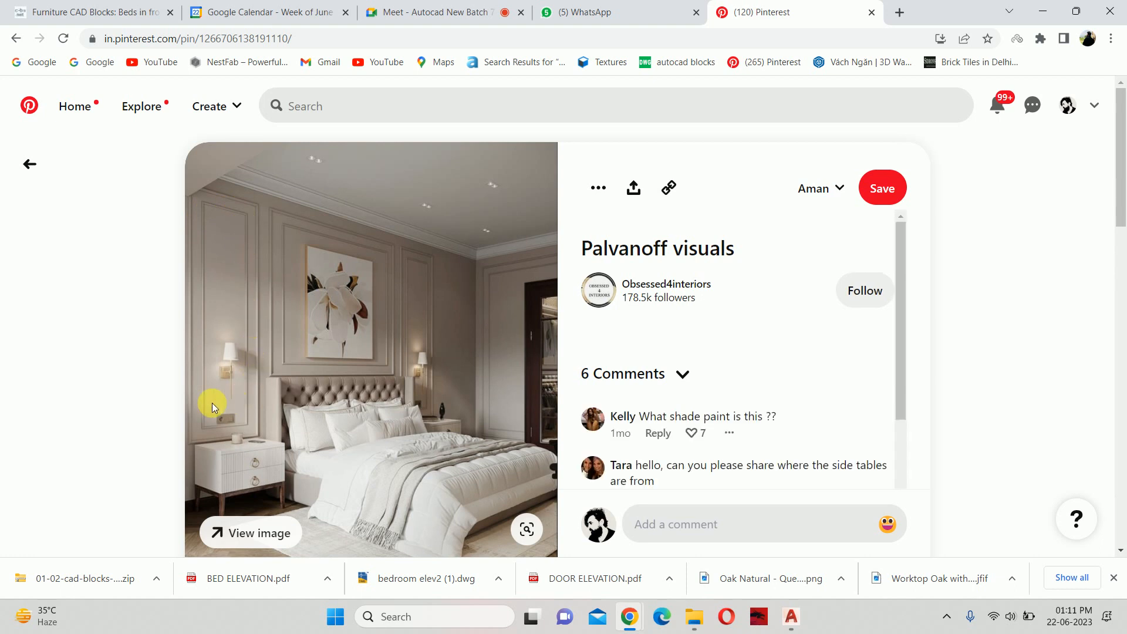
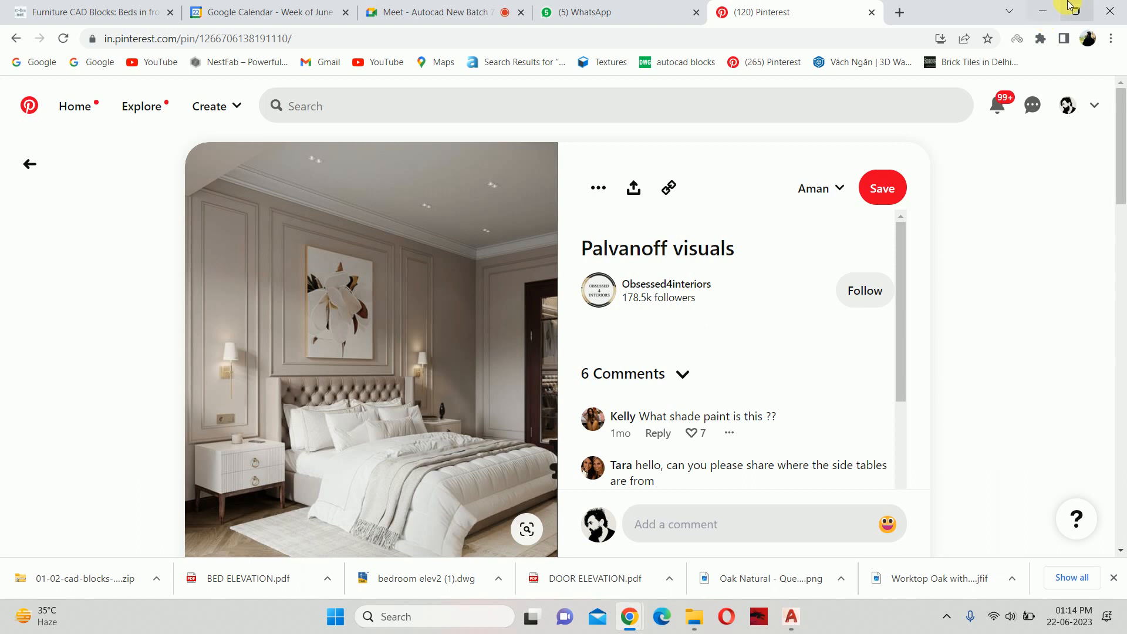
Switch back to the bedroom elevation drawing in AutoCAD with no command active
click(1045, 17)
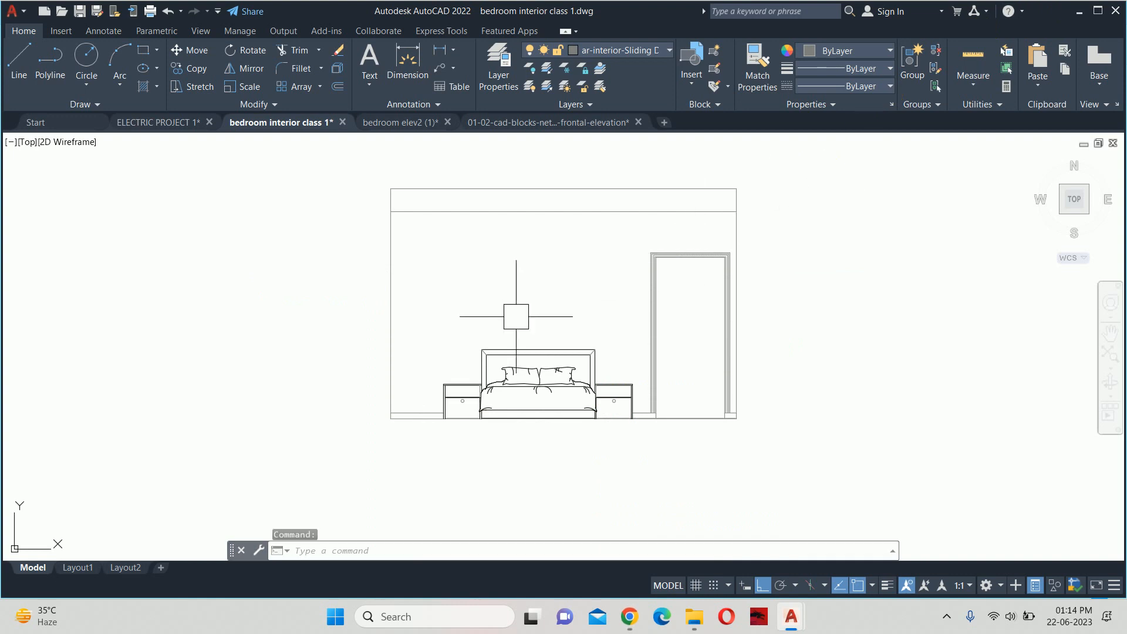
key(Escape)
key(Escape)
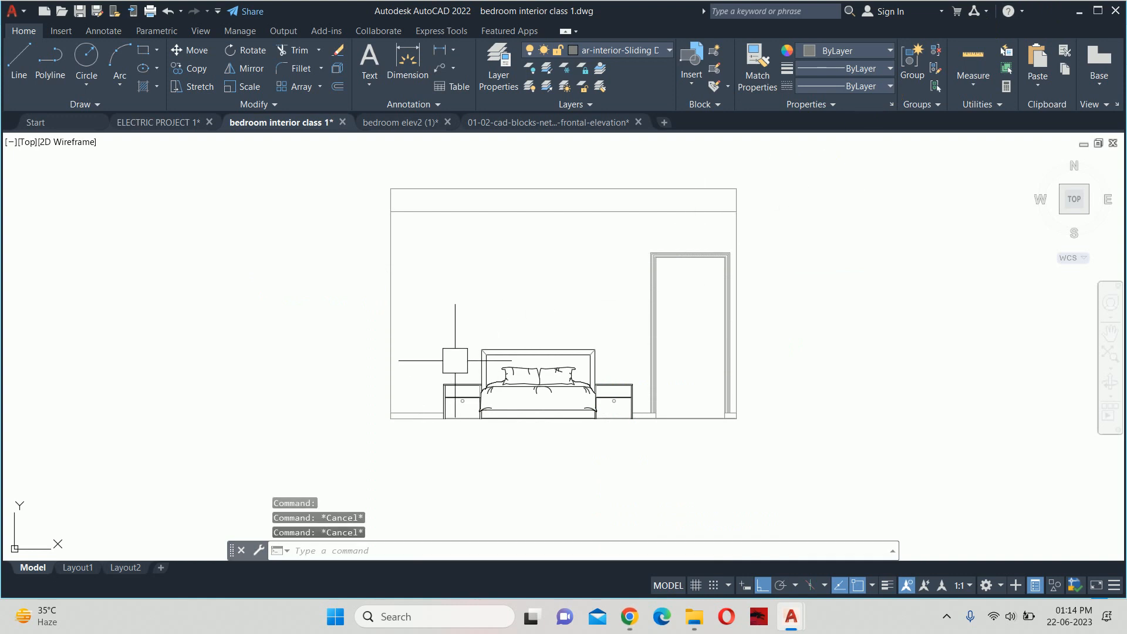
key(Escape)
Measure the horizontal gap between the side wall and the nearest nightstand with a linear dimension without placing it
text(dli)
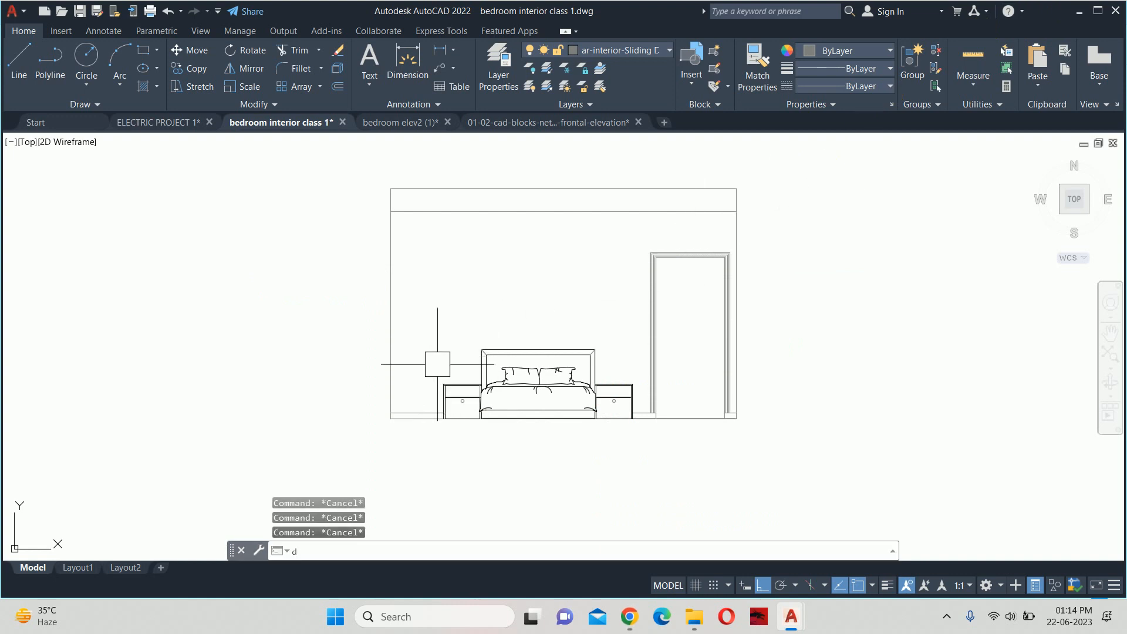
key(Return)
click(391, 335)
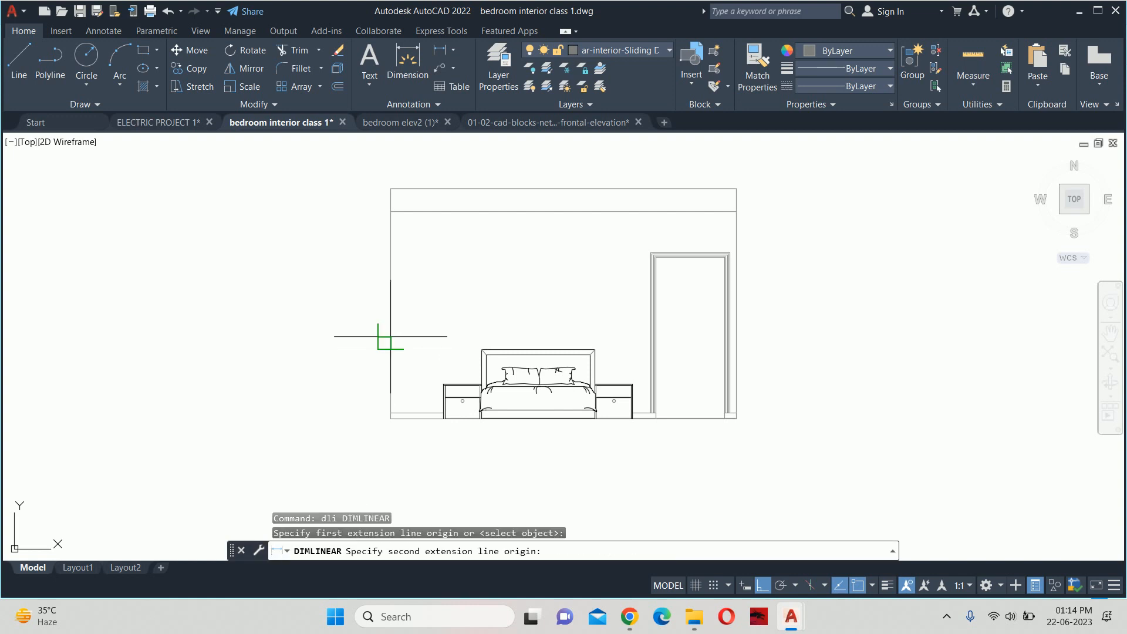
scroll(438, 379, up, 2)
click(446, 387)
scroll(424, 263, up, 6)
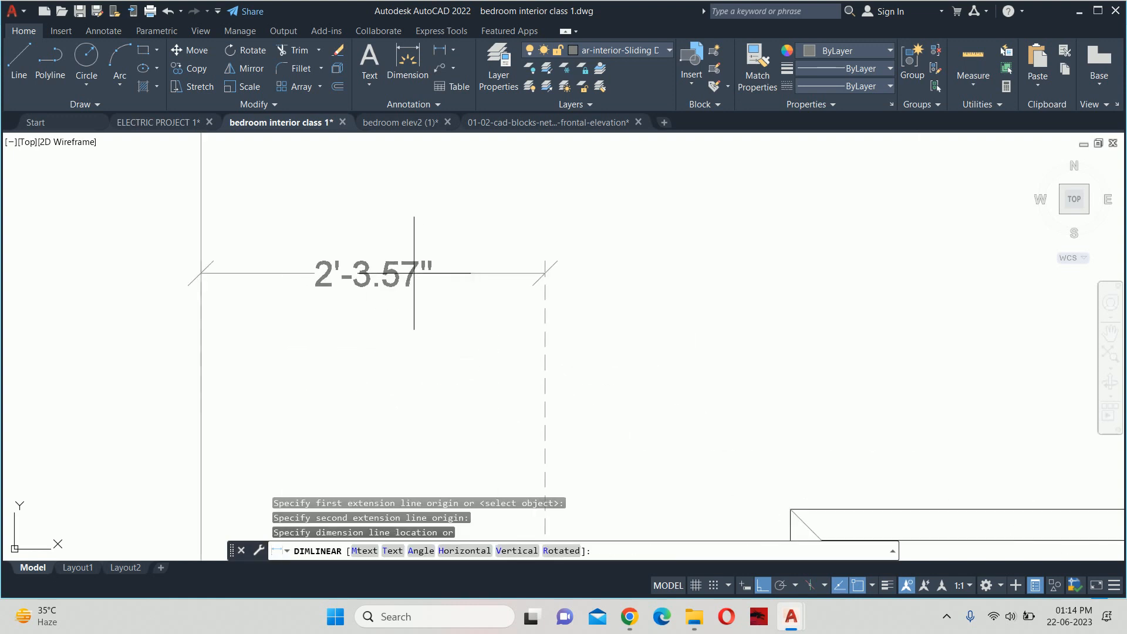
scroll(414, 273, down, 5)
key(Escape)
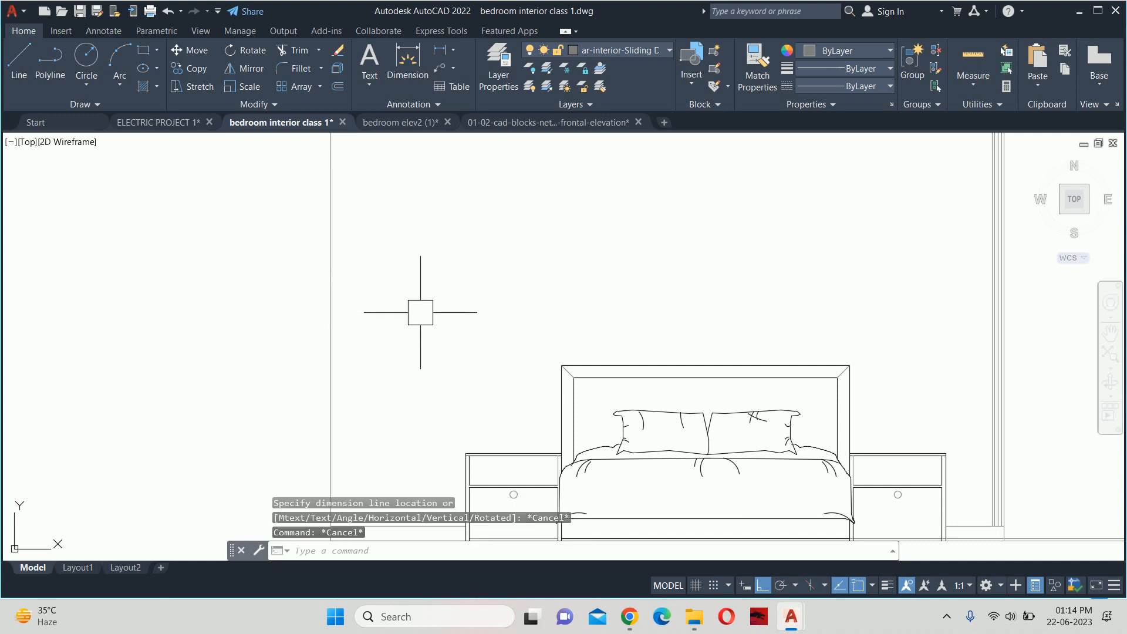
Place a horizontal linear dimension from the side wall line to the nearest nightstand's outer top corner, above the nightstand
text(dli)
key(Return)
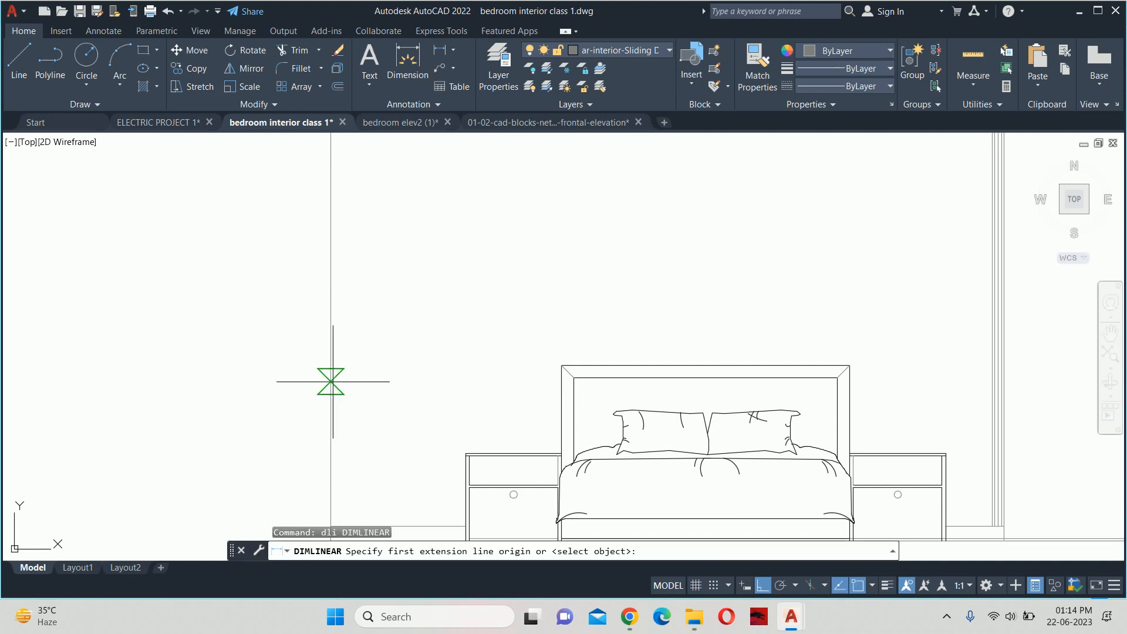
click(329, 382)
click(465, 454)
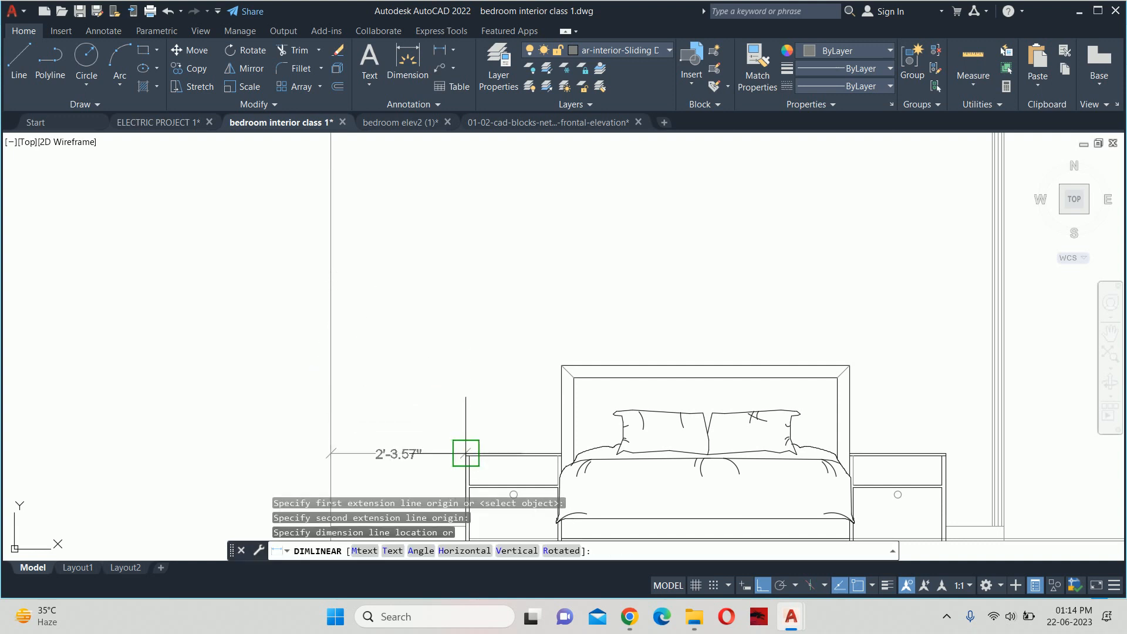
click(384, 355)
Continue the dimension row across the first nightstand, the bed, the second nightstand and the gap to the door frame
text(dco)
key(Return)
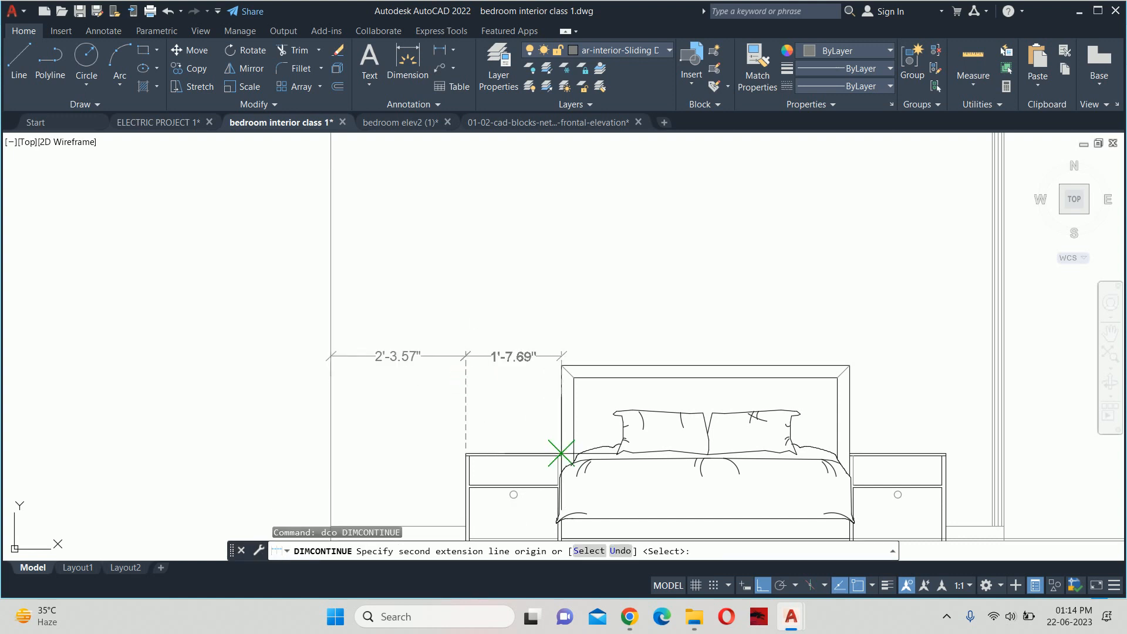
scroll(561, 452, up, 6)
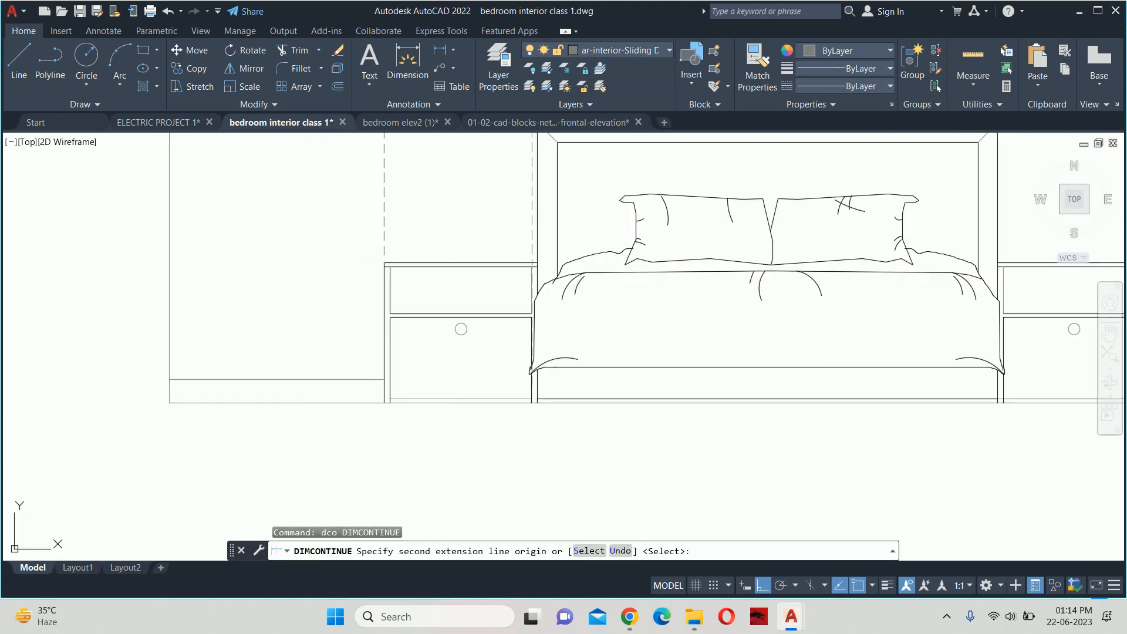
click(544, 412)
scroll(633, 395, down, 5)
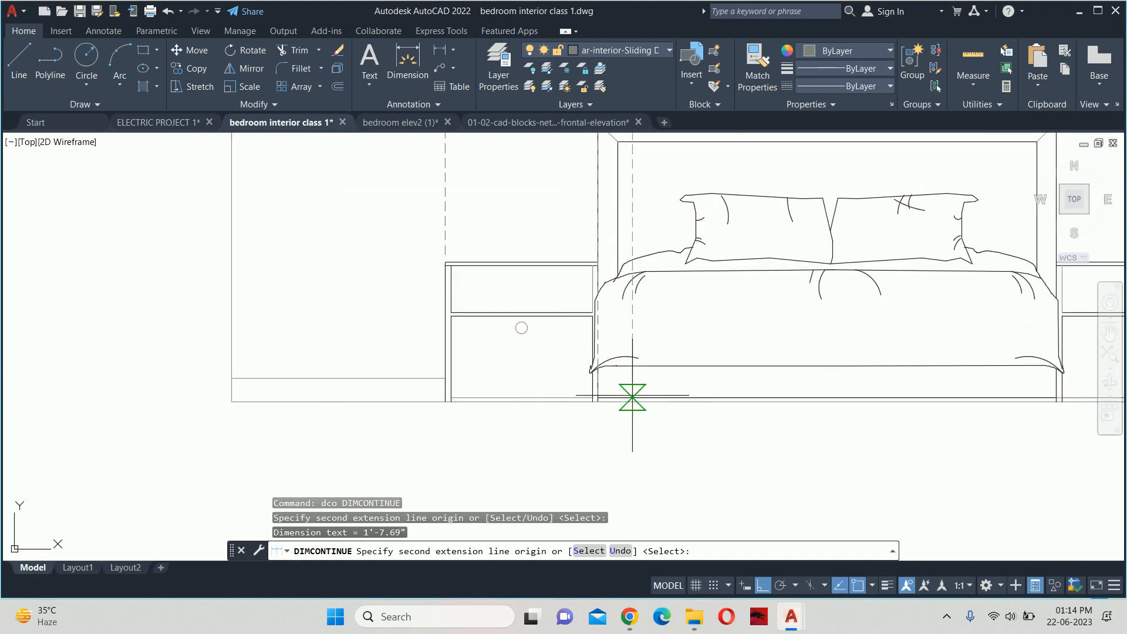
scroll(605, 462, up, 2)
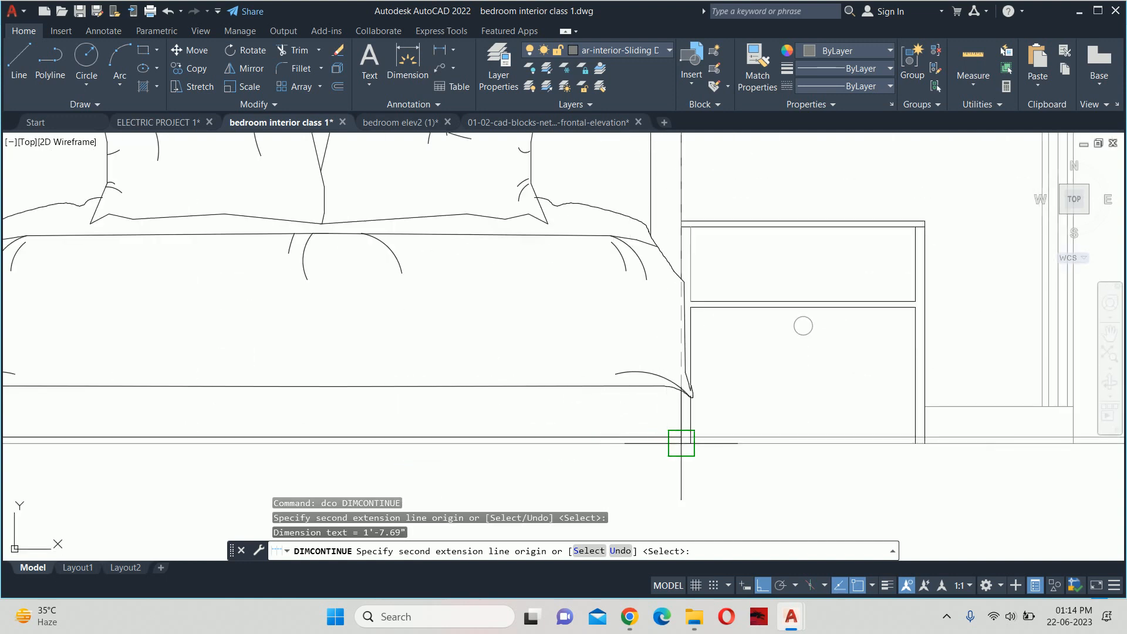
click(682, 443)
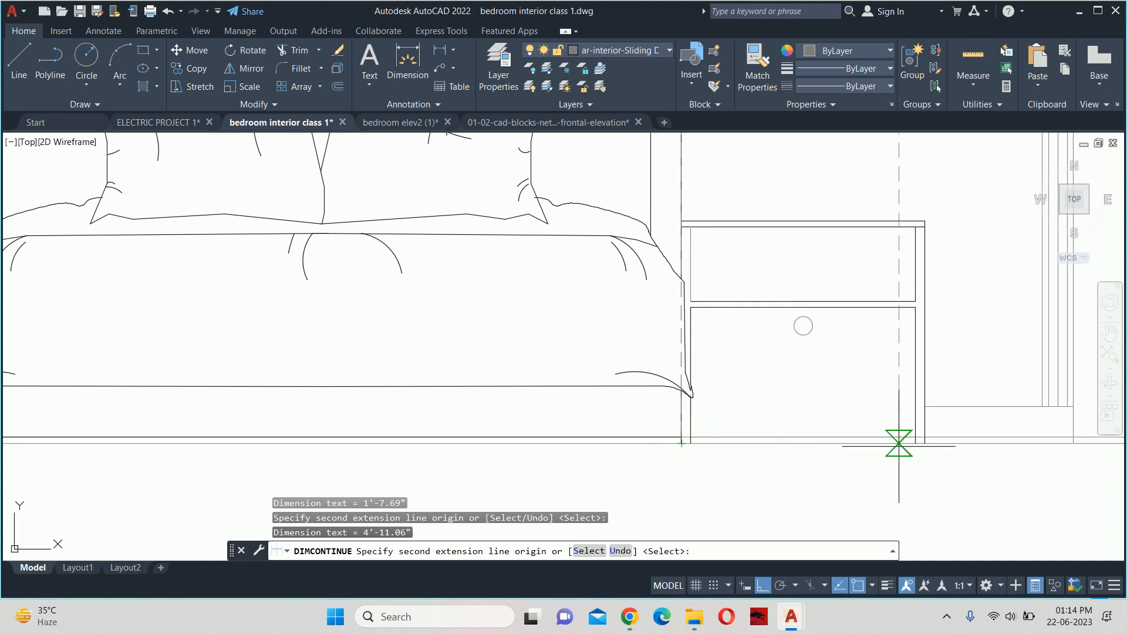
click(924, 443)
middle_drag(924, 443, 615, 522)
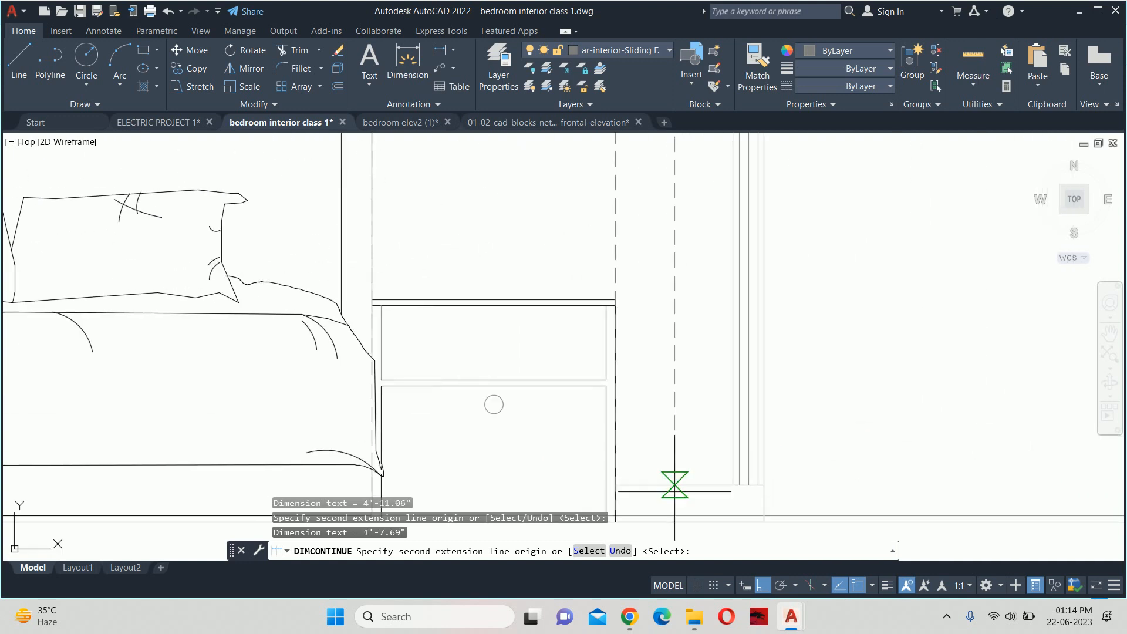
key(Escape)
key(Escape)
scroll(679, 419, down, 4)
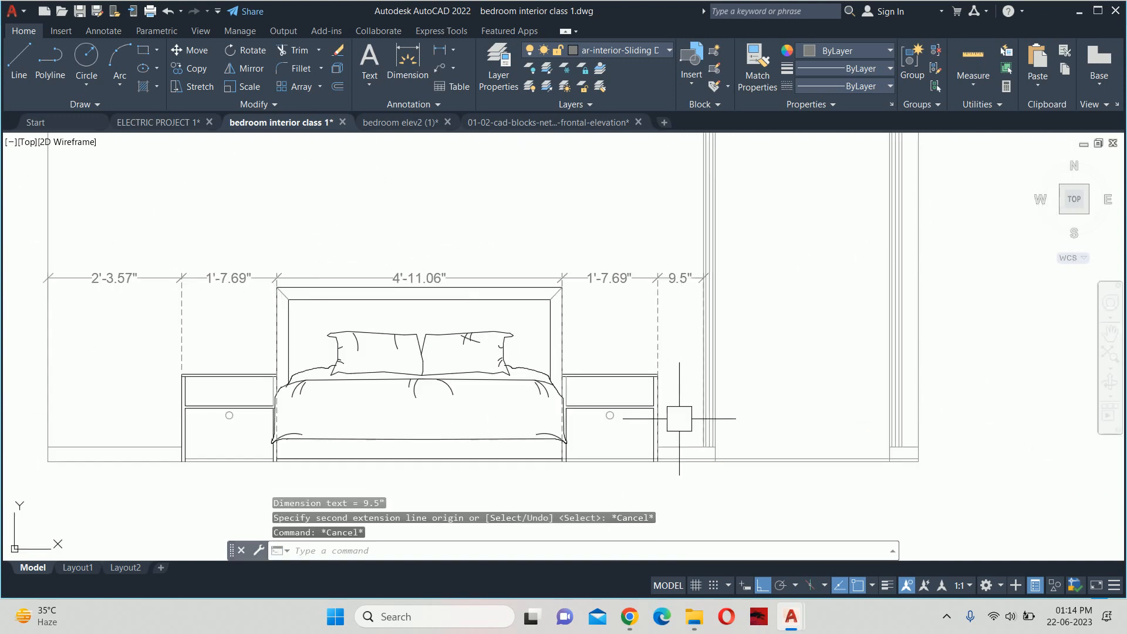
Delete the entire row of horizontal dimensions above the bed and nightstands
middle_drag(563, 392, 620, 452)
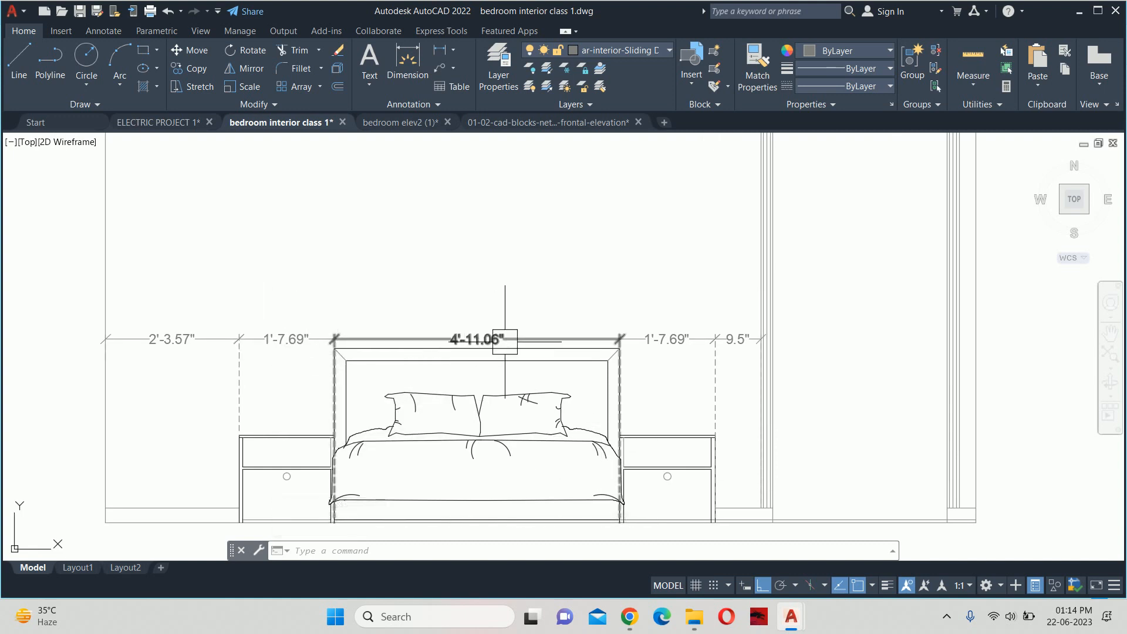
click(257, 312)
click(182, 358)
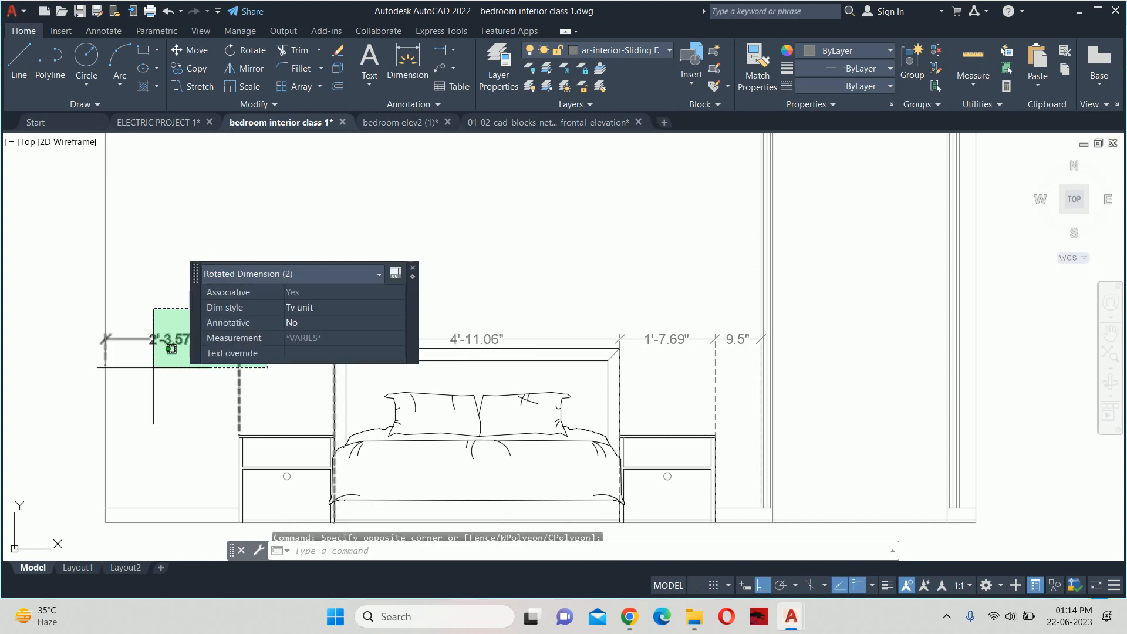
click(732, 289)
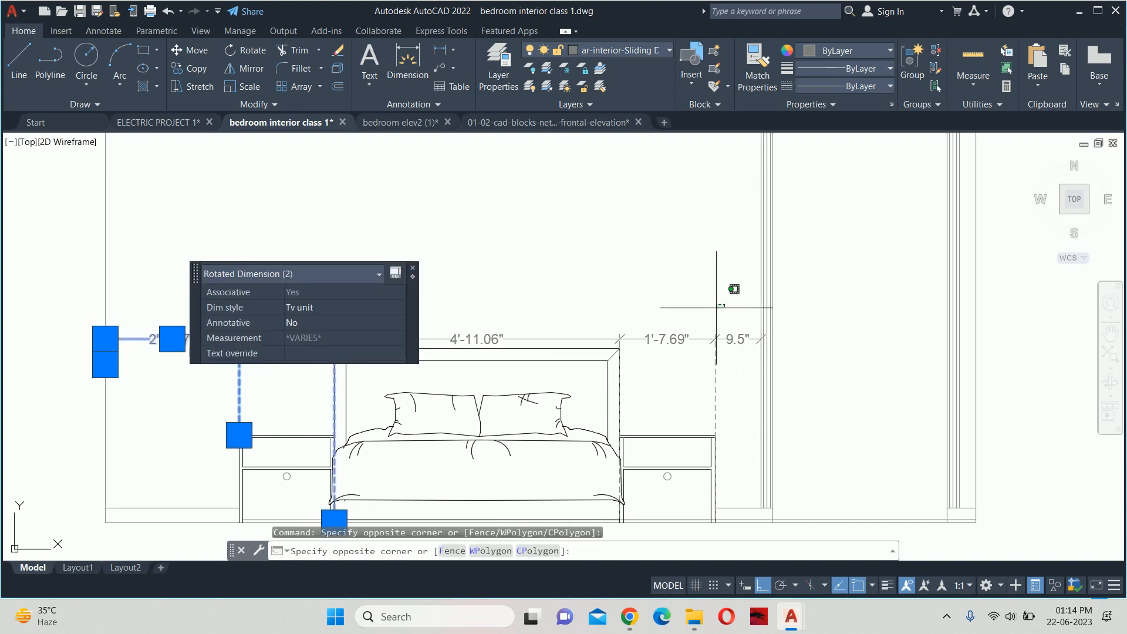
click(666, 339)
click(554, 332)
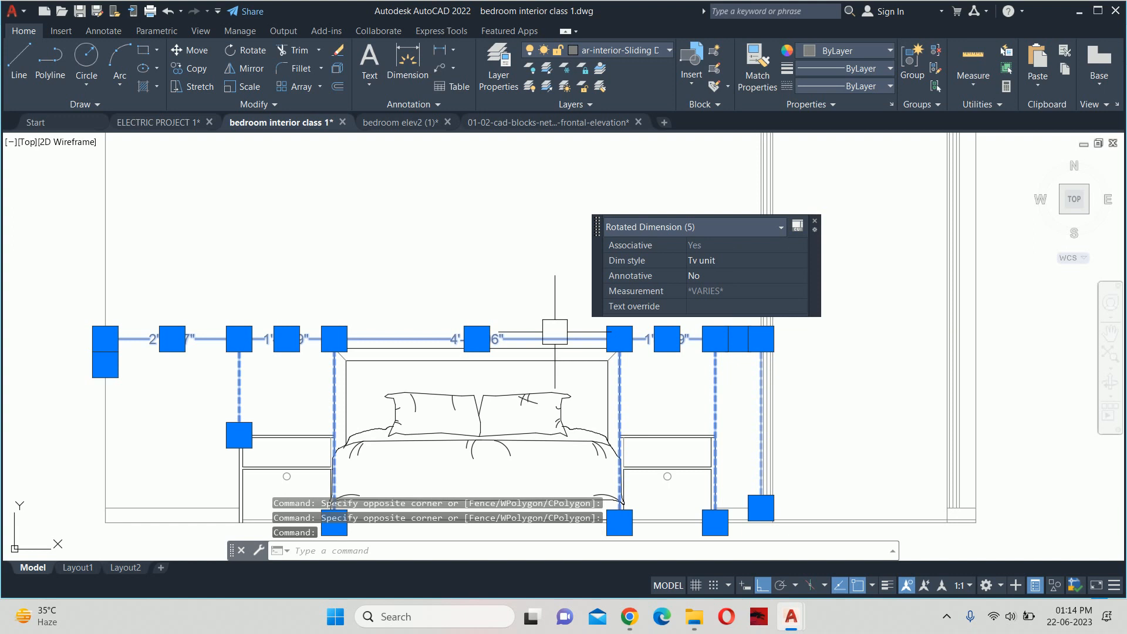
key(Delete)
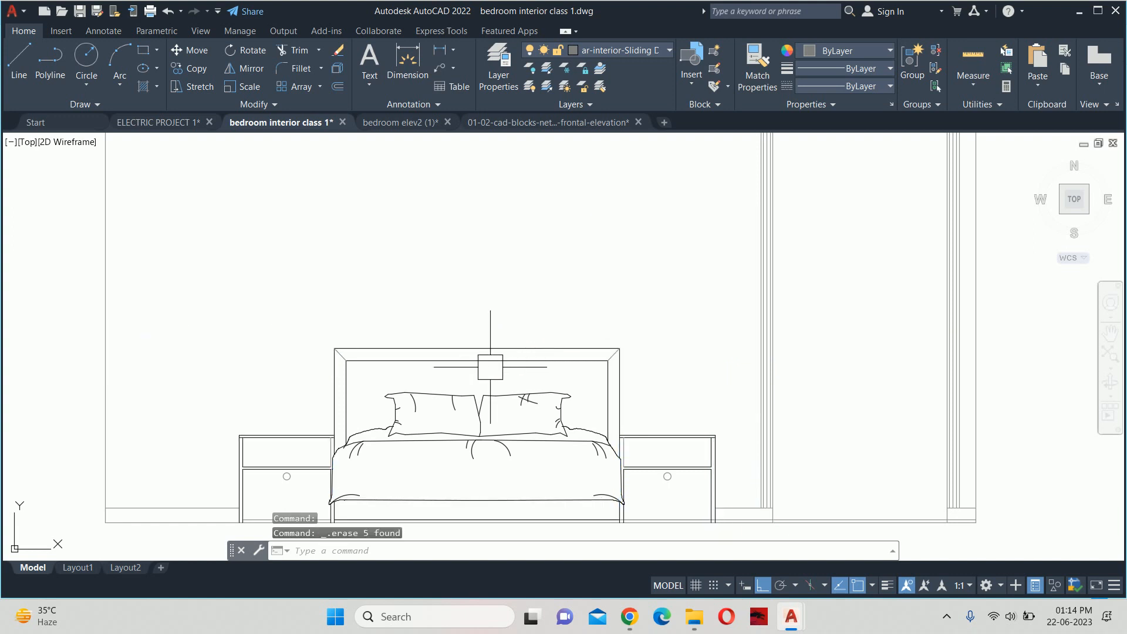
key(Escape)
key(Escape)
key(Escape)
Draw a vertical construction line through the left nightstand's outer top corner
middle_drag(334, 358, 401, 443)
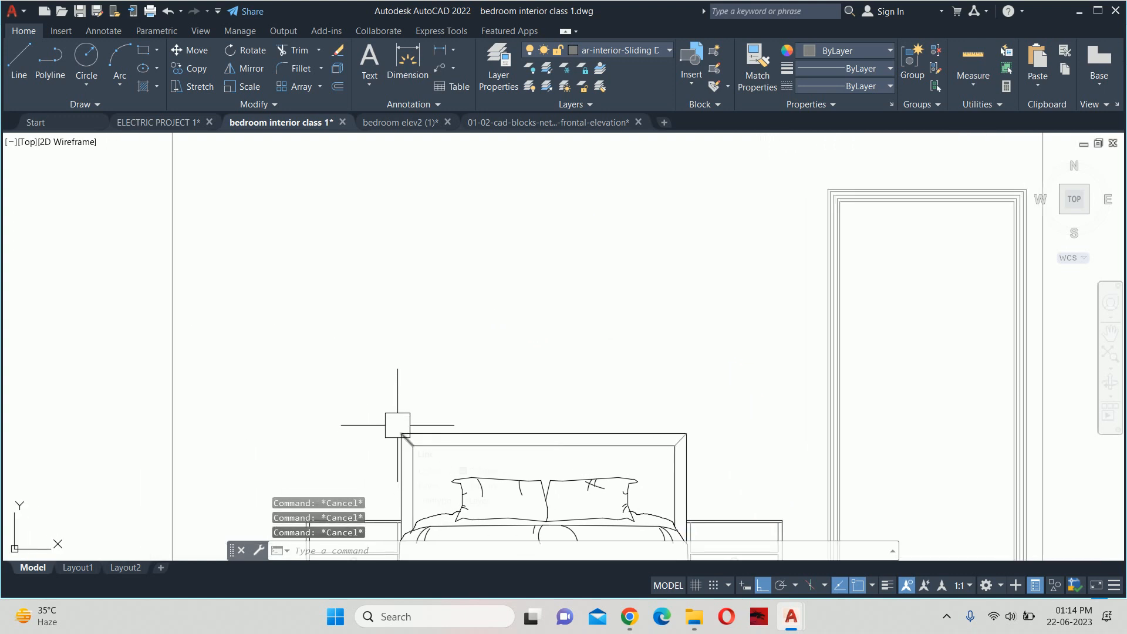
text(xl)
key(Return)
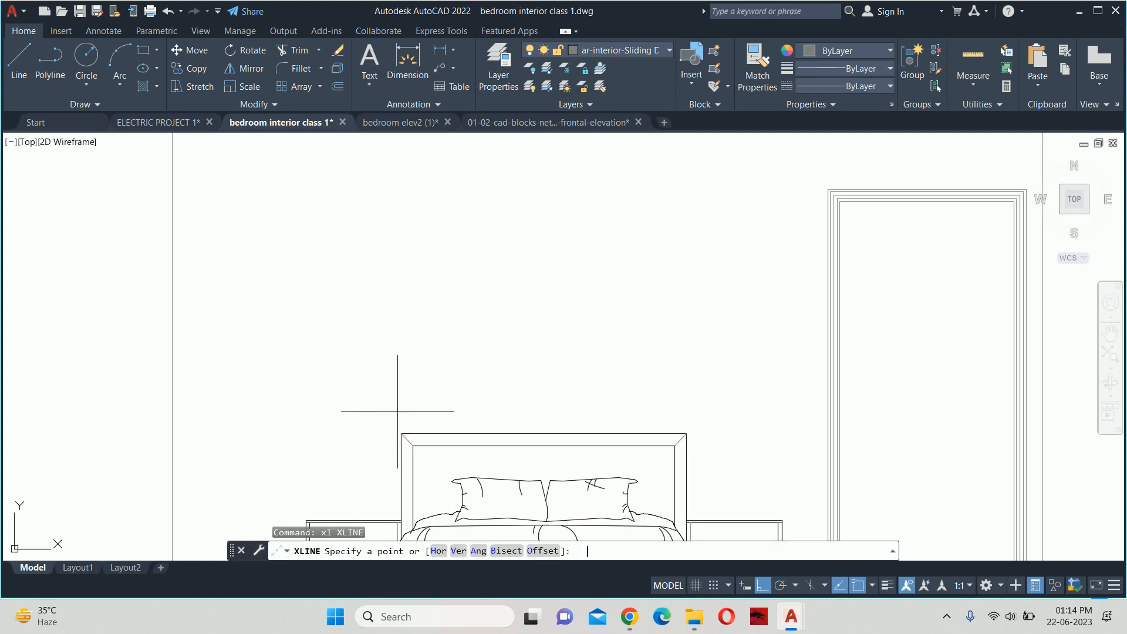
text(v)
key(Return)
scroll(340, 452, down, 4)
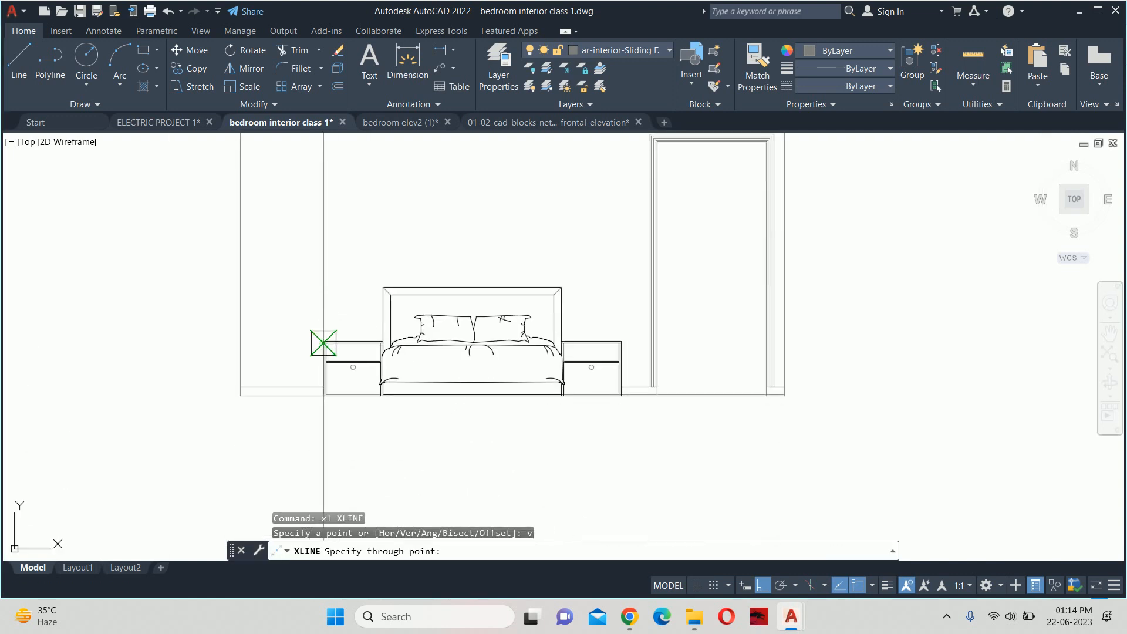
scroll(324, 343, up, 6)
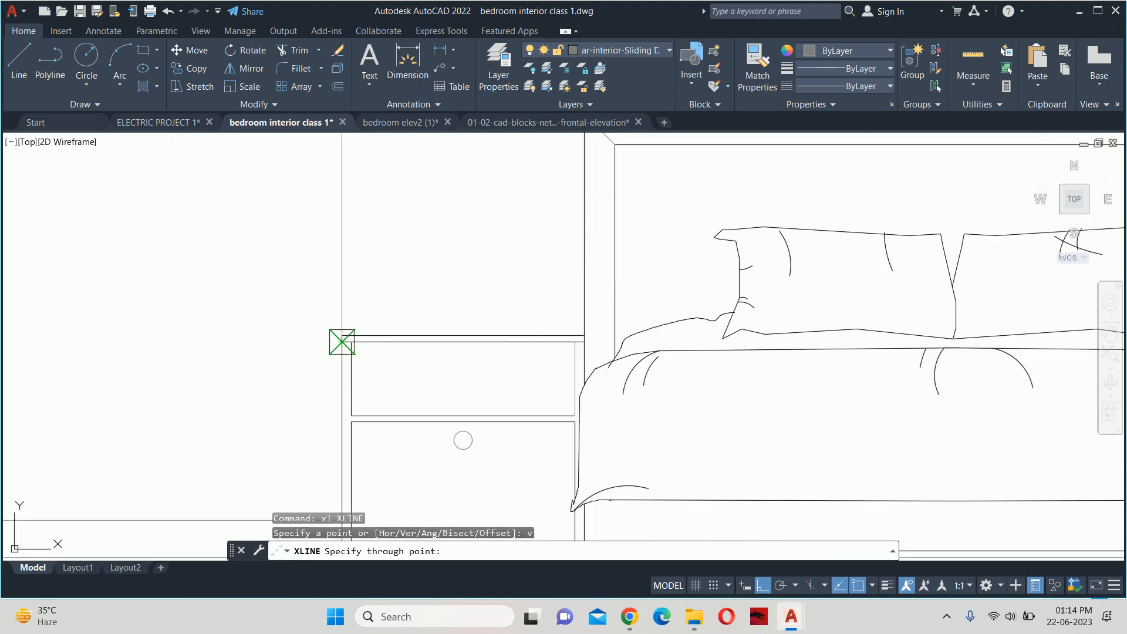
click(341, 337)
Add a vertical construction line through the headboard's upper left corner
scroll(359, 452, down, 2)
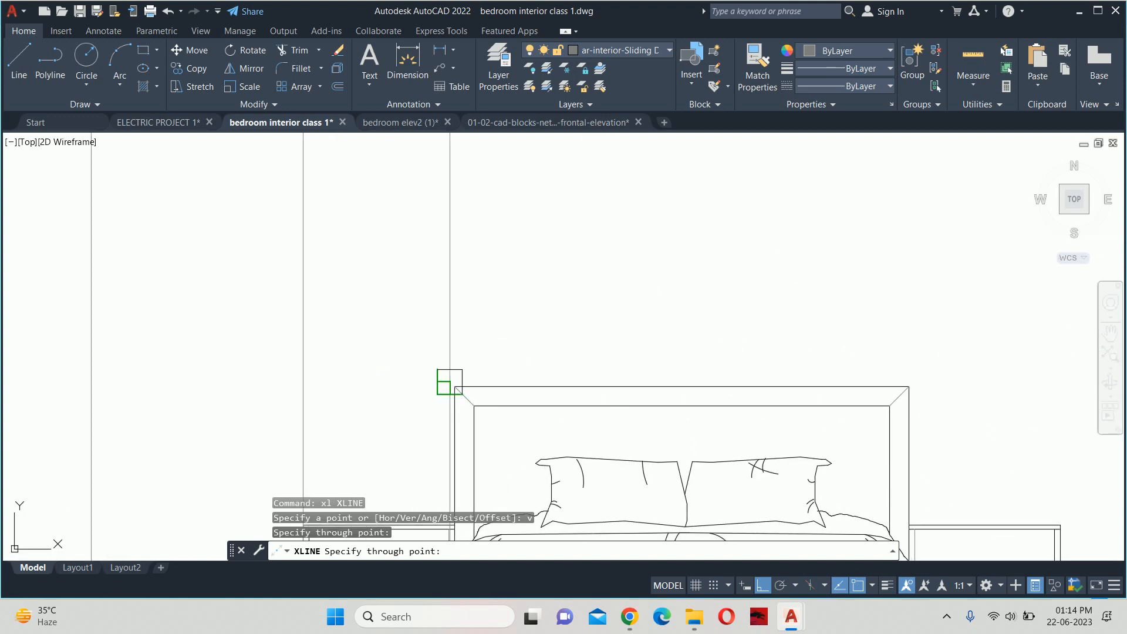
click(450, 387)
scroll(449, 380, up, 6)
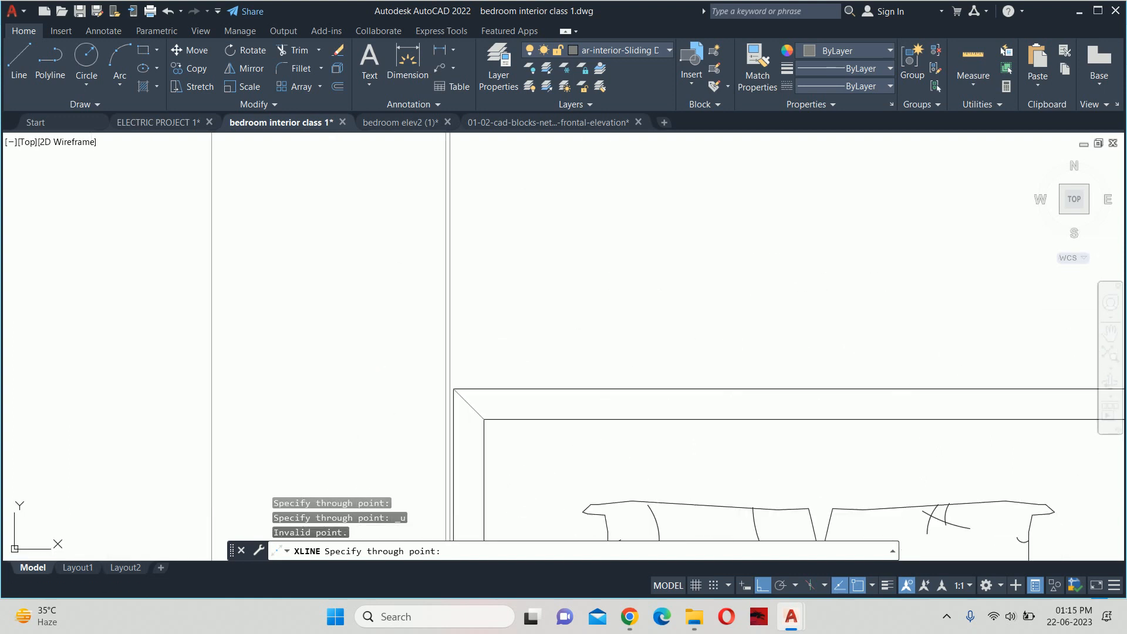
key(ctrl+z)
scroll(704, 380, down, 4)
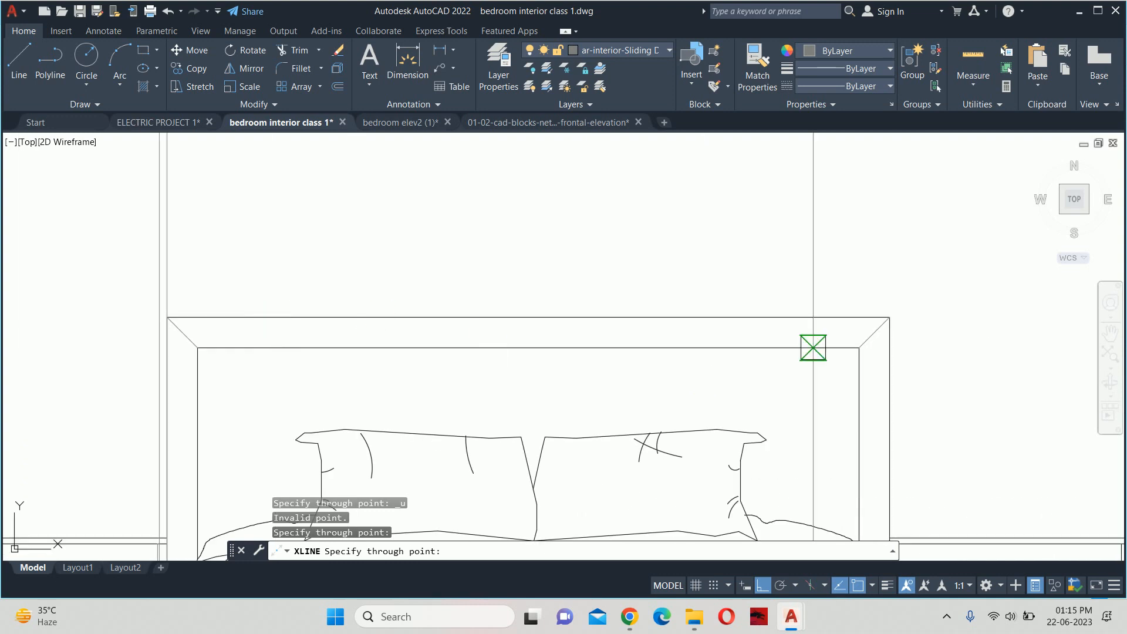
Add vertical construction lines through the headboard's upper right corner and the right nightstand's outer top corner
click(889, 316)
middle_drag(885, 317, 189, 186)
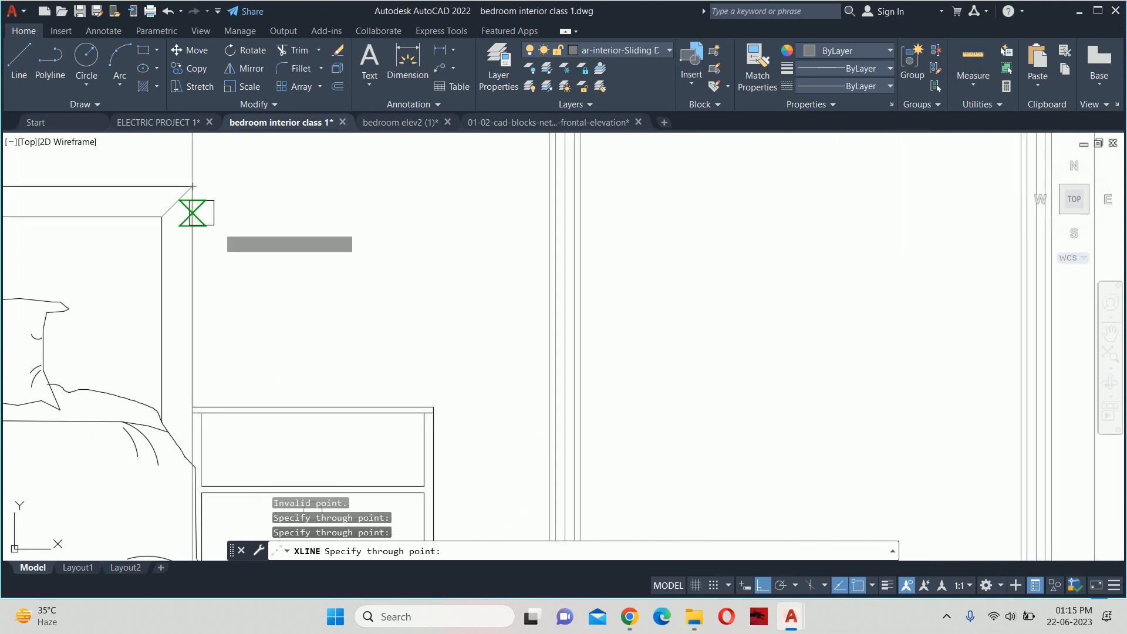
click(433, 407)
key(Escape)
scroll(274, 280, down, 4)
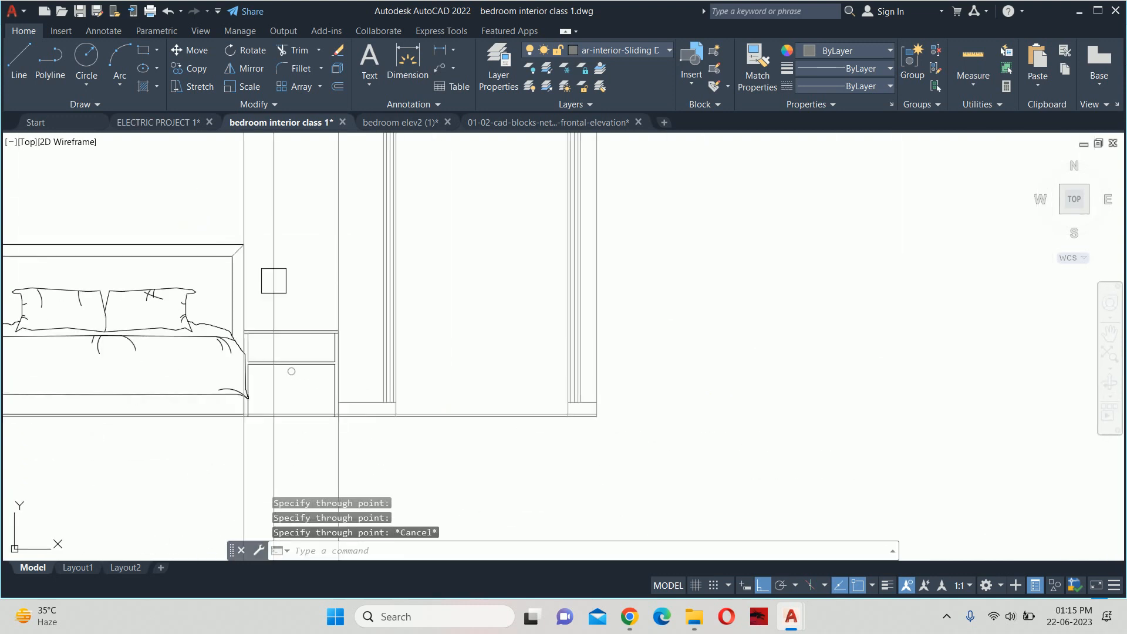
Delete the stray vertical construction line just outside the headboard's upper left corner
middle_drag(272, 279, 623, 321)
key(Escape)
scroll(281, 275, up, 4)
scroll(357, 264, up, 4)
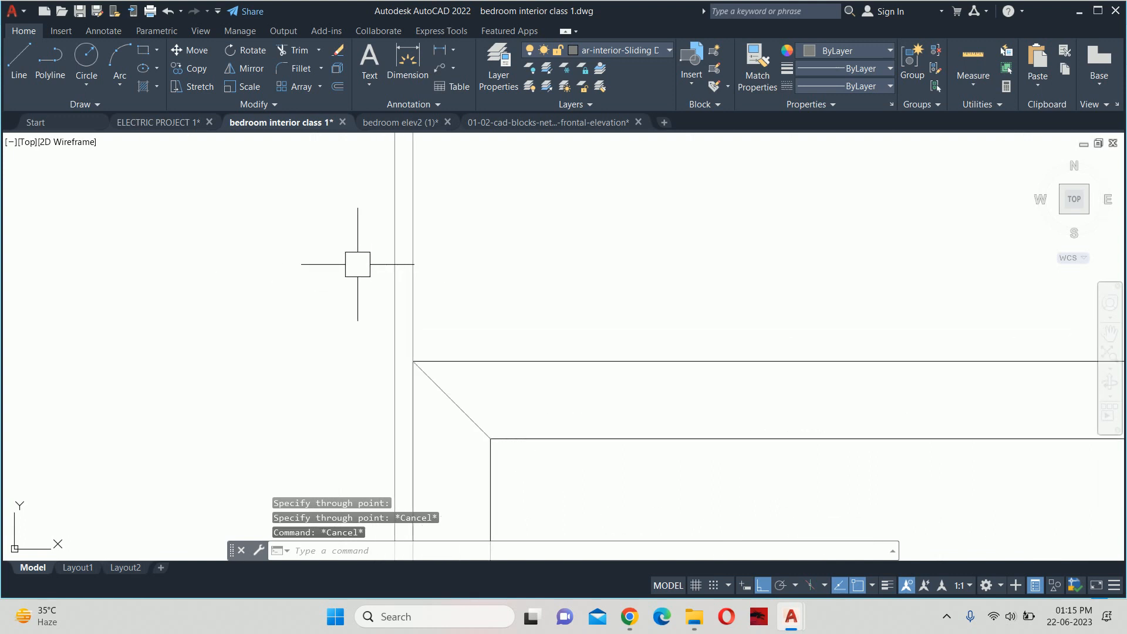
click(393, 283)
key(Delete)
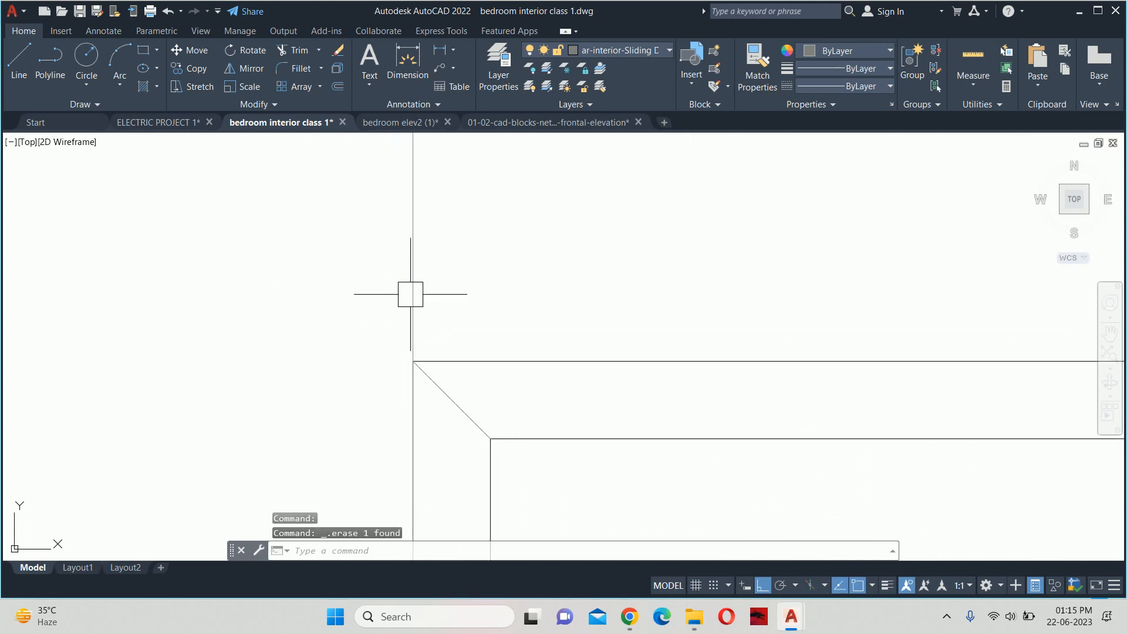
Switch to Pinterest in Chrome to check the wall panelling in the "Palvanoff visuals" bedroom image, and return to the AutoCAD elevation
scroll(560, 394, down, 3)
mouse_move(631, 610)
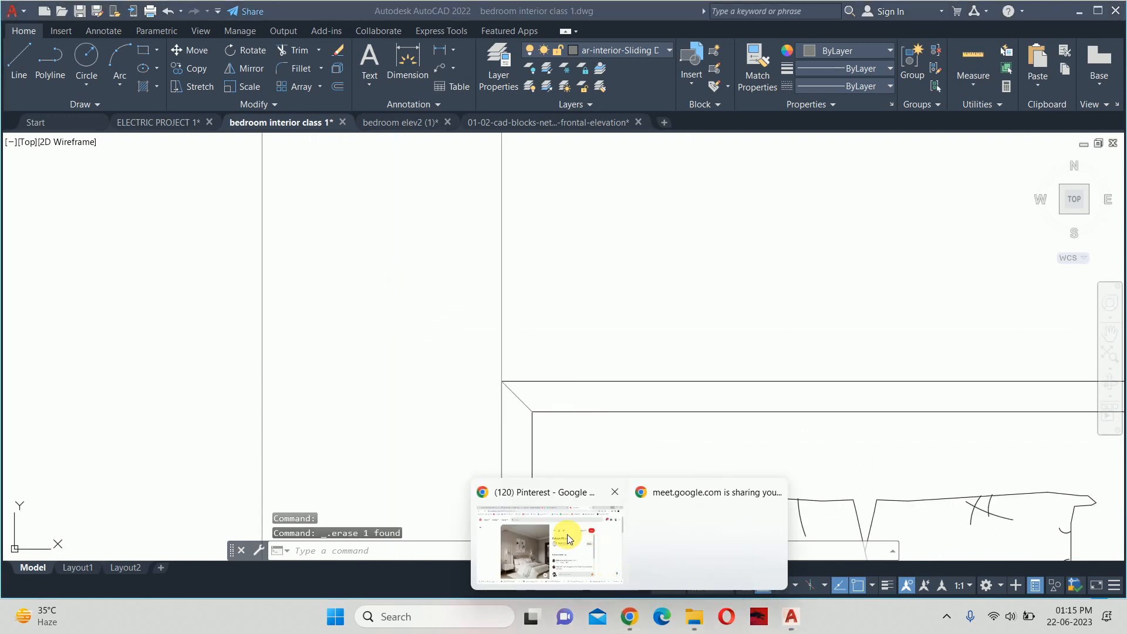
click(567, 534)
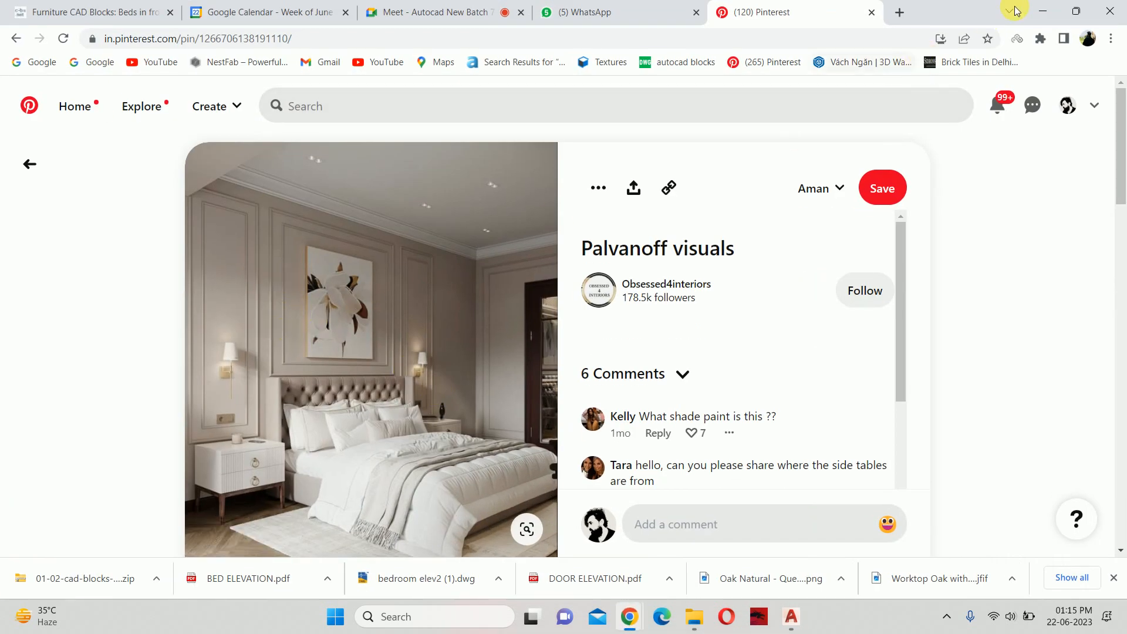
click(1042, 12)
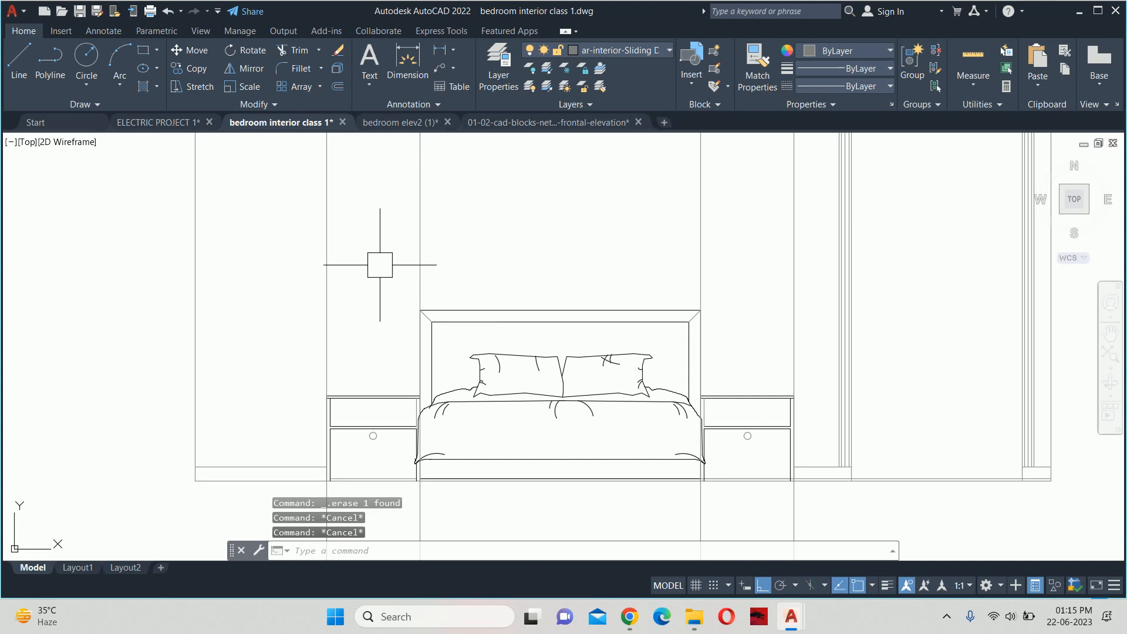
Offset the two construction lines at the headboard's sides 1.5 inches outward, away from the bed
text(o)
key(Return)
text(1.5)
key(Return)
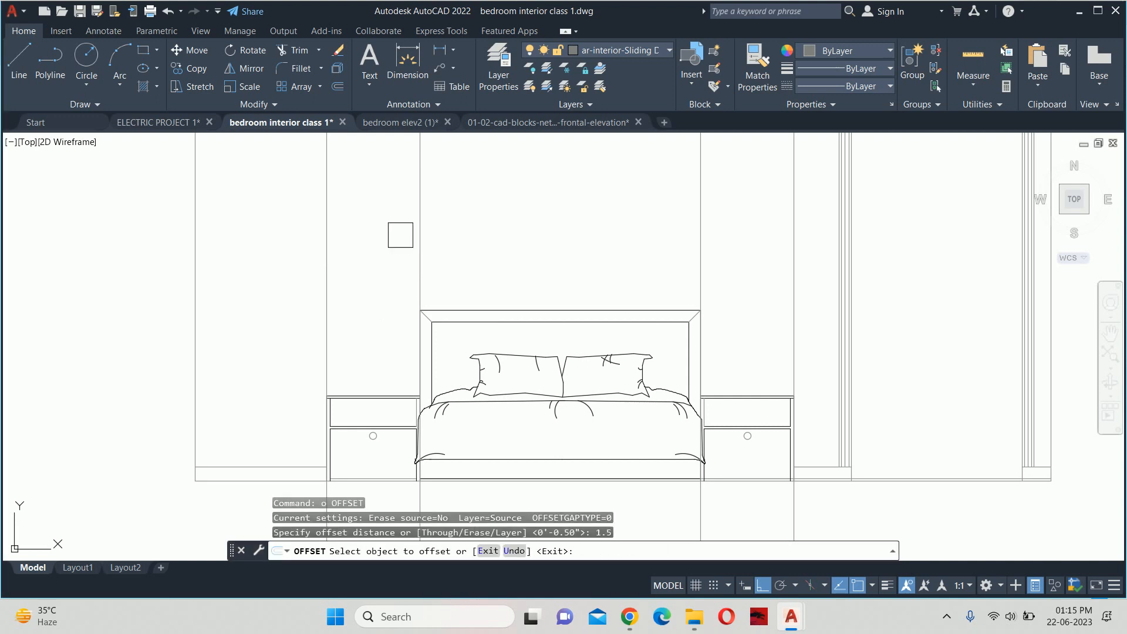
click(419, 238)
click(390, 249)
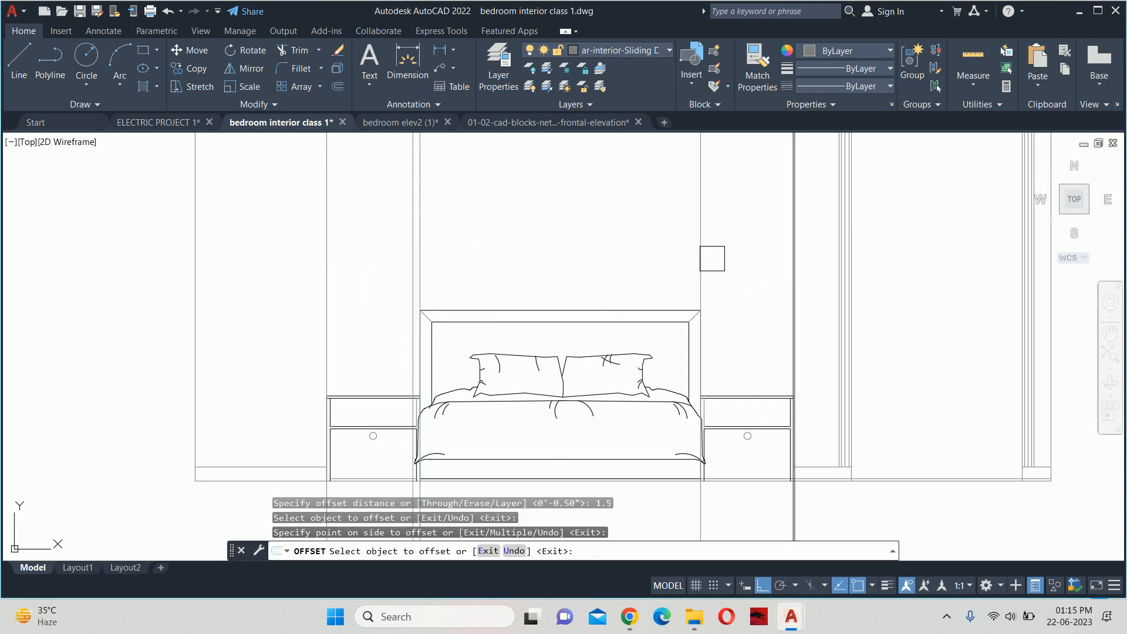
click(701, 259)
click(728, 260)
key(Escape)
key(Escape)
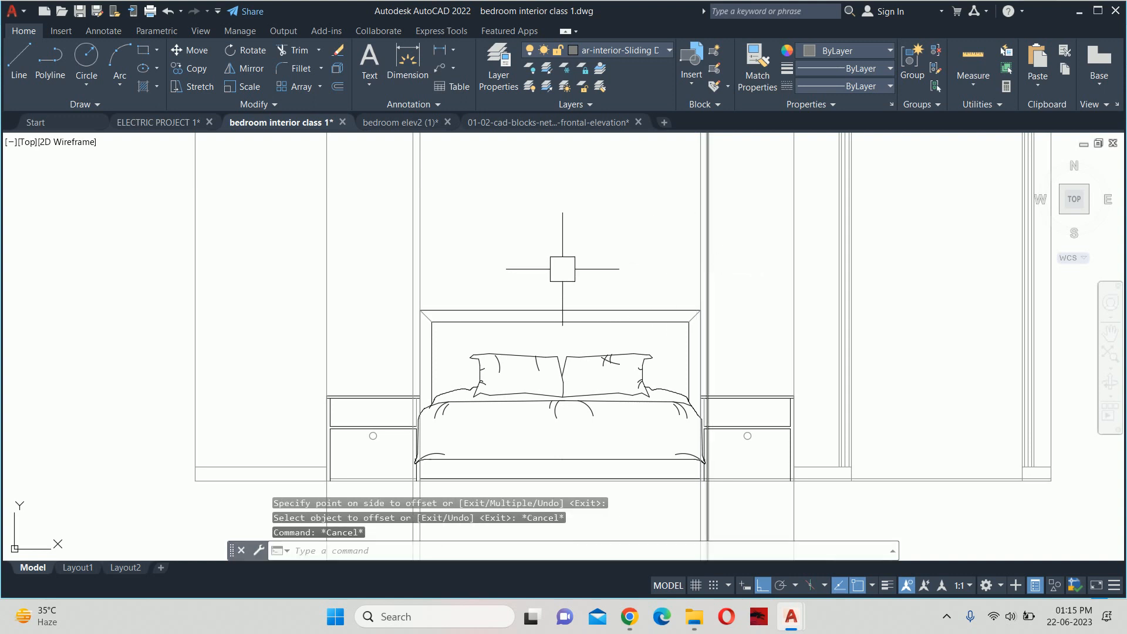
Offset the same two headboard construction lines 1.5 inches inward, toward the middle of the bed
key(Return)
key(Return)
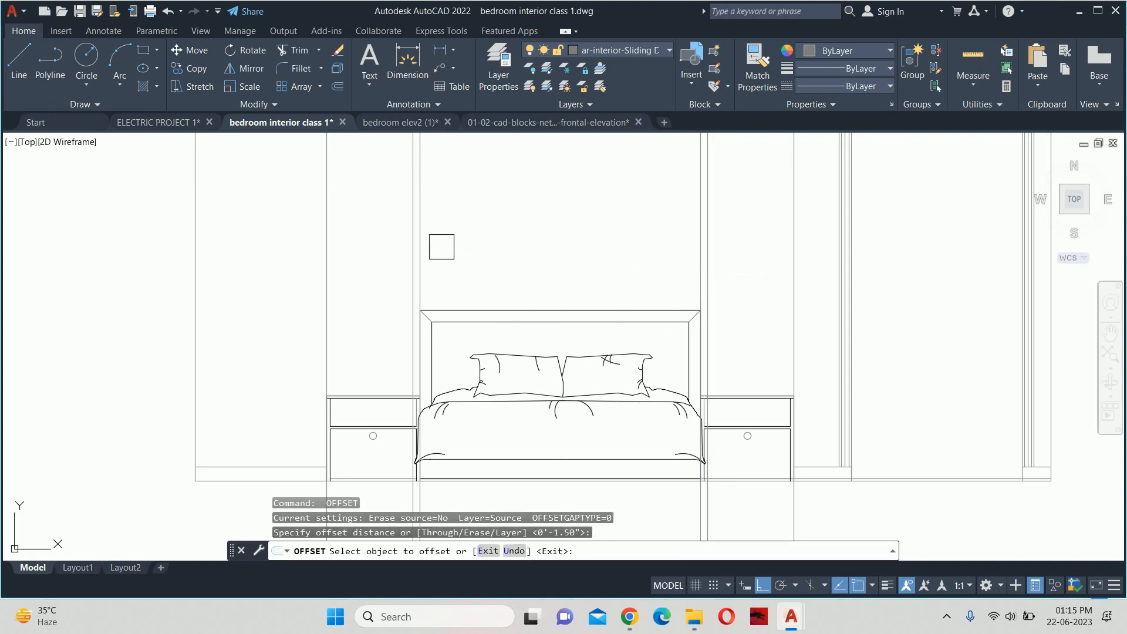
click(420, 247)
click(476, 259)
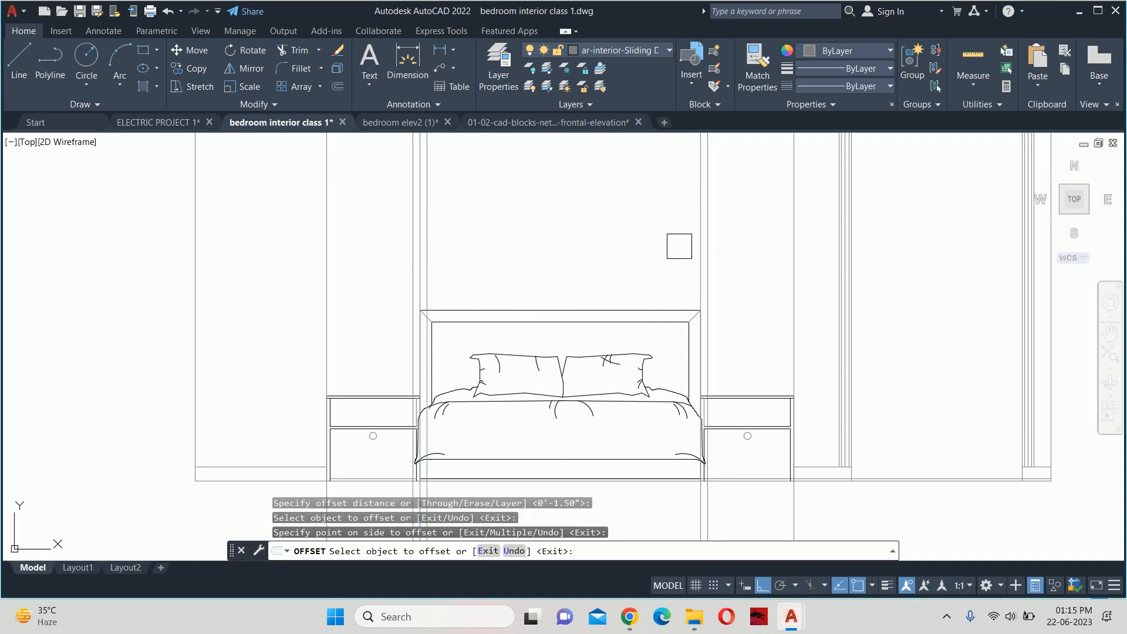
click(700, 243)
click(661, 243)
key(Escape)
key(Escape)
key(Escape)
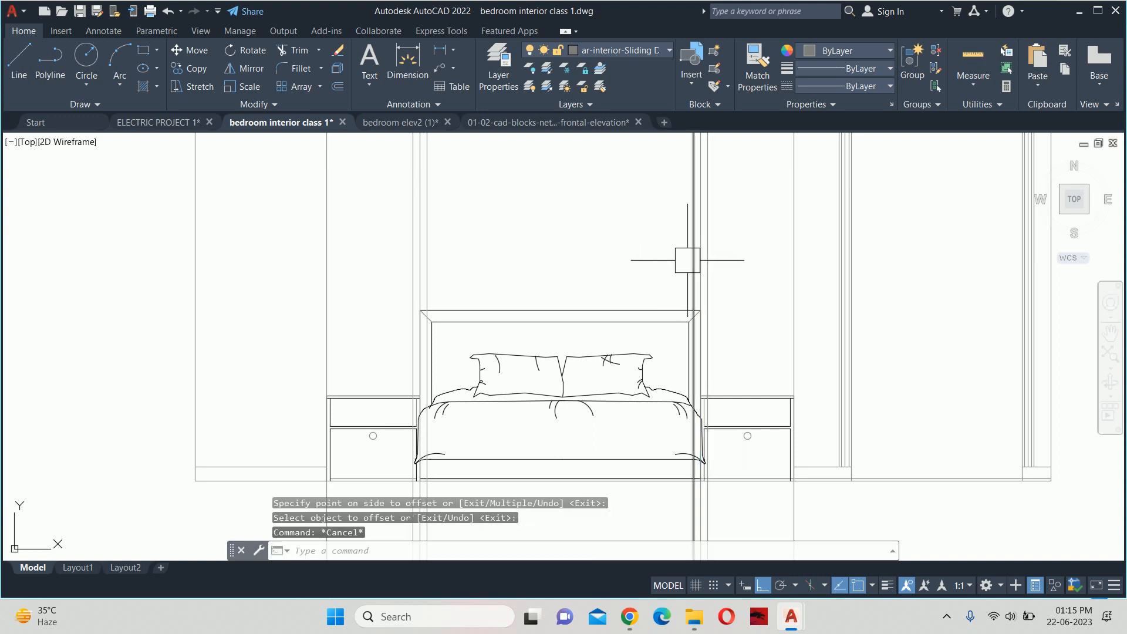
Delete the two original construction lines aligned with the headboard's side edges, keeping their offset copies
scroll(690, 264, up, 3)
click(729, 280)
scroll(641, 283, down, 2)
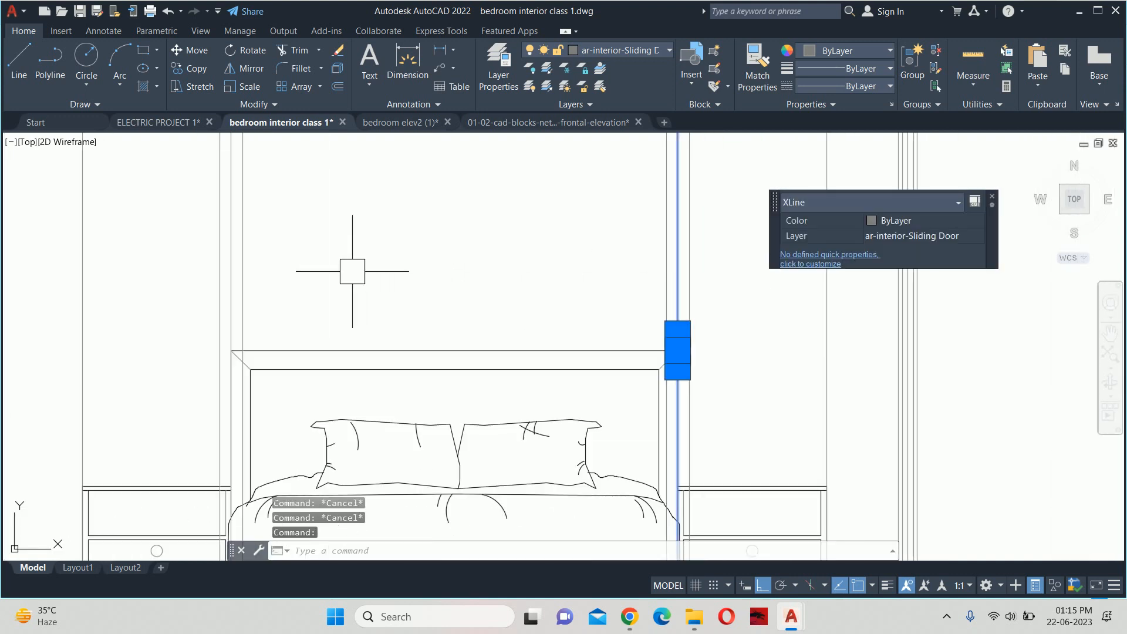
scroll(246, 275, up, 4)
click(205, 298)
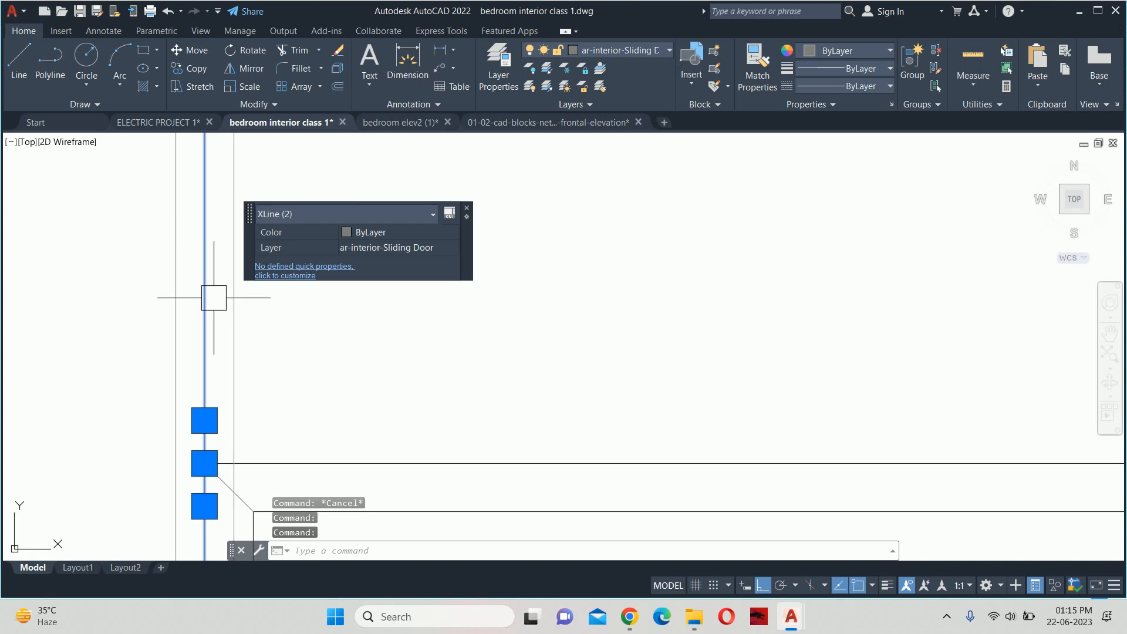
key(Delete)
scroll(298, 290, down, 3)
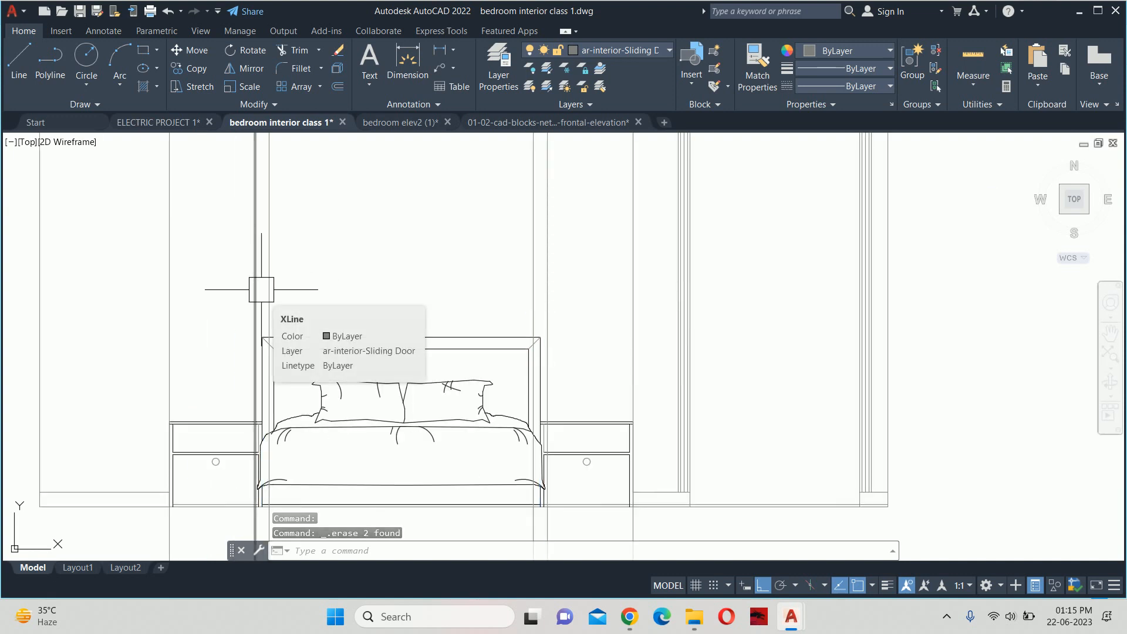
Measure the horizontal distance between the left nightstand's outer construction line and the nearest construction line beside the headboard
key(Escape)
key(Escape)
key(Escape)
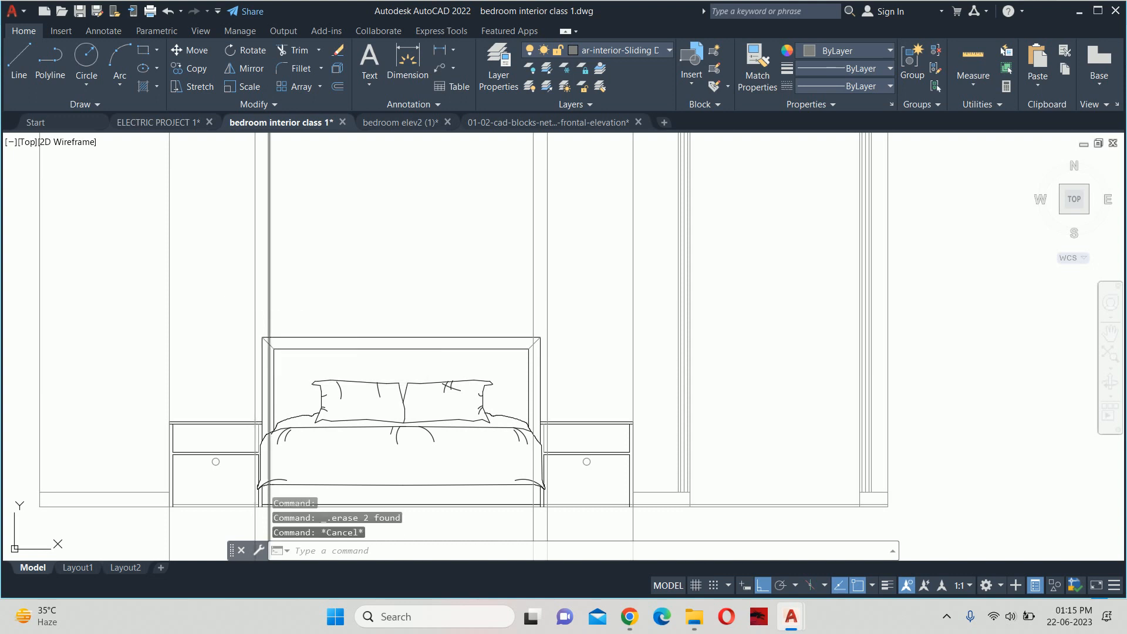
scroll(294, 299, down, 2)
text(dli)
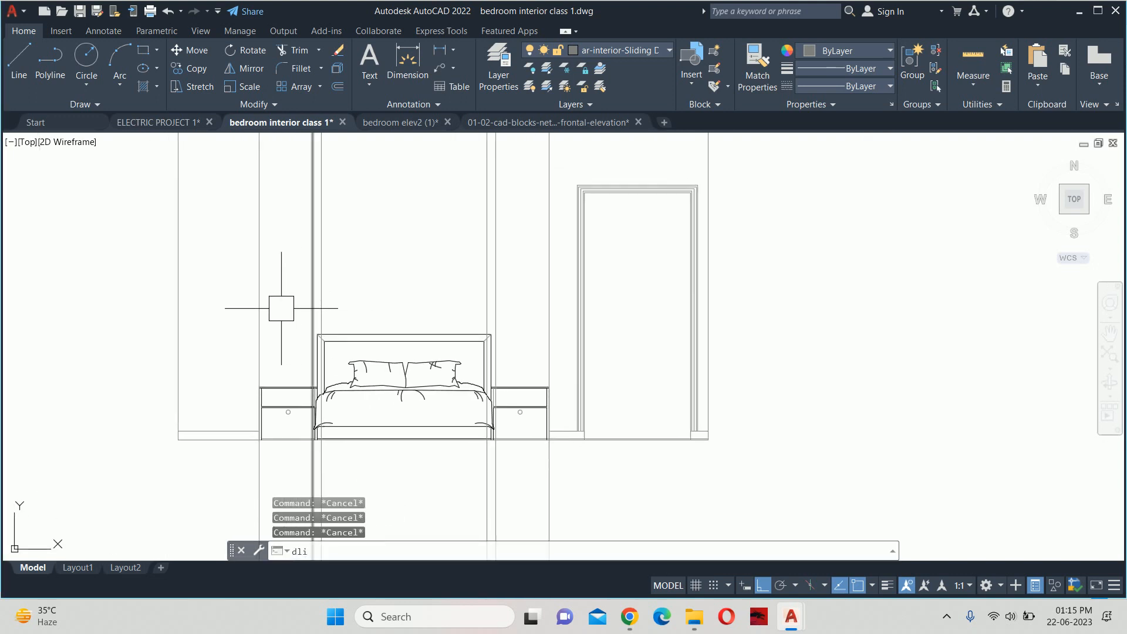
key(Return)
click(259, 294)
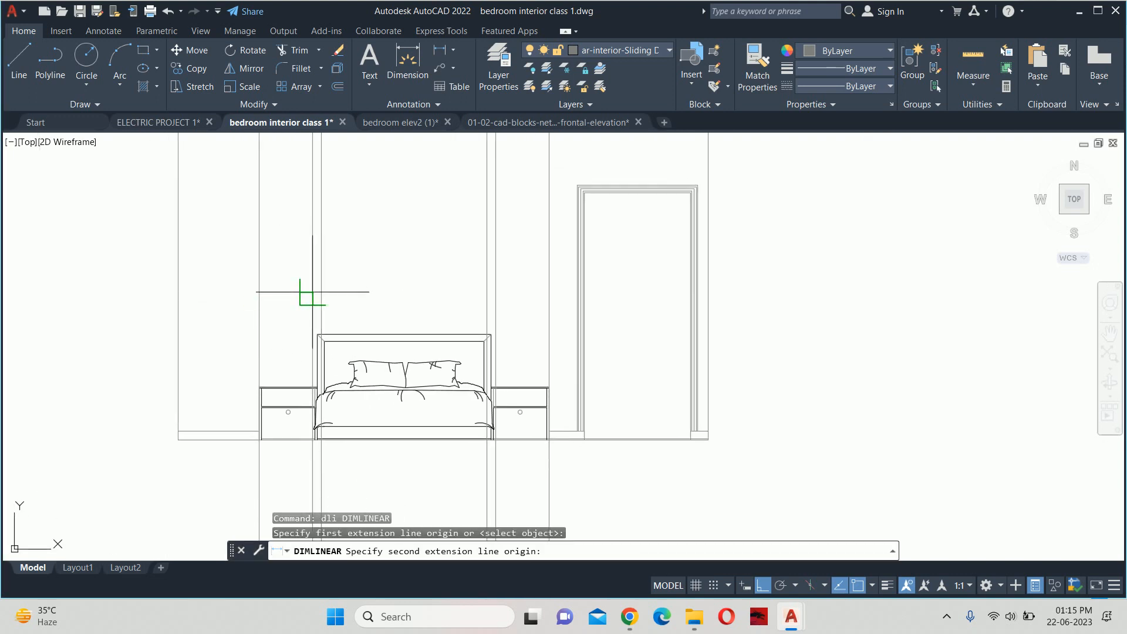
click(312, 292)
scroll(282, 276, up, 5)
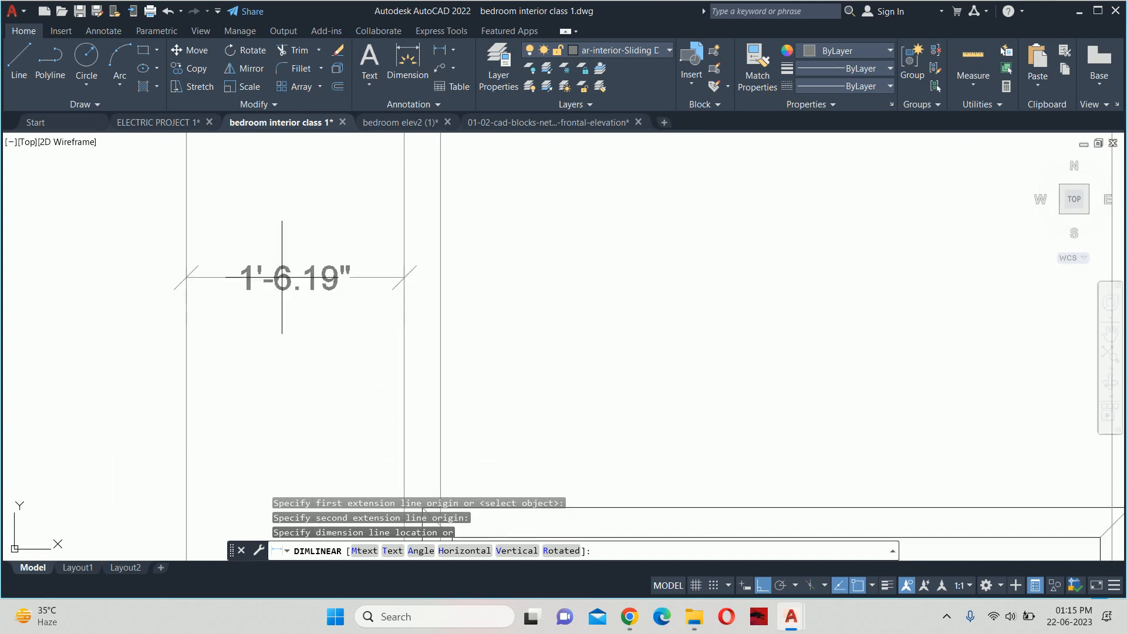
key(Escape)
key(Escape)
scroll(289, 277, down, 5)
key(Escape)
middle_drag(323, 356, 428, 347)
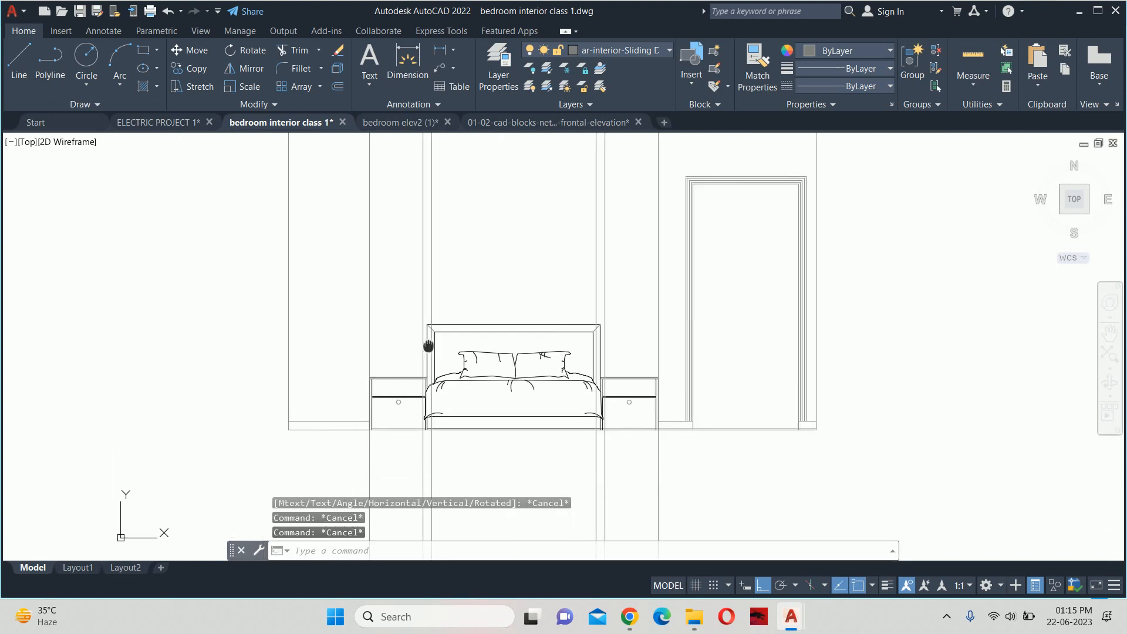
key(Escape)
scroll(392, 358, up, 2)
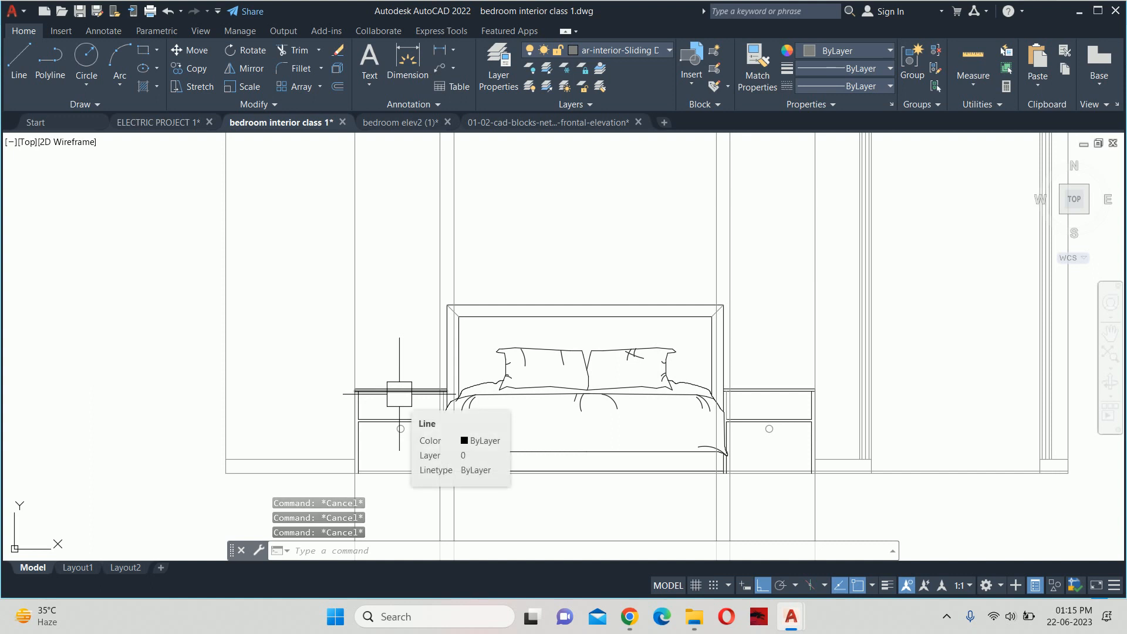
middle_drag(395, 375, 444, 362)
text(o)
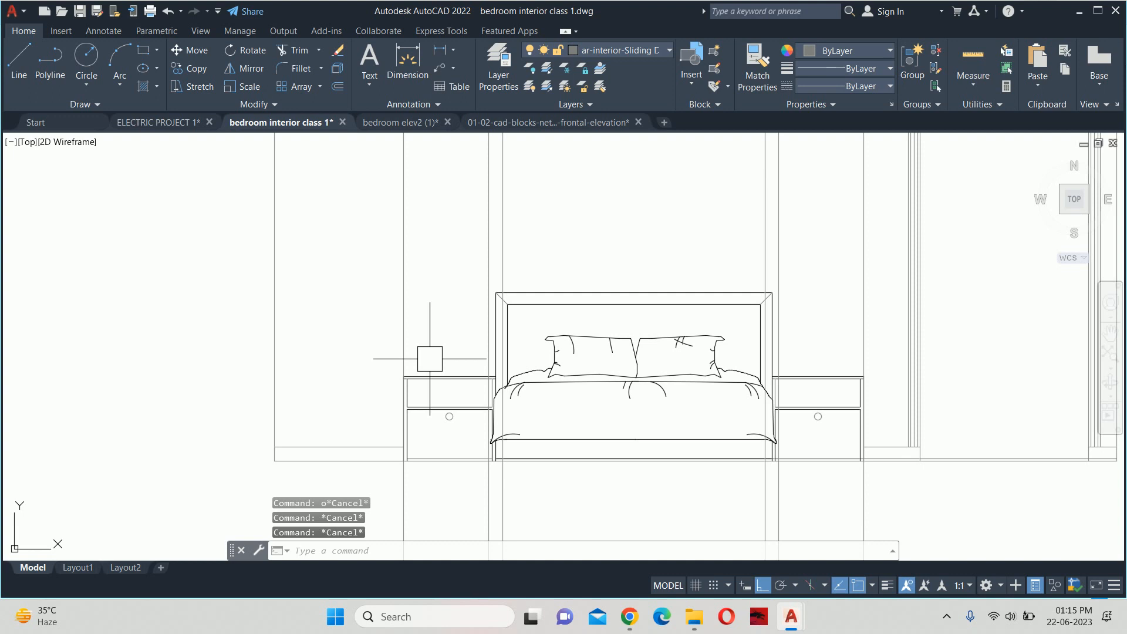
key(Return)
text(24)
key(Return)
key(Escape)
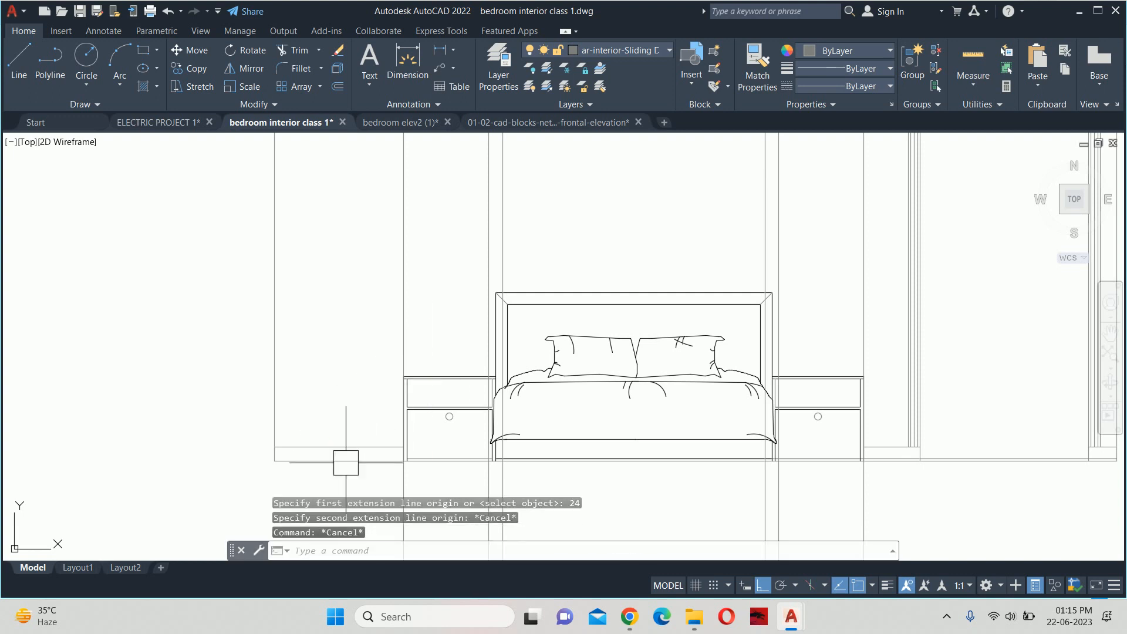
Offset the elevation's floor line 24 inches upward
text(o)
key(Return)
text(24)
key(Return)
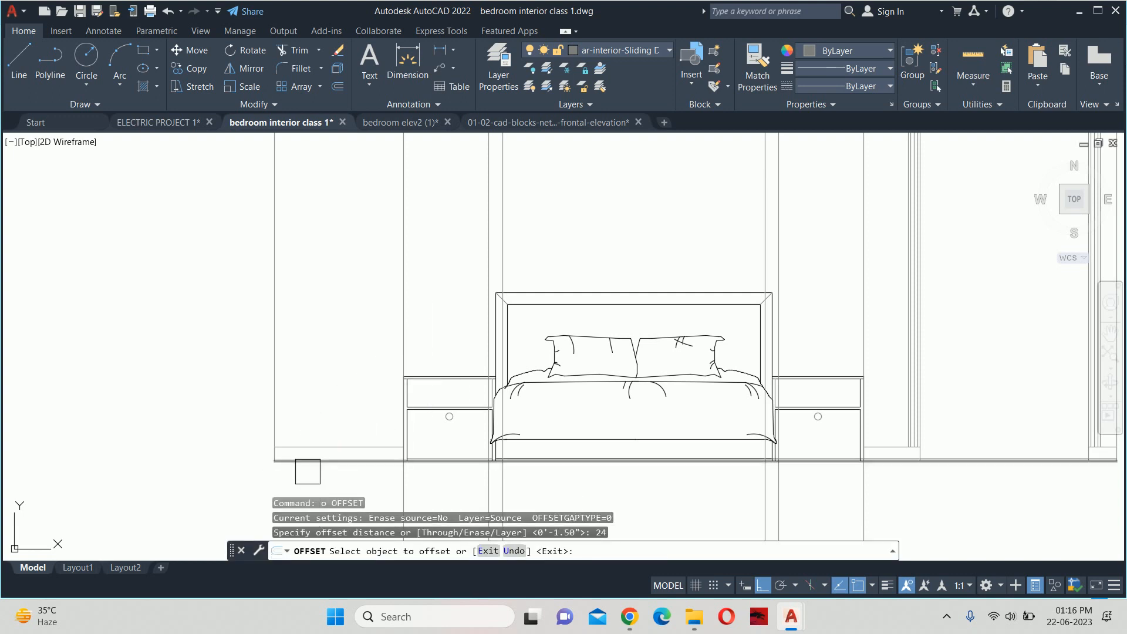
click(308, 461)
click(329, 375)
key(Escape)
key(Escape)
scroll(390, 319, up, 3)
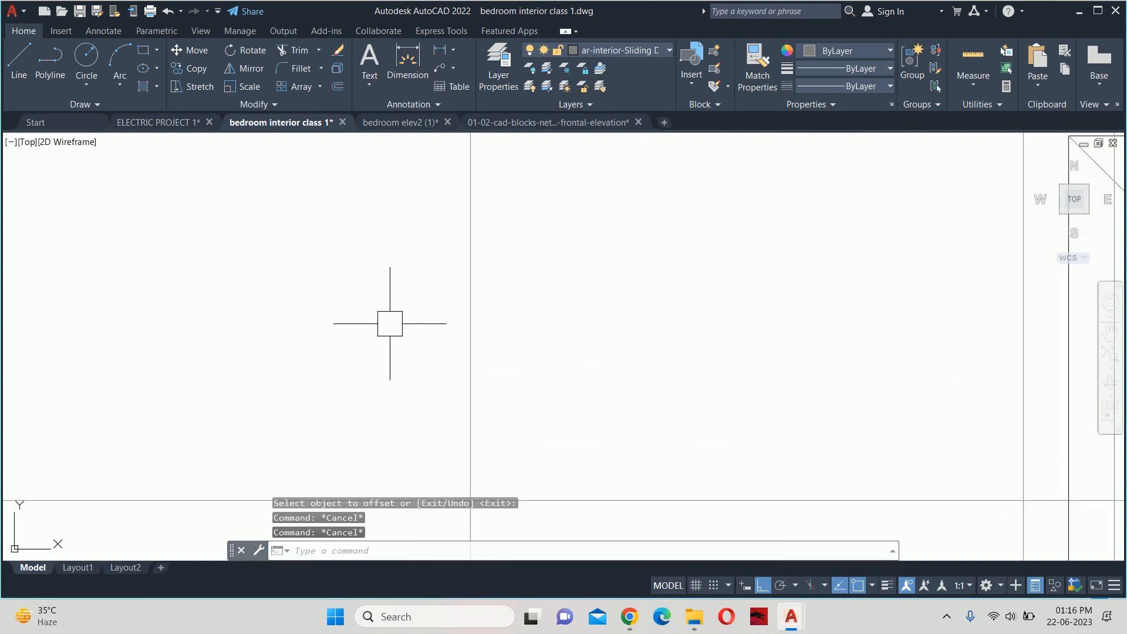
mouse_move(390, 320)
middle_down()
mouse_move(481, 366)
mouse_move(425, 252)
middle_up()
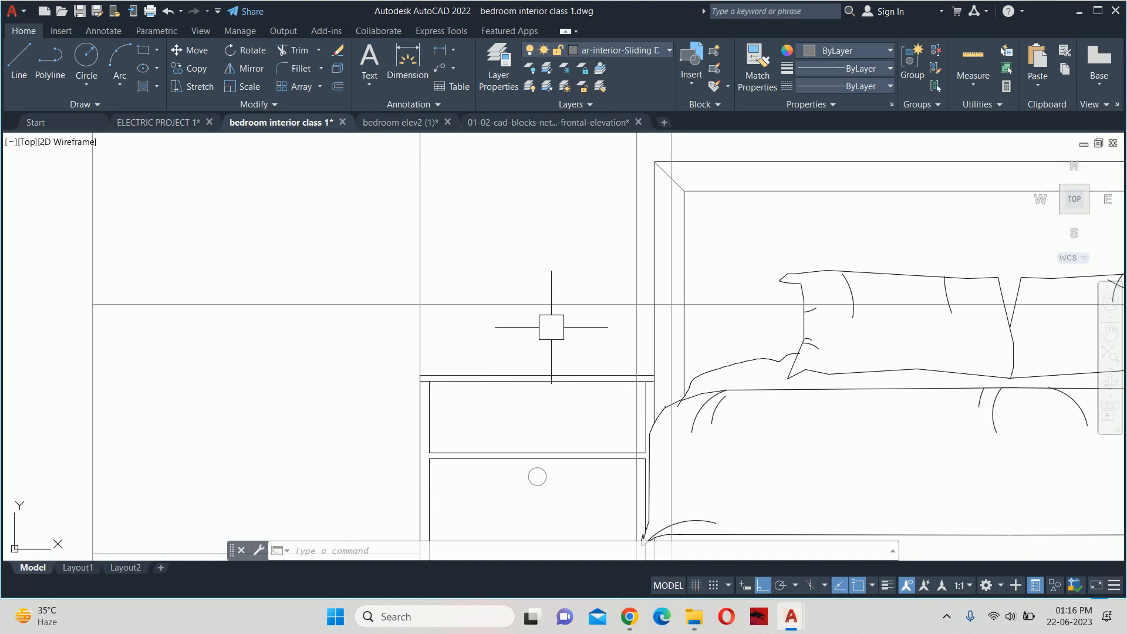
text(tr)
key(Return)
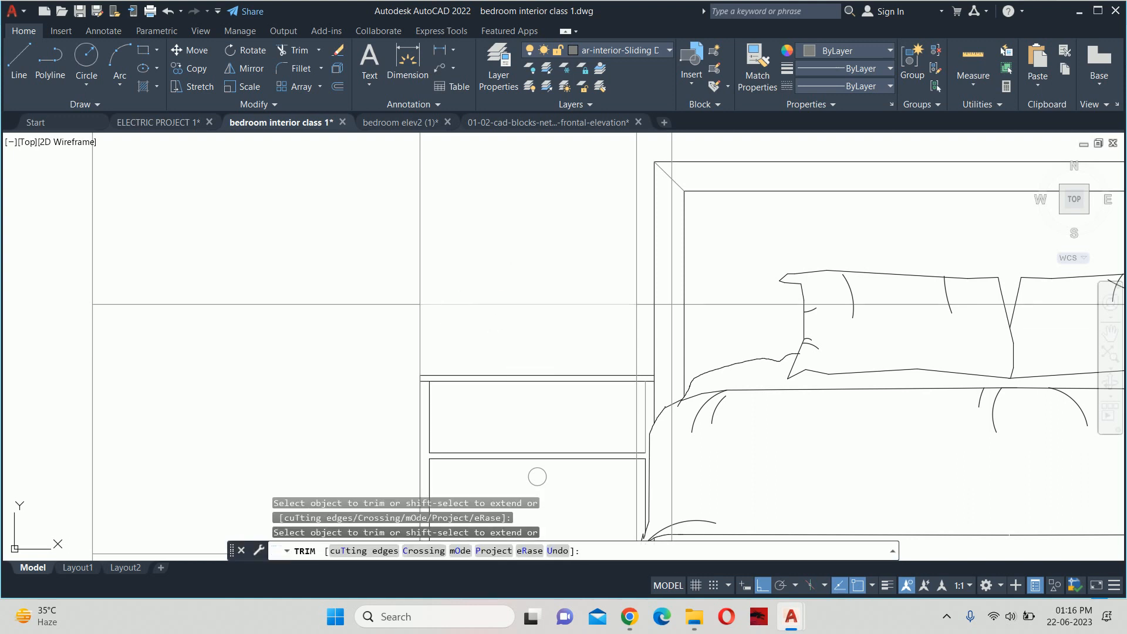
scroll(446, 317, up, 2)
key(Escape)
key(Escape)
Fillet the 24-inch line with the two vertical lines above the left nightstand at radius 0 to form the side panel's bottom corners
text(f)
key(Return)
text(r)
key(Return)
text(0)
key(Return)
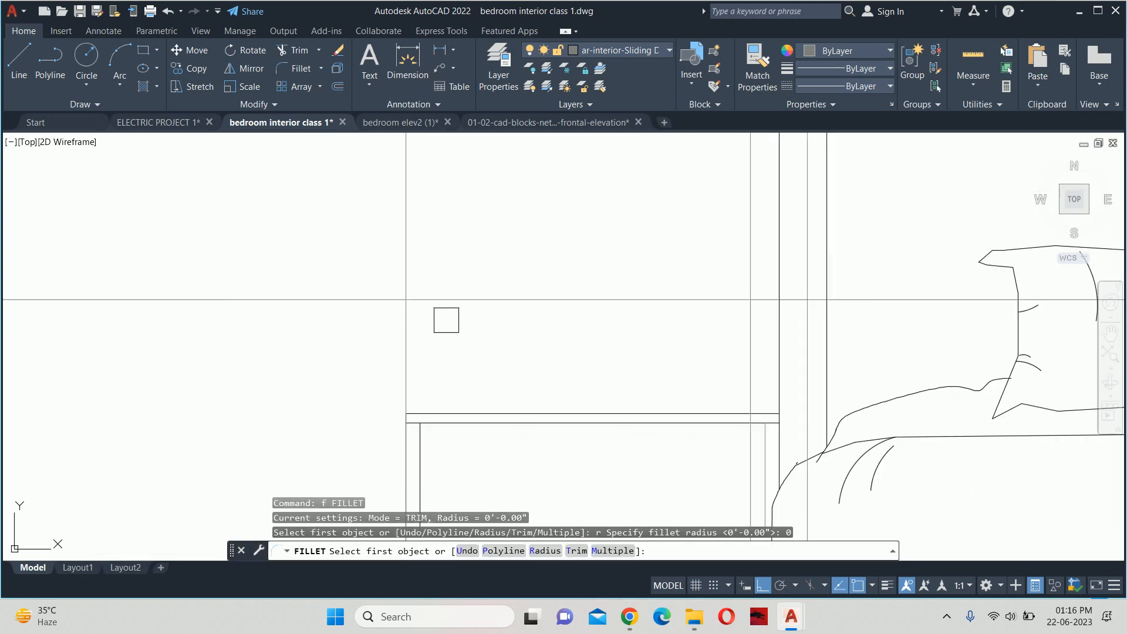
text(m)
key(Return)
click(449, 300)
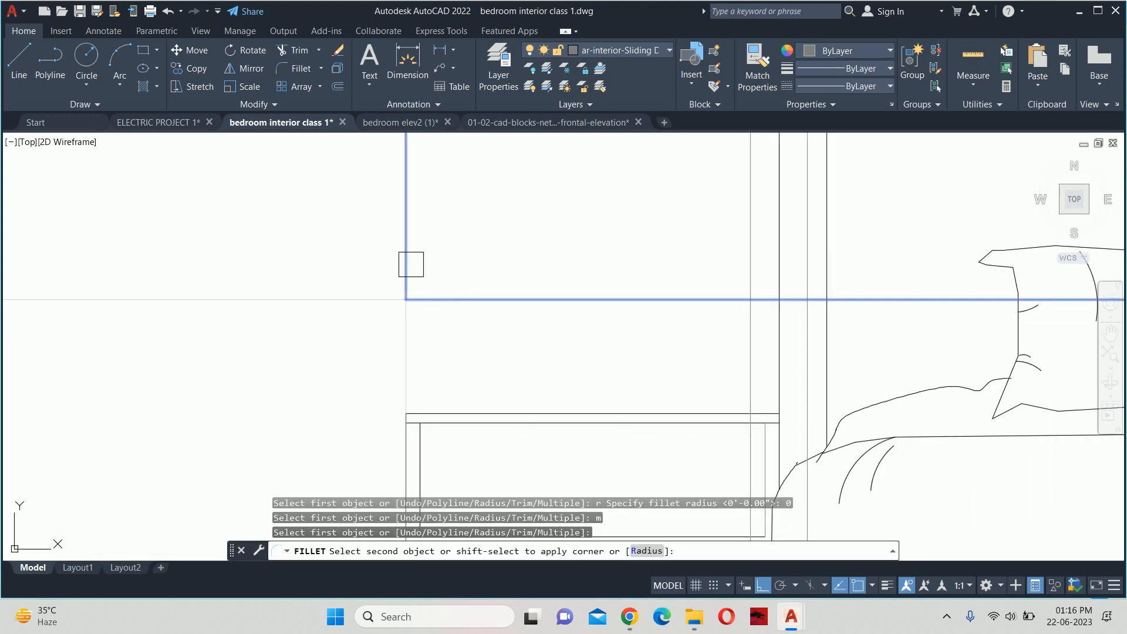
click(410, 265)
click(613, 303)
click(739, 253)
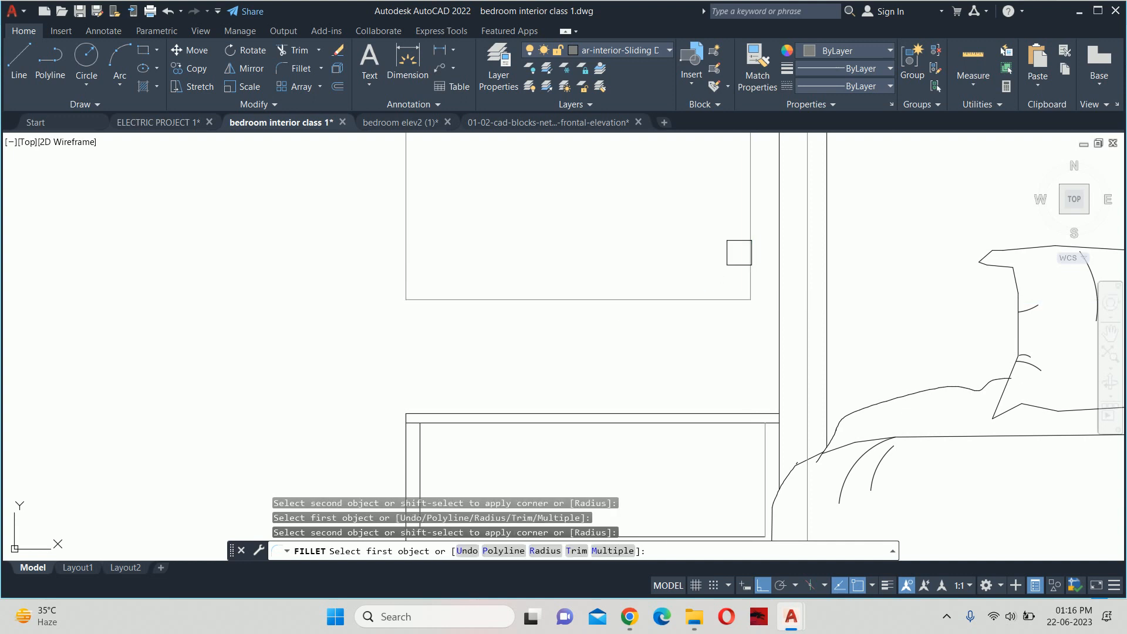
scroll(702, 252, down, 10)
key(Escape)
key(Escape)
key(Escape)
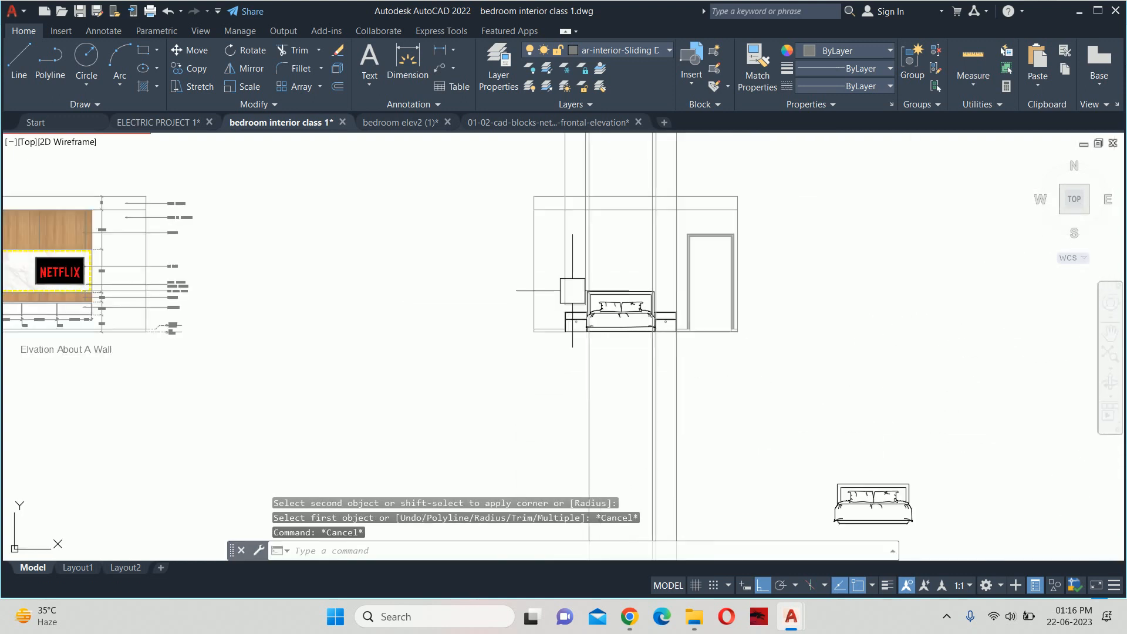
scroll(566, 294, up, 2)
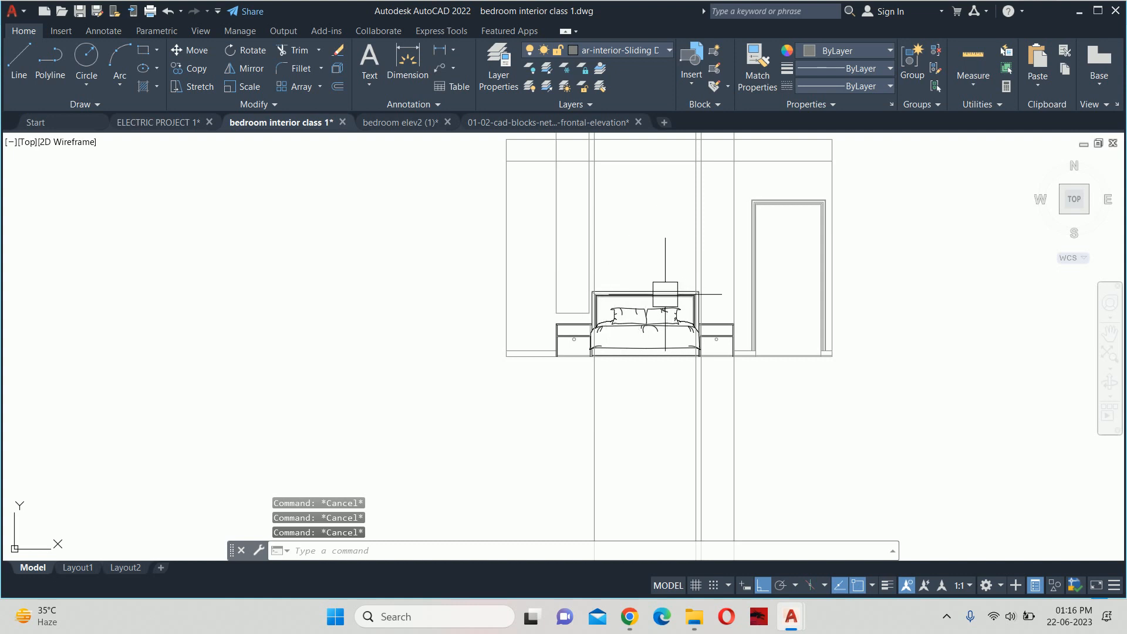
text(o)
key(Return)
text(4')
key(Return)
scroll(561, 322, up, 2)
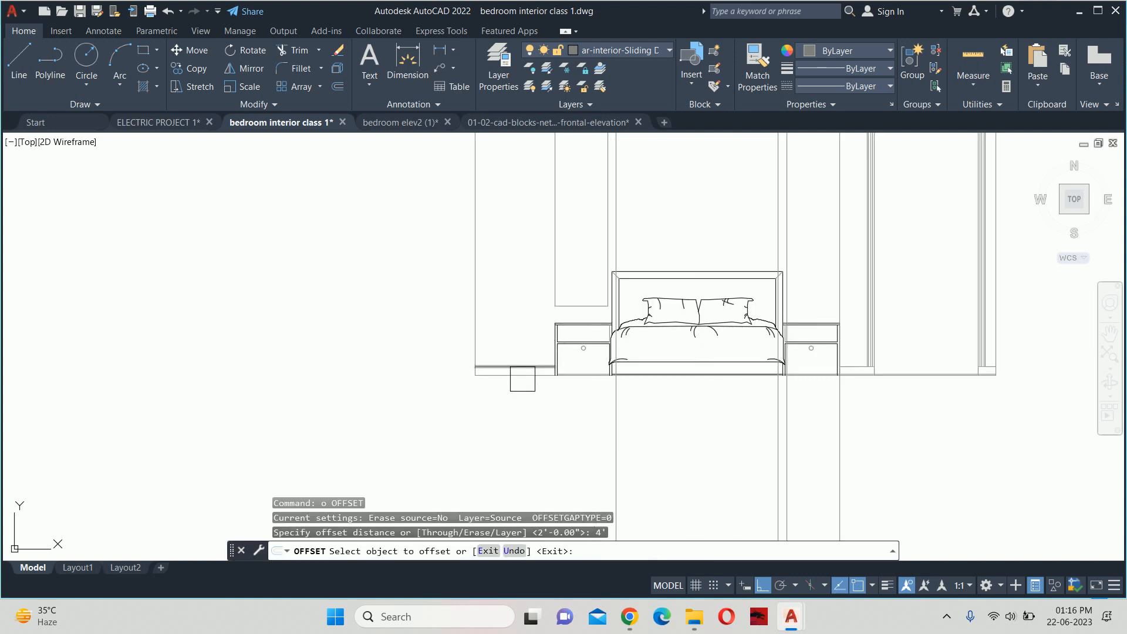
click(512, 374)
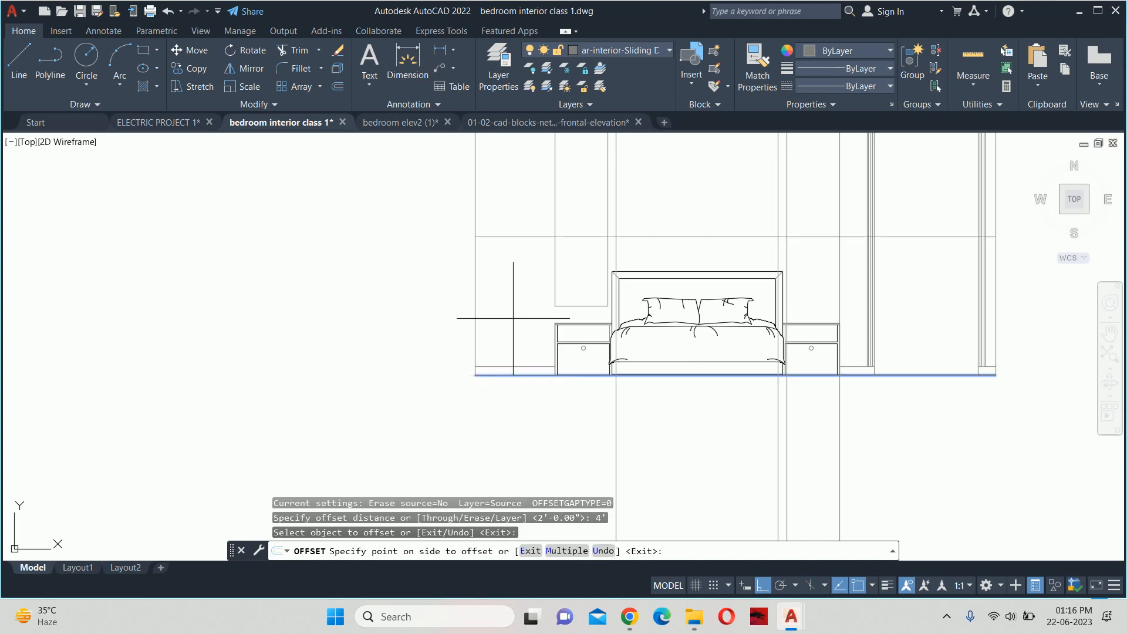
key(Escape)
Offset the floor line 3'6" upward for the bottom edge of the panel above the headboard
key(Return)
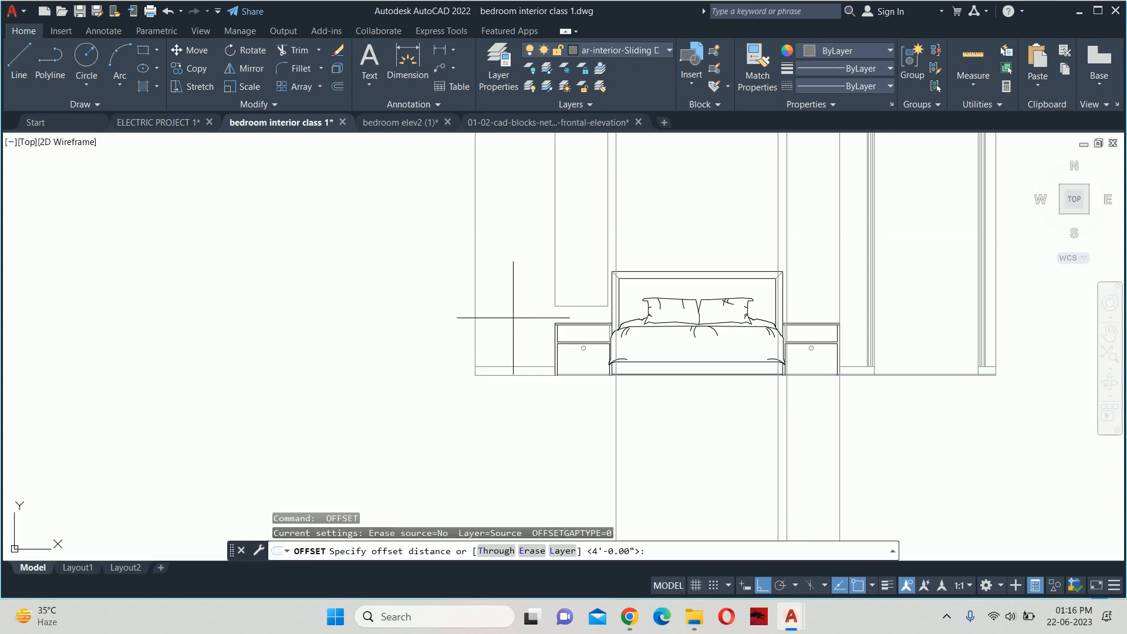
text(3'6)
key(Return)
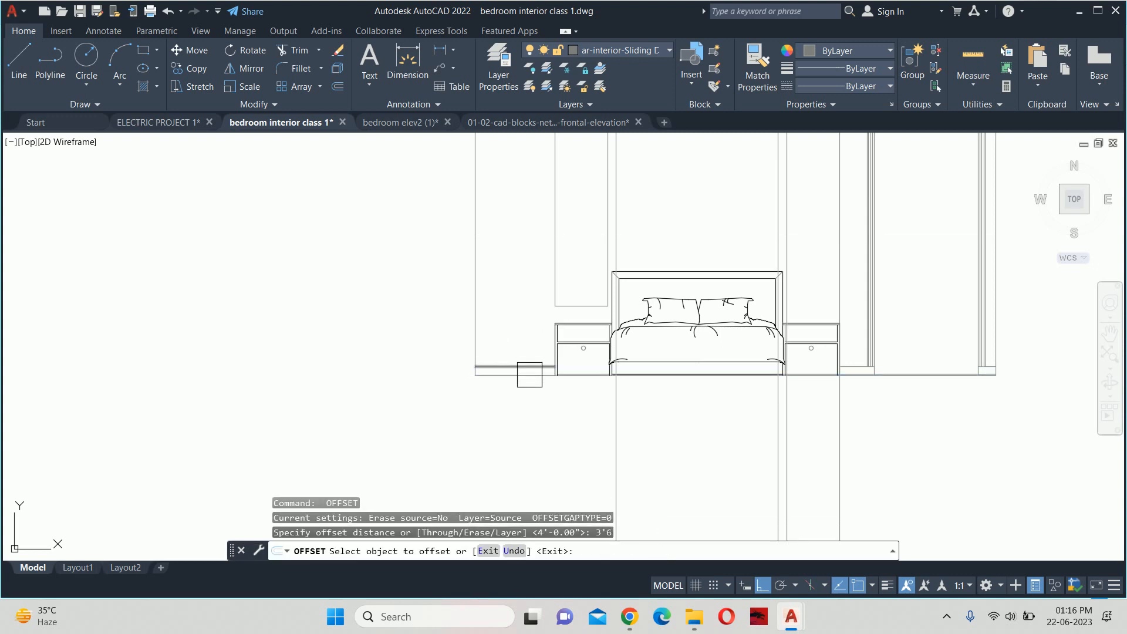
click(519, 373)
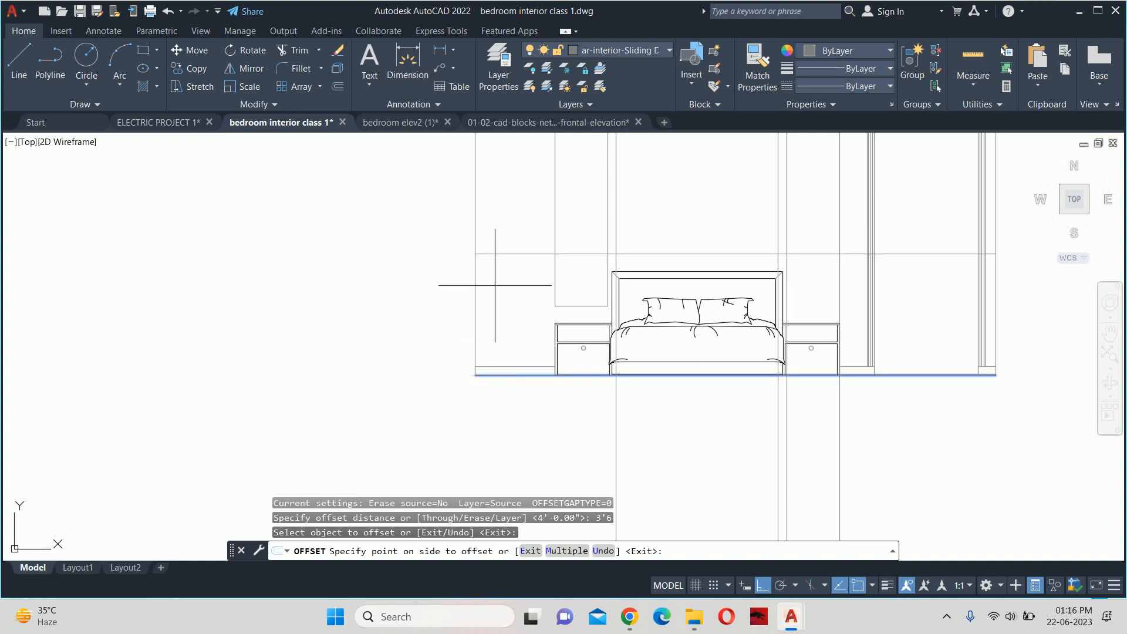
click(495, 285)
key(Escape)
key(Escape)
key(Escape)
key(Escape)
scroll(631, 235, up, 4)
mouse_move(651, 235)
middle_down()
mouse_move(491, 260)
mouse_move(493, 301)
middle_up()
scroll(491, 260, down, 4)
key(Return)
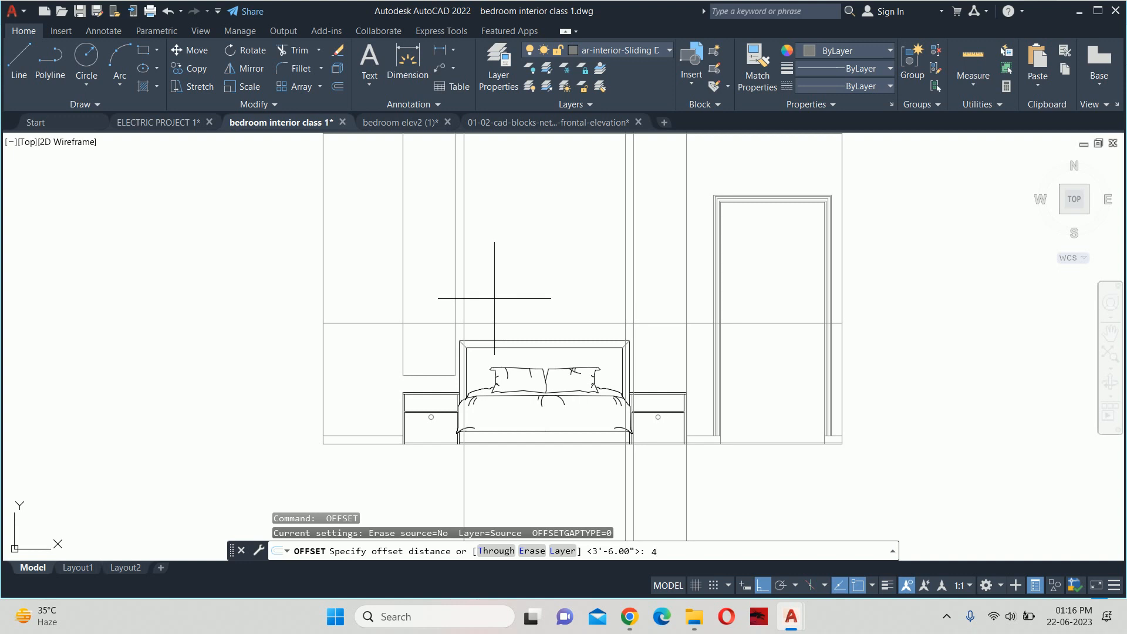
key(Escape)
key(Escape)
Draw a horizontal line about 10'-3" long from the door frame's upper left corner across the wall, past the left side panel
text(l)
key(Return)
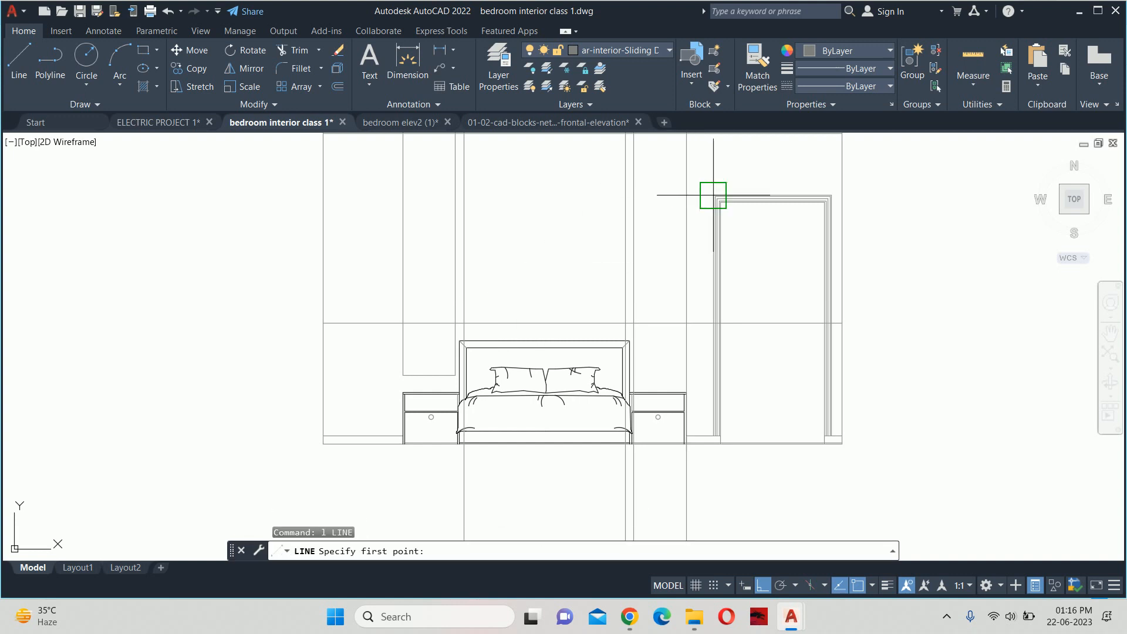
click(713, 195)
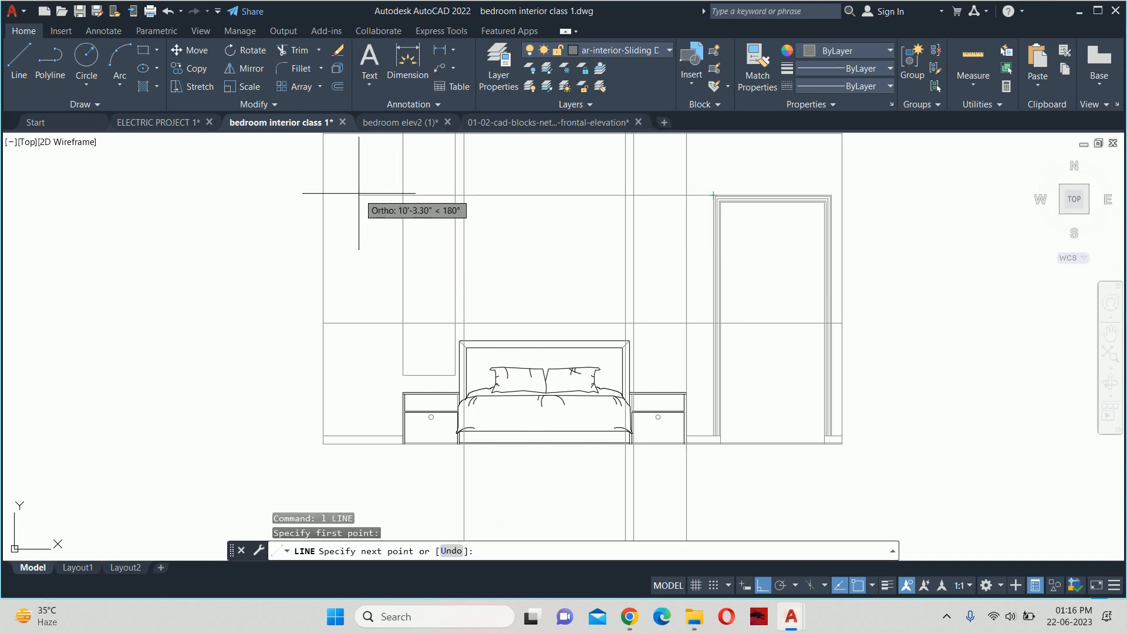
key(Escape)
key(Escape)
key(Escape)
Trim the vertical construction lines above the door-height line, along with that line's excess segments outside and between the panels
scroll(385, 247, up, 3)
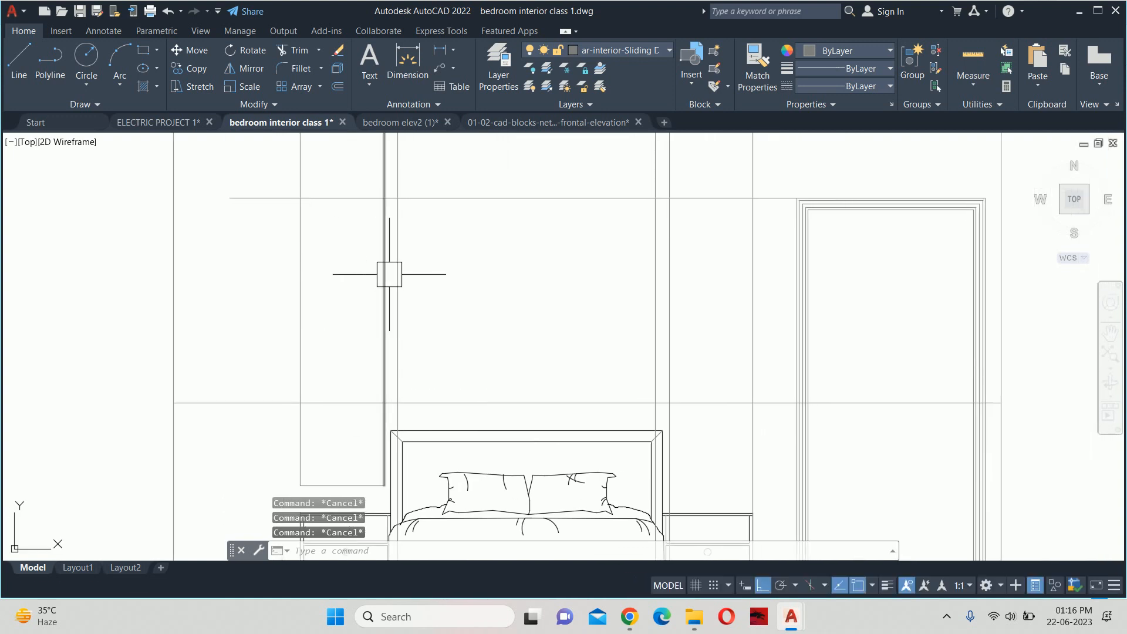
middle_drag(491, 315, 528, 287)
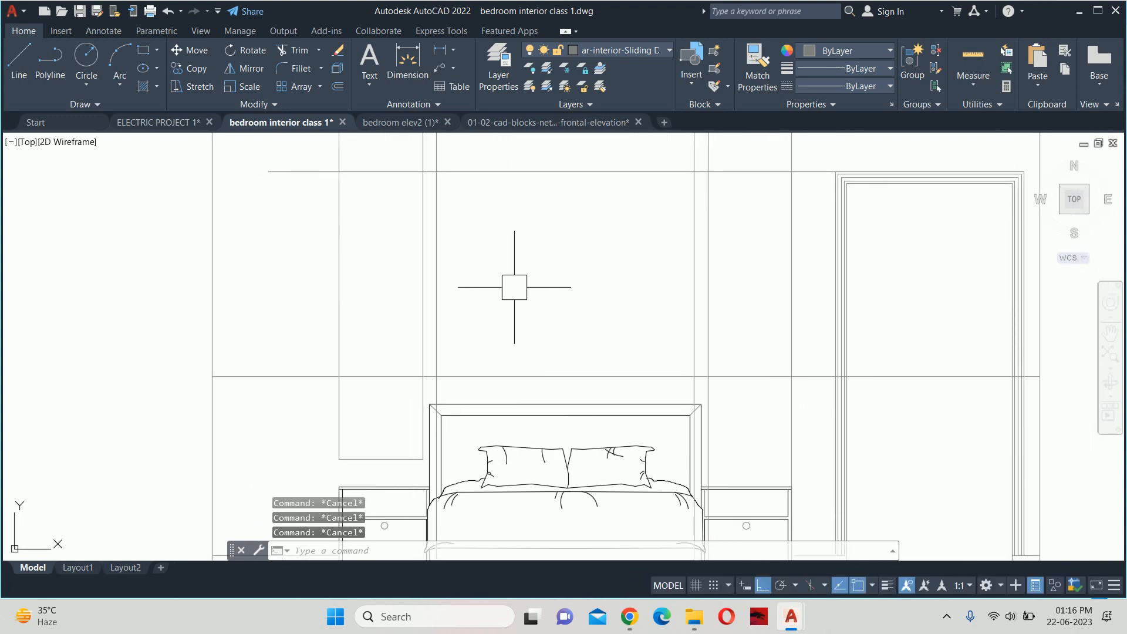
text(tr)
key(space)
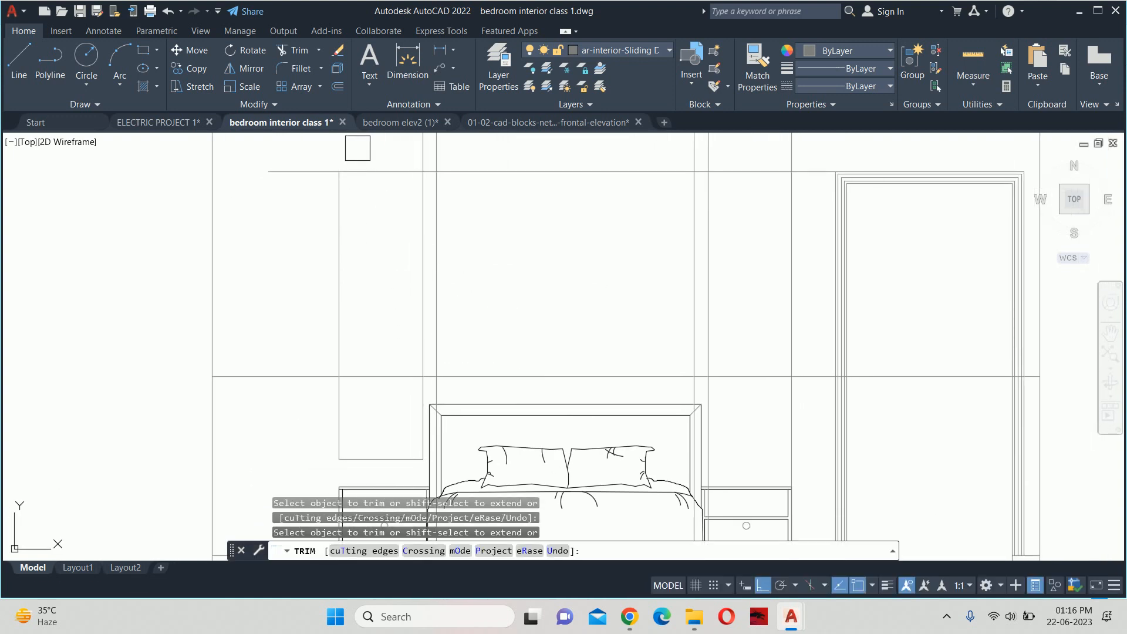
scroll(305, 169, up, 4)
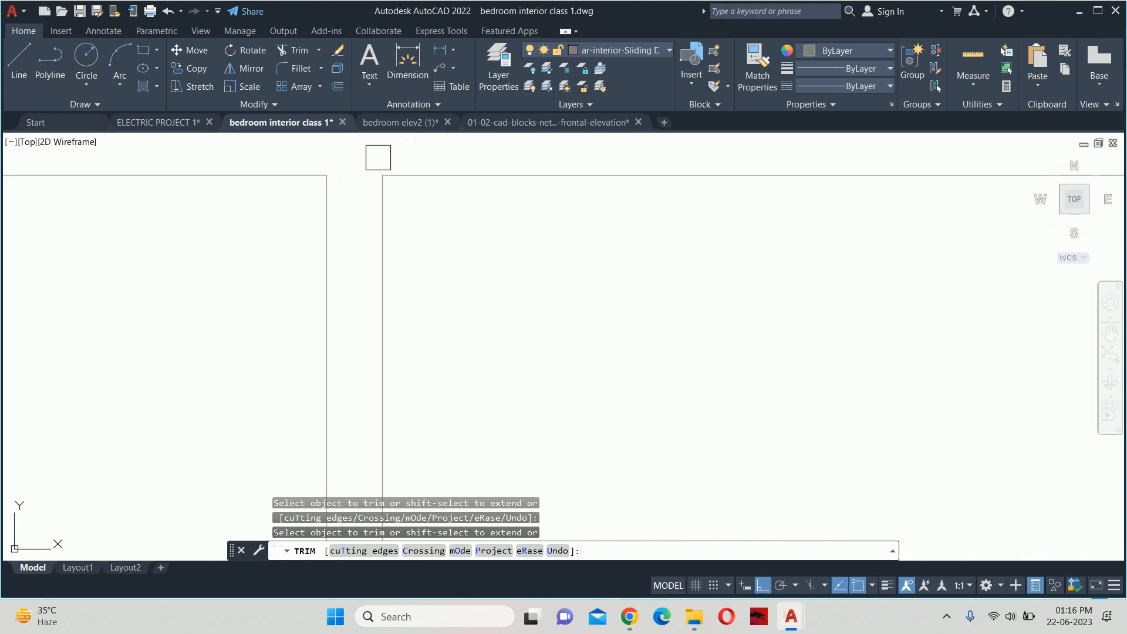
scroll(378, 157, down, 4)
mouse_move(437, 186)
middle_down()
mouse_move(403, 269)
mouse_move(261, 359)
middle_up()
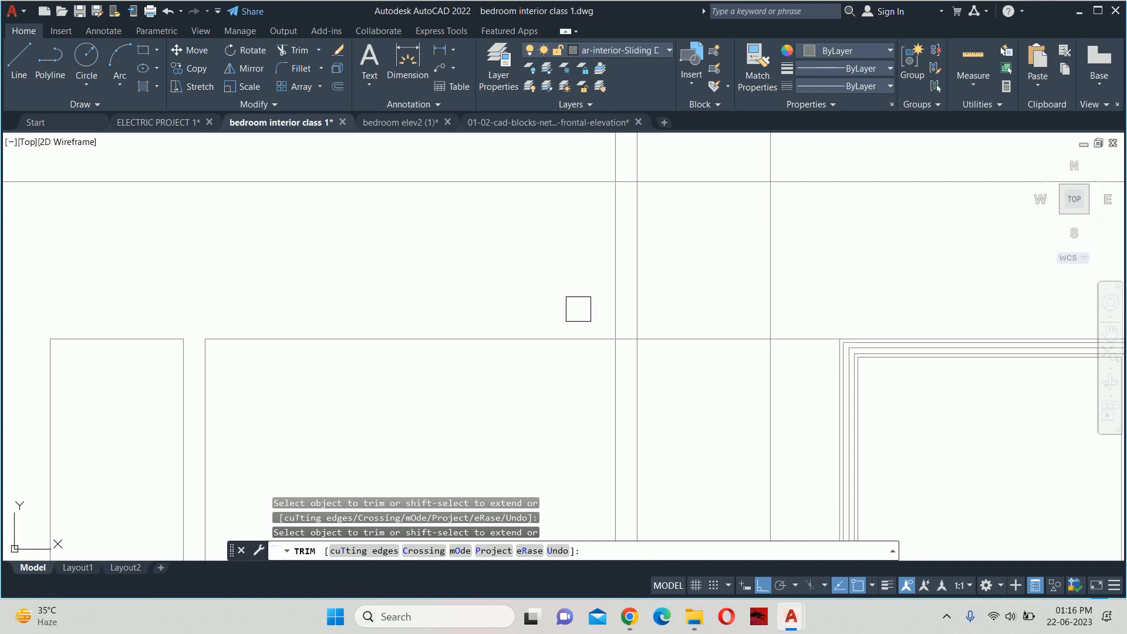
middle_drag(578, 308, 541, 184)
click(541, 184)
click(602, 172)
key(Return)
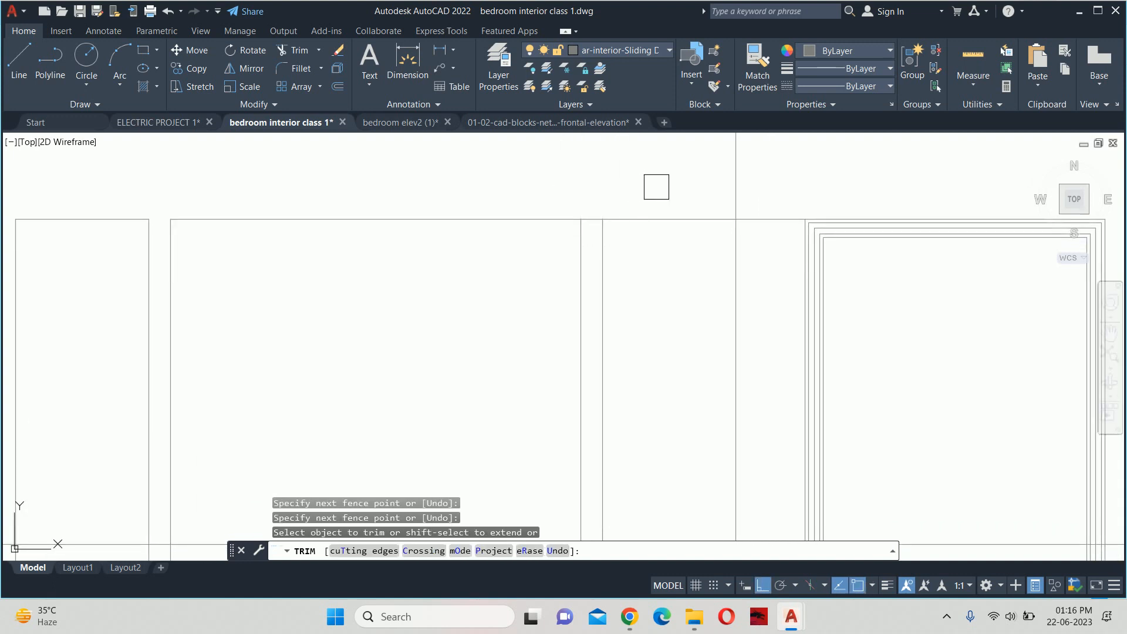
scroll(610, 210, down, 5)
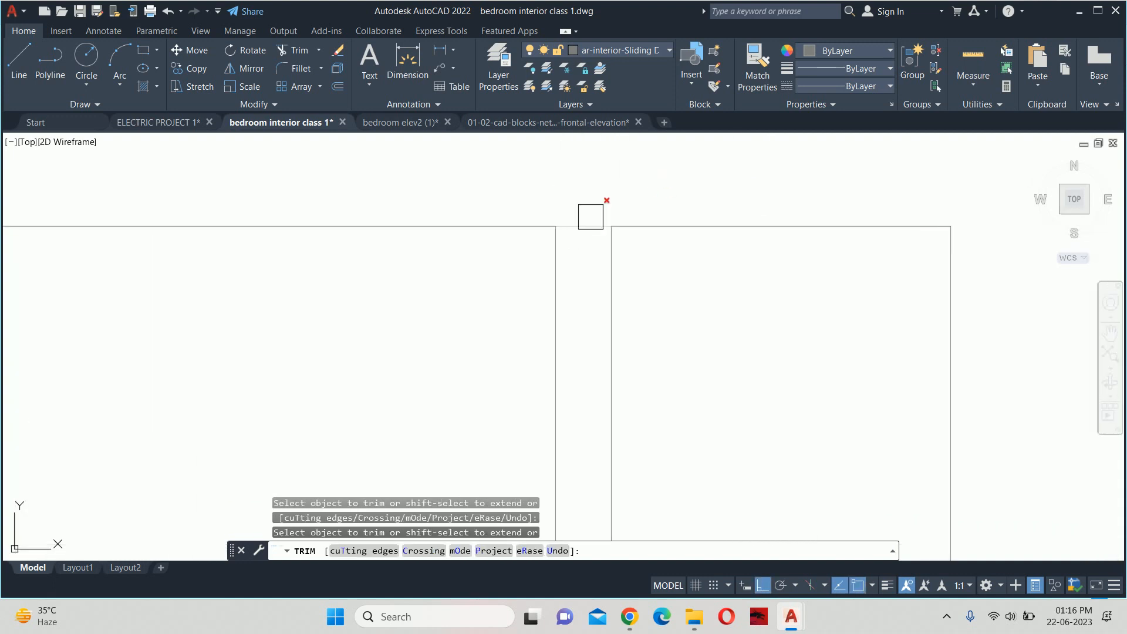
Trim the 3'6" line in the gaps beside the middle panel and cut off that panel's vertical lines below it
scroll(603, 233, up, 6)
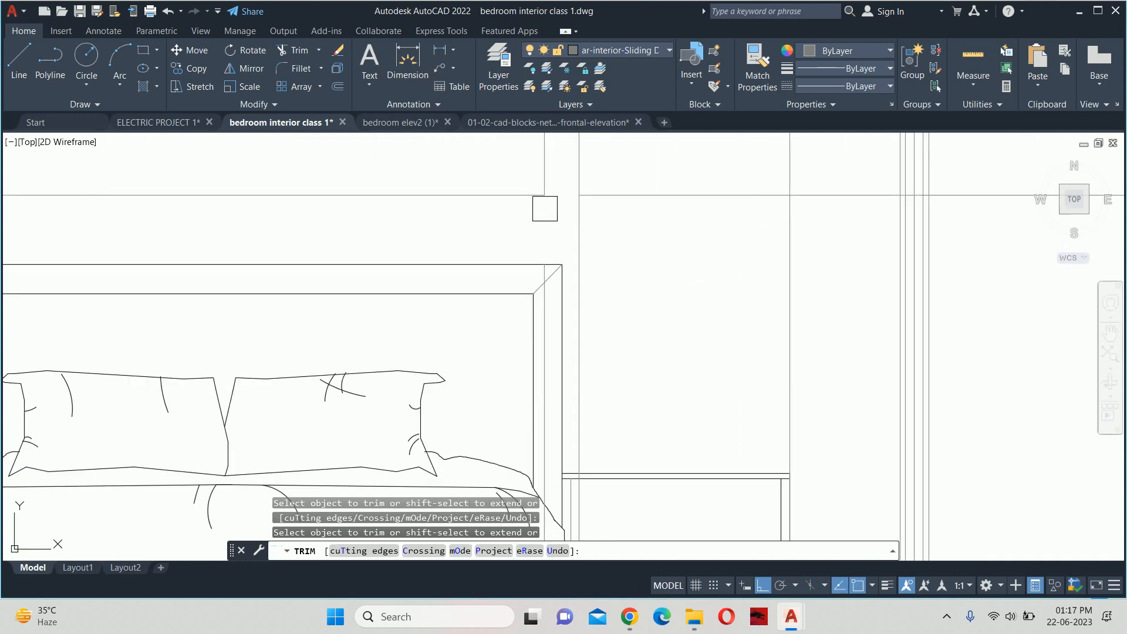
scroll(651, 365, down, 2)
scroll(808, 372, up, 5)
click(766, 342)
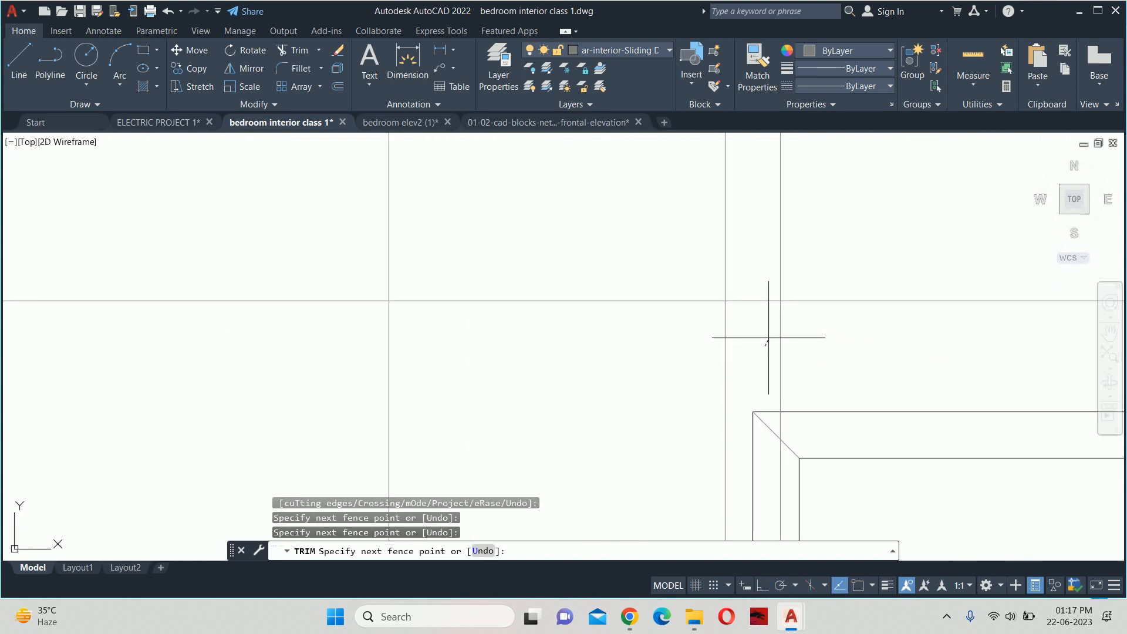
key(Return)
key(Return)
scroll(671, 306, down, 3)
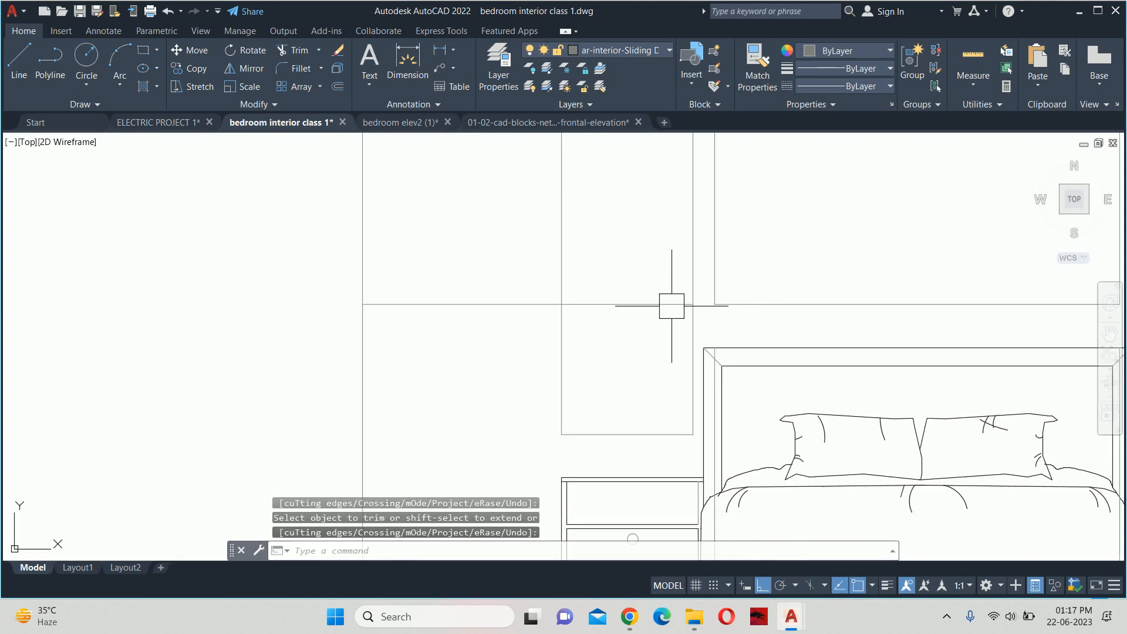
Erase the leftover pieces of the 3'6" line on both sides of the middle panel
click(693, 305)
middle_drag(942, 328, 117, 366)
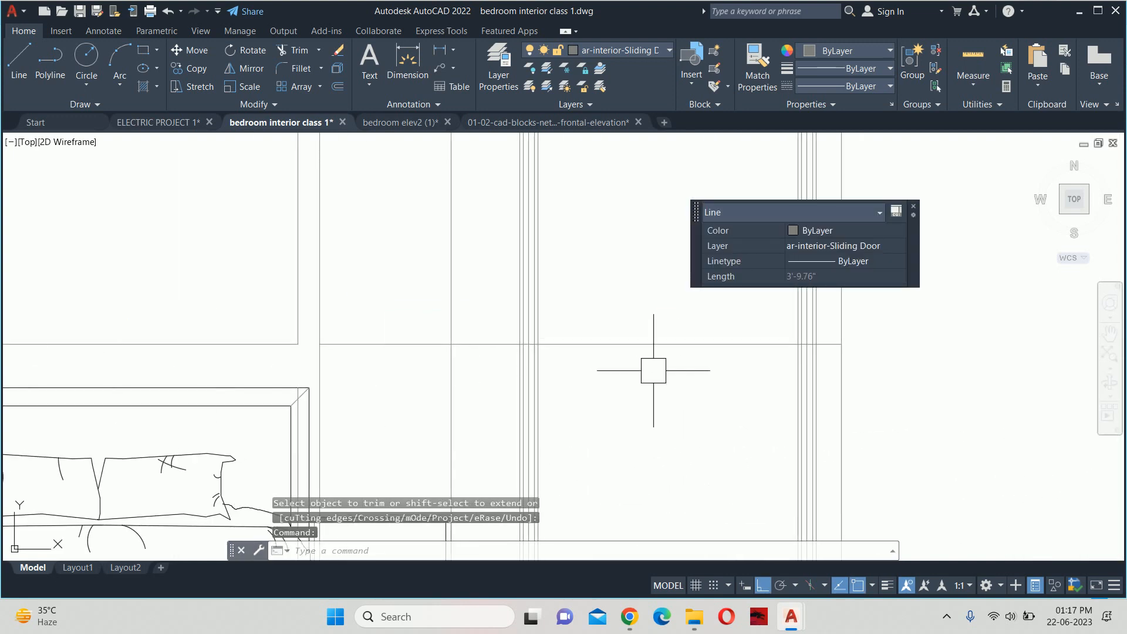
click(680, 344)
scroll(674, 336, down, 3)
key(Delete)
scroll(574, 414, up, 4)
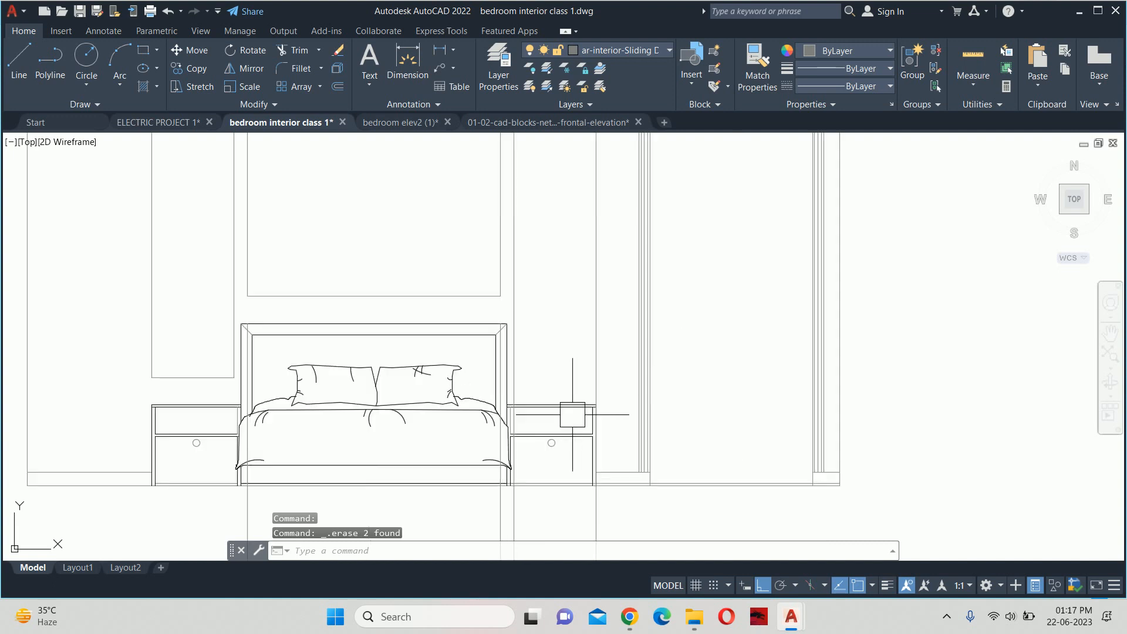
key(Escape)
key(Escape)
scroll(517, 408, down, 4)
middle_drag(504, 400, 520, 401)
key(Escape)
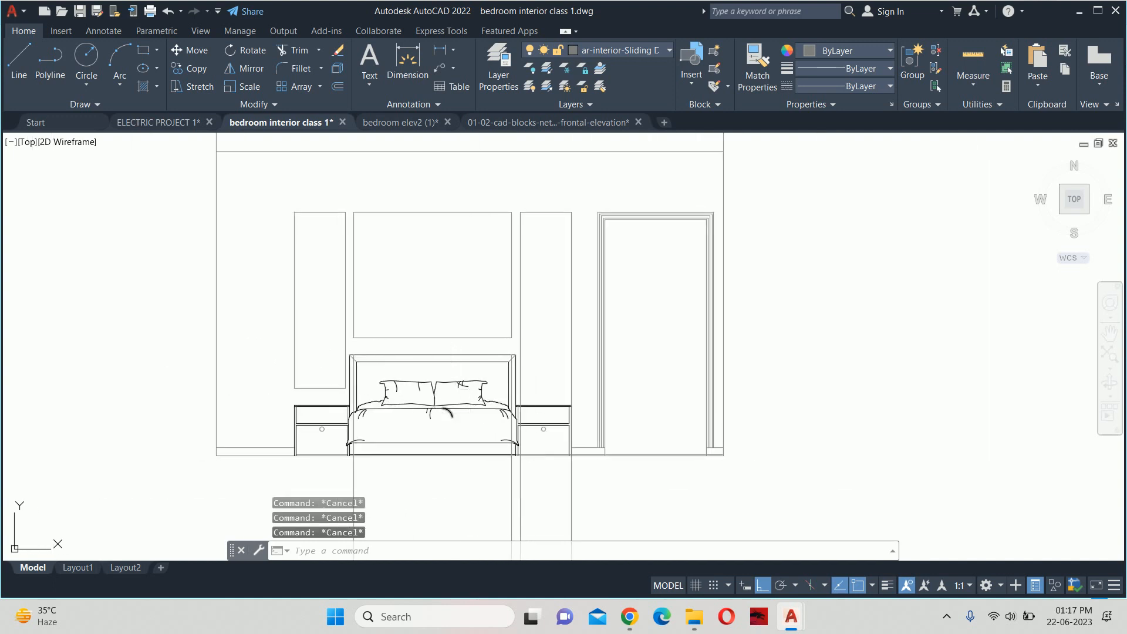
Mirror the left panel's bottom edge about the middle panel's vertical centreline, keeping the original, to close off the right panel
text(mi)
key(Return)
click(328, 387)
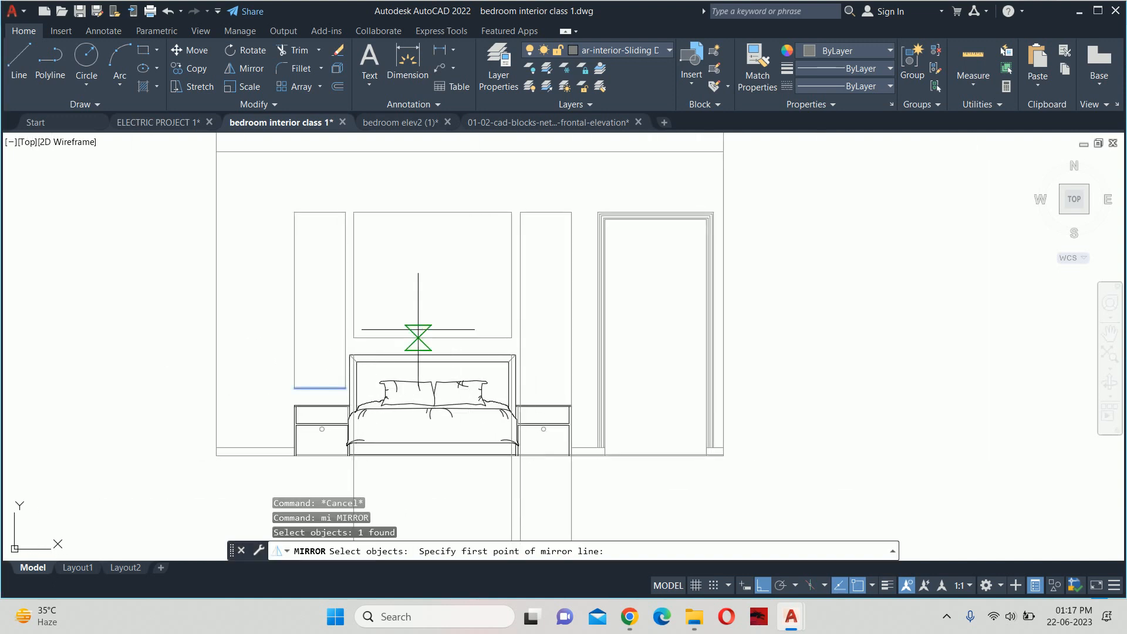
click(432, 337)
click(433, 282)
key(Escape)
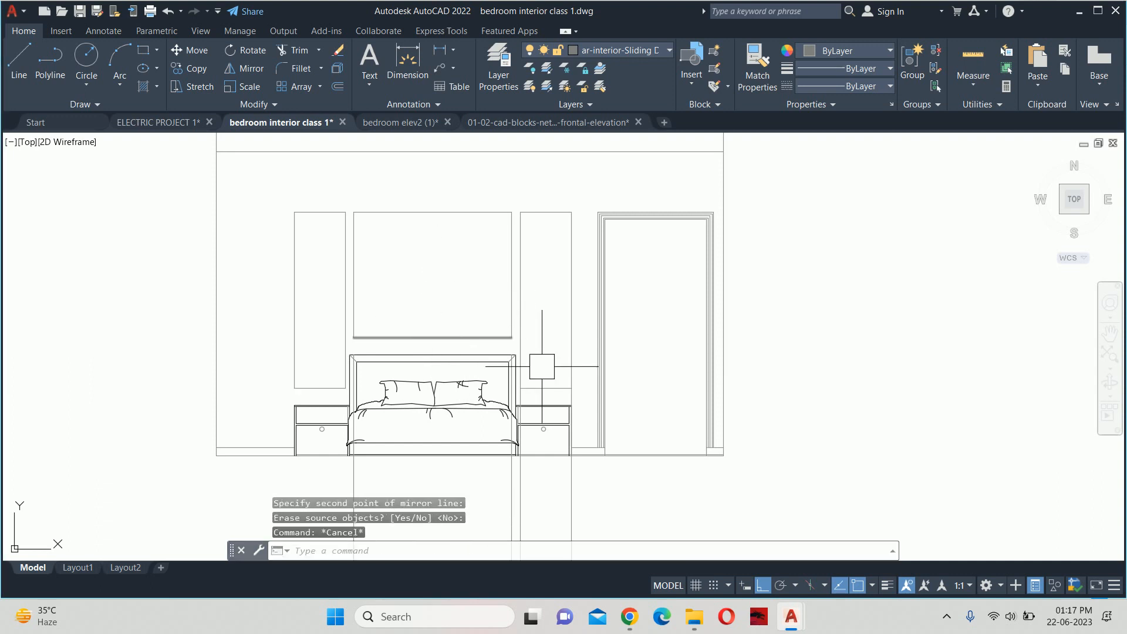
Trim the right panel's vertical lines below its new bottom edge
scroll(542, 366, up, 5)
text(tr)
key(Return)
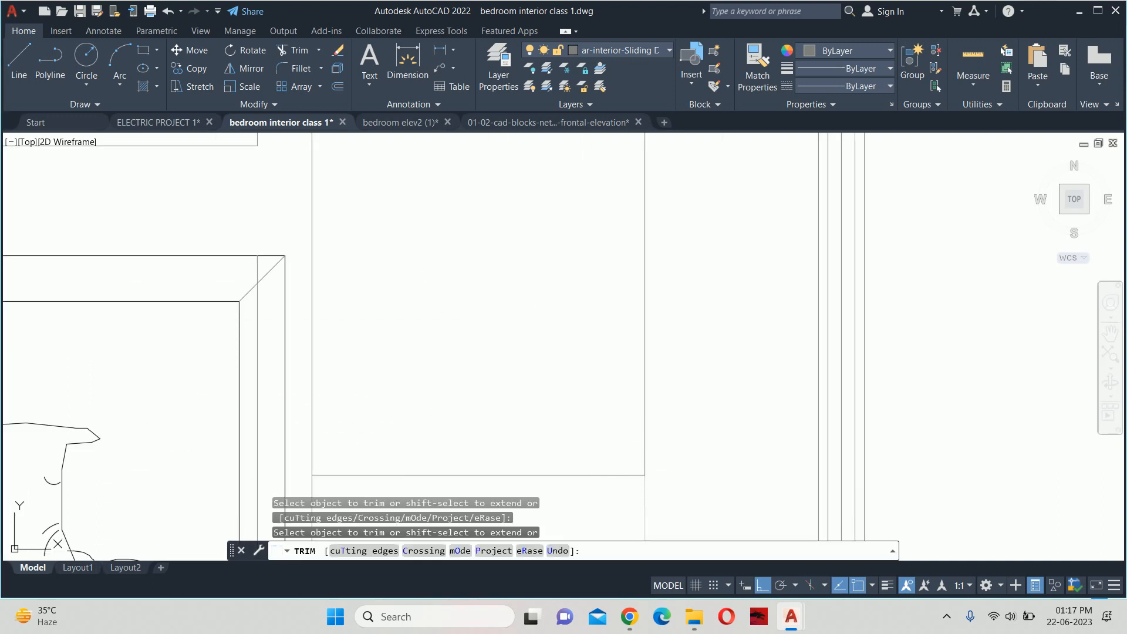
middle_drag(515, 428, 957, 437)
scroll(738, 368, down, 5)
key(Escape)
key(Escape)
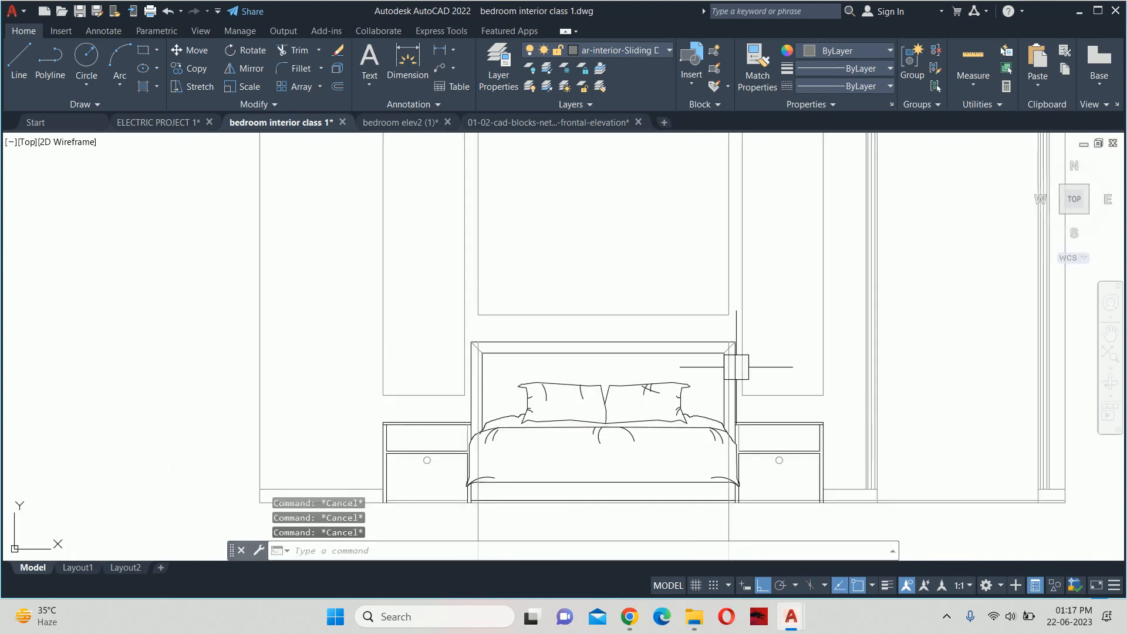
Erase the two leftover vertical construction lines running behind the bed and below the floor under the middle panel
scroll(722, 372, up, 6)
click(676, 383)
scroll(676, 382, down, 5)
key(Delete)
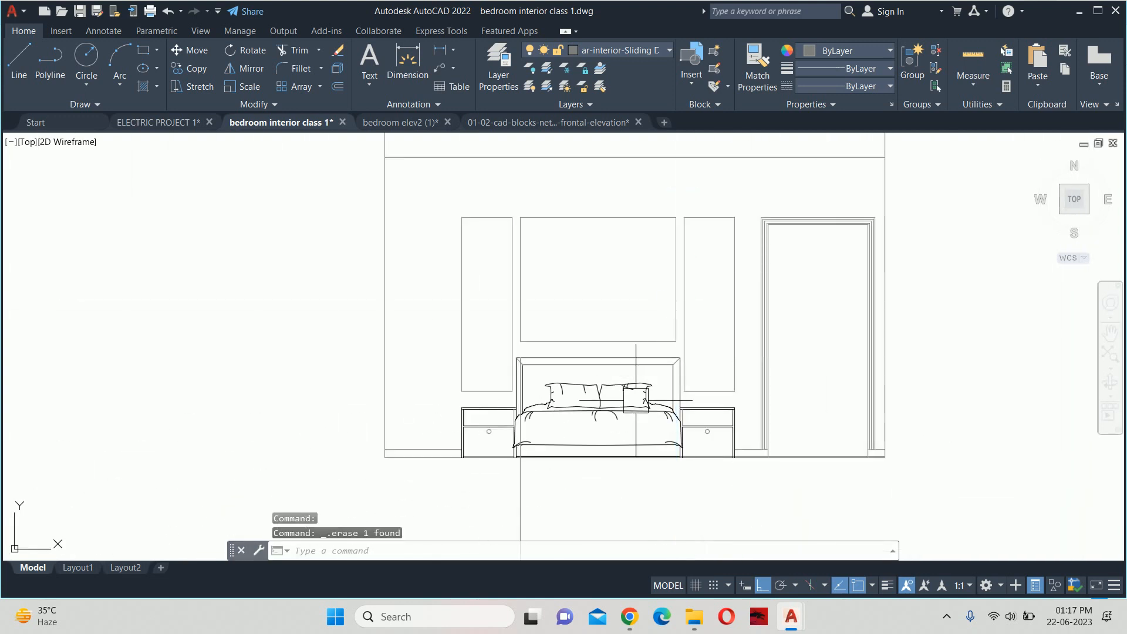
scroll(649, 376, down, 3)
click(586, 435)
key(Escape)
scroll(634, 377, up, 6)
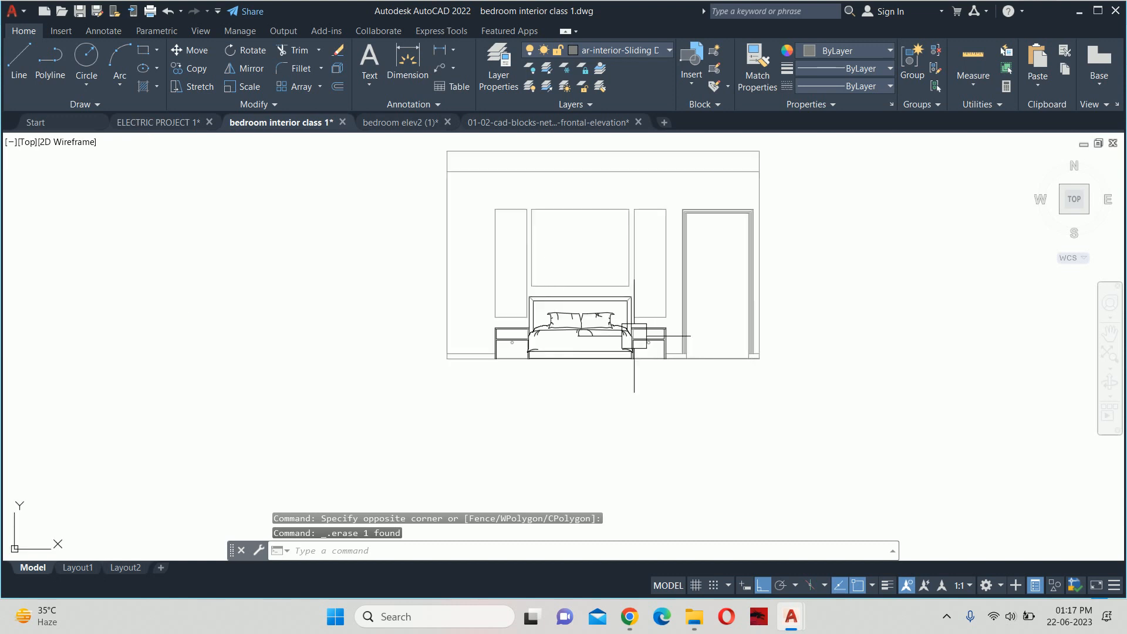
key(Escape)
middle_drag(687, 289, 676, 395)
scroll(691, 289, down, 3)
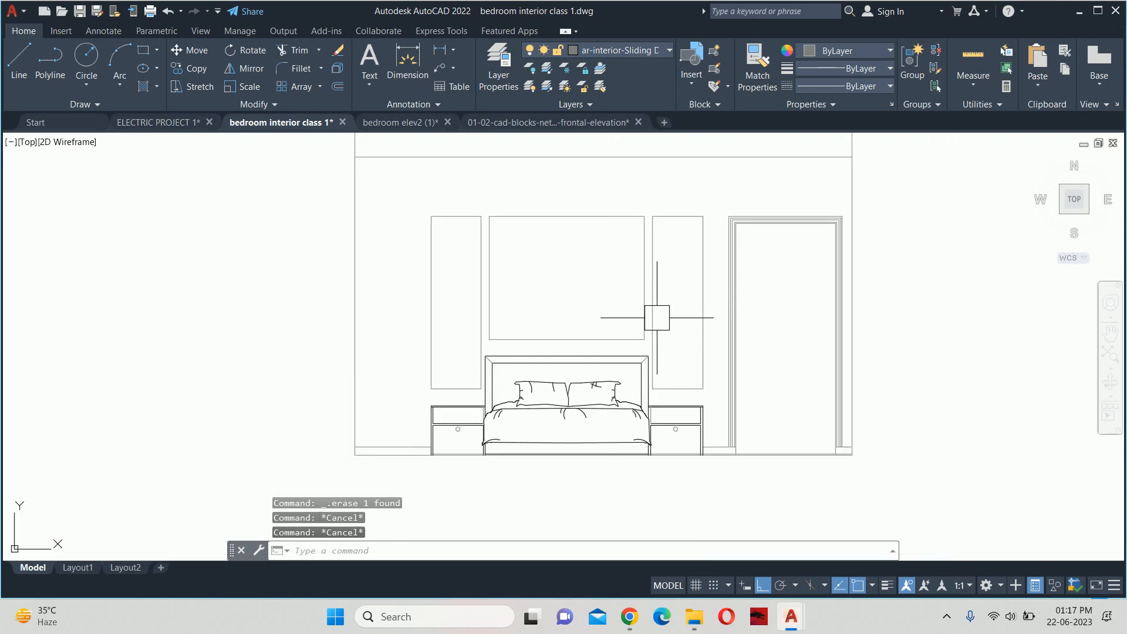
key(Escape)
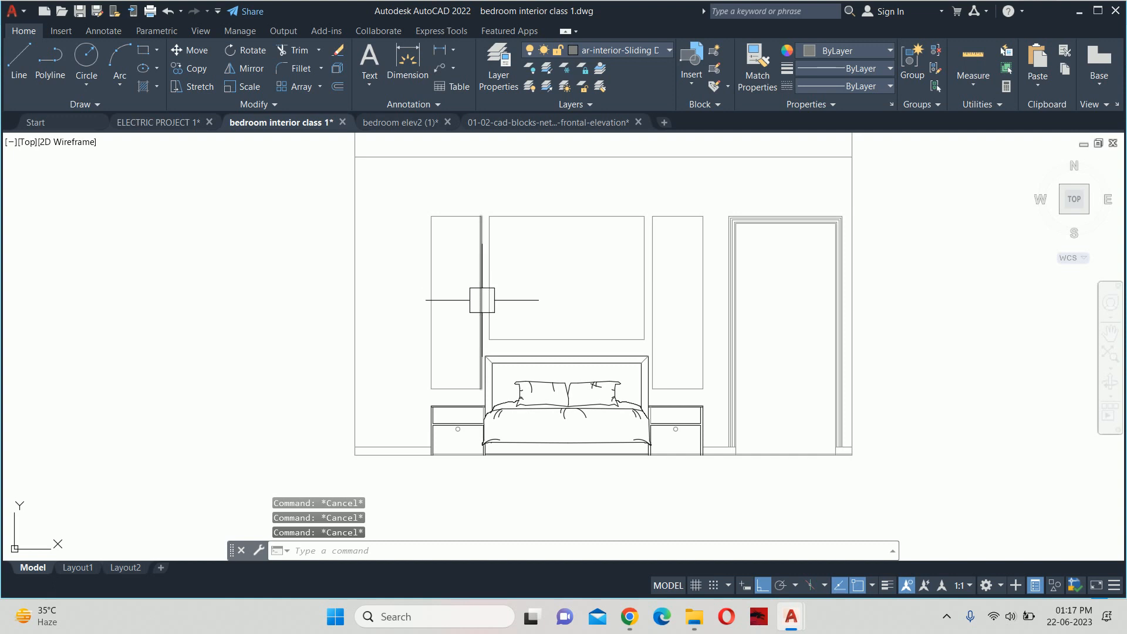
Join the edge lines of the left, right and middle wall panels into polylines, leaving out the headboard outline
key(Return)
click(480, 379)
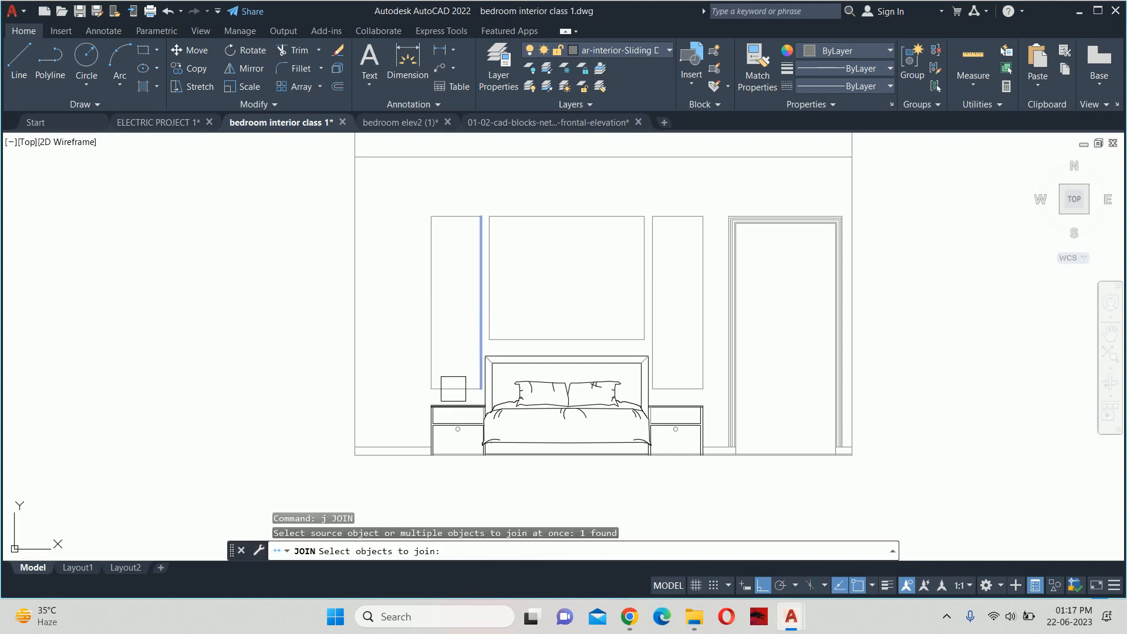
click(453, 388)
click(436, 351)
click(472, 218)
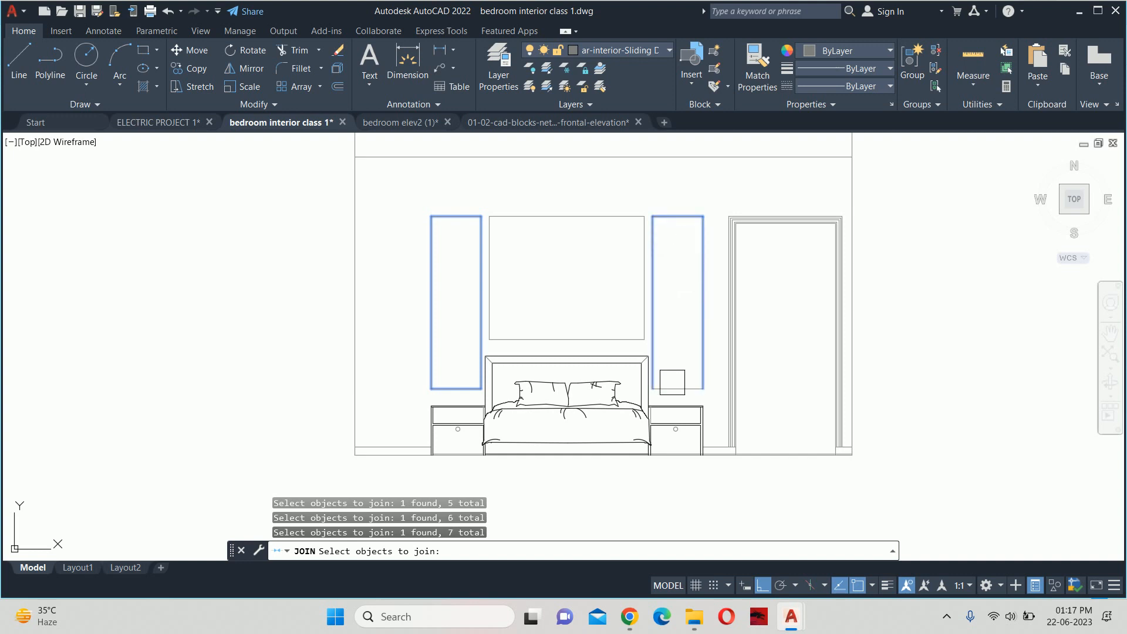
click(622, 346)
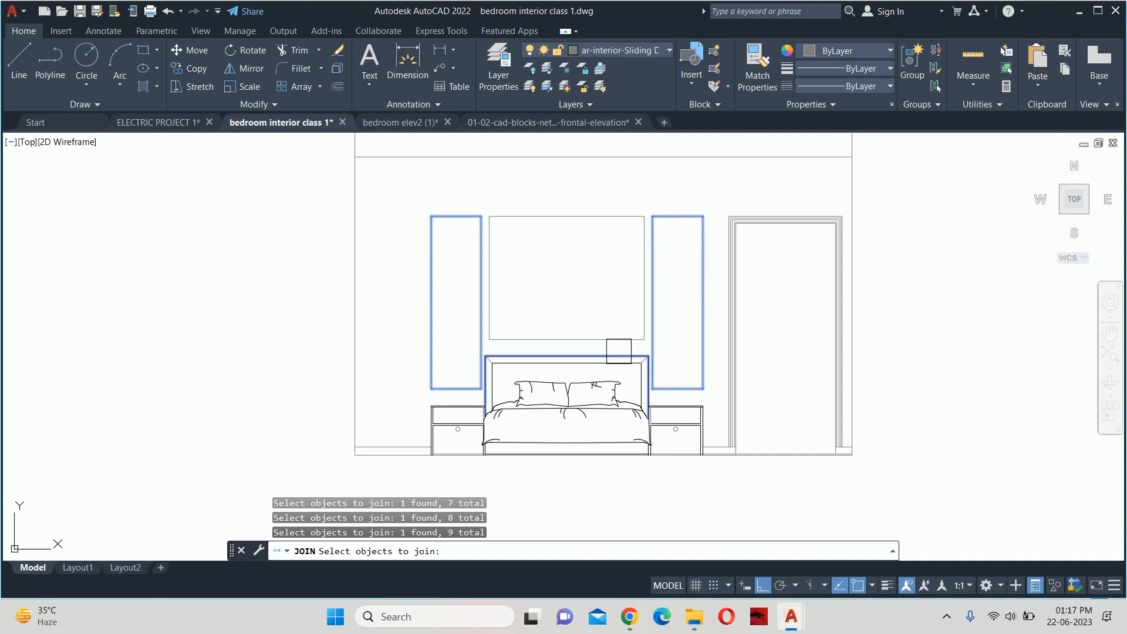
click(619, 351)
scroll(619, 351, up, 4)
click(614, 354)
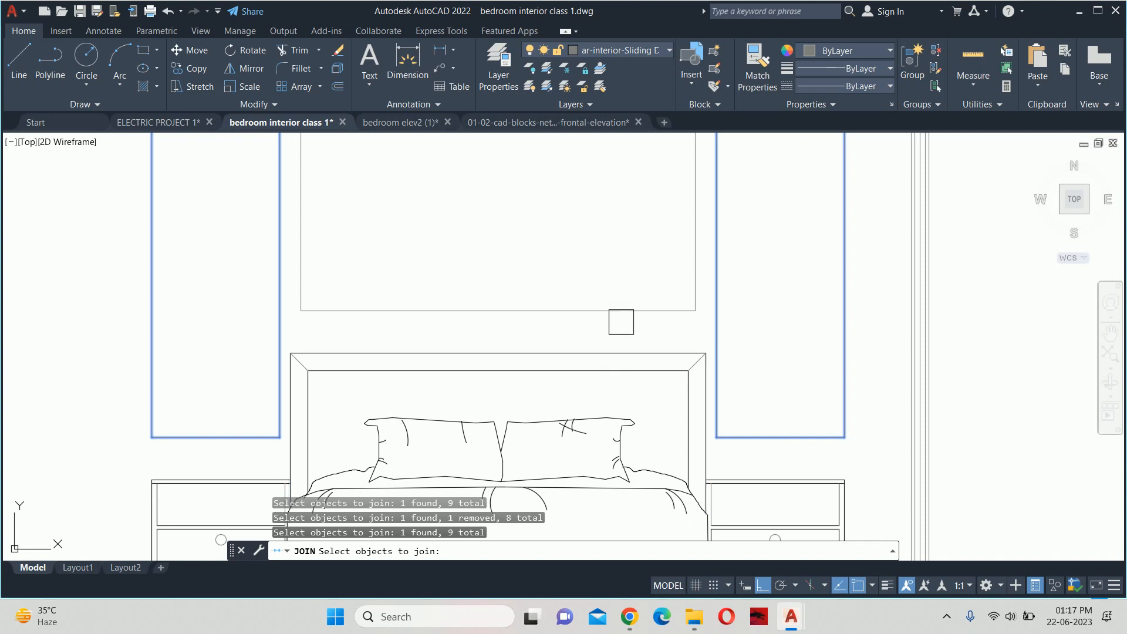
scroll(688, 280, down, 4)
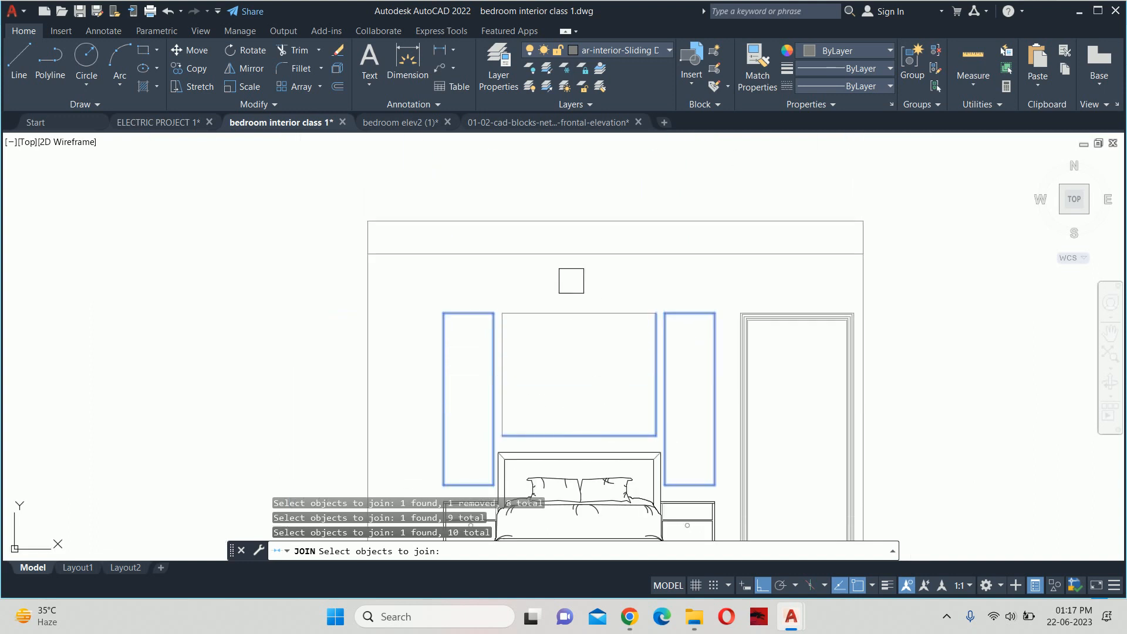
click(558, 301)
key(Return)
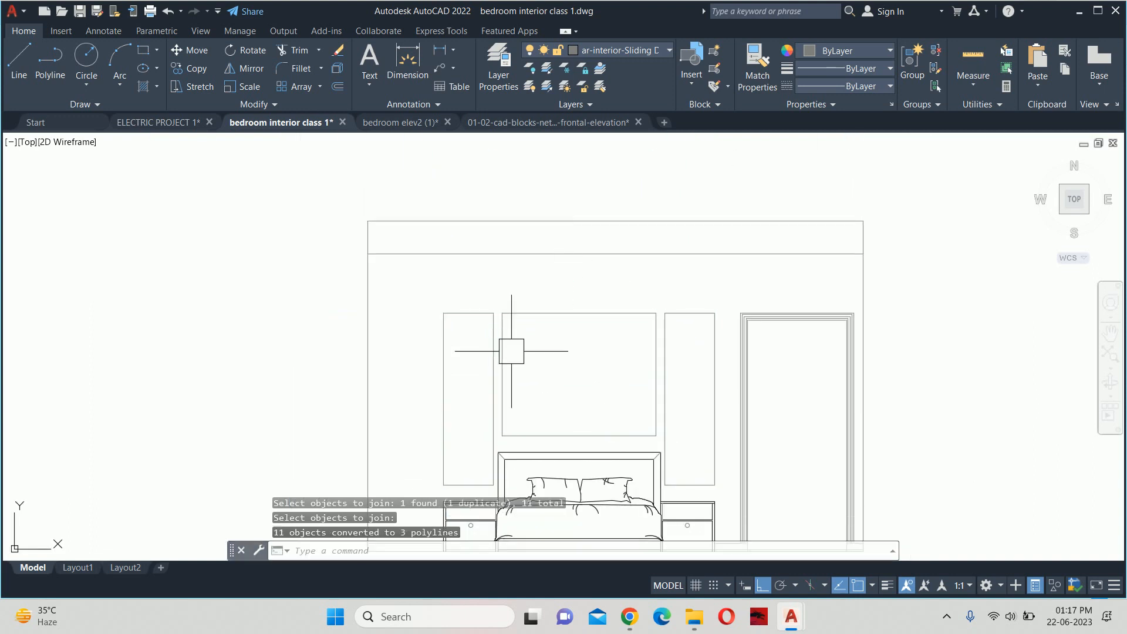
Join the middle panel's separate left edge to the rest of its outline to make one closed polyline
key(Return)
click(531, 320)
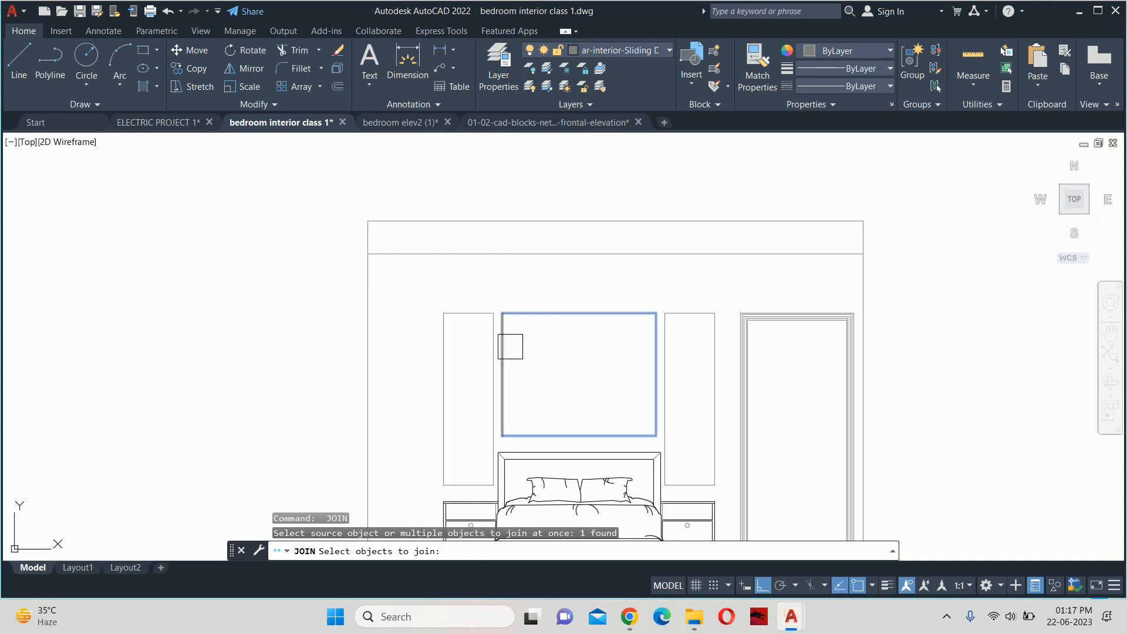
key(Return)
key(Escape)
key(Escape)
middle_drag(575, 332, 604, 275)
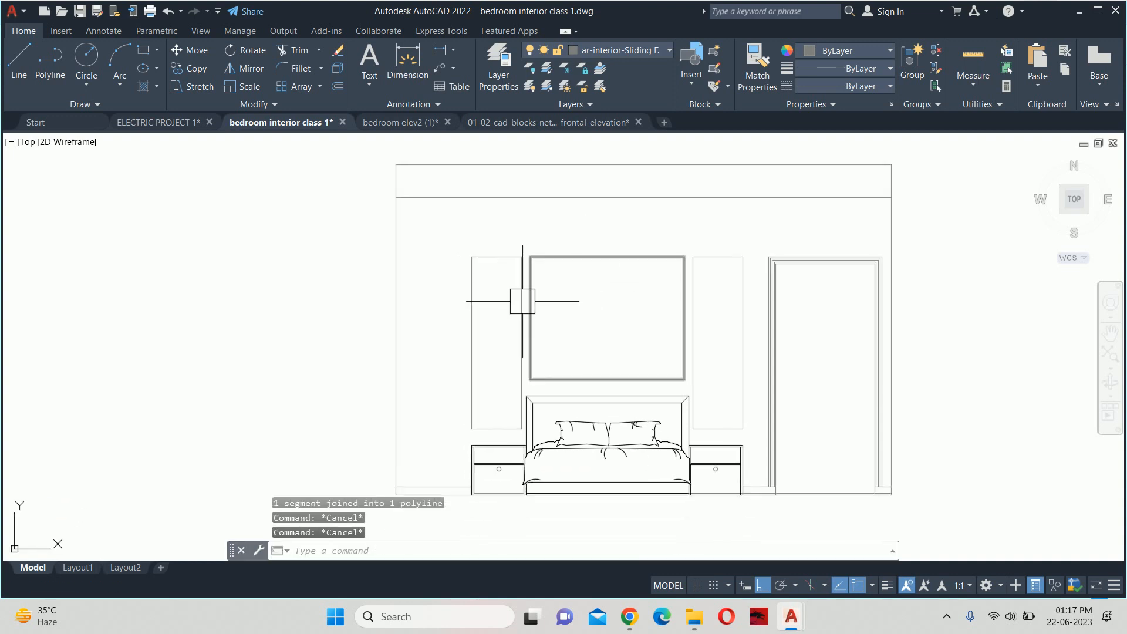
Stretch the left panel's right edge 0.5" inward, away from the middle panel
click(522, 301)
scroll(522, 302, up, 10)
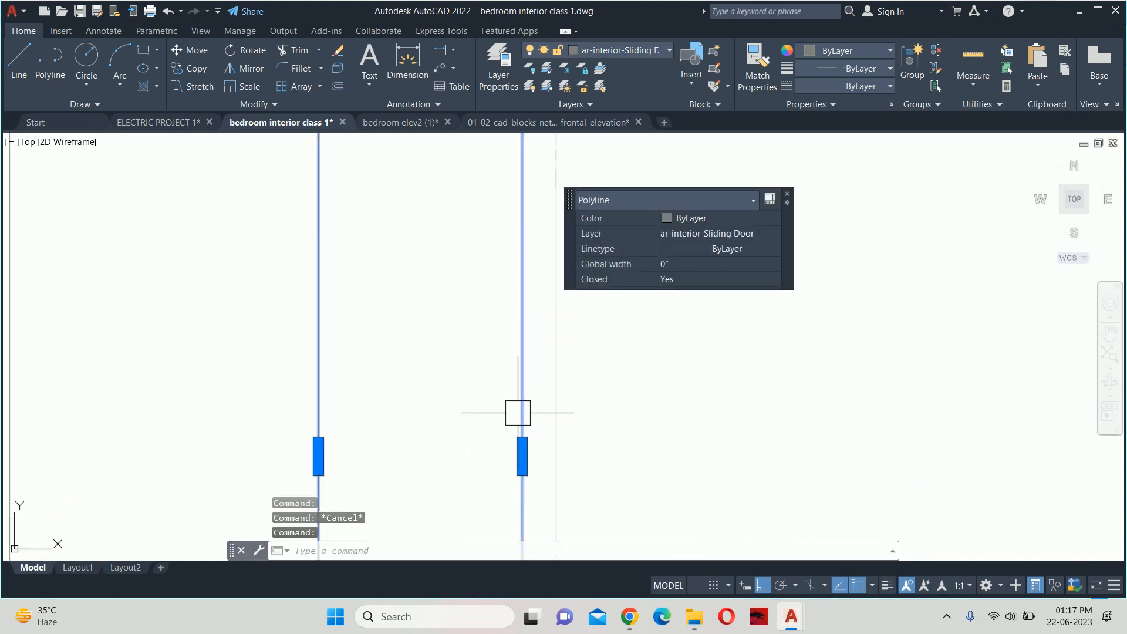
click(522, 456)
text(.5)
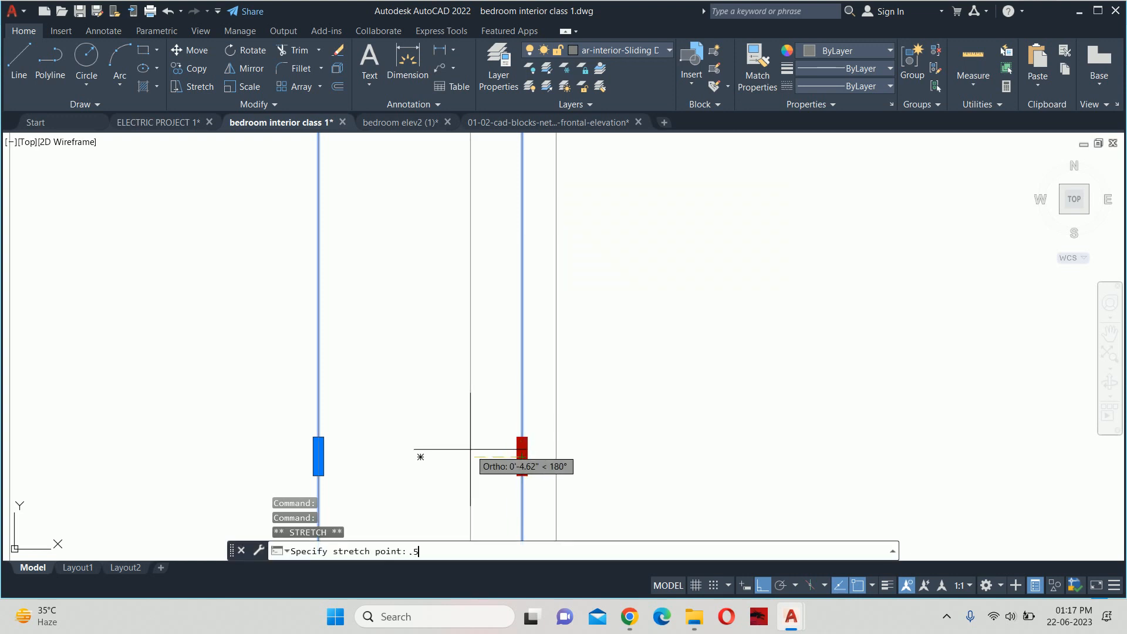
key(Return)
key(Escape)
Stretch the middle panel's left edge 0.5" inward, away from the left panel
click(556, 355)
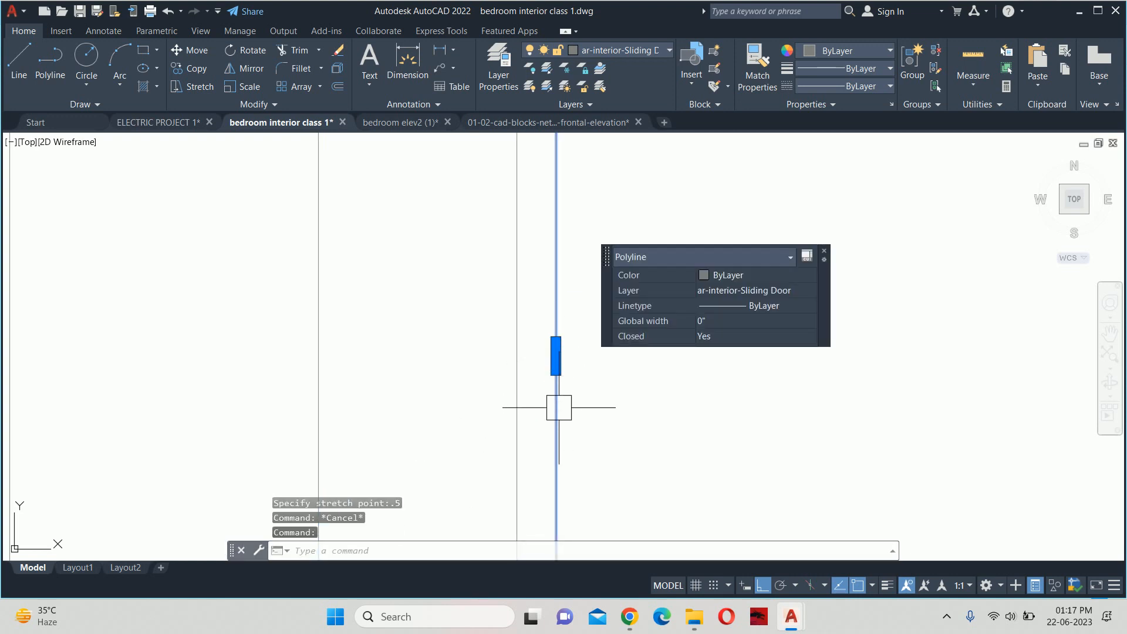
click(556, 355)
text(.)
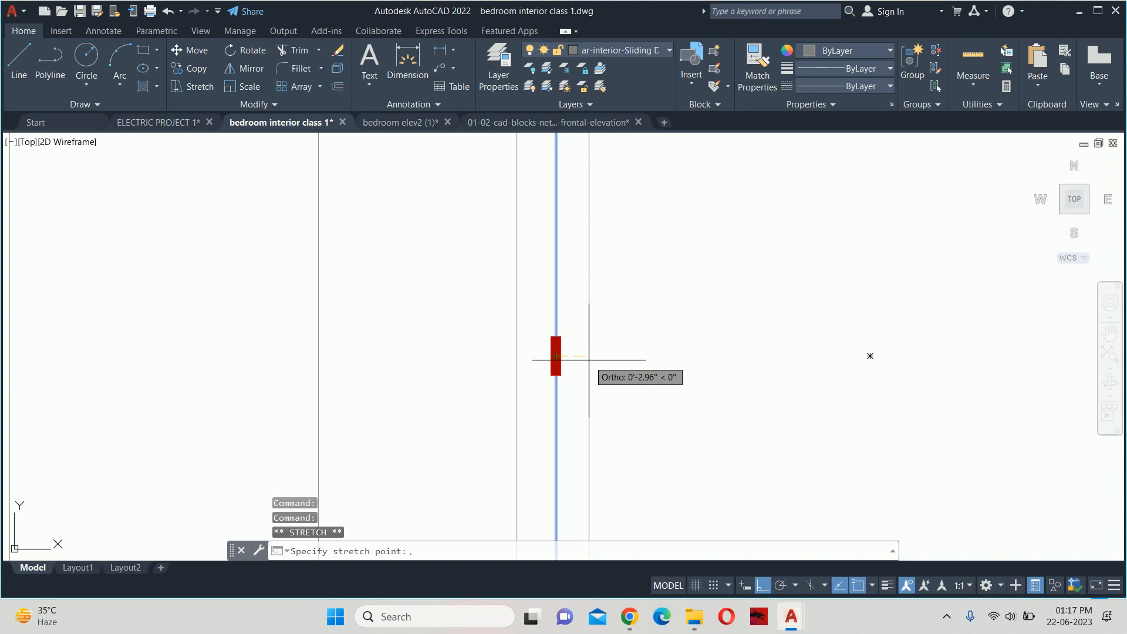
text(5)
key(Return)
key(Escape)
key(Escape)
scroll(588, 360, down, 8)
middle_drag(570, 348, 564, 356)
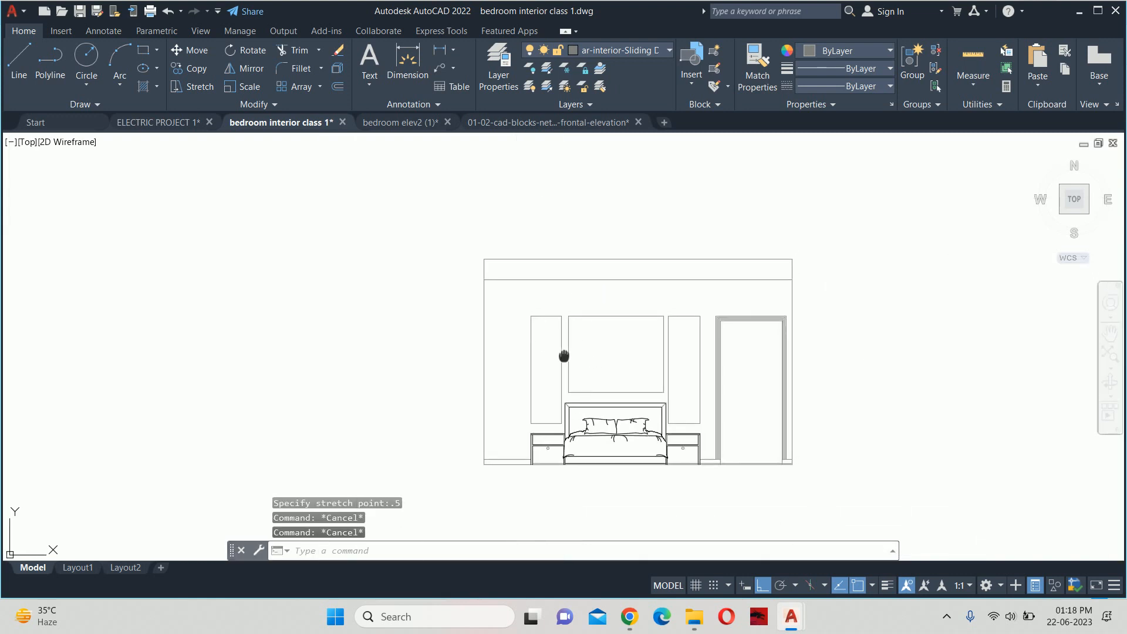
Stretch the middle panel's right edge 0.5" inward, away from the right panel
scroll(563, 356, up, 3)
click(619, 335)
scroll(622, 339, up, 3)
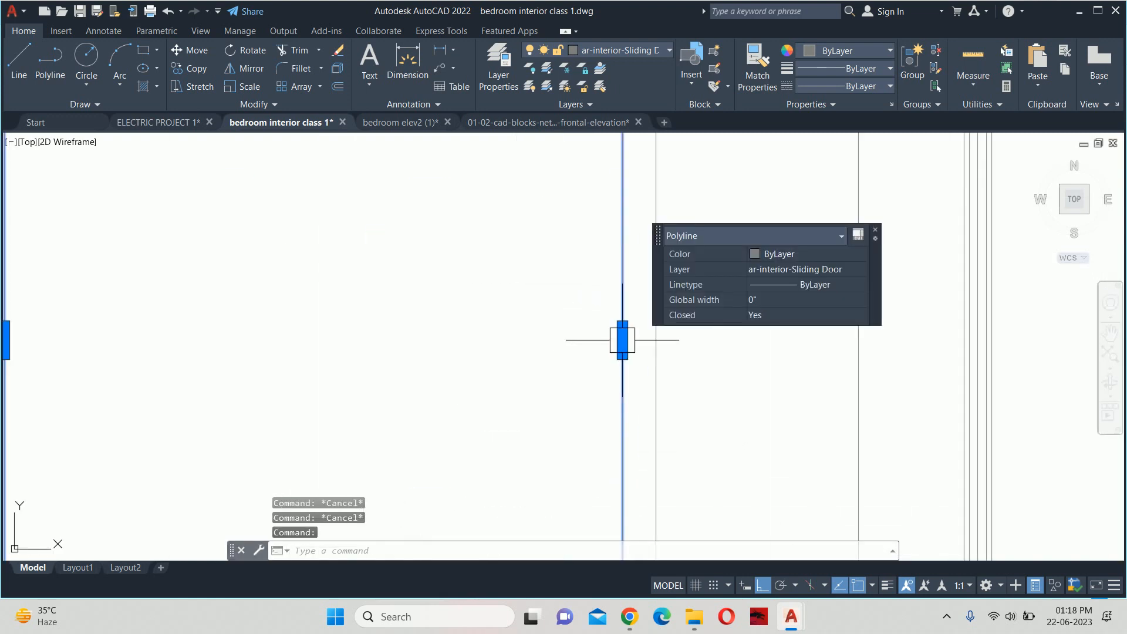
click(622, 340)
text(.5)
key(Return)
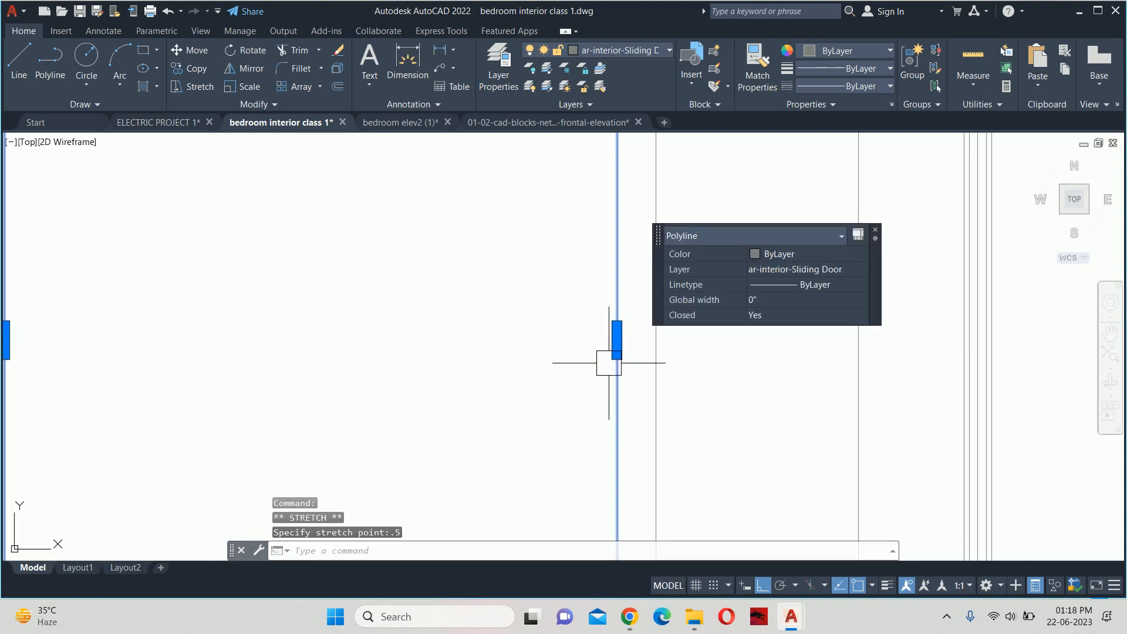
key(Escape)
Stretch the right panel's left edge 0.5" inward, away from the middle panel
click(655, 348)
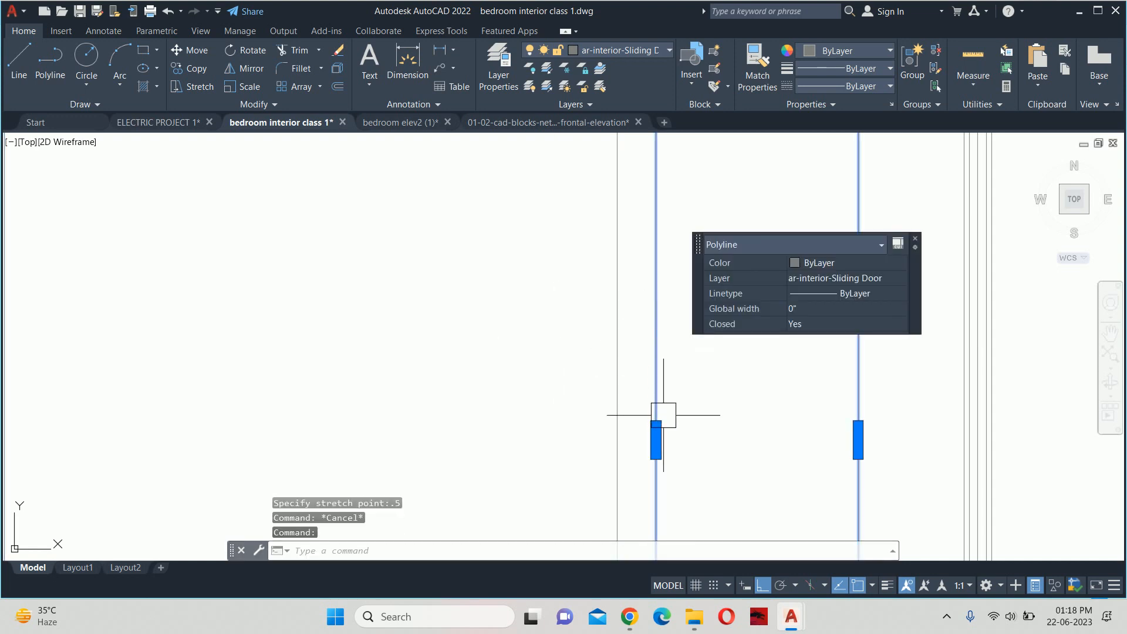
click(656, 440)
text(.5)
key(Return)
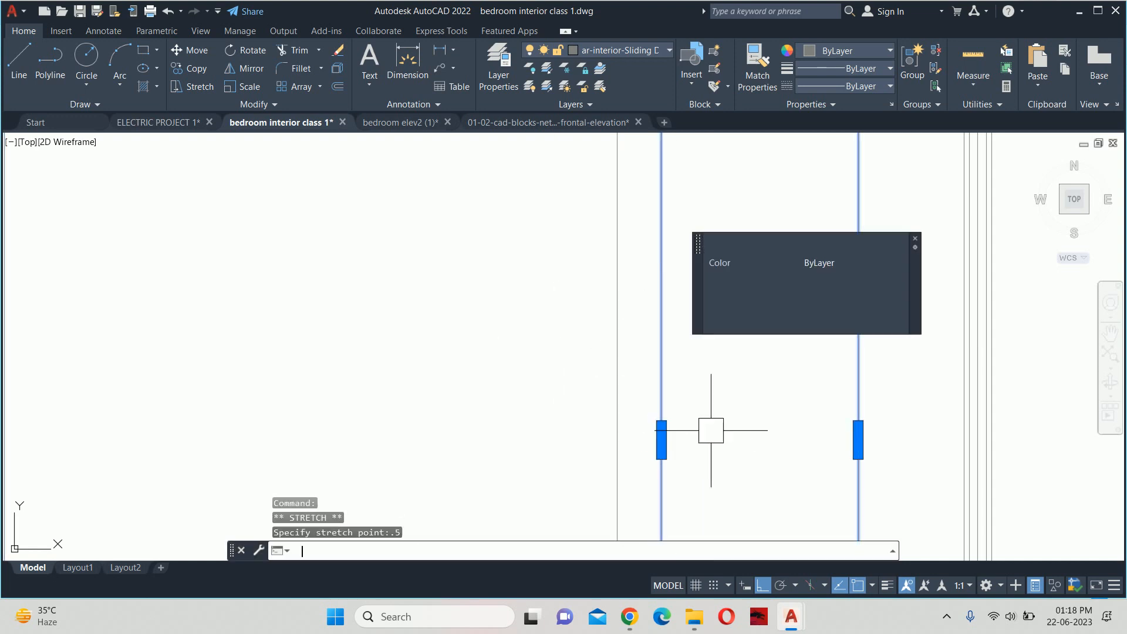
key(Escape)
key(Escape)
scroll(692, 327, down, 5)
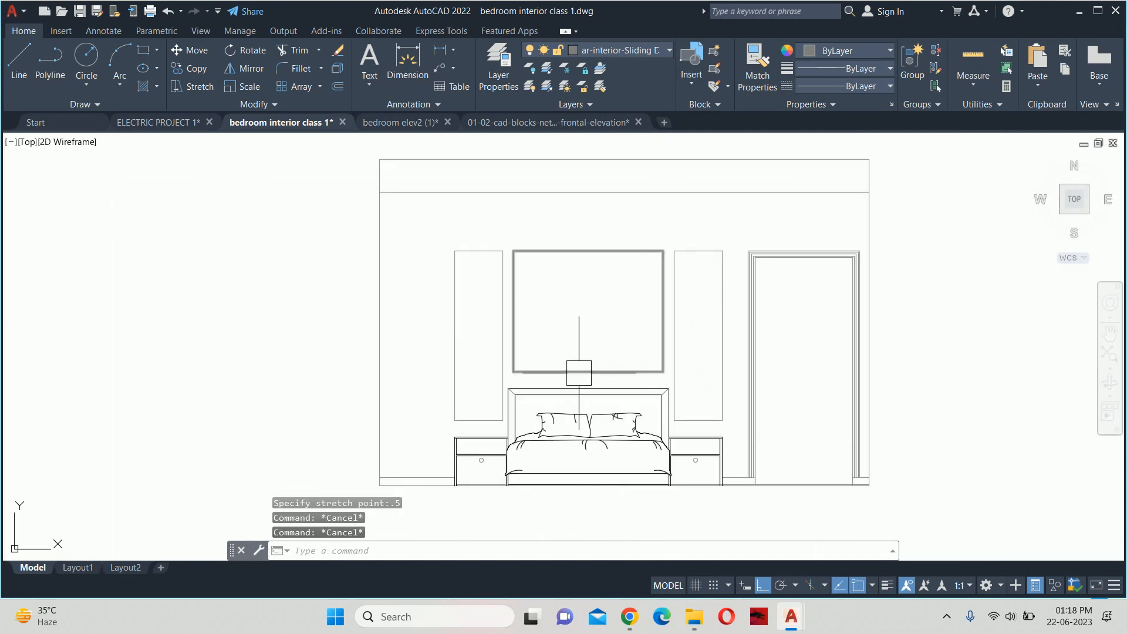
middle_drag(578, 373, 496, 375)
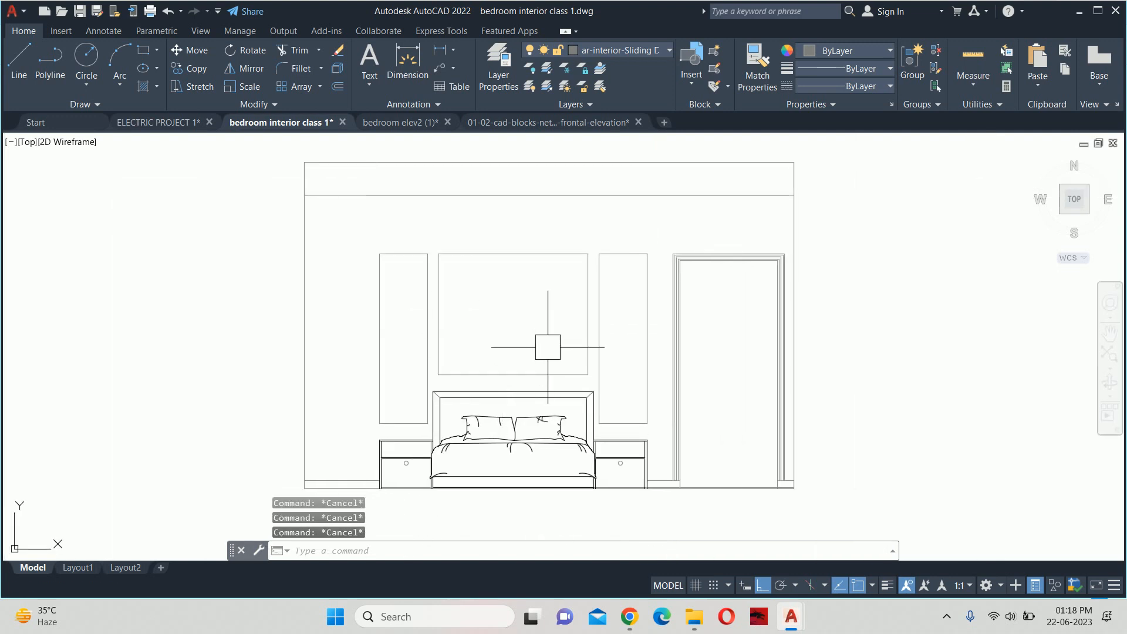
Offset the left panel's outline 0.5" outward and the middle and right panels' outlines 0.5" inward
text(o)
key(Return)
text(.5)
key(Return)
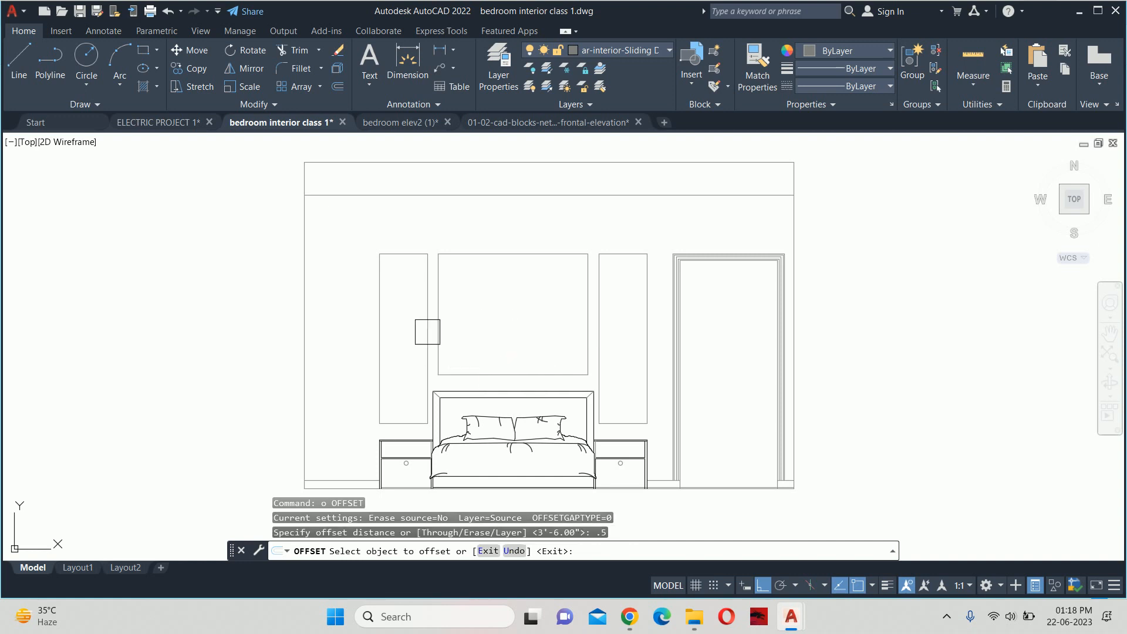
click(390, 309)
click(452, 288)
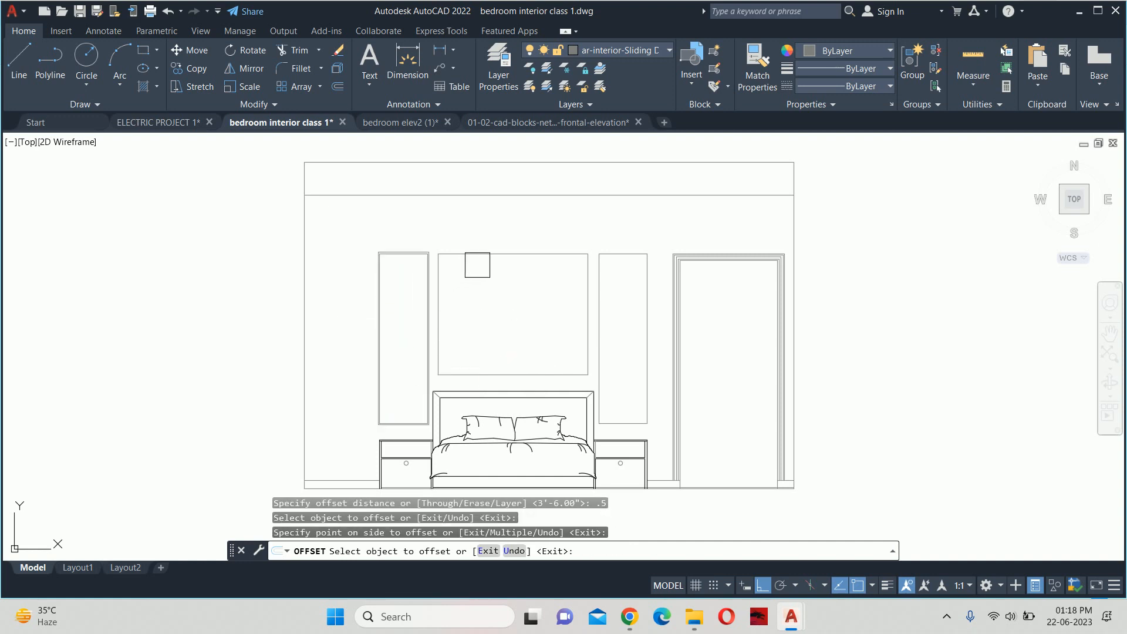
click(477, 265)
click(505, 314)
click(636, 265)
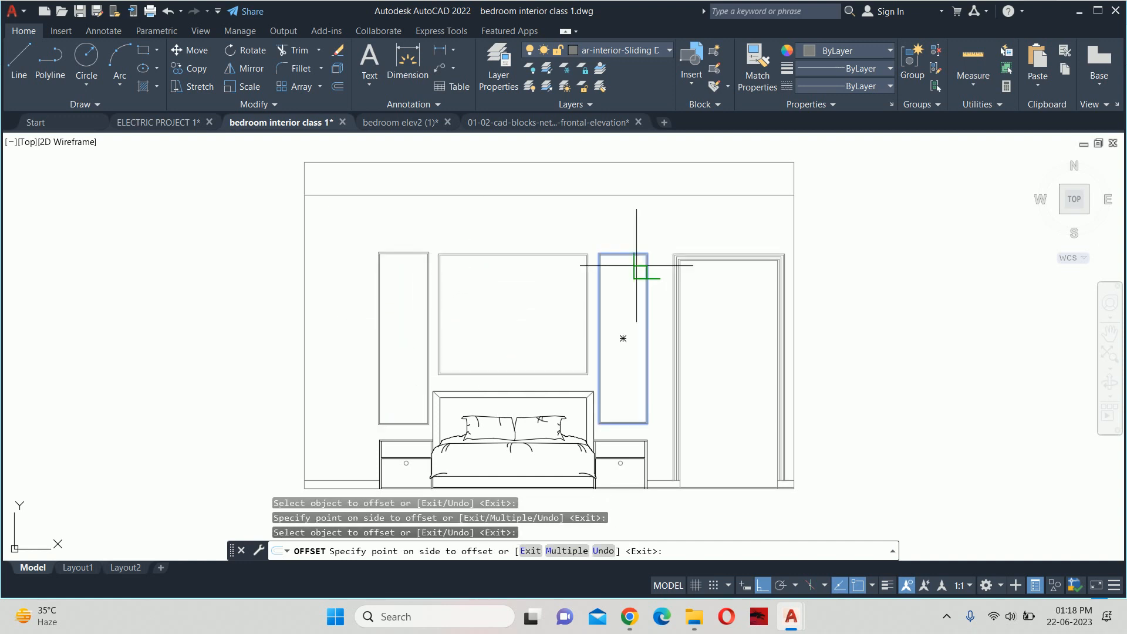
click(595, 306)
key(Escape)
key(Escape)
scroll(387, 370, up, 4)
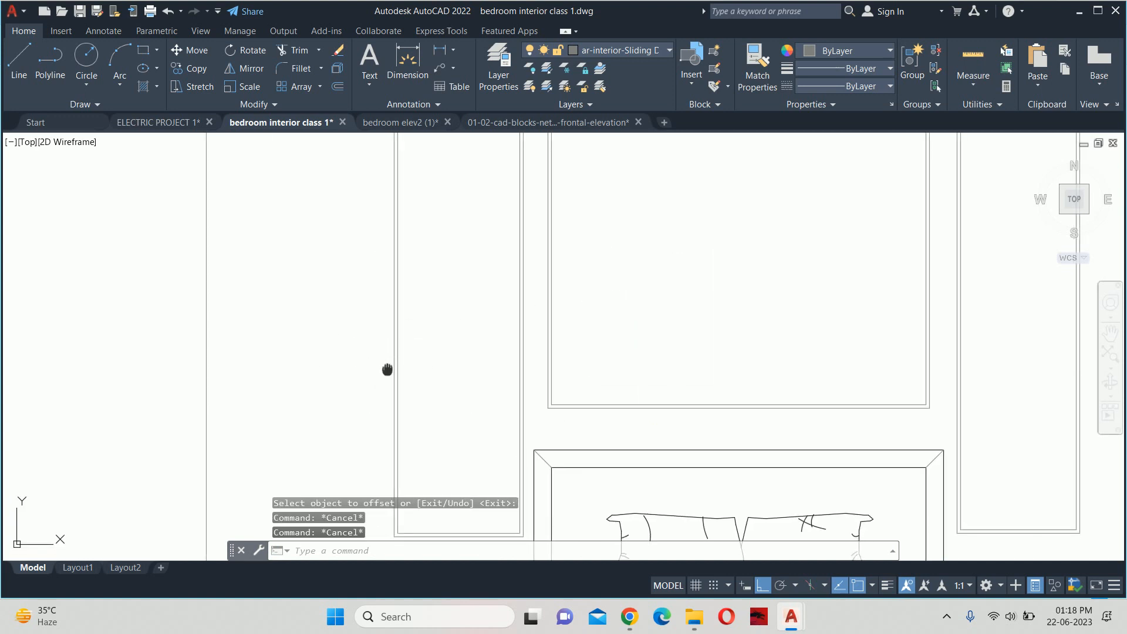
Offset the left panel's inner outline 0.75" inward
key(Escape)
key(Return)
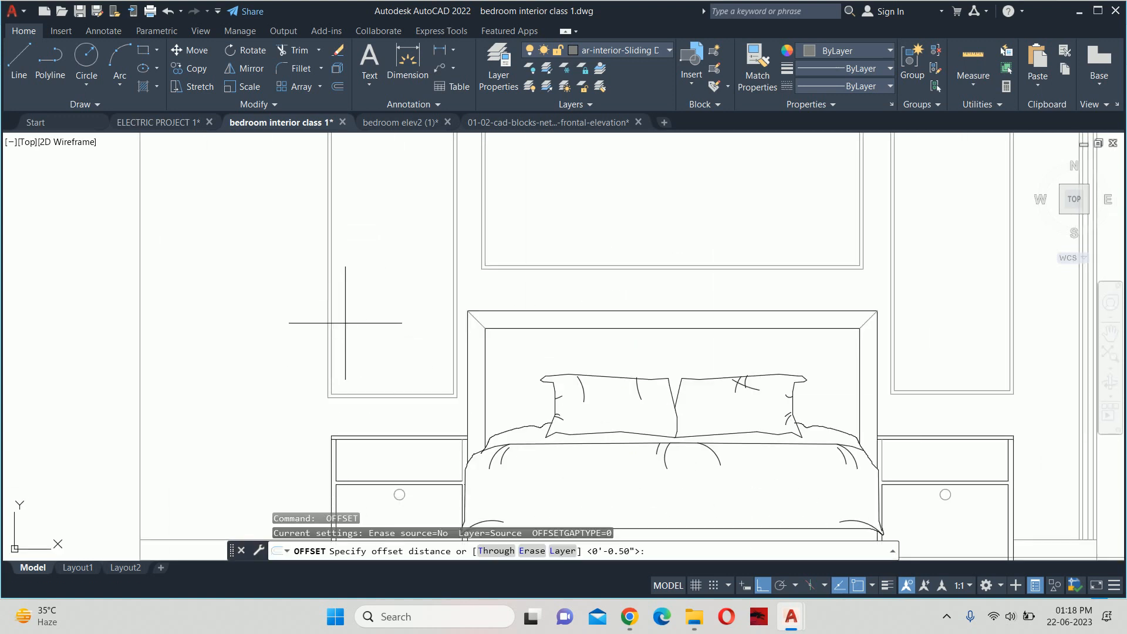
text(.75)
key(Return)
scroll(345, 322, up, 4)
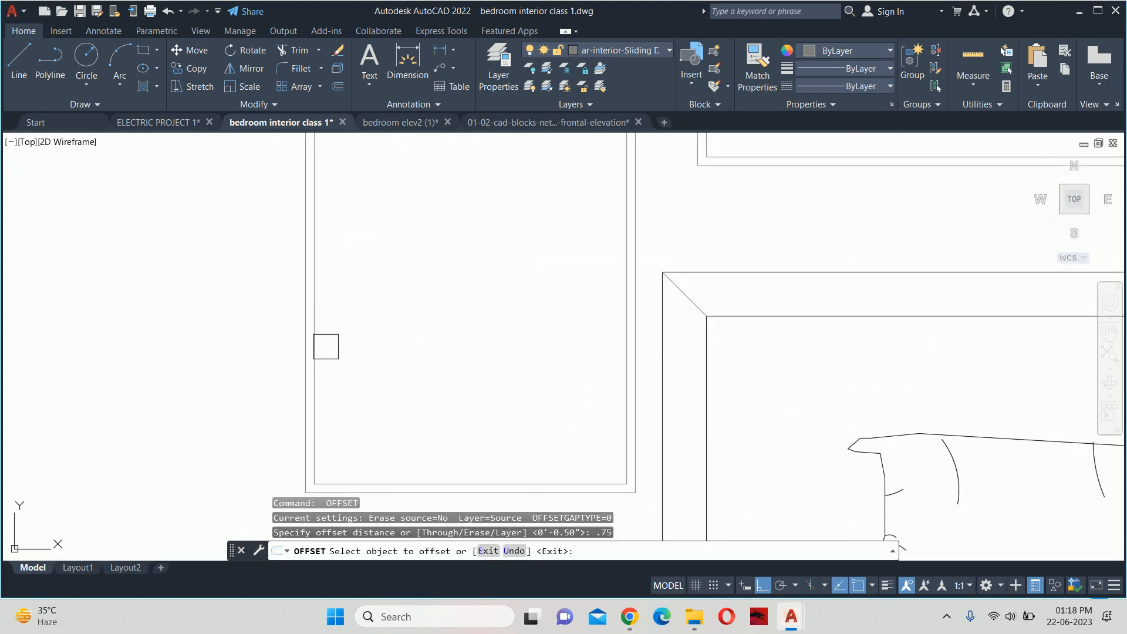
click(326, 346)
click(346, 361)
scroll(440, 307, down, 3)
scroll(473, 304, up, 2)
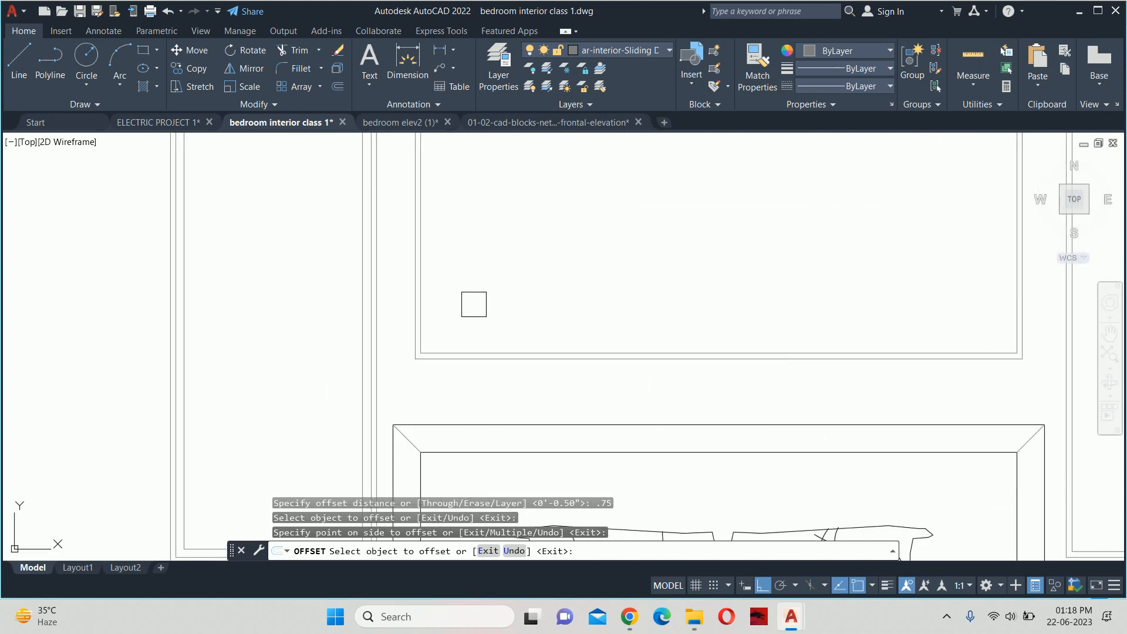
Offset the inner outlines of the middle and right panels 0.75" inward
click(433, 320)
click(488, 309)
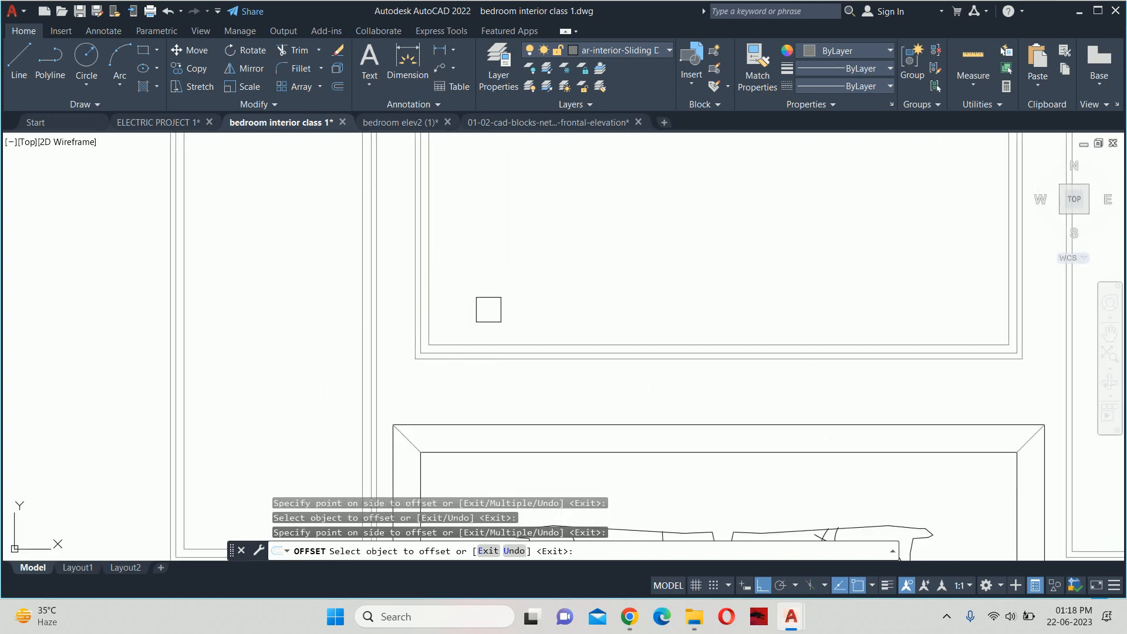
scroll(517, 309, down, 3)
scroll(524, 282, up, 2)
scroll(572, 286, up, 4)
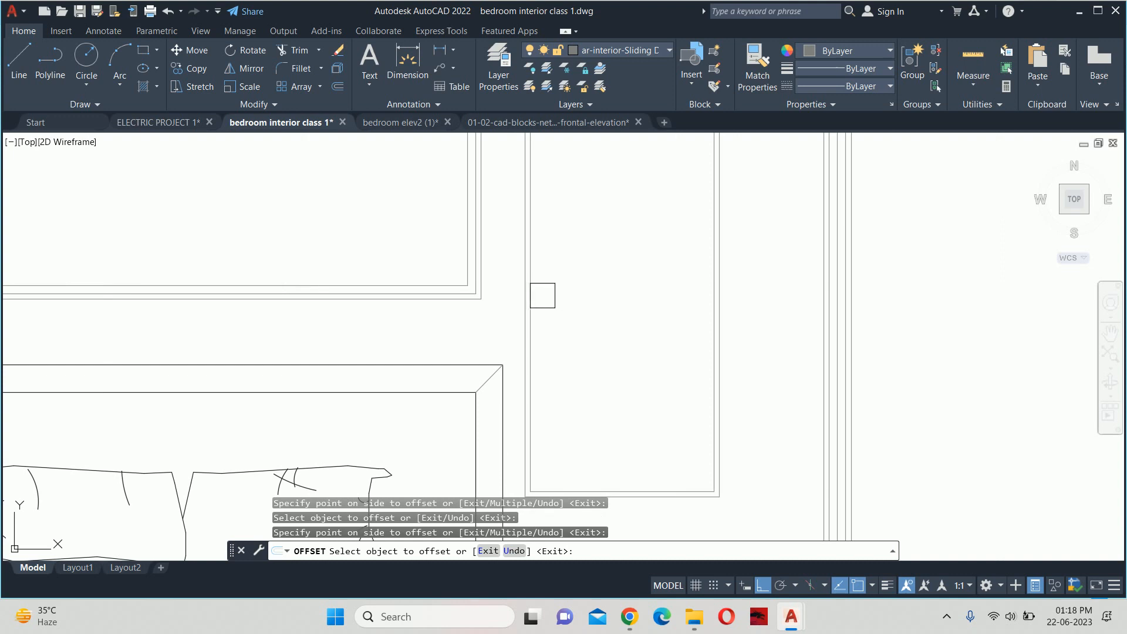
click(542, 296)
click(619, 151)
key(Return)
Offset the innermost outlines of the right, middle and left panels 0.5" inward
key(Return)
text(.)
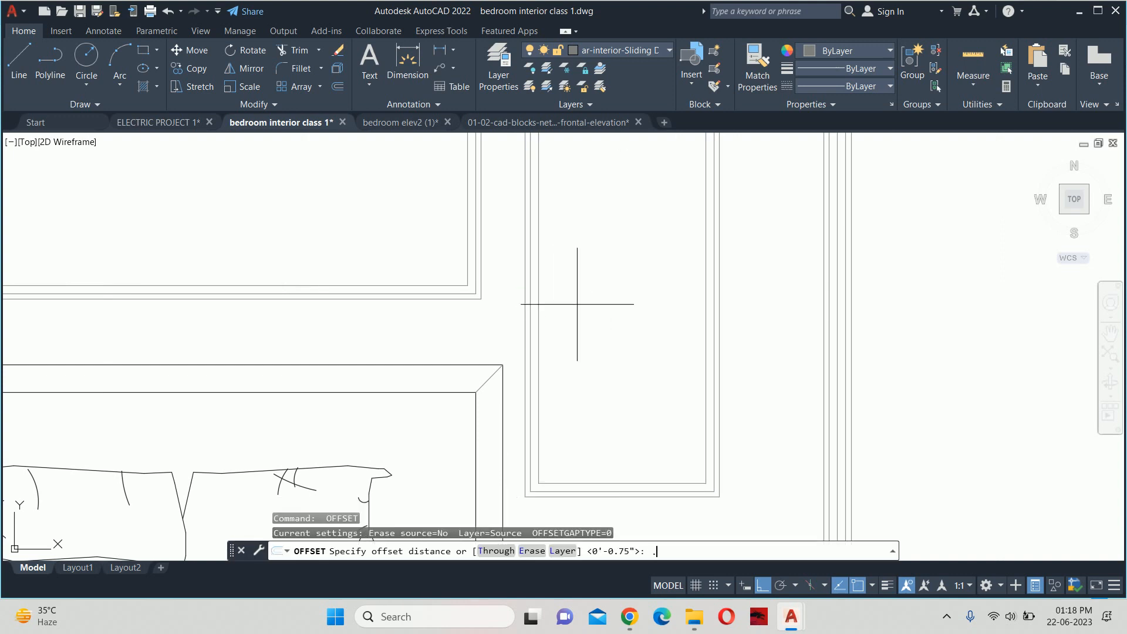
text(5)
key(Return)
click(533, 315)
click(555, 330)
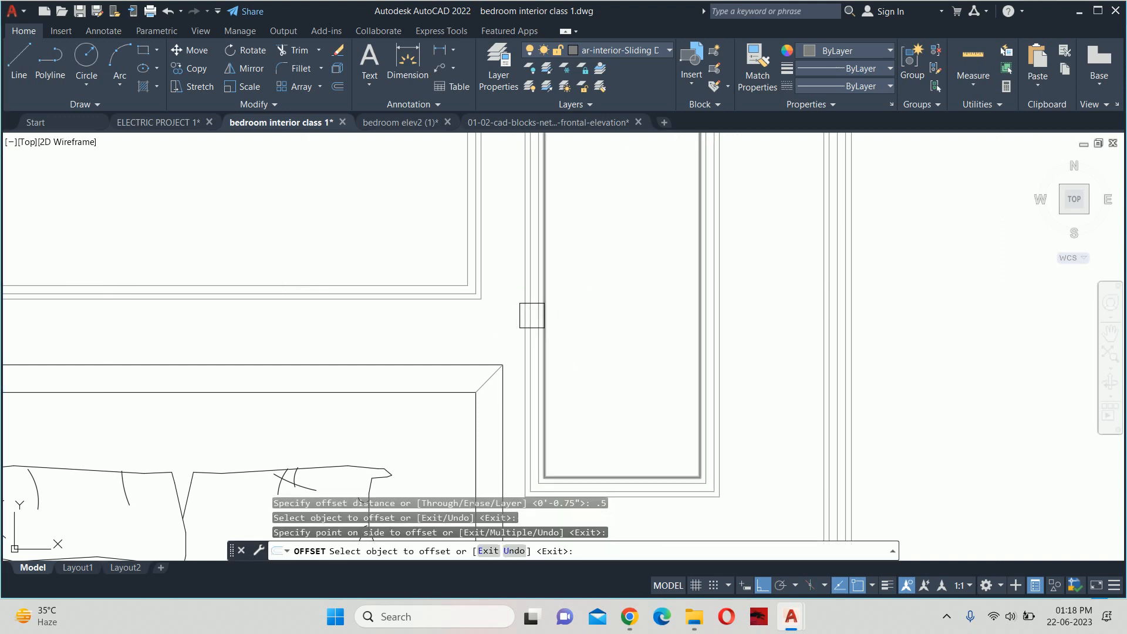
click(467, 276)
click(376, 223)
middle_drag(282, 281, 789, 303)
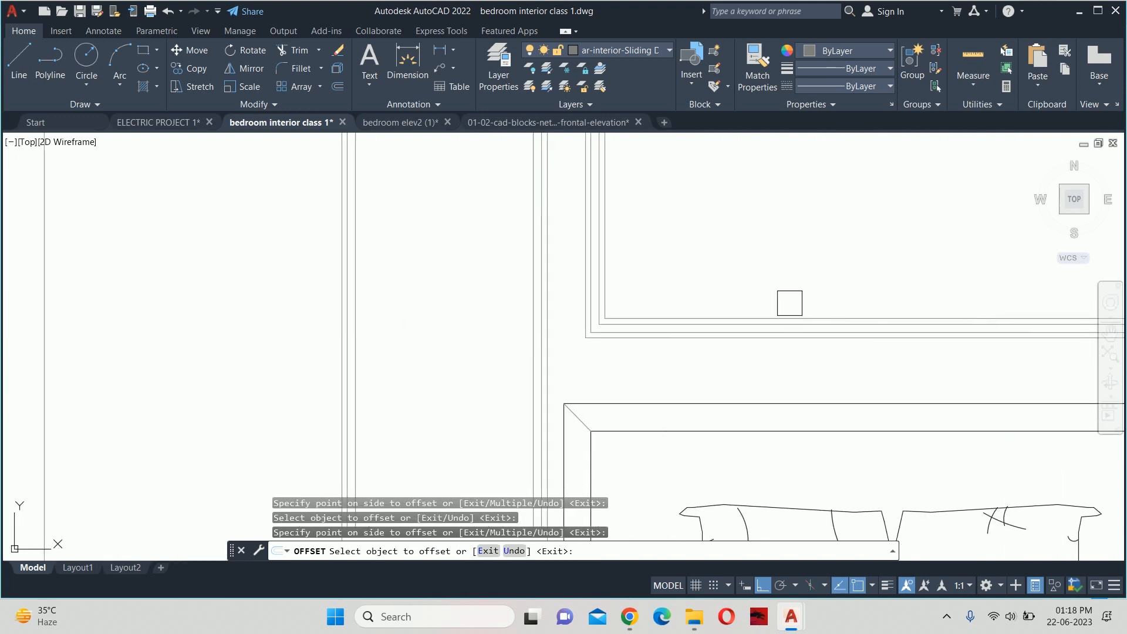
click(532, 308)
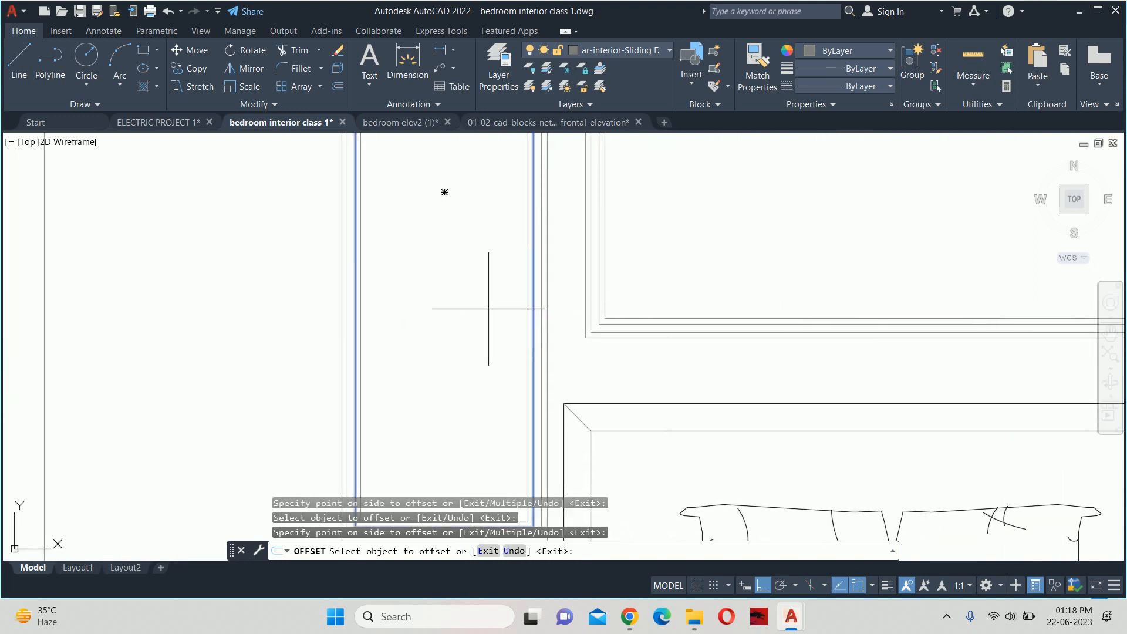
key(Escape)
scroll(481, 310, down, 3)
key(Escape)
Examine the spacing of the moulding outlines along the tops of the panels behind the bed
scroll(487, 282, up, 3)
middle_drag(496, 272, 460, 371)
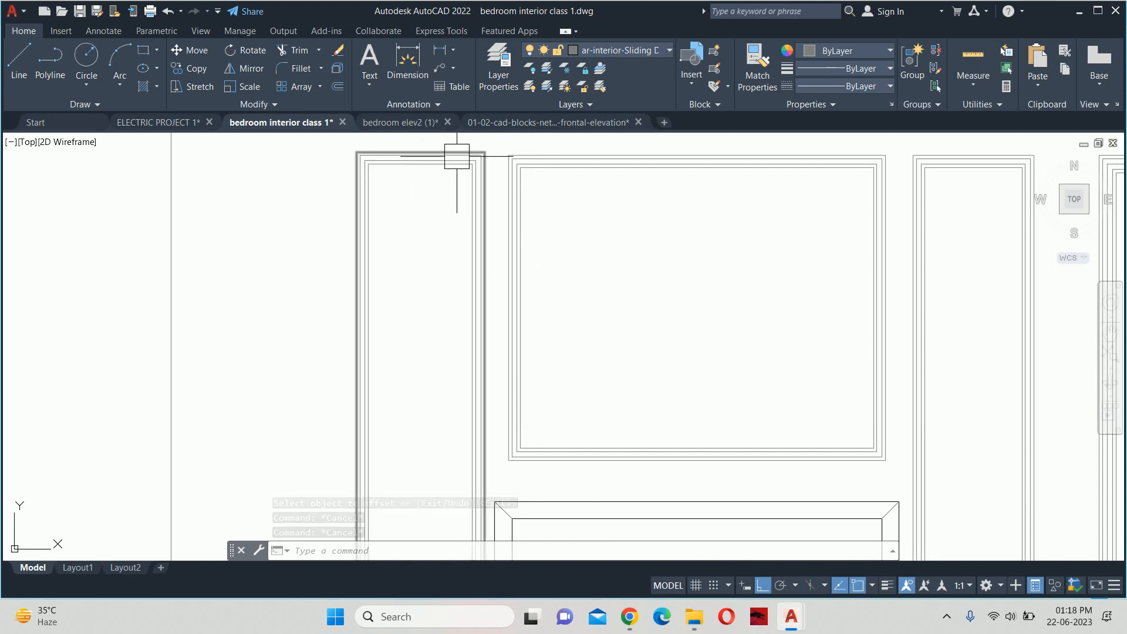
scroll(434, 155, up, 4)
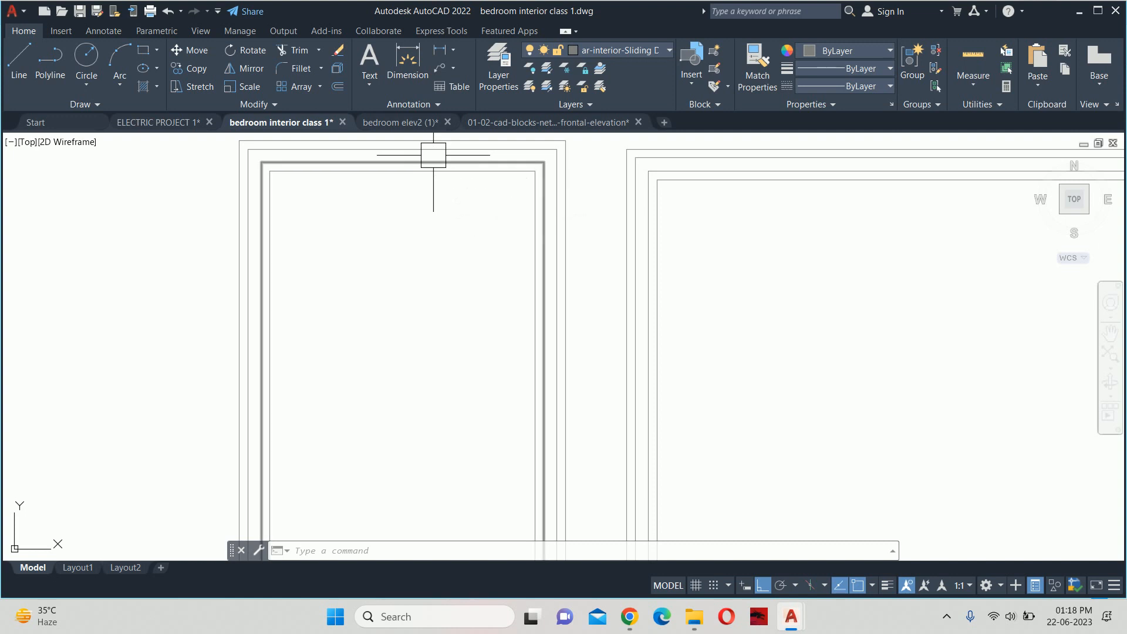
middle_drag(433, 155, 420, 252)
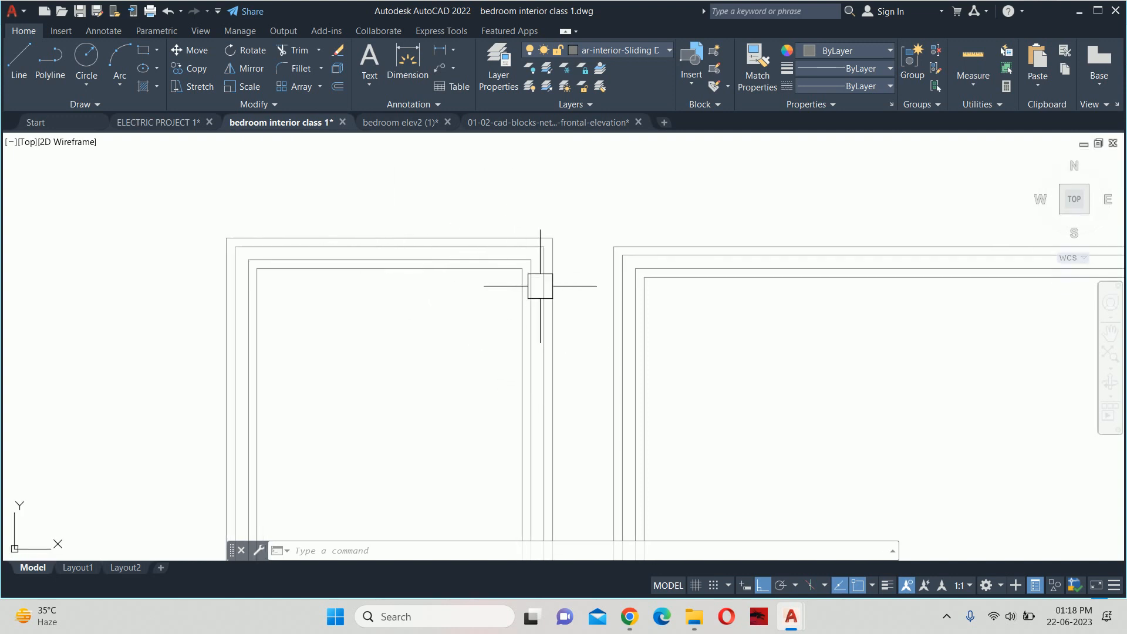
scroll(538, 372, down, 4)
middle_drag(537, 371, 482, 258)
scroll(482, 257, down, 2)
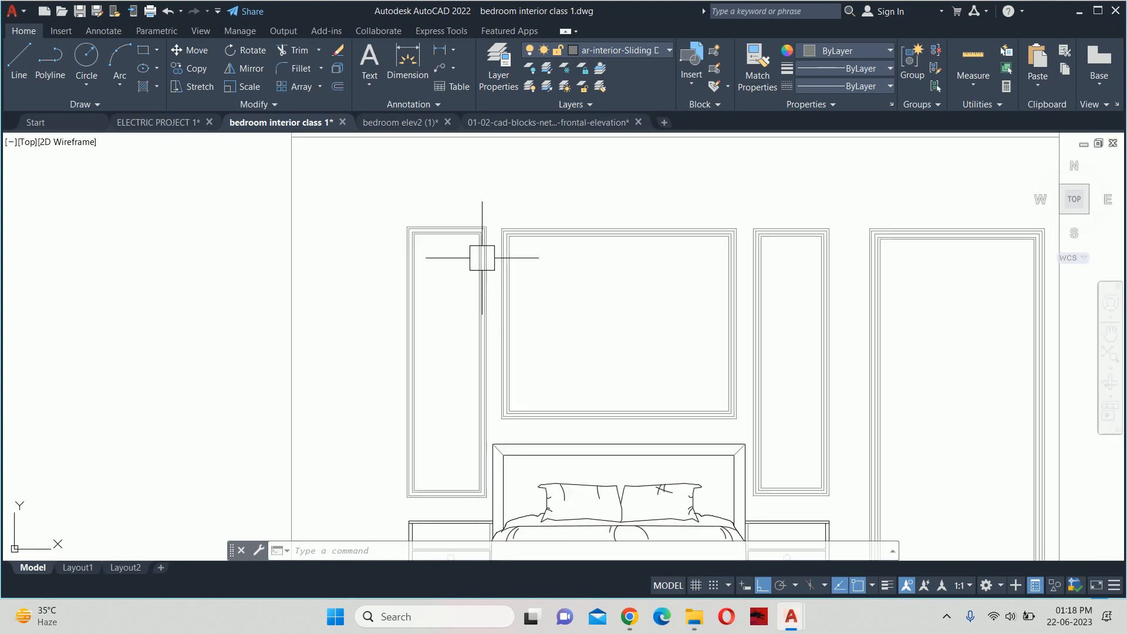
Erase the two innermost outlines of both the left panel and the middle panel
scroll(443, 222, up, 6)
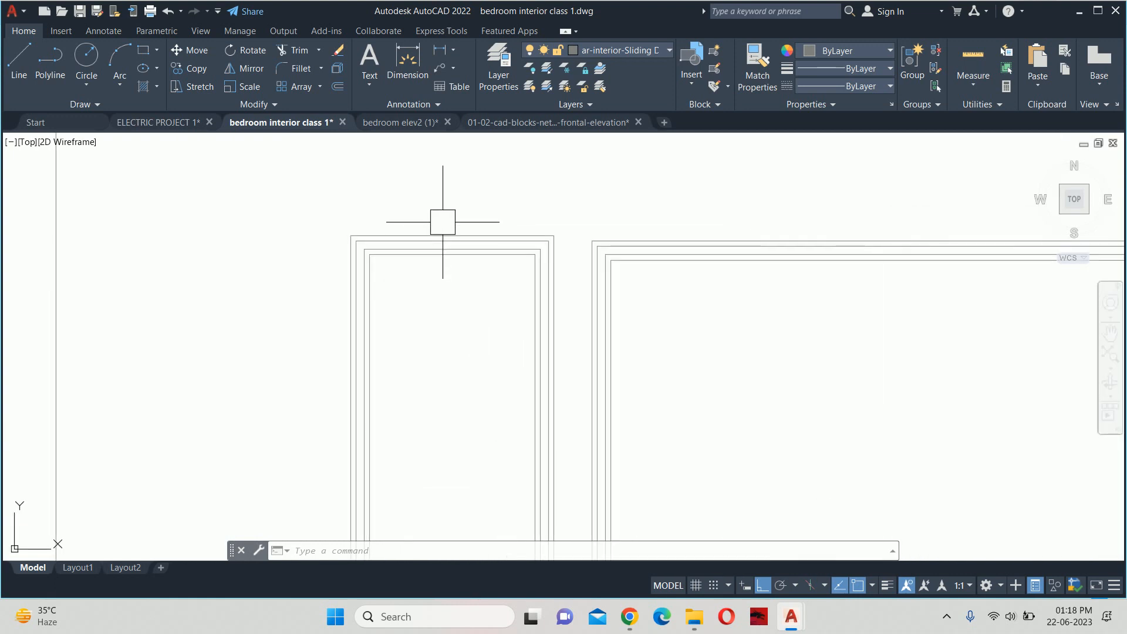
scroll(515, 245, up, 4)
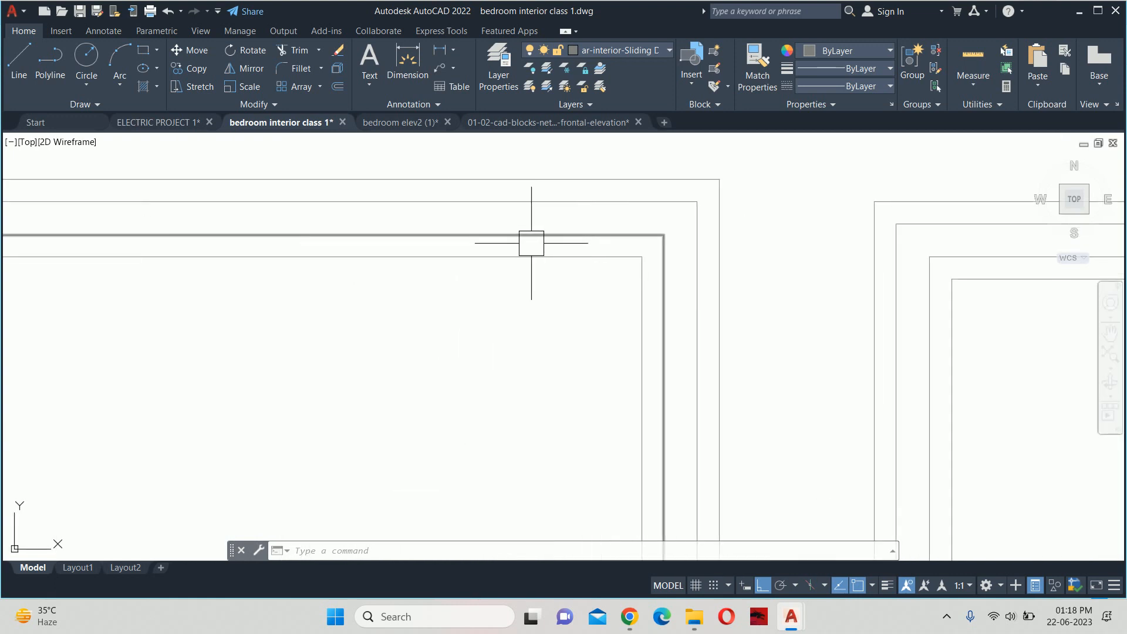
click(531, 242)
key(Escape)
click(499, 257)
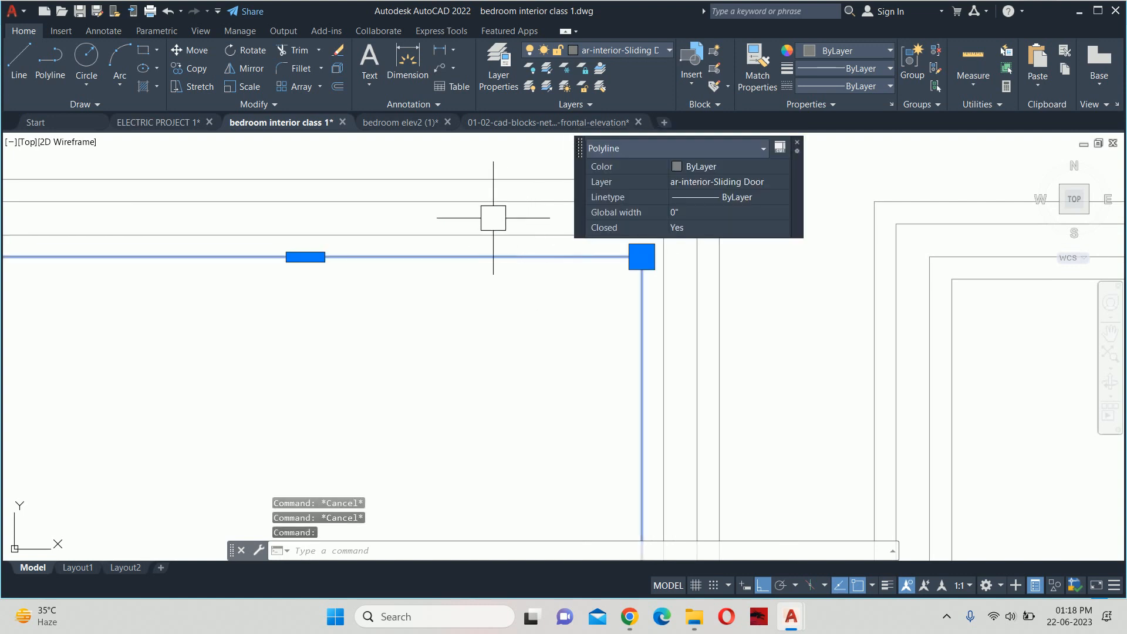
click(486, 238)
middle_drag(434, 324, 192, 367)
click(672, 458)
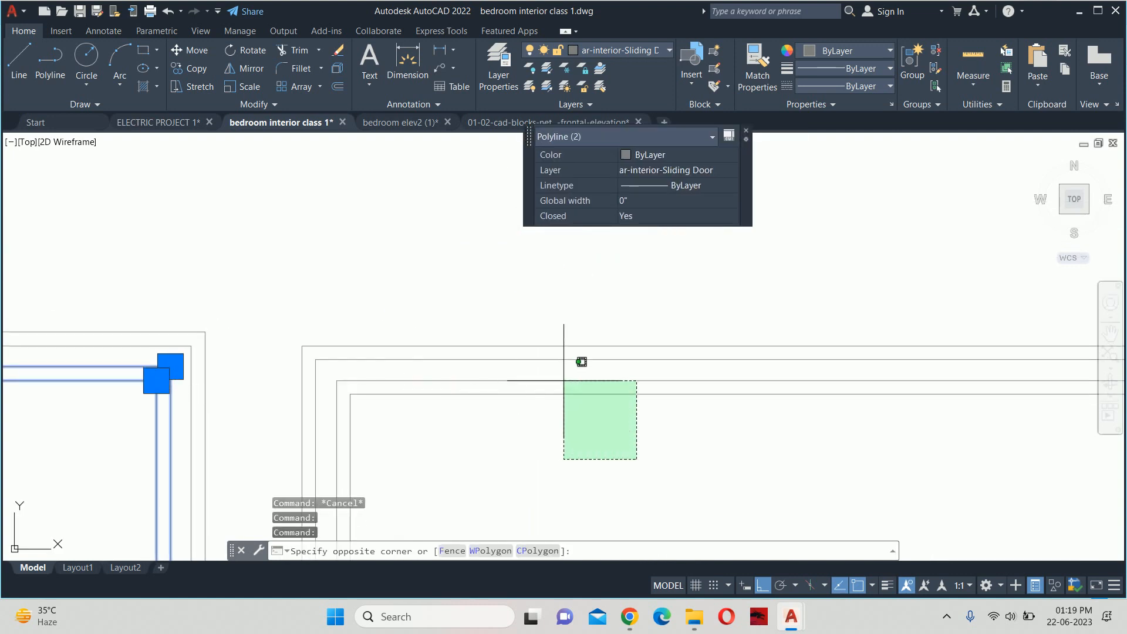
click(561, 380)
key(Delete)
Try to erase the three inner outlines of the wide far-right panel
middle_drag(772, 401, 212, 244)
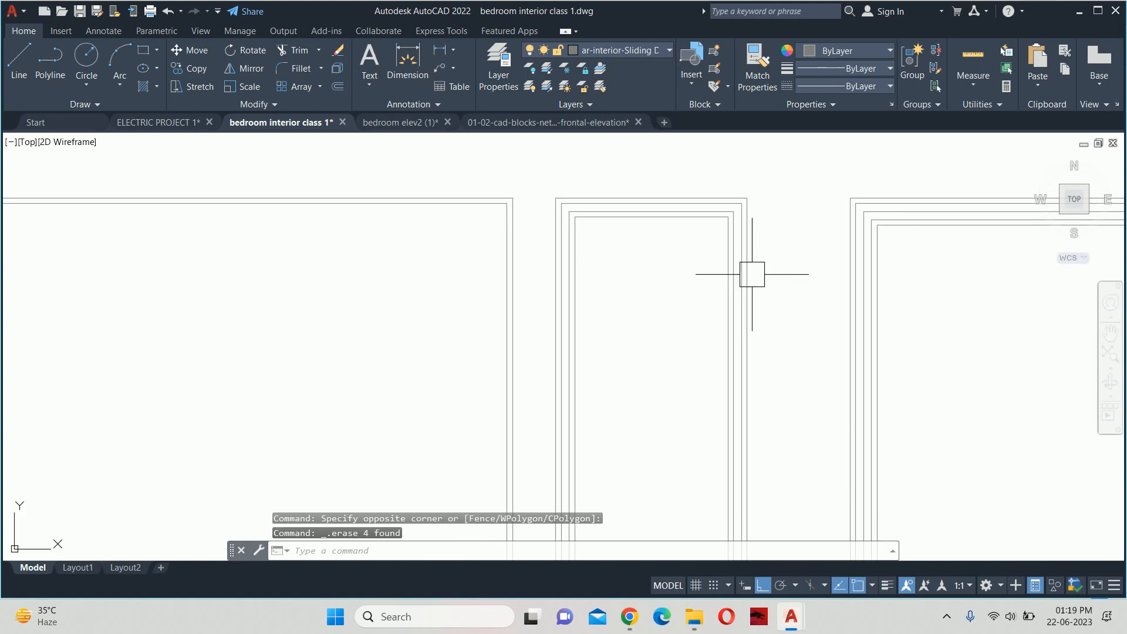
scroll(886, 237, up, 5)
click(931, 247)
click(830, 160)
key(Delete)
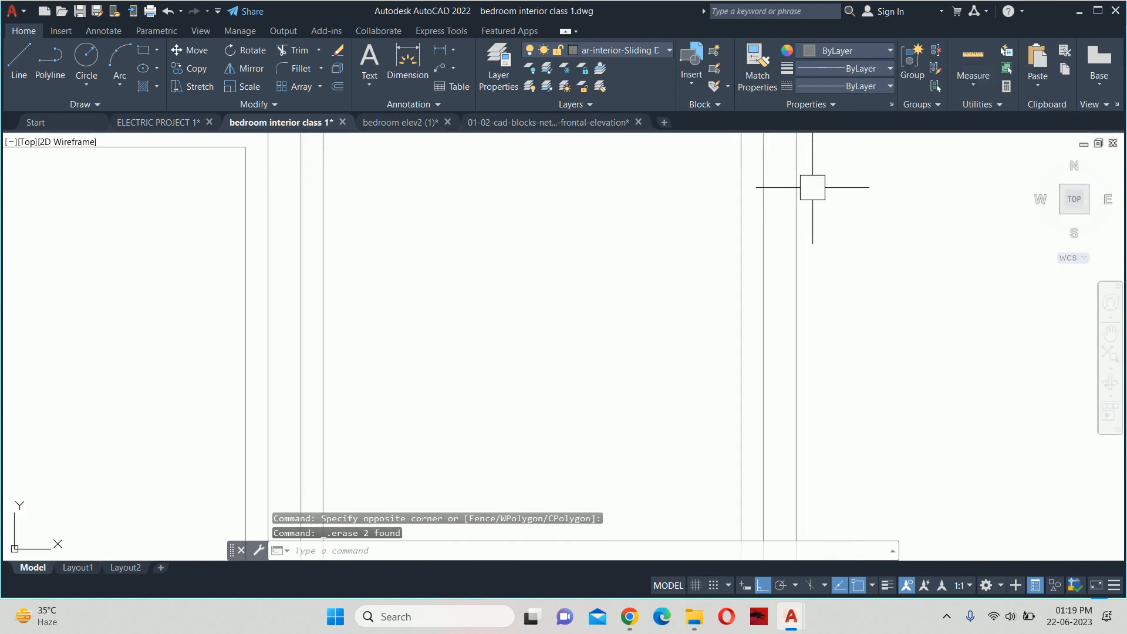
scroll(808, 294, down, 4)
click(808, 287)
key(Delete)
scroll(804, 283, down, 3)
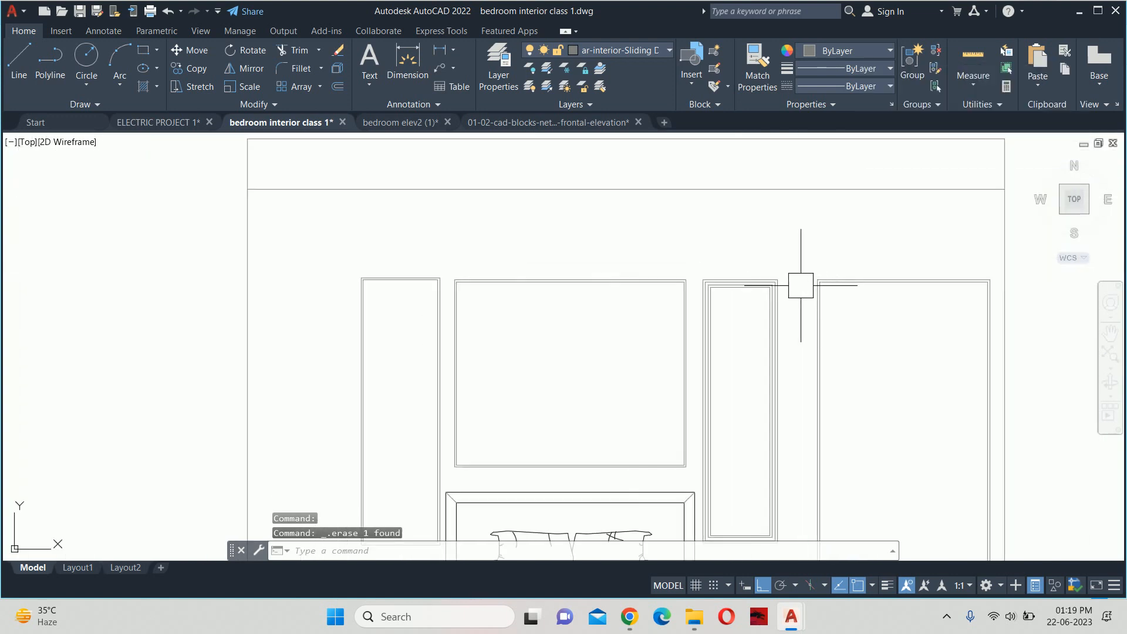
Undo the erasures made in the wide far-right panel
scroll(729, 287, up, 3)
key(ctrl+z)
key(ctrl+z)
key(ctrl+z)
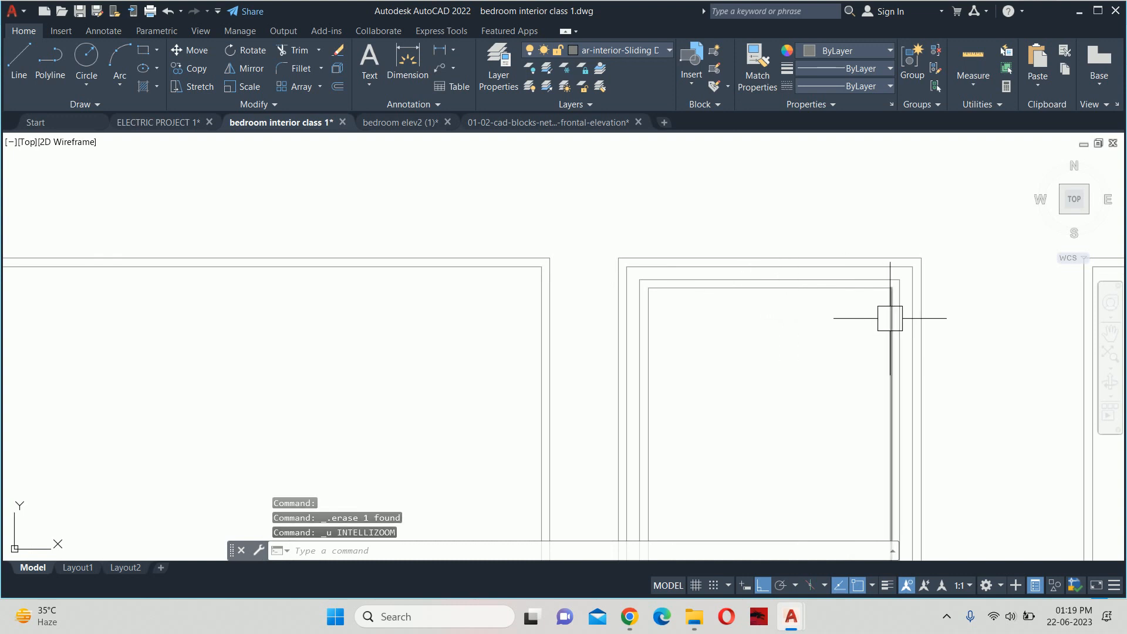
Erase the two innermost outlines of the narrow right panel beside the bed
scroll(481, 270, down, 4)
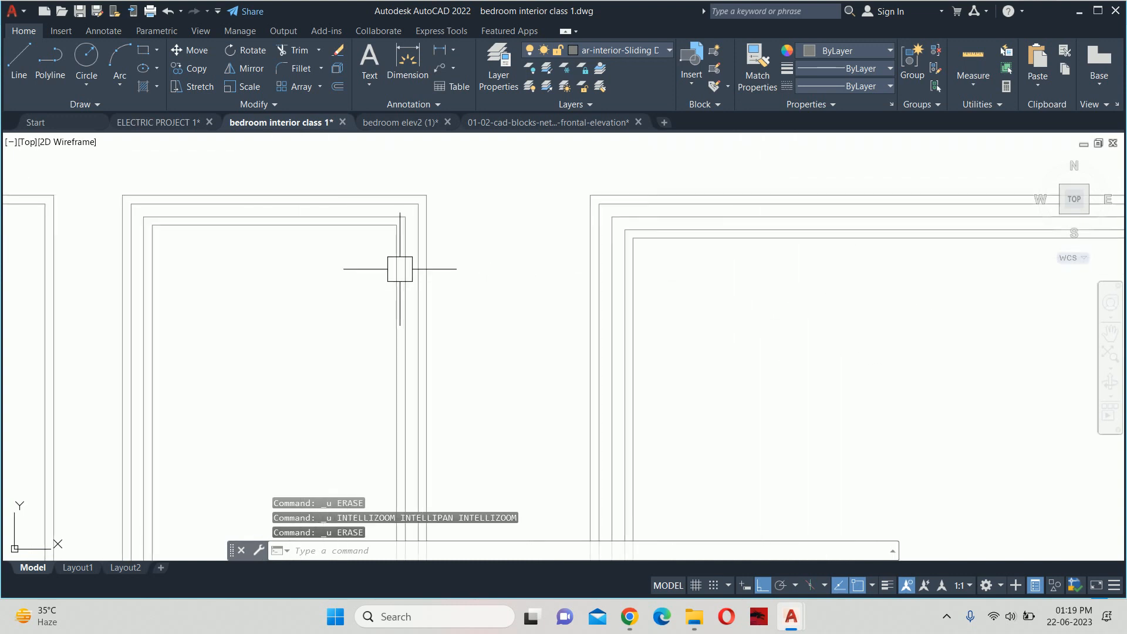
middle_drag(388, 267, 604, 352)
scroll(530, 324, up, 2)
click(557, 335)
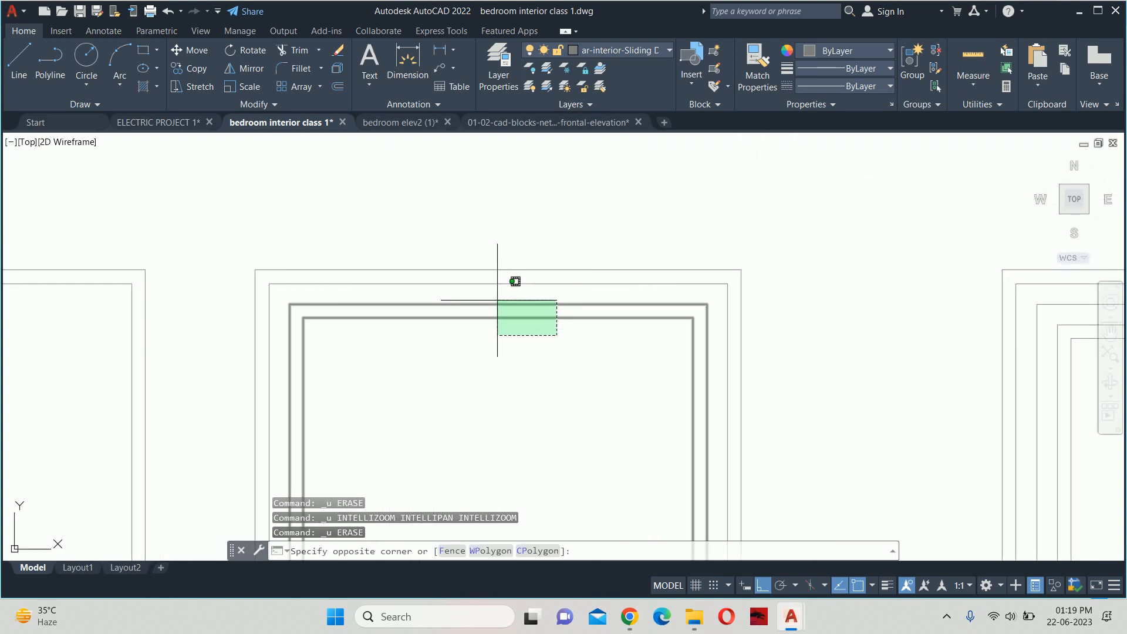
click(536, 301)
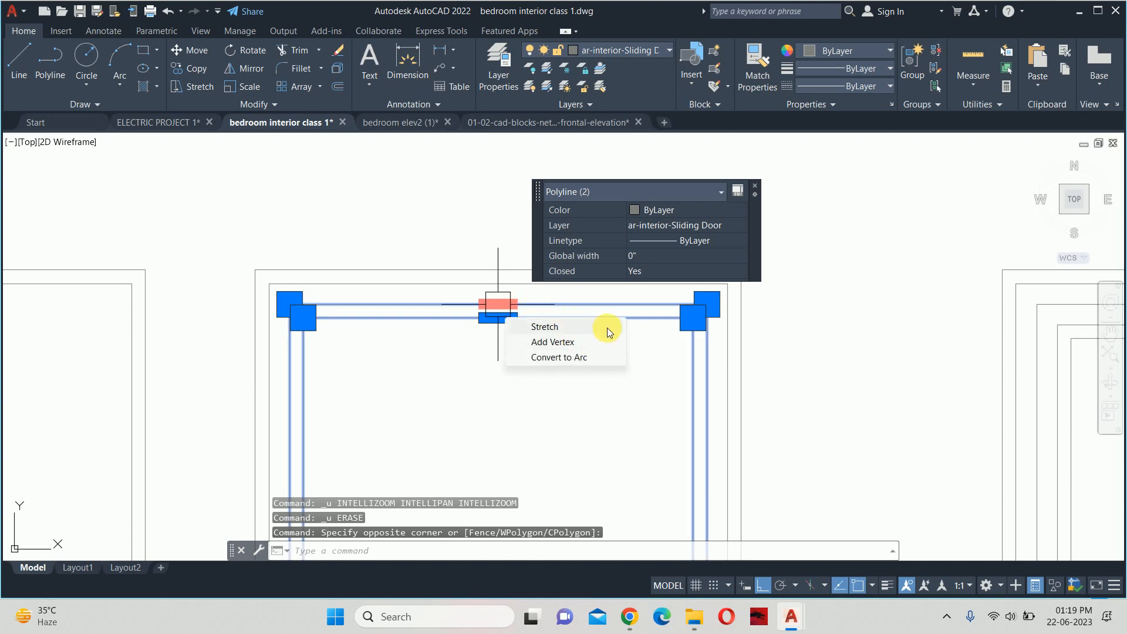
scroll(609, 340, down, 2)
key(Delete)
Erase the remaining inner outline of each of the right, middle and left panels
scroll(414, 353, up, 2)
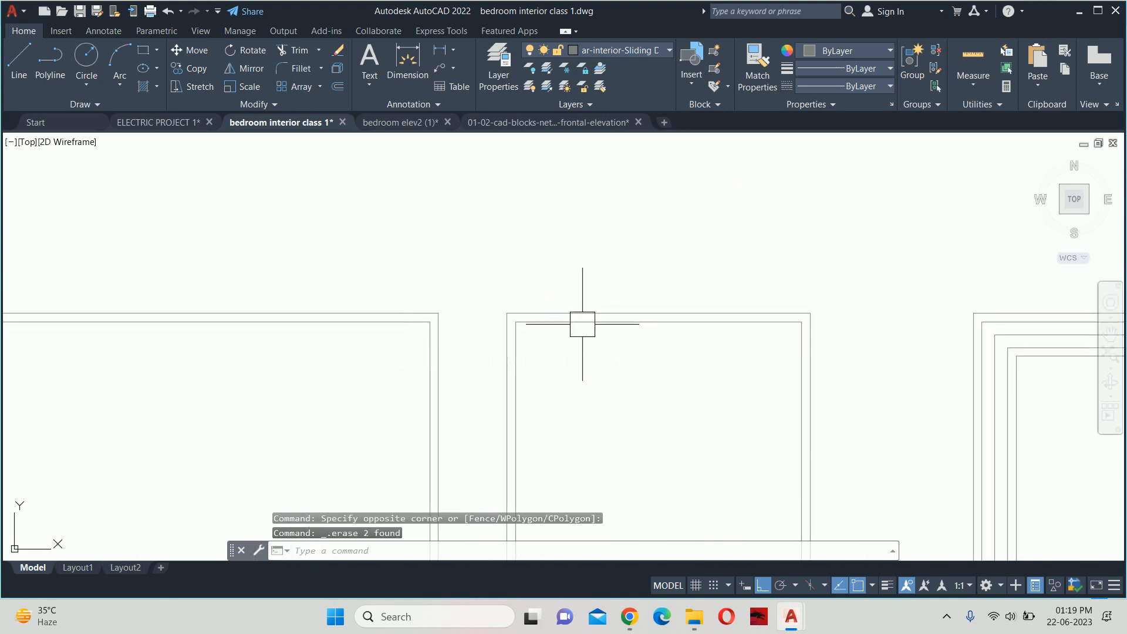
click(581, 323)
key(Delete)
scroll(405, 337, down, 2)
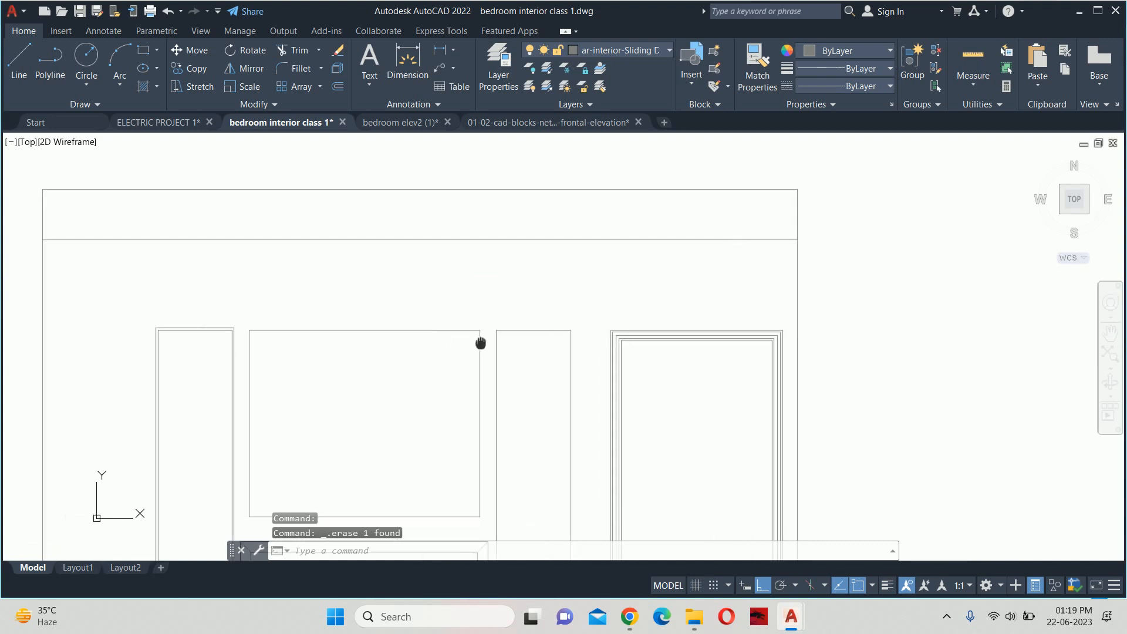
scroll(248, 345, up, 3)
scroll(168, 260, up, 2)
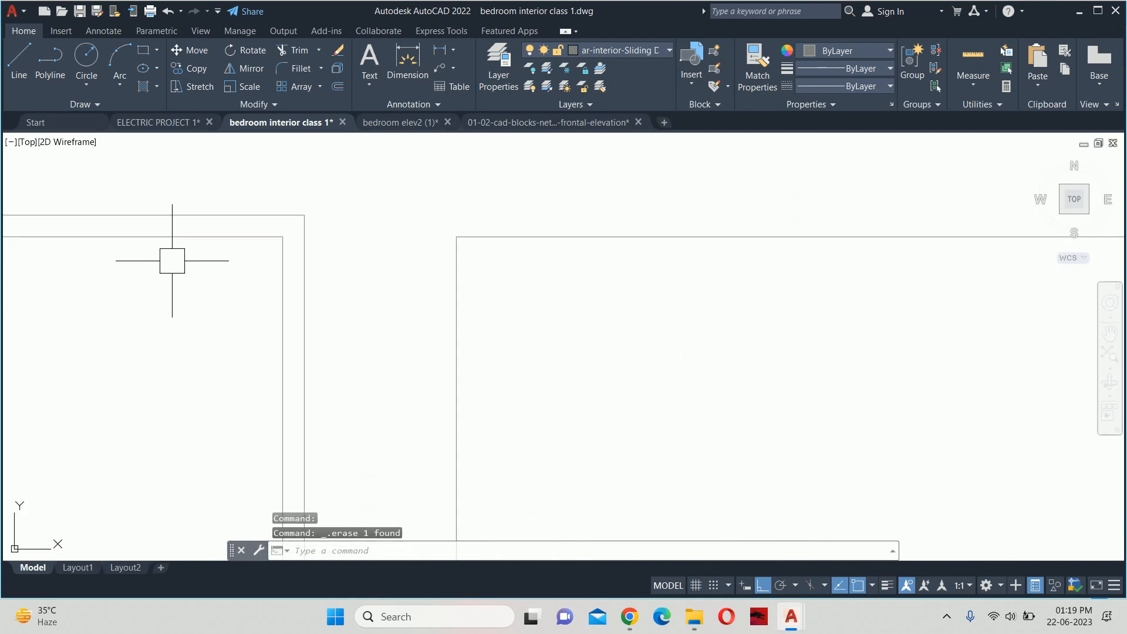
click(201, 244)
key(Delete)
scroll(206, 256, down, 4)
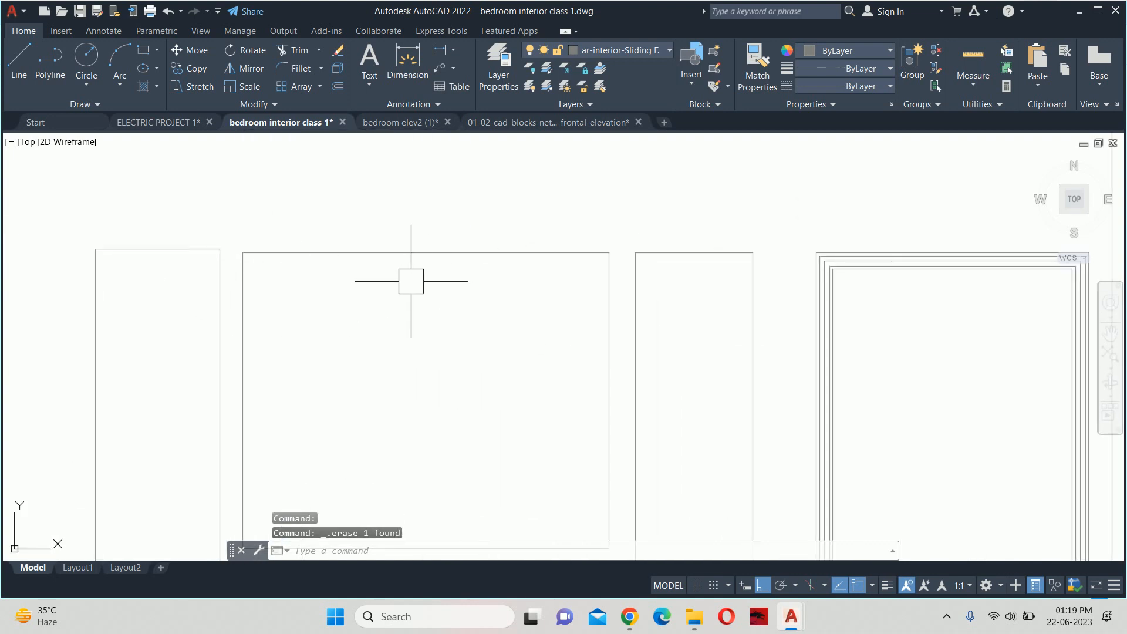
key(Escape)
key(Escape)
key(Escape)
Measure the two outermost gaps between the wide far-right panel's nested outlines with linear dimensions
scroll(886, 225, up, 4)
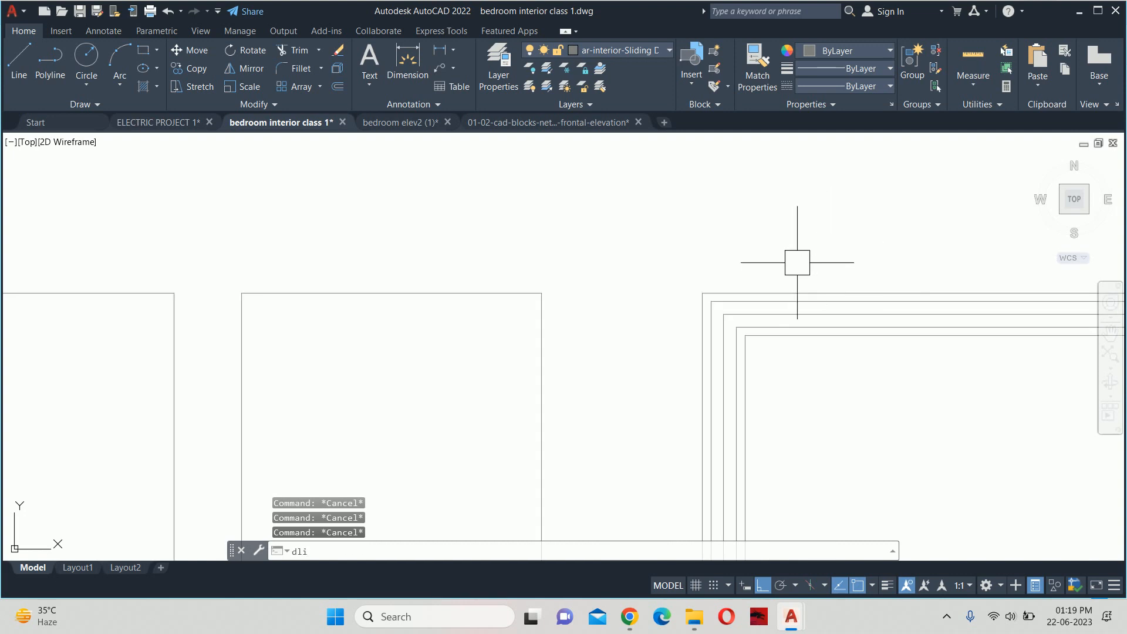
key(Return)
scroll(729, 294, up, 6)
click(720, 312)
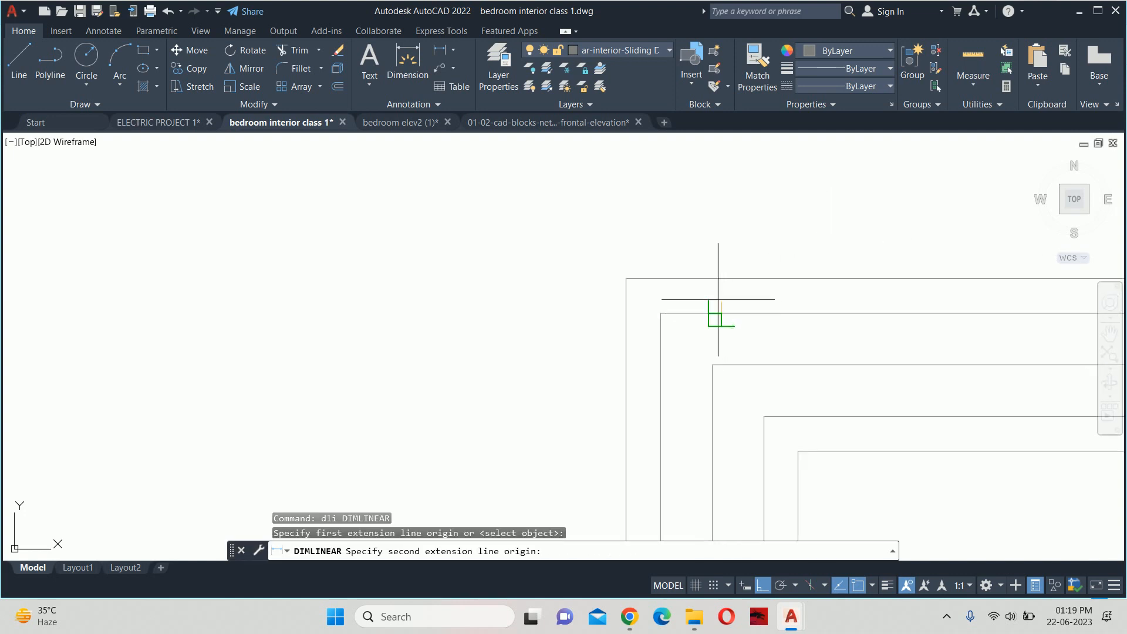
click(718, 299)
key(Escape)
scroll(707, 285, down, 4)
key(Return)
click(730, 316)
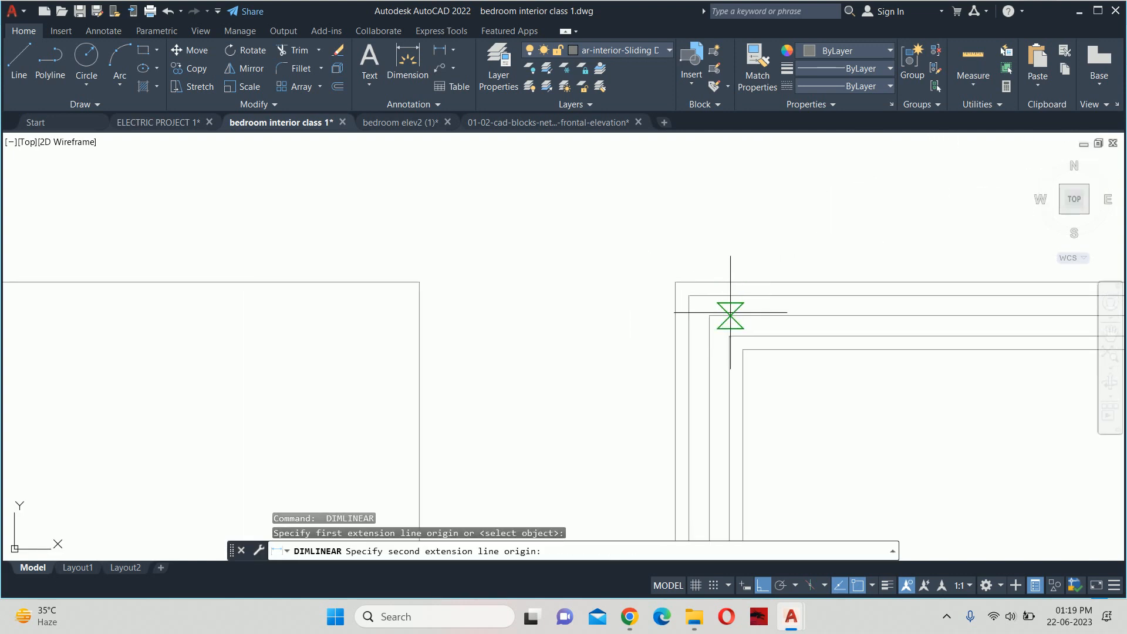
click(727, 295)
key(Escape)
Measure the two innermost gaps between the wide far-right panel's nested outlines with linear dimensions
scroll(724, 309, up, 2)
key(Return)
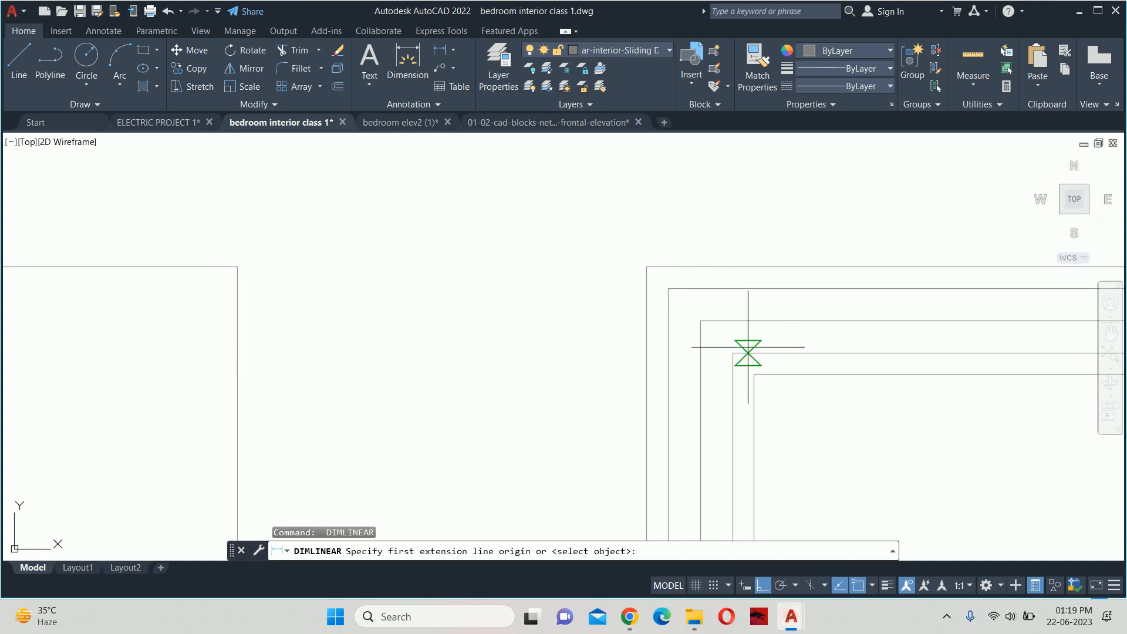
click(730, 355)
click(724, 338)
key(Escape)
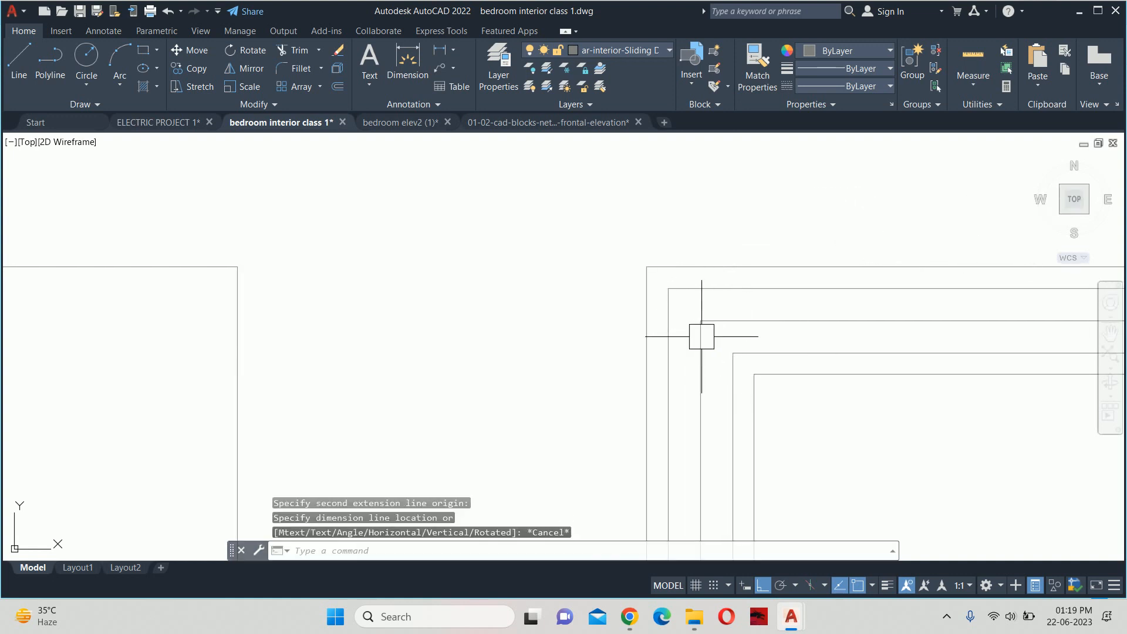
key(Return)
click(747, 367)
click(730, 351)
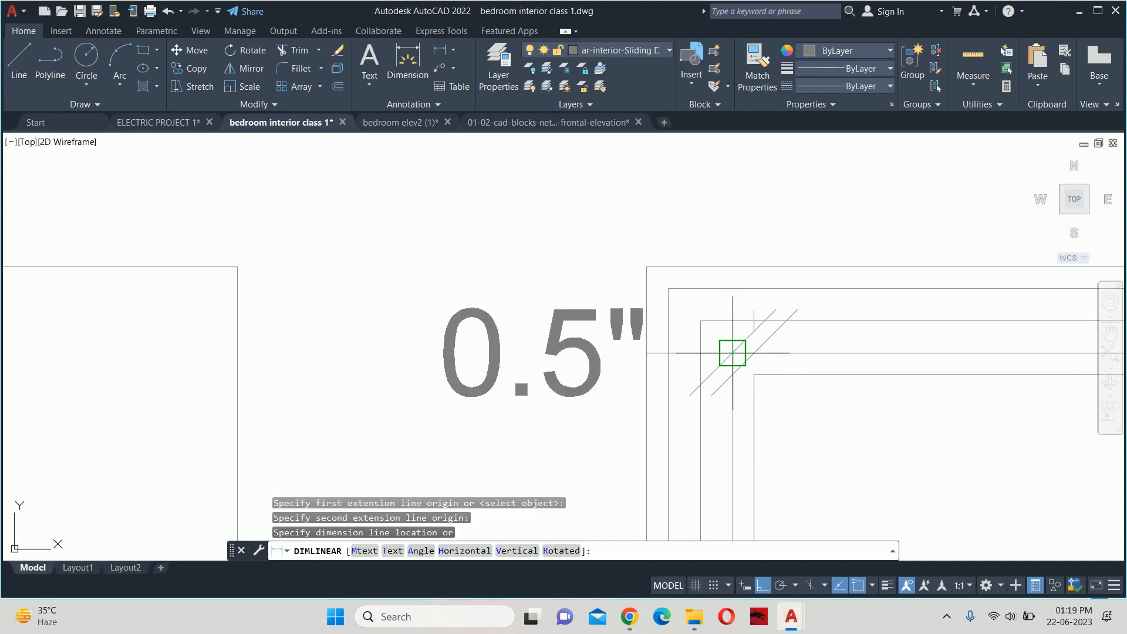
key(Escape)
Cancel the open dimension and erase the middle of the five nested outlines of the wide far-right panel
click(713, 349)
click(698, 360)
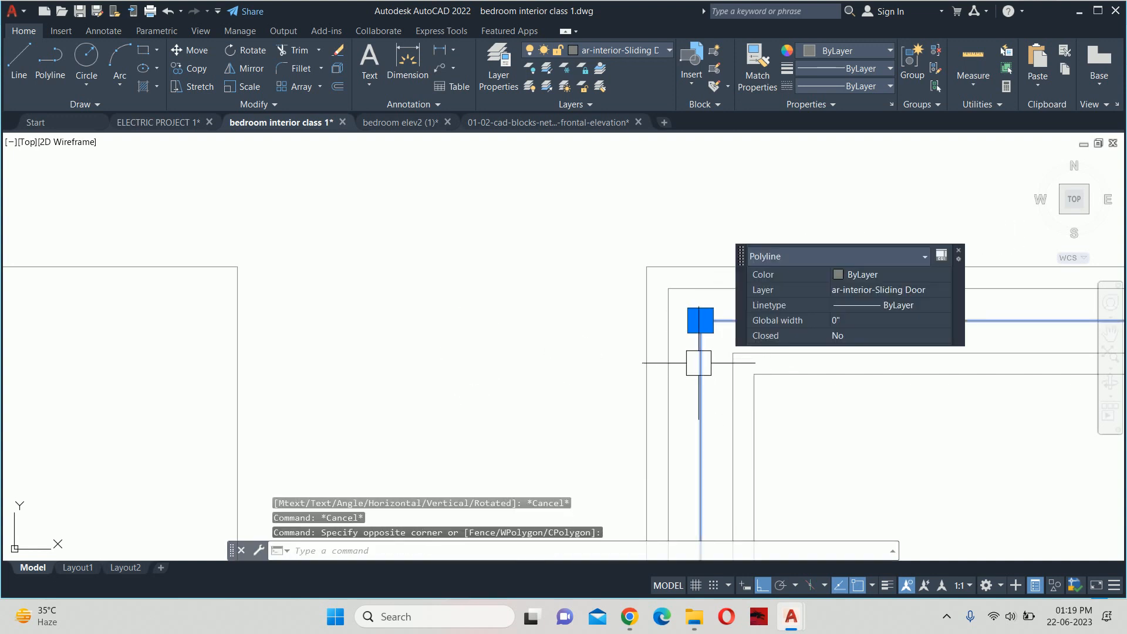
key(Delete)
scroll(698, 352, down, 5)
middle_drag(741, 365, 644, 232)
scroll(639, 277, down, 2)
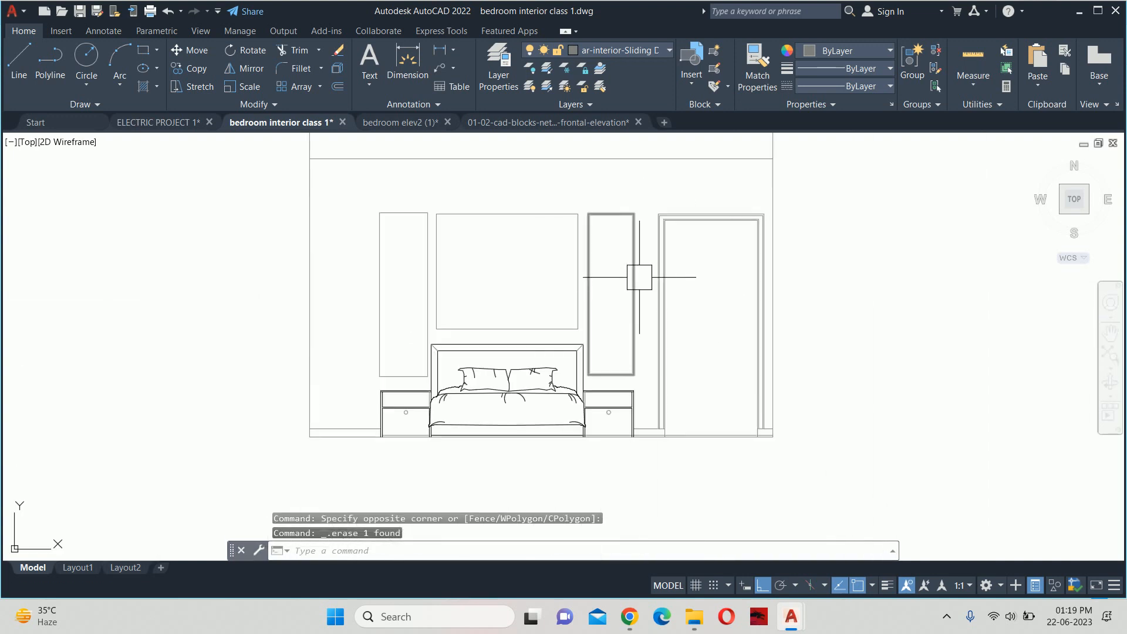
Offset the outlines of the right narrow, middle and left narrow panels inward by 0.5"
scroll(575, 209, up, 5)
text(o)
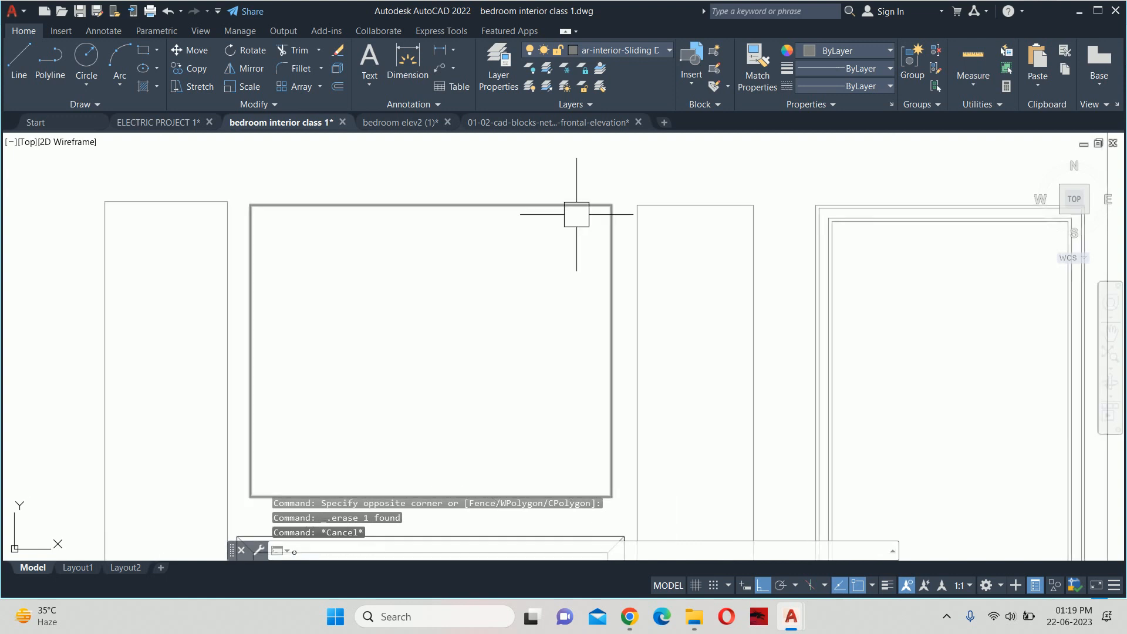
key(Return)
text(.5)
key(Return)
click(702, 205)
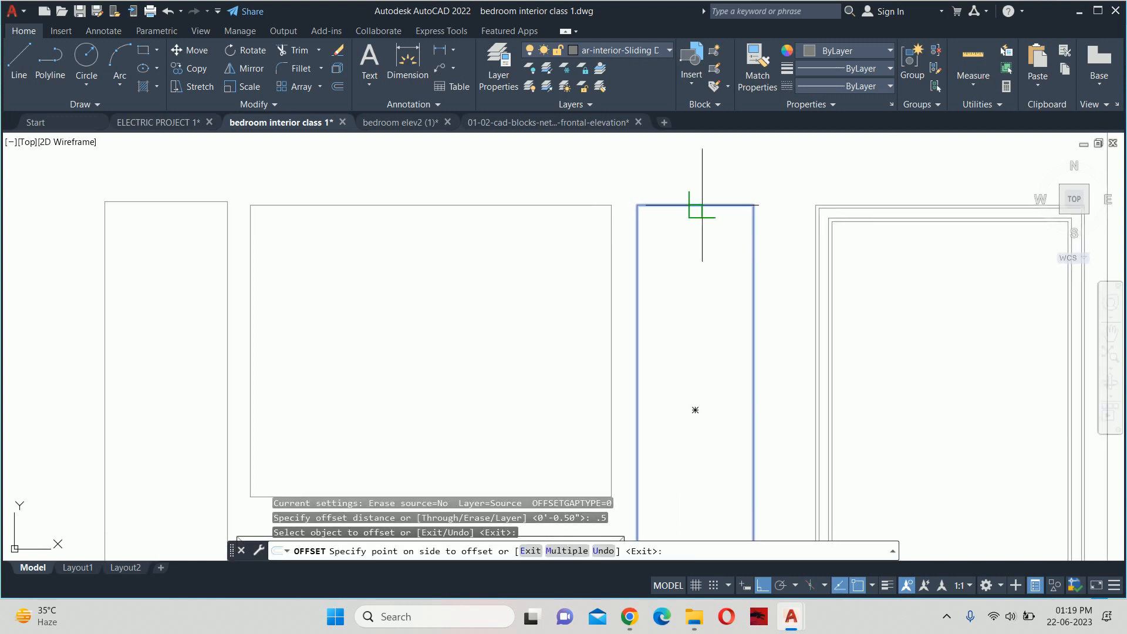
click(695, 410)
click(531, 205)
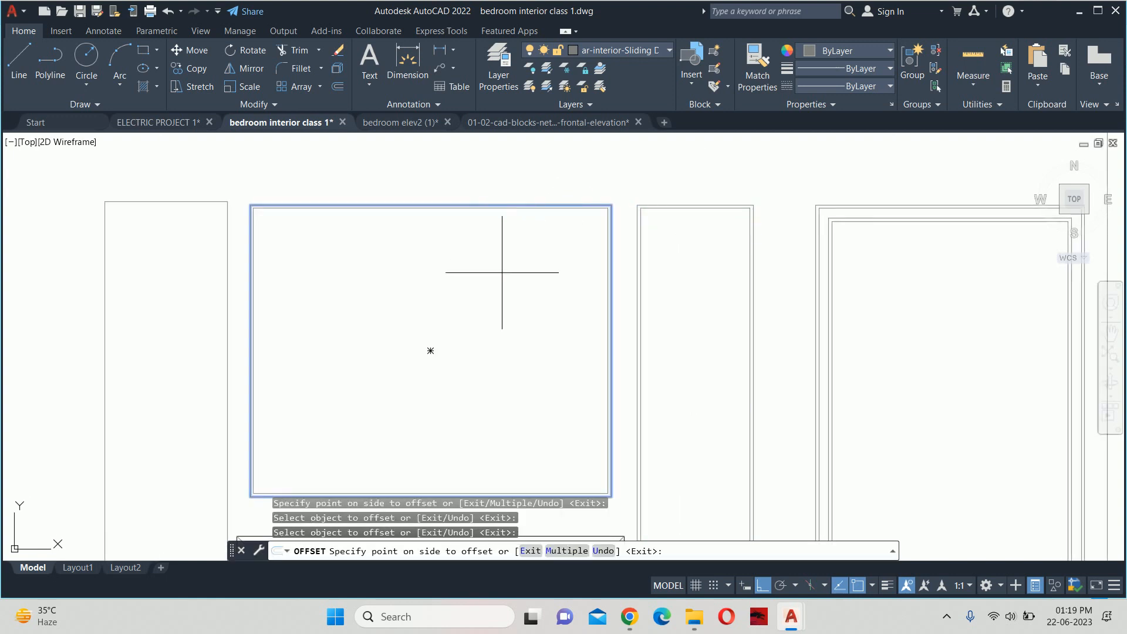
click(502, 269)
click(188, 206)
click(199, 258)
key(Escape)
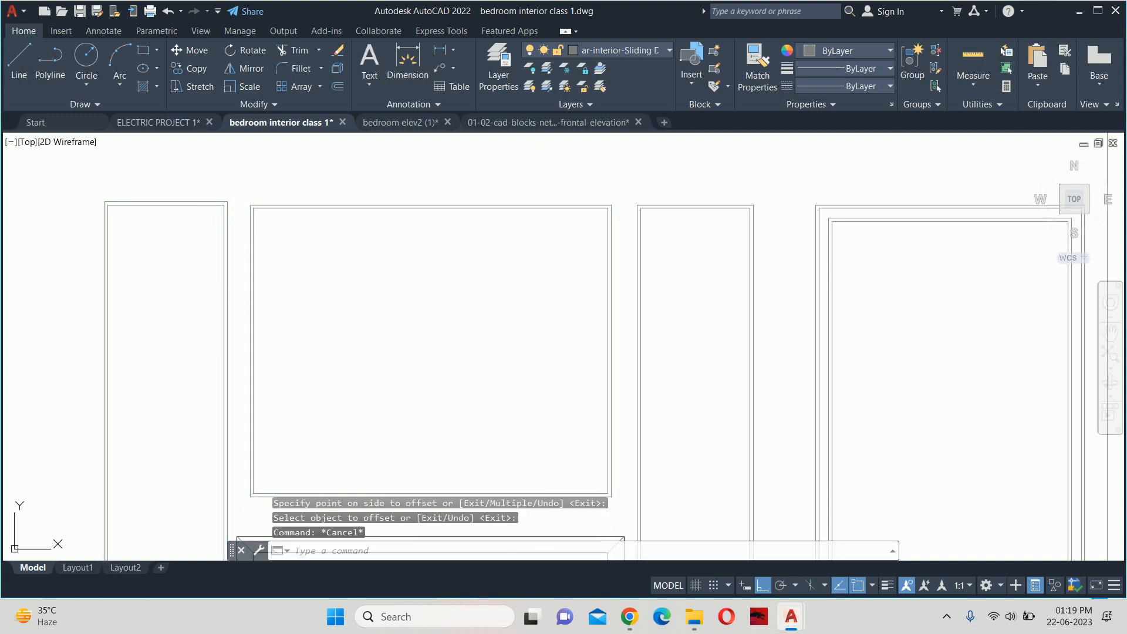
Offset the inner outlines of the left narrow, middle and right narrow panels inward by 1.5"
key(Return)
key(Return)
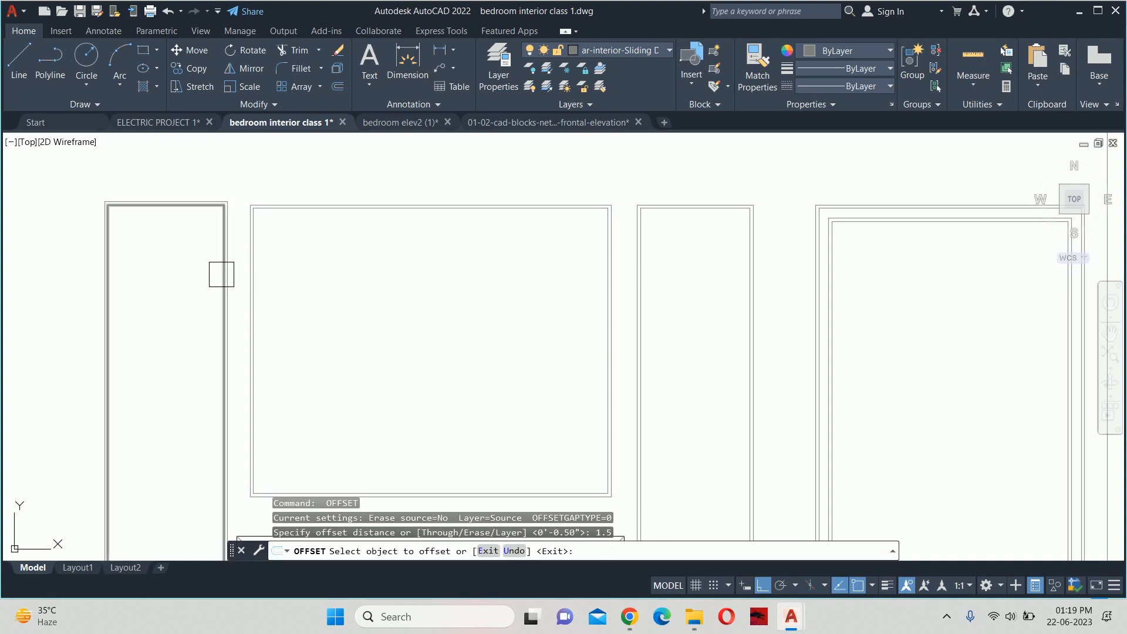
click(196, 222)
click(194, 259)
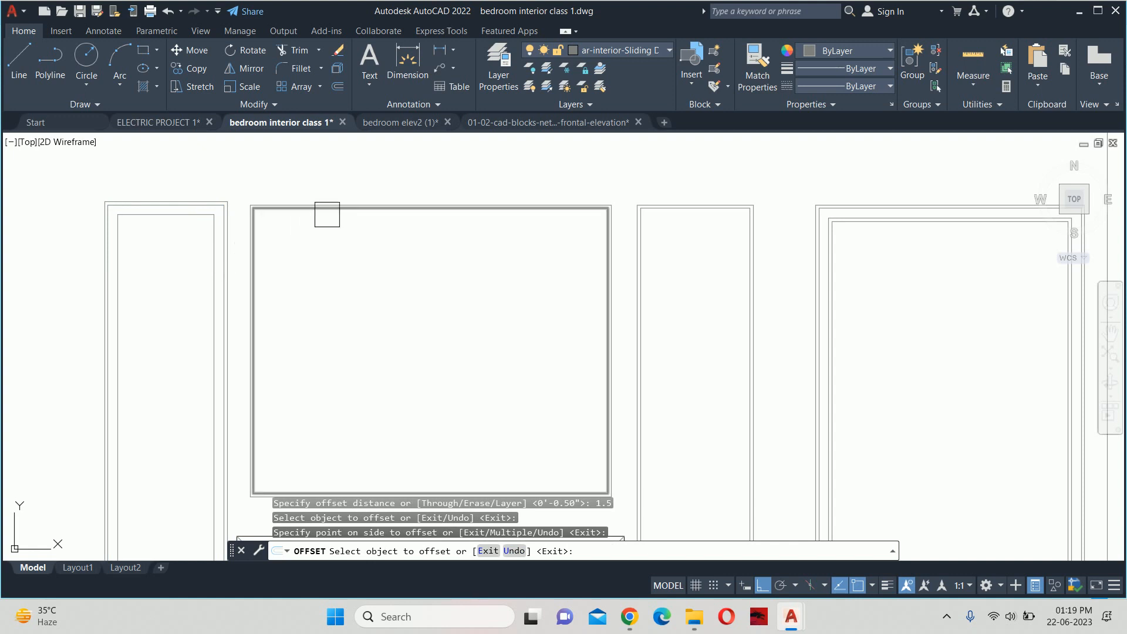
click(327, 208)
click(328, 288)
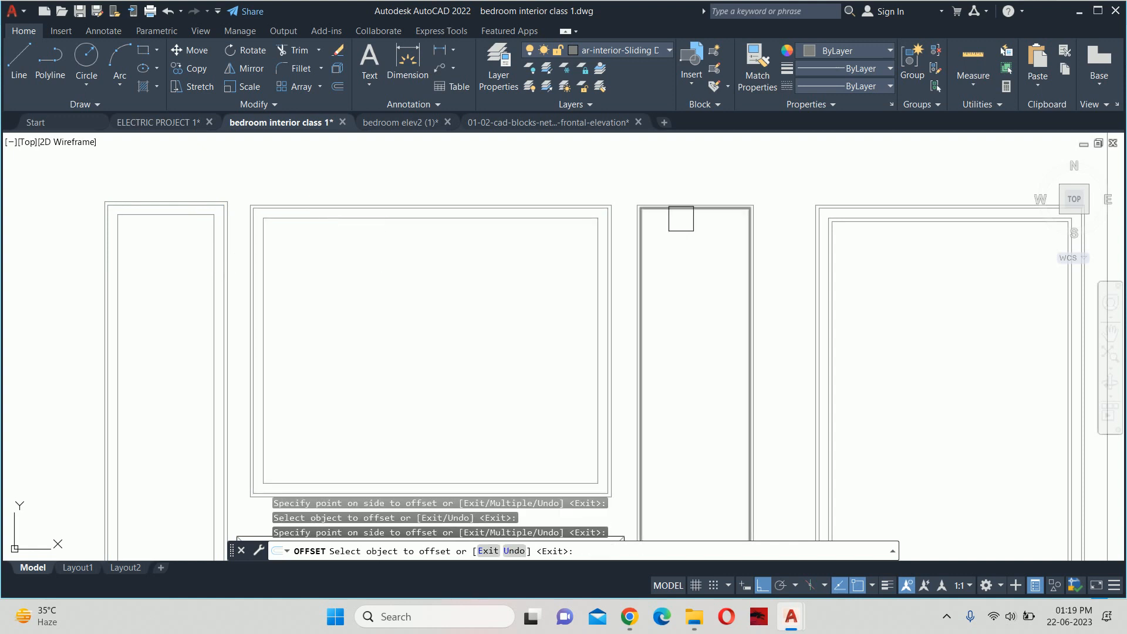
click(679, 210)
click(694, 407)
key(Escape)
Offset the innermost outlines of the right narrow, middle and left narrow panels inward by another 0.5"
key(Return)
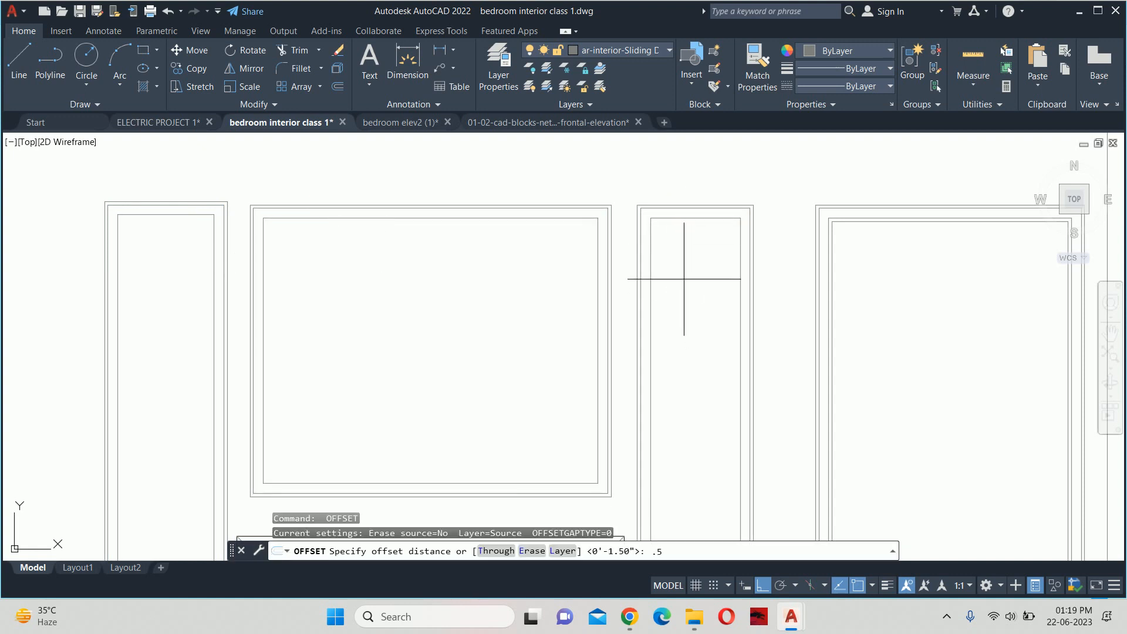
text(.5)
key(Return)
click(694, 218)
click(683, 288)
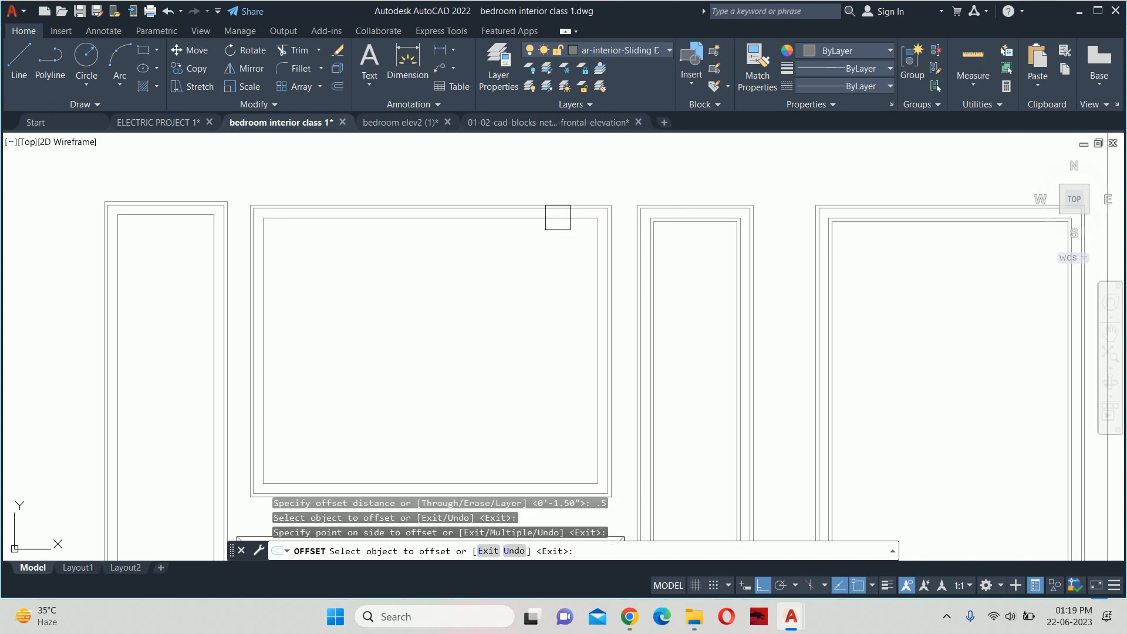
click(546, 218)
click(501, 272)
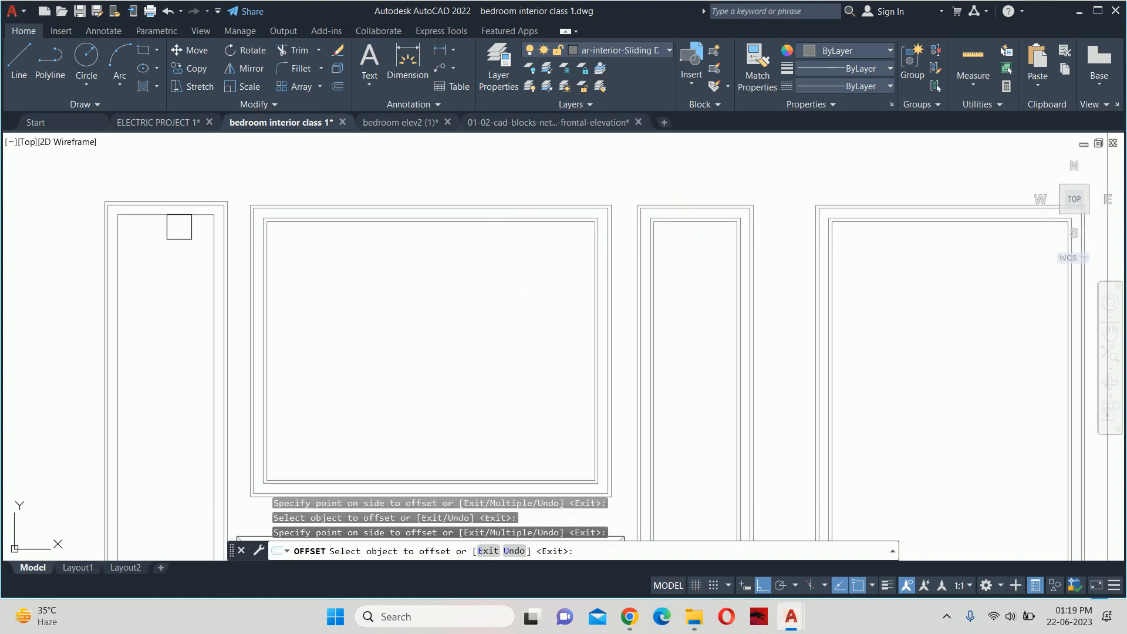
click(179, 225)
click(181, 232)
key(Return)
key(Escape)
scroll(246, 298, down, 5)
middle_drag(260, 287, 365, 225)
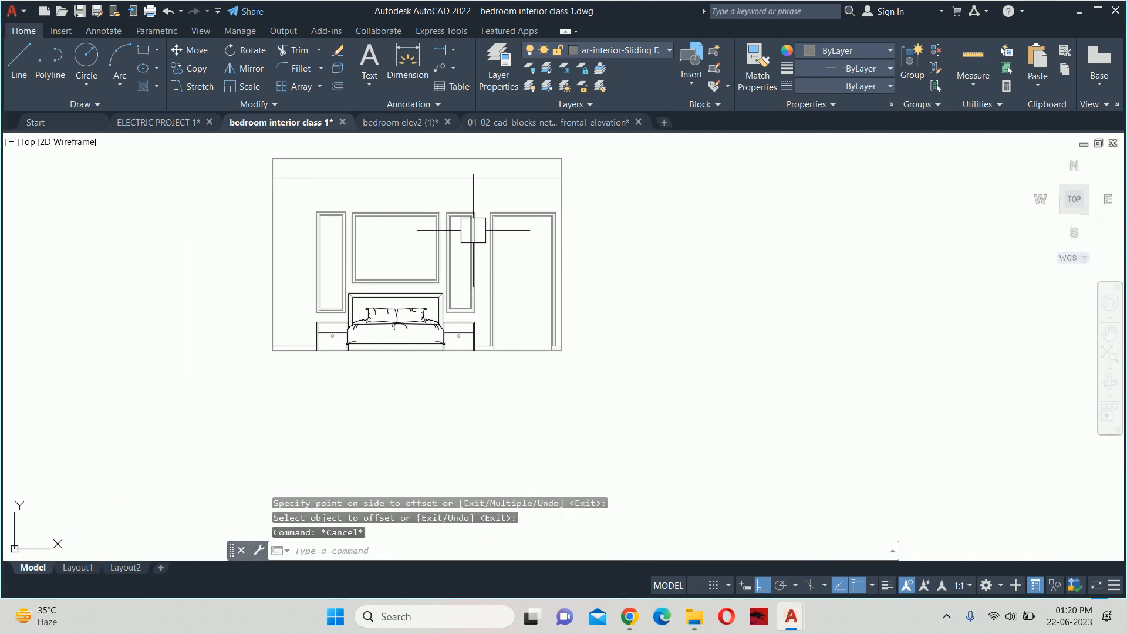
Examine the moulded panels together with the bed and nightstands across the whole elevation
scroll(473, 230, up, 4)
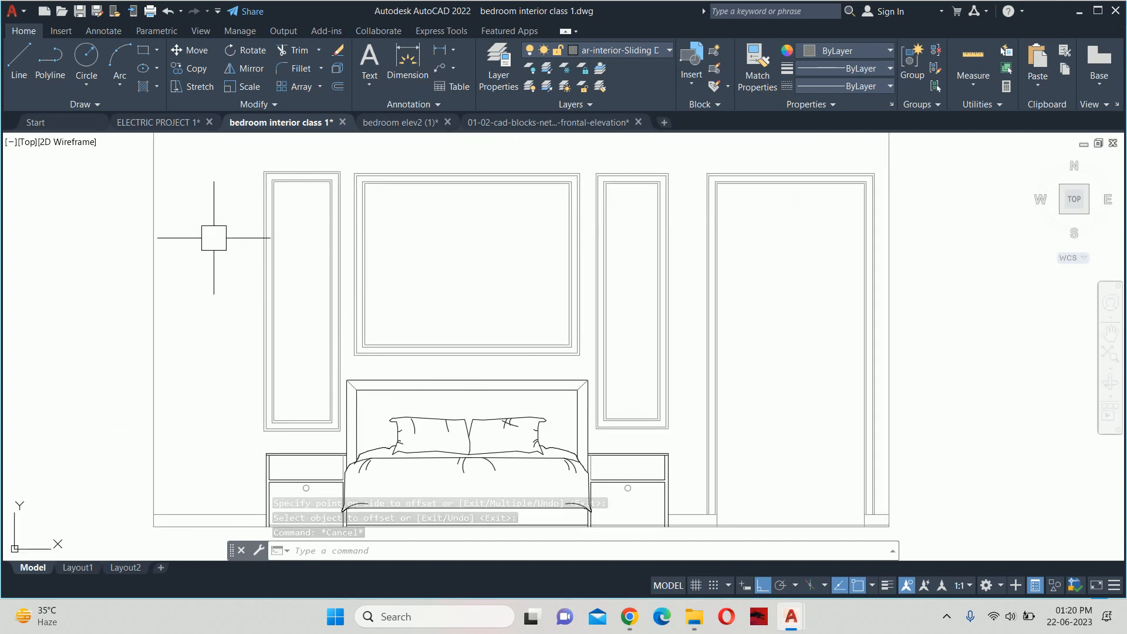
middle_drag(245, 259, 279, 263)
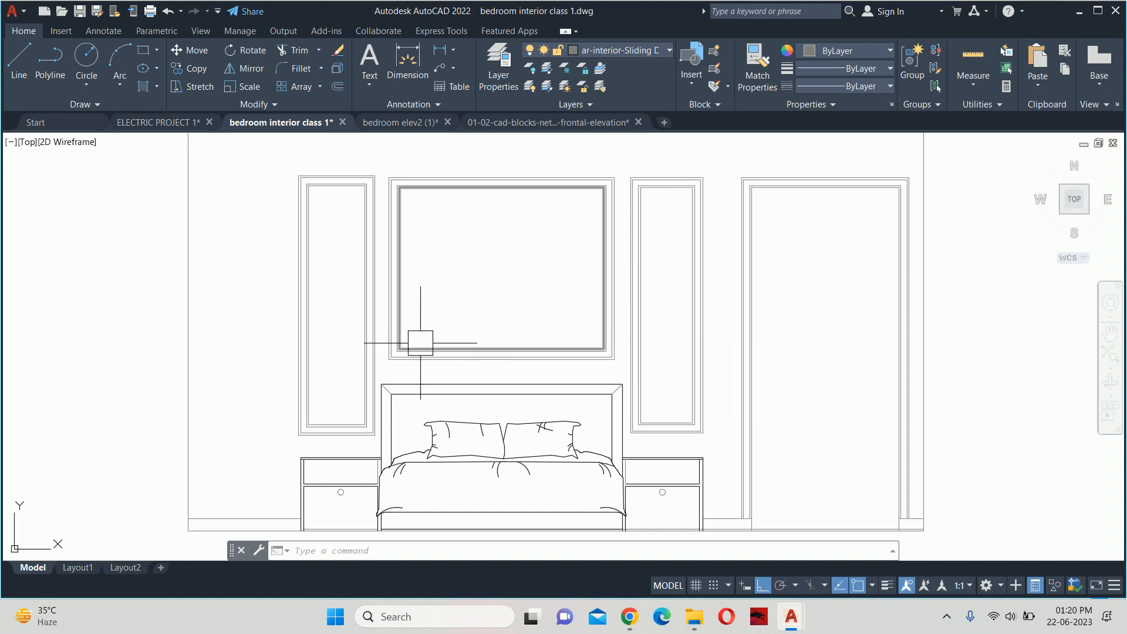
key(Escape)
key(Escape)
key(Escape)
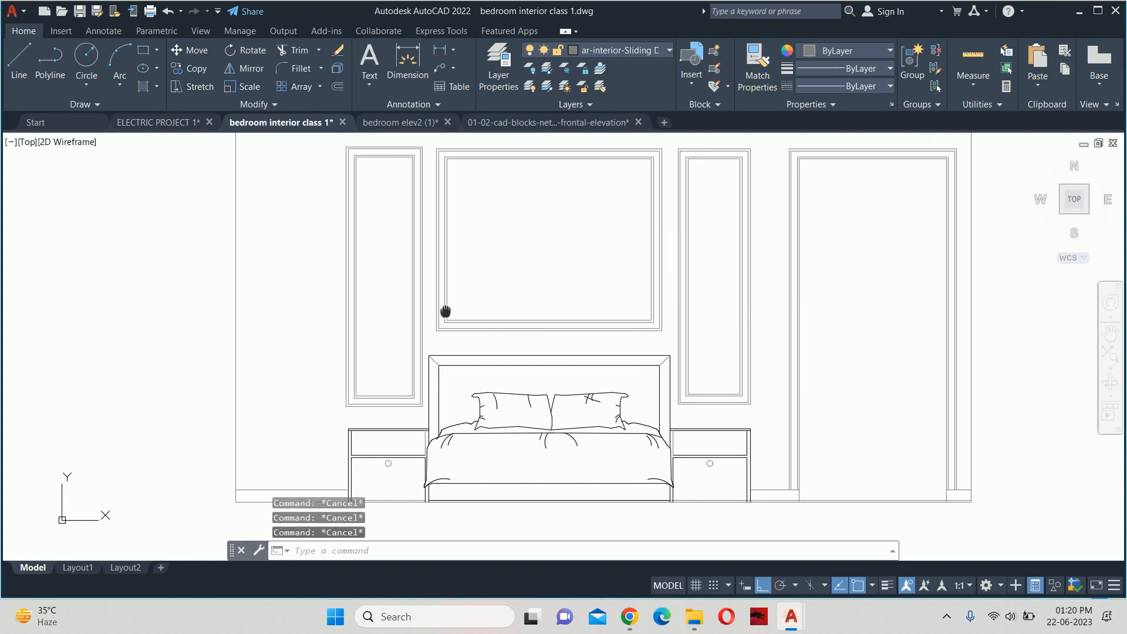
scroll(634, 301, down, 3)
scroll(400, 388, up, 5)
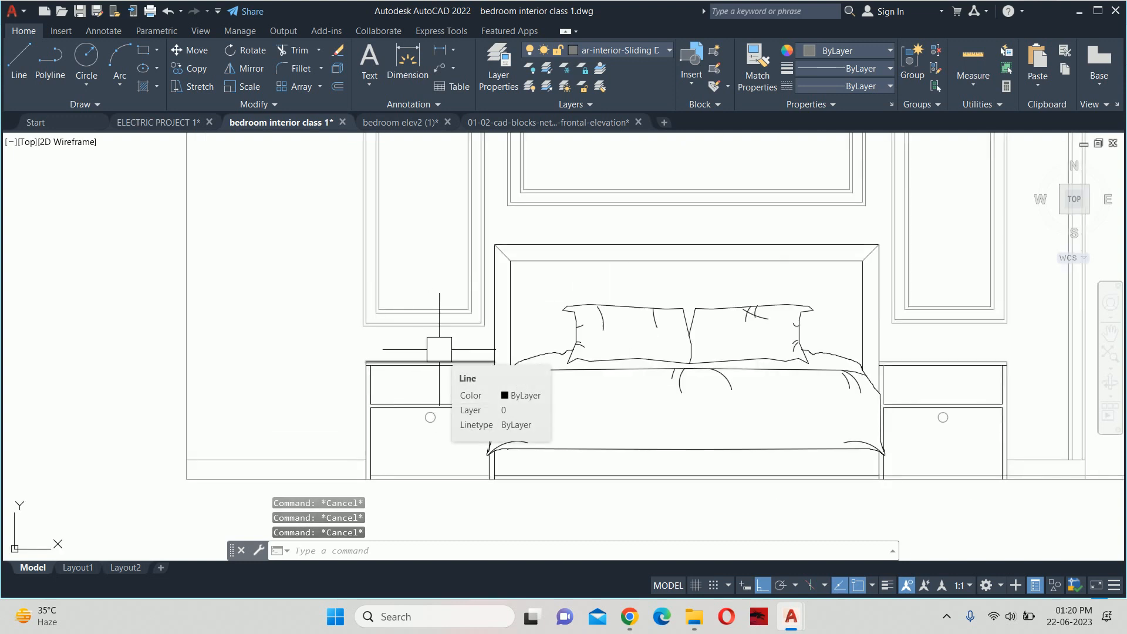
scroll(439, 351, down, 2)
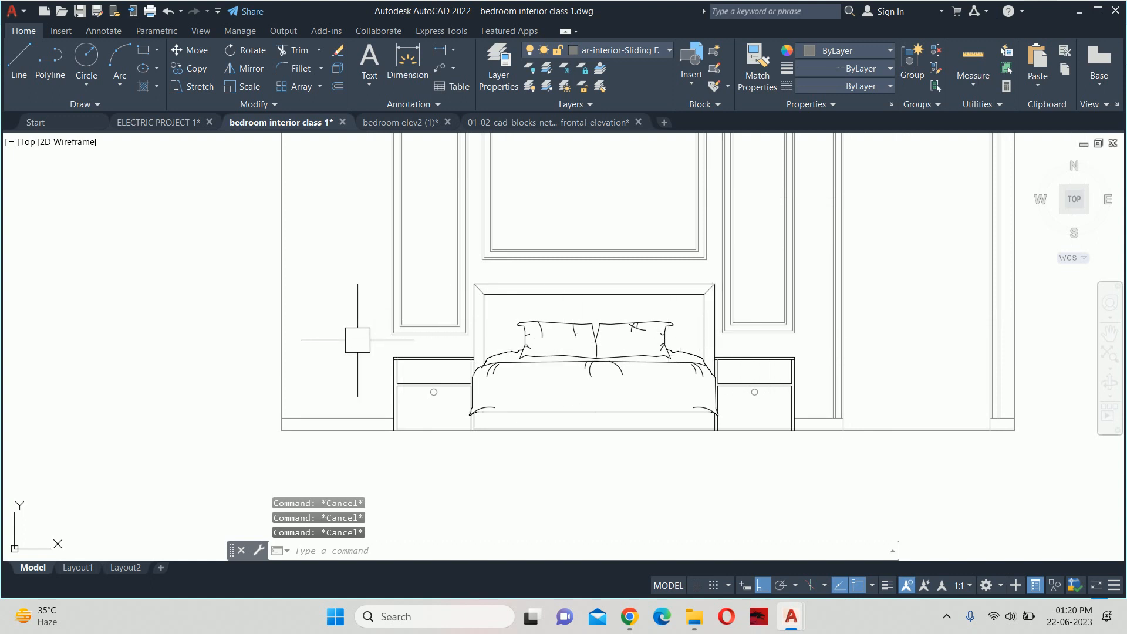
middle_drag(373, 330, 377, 390)
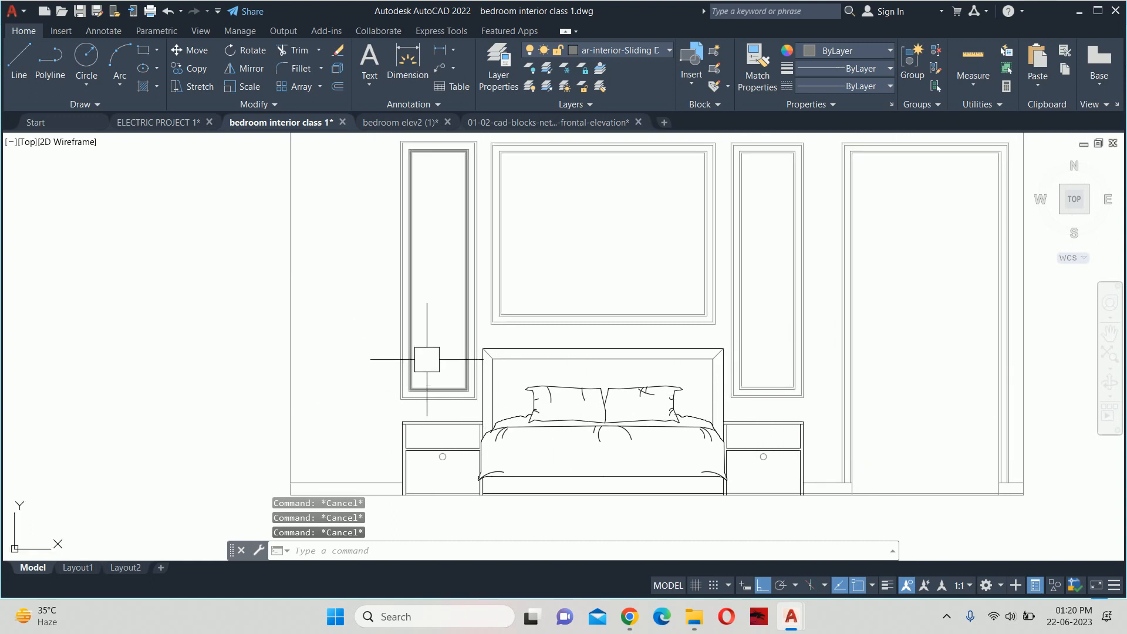
middle_drag(427, 352, 436, 391)
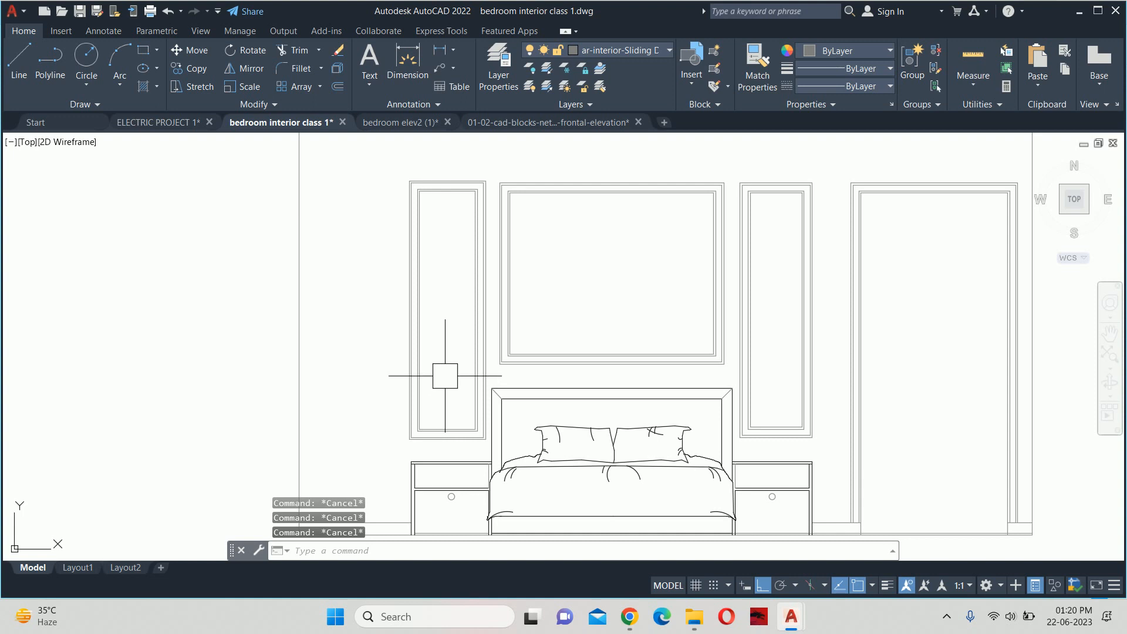
Offset the floor line of the elevation upward by 4'
text(o)
key(Return)
middle_drag(444, 374, 526, 304)
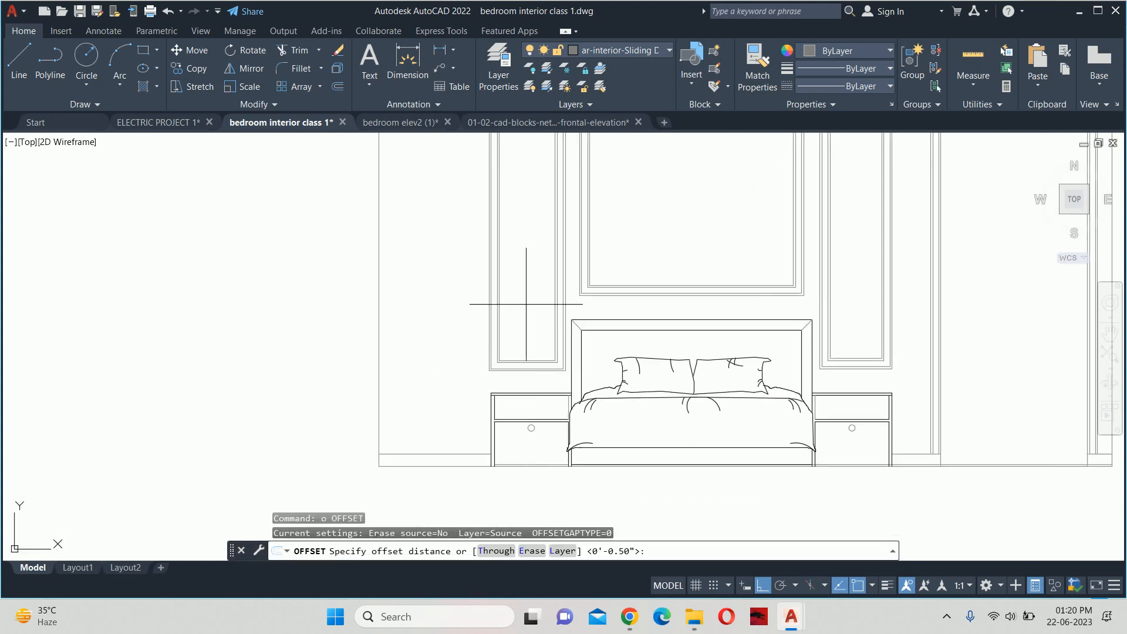
text(4')
key(Return)
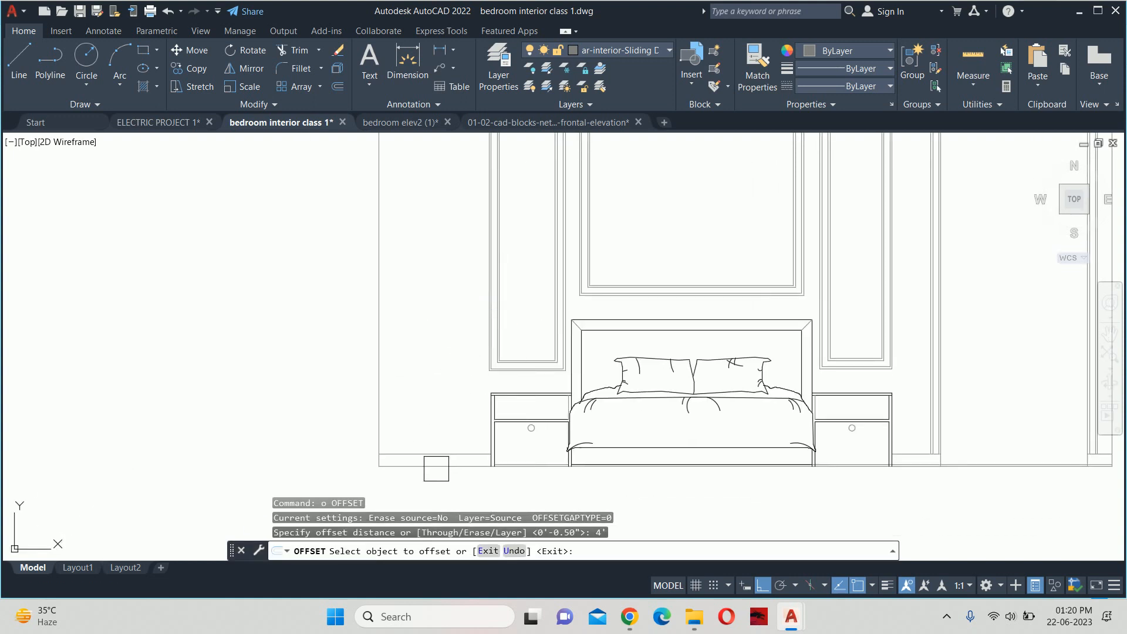
click(436, 469)
key(Escape)
key(Escape)
key(Escape)
scroll(418, 284, up, 3)
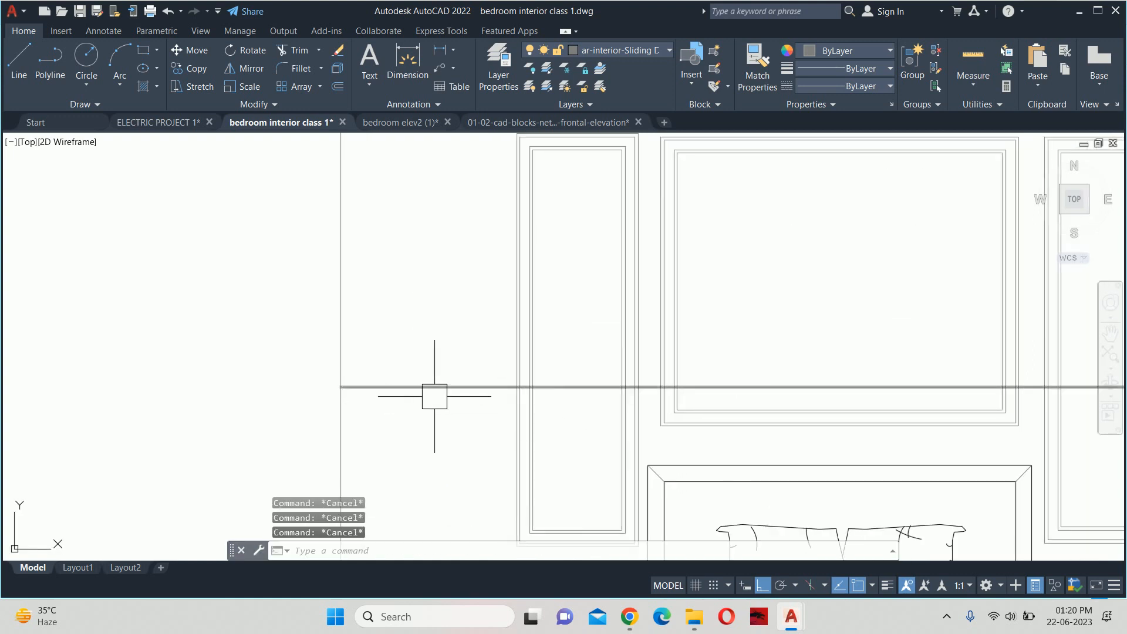
Draw a short vertical line at the centre of the left narrow panel, meeting the 4' height line
text(l)
key(Return)
click(621, 340)
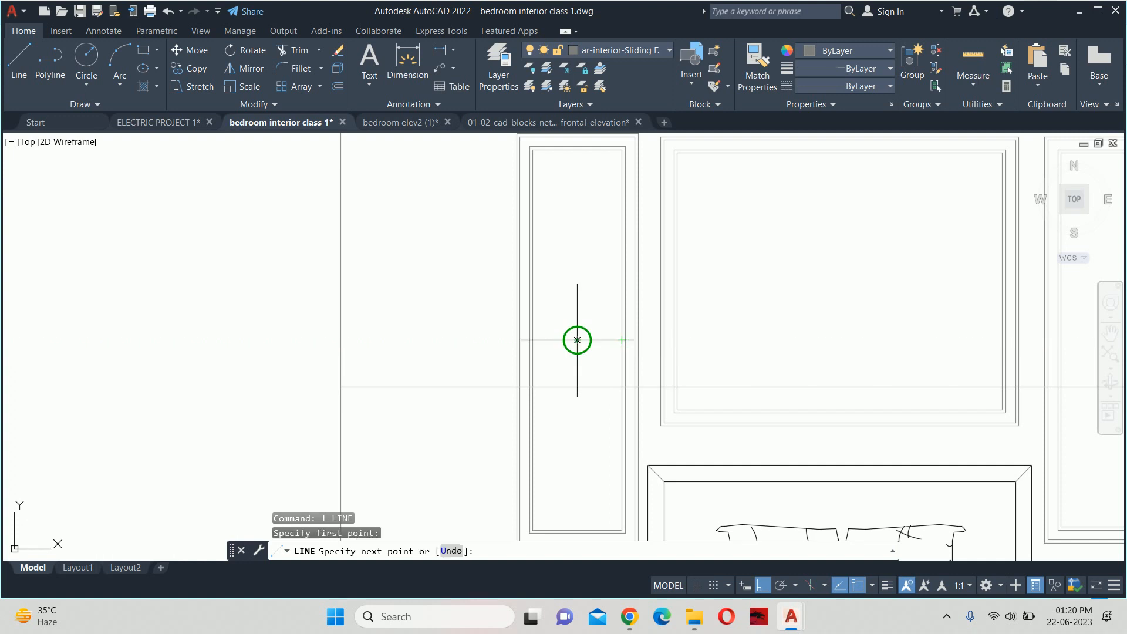
key(Escape)
key(Escape)
key(Escape)
scroll(572, 390, up, 2)
Offset the short vertical line by 0.35" to both sides
text(o)
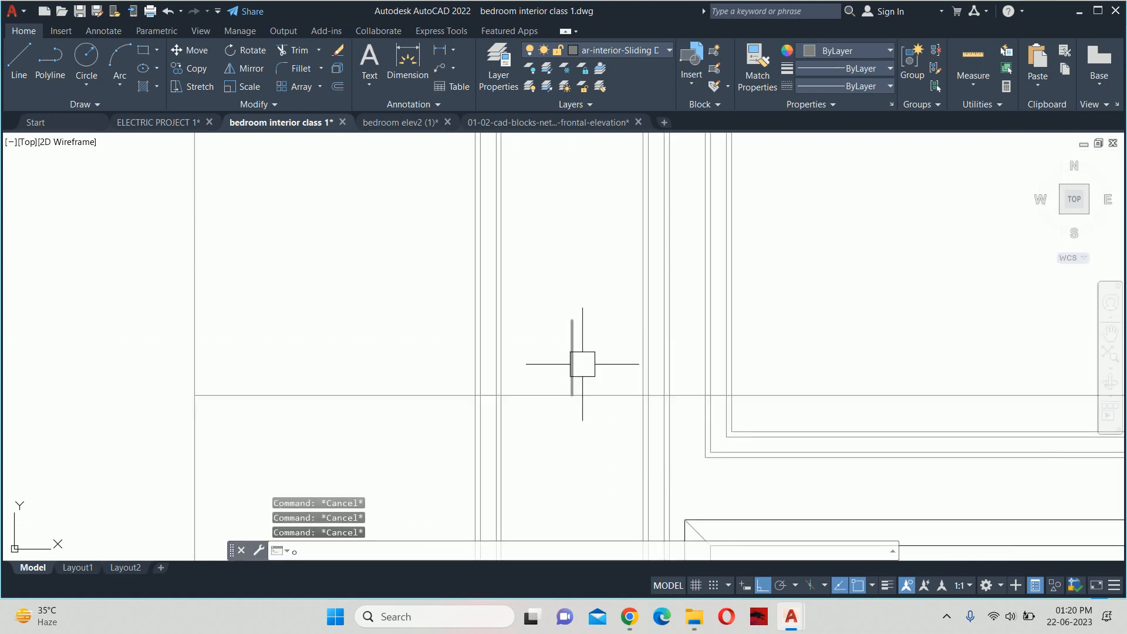
key(Return)
text(.)
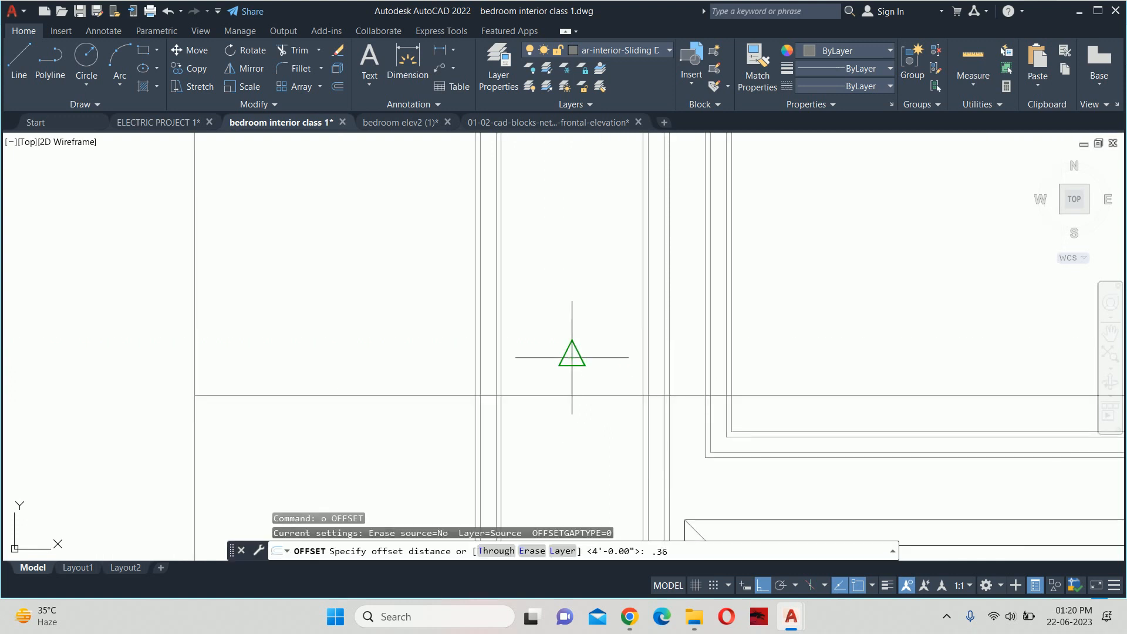
text(35)
key(Return)
click(570, 355)
click(577, 359)
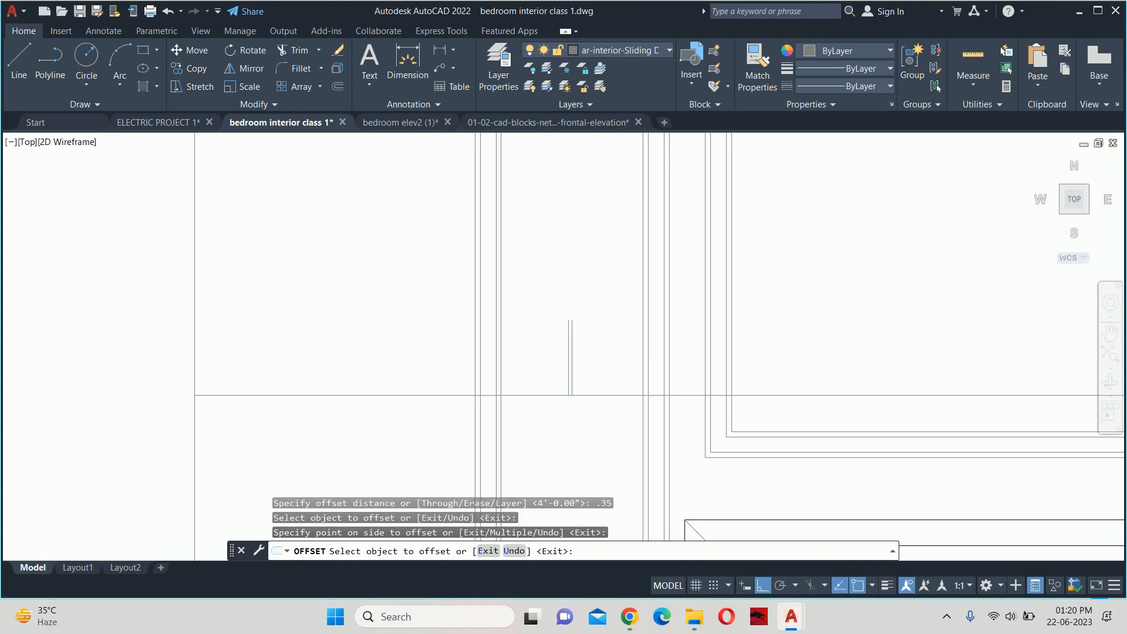
scroll(586, 372, up, 3)
click(588, 372)
click(650, 370)
key(Escape)
key(Escape)
scroll(655, 373, down, 4)
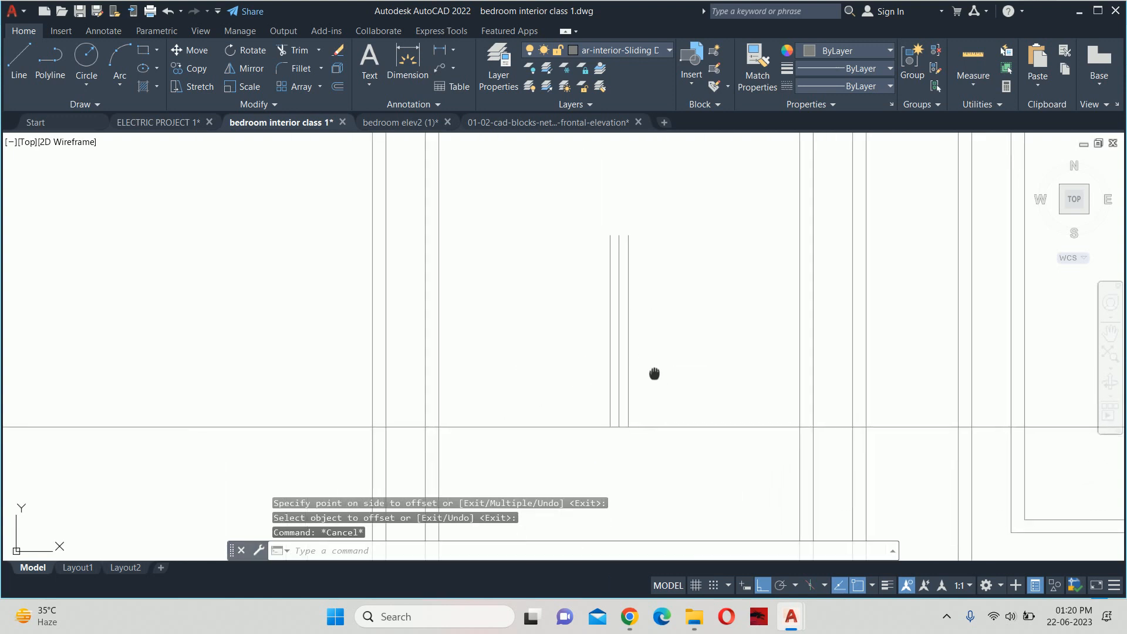
Offset the 4' height line upward by 18"
key(Return)
text(18)
key(Return)
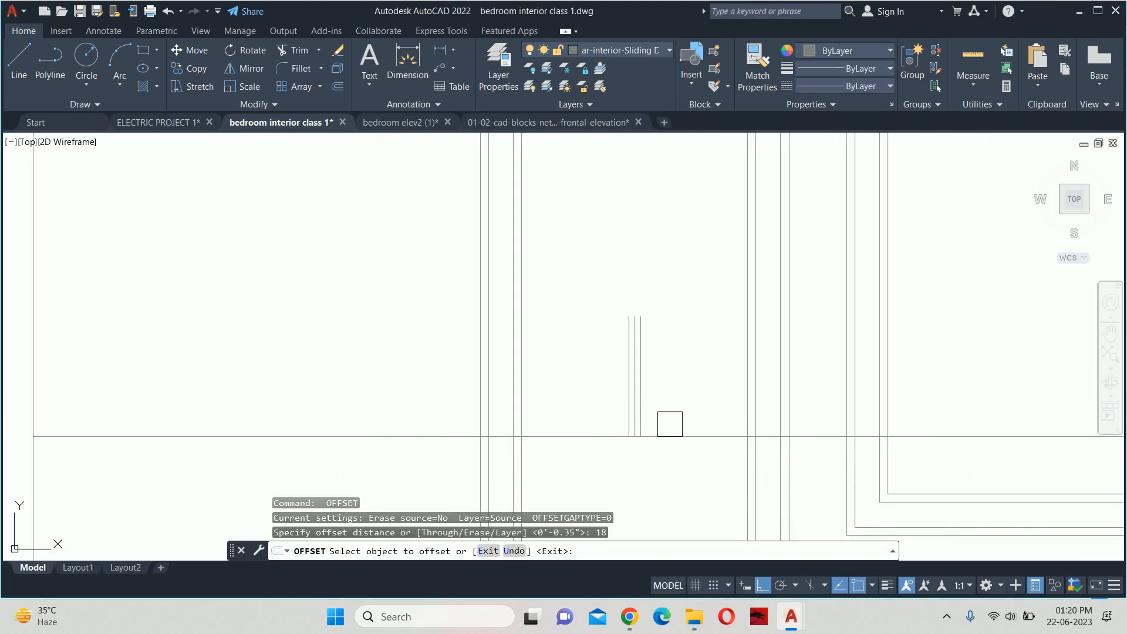
click(669, 427)
click(674, 285)
middle_drag(666, 295, 644, 363)
key(Escape)
key(Escape)
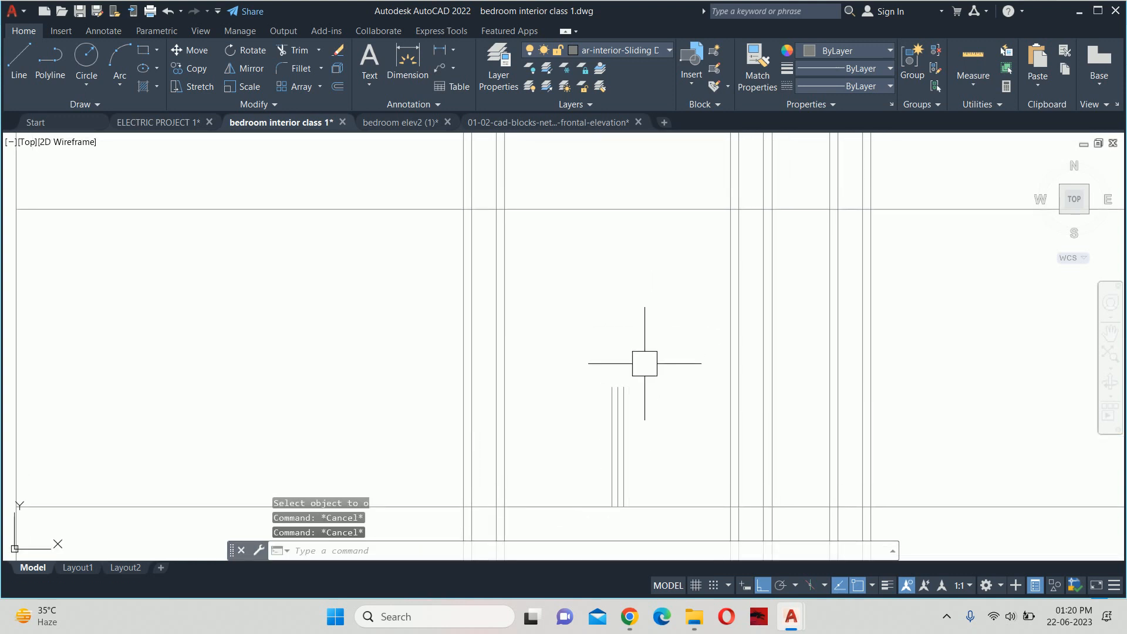
Extend the three short vertical lines up to the upper horizontal line
scroll(617, 388, up, 4)
scroll(626, 403, down, 3)
text(ex)
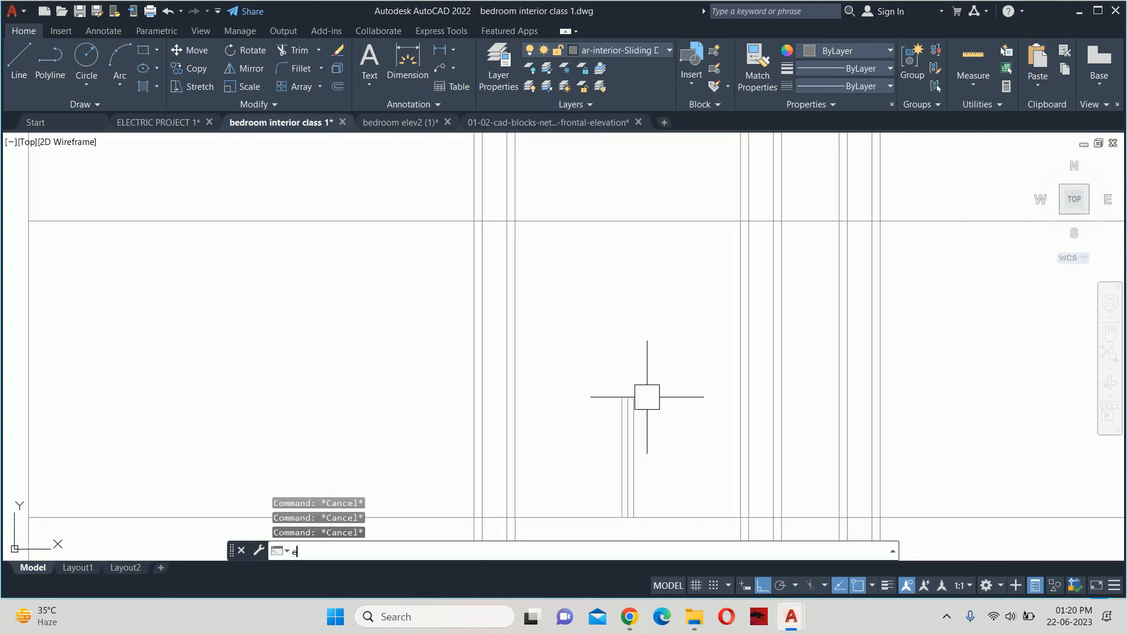
key(Return)
click(660, 418)
key(Return)
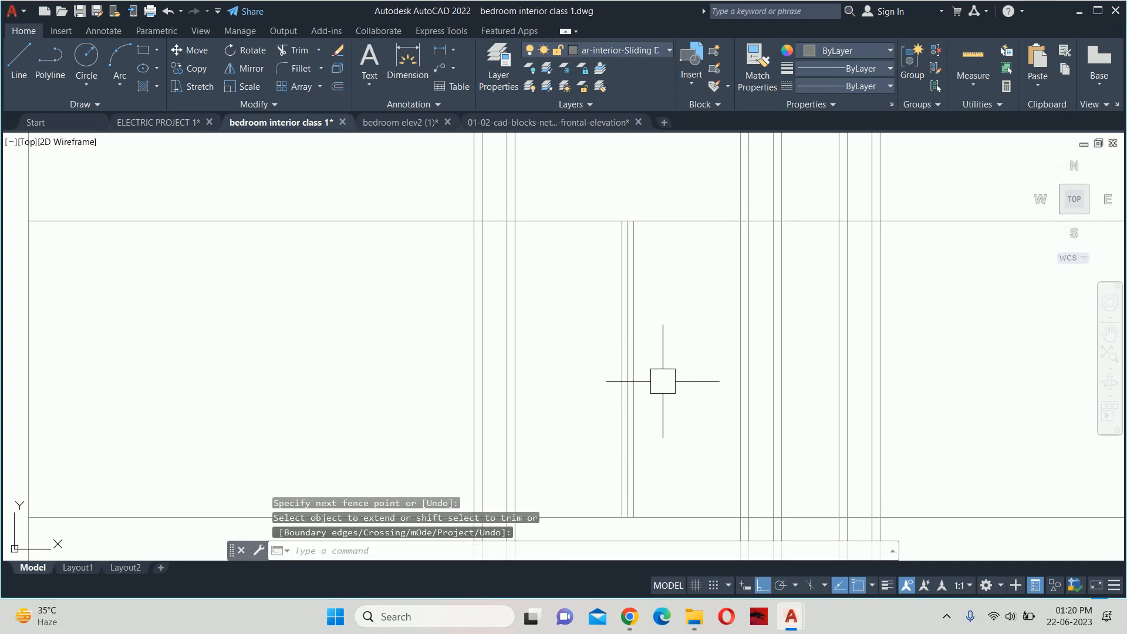
middle_drag(659, 380, 628, 385)
key(Escape)
key(Escape)
Draw a circle with a 2.5" radius centred on the midpoint of the fixture's middle vertical line
text(c)
key(Return)
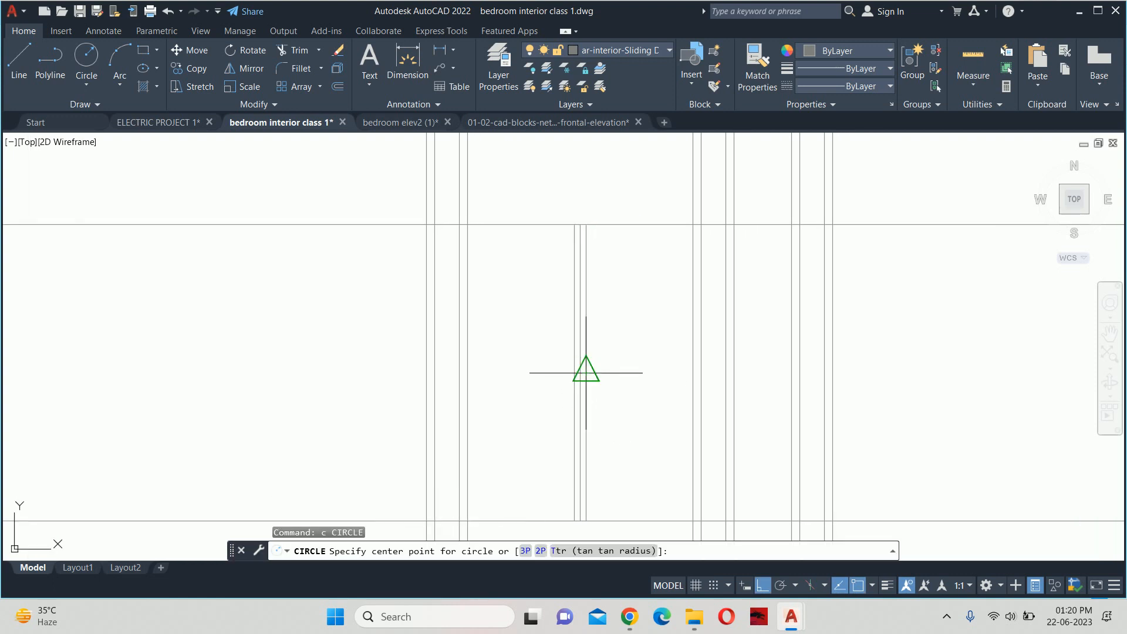
scroll(574, 371, up, 4)
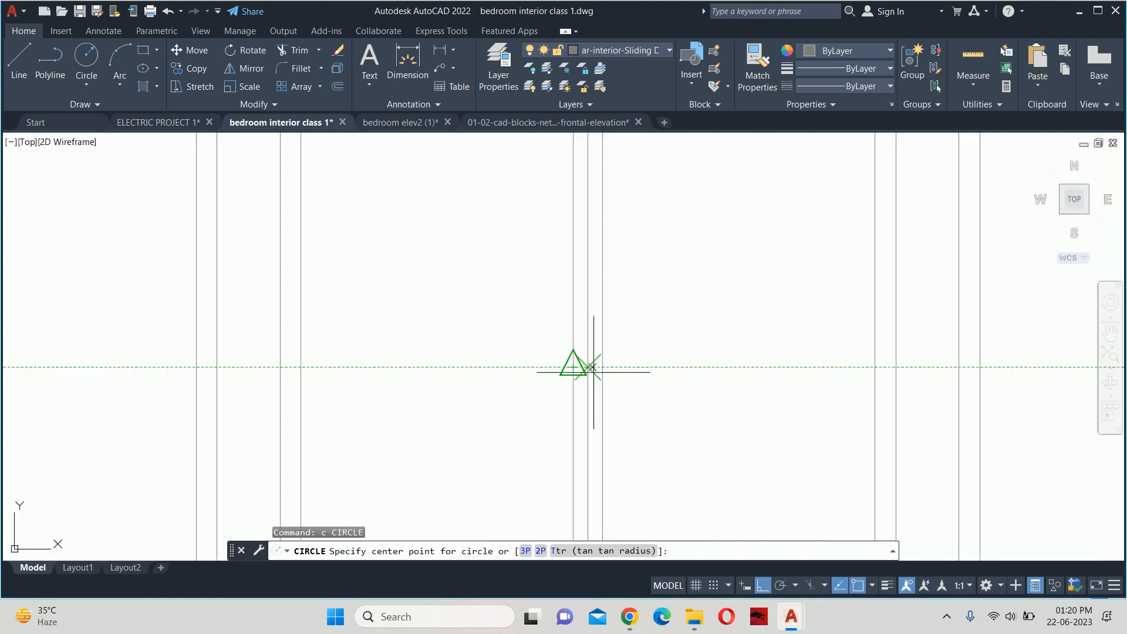
click(588, 367)
scroll(658, 371, down, 4)
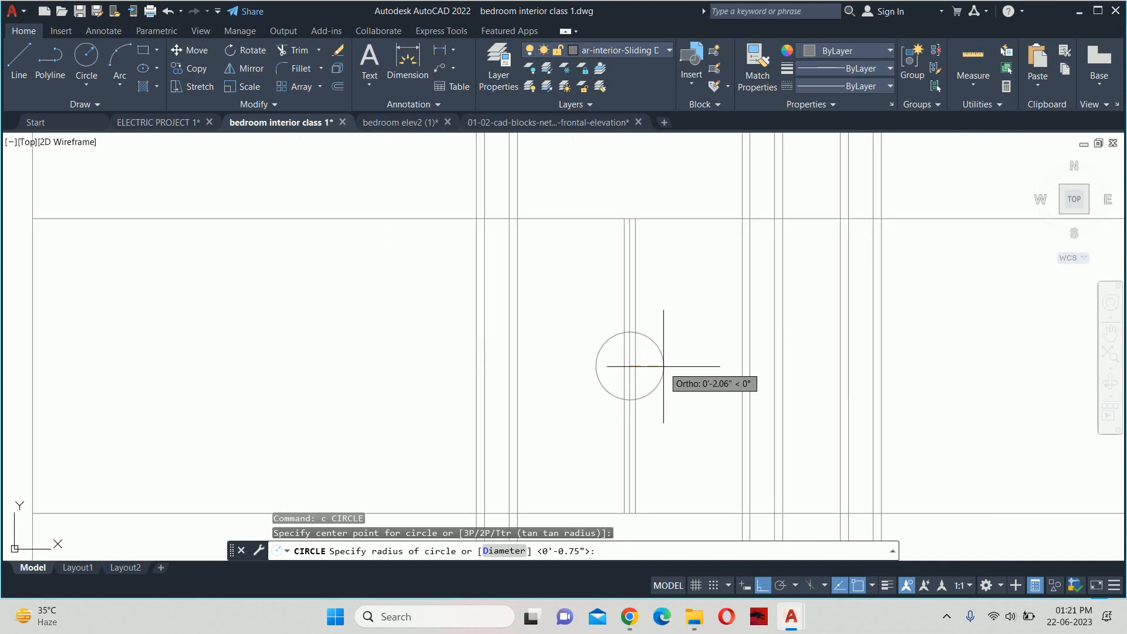
text(5)
key(Return)
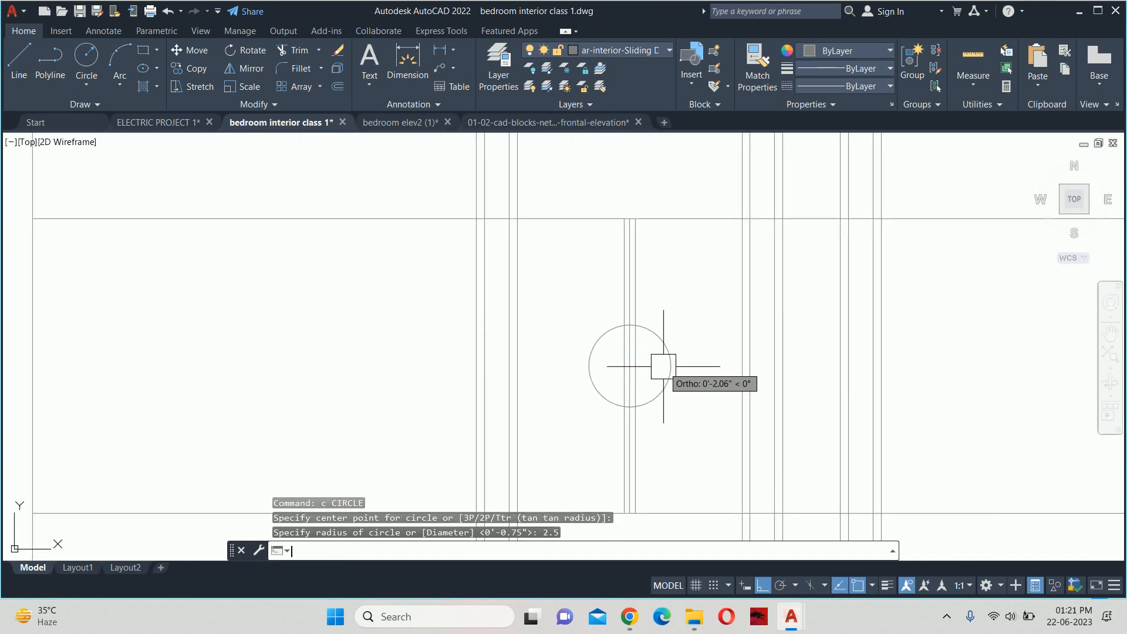
key(Escape)
key(Escape)
key(Escape)
Trim the three vertical line segments that run inside the circle
scroll(642, 361, up, 2)
text(tr)
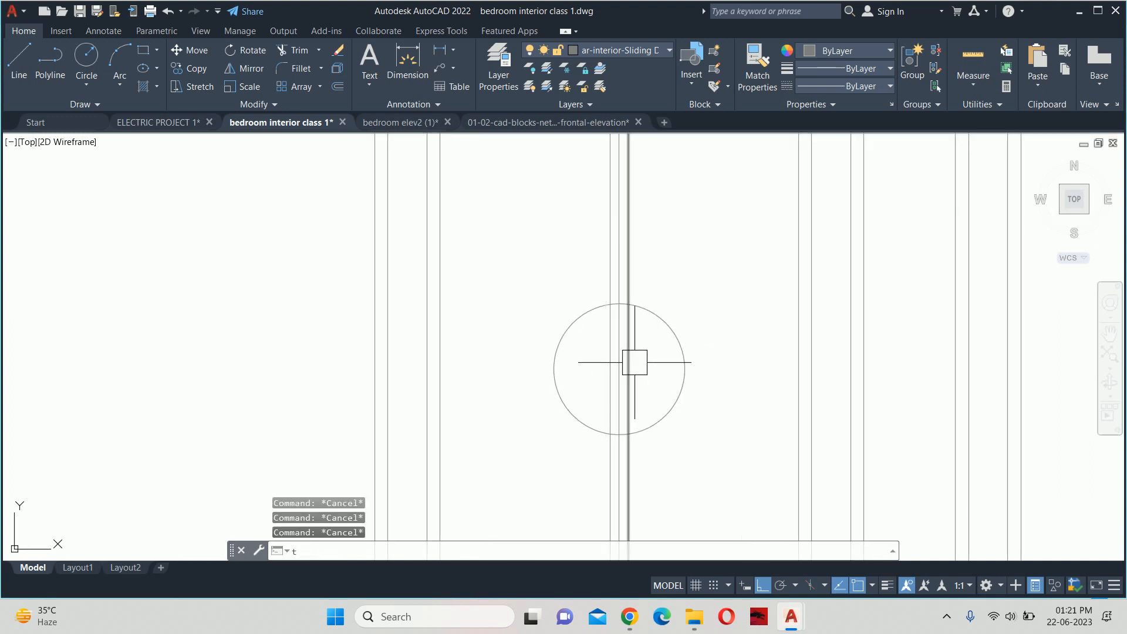
key(Return)
scroll(633, 364, up, 2)
click(658, 375)
click(567, 347)
scroll(561, 342, down, 6)
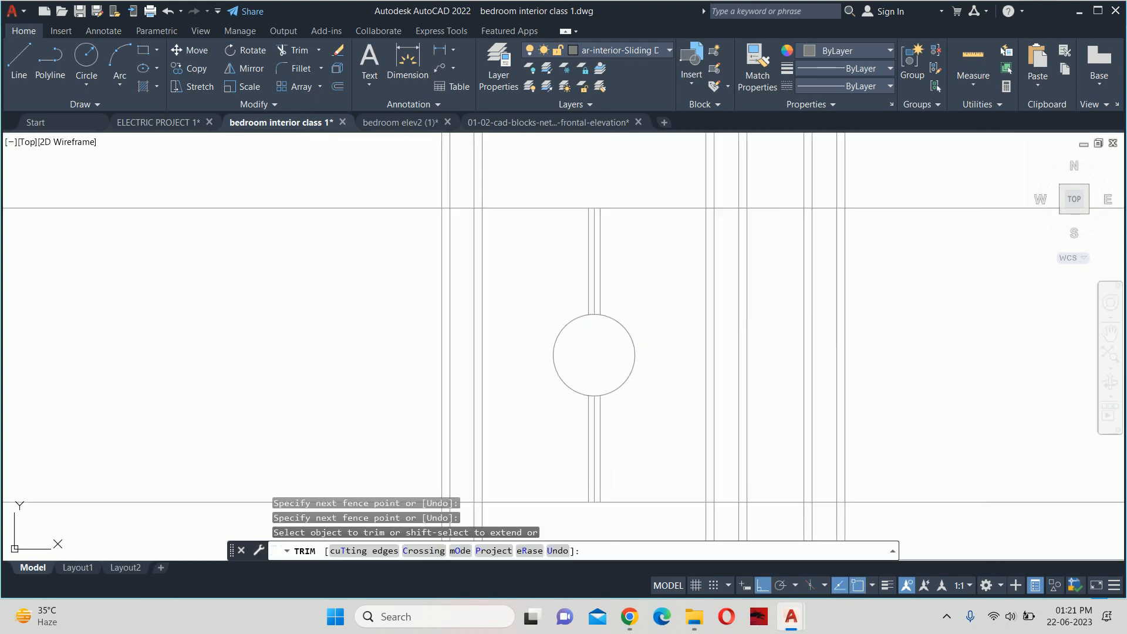
key(Escape)
key(Escape)
Delete the fixture's middle line above and below the circle, keeping the two outer lines
scroll(584, 304, up, 6)
click(590, 296)
key(Escape)
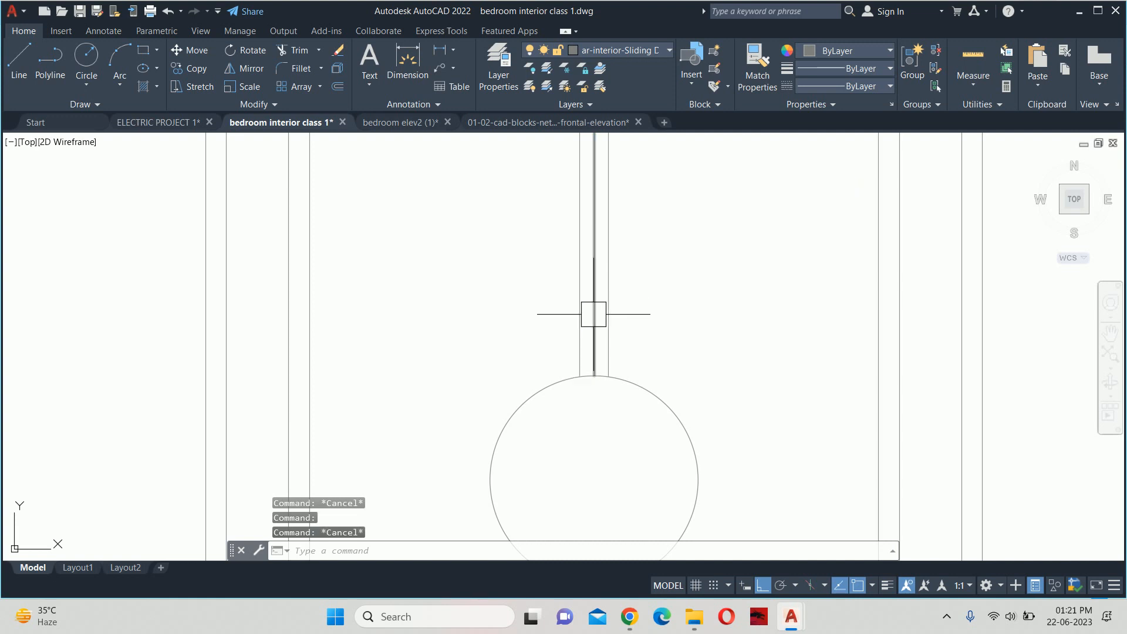
click(593, 322)
middle_drag(589, 329, 491, 81)
scroll(503, 376, up, 2)
scroll(508, 377, up, 2)
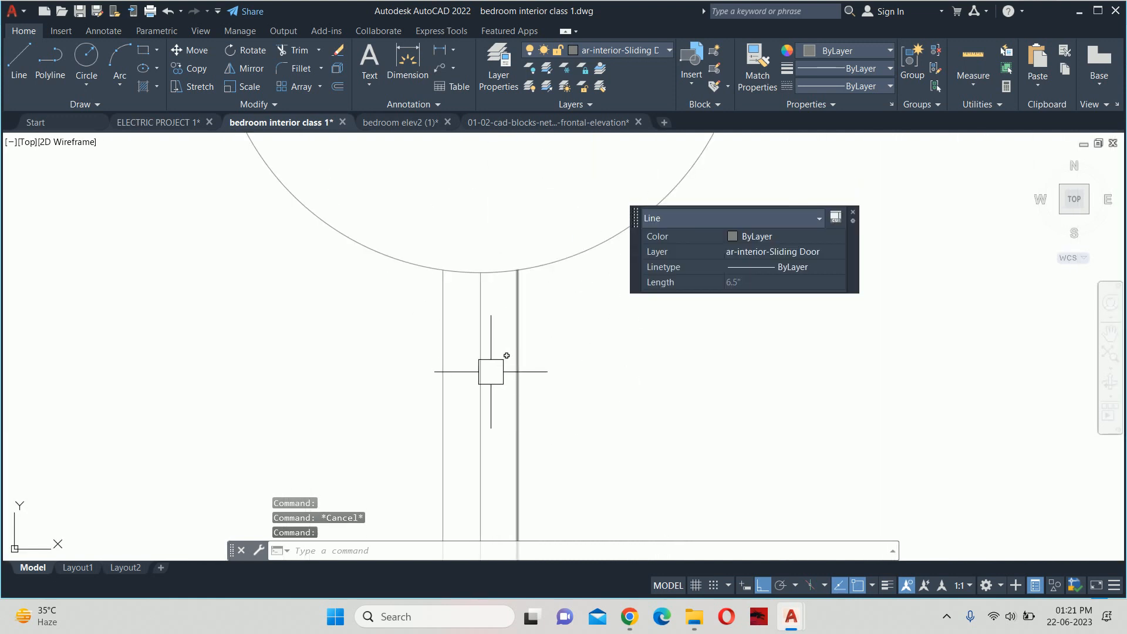
click(481, 374)
scroll(496, 359, down, 6)
key(Delete)
scroll(527, 351, down, 4)
key(Escape)
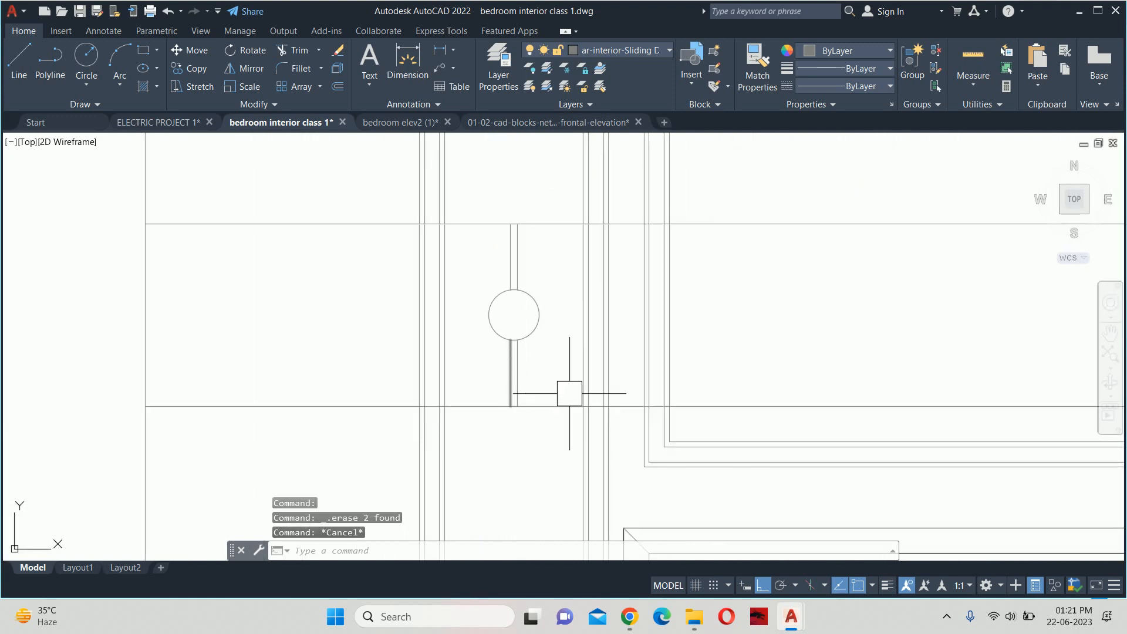
Trim both horizontal guide lines back on either side of the fixture so only its short end caps remain
scroll(573, 390, up, 4)
text(tr)
key(Return)
scroll(414, 443, up, 1)
click(380, 464)
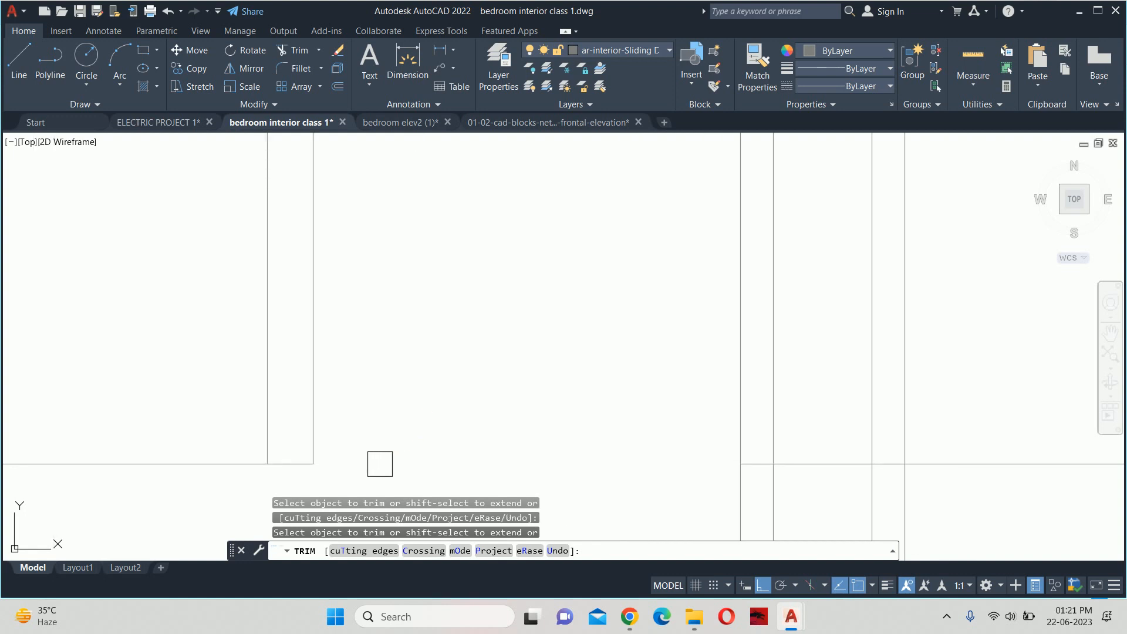
scroll(311, 343, down, 4)
middle_drag(307, 334, 435, 541)
middle_drag(435, 147, 395, 508)
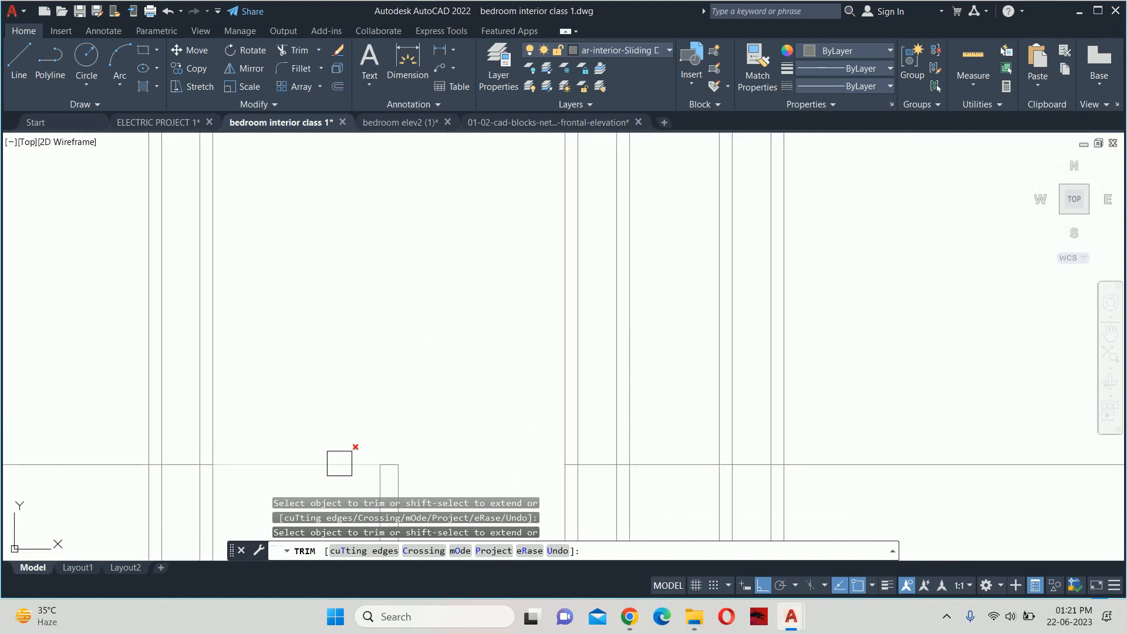
key(Escape)
key(Escape)
Delete the four leftover horizontal guide line pieces on both sides of the left narrow panel
scroll(370, 440, down, 2)
middle_drag(370, 440, 345, 135)
scroll(679, 201, down, 2)
click(680, 207)
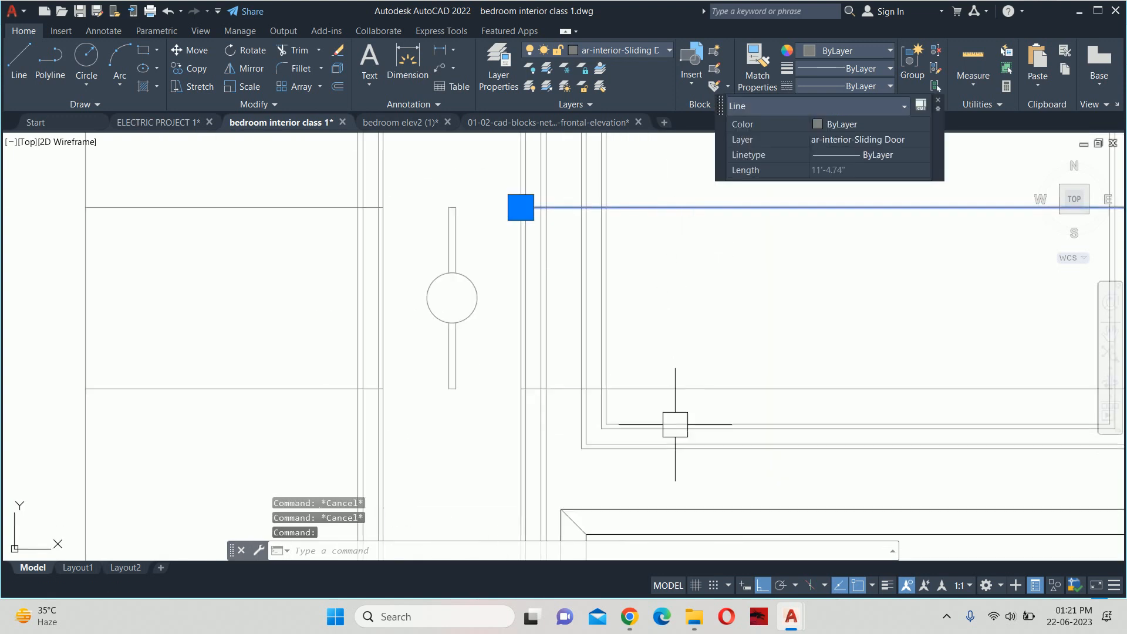
click(685, 390)
click(259, 393)
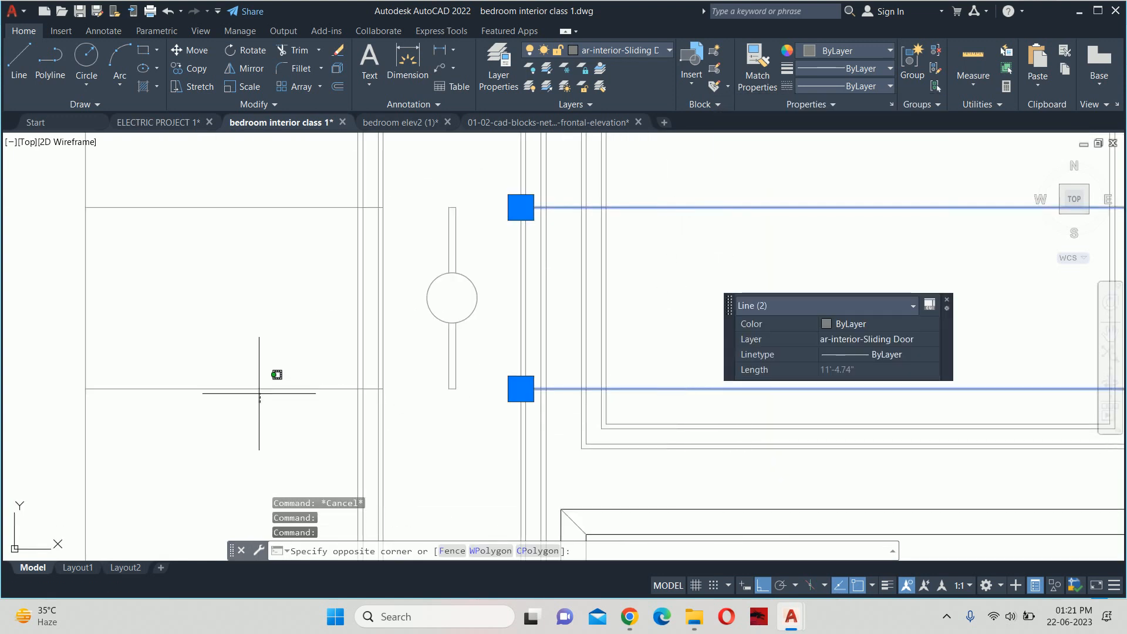
click(240, 187)
key(Delete)
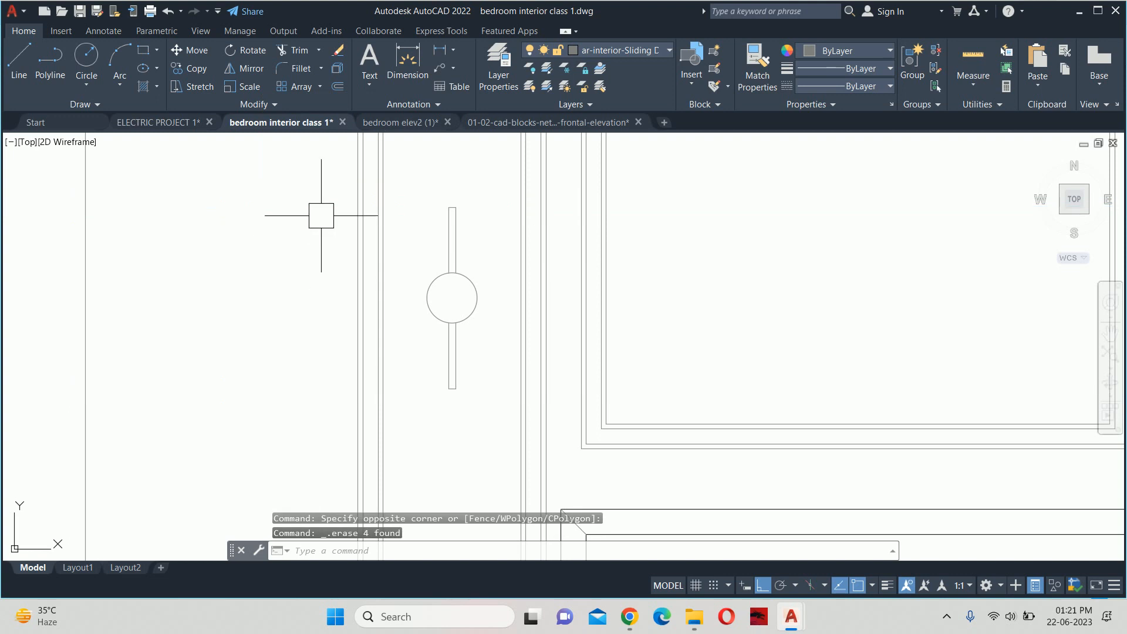
scroll(321, 215, down, 3)
key(Escape)
key(Escape)
scroll(394, 240, up, 4)
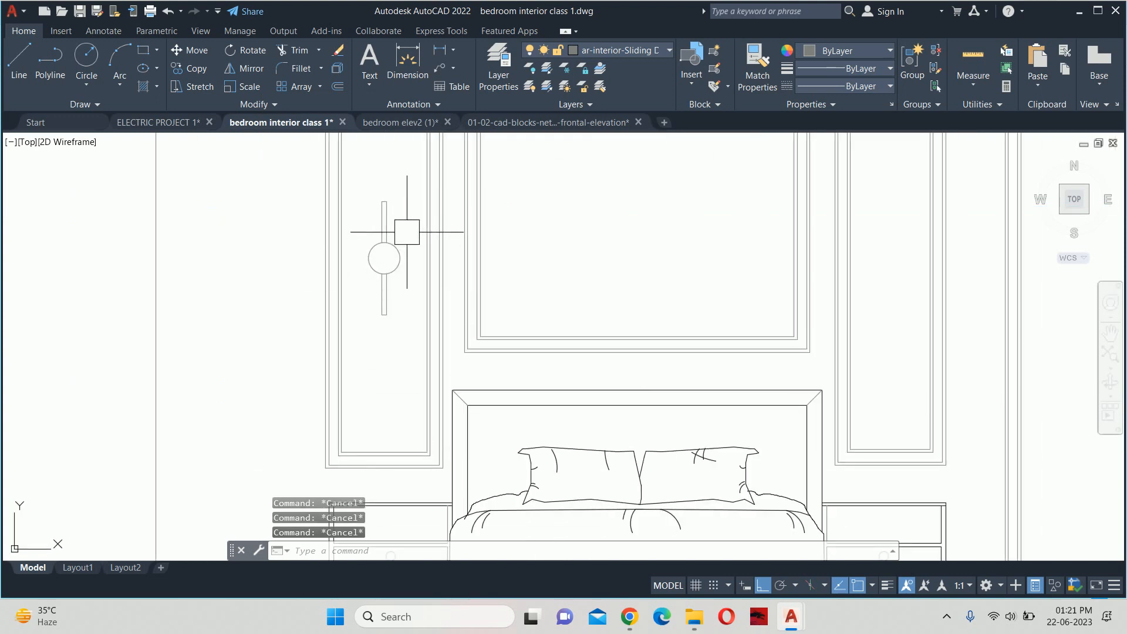
Mirror the fixture about the vertical centre line of the large middle panel into the right narrow panel, keeping the original
text(MI)
key(Return)
scroll(389, 230, down, 2)
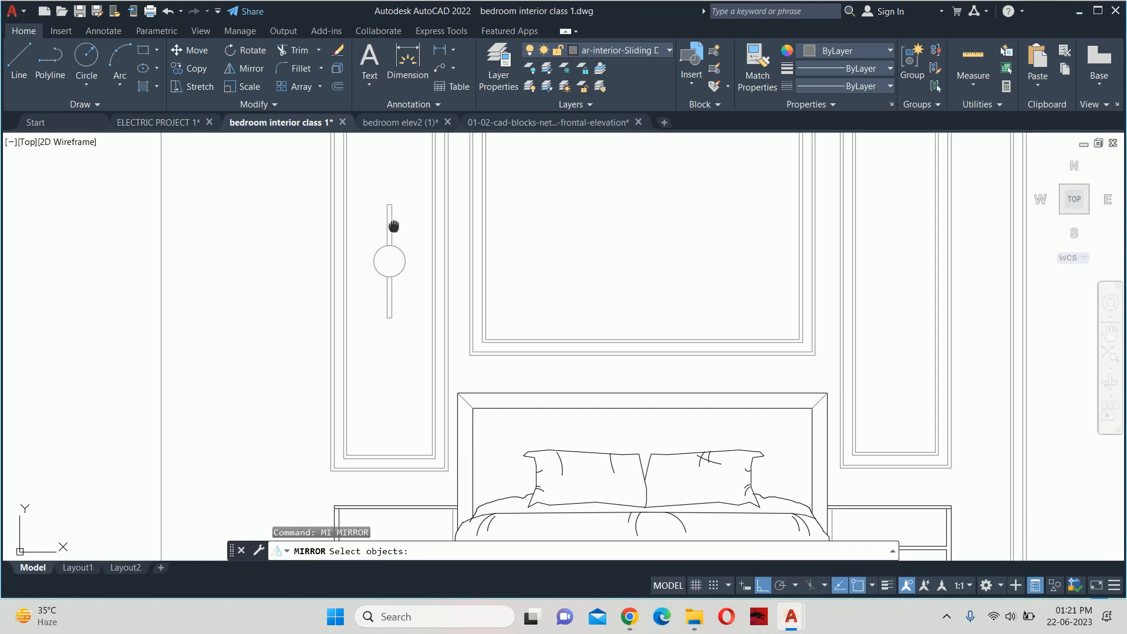
click(343, 243)
click(468, 422)
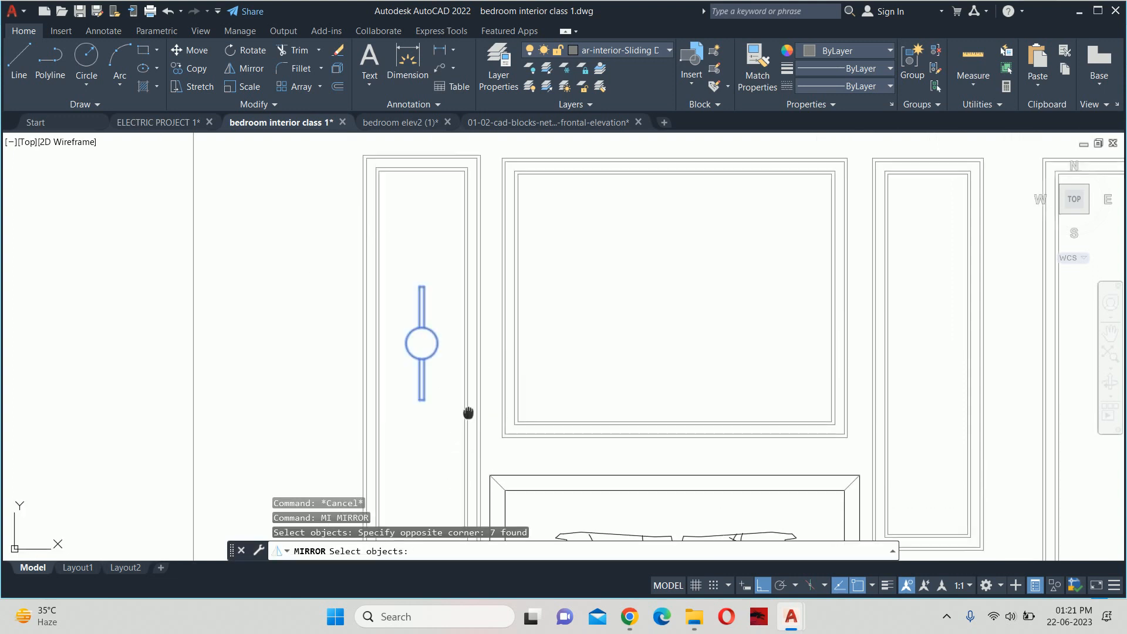
middle_drag(468, 413, 490, 468)
key(Return)
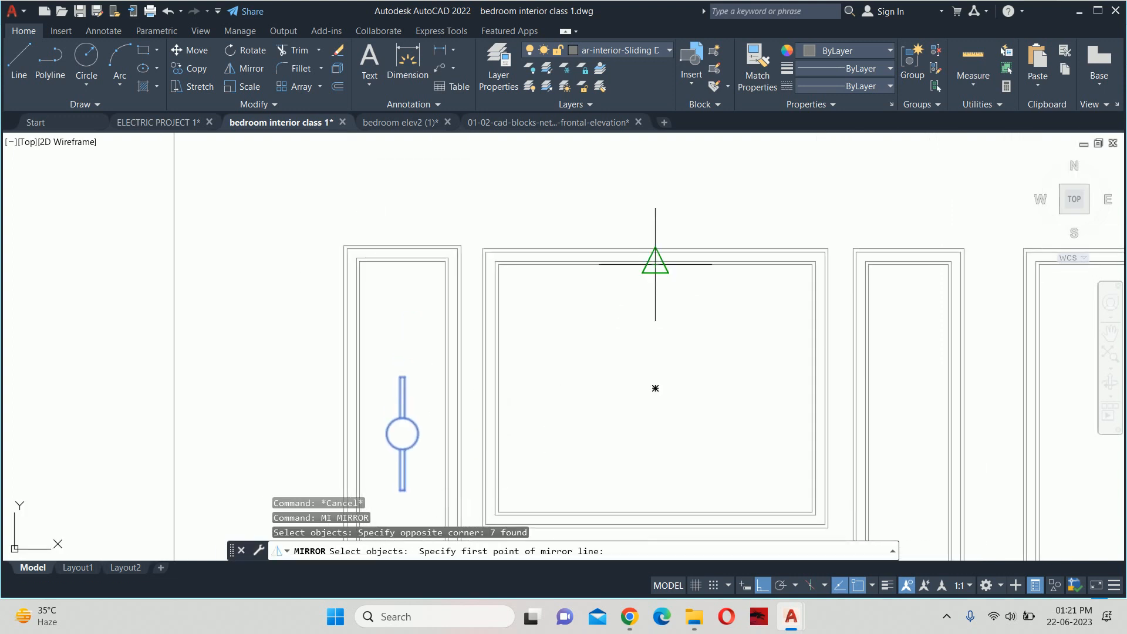
click(655, 264)
click(652, 209)
key(Return)
key(Escape)
scroll(655, 262, down, 4)
middle_drag(660, 276, 483, 306)
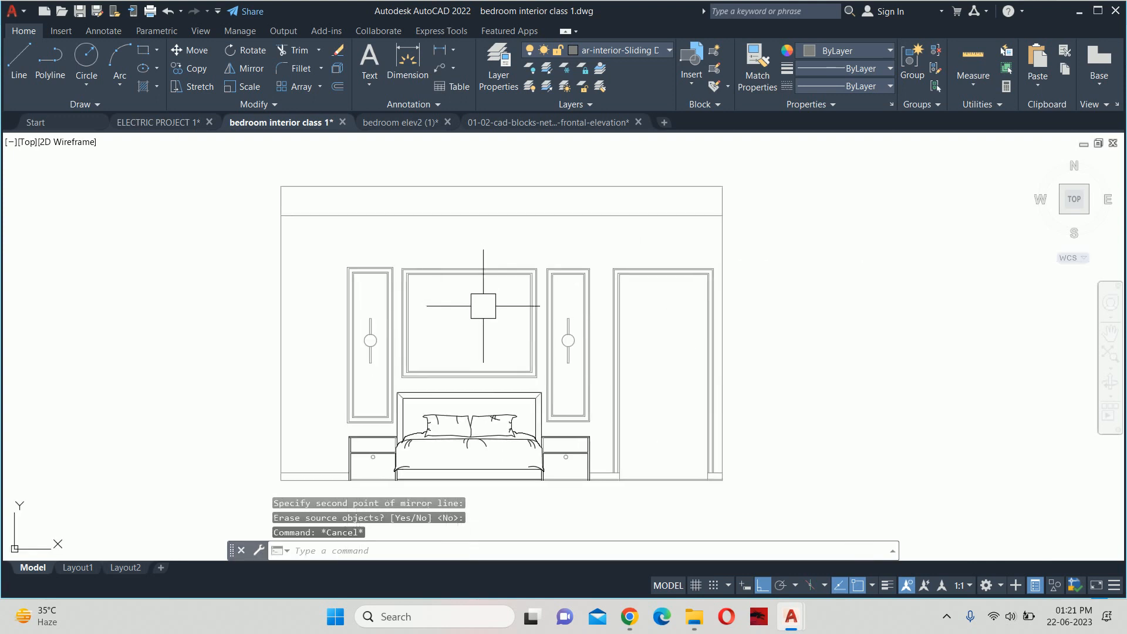
key(Escape)
key(Escape)
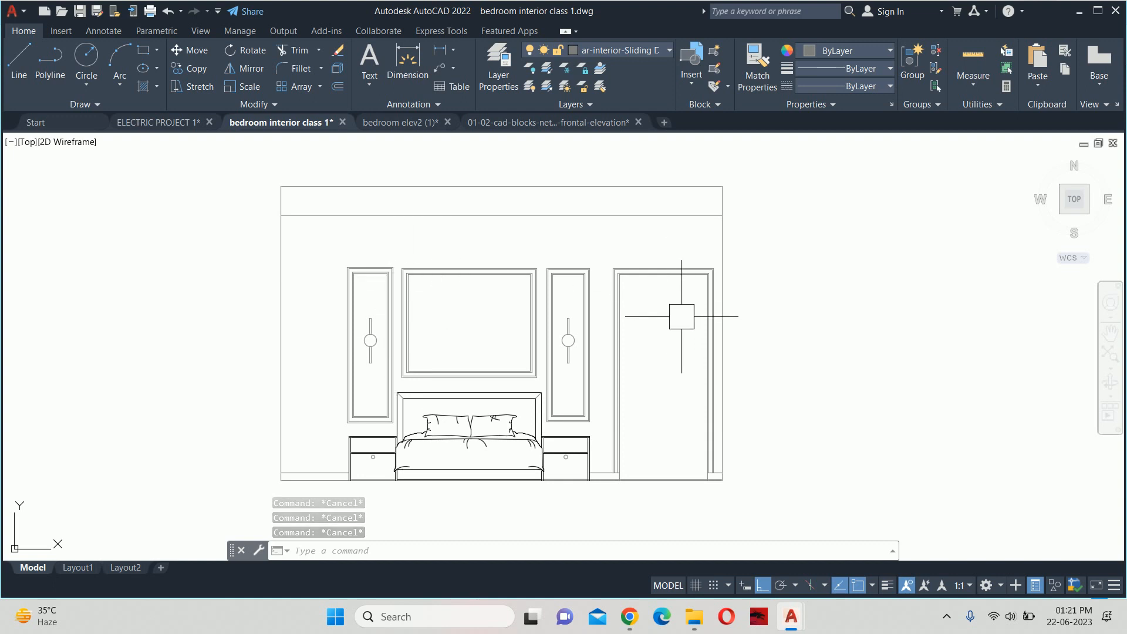
Examine the finished TV wall elevation beside the bed wall elevation for comparison
scroll(404, 283, down, 4)
middle_drag(387, 279, 636, 342)
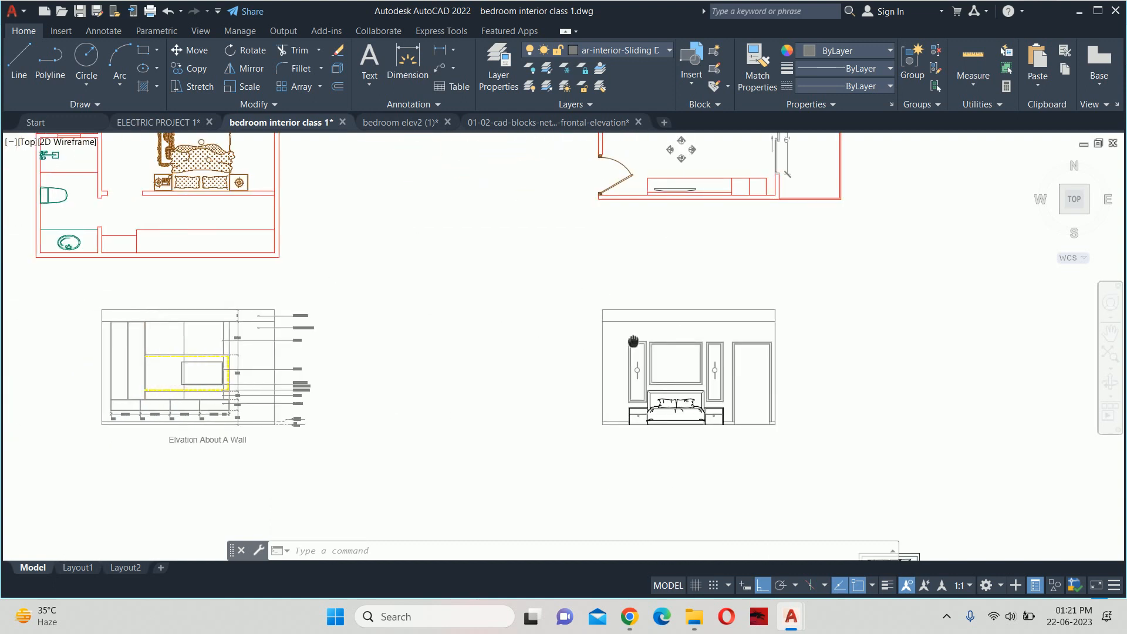
mouse_move(427, 346)
middle_down()
mouse_move(498, 388)
mouse_move(600, 396)
middle_up()
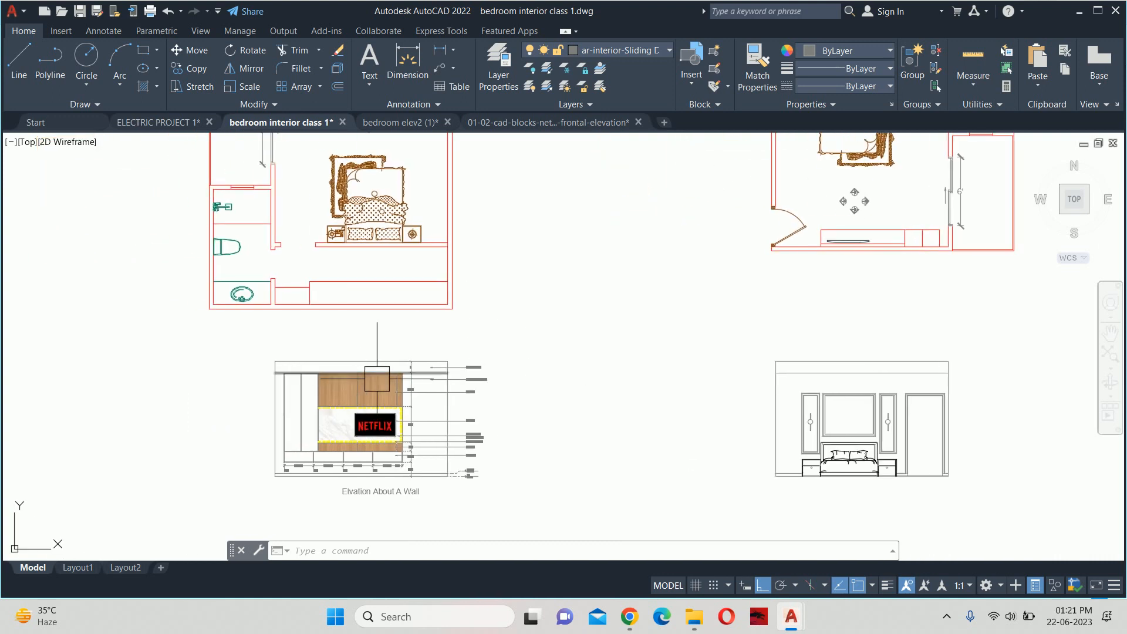
key(Escape)
key(Escape)
key(Escape)
scroll(872, 365, up, 5)
scroll(740, 437, down, 2)
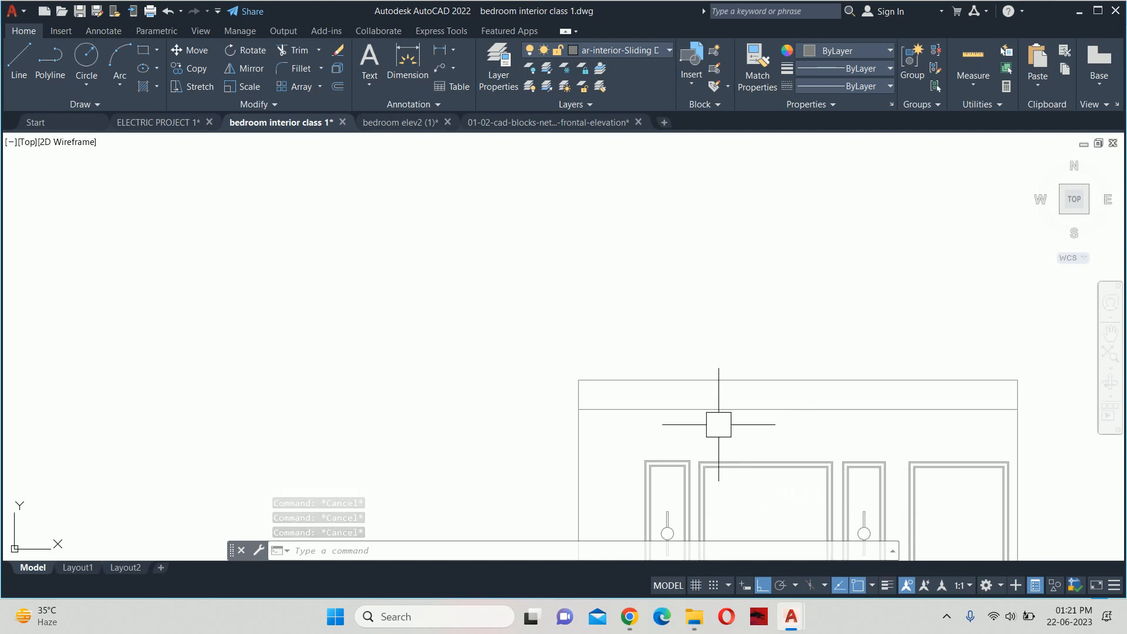
Offset the top line of the bed wall elevation downward by 6"
text(o)
key(Return)
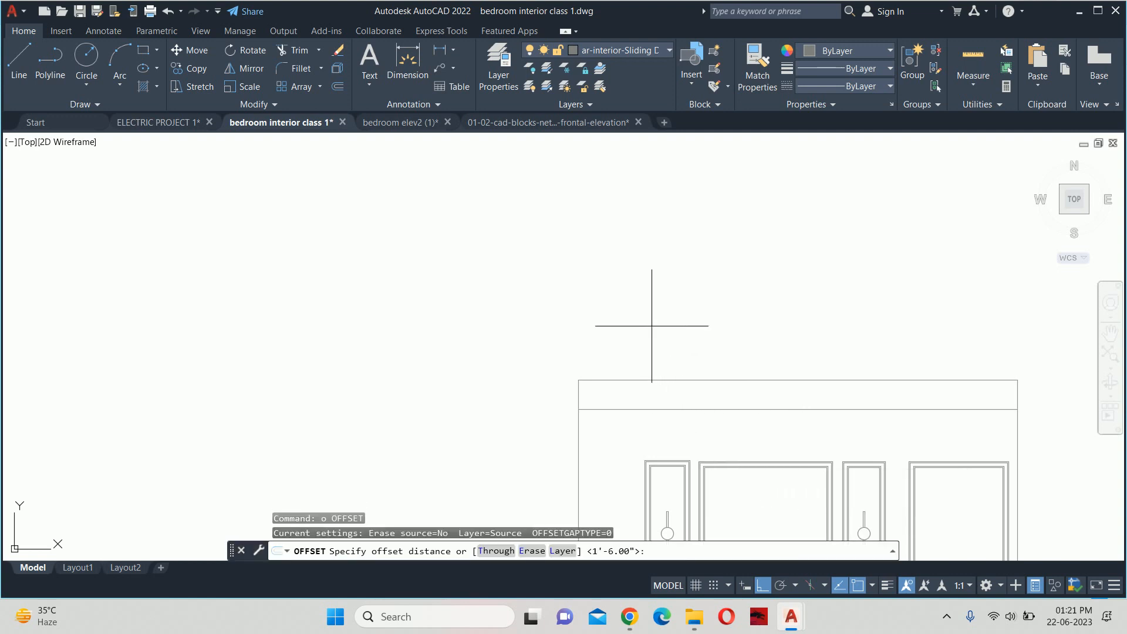
key(Return)
click(649, 381)
click(649, 387)
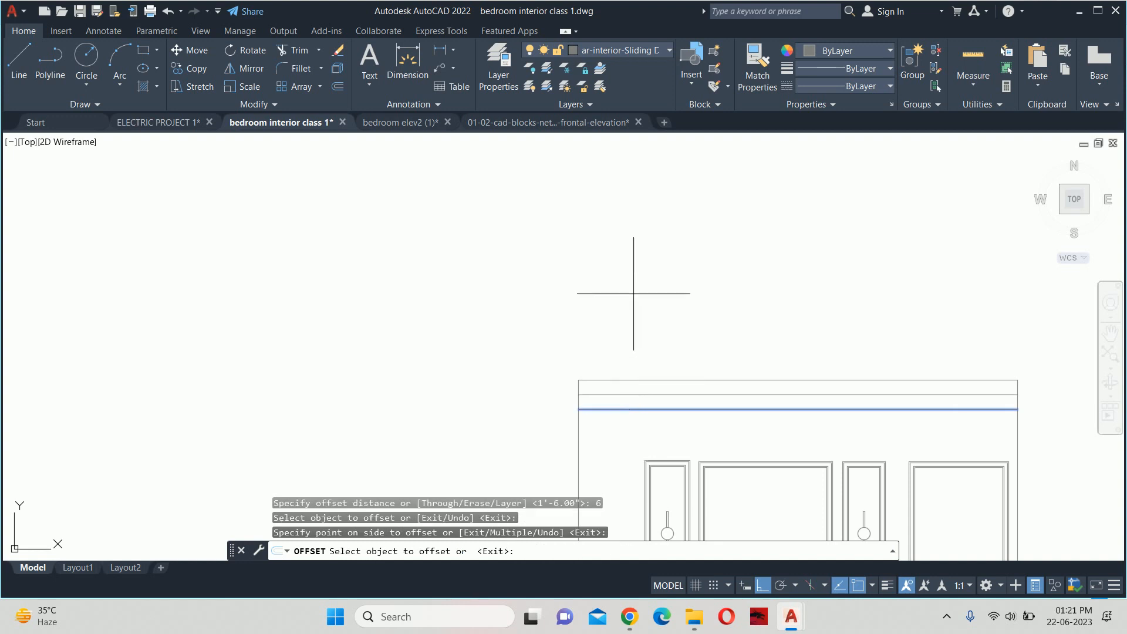
Inspect the false ceiling area of the TV wall elevation, and leave the Offset command
middle_drag(111, 355, 875, 327)
scroll(700, 303, down, 2)
scroll(570, 334, up, 4)
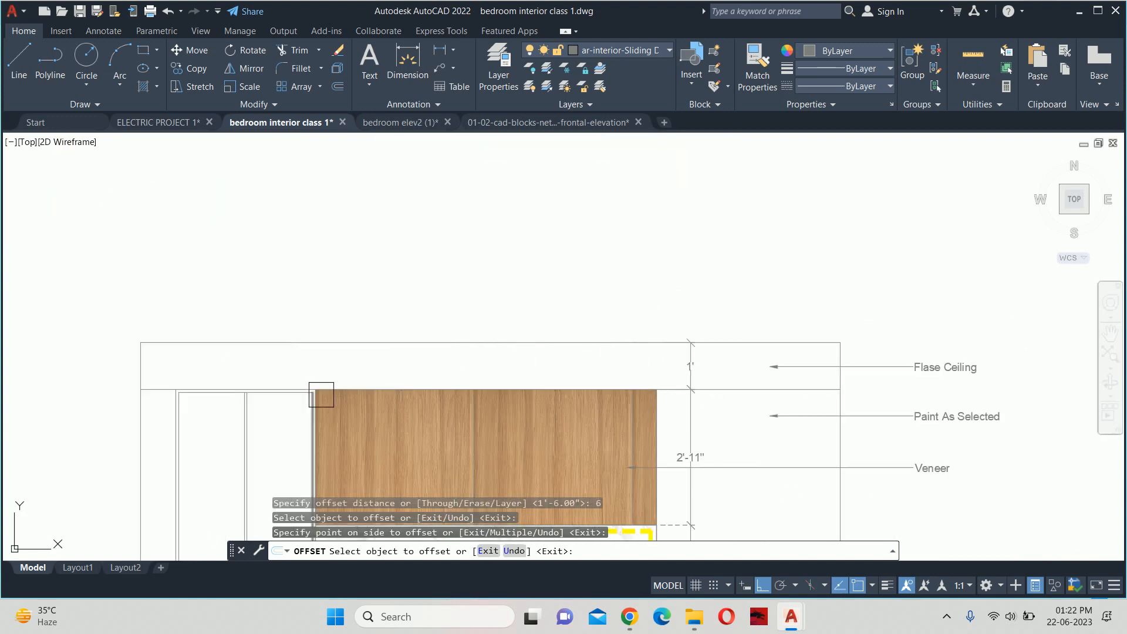
scroll(329, 385, down, 2)
click(547, 385)
middle_drag(548, 385, 340, 370)
scroll(906, 416, up, 6)
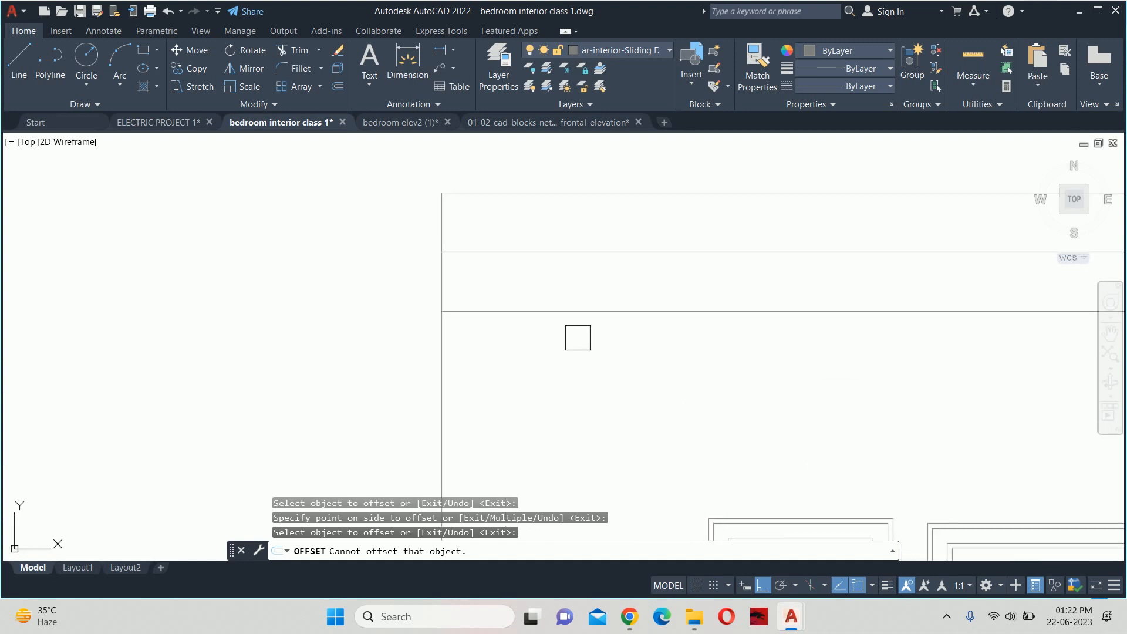
key(Escape)
key(Escape)
Offset the left wall line of the bed wall elevation inward by 5"
scroll(531, 378, down, 2)
text(o)
key(Return)
text(5)
key(Return)
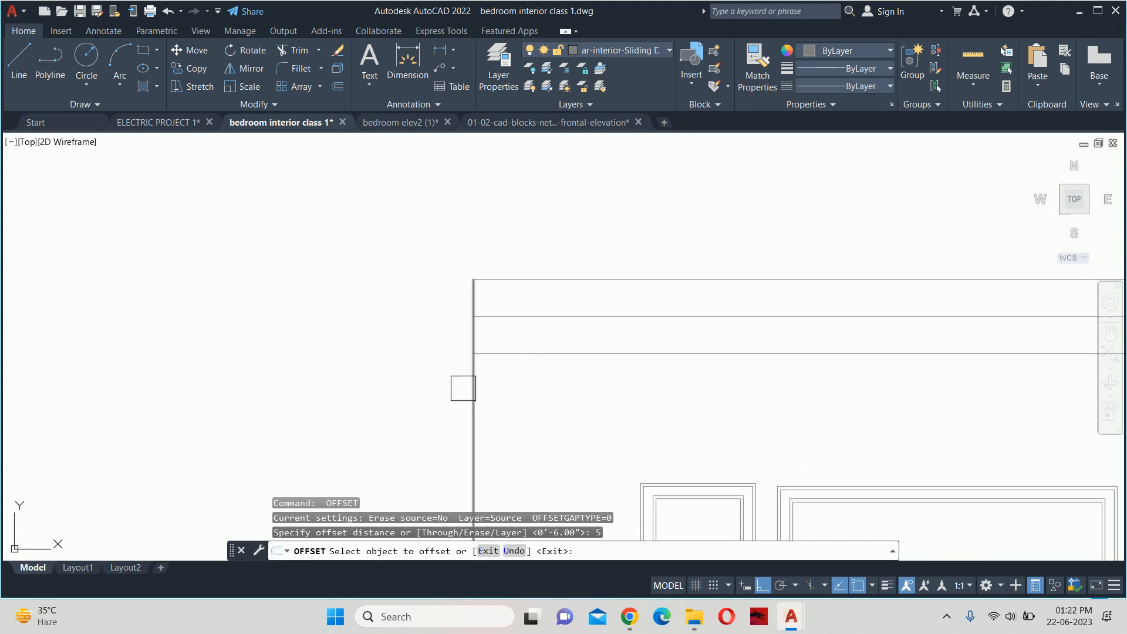
click(469, 384)
key(Escape)
key(Escape)
key(Escape)
Draw a stepped profile from the left wall's false ceiling corner: 0.5" right, 0.5" up, 0.75" right, and a short rise
scroll(491, 361, up, 4)
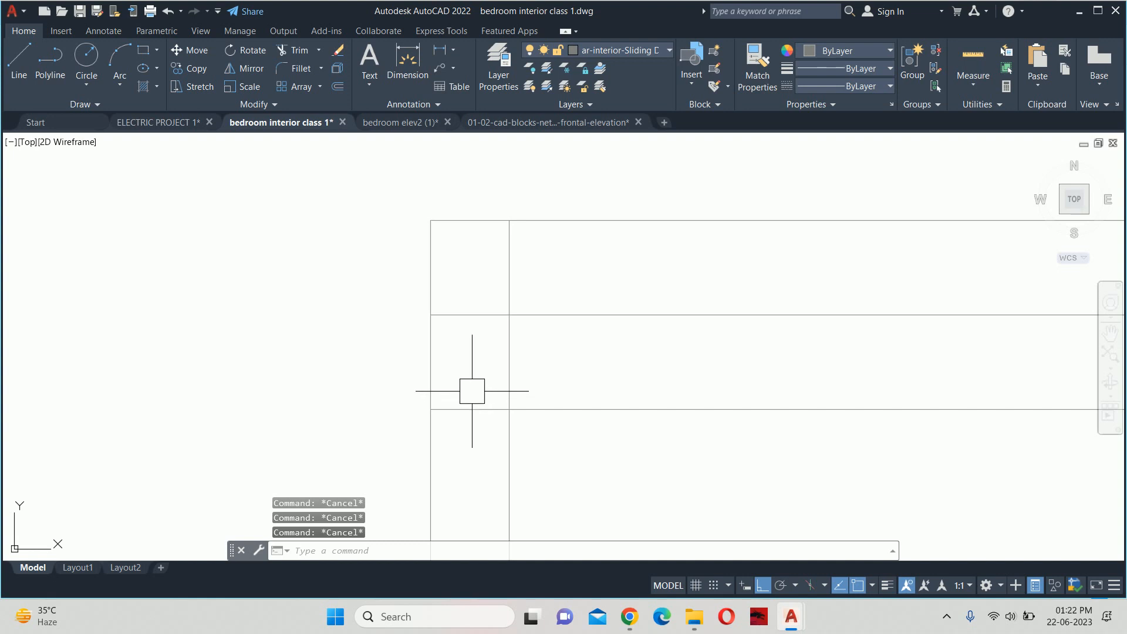
text(l)
key(Return)
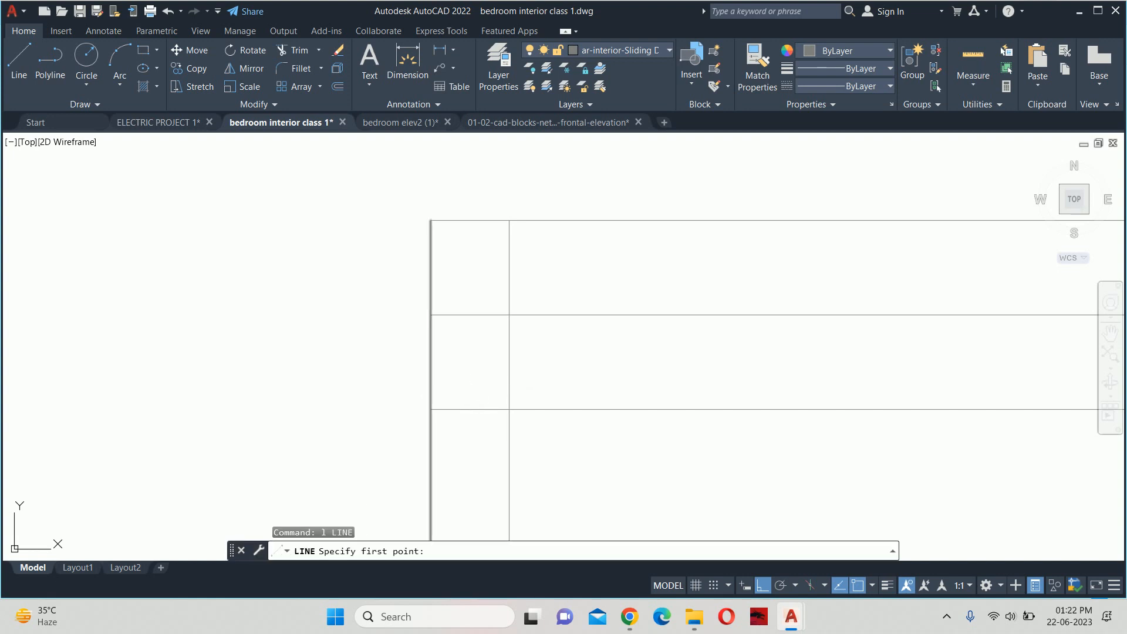
click(430, 409)
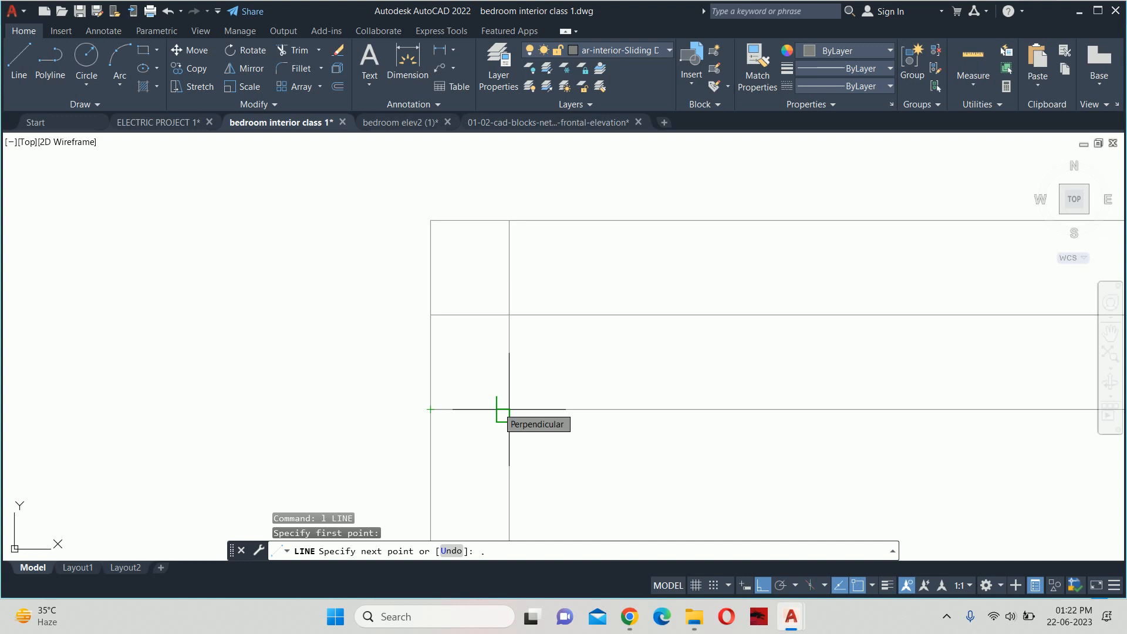
text(.5)
key(Return)
text(.)
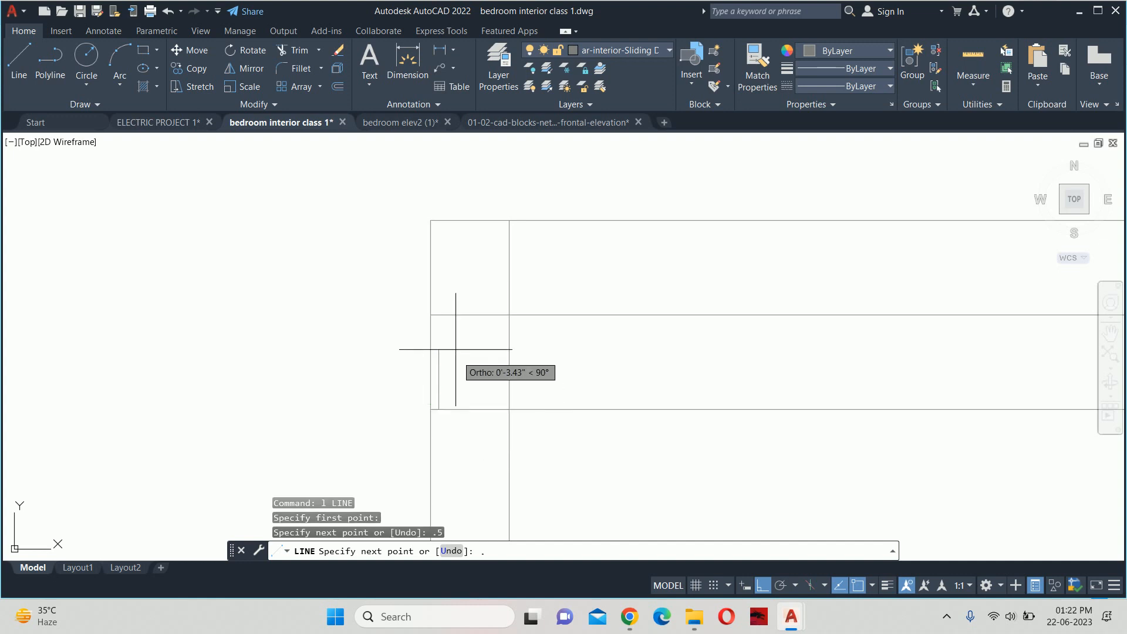
text(5)
key(Return)
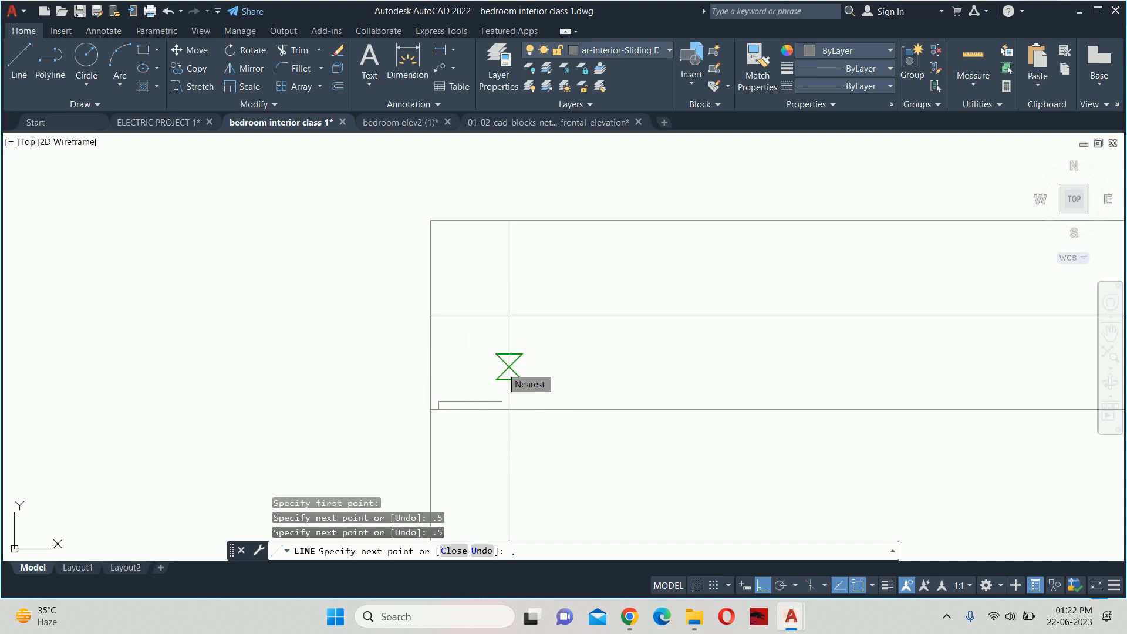
key(Return)
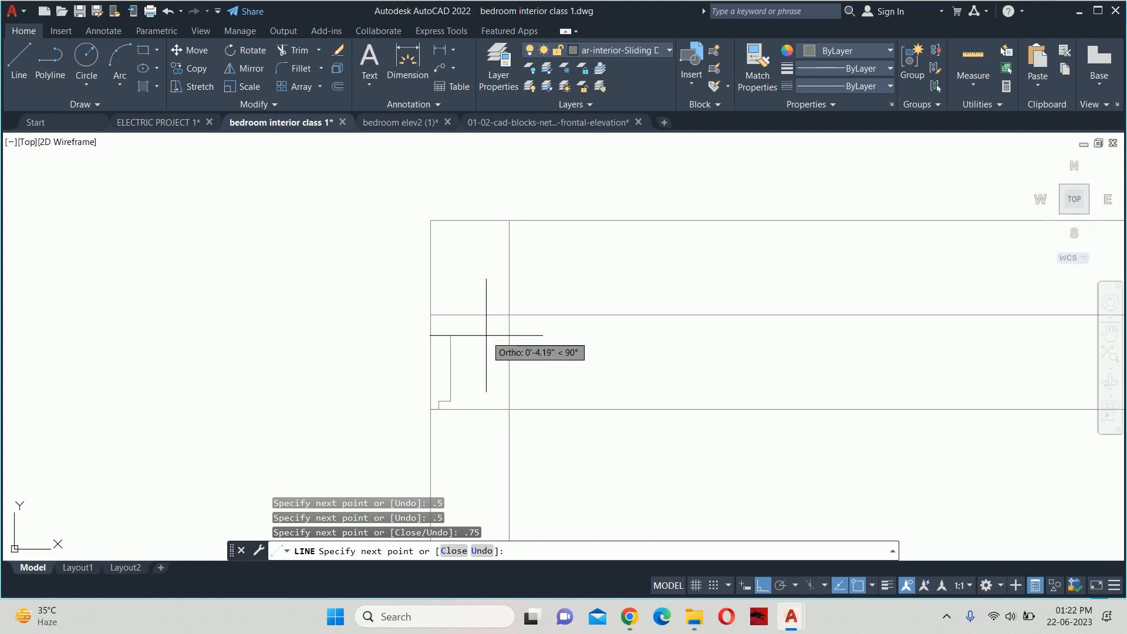
key(Return)
key(Escape)
key(Escape)
key(Escape)
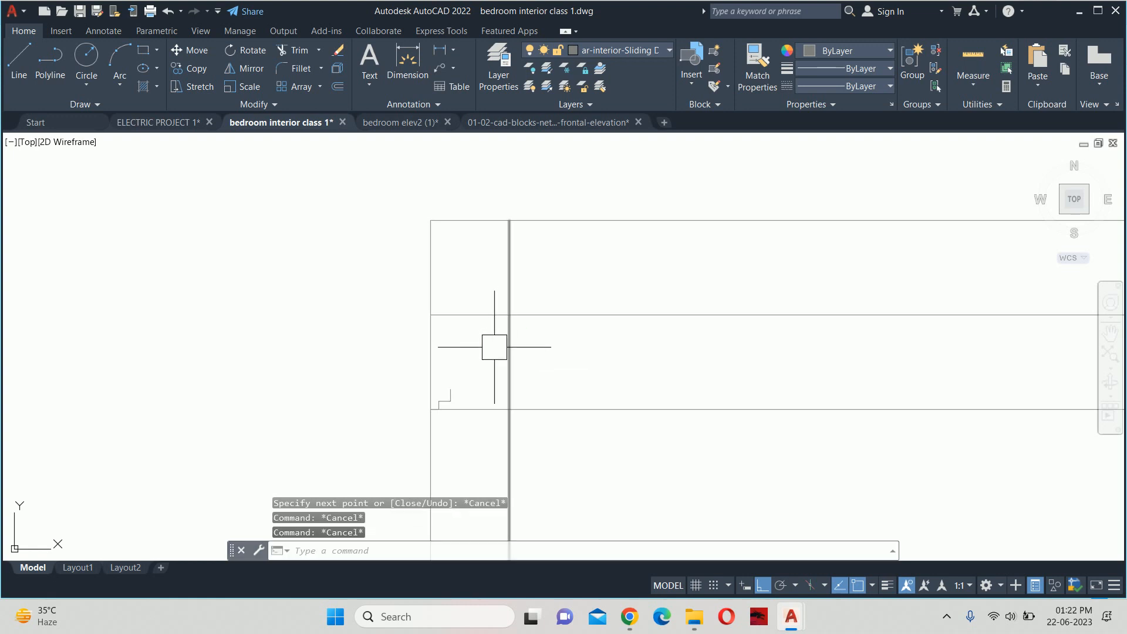
Draw a stepped profile from the inner guide line's top ceiling intersection: 0.5" down, 0.5" left, 0.75" down, and 0.75" left
key(Return)
click(509, 315)
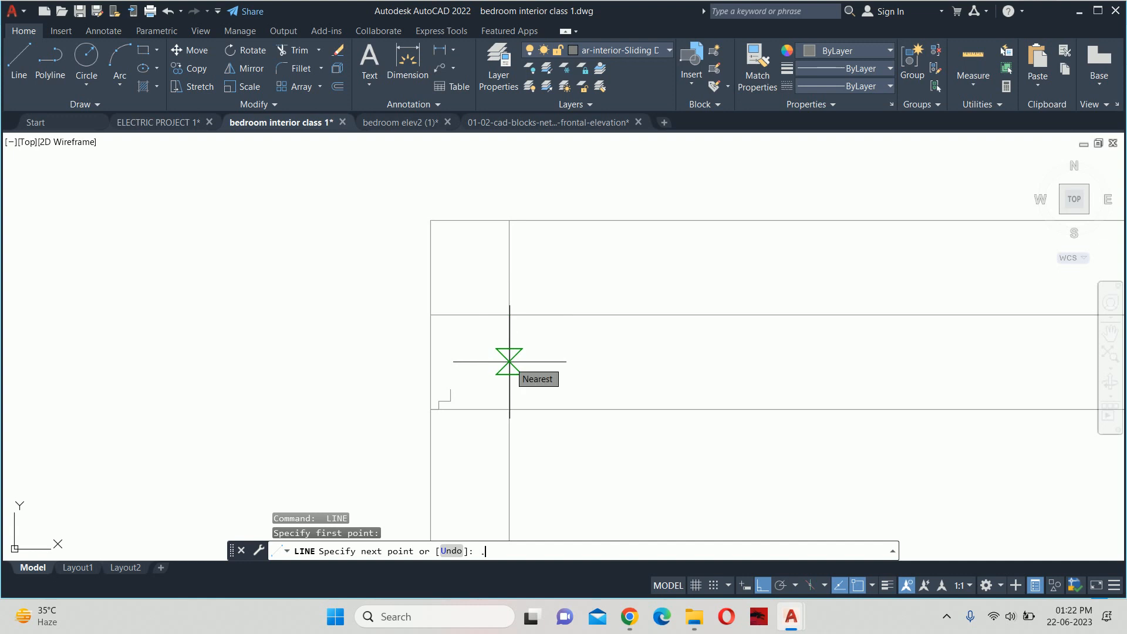
key(Return)
text(.)
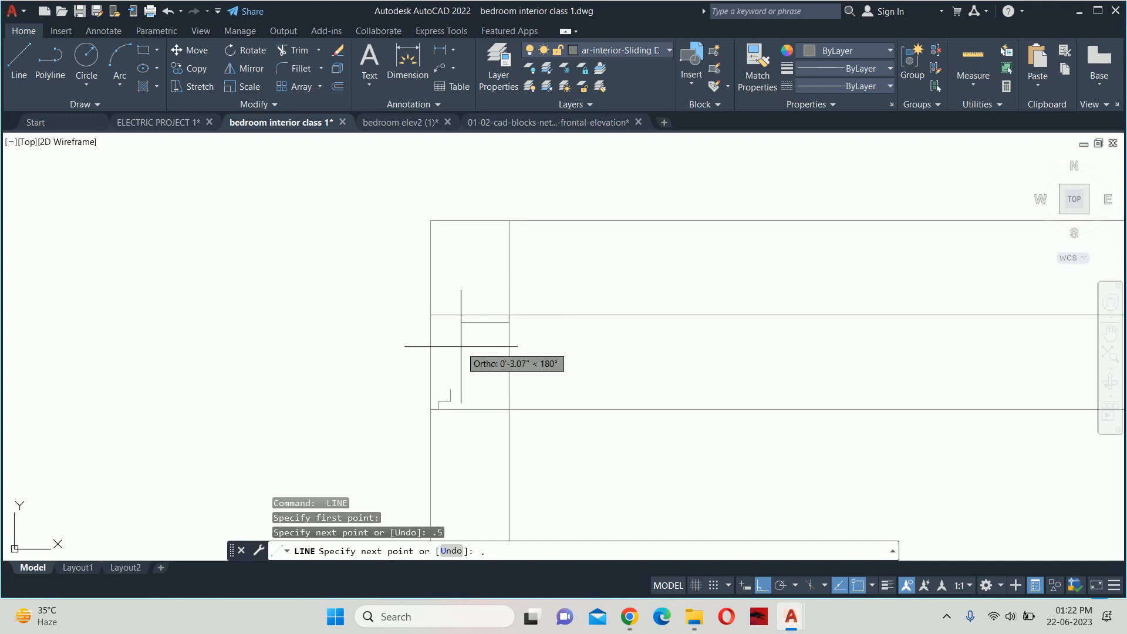
text(5)
key(Return)
text(.)
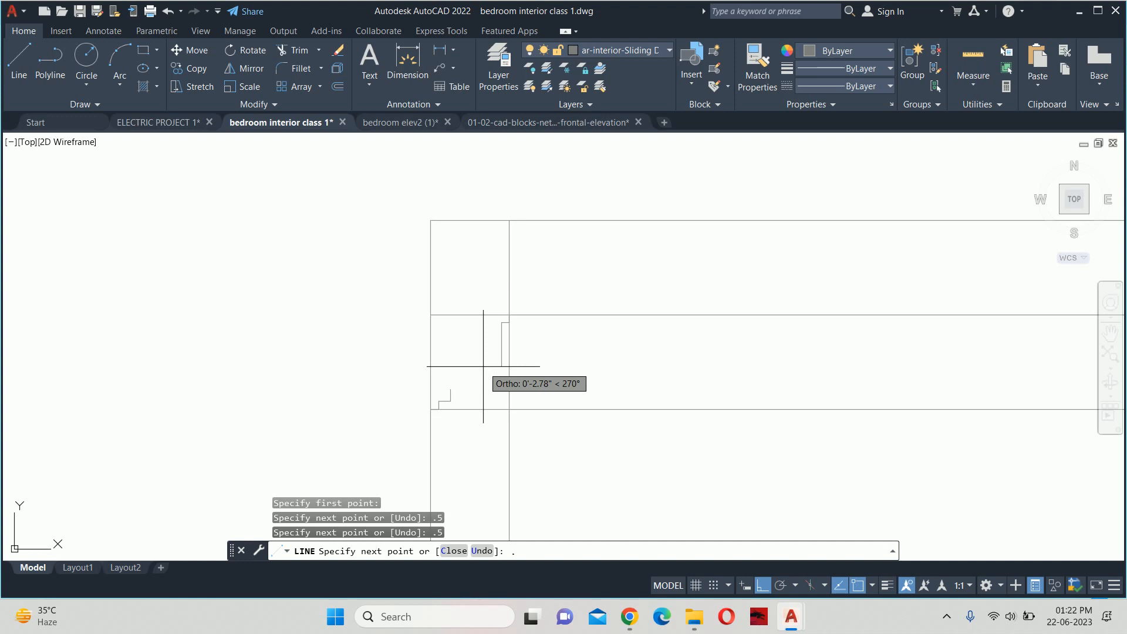
text(75)
key(Return)
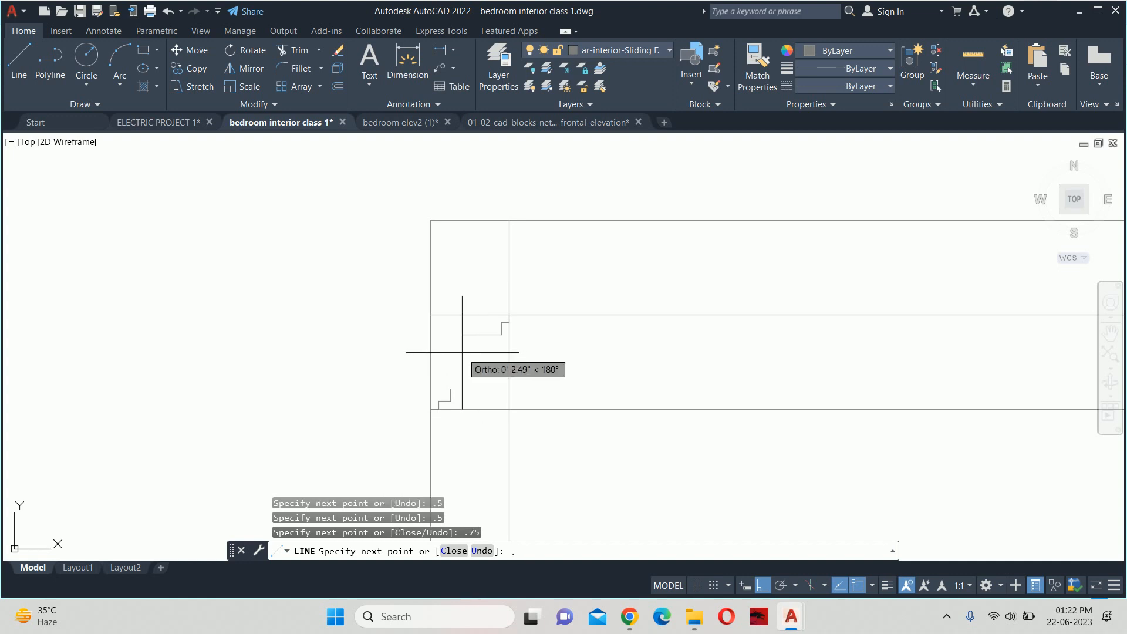
text(.75)
key(Escape)
key(Escape)
key(Escape)
scroll(476, 363, up, 2)
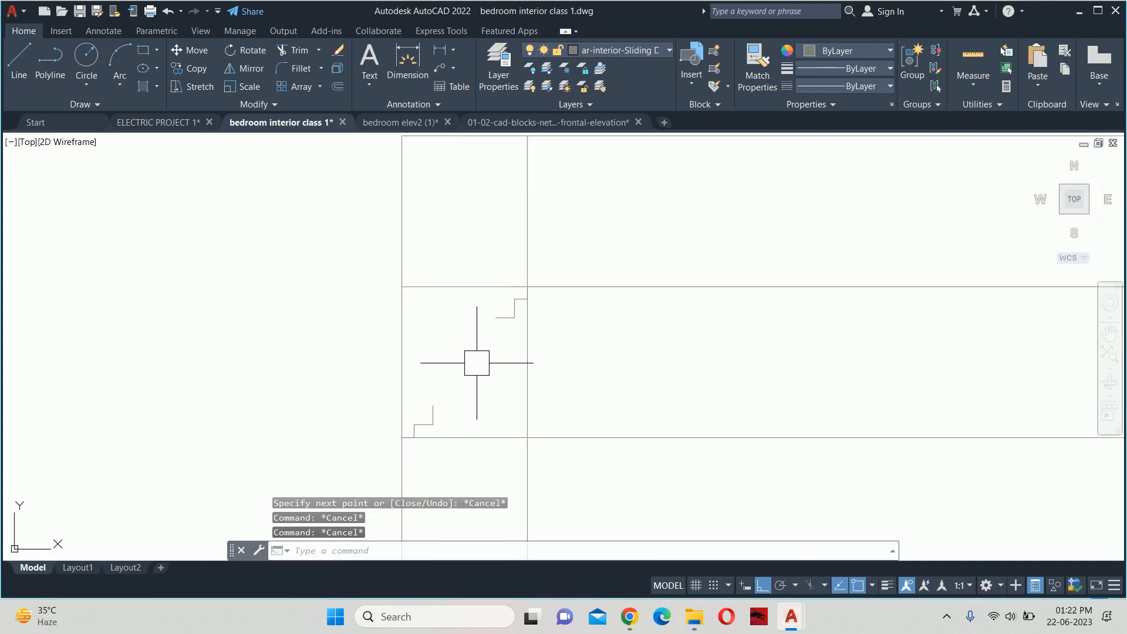
Measure the vertical distance between the open ends of the two stepped profiles without placing a dimension
text(dli)
key(Return)
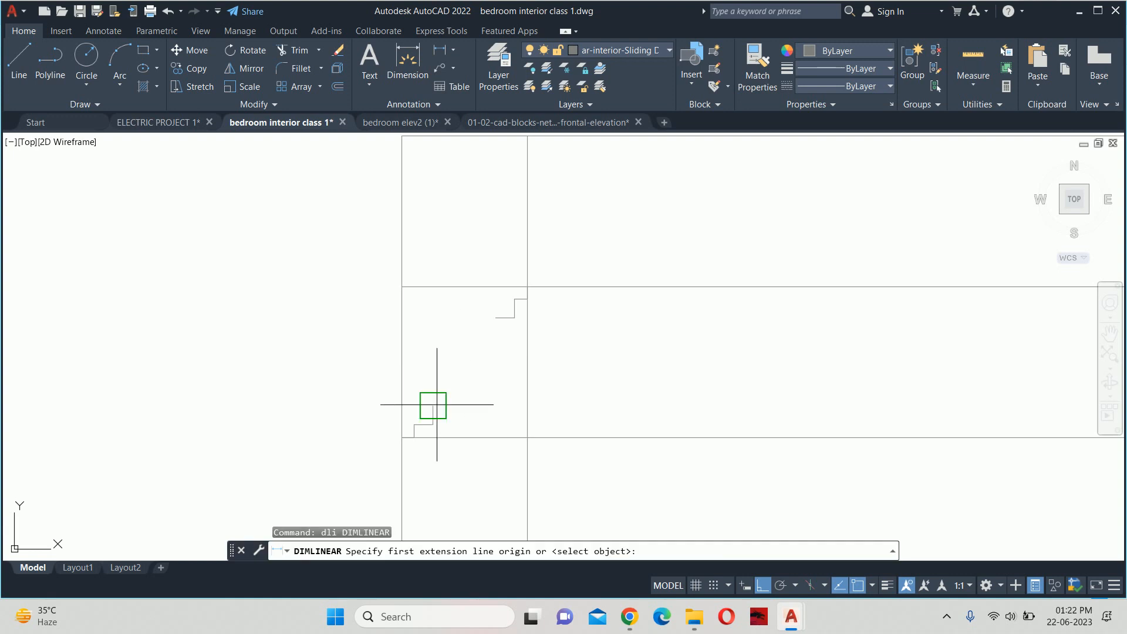
click(434, 405)
click(496, 317)
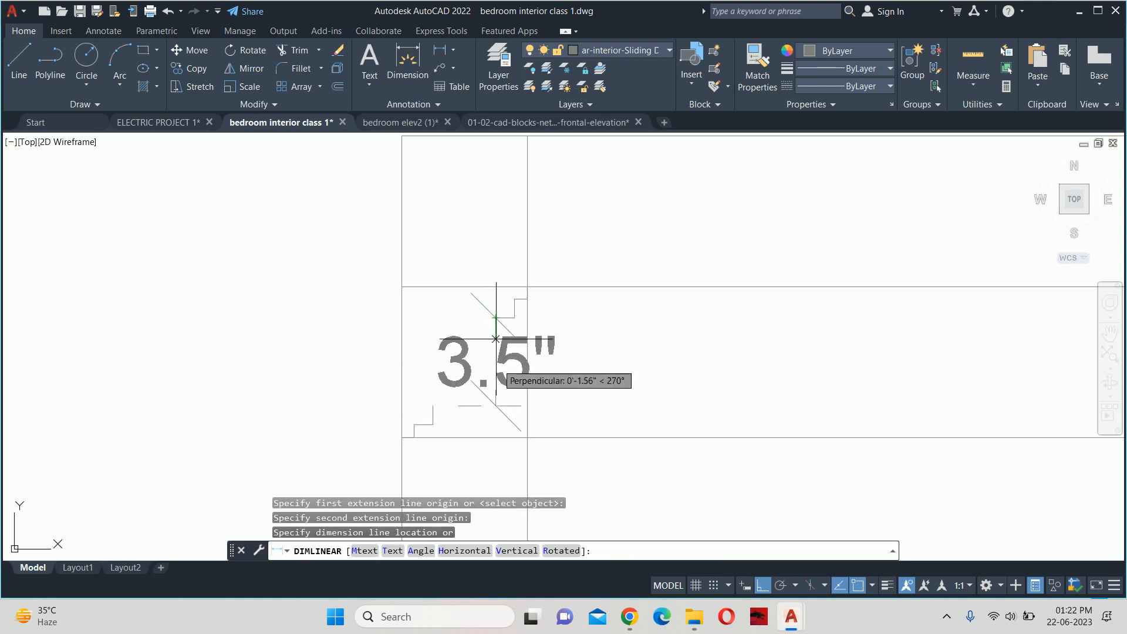
key(Escape)
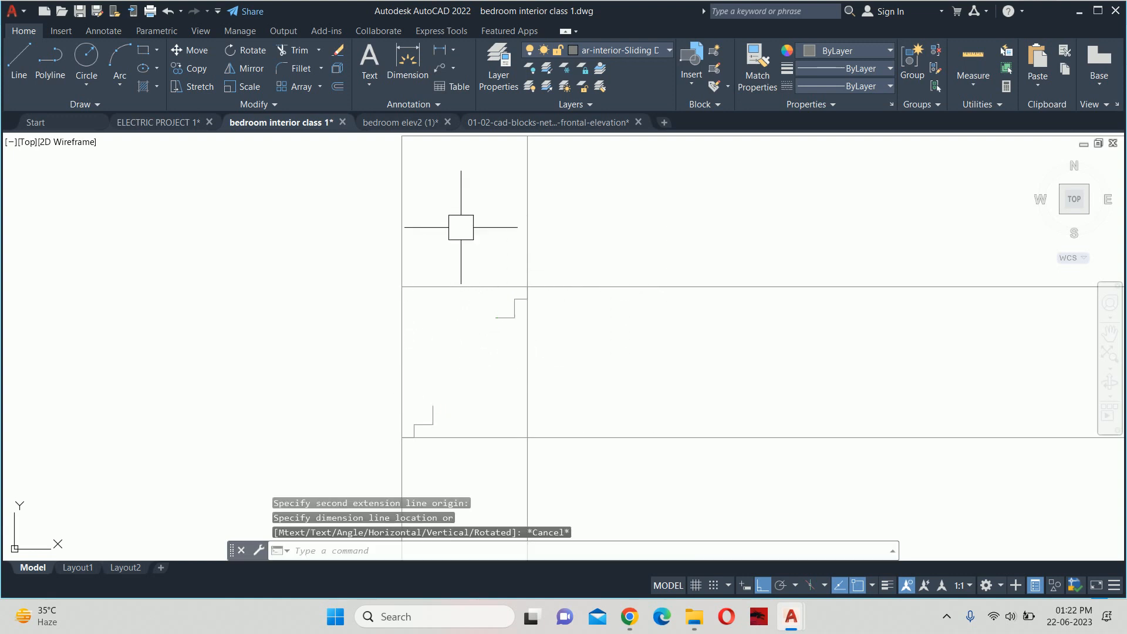
Offset the short vertical line at the lower profile's open end 1.25" to the right
scroll(439, 336, down, 3)
text(o)
key(Return)
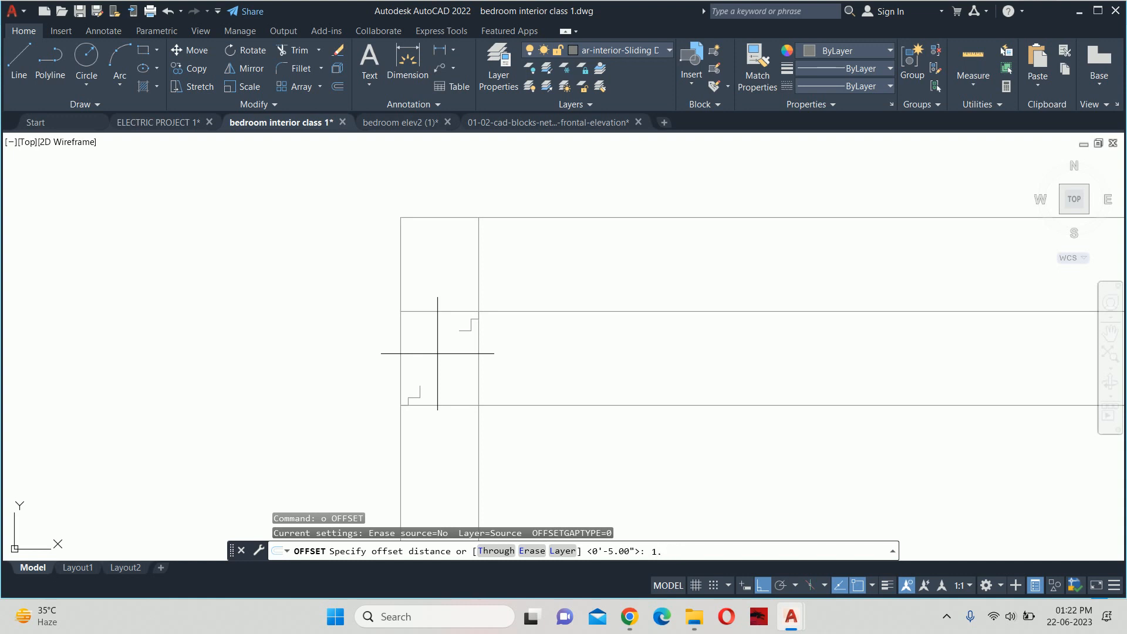
key(Return)
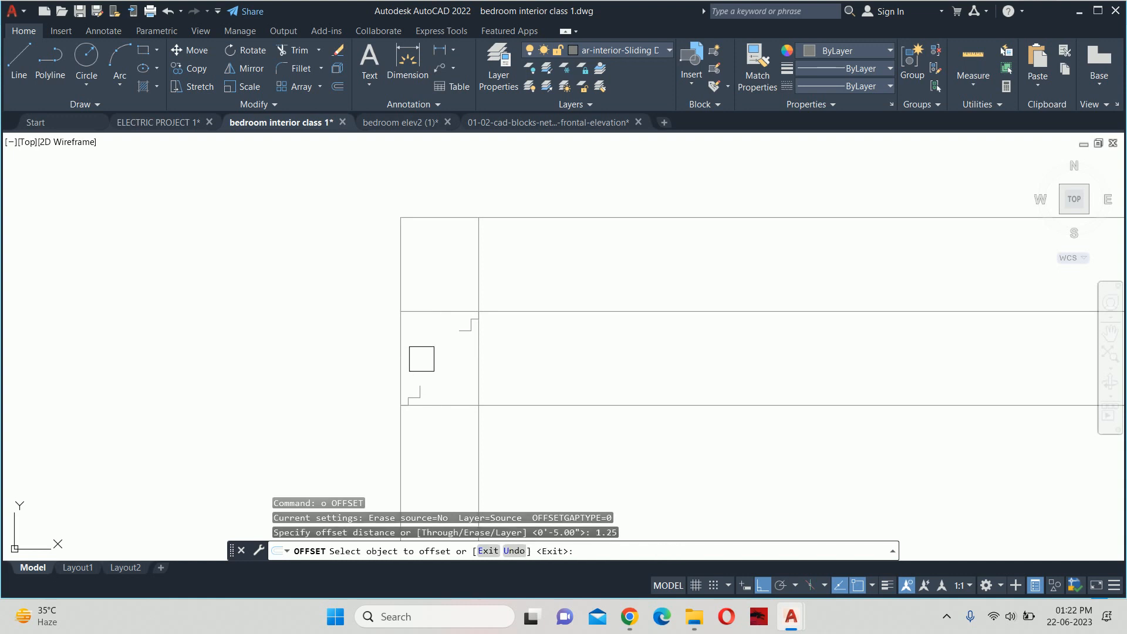
click(426, 376)
click(470, 367)
key(Escape)
key(Escape)
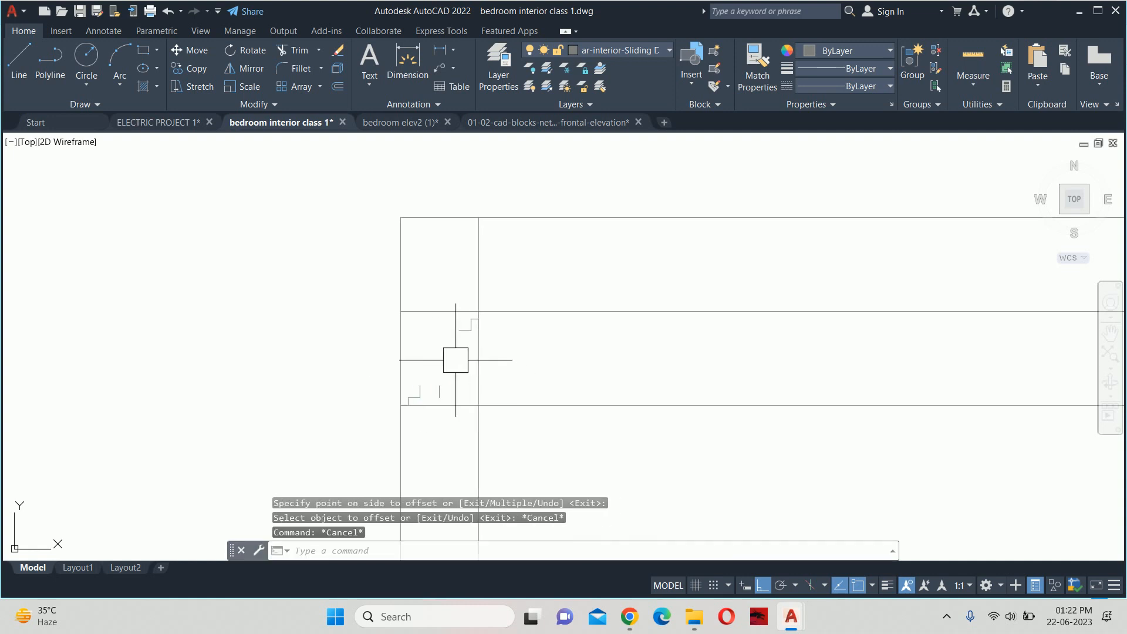
Offset the horizontal line at the upper profile's open end downward by 1.75"
scroll(452, 343, up, 2)
key(Return)
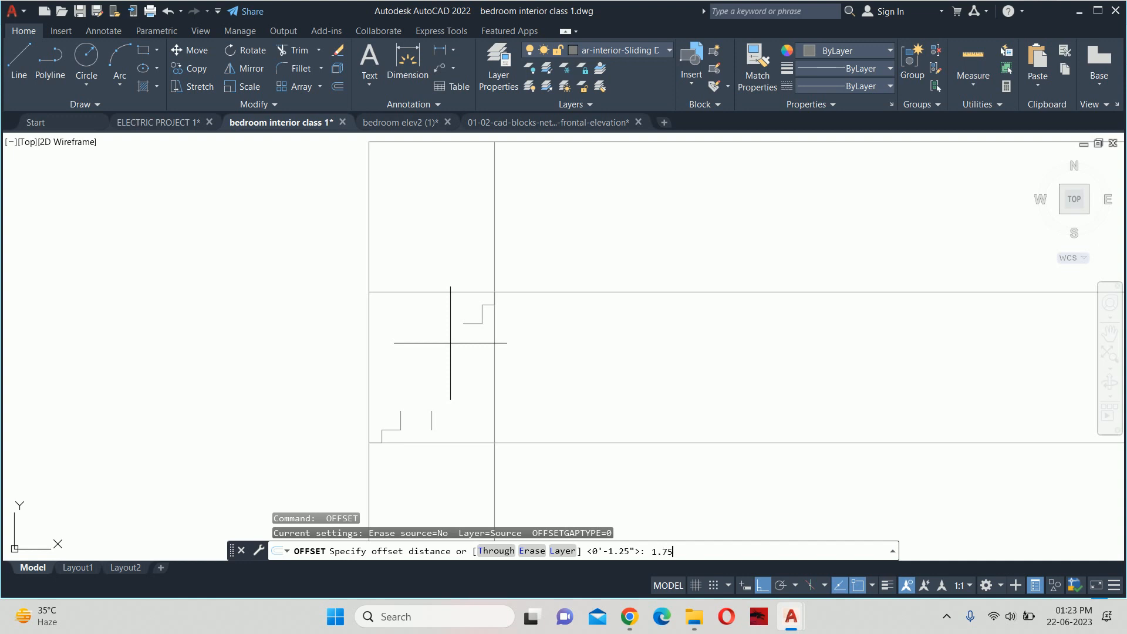
key(Return)
click(473, 322)
click(463, 377)
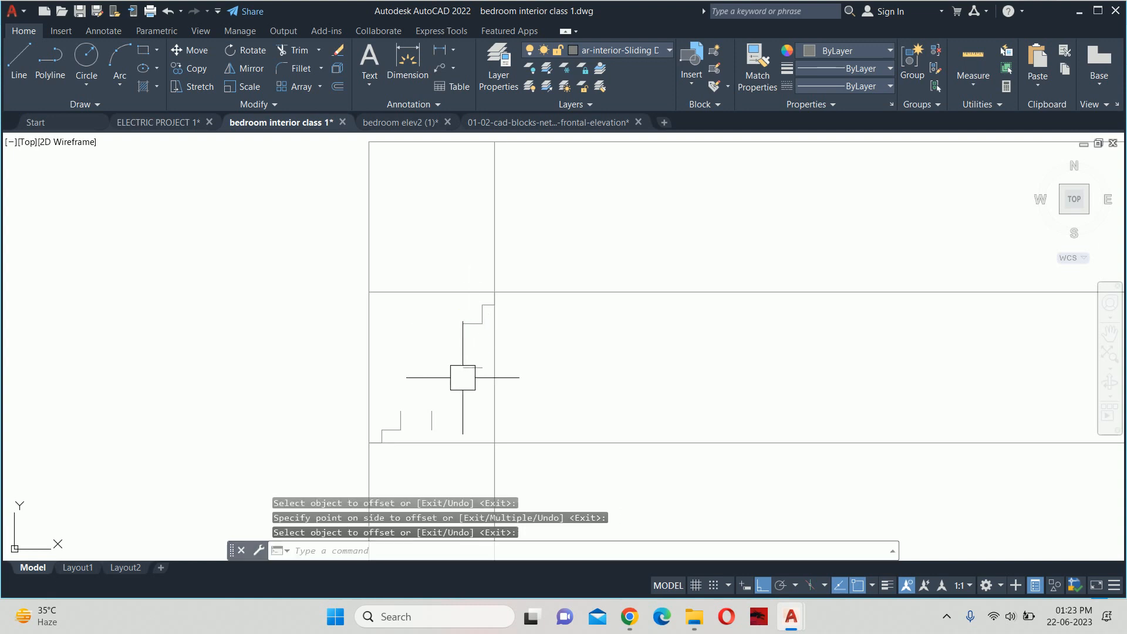
key(Escape)
key(Escape)
key(Escape)
Extend the two offset construction lines until they cross between the stepped profiles
text(ex)
key(Return)
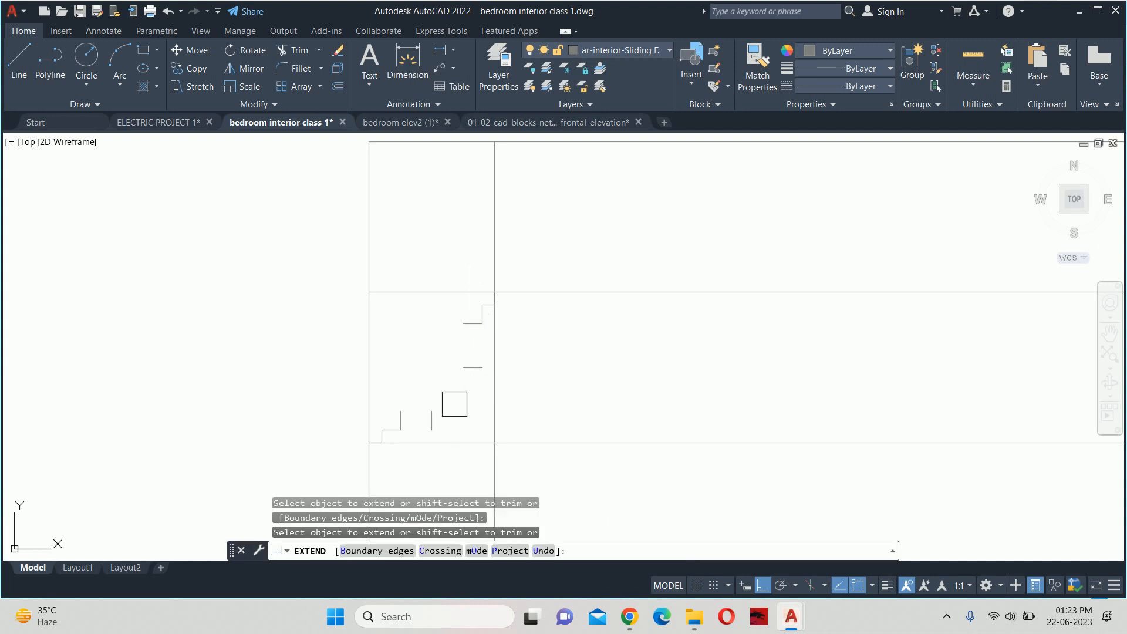
click(441, 411)
click(462, 379)
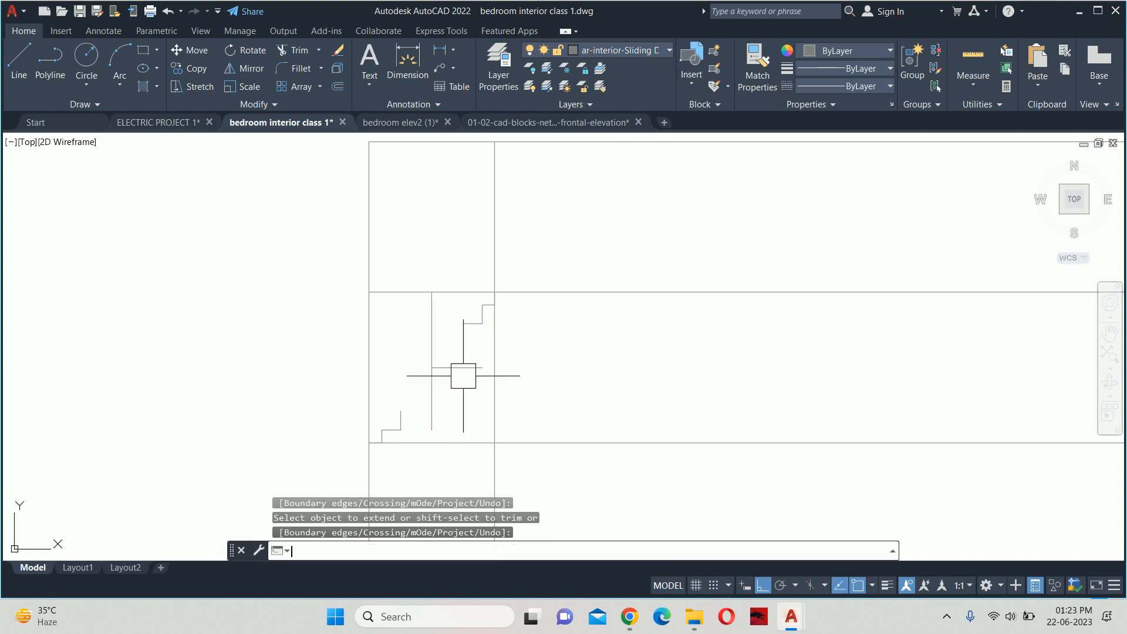
key(Escape)
key(Escape)
key(Escape)
Draw an arc from the lower profile's open end to the construction lines' intersection, with a vertical start tangent
key(Return)
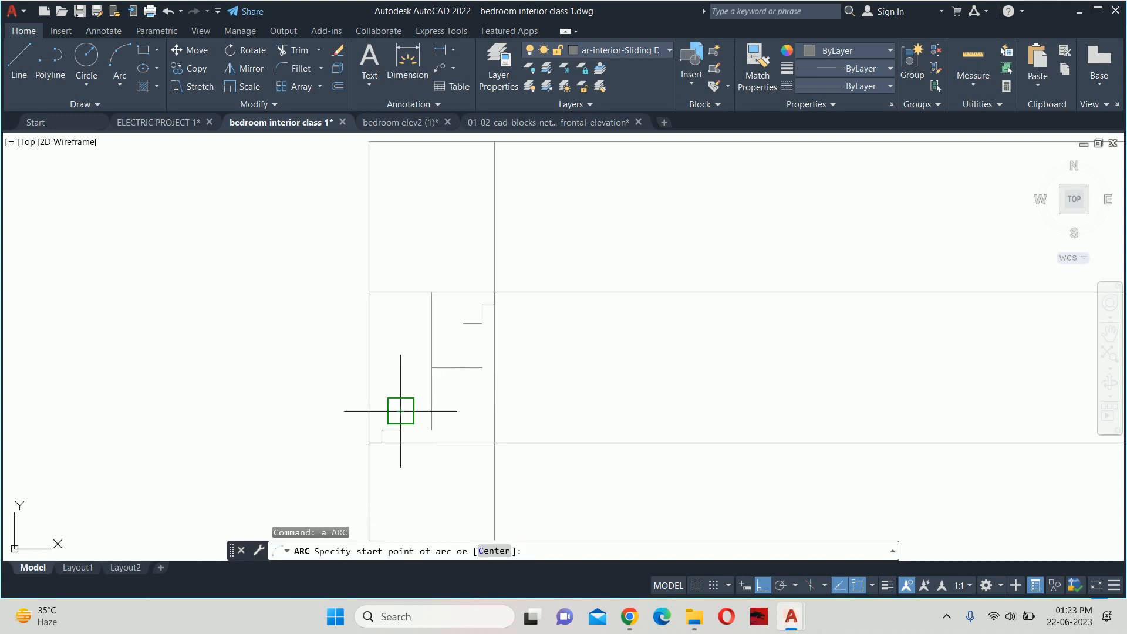
click(400, 411)
text(e)
key(Return)
click(432, 367)
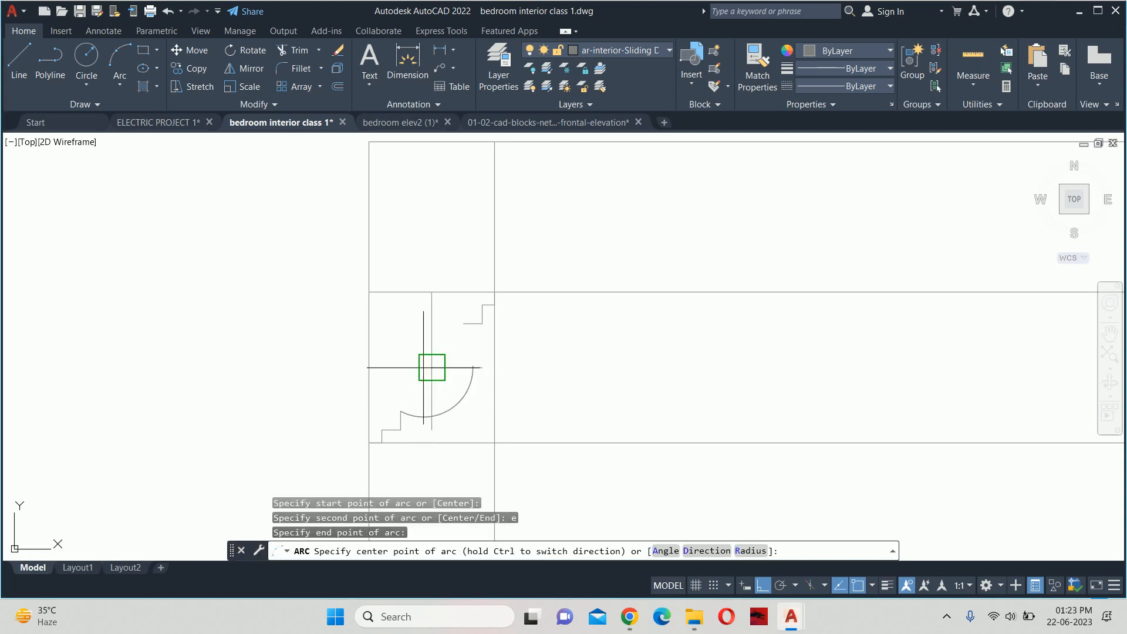
text(d)
key(Return)
click(403, 373)
key(Escape)
key(Escape)
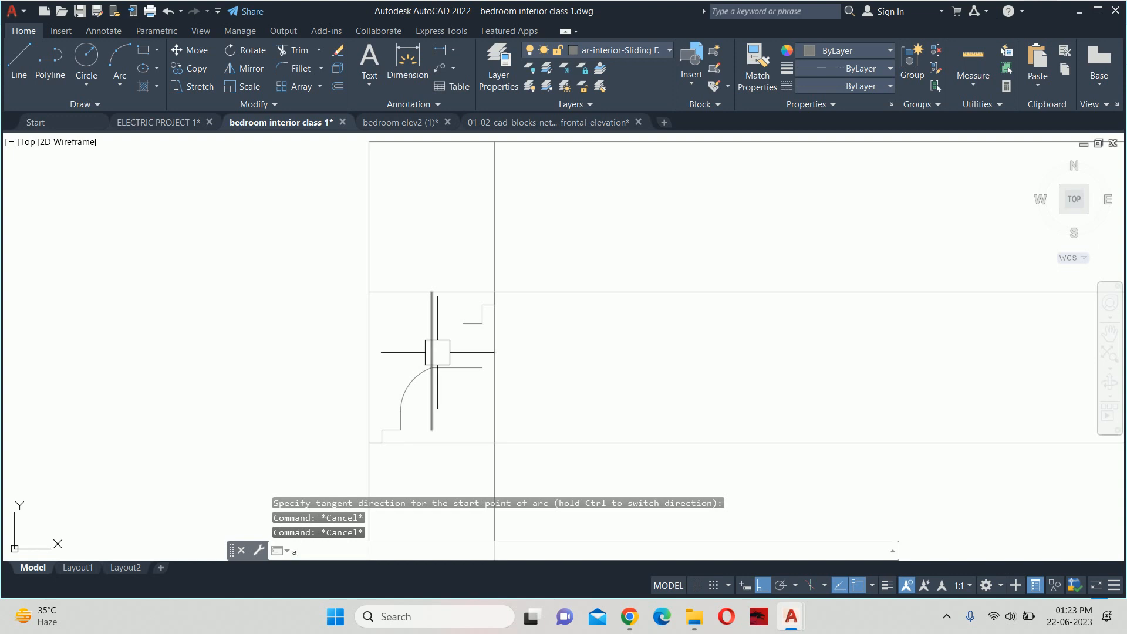
Draw a reverse arc from the construction lines' intersection to the upper profile's open end, with a horizontal start tangent
text(a)
key(Return)
click(432, 367)
text(e)
key(Return)
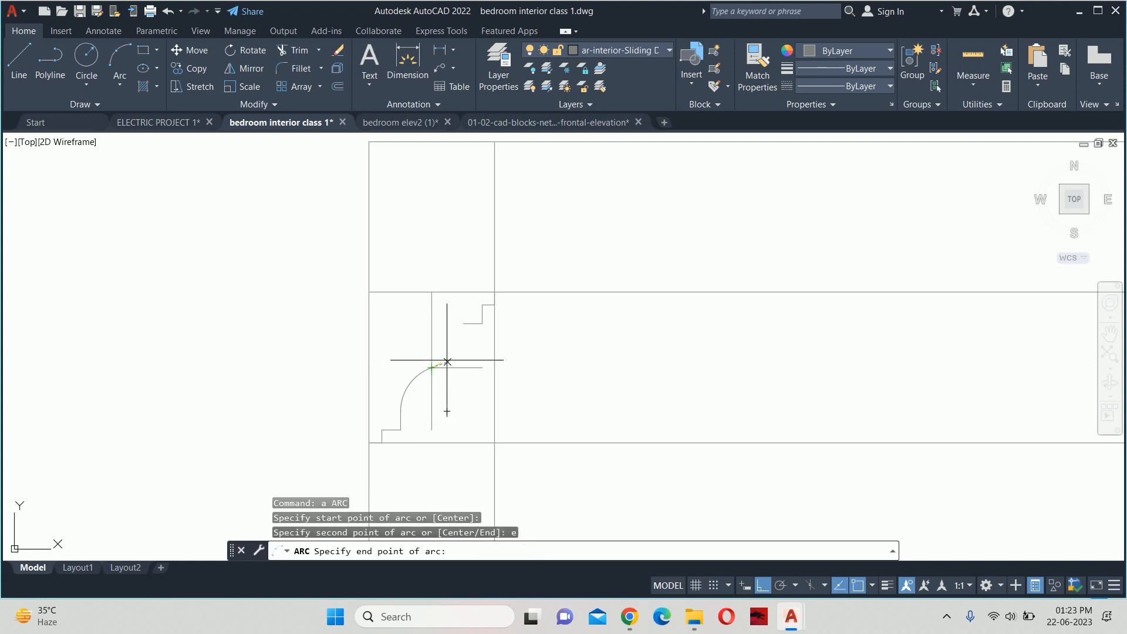
click(464, 324)
text(d)
key(Return)
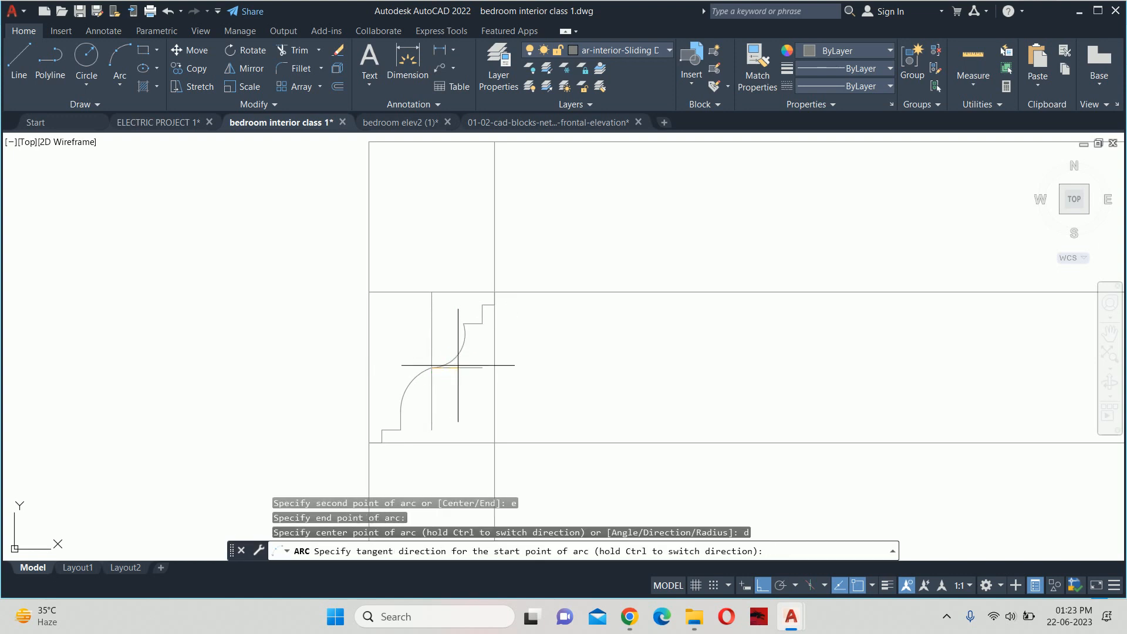
click(456, 368)
key(Escape)
key(Escape)
Erase the two construction lines crossing at the arcs' junction and the vertical guide line beside the moulding
scroll(471, 366, up, 3)
click(471, 366)
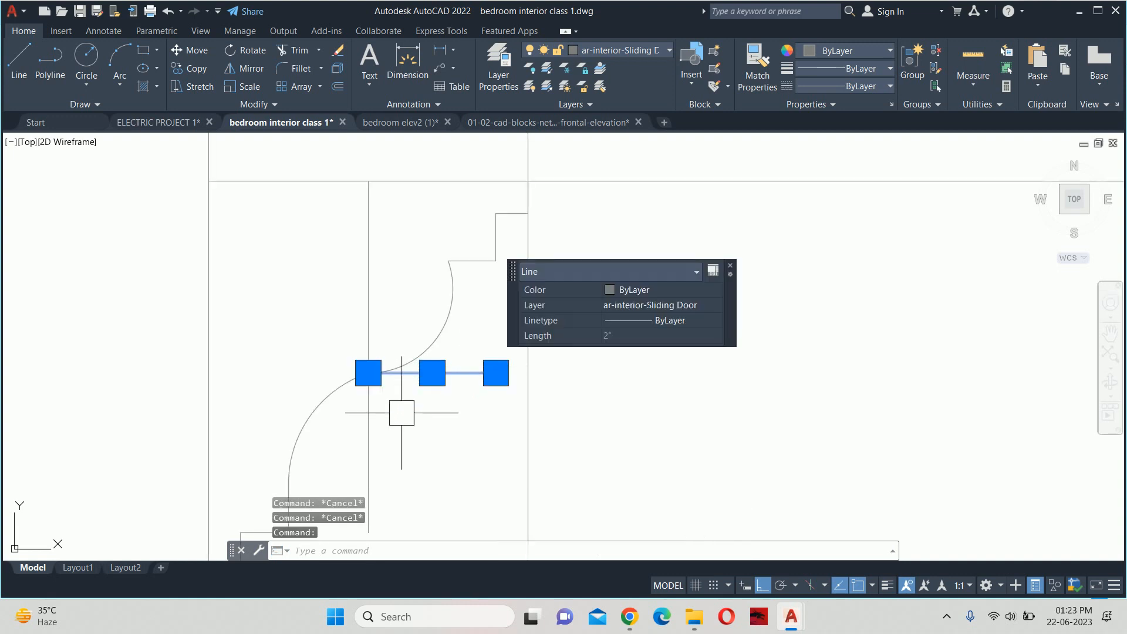
click(368, 433)
key(Delete)
key(Escape)
key(Escape)
scroll(523, 329, down, 3)
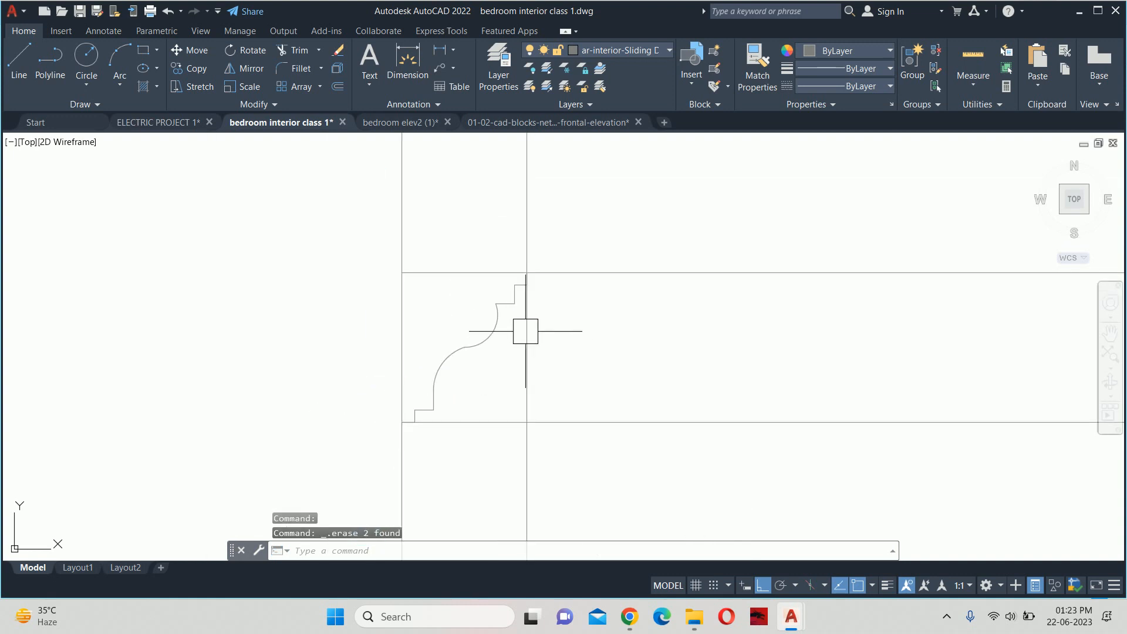
click(521, 374)
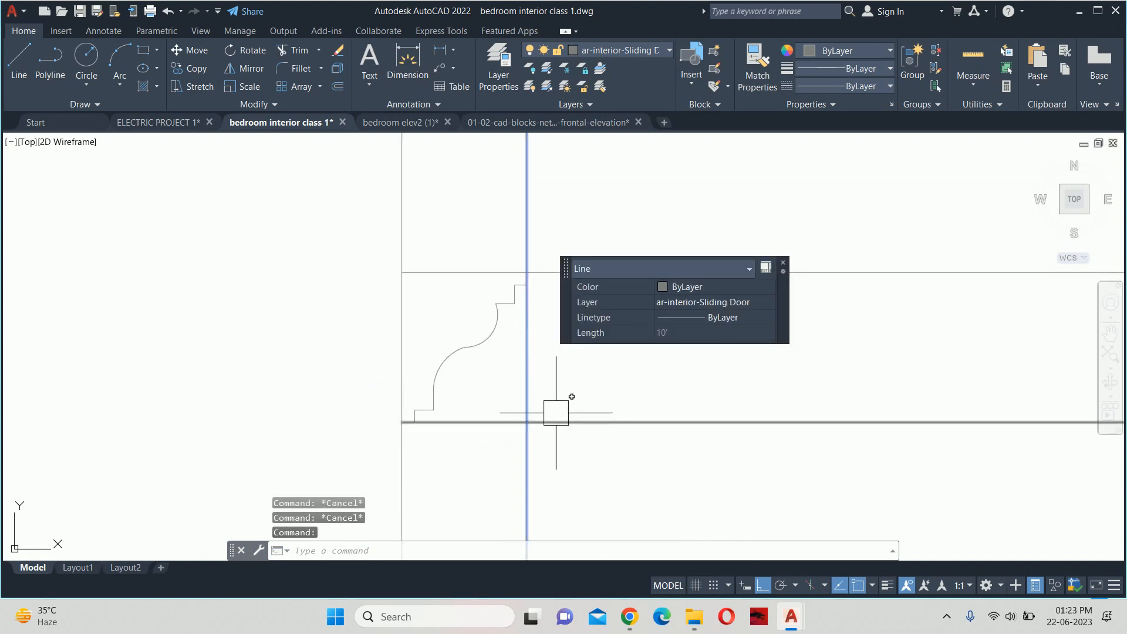
key(Delete)
scroll(529, 358, down, 3)
middle_drag(511, 334, 332, 311)
key(Escape)
key(Escape)
scroll(369, 323, down, 2)
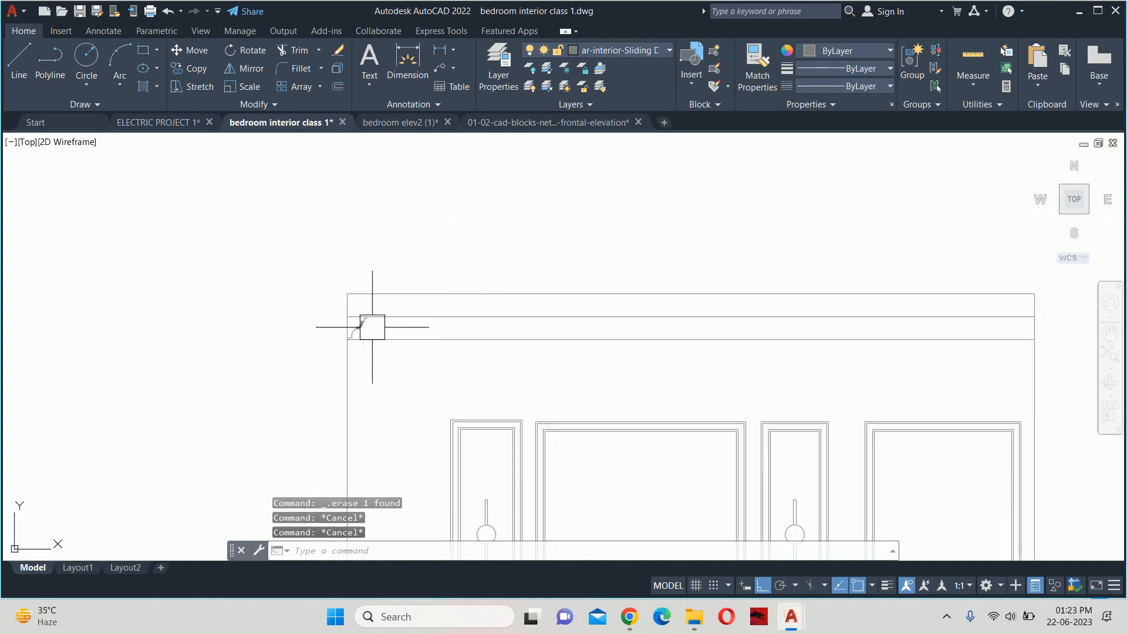
Try to fillet the moulding's top outer corner with a radius picked across the full width of the step
scroll(352, 345, up, 4)
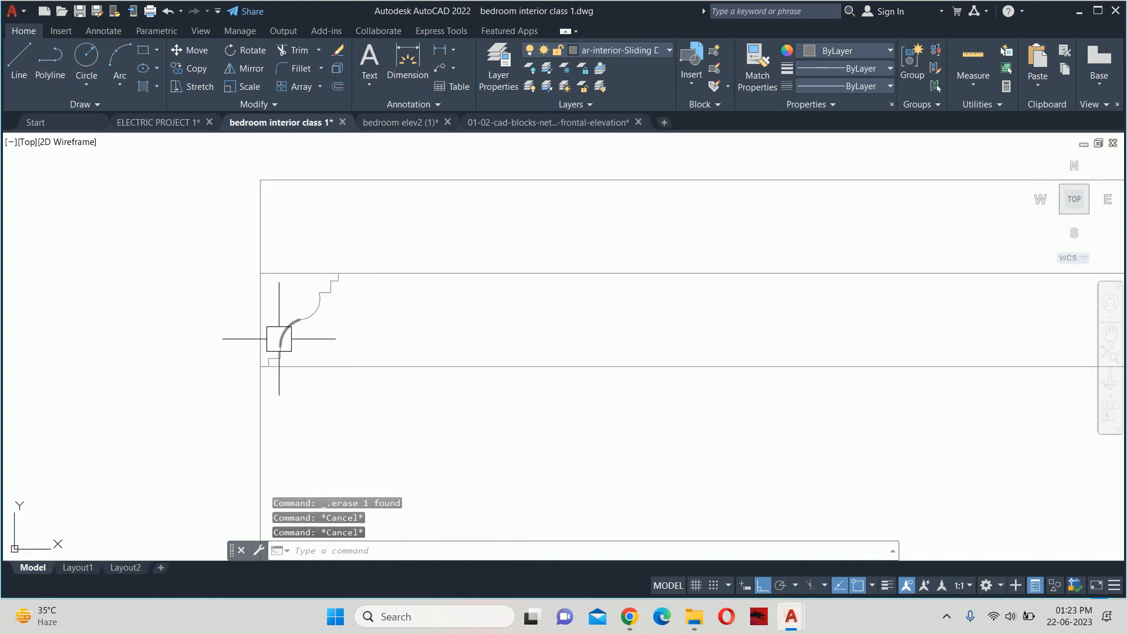
scroll(348, 285, down, 2)
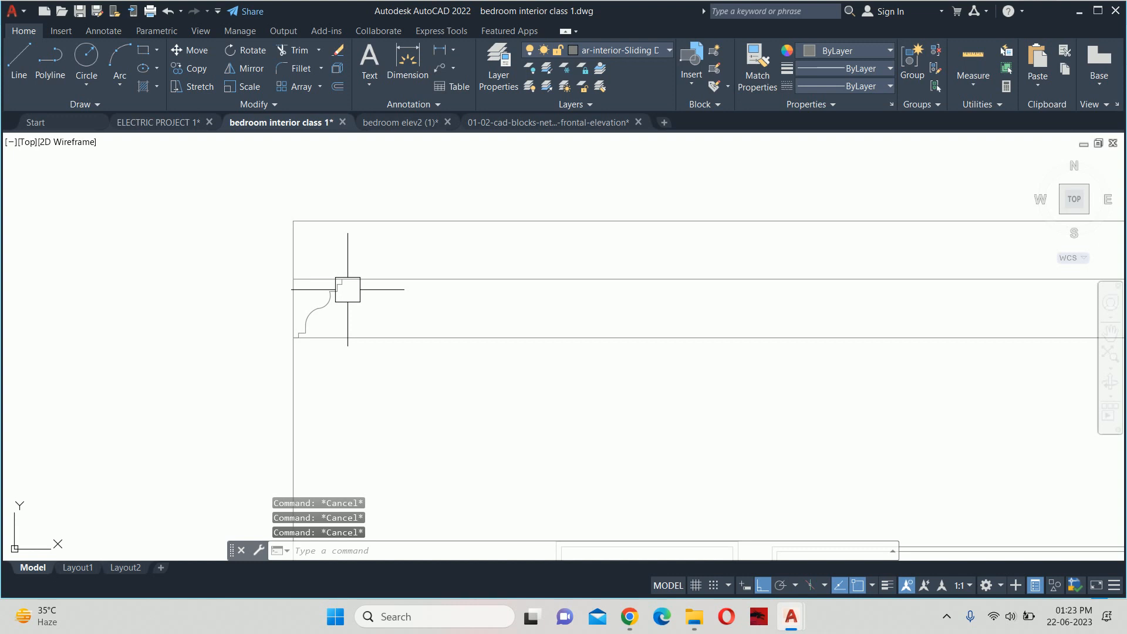
scroll(341, 289, up, 5)
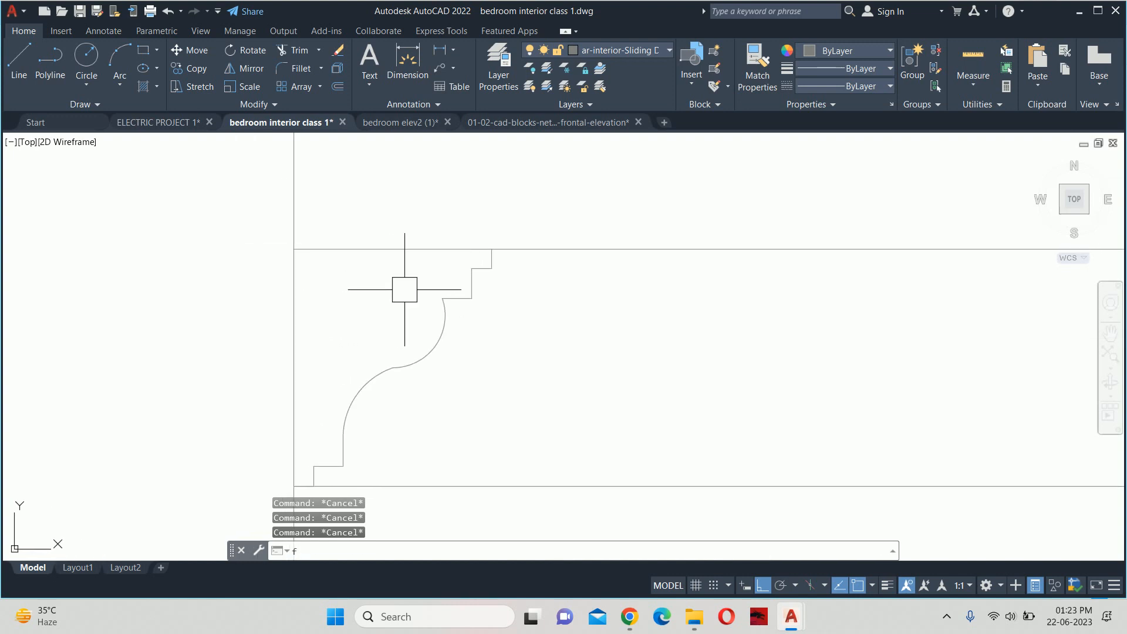
key(Return)
text(r)
key(Return)
scroll(504, 271, up, 5)
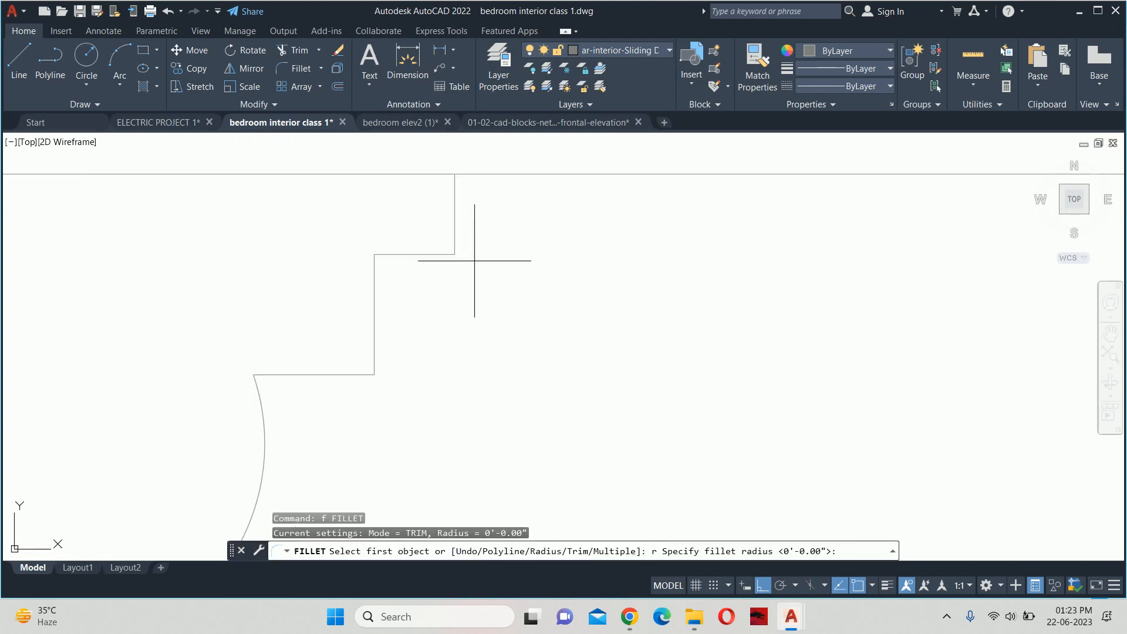
click(373, 254)
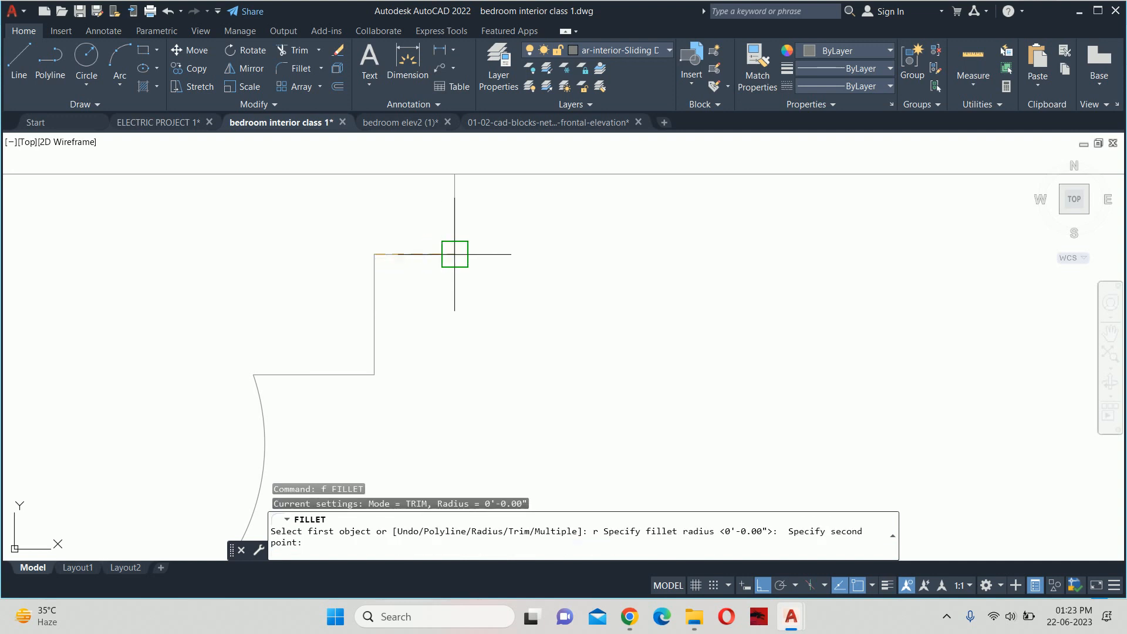
click(452, 255)
click(414, 255)
click(446, 226)
scroll(446, 226, down, 4)
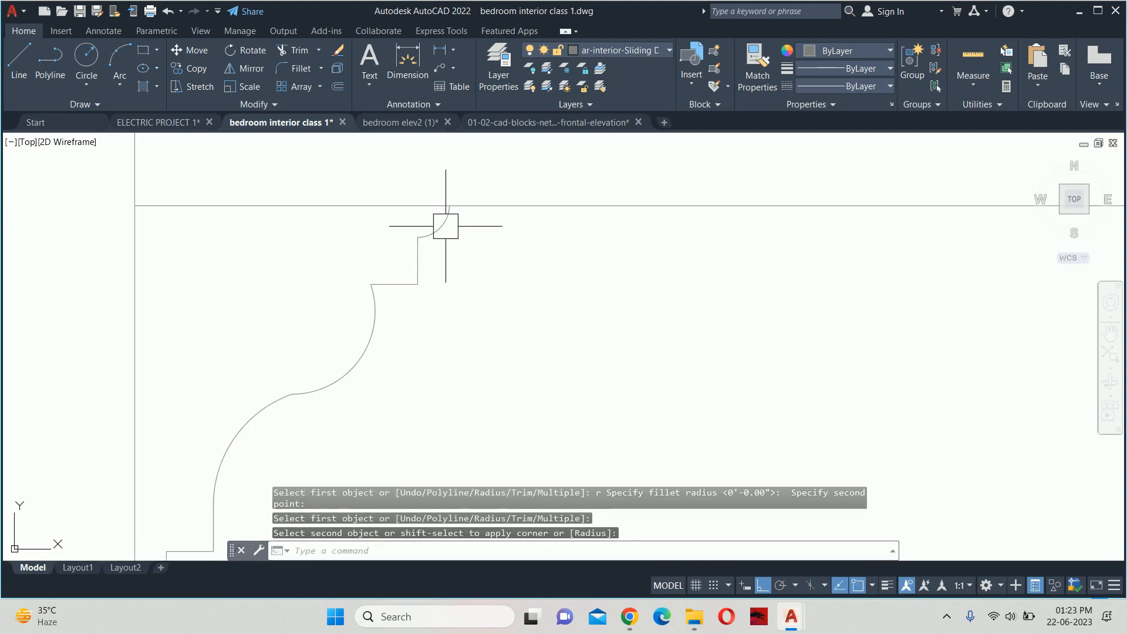
Undo the fillet on the moulding's top outer corner
scroll(446, 226, up, 2)
key(ctrl+z)
key(ctrl+z)
key(Escape)
key(Escape)
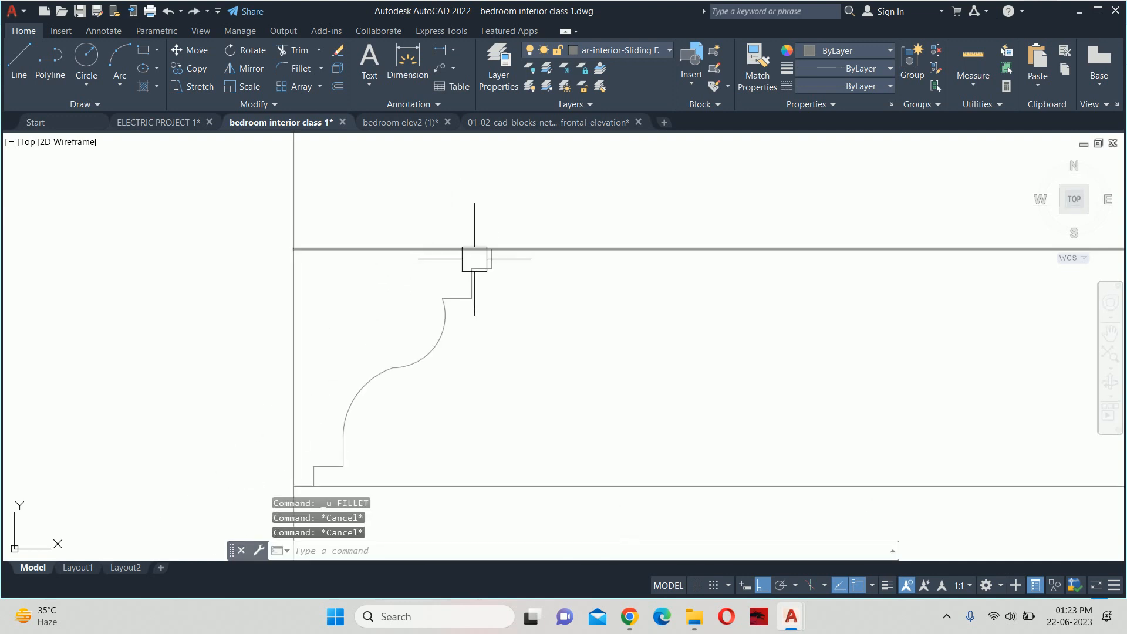
Fillet the moulding's top outer corner with a 0.25" radius picked from the step's midpoint to its corner
text(f)
key(Return)
text(r)
key(Return)
scroll(475, 260, up, 2)
scroll(477, 259, up, 4)
click(493, 294)
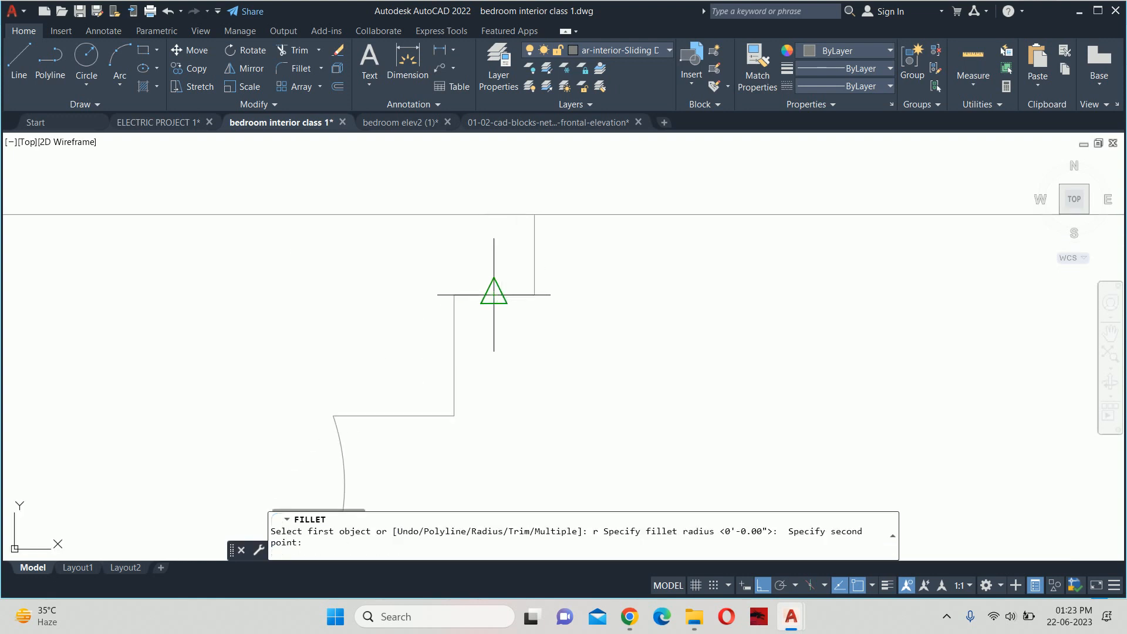
click(534, 294)
click(499, 302)
click(535, 277)
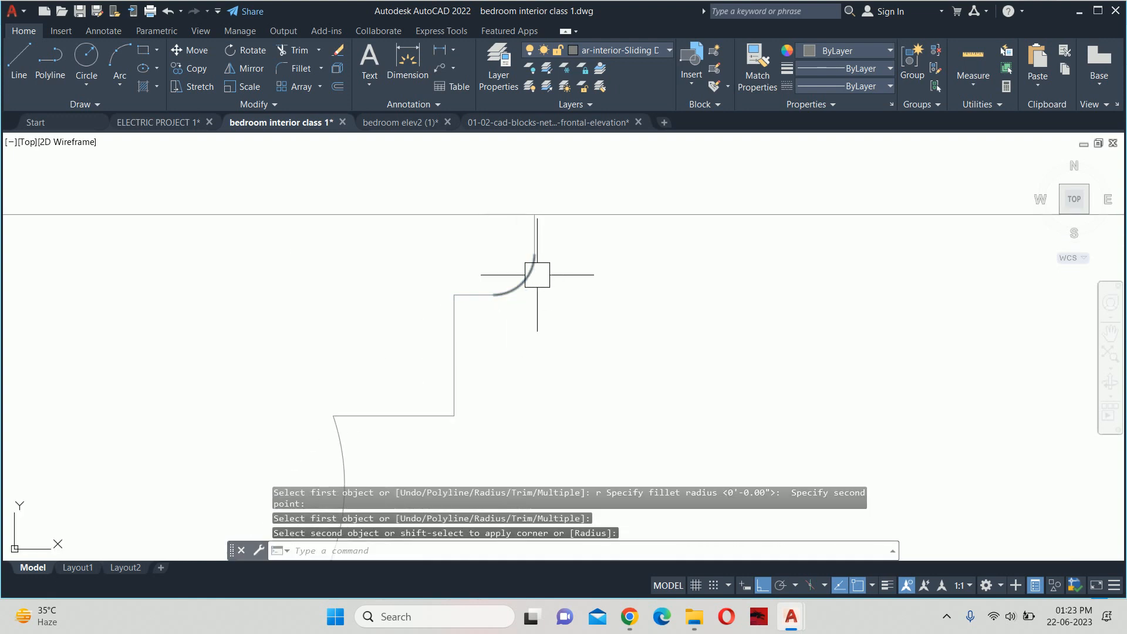
Fillet the moulding's lowest corner with a 0.25" radius, between the short vertical edge and the bottom line
key(space)
scroll(528, 283, down, 8)
middle_drag(486, 352, 486, 351)
scroll(469, 352, up, 6)
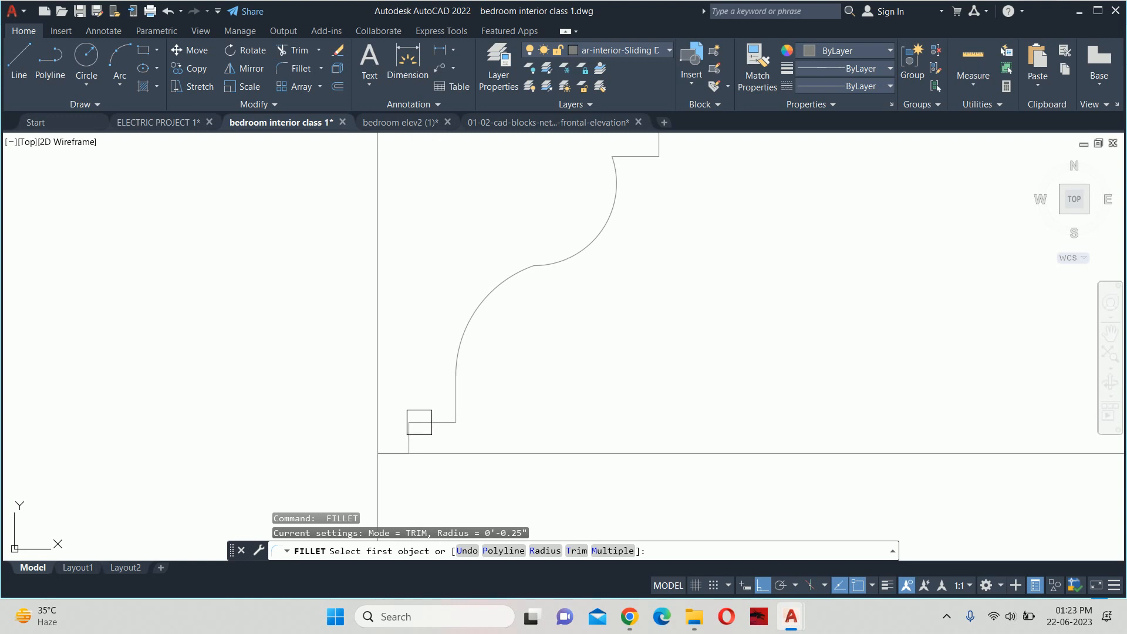
click(412, 445)
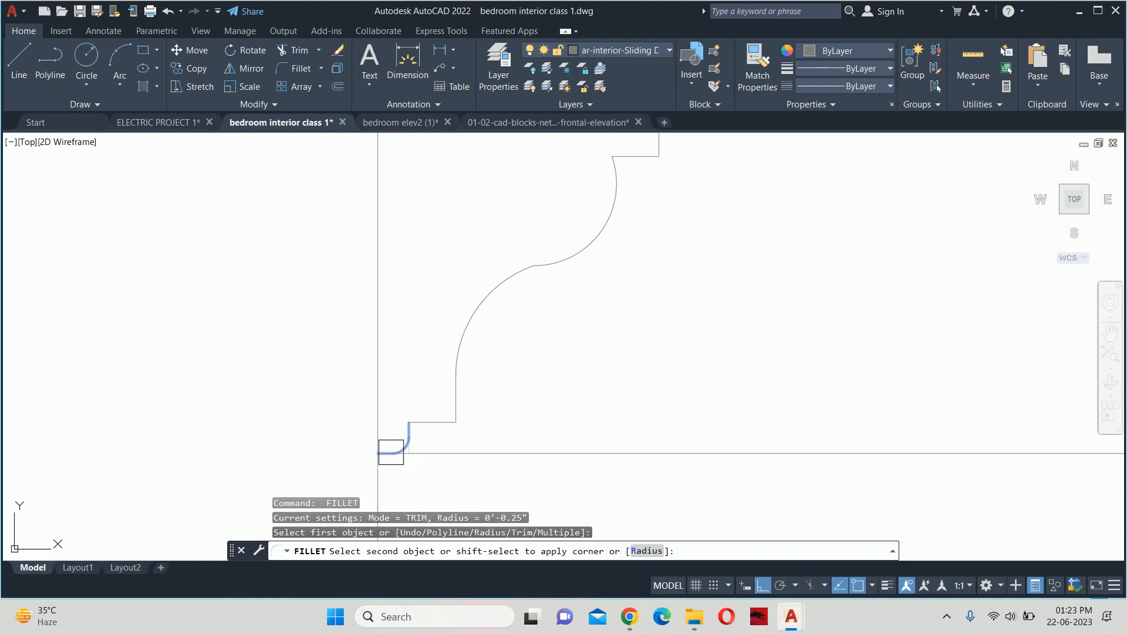
click(391, 452)
key(Escape)
key(Escape)
Fillet the corner between the lower ledge and the vertical edge below the large arc with a 0.25" radius
key(space)
key(space)
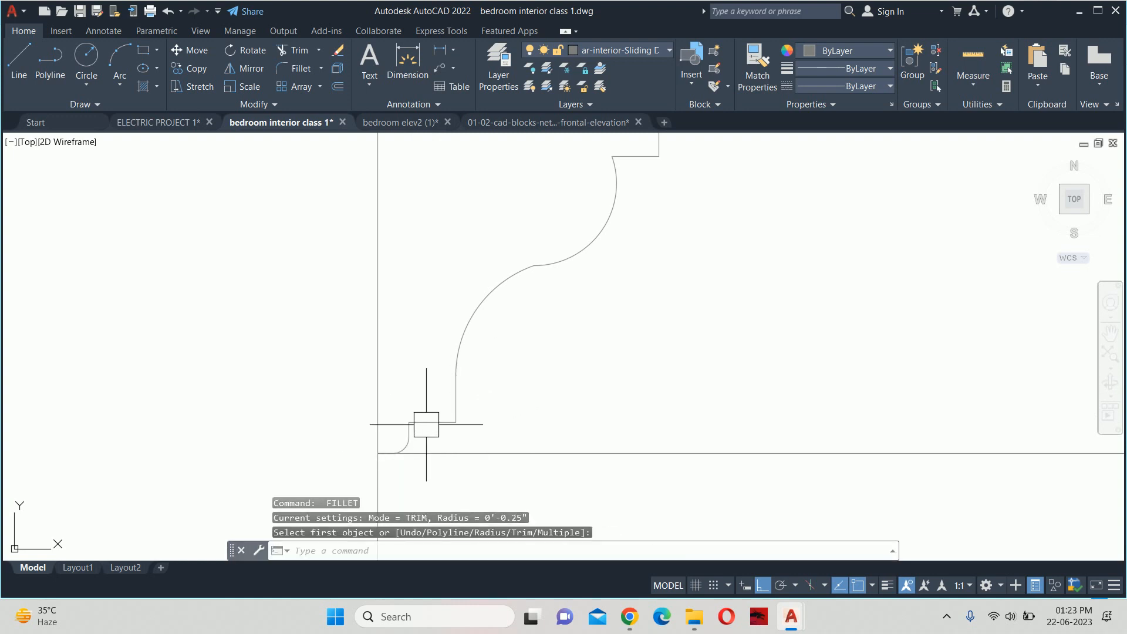
click(437, 421)
click(445, 405)
Fillet the corner between the upper ledge and the vertical edge above it with a 0.25" radius
middle_drag(555, 307, 473, 426)
key(space)
click(570, 275)
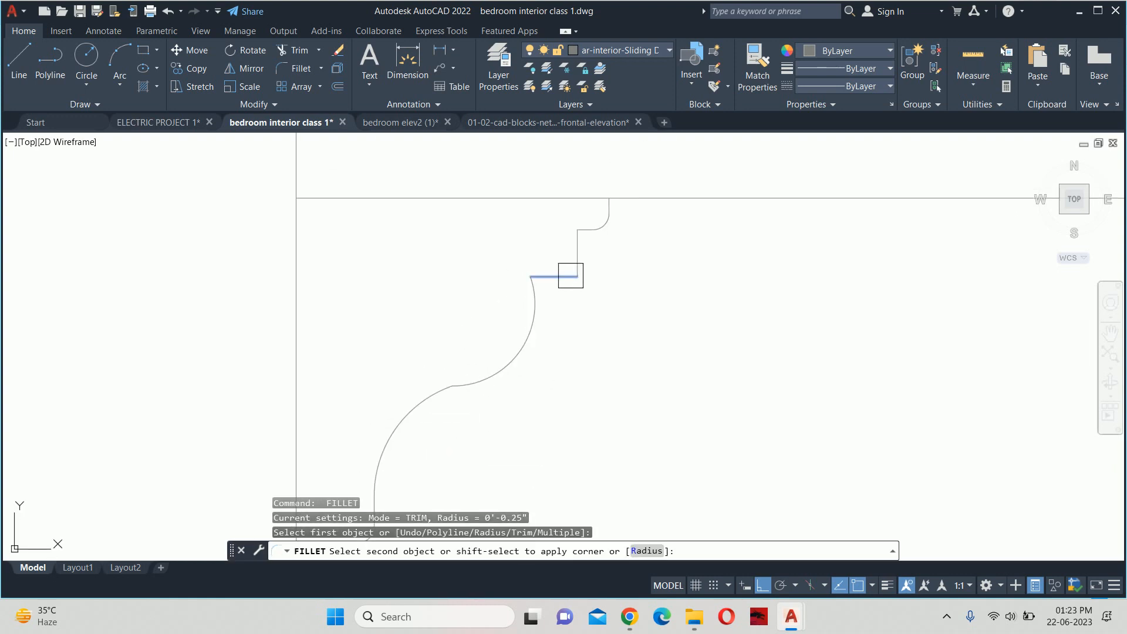
click(575, 258)
Fillet the corner where the upper ledge meets the upper arc with a 0.25" radius, and end the Fillet command
scroll(543, 277, up, 2)
key(space)
click(536, 280)
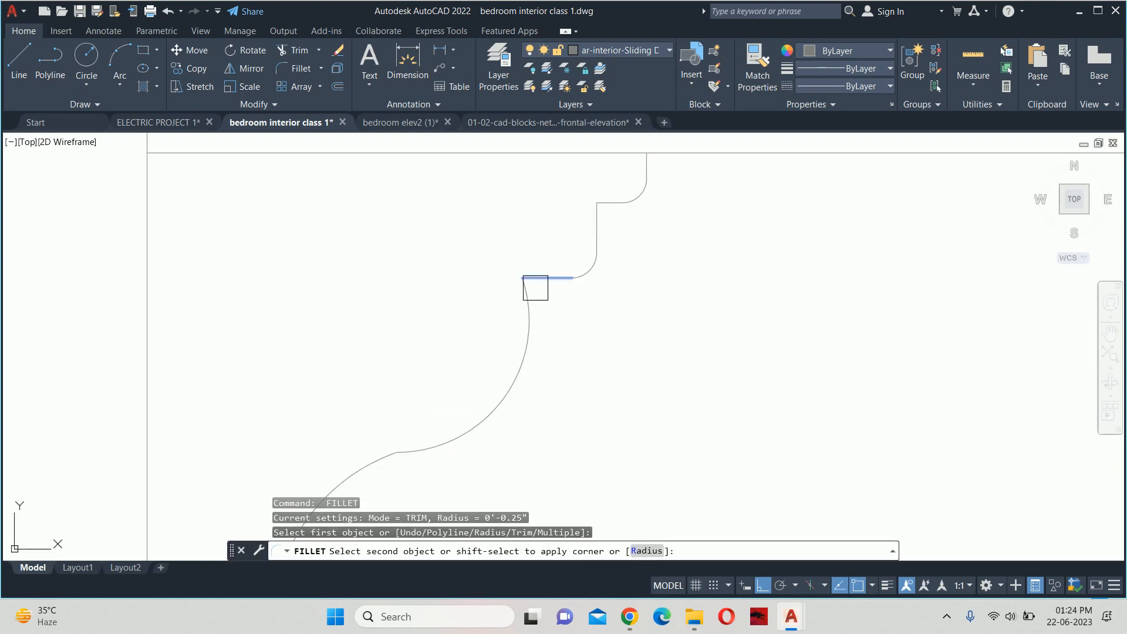
click(528, 296)
scroll(465, 385, down, 4)
scroll(461, 401, up, 2)
key(space)
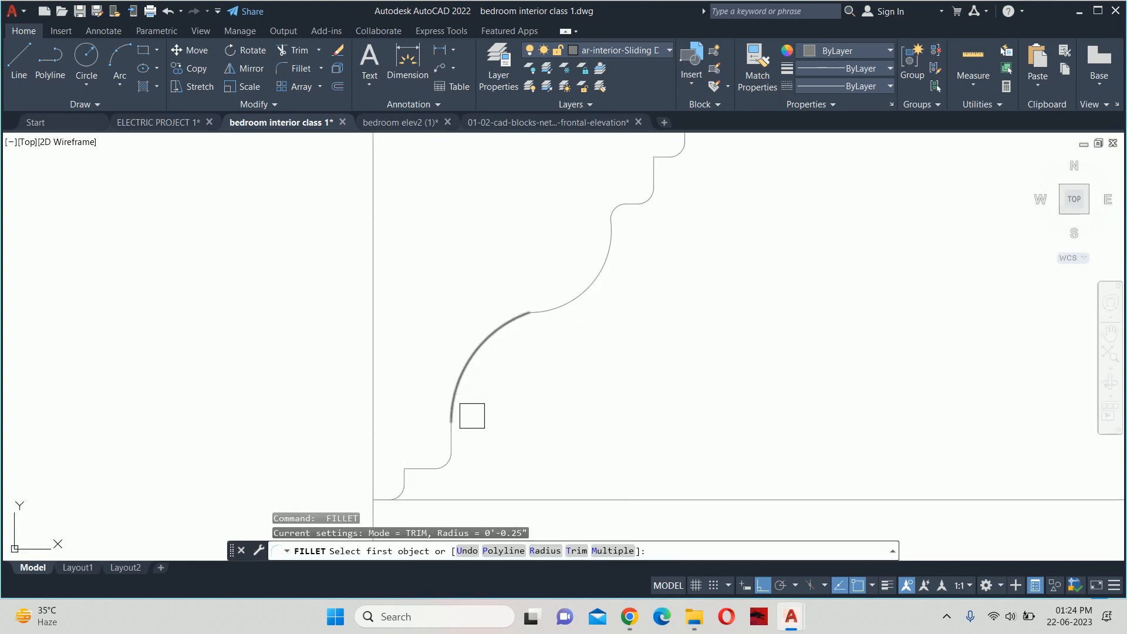
key(Escape)
key(Escape)
key(Escape)
Mirror the moulding profile to the opposite end of the wall about the vertical axis through the top edge's midpoint, keeping the original
scroll(587, 340, down, 5)
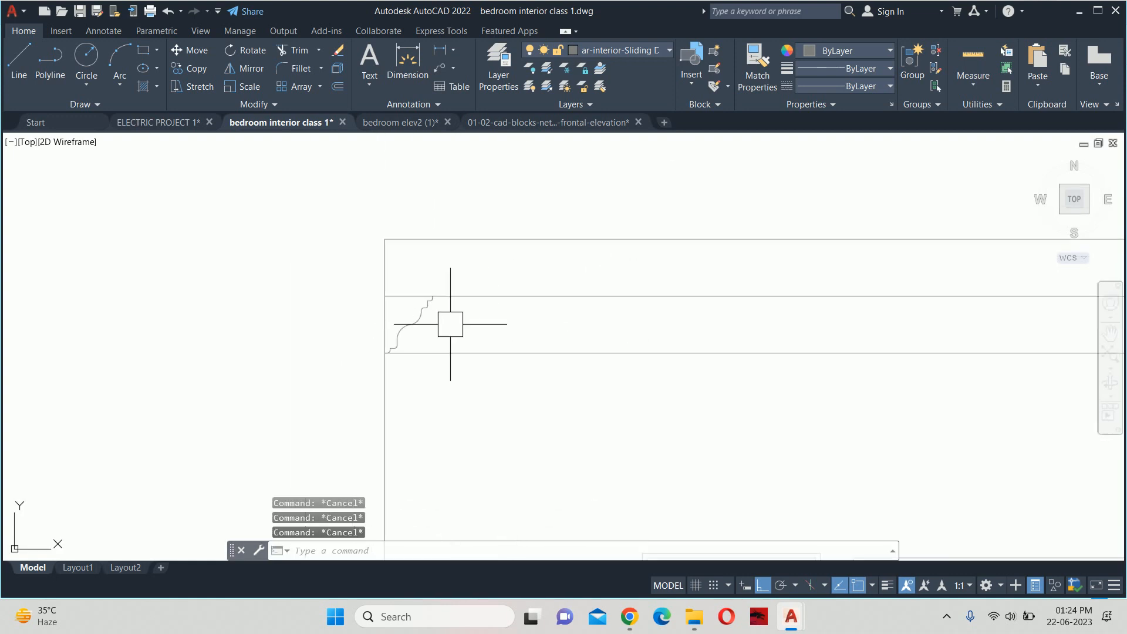
scroll(547, 324, down, 2)
text(mi)
key(Return)
click(375, 272)
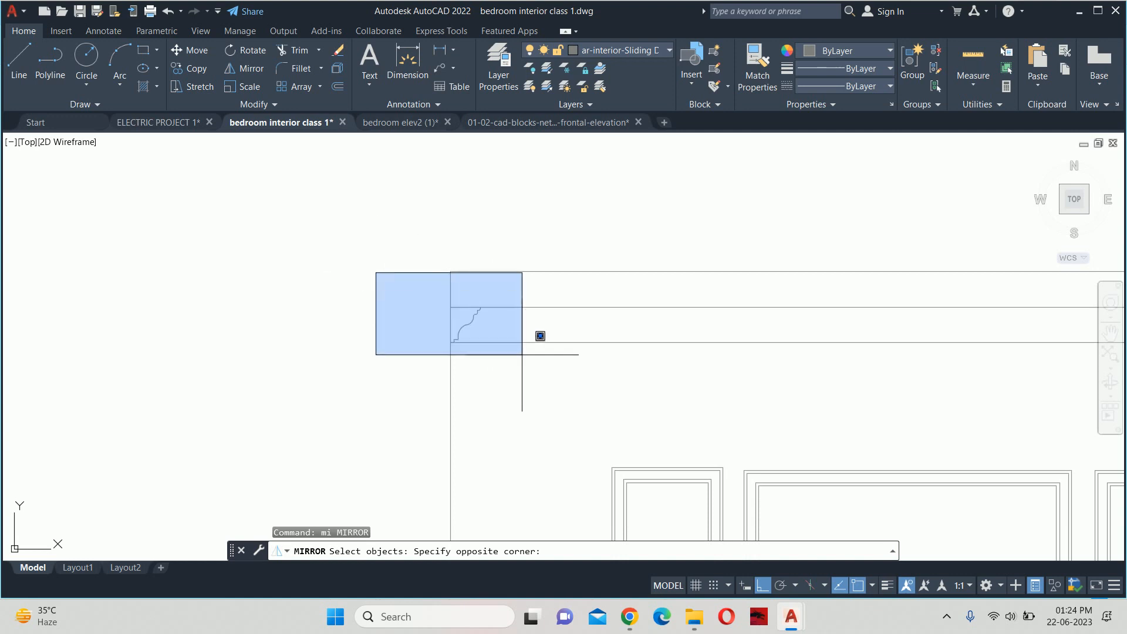
click(521, 390)
scroll(579, 380, down, 3)
key(Return)
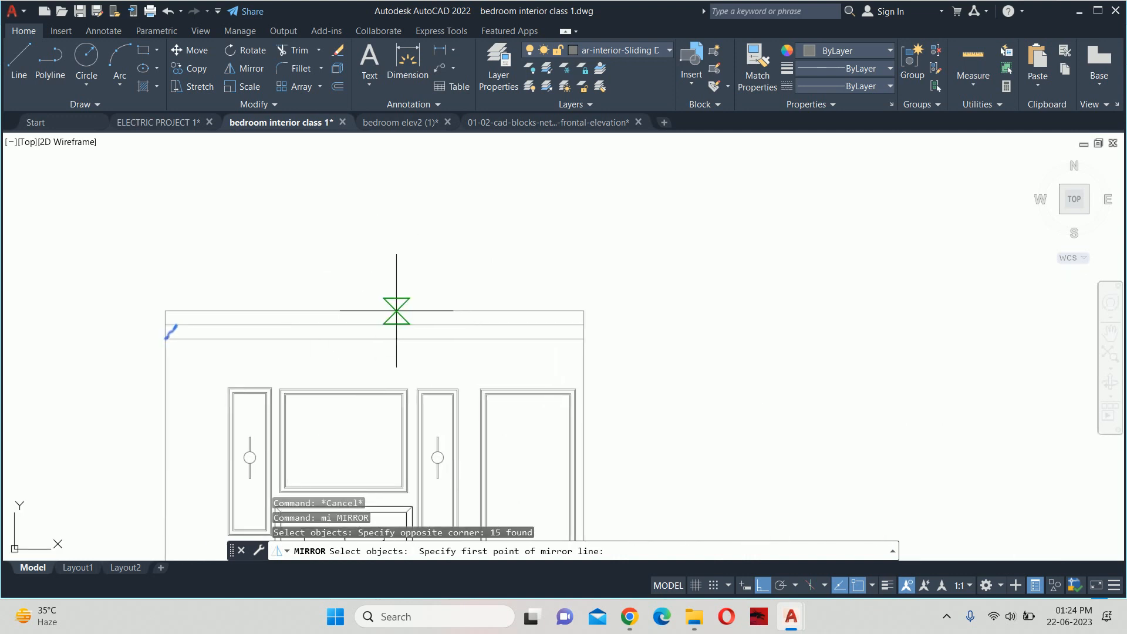
click(374, 311)
click(381, 244)
key(Return)
key(Escape)
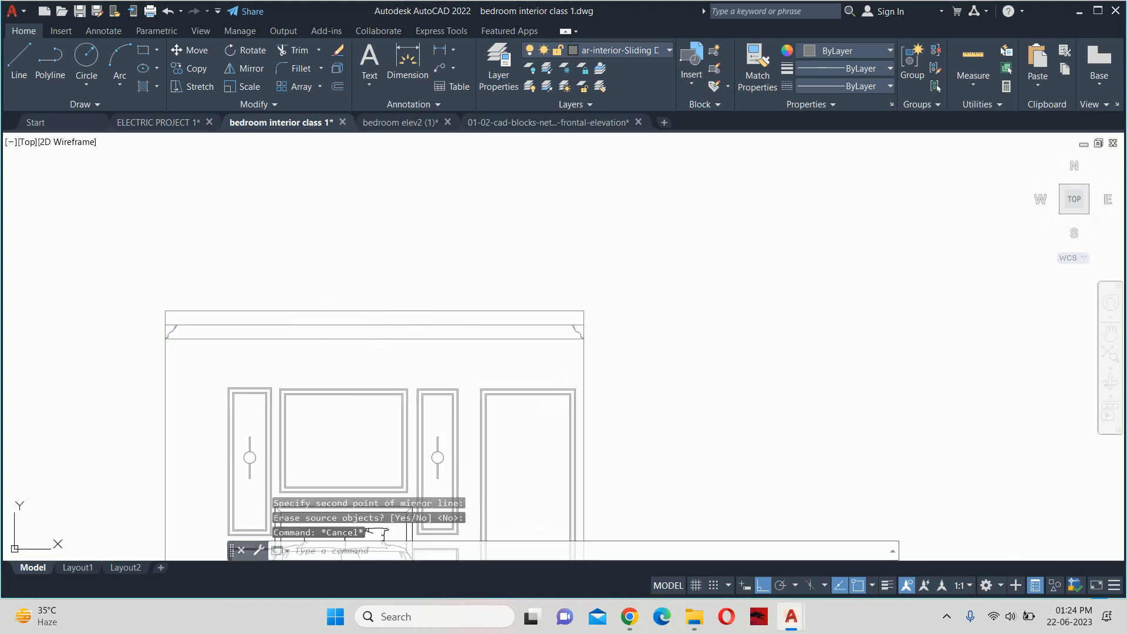
middle_drag(232, 325, 439, 329)
scroll(390, 346, up, 6)
key(Escape)
key(Escape)
text(c)
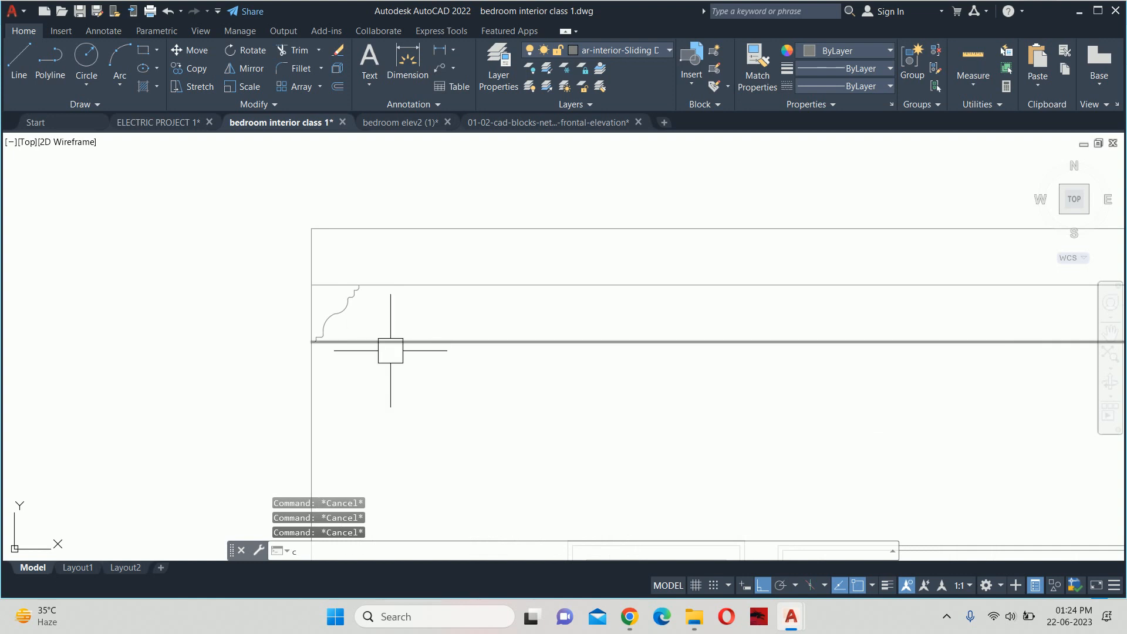
text(l)
key(Return)
scroll(356, 342, up, 5)
key(Escape)
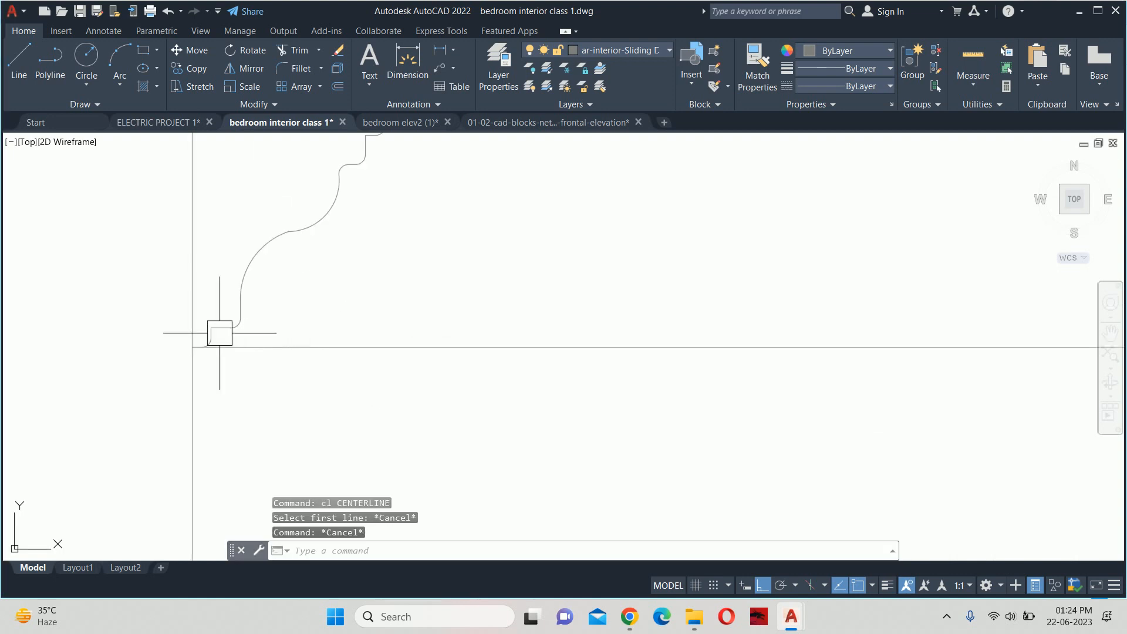
Draw a horizontal line from the fillet's end on the original moulding's lower ledge towards the mirrored profile, stopping short of it
text(l)
key(Return)
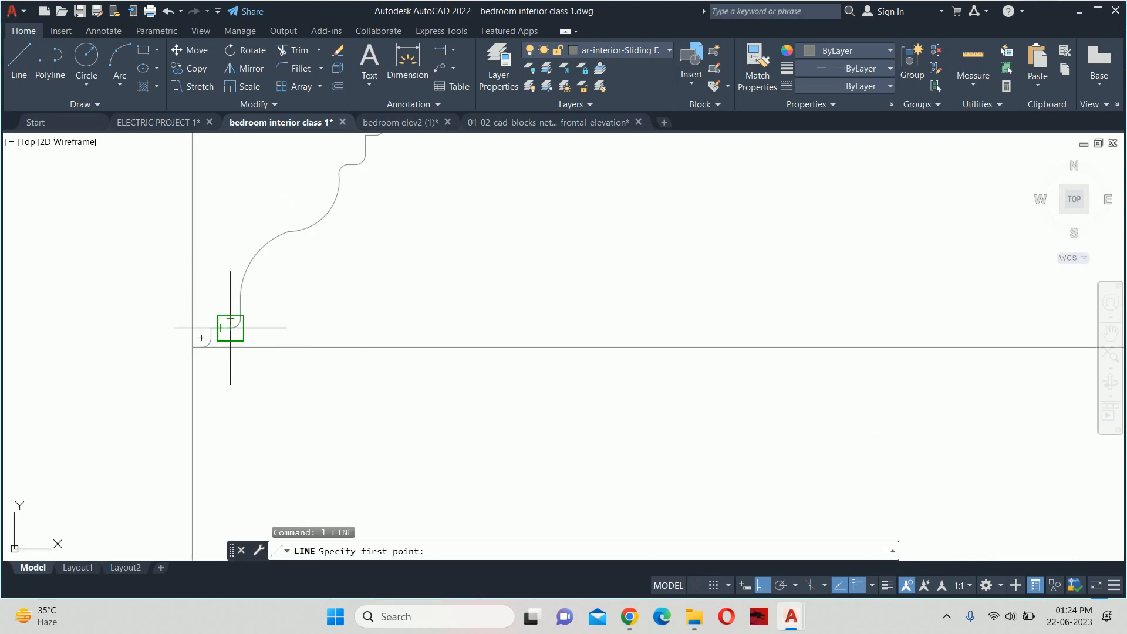
click(230, 328)
scroll(624, 324, down, 5)
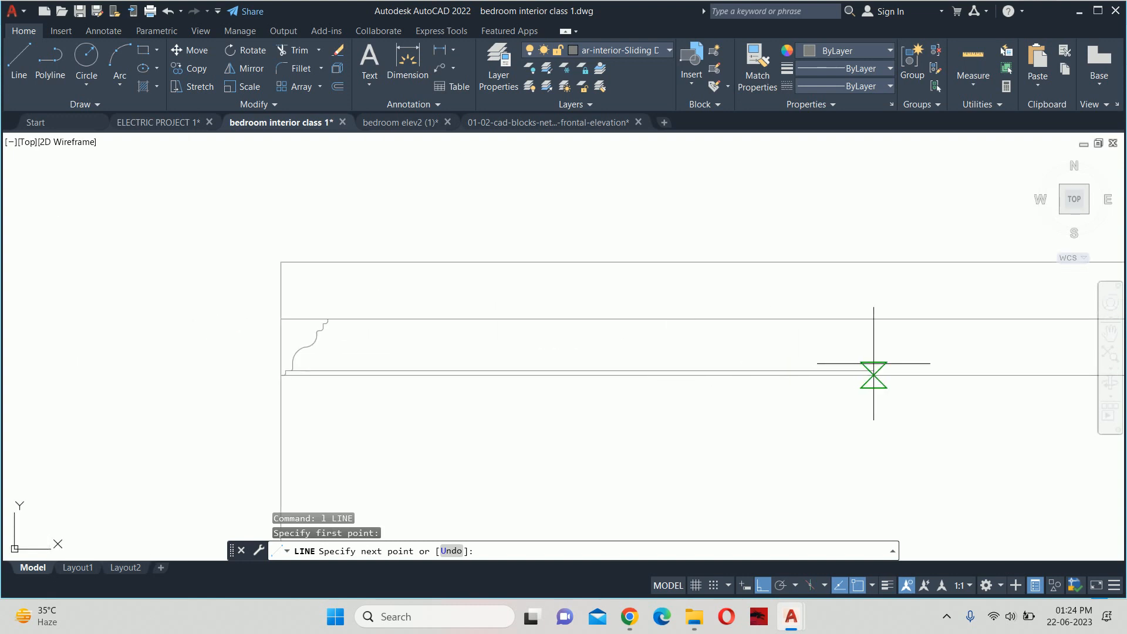
scroll(942, 353, down, 1)
middle_drag(942, 357, 416, 422)
scroll(928, 404, up, 2)
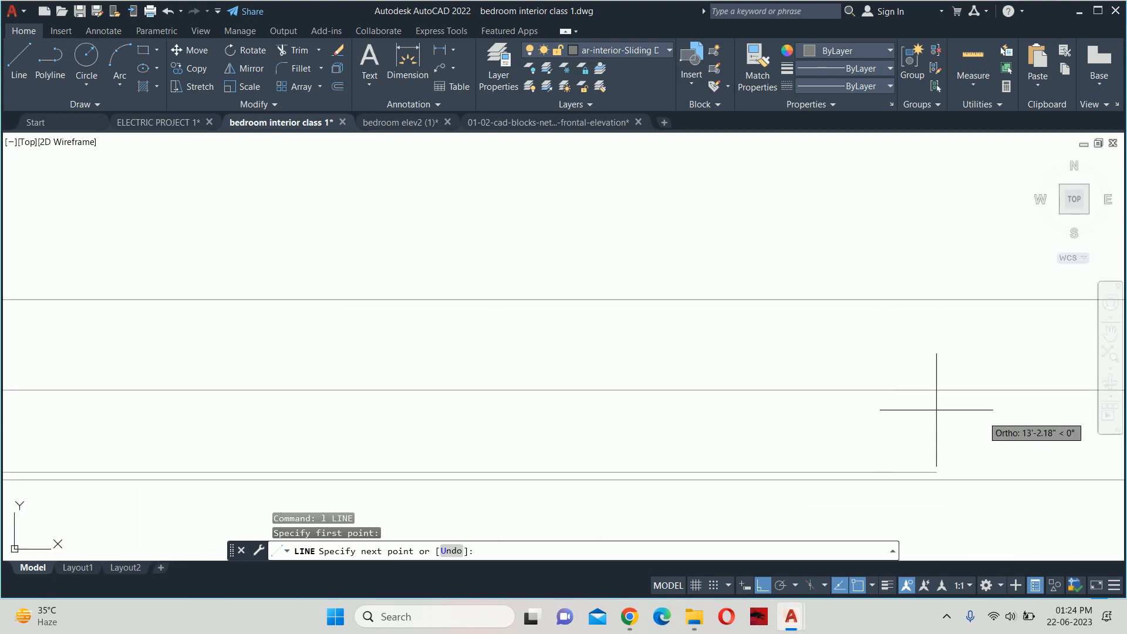
click(1005, 420)
key(Escape)
key(Escape)
Copy the horizontal moulding line from its start point up to the lower end of the moulding's large arc
scroll(919, 436, down, 1)
scroll(528, 456, up, 9)
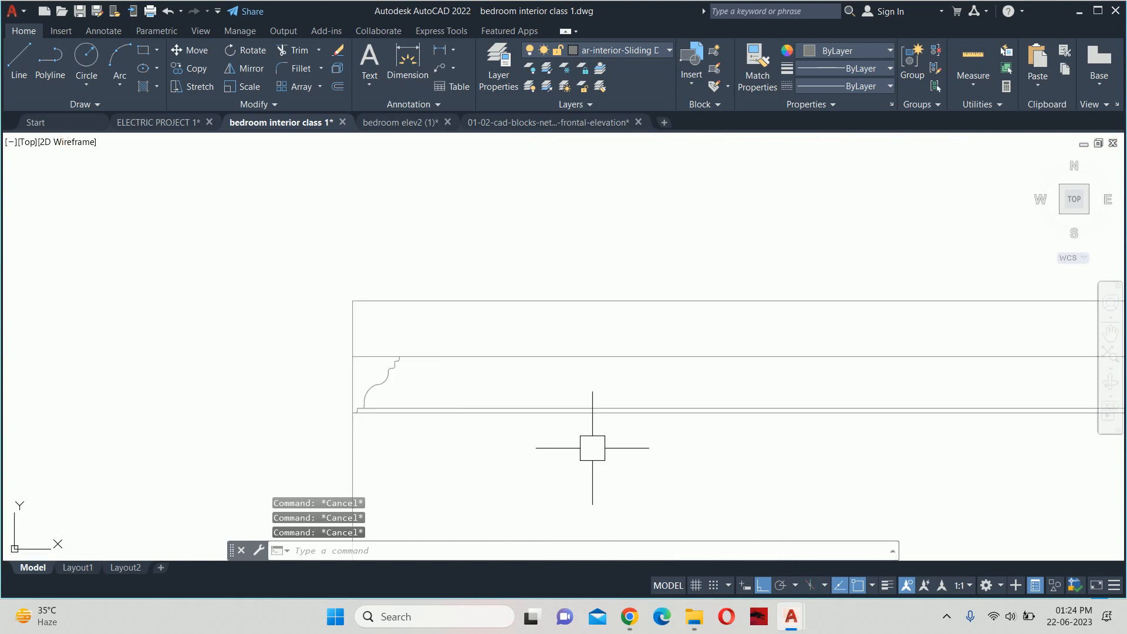
text(co)
key(Return)
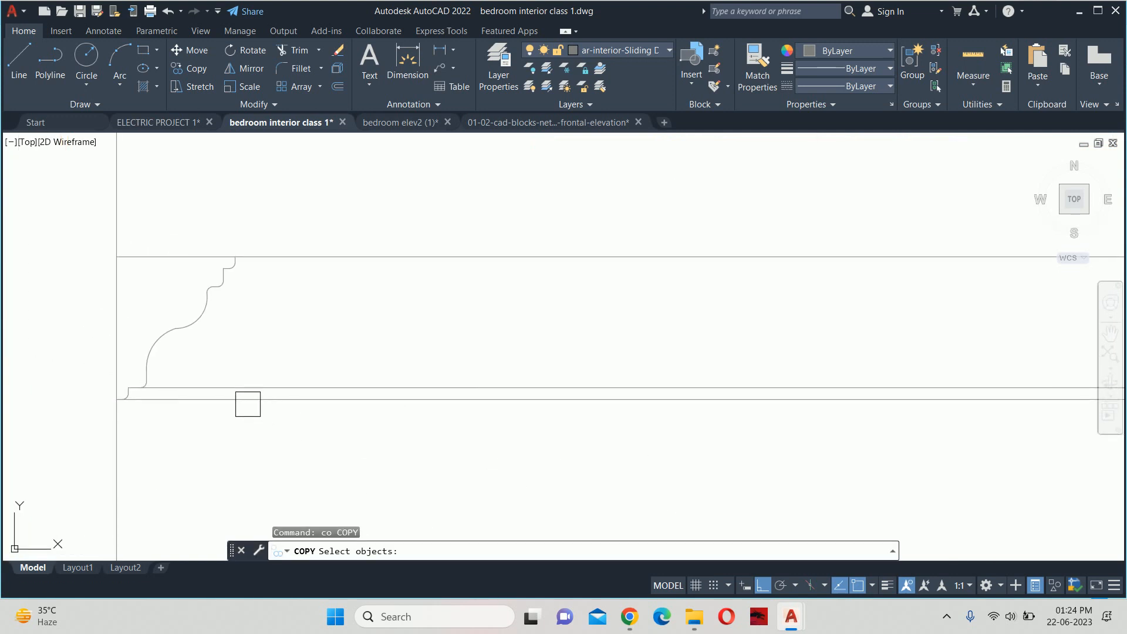
click(218, 388)
key(Return)
scroll(142, 391, up, 2)
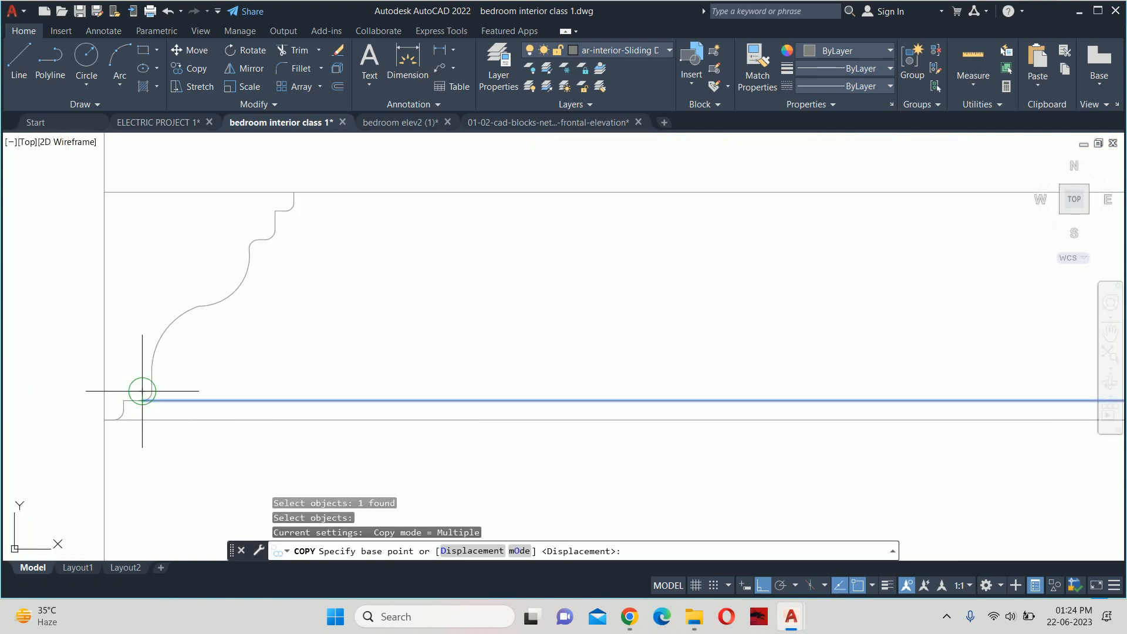
scroll(146, 405, up, 4)
click(131, 388)
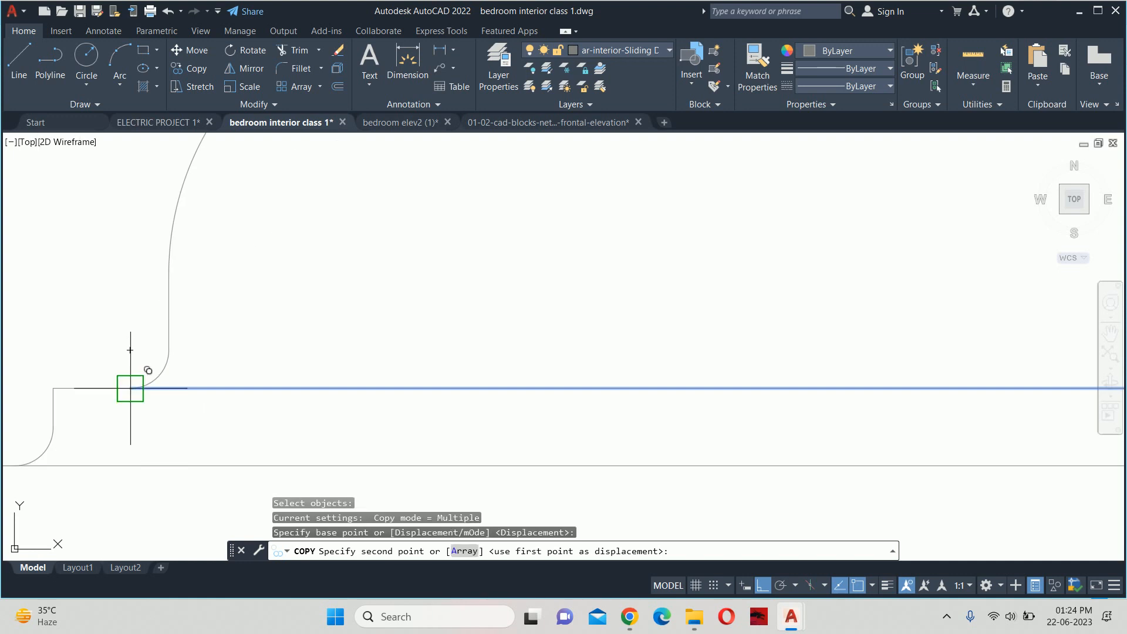
scroll(152, 370, down, 3)
middle_drag(176, 352, 182, 457)
click(181, 410)
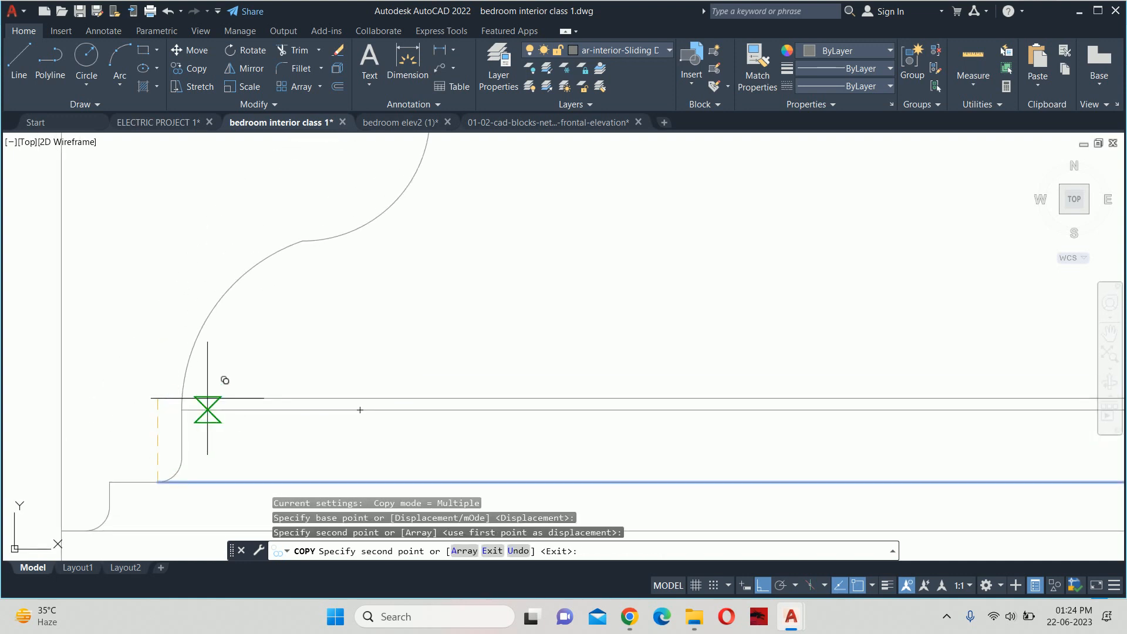
Place further copies of the horizontal line at the moulding's two upper ledges, and finish copying
scroll(214, 405, down, 3)
scroll(302, 365, up, 3)
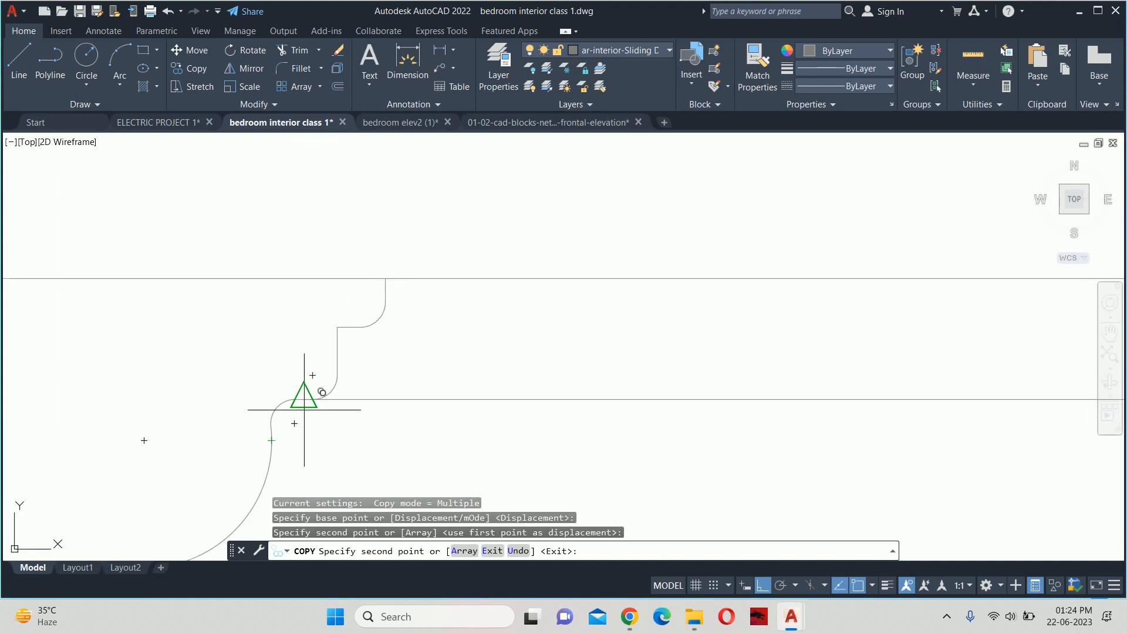
click(311, 398)
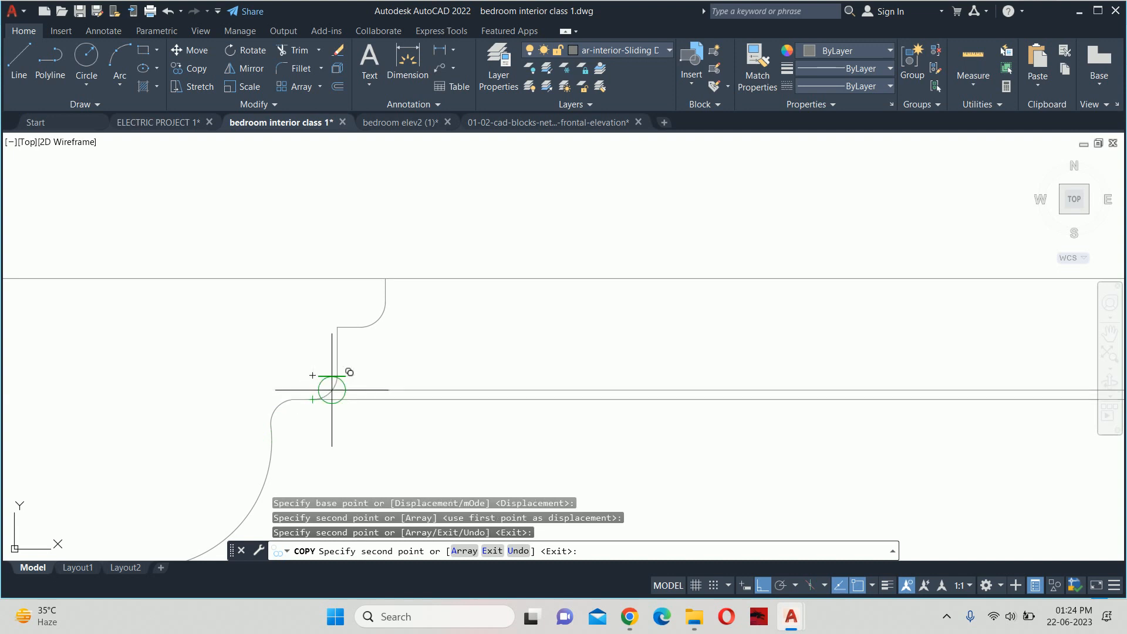
key(Escape)
key(Escape)
Extend the four horizontal moulding lines to the mirrored profile with a fence drawn across them
scroll(393, 383, down, 9)
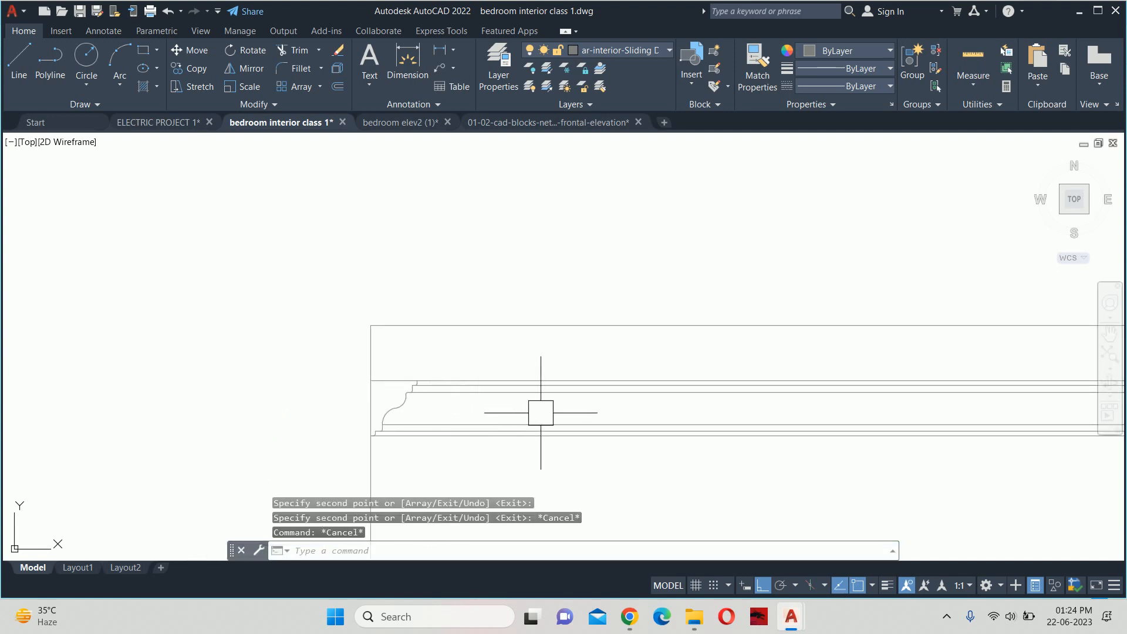
middle_drag(881, 421, 236, 405)
middle_drag(916, 405, 247, 406)
scroll(350, 382, up, 5)
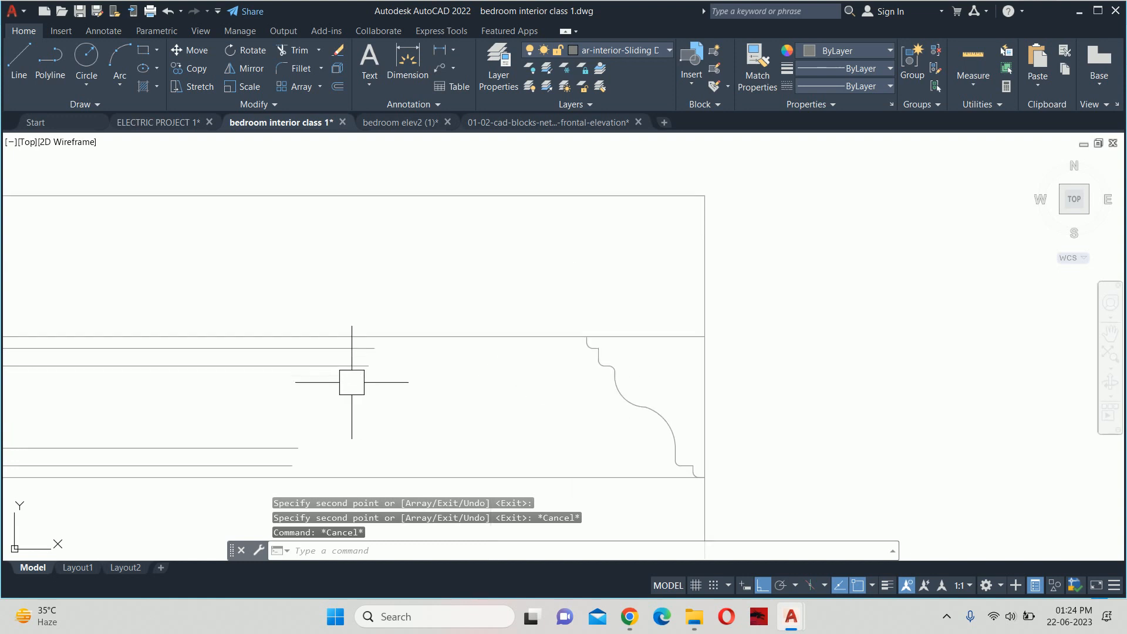
text(ex)
key(Return)
scroll(448, 291, down, 5)
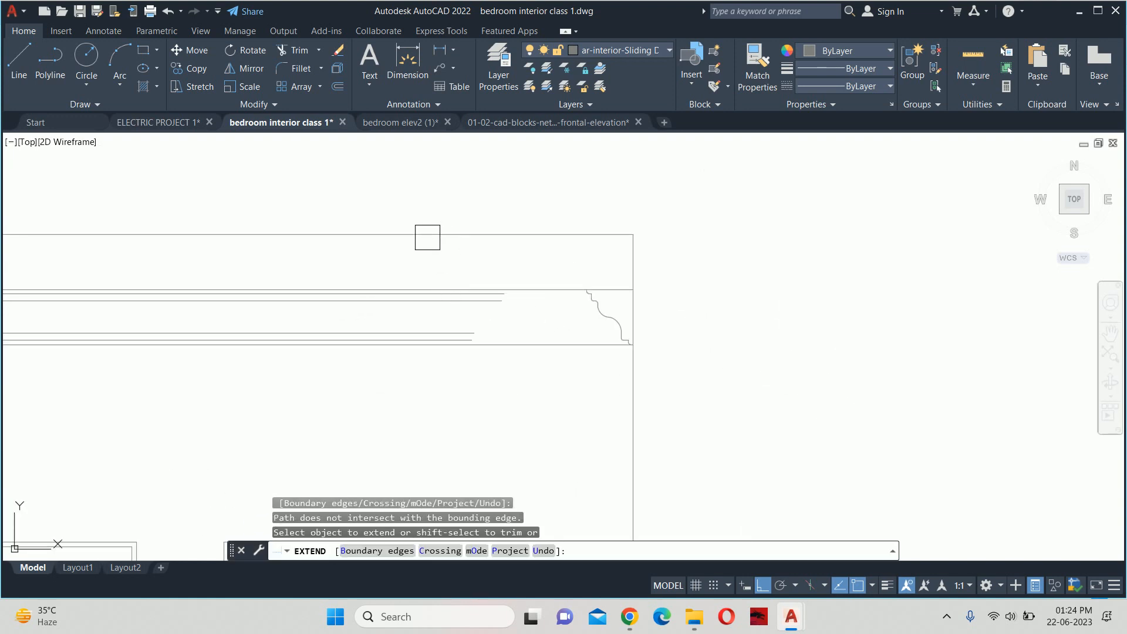
scroll(431, 269, up, 2)
click(429, 263)
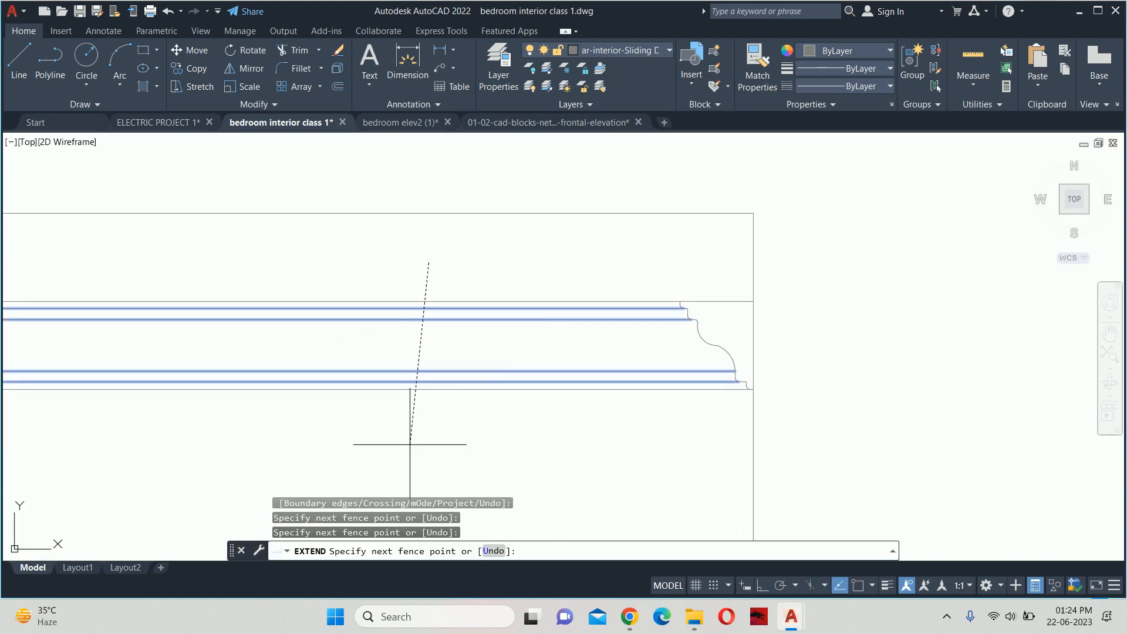
click(410, 443)
key(Return)
key(Escape)
key(Escape)
Copy the bed wall's ceiling moulding, excluding the wall's top line and the moulding's bottom line, from the wall's upper corner to the TV wall elevation's matching corner
scroll(411, 381, down, 2)
scroll(868, 370, down, 3)
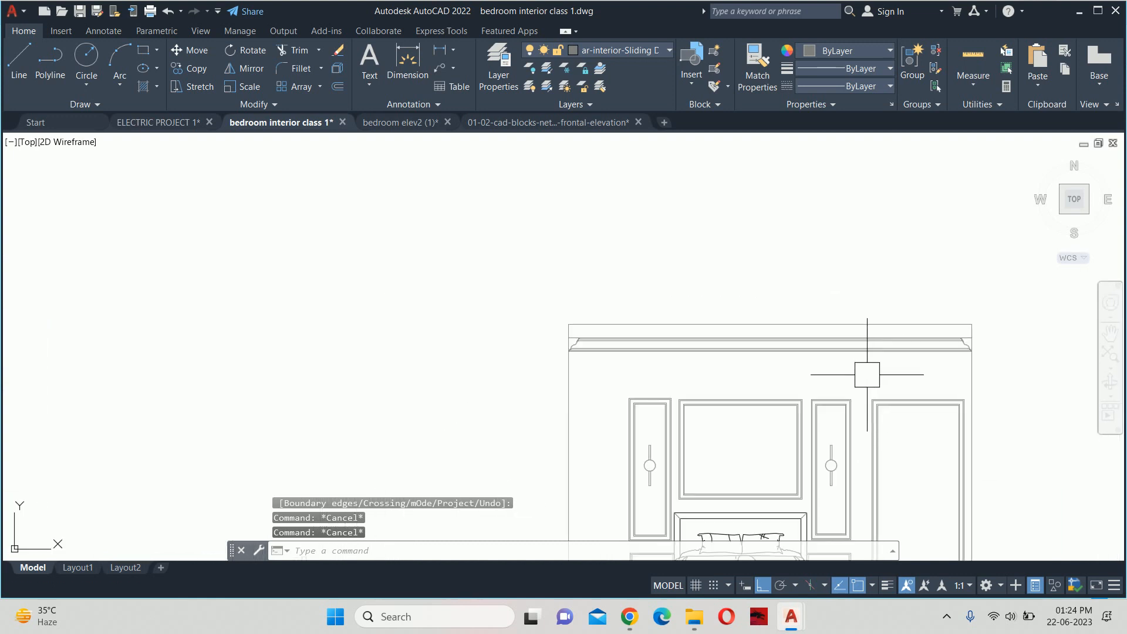
scroll(813, 355, down, 4)
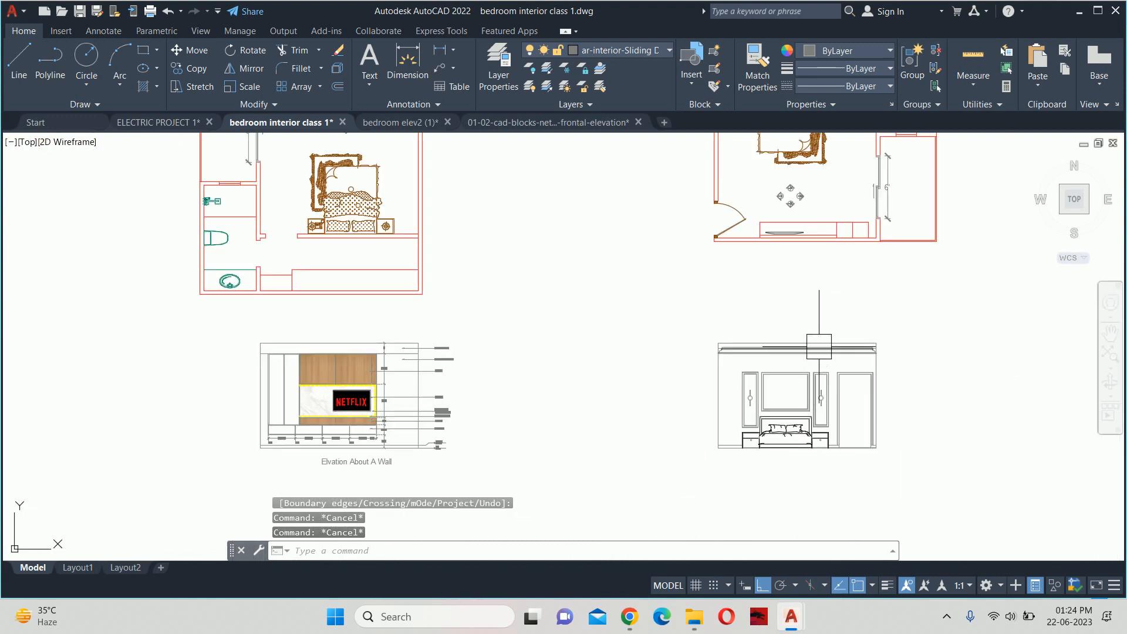
scroll(332, 374, up, 2)
key(Escape)
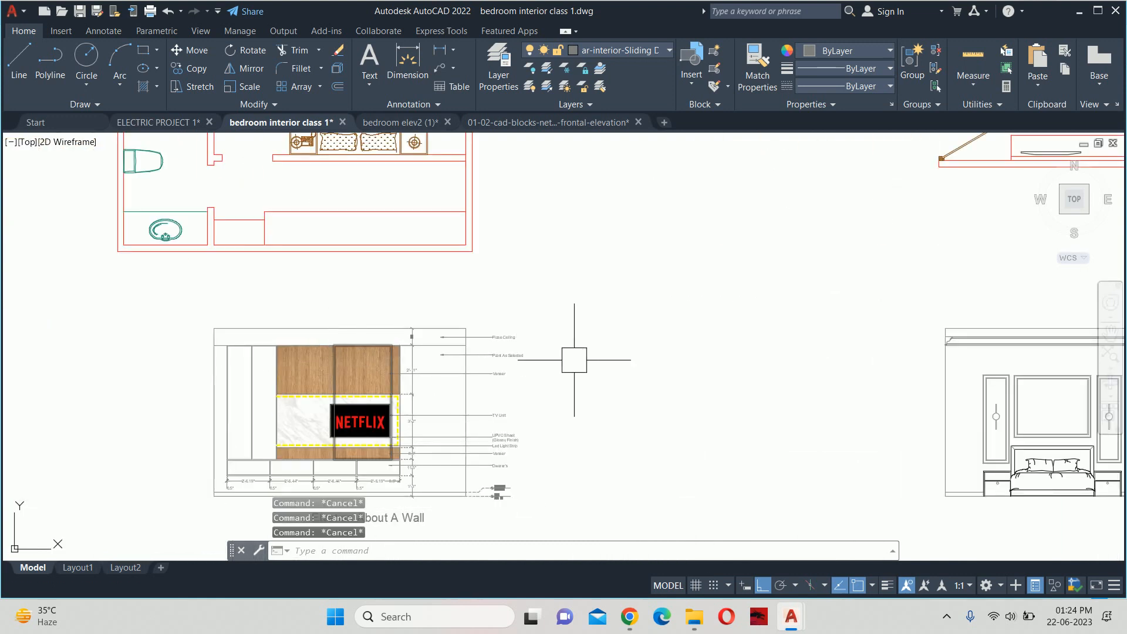
middle_drag(749, 348, 513, 360)
text(co)
key(Return)
scroll(678, 339, up, 4)
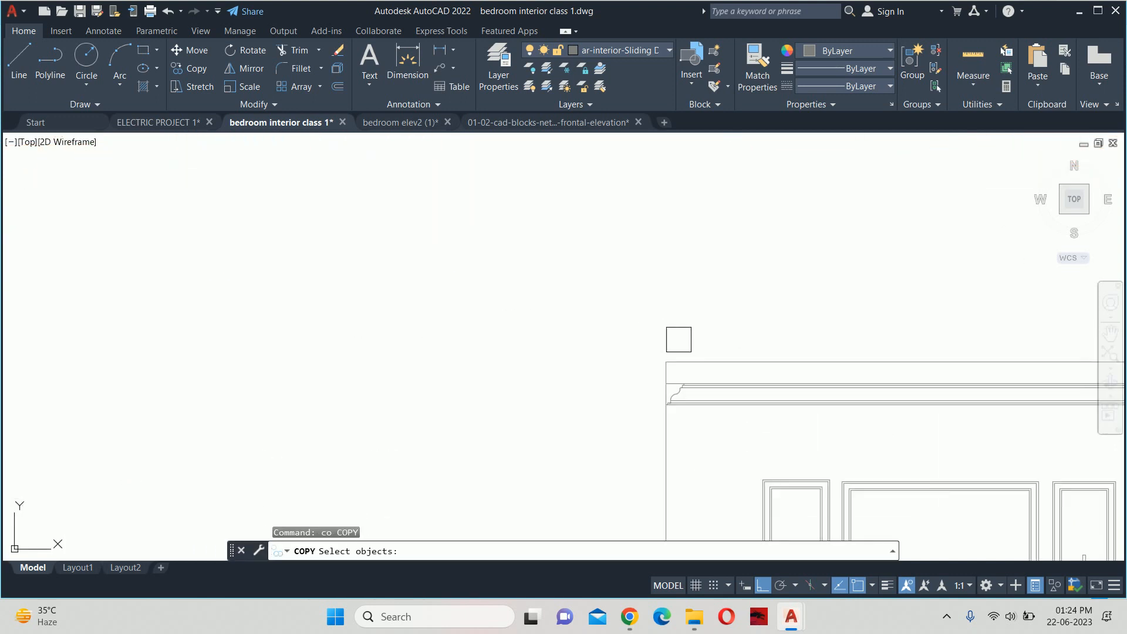
click(591, 370)
scroll(828, 405, down, 2)
middle_drag(830, 407, 485, 387)
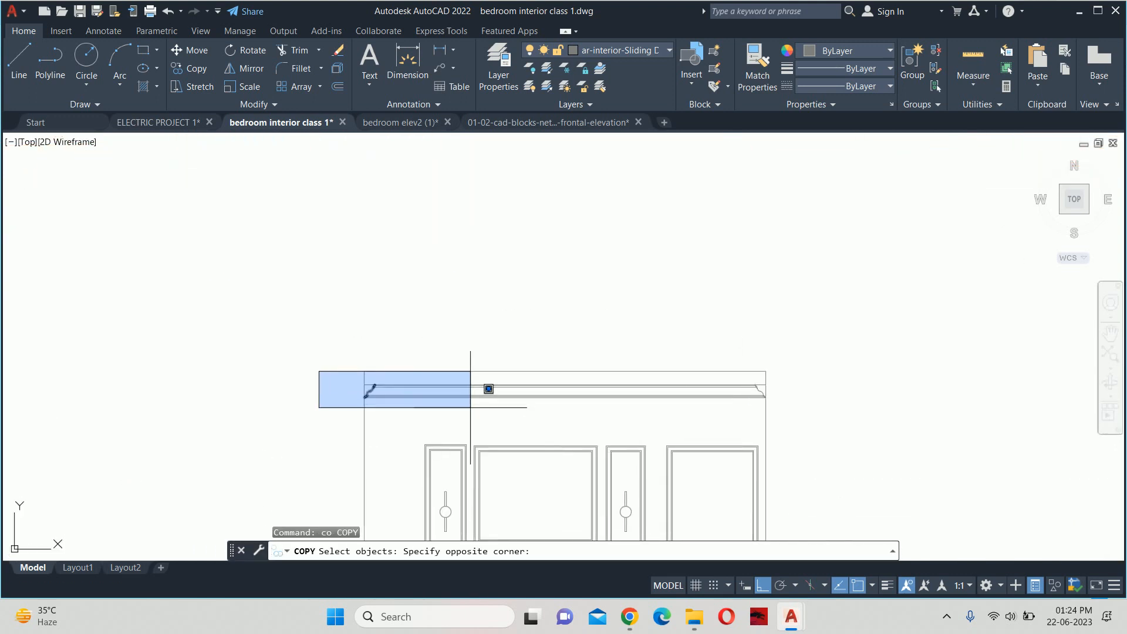
click(902, 422)
scroll(734, 375, up, 4)
shift+click(730, 365)
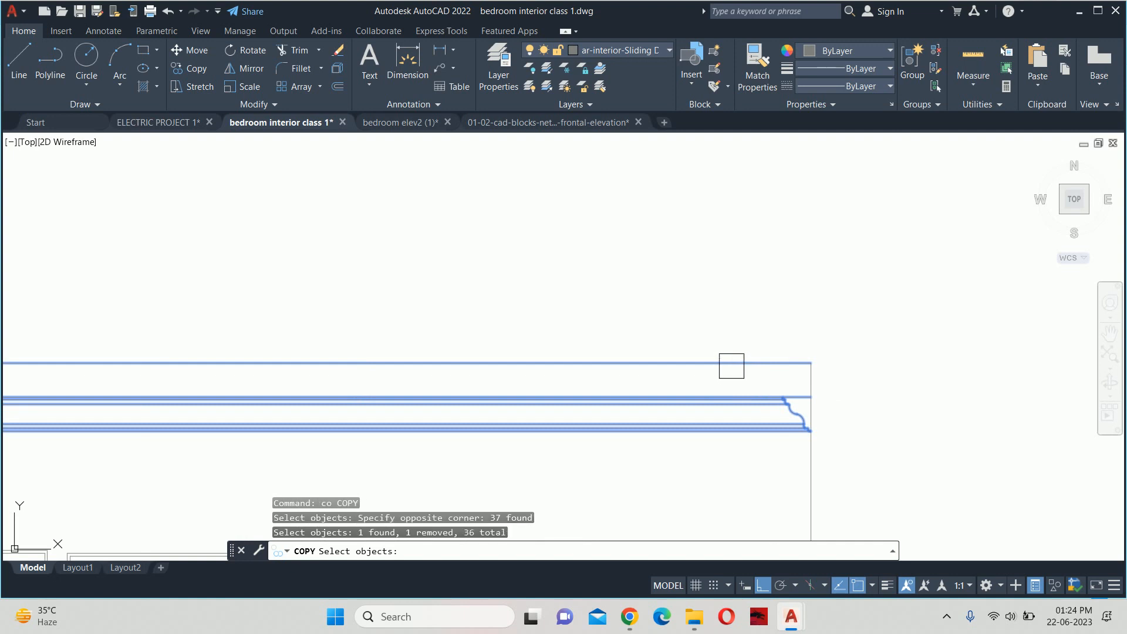
scroll(752, 373, up, 5)
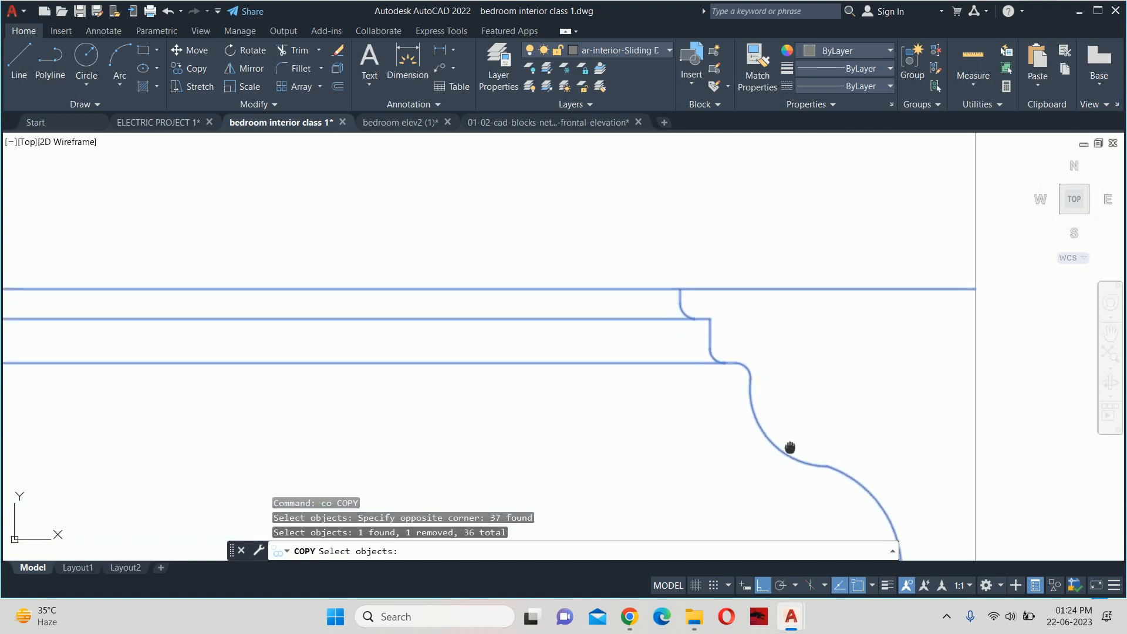
shift+click(728, 365)
scroll(723, 370, down, 3)
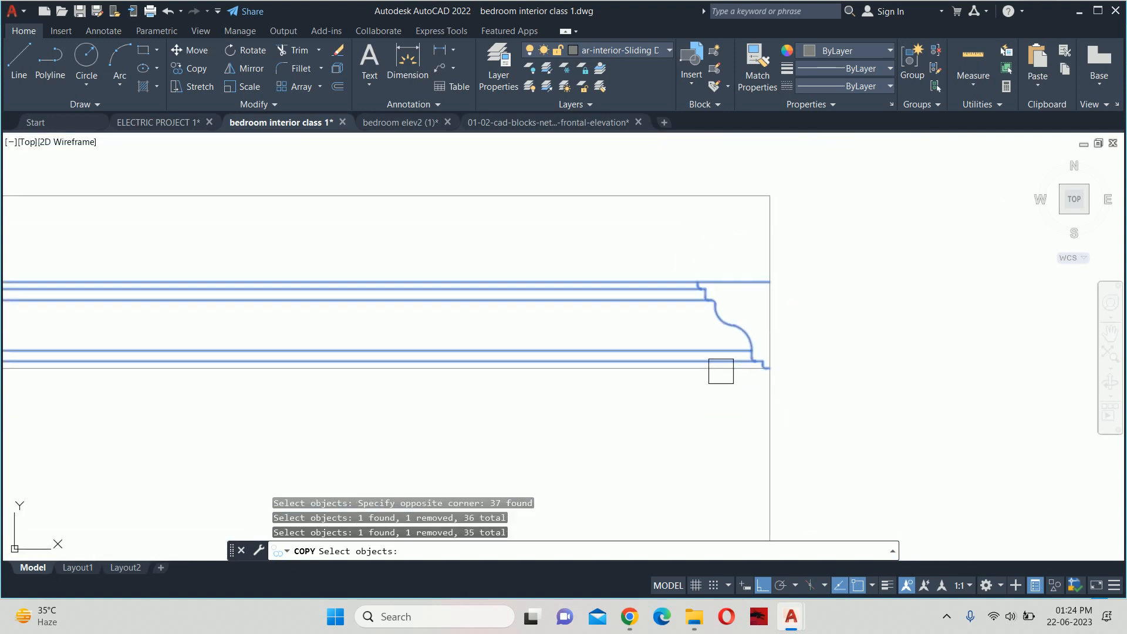
key(Return)
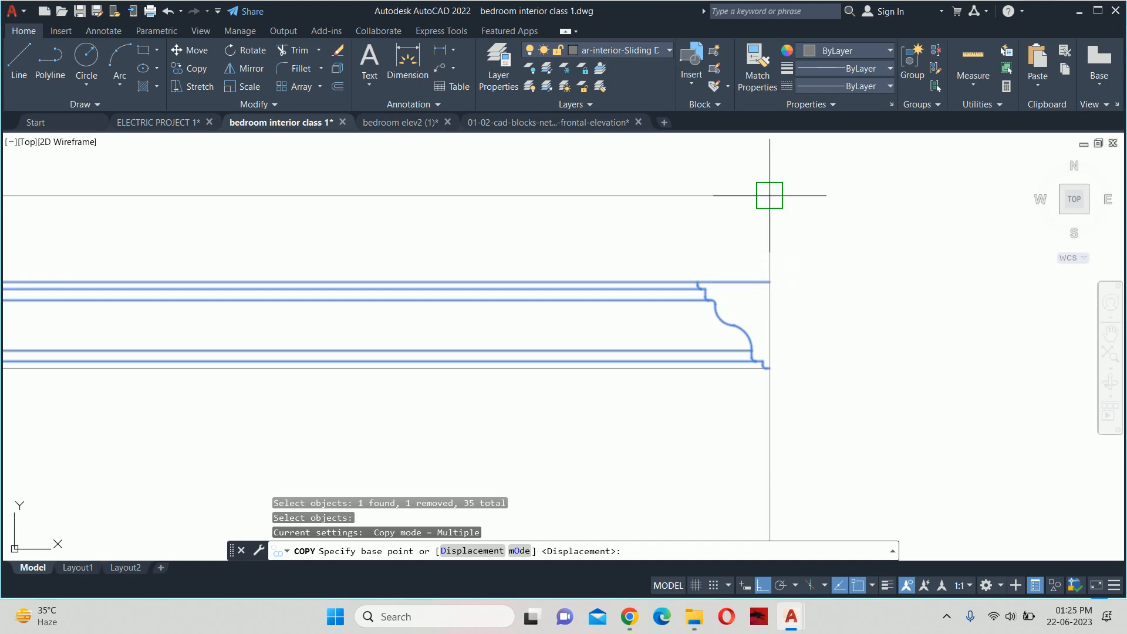
click(770, 196)
scroll(763, 235, down, 6)
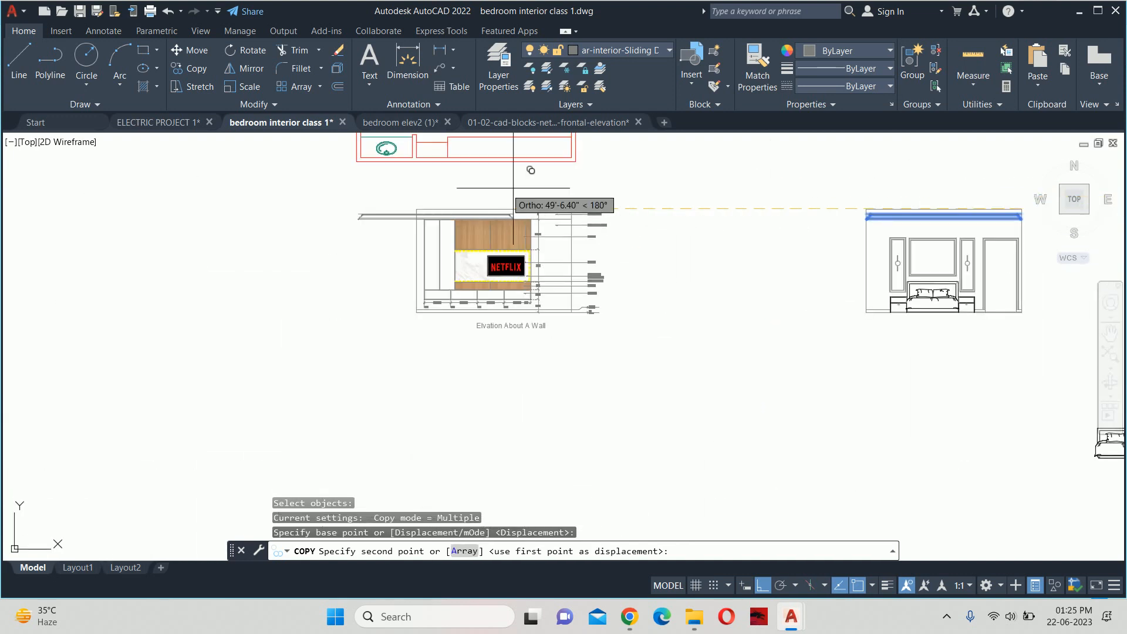
scroll(514, 188, up, 5)
click(659, 240)
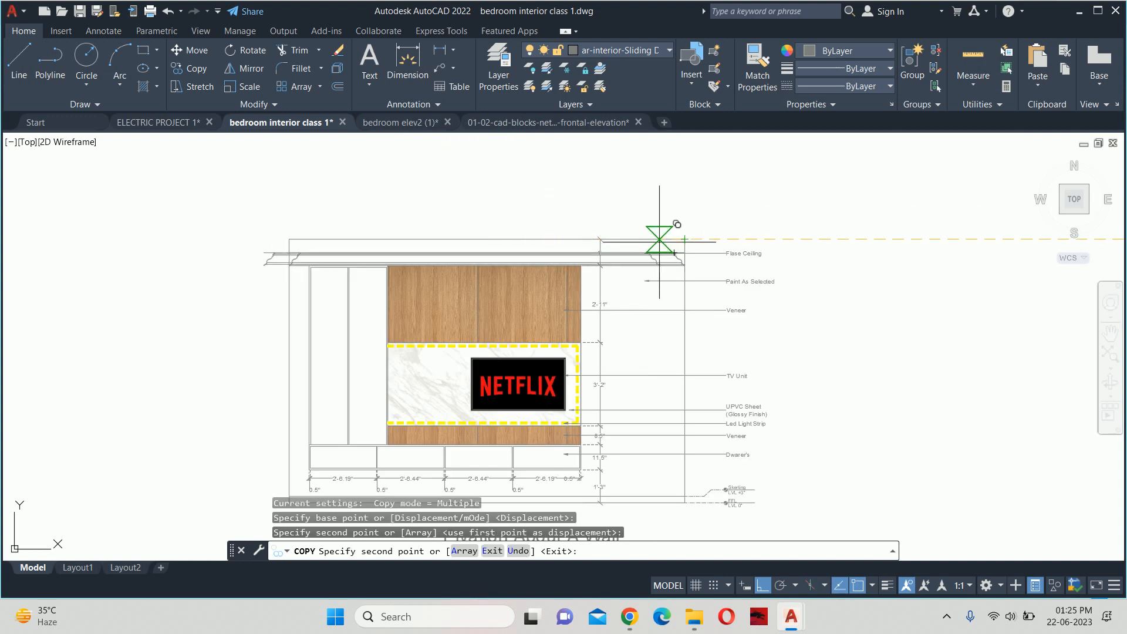
key(Escape)
key(Escape)
key(Escape)
scroll(289, 269, up, 5)
scroll(319, 264, down, 5)
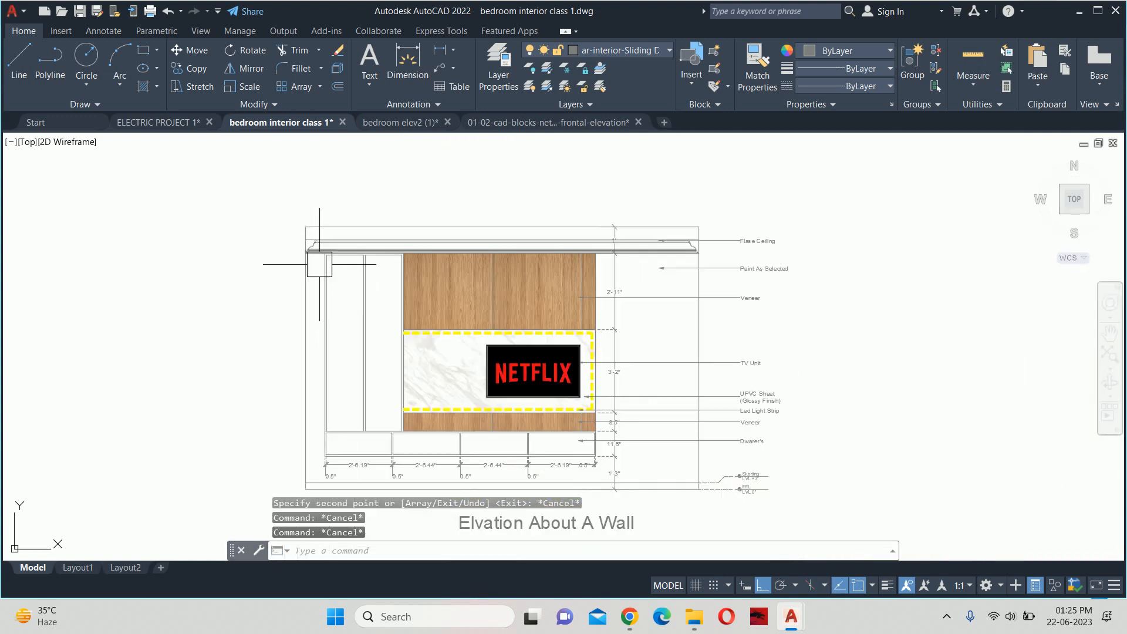
Move the "Flase Ceiling" label and its leader on the TV wall elevation up, clear of the copied moulding
scroll(500, 317, down, 5)
middle_drag(501, 317, 450, 366)
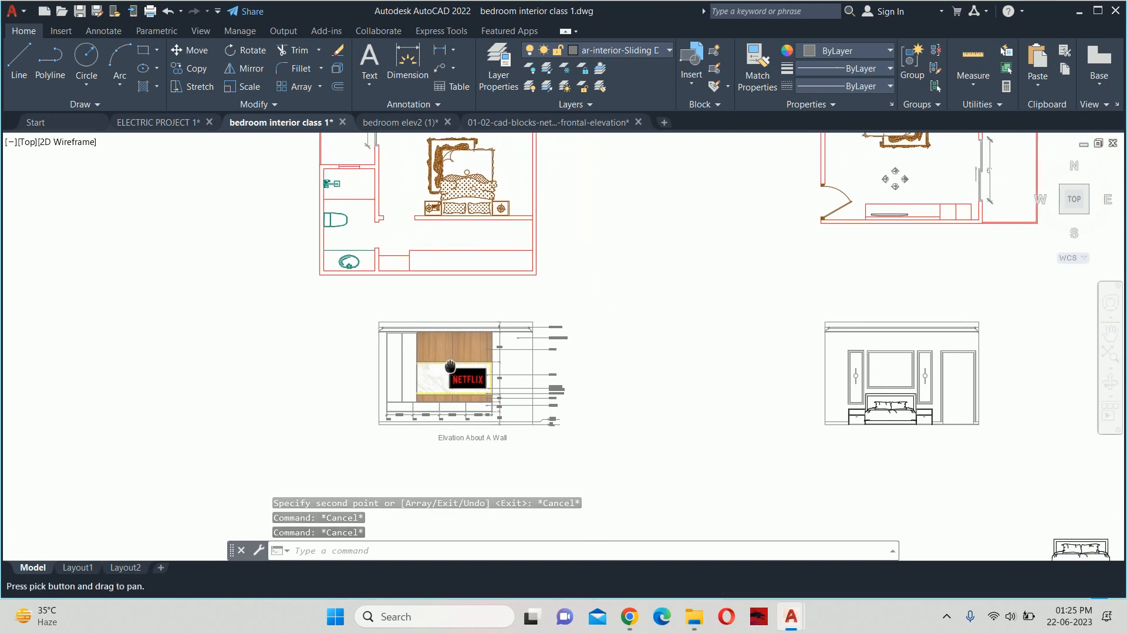
scroll(624, 302, up, 8)
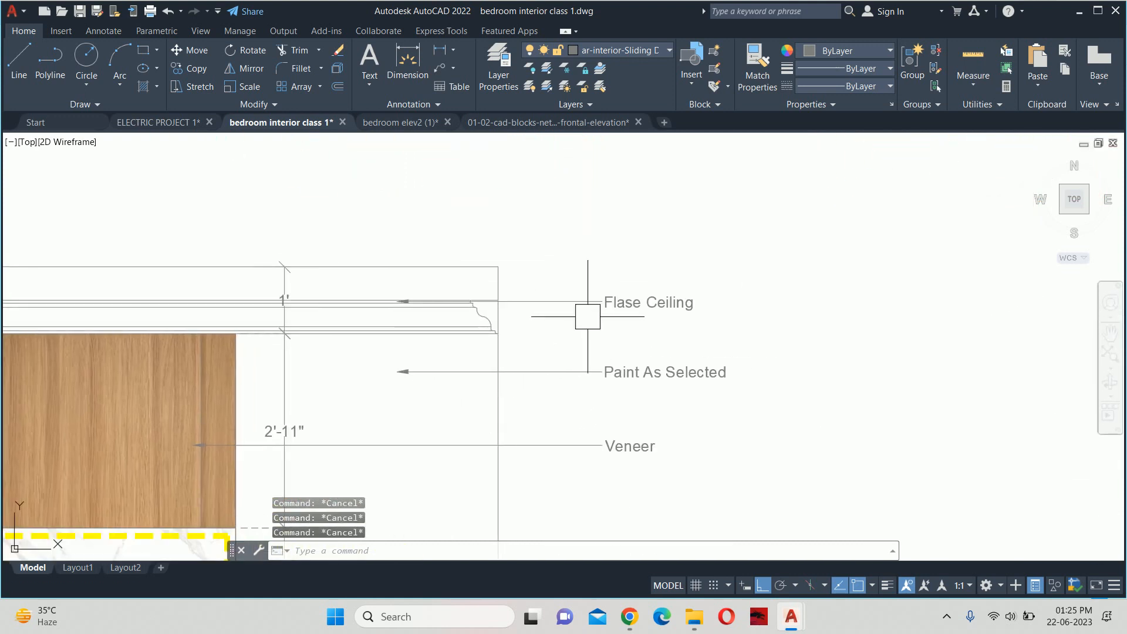
text(m)
key(Return)
click(689, 327)
click(600, 254)
key(Return)
click(654, 263)
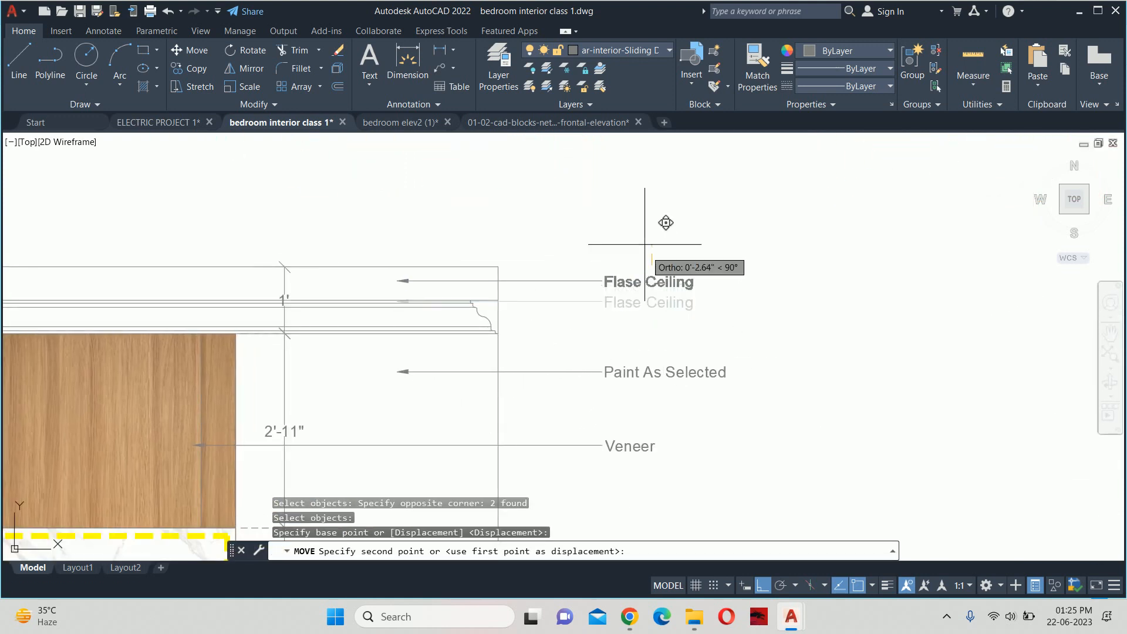
key(Escape)
key(Escape)
key(Escape)
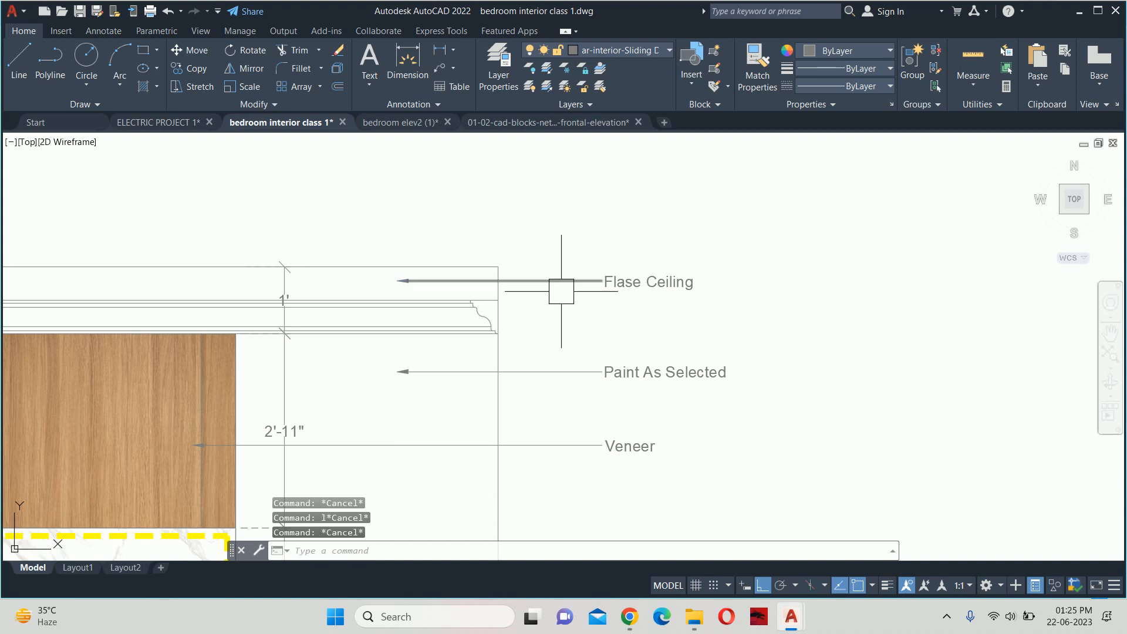
Copy the "Flase Ceiling" label and its leader straight down, level with the moulding
text(co)
key(Return)
click(662, 316)
click(593, 264)
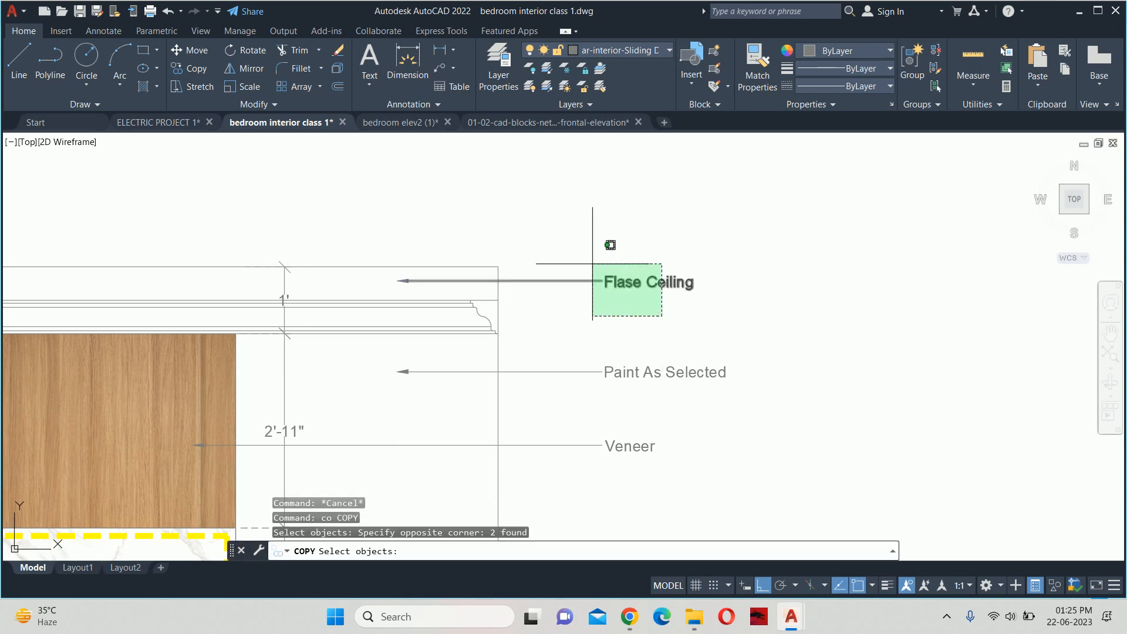
key(Return)
click(840, 264)
click(845, 304)
key(Escape)
key(Escape)
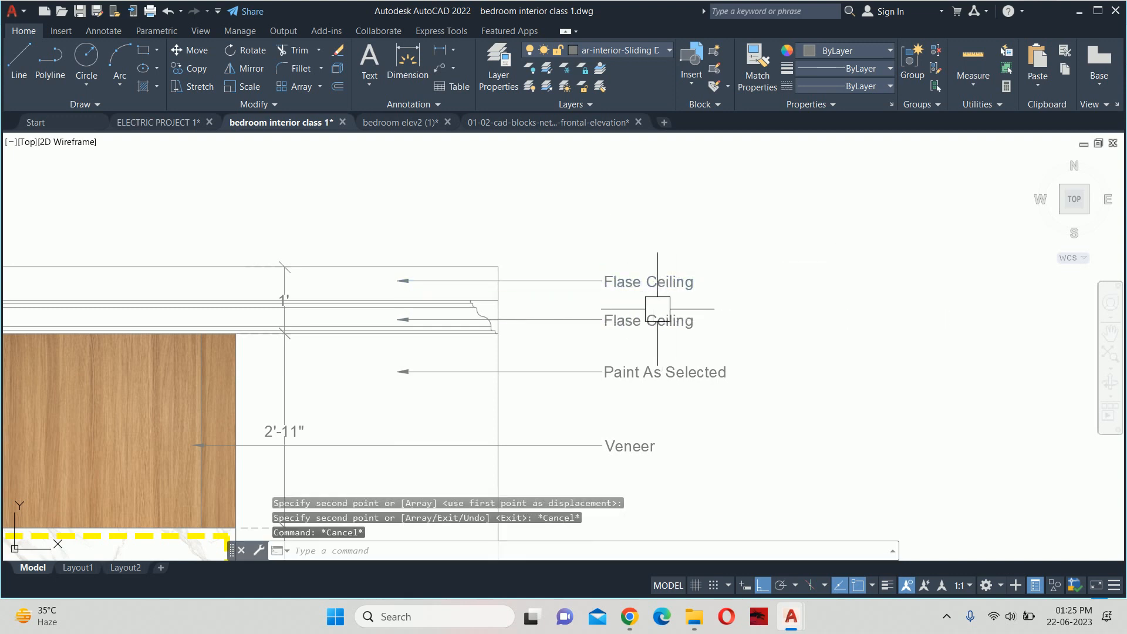
Shorten the copied label's leader so its arrowhead ends beside the moulding's profile
click(579, 317)
scroll(358, 315, up, 2)
scroll(357, 316, up, 2)
click(456, 321)
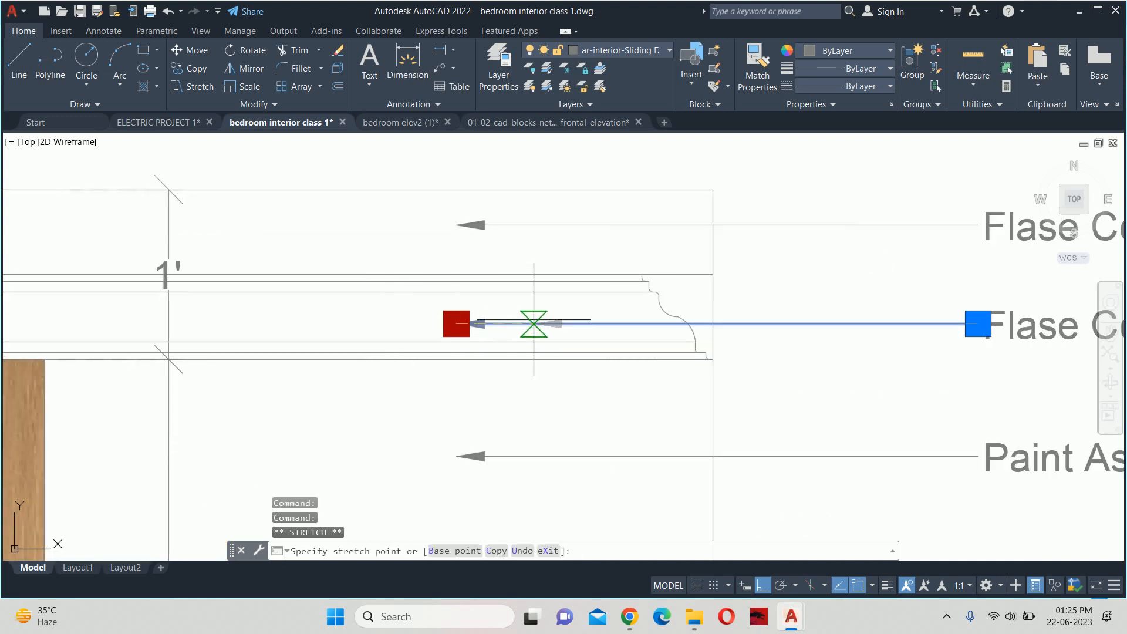
scroll(713, 311, up, 4)
key(Escape)
key(Escape)
scroll(692, 311, down, 4)
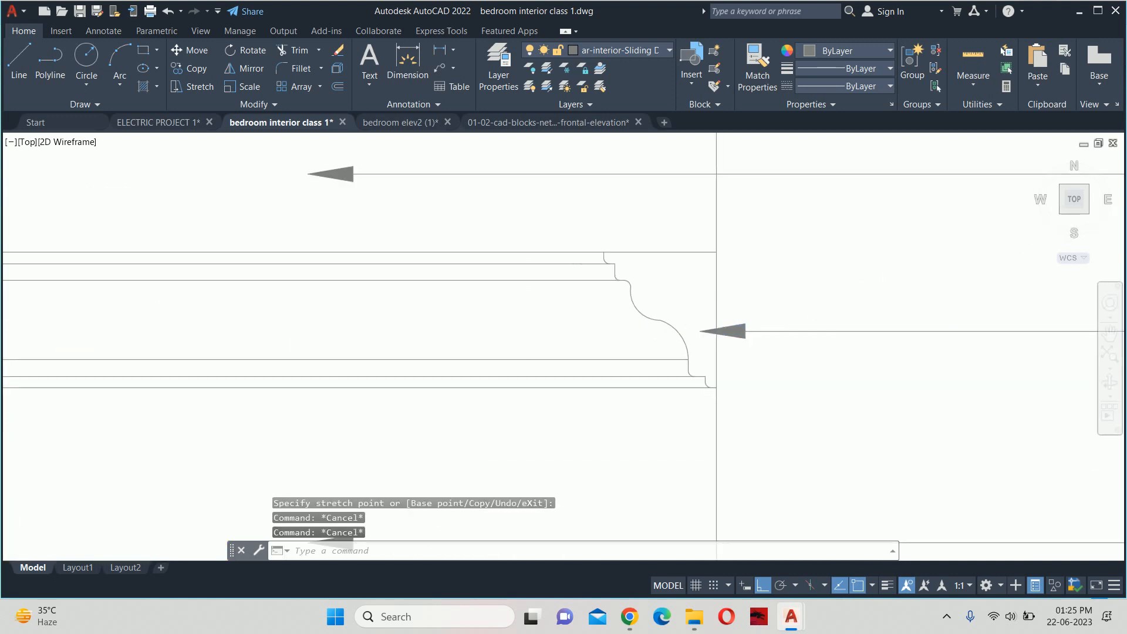
Change the copied label's text to "Cornice"
click(784, 321)
double_click(906, 329)
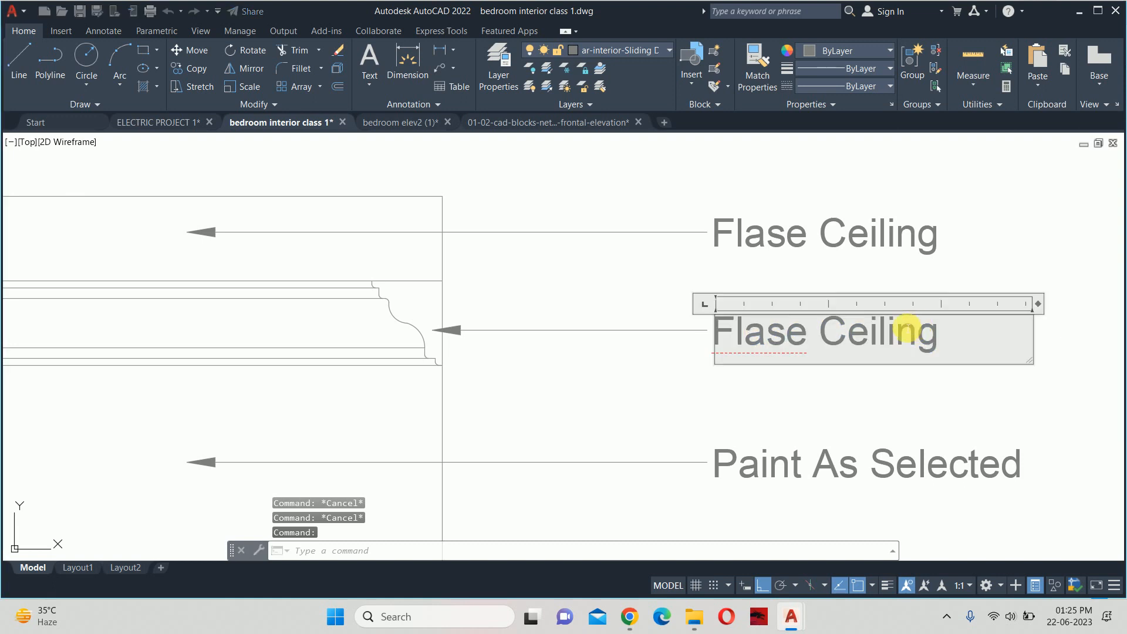
drag(956, 332, 581, 350)
text(Cornic)
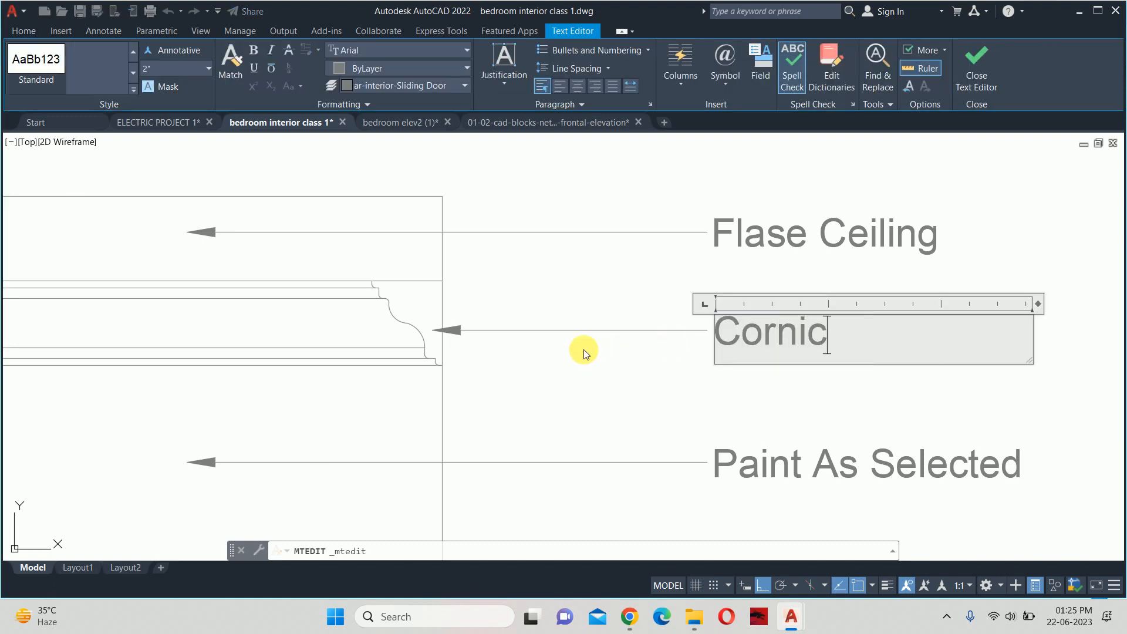
key(Escape)
key(Escape)
scroll(573, 375, down, 6)
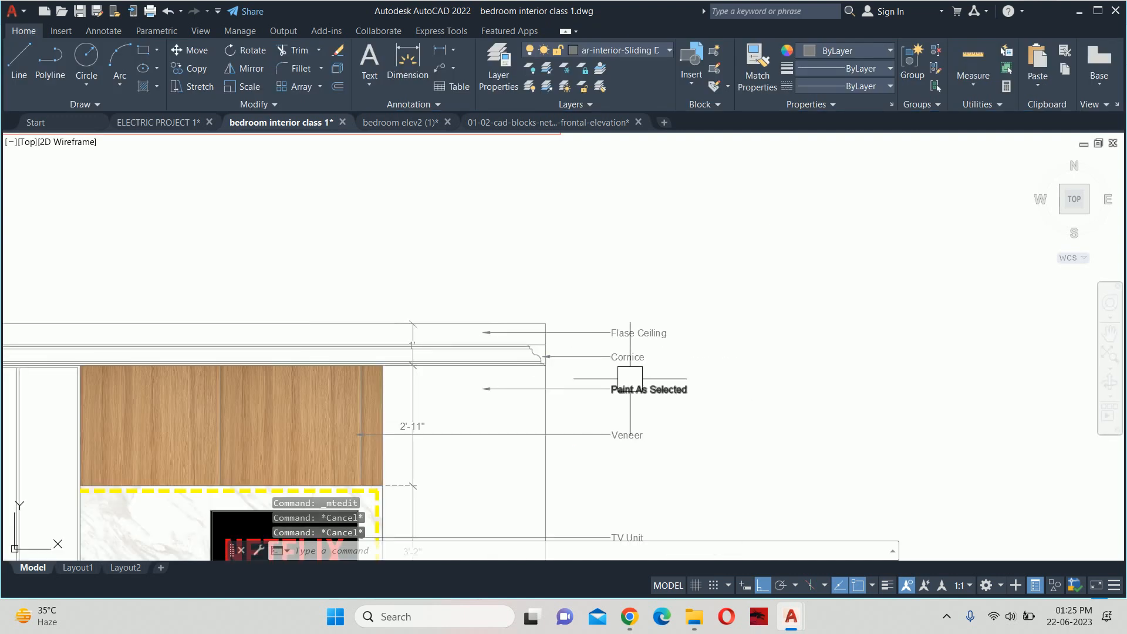
middle_drag(634, 377, 620, 323)
scroll(508, 309, up, 2)
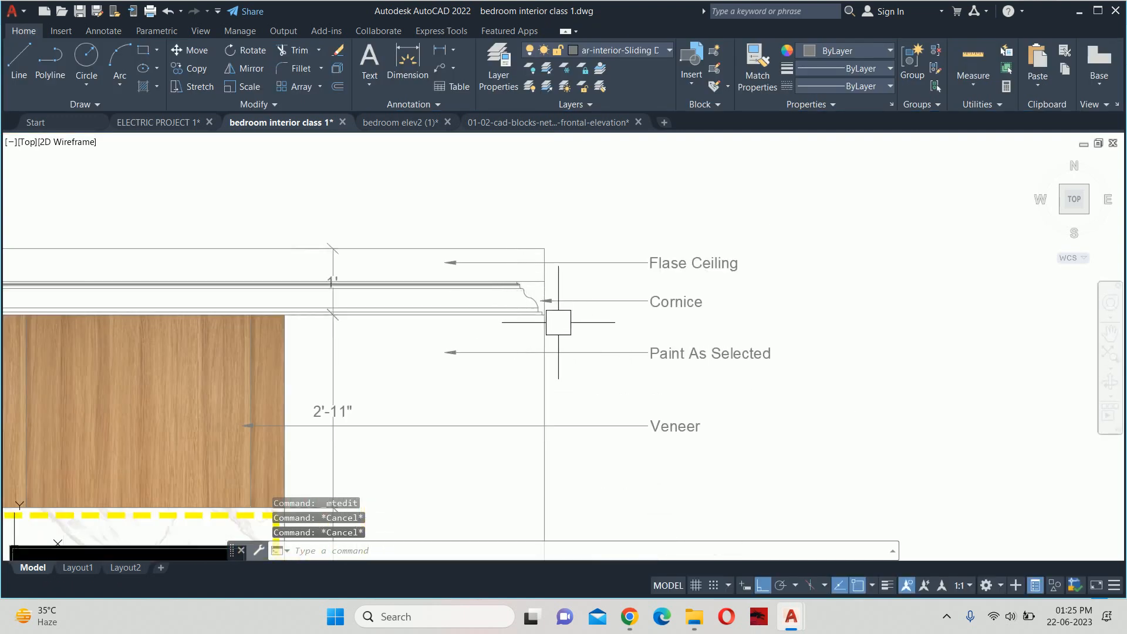
scroll(527, 283, down, 6)
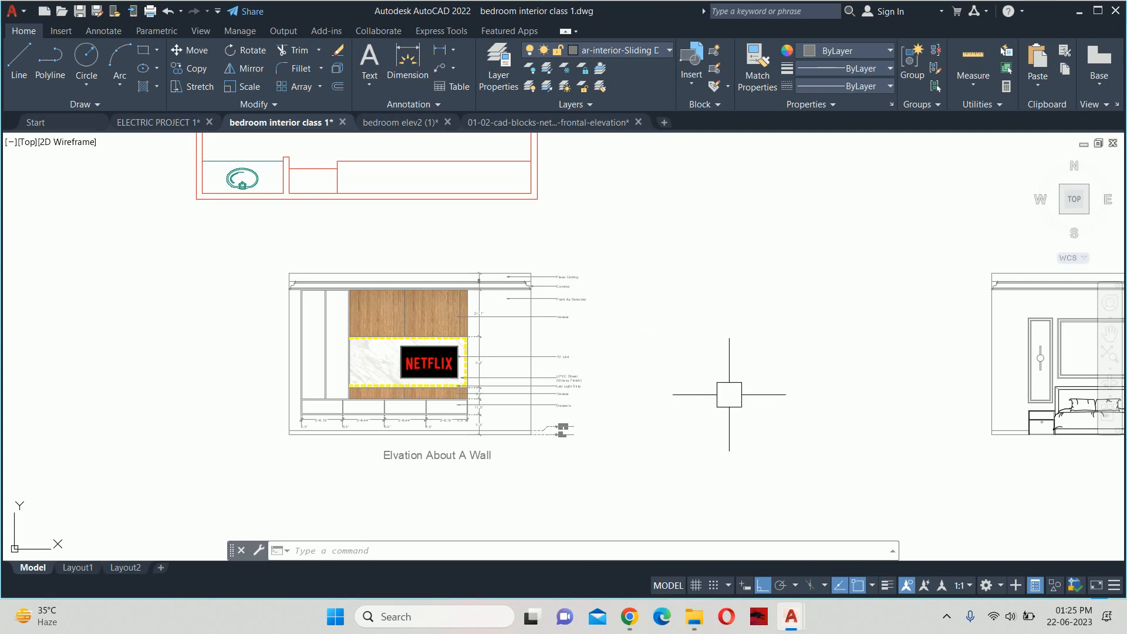
key(Escape)
key(Escape)
key(Escape)
Examine the bed wall elevation's panelling, bed, bedside tables and moulding, and its place among the plans and elevations
scroll(740, 372, down, 2)
middle_drag(724, 373, 130, 352)
scroll(341, 322, up, 4)
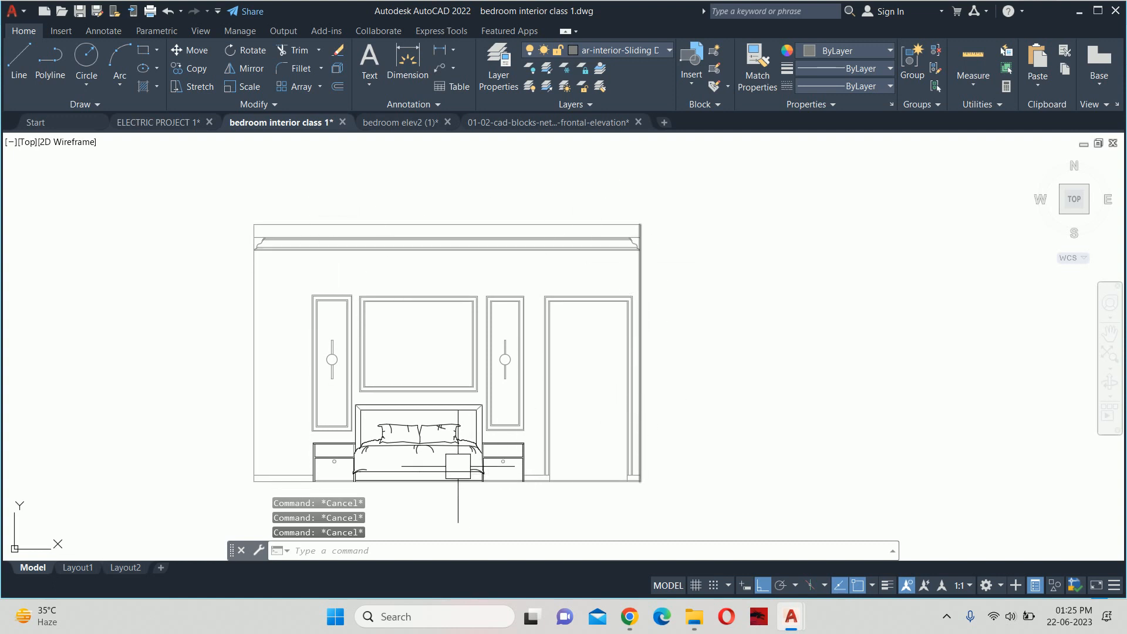
scroll(345, 463, up, 2)
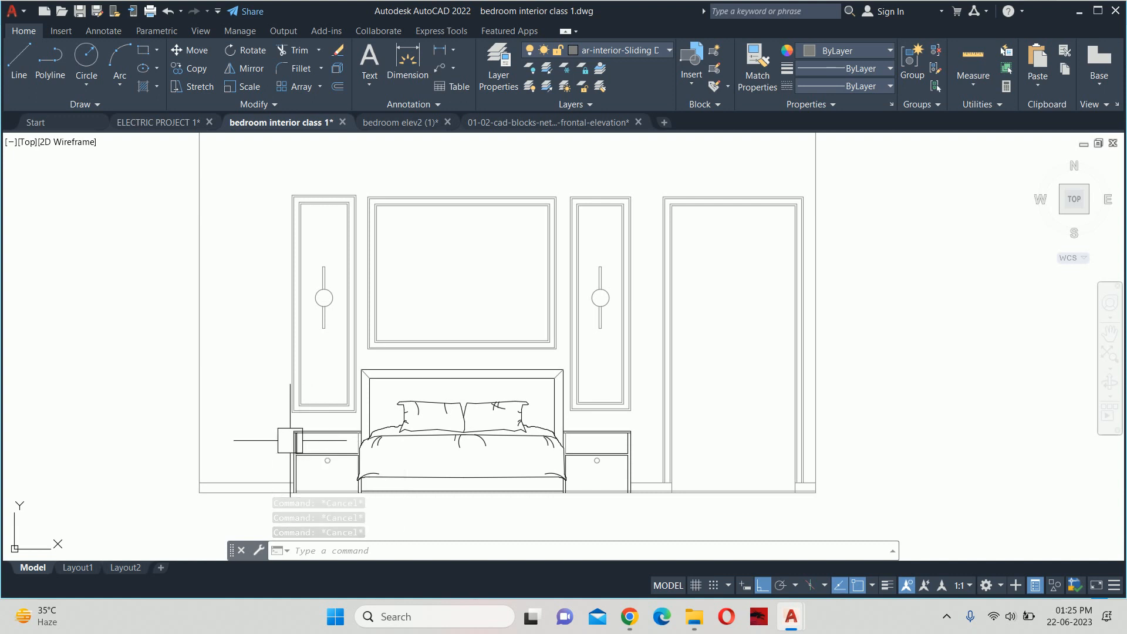
scroll(329, 432, up, 6)
middle_drag(332, 432, 522, 386)
key(Escape)
key(Escape)
key(Escape)
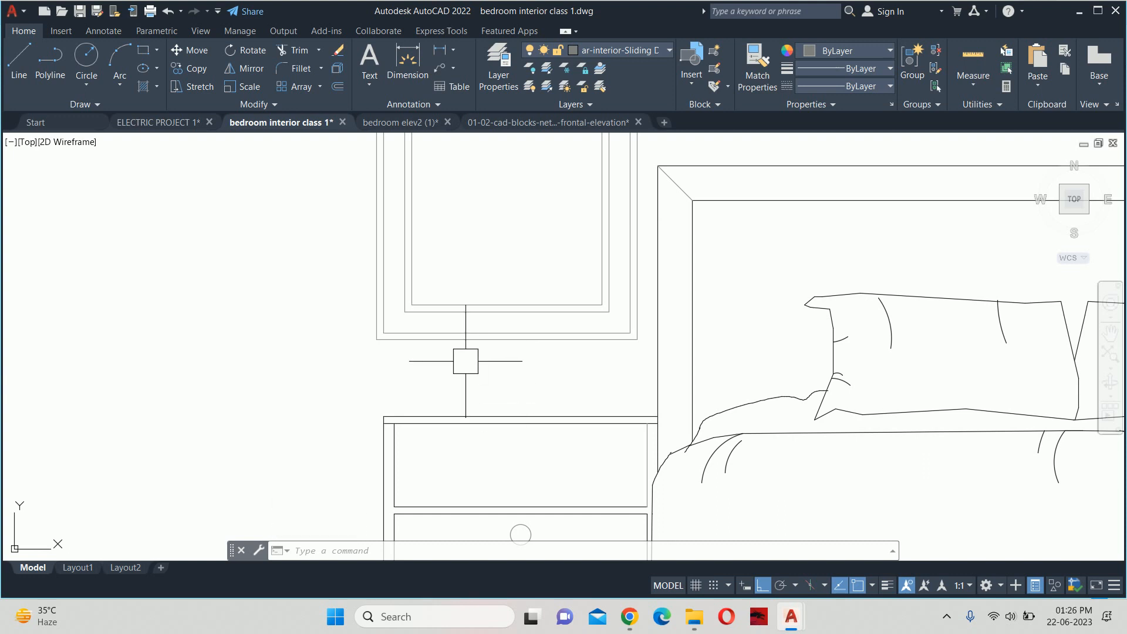
scroll(450, 324, down, 4)
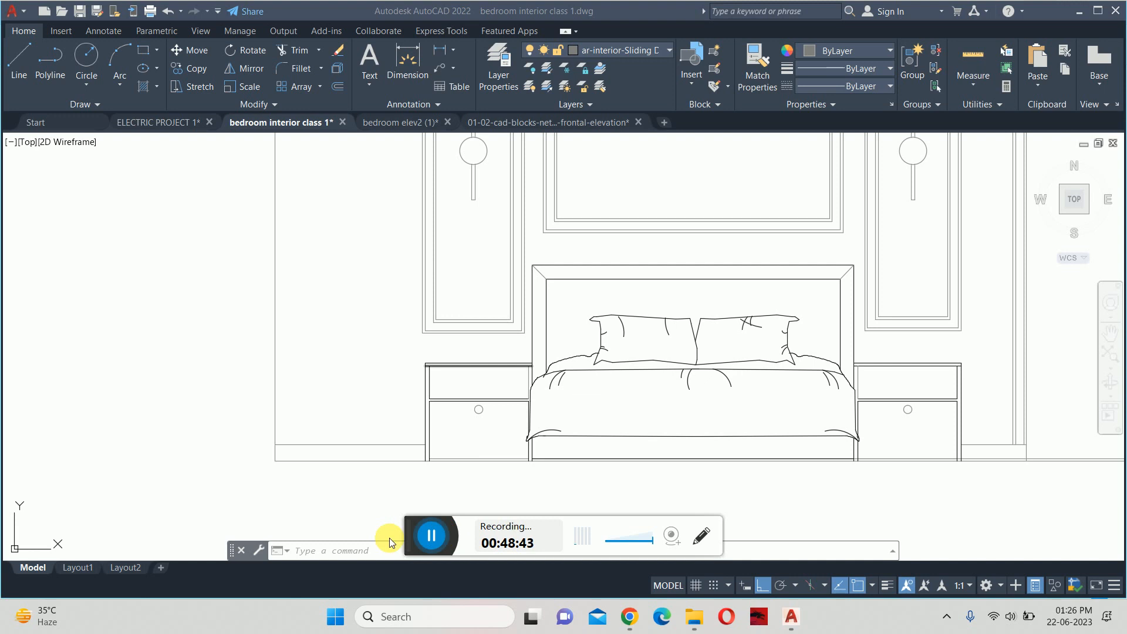
scroll(467, 414, down, 2)
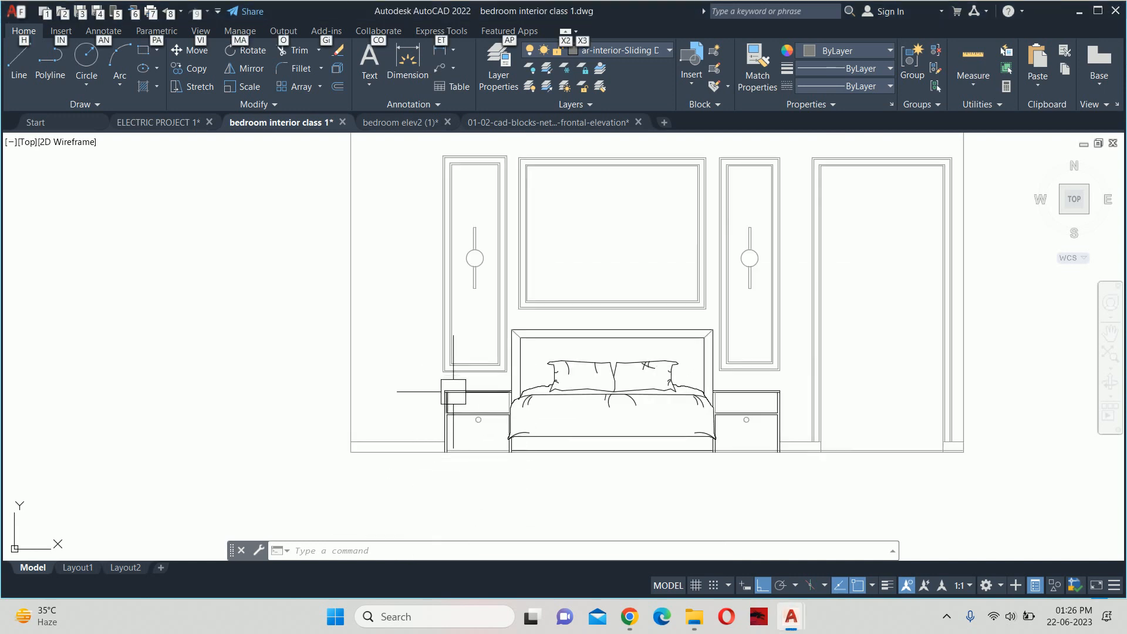
scroll(452, 396, up, 2)
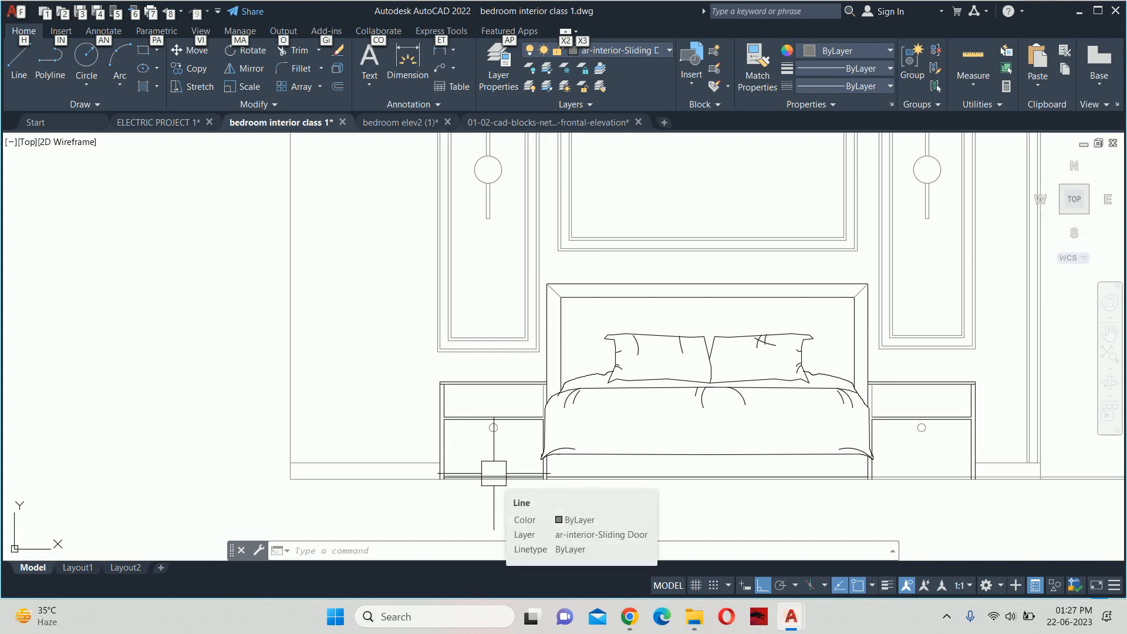
scroll(482, 438, down, 2)
scroll(481, 438, down, 3)
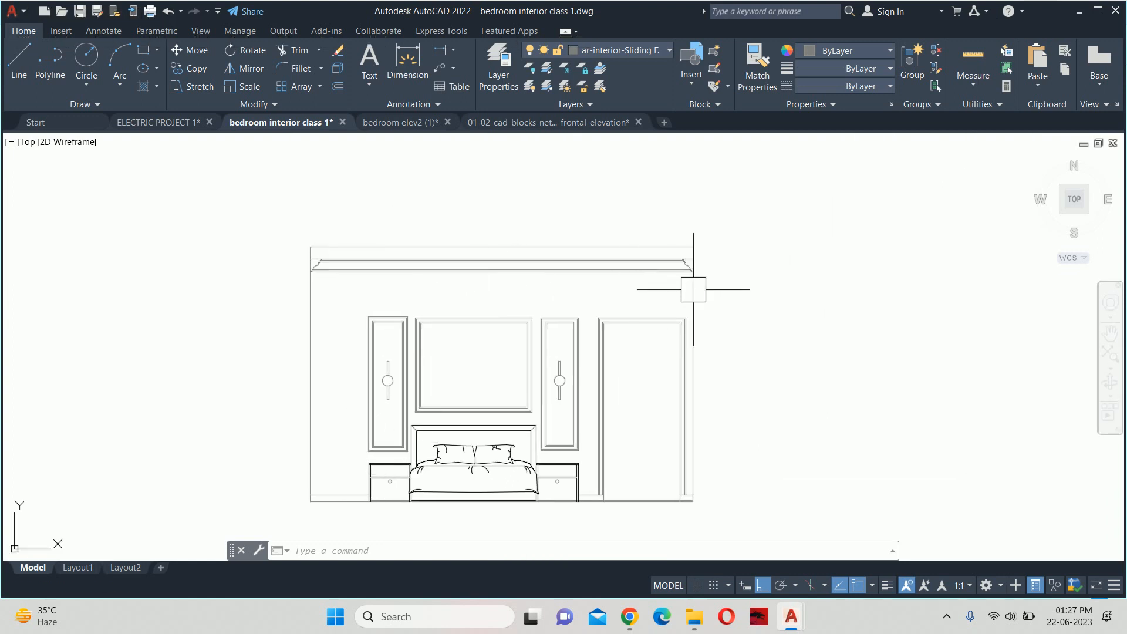
scroll(696, 341, down, 2)
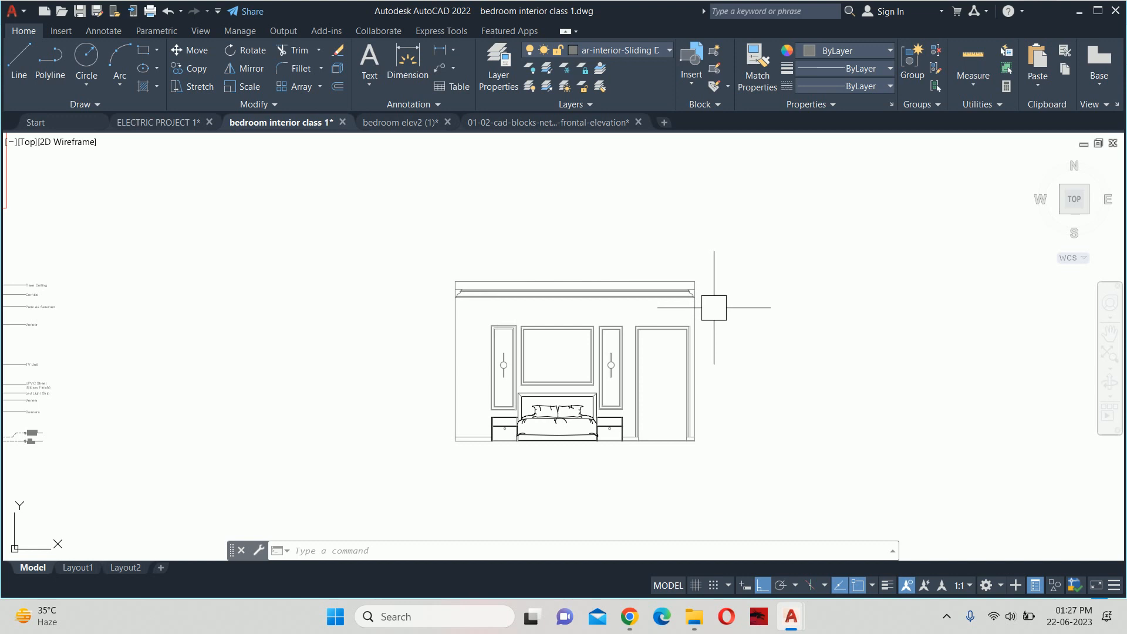
scroll(710, 307, down, 3)
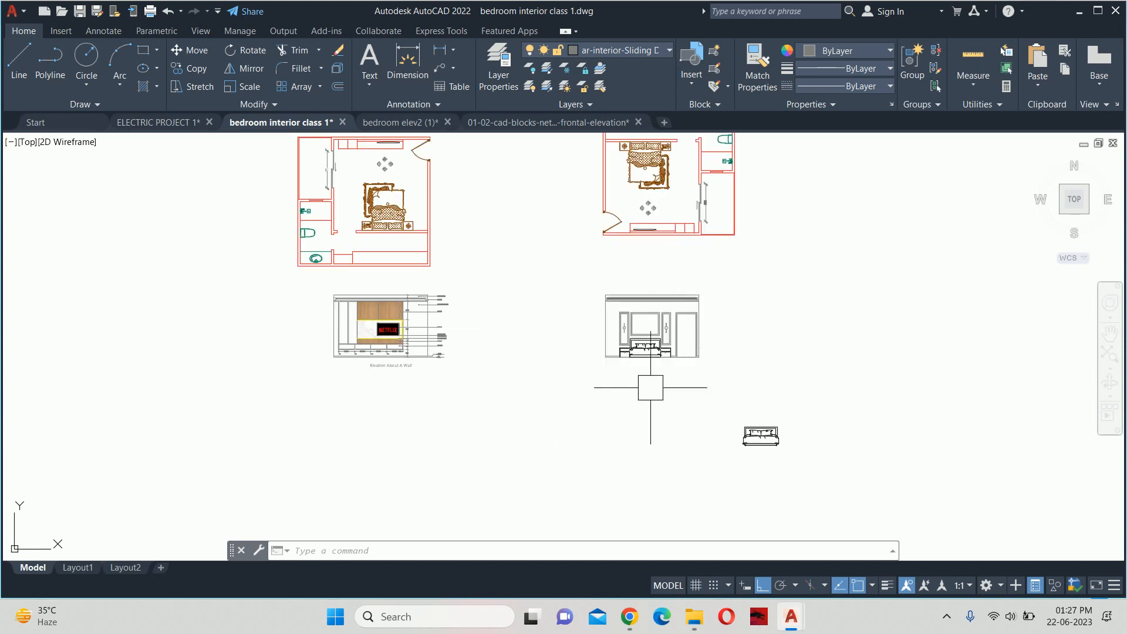